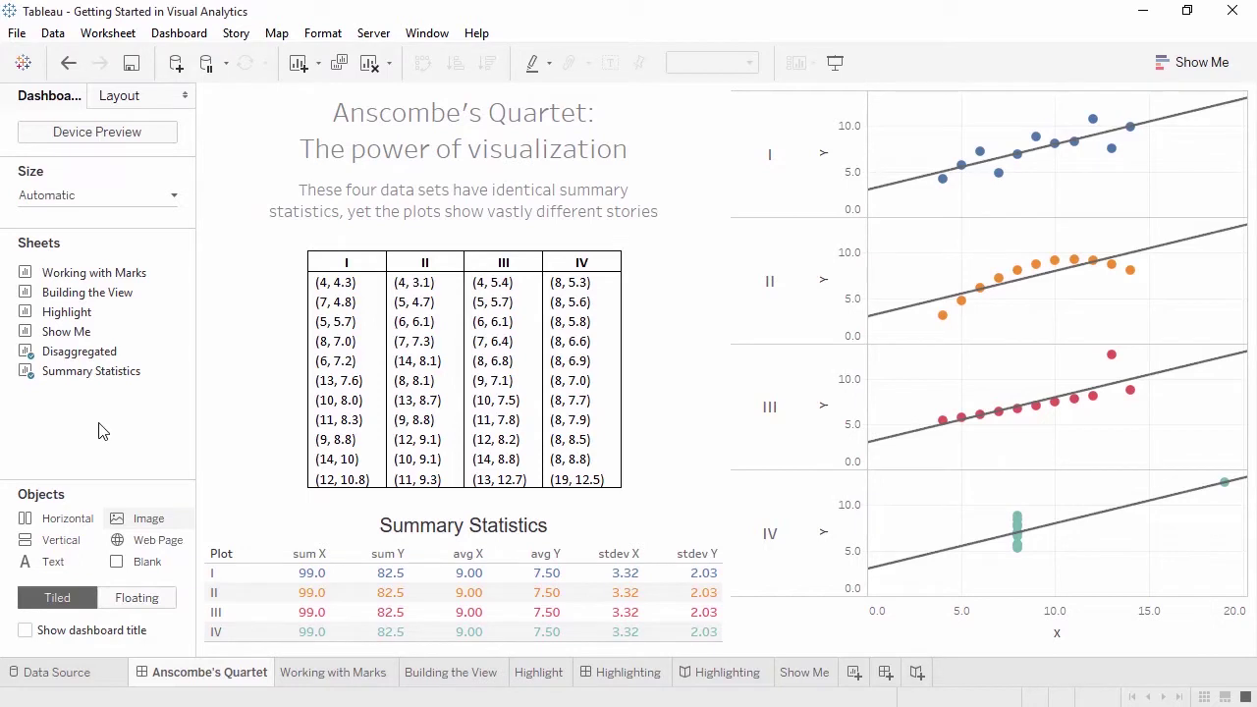
# - On the Working with Marks sheet, plot Sales by Order Date year and change the mark type to Bar
pyautogui.click(332, 678)
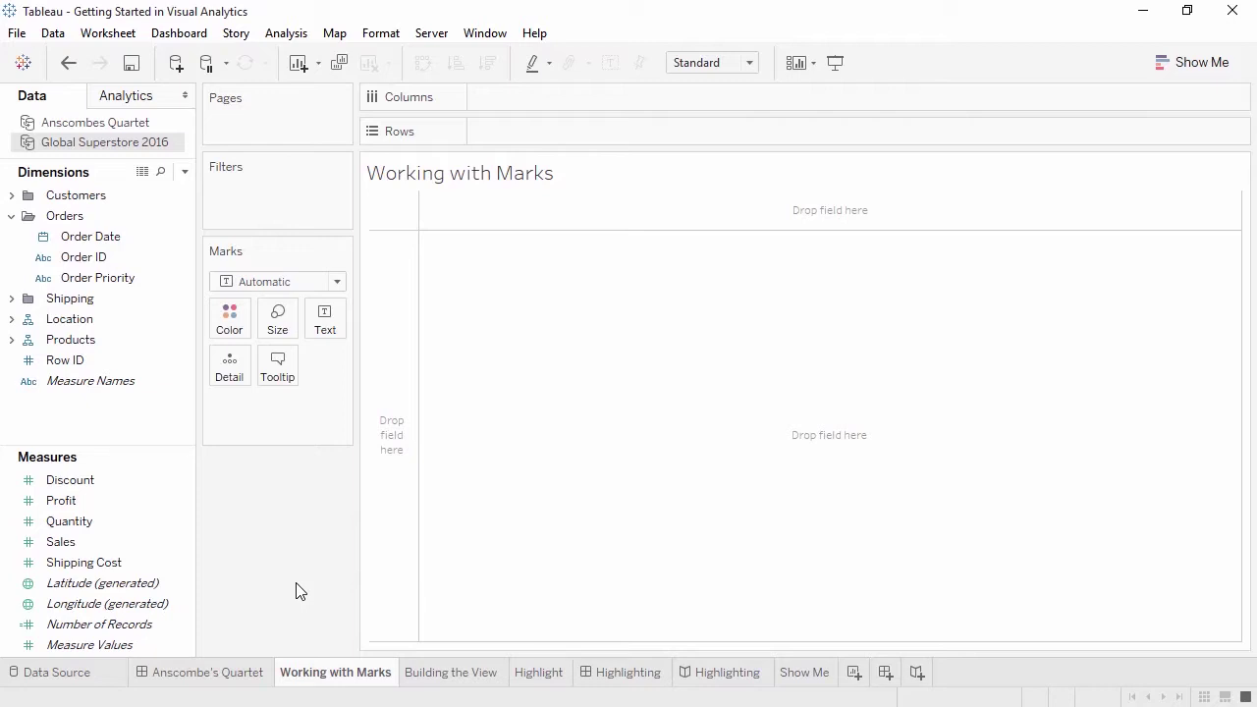
pyautogui.doubleClick(111, 547)
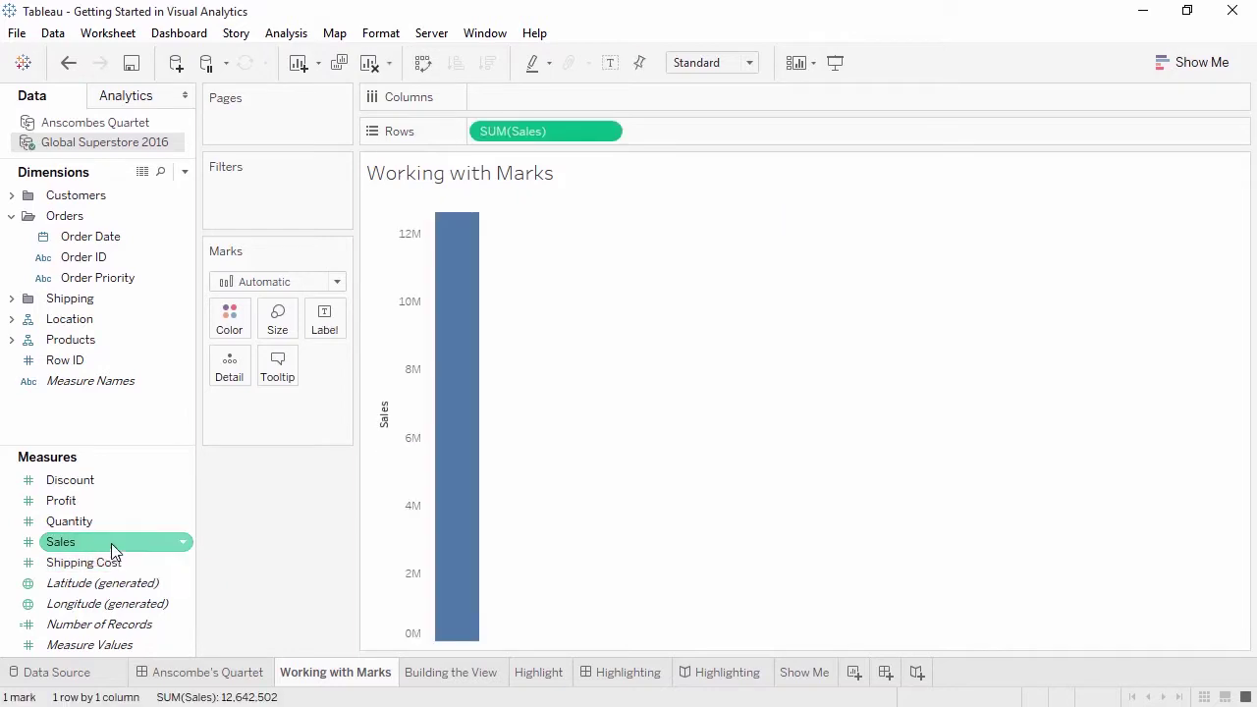
pyautogui.doubleClick(127, 242)
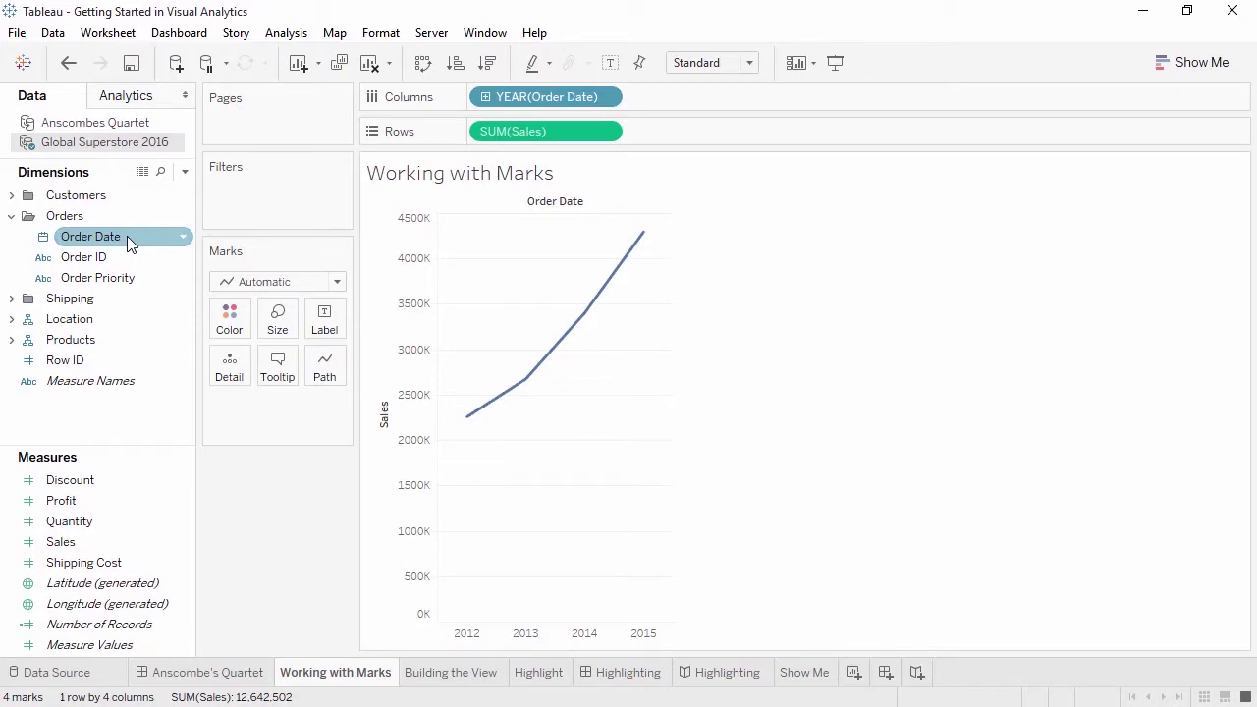
pyautogui.click(311, 285)
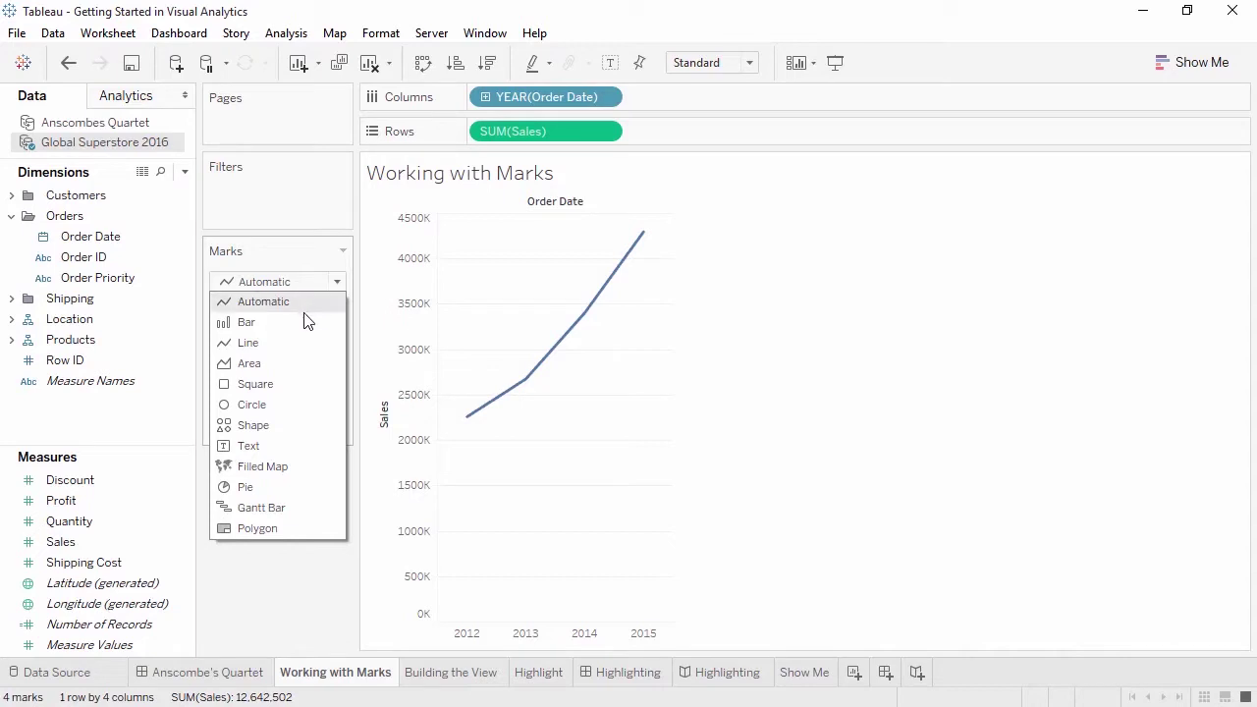
pyautogui.click(305, 322)
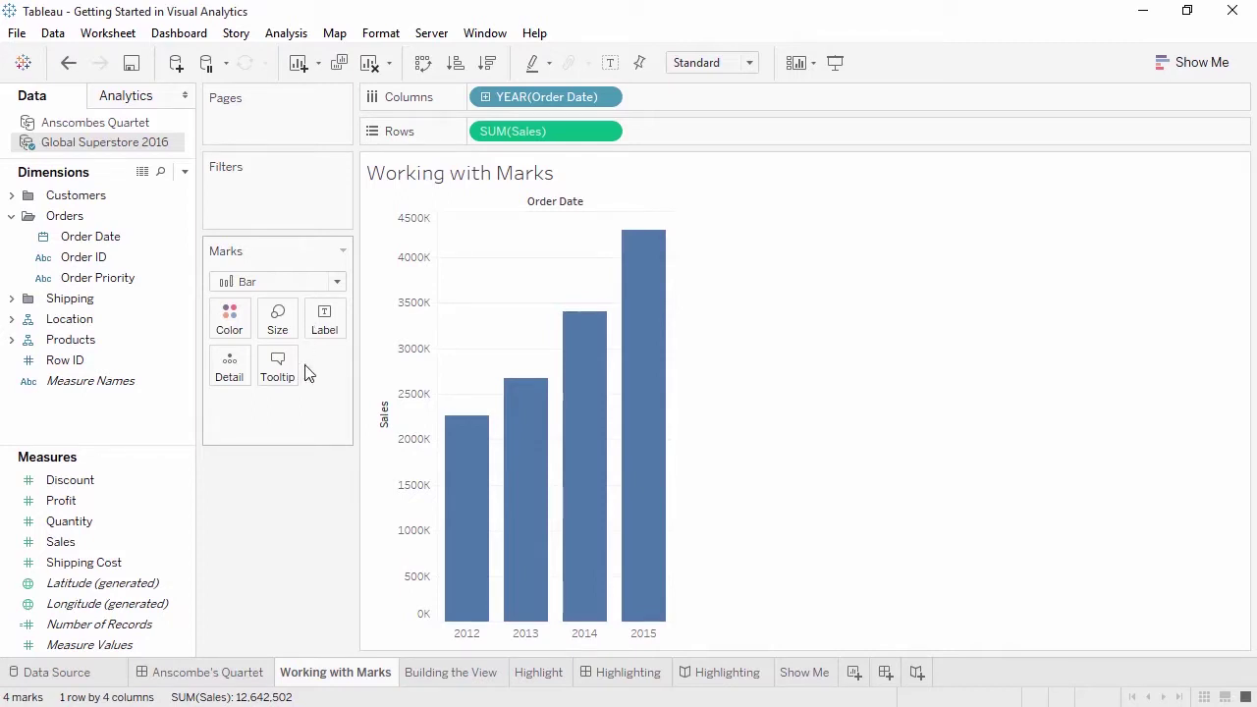
# - On the Building the View sheet, plot Shipping Cost on rows against Profit on columns
pyautogui.click(437, 677)
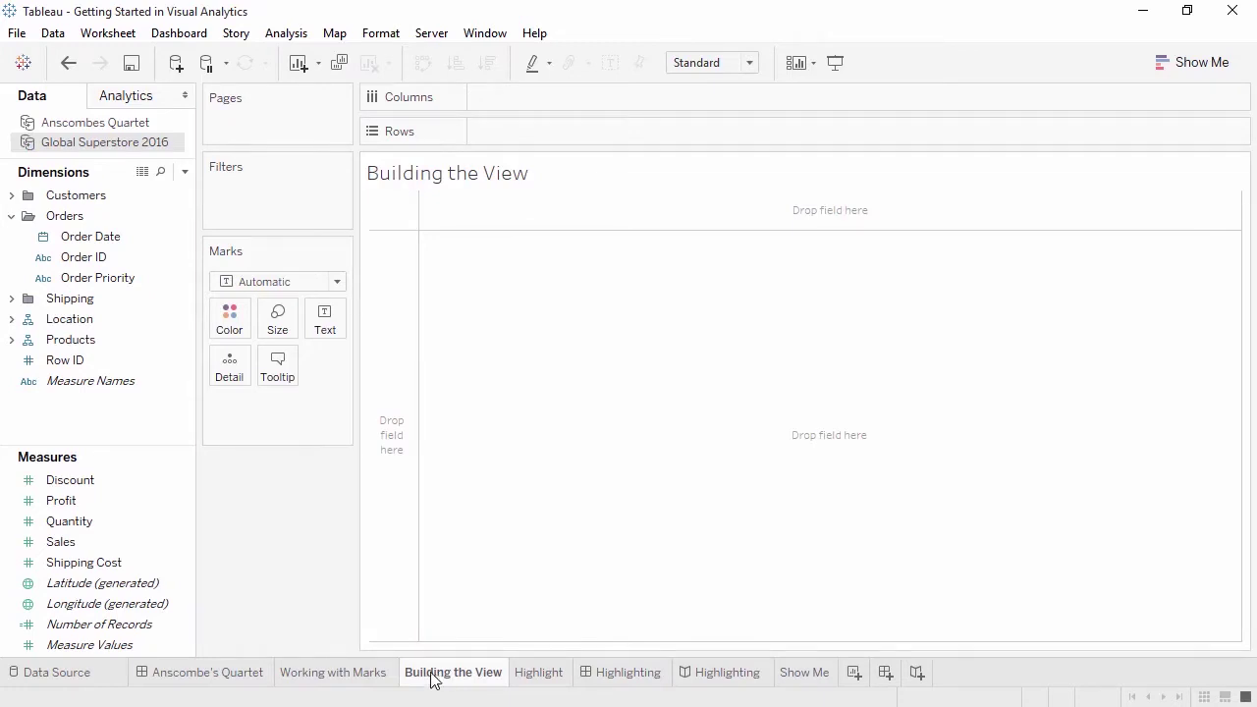
pyautogui.click(147, 565)
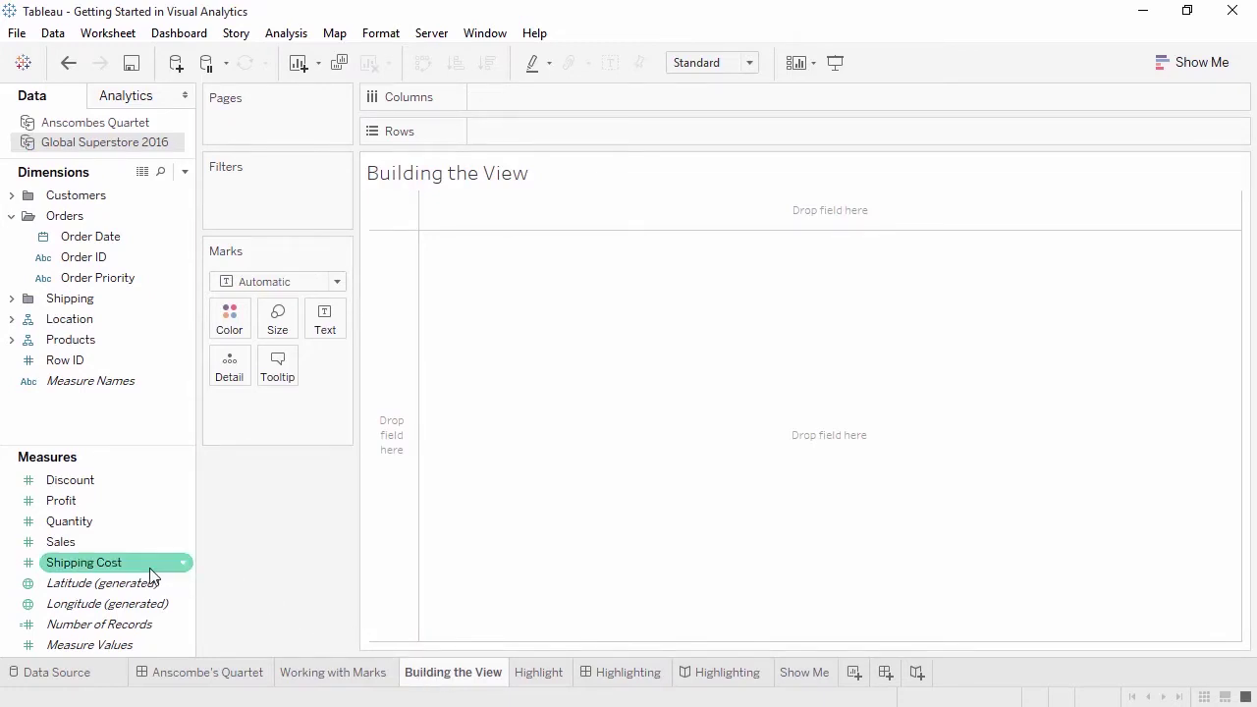
pyautogui.doubleClick(150, 570)
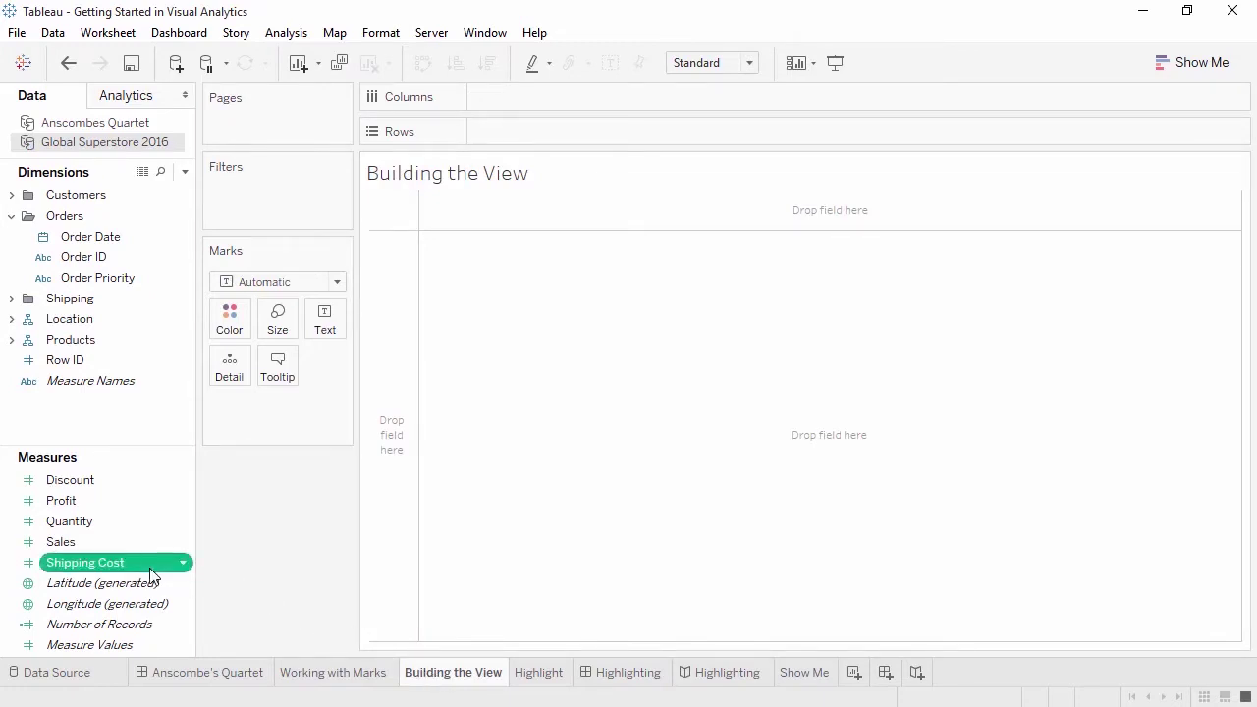
pyautogui.doubleClick(145, 505)
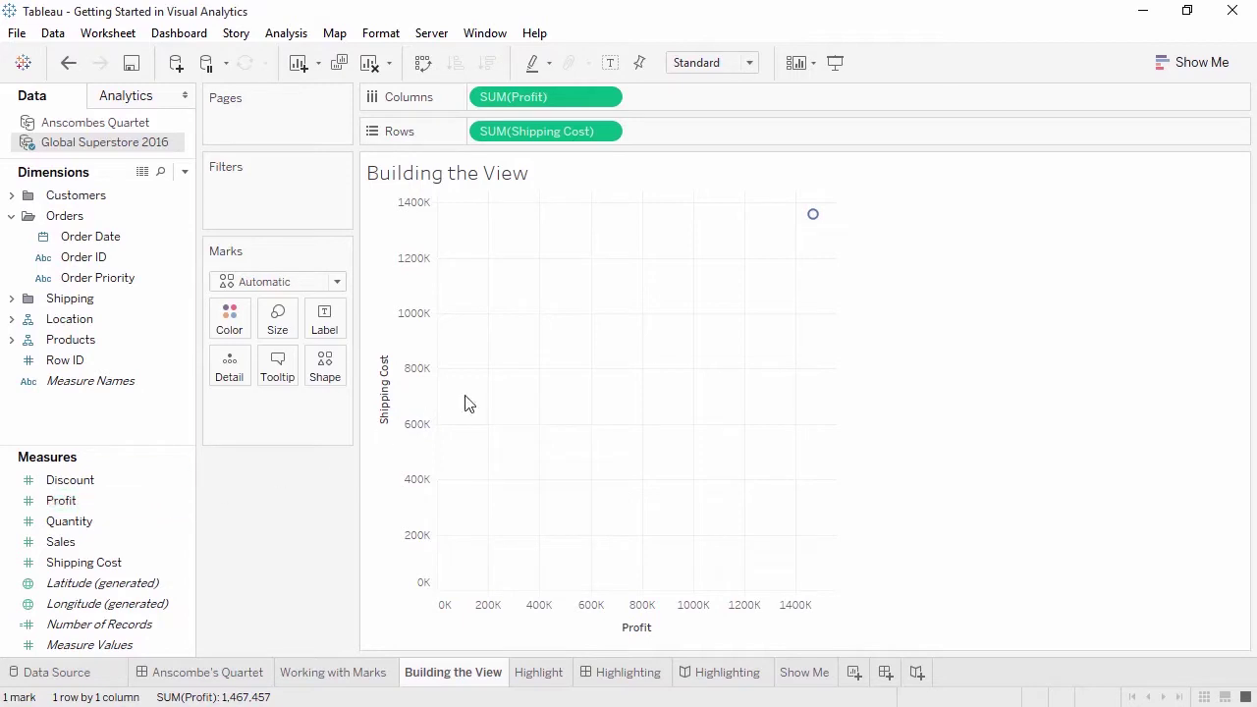
pyautogui.moveTo(814, 224)
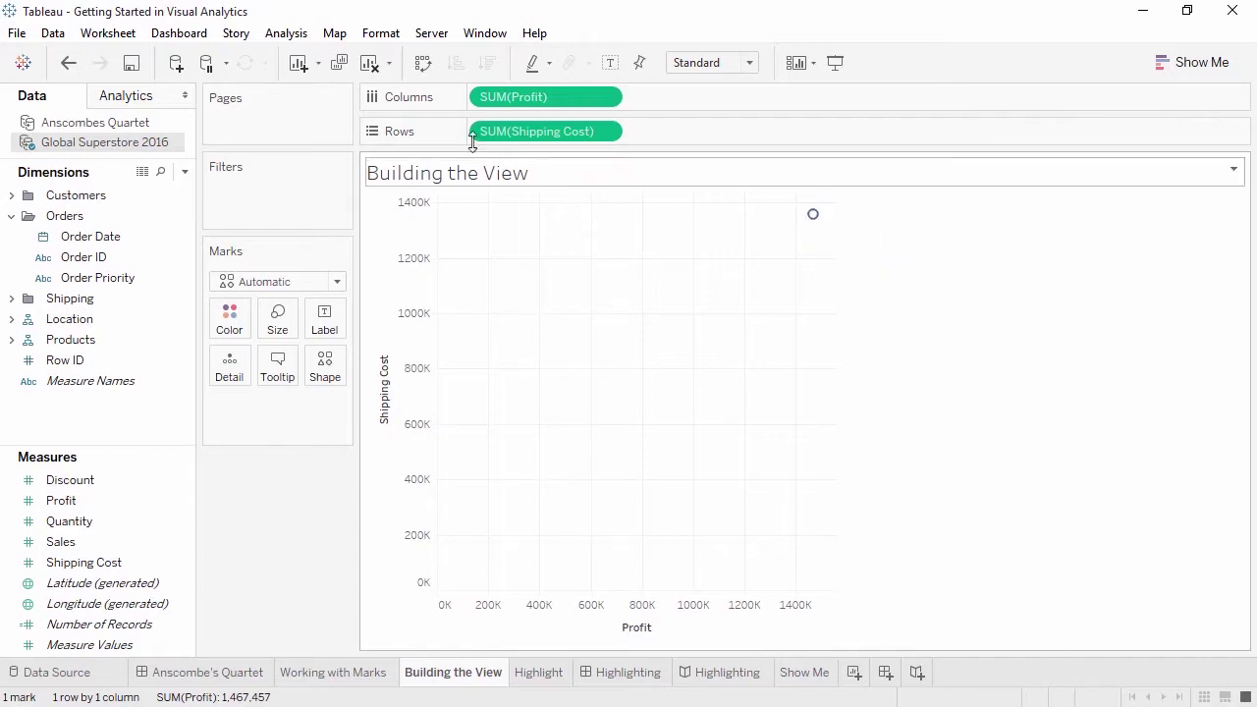
# - Turn off measure aggregation for the Profit and Shipping Cost plot, and undo that change
pyautogui.click(297, 38)
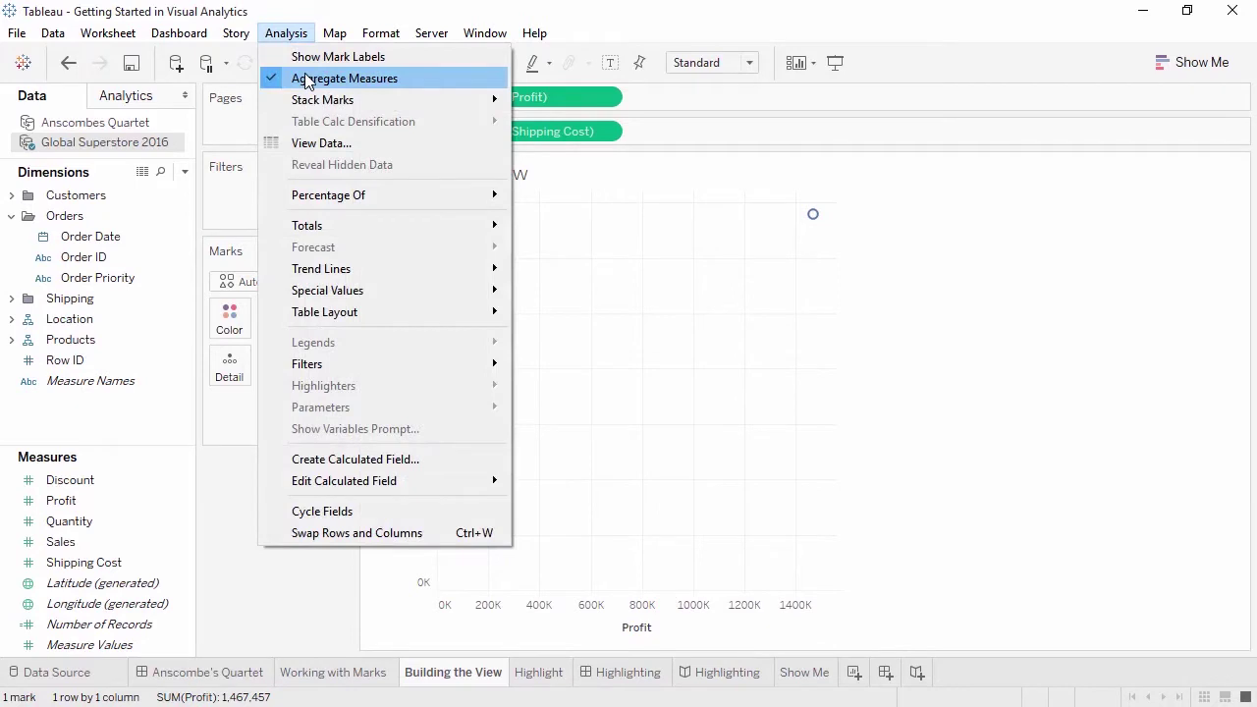
pyautogui.click(308, 81)
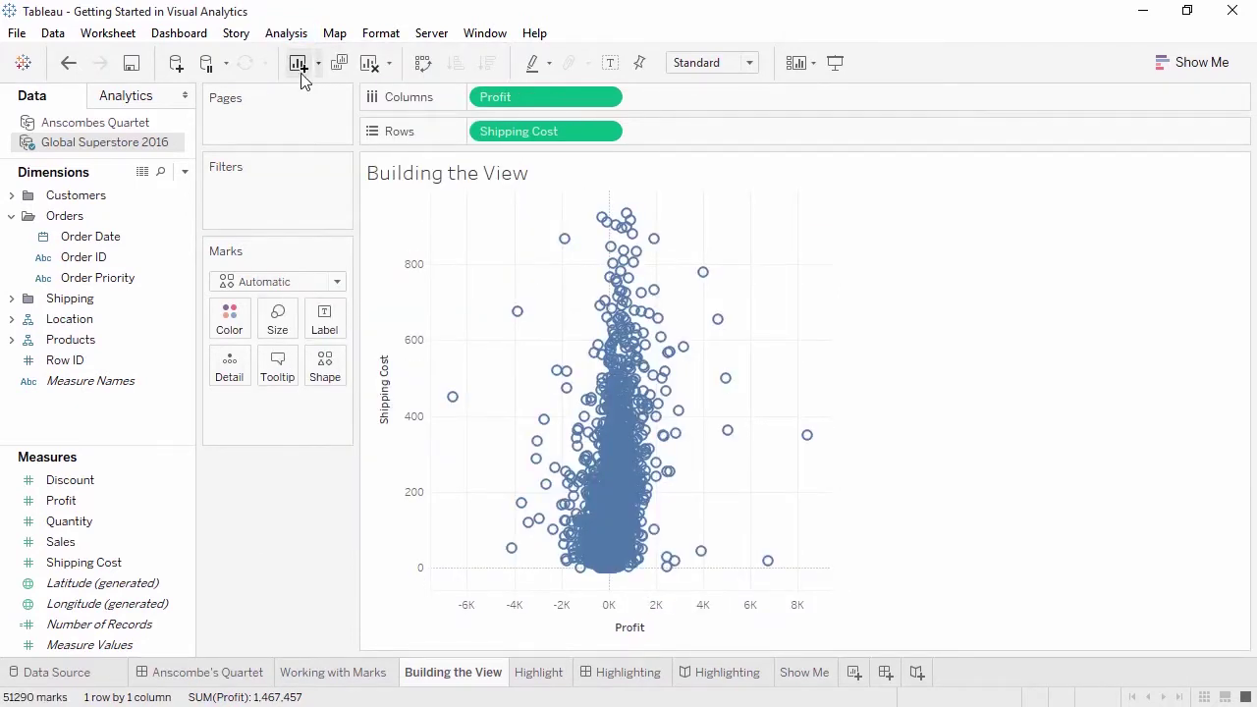
pyautogui.click(71, 65)
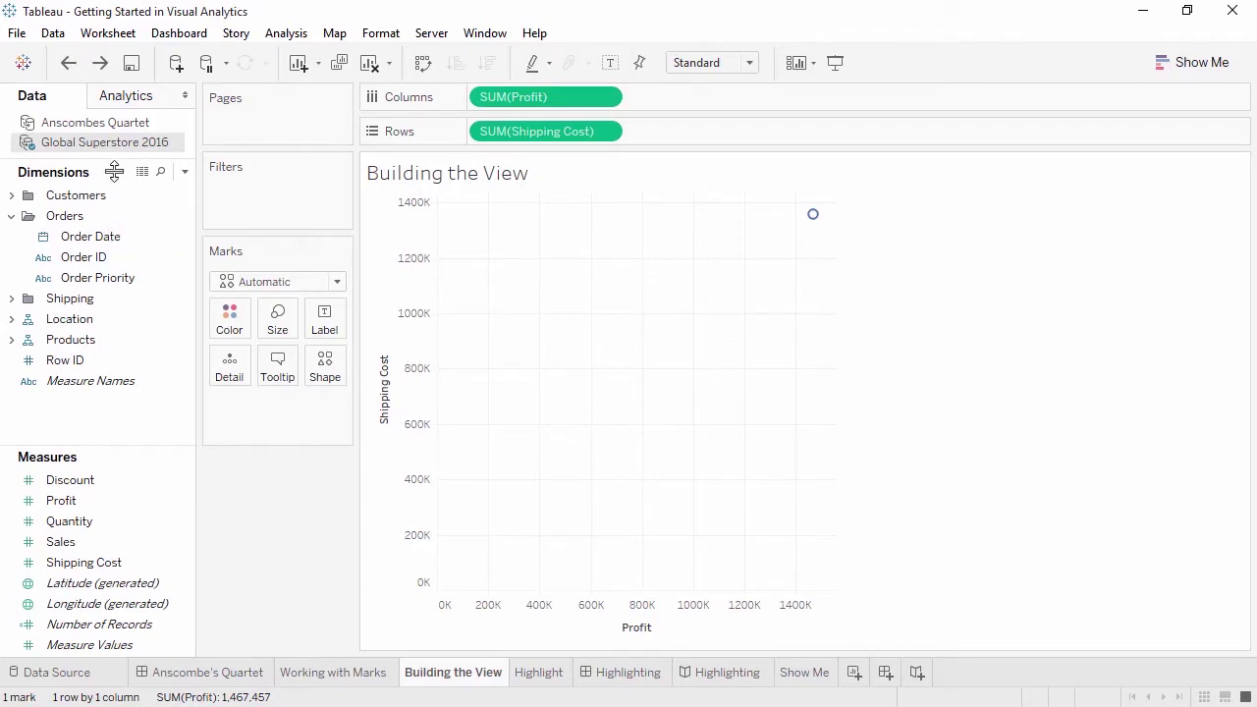
# - Colour the scatter plot marks by product Category and assign Market from the Location hierarchy to their shape
pyautogui.click(12, 340)
pyautogui.moveTo(75, 363); pyautogui.dragTo(231, 327)
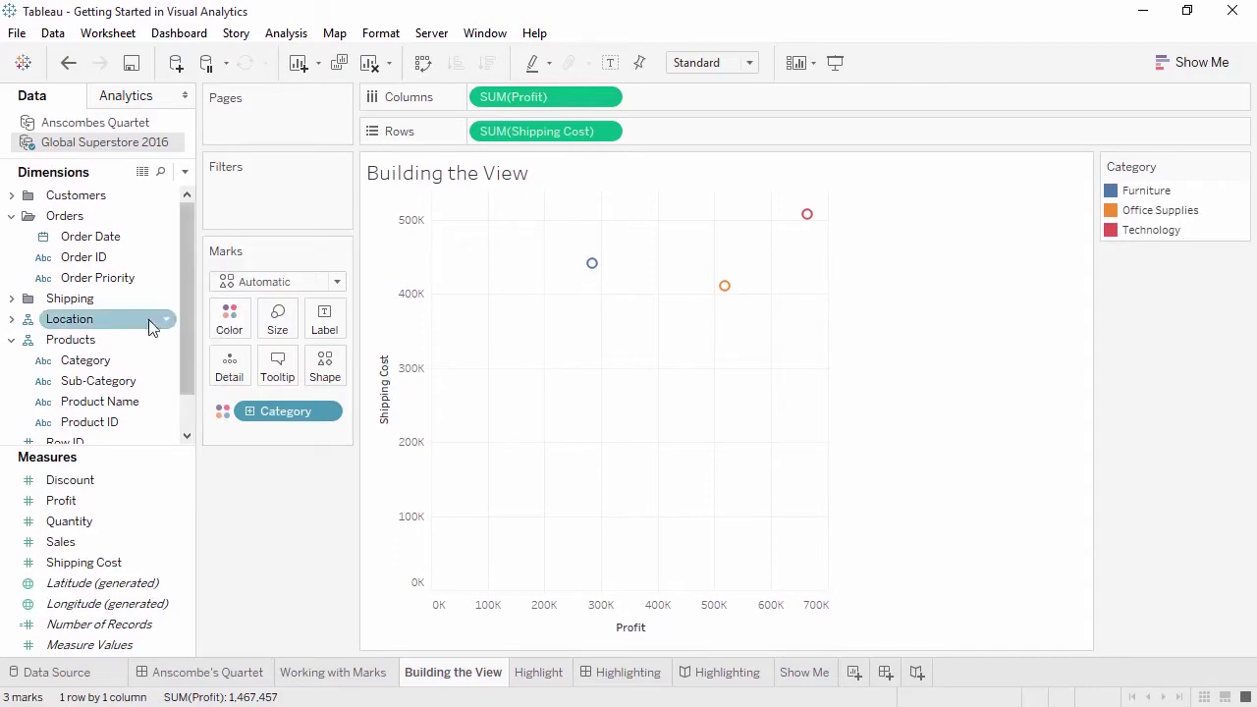
pyautogui.click(12, 321)
pyautogui.moveTo(74, 339); pyautogui.dragTo(327, 375)
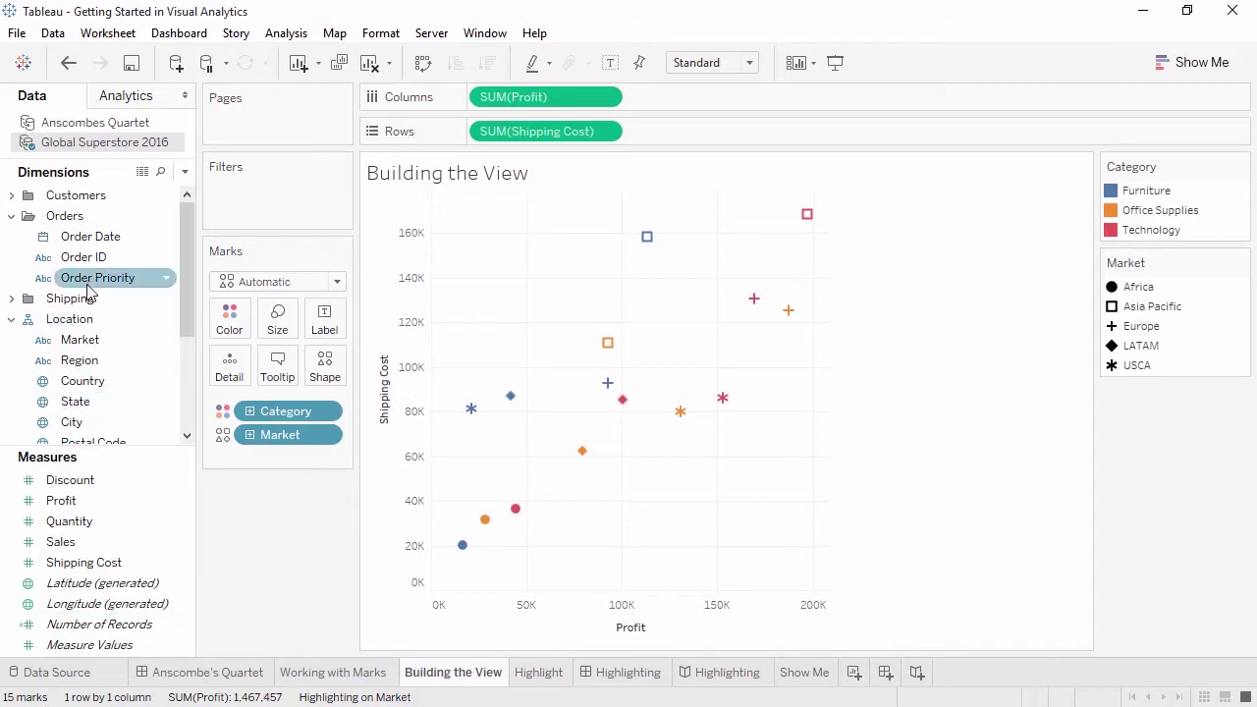
# - Replace Category with Order Priority as the mark colour and add Country as mark detail
pyautogui.moveTo(88, 283); pyautogui.dragTo(275, 409)
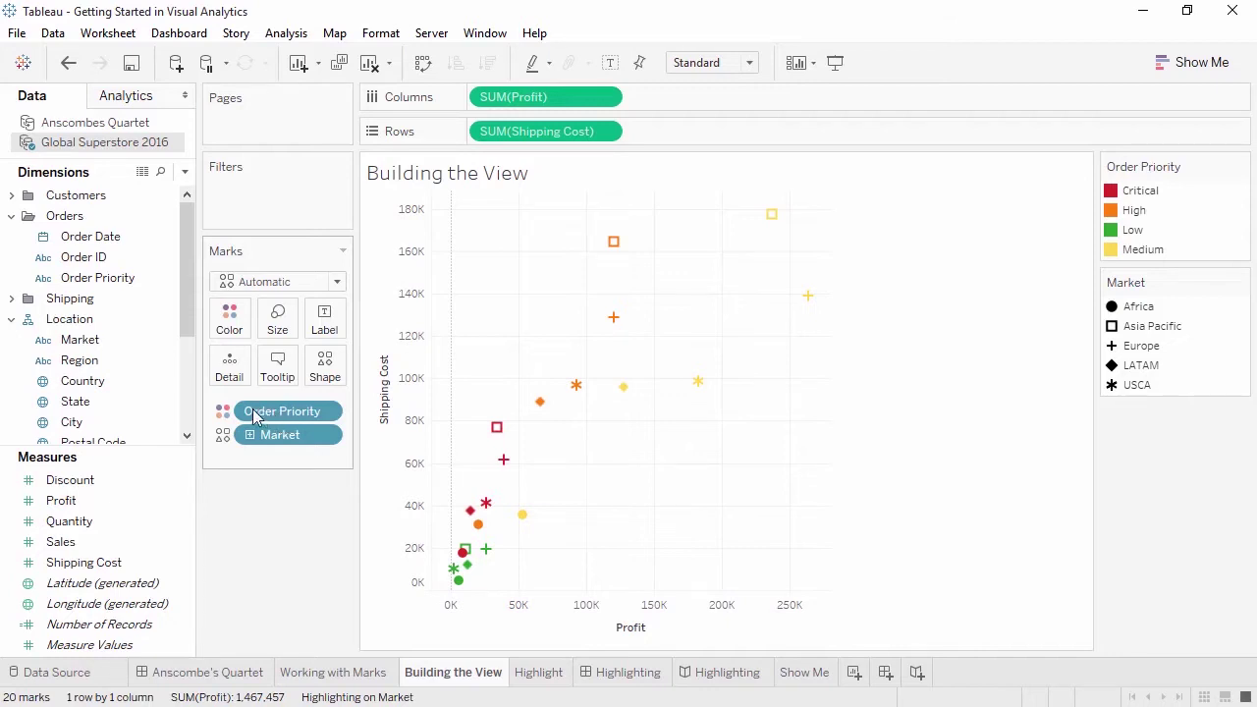
pyautogui.moveTo(163, 394); pyautogui.dragTo(241, 383)
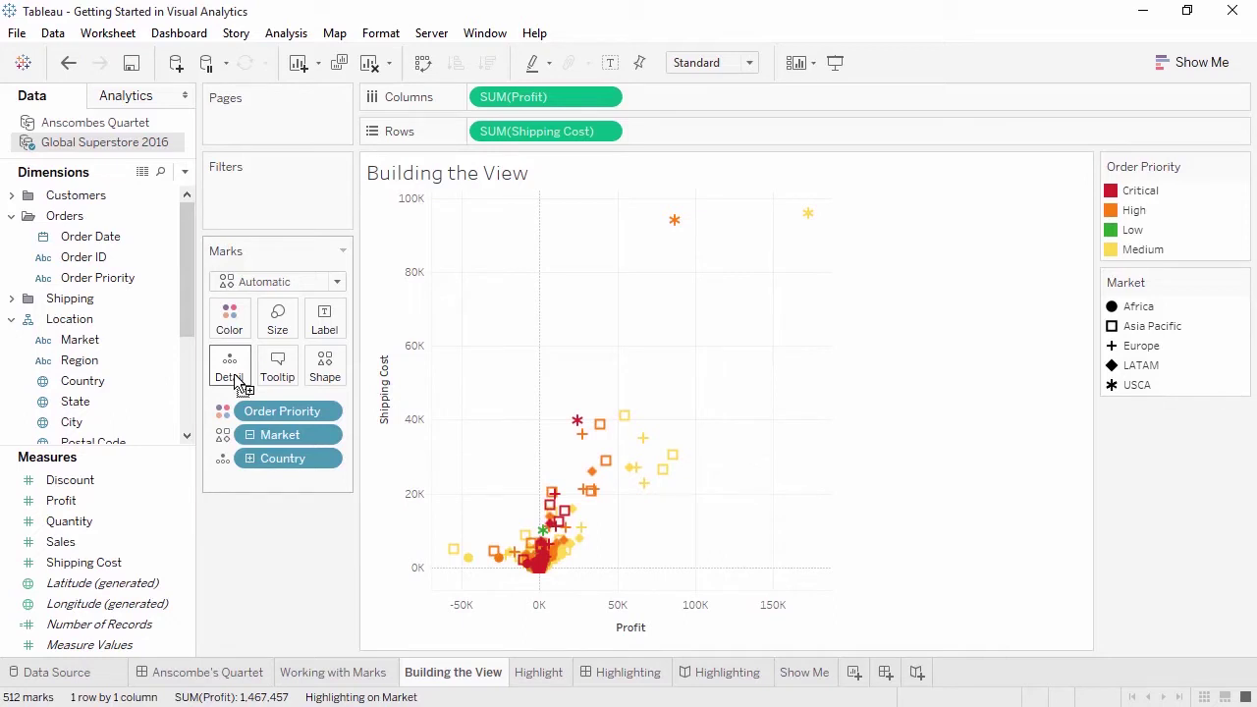
# - On the Highlight sheet, highlight the Critical order priority, clear it, and enable legend highlighting for Category
pyautogui.click(528, 673)
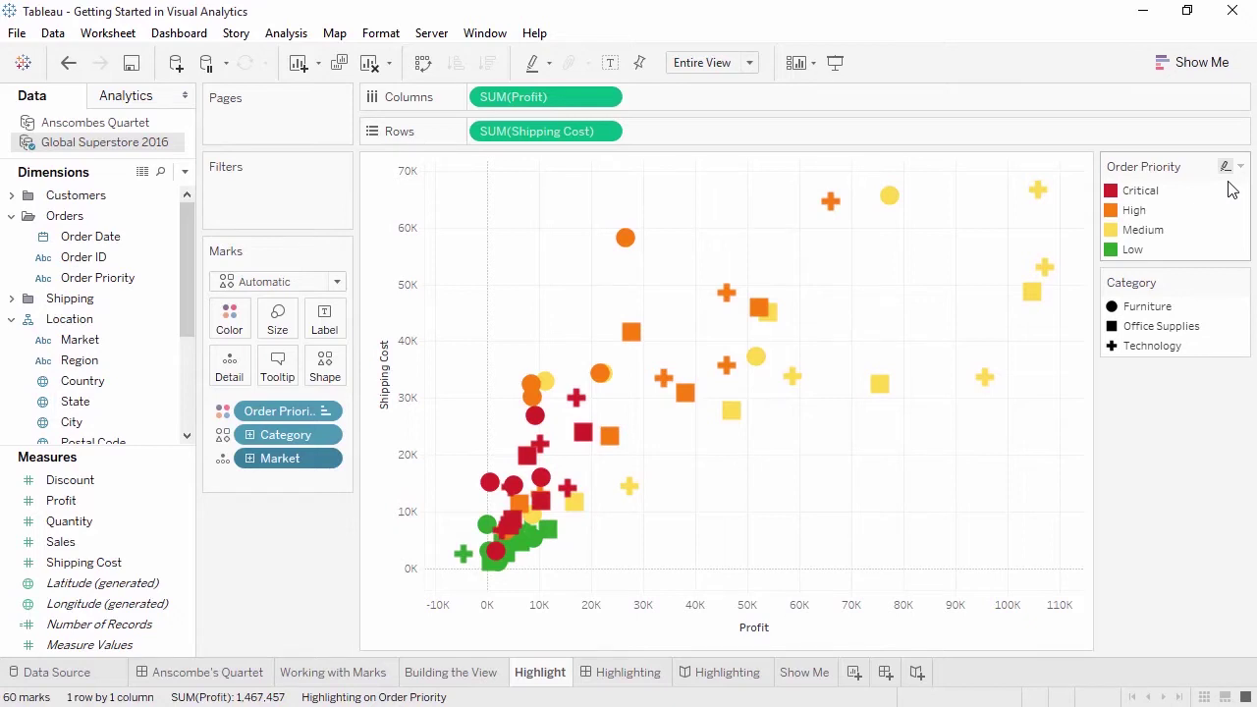
pyautogui.click(1158, 199)
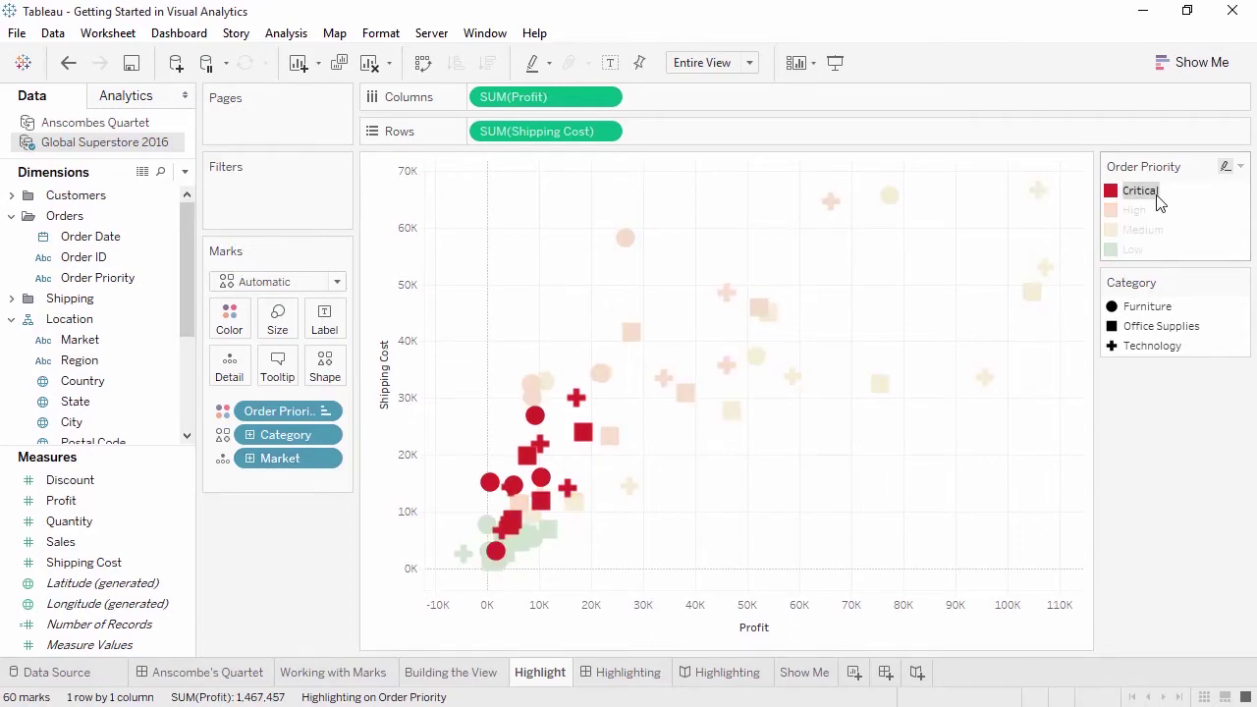
pyautogui.click(1158, 200)
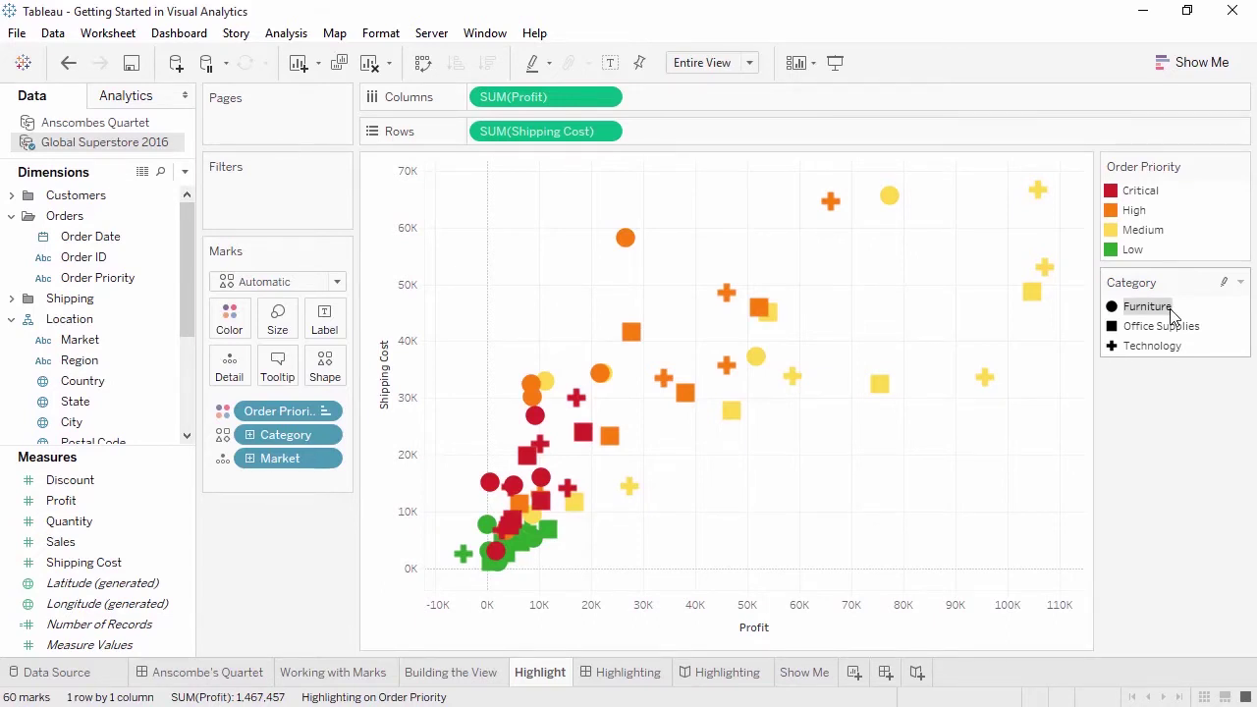
pyautogui.click(1223, 285)
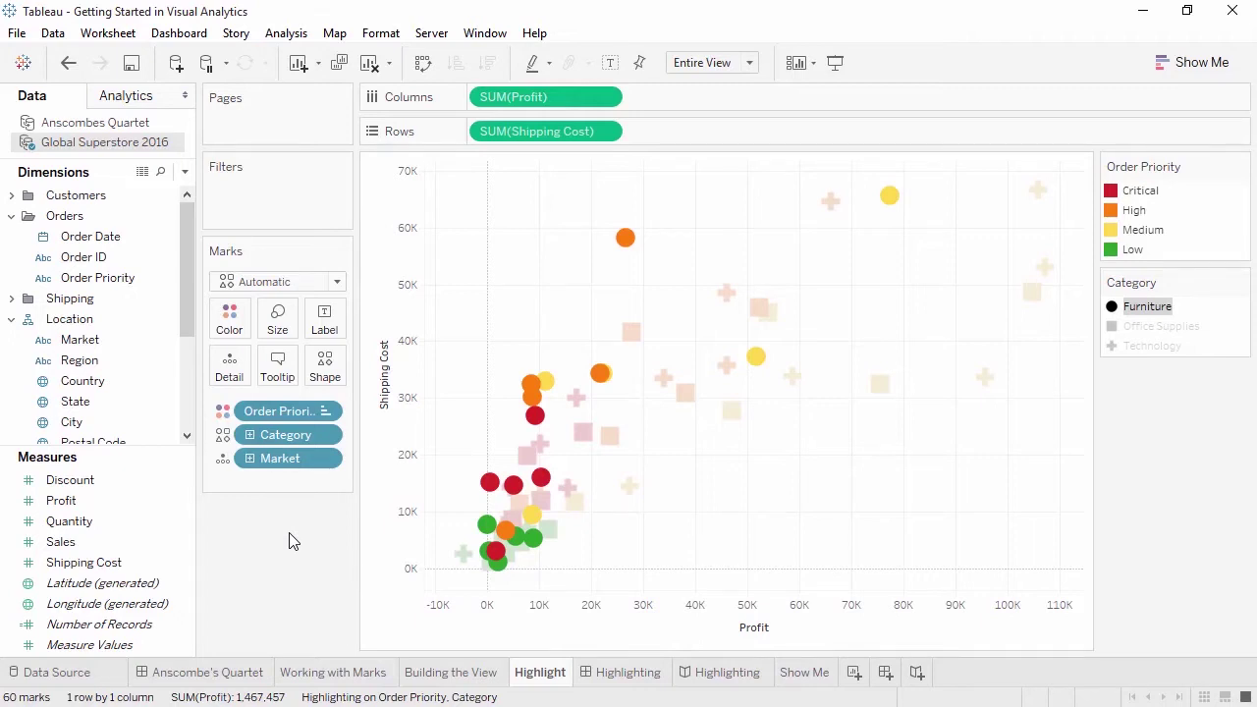
# - Show a highlighter for the Market field and clear its Asia Pacific entry to list all markets
pyautogui.rightClick(294, 463)
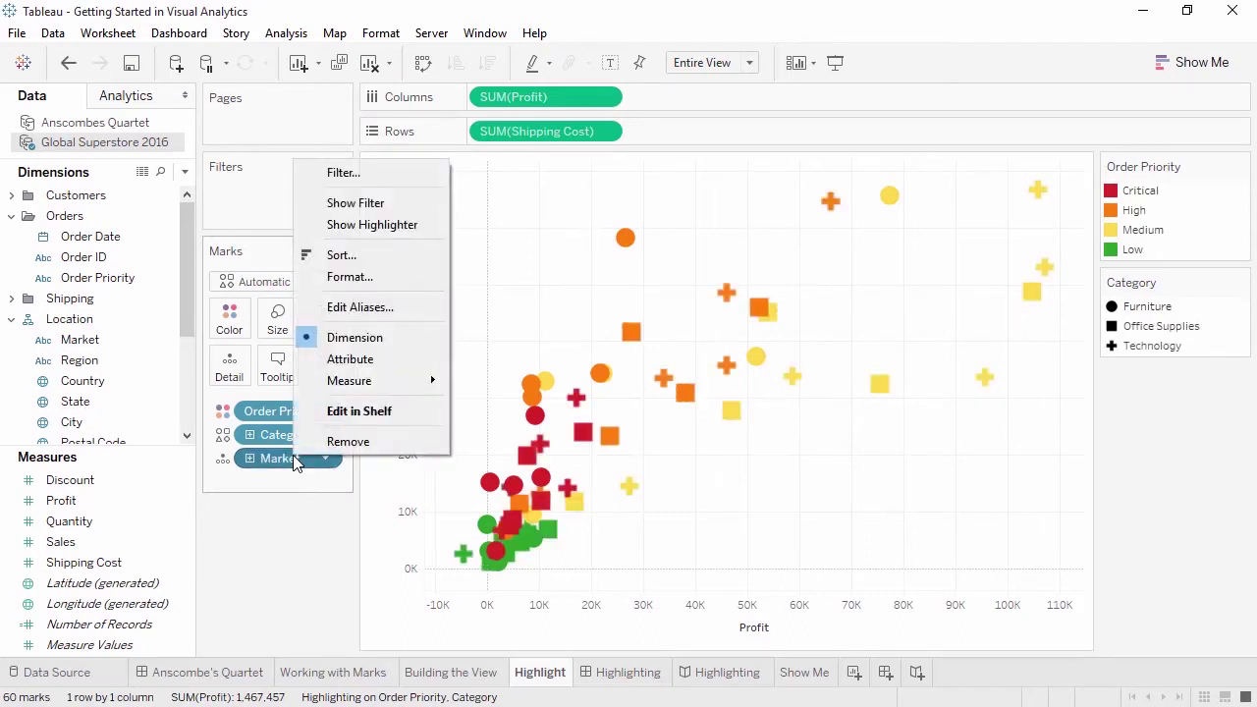
pyautogui.click(344, 233)
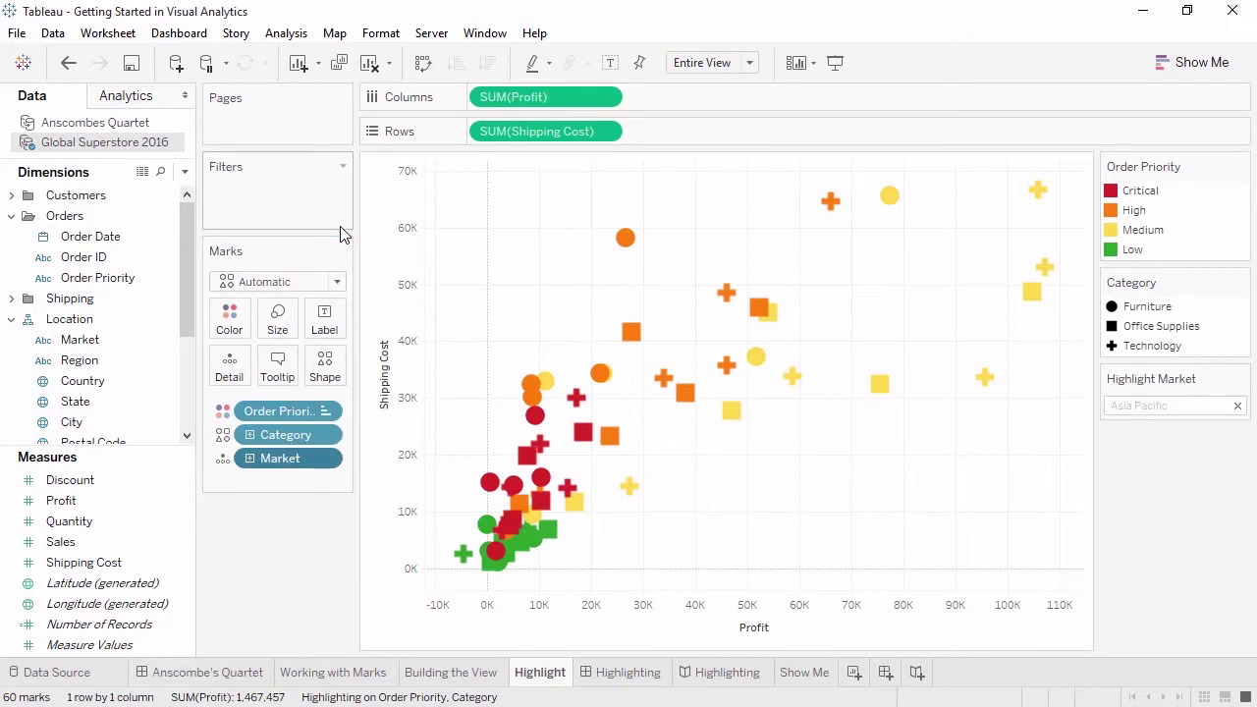
pyautogui.click(1125, 406)
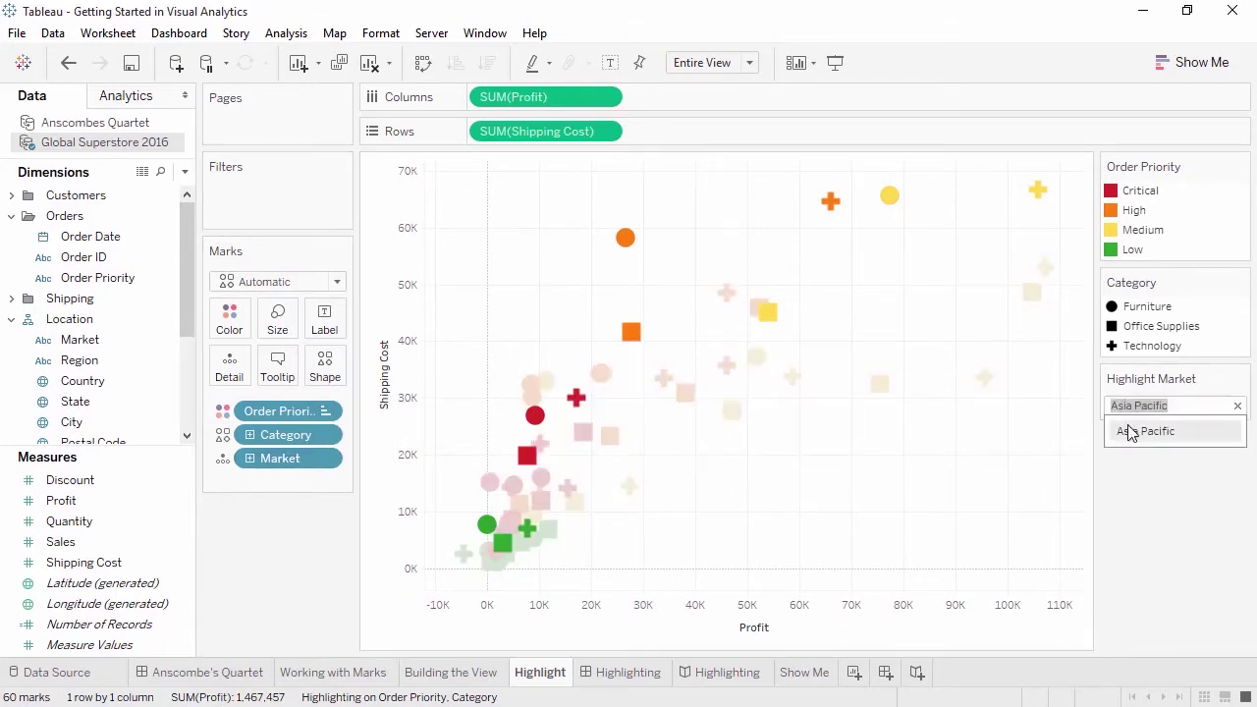
pyautogui.click(1238, 406)
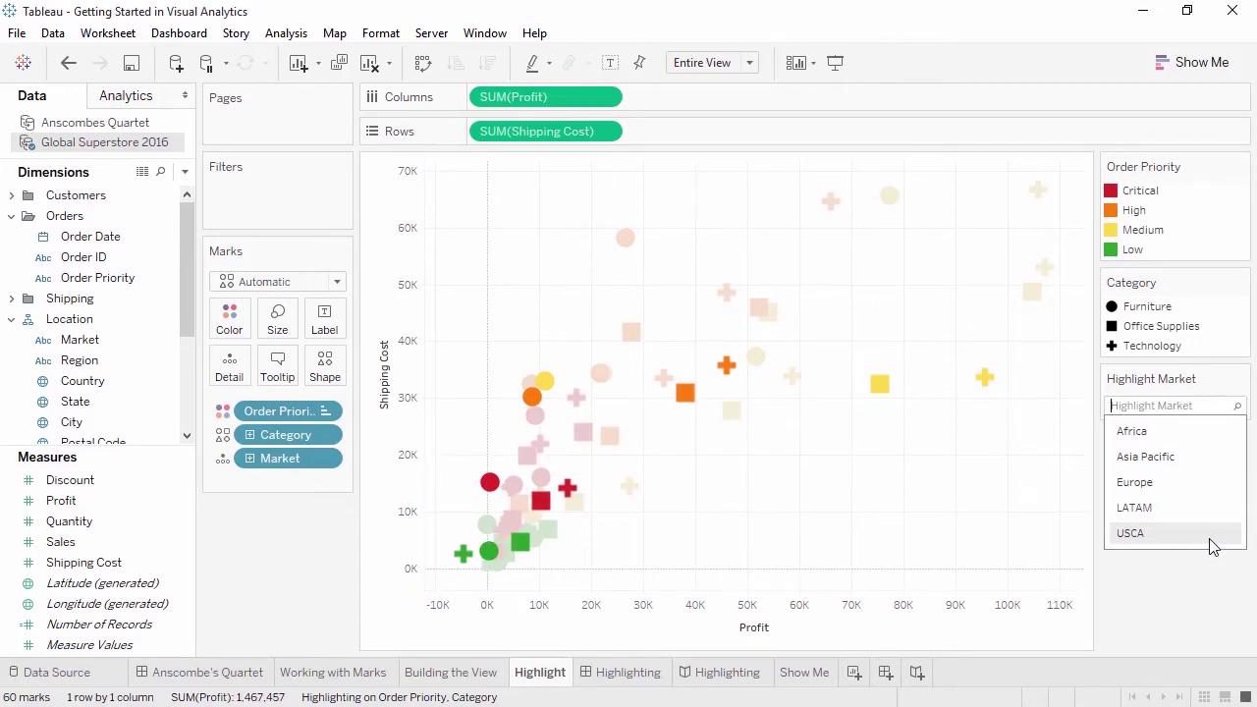
# - On the Highlighting dashboard, inspect a High and a Medium priority mark in the Shipping Cost Analysis plot
pyautogui.click(649, 678)
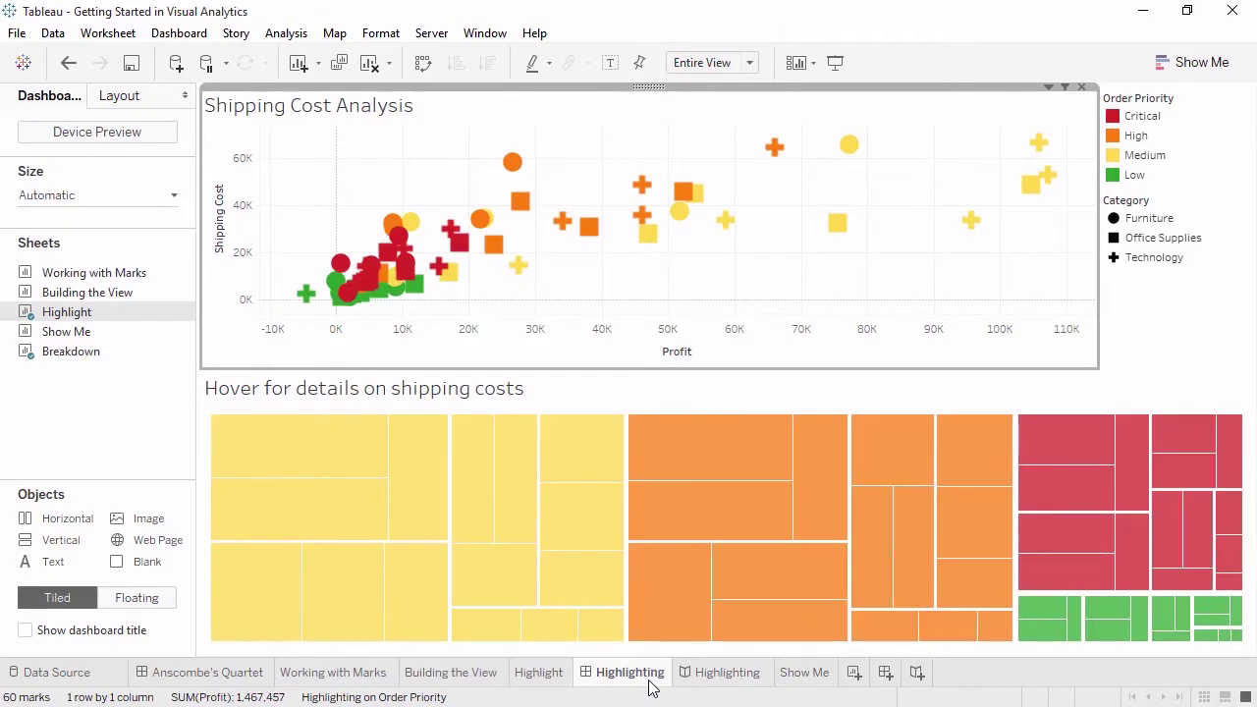
pyautogui.moveTo(531, 513)
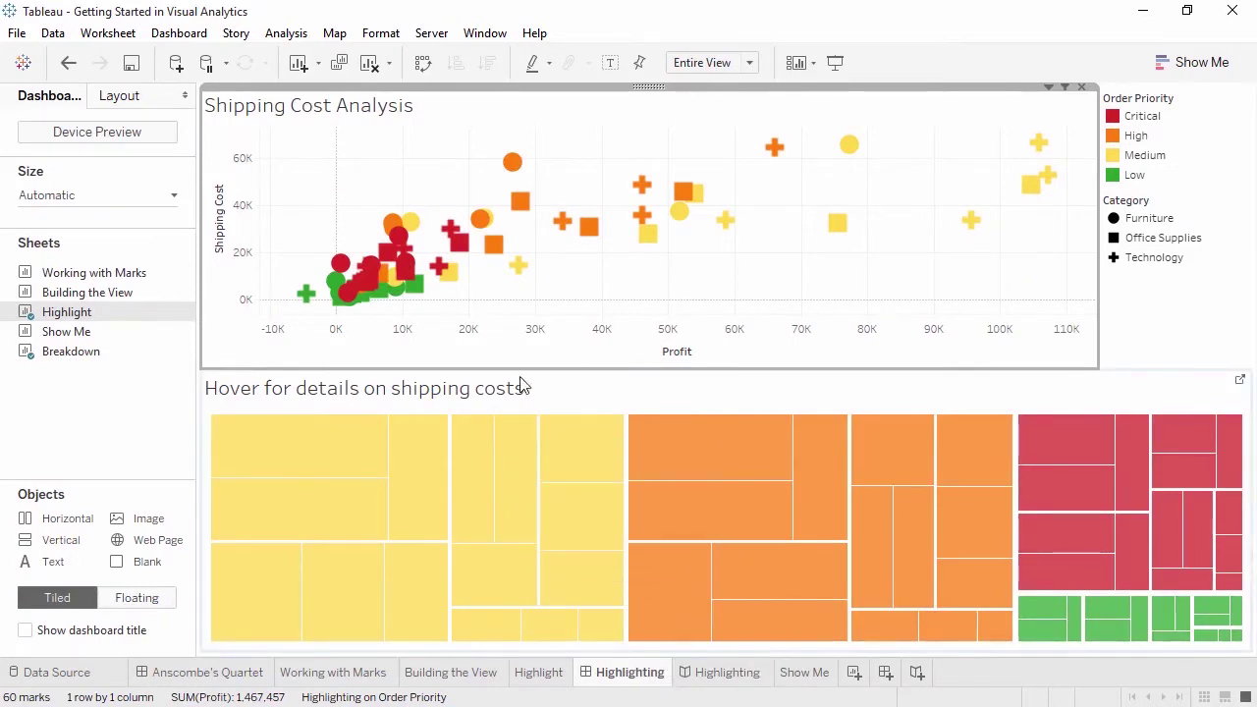
pyautogui.moveTo(496, 254)
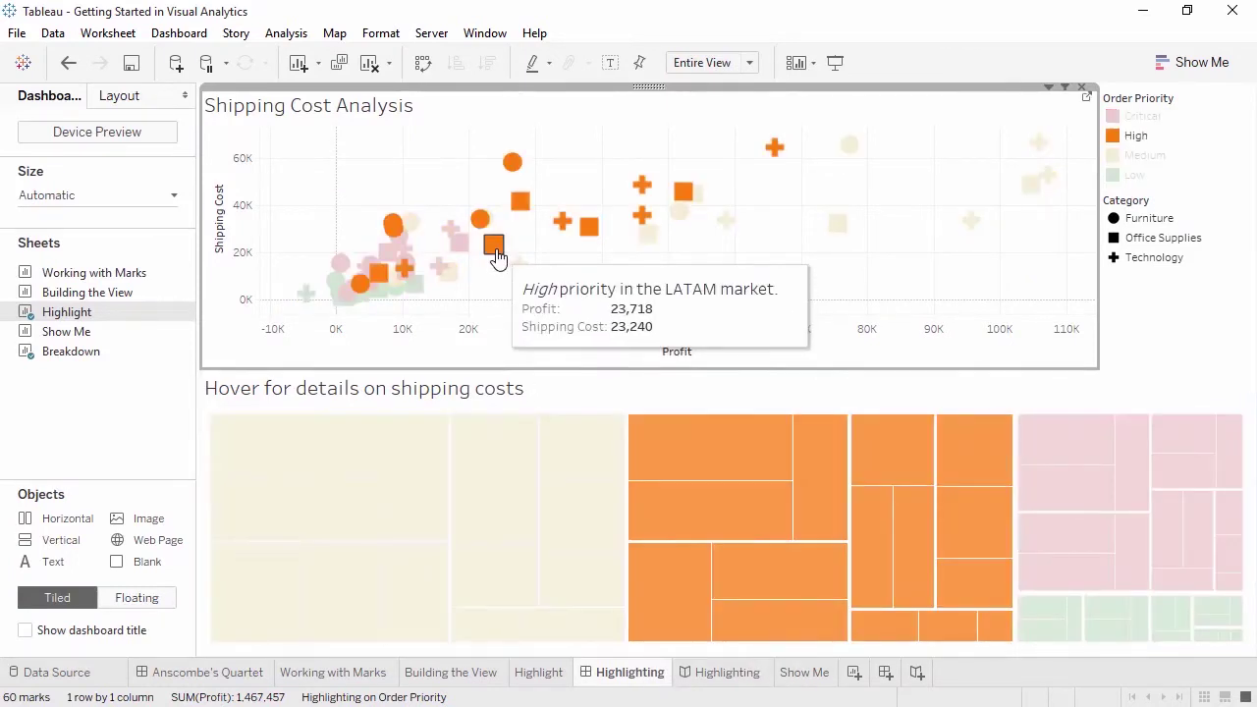
pyautogui.moveTo(413, 226)
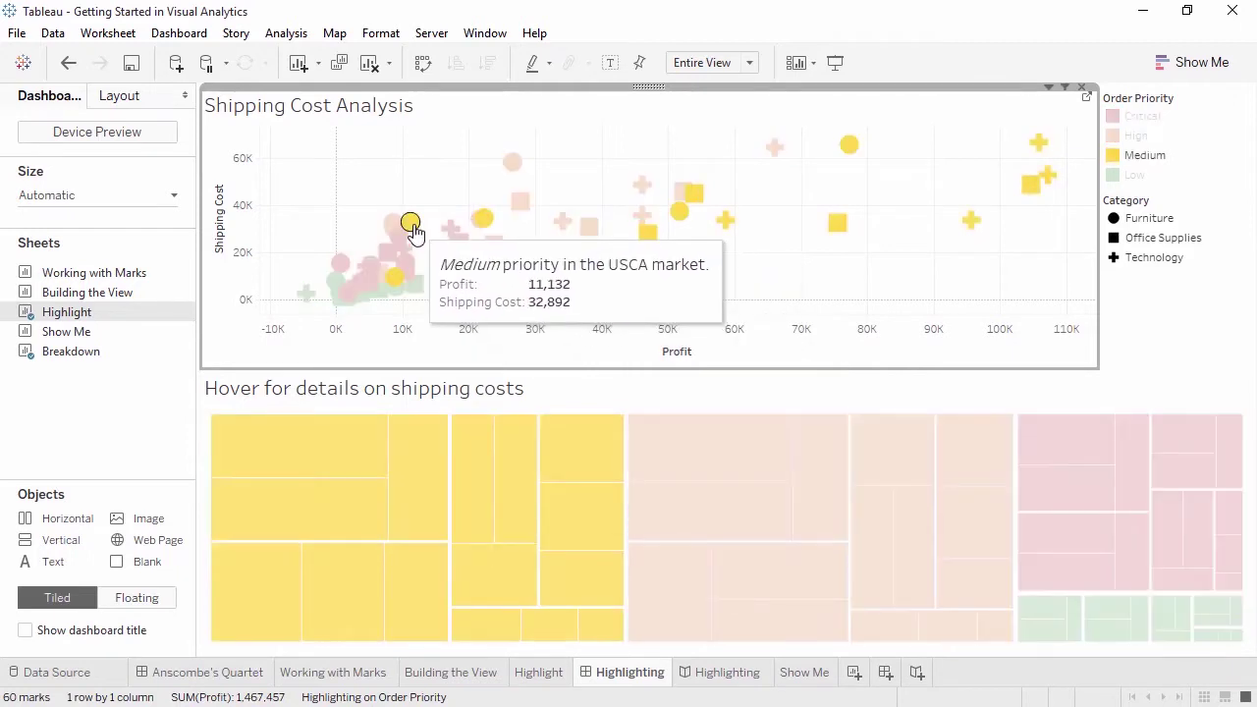
# - In the Highlighting story, highlight Medium order priority, switch the highlight to the Africa market, and update the story point
pyautogui.click(711, 673)
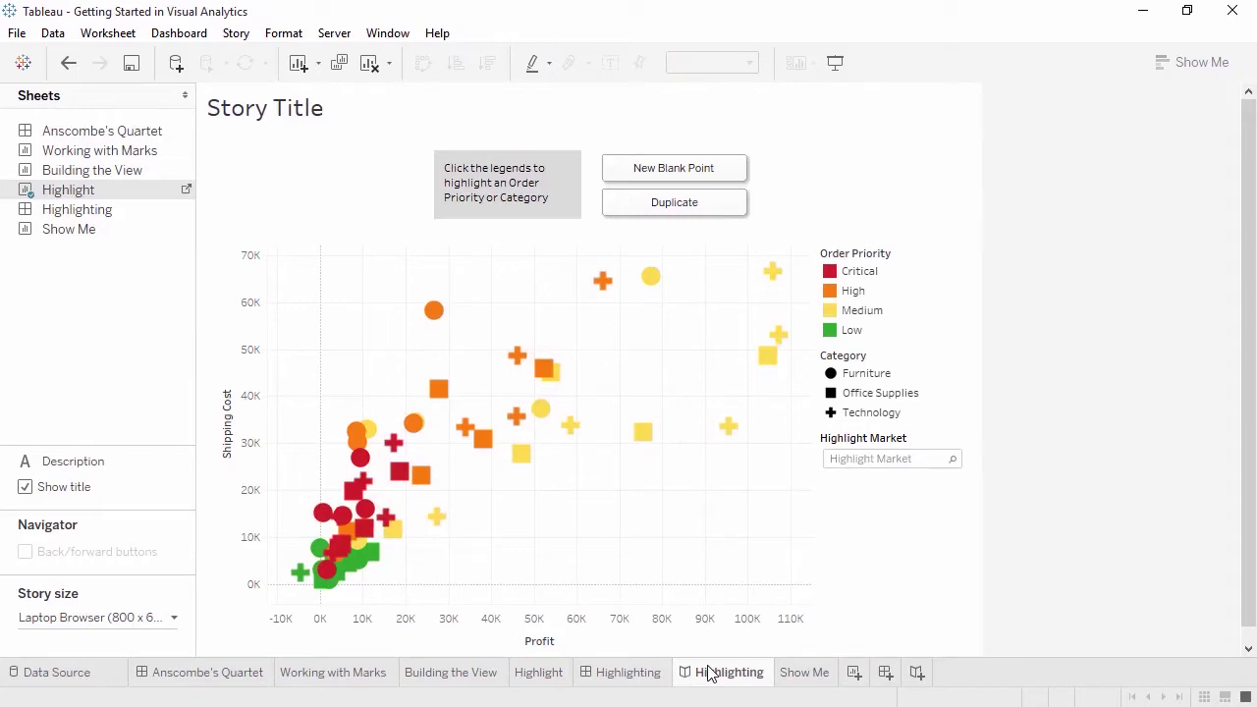
pyautogui.click(857, 312)
pyautogui.click(887, 457)
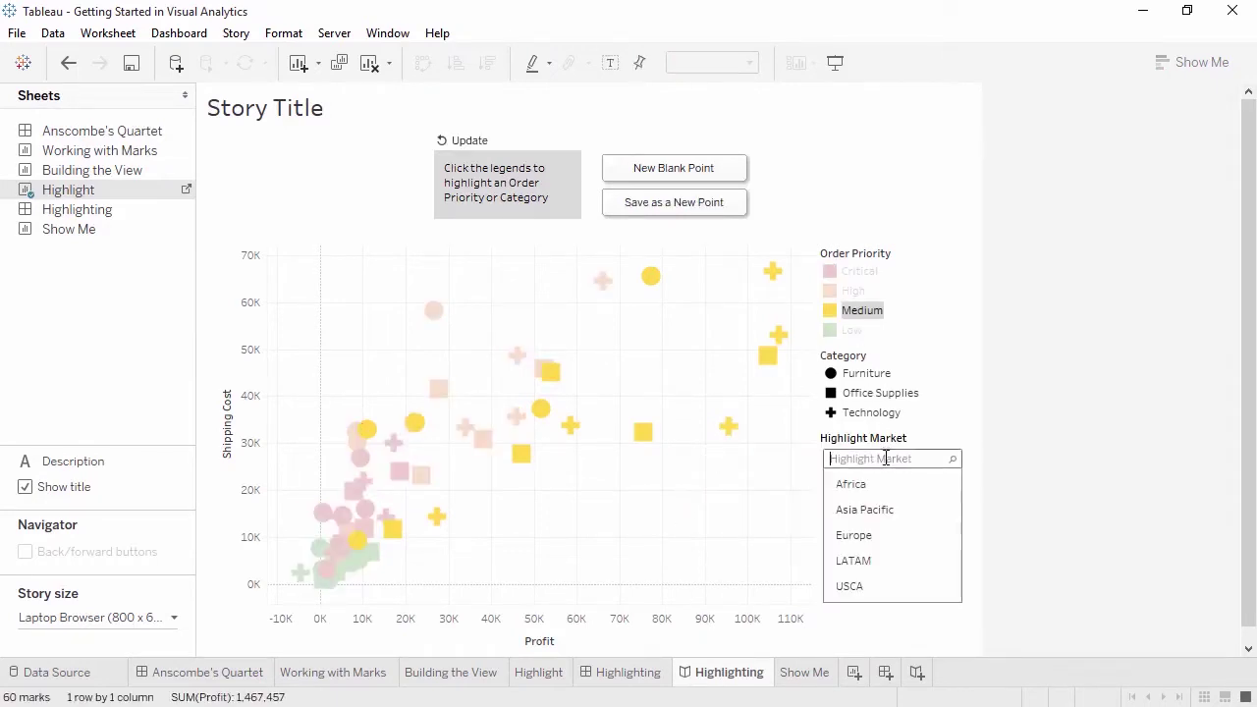
pyautogui.click(887, 482)
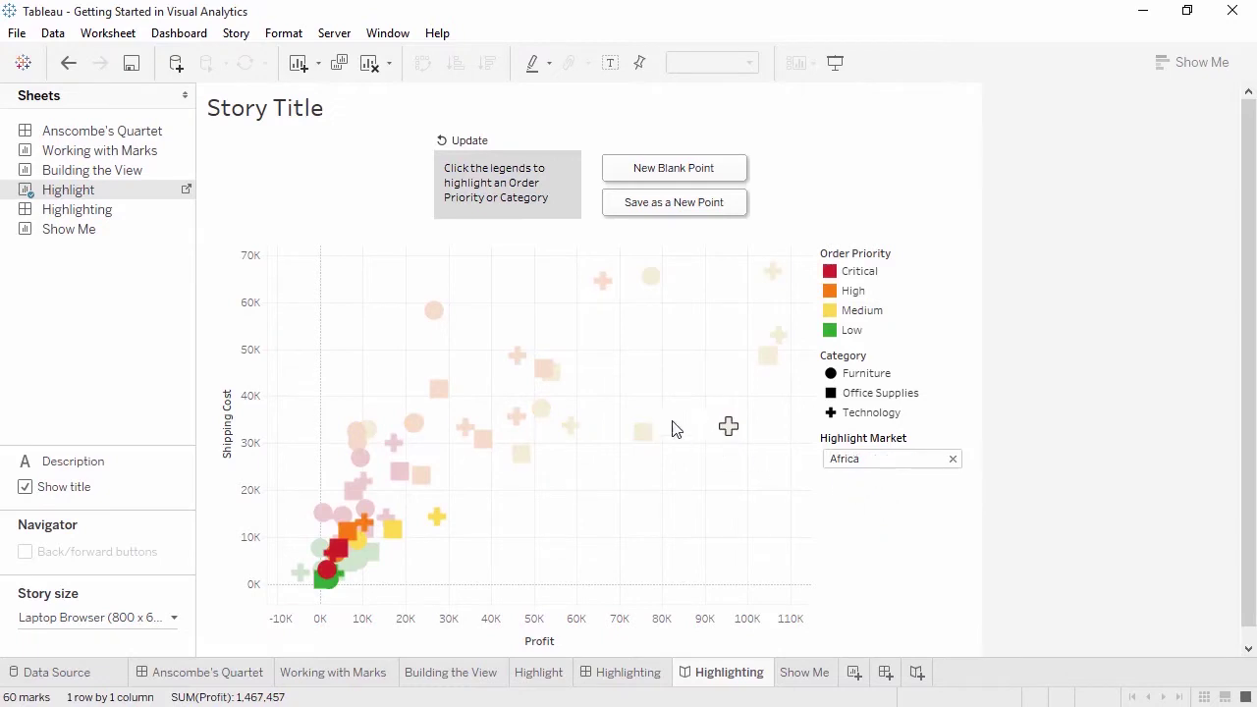
pyautogui.click(473, 143)
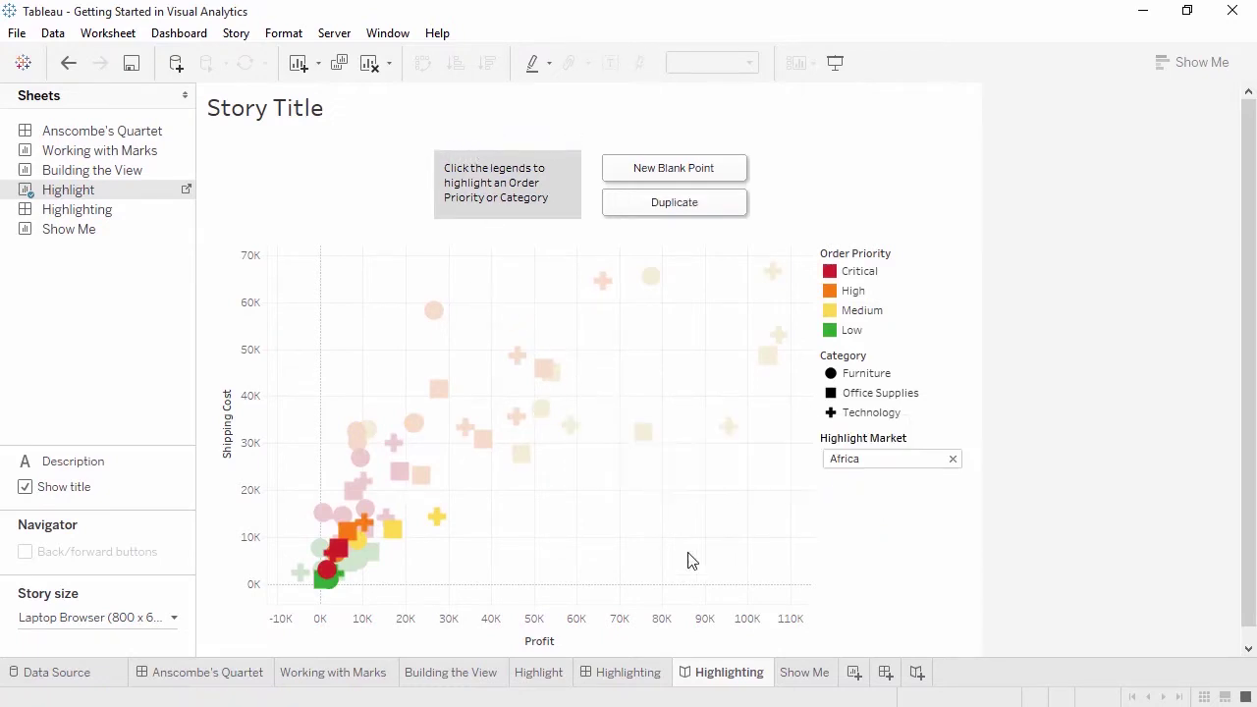
# - On the Show Me sheet, build a scatter plot with Show Me from Order Priority, Market, Shipping Cost and Profit
pyautogui.click(803, 674)
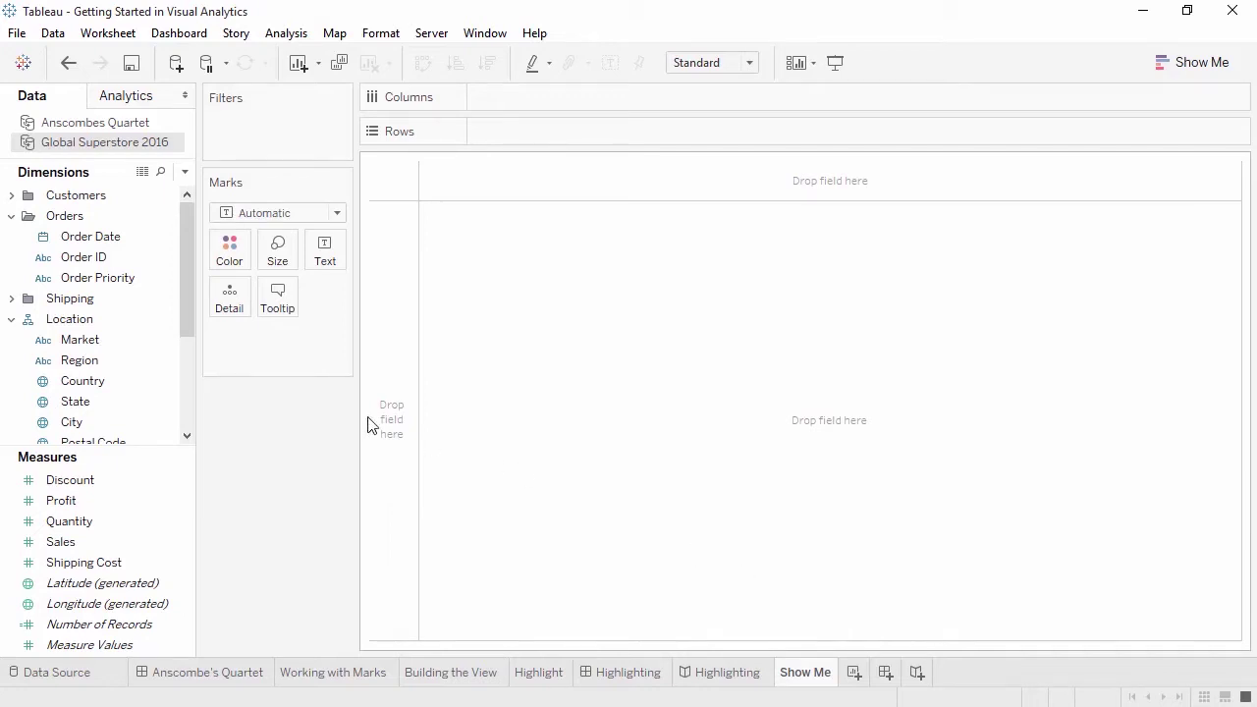
pyautogui.click(119, 282)
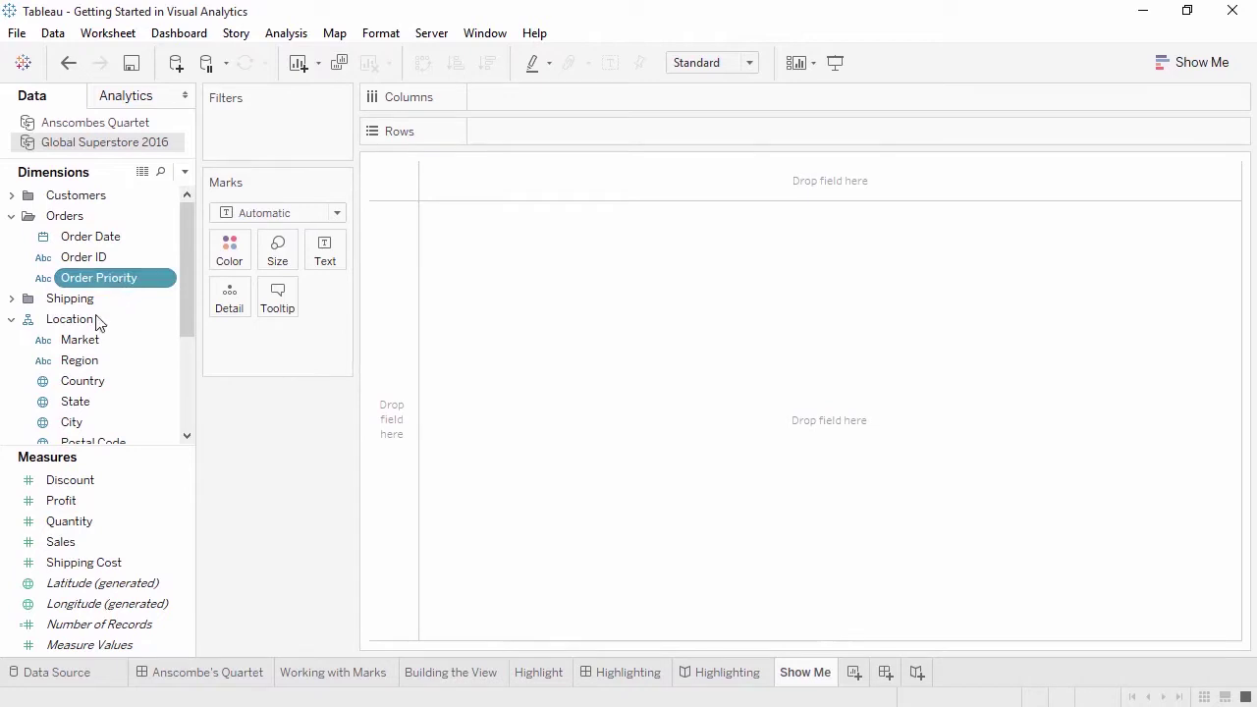
pyautogui.keyDown('ctrl'); pyautogui.click(85, 341); pyautogui.keyUp('ctrl')
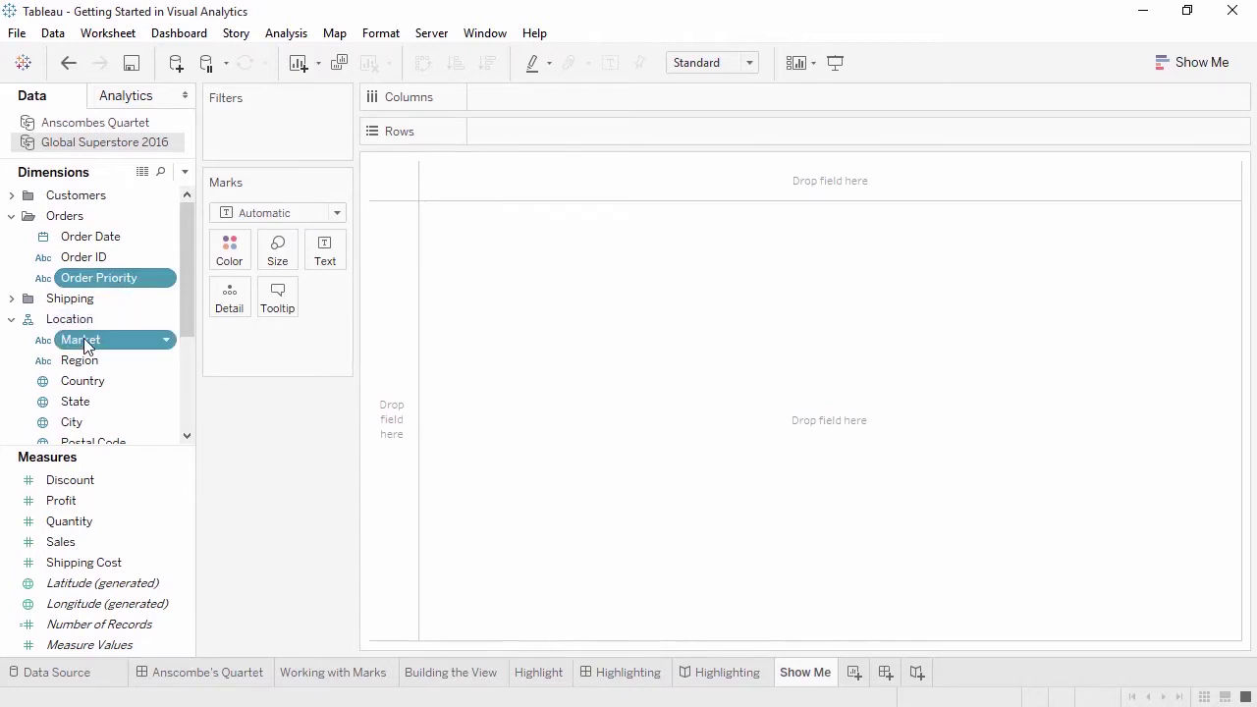
pyautogui.keyDown('ctrl'); pyautogui.click(71, 564); pyautogui.keyUp('ctrl')
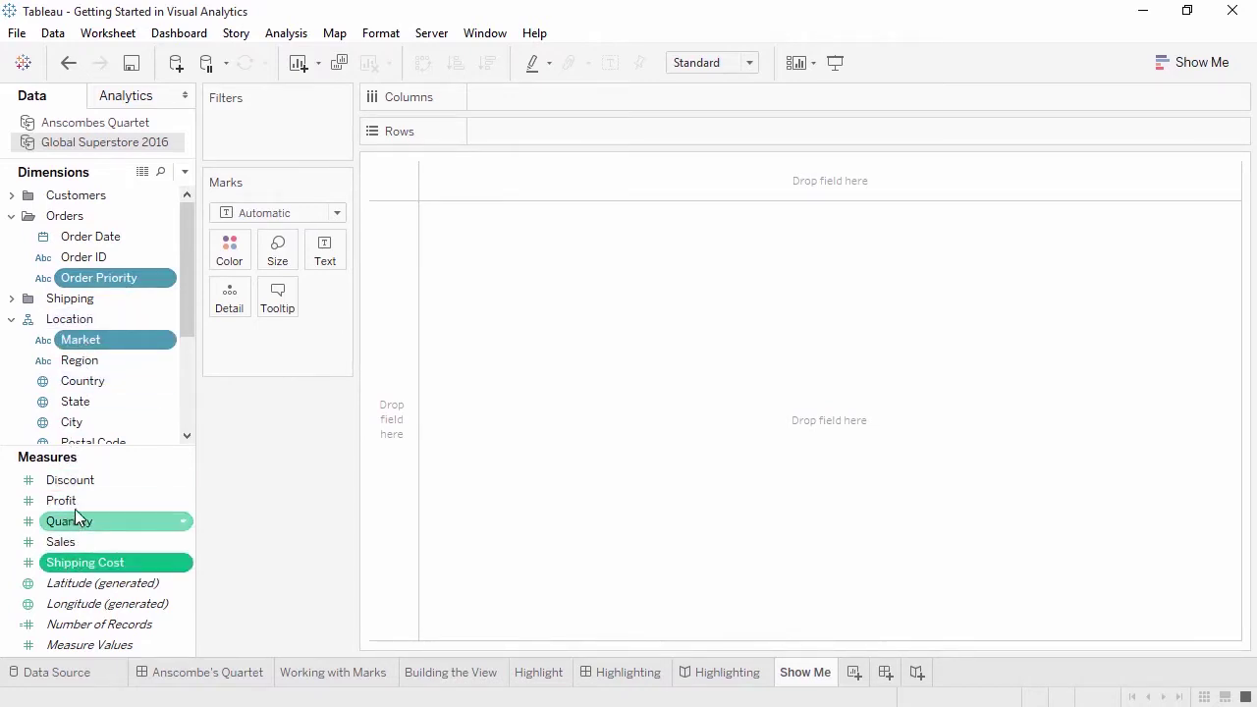
pyautogui.keyDown('ctrl'); pyautogui.click(76, 503); pyautogui.keyUp('ctrl')
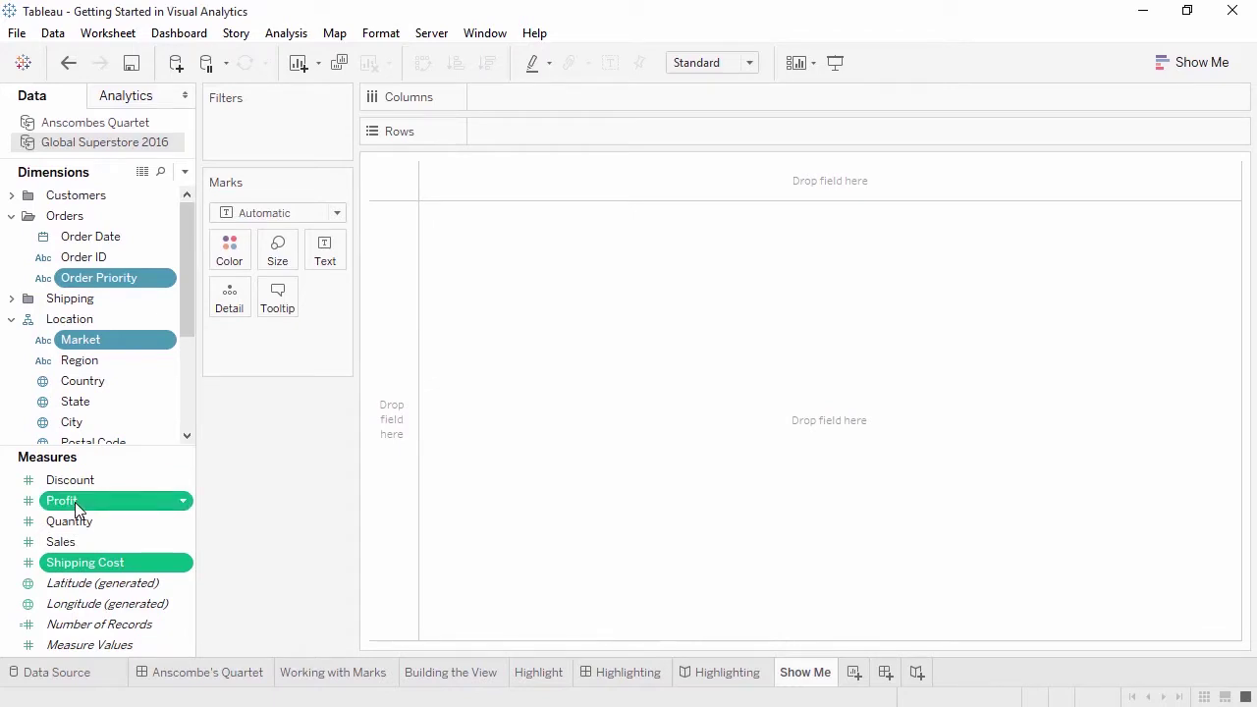
pyautogui.click(1196, 66)
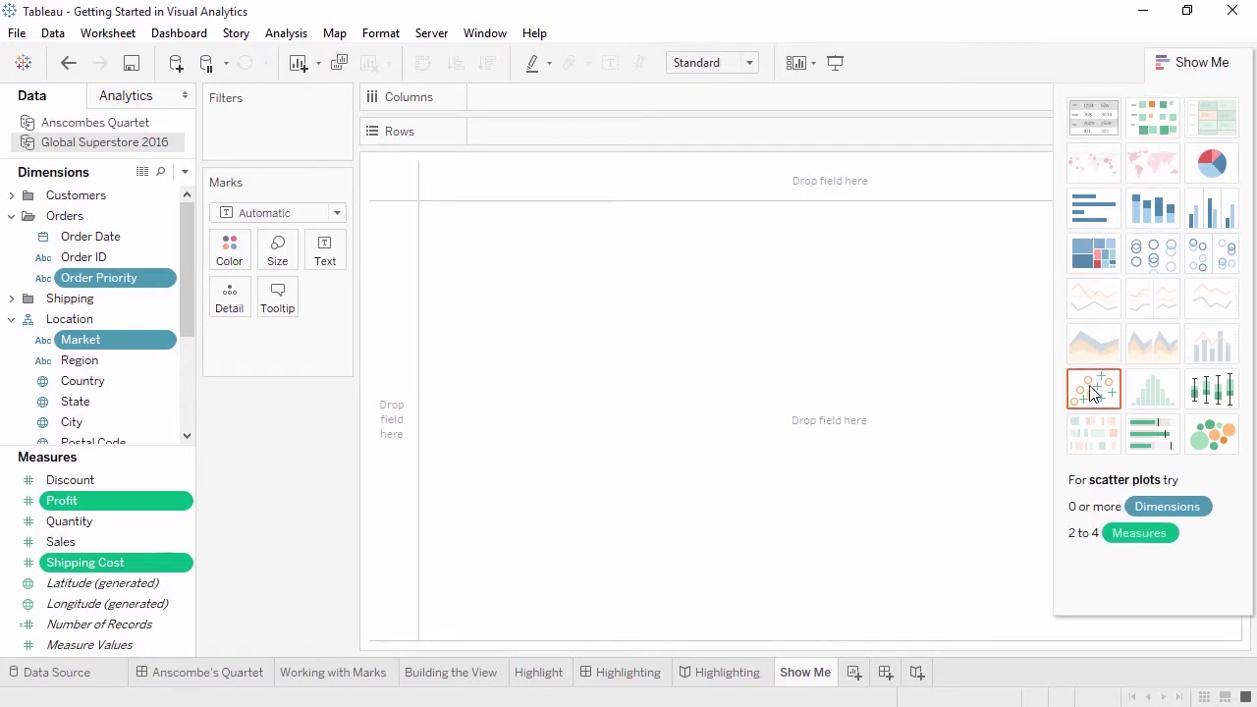
pyautogui.click(1093, 391)
pyautogui.click(1200, 62)
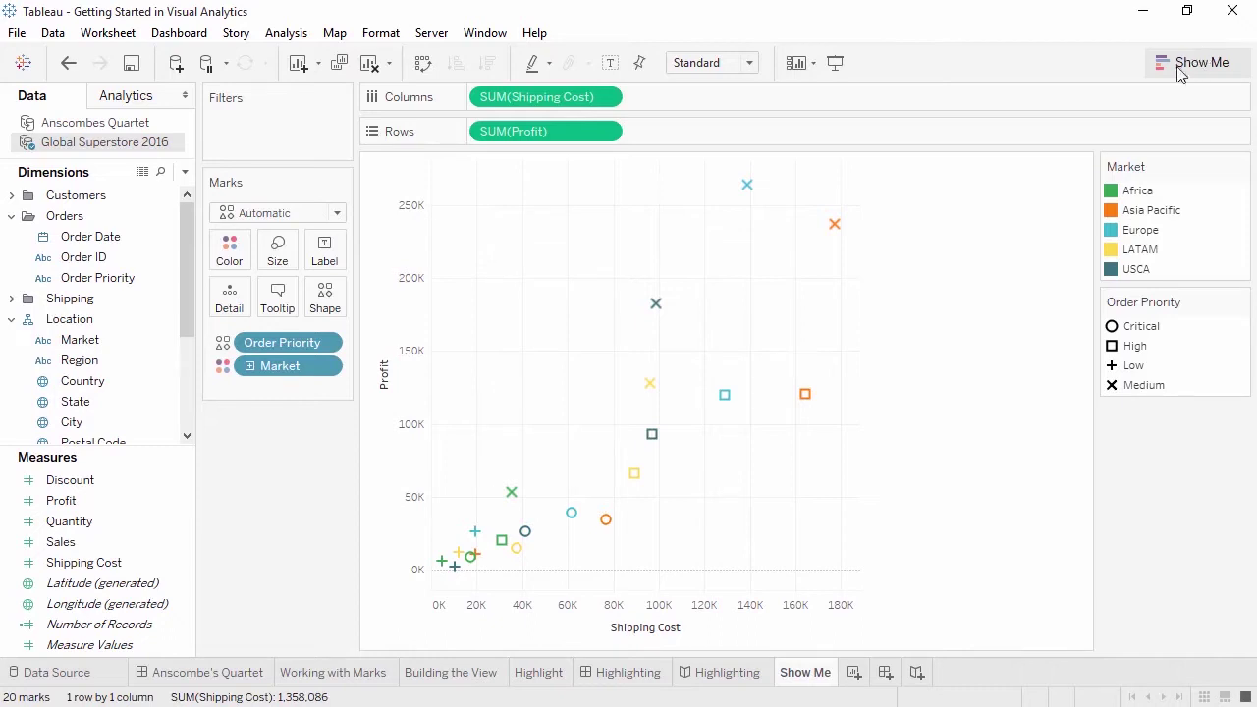
# - Enlarge the scatter plot's marks slightly and swap the rows and columns
pyautogui.click(282, 252)
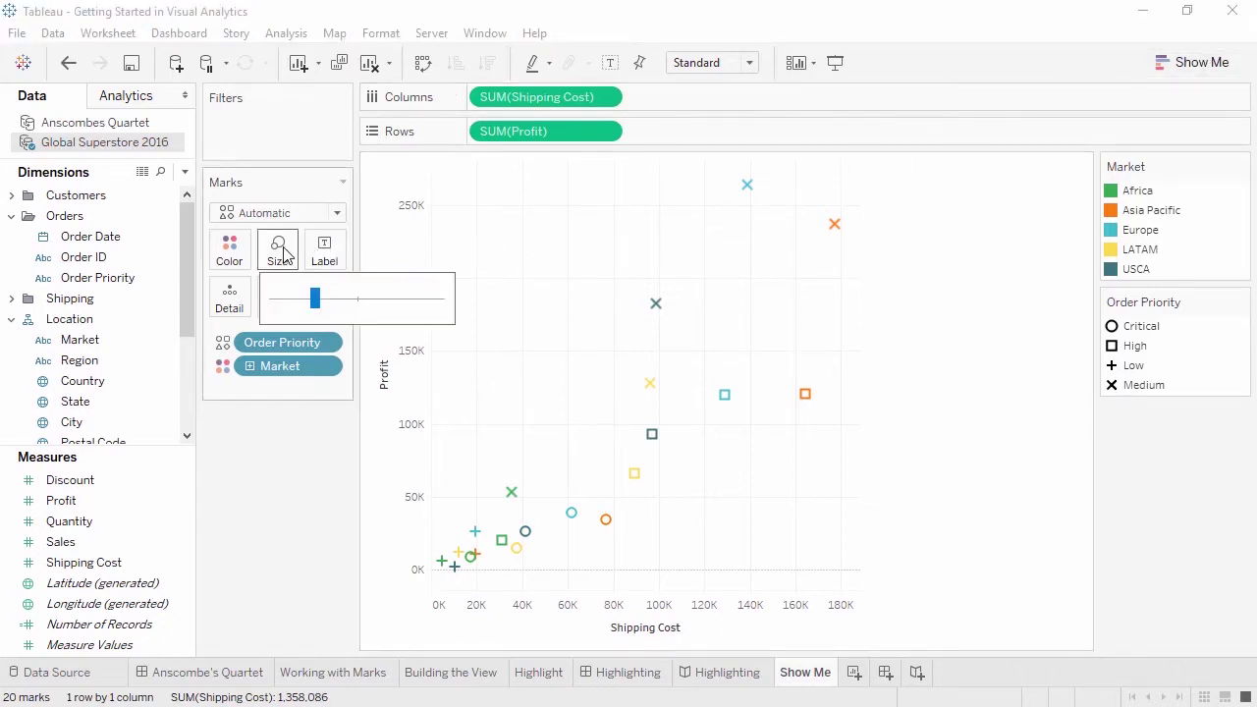
pyautogui.click(347, 301)
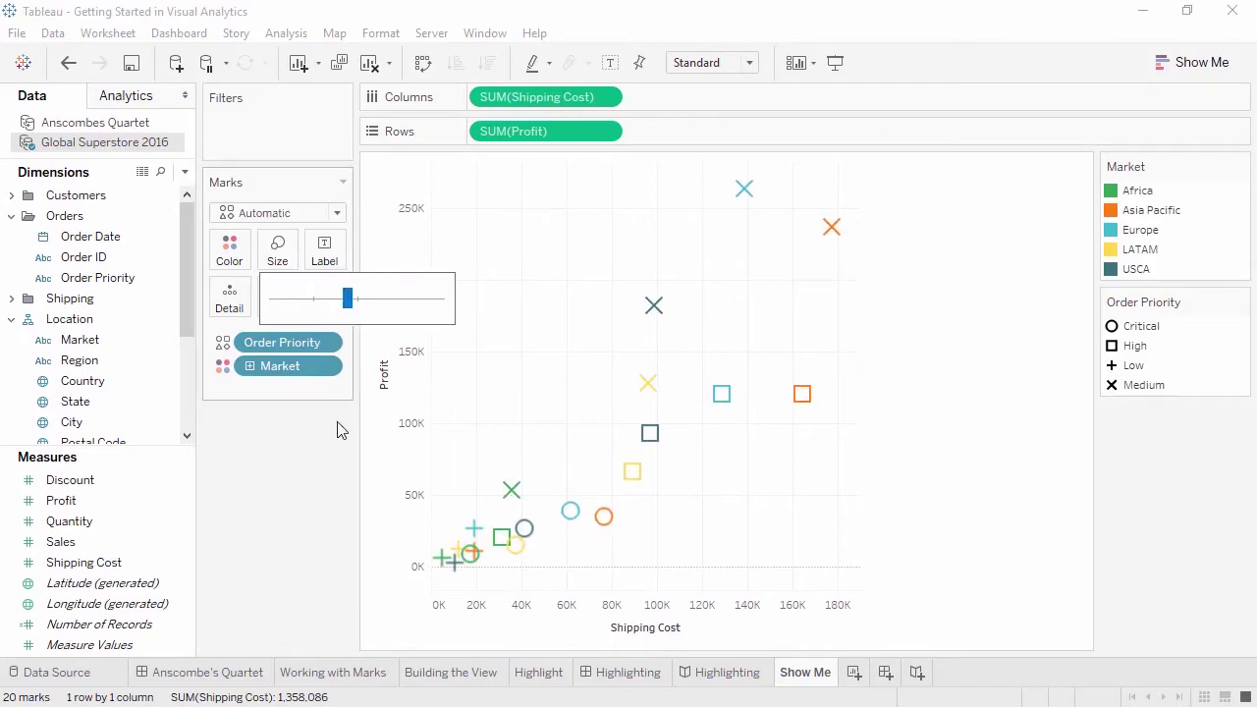
pyautogui.click(317, 474)
pyautogui.click(423, 63)
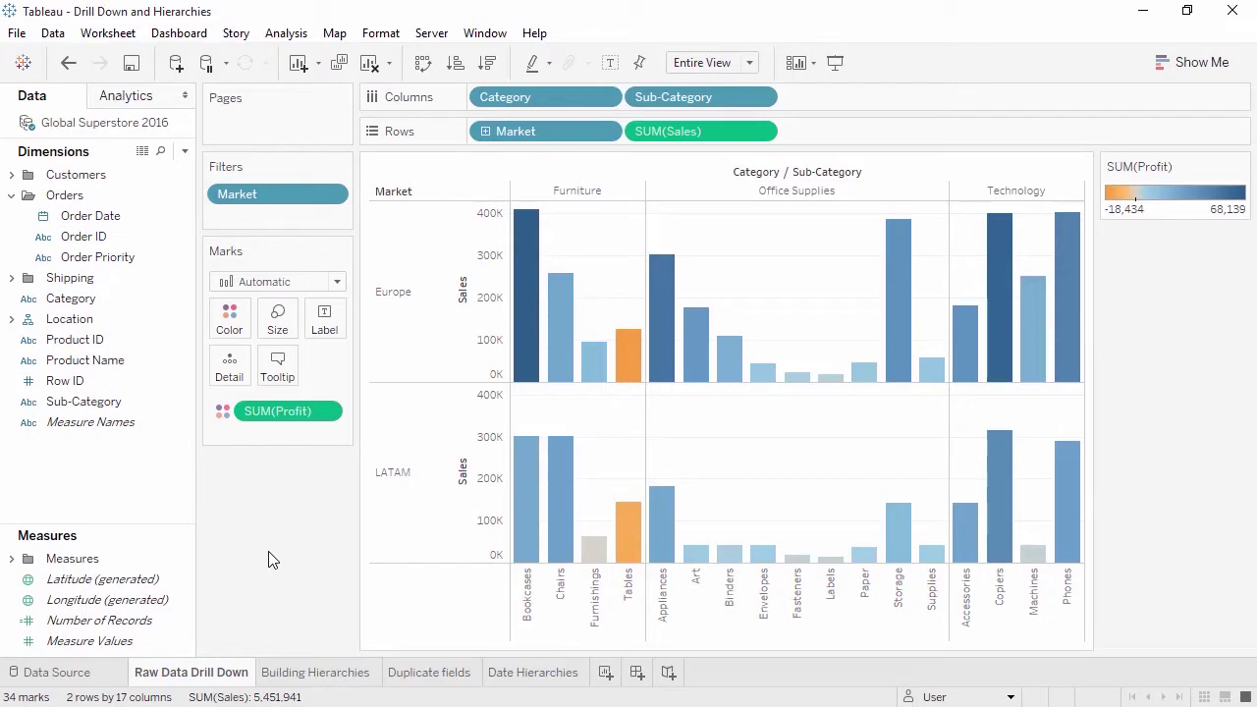
# - On the Raw Data Drill Down sheet, drill Market down to Region and back up, and view the Global Superstore 2016 source data
pyautogui.click(485, 131)
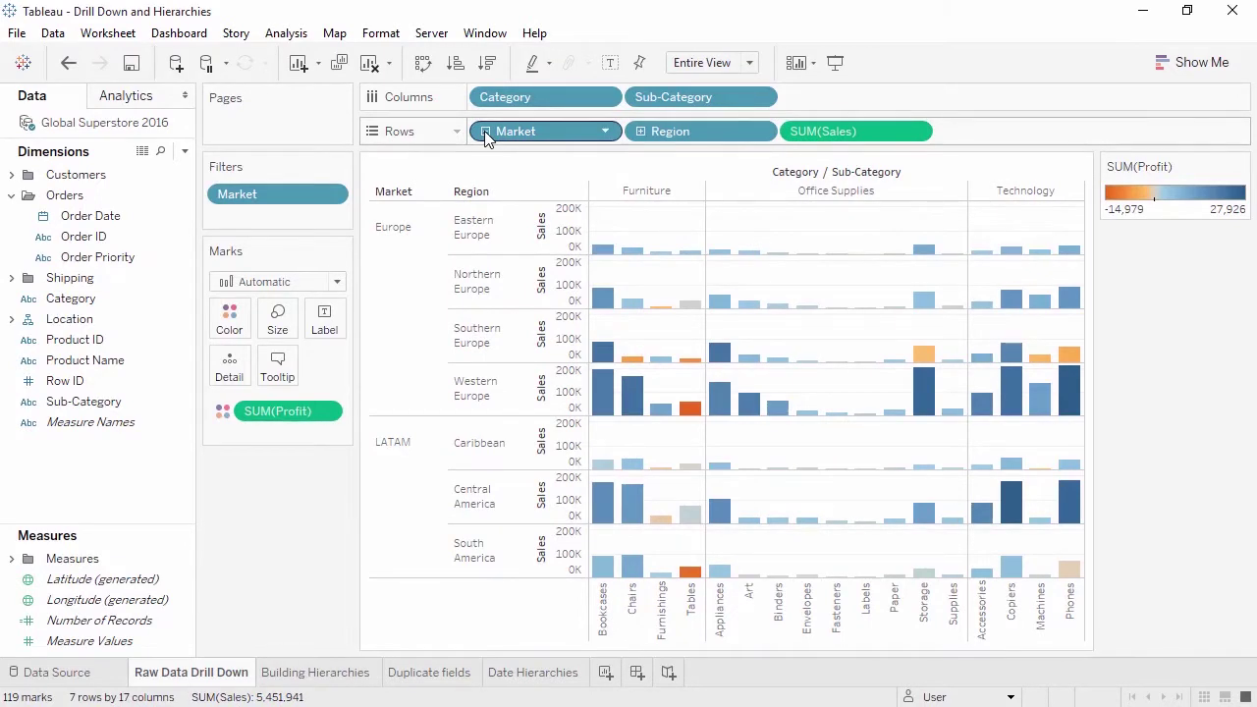
pyautogui.click(486, 132)
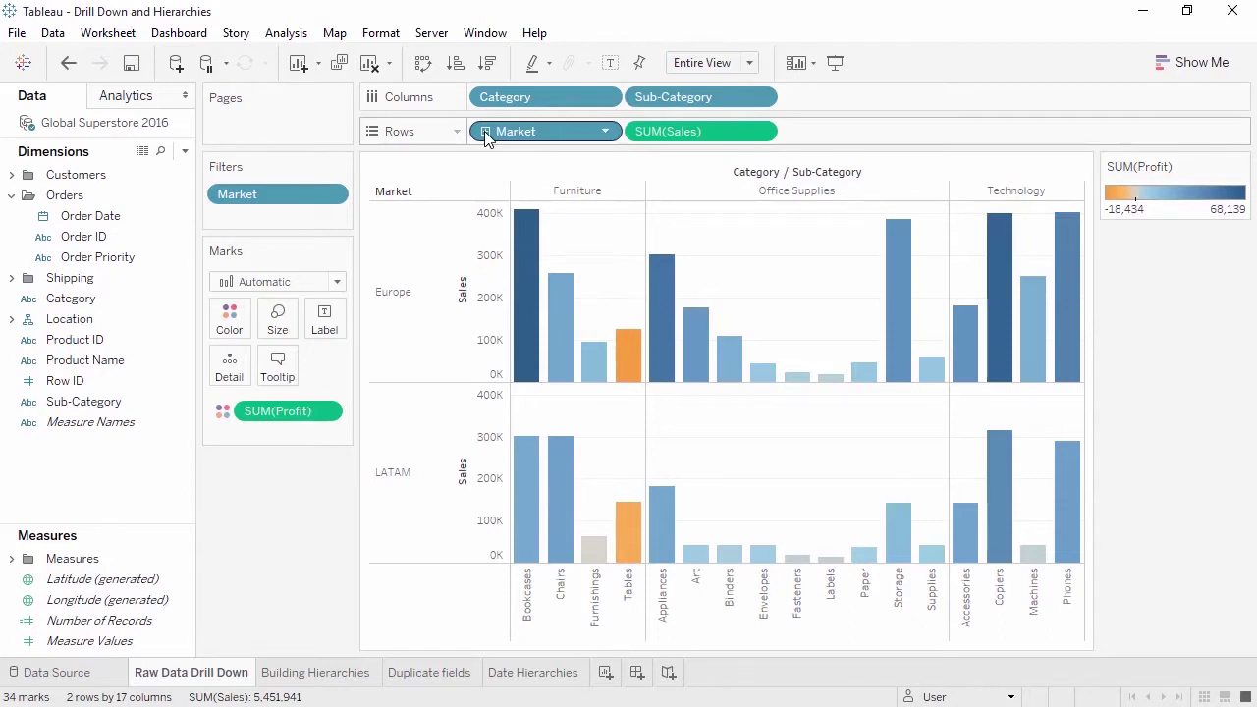
pyautogui.click(143, 152)
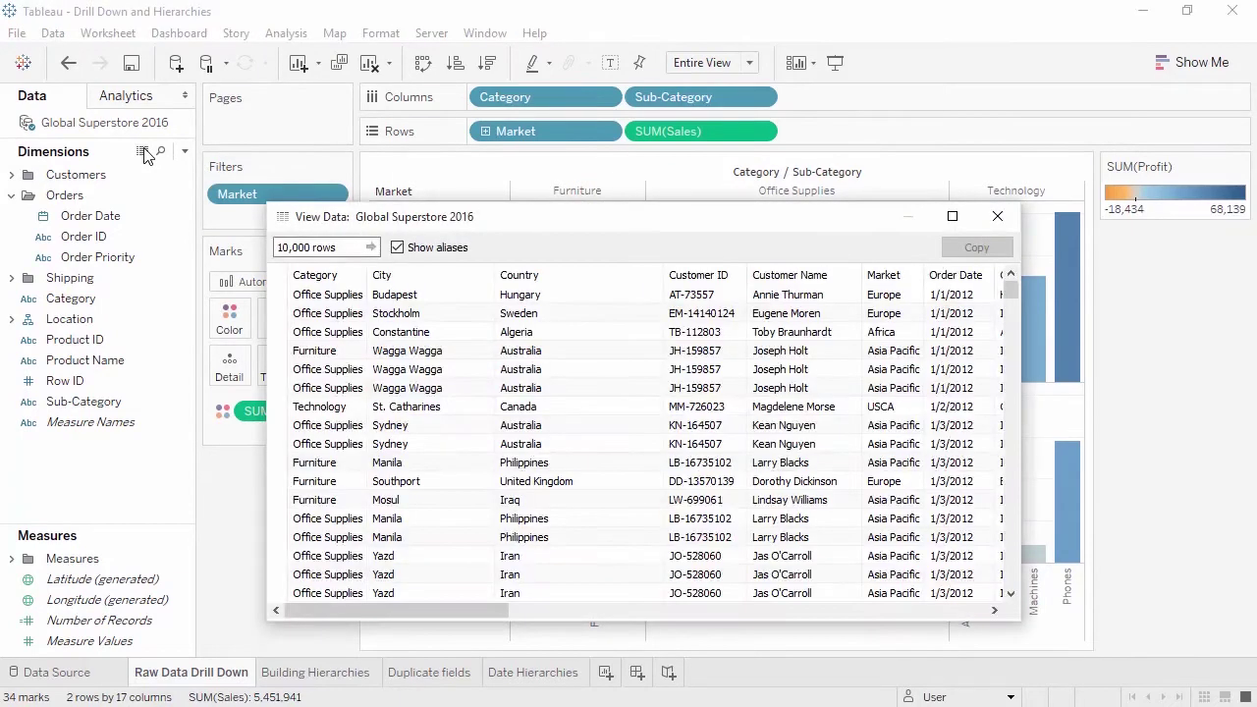
pyautogui.click(998, 216)
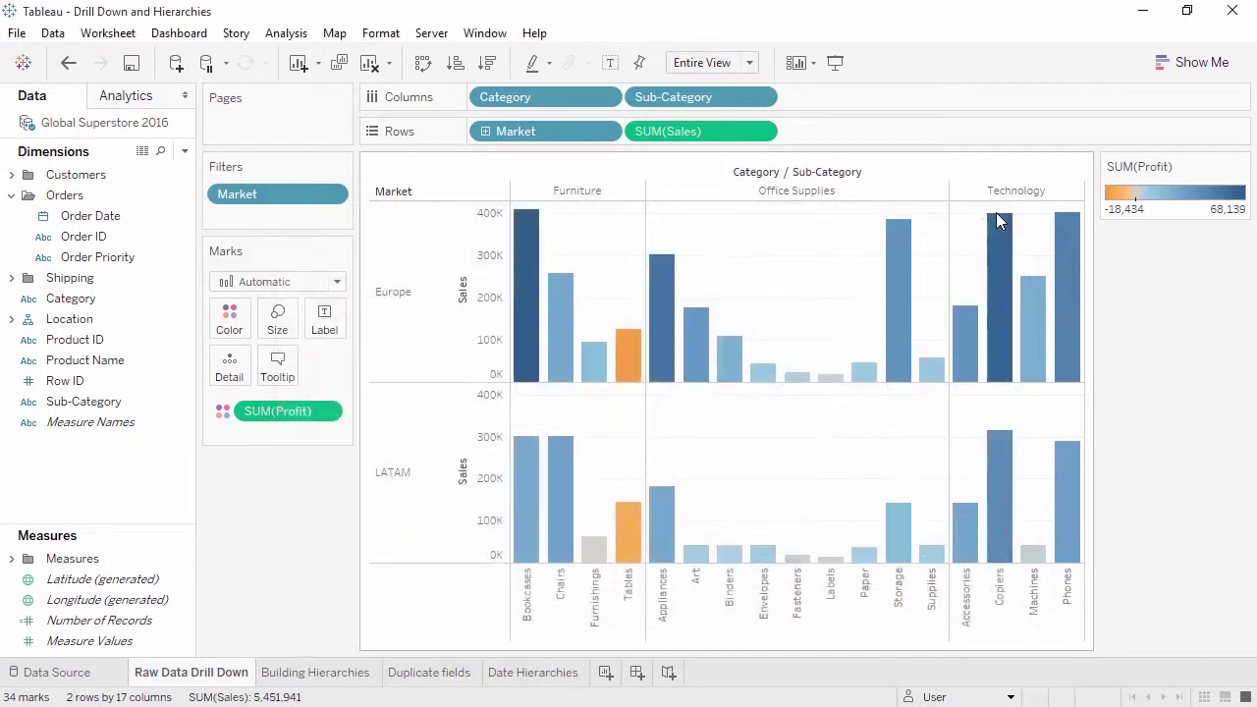
# - View the summary and full underlying data for the Europe Copiers bar
pyautogui.moveTo(997, 226)
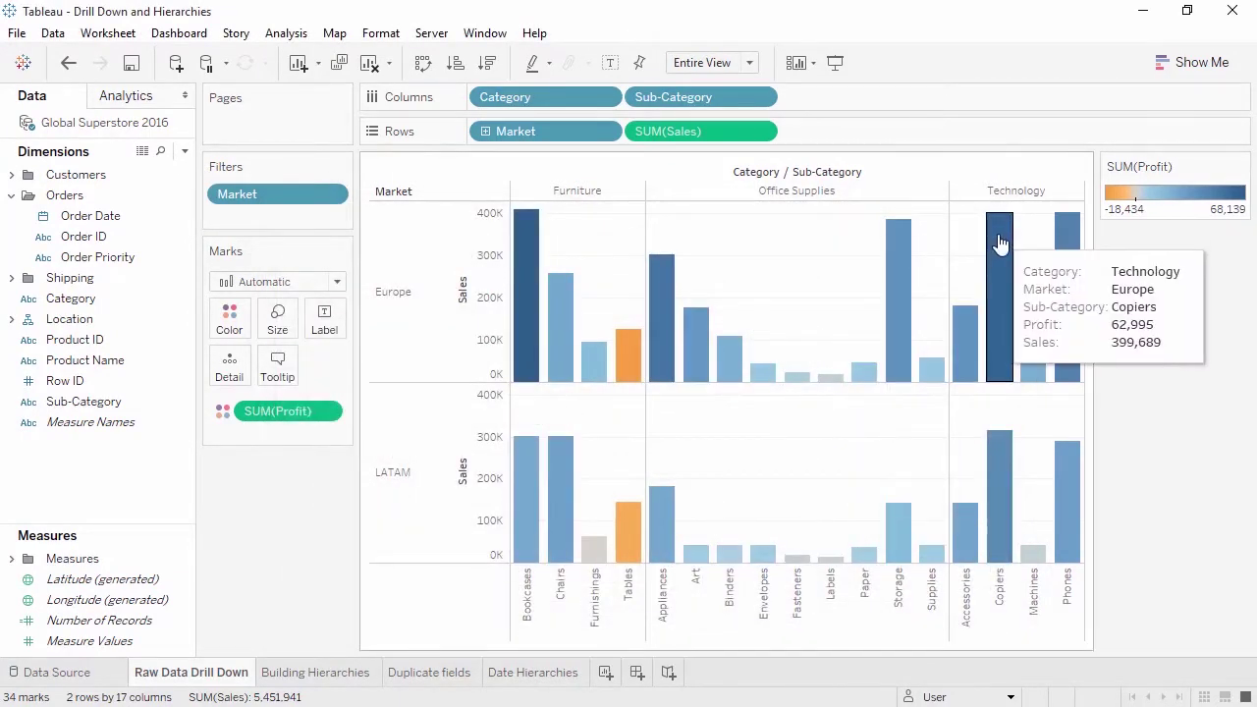
pyautogui.click(1000, 243)
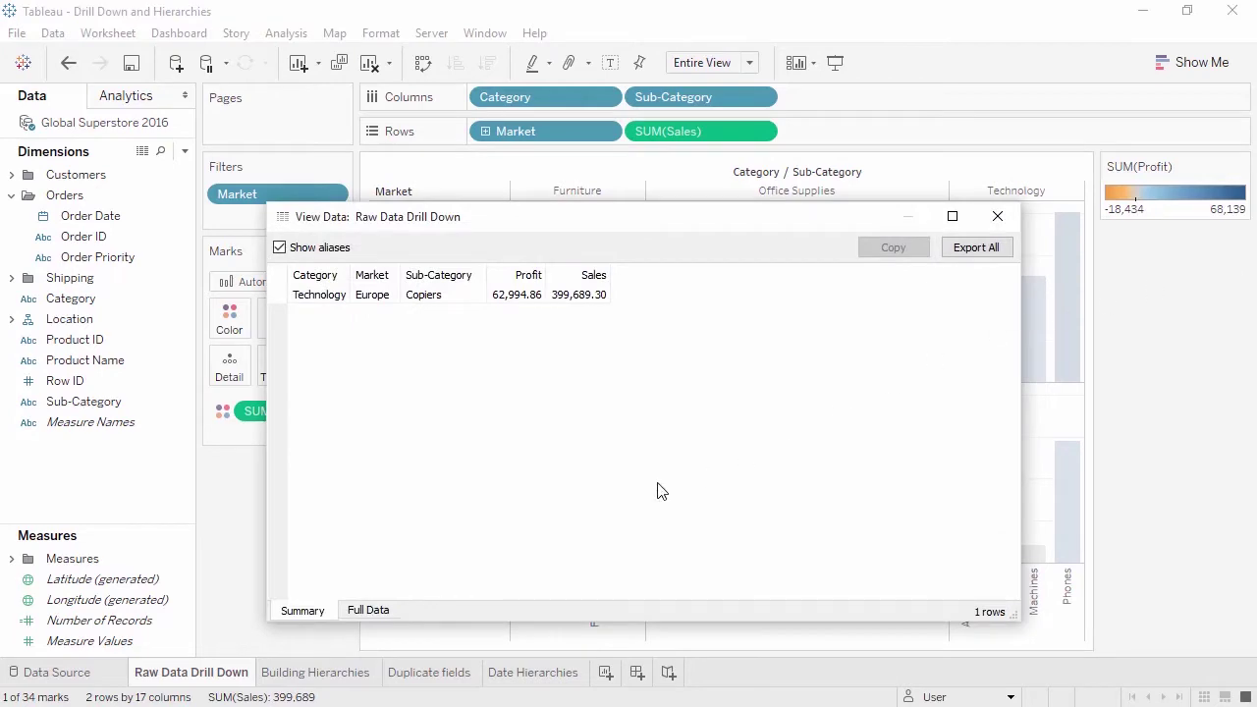
pyautogui.click(355, 611)
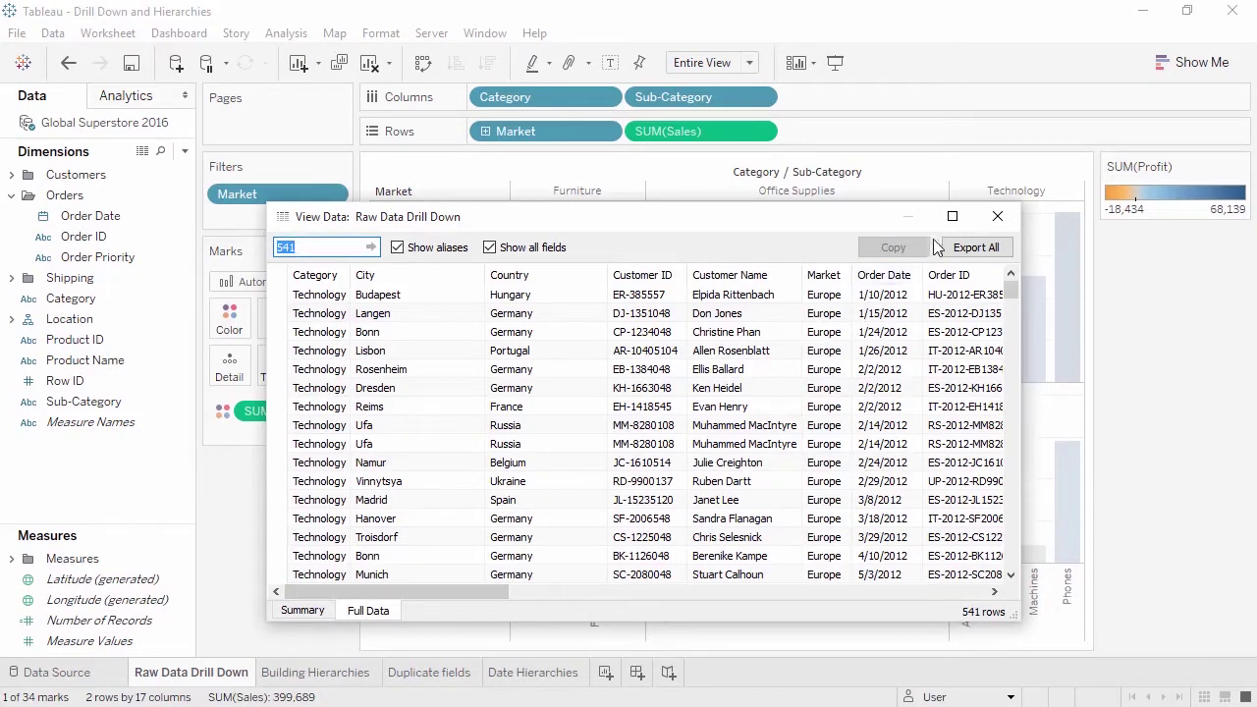
pyautogui.click(997, 216)
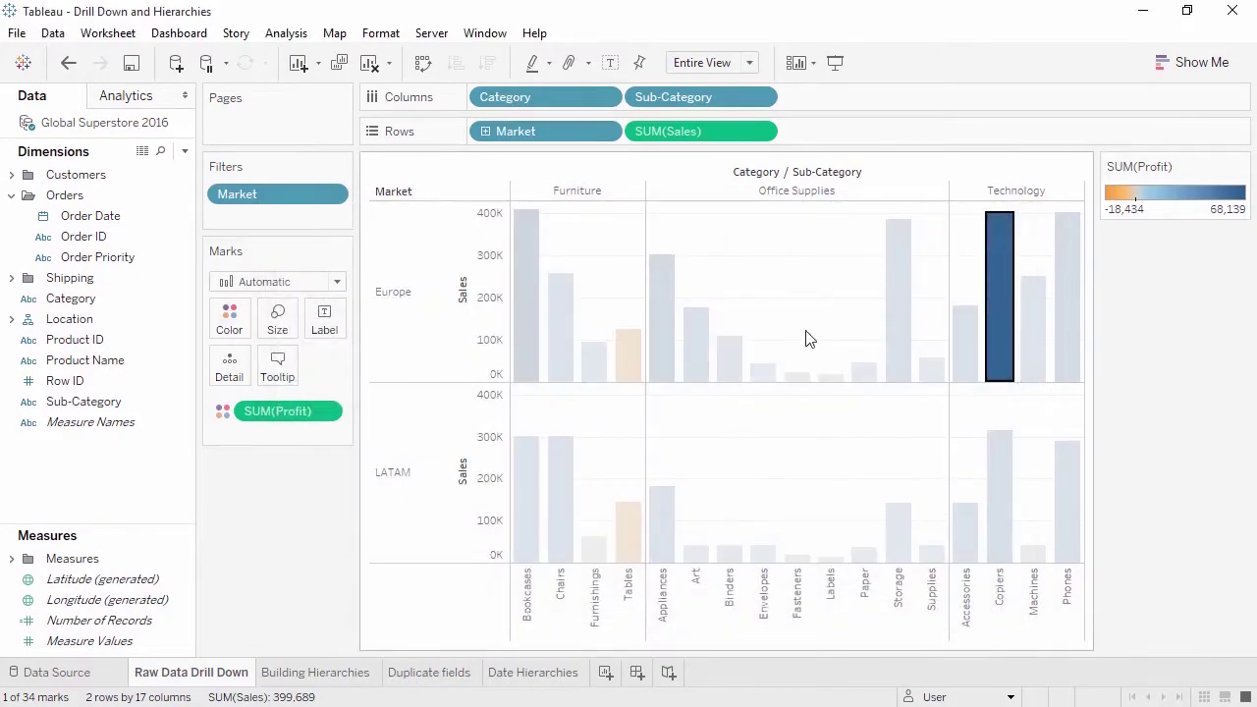
# - On the Building Hierarchies sheet, combine Category and Sub-Category into a hierarchy named Products, and collapse and re-expand Category in the view
pyautogui.click(324, 673)
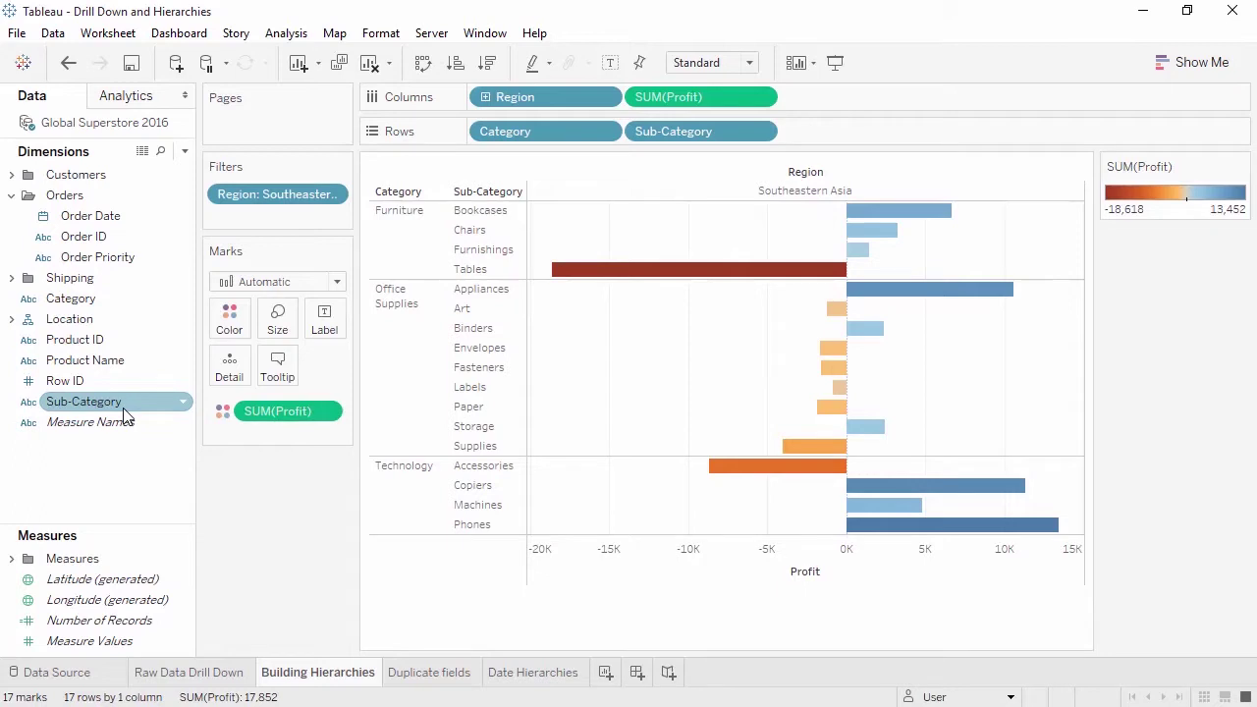
pyautogui.moveTo(125, 417); pyautogui.dragTo(115, 301)
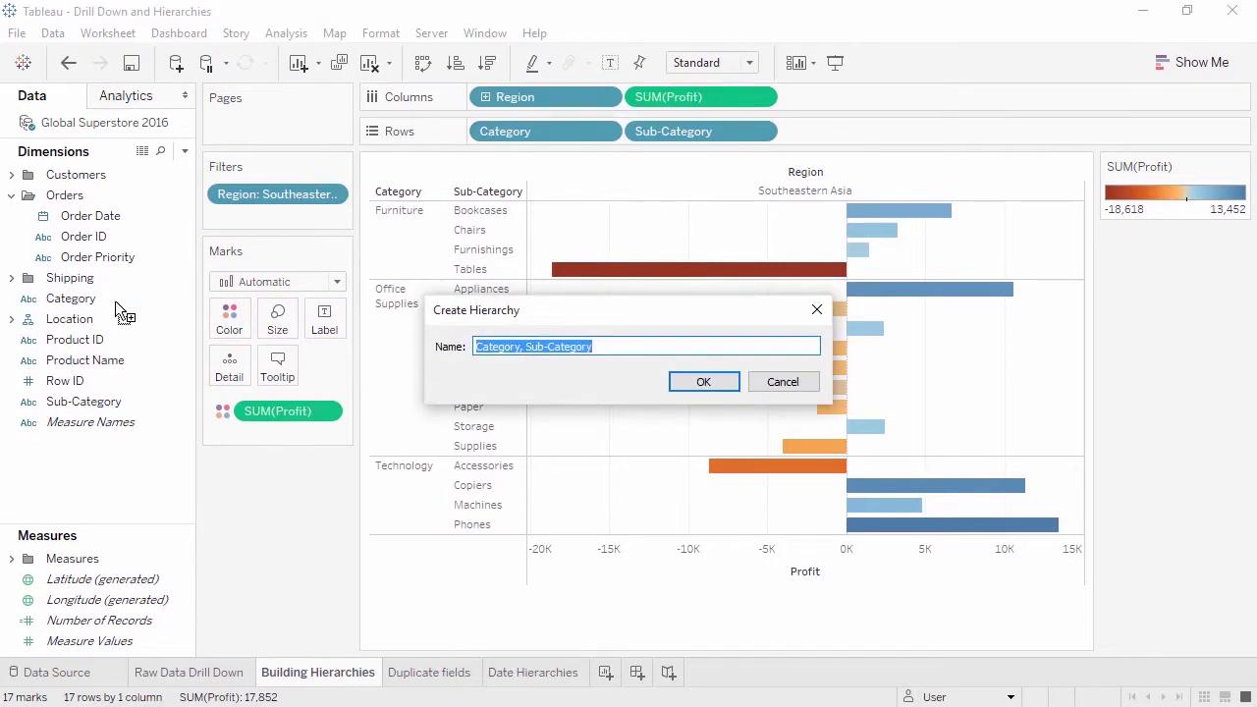
pyautogui.write('Products')
pyautogui.press('Return')
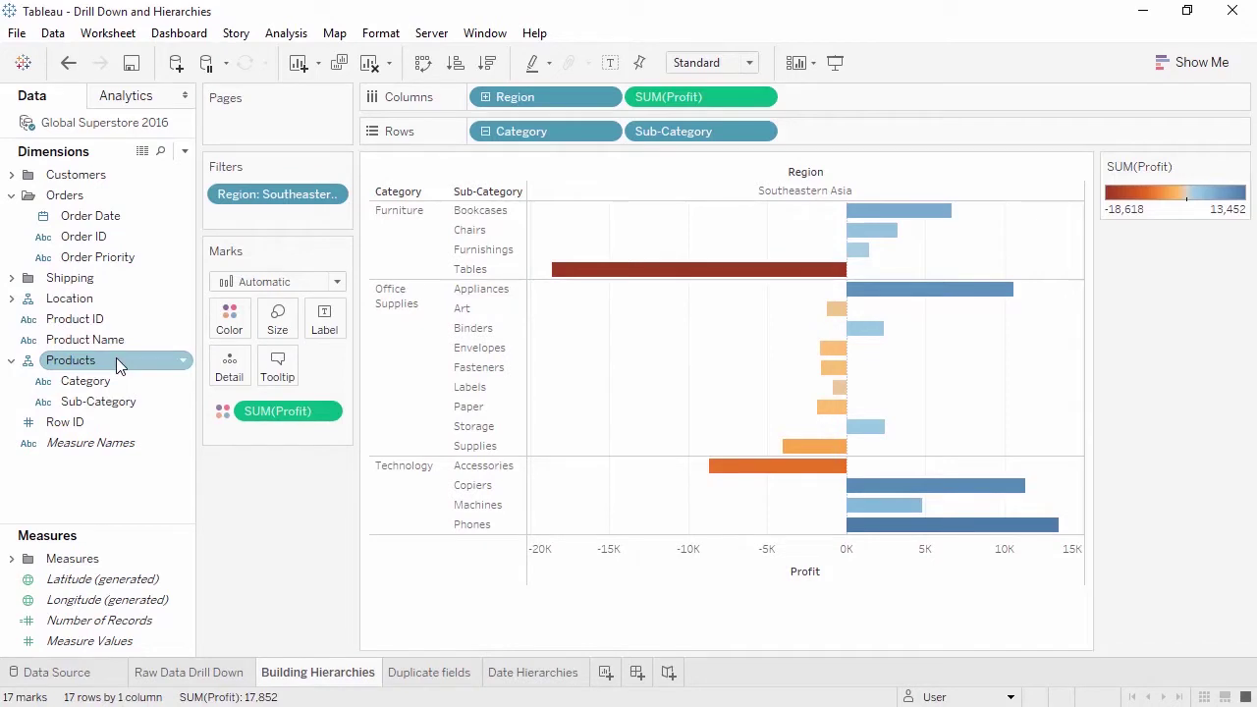
pyautogui.click(486, 132)
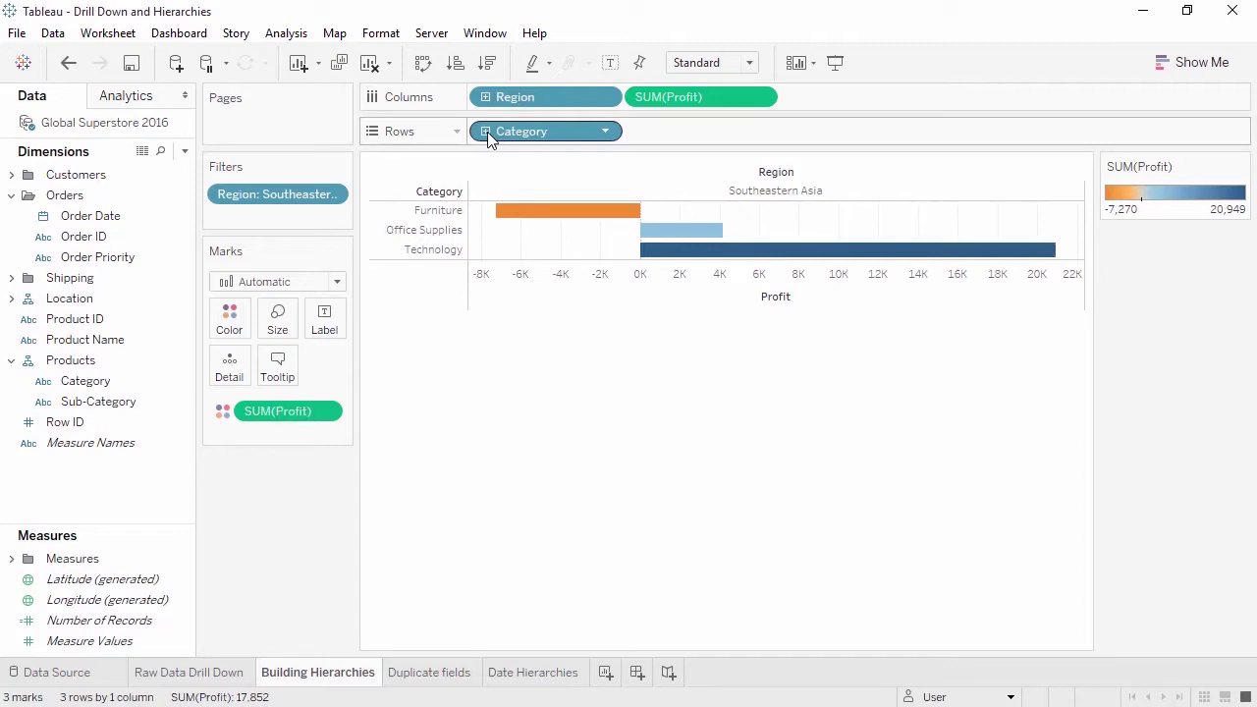
pyautogui.click(485, 132)
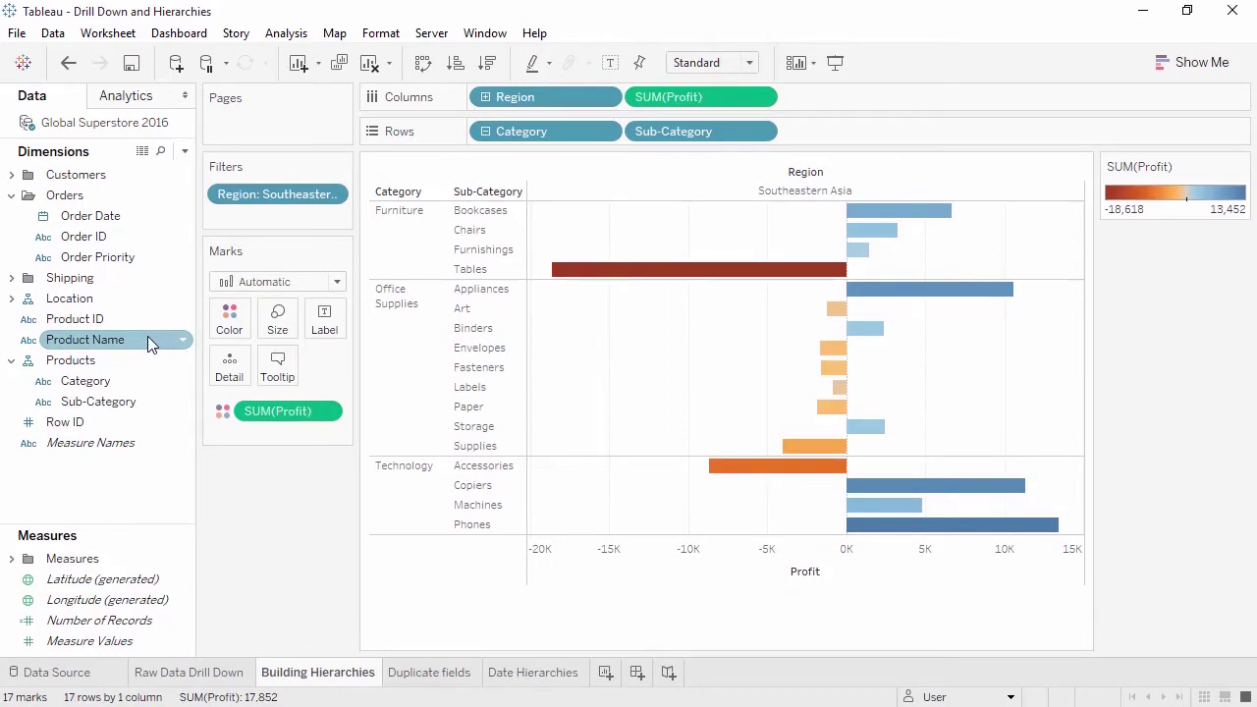
# - Add Product Name to the Products hierarchy as the level below Sub-Category
pyautogui.moveTo(148, 339); pyautogui.dragTo(146, 411)
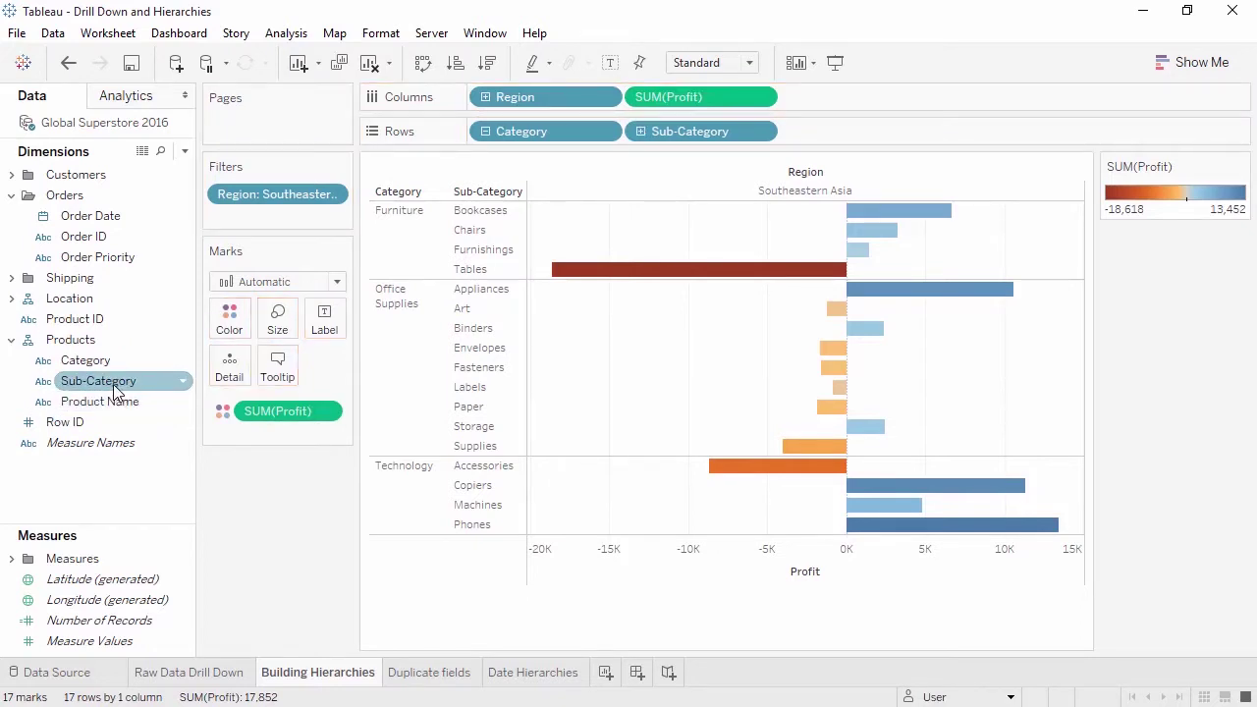
pyautogui.click(113, 385)
pyautogui.moveTo(113, 384)
pyautogui.mouseDown()
pyautogui.moveTo(113, 353)
pyautogui.moveTo(113, 372)
pyautogui.mouseUp()
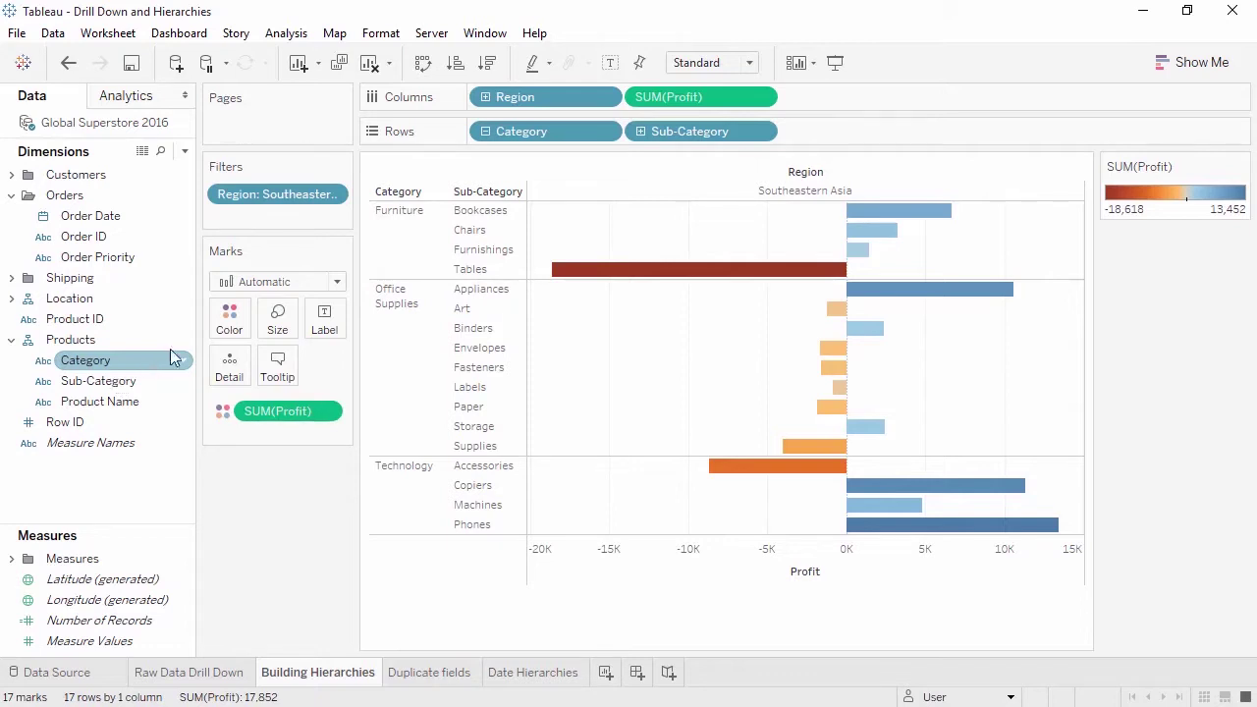
# - Drill Sub-Category down to Product Name without the Sub-Category level in Rows, and reset the levels by collapsing and re-expanding Category
pyautogui.click(641, 131)
pyautogui.moveTo(640, 131); pyautogui.dragTo(293, 495)
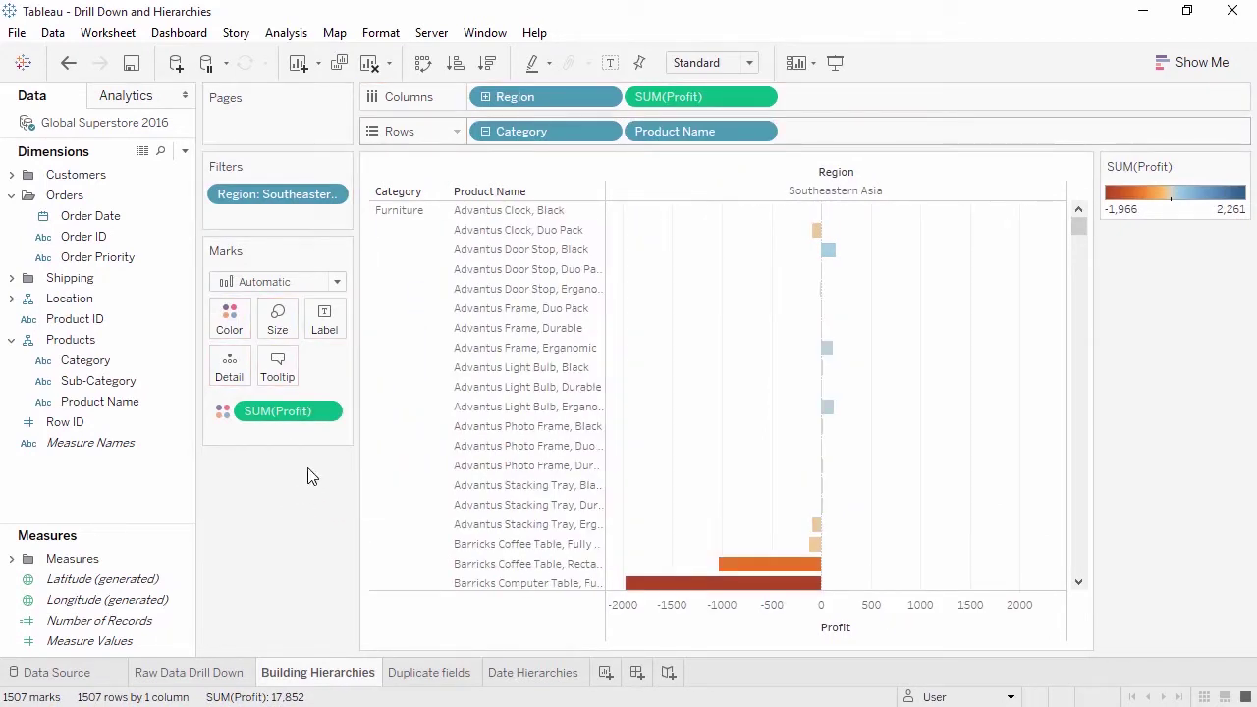
pyautogui.click(485, 132)
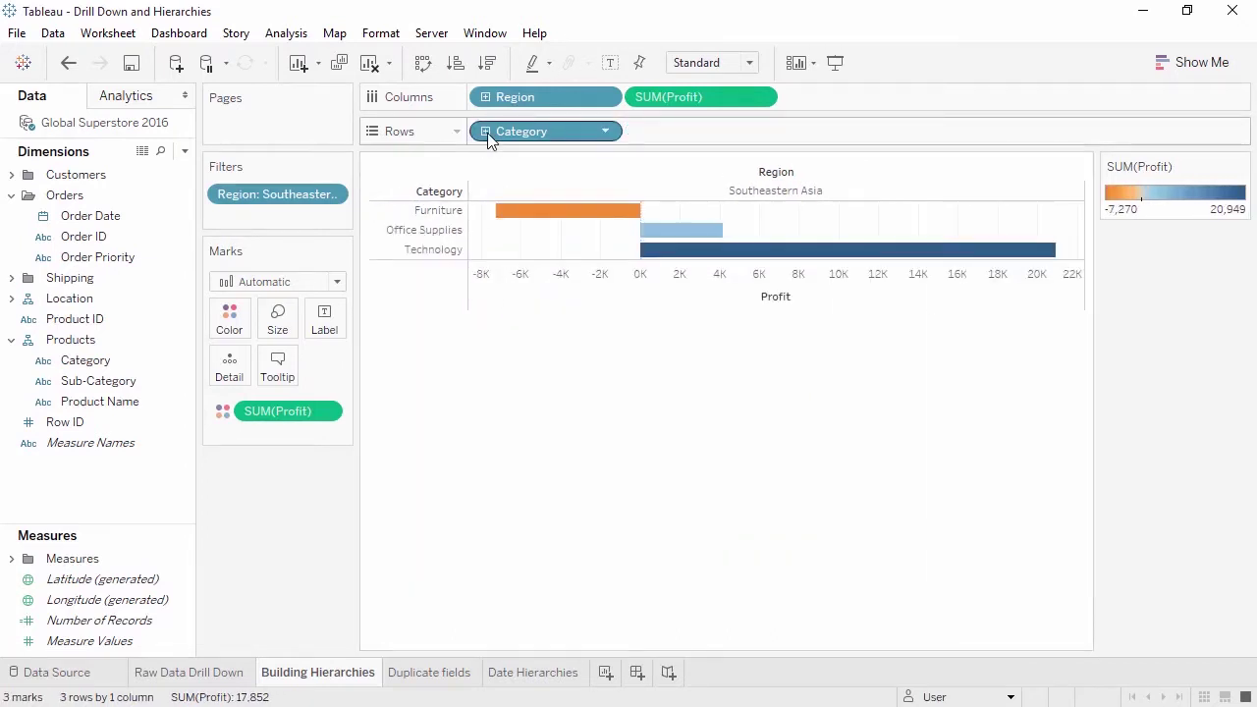
pyautogui.click(485, 132)
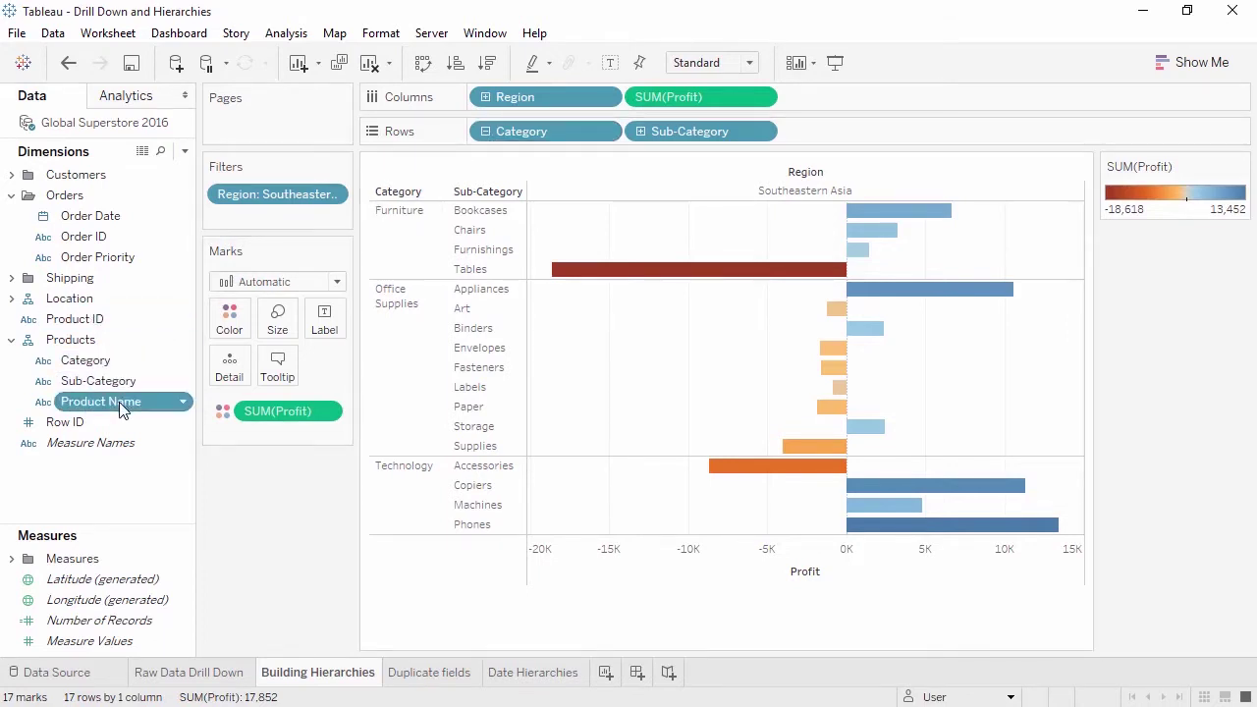
# - Take Product Name out of the Products hierarchy and remove the hierarchy, undoing both removals
pyautogui.moveTo(120, 403); pyautogui.dragTo(110, 486)
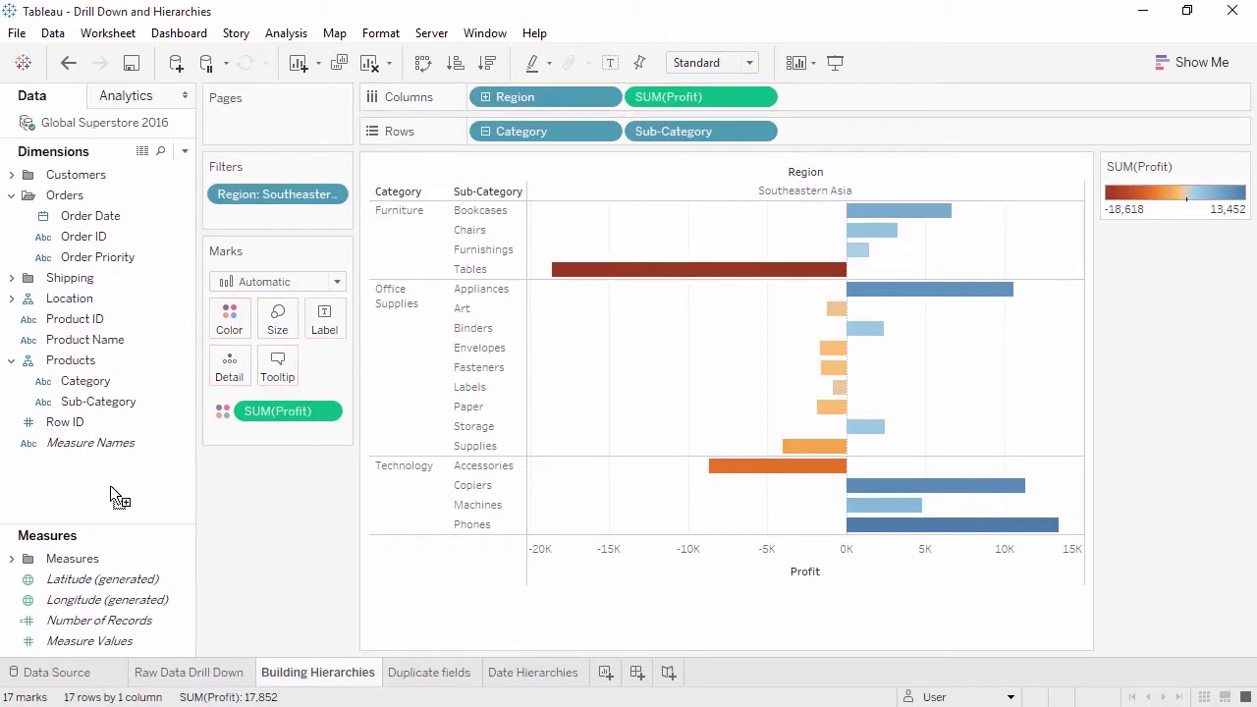
pyautogui.rightClick(87, 362)
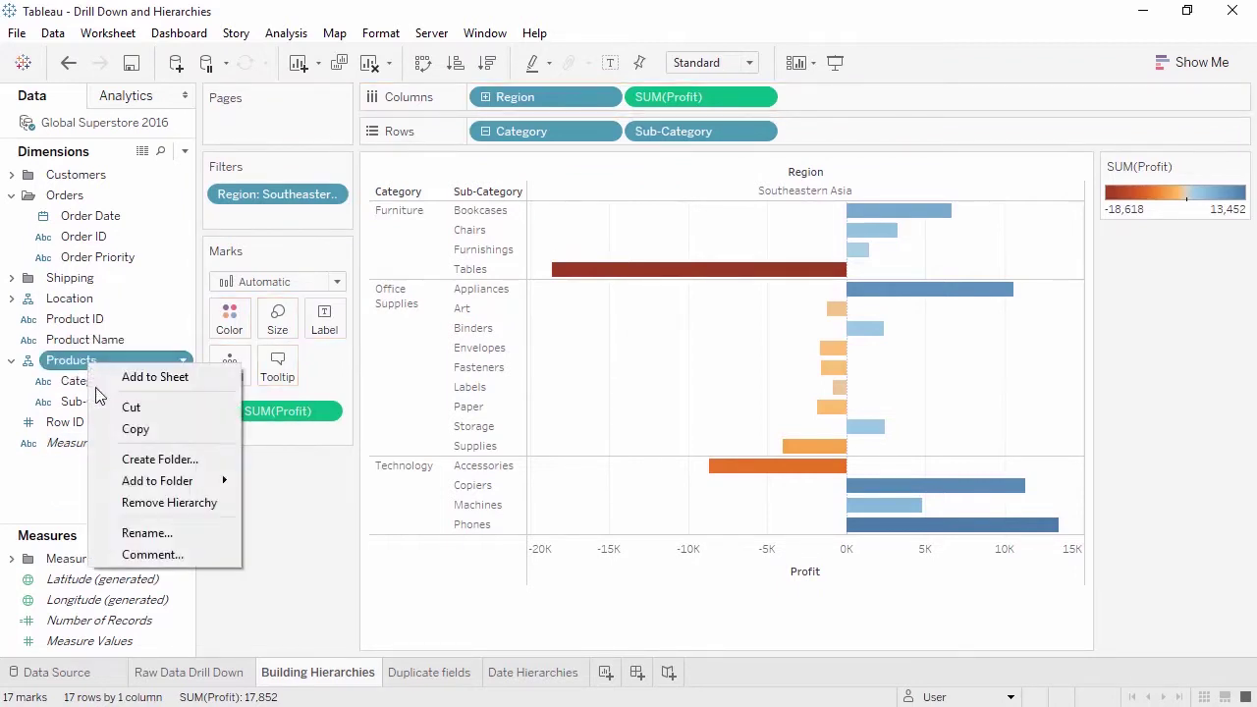
pyautogui.click(137, 503)
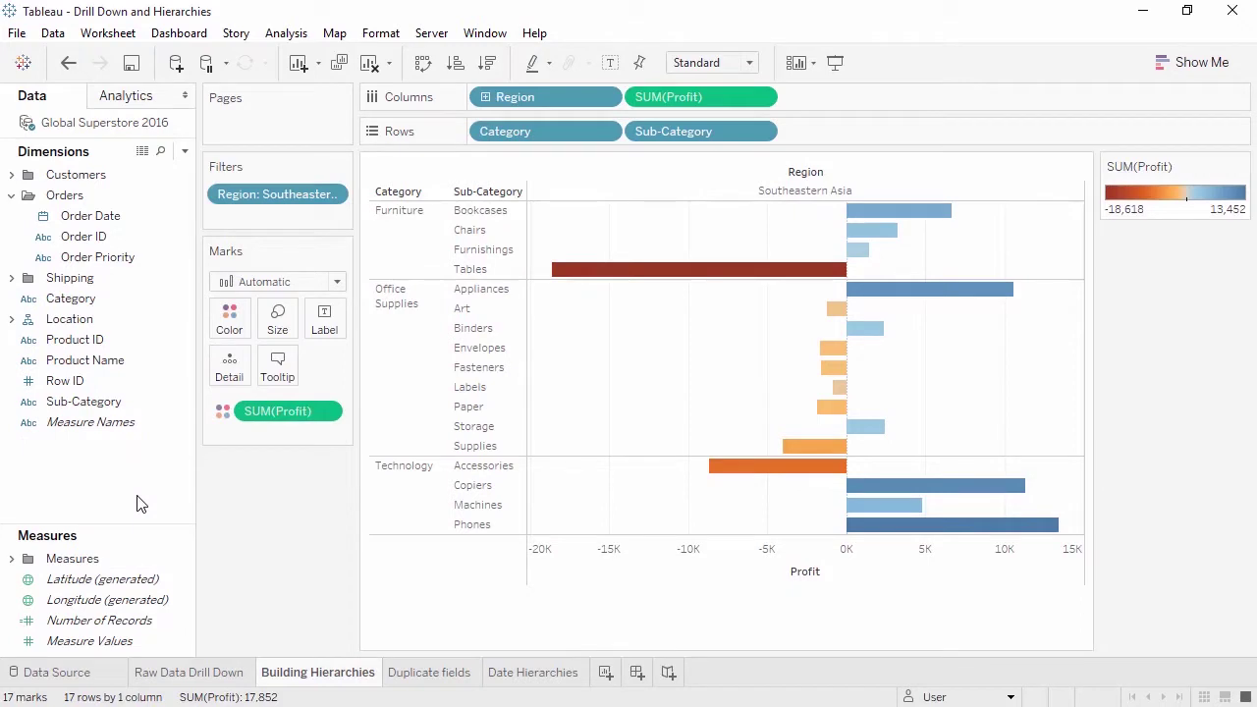
pyautogui.click(70, 62)
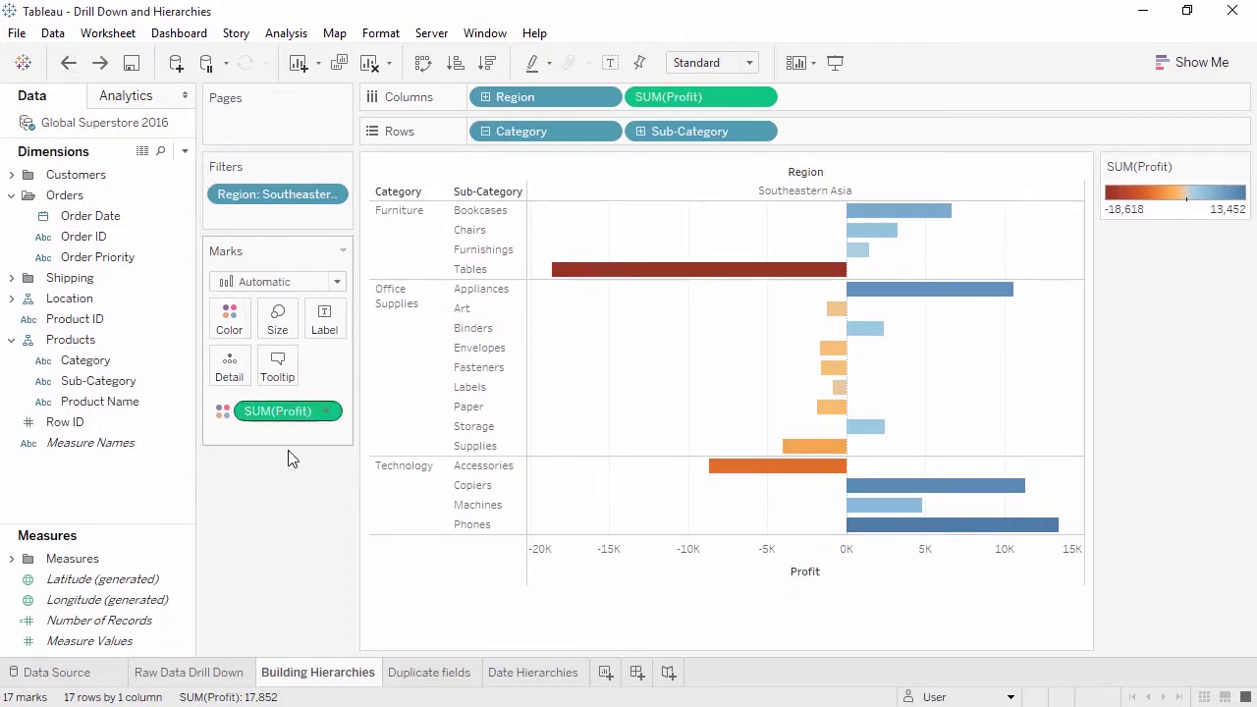
# - On the Duplicate fields sheet, duplicate the Sub-Category dimension from the Products hierarchy
pyautogui.click(422, 673)
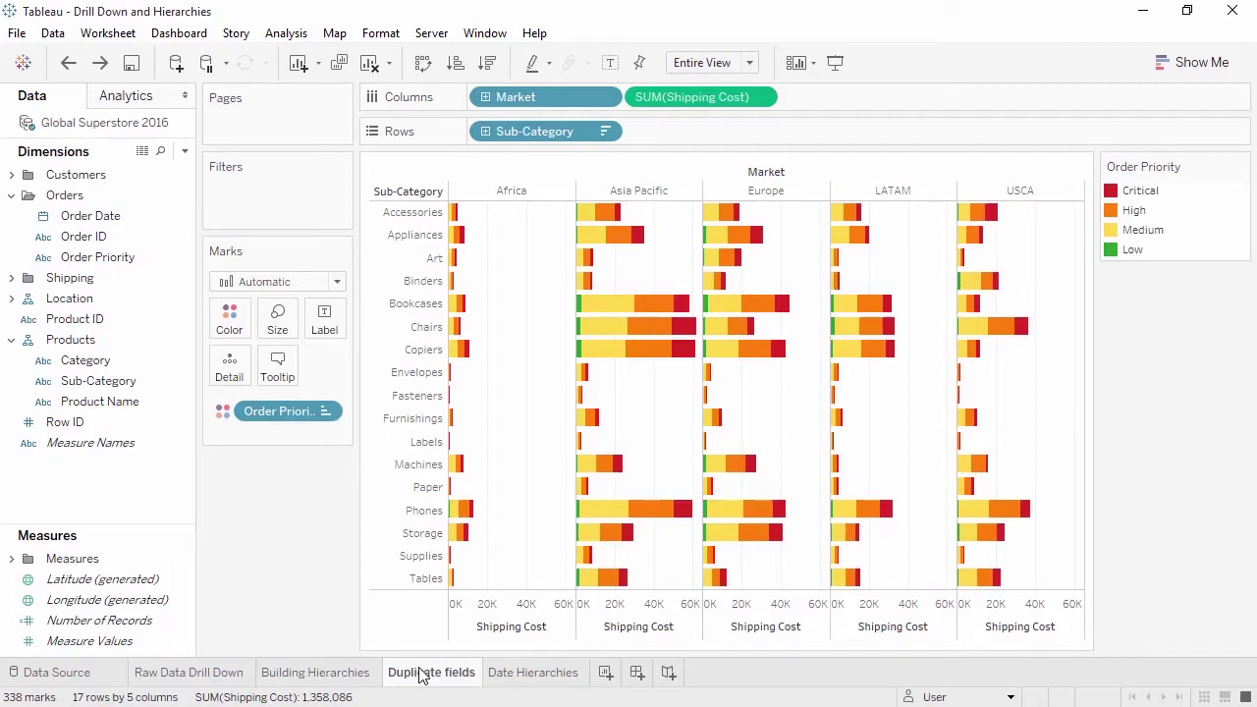
pyautogui.rightClick(121, 385)
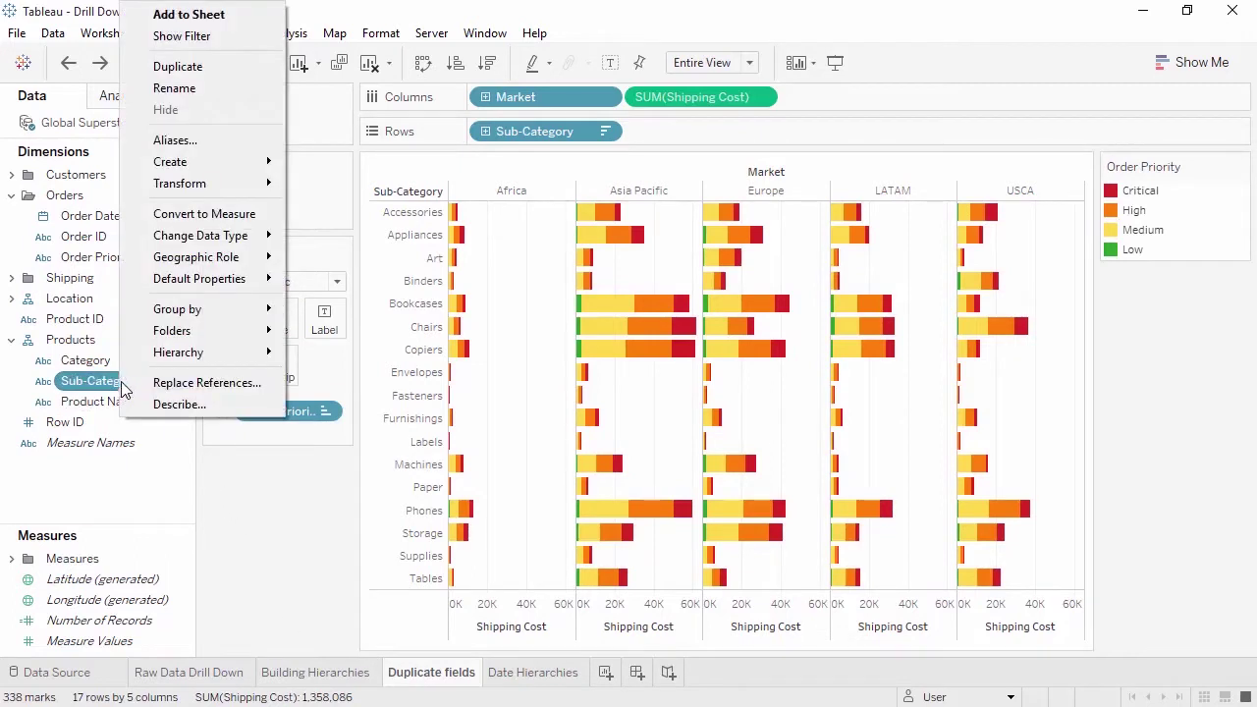
pyautogui.click(197, 71)
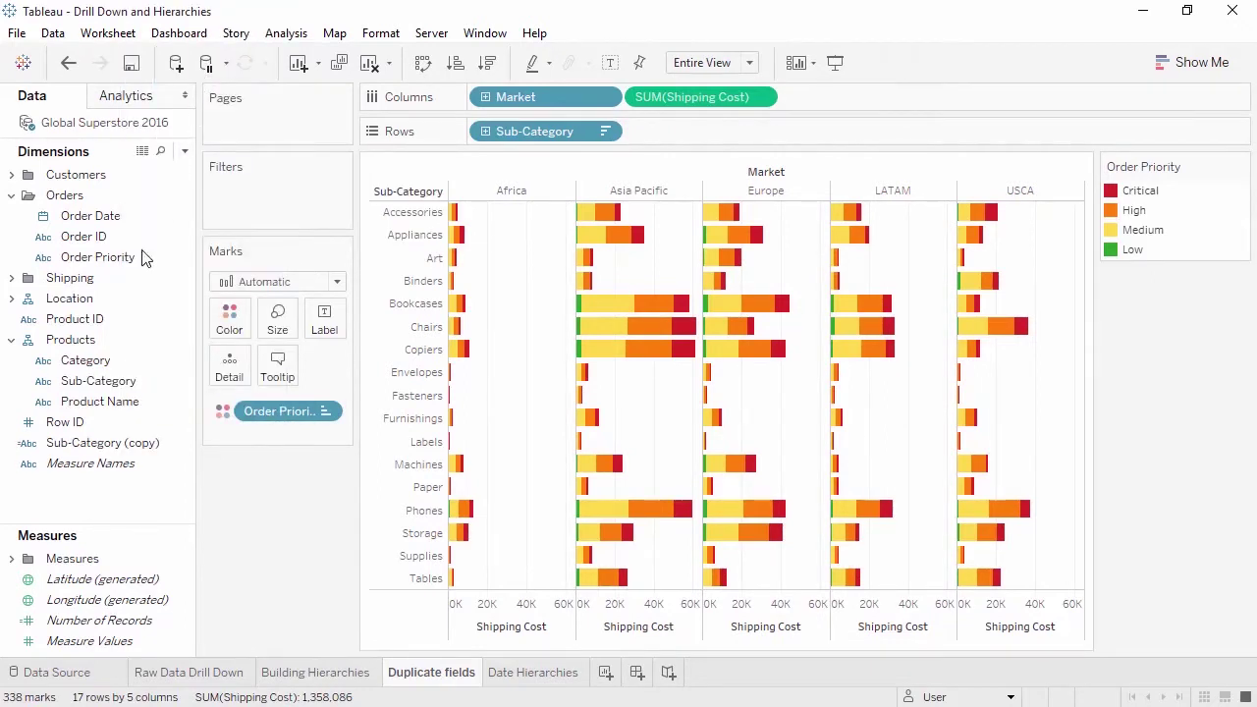
# - Replace Sub-Category in Rows with the duplicated Sub-Category (copy) field
pyautogui.moveTo(97, 441); pyautogui.dragTo(551, 131)
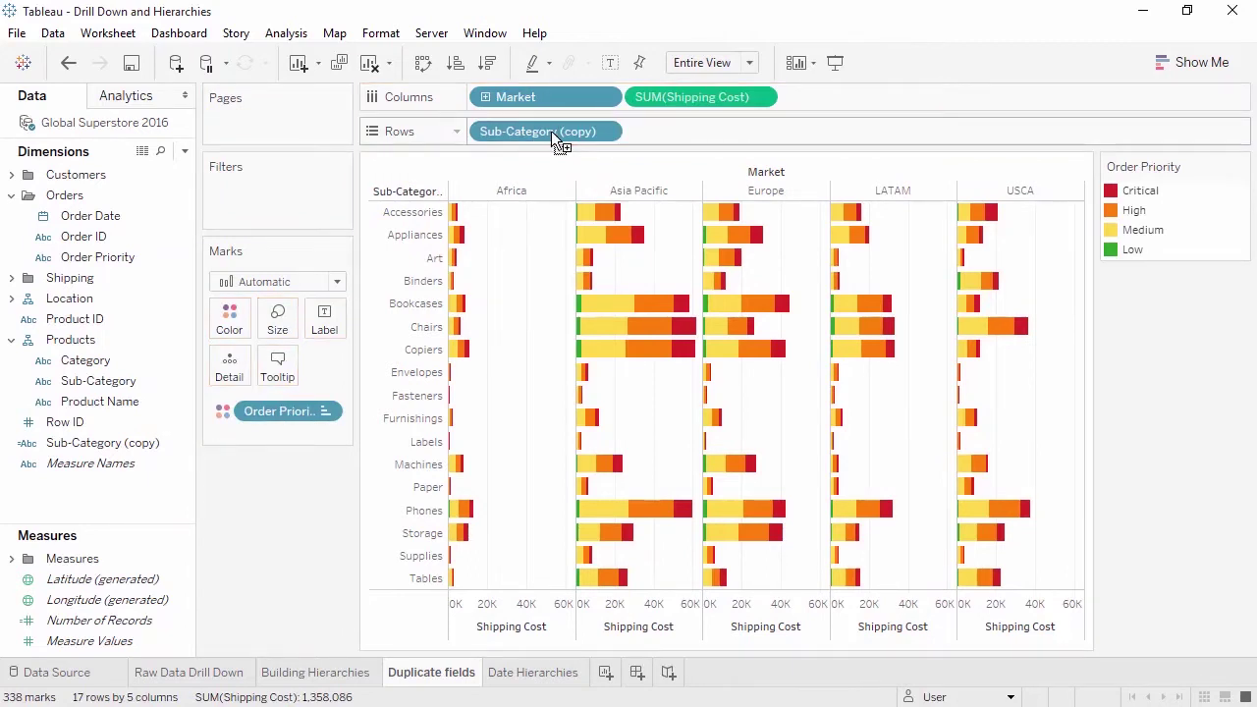
# - On the Date Hierarchies sheet, add Order Date to Columns and drill it down from year through quarter to month
pyautogui.click(556, 678)
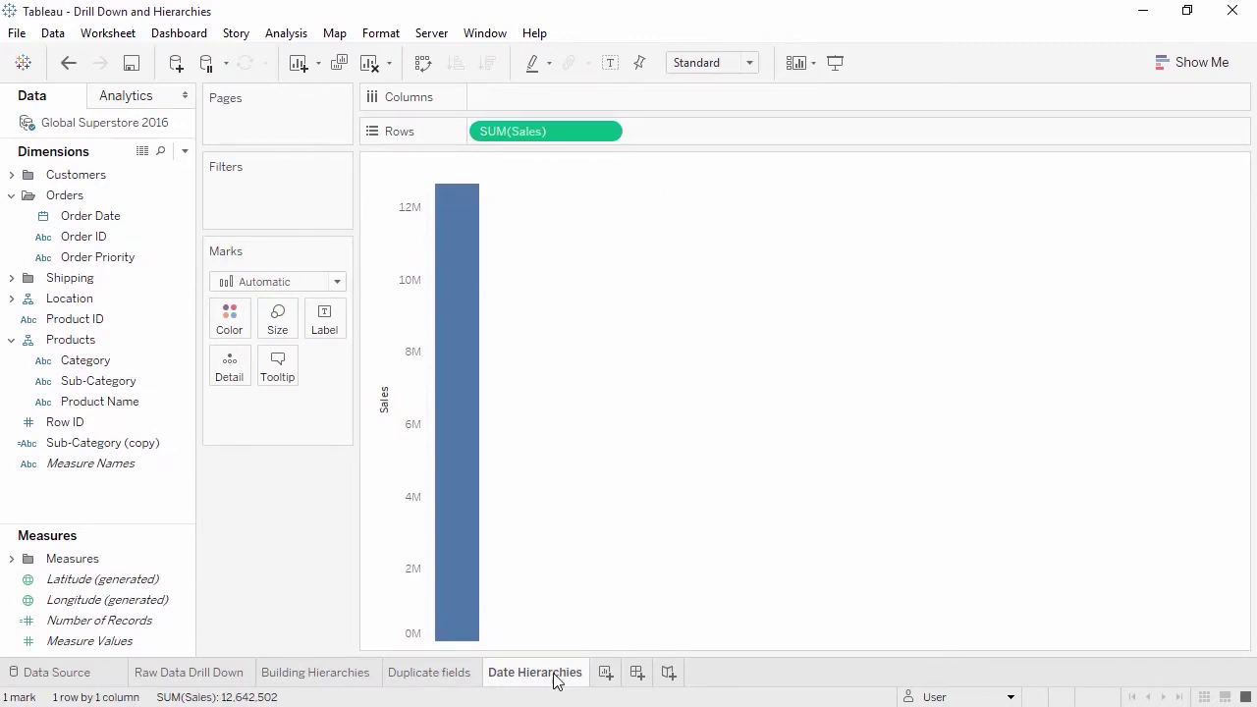
pyautogui.click(131, 217)
pyautogui.moveTo(135, 225); pyautogui.dragTo(494, 106)
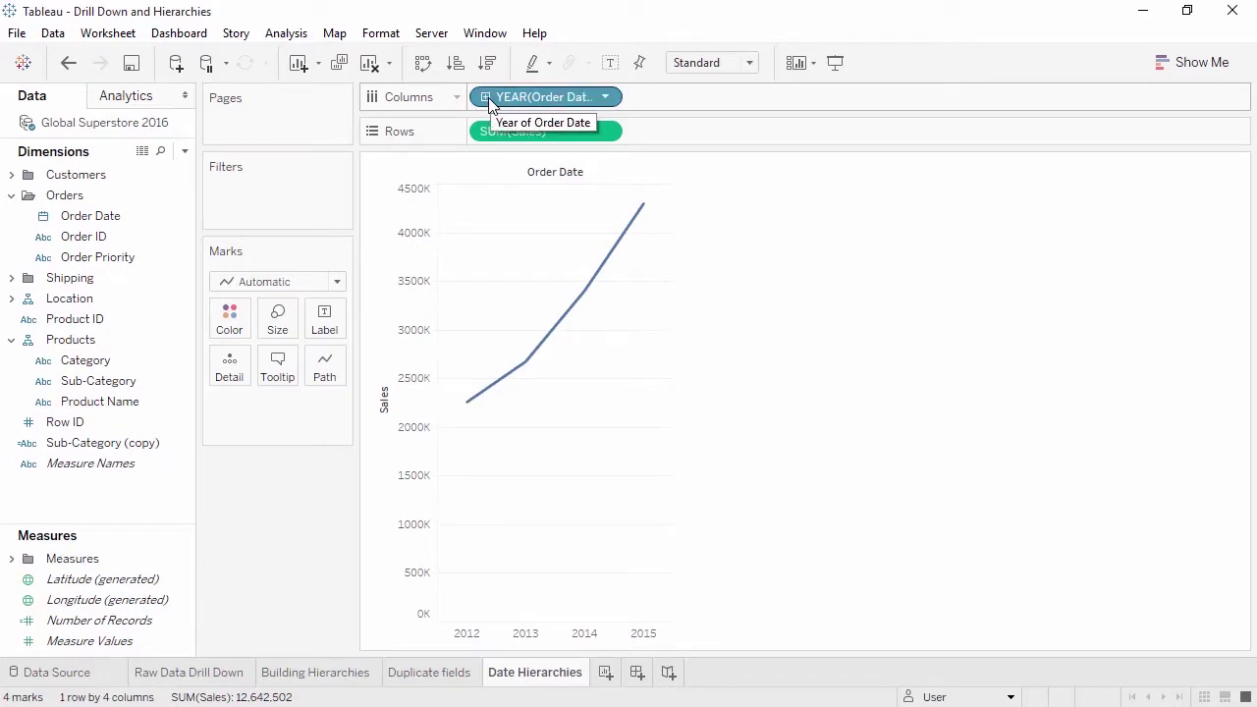
pyautogui.click(486, 98)
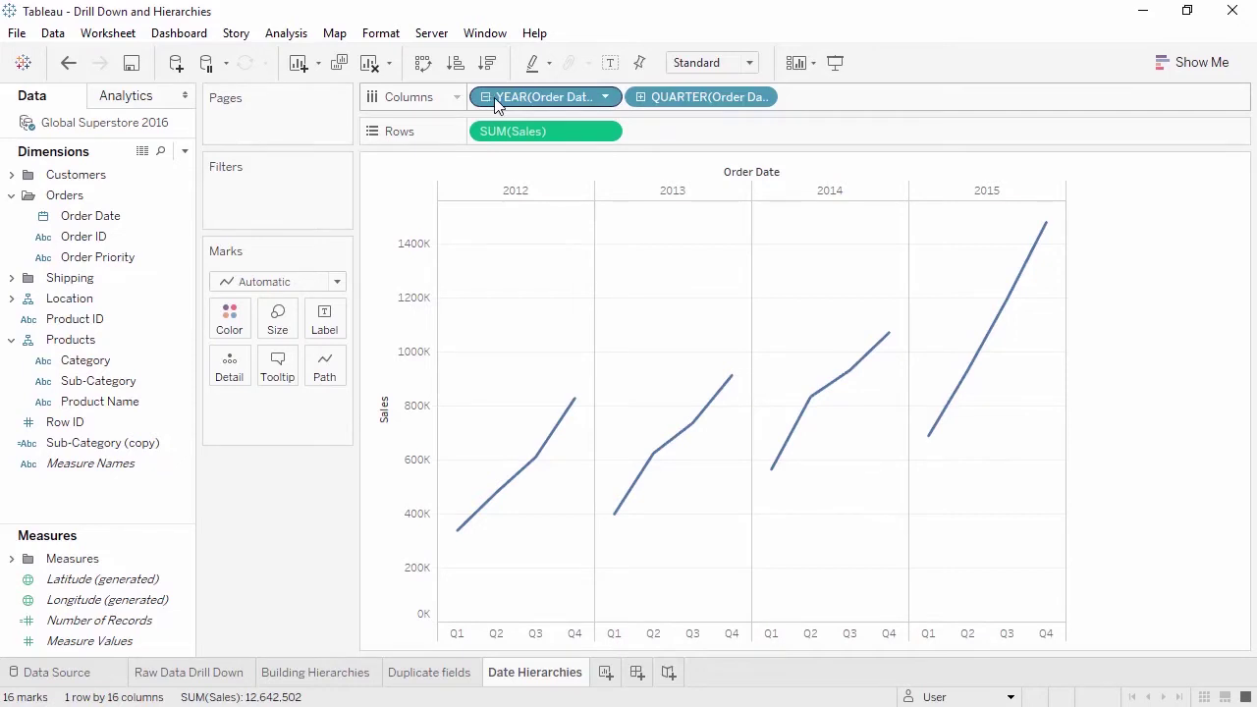
pyautogui.click(641, 98)
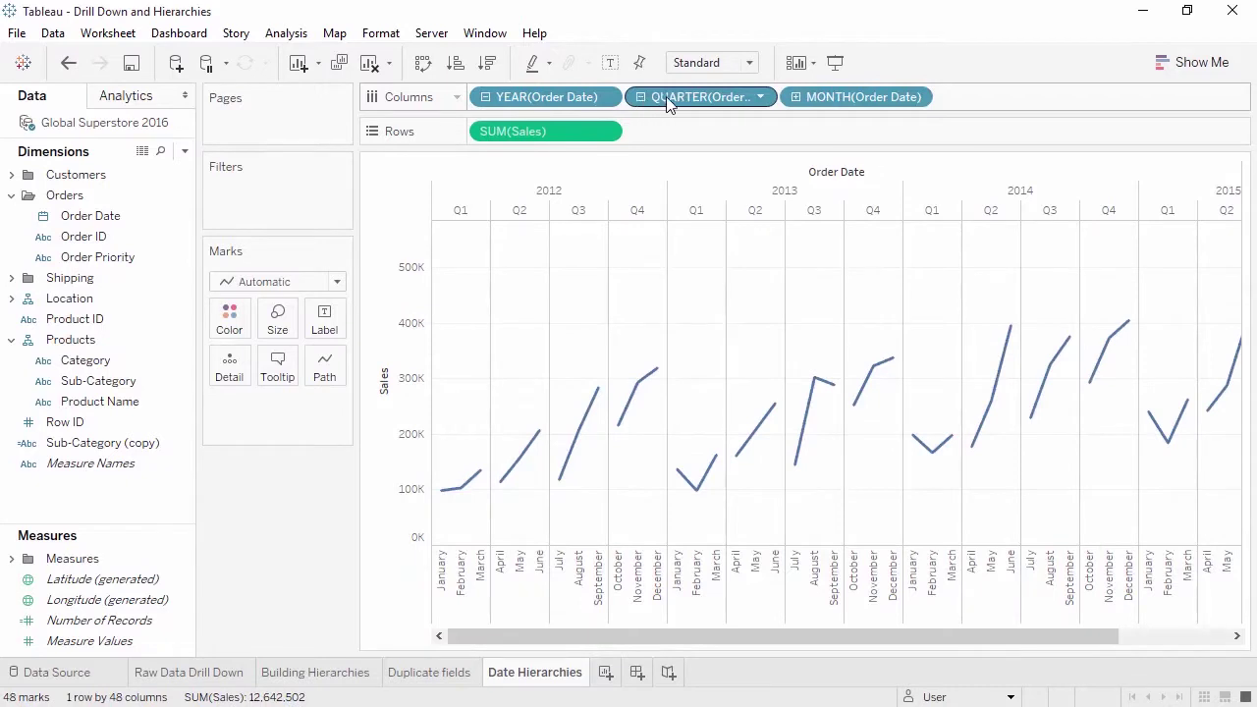
# - Remove the quarter level of Order Date from Columns and collapse the date hierarchy back to year
pyautogui.moveTo(686, 96); pyautogui.dragTo(656, 138)
pyautogui.moveTo(448, 337); pyautogui.dragTo(283, 484)
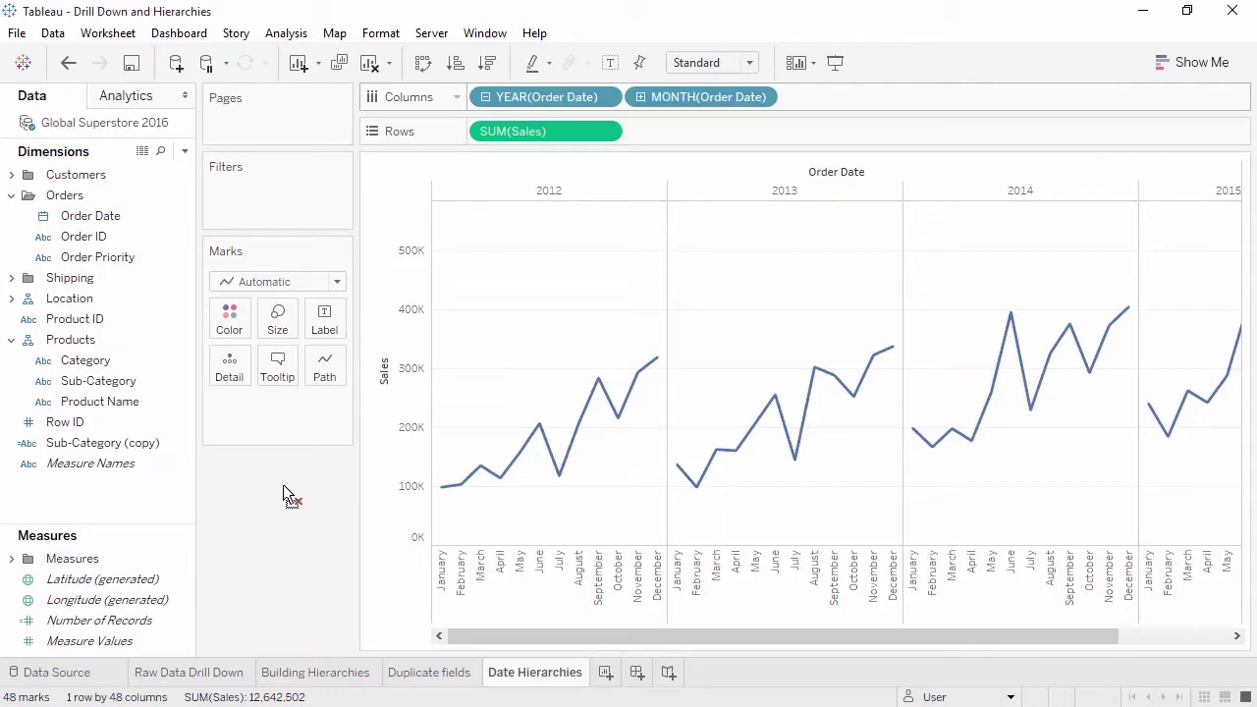
pyautogui.click(485, 98)
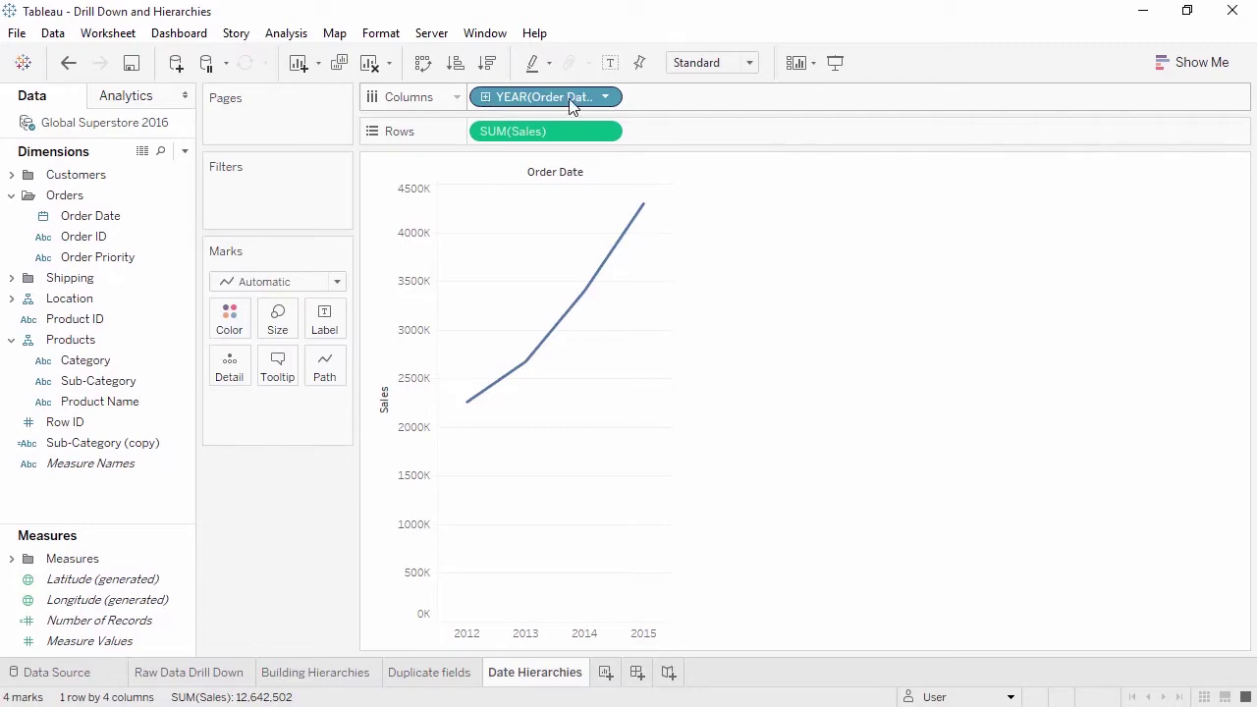
# - Change Order Date to the continuous Quarter date level and drill it down through month to week
pyautogui.click(606, 98)
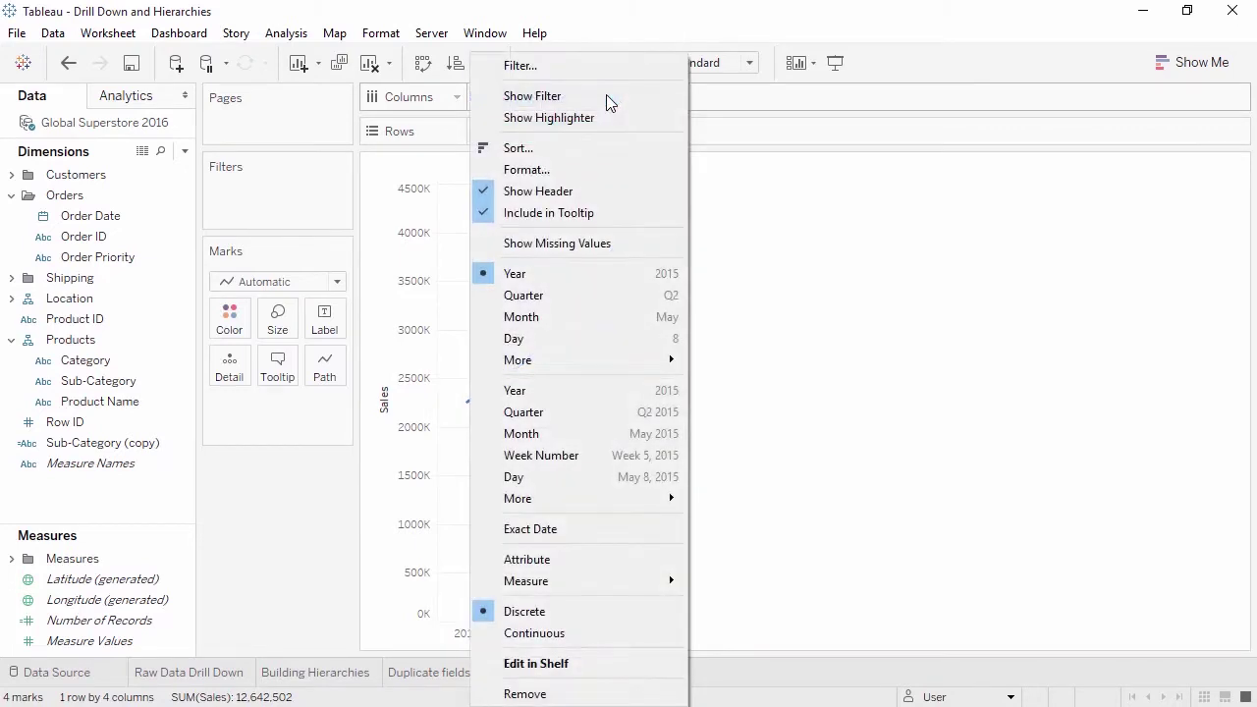
pyautogui.click(585, 413)
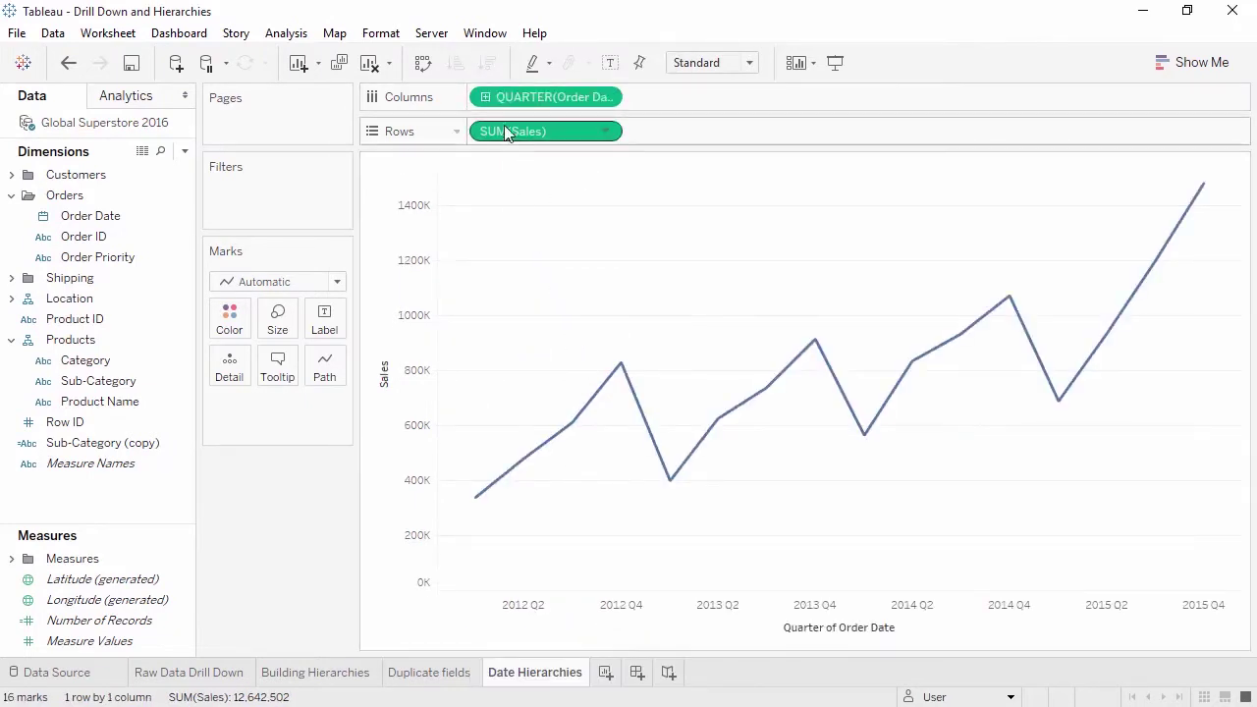
pyautogui.click(485, 97)
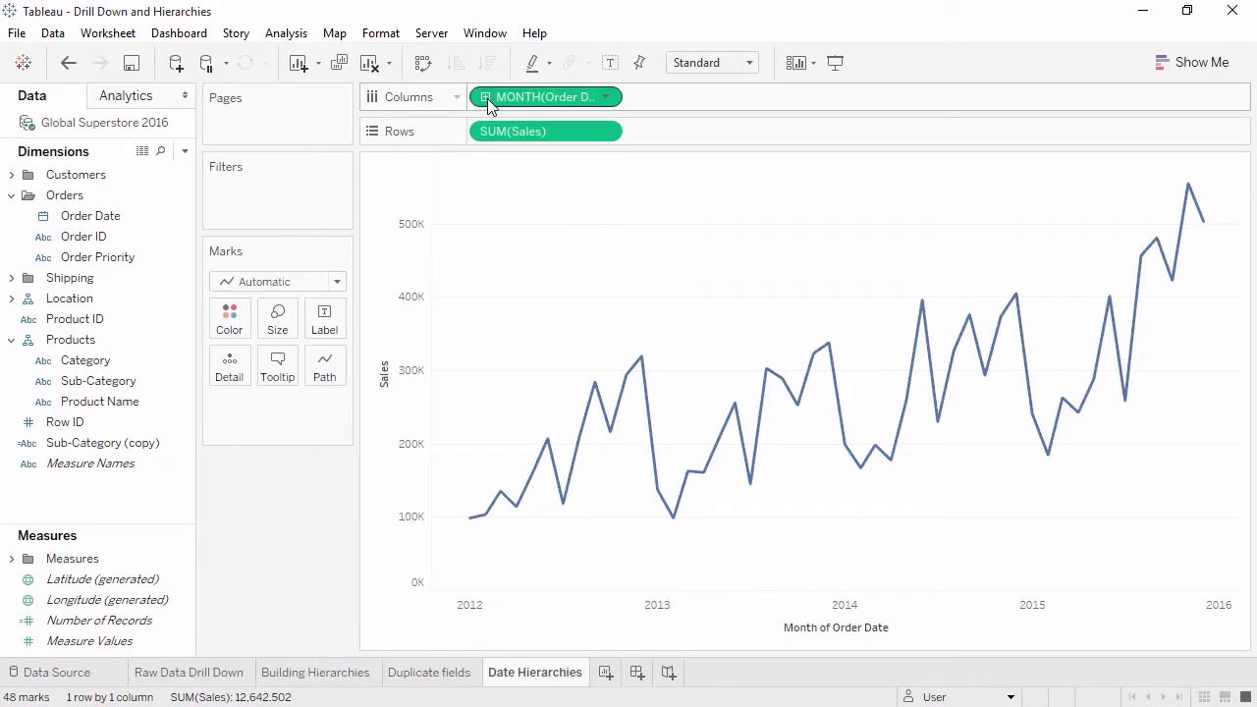
pyautogui.click(485, 97)
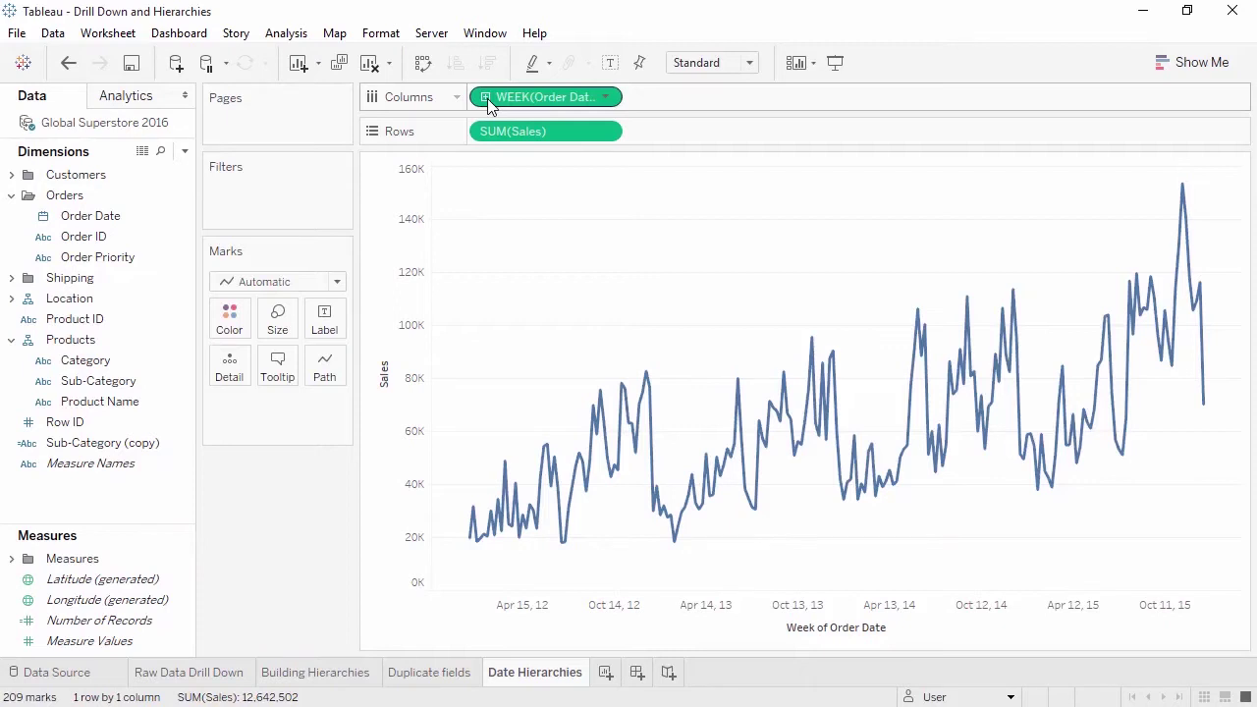
pyautogui.click(607, 98)
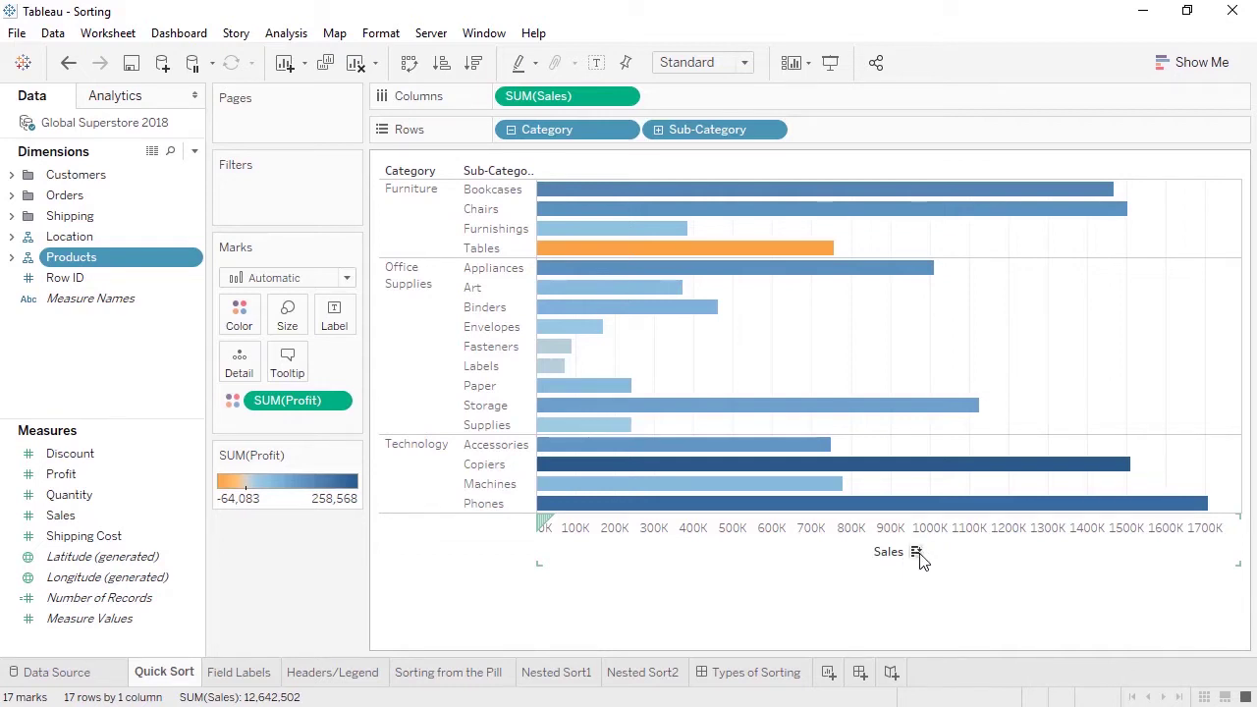
# - In the Sorting workbook's Quick Sort sheet, cycle the Sales axis sort through descending, ascending and unsorted, ending on descending
pyautogui.click(916, 553)
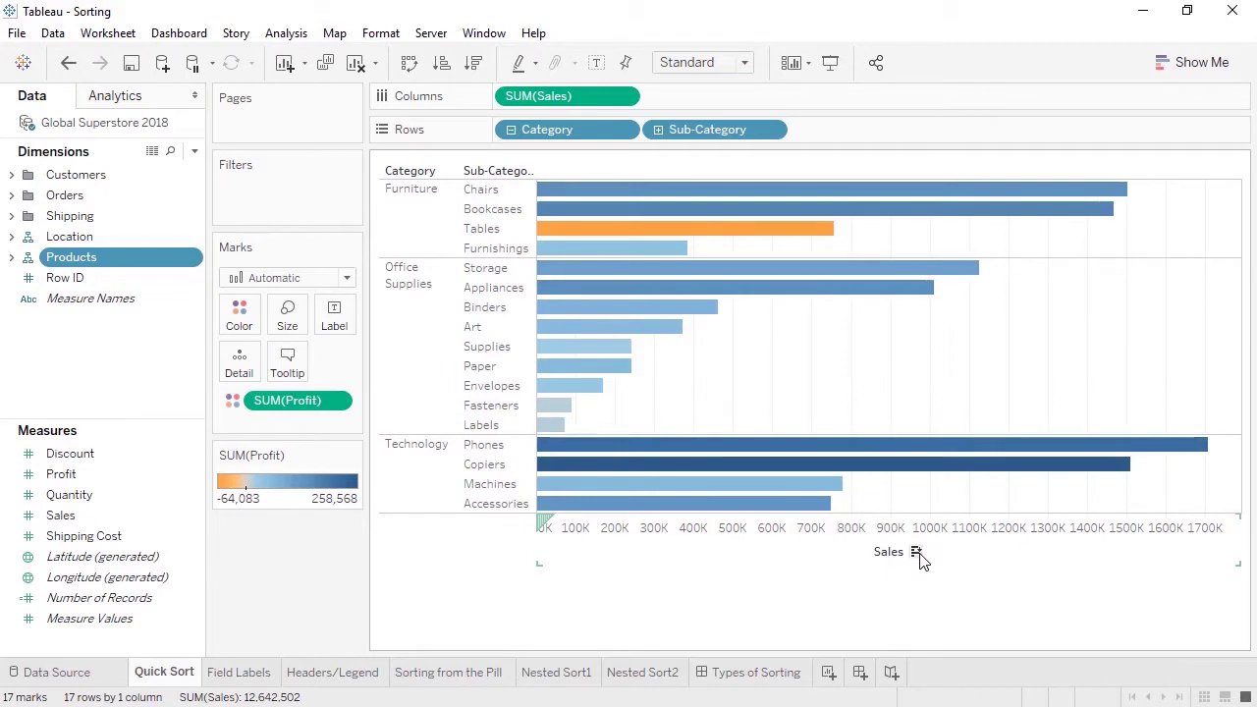
pyautogui.click(916, 553)
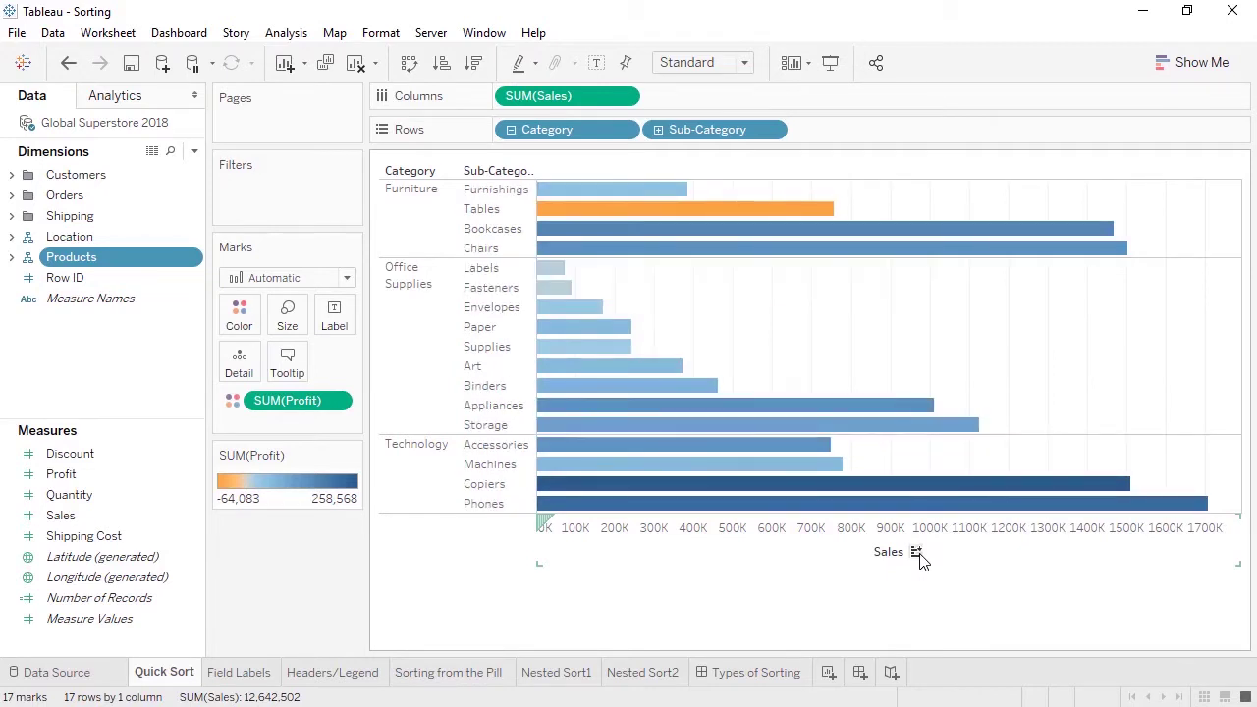
pyautogui.click(917, 553)
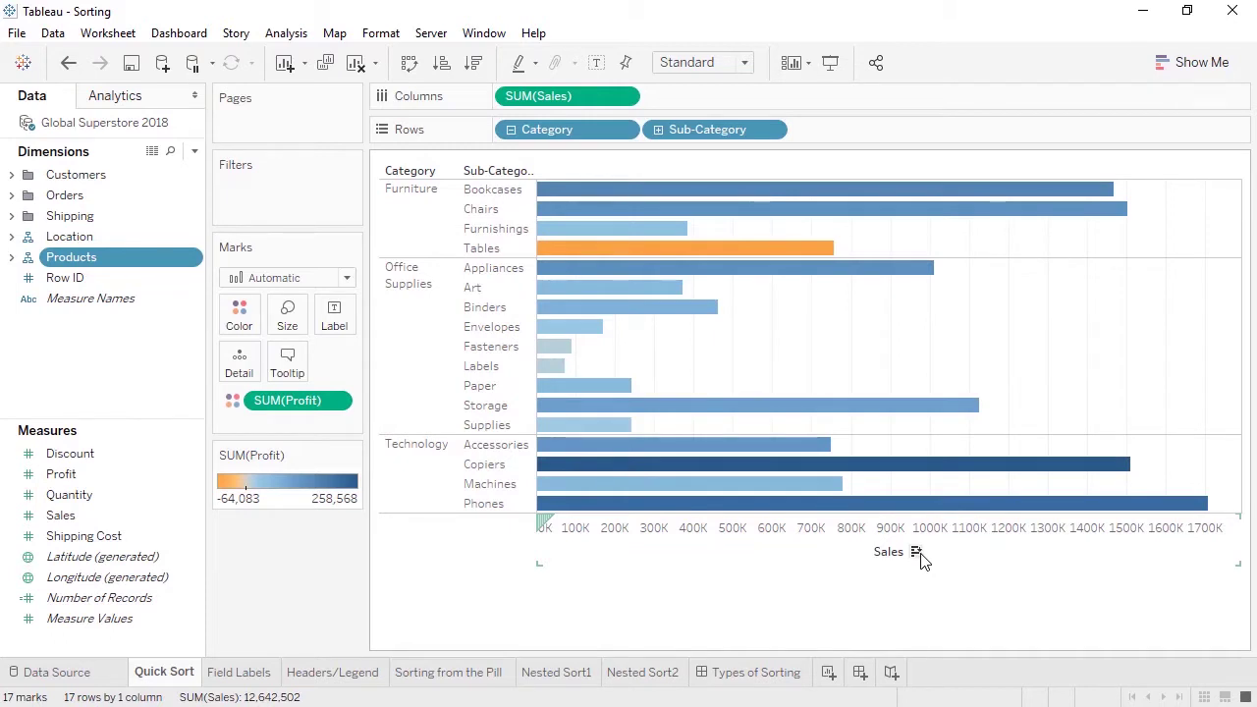
pyautogui.click(919, 555)
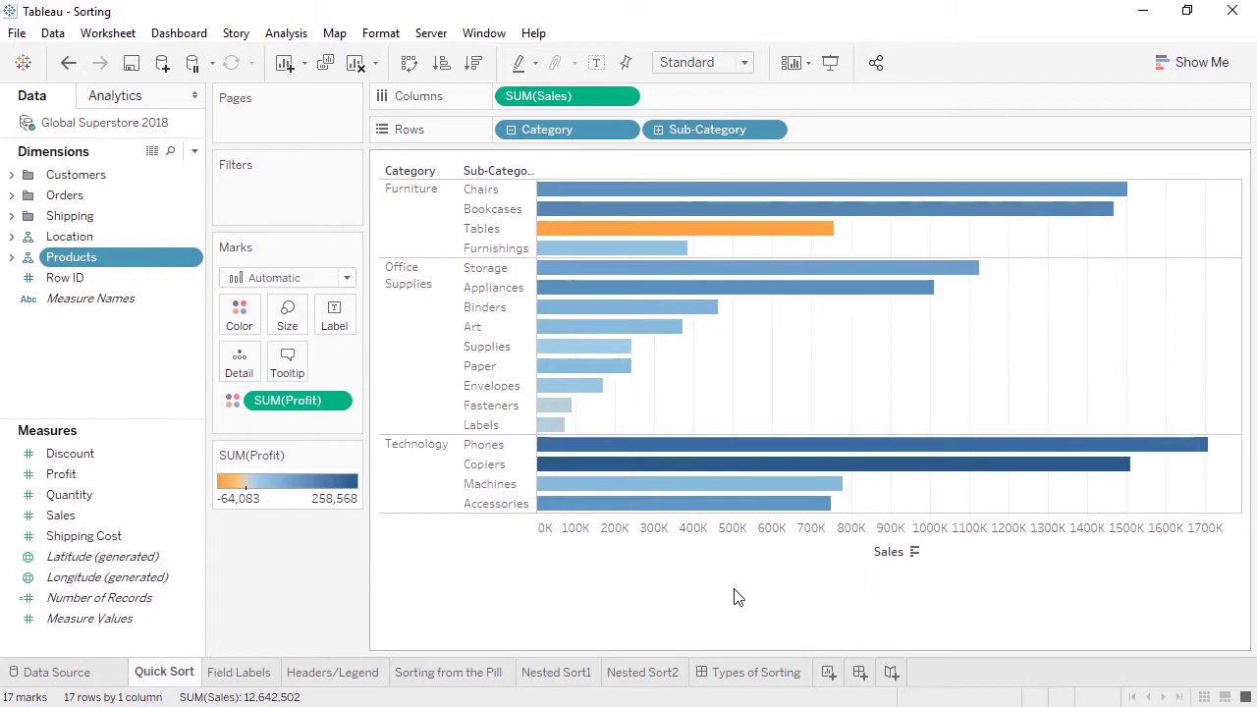
# - Sort the sub-categories in descending order by SUM(Profit), using the profit field on Color
pyautogui.click(337, 405)
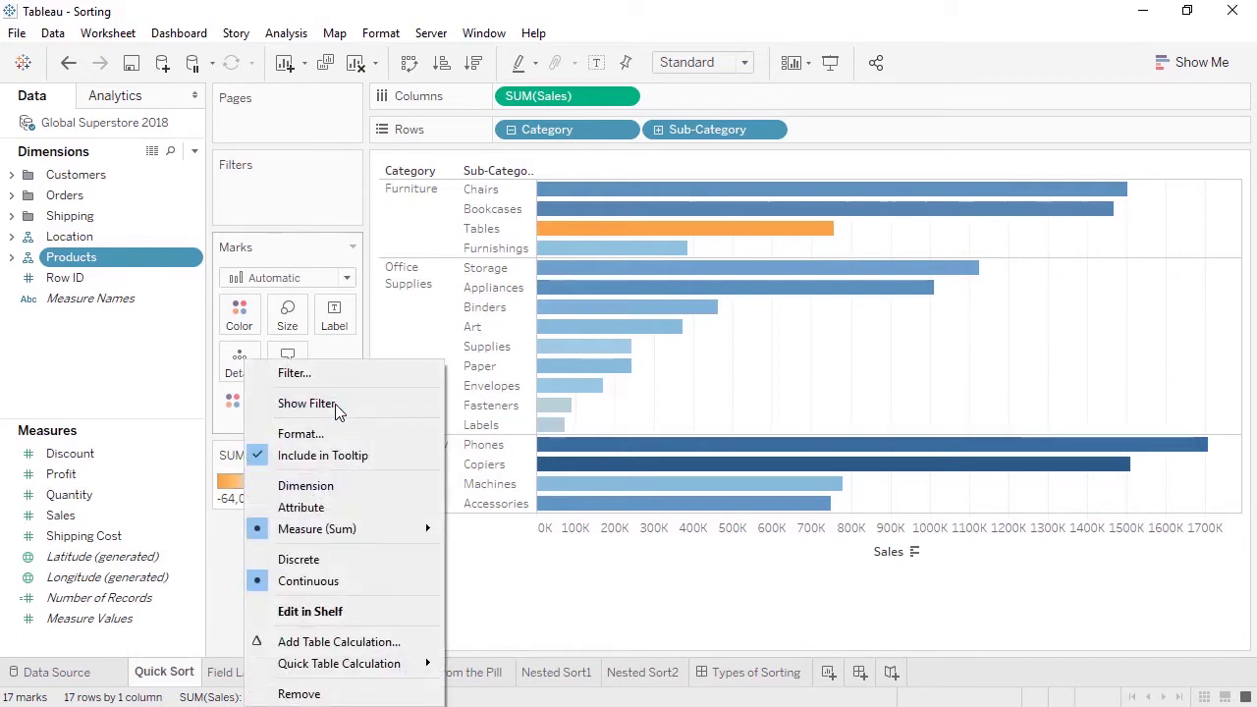
pyautogui.click(193, 416)
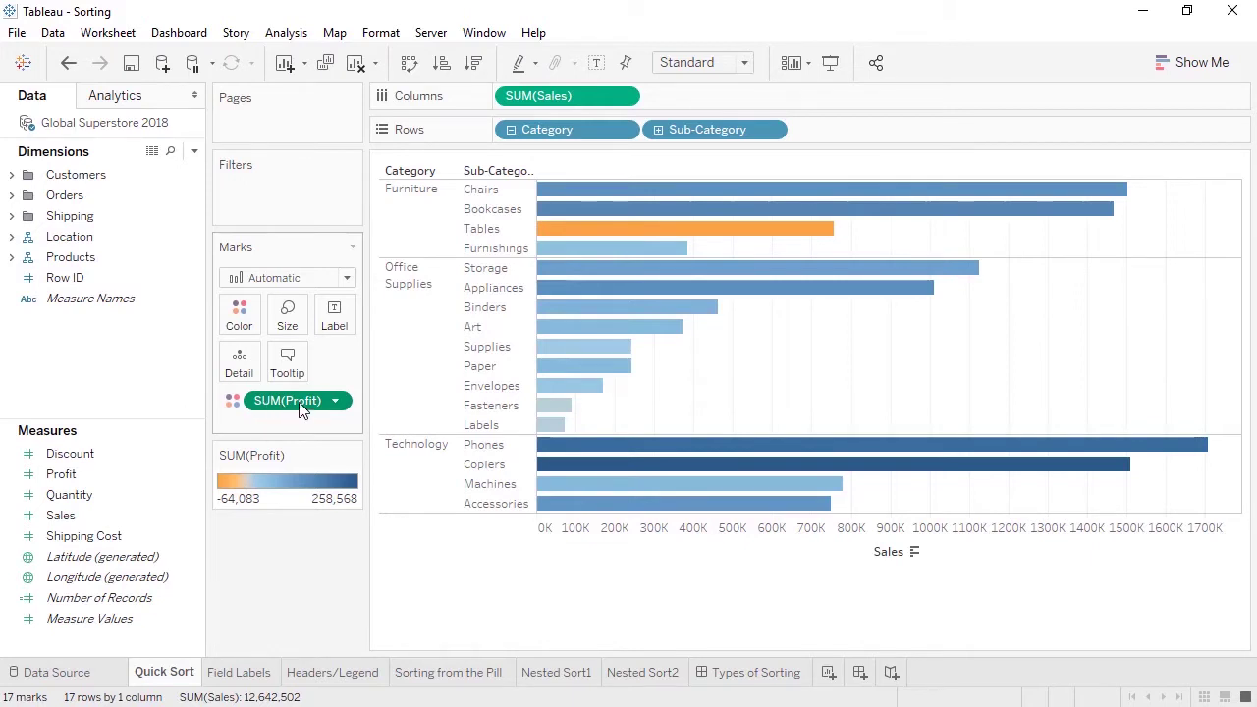
pyautogui.click(474, 63)
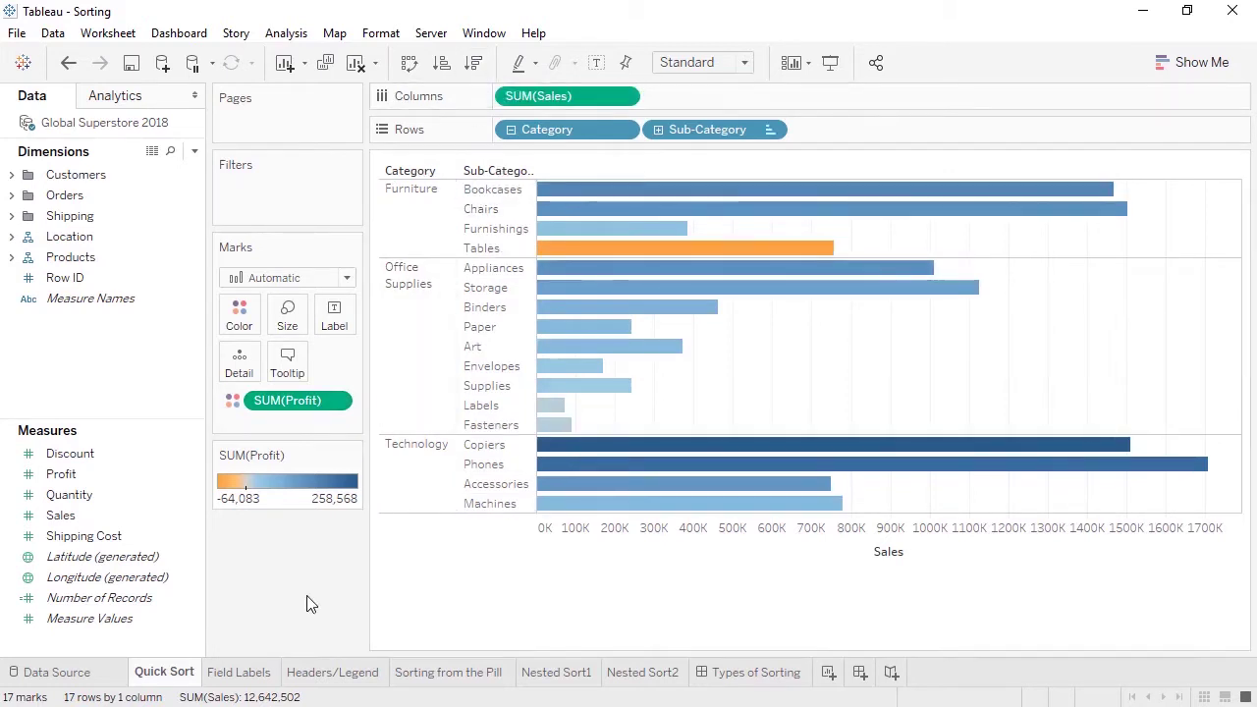
# - On the Field Labels sheet, sort Region by SUM(Profit) and Market by SUM(Quantity) from their field labels
pyautogui.click(255, 673)
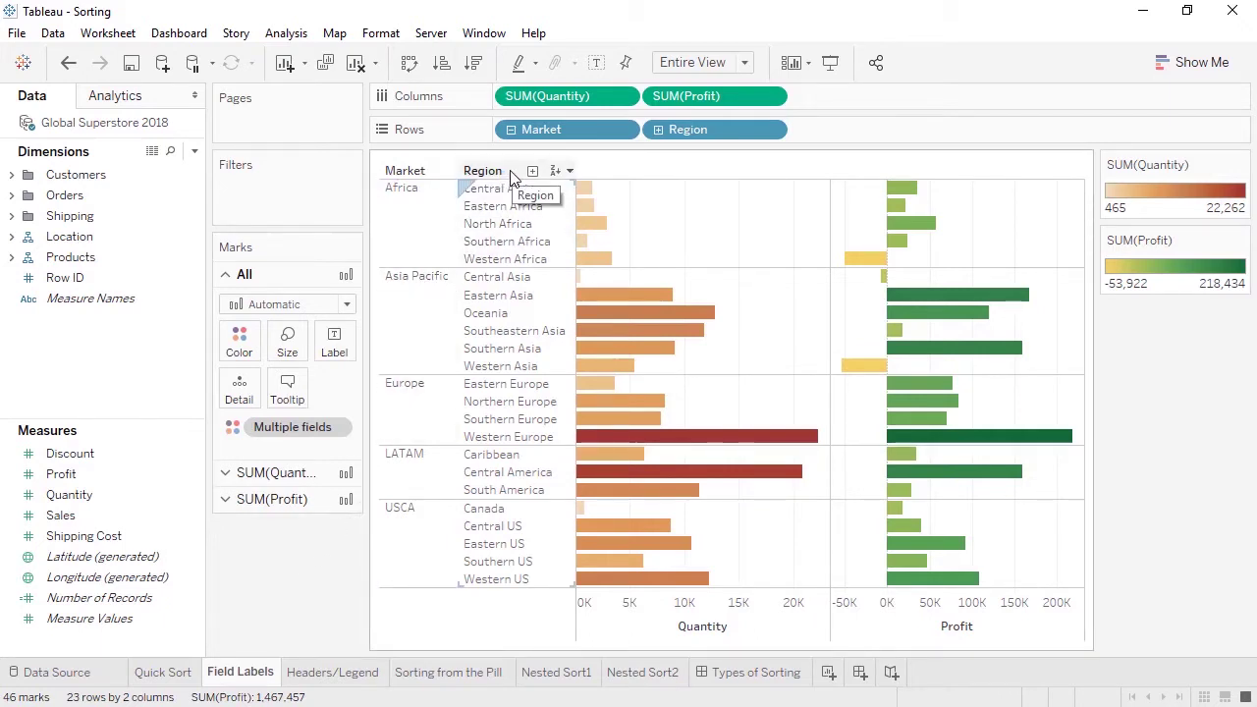
pyautogui.click(571, 172)
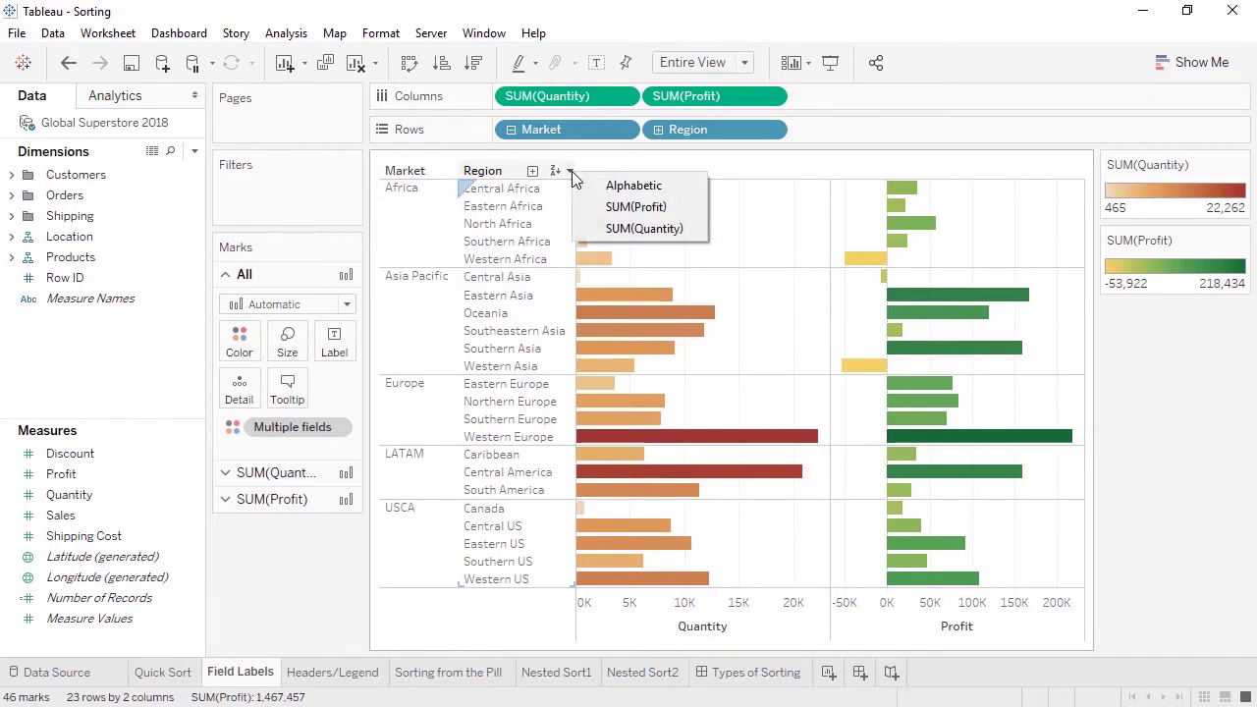
pyautogui.click(583, 207)
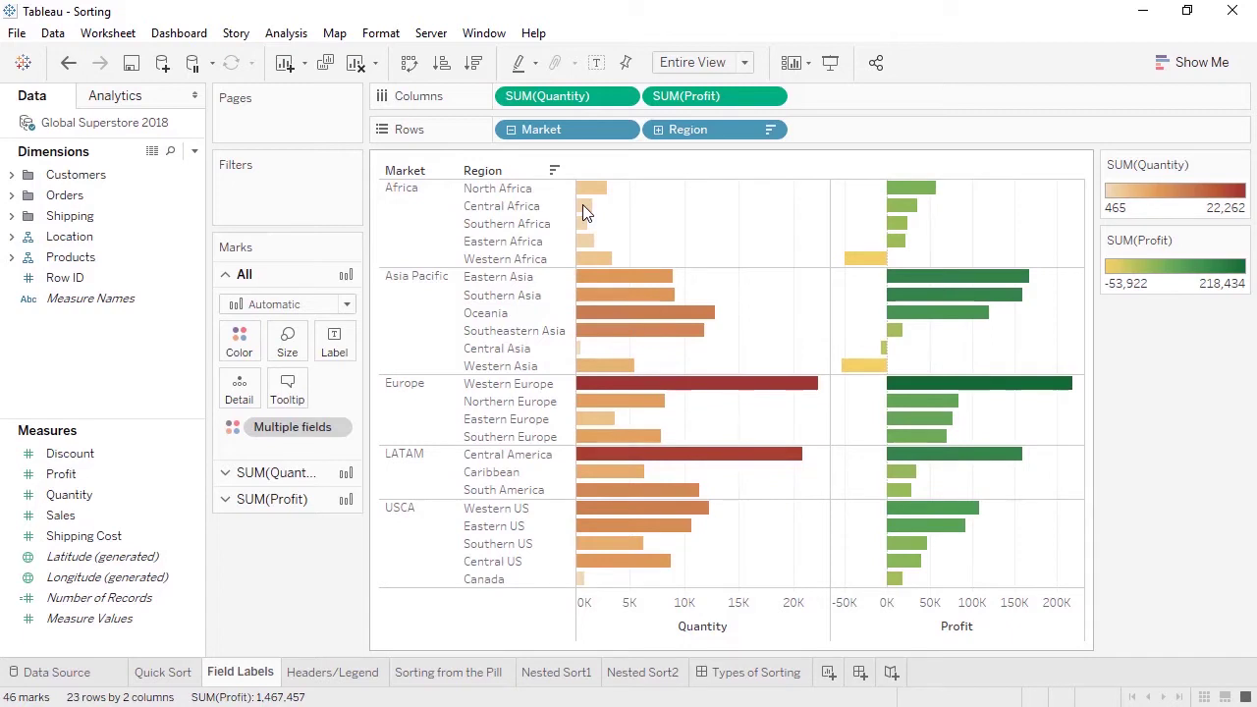
pyautogui.click(453, 172)
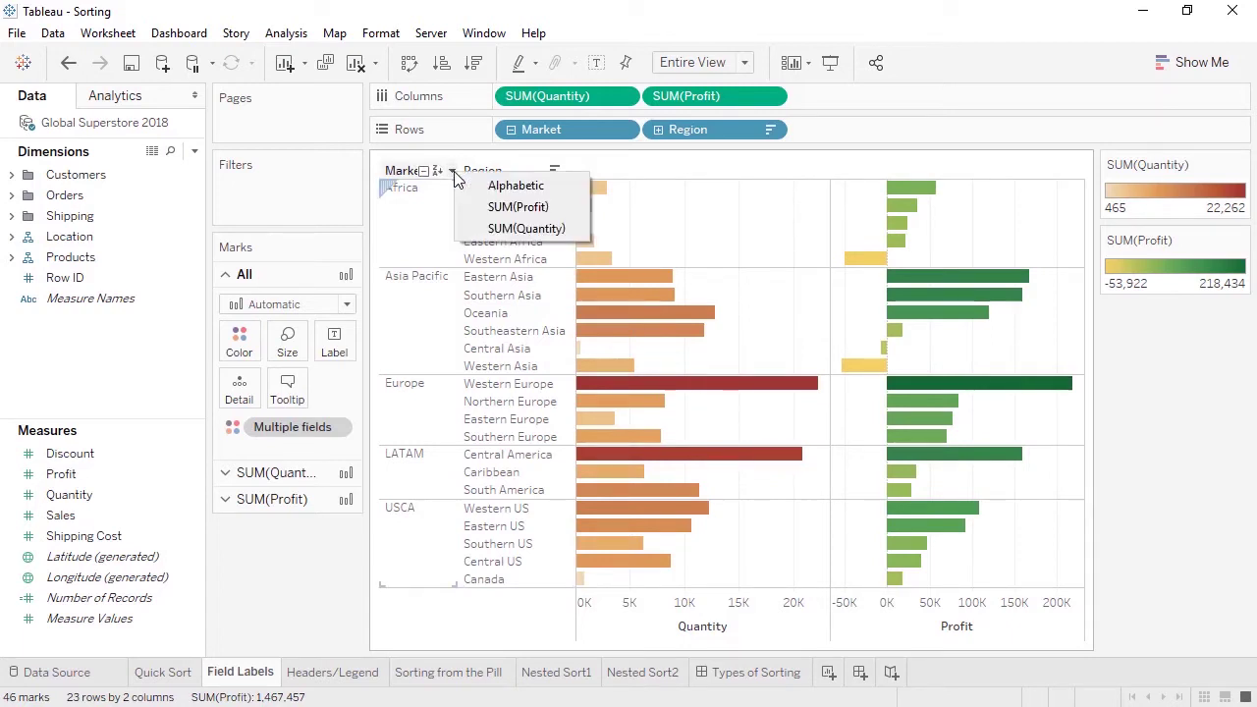
pyautogui.click(475, 228)
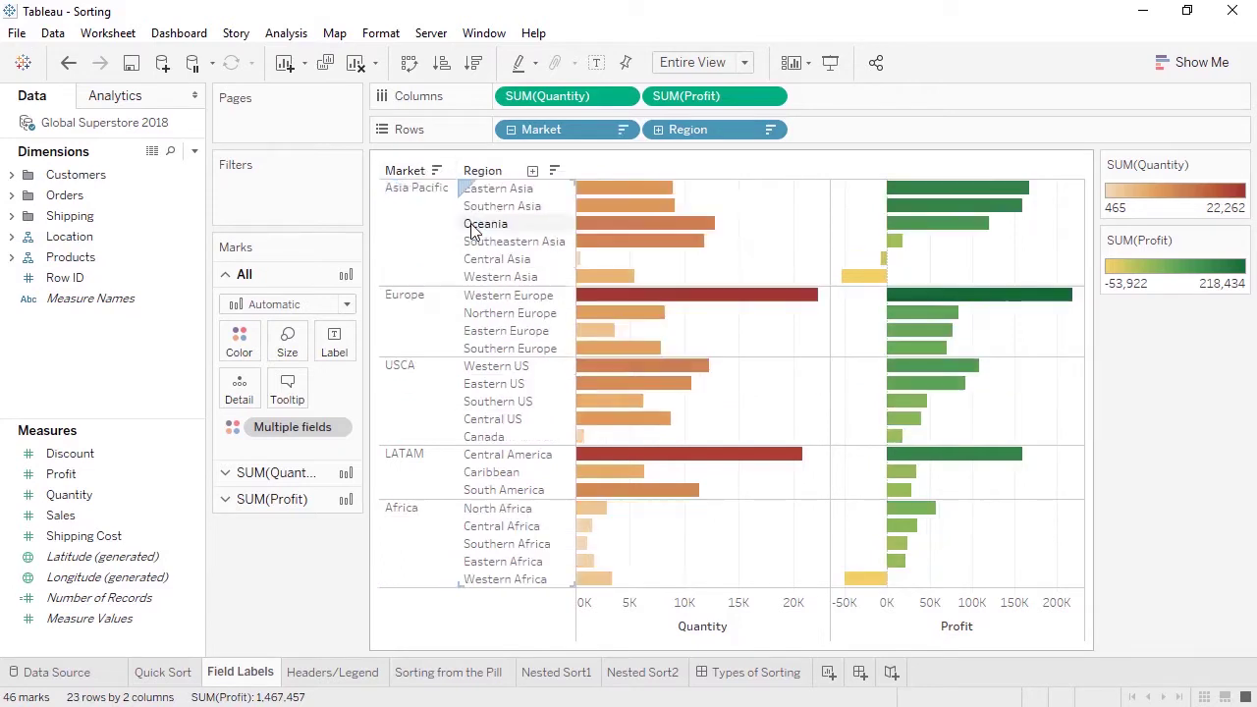
# - On the Headers/Legend sheet, manually move Same Day above First Class and place Low below Medium in the Order Priority legend
pyautogui.click(346, 676)
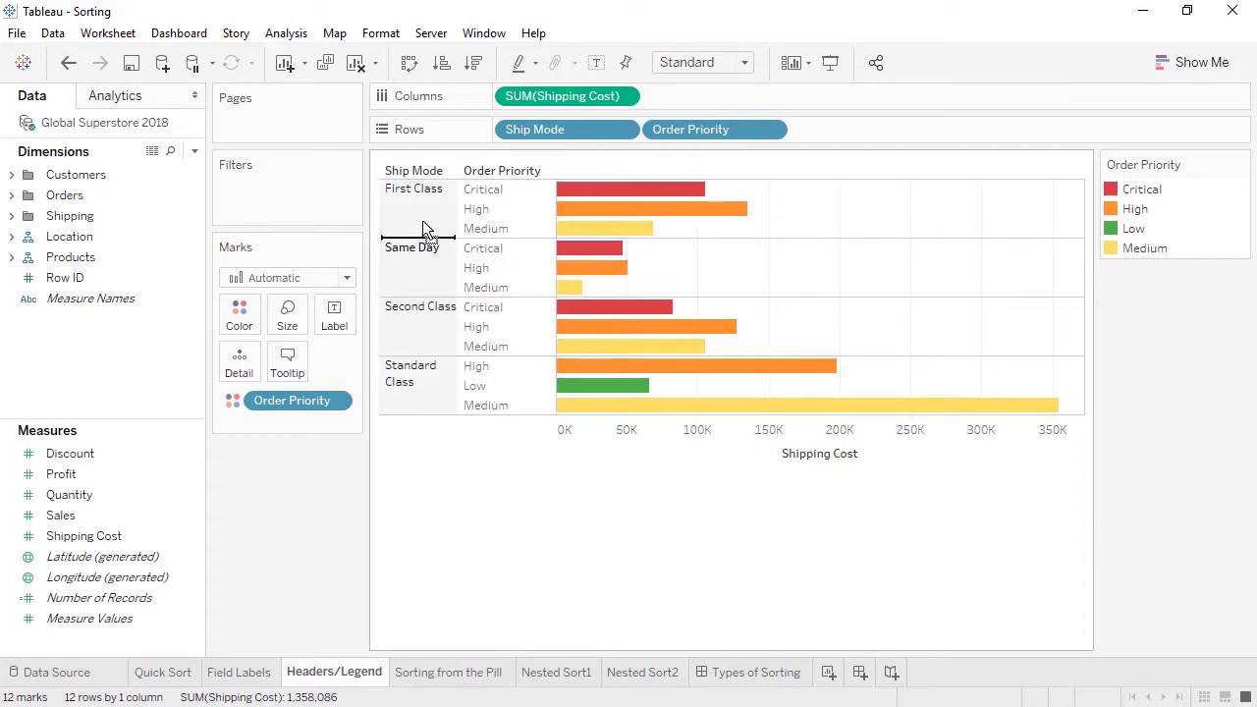
pyautogui.moveTo(426, 194); pyautogui.dragTo(426, 195)
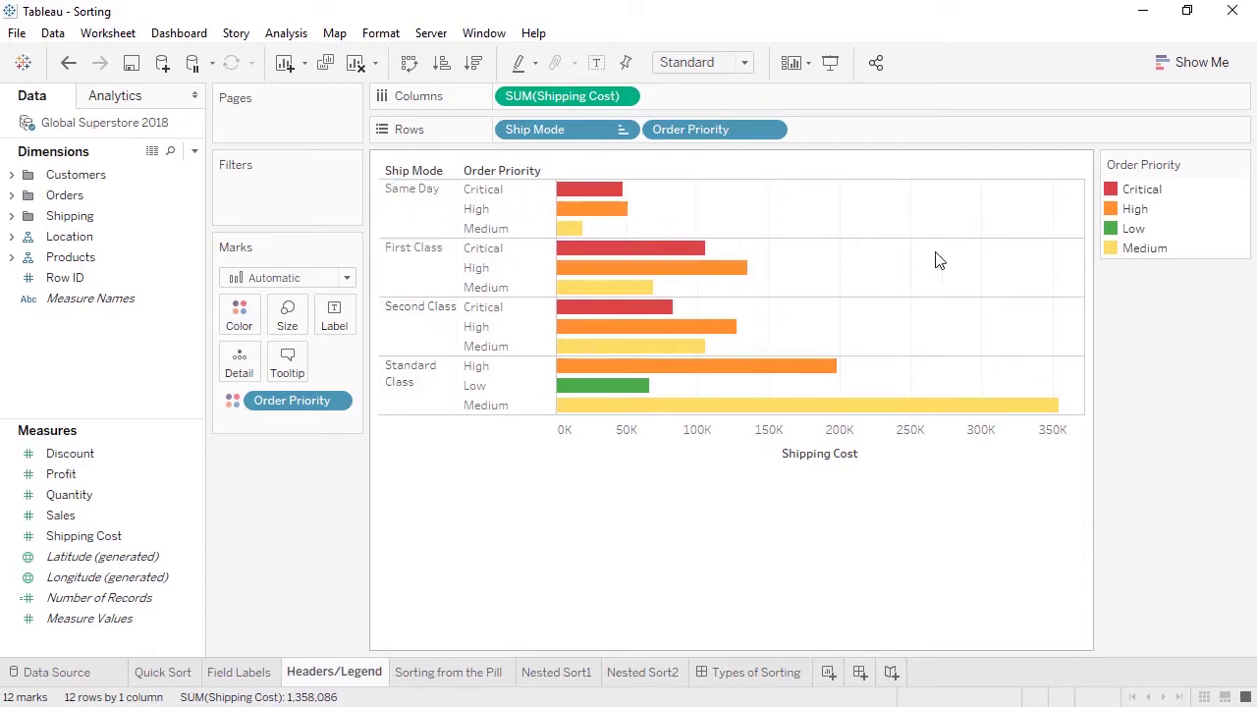
pyautogui.moveTo(1135, 229); pyautogui.dragTo(1147, 255)
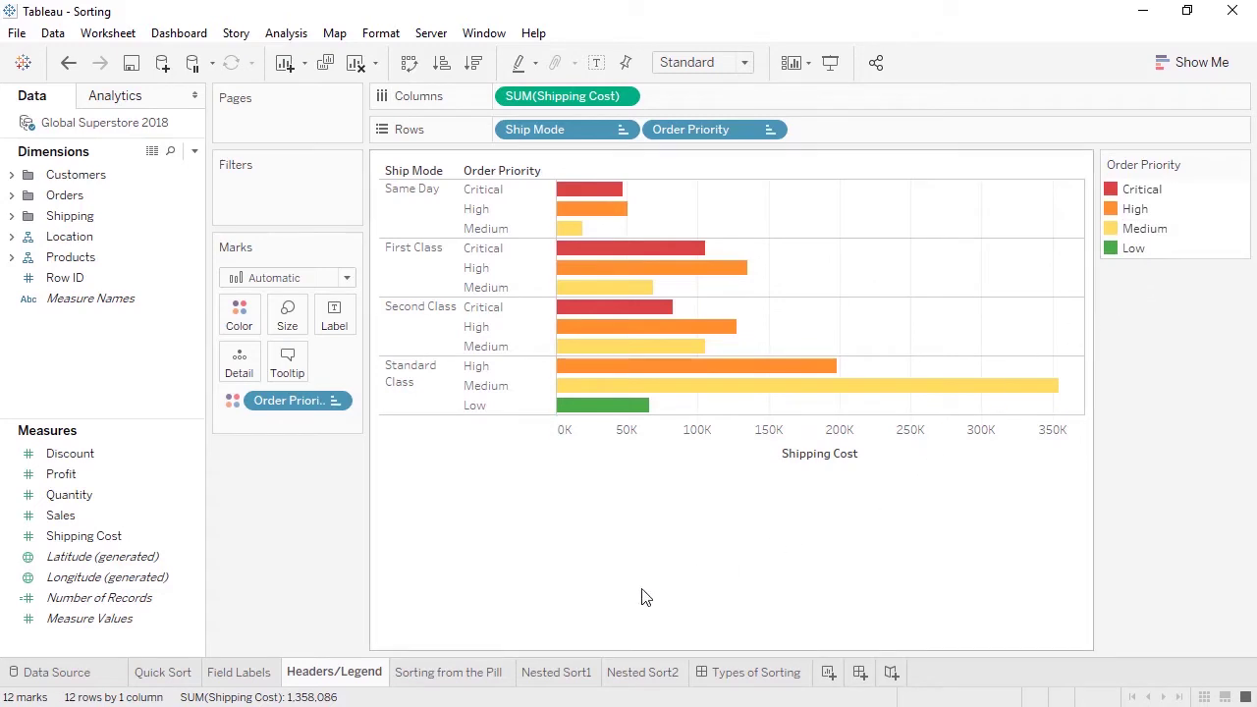
# - On the Sorting from the Pill sheet, sort Sub-Category in descending order by the Quantity field with Maximum aggregation
pyautogui.click(452, 674)
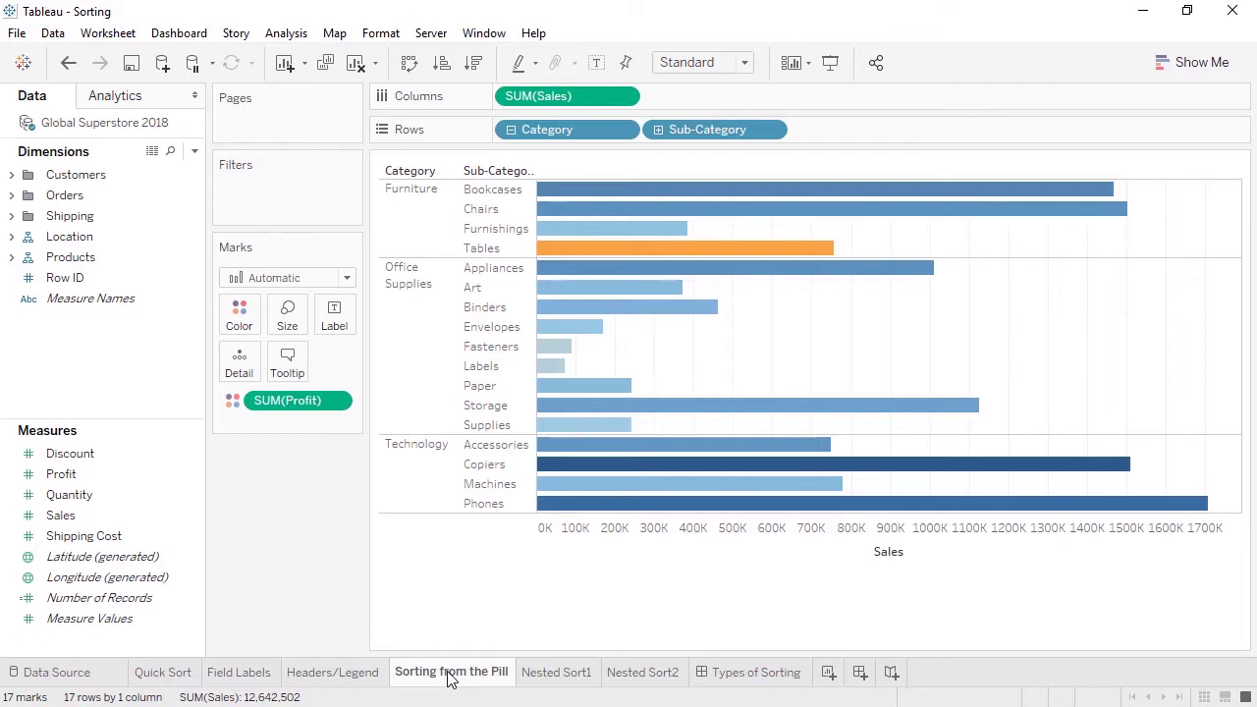
pyautogui.rightClick(735, 135)
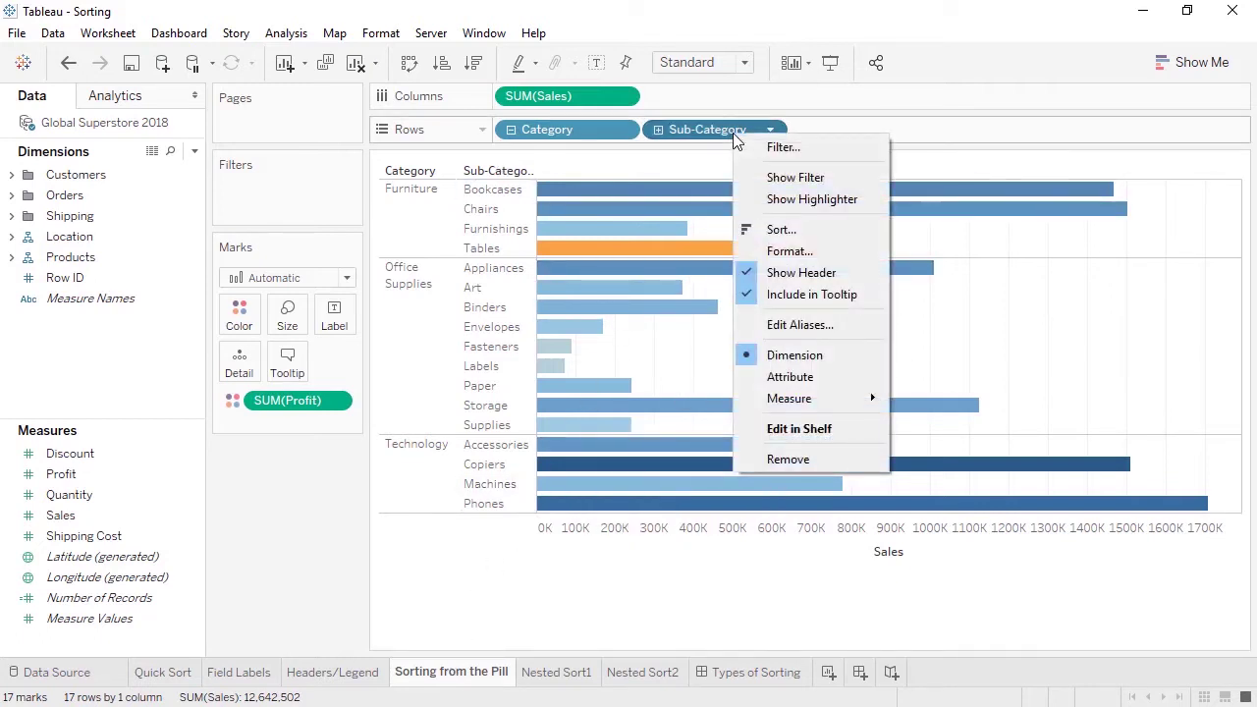
pyautogui.click(802, 229)
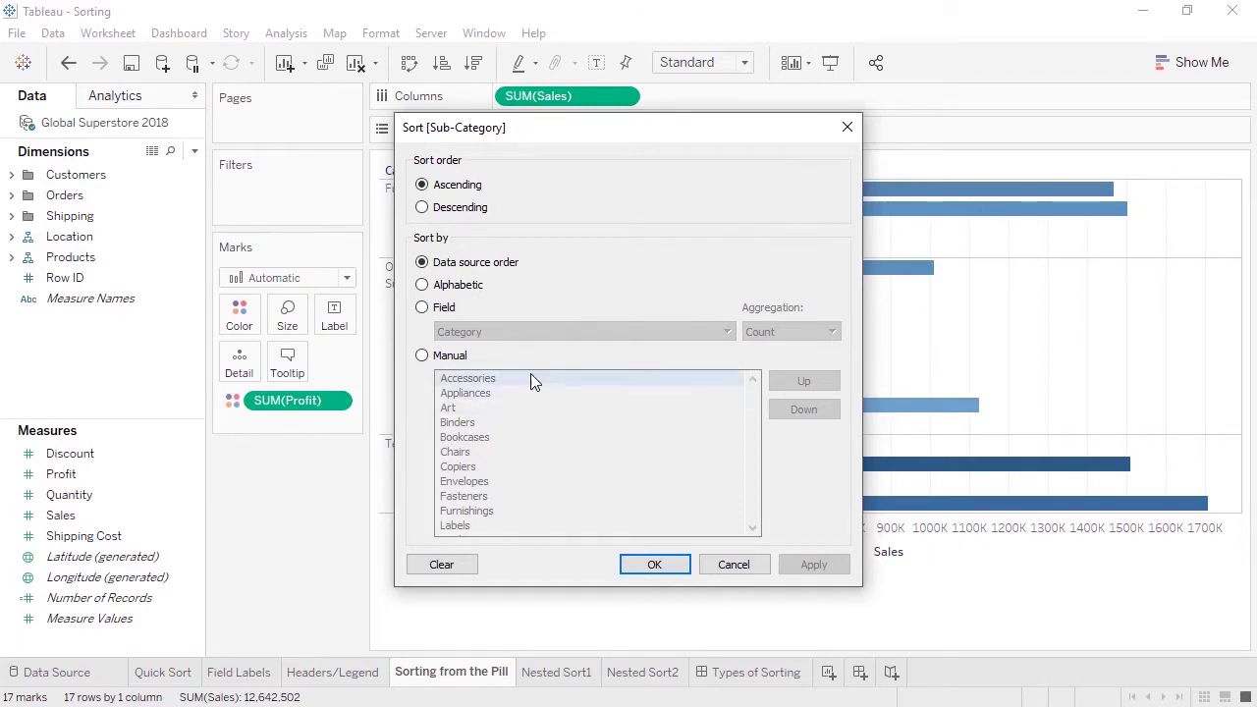
pyautogui.click(444, 311)
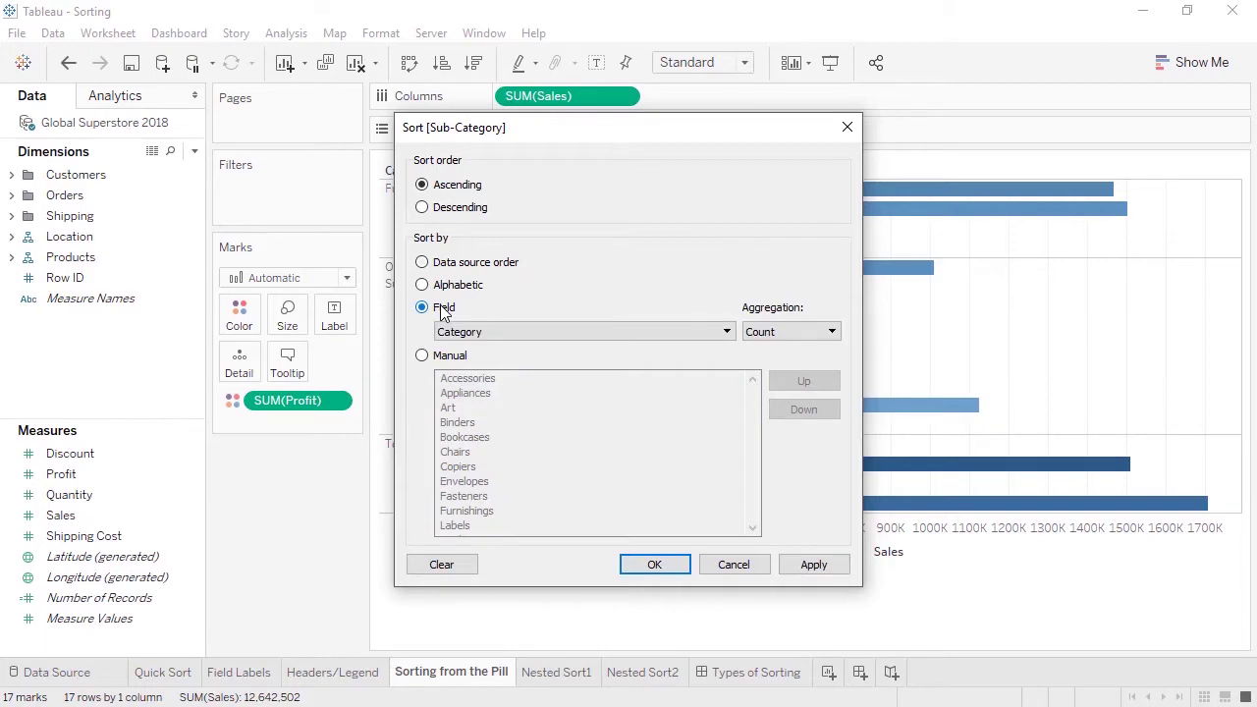
pyautogui.click(456, 332)
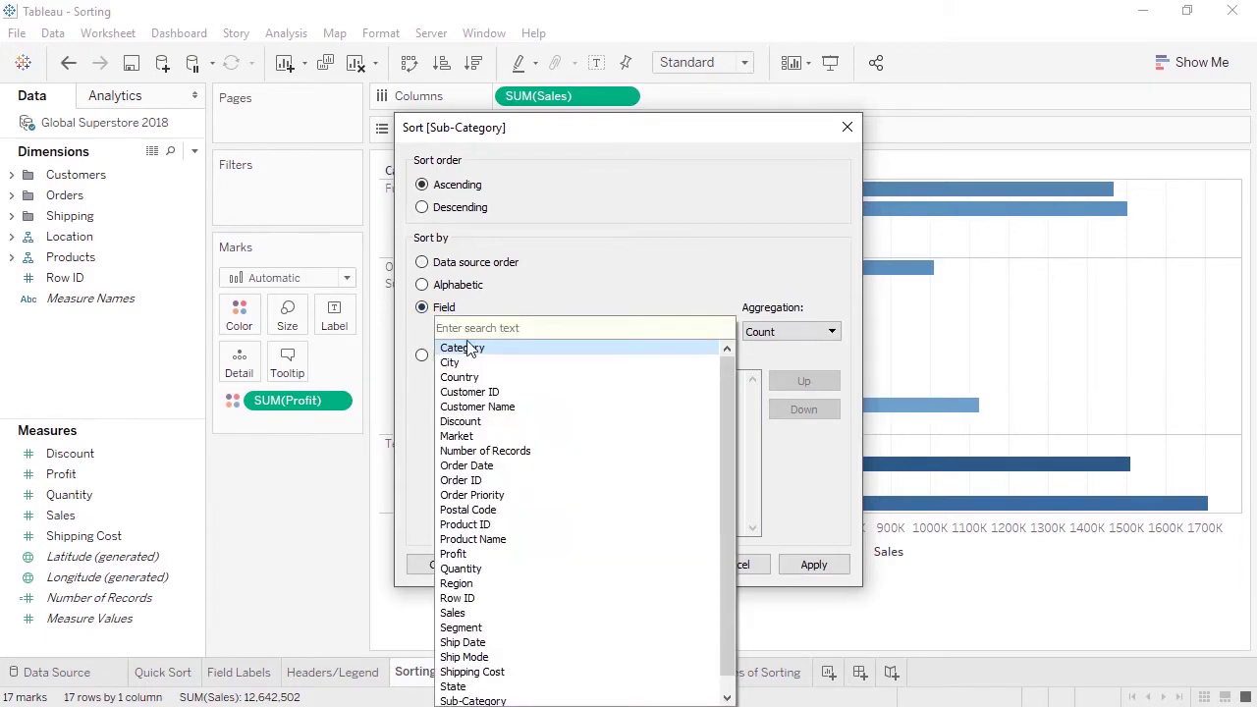
pyautogui.click(502, 570)
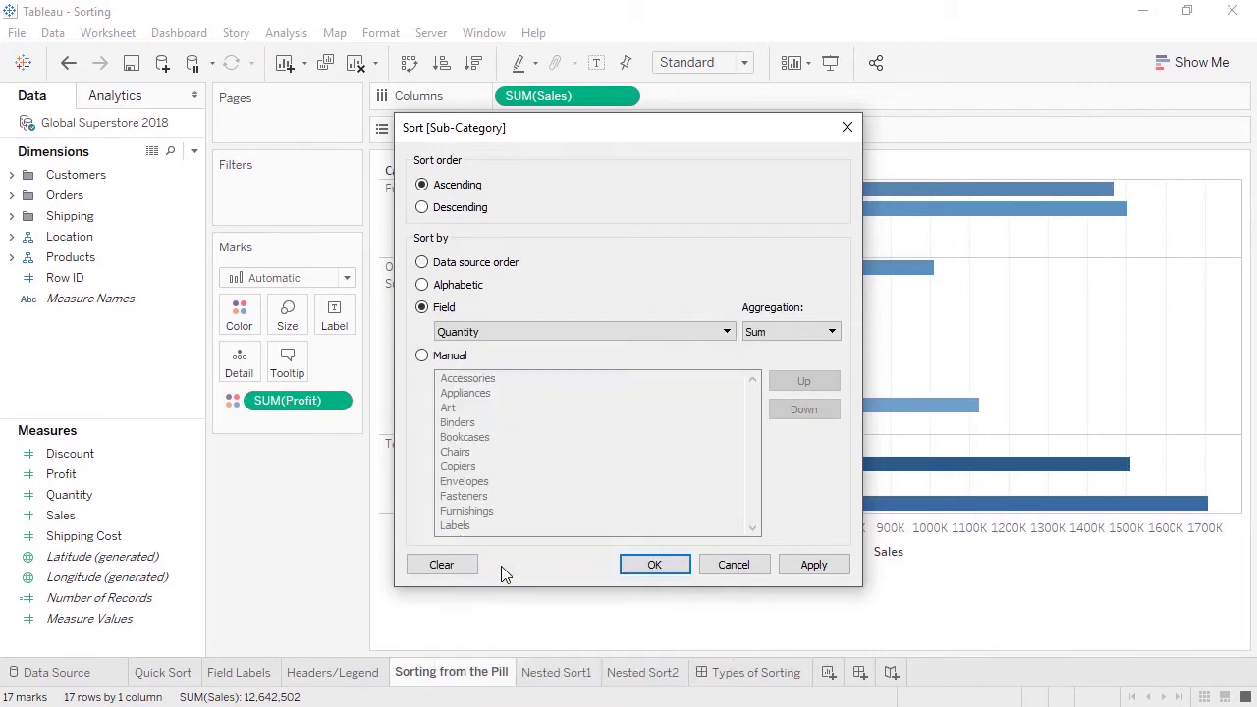
pyautogui.click(797, 333)
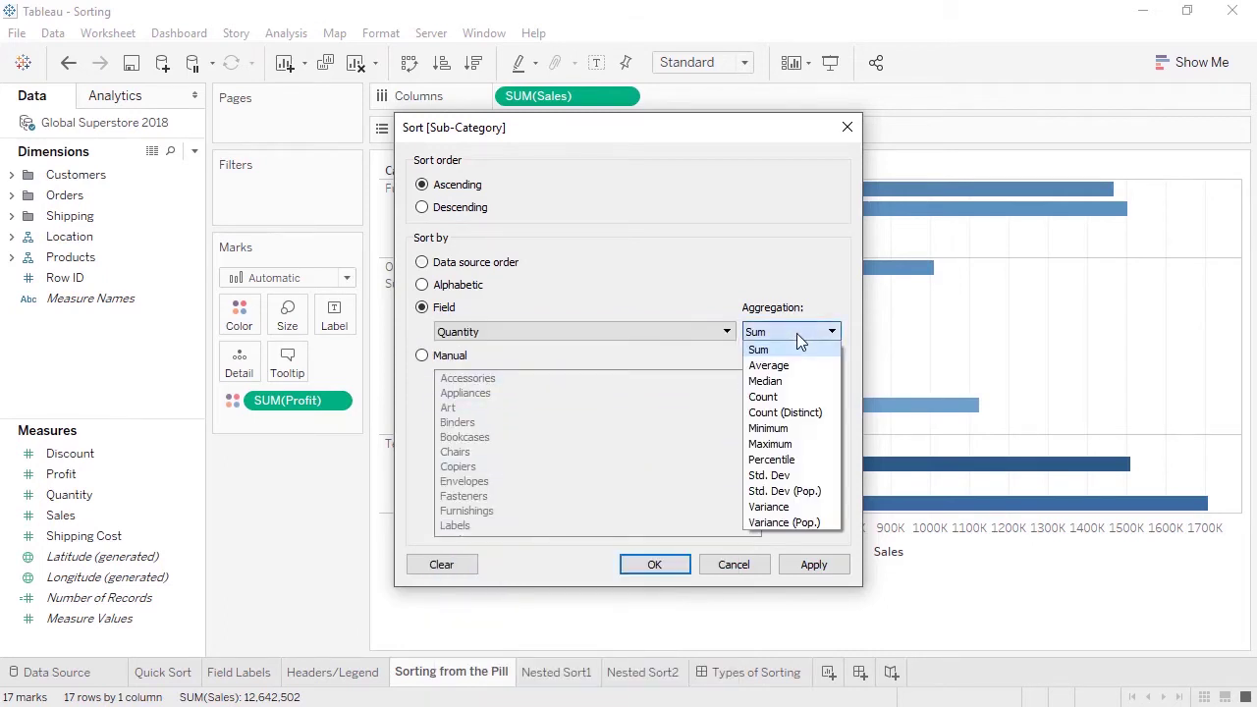
pyautogui.click(798, 443)
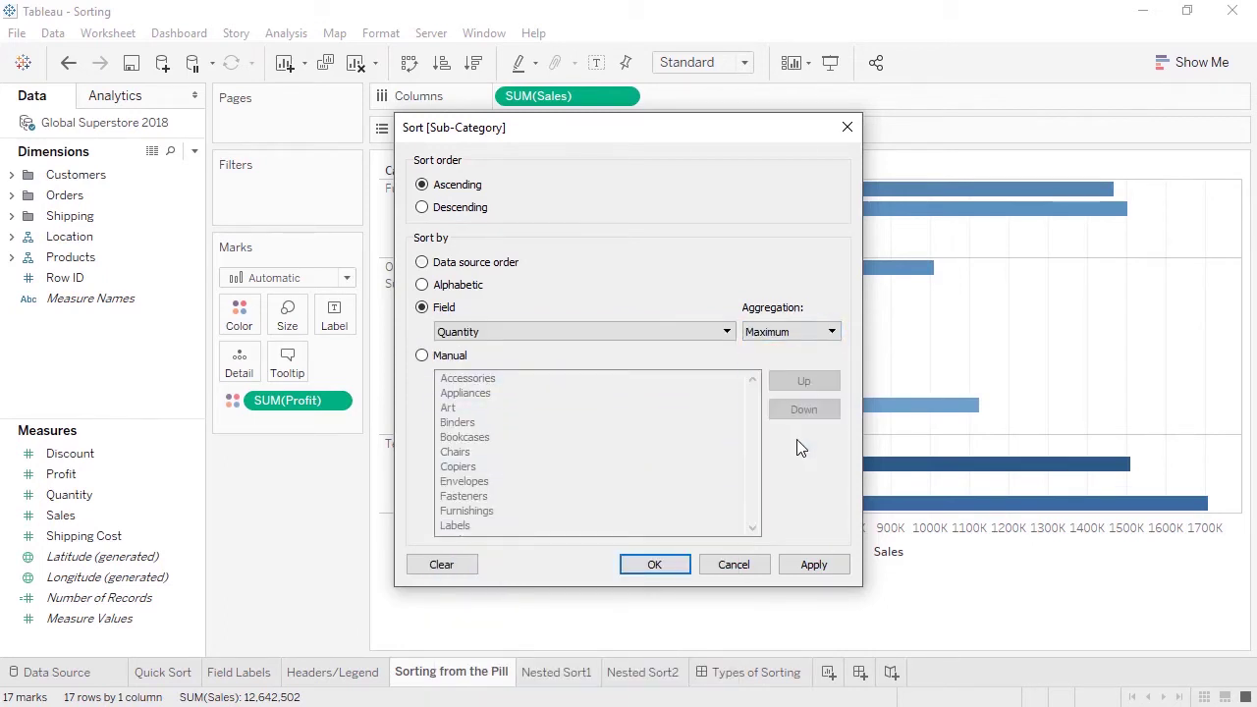
pyautogui.click(478, 212)
pyautogui.click(654, 568)
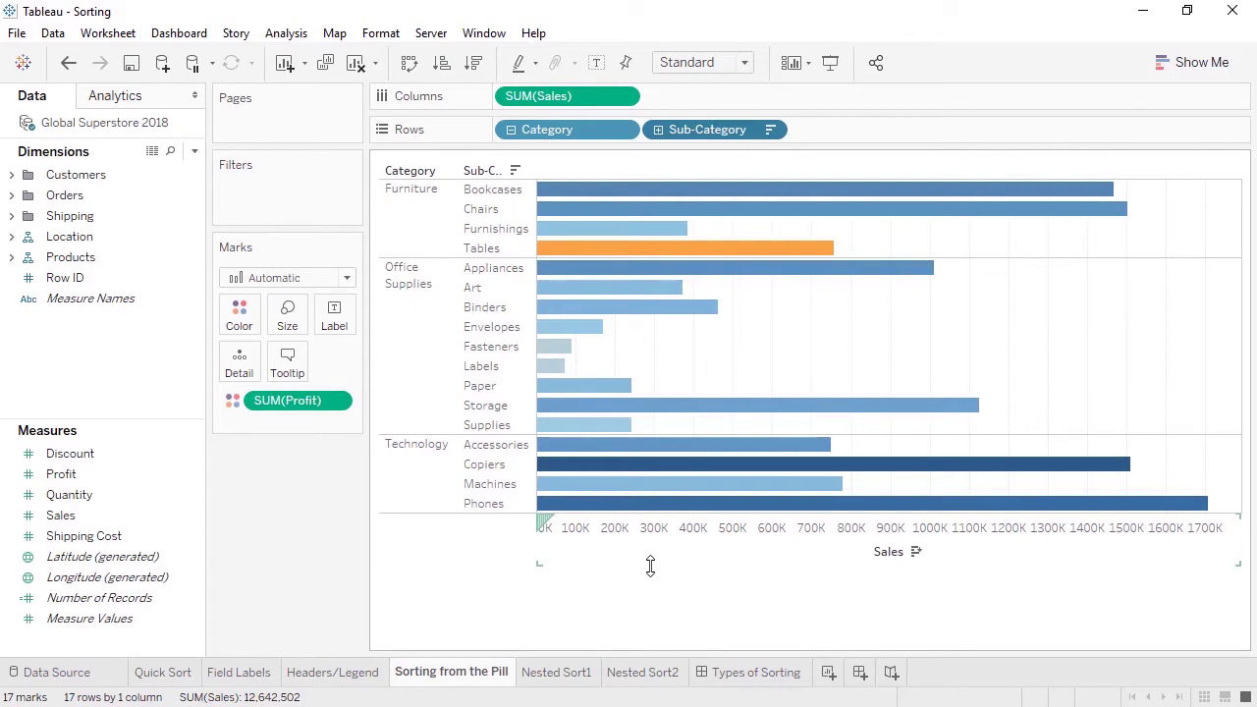
# - Sort Category in ascending order by the Sum of Sales, using the sort settings of its field on Rows
pyautogui.click(625, 131)
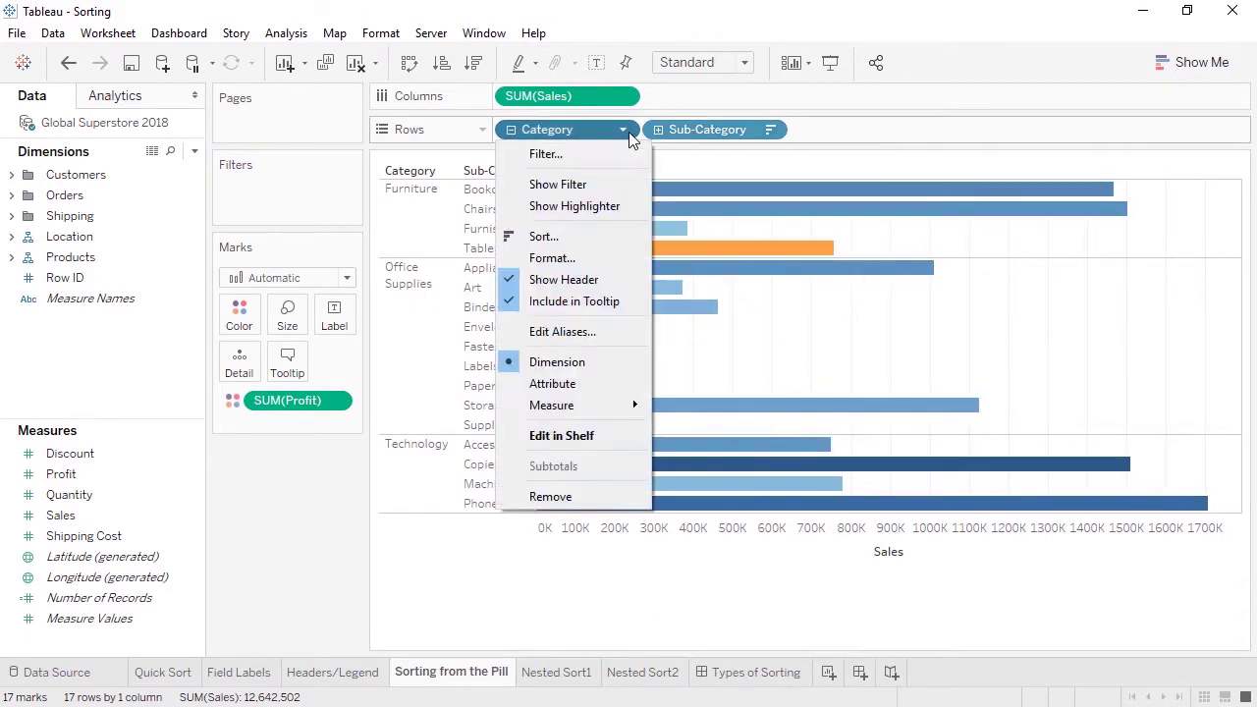
pyautogui.click(620, 240)
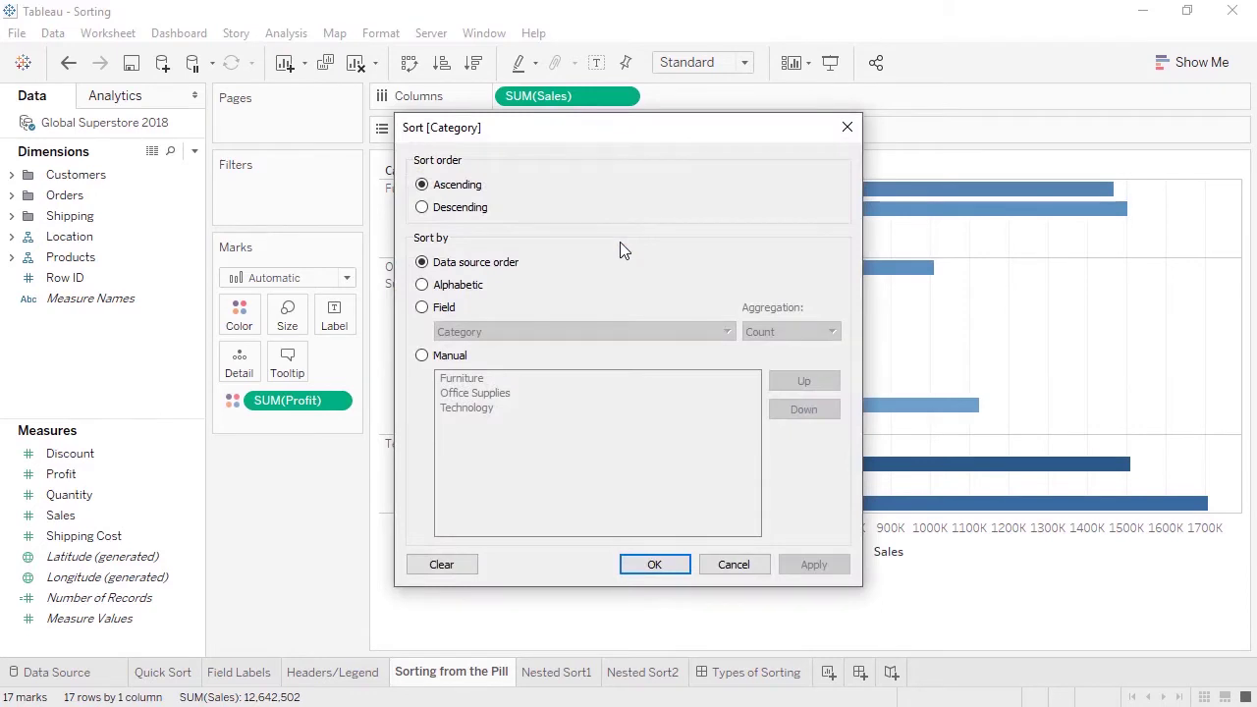
pyautogui.click(444, 308)
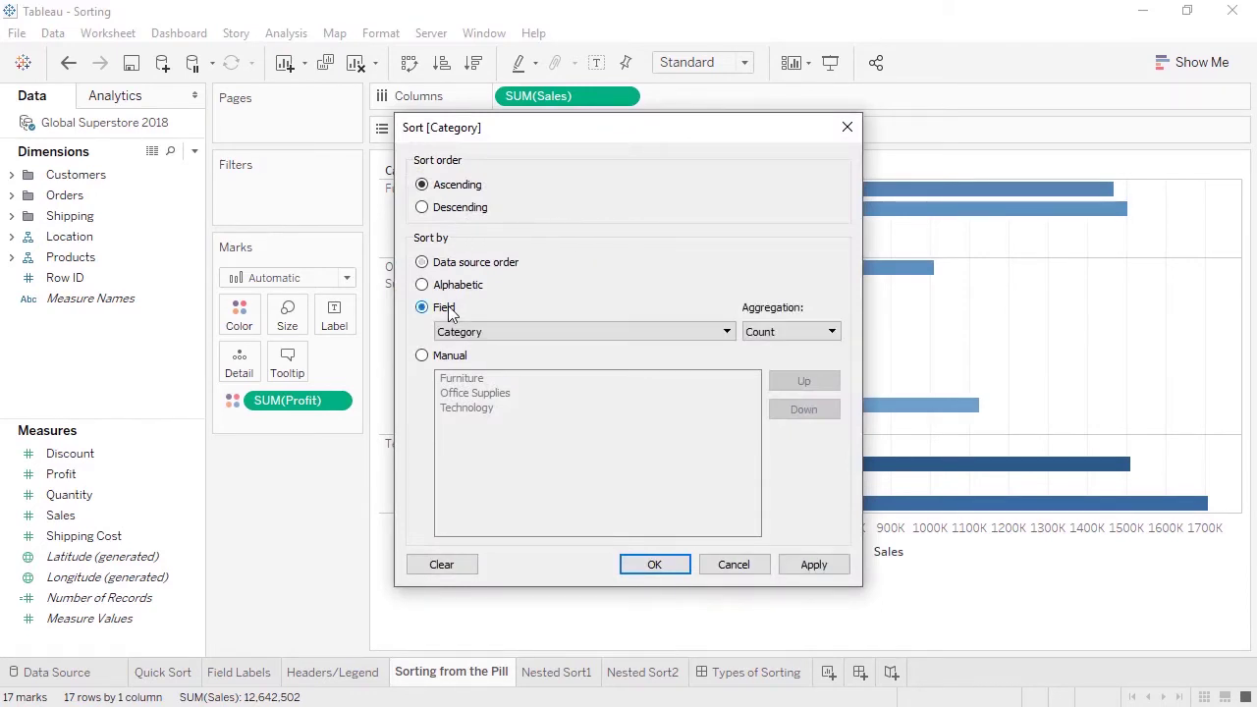
pyautogui.click(462, 332)
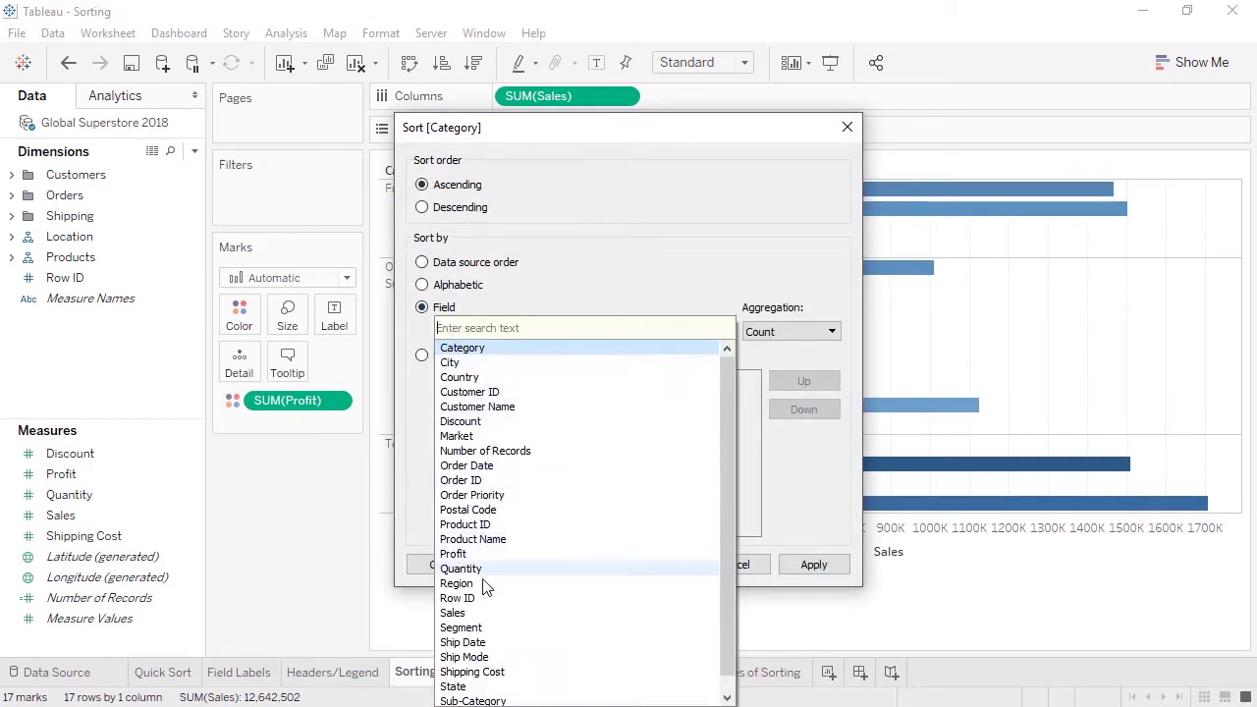
pyautogui.click(481, 614)
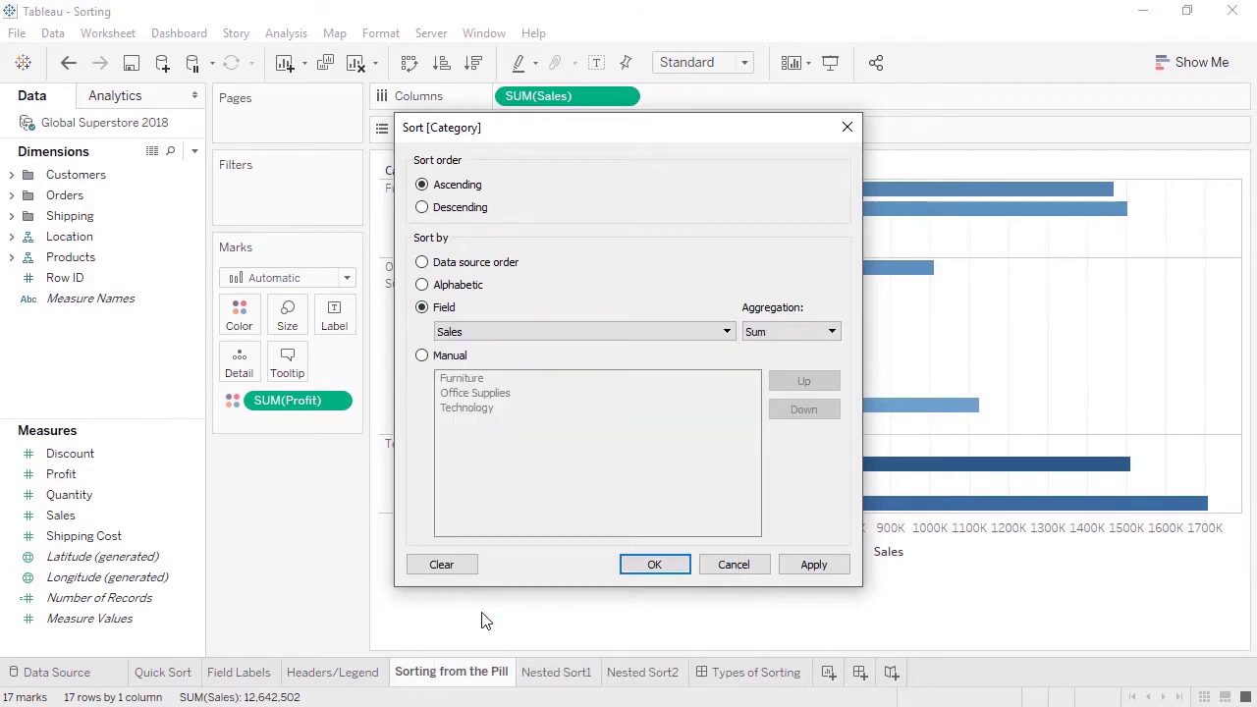
pyautogui.click(629, 564)
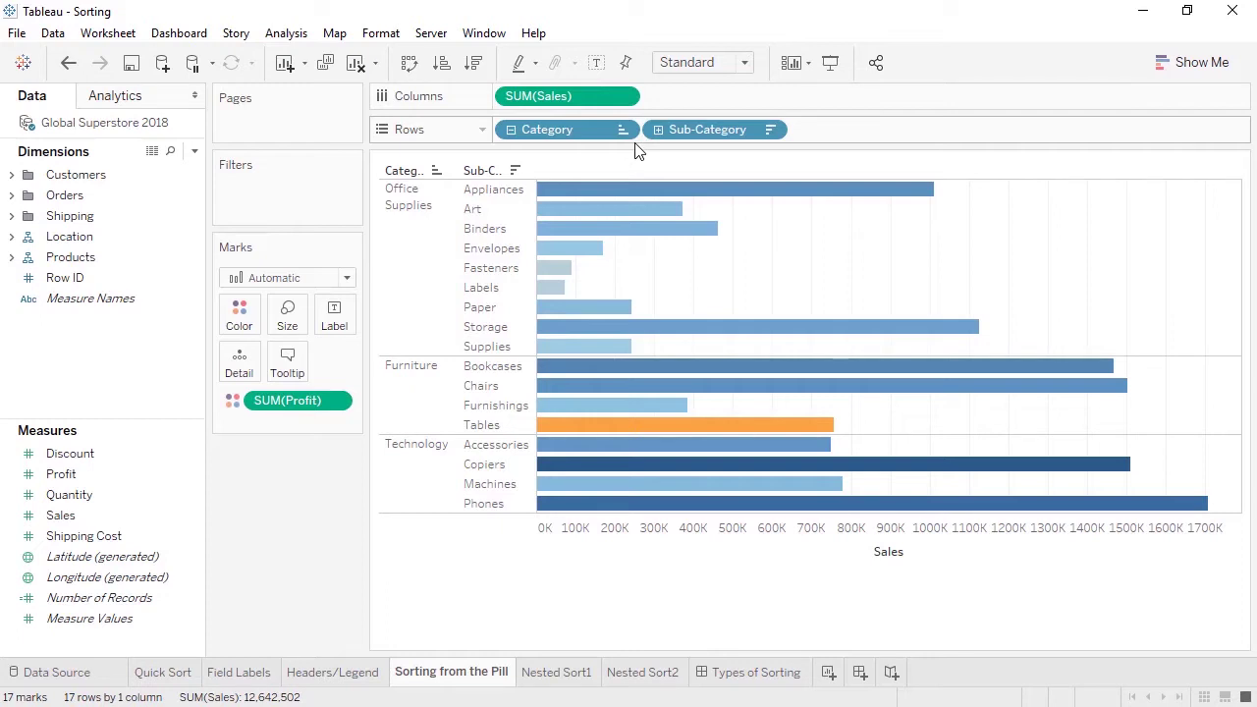
# - Clear all sorts from the Sorting from the Pill sheet
pyautogui.click(375, 65)
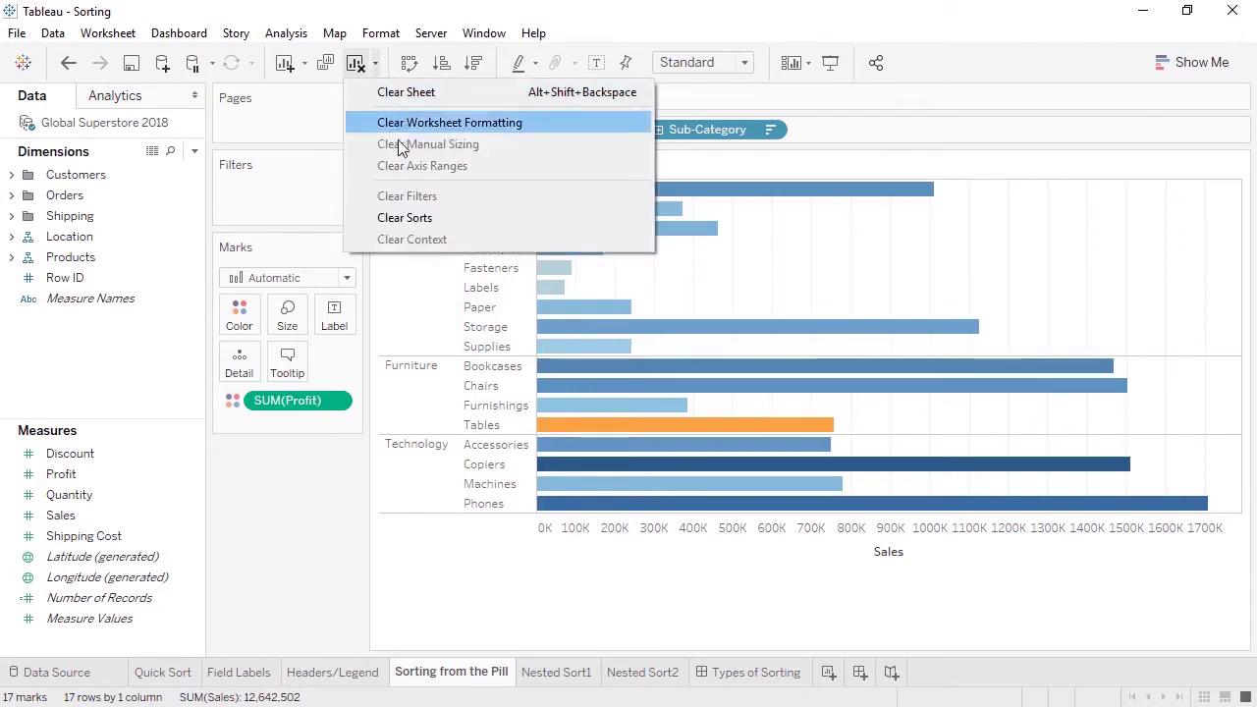
pyautogui.click(409, 217)
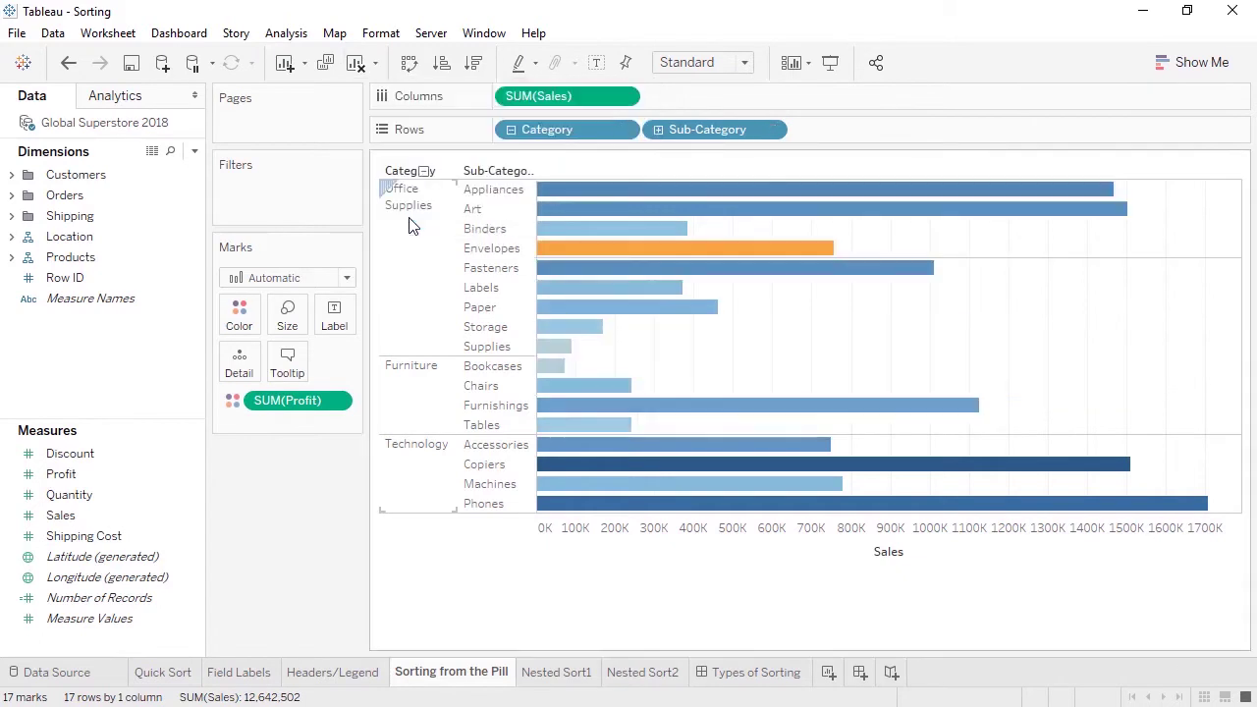
# - On the Nested Sort1 sheet, sort the regions within each market in descending order by Profit from the axis
pyautogui.click(554, 672)
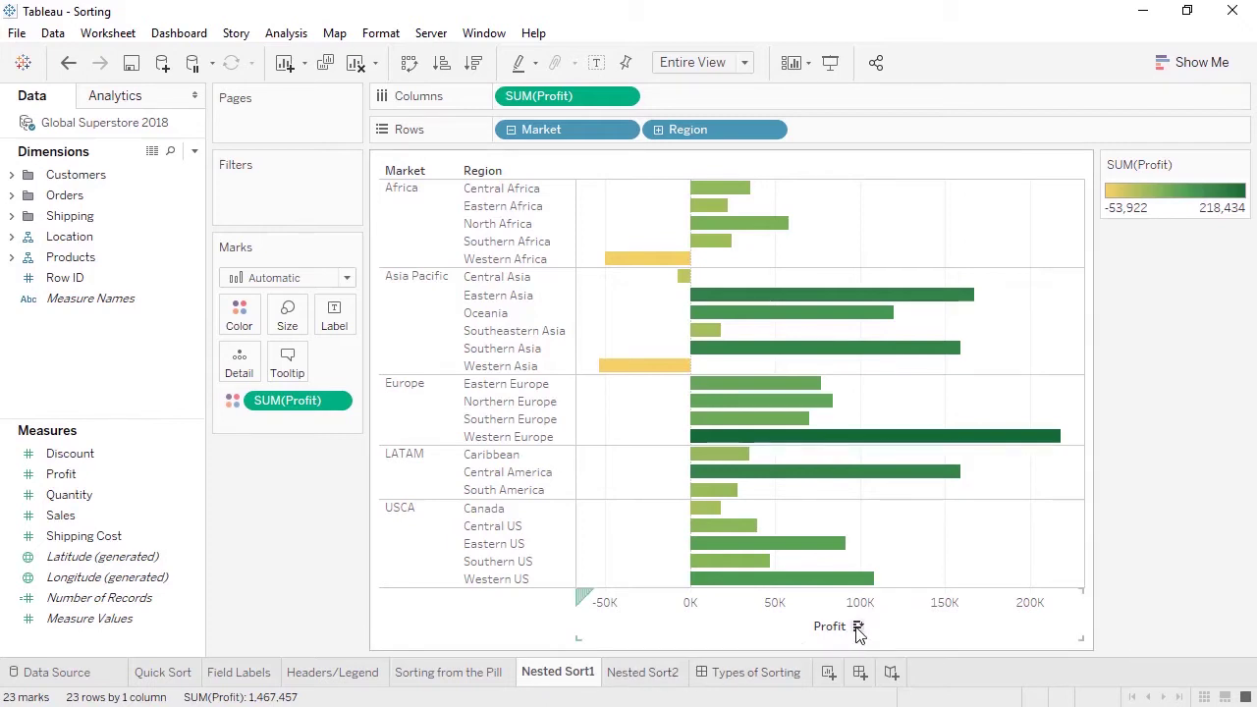
pyautogui.click(857, 627)
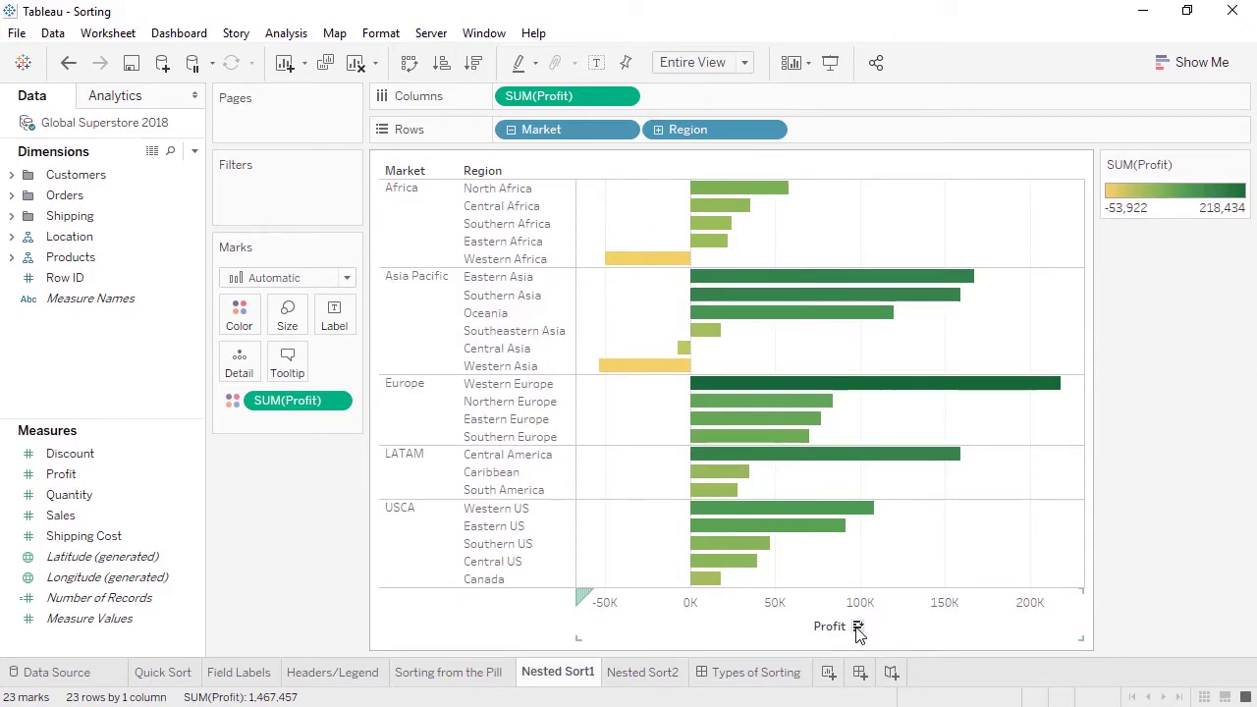
# - On the Nested Sort2 sheet, sort Order Priority by SUM(Shipping Cost) from its field label and inspect the First Class Medium bar
pyautogui.click(668, 674)
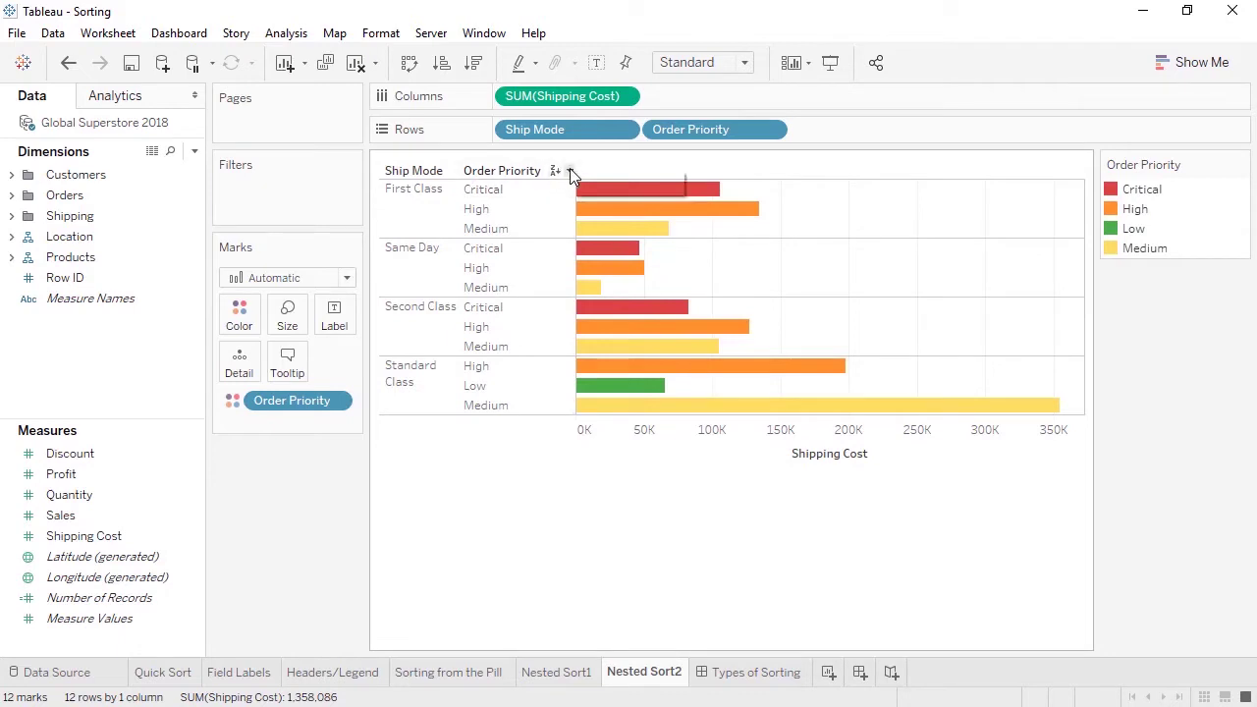
pyautogui.click(569, 170)
pyautogui.click(582, 204)
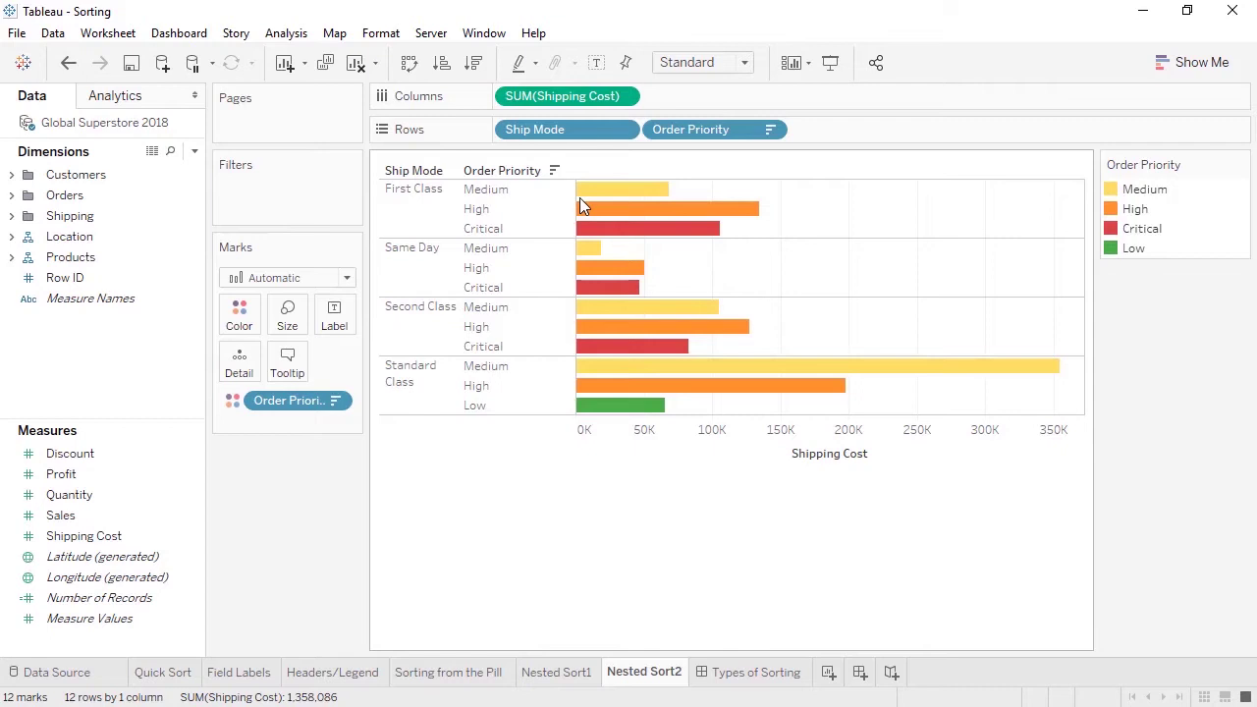
pyautogui.moveTo(595, 198)
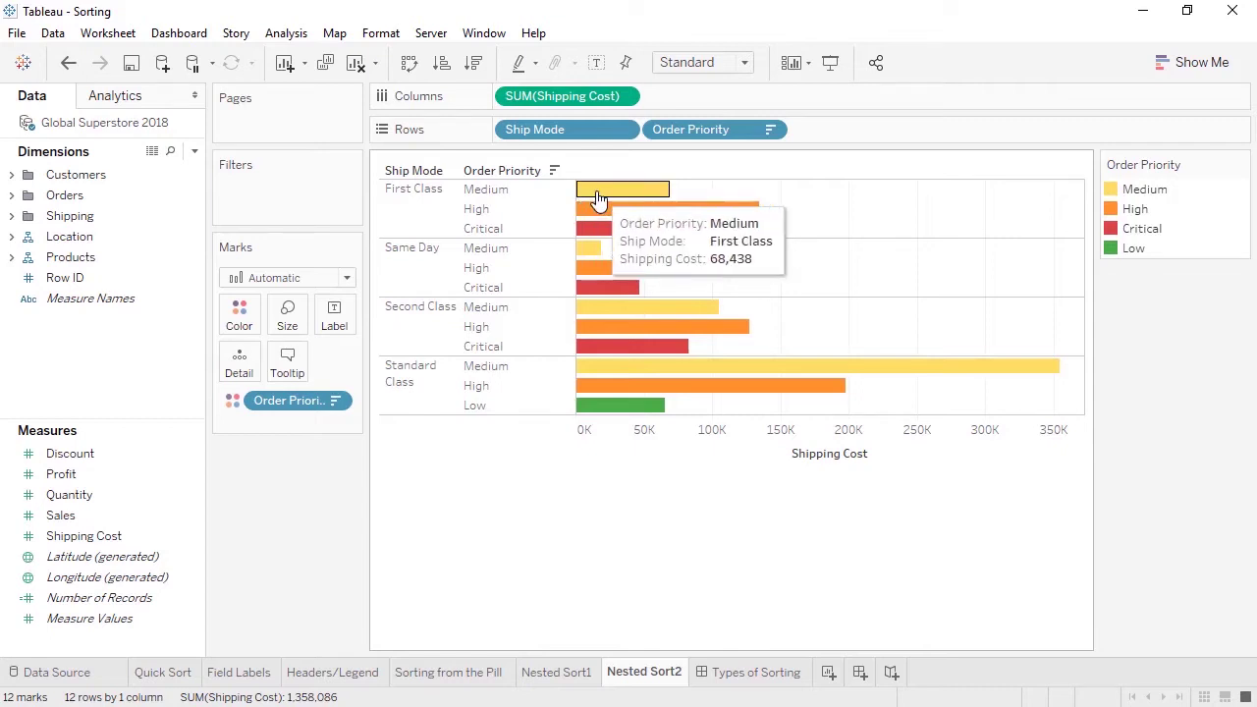
pyautogui.moveTo(594, 251)
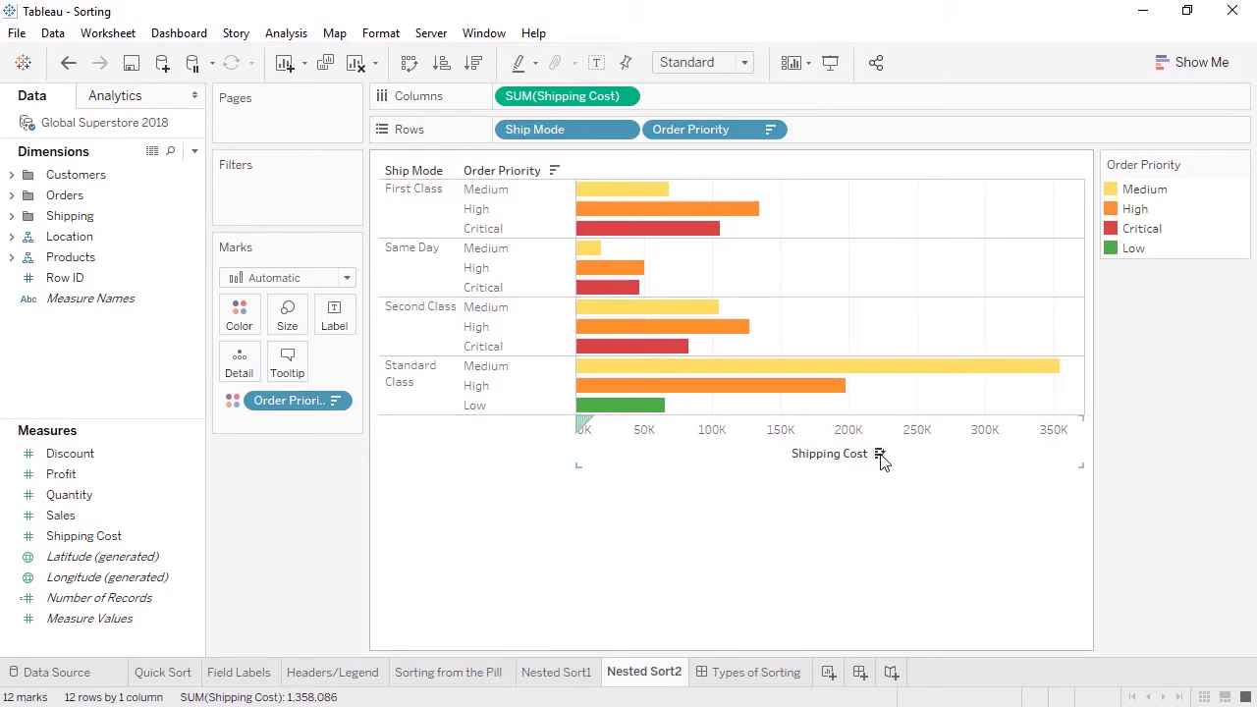
# - On the Nested Sort2 sheet, apply a descending Shipping Cost axis sort within each ship mode and inspect the sorted bars
pyautogui.click(880, 456)
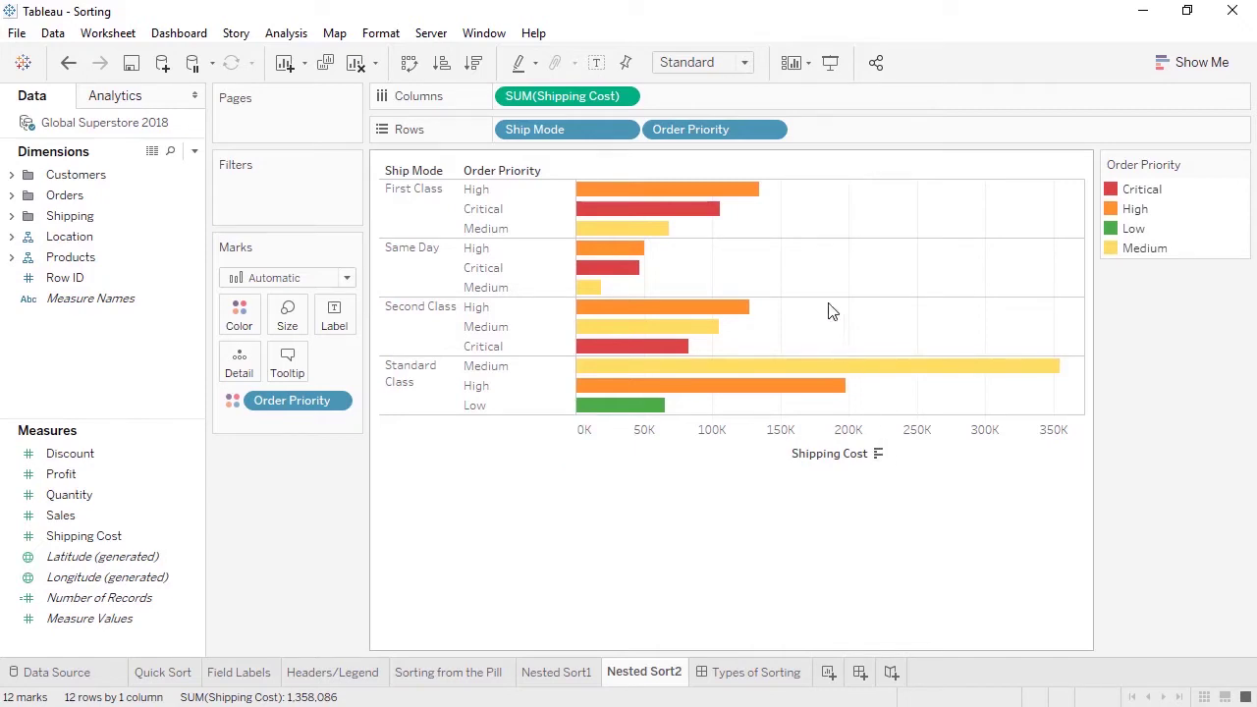
pyautogui.moveTo(754, 199)
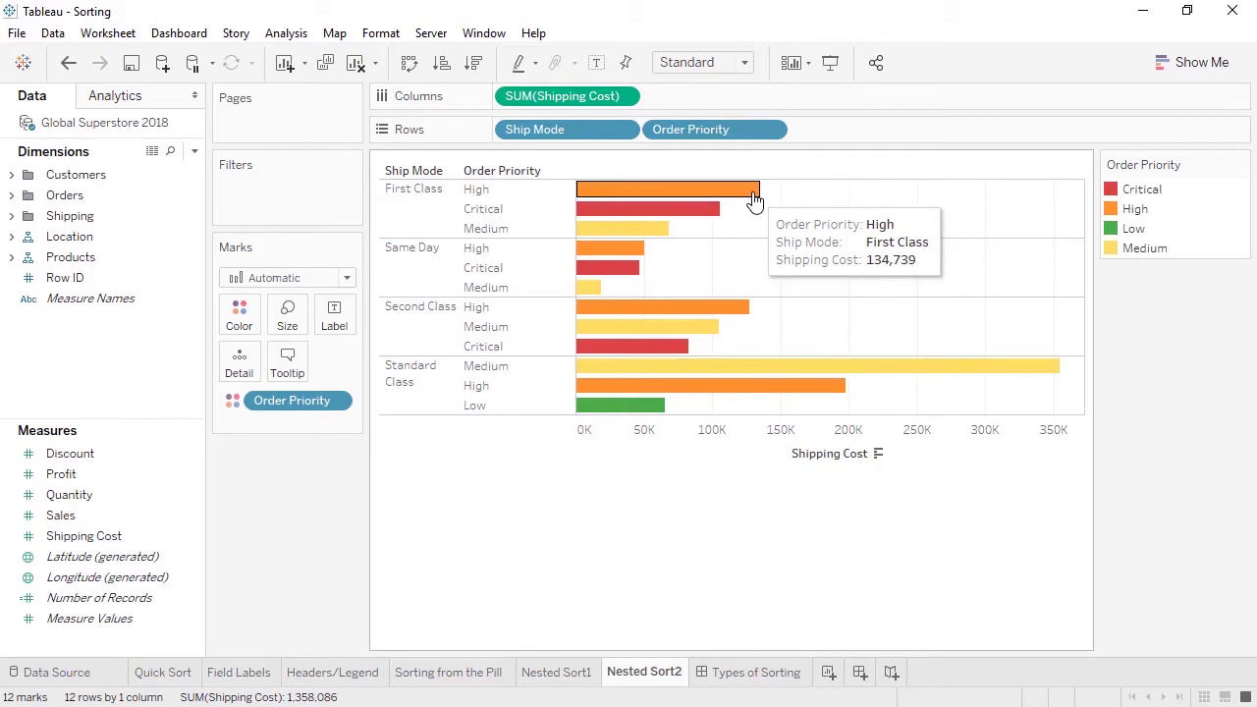
pyautogui.moveTo(890, 374)
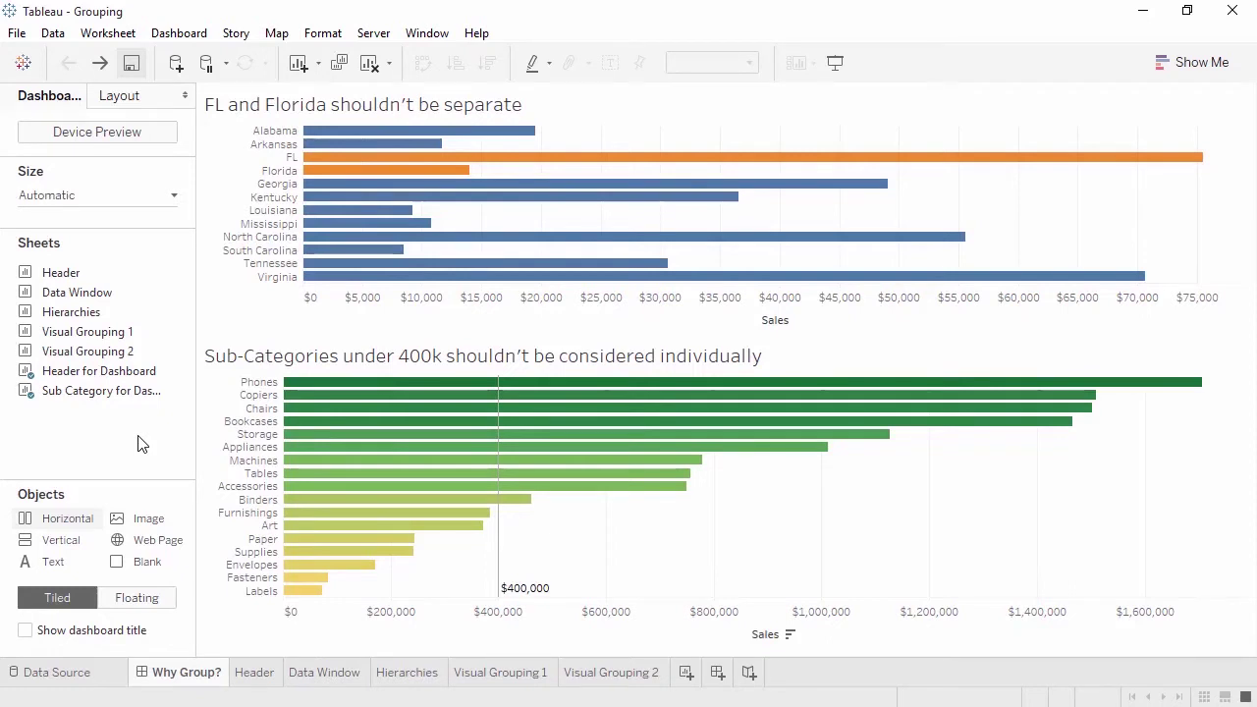
# - On the Header sheet of the Grouping workbook, group the FL and Florida state headers into one member
pyautogui.click(260, 685)
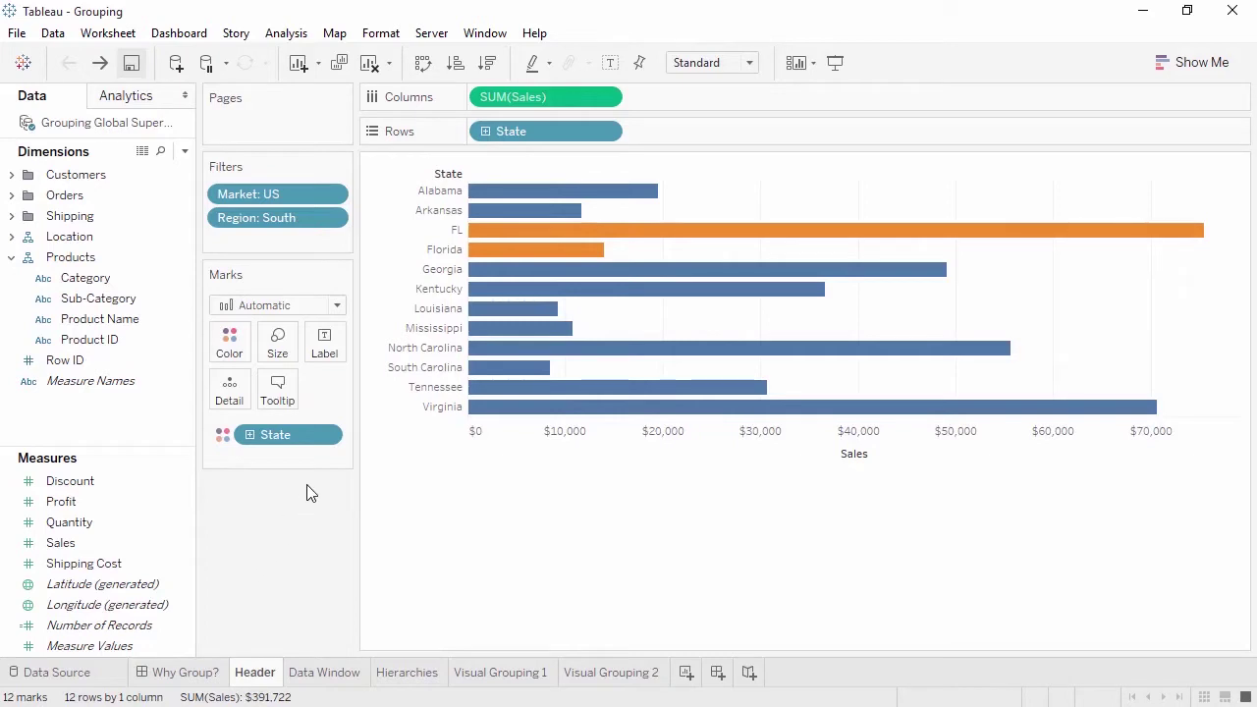
pyautogui.click(429, 235)
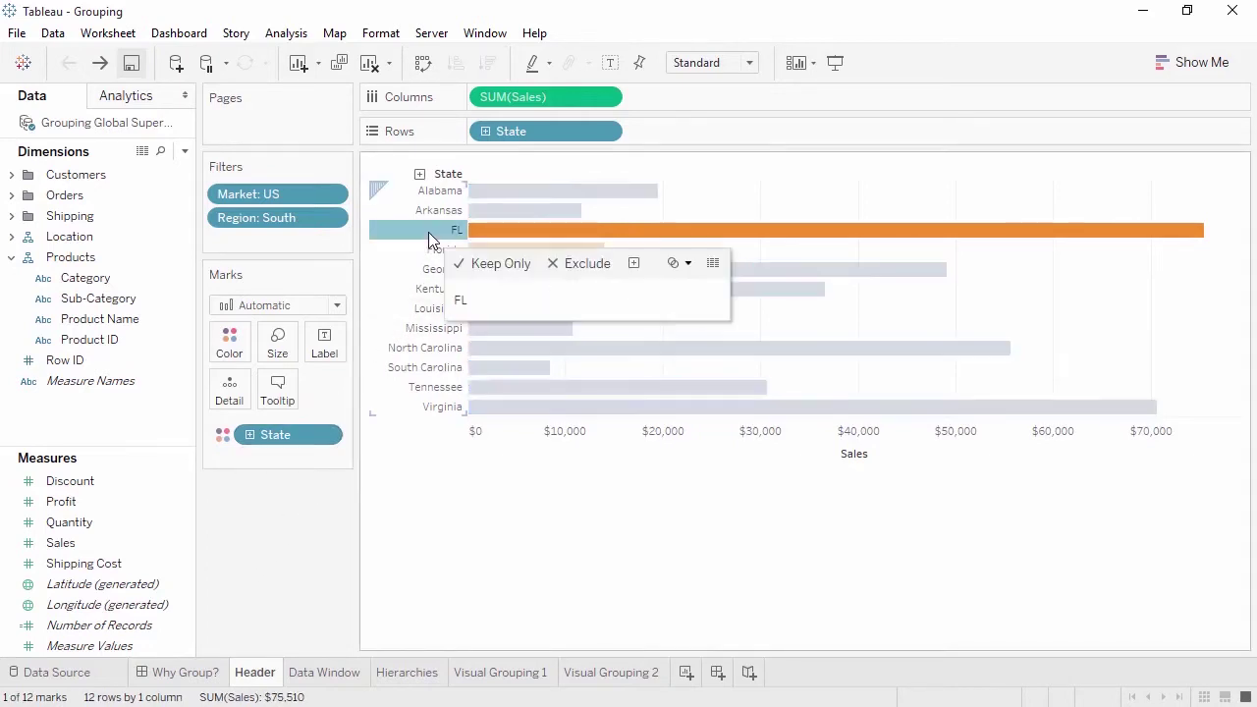
pyautogui.keyDown('ctrl'); pyautogui.click(429, 247); pyautogui.keyUp('ctrl')
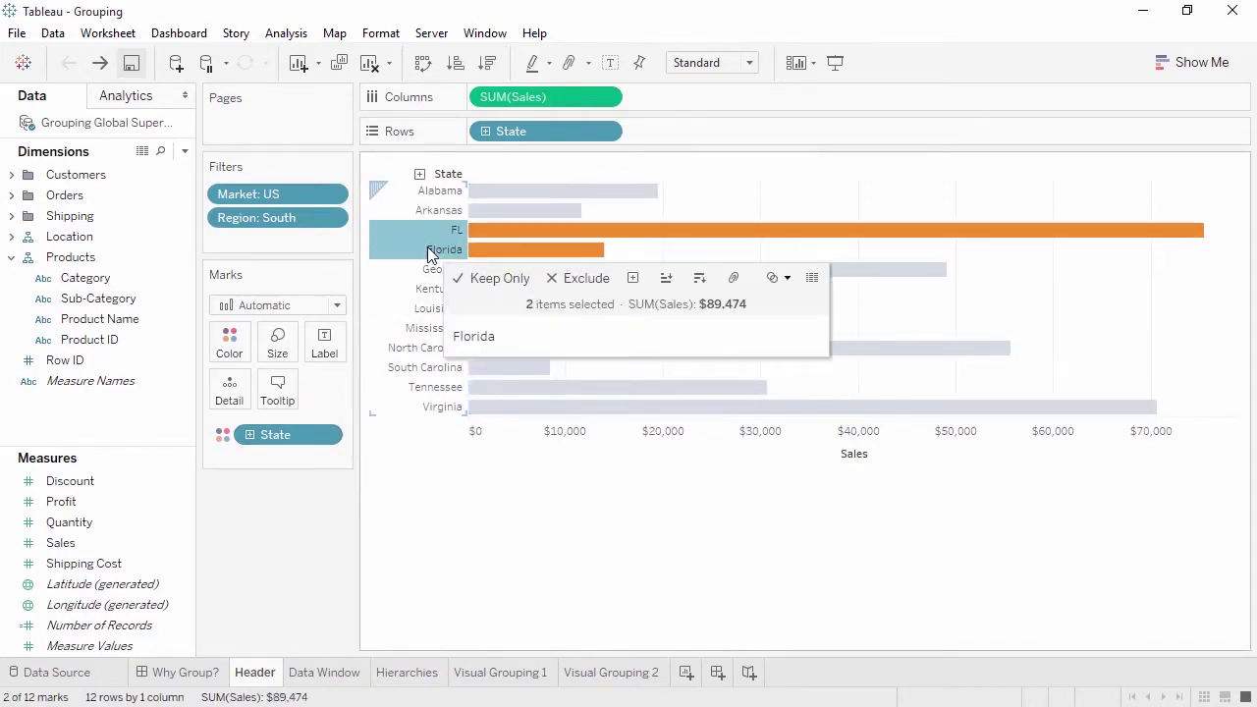
pyautogui.click(733, 280)
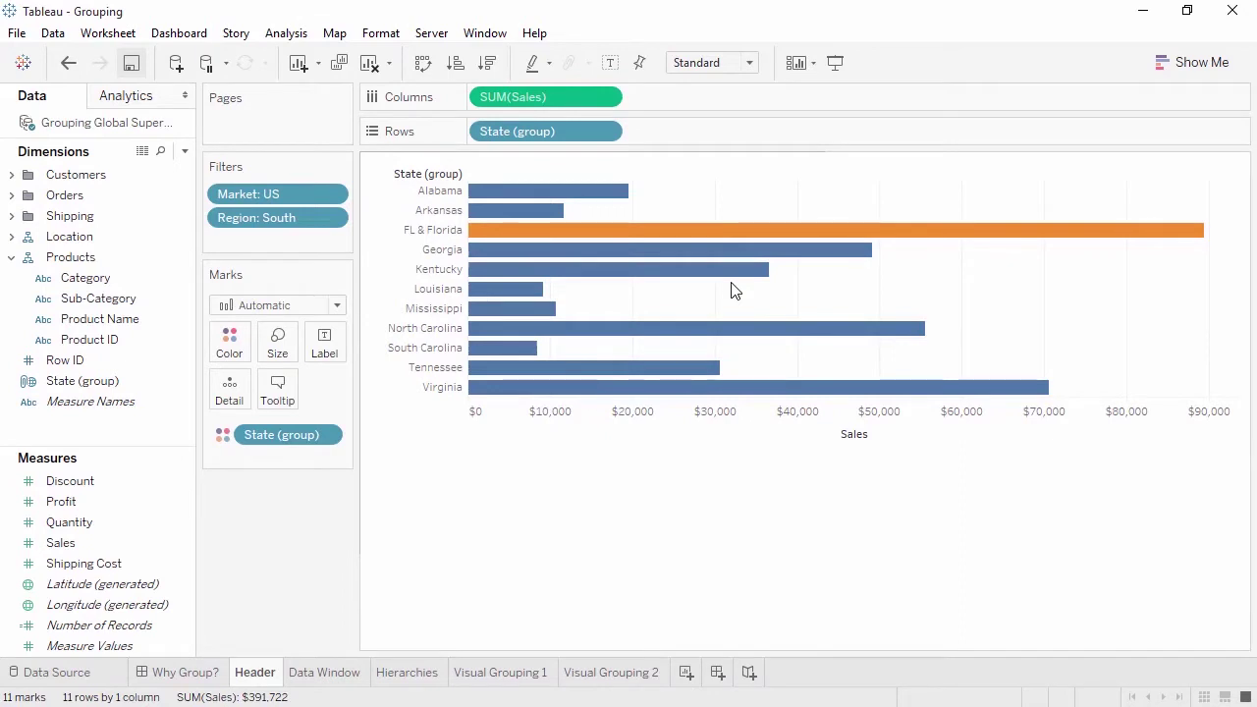
# - Change the alias of the combined FL & Florida group to Florida and clear the selection
pyautogui.click(431, 228)
pyautogui.rightClick(431, 228)
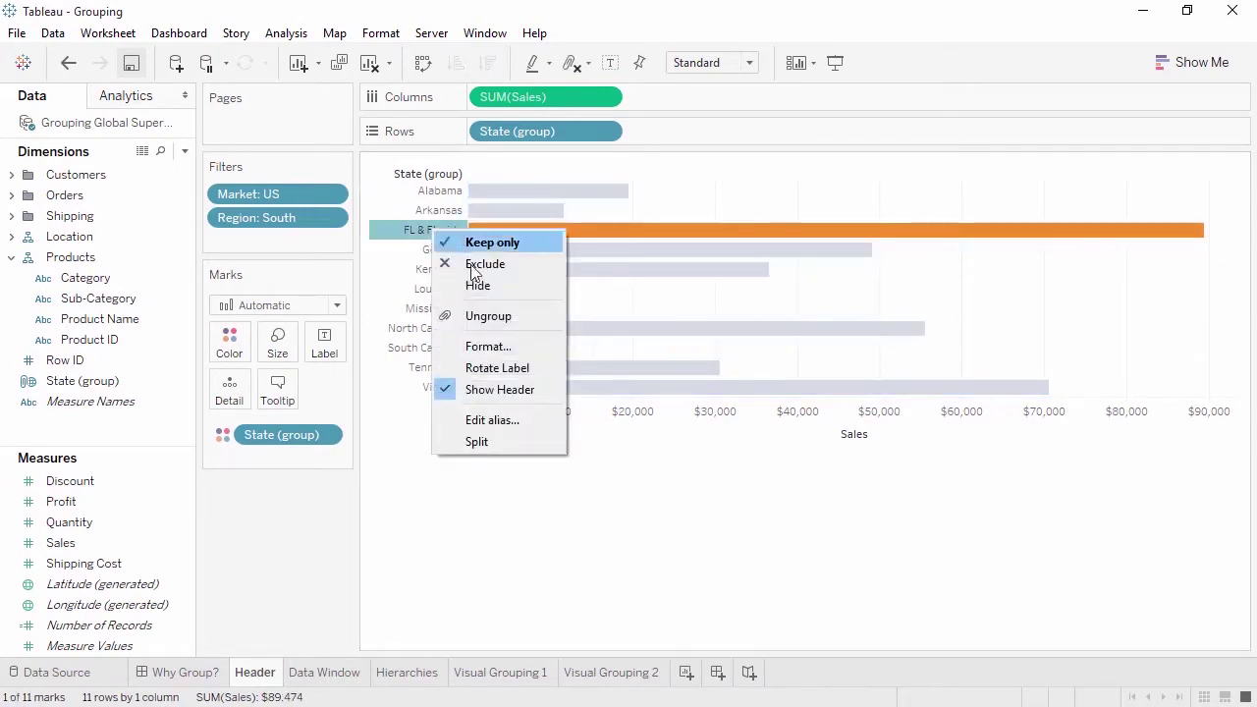
pyautogui.click(485, 421)
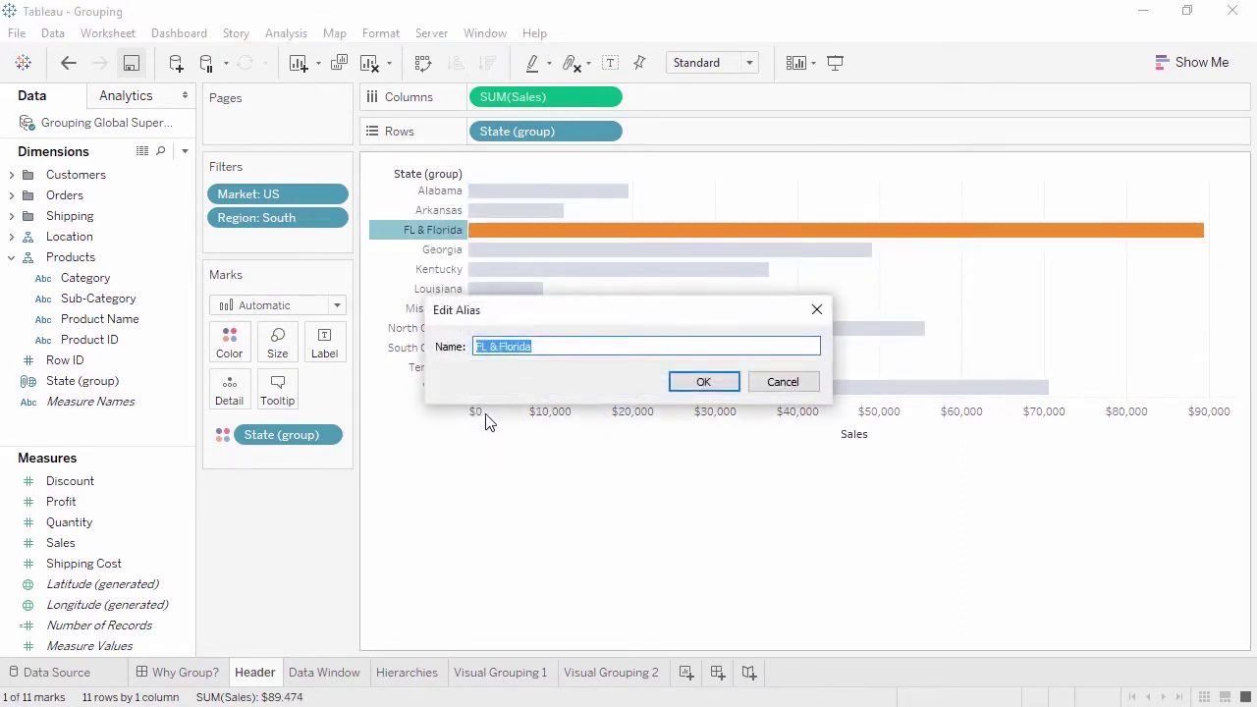
pyautogui.moveTo(502, 347); pyautogui.dragTo(458, 347)
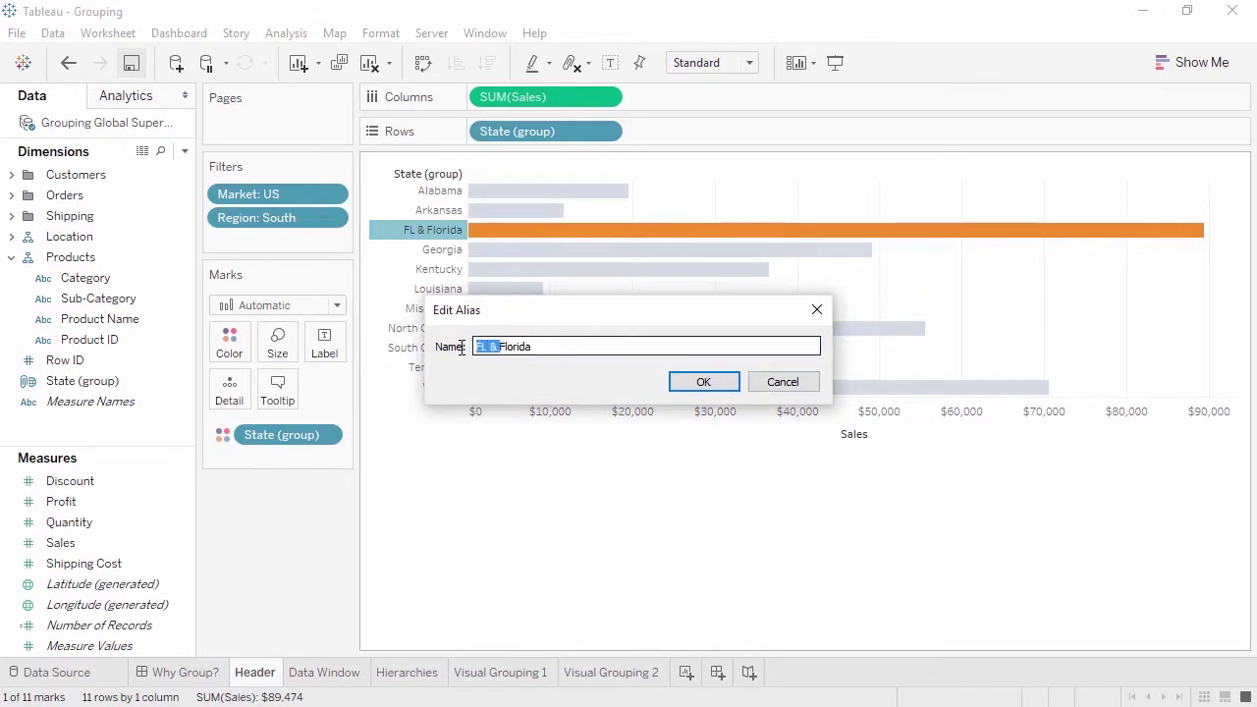
pyautogui.press('BackSpace')
pyautogui.click(703, 382)
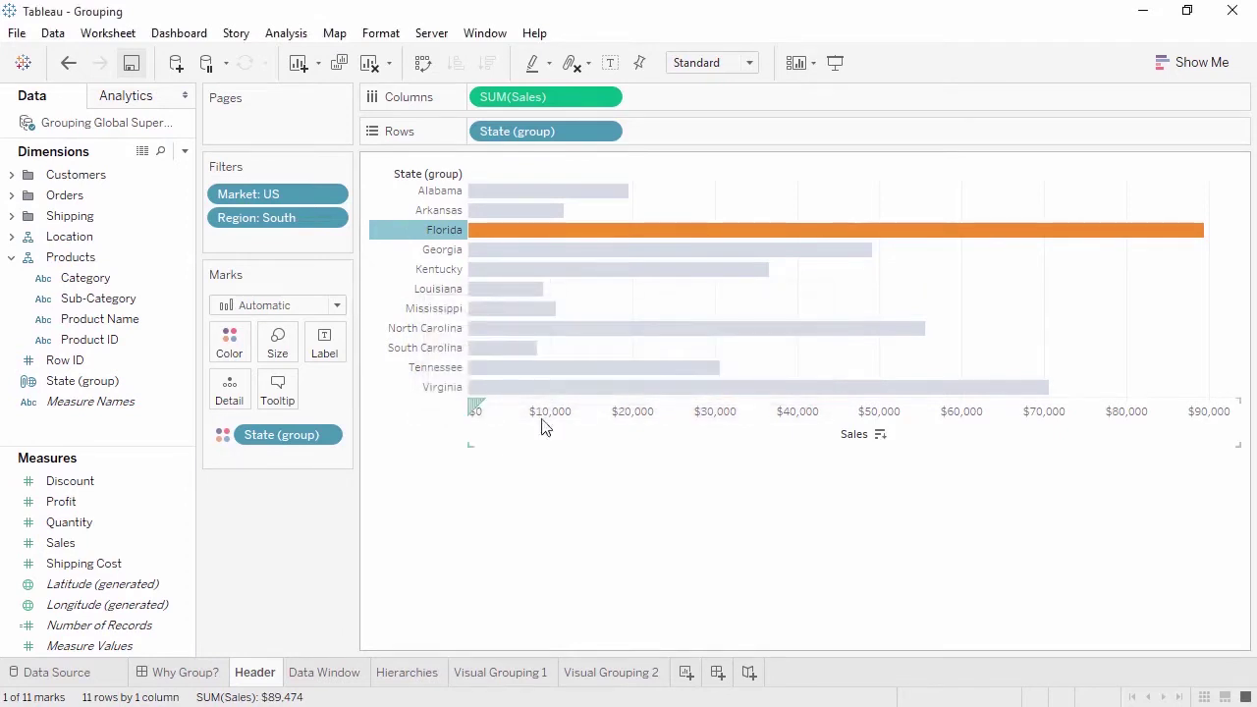
pyautogui.click(540, 491)
# - On the Data Window sheet, create a Sub-Category group combining Envelopes, Fasteners, Labels, Paper and Supplies, named Small Office Supplies
pyautogui.click(325, 672)
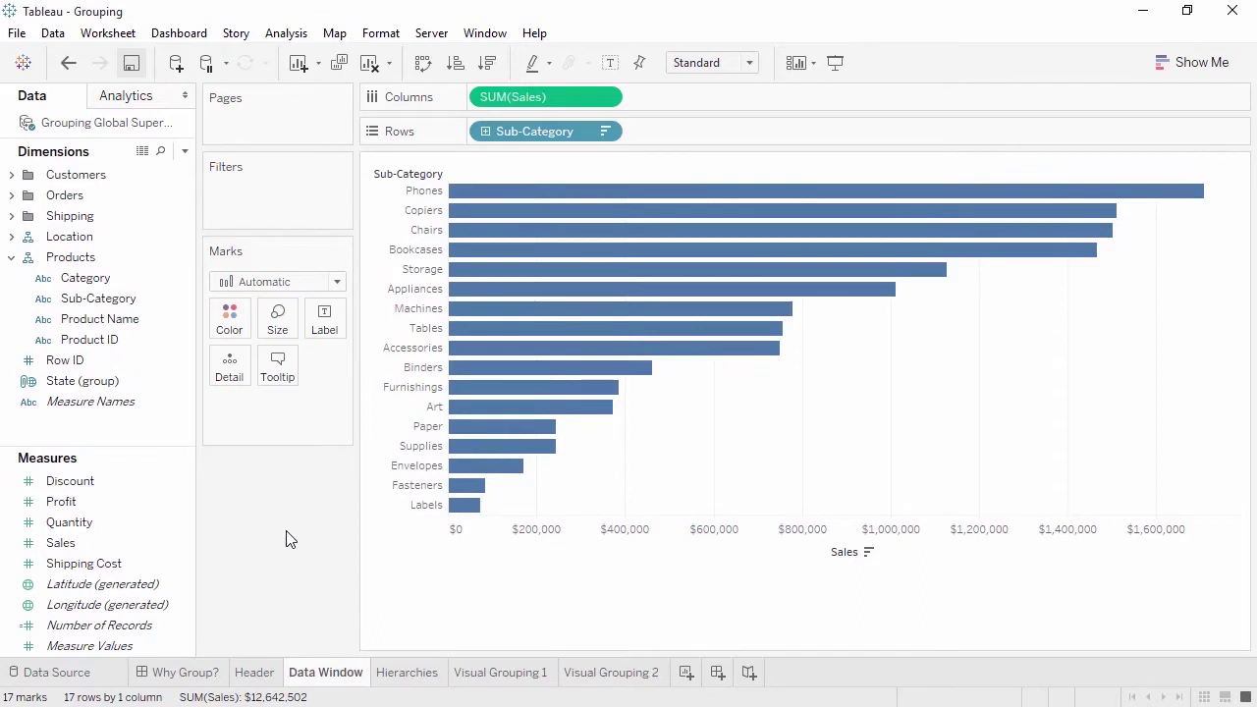
pyautogui.rightClick(114, 303)
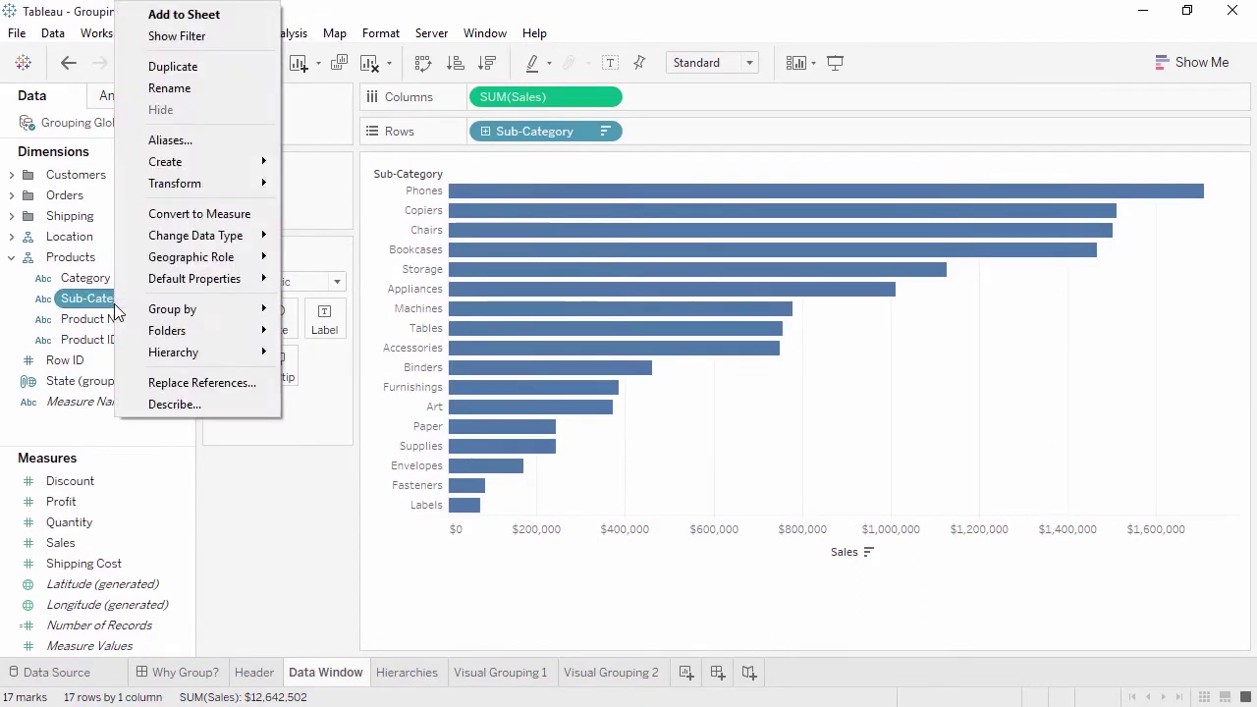
pyautogui.moveTo(185, 160)
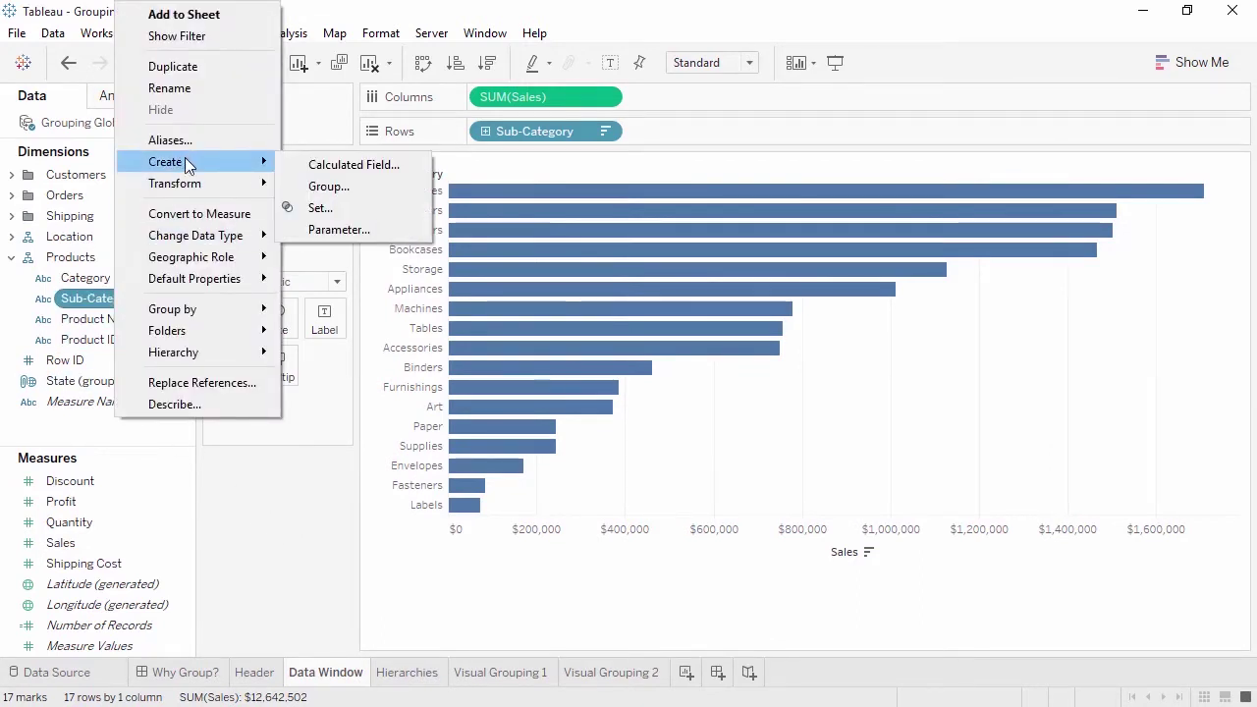
pyautogui.click(357, 187)
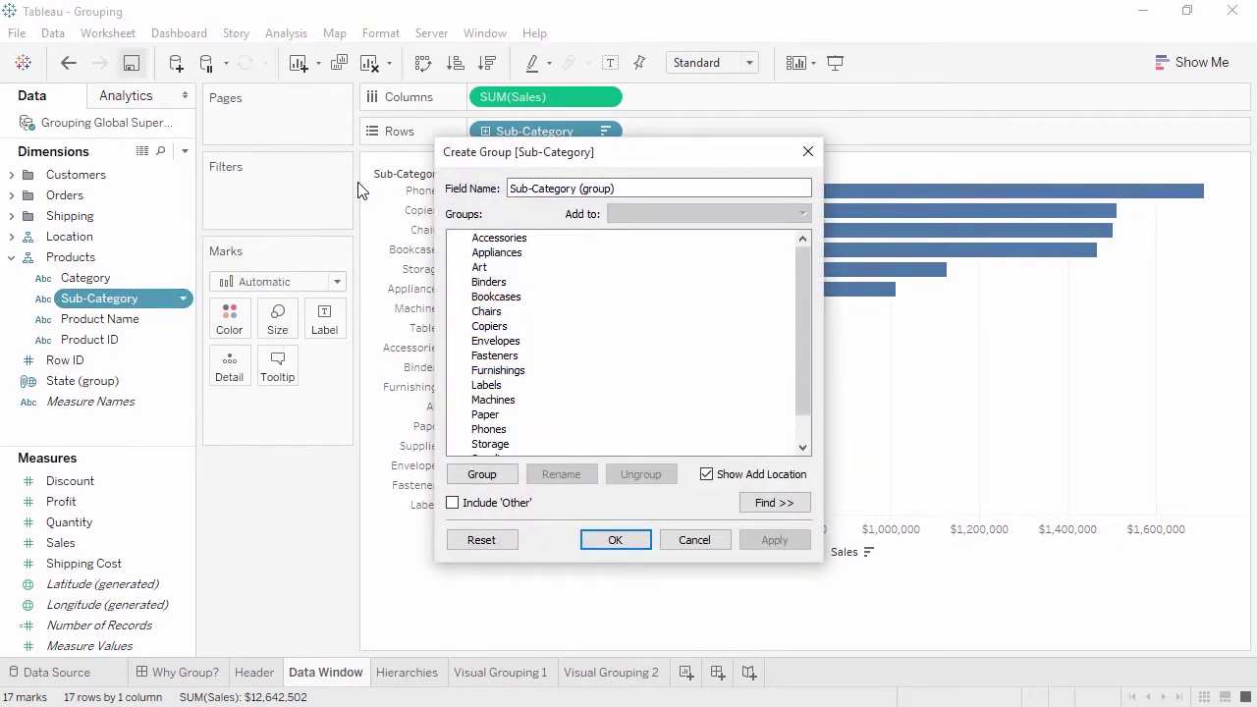
pyautogui.click(503, 342)
pyautogui.keyDown('ctrl'); pyautogui.click(506, 358); pyautogui.keyUp('ctrl')
pyautogui.keyDown('ctrl'); pyautogui.click(506, 386); pyautogui.keyUp('ctrl')
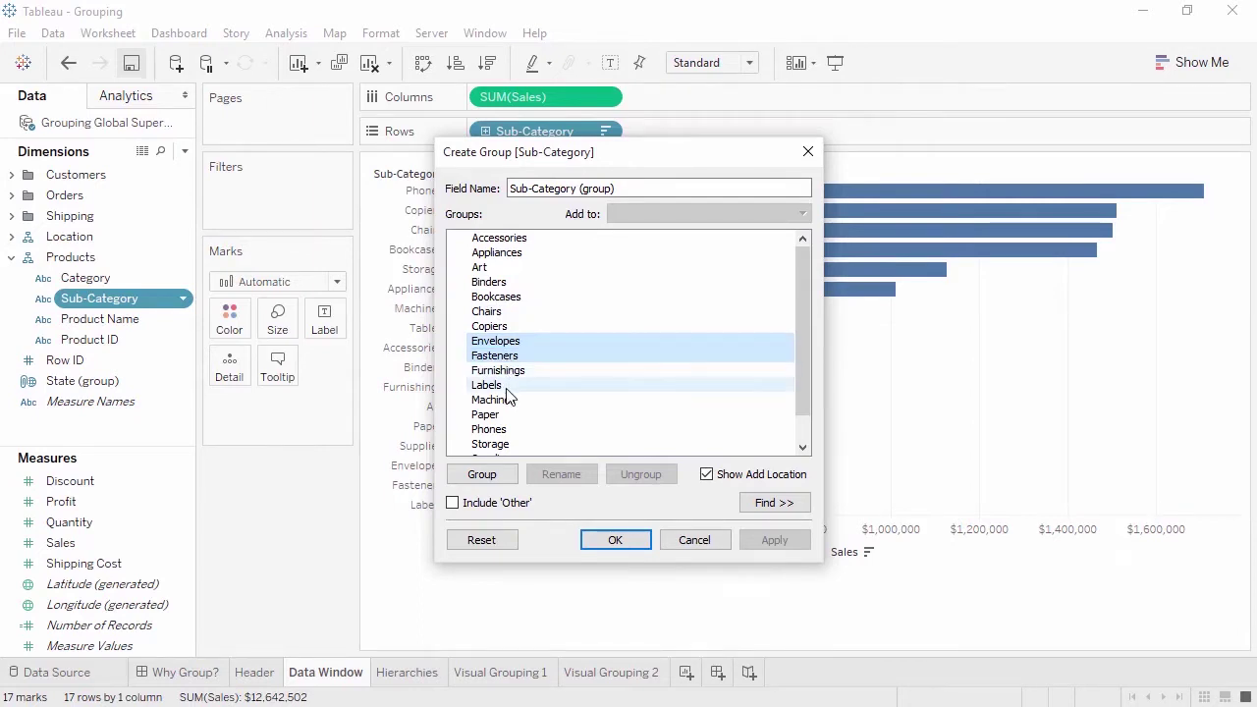
pyautogui.keyDown('ctrl'); pyautogui.click(506, 415); pyautogui.keyUp('ctrl')
pyautogui.scroll(-1, 504, 424)
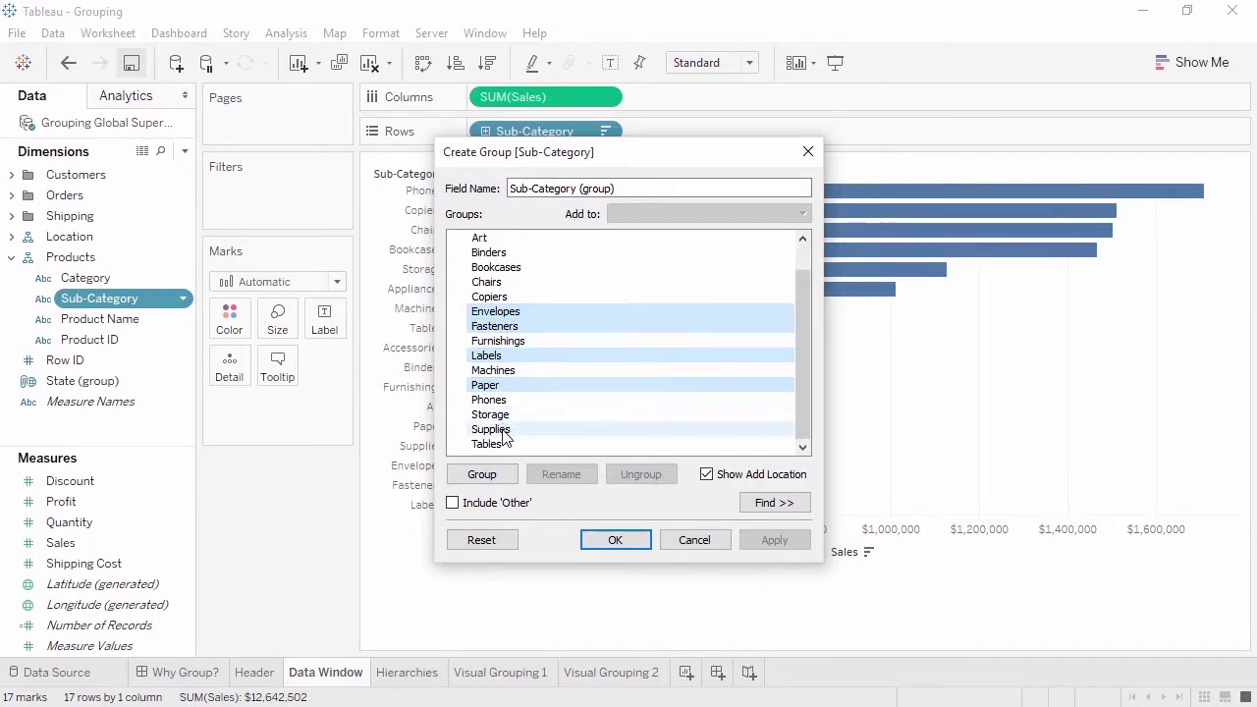
pyautogui.keyDown('ctrl'); pyautogui.click(504, 431); pyautogui.keyUp('ctrl')
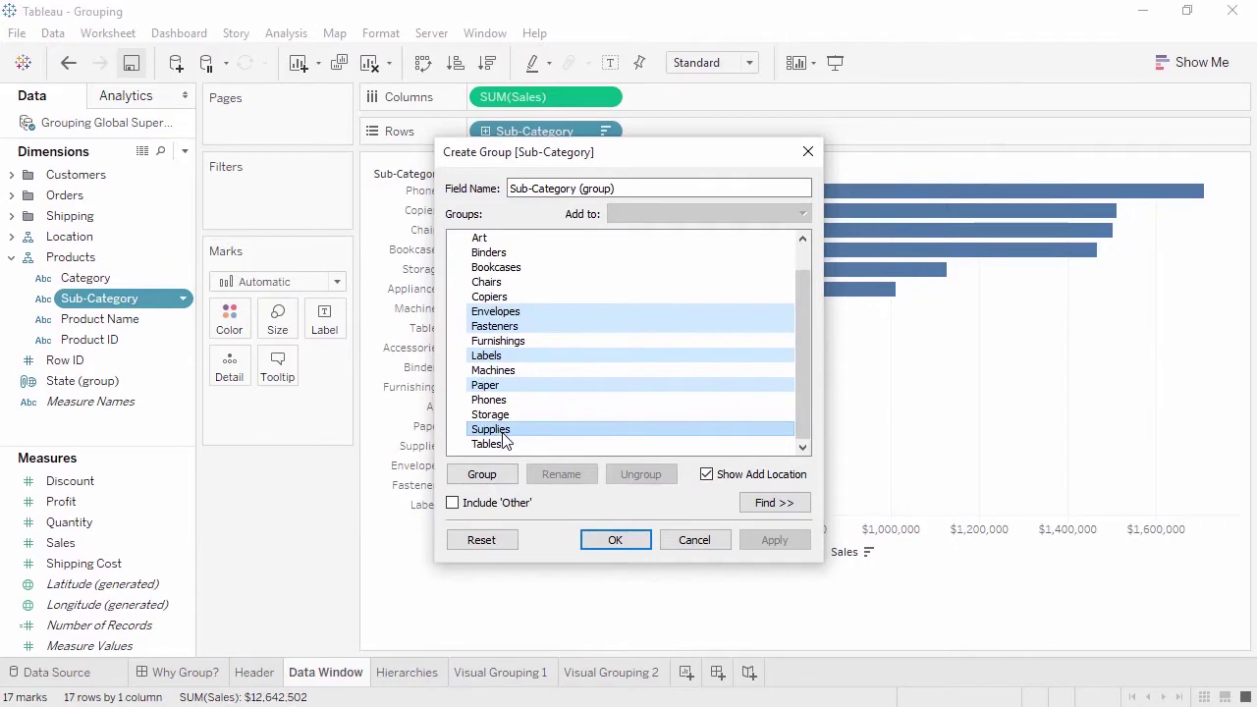
pyautogui.click(500, 477)
pyautogui.write('S')
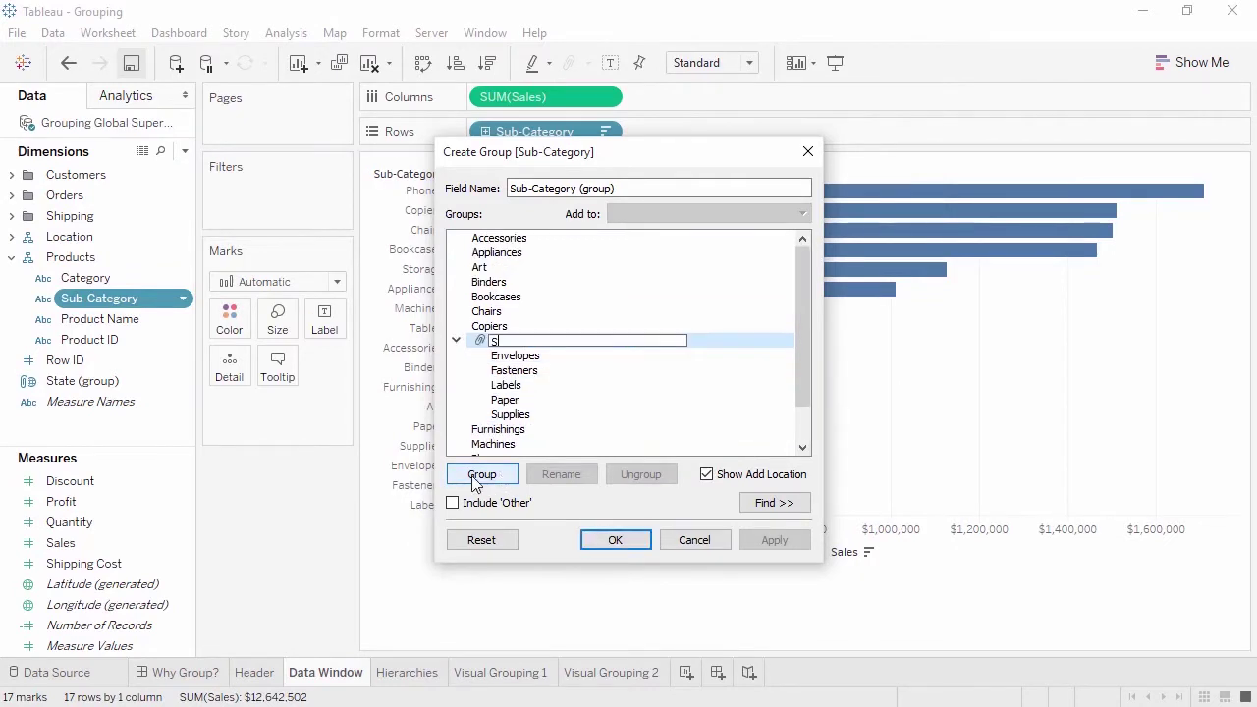
pyautogui.write('mall Office Supplies')
pyautogui.click(595, 430)
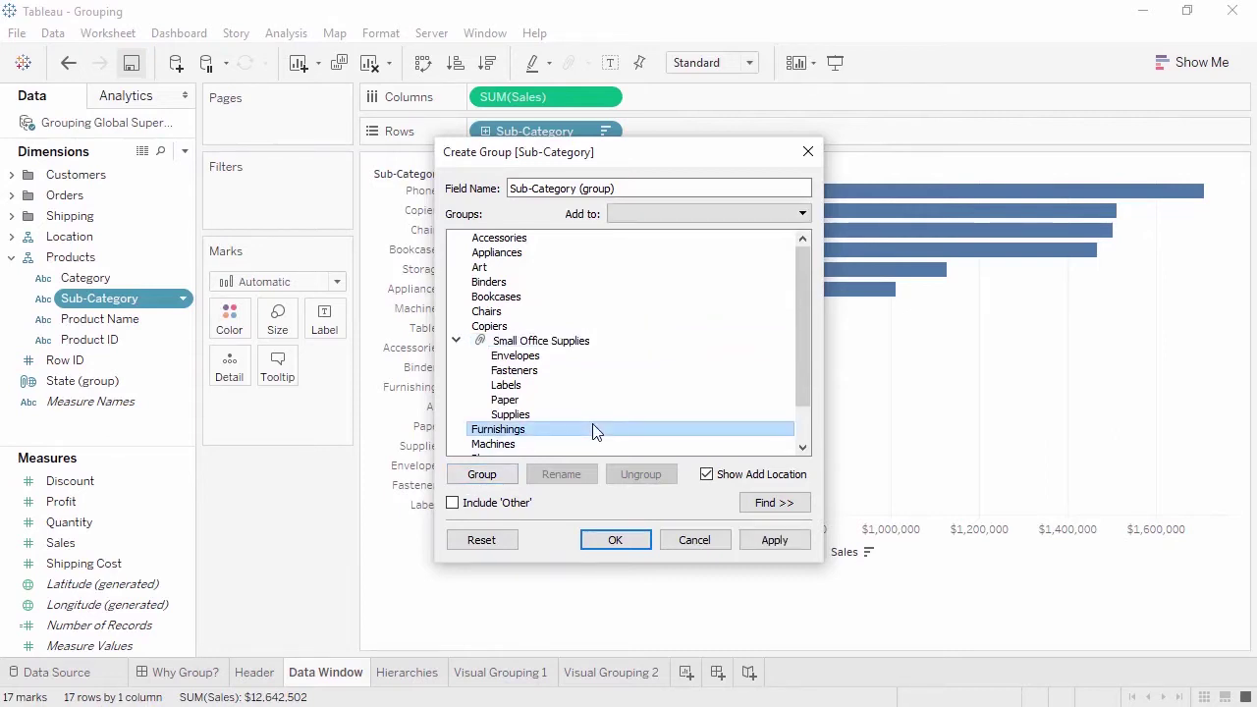
# - Add Art to the Small Office Supplies group and save the new Sub-Category (group) field
pyautogui.click(596, 274)
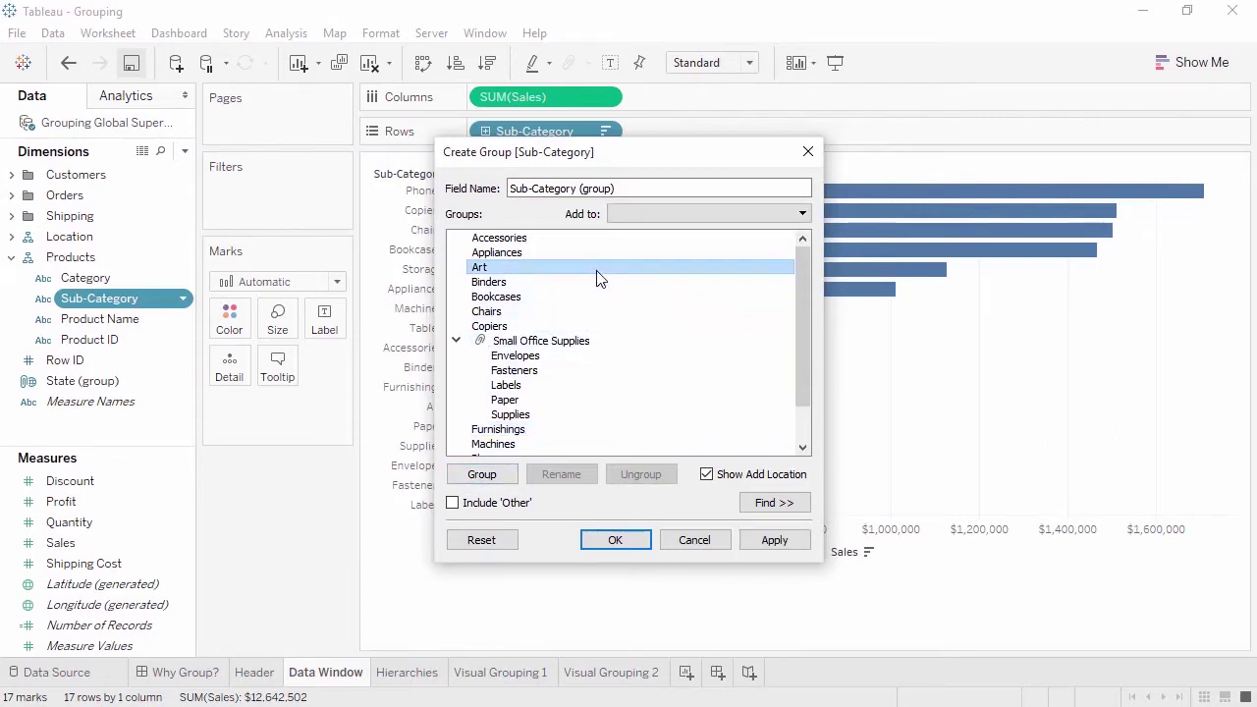
pyautogui.click(693, 217)
pyautogui.click(693, 229)
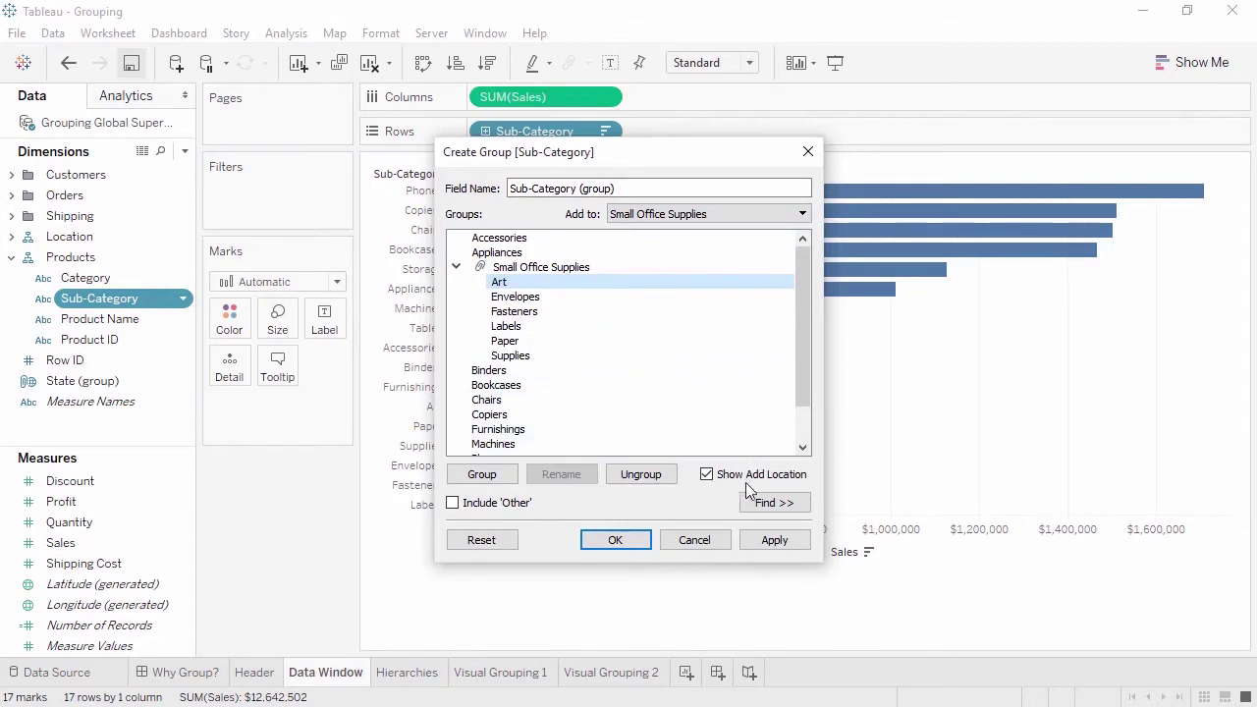
pyautogui.click(762, 507)
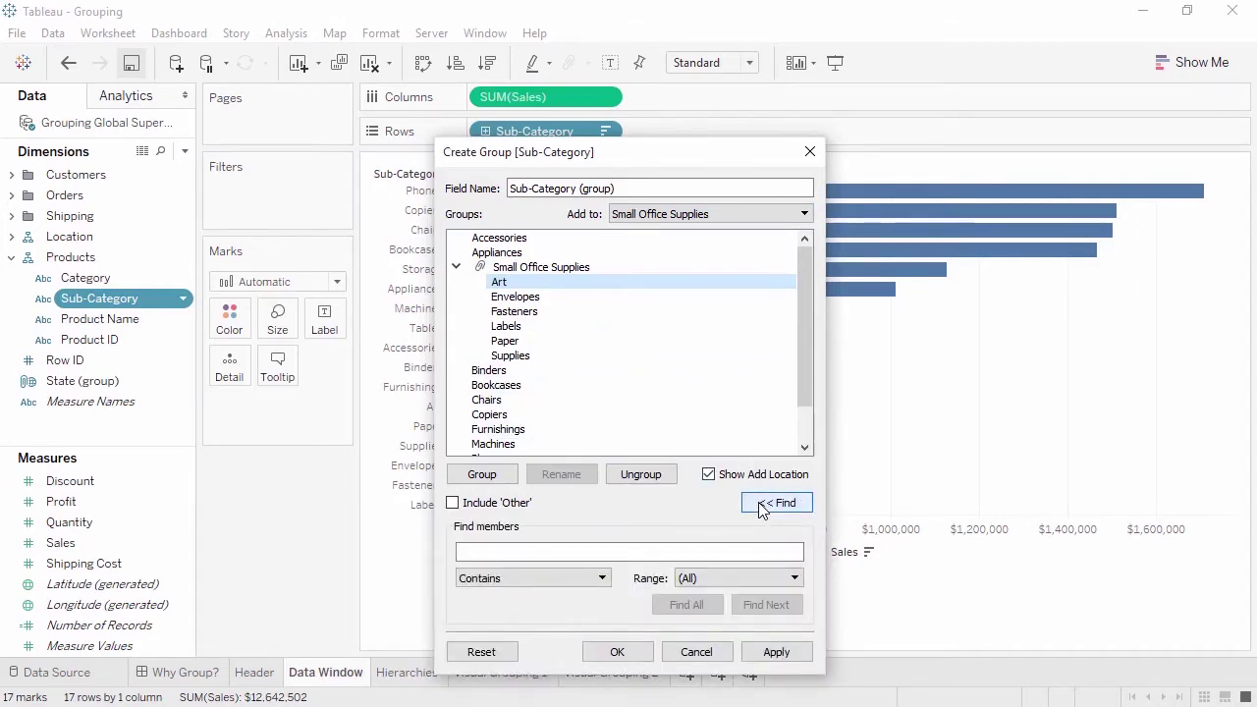
pyautogui.click(762, 507)
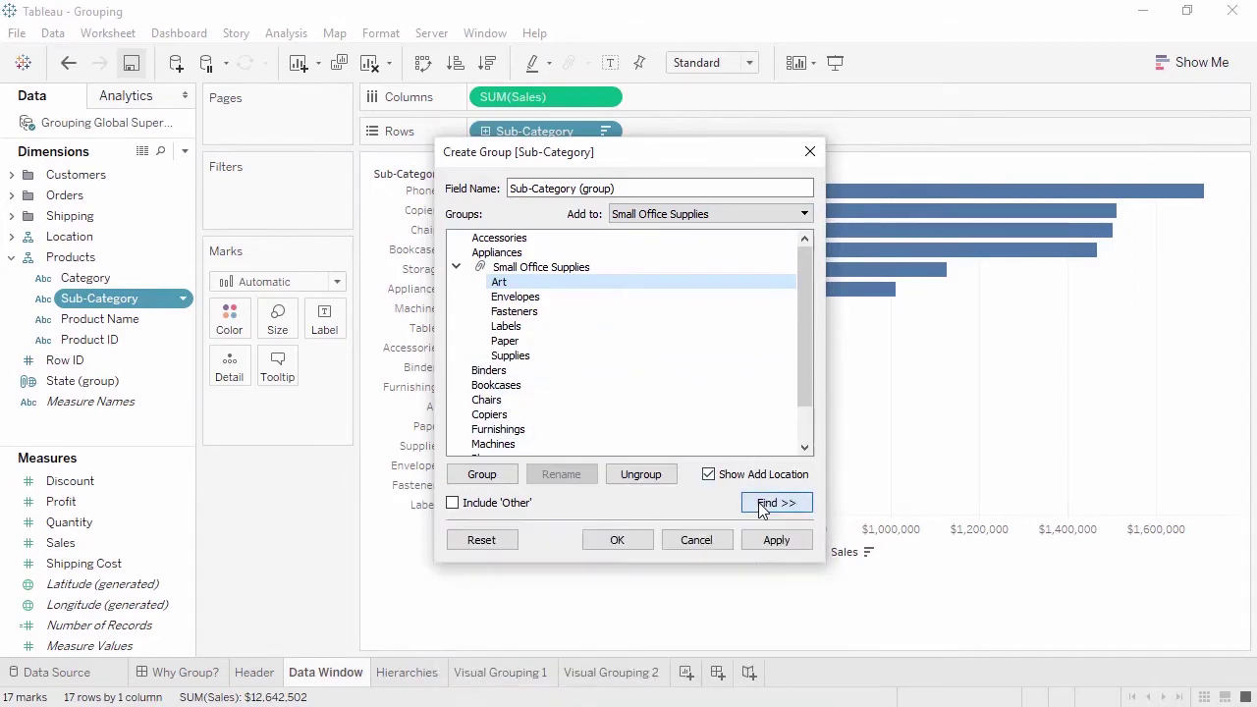
pyautogui.click(617, 540)
pyautogui.click(638, 546)
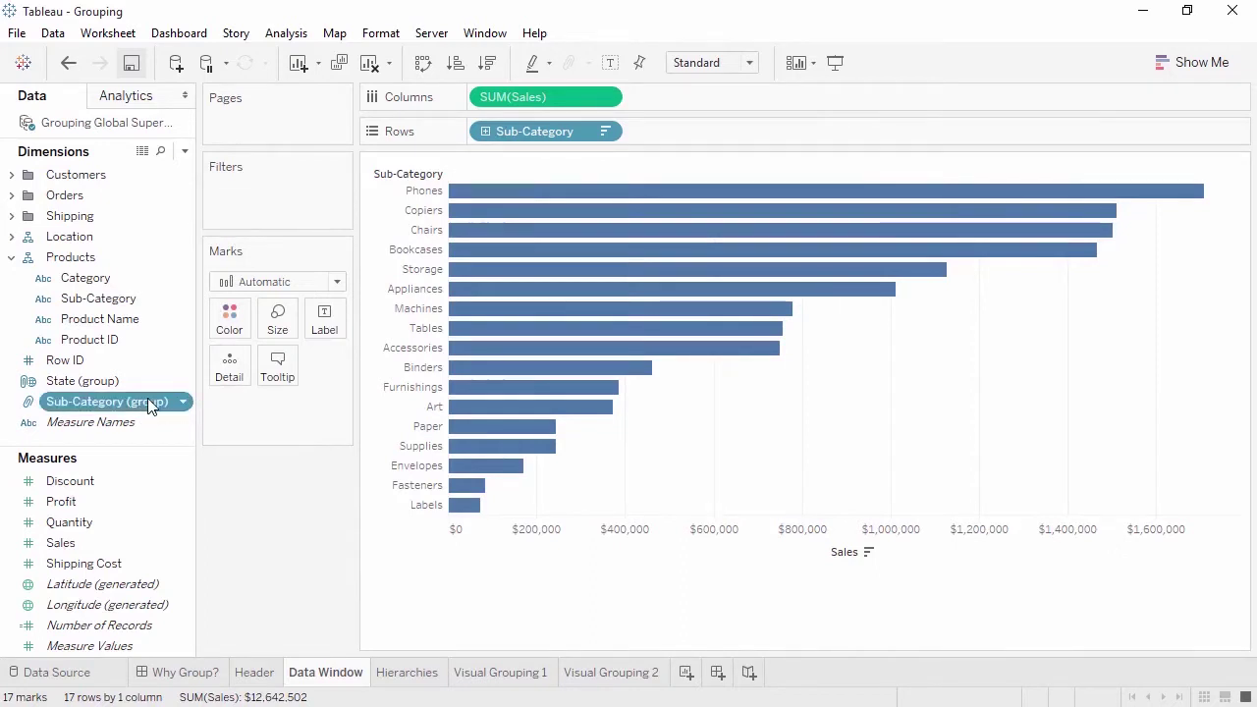
# - Replace Sub-Category on Rows with Sub-Category (group) and sort the members by Sales in descending order
pyautogui.moveTo(147, 398); pyautogui.dragTo(559, 131)
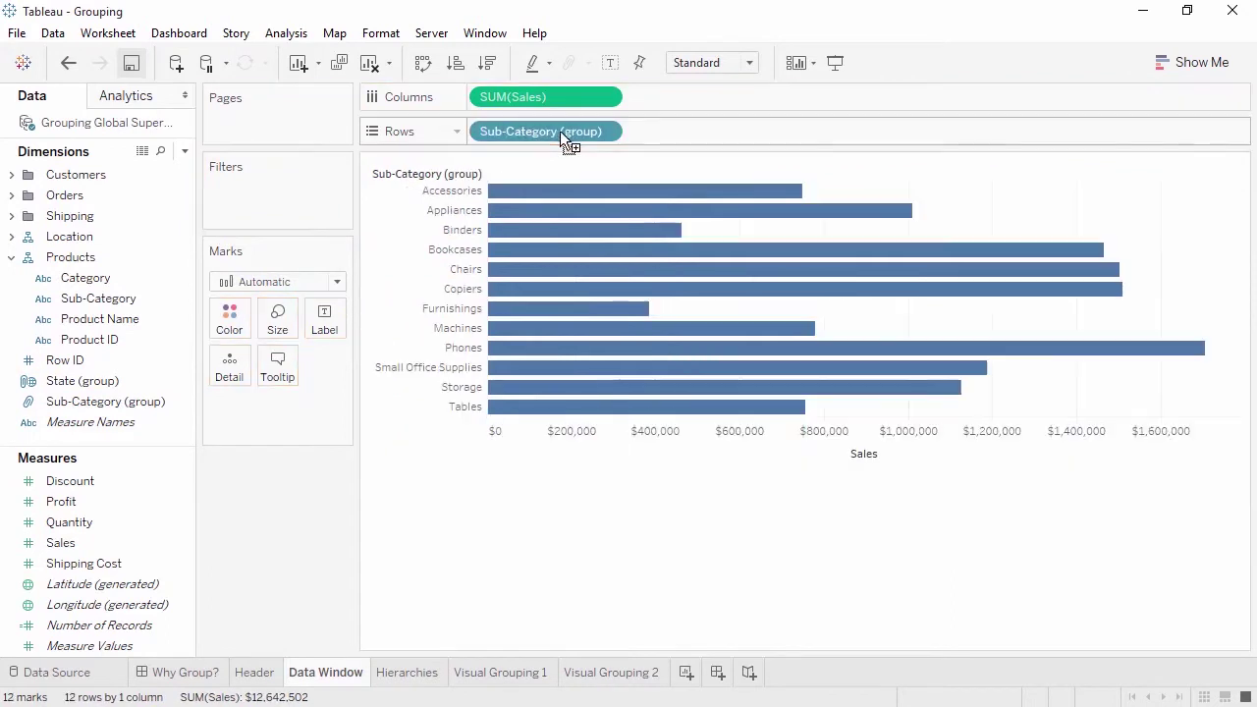
pyautogui.click(488, 63)
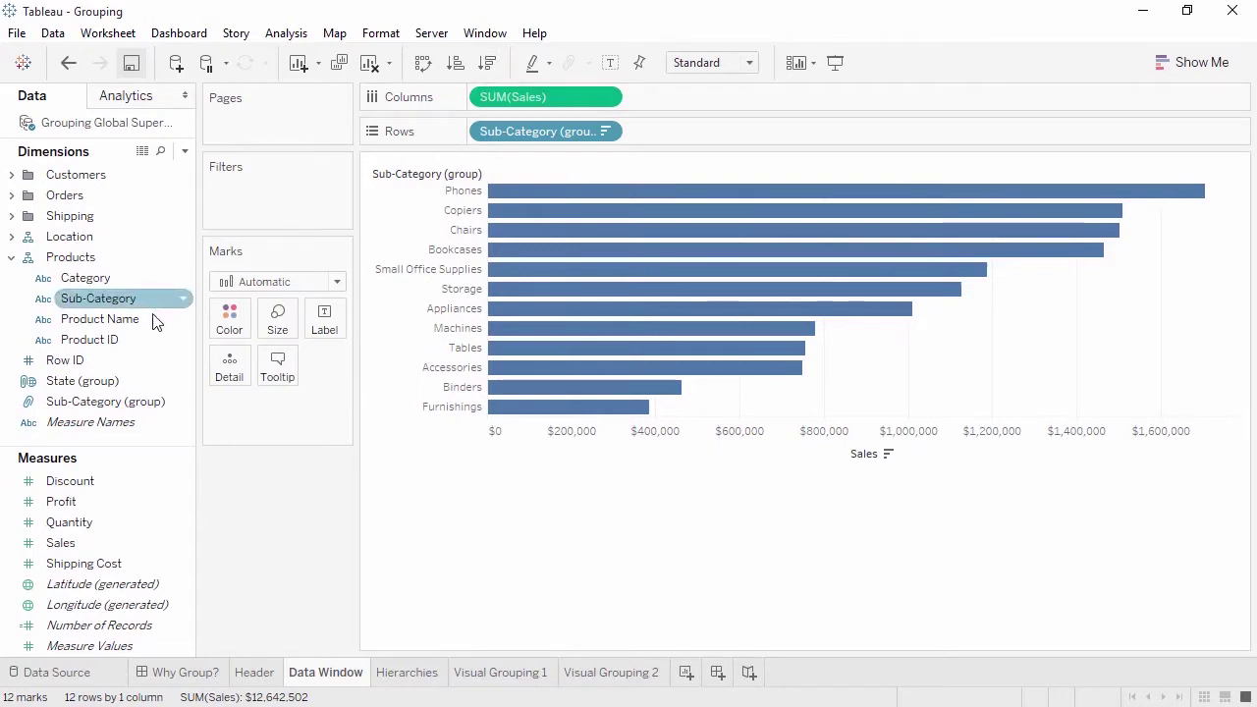
# - View the Sub-Category (group) field's group definition and close it without making changes
pyautogui.click(143, 406)
pyautogui.rightClick(142, 404)
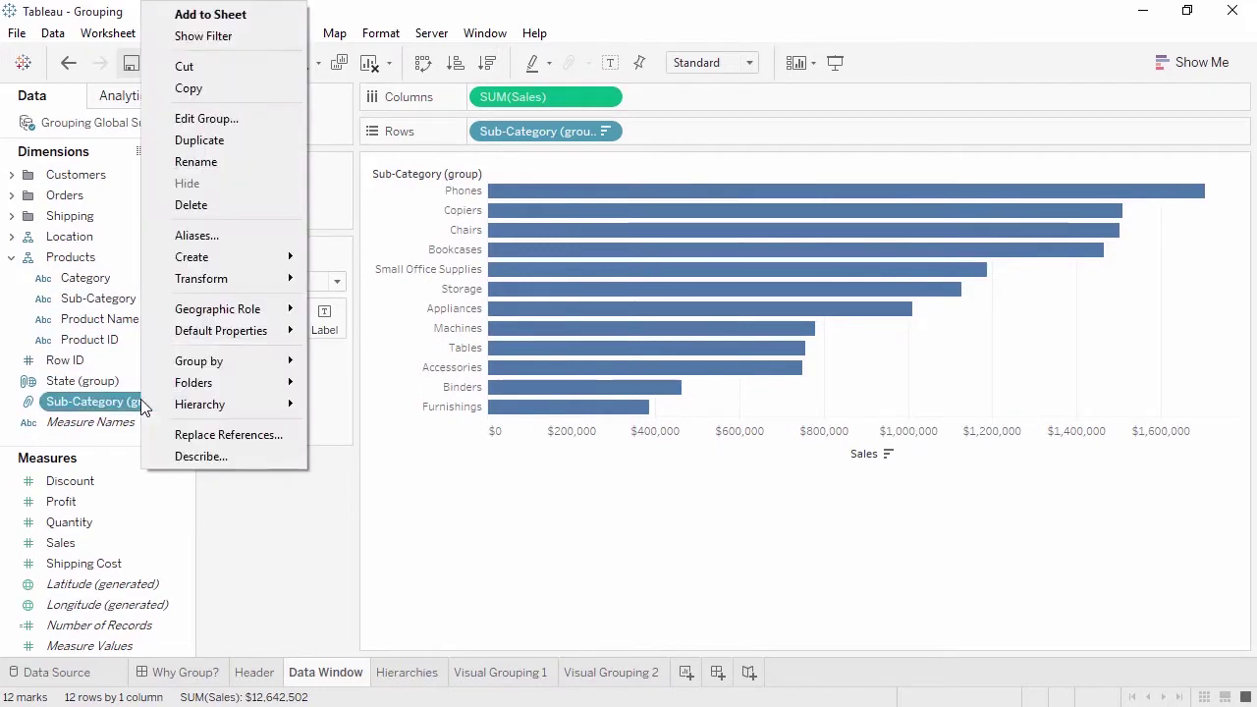
pyautogui.click(225, 119)
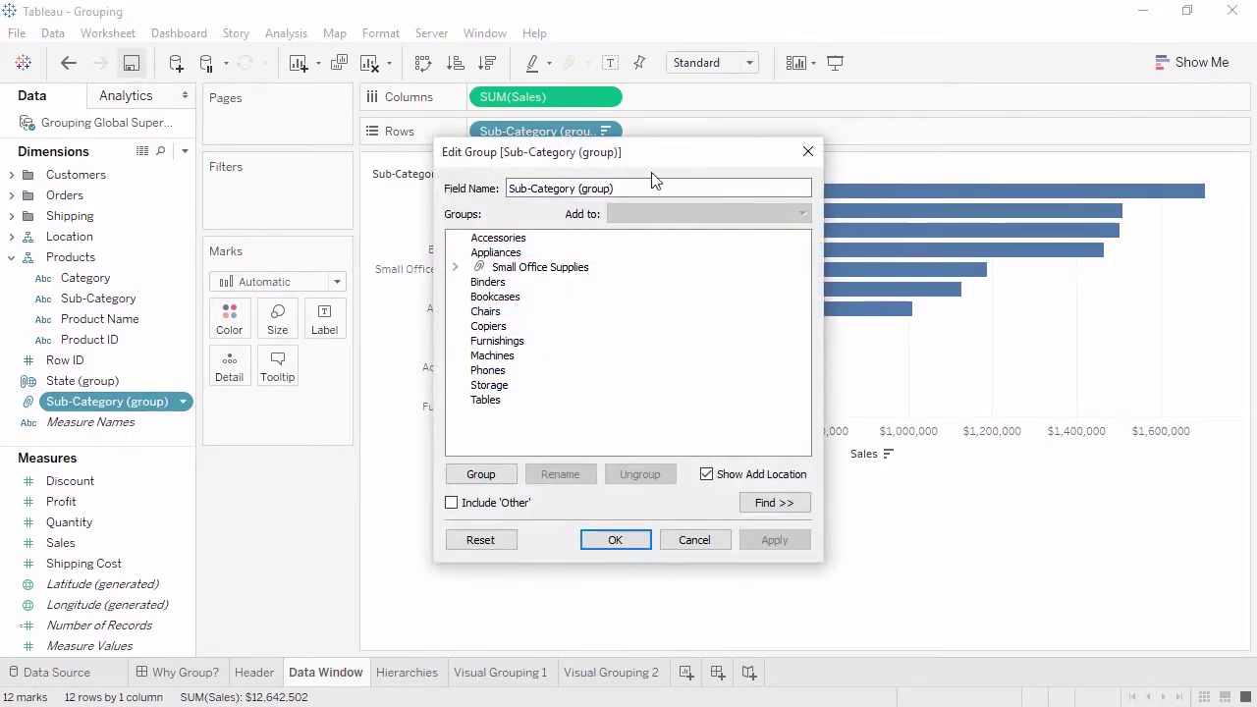
pyautogui.click(807, 152)
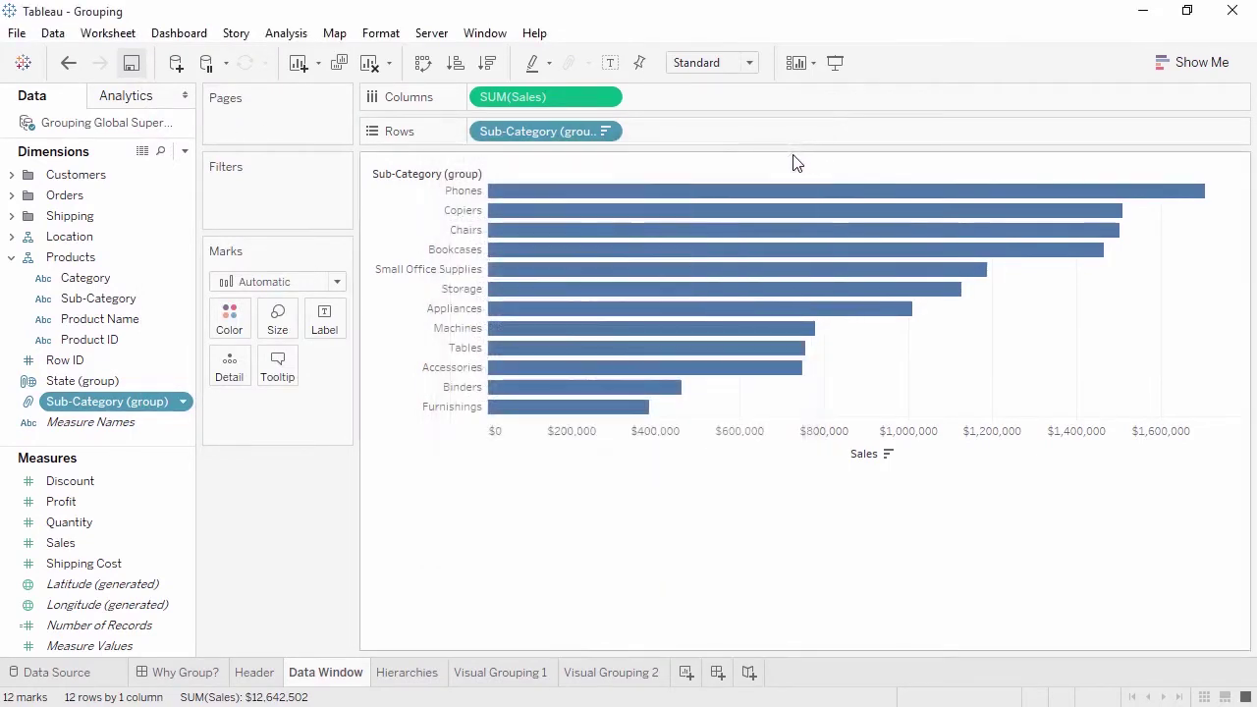
# - Try combining all ungrouped sub-categories in the view into an Other member, and undo the change
pyautogui.rightClick(565, 136)
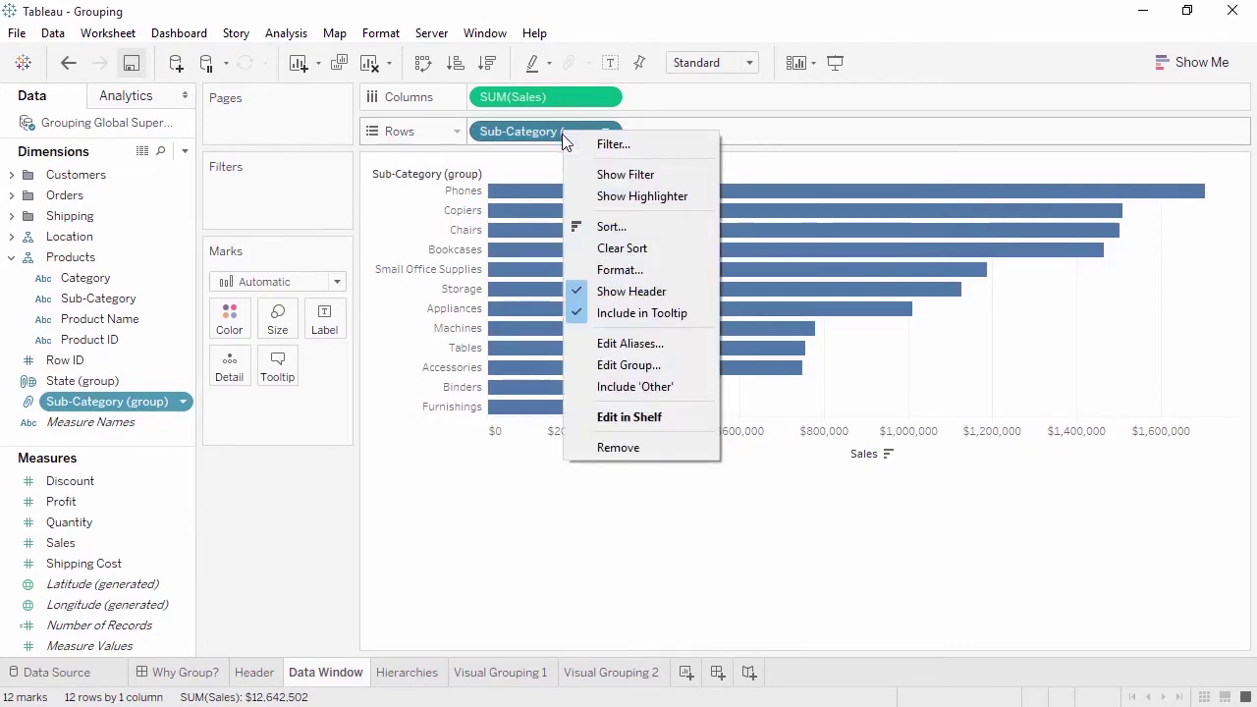
pyautogui.click(619, 389)
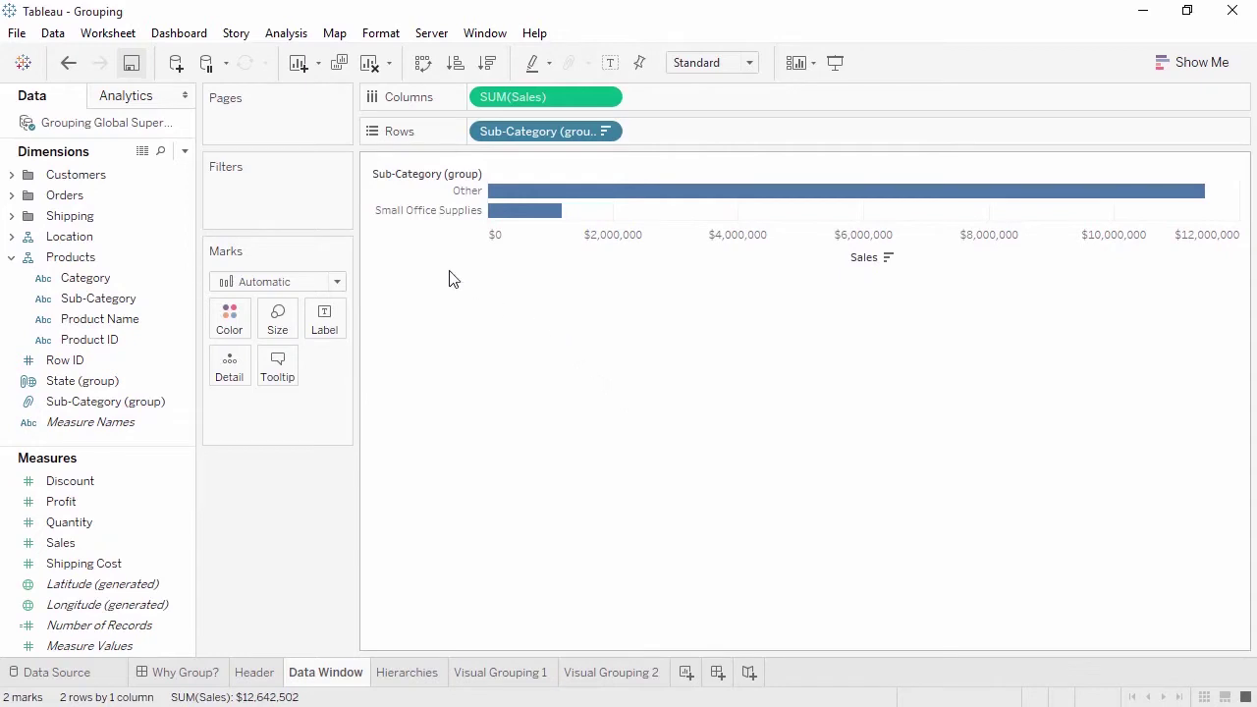
pyautogui.click(69, 63)
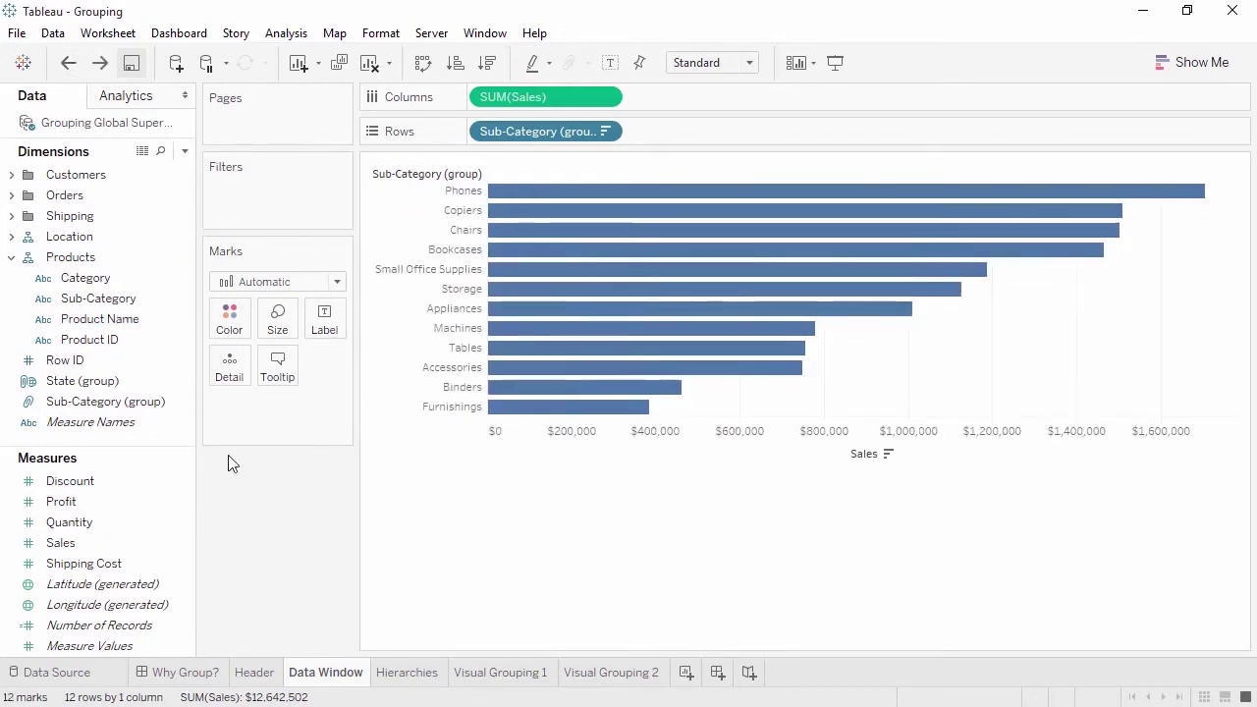
# - On the Hierarchies sheet, replace Sub-Category with Sub-Category (group) in the Products hierarchy
pyautogui.click(405, 673)
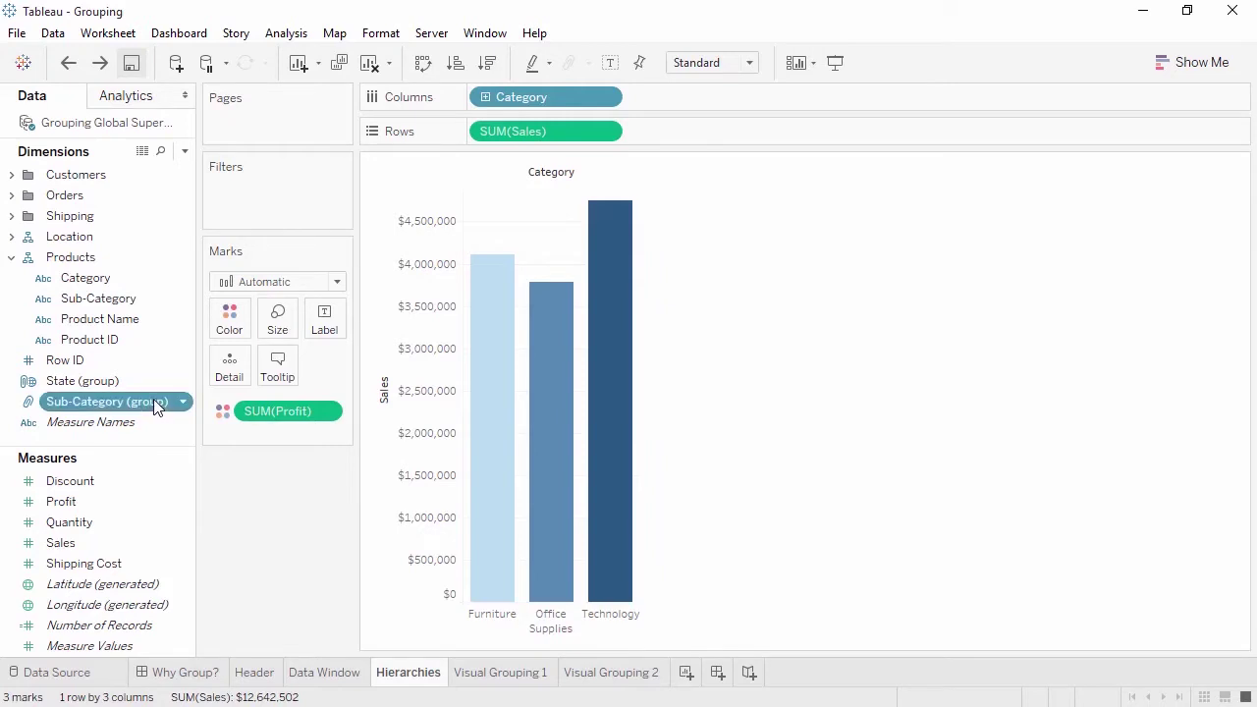
pyautogui.moveTo(156, 405); pyautogui.dragTo(486, 105)
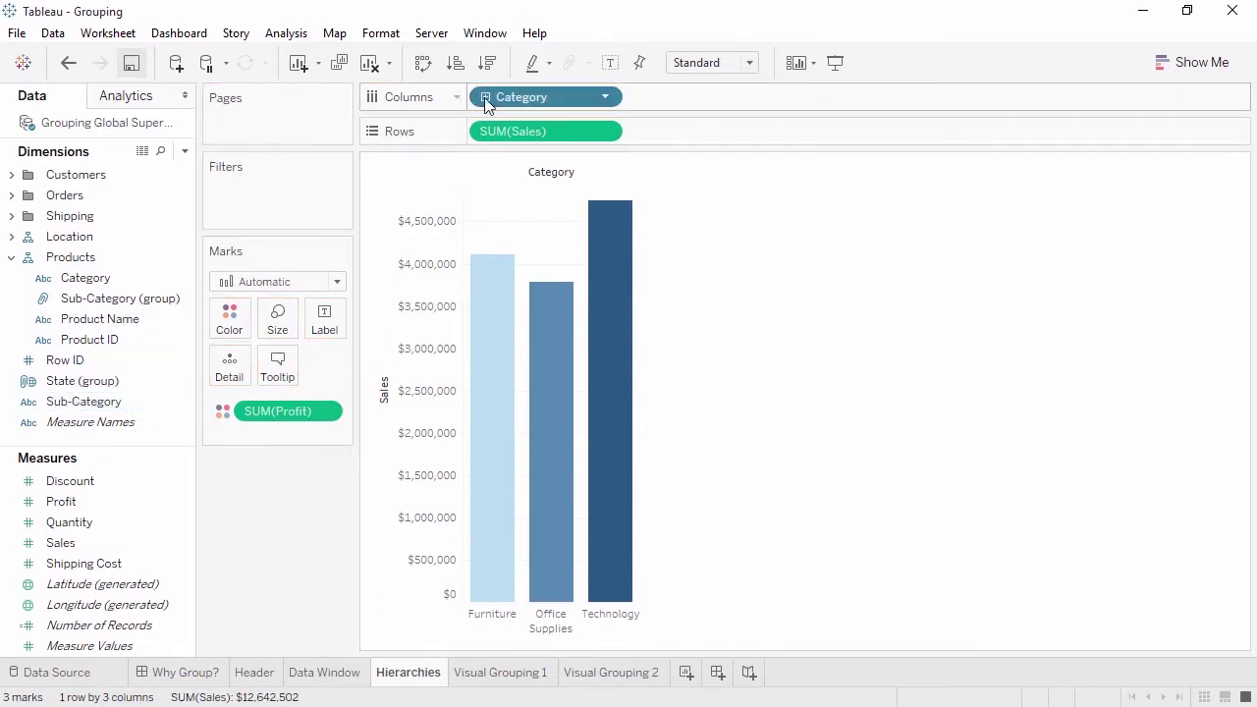
# - Drill down from Category through Sub-Category (group) to Product Name, and collapse the chart back to Category
pyautogui.click(486, 98)
pyautogui.click(640, 98)
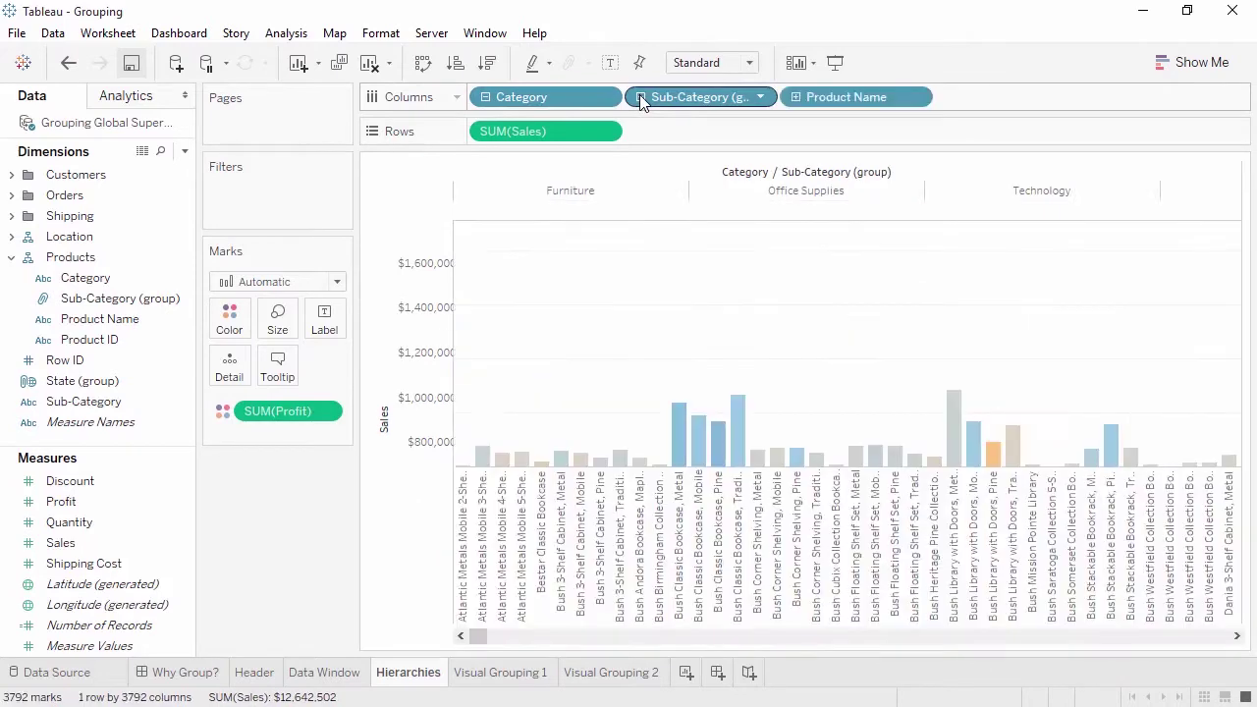
pyautogui.click(641, 98)
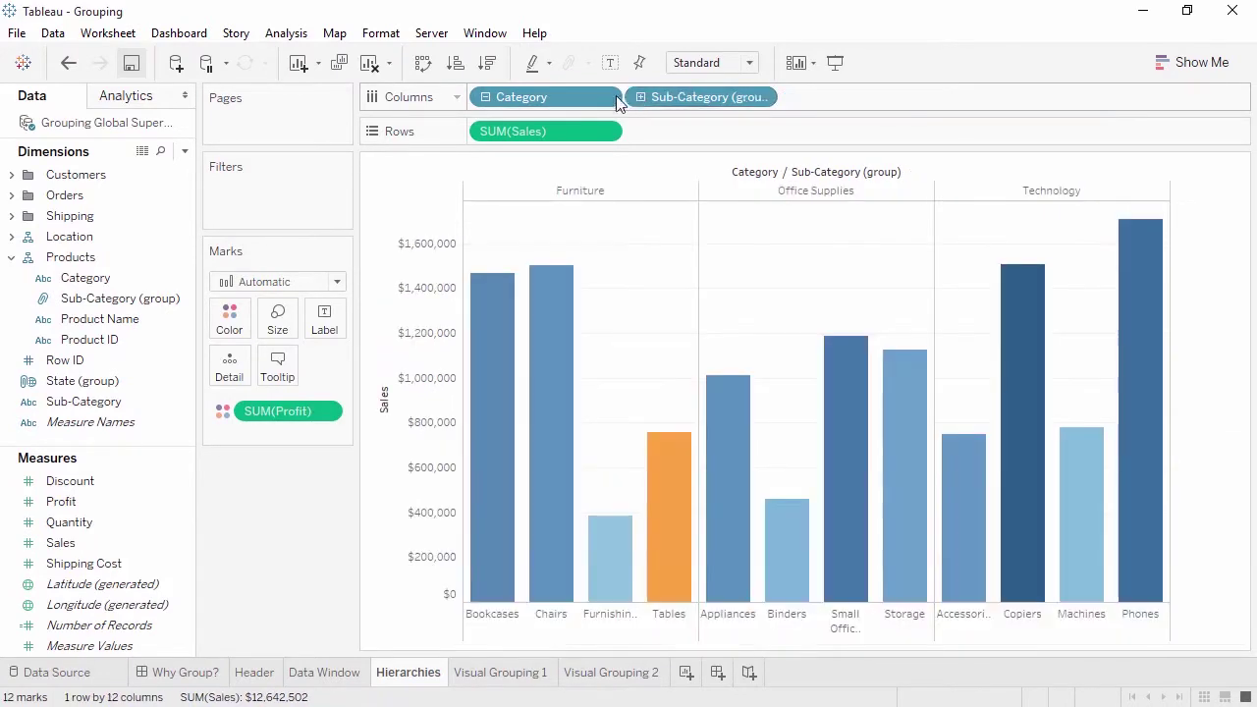
pyautogui.click(486, 98)
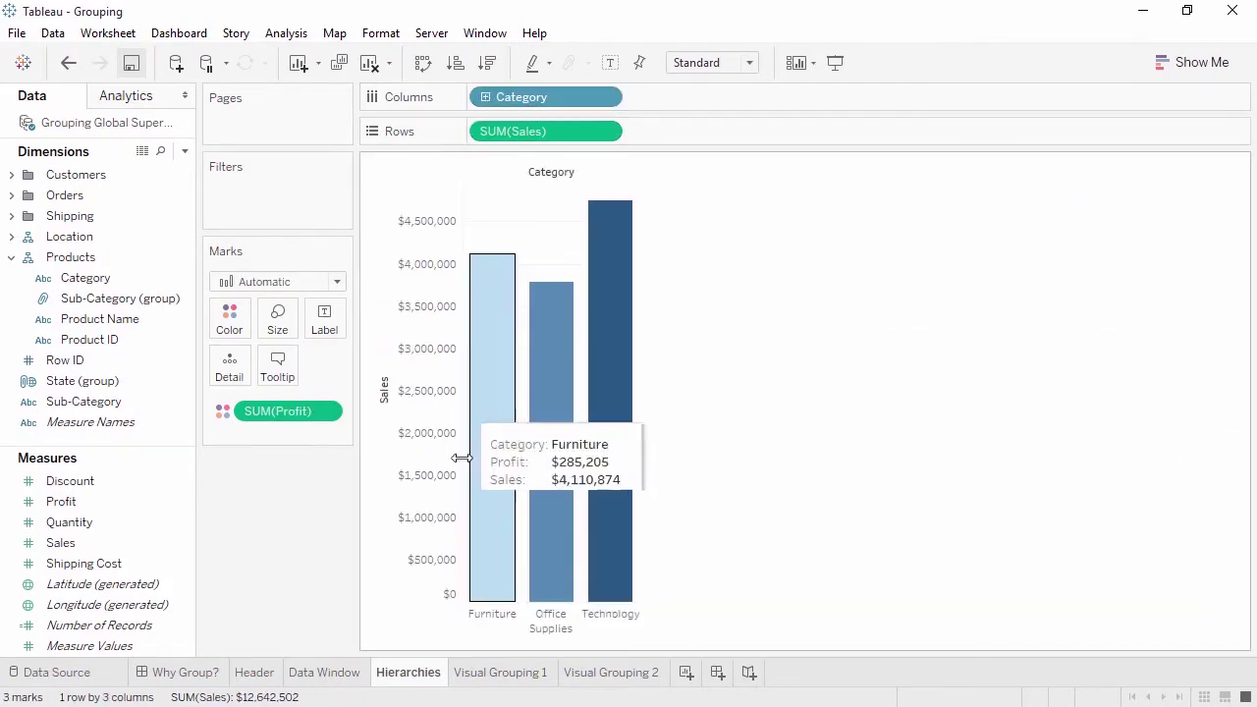
# - On the Visual Grouping 1 sheet, group the three high-shipping-cost, negative-profit outlier marks by Order ID and clear the selection
pyautogui.click(493, 673)
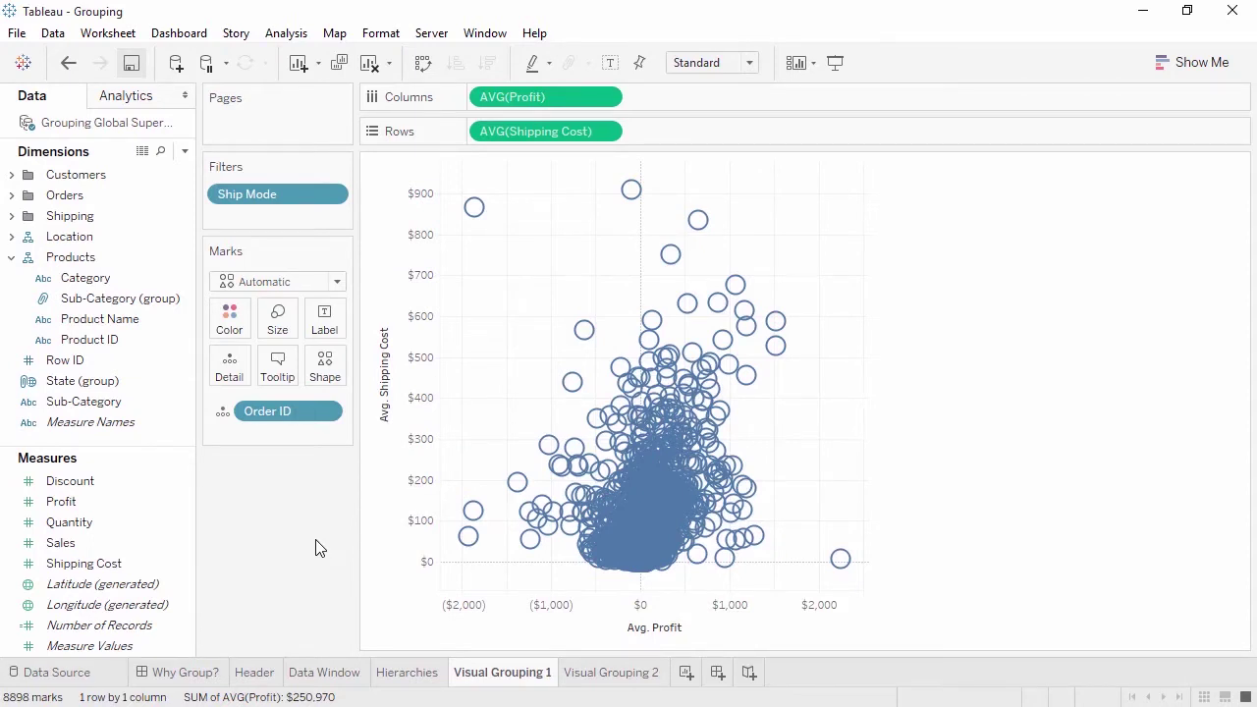
pyautogui.hotkey('ctrl', 'z')
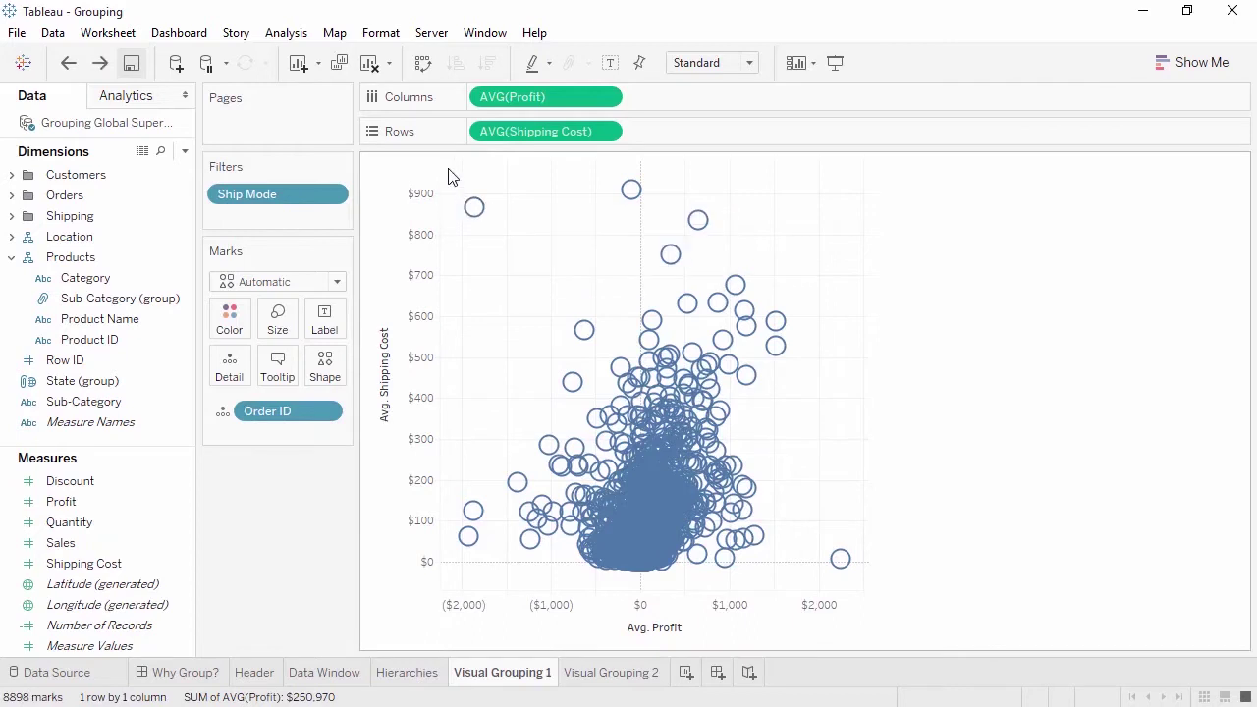
pyautogui.moveTo(448, 168); pyautogui.dragTo(634, 352)
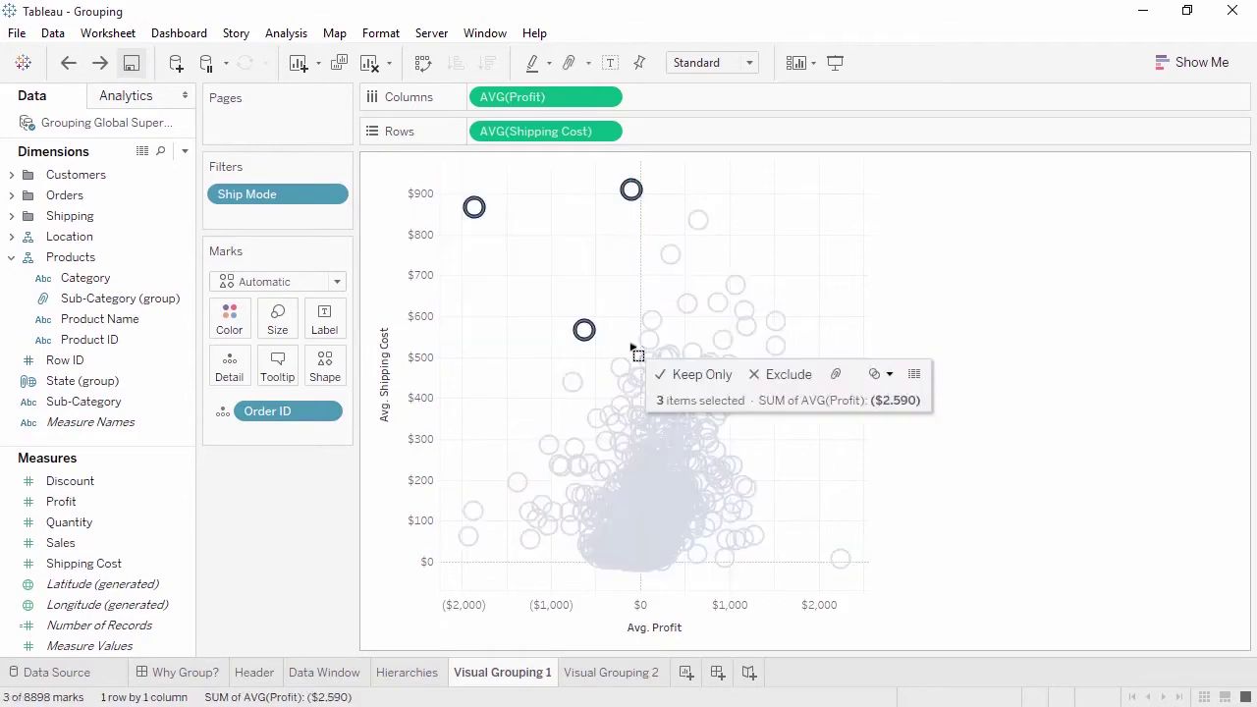
pyautogui.click(567, 71)
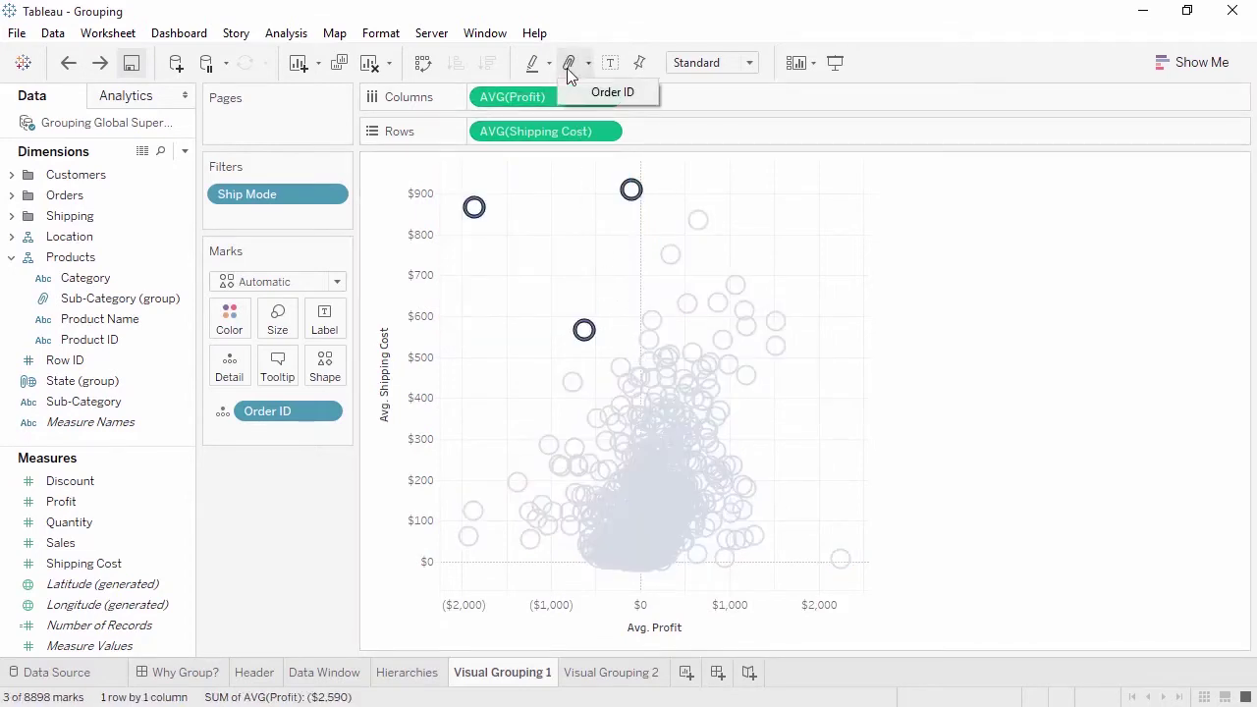
pyautogui.click(581, 92)
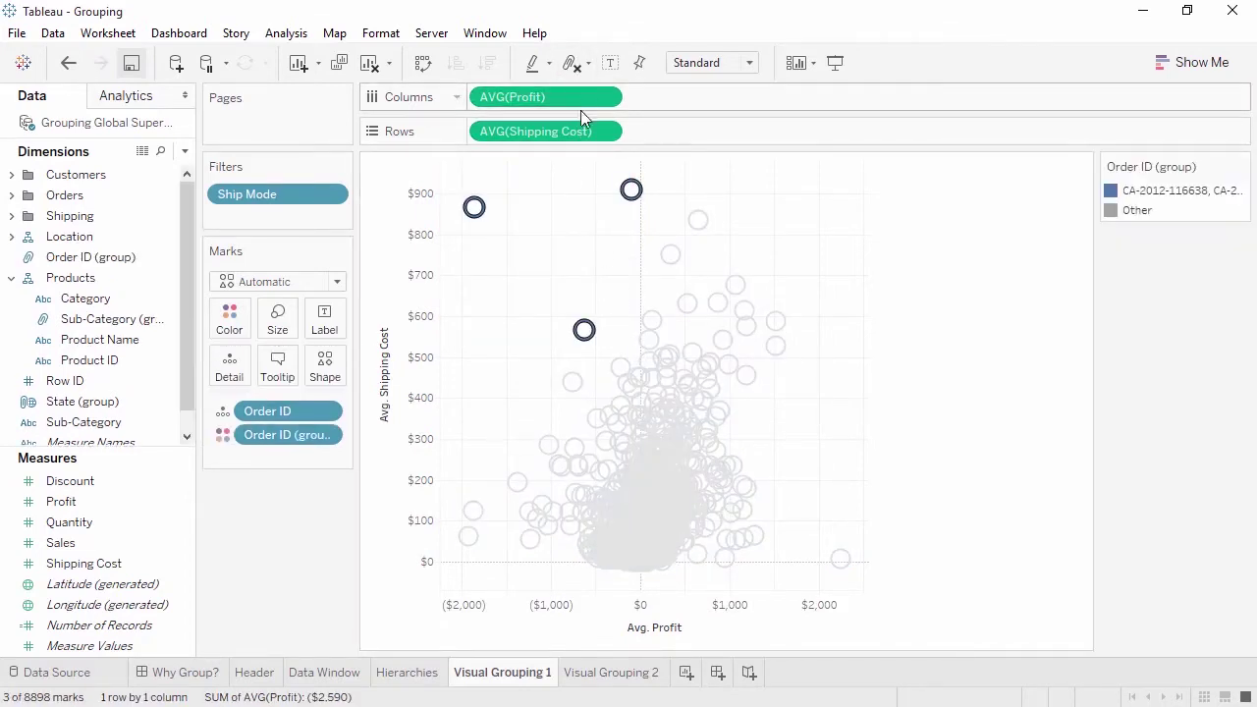
pyautogui.click(579, 215)
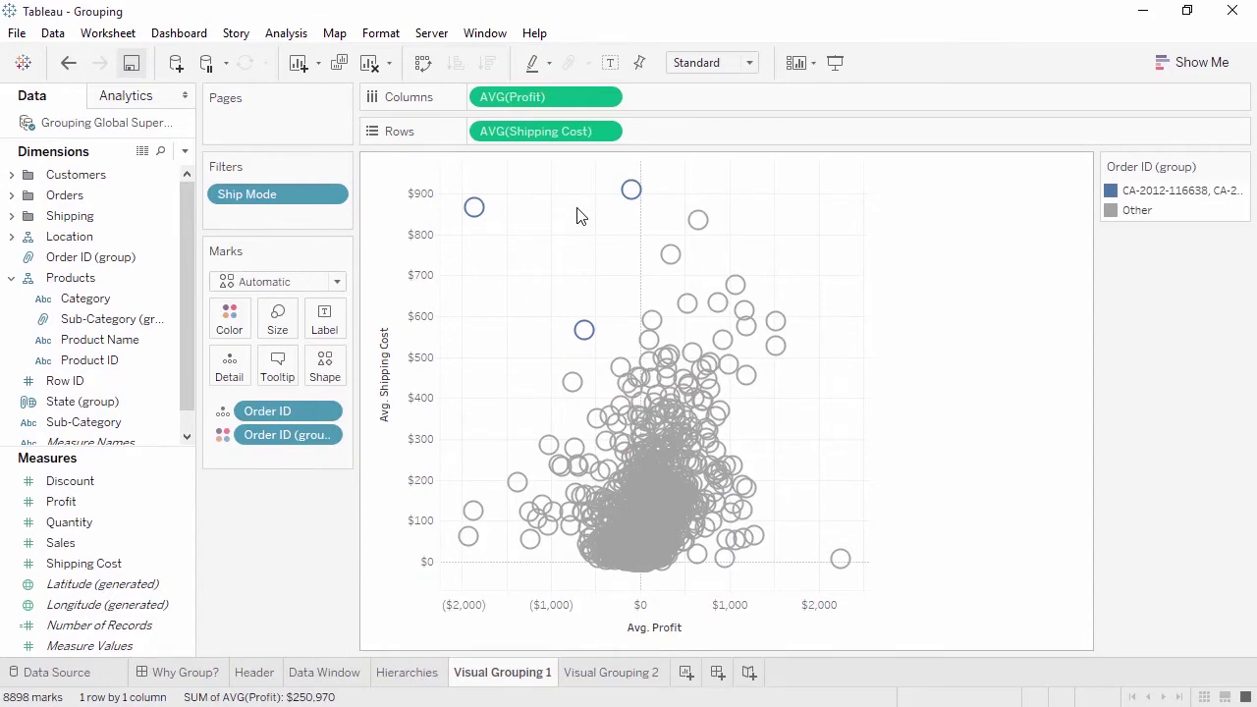
# - On the Visual Grouping 2 sheet, try grouping the six Critical-priority marks with the highest average shipping cost by Ship Mode, and undo the grouping
pyautogui.click(578, 676)
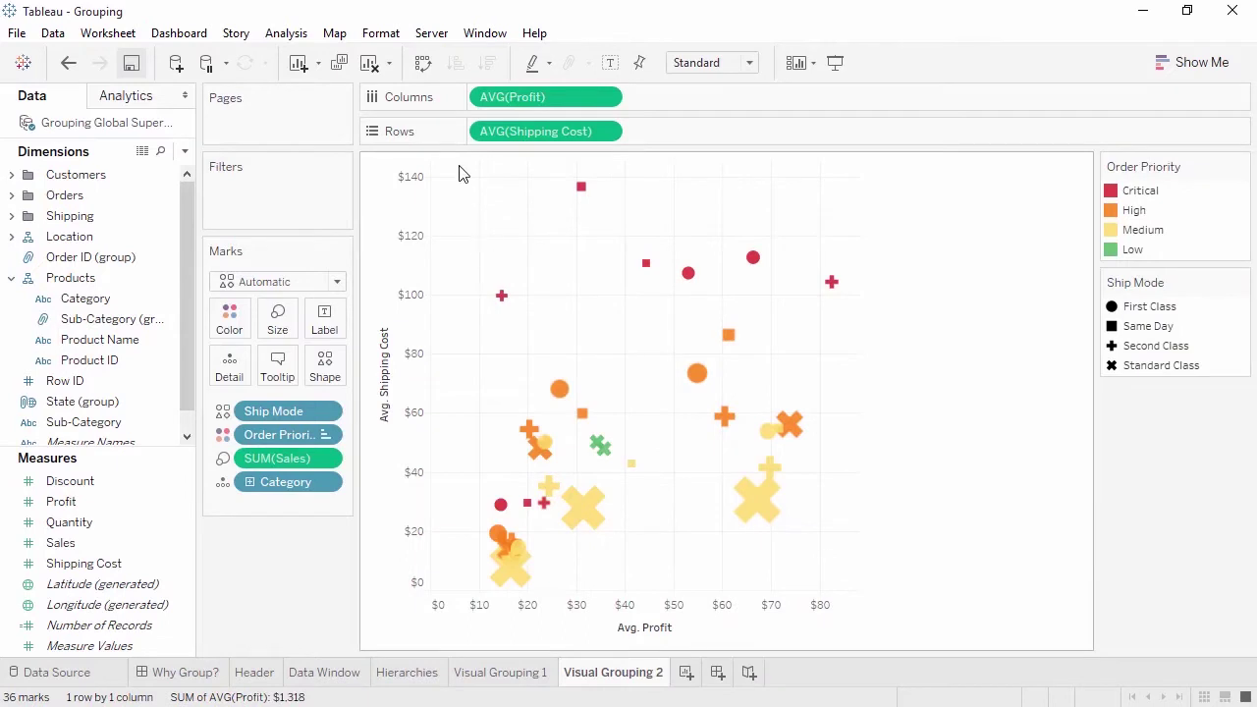
pyautogui.moveTo(459, 167); pyautogui.dragTo(886, 317)
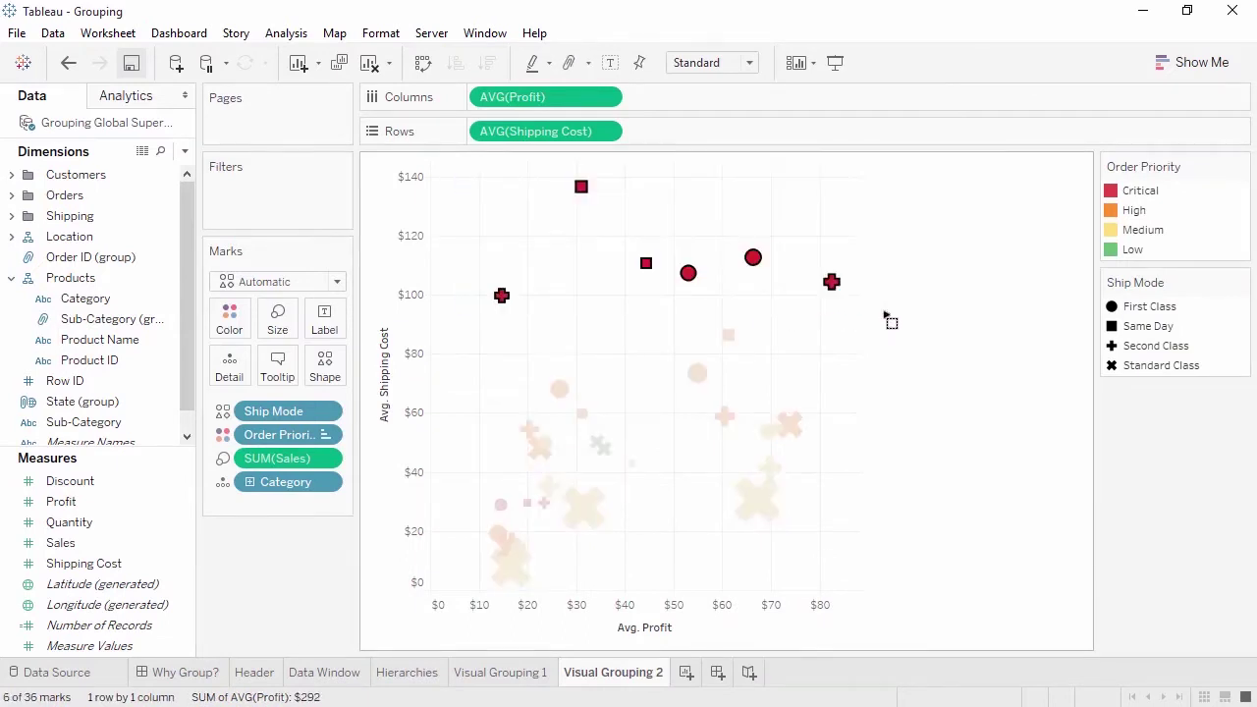
pyautogui.click(571, 63)
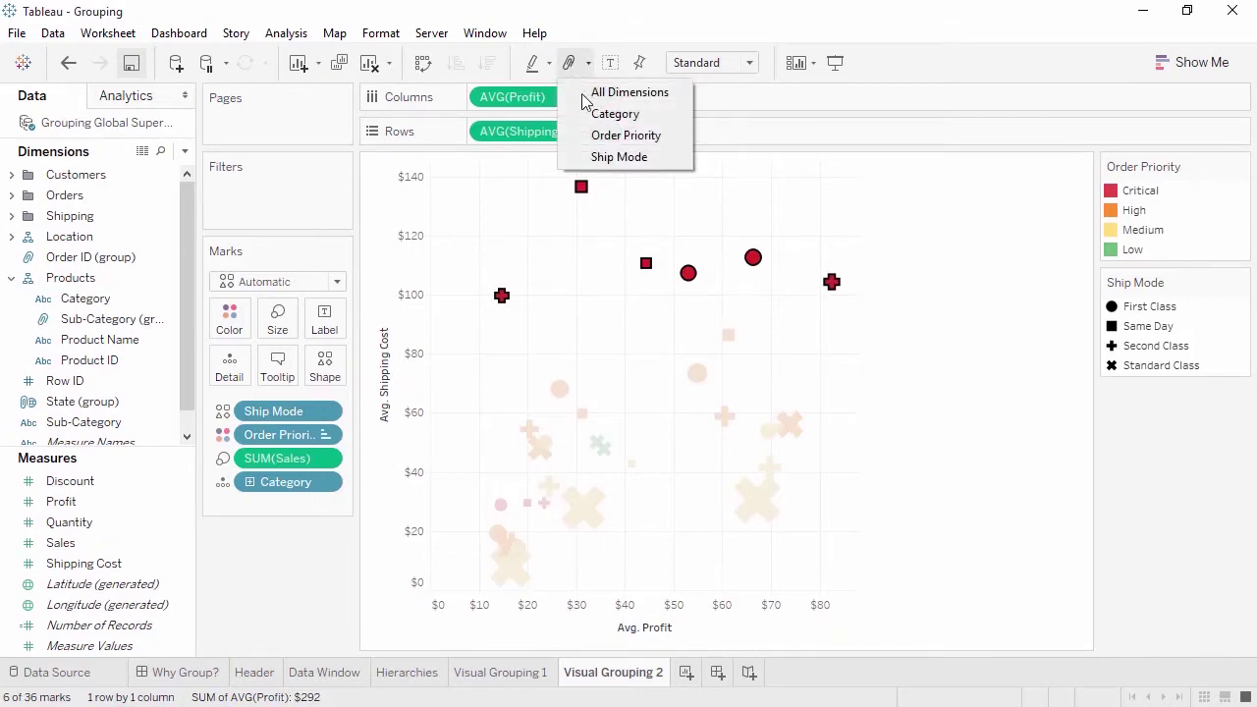
pyautogui.click(603, 157)
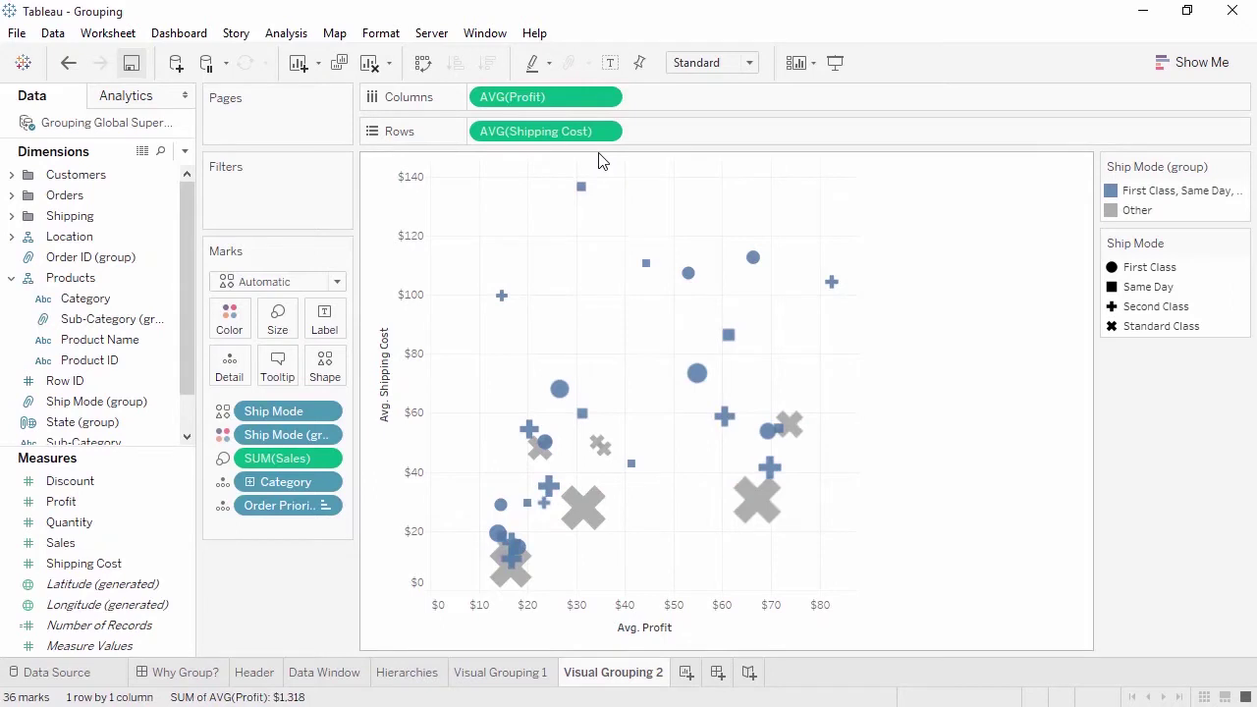
pyautogui.click(68, 63)
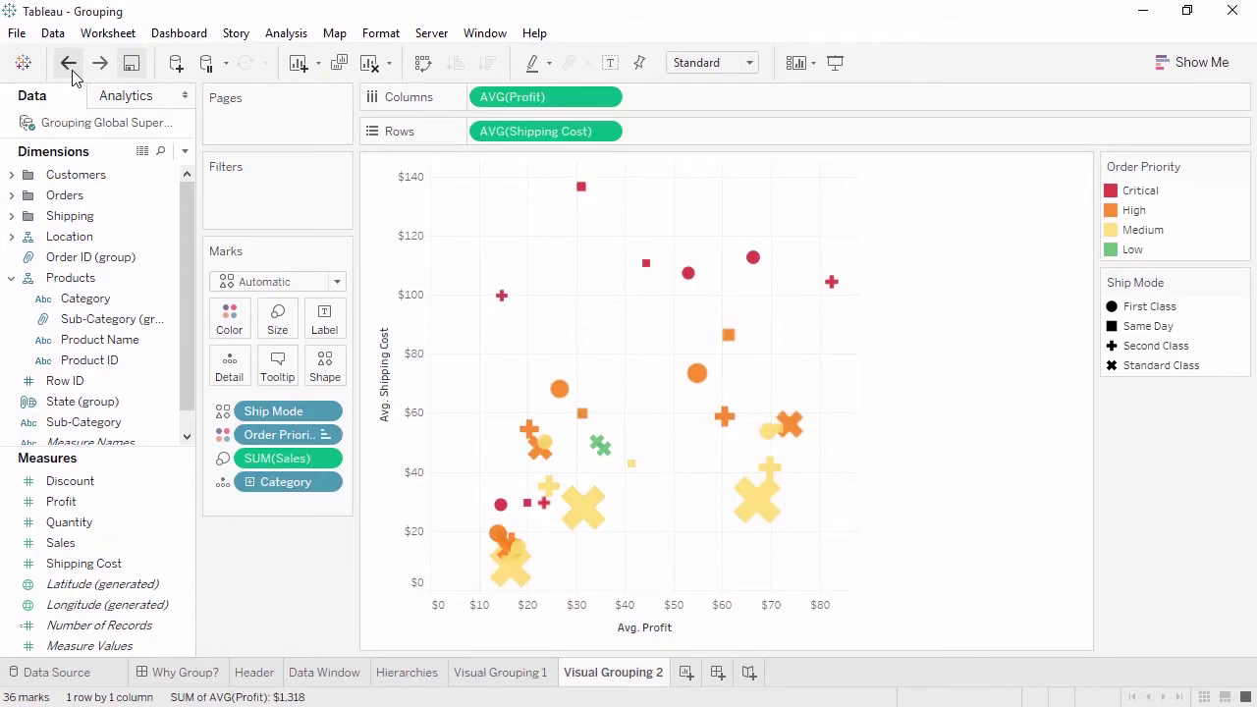
# - Reselect the six Critical-priority marks with the highest shipping cost and open the choice of dimensions for grouping them
pyautogui.moveTo(474, 174); pyautogui.dragTo(845, 315)
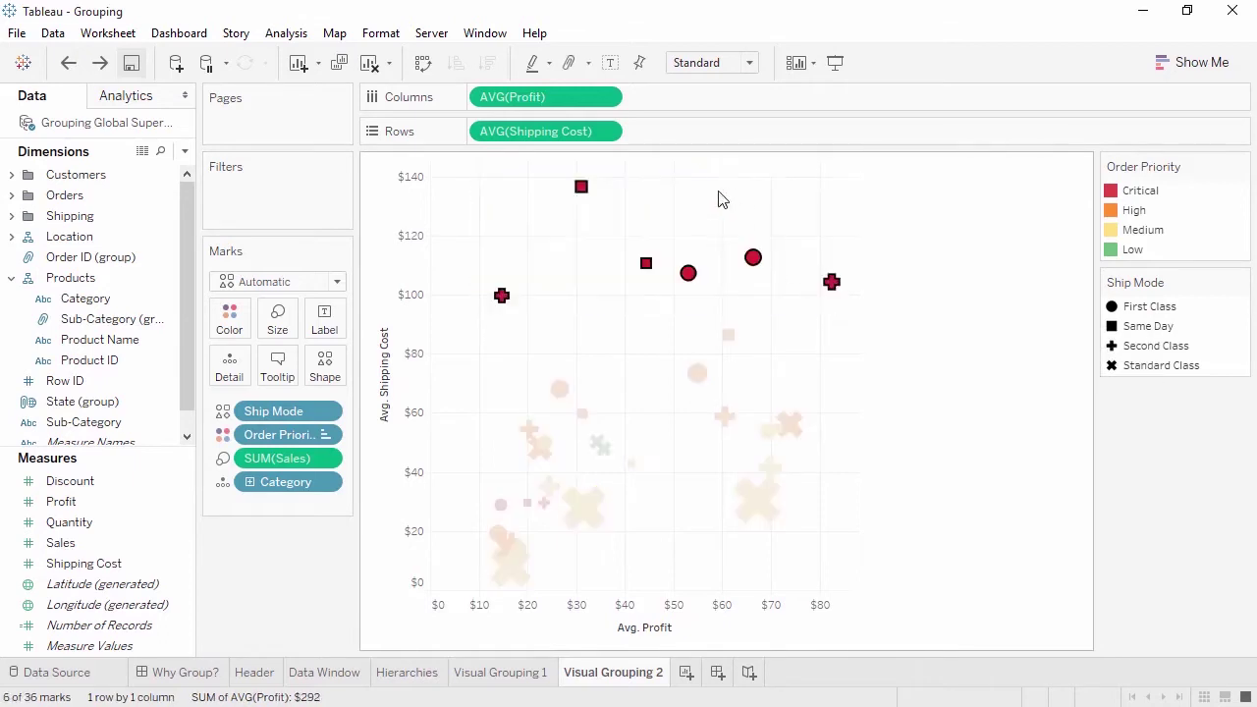
pyautogui.click(587, 64)
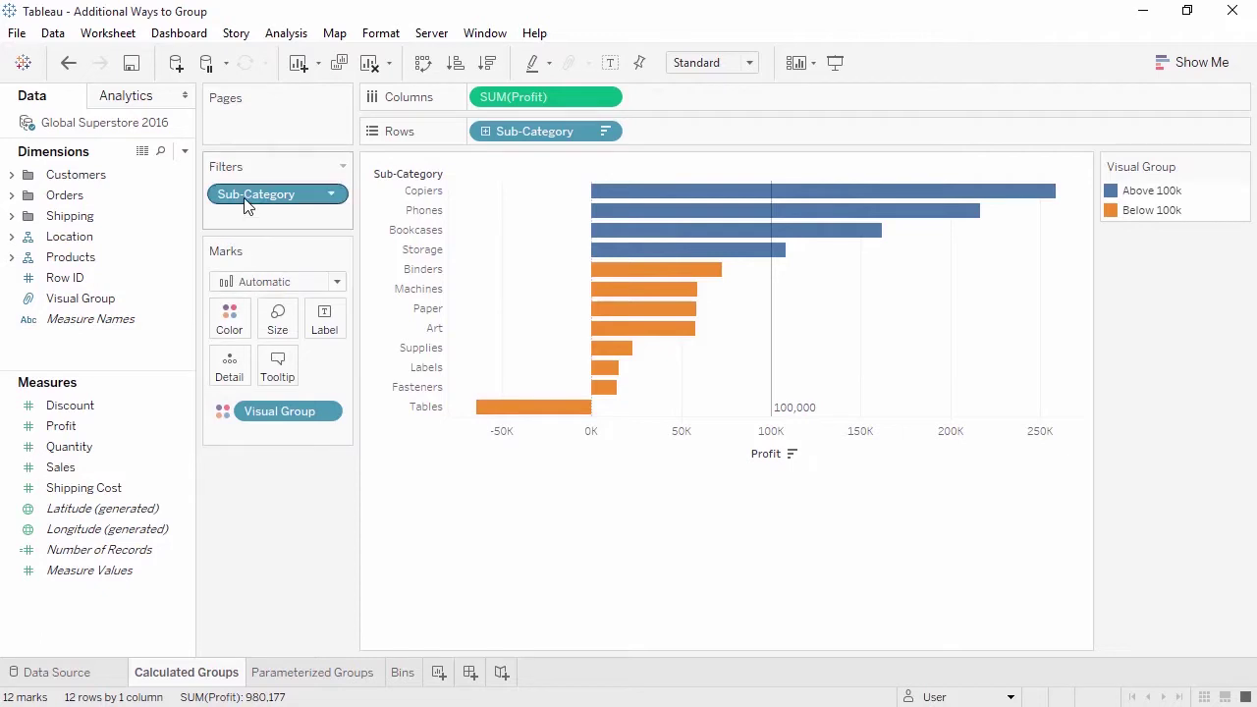
# - In the Additional Ways to Group workbook, try removing the Sub-Category filter from the Calculated Groups sheet, and undo the removal
pyautogui.moveTo(247, 197); pyautogui.dragTo(232, 480)
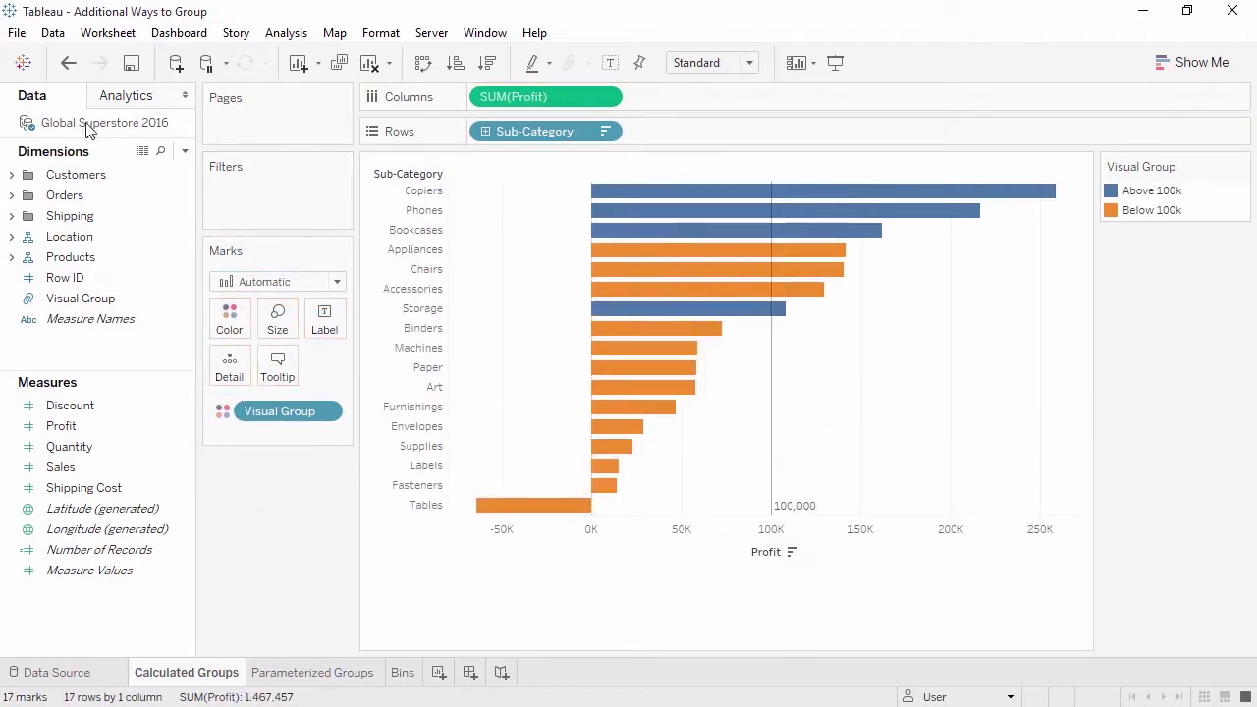
pyautogui.click(68, 62)
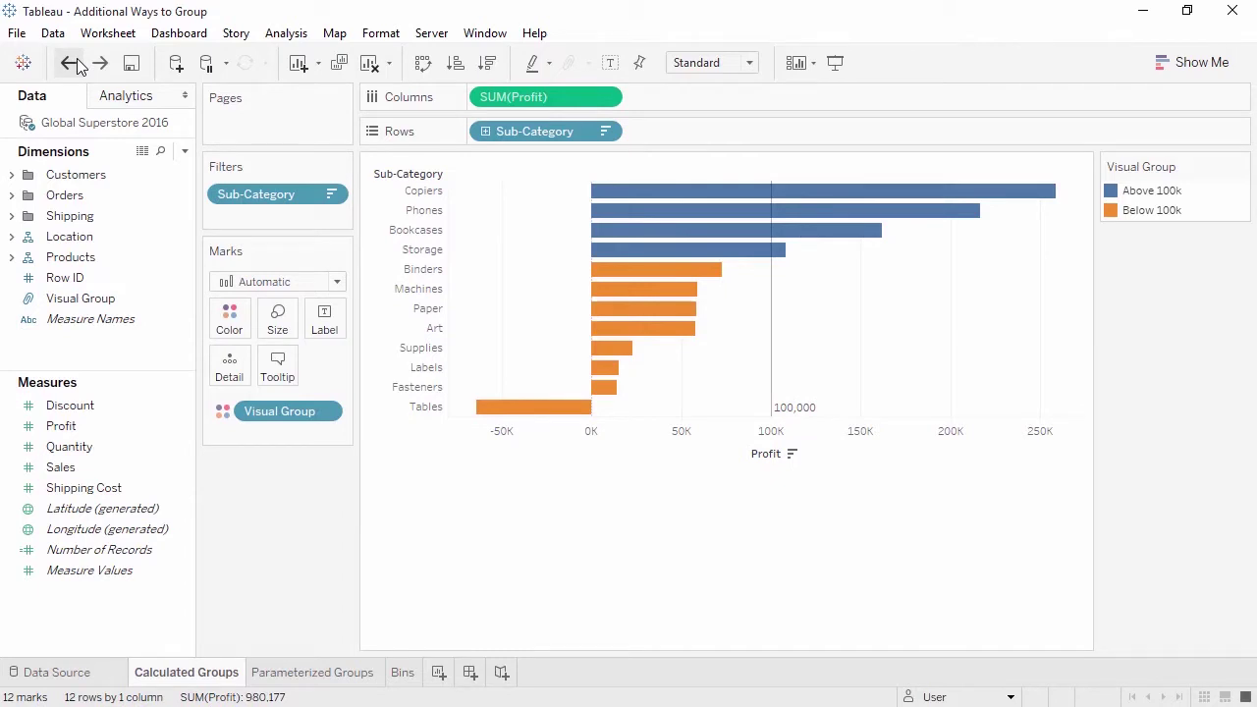
# - Create the calculated field High Profit Sub-Categories as IF SUM([Profit]) > 100000 THEN "Above 100k" ELSE "Below 100k" END
pyautogui.rightClick(133, 360)
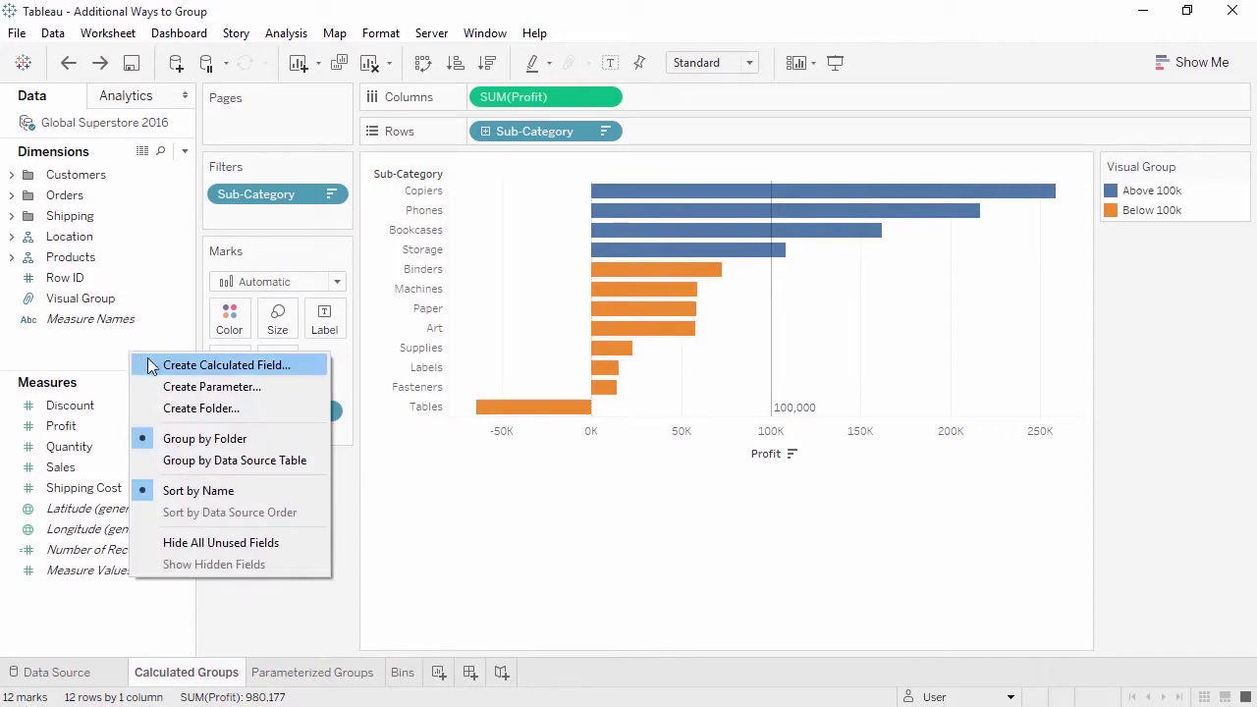
pyautogui.click(150, 363)
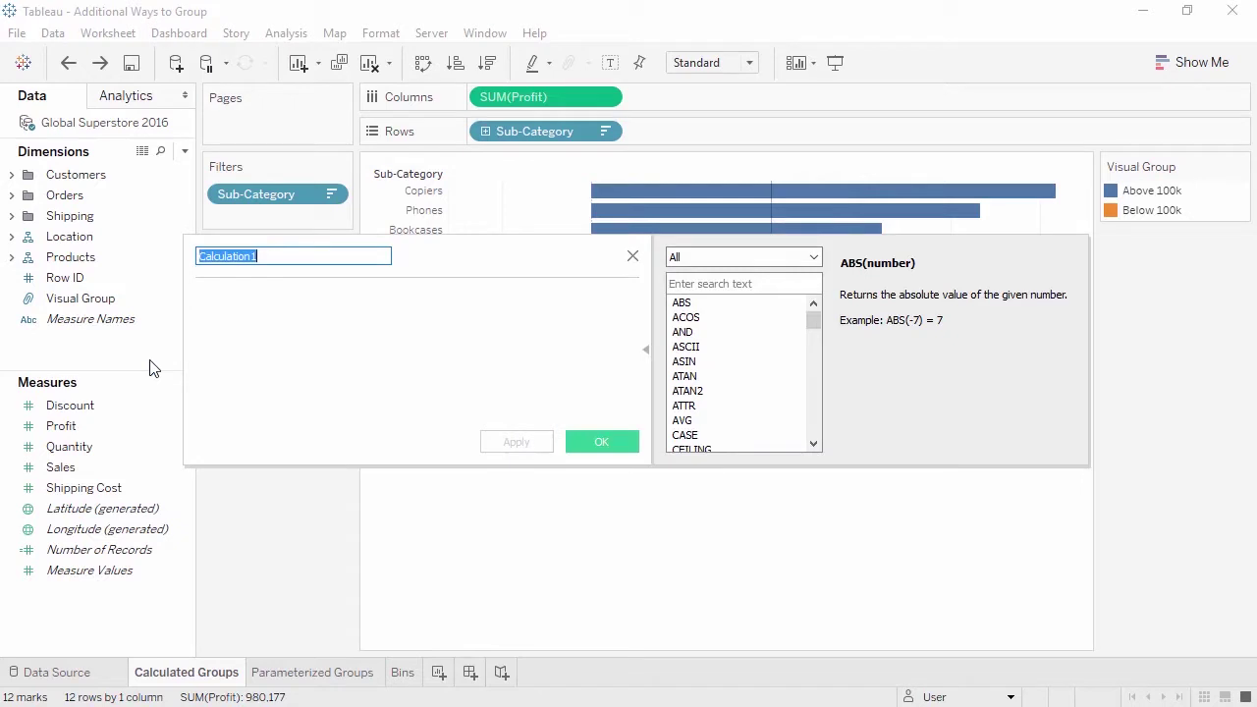
pyautogui.write('High Profit Sub-Categories')
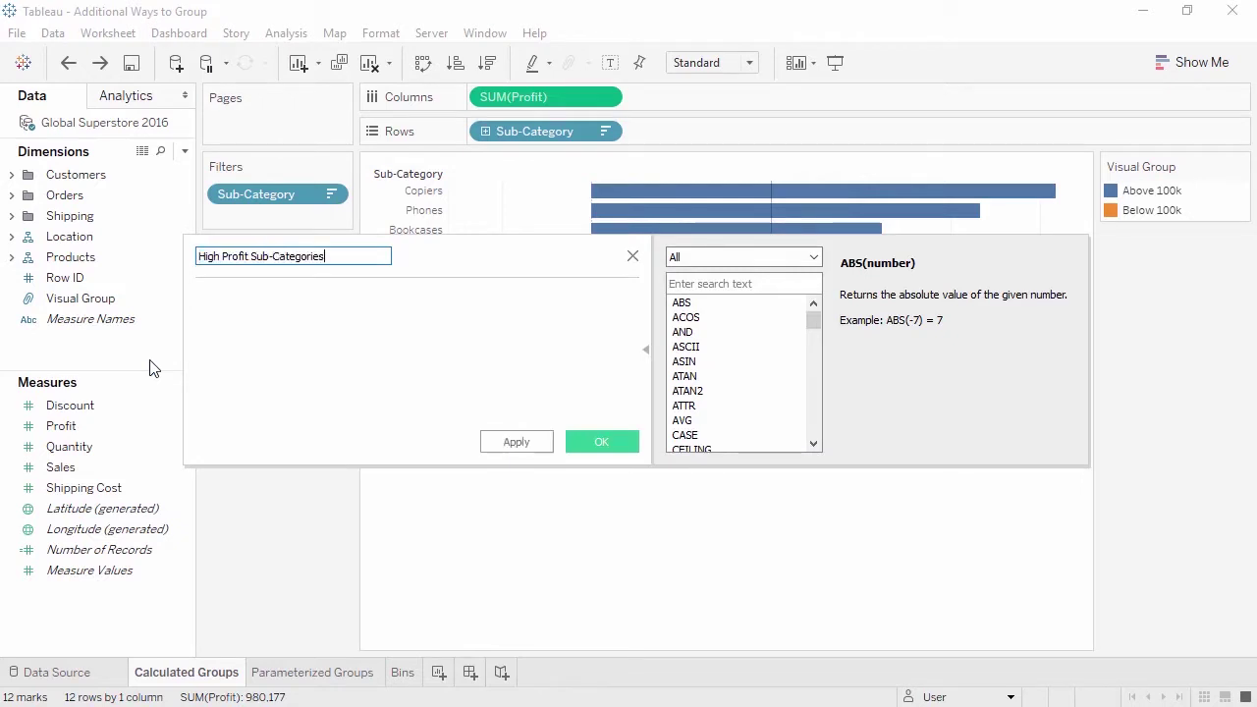
pyautogui.click(205, 337)
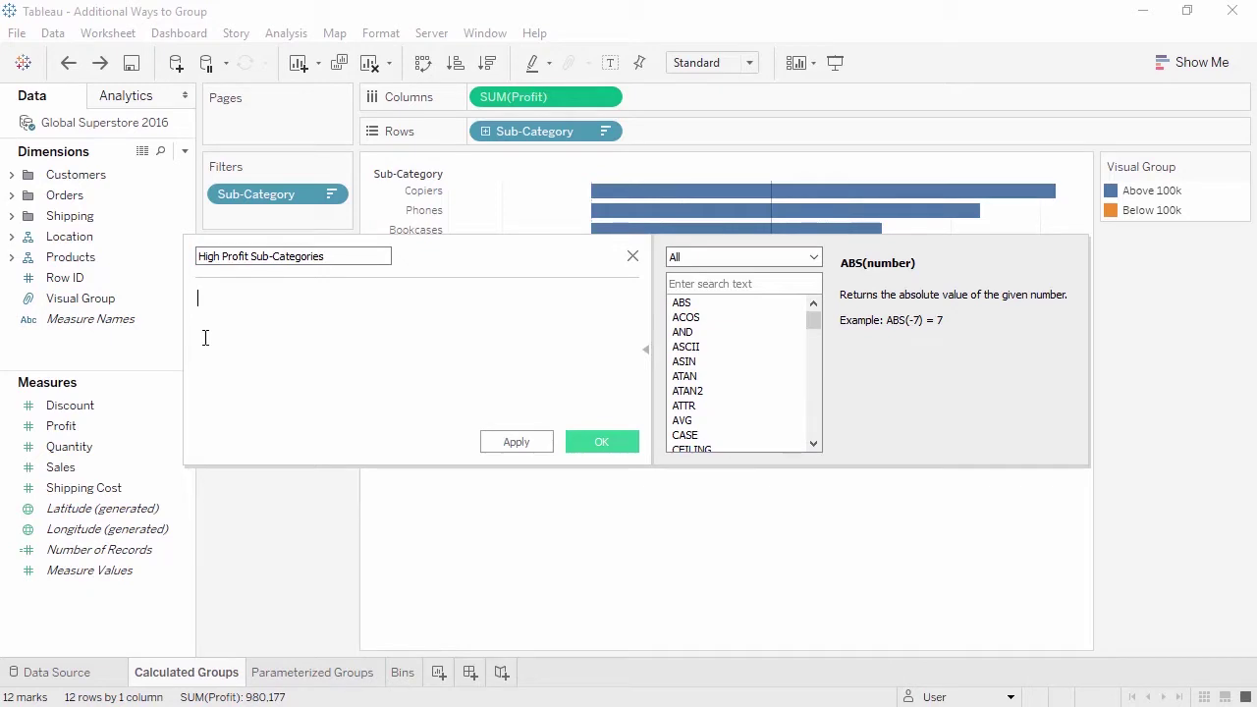
pyautogui.write('IF SUM([Profit]) >')
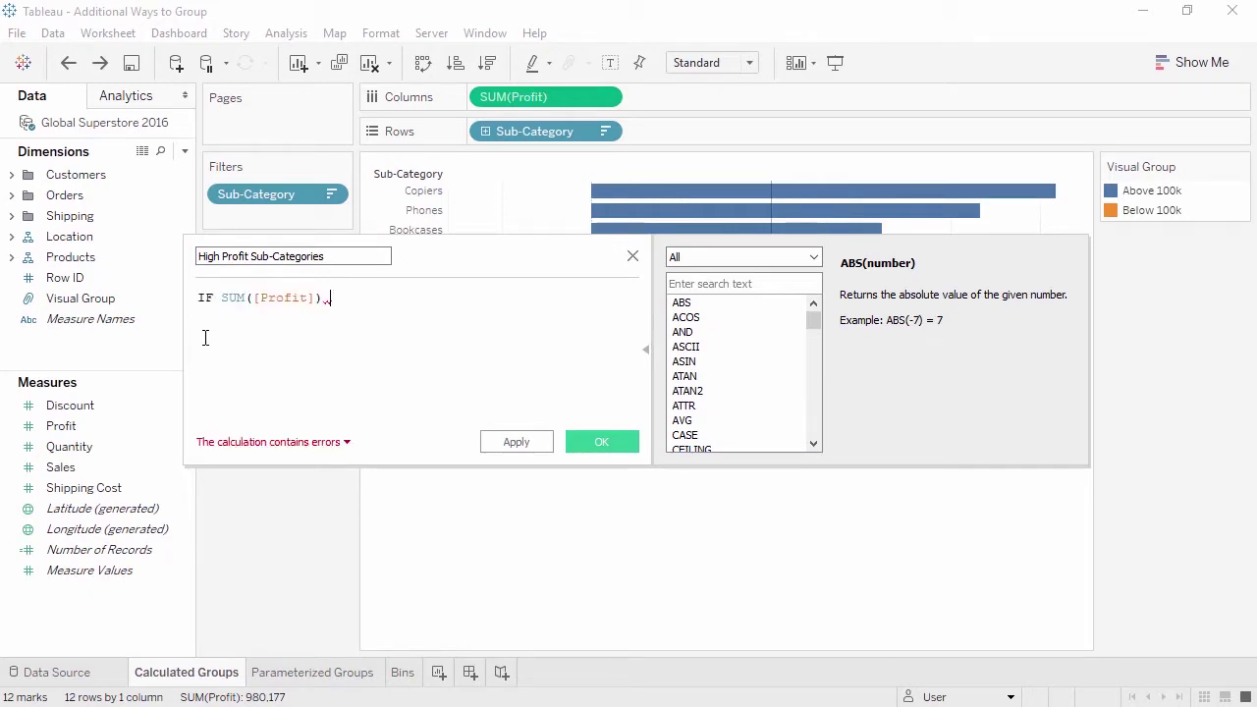
pyautogui.write('> 100000')
pyautogui.press('Return')
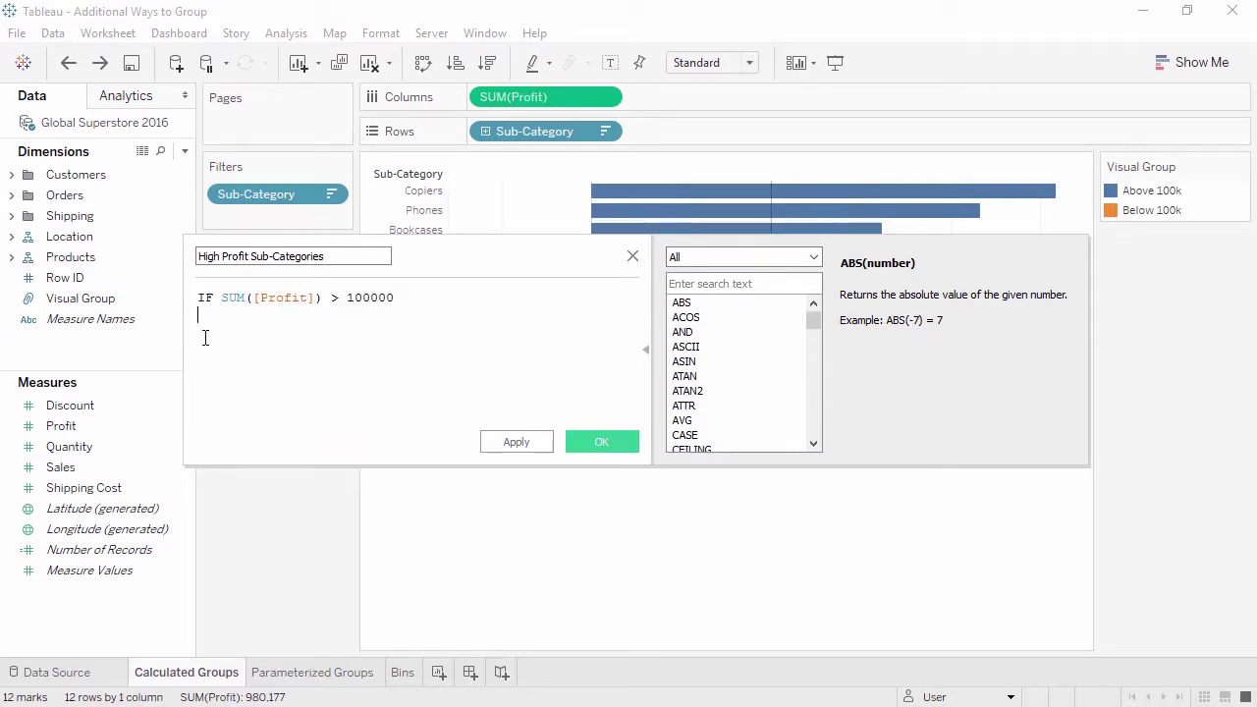
pyautogui.write('THEN "Above 100k"')
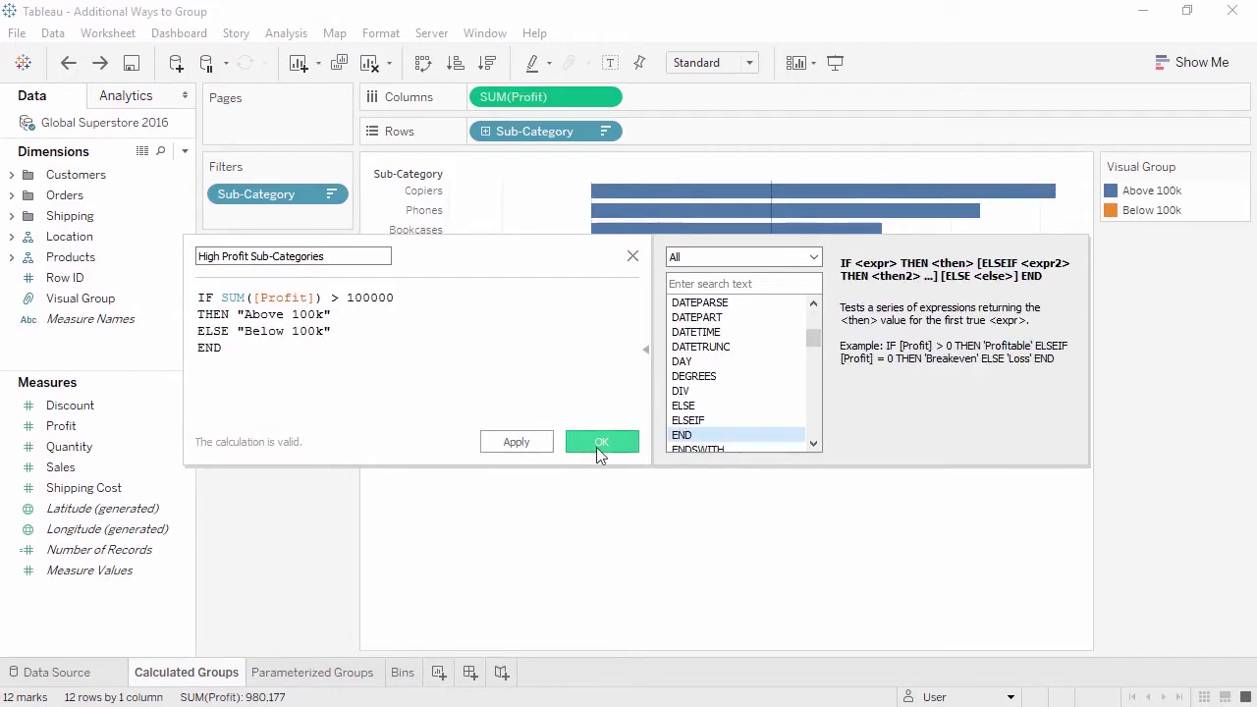
pyautogui.click(597, 447)
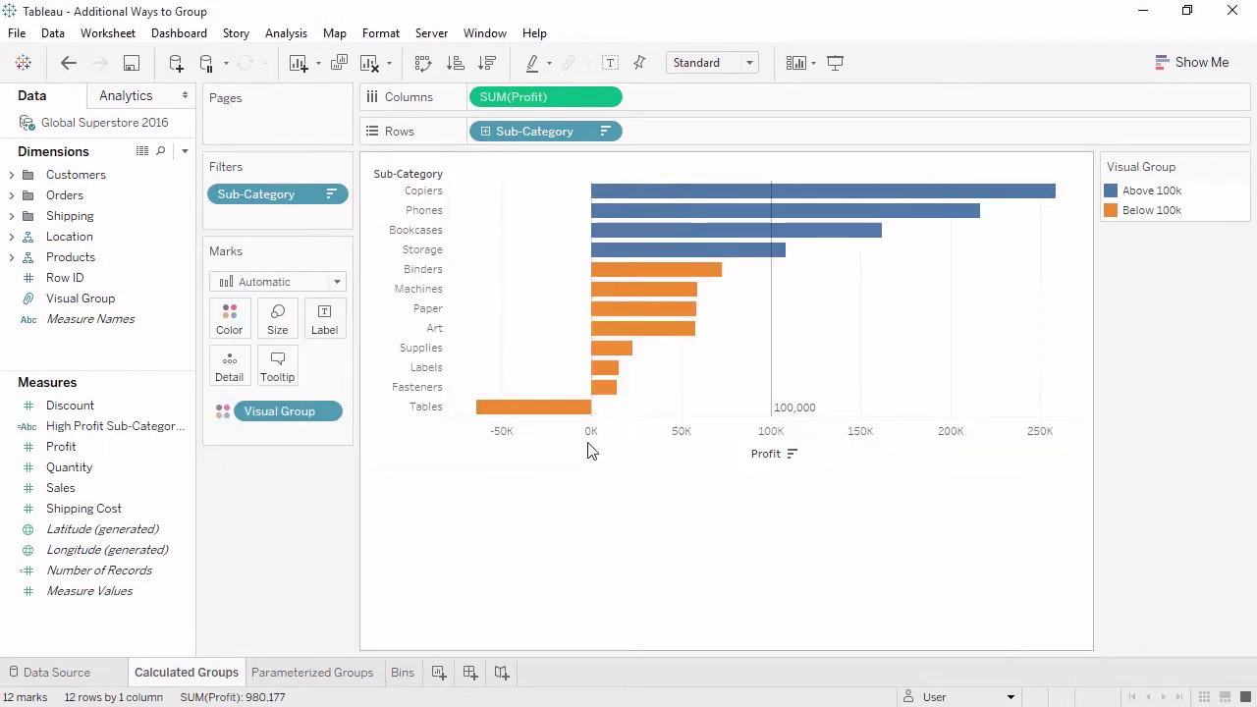
# - Color the bars by High Profit Sub-Categories in place of Visual Group, and remove the Sub-Category filter
pyautogui.moveTo(133, 424); pyautogui.dragTo(261, 412)
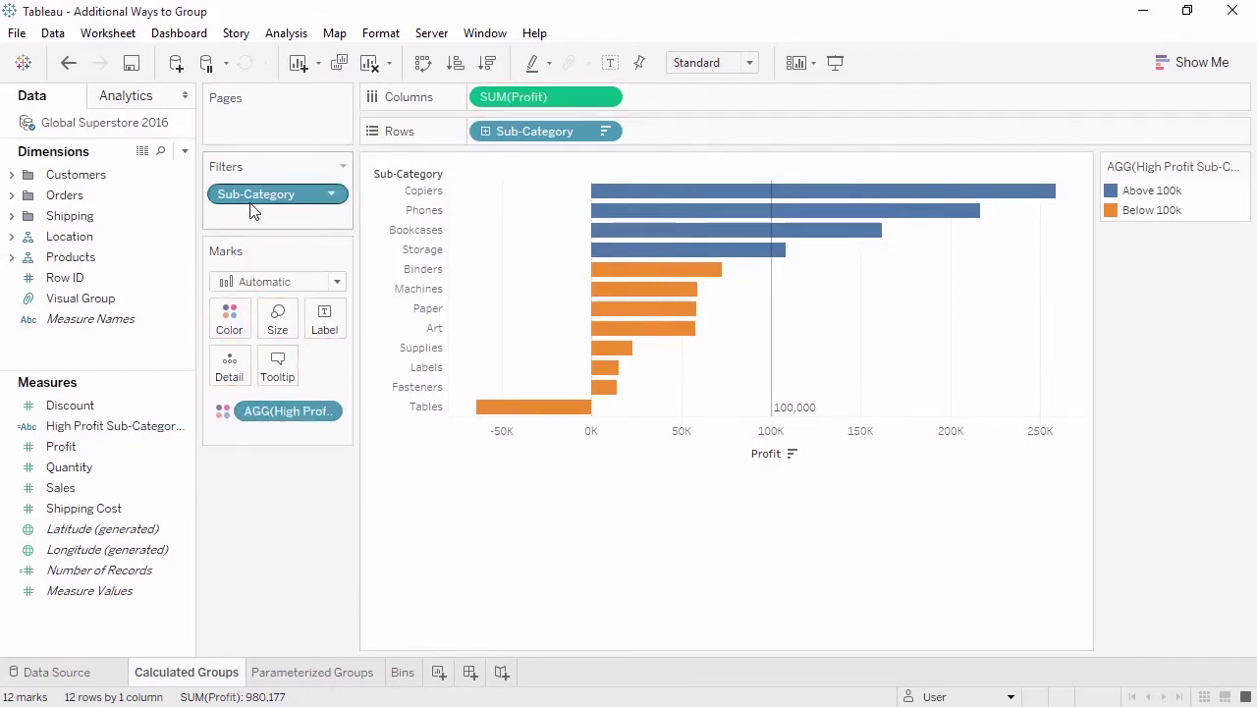
pyautogui.moveTo(251, 197); pyautogui.dragTo(237, 492)
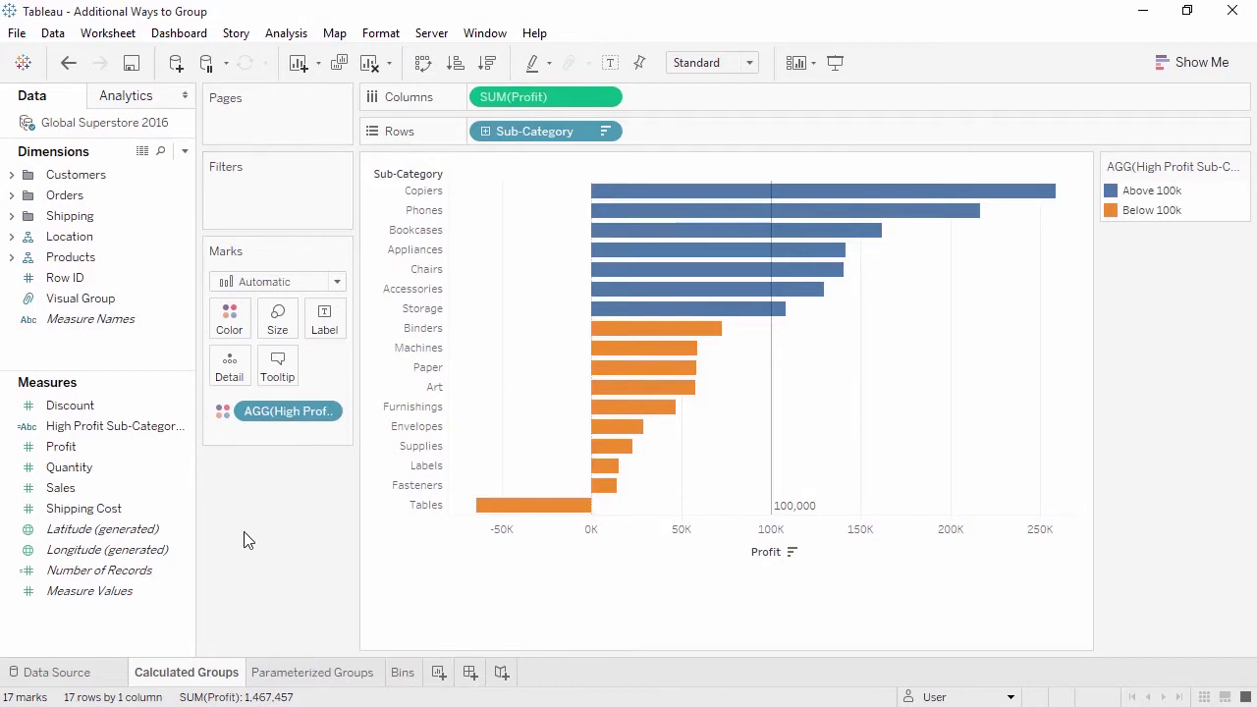
# - On the Parameterized Groups sheet, create a Float parameter named Threshold with a current value of 100000 and all values allowed
pyautogui.click(285, 672)
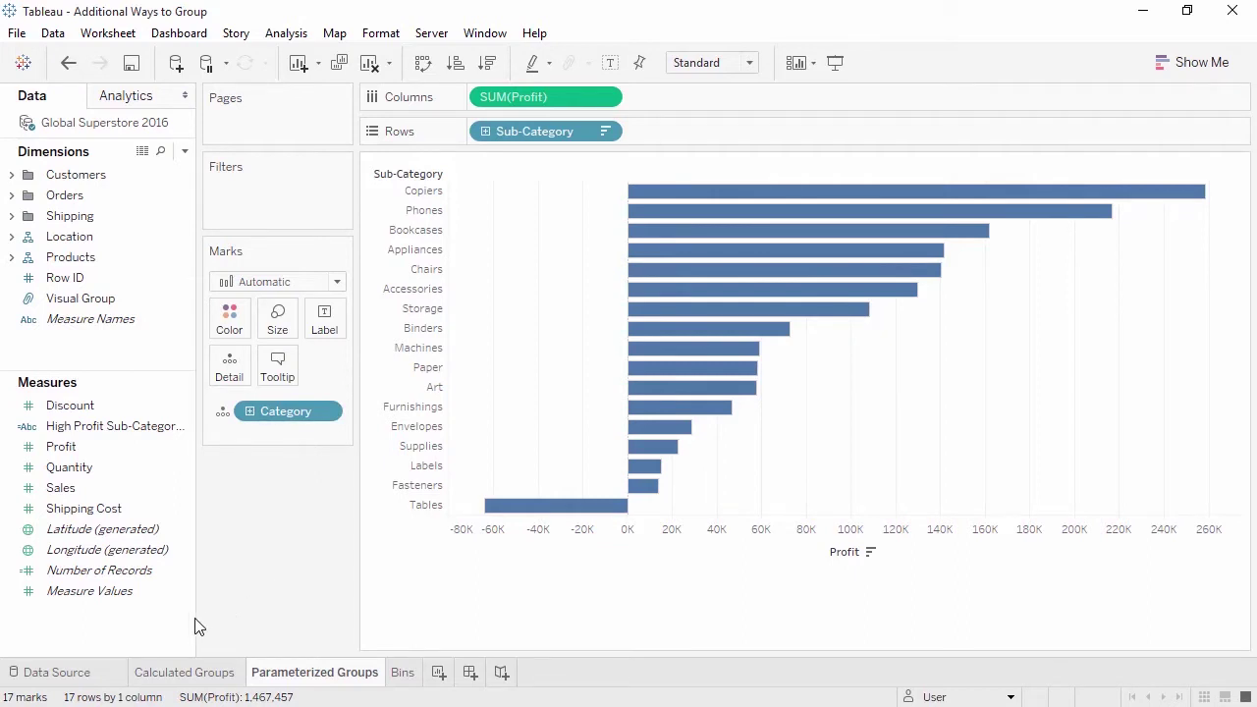
pyautogui.rightClick(162, 633)
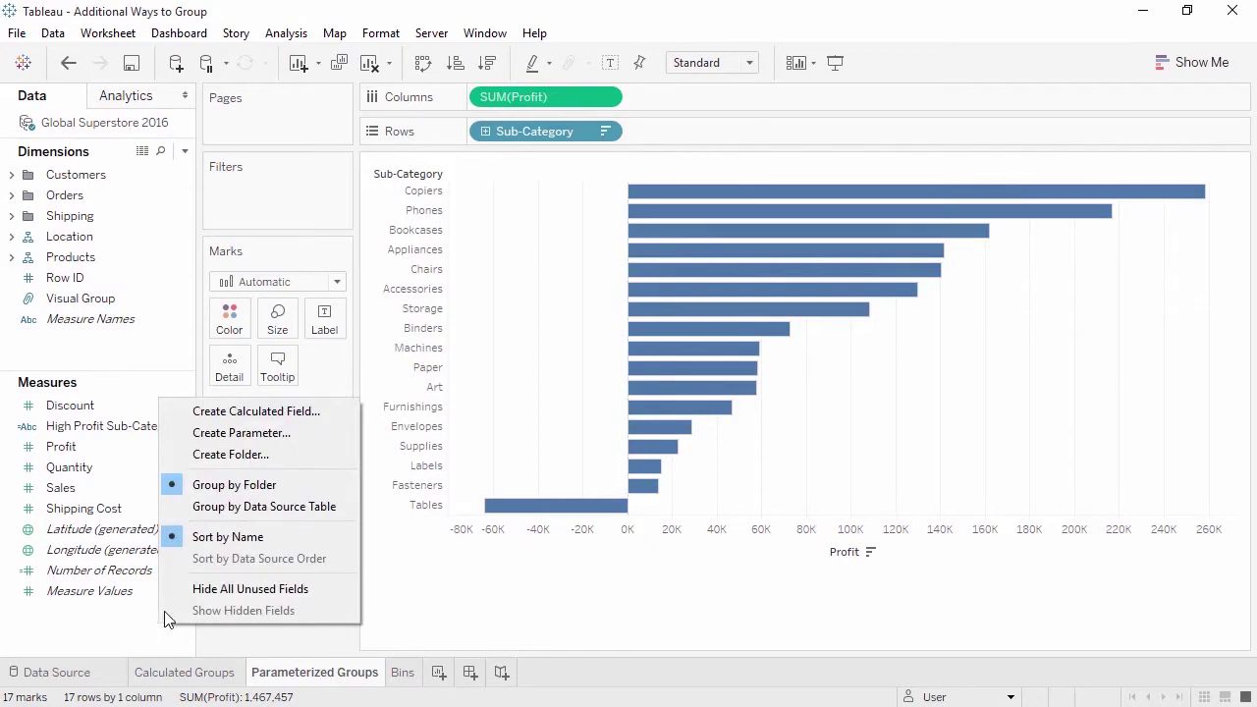
pyautogui.click(235, 440)
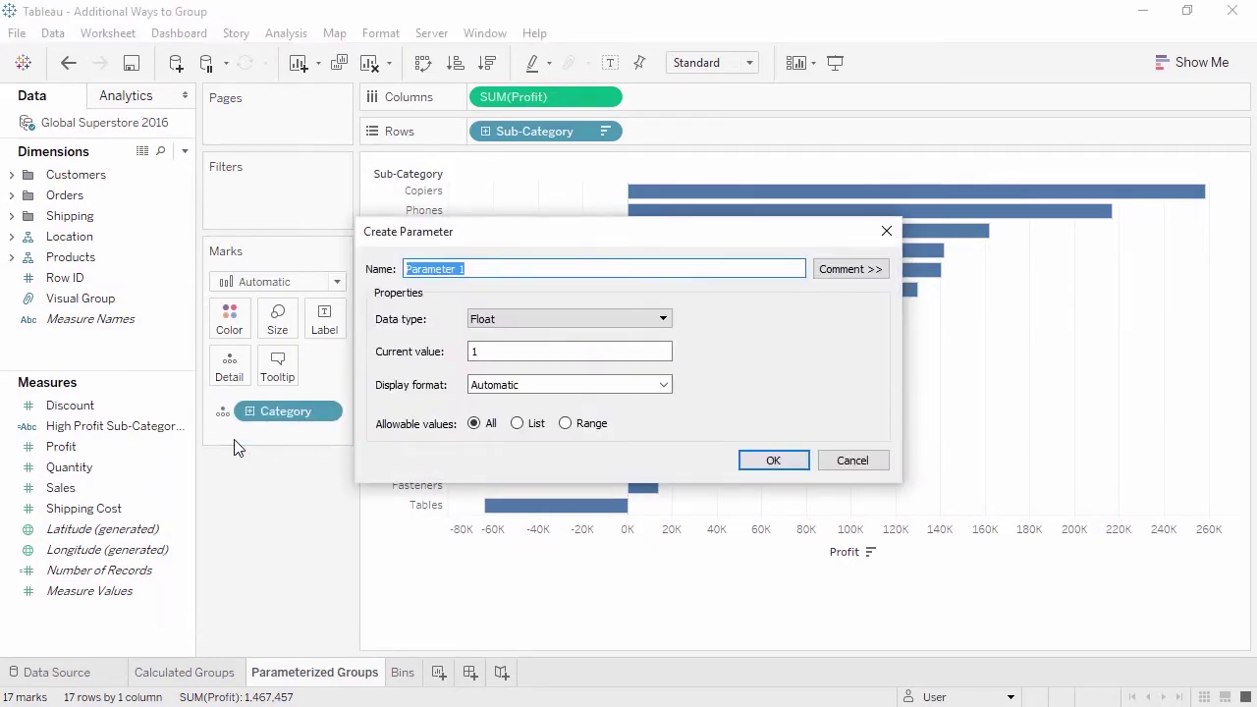
pyautogui.write('Threshold')
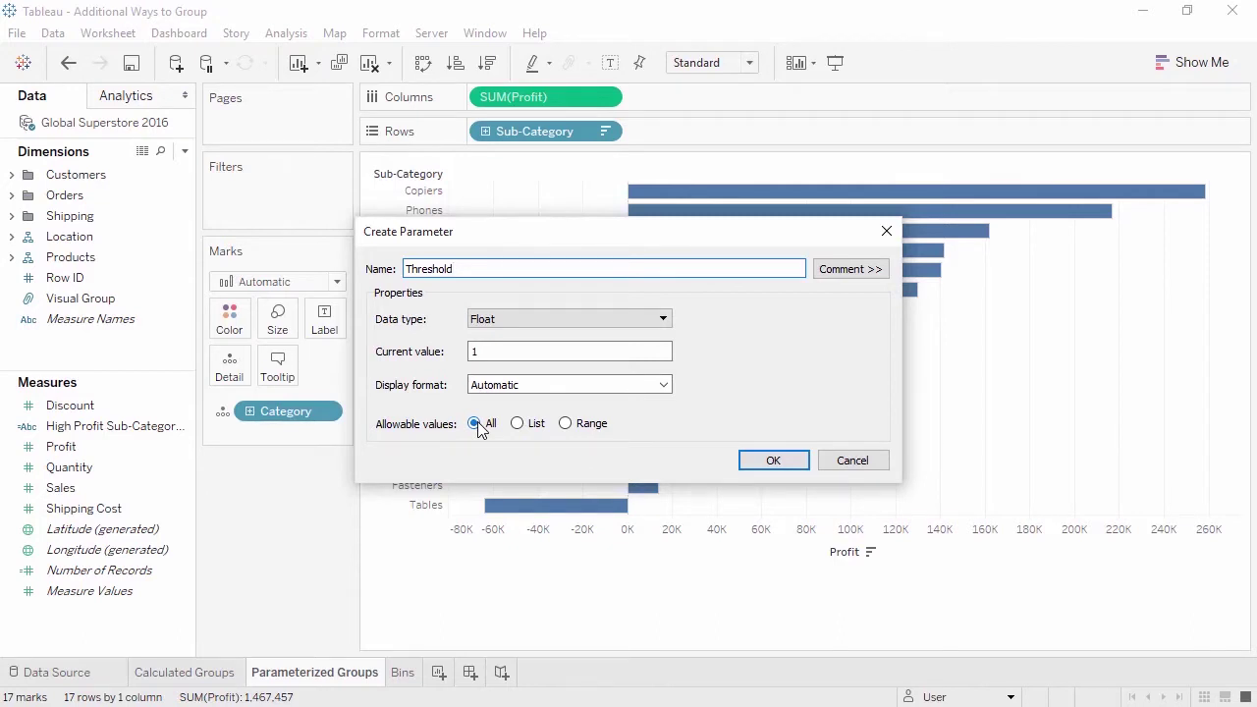
pyautogui.click(493, 356)
pyautogui.write('00000')
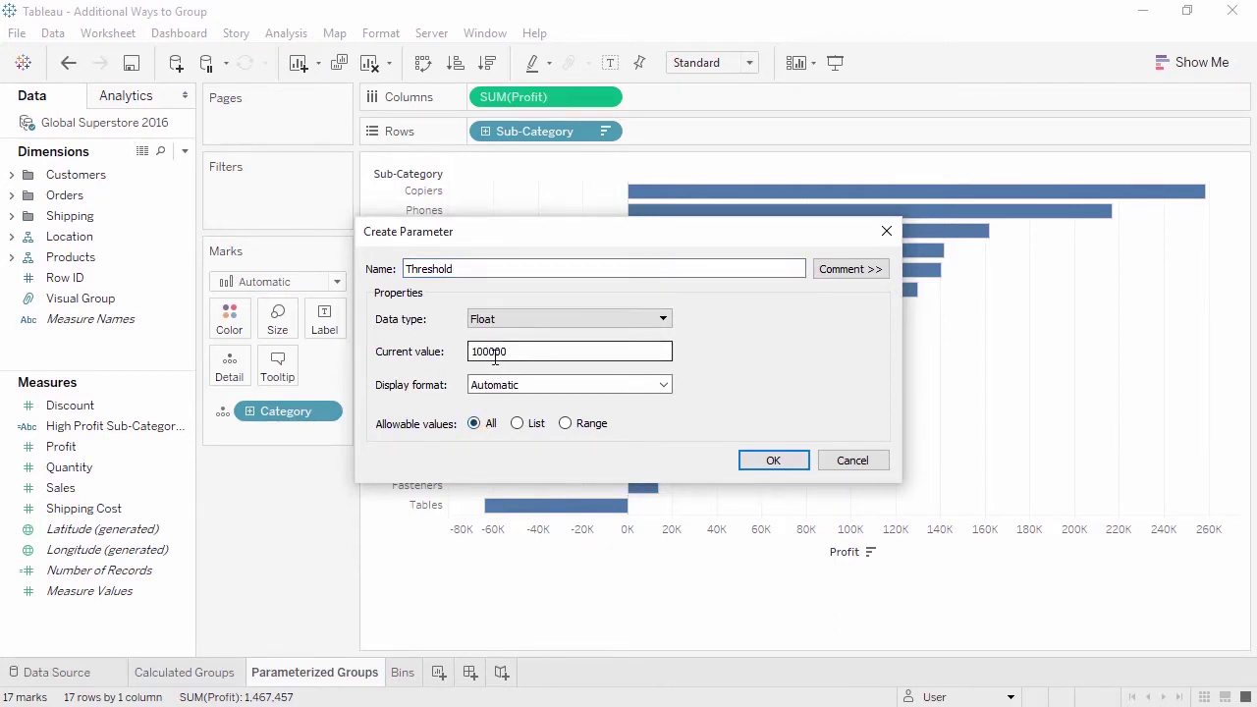
pyautogui.click(773, 460)
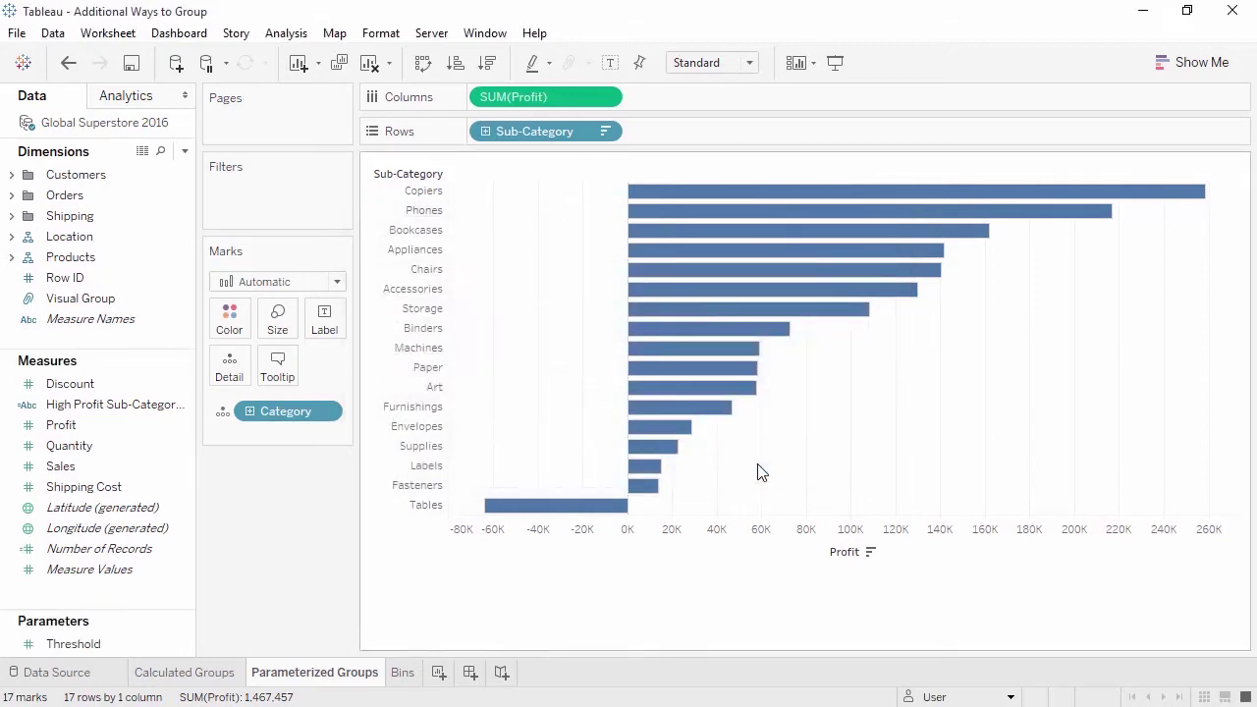
# - Show the parameter control for Threshold on the Parameterized Groups sheet
pyautogui.click(95, 648)
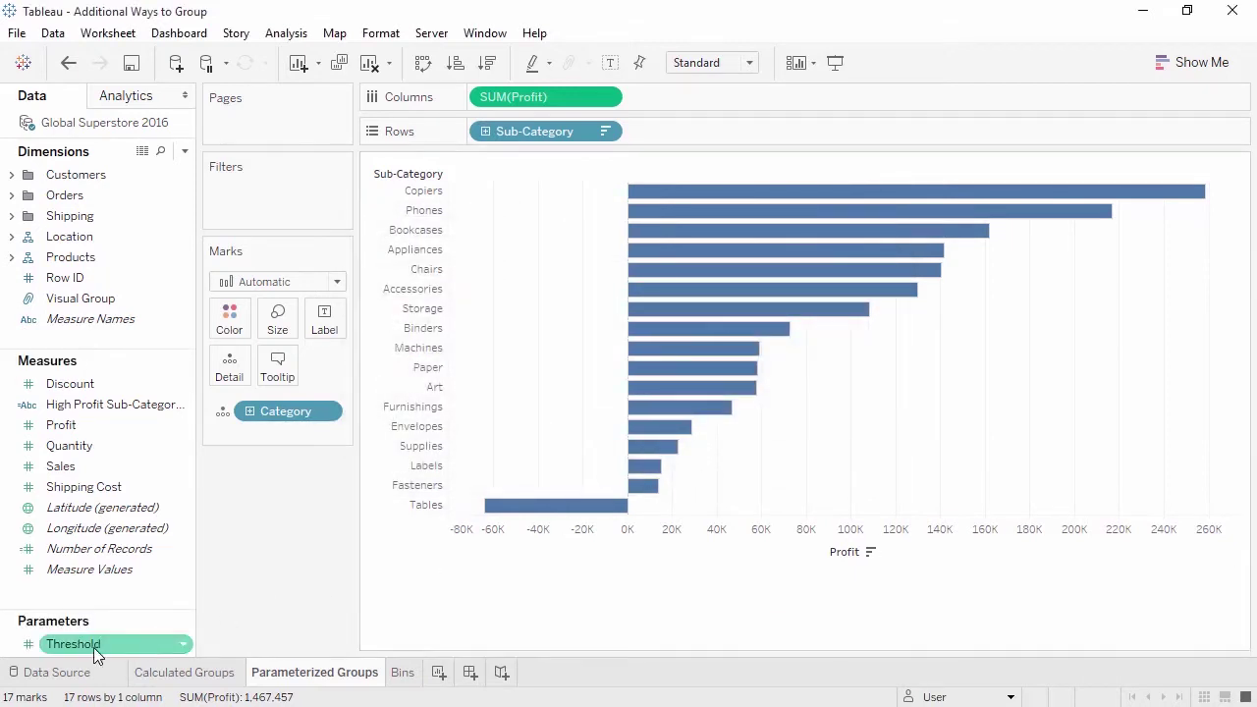
pyautogui.rightClick(94, 648)
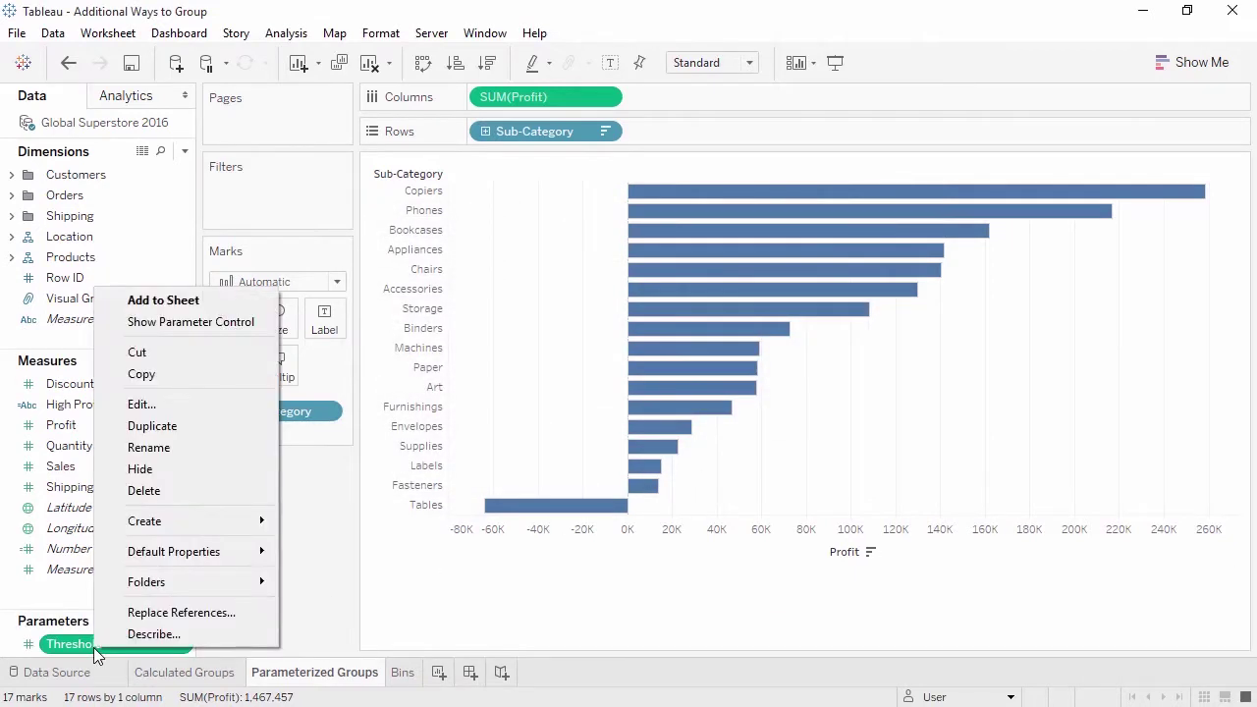
pyautogui.click(135, 324)
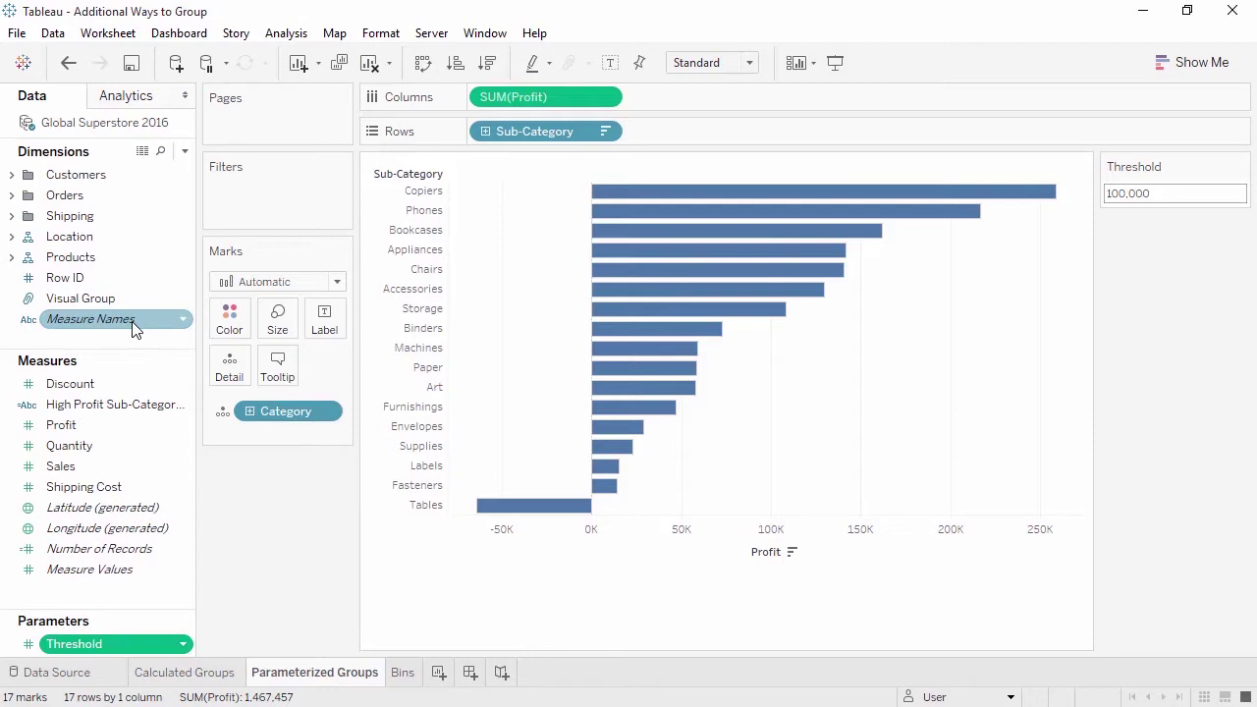
# - Create the calculated field Parameter High Profit as IF SUM([Profit]) > [Threshold] THEN "True" ELSE "False" END, and color the bars by it
pyautogui.rightClick(136, 354)
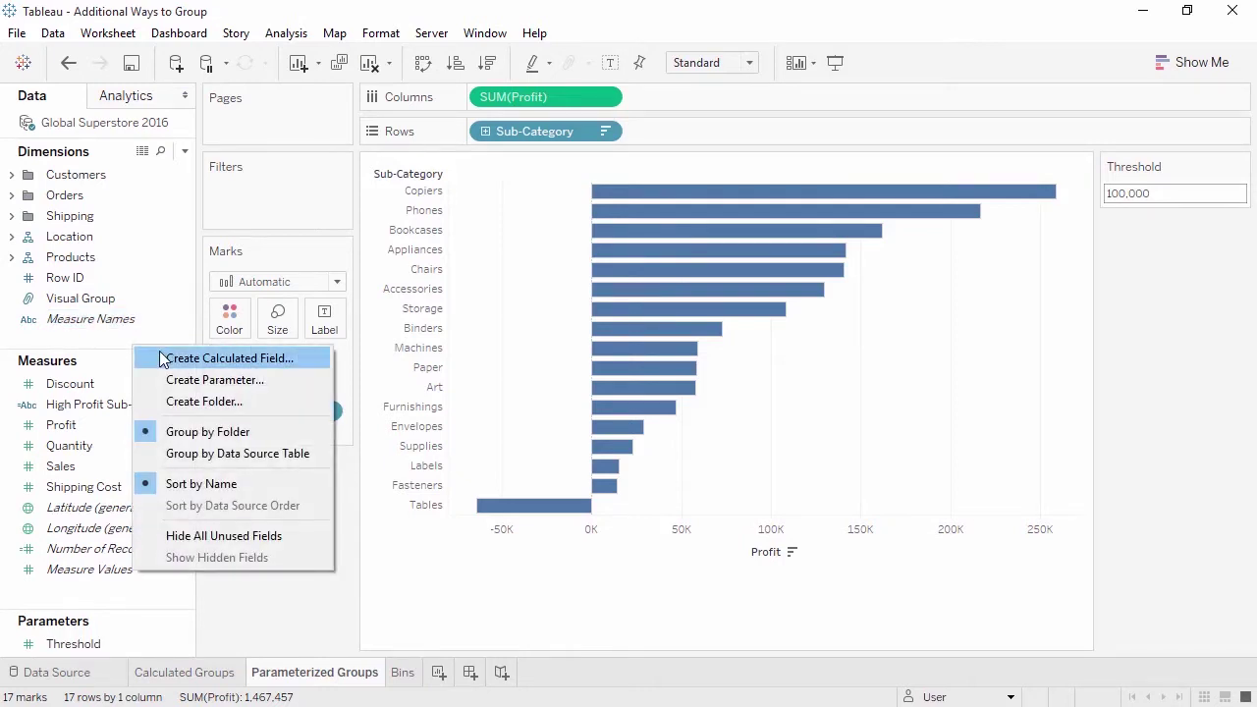
pyautogui.click(163, 360)
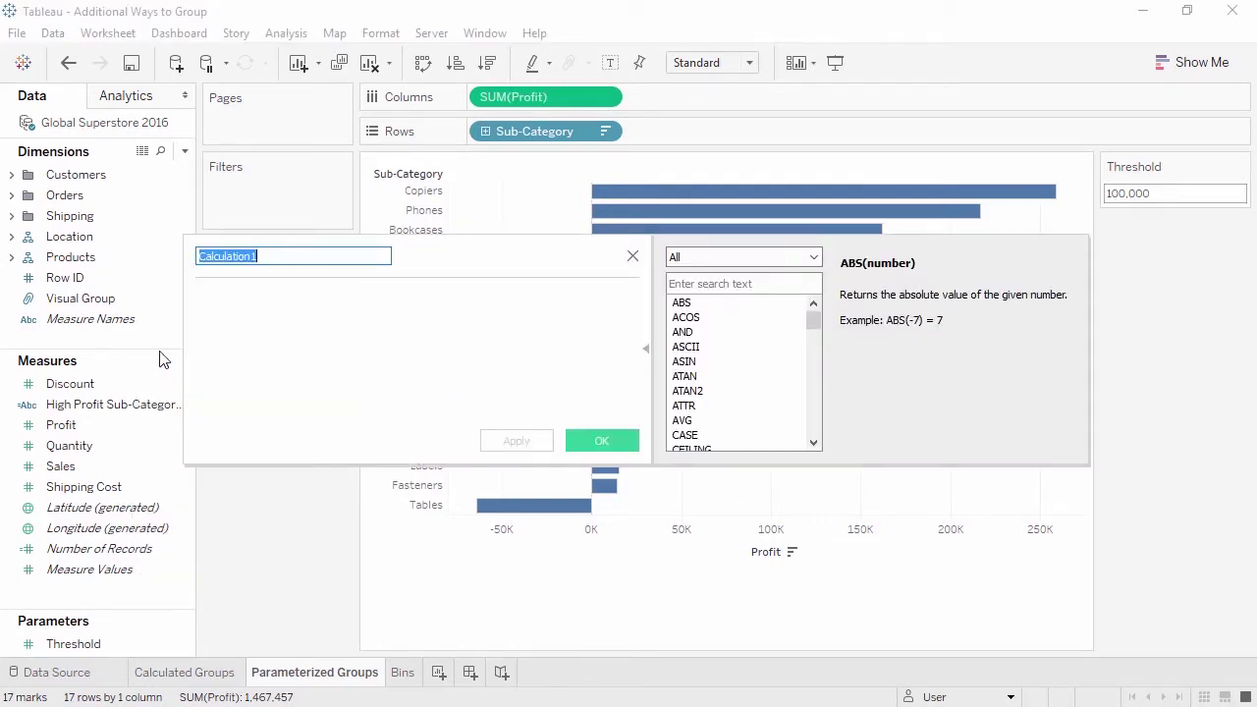
pyautogui.write('Parameter High Profit')
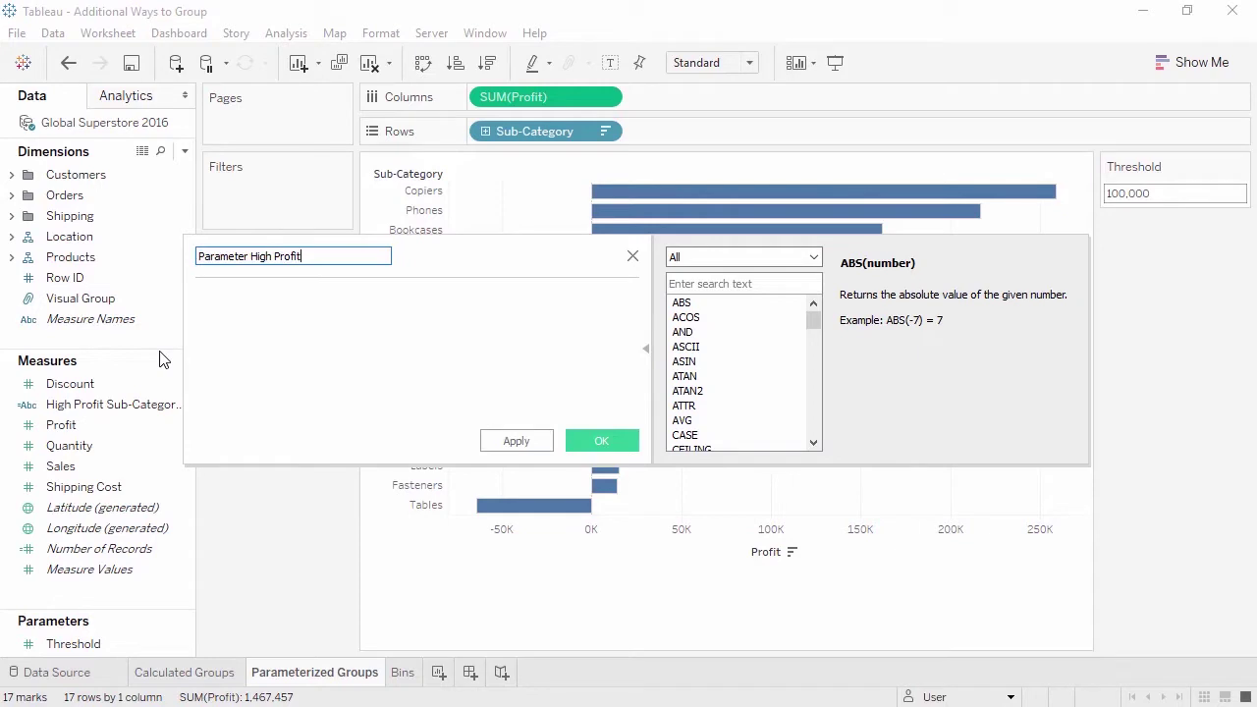
pyautogui.click(267, 359)
pyautogui.write('IF SUM([Profit]) >')
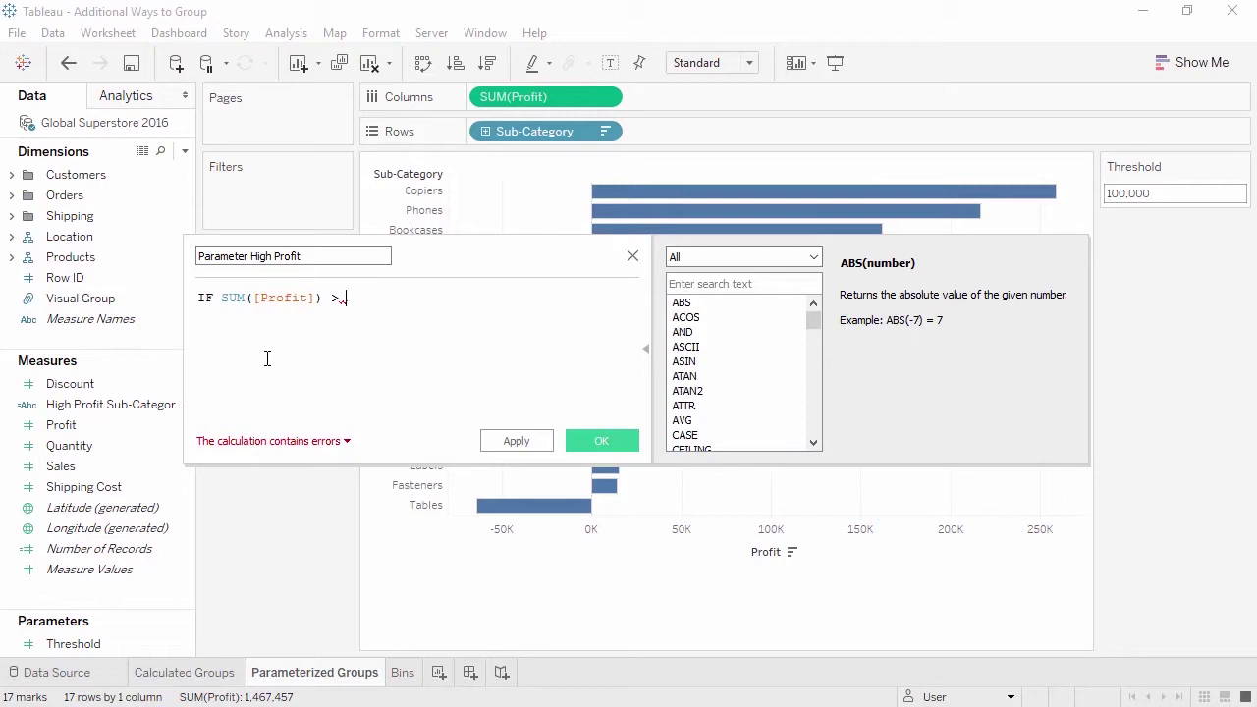
pyautogui.moveTo(73, 644); pyautogui.dragTo(451, 345)
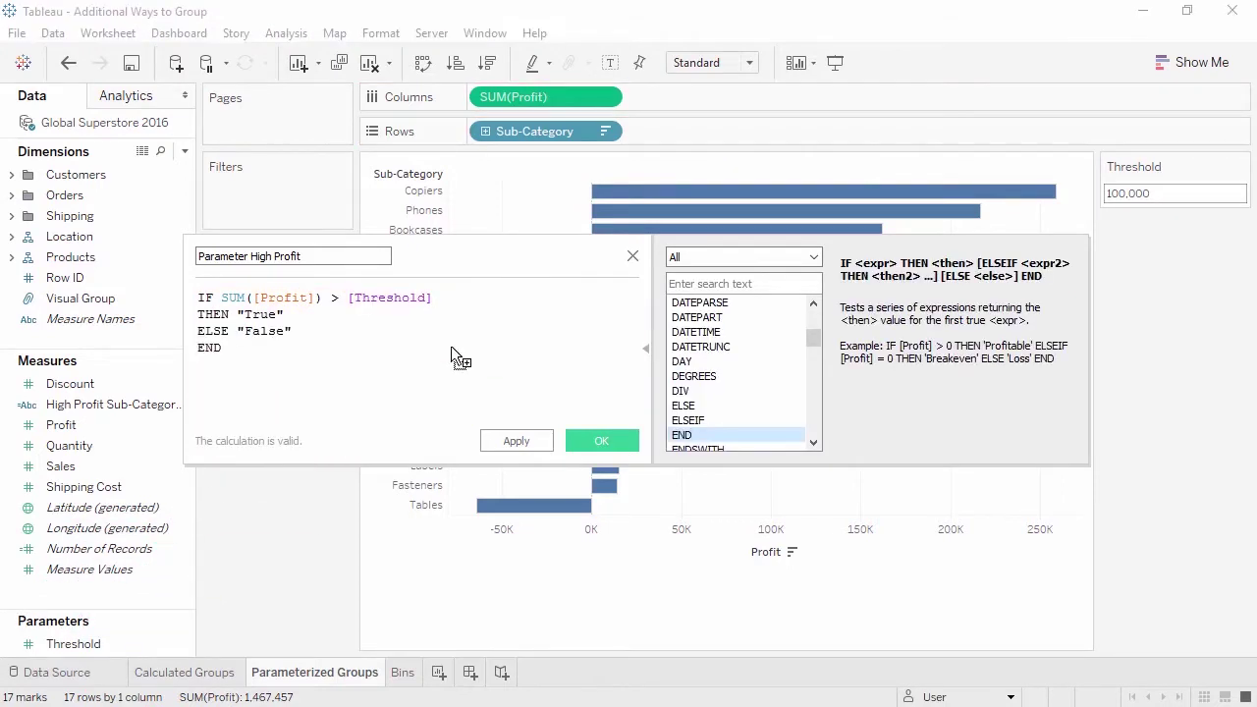
pyautogui.click(602, 441)
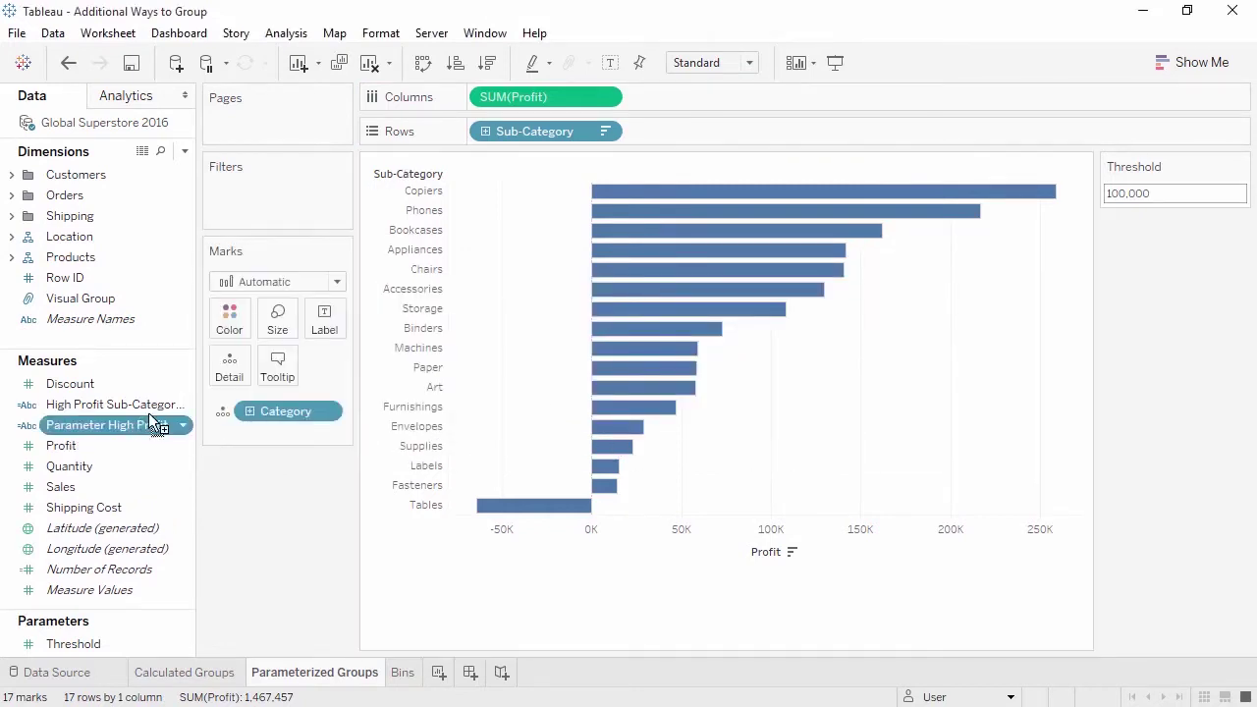
pyautogui.moveTo(151, 419); pyautogui.dragTo(223, 324)
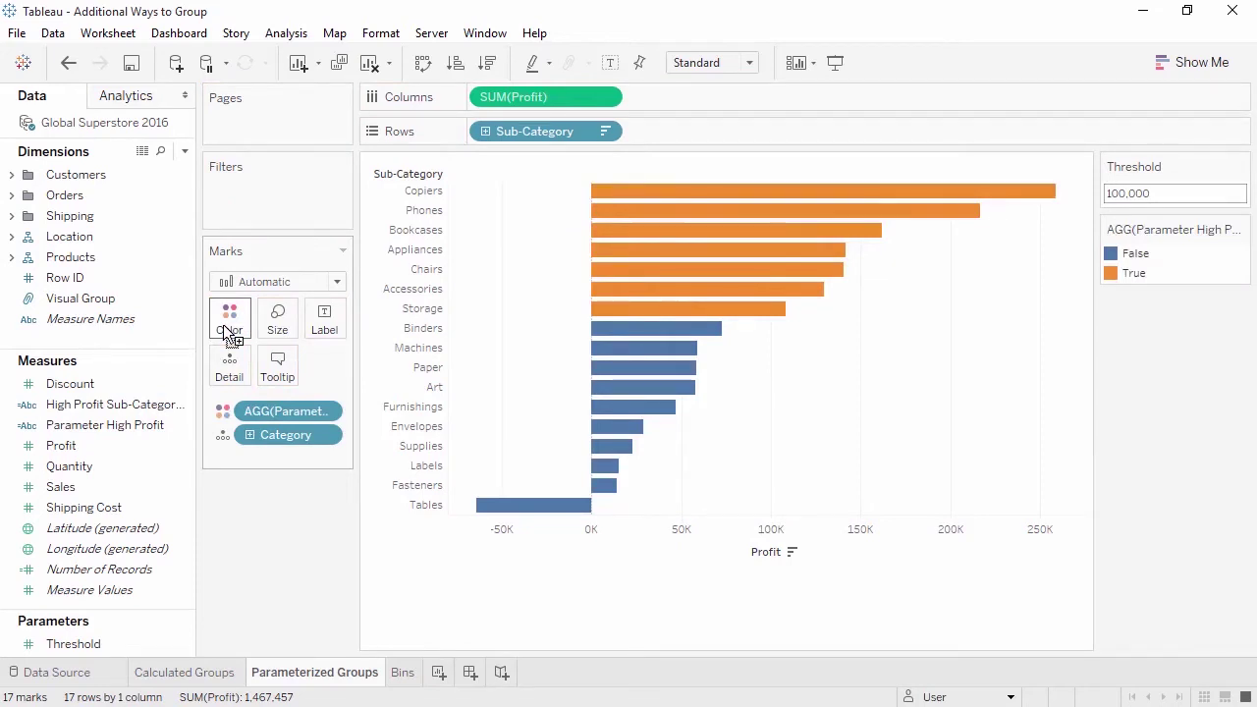
# - Set the Threshold parameter to 200000 on the Parameterized Groups sheet
pyautogui.click(1169, 199)
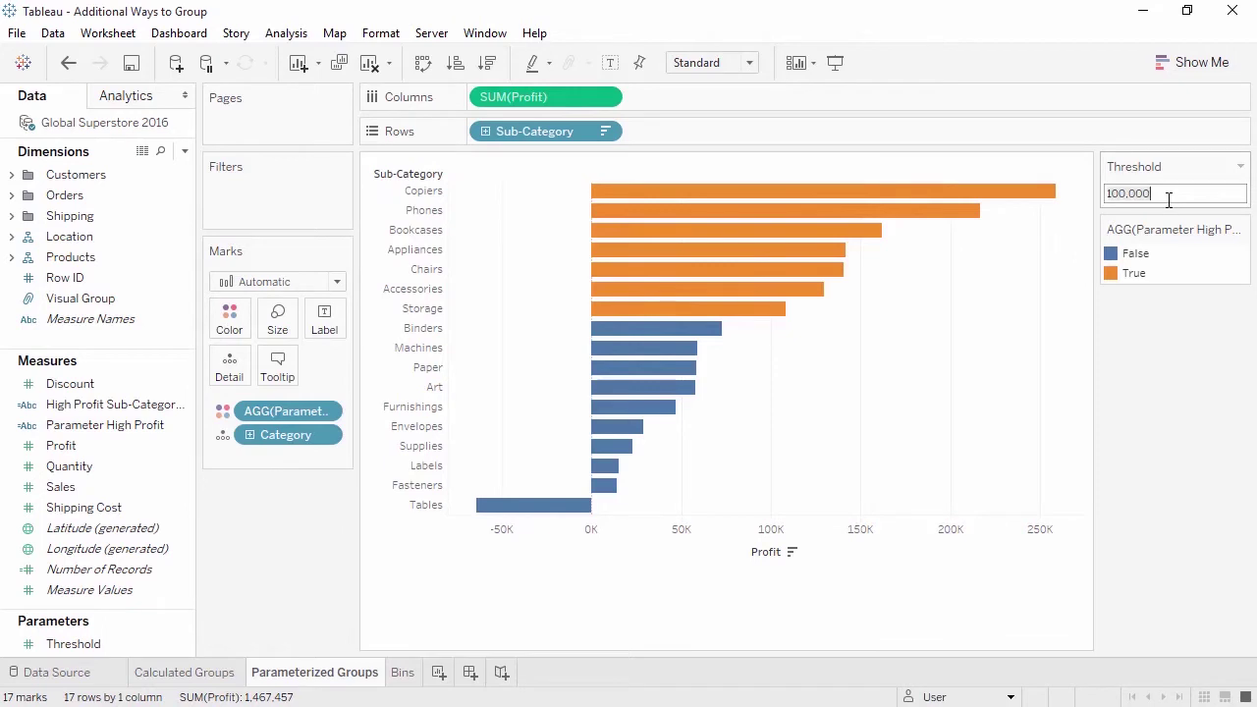
pyautogui.hotkey('ctrl', 'a')
pyautogui.write('200000')
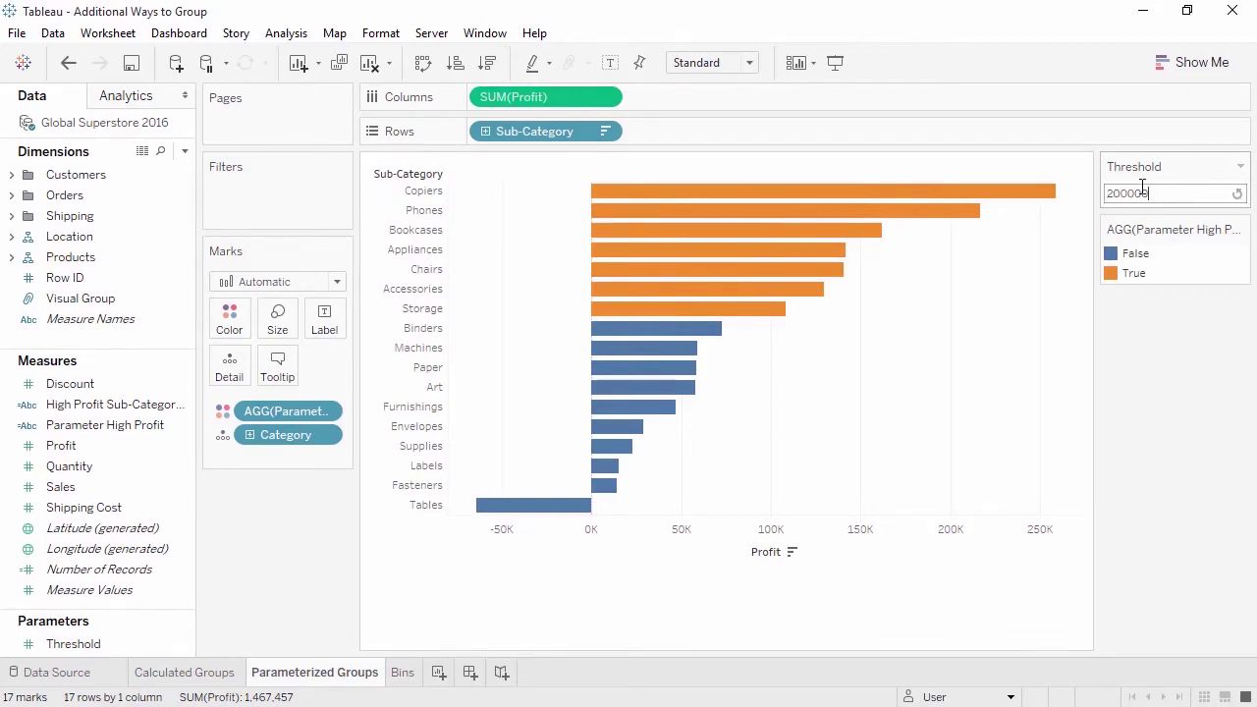
pyautogui.press('Return')
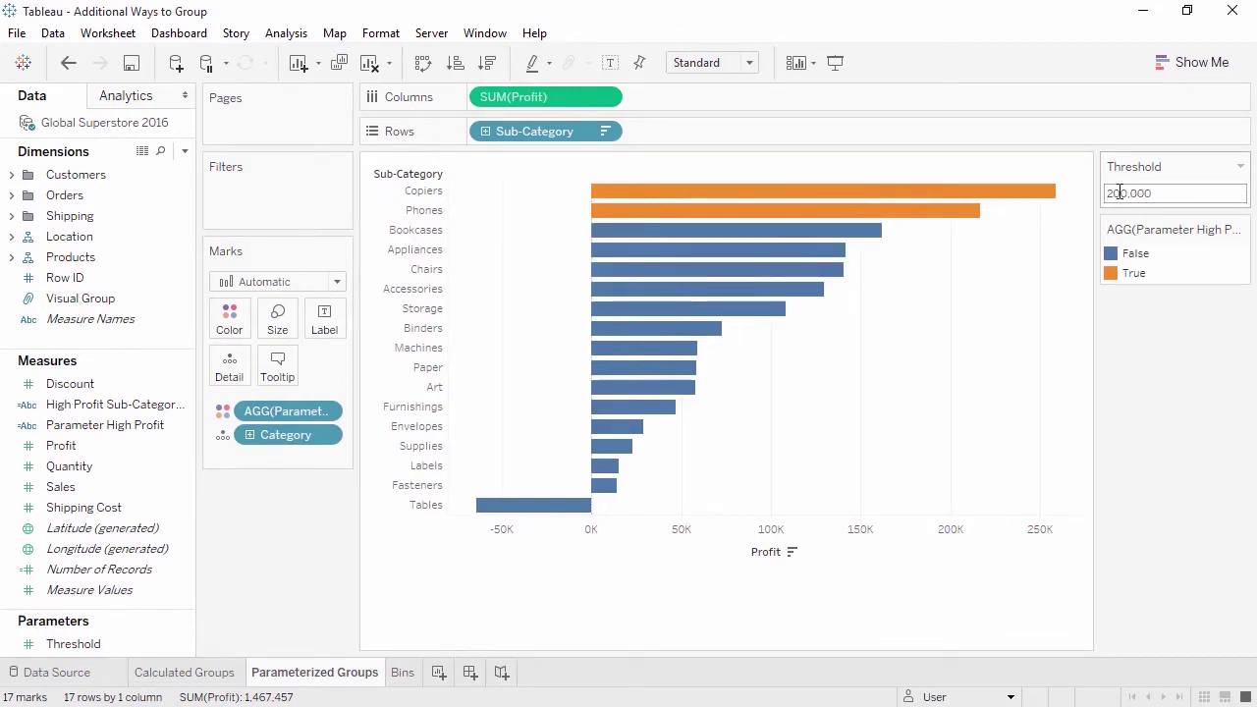
# - On the Bins sheet, create a bins field named Sales (bin) from the Sales measure with a bin size of 1500
pyautogui.click(403, 674)
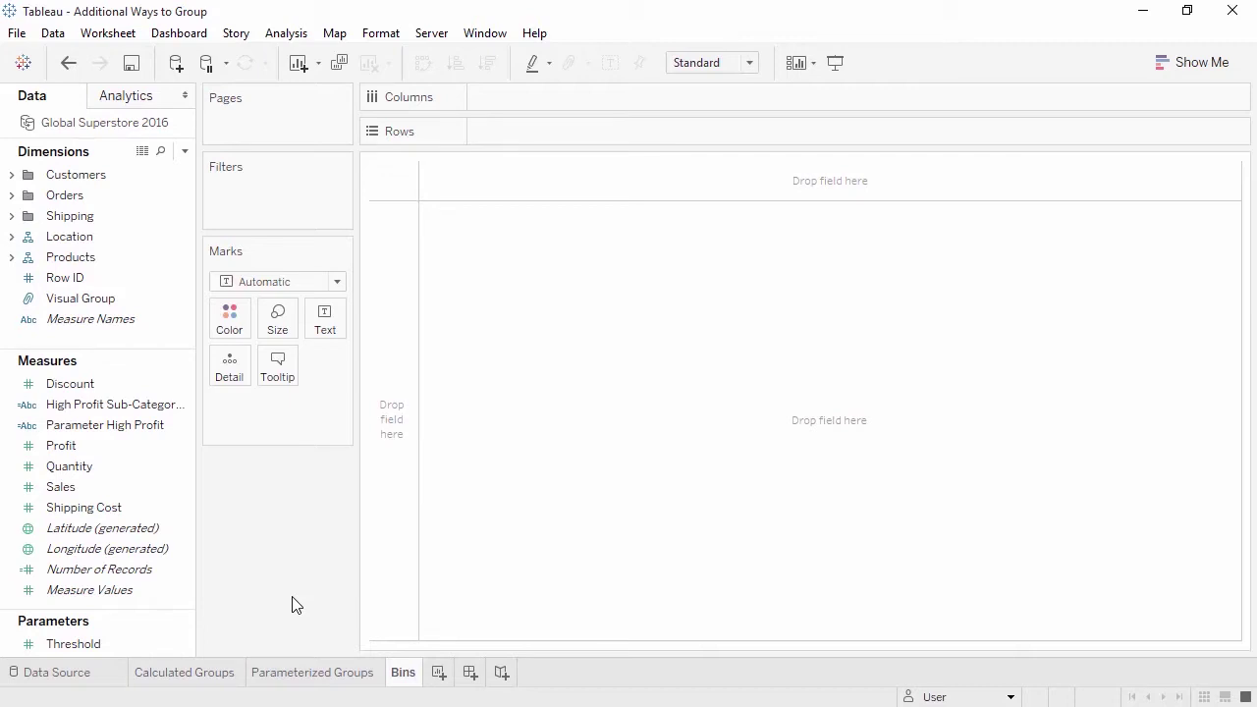
pyautogui.click(163, 491)
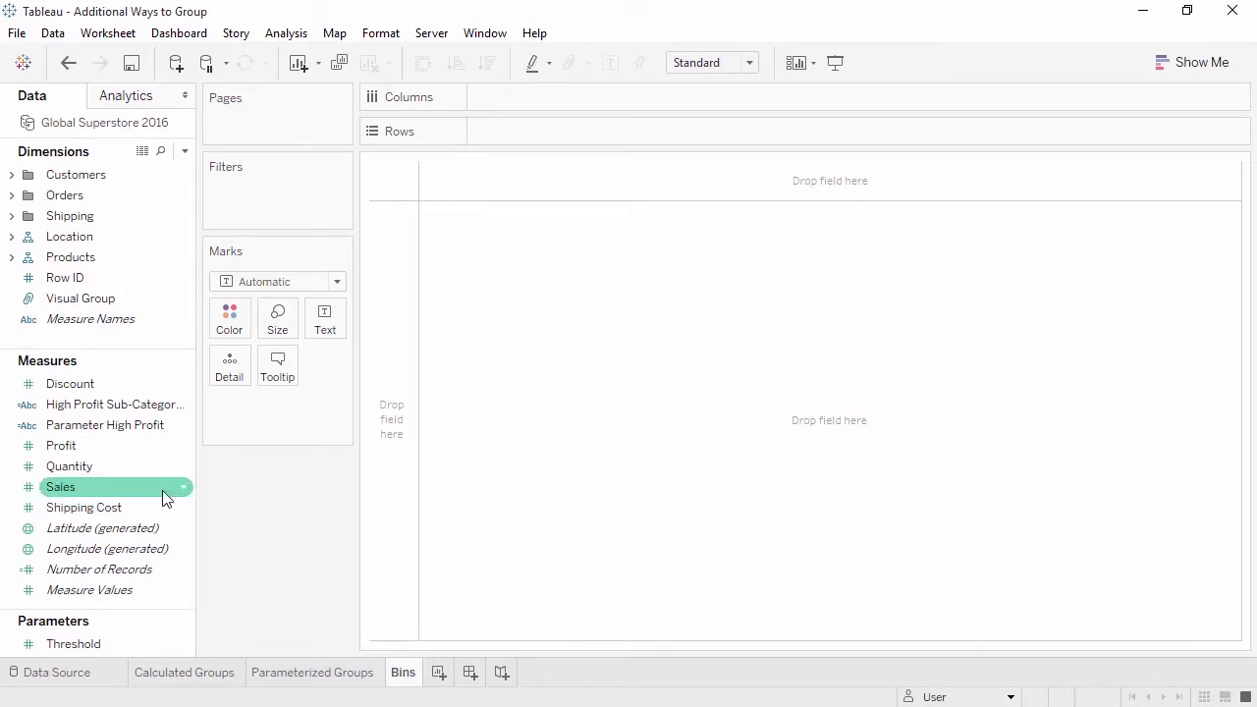
pyautogui.rightClick(164, 496)
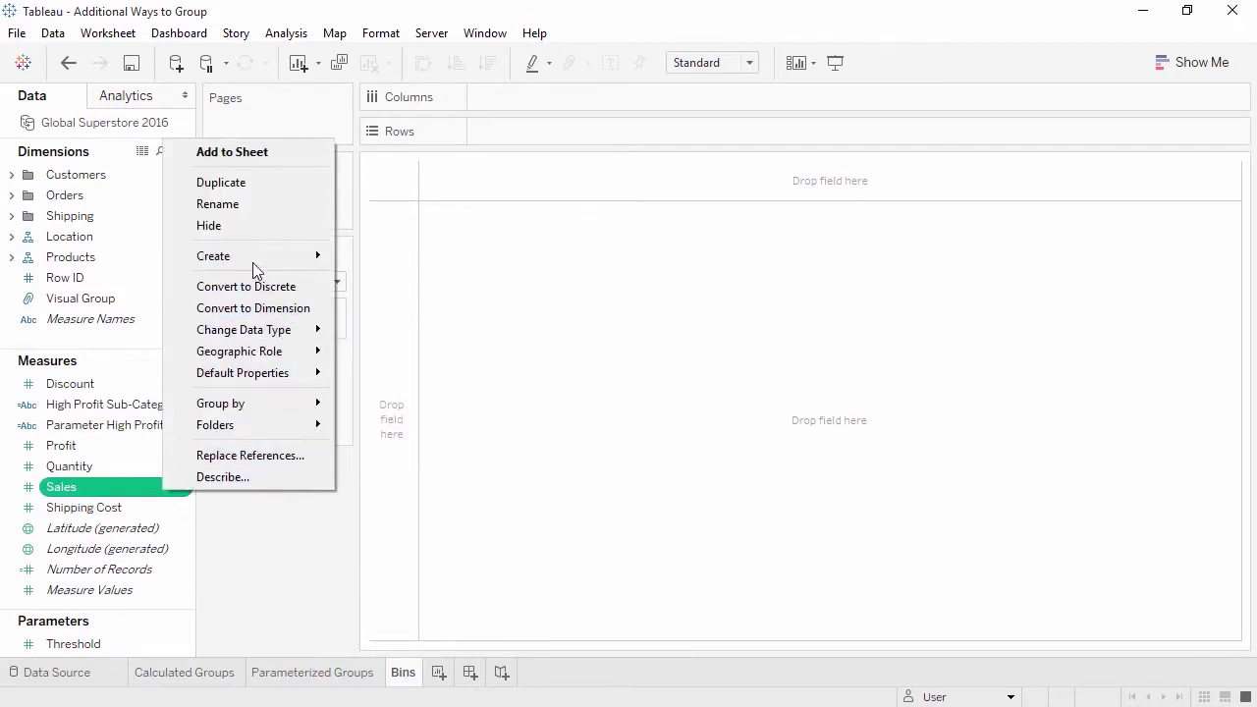
pyautogui.moveTo(255, 262)
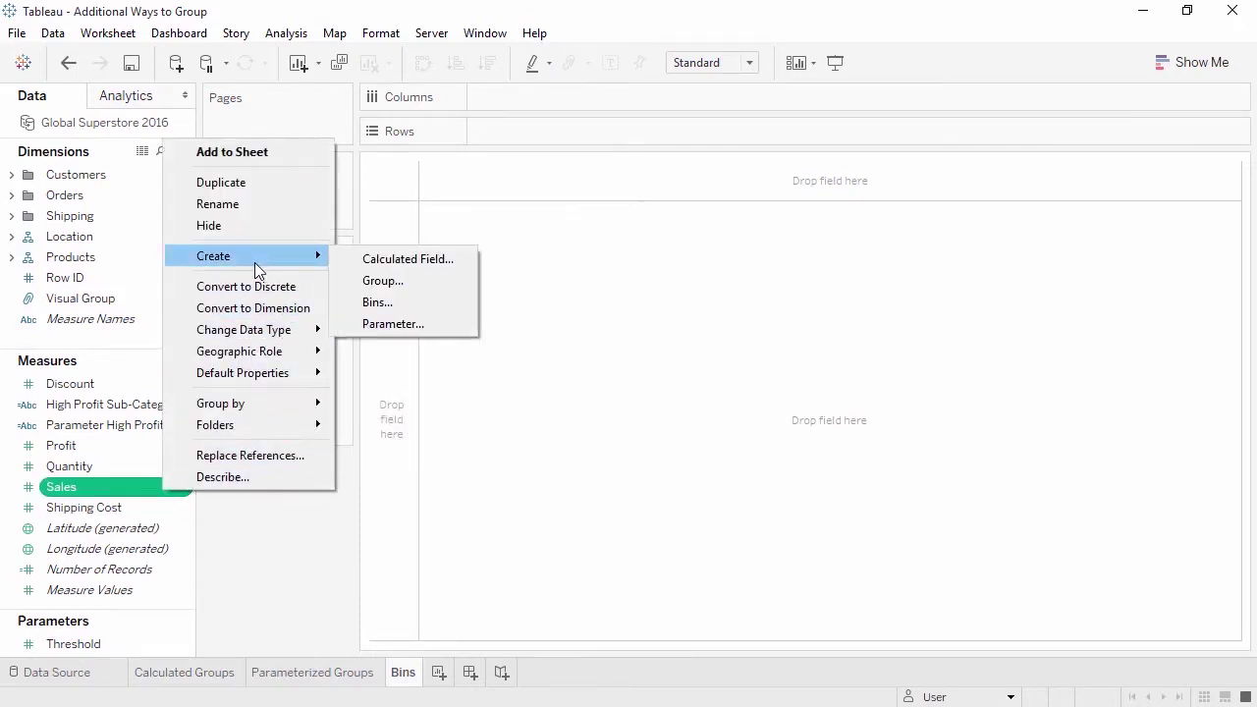
pyautogui.click(369, 303)
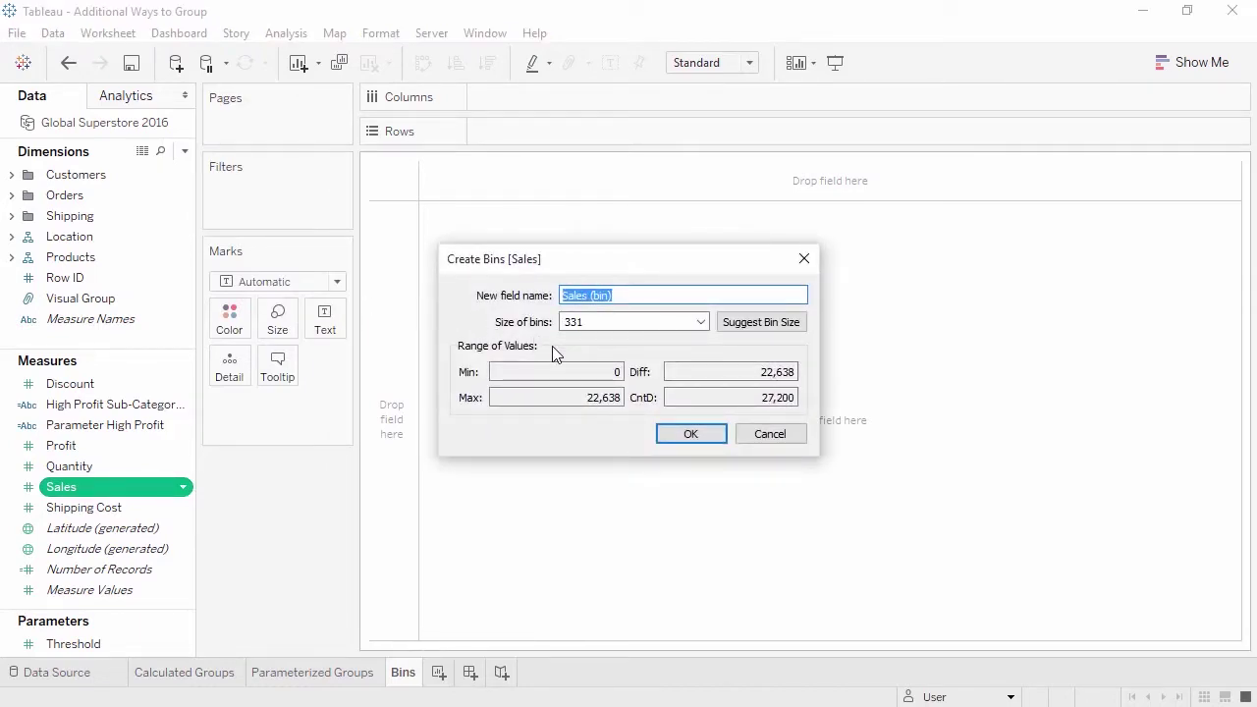
pyautogui.click(603, 324)
pyautogui.moveTo(603, 324); pyautogui.dragTo(536, 326)
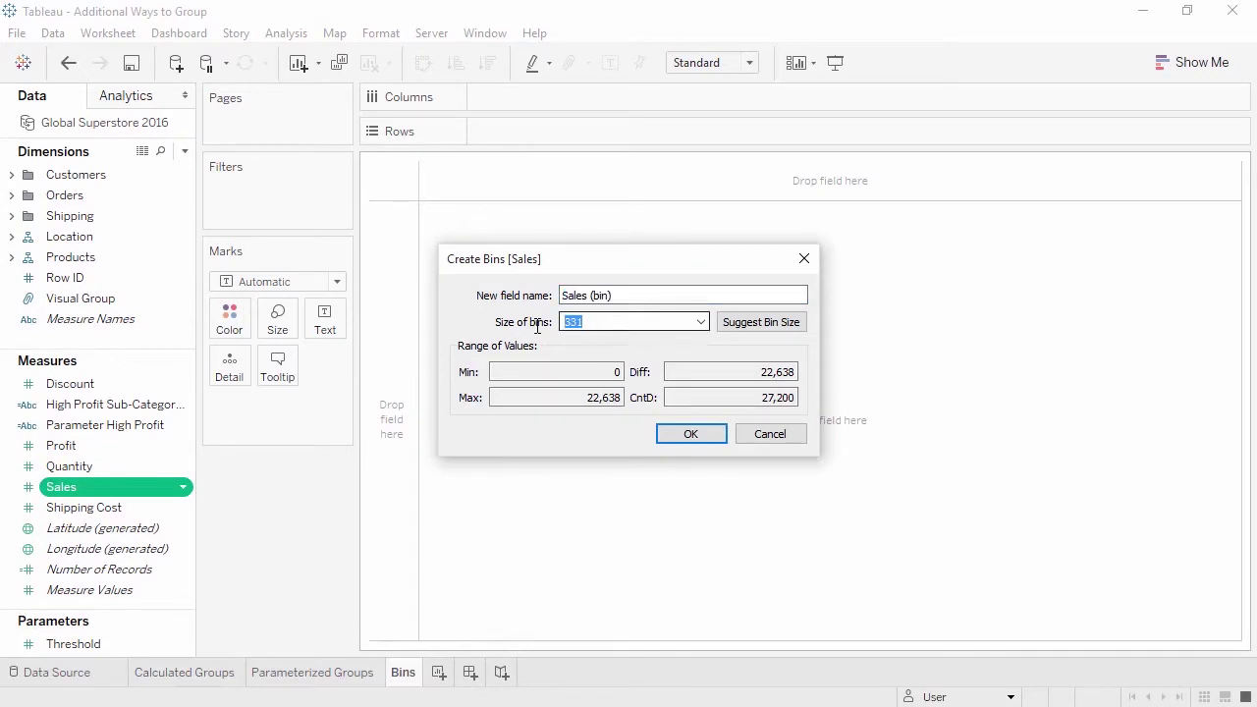
pyautogui.write('1500')
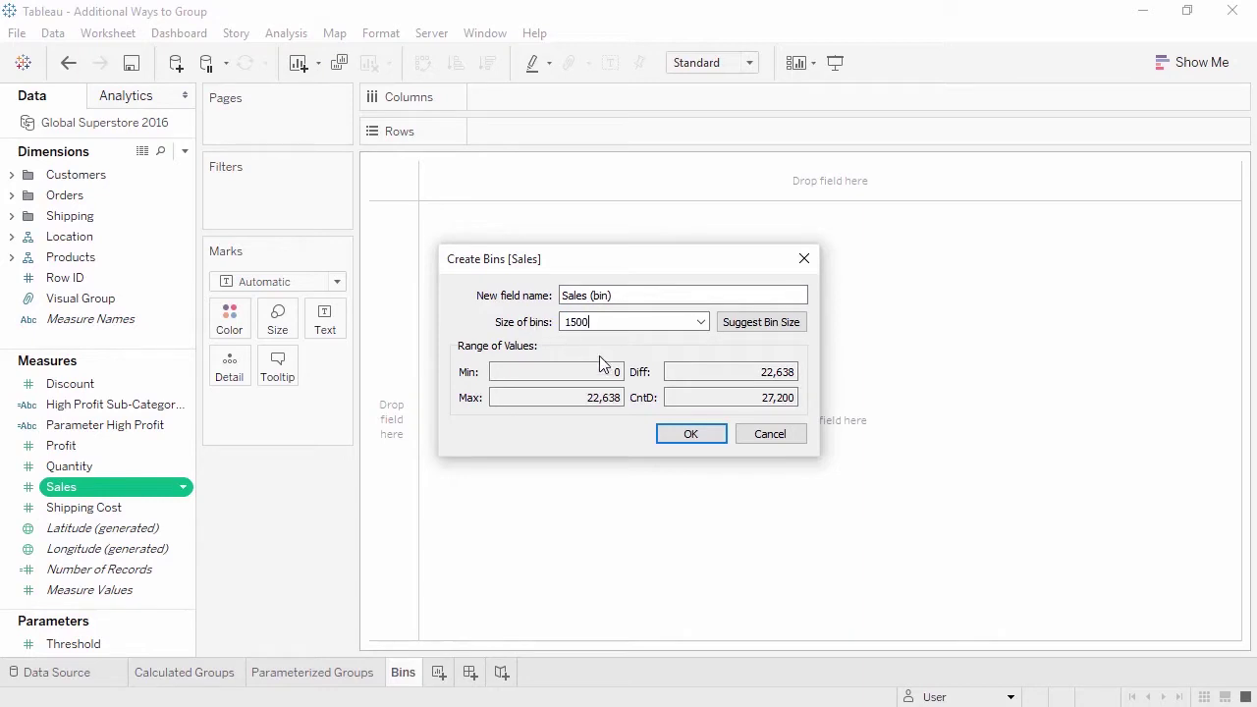
pyautogui.click(674, 433)
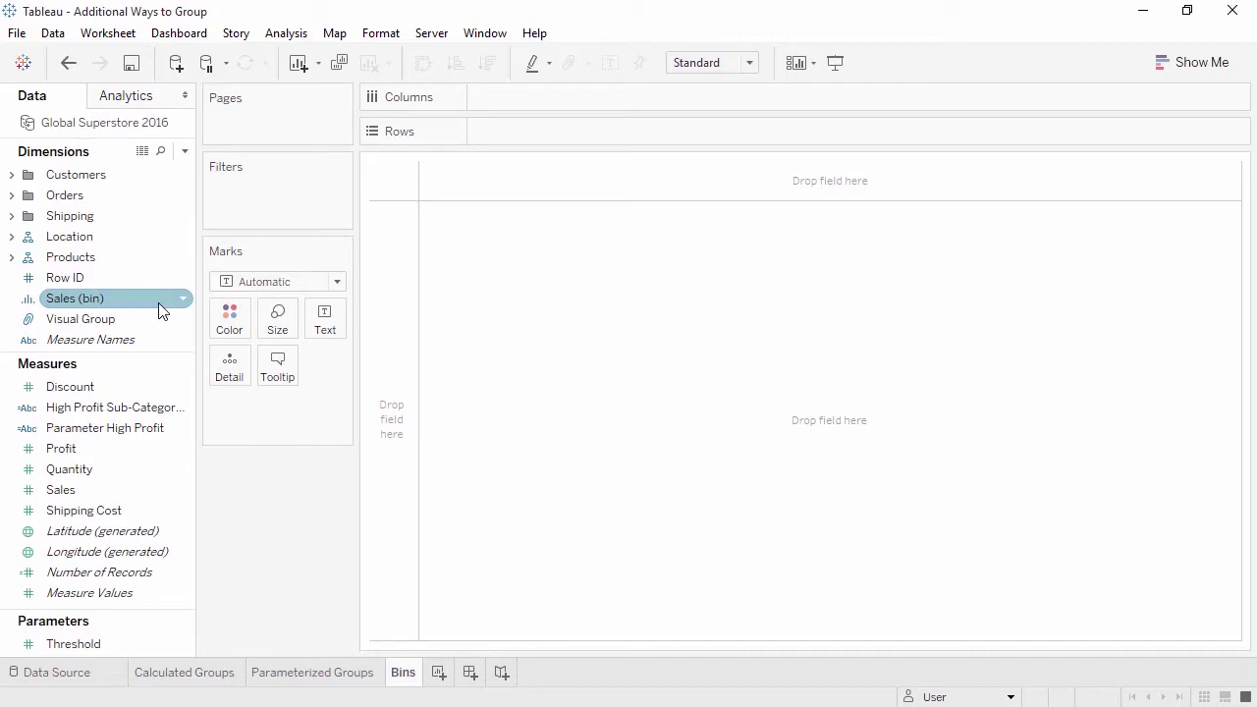
# - Build a histogram with Sales (bin) on the columns and Sales on the rows
pyautogui.moveTo(162, 311); pyautogui.dragTo(543, 103)
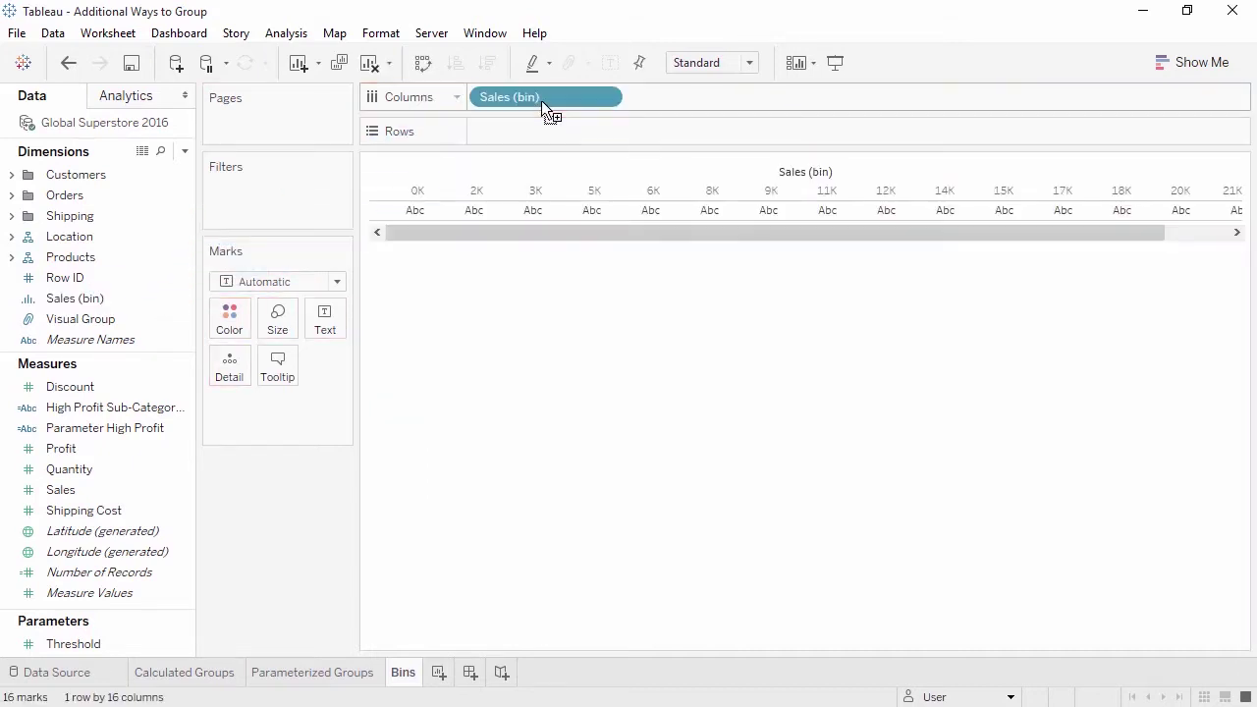
pyautogui.moveTo(61, 490); pyautogui.dragTo(494, 137)
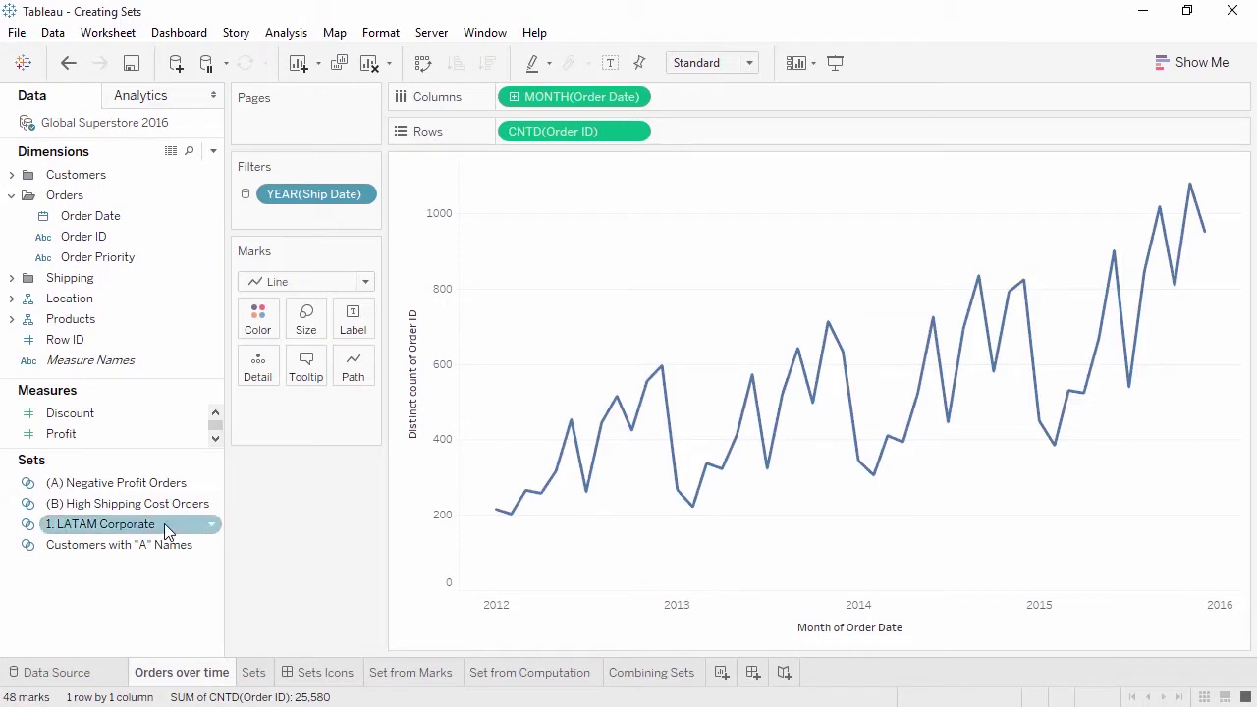
# - In the Creating Sets workbook, color the marks by the 1. LATAM Corporate set on the Orders over time and Sets sheets
pyautogui.moveTo(162, 524); pyautogui.dragTo(263, 327)
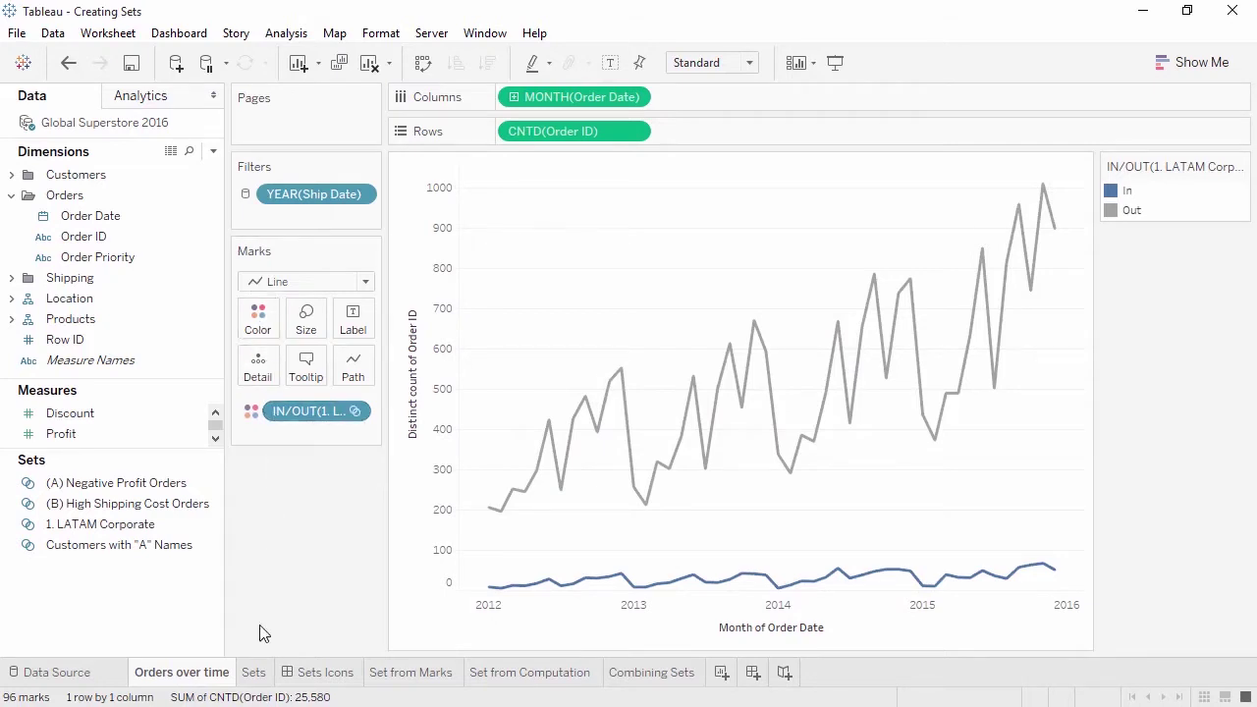
pyautogui.click(253, 672)
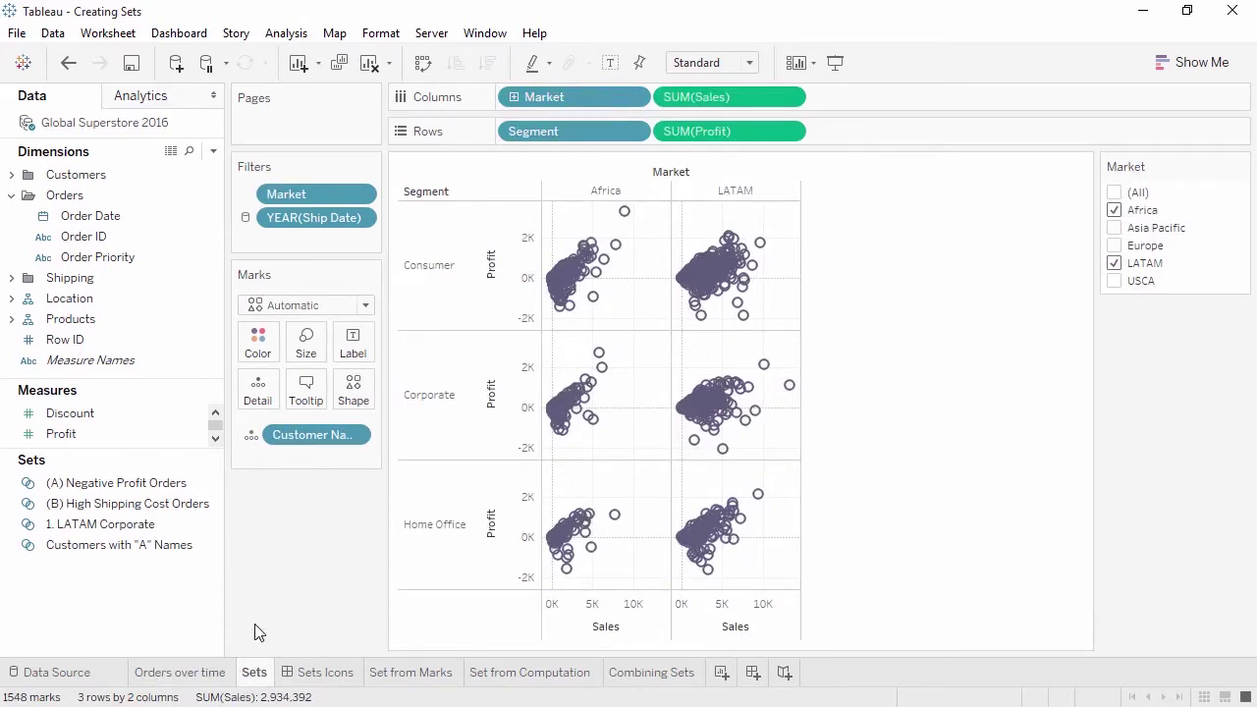
pyautogui.moveTo(163, 529); pyautogui.dragTo(259, 357)
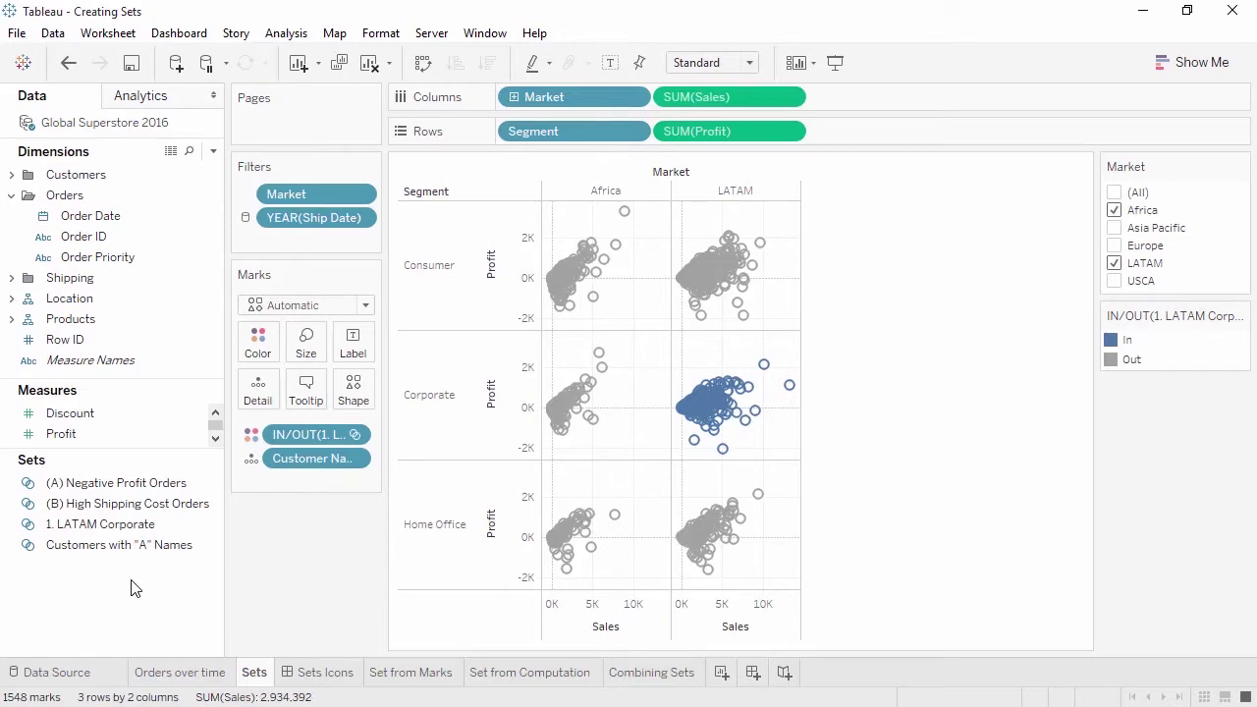
# - On the Set from Marks sheet, create a set named High Discount Orders from all marks above about 0.63 average discount, and clear the selection
pyautogui.click(309, 675)
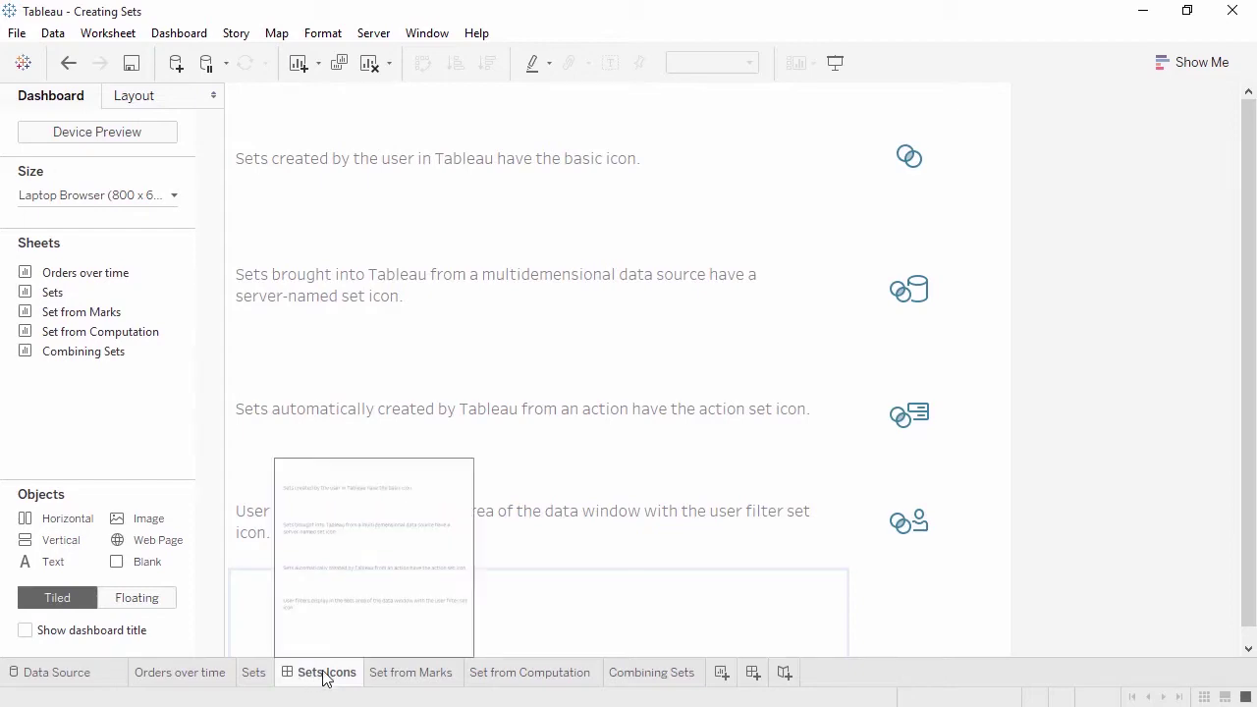
pyautogui.click(400, 674)
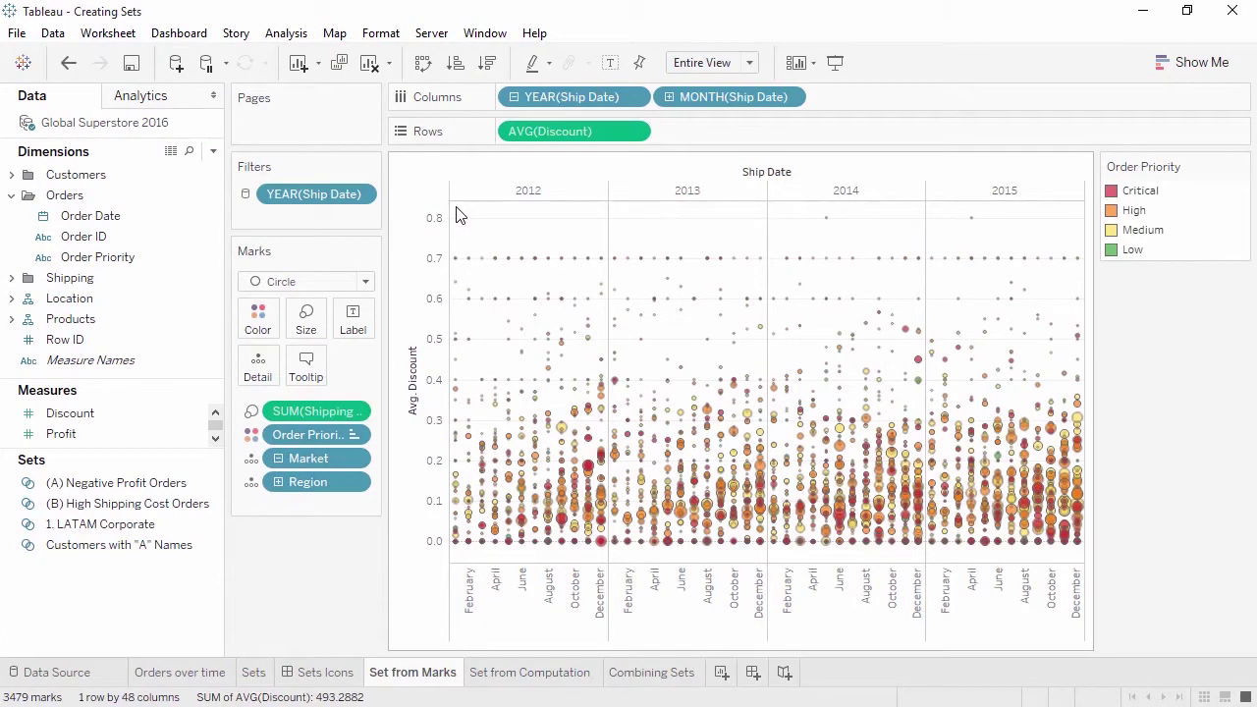
pyautogui.moveTo(456, 209); pyautogui.dragTo(1090, 285)
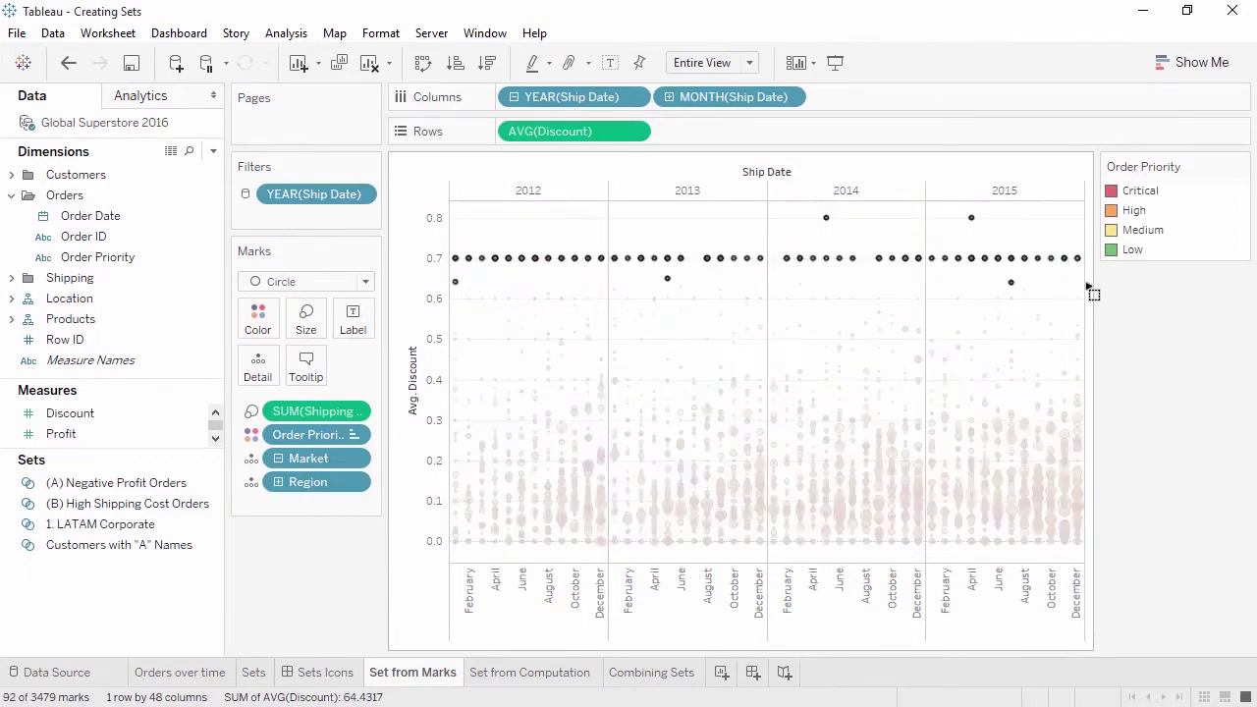
pyautogui.moveTo(1059, 267)
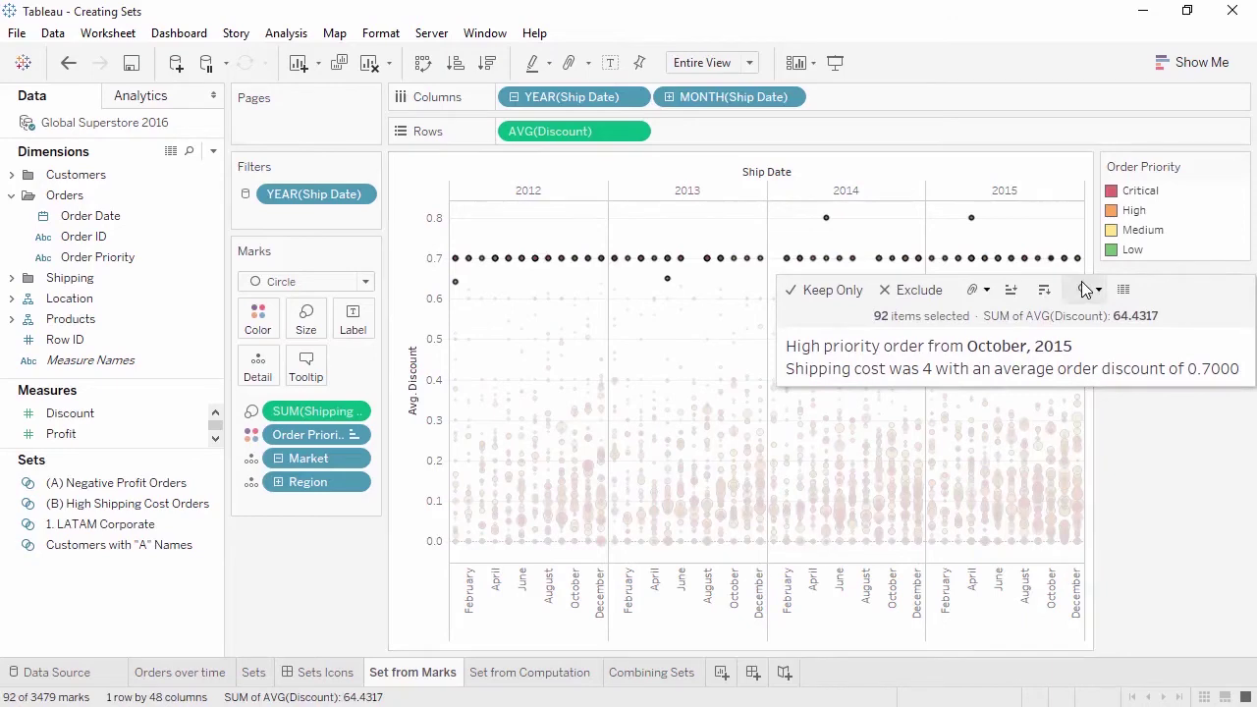
pyautogui.click(1085, 289)
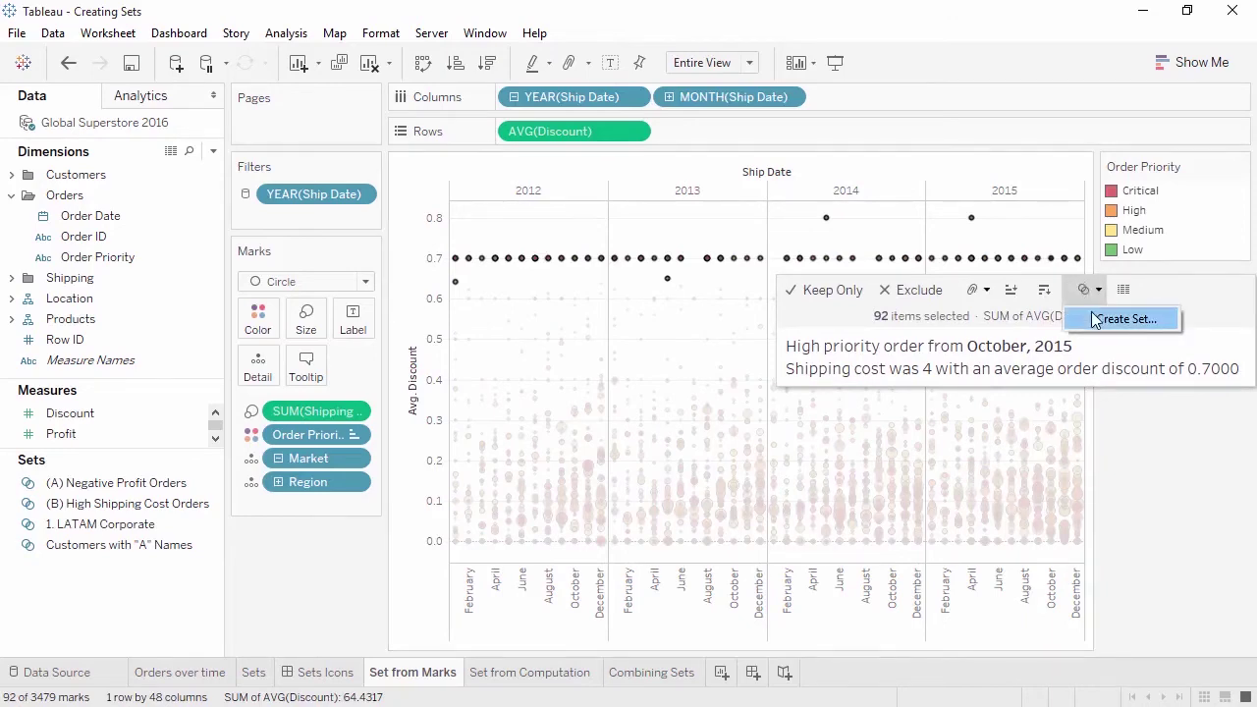
pyautogui.click(1126, 319)
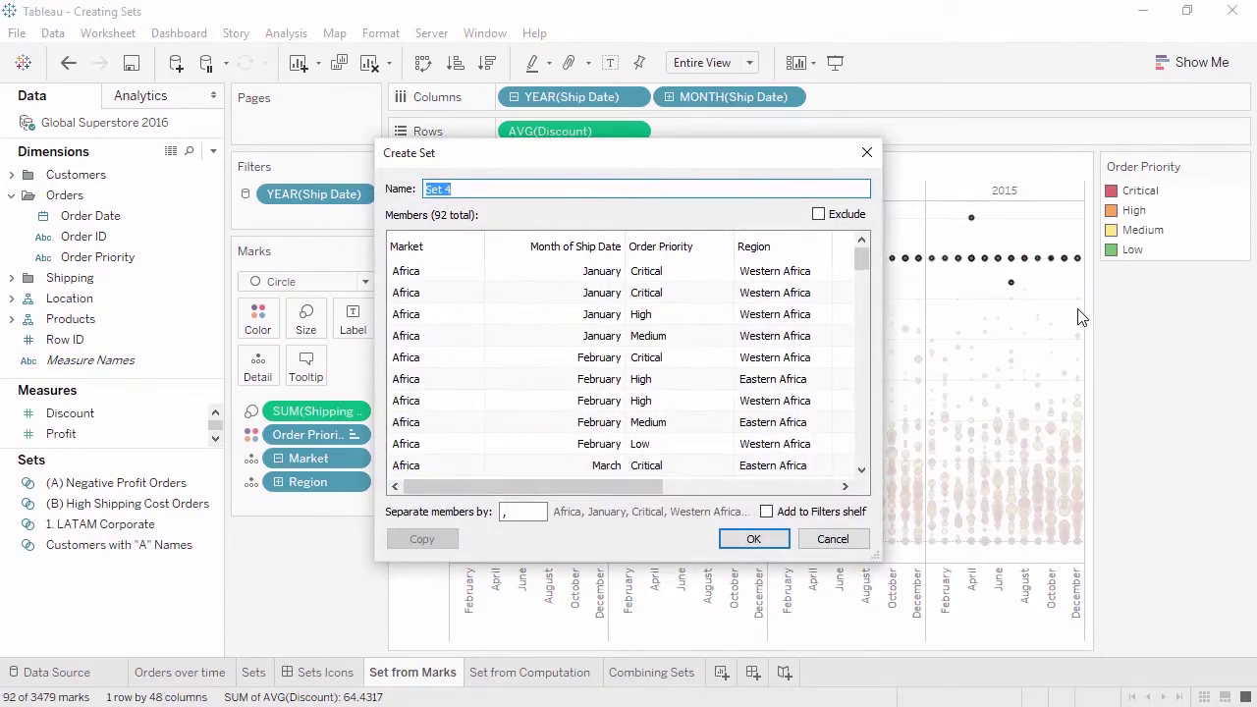
pyautogui.write('High Discount Orders')
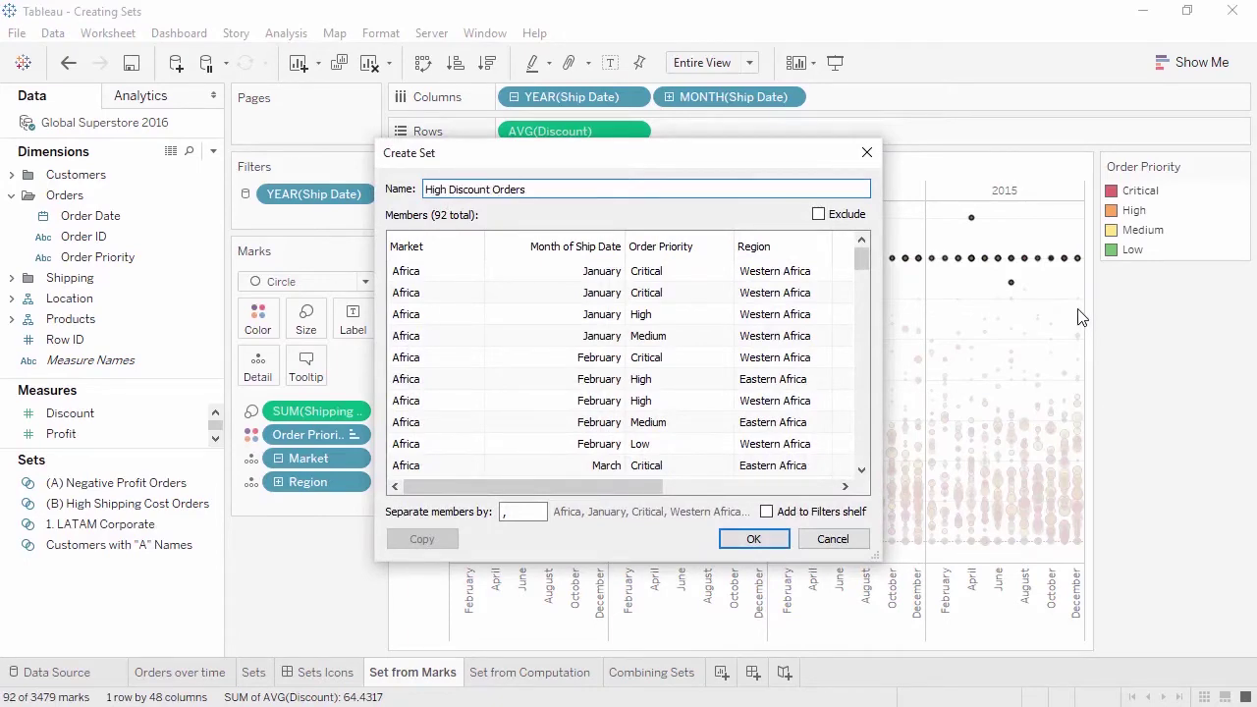
pyautogui.click(754, 539)
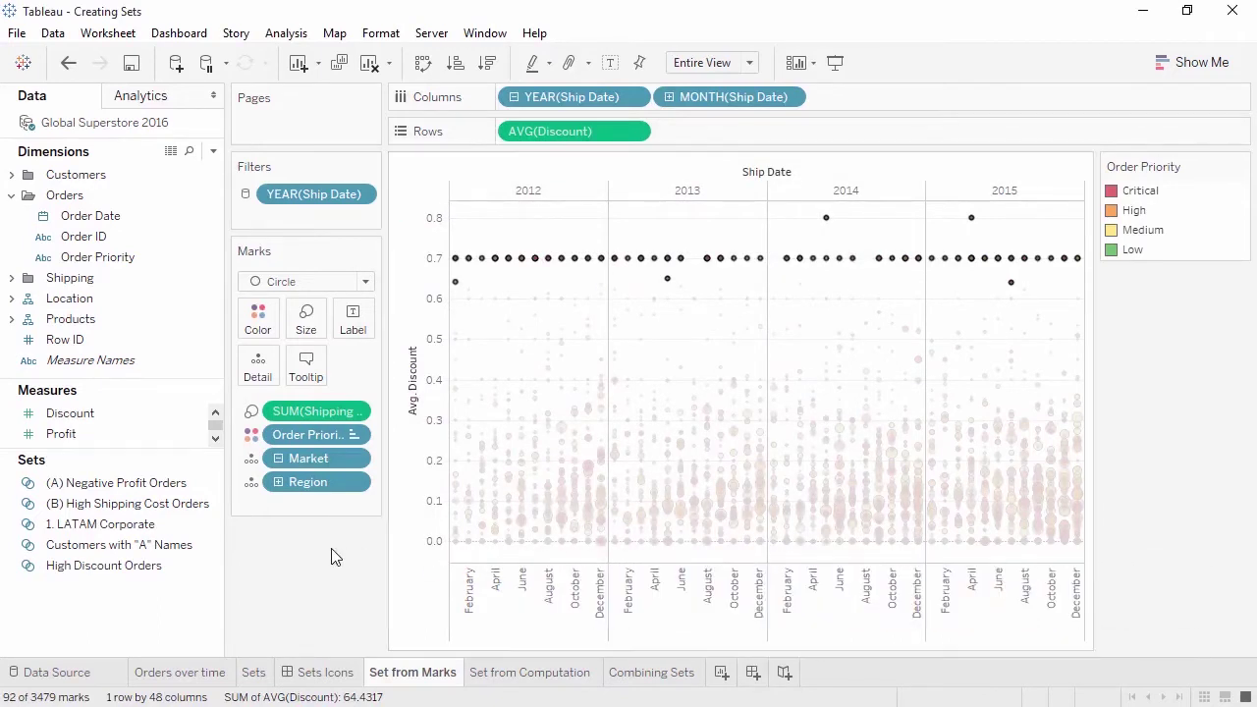
pyautogui.press('Escape')
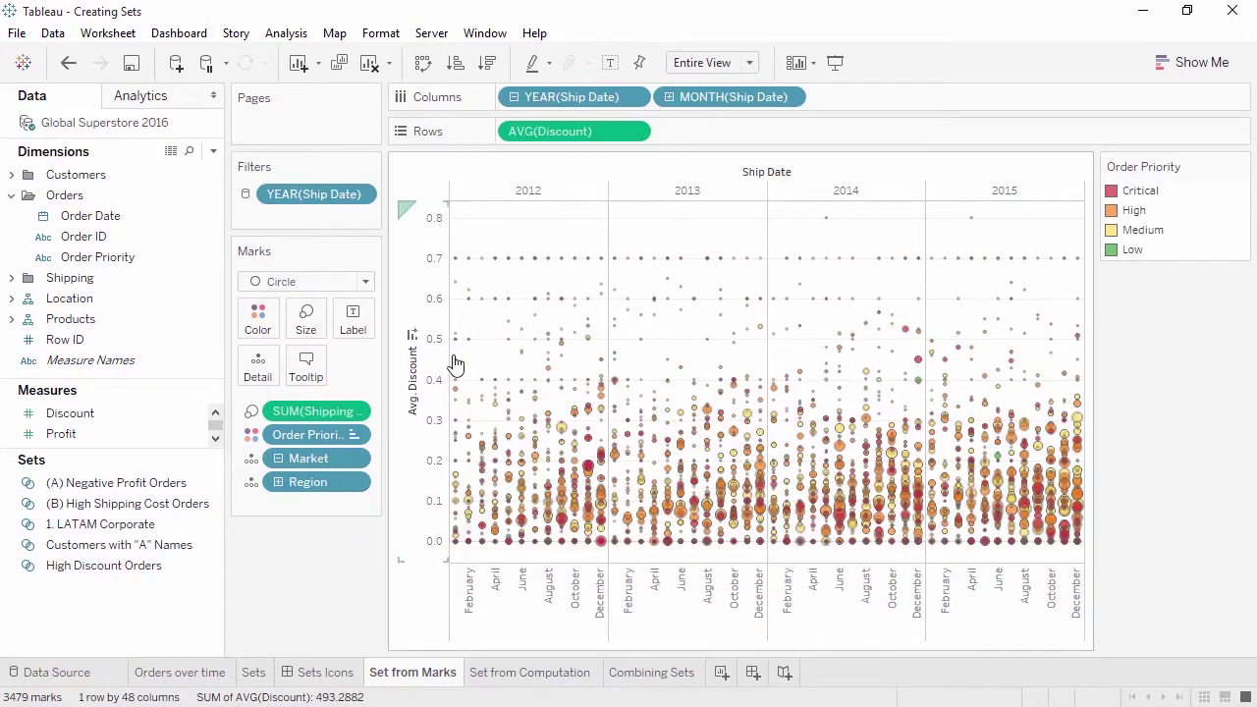
# - Create another set from the 2012–2013 marks between about 0.6 and 0.67 average discount, keeping only Month of Ship Date as a member column
pyautogui.moveTo(452, 271); pyautogui.dragTo(715, 300)
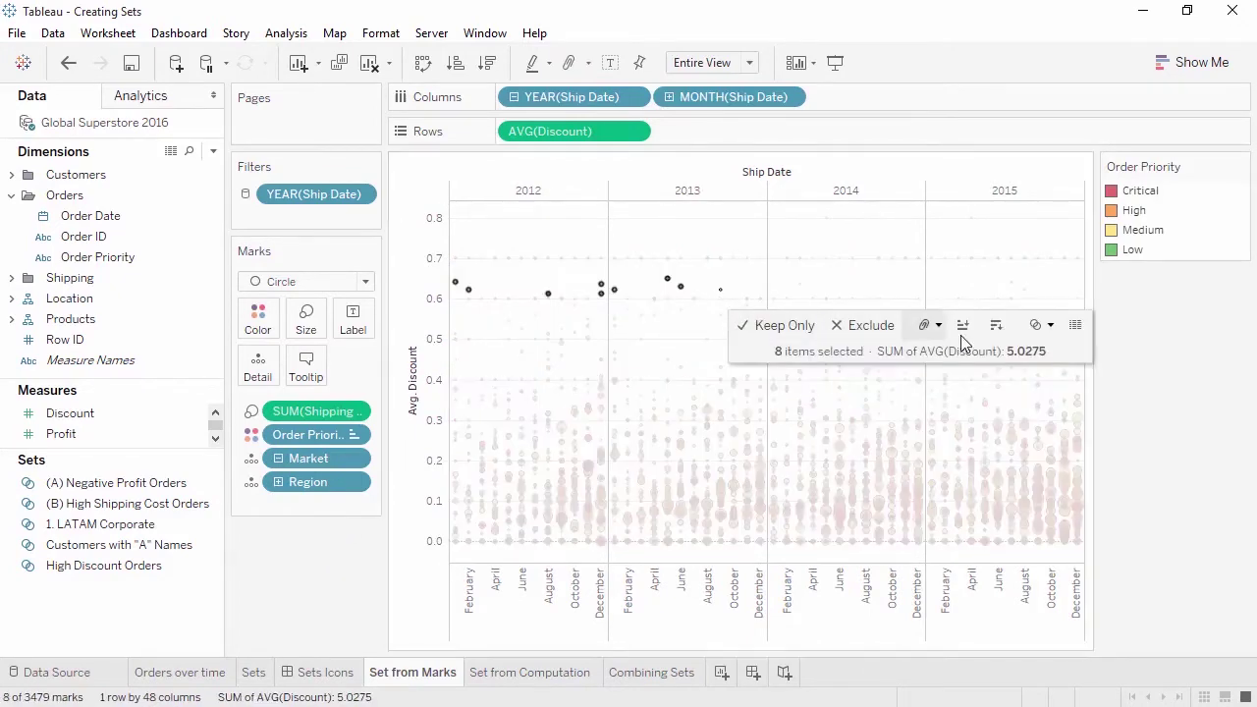
pyautogui.click(1035, 326)
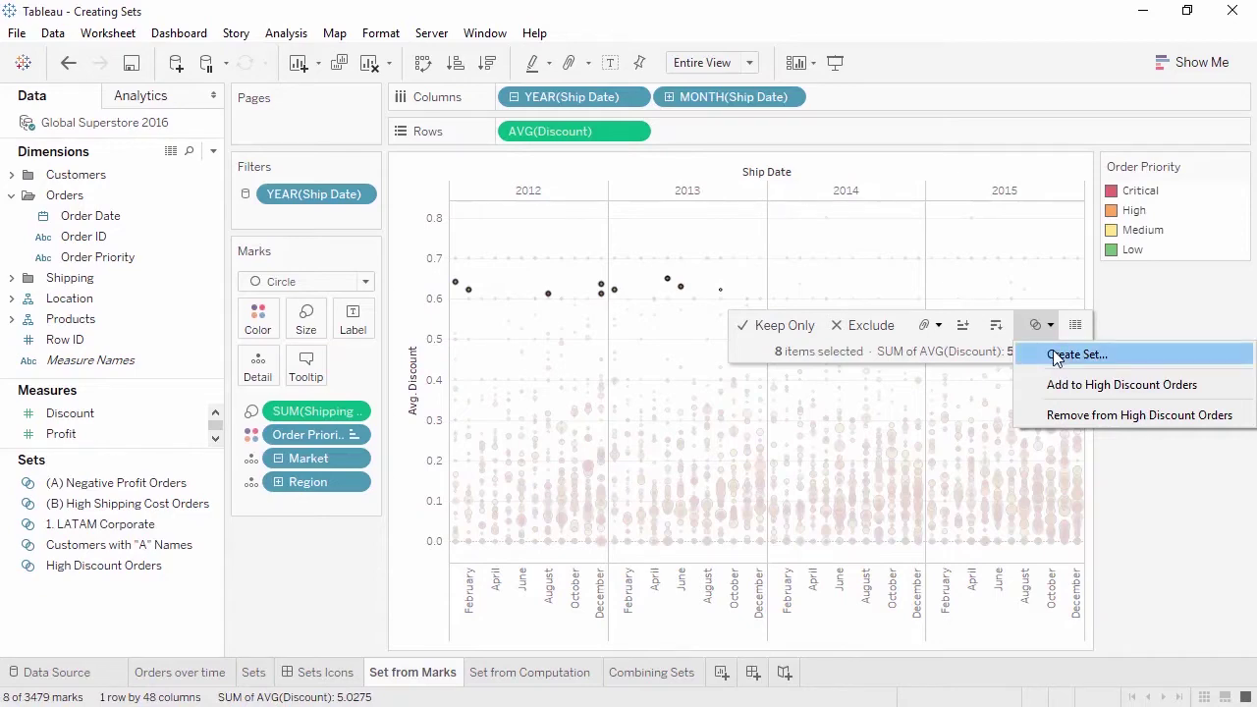
pyautogui.click(1053, 352)
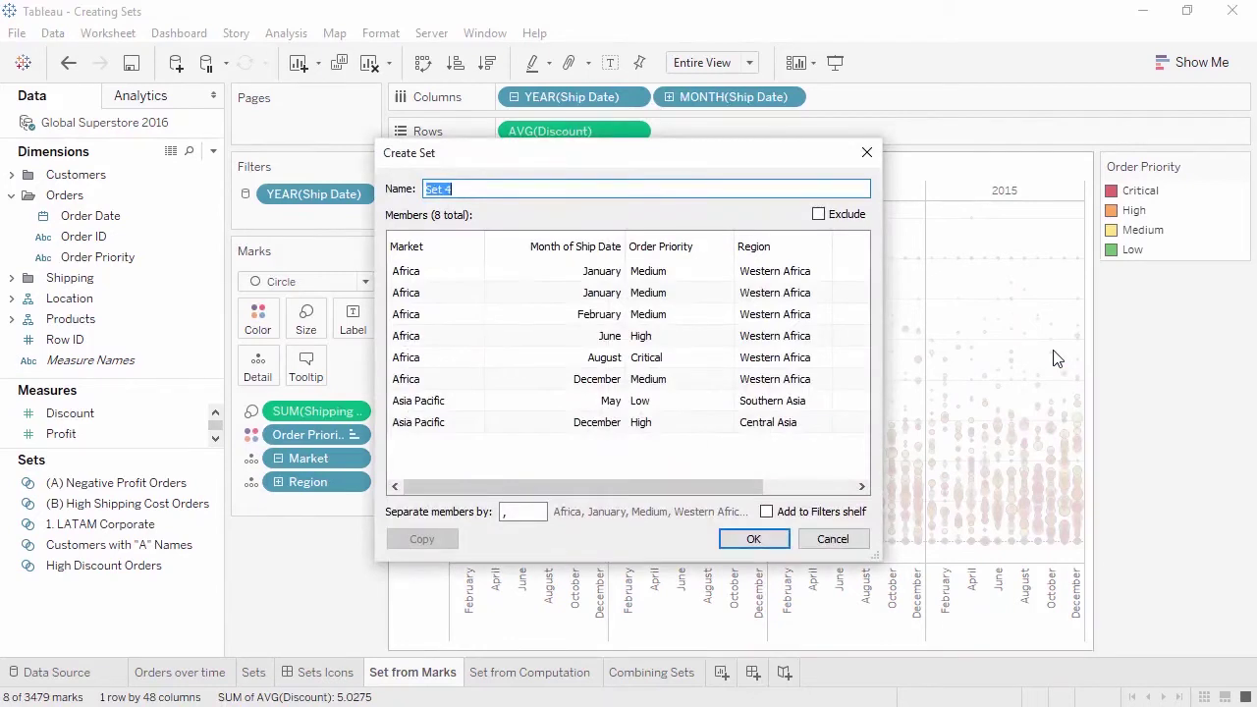
pyautogui.click(821, 246)
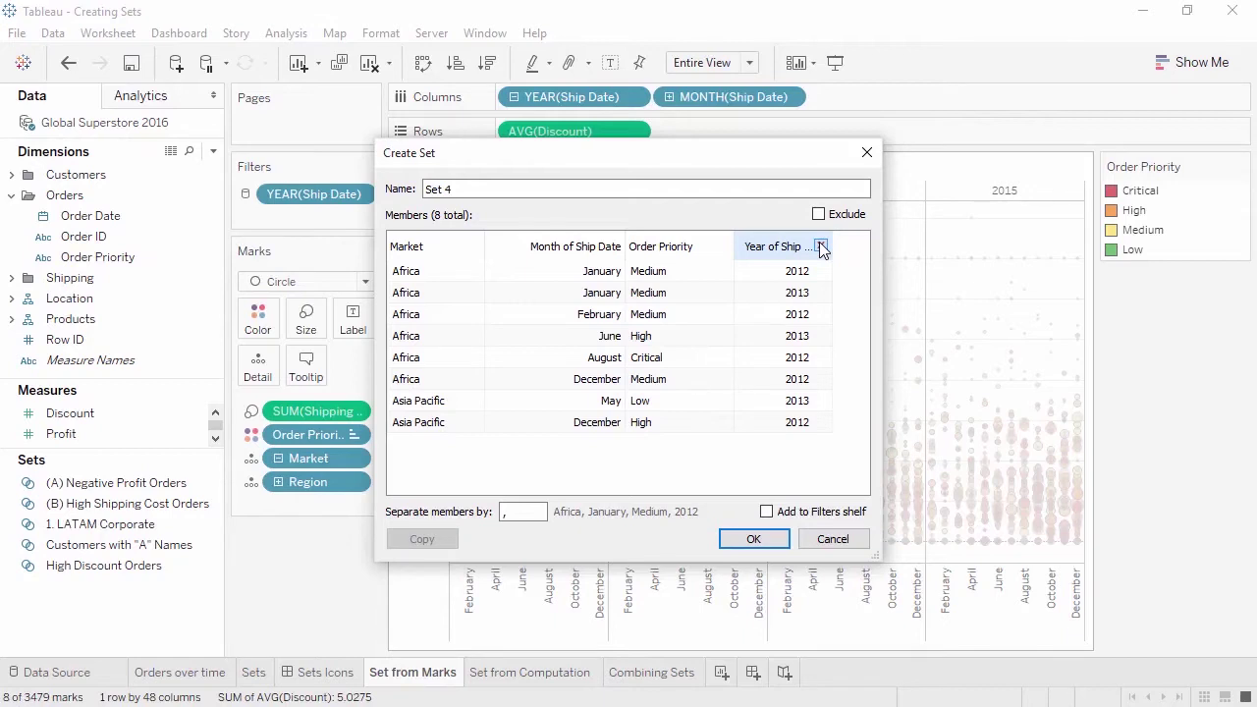
pyautogui.click(821, 247)
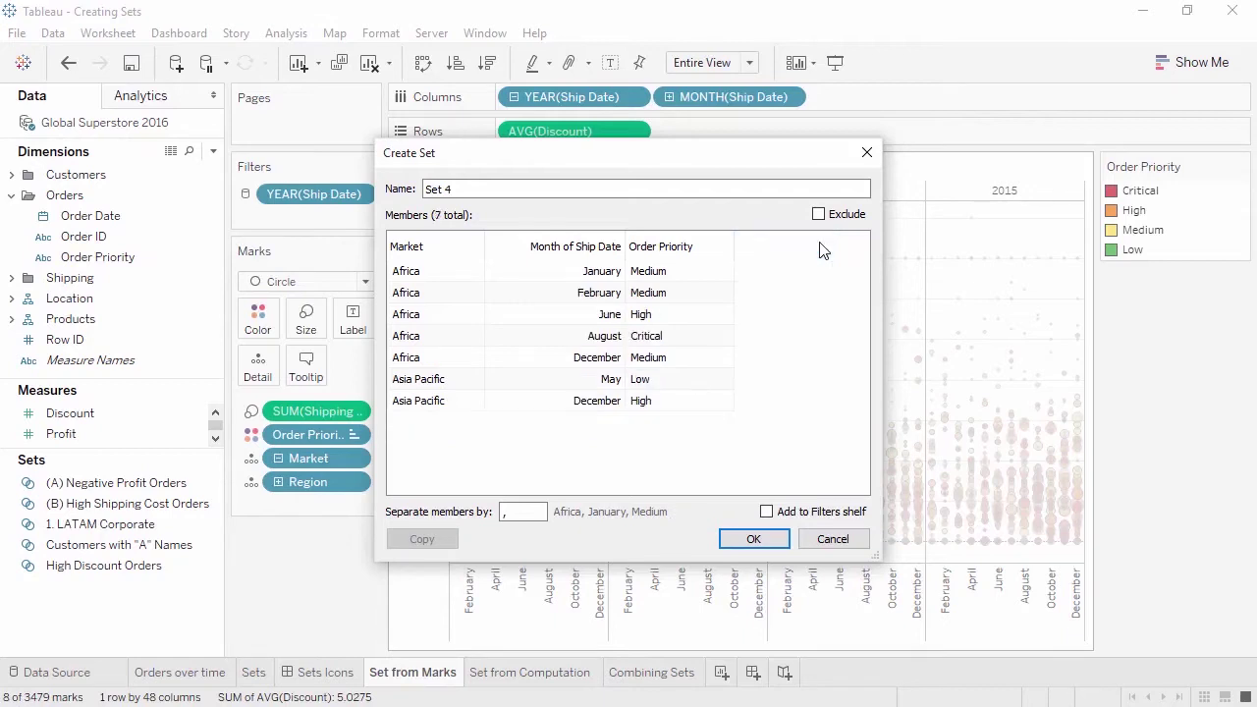
pyautogui.click(725, 246)
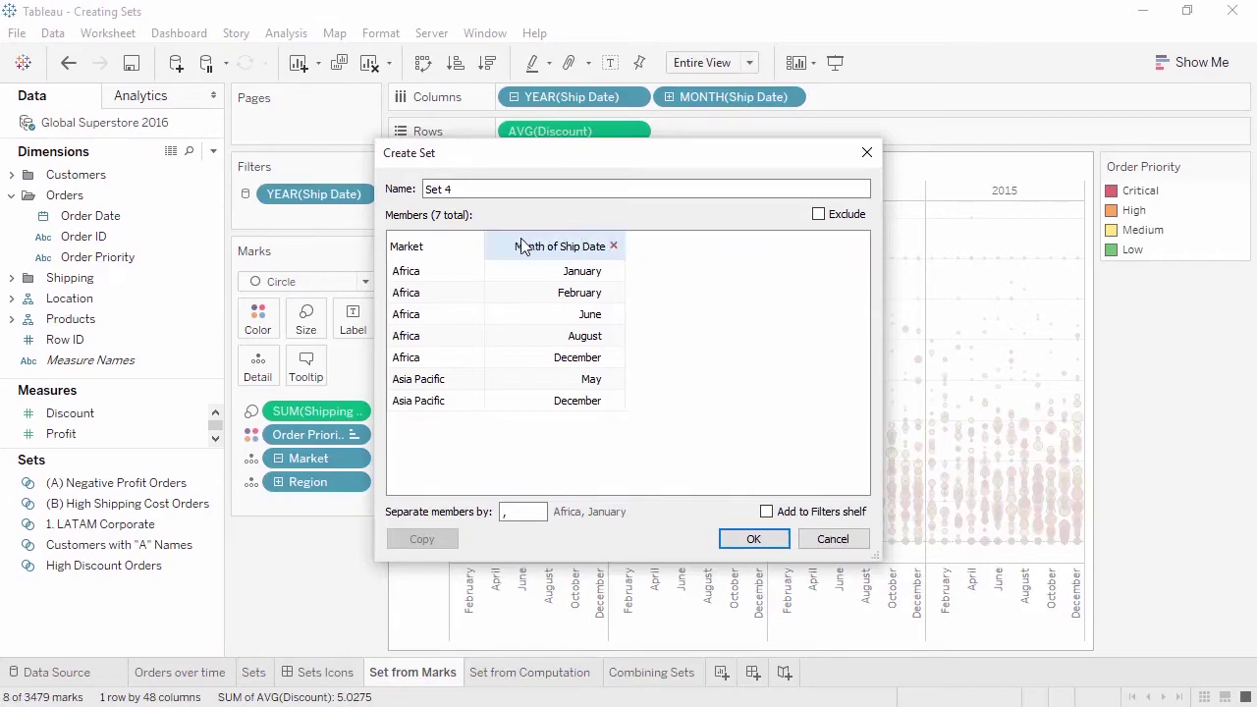
pyautogui.click(478, 246)
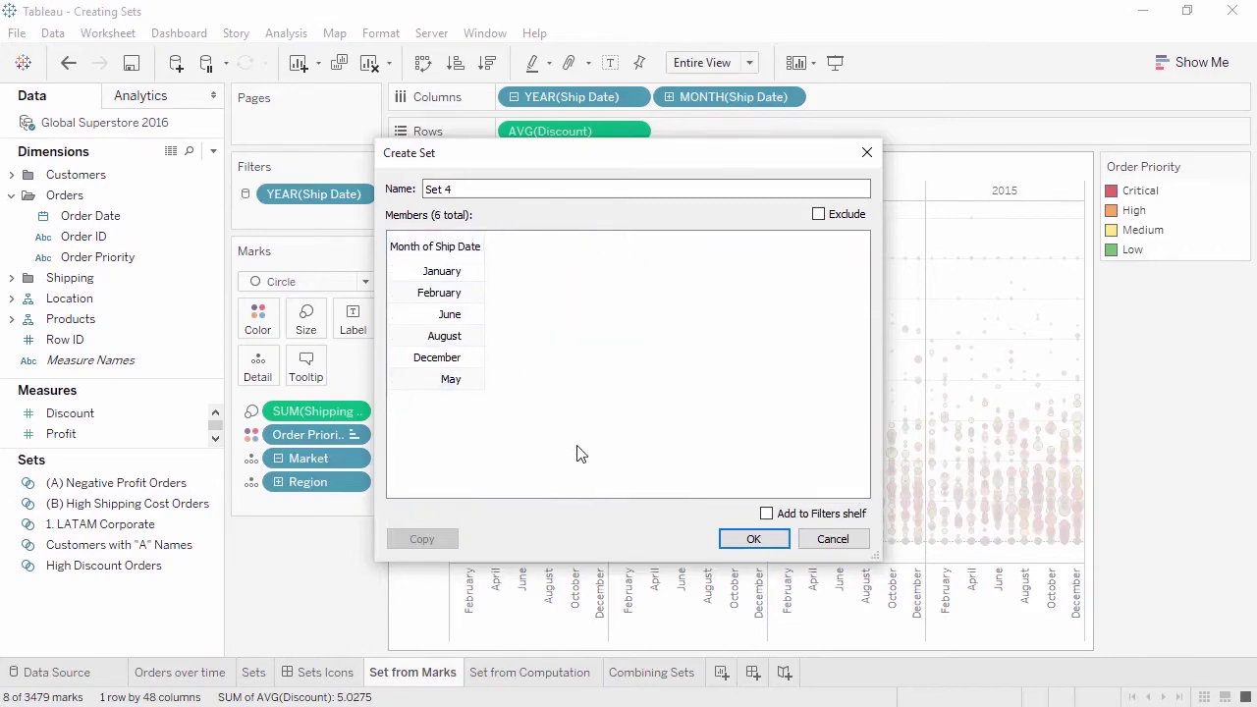
pyautogui.click(748, 539)
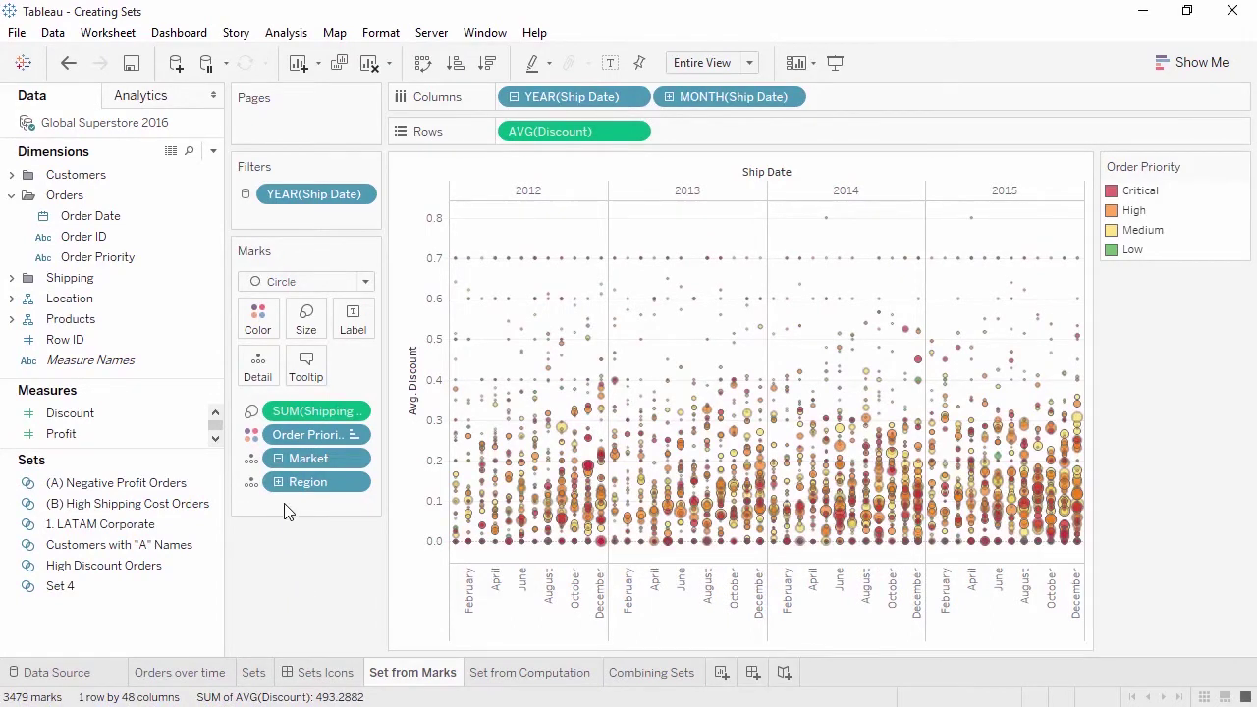
# - Change Order Priority from coloring the marks to a detail-level field on the Set from Marks sheet
pyautogui.click(252, 438)
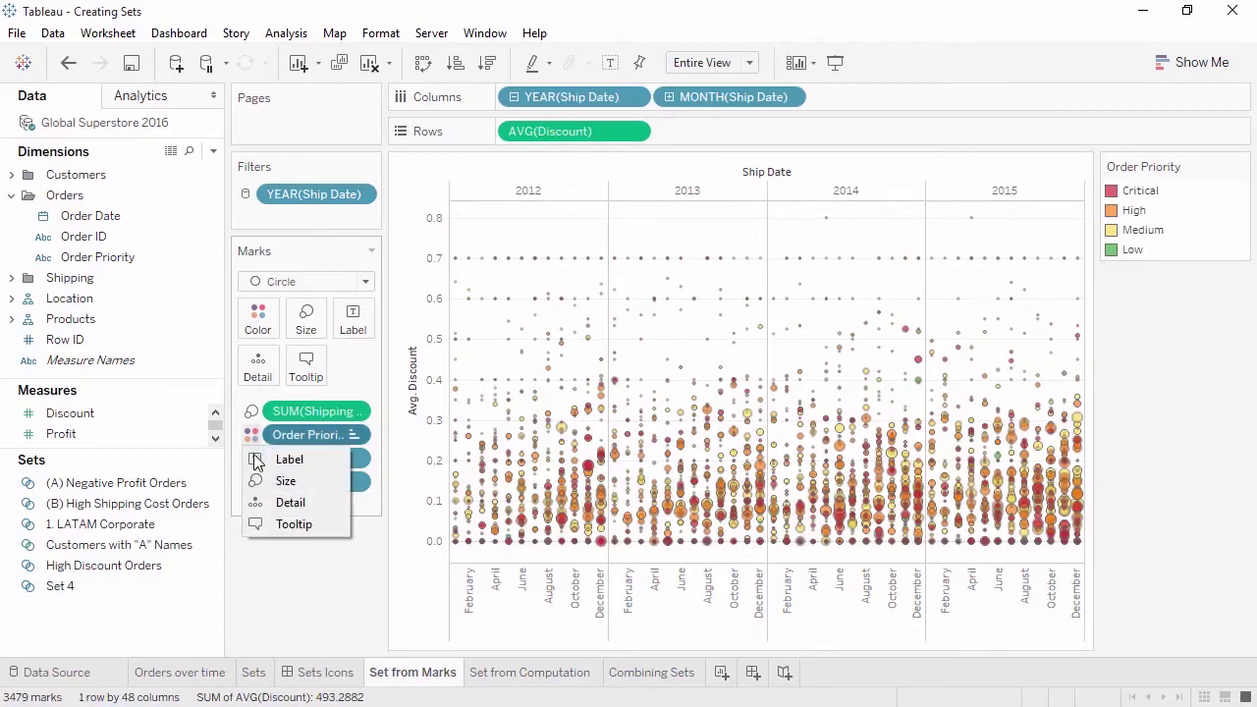
pyautogui.click(259, 501)
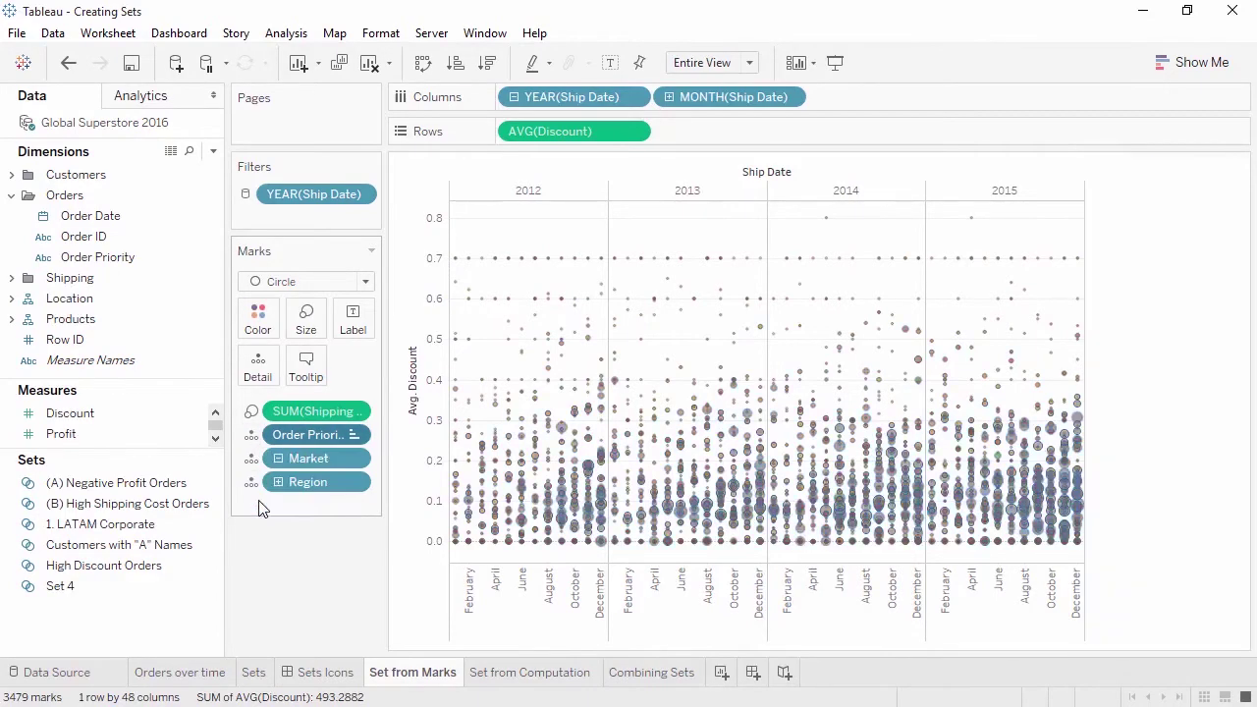
# - Color the marks on the Set from Marks sheet by the Set 4 set
pyautogui.moveTo(150, 585); pyautogui.dragTo(255, 320)
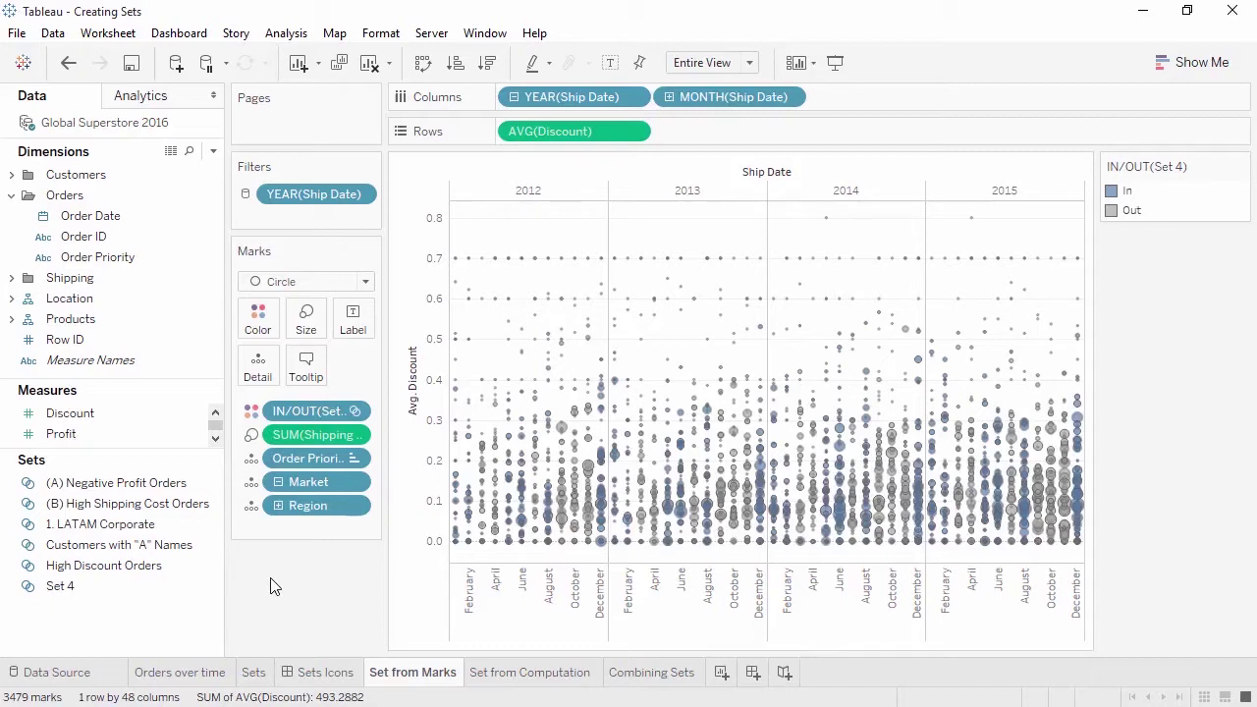
# - On the Set from Computation sheet, start a new set from the Order ID dimension and name it Discount >8%
pyautogui.click(498, 675)
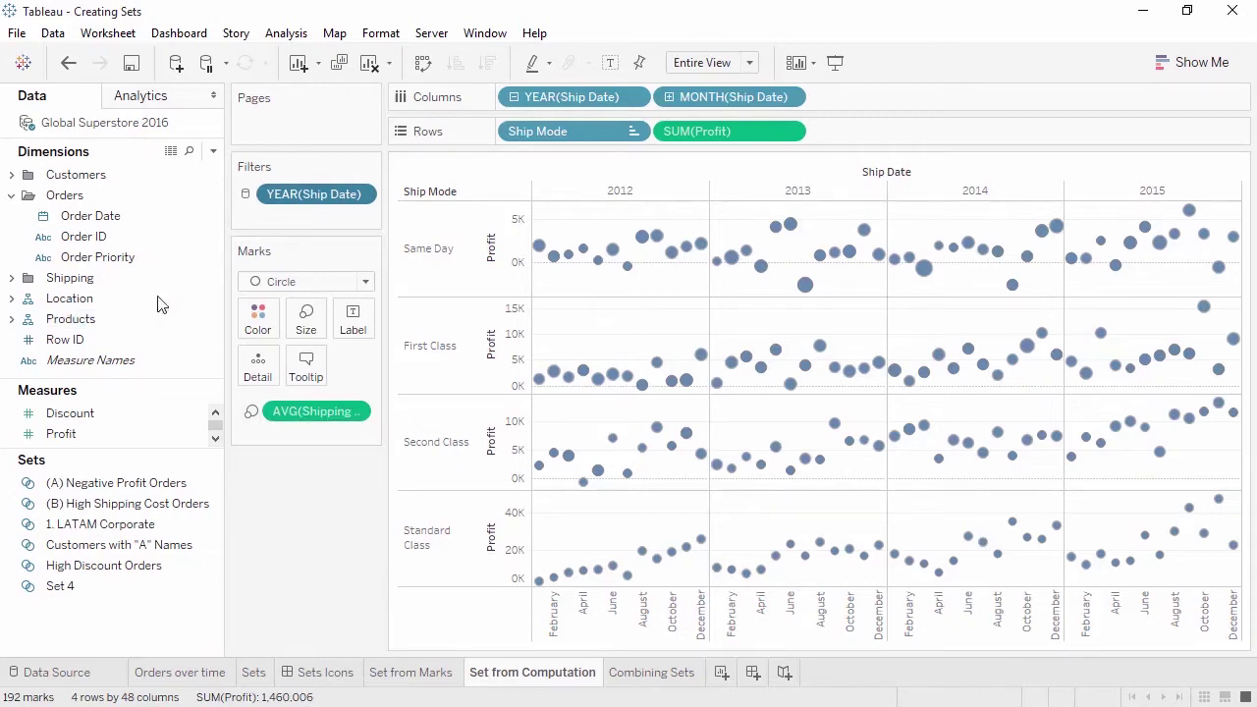
pyautogui.rightClick(101, 243)
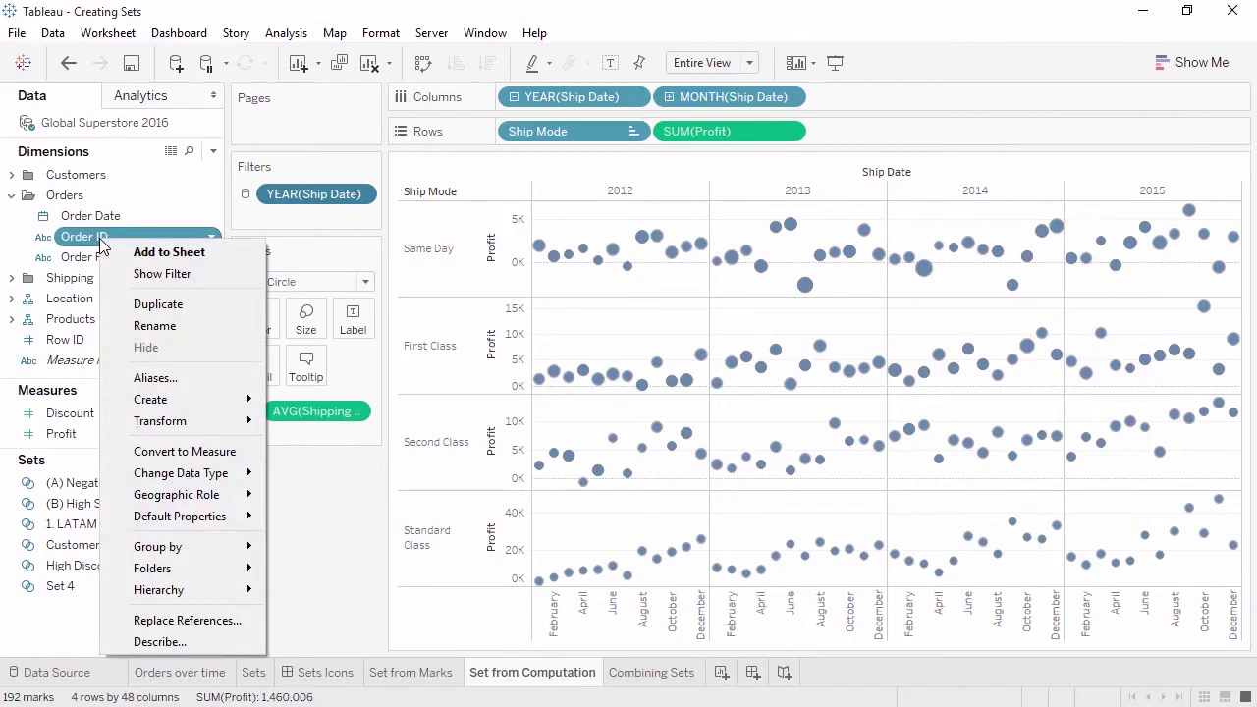
pyautogui.moveTo(189, 398)
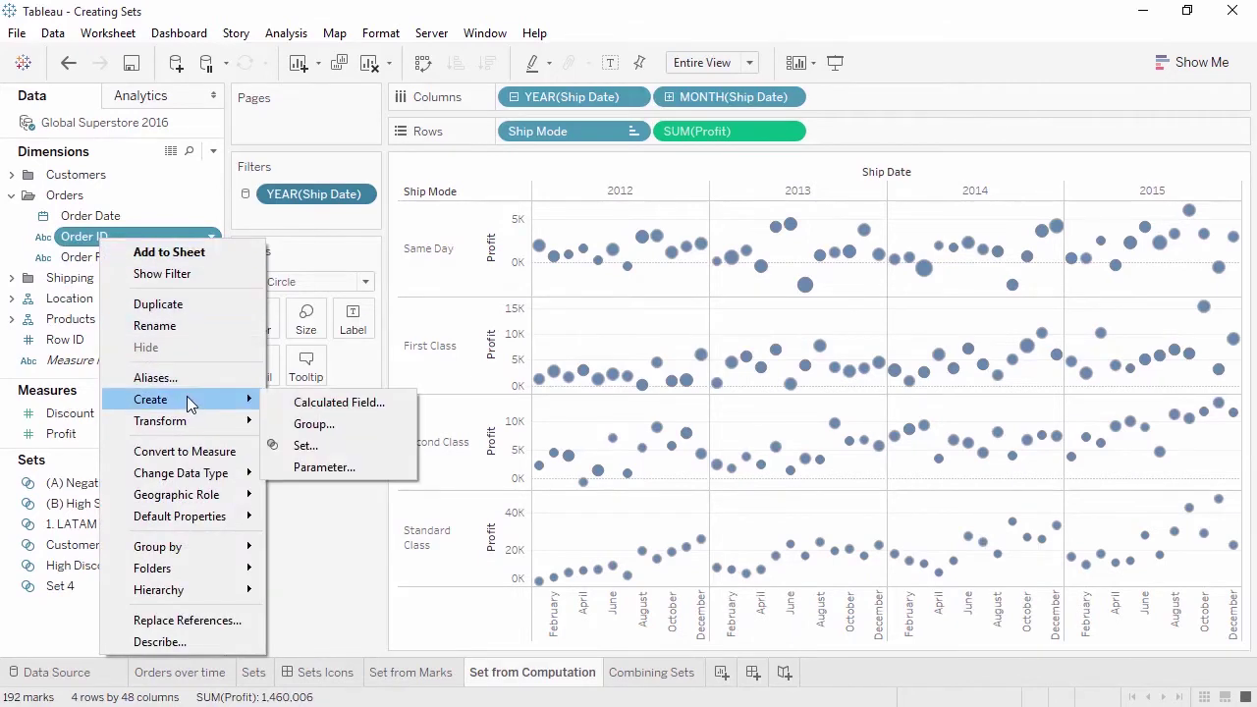
pyautogui.click(298, 442)
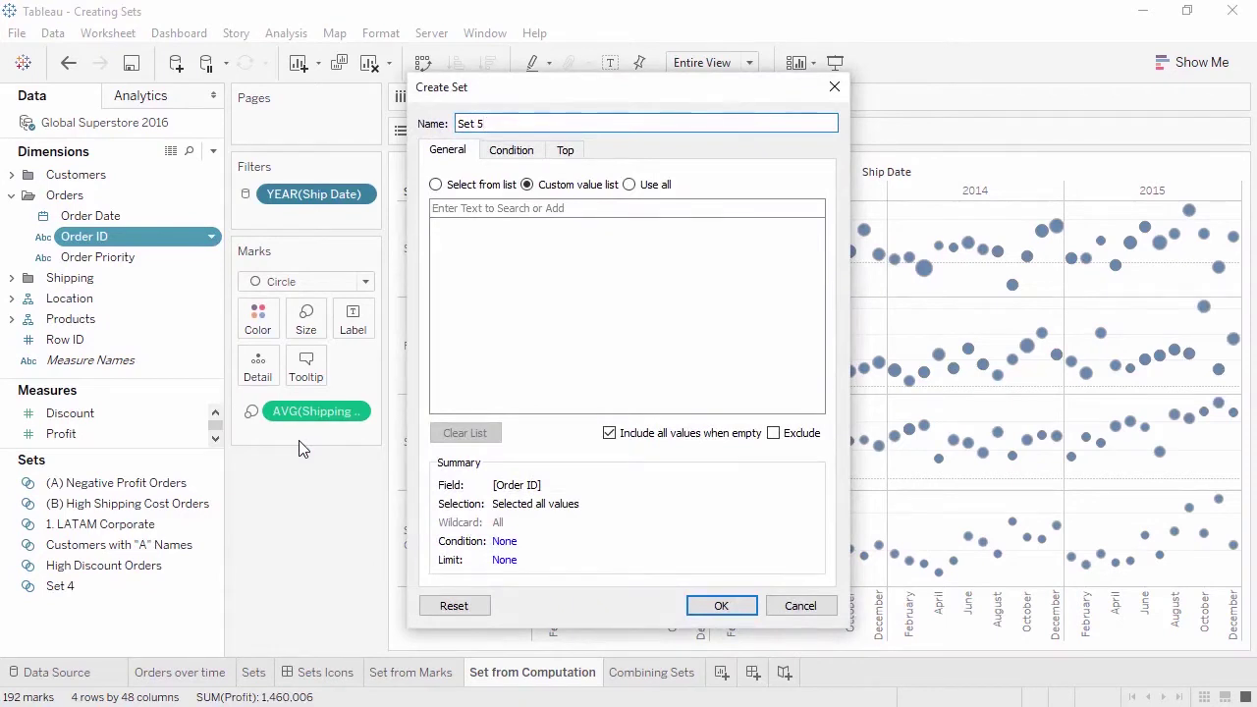
pyautogui.write('Discount >8%')
# - Give the set a by-field condition of average Discount greater than 0.08 and create it
pyautogui.click(505, 157)
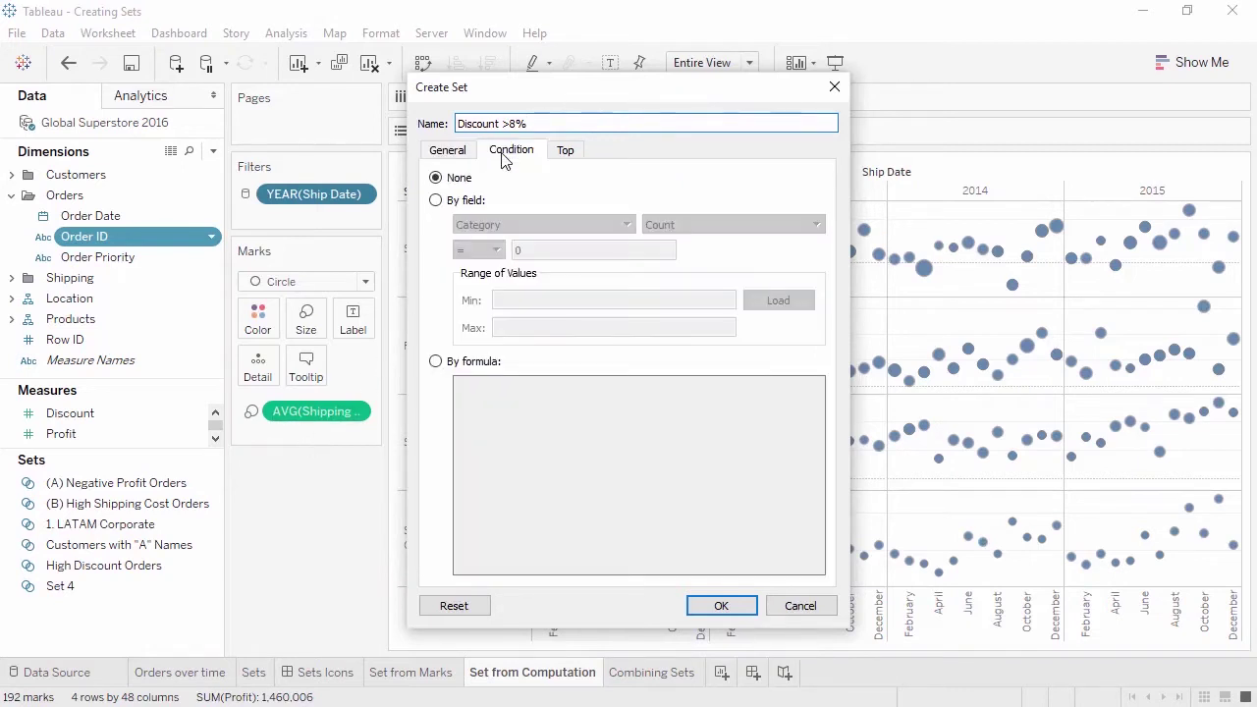
pyautogui.click(476, 201)
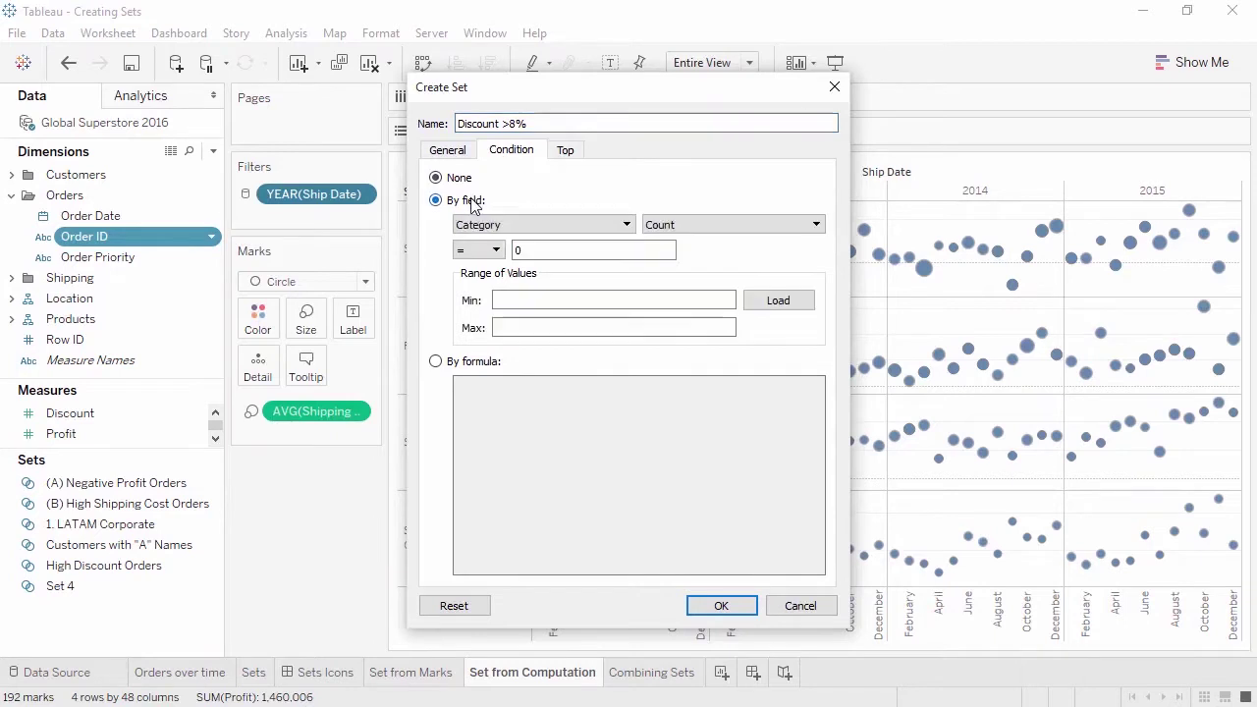
pyautogui.click(485, 228)
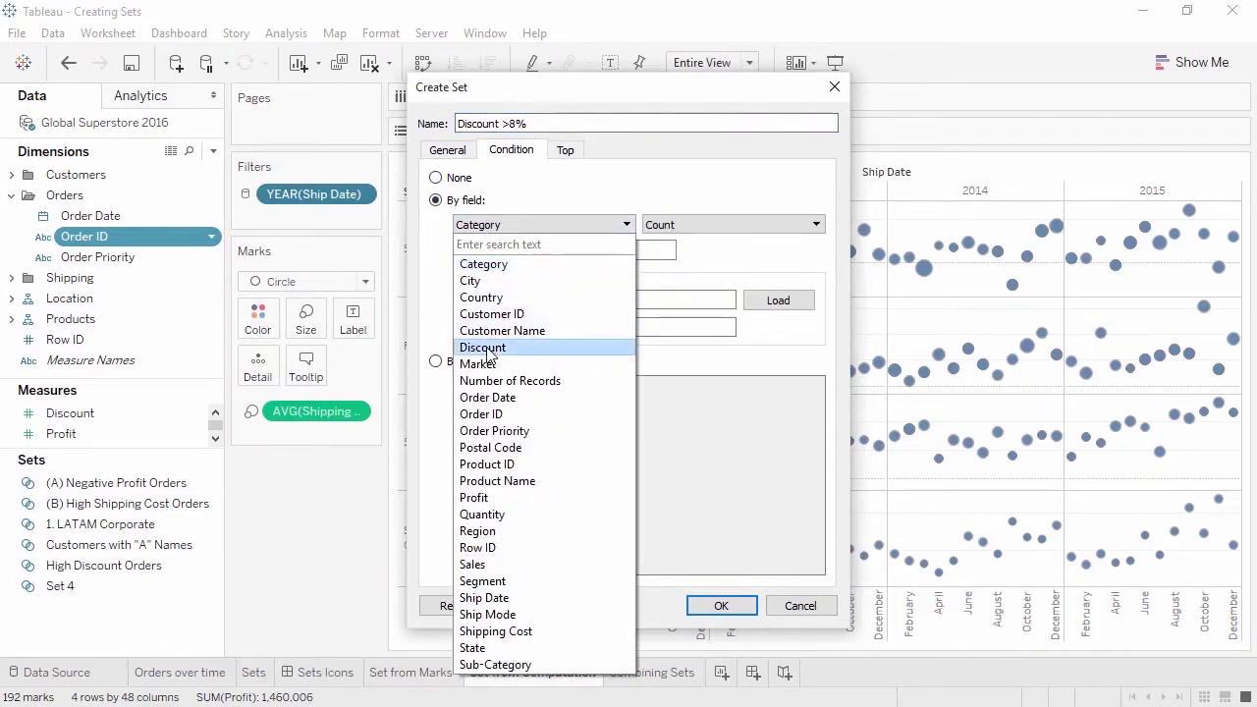
pyautogui.click(481, 271)
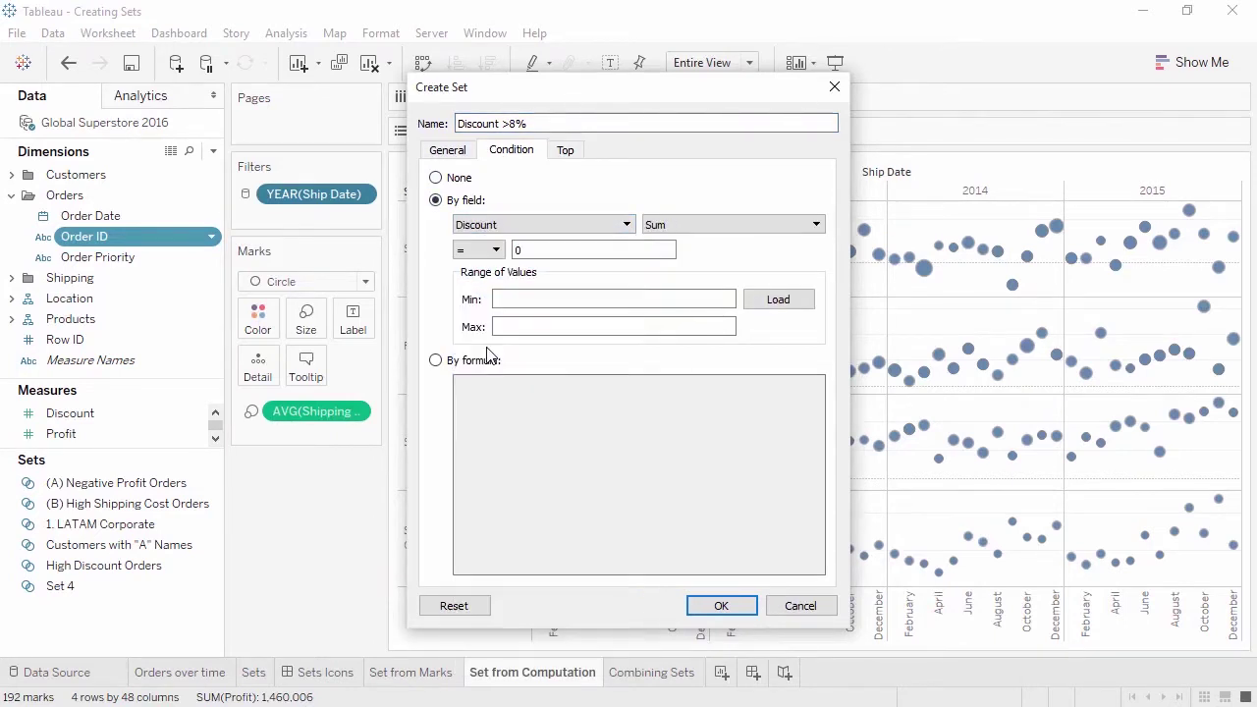
pyautogui.click(674, 227)
pyautogui.click(671, 259)
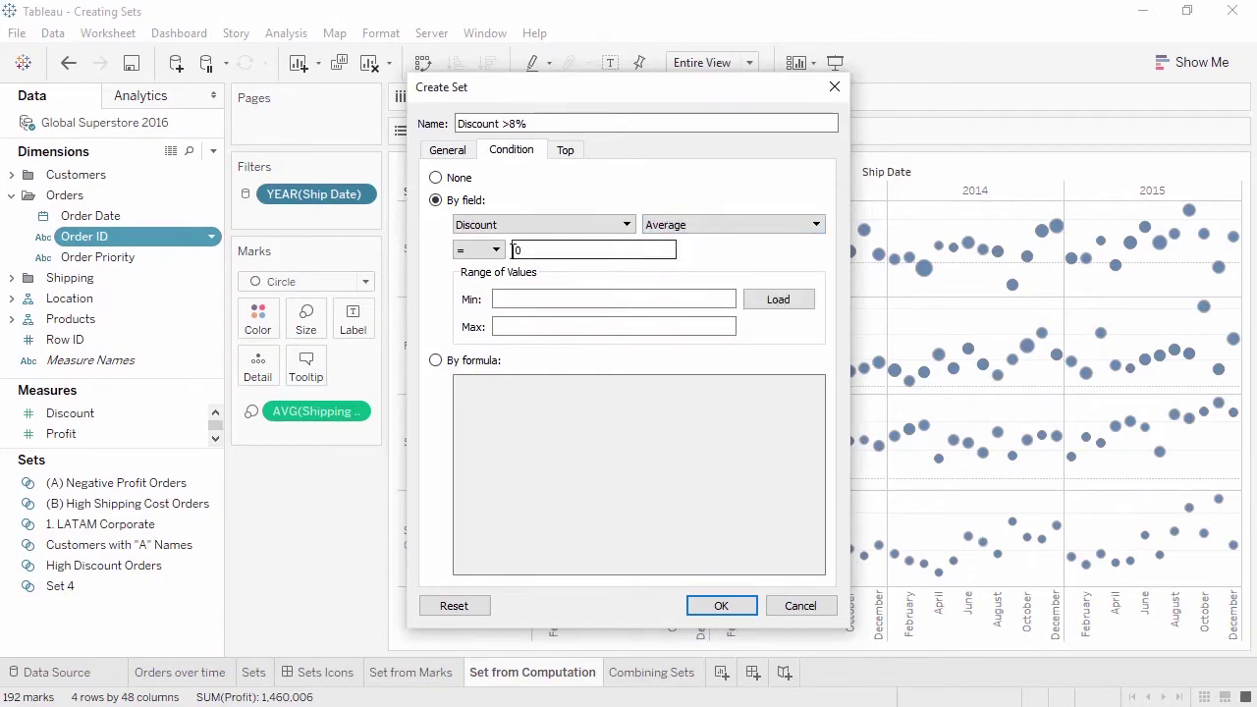
pyautogui.click(474, 254)
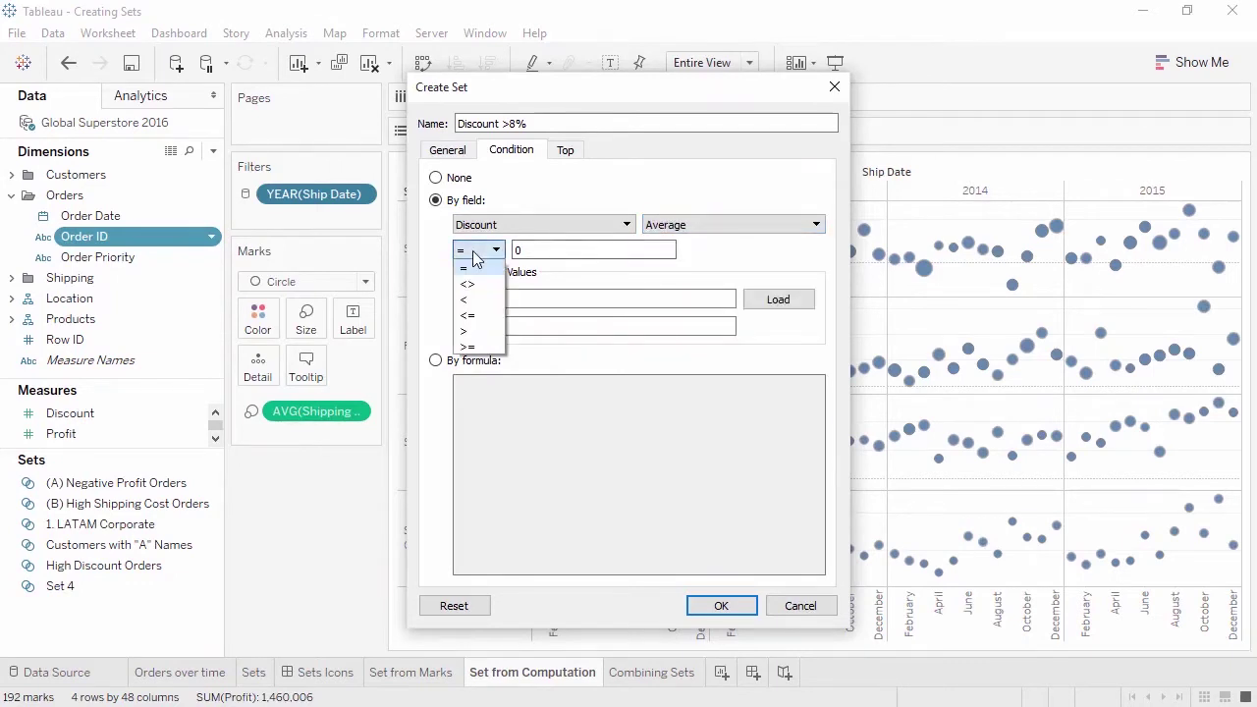
pyautogui.click(469, 331)
pyautogui.click(548, 251)
pyautogui.write('.08')
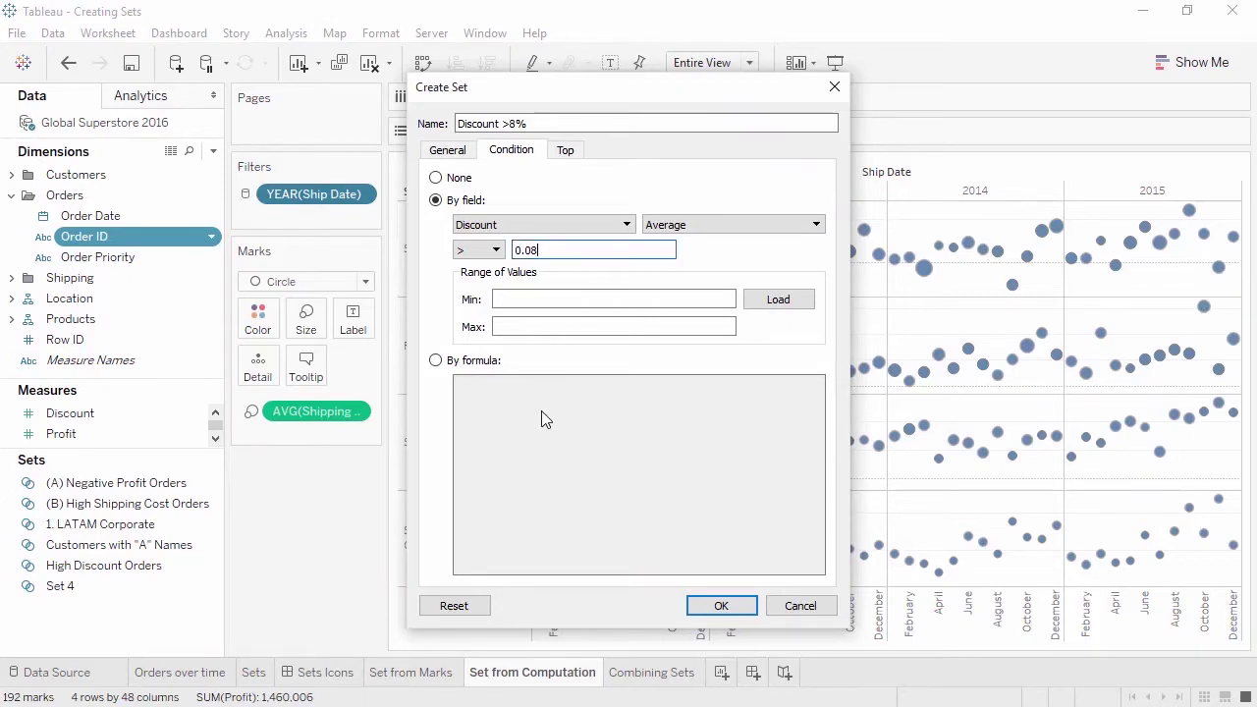
pyautogui.click(718, 609)
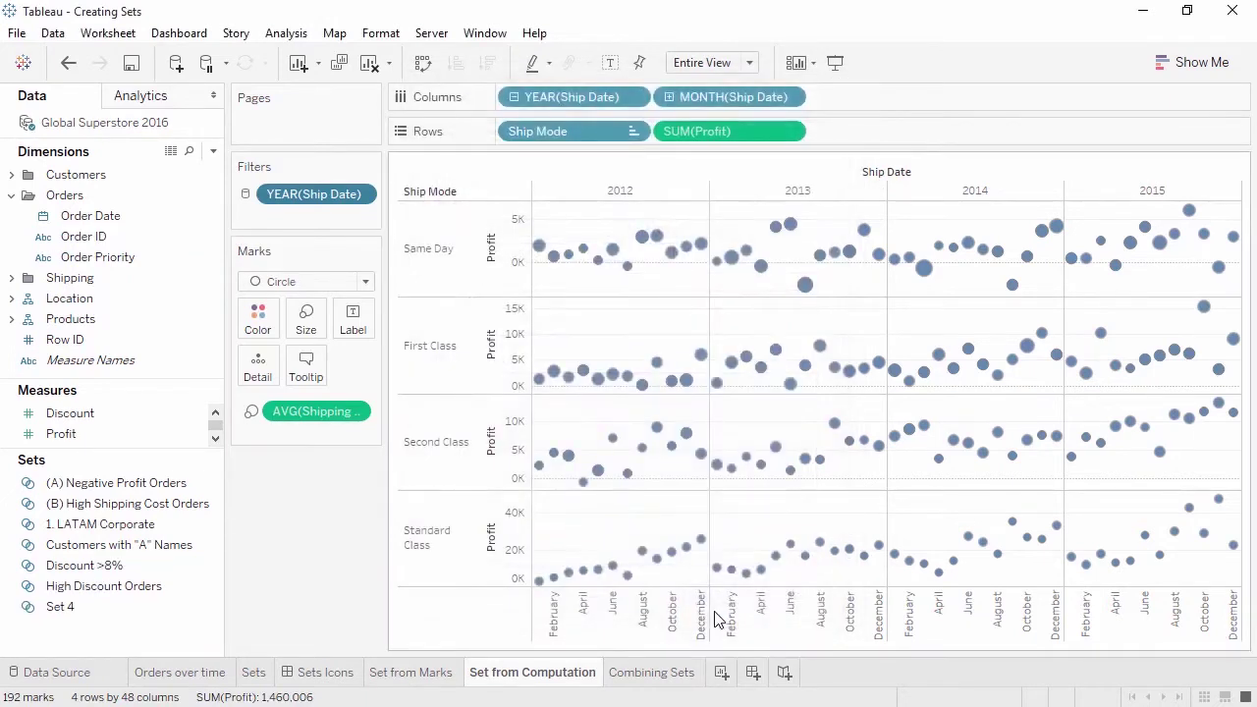
# - Color the monthly profit marks by the Discount >8% set
pyautogui.click(172, 569)
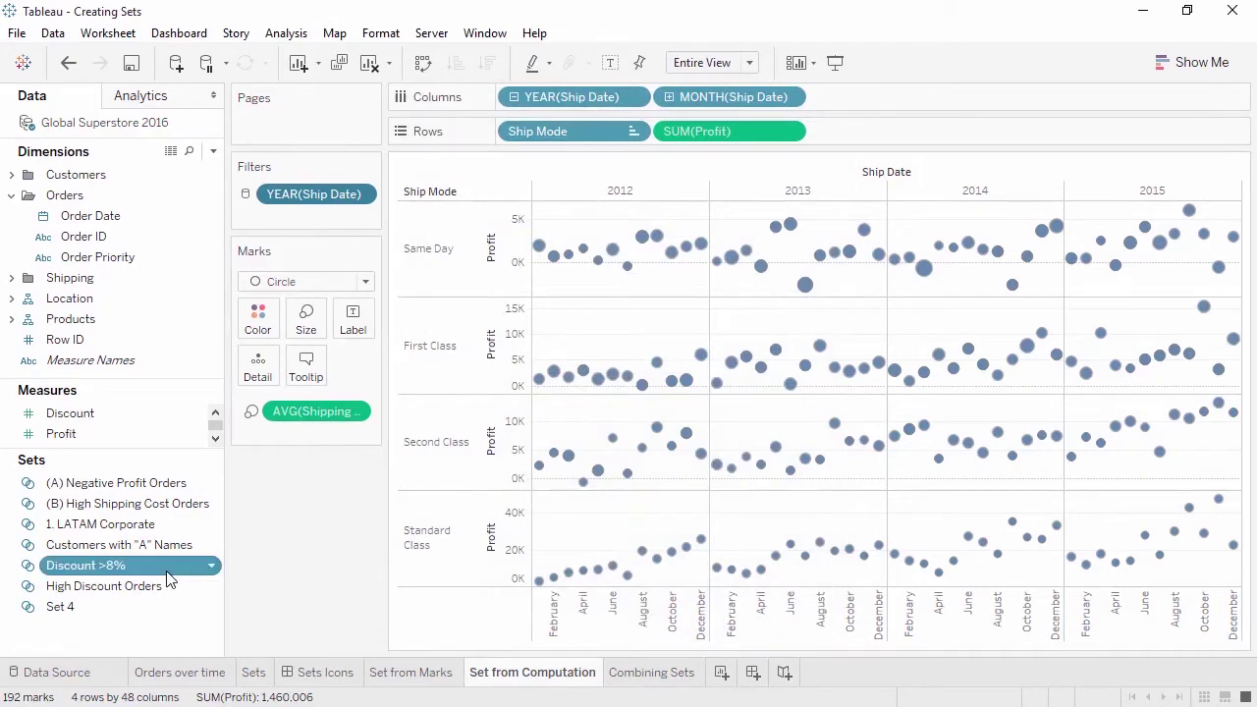
pyautogui.moveTo(167, 578); pyautogui.dragTo(272, 331)
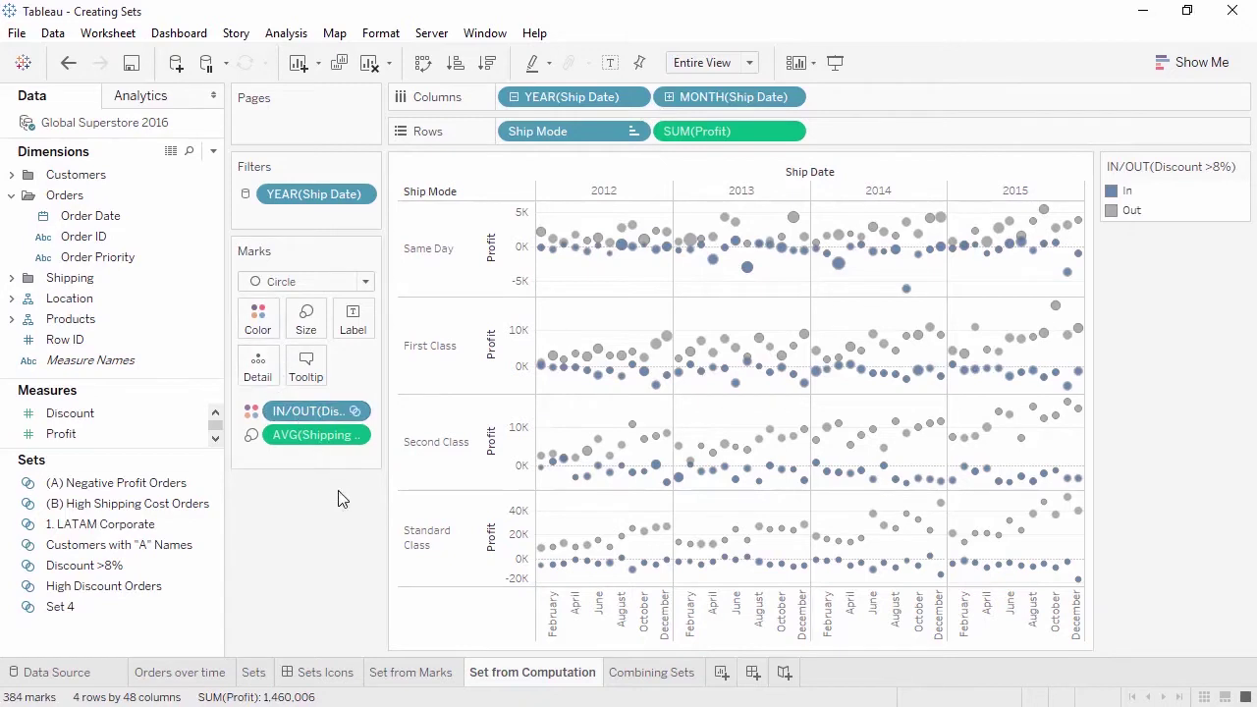
# - On the Combining Sets sheet, start a combined set from (A) Negative Profit Orders and name it Combined Set
pyautogui.click(627, 678)
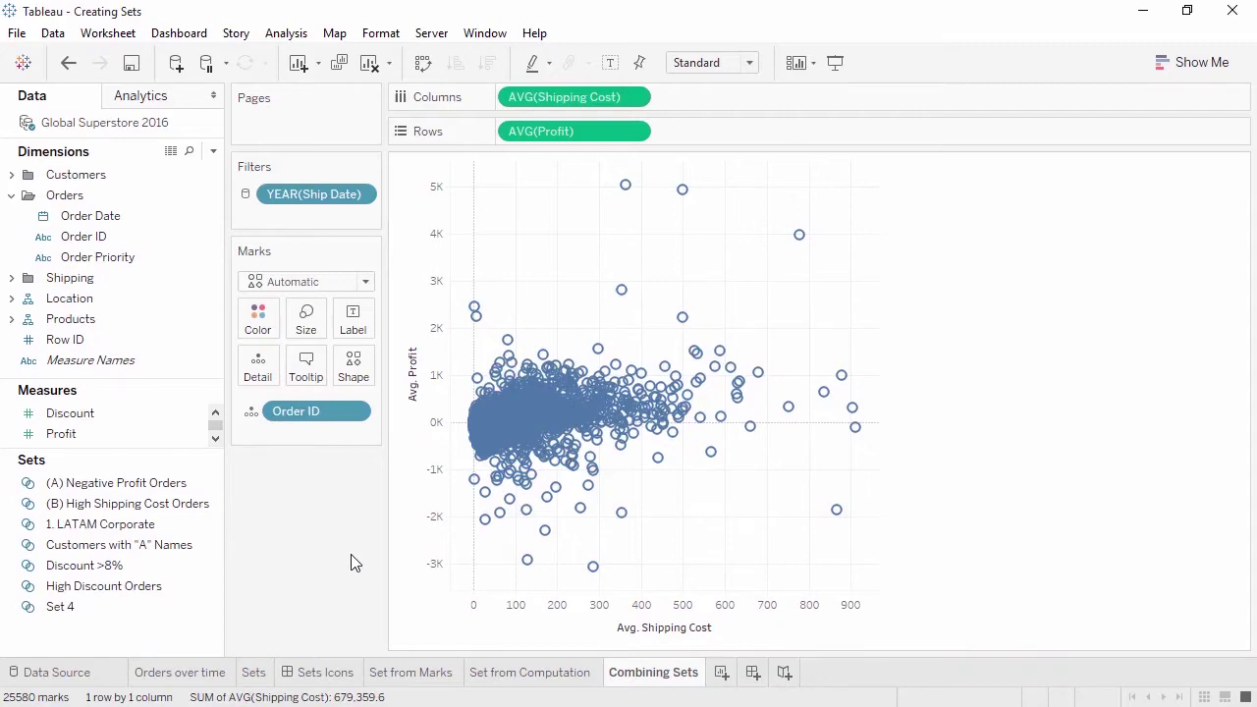
pyautogui.rightClick(175, 484)
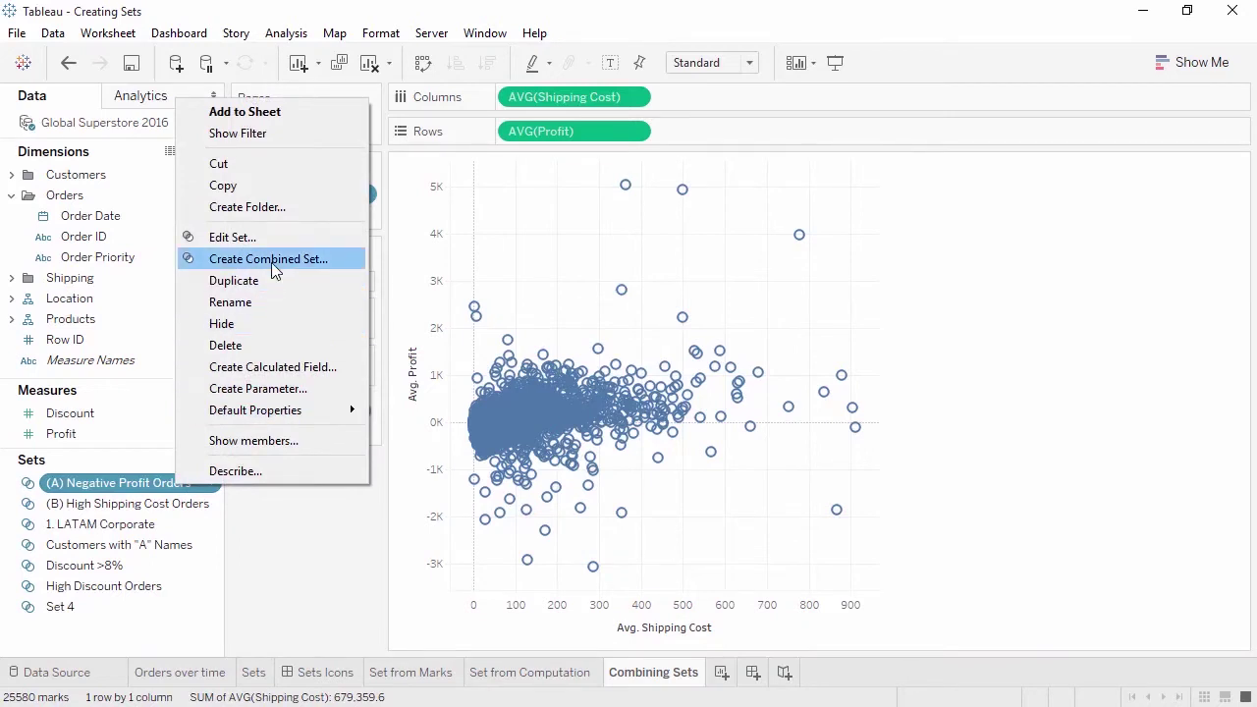
pyautogui.click(268, 259)
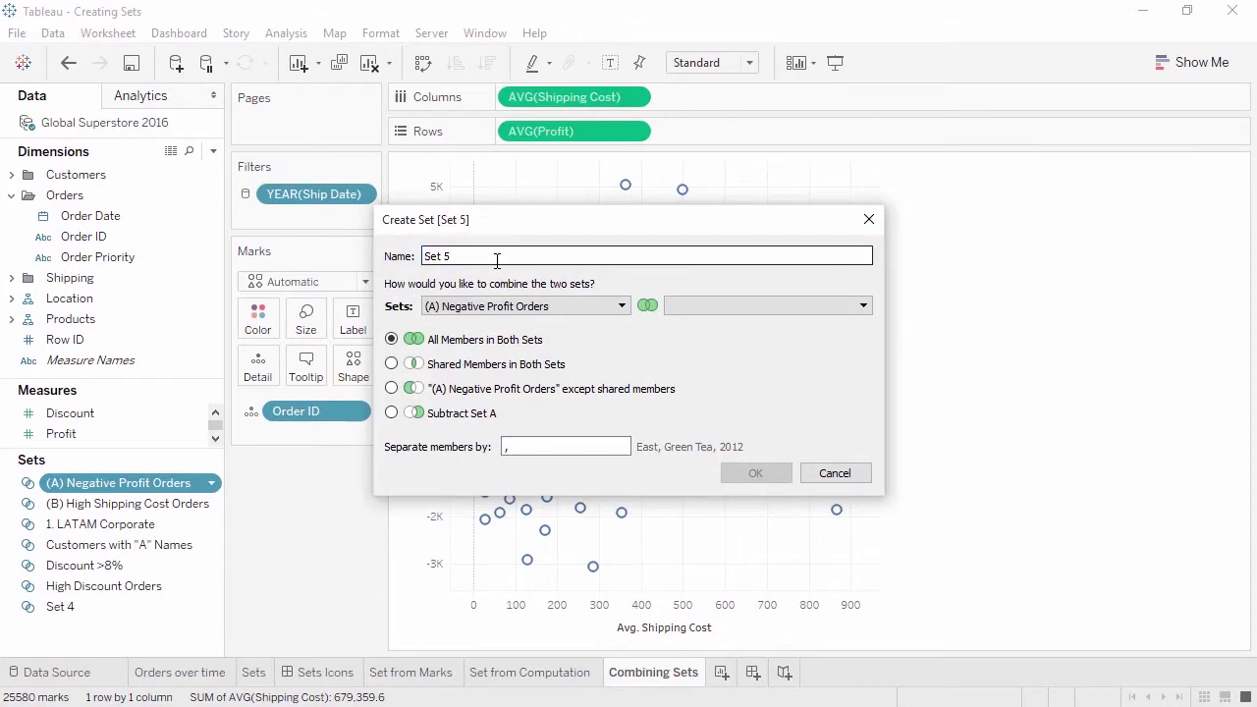
pyautogui.moveTo(497, 260); pyautogui.dragTo(417, 261)
pyautogui.write('Combined Set')
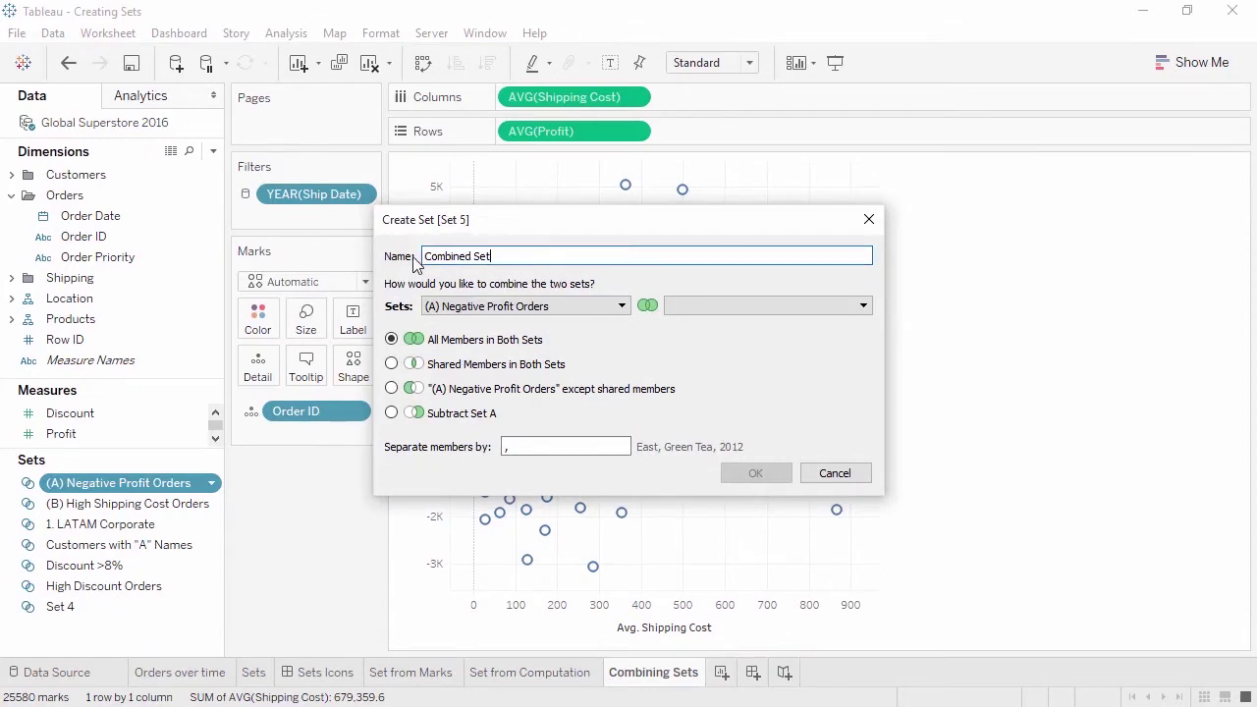
# - Combine with (B) High Shipping Cost Orders, keeping (A) Negative Profit Orders except shared members, create the set, and color the scatter plot marks by it
pyautogui.click(697, 308)
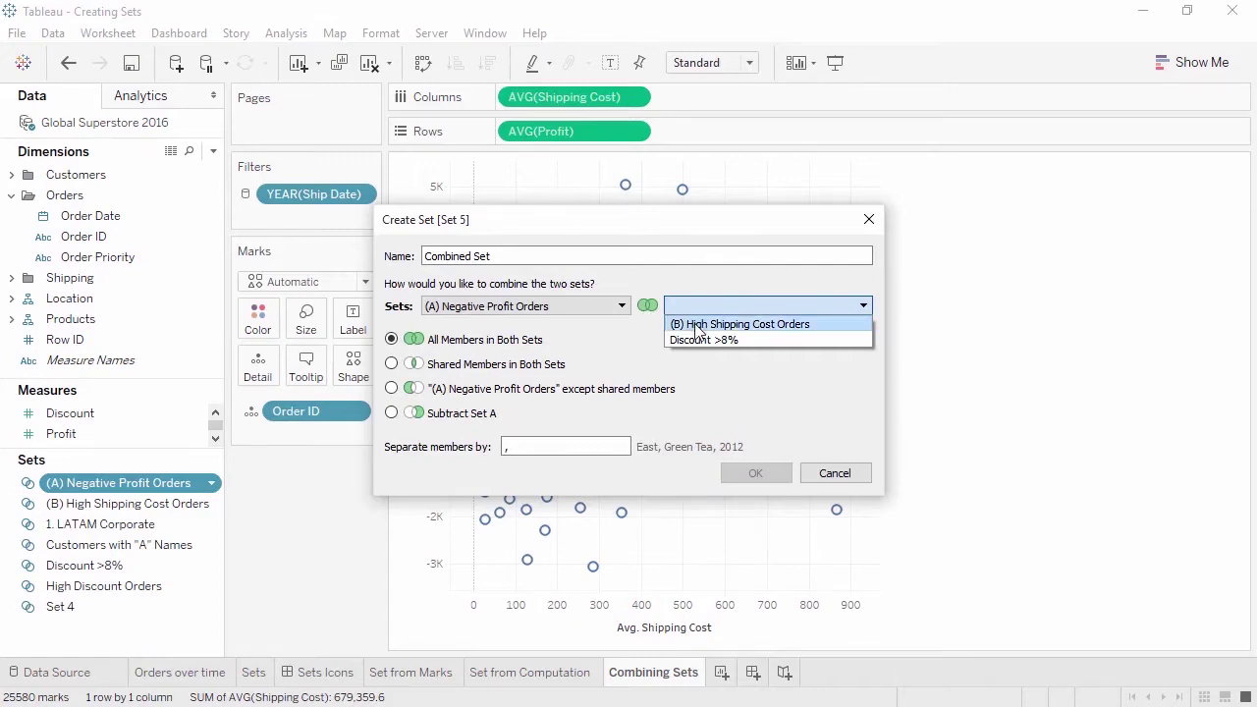
pyautogui.click(694, 324)
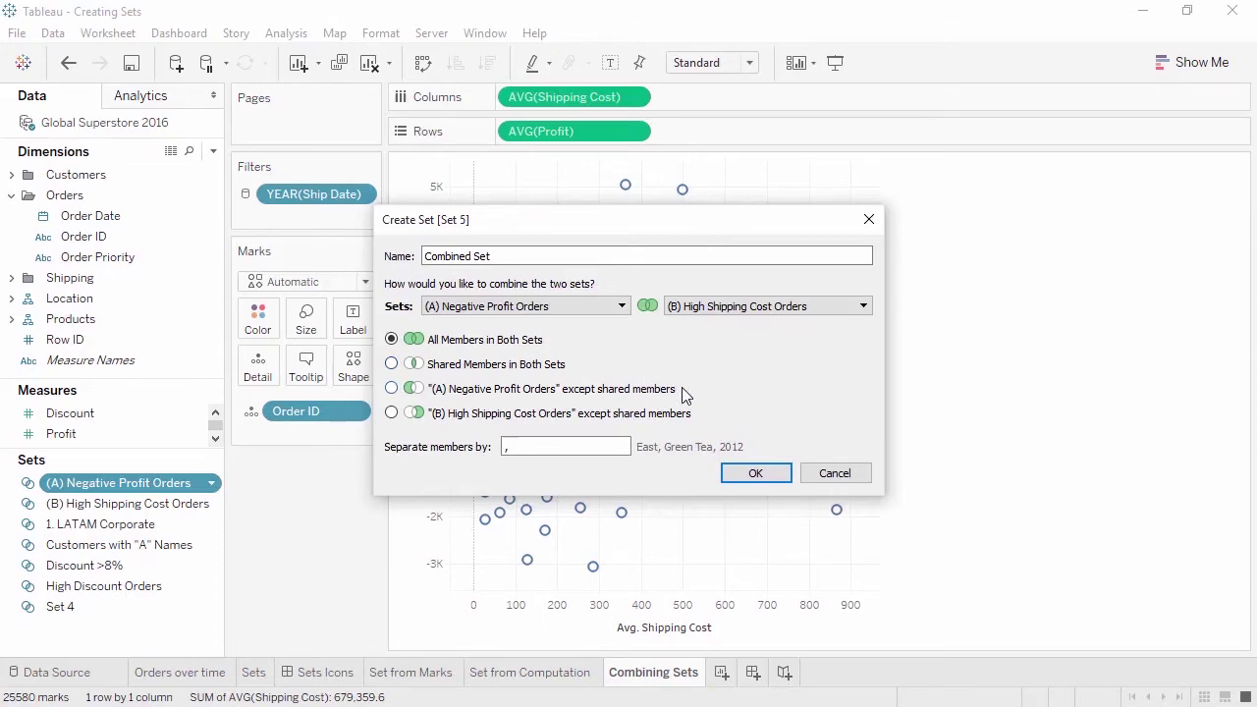
pyautogui.click(392, 389)
pyautogui.click(737, 473)
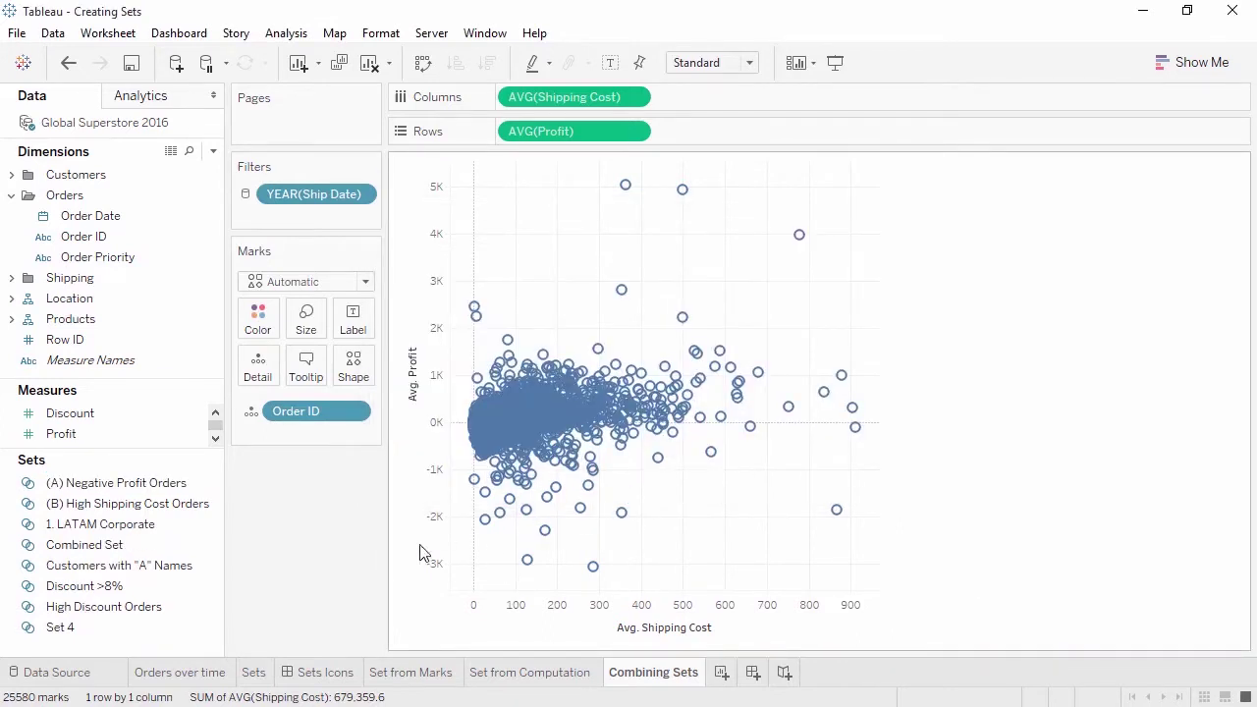
pyautogui.click(157, 549)
pyautogui.moveTo(154, 550); pyautogui.dragTo(253, 321)
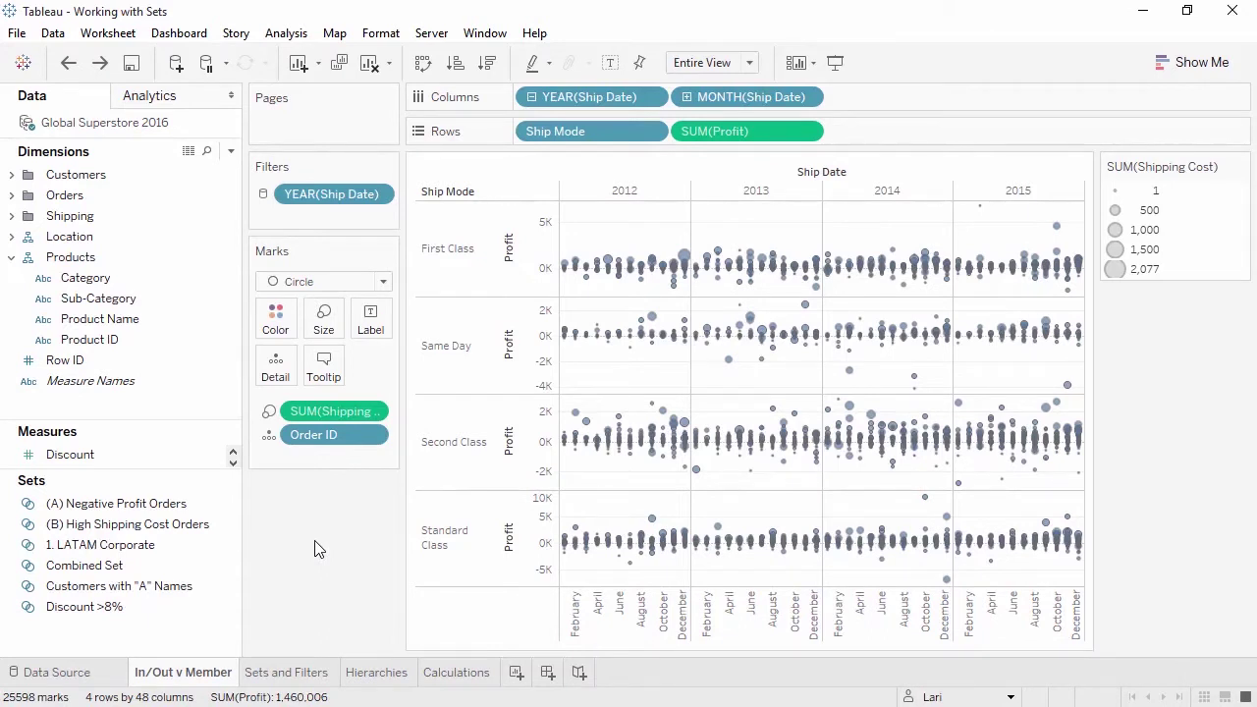
# - In the Working with Sets workbook, examine the members of the 1. LATAM Corporate set and close its definition without changes
pyautogui.rightClick(174, 547)
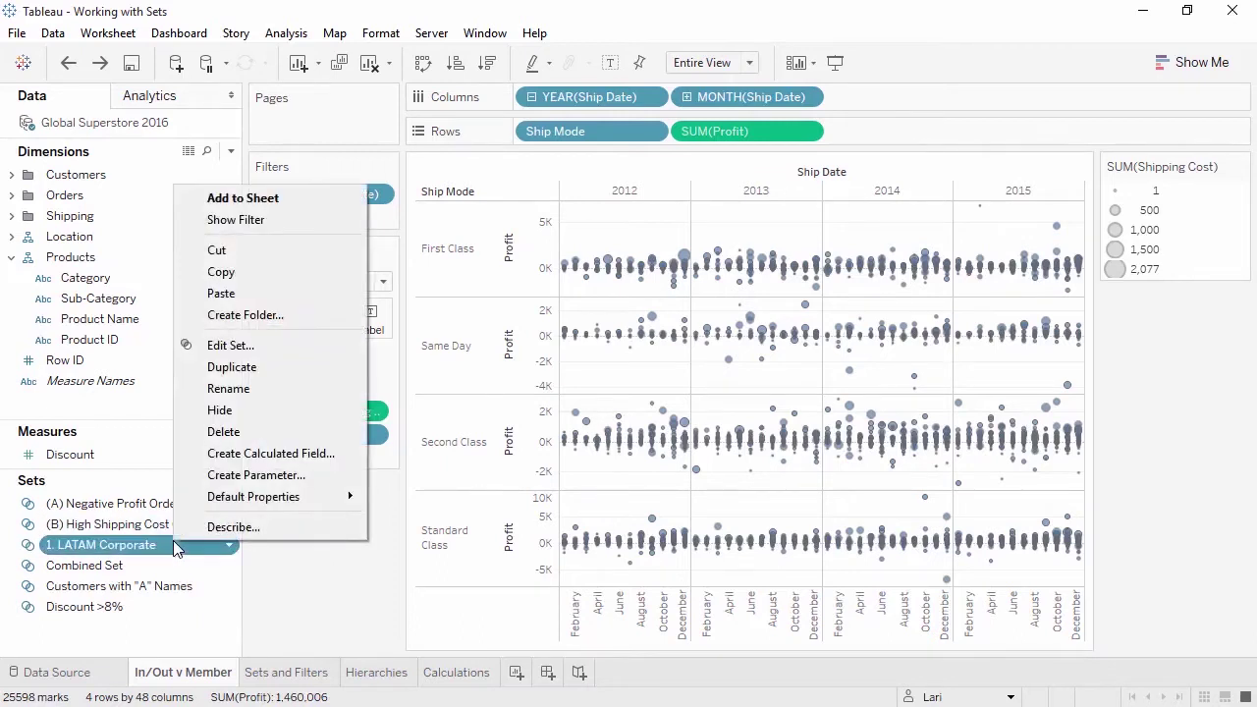
pyautogui.click(220, 346)
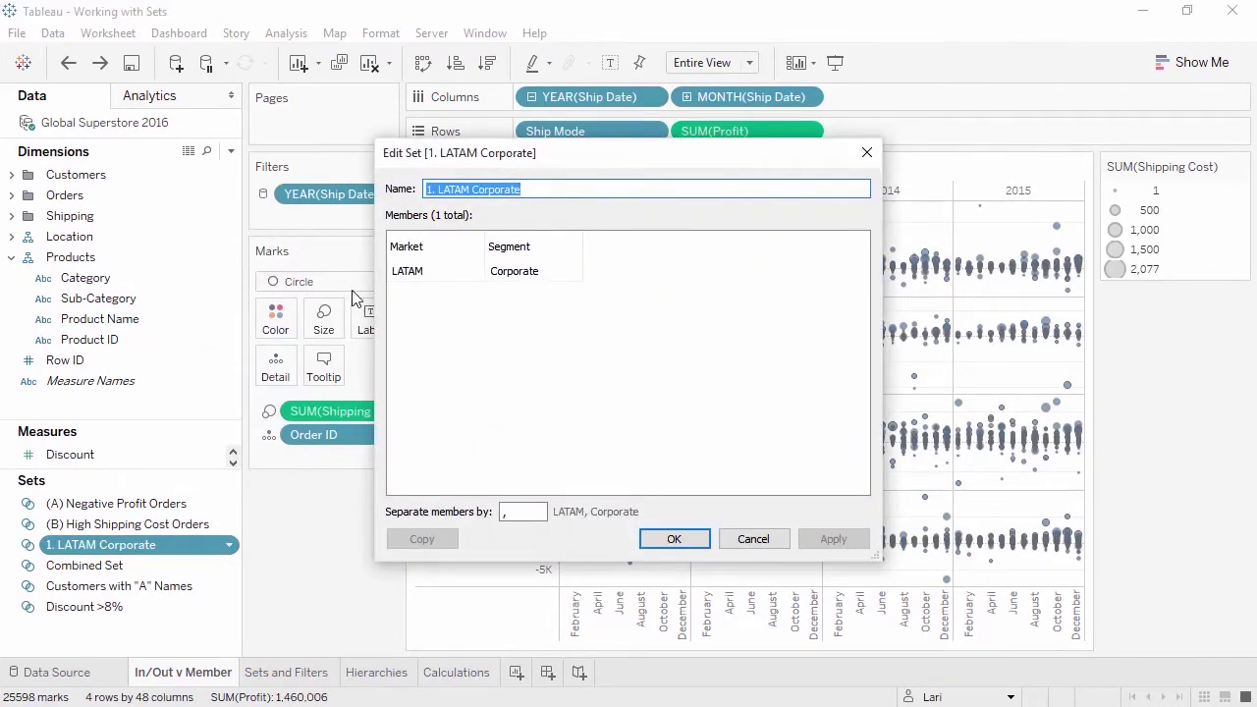
pyautogui.moveTo(469, 249)
pyautogui.click(868, 155)
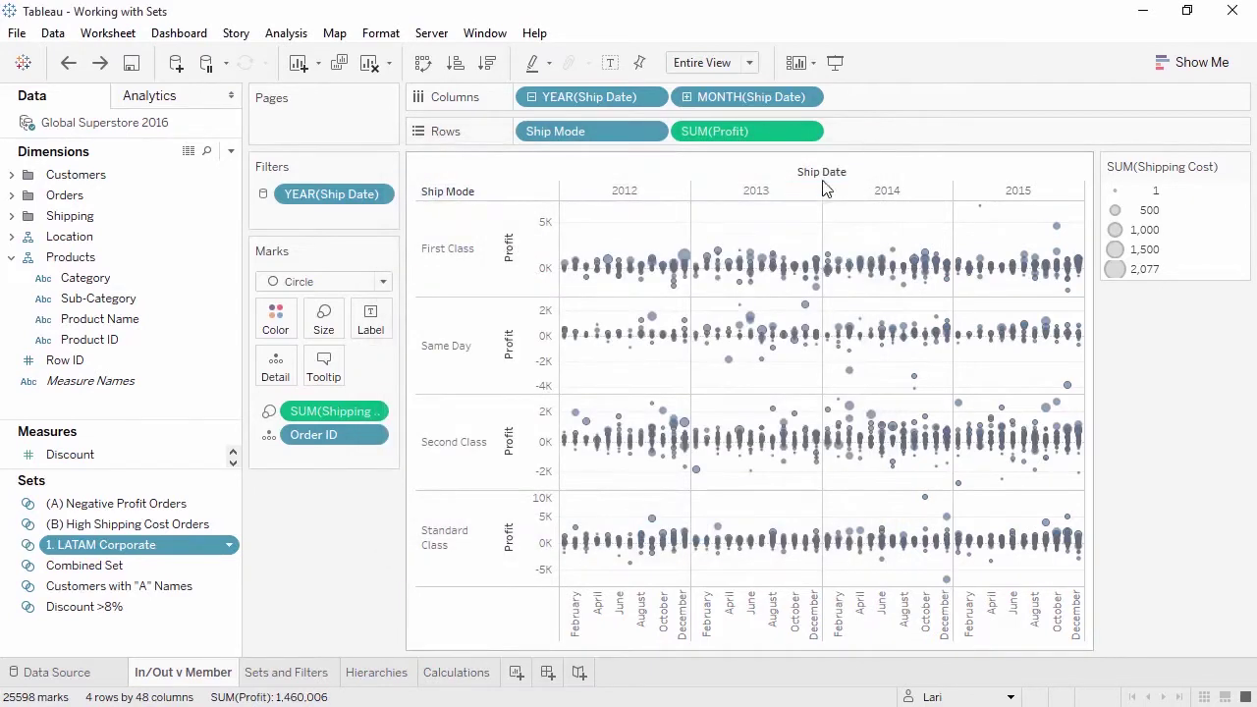
# - Examine the condition that defines the Customers with "A" Names set and close it without changes
pyautogui.rightClick(169, 589)
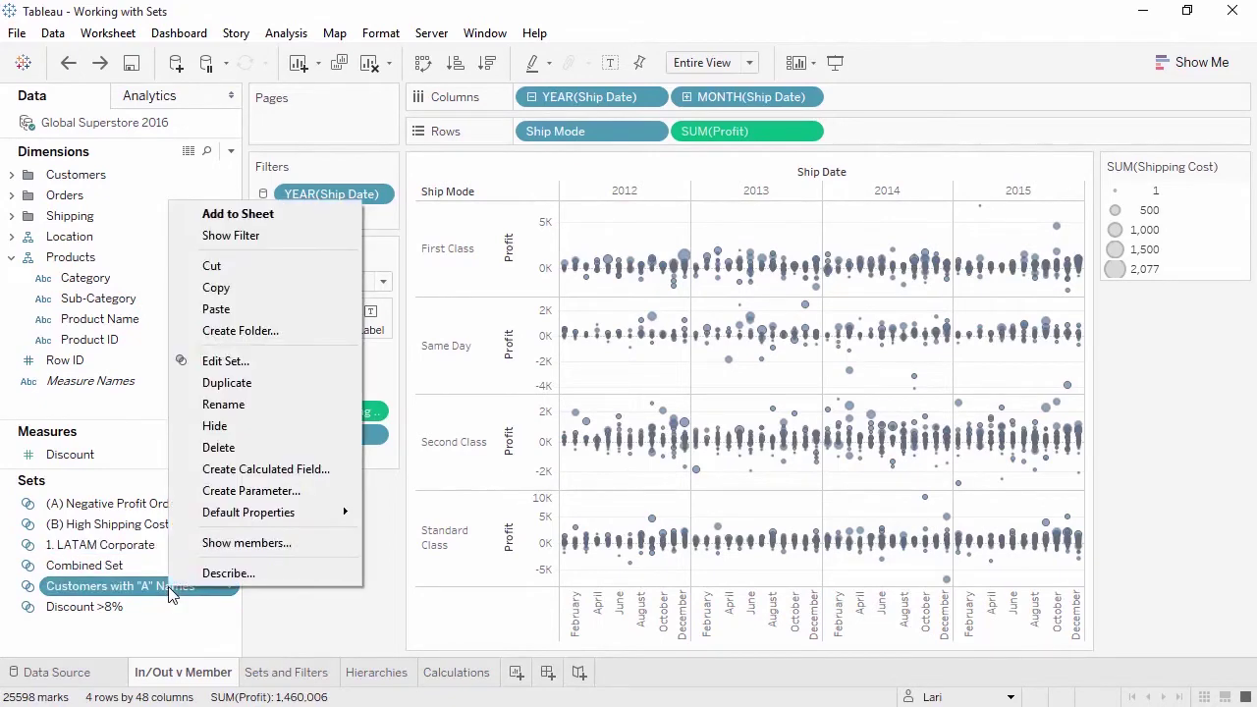
pyautogui.click(226, 362)
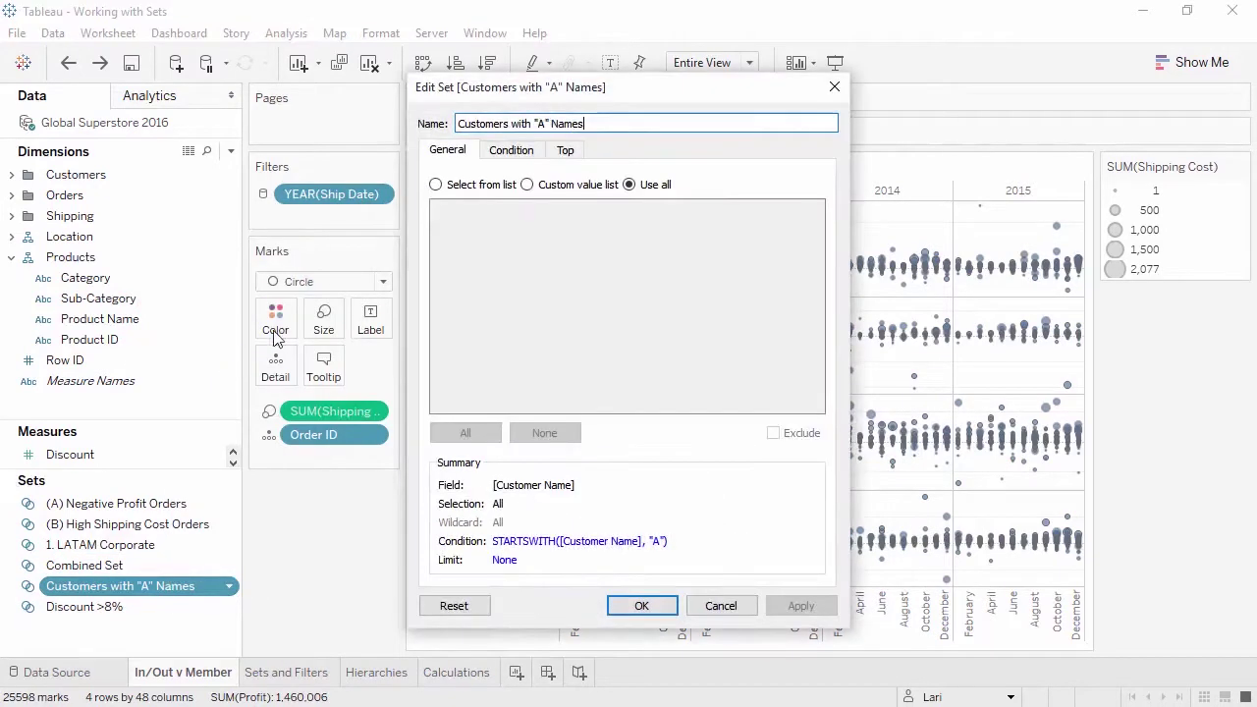
pyautogui.click(507, 157)
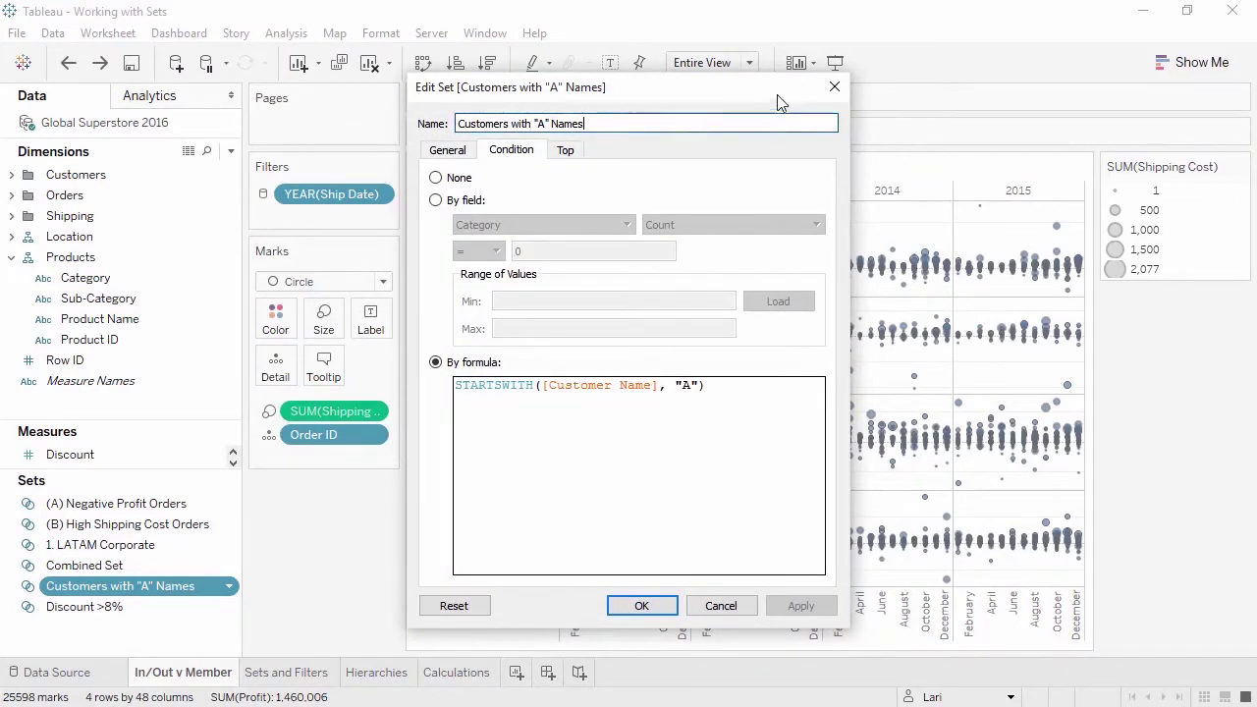
pyautogui.click(834, 86)
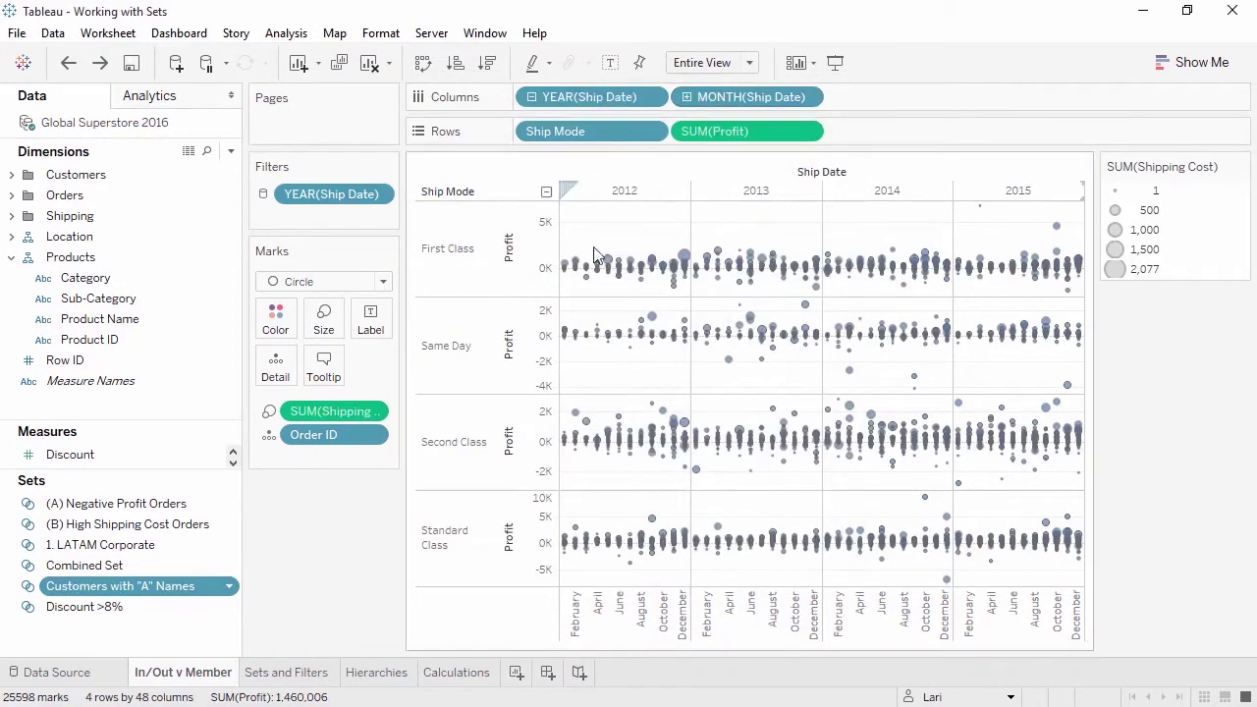
# - Examine how Combined Set combines its two source sets and close the definition without changes
pyautogui.rightClick(127, 572)
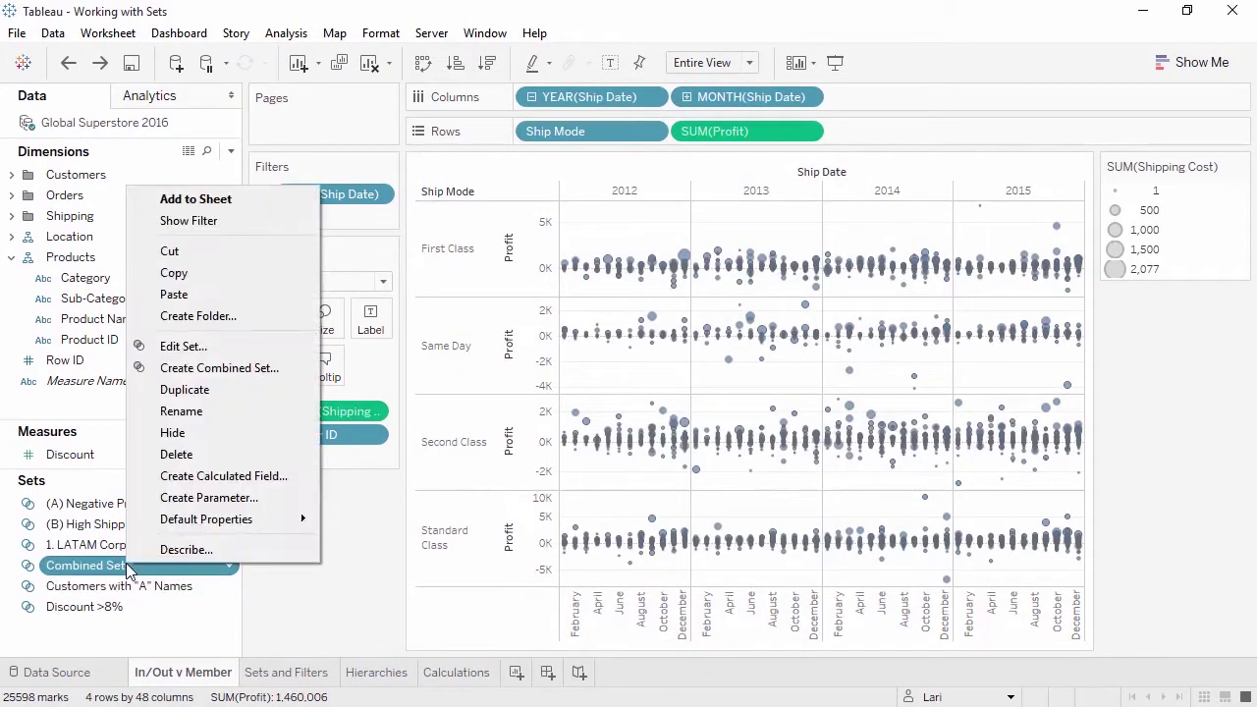
pyautogui.click(222, 352)
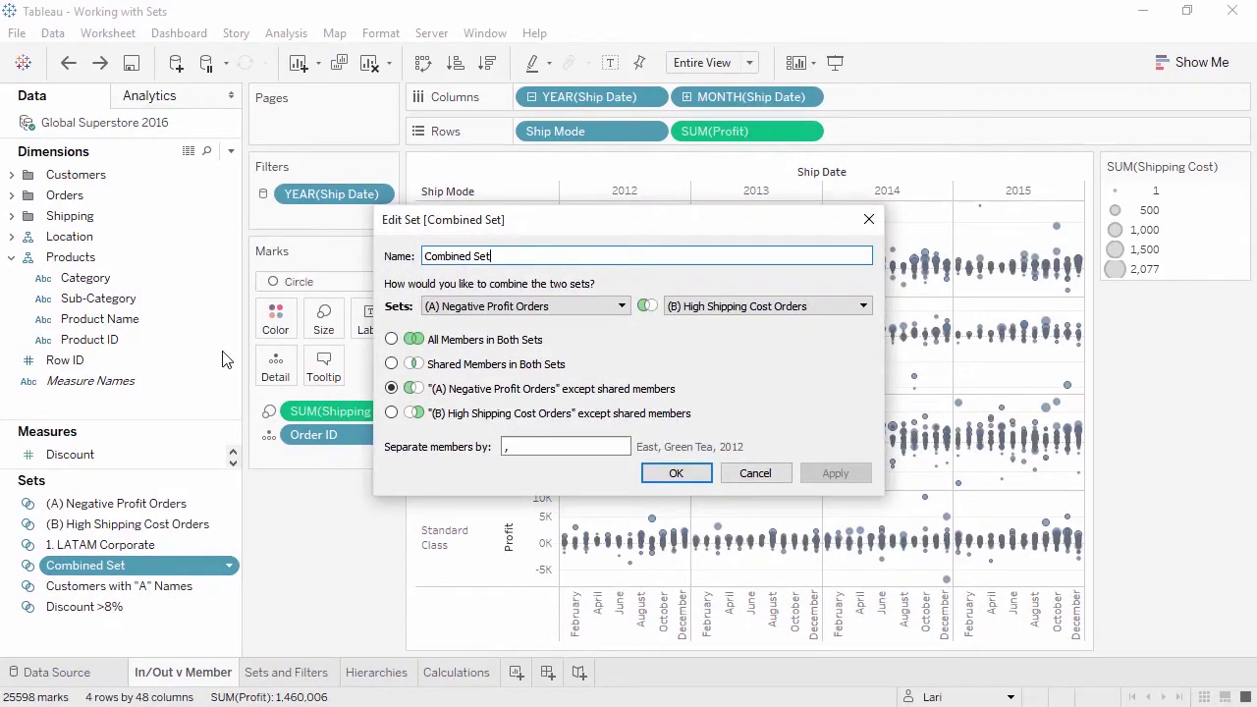
pyautogui.click(869, 222)
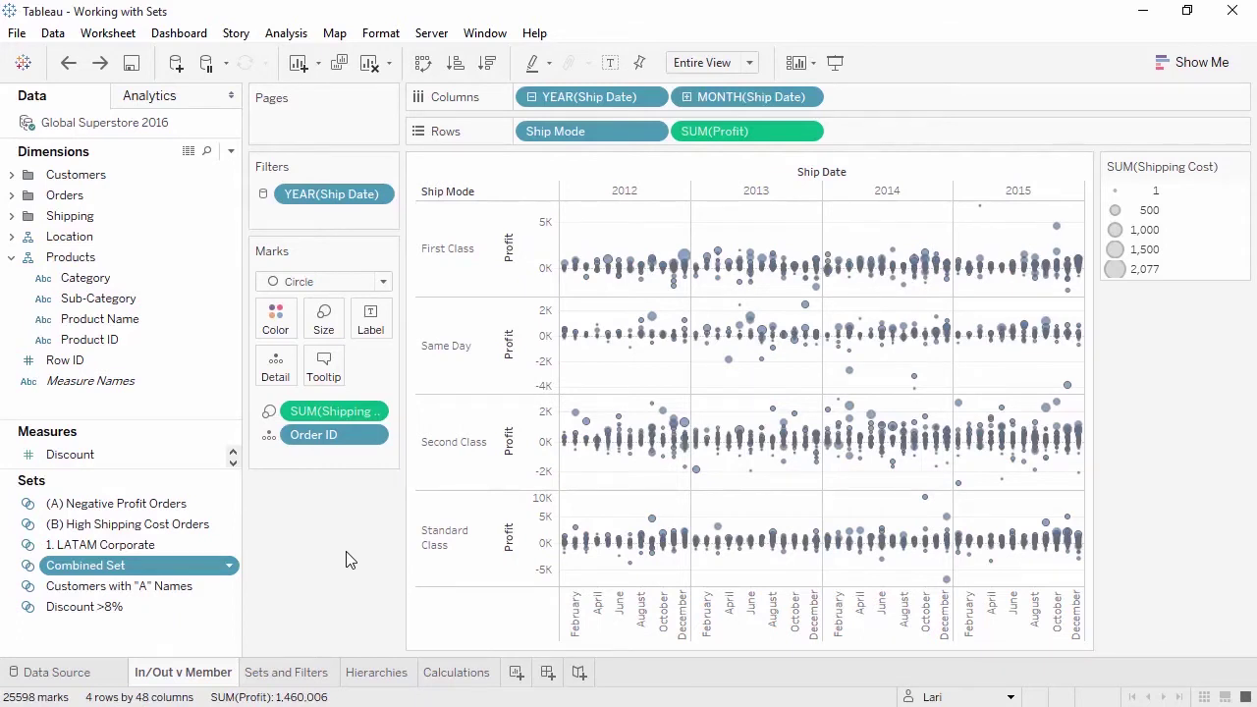
# - Color the marks on the In/Out v Member sheet by the Discount >8% set
pyautogui.click(111, 609)
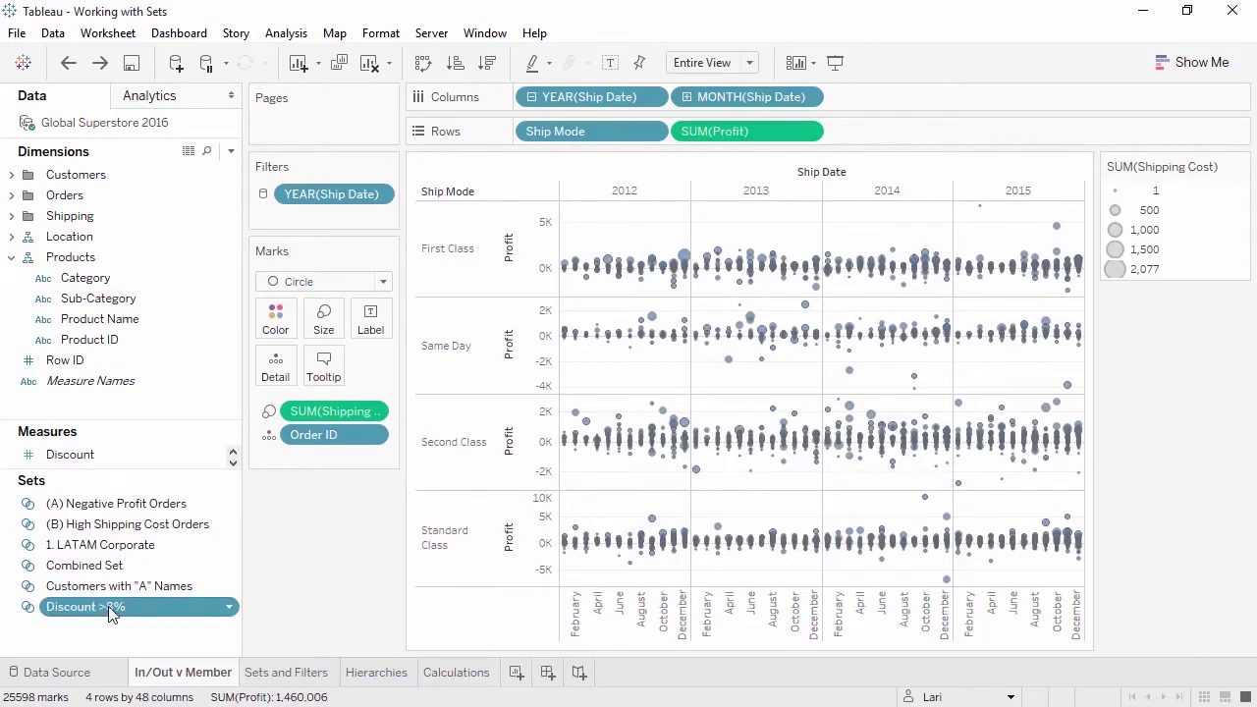
pyautogui.moveTo(111, 609); pyautogui.dragTo(268, 330)
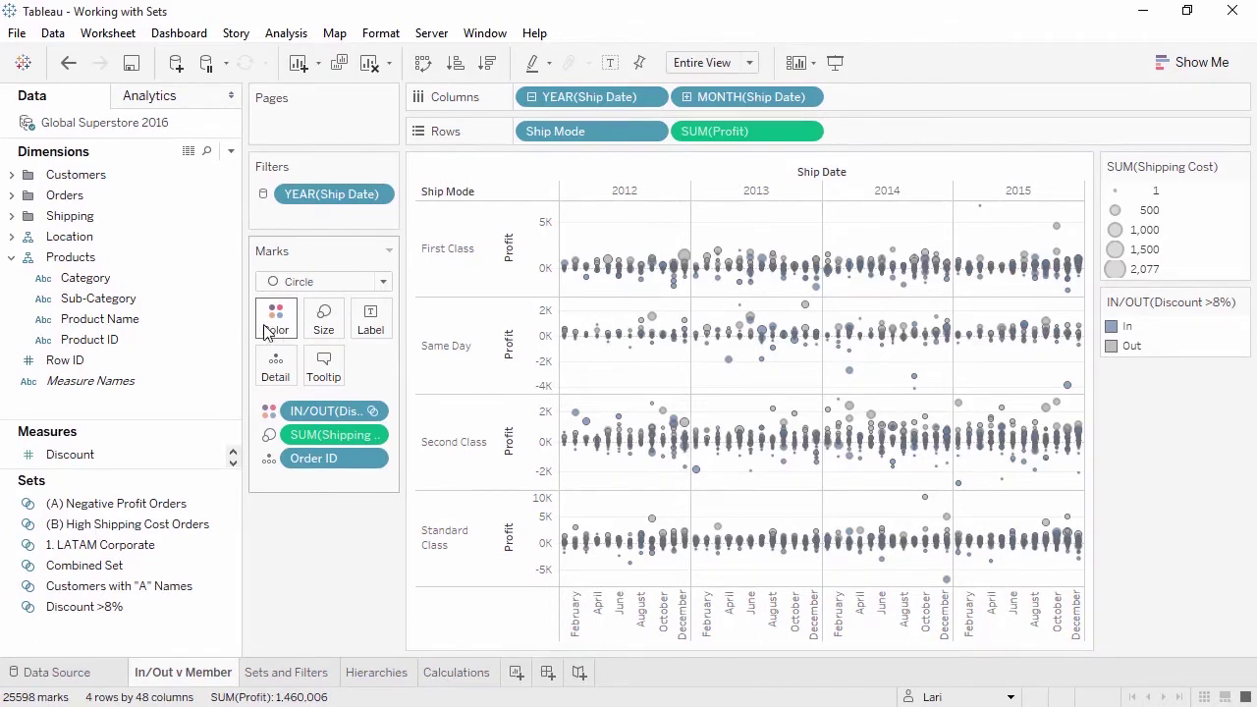
# - Move the Discount >8% set from color to detail and switch it to show only the members in the set
pyautogui.click(272, 418)
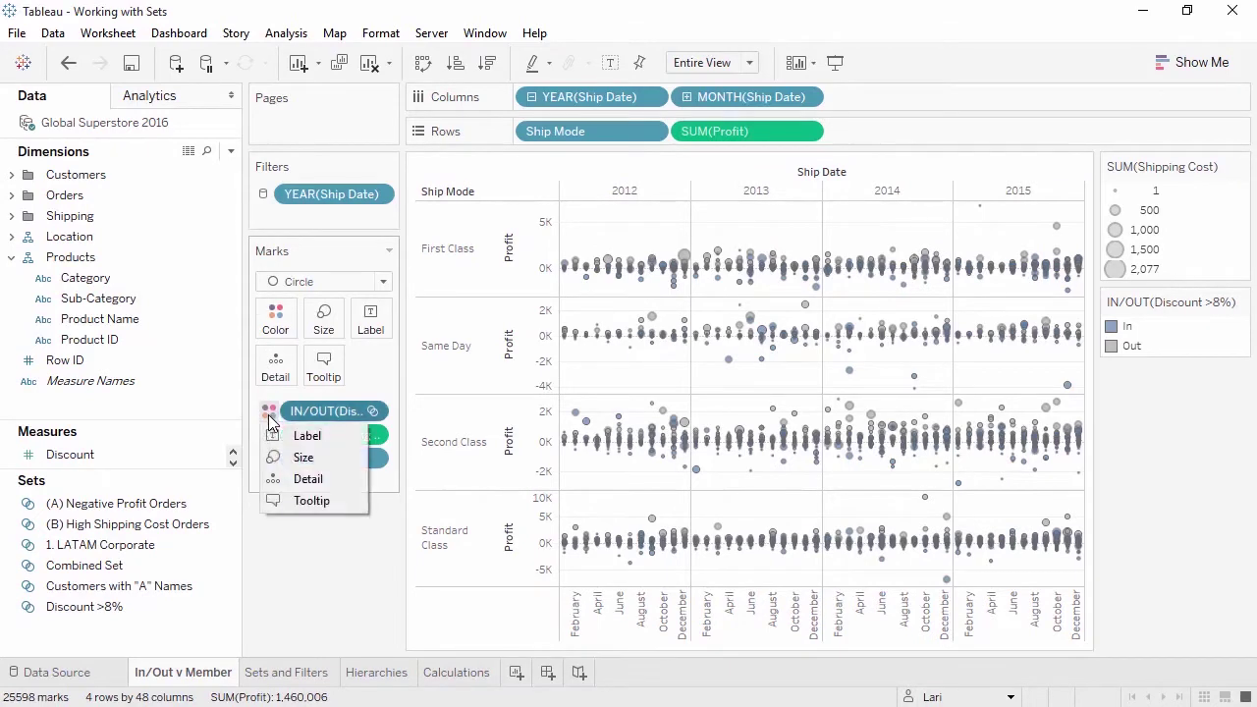
pyautogui.click(275, 479)
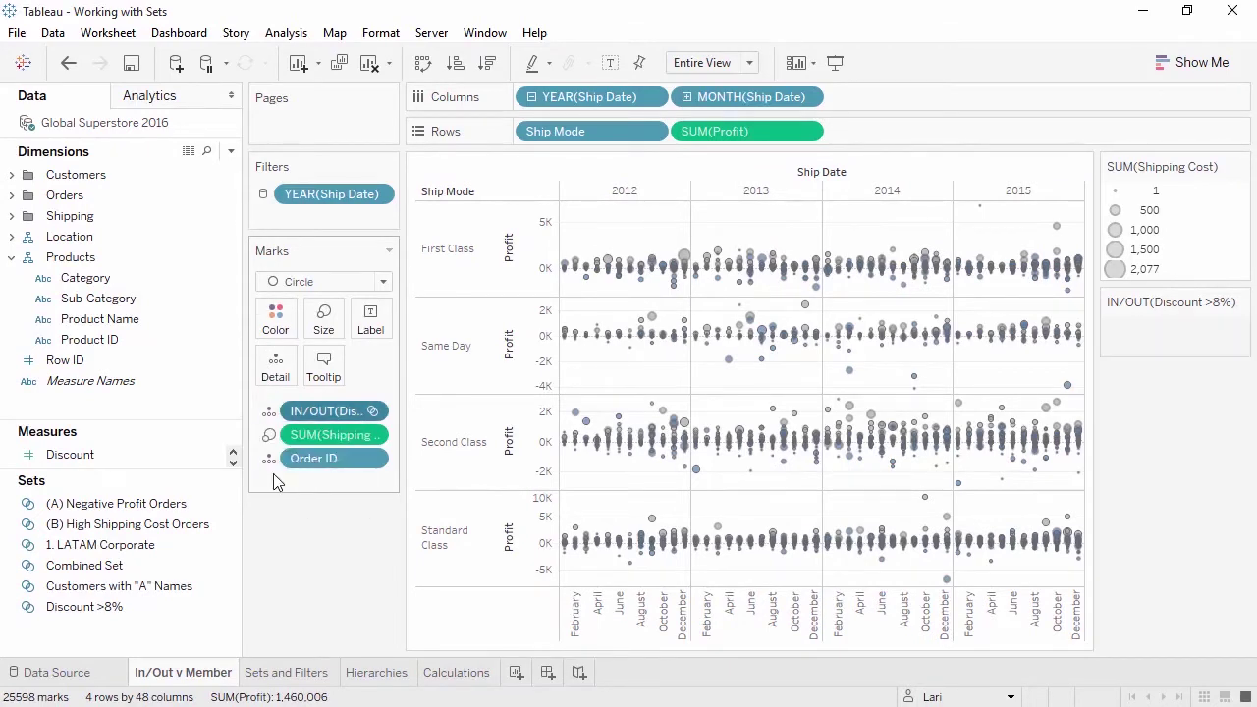
pyautogui.rightClick(300, 415)
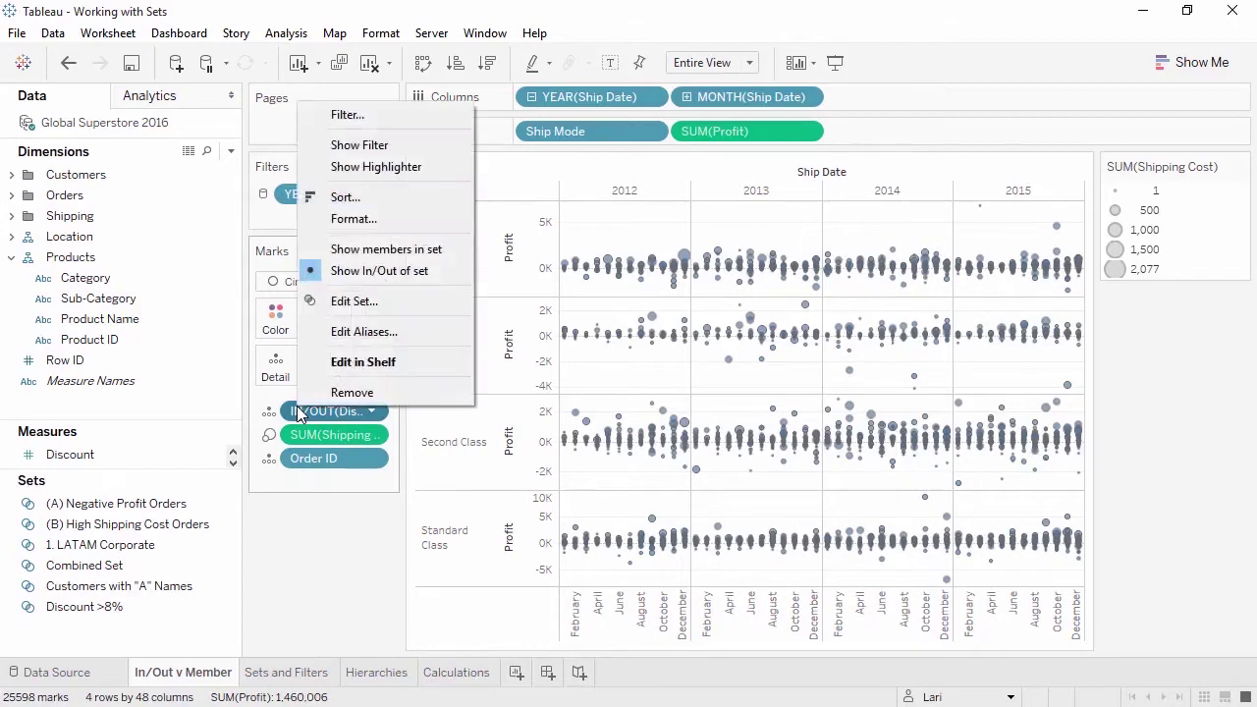
pyautogui.click(348, 258)
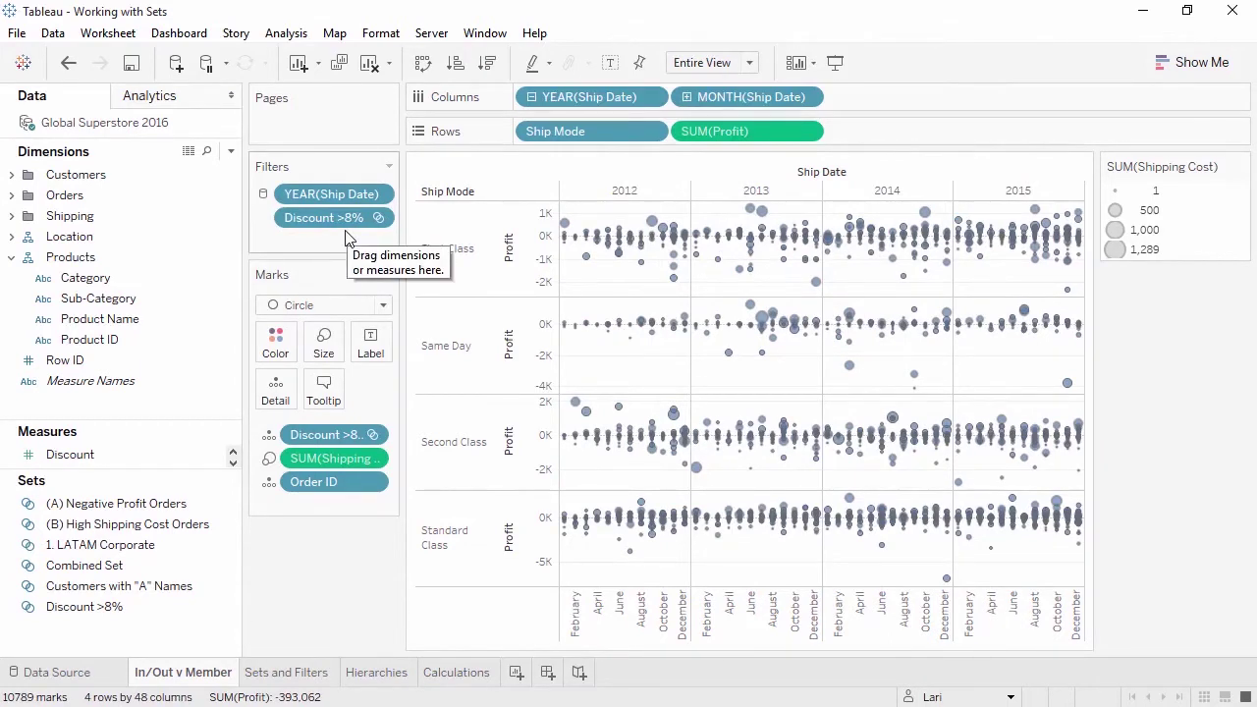
# - On the Sets and Filters sheet, create a set from all marks in the scatter plot and add it to the filters
pyautogui.click(325, 674)
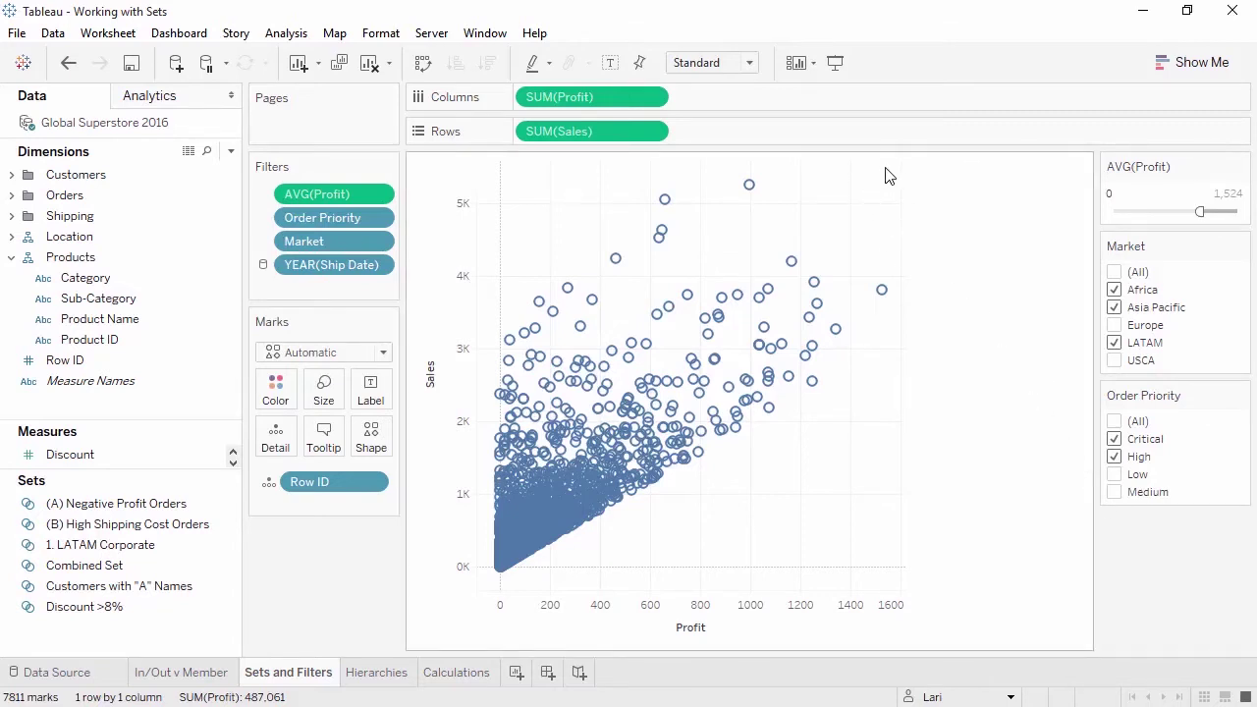
pyautogui.moveTo(889, 166); pyautogui.dragTo(493, 590)
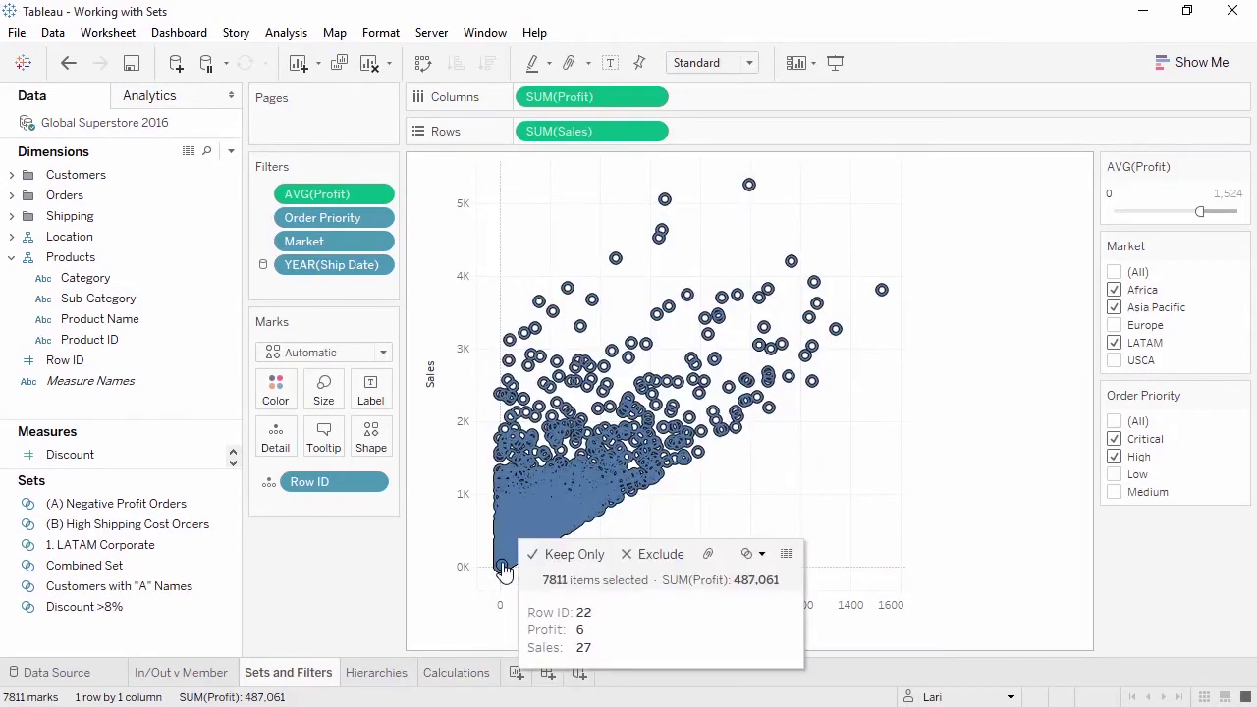
pyautogui.click(756, 554)
pyautogui.click(766, 584)
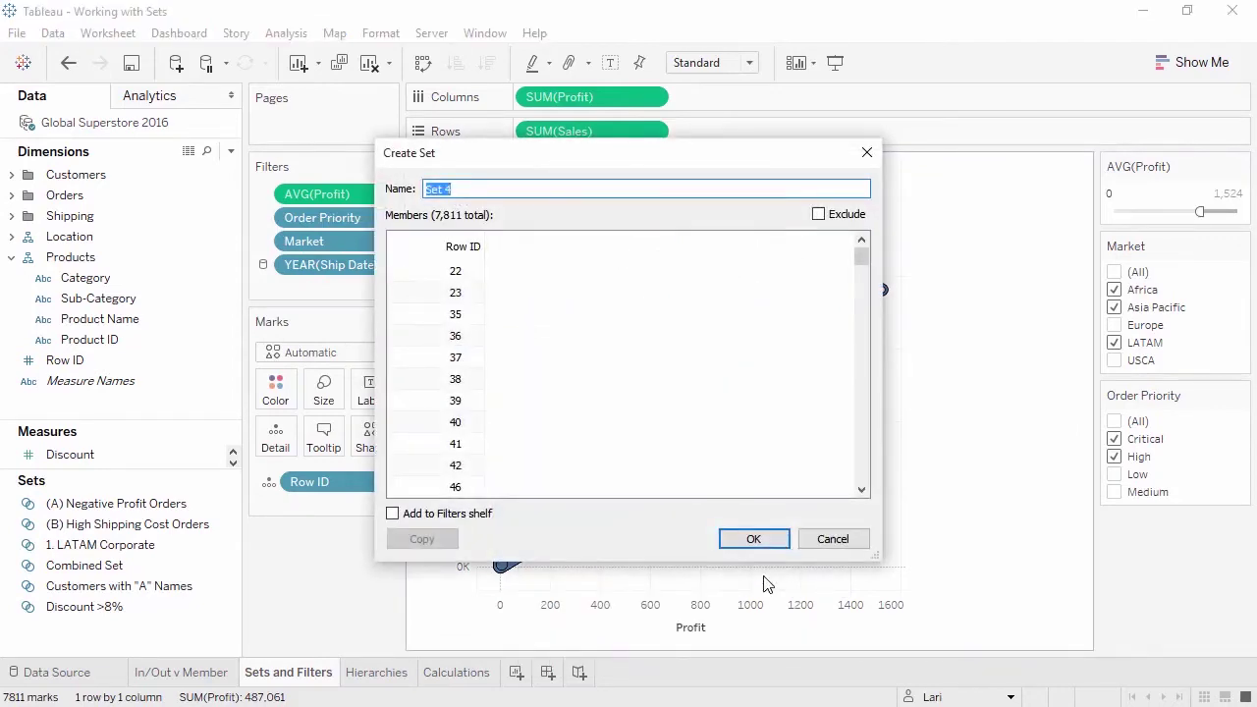
pyautogui.click(479, 520)
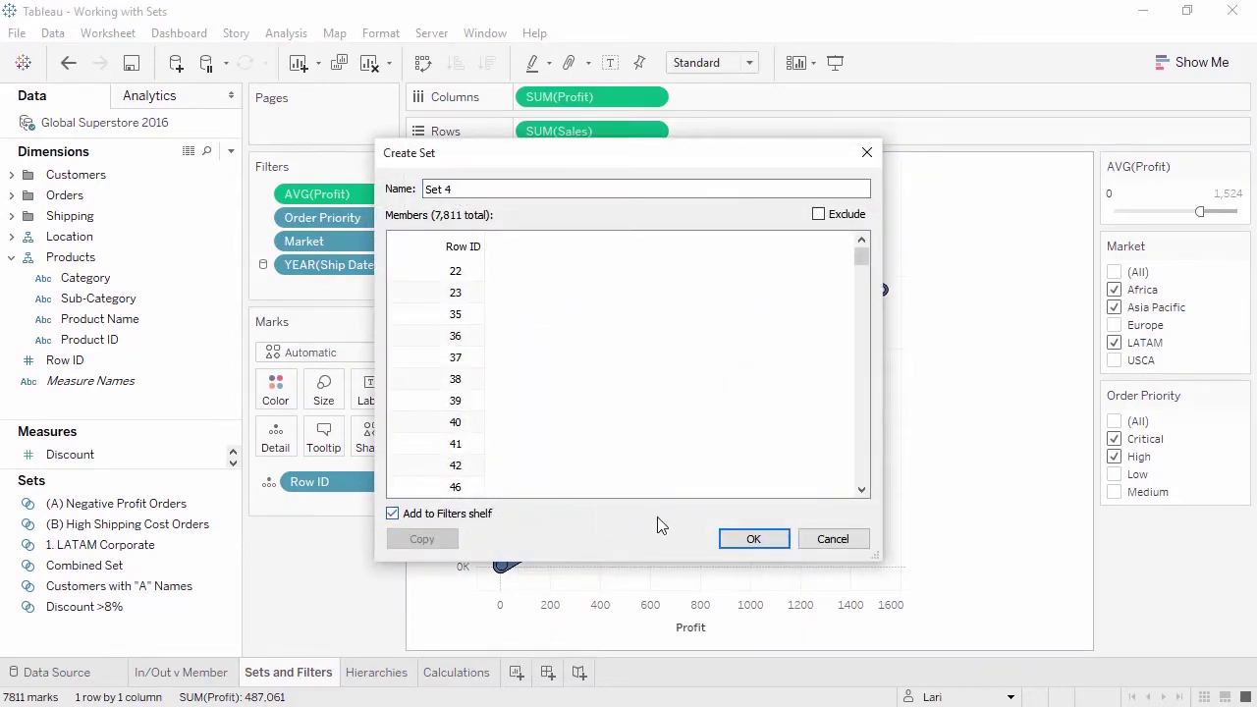
pyautogui.click(749, 542)
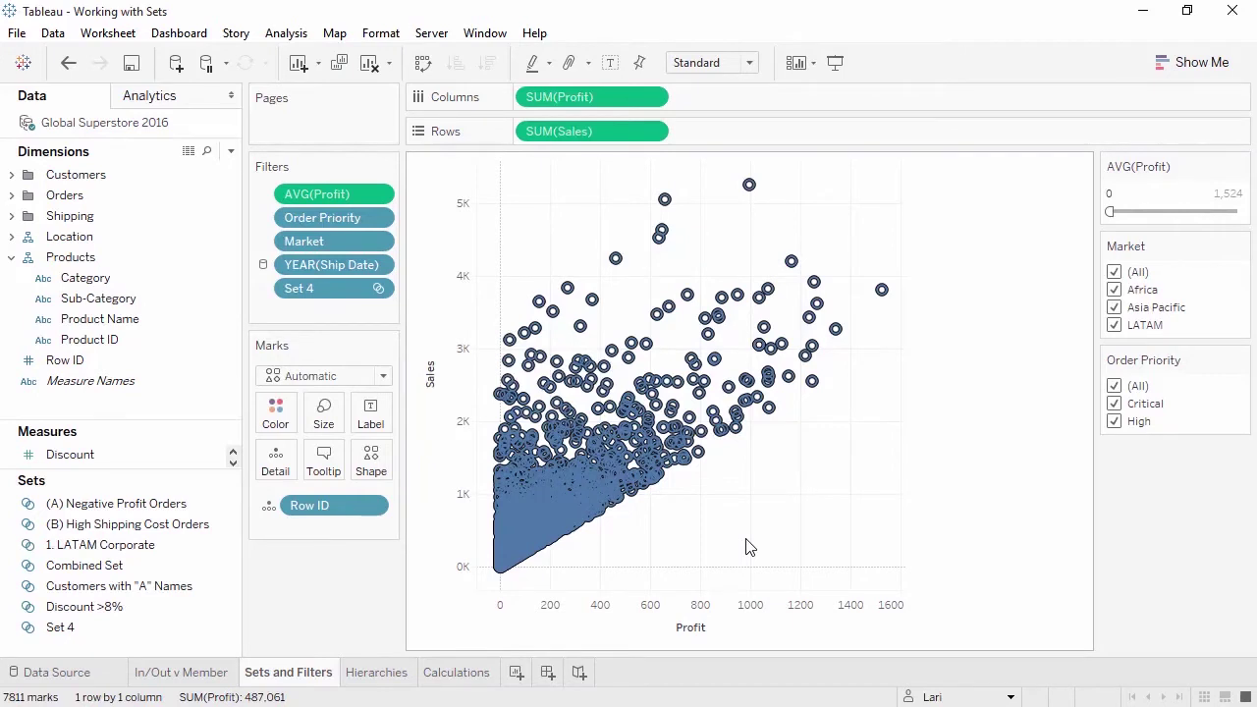
# - Examine the set definition offered from the Market filter and close it without creating a set
pyautogui.rightClick(323, 252)
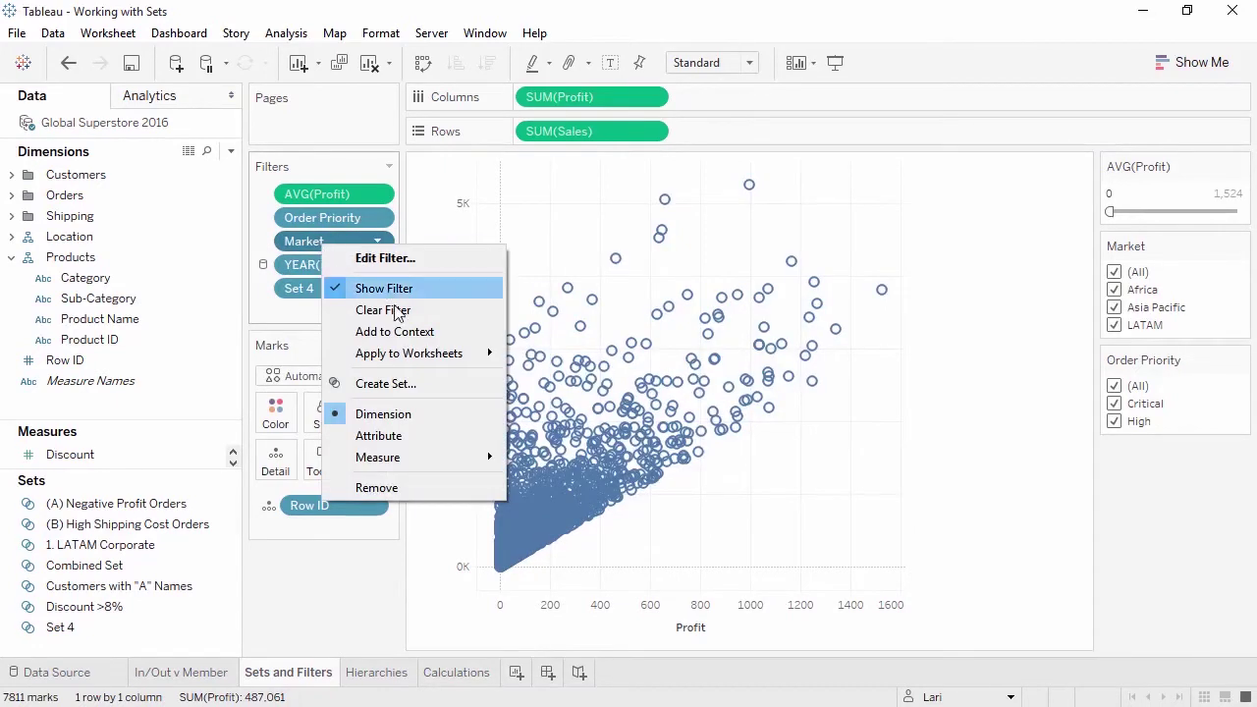
pyautogui.click(398, 384)
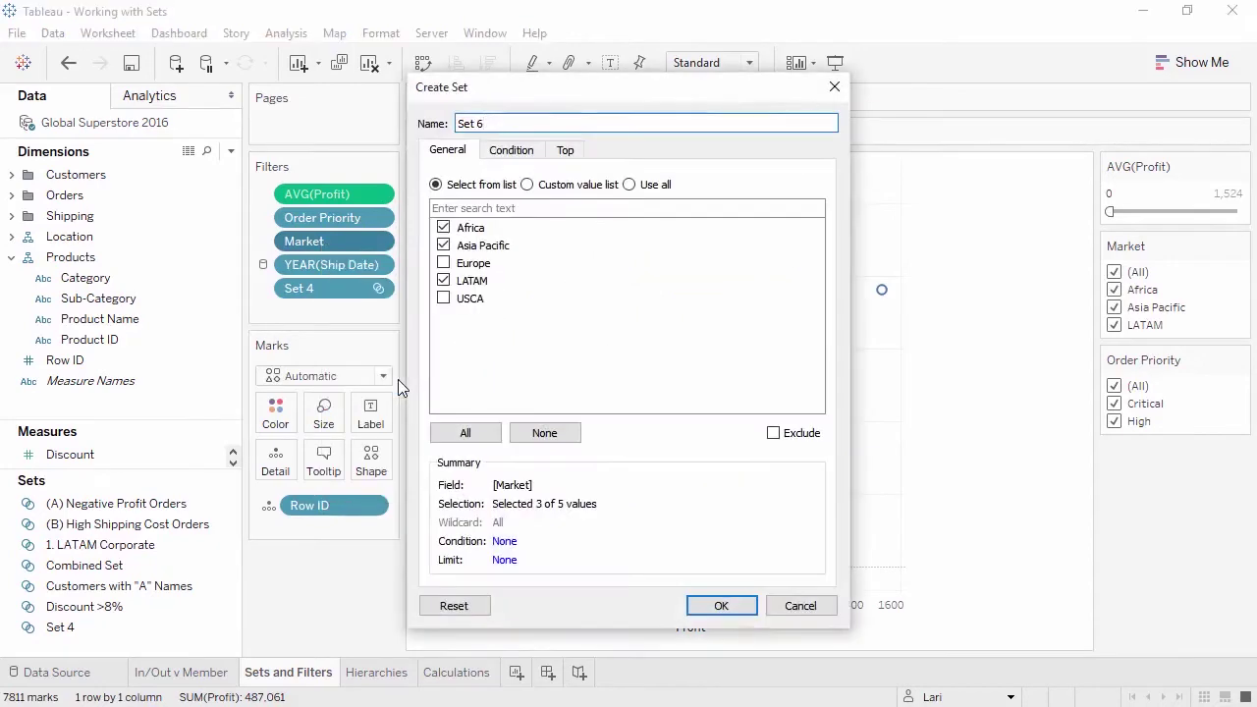
pyautogui.click(800, 605)
# - Remove the YEAR(Ship Date), Market, Order Priority and AVG(Profit) filters, leaving only the Set 4 filter
pyautogui.moveTo(331, 265); pyautogui.dragTo(319, 560)
pyautogui.moveTo(317, 236); pyautogui.dragTo(315, 555)
pyautogui.moveTo(327, 218); pyautogui.dragTo(322, 530)
pyautogui.moveTo(332, 197); pyautogui.dragTo(322, 513)
# - On the Hierarchies sheet, insert the 1. LATAM Corporate set below Category in the Products hierarchy and drill Category down to it
pyautogui.click(375, 673)
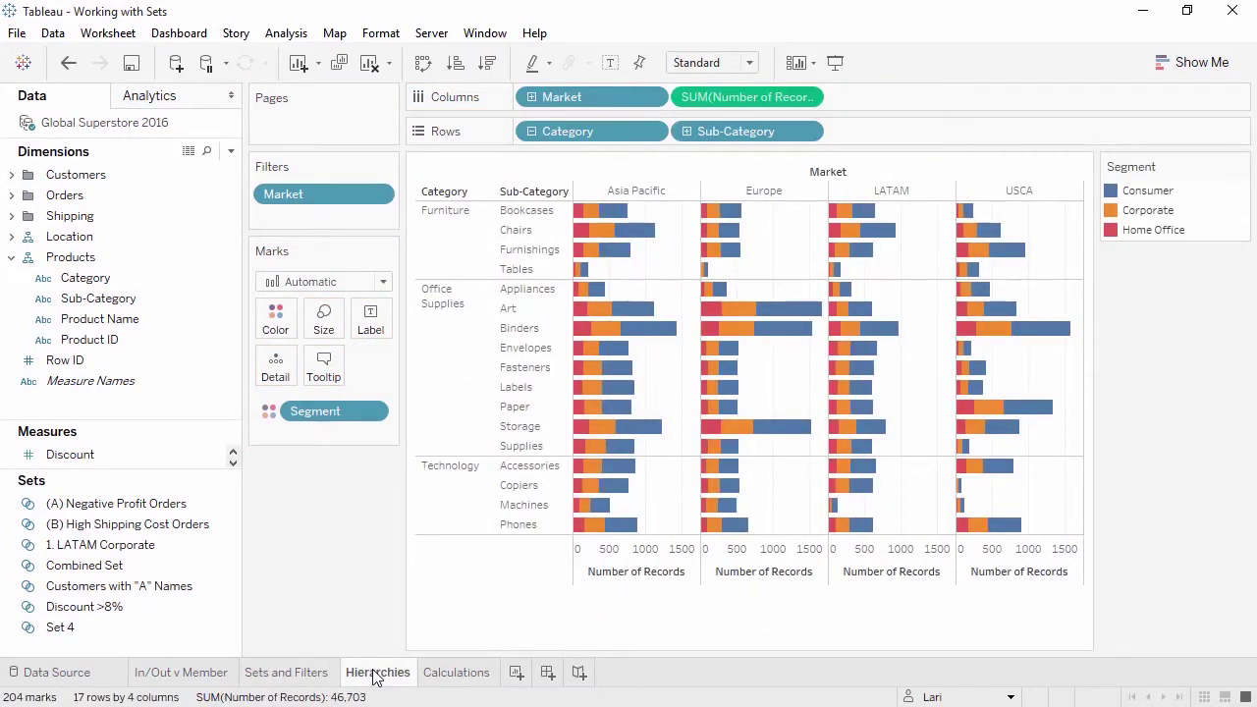
pyautogui.click(134, 546)
pyautogui.moveTo(133, 543); pyautogui.dragTo(143, 294)
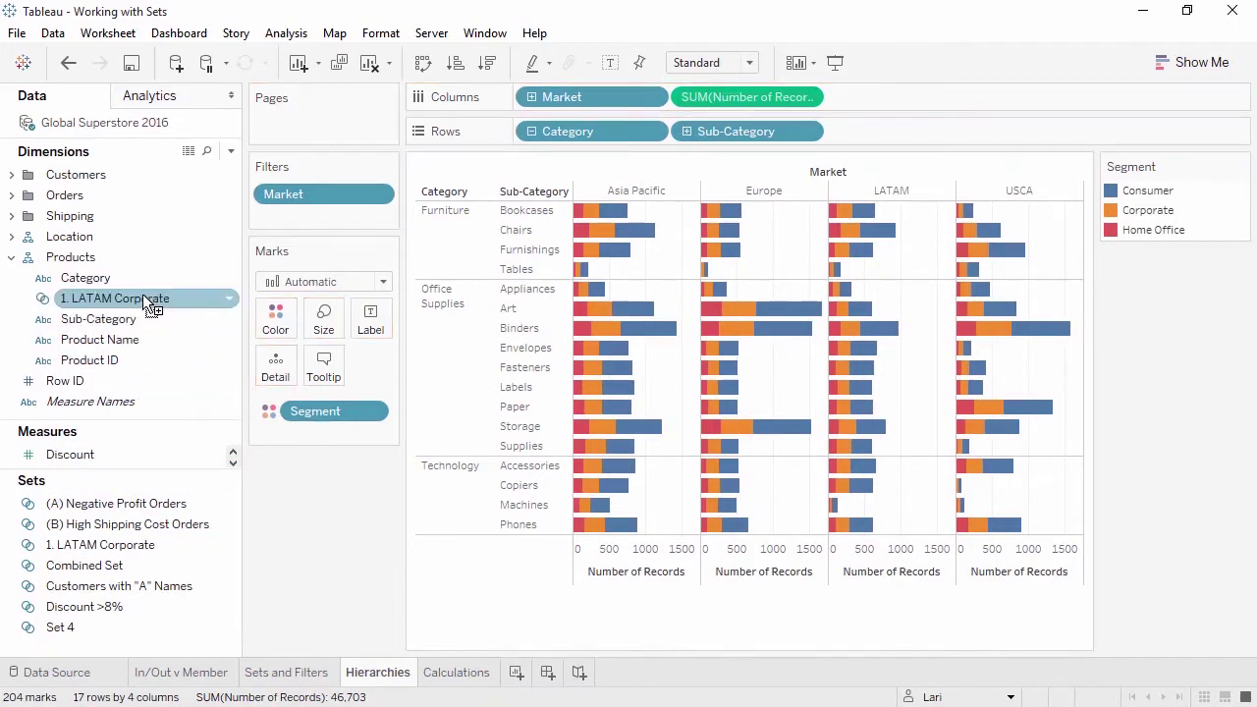
pyautogui.moveTo(224, 257); pyautogui.dragTo(266, 238)
pyautogui.click(531, 132)
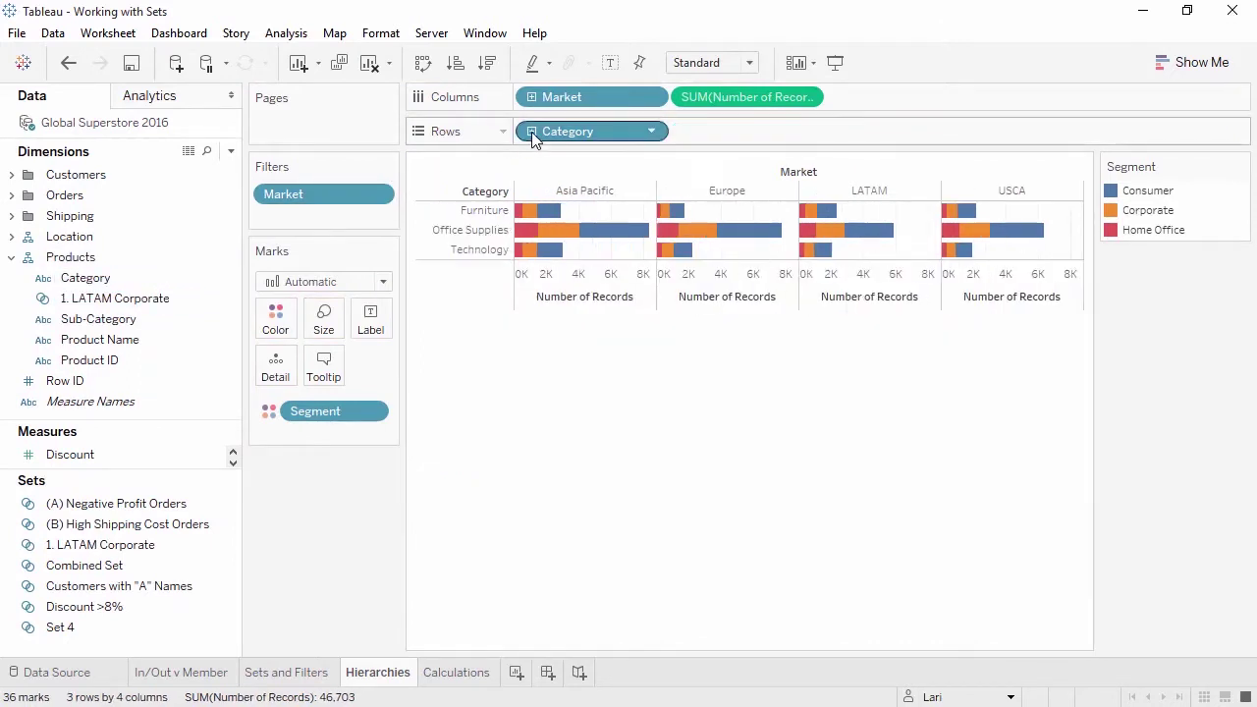
pyautogui.click(531, 132)
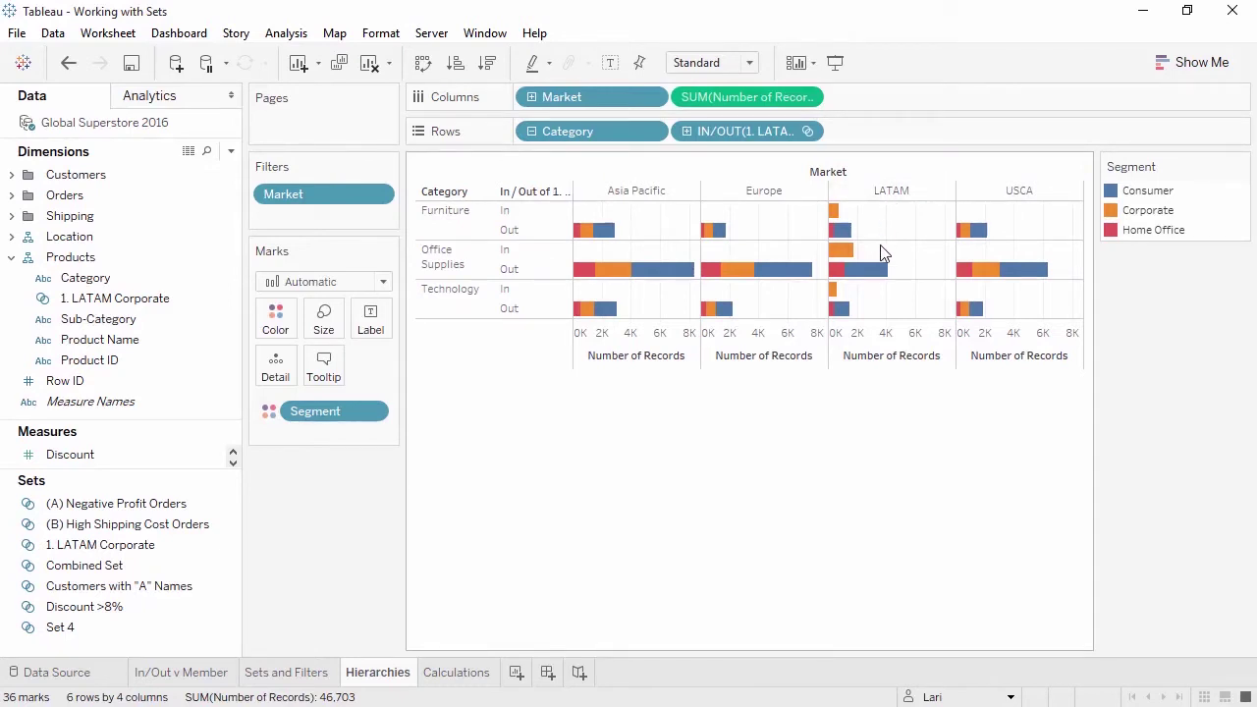
# - On the Calculations sheet, start a calculated field from the Customers with "A" Names set and name it A name profits
pyautogui.click(458, 672)
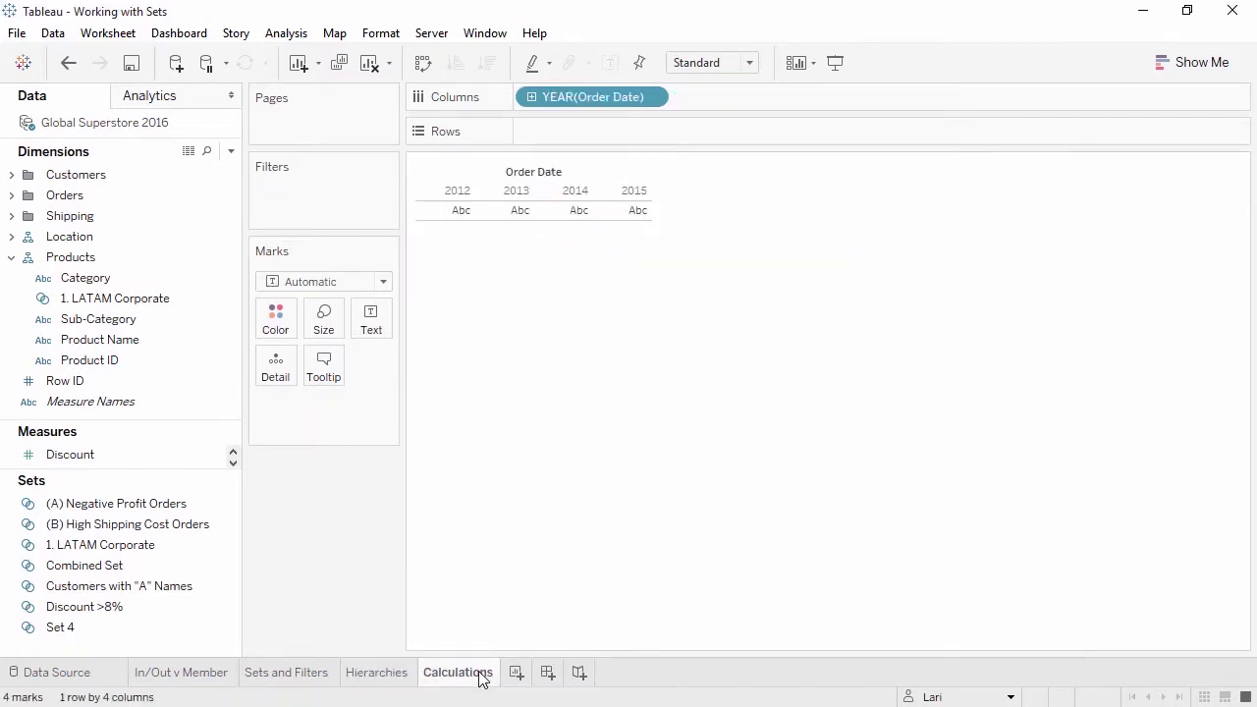
pyautogui.rightClick(174, 595)
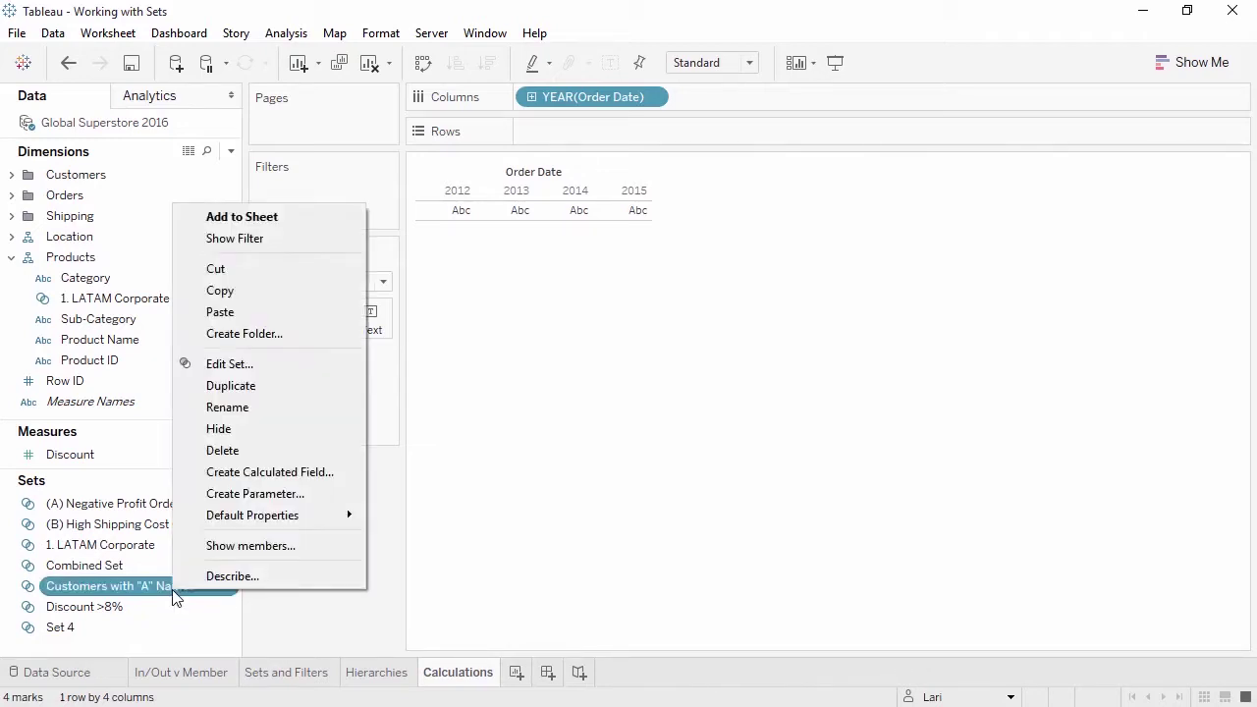
pyautogui.click(235, 473)
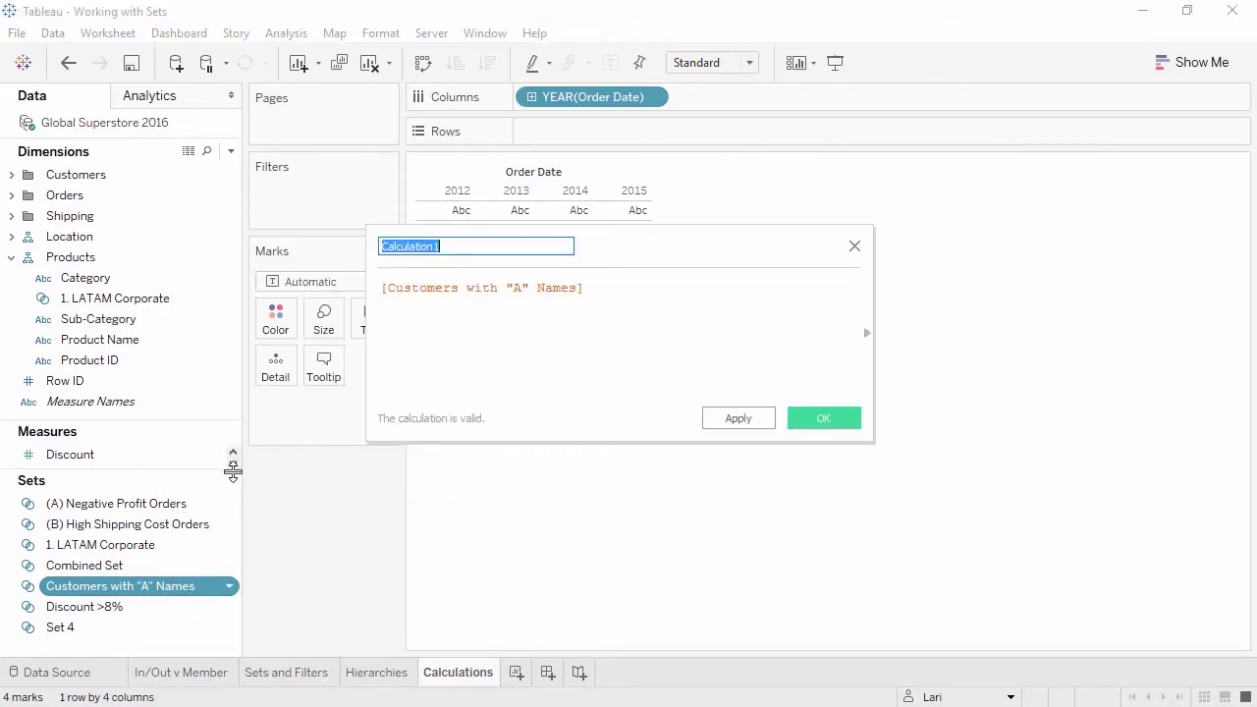
pyautogui.write('A name profits')
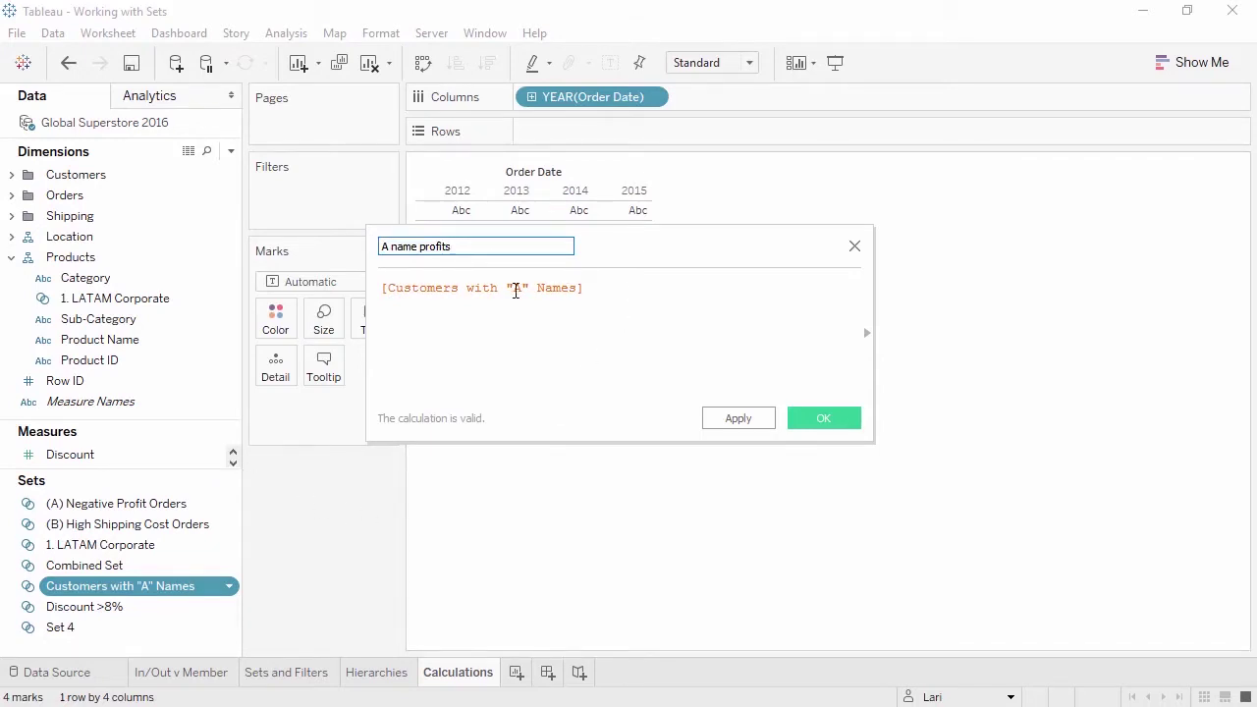
# - Complete the calculation as IF [Customers with "A" Names] THEN [Profit] END and save the field
pyautogui.click(383, 289)
pyautogui.write('IF')
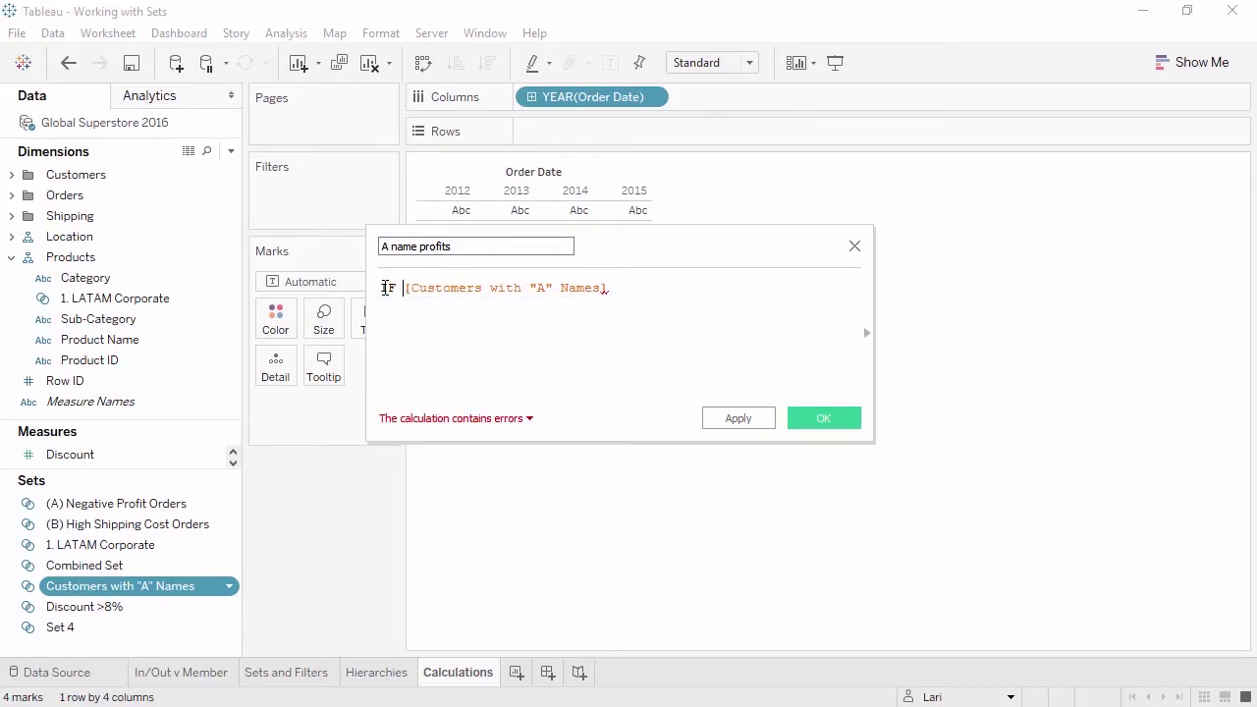
pyautogui.click(634, 283)
pyautogui.write('THEN')
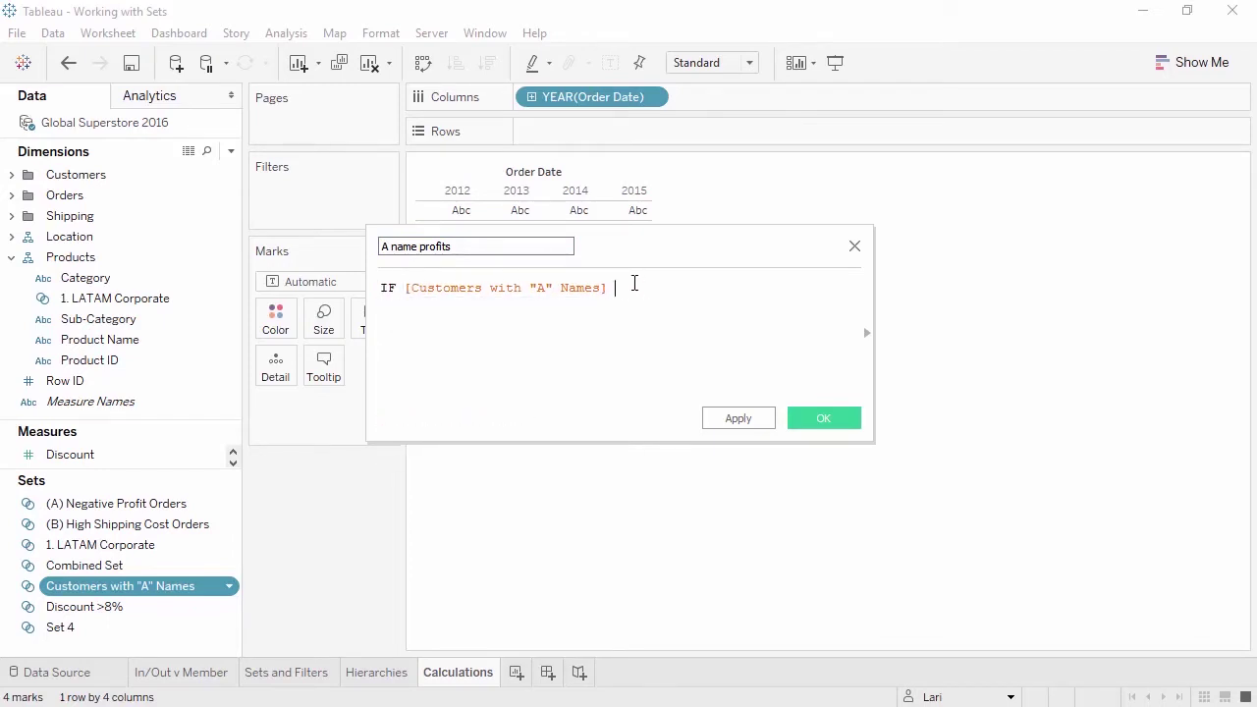
pyautogui.write(' Pro')
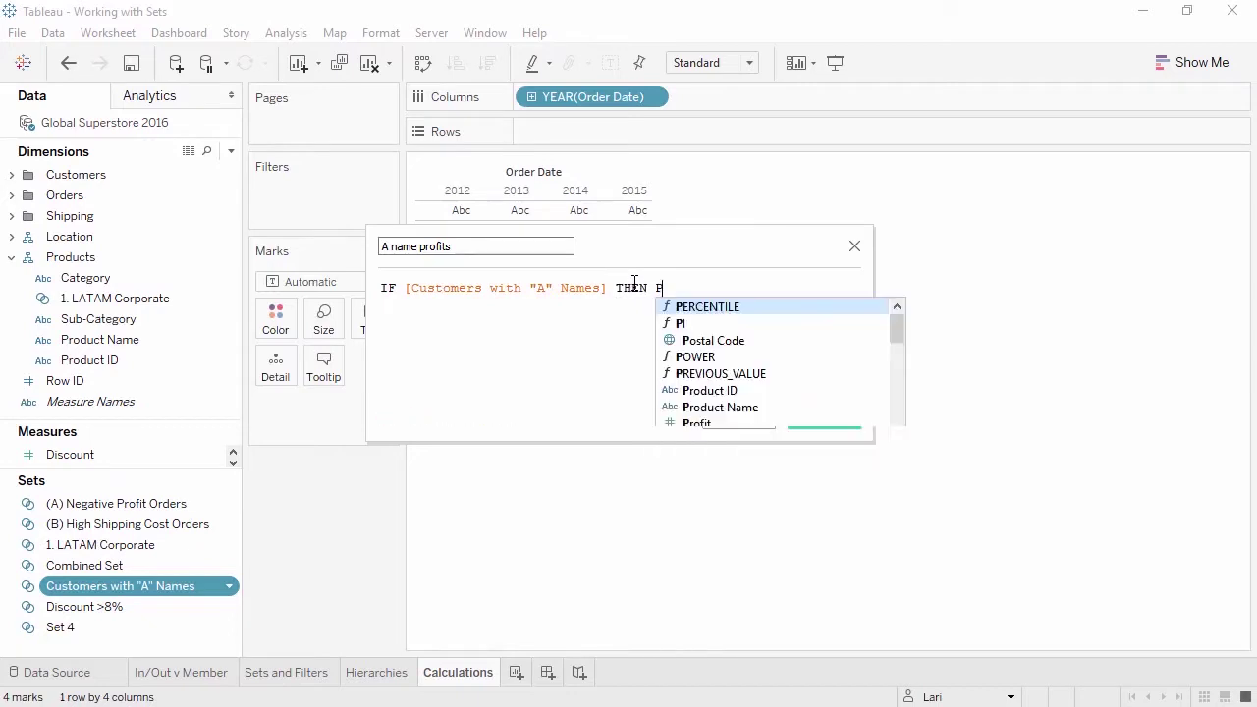
pyautogui.press('Down')
pyautogui.press('Down')
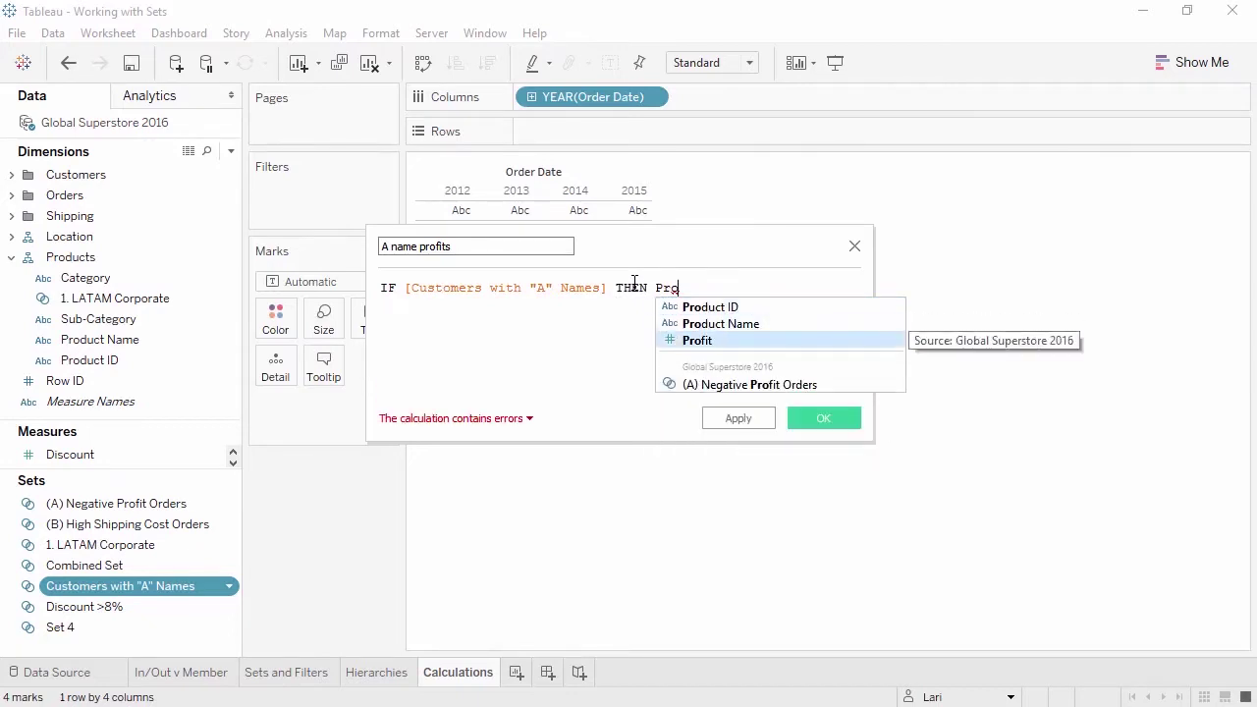
pyautogui.press('Return')
pyautogui.write('END')
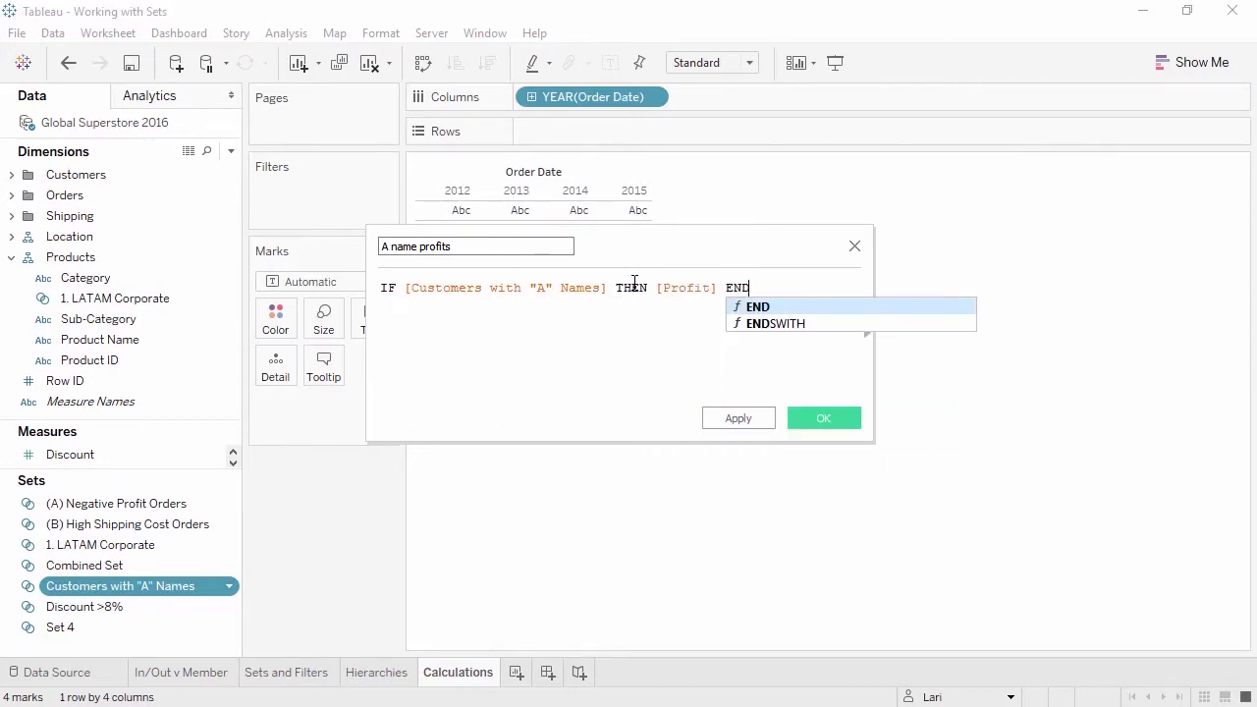
pyautogui.press('Return')
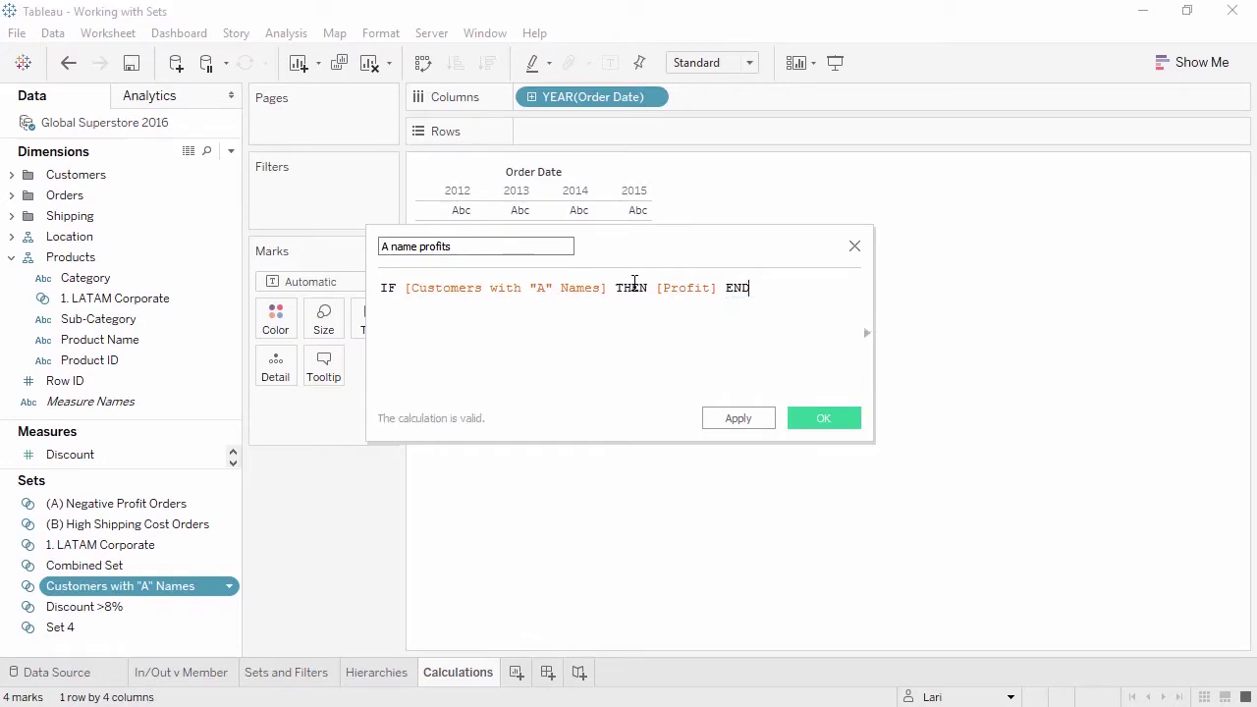
pyautogui.click(813, 422)
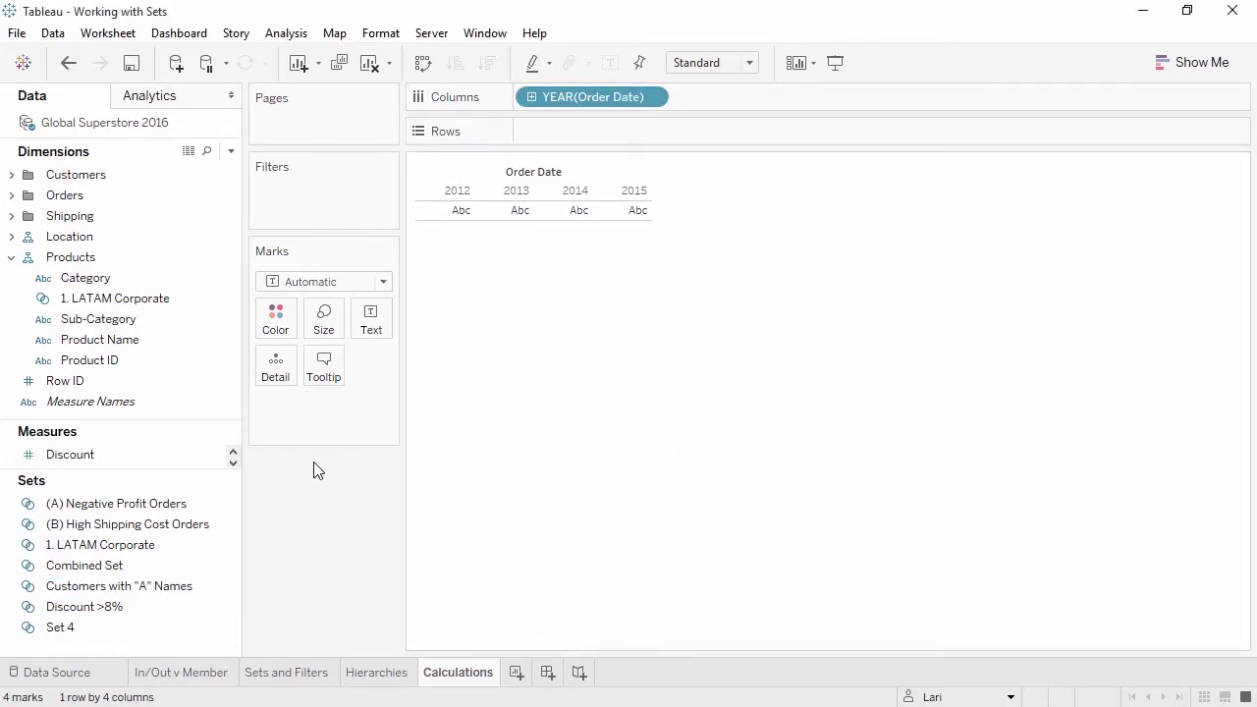
# - Add the A name profits measure to the rows of the Calculations sheet
pyautogui.click(232, 452)
pyautogui.click(180, 456)
pyautogui.moveTo(189, 462); pyautogui.dragTo(633, 138)
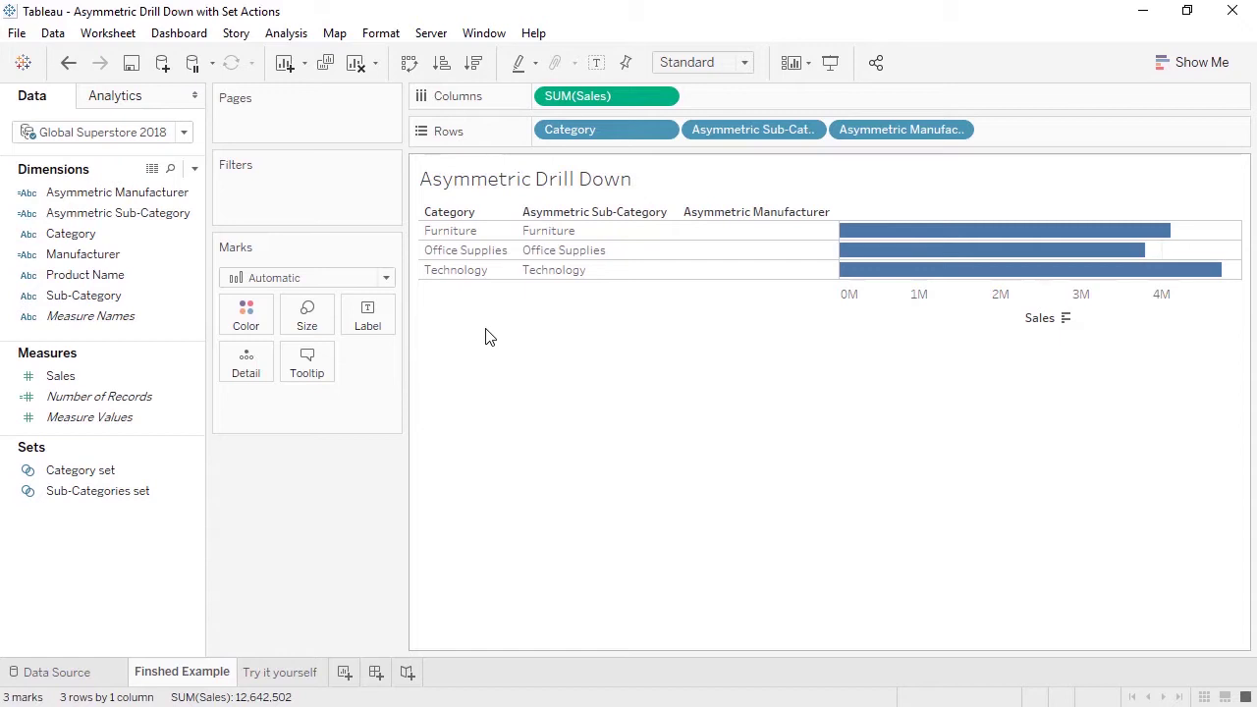
# - In the Asymmetric Drill Down view, expand Technology into its sub-categories and Copiers into its manufacturers
pyautogui.click(550, 271)
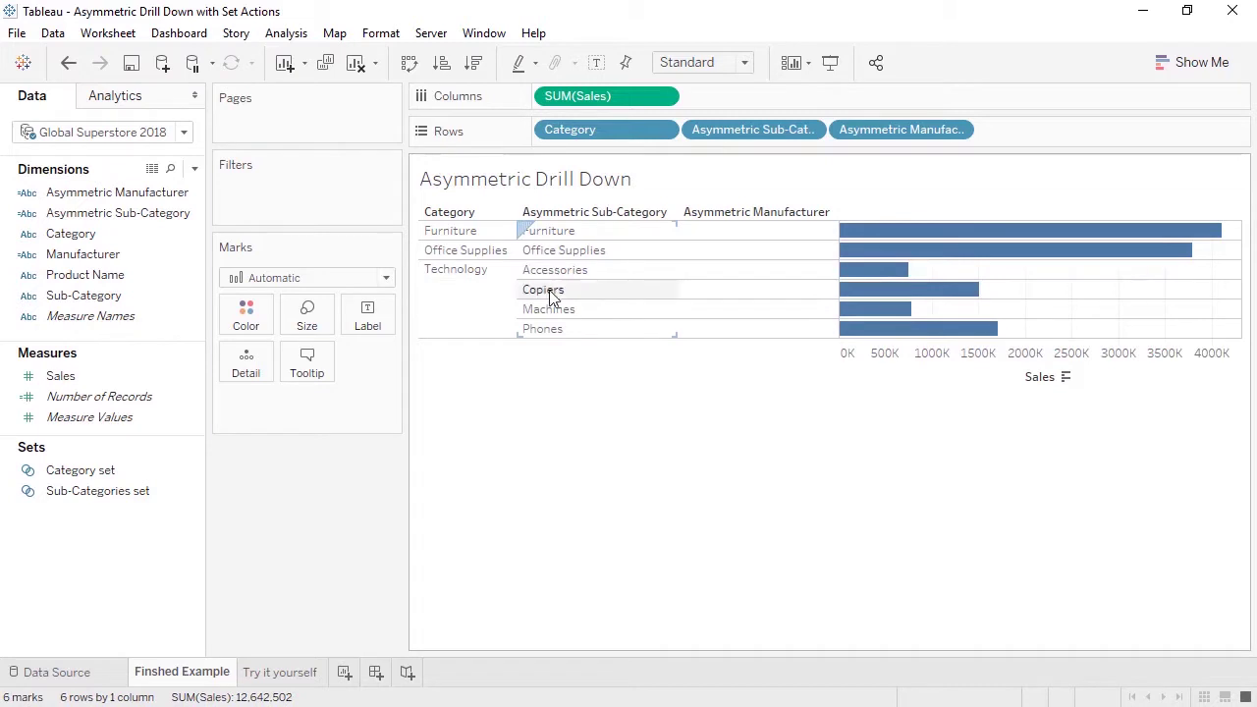
pyautogui.click(553, 289)
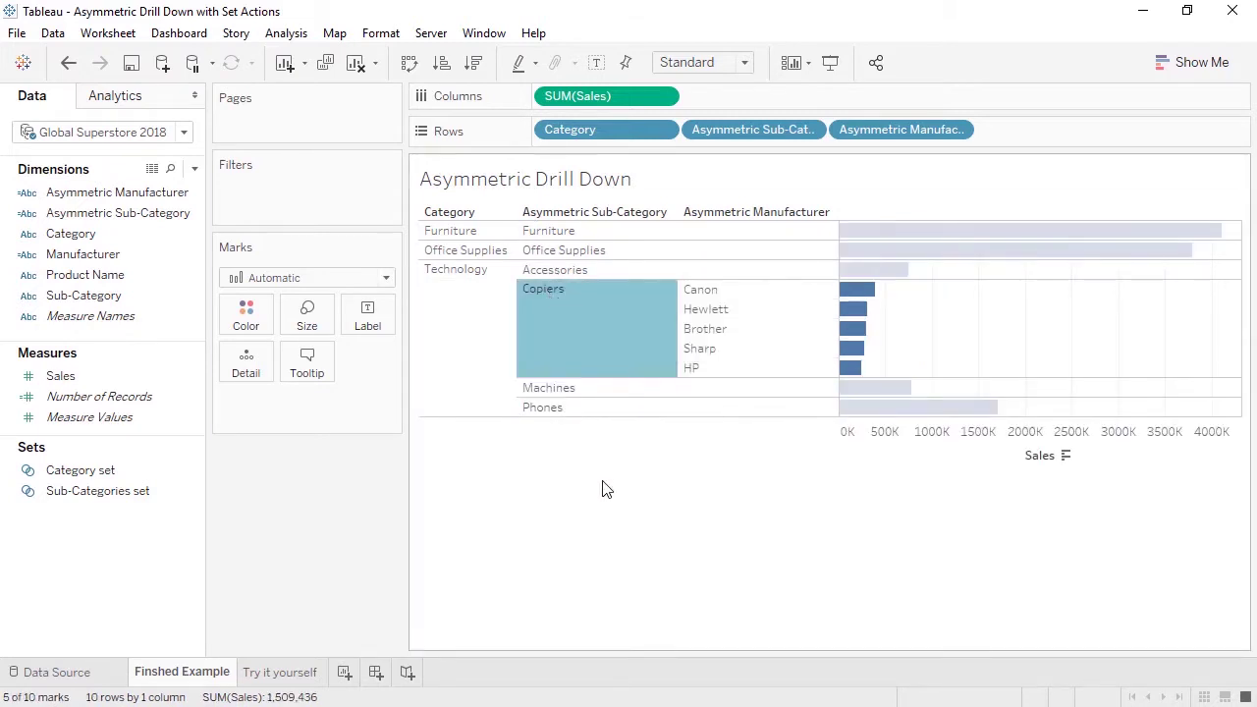
# - Switch to the Vocabulary Test dashboard and reveal the paired words by setting the question parameter to Q6
pyautogui.click(1145, 19)
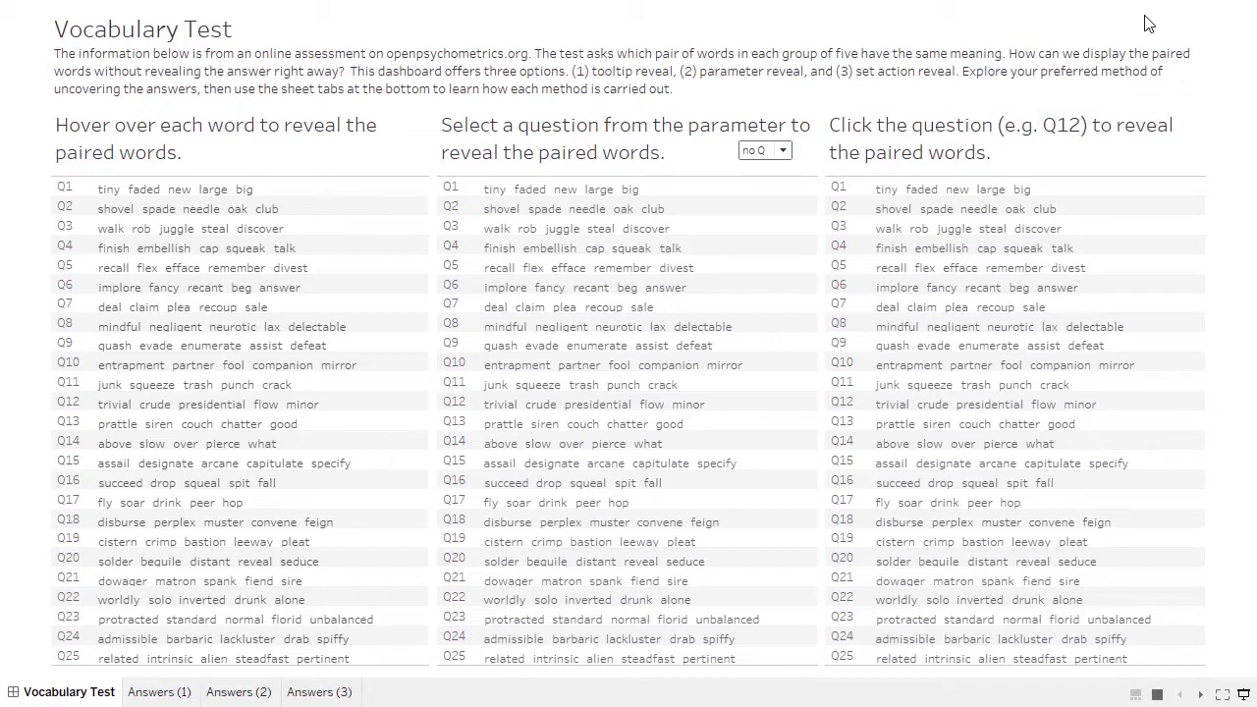
pyautogui.click(784, 152)
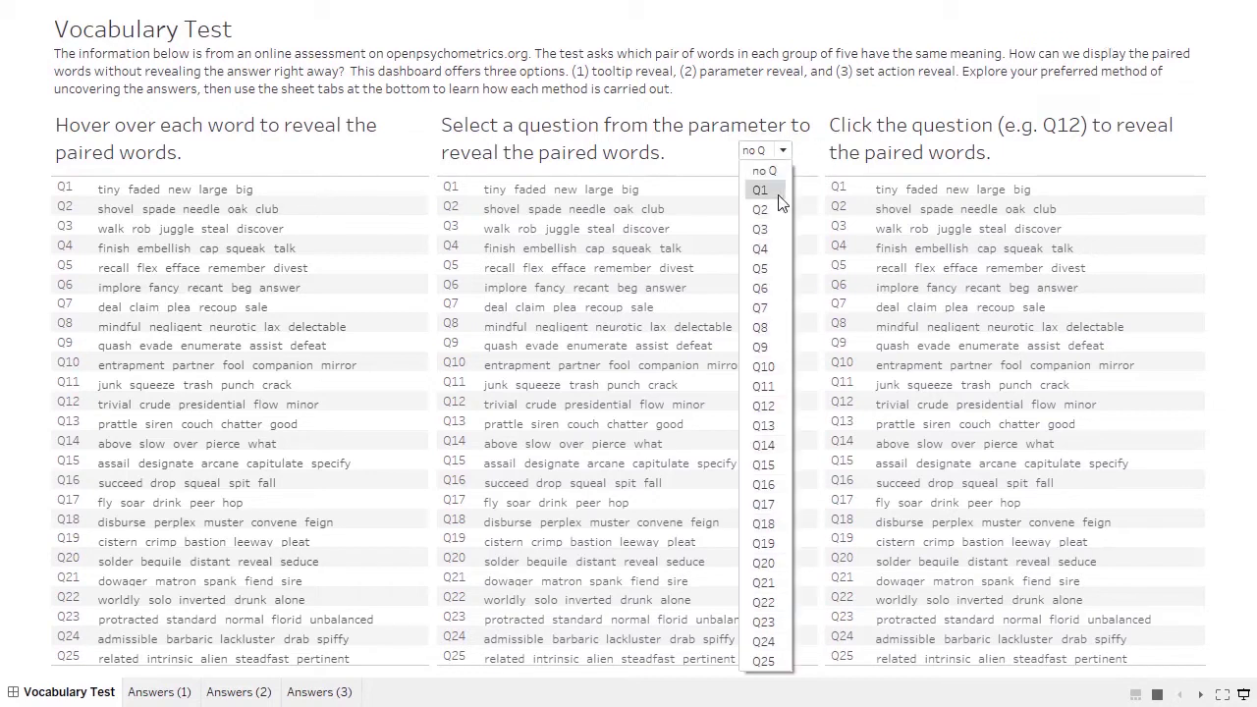
pyautogui.click(764, 288)
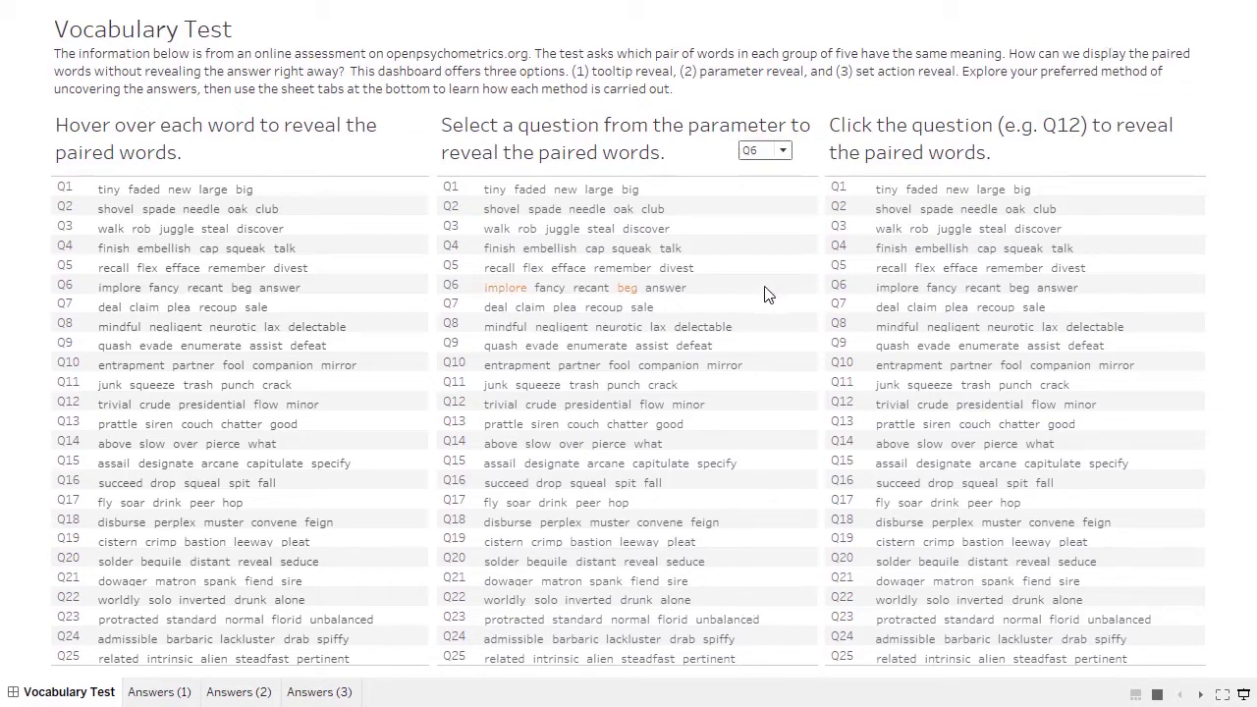
# - Reveal the answers to Q6, Q7 and Q8 together in the set action list, and set the question parameter to Q7
pyautogui.click(838, 286)
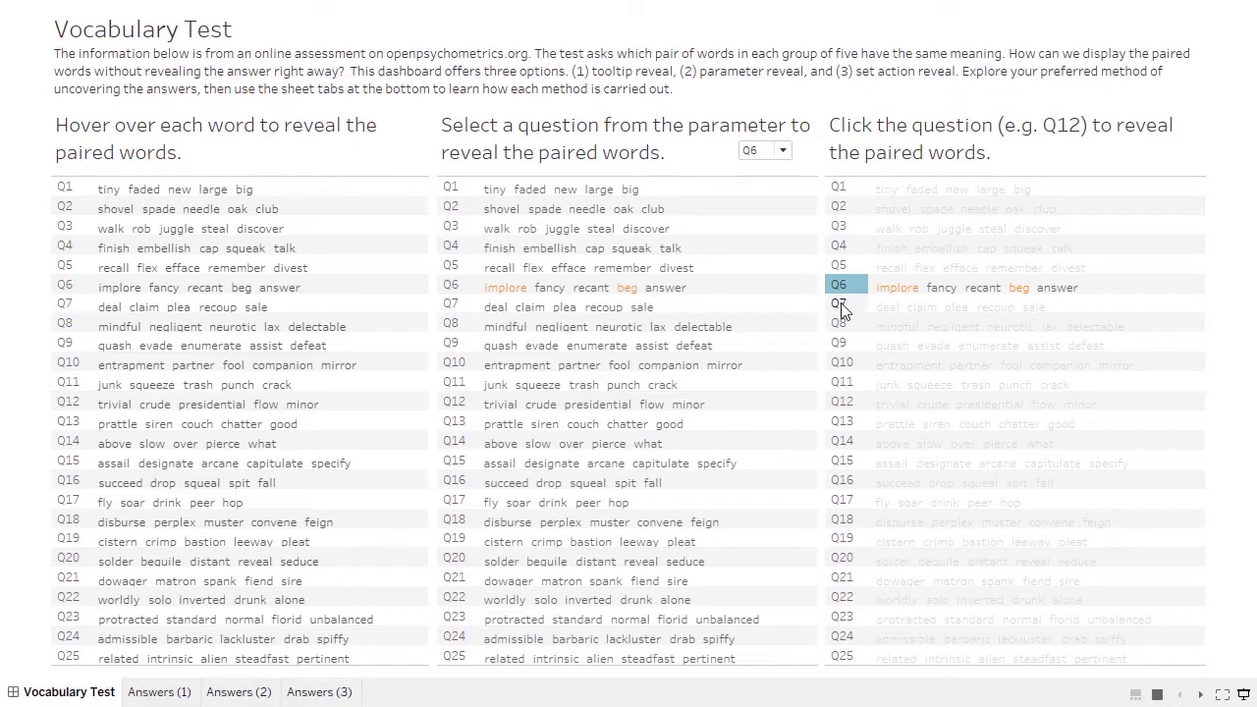
pyautogui.keyDown('ctrl'); pyautogui.click(840, 307); pyautogui.keyUp('ctrl')
pyautogui.keyDown('ctrl'); pyautogui.click(837, 324); pyautogui.keyUp('ctrl')
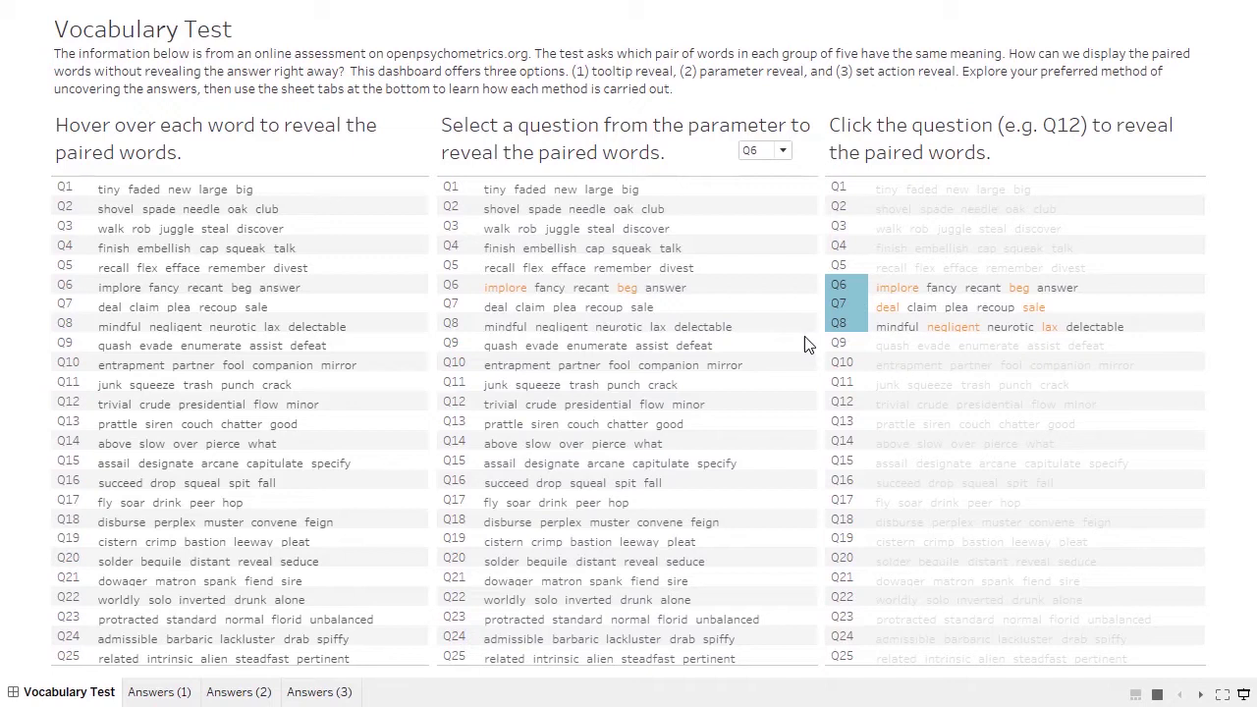
pyautogui.click(782, 152)
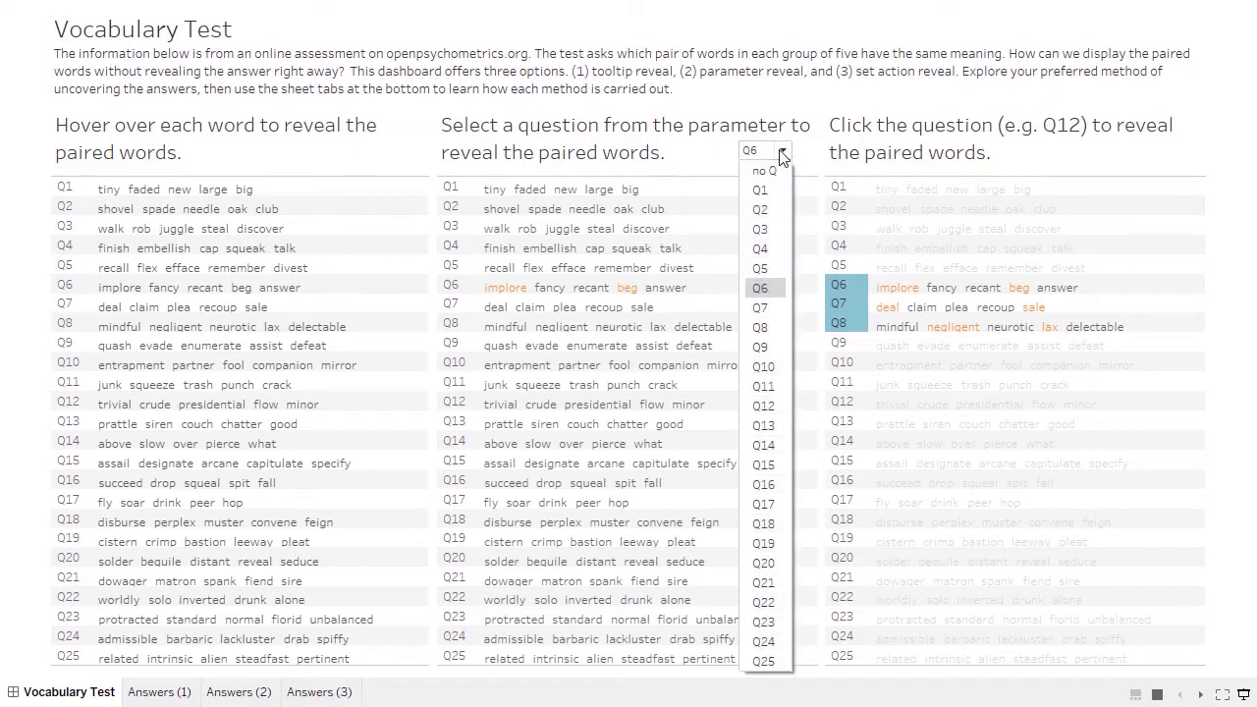
pyautogui.click(764, 305)
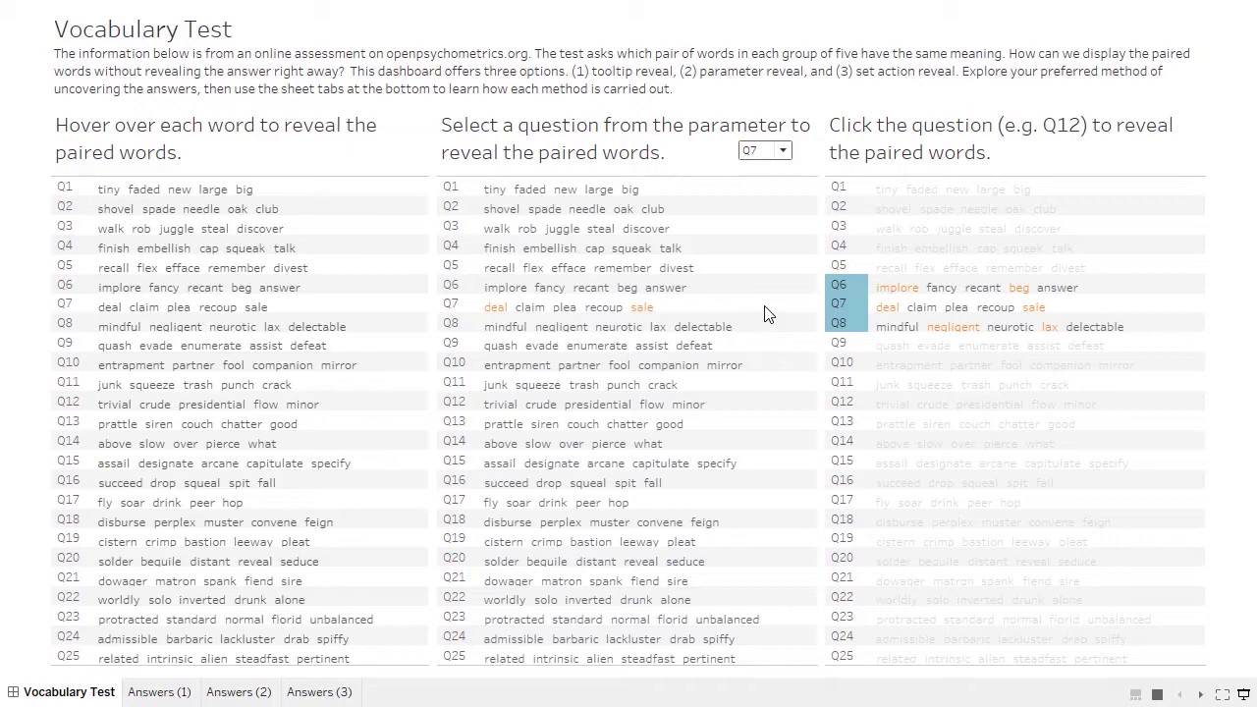
# - Leave presentation mode and switch to the Color Scaling with Set Actions workbook
pyautogui.press('Escape')
pyautogui.click(1139, 18)
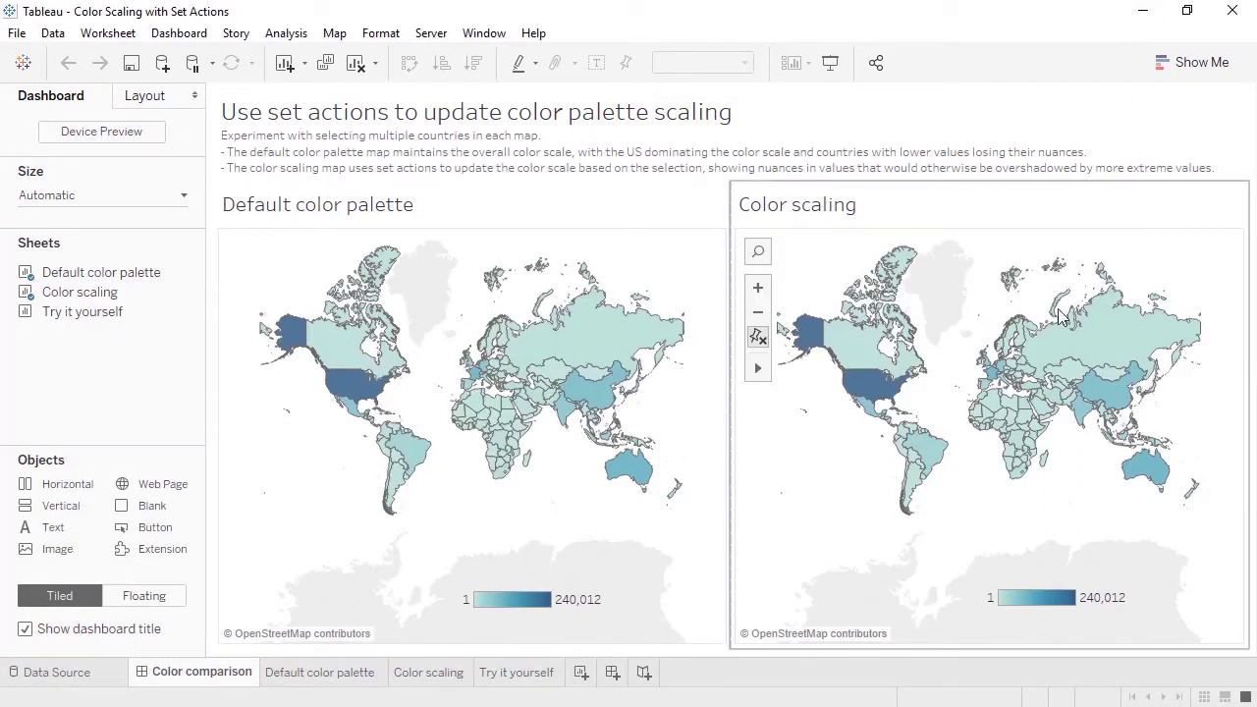
# - Select a group of African countries on the Color scaling map to test its palette, and clear the selection
pyautogui.moveTo(958, 406)
pyautogui.mouseDown()
pyautogui.moveTo(983, 501)
pyautogui.moveTo(1046, 432)
pyautogui.moveTo(1026, 397)
pyautogui.moveTo(1018, 413)
pyautogui.mouseUp()
pyautogui.click(1053, 525)
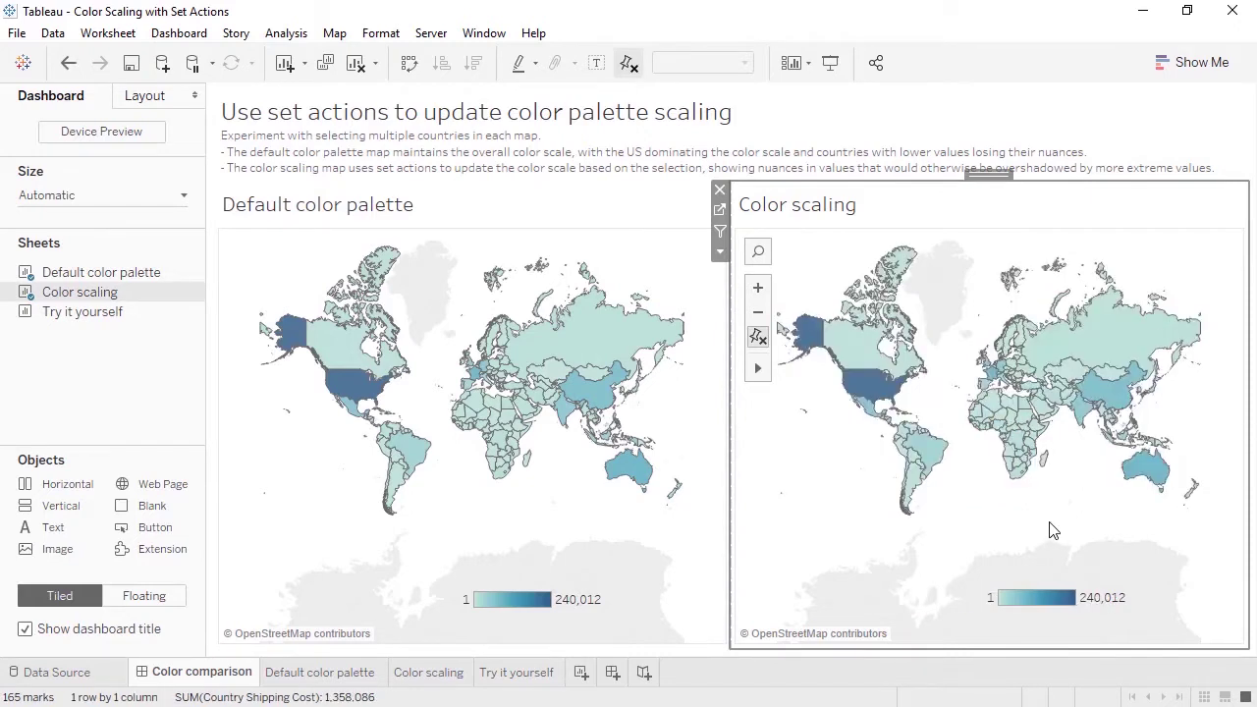
# - On the Try it yourself sheet, create a set from the Country dimension named Selected Countries, with Algeria ticked
pyautogui.click(515, 673)
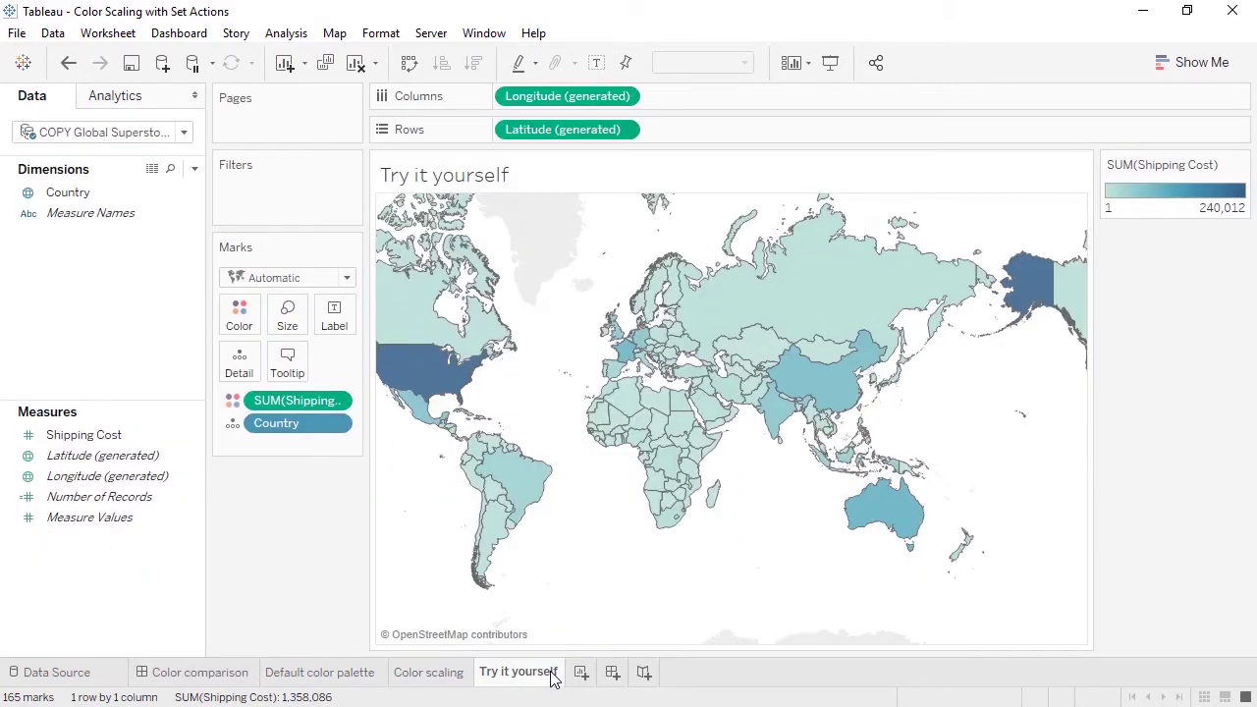
pyautogui.rightClick(98, 192)
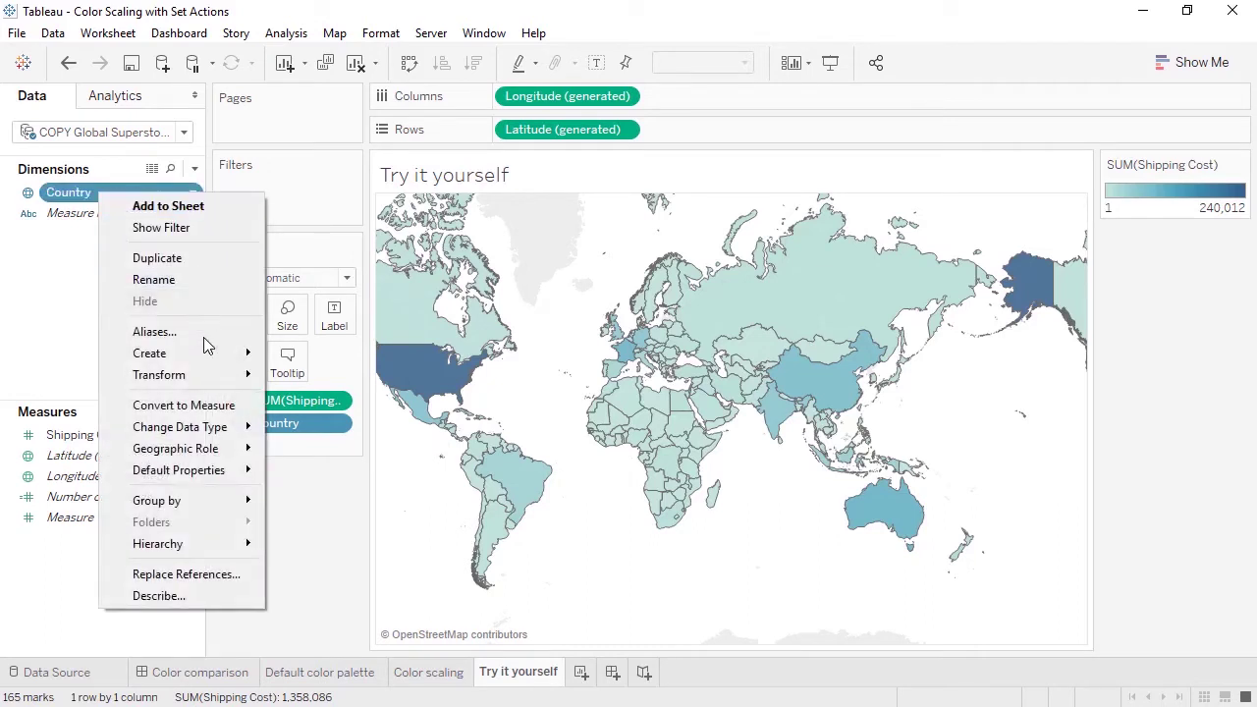
pyautogui.moveTo(203, 351)
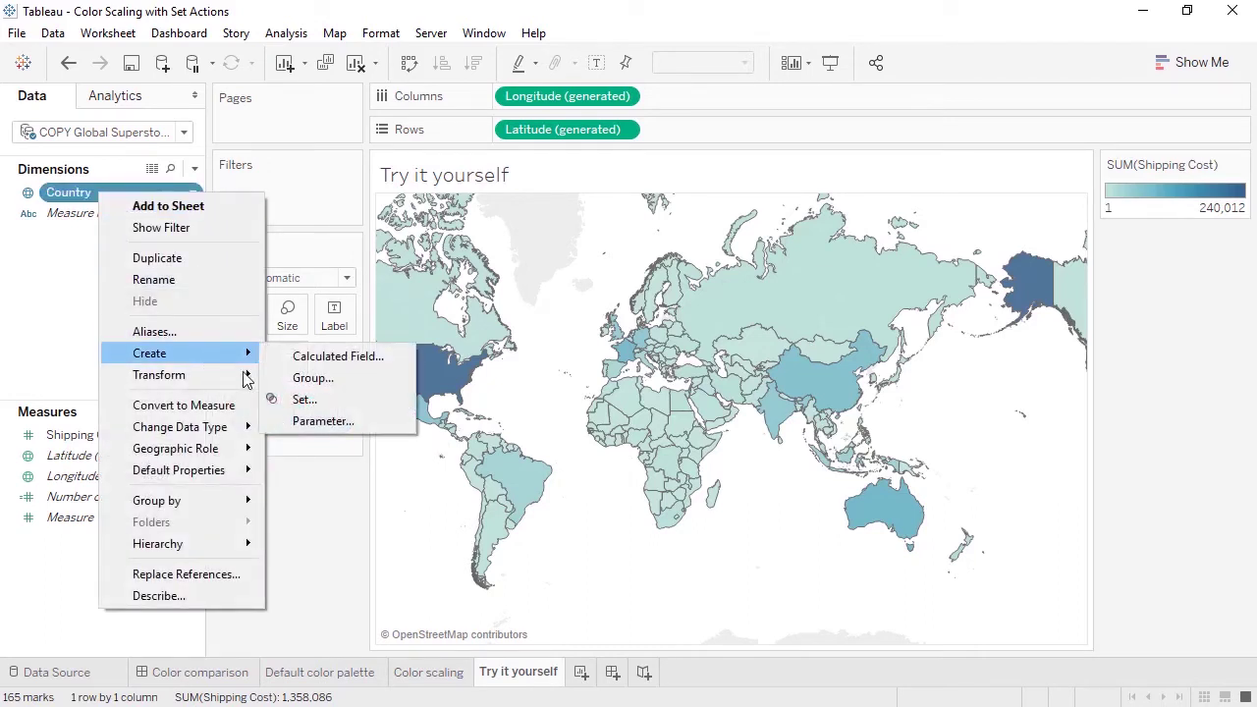
pyautogui.click(295, 401)
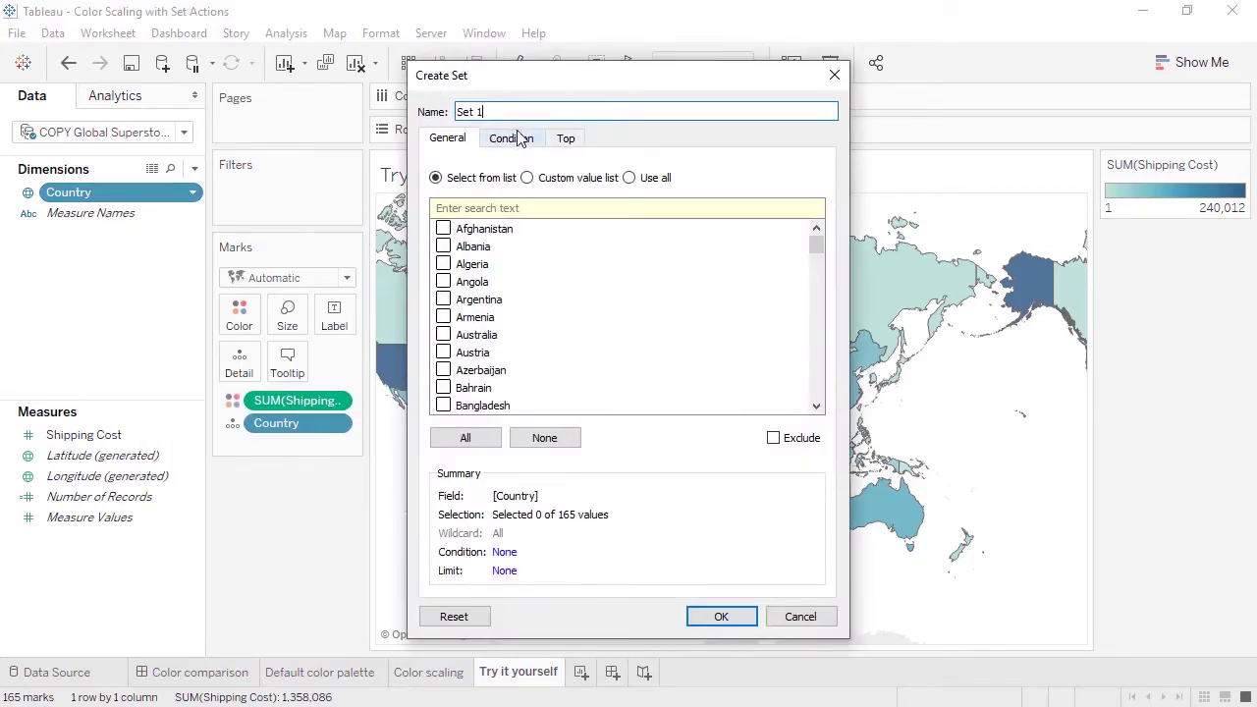
pyautogui.moveTo(483, 112); pyautogui.dragTo(447, 112)
pyautogui.write('Selected Countries')
pyautogui.click(444, 264)
pyautogui.click(720, 616)
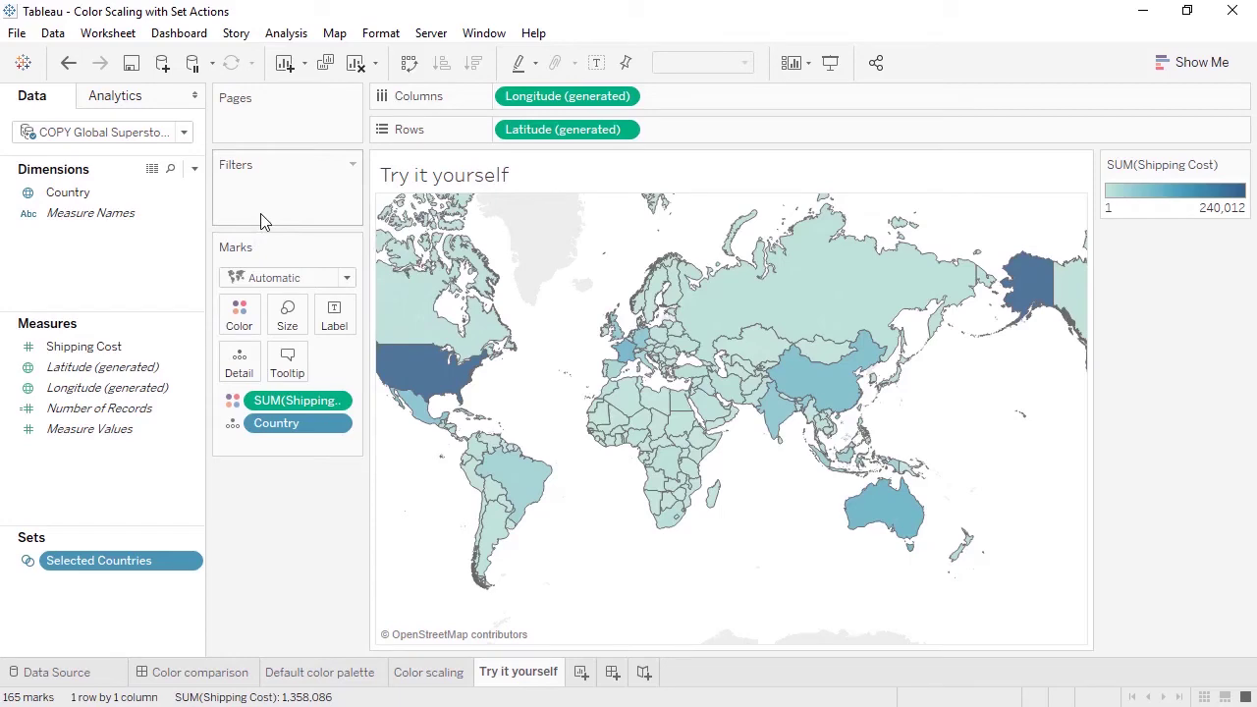
# - Add a Change Set Values action to the worksheet and name it Set Color, keeping Try it yourself as source sheet
pyautogui.click(126, 37)
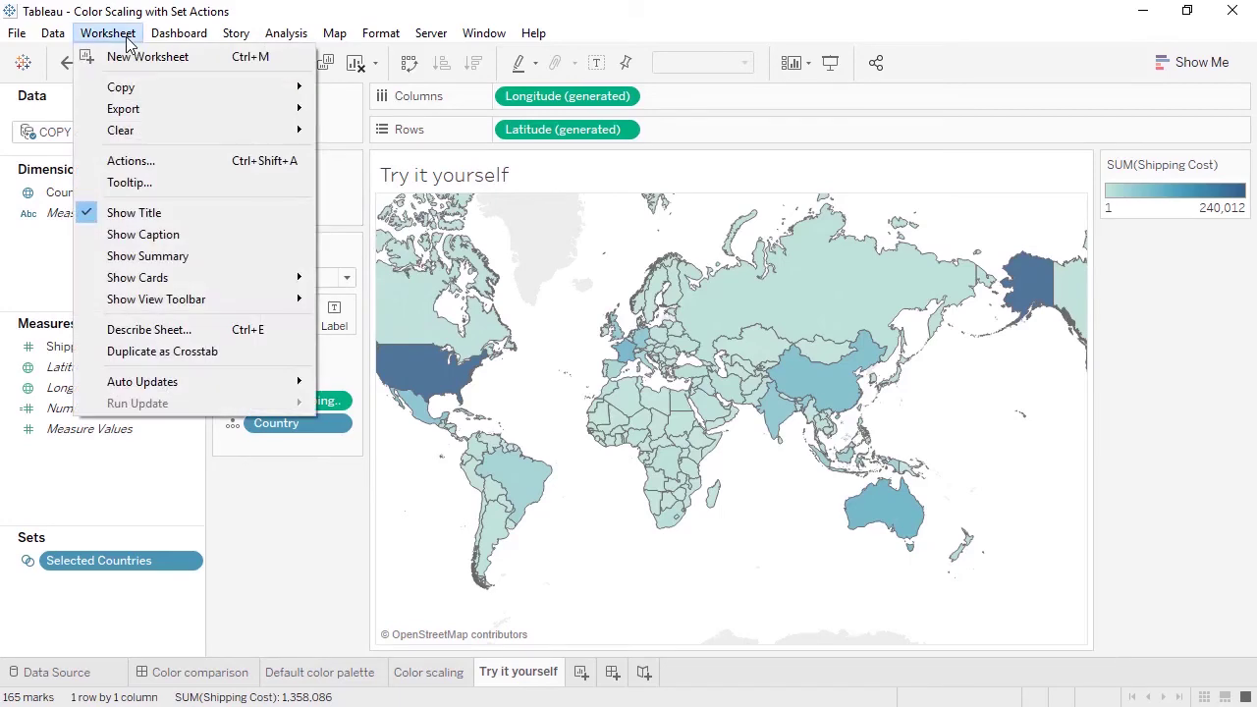
pyautogui.click(137, 163)
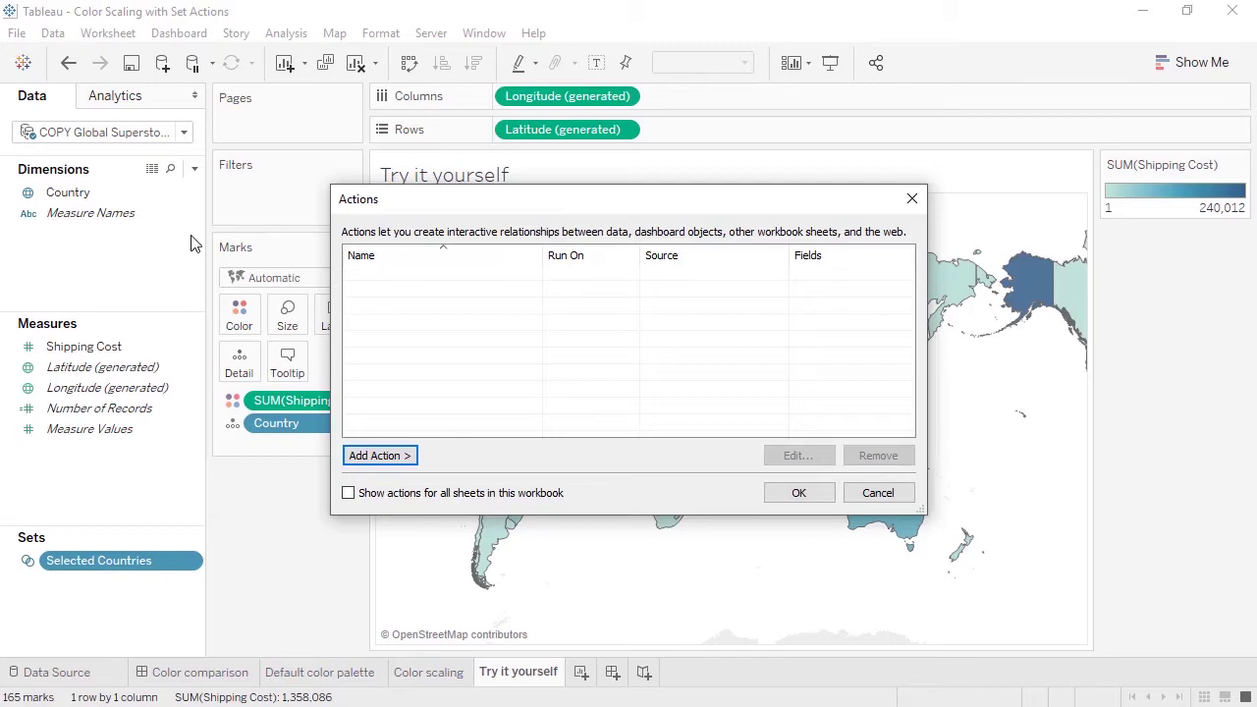
pyautogui.click(373, 456)
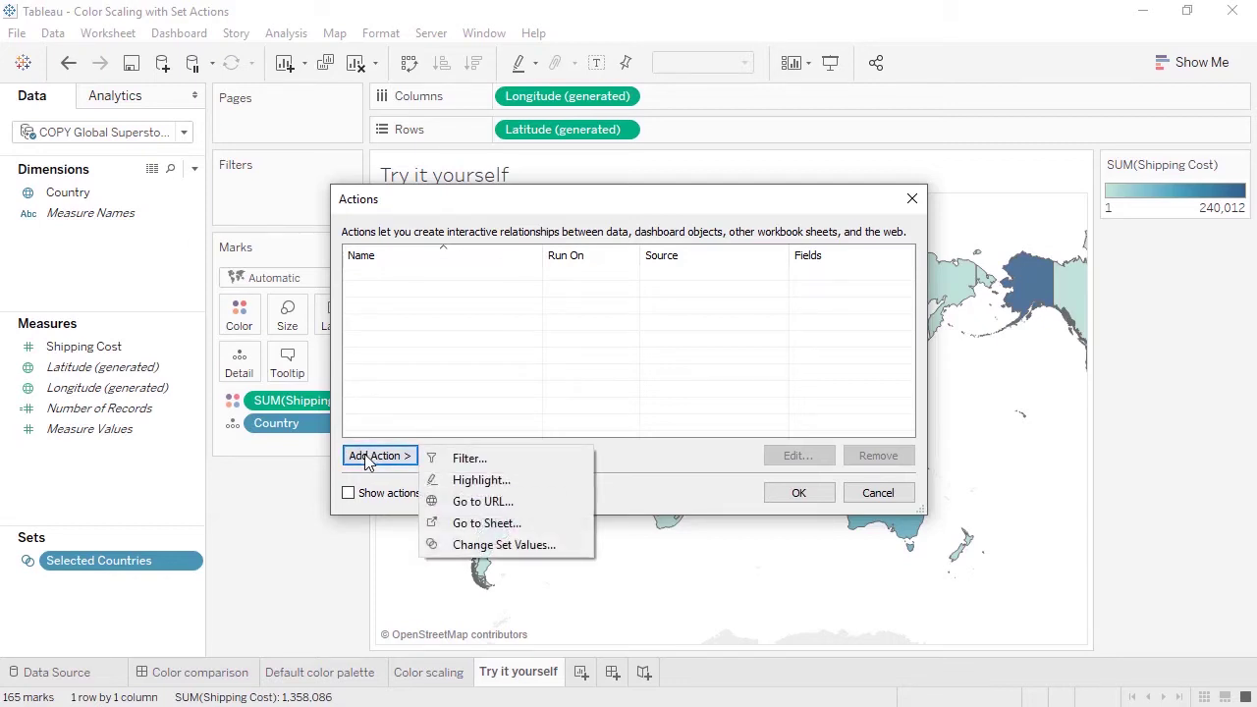
pyautogui.click(489, 545)
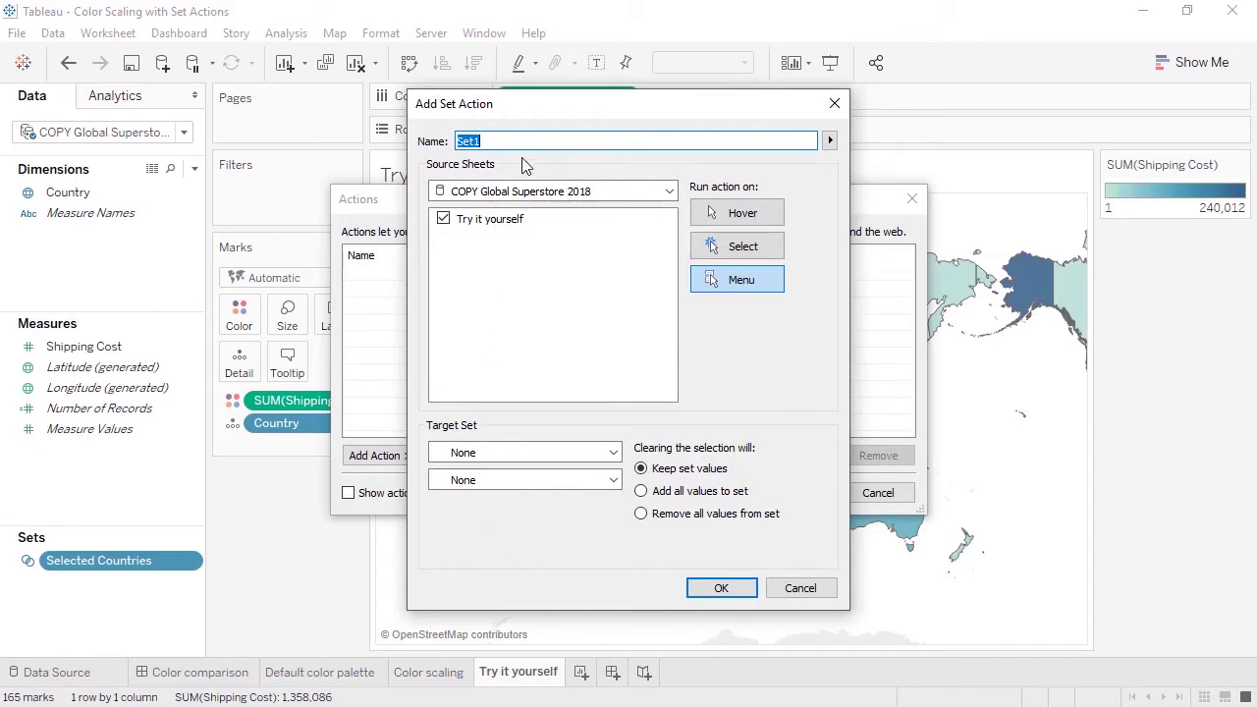
pyautogui.write('Set Color')
pyautogui.click(521, 196)
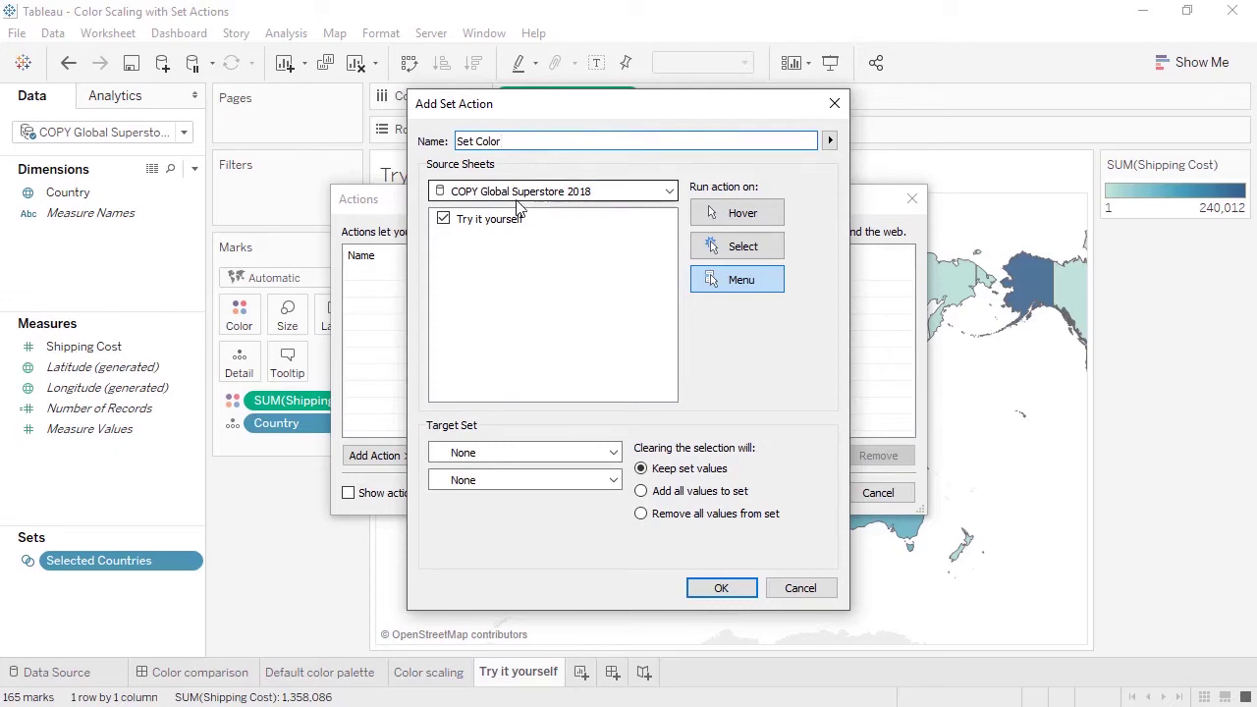
pyautogui.click(519, 196)
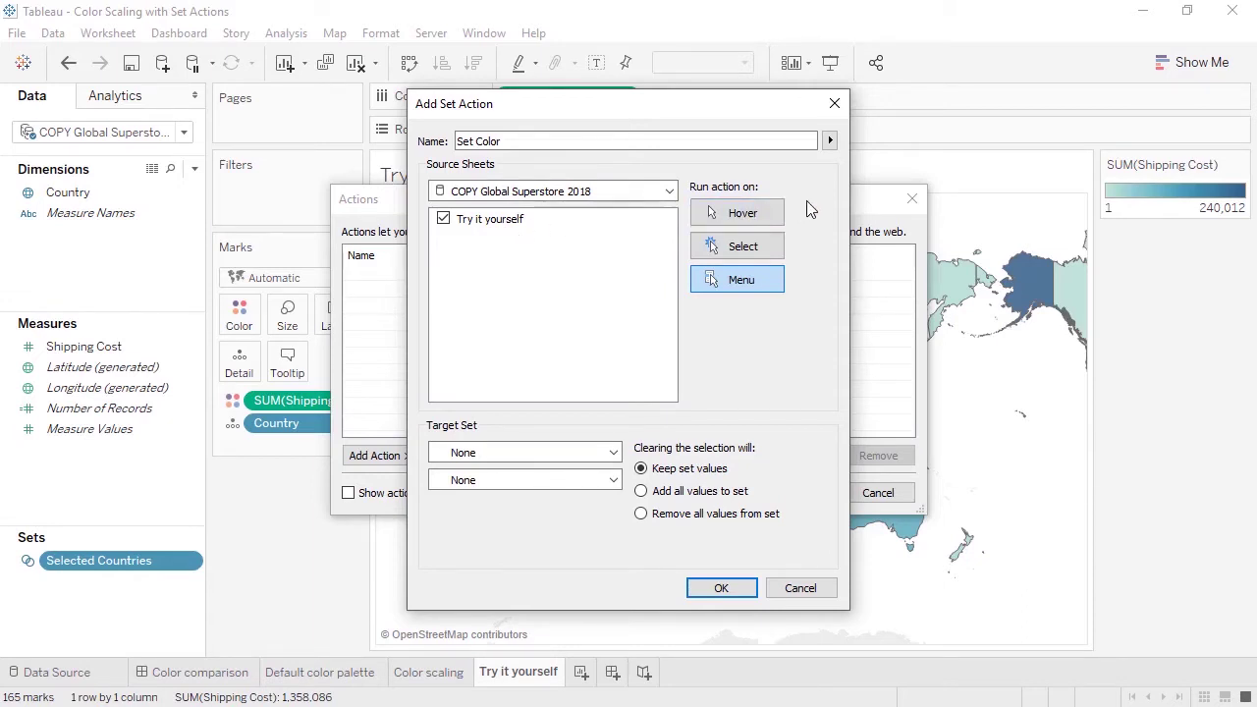
# - Run the action on Select, targeting Selected Countries in COPY Global Superstore 2018, with clearing set to add all values, and save it
pyautogui.click(777, 253)
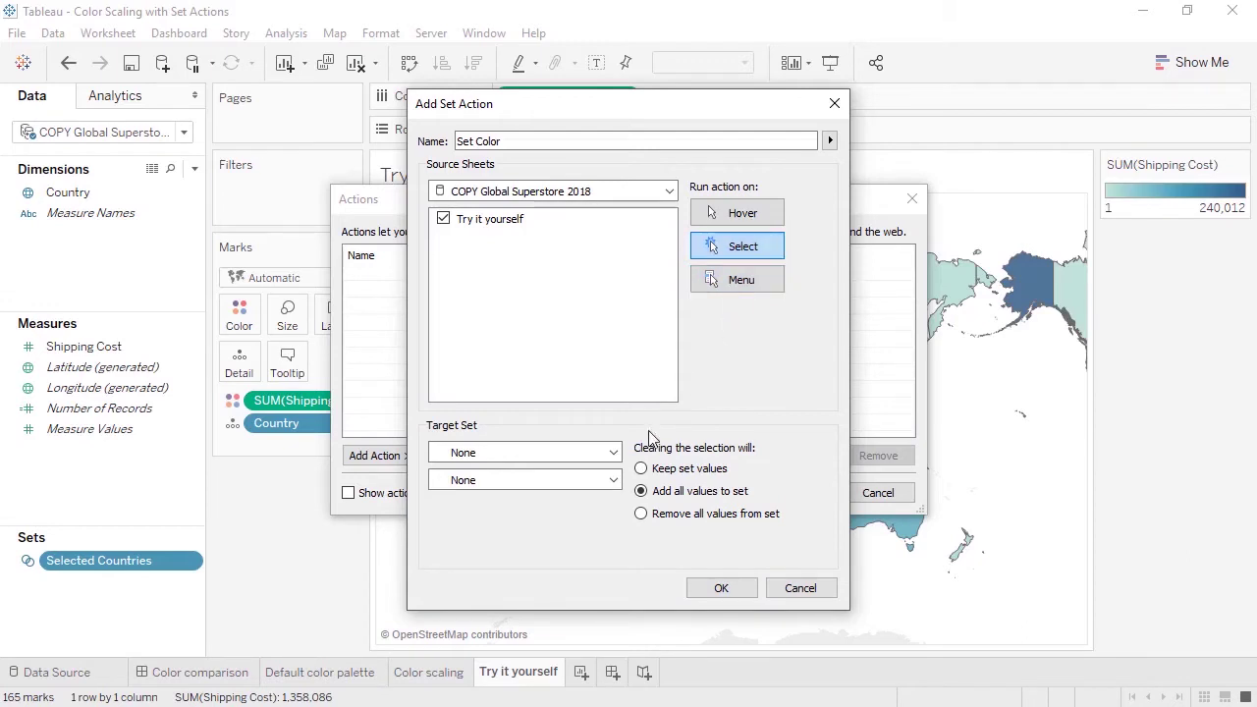
pyautogui.click(606, 452)
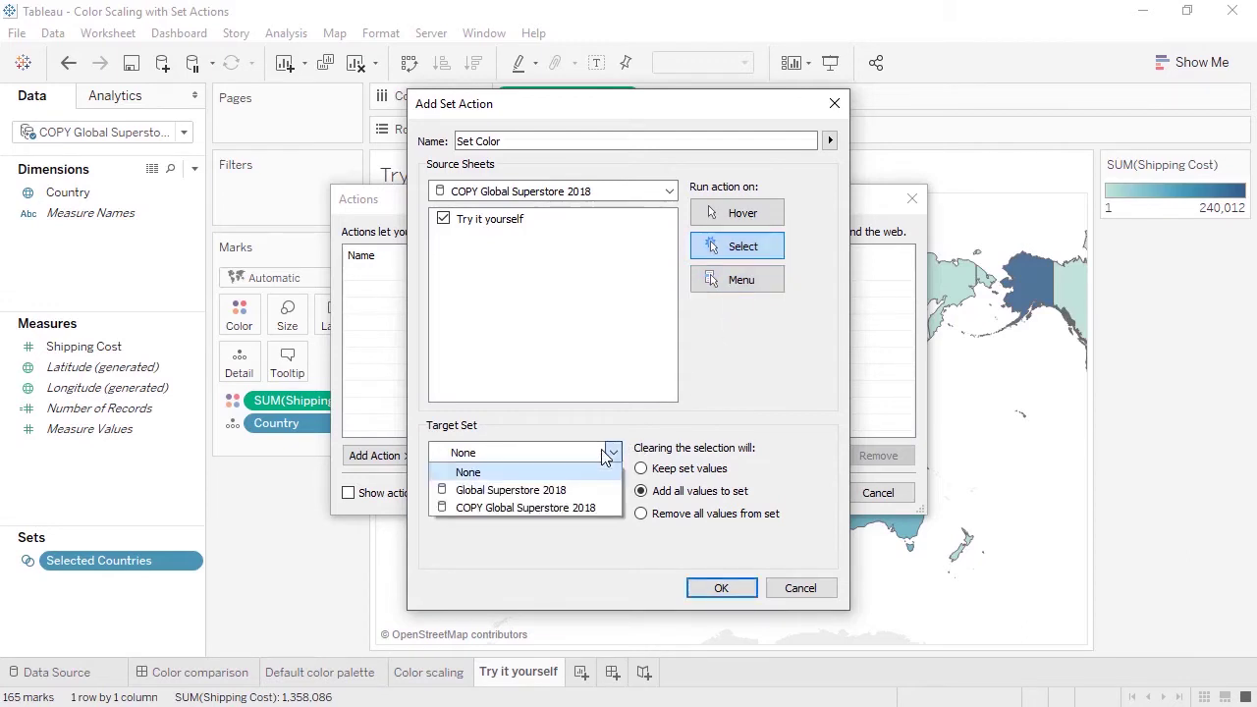
pyautogui.click(592, 511)
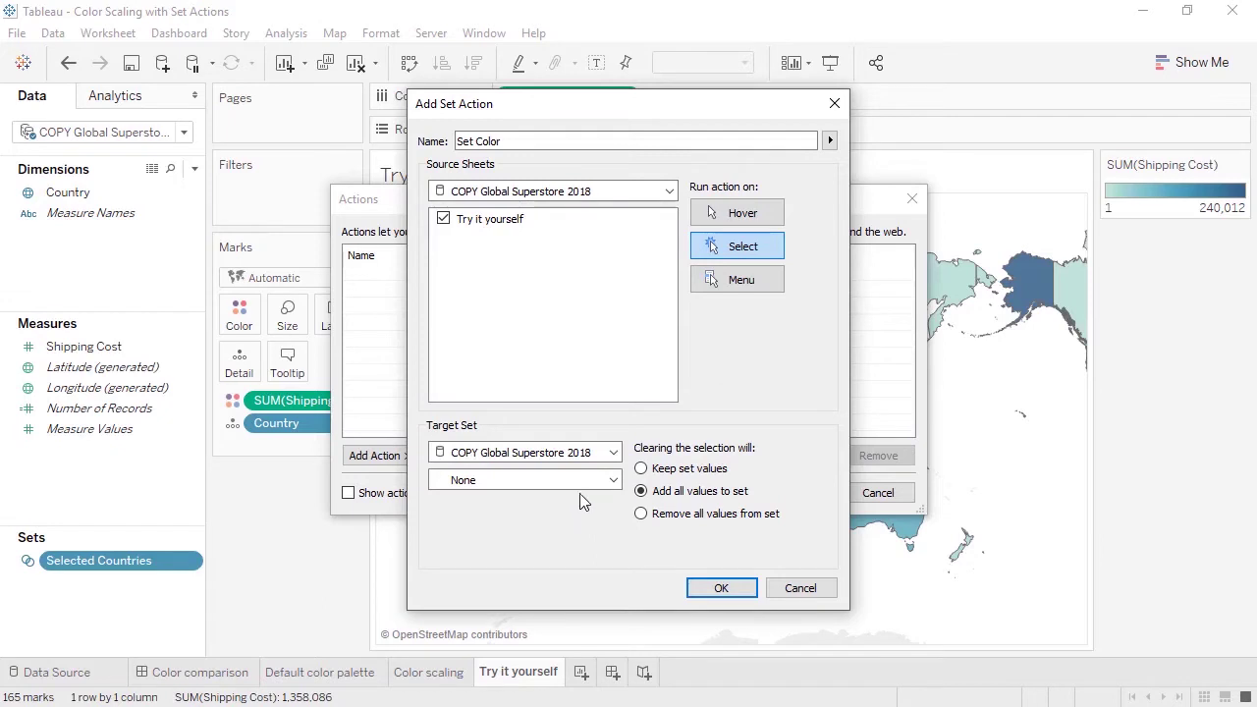
pyautogui.click(580, 481)
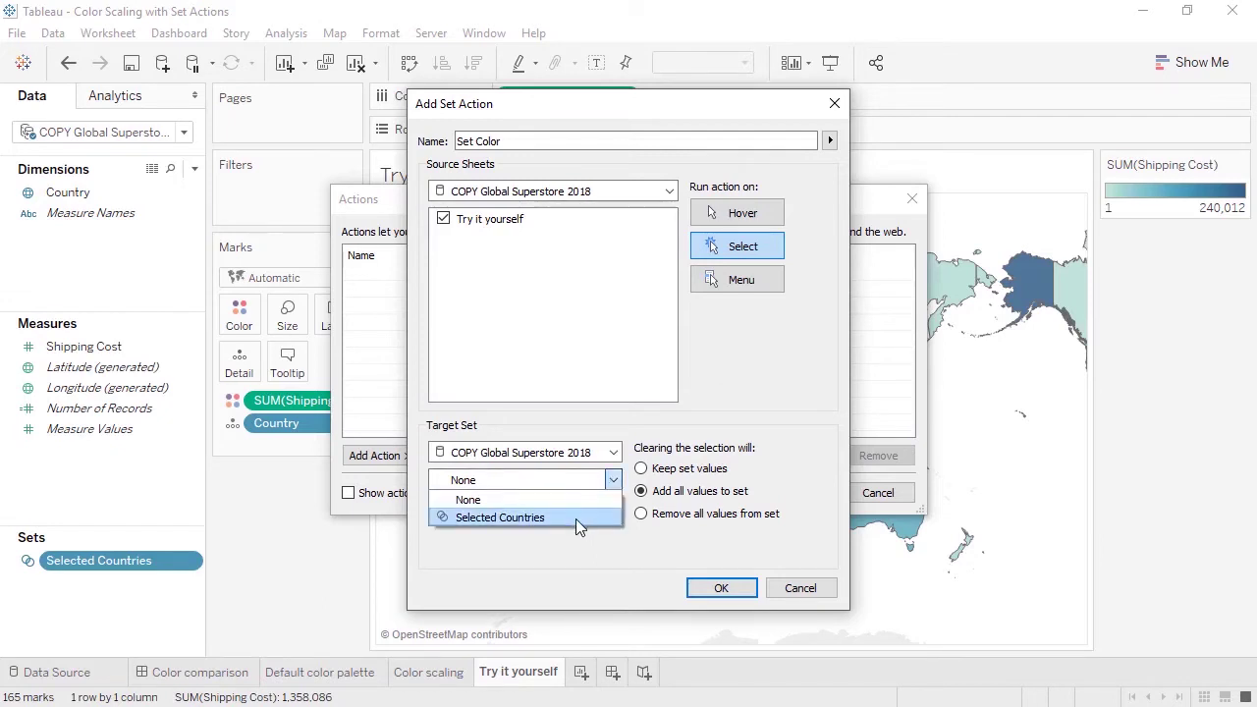
pyautogui.click(577, 519)
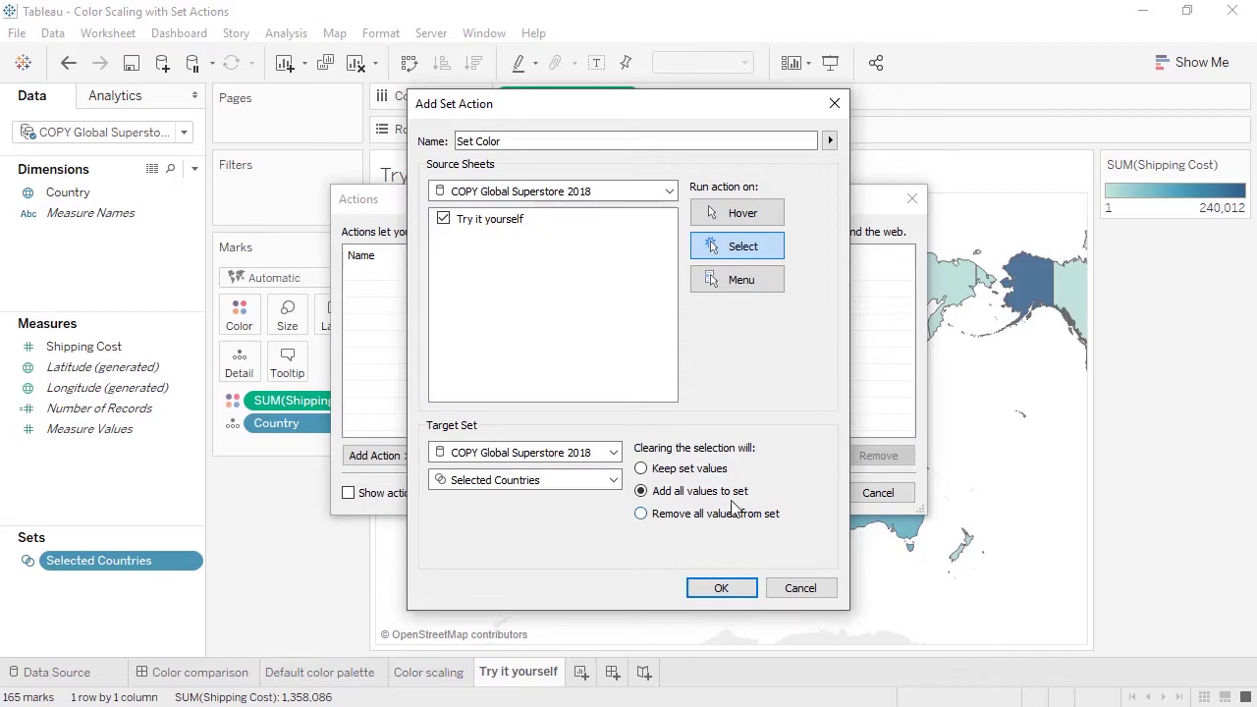
pyautogui.click(719, 587)
pyautogui.click(795, 495)
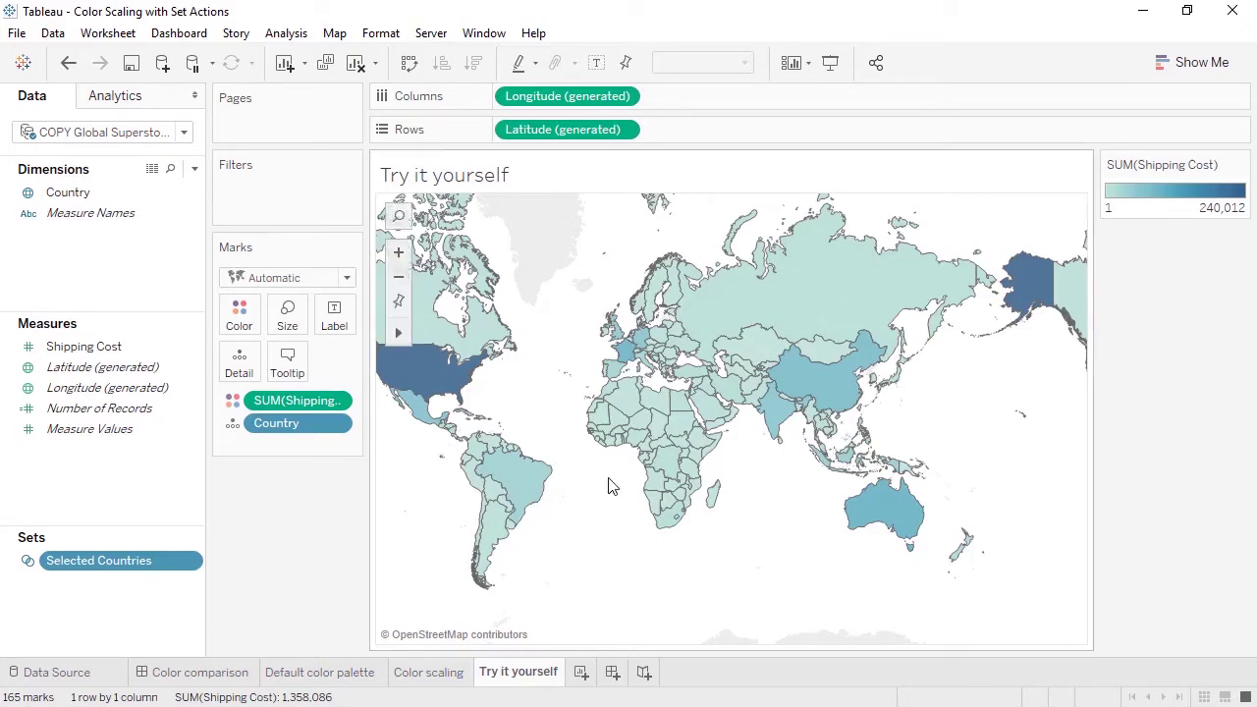
# - Select Brazil on the map to try the set action, and clear the selection
pyautogui.click(547, 488)
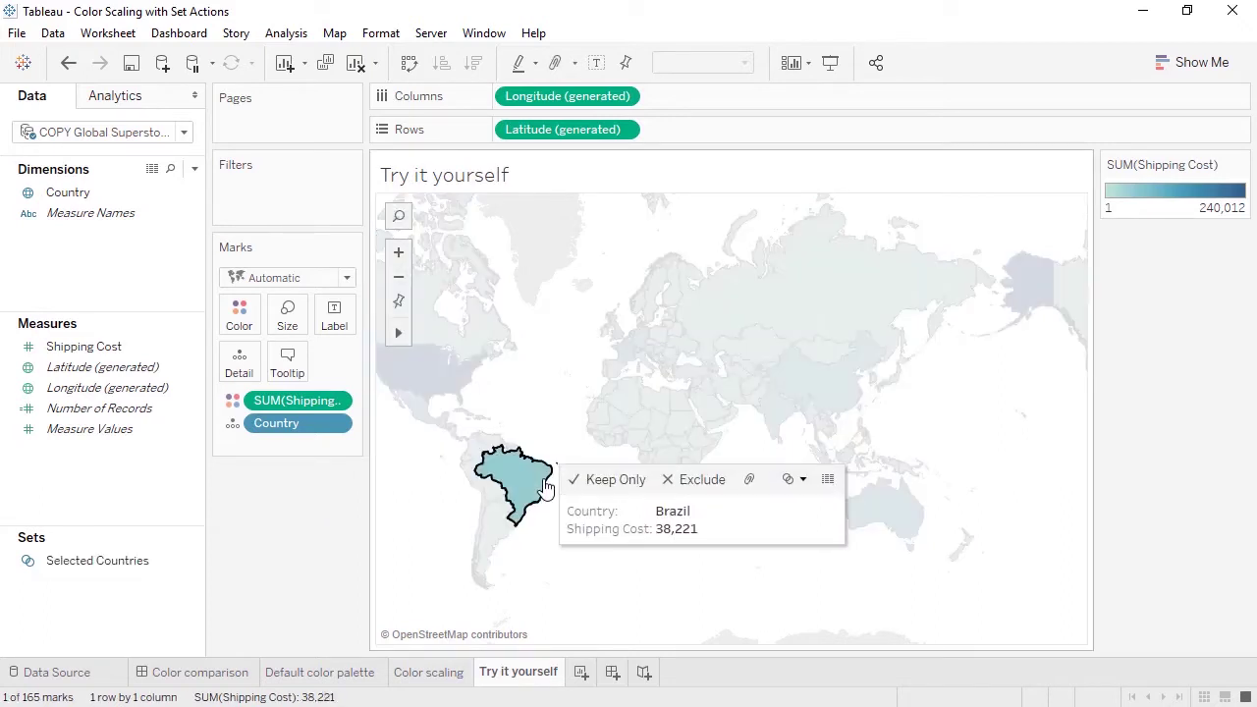
pyautogui.click(549, 530)
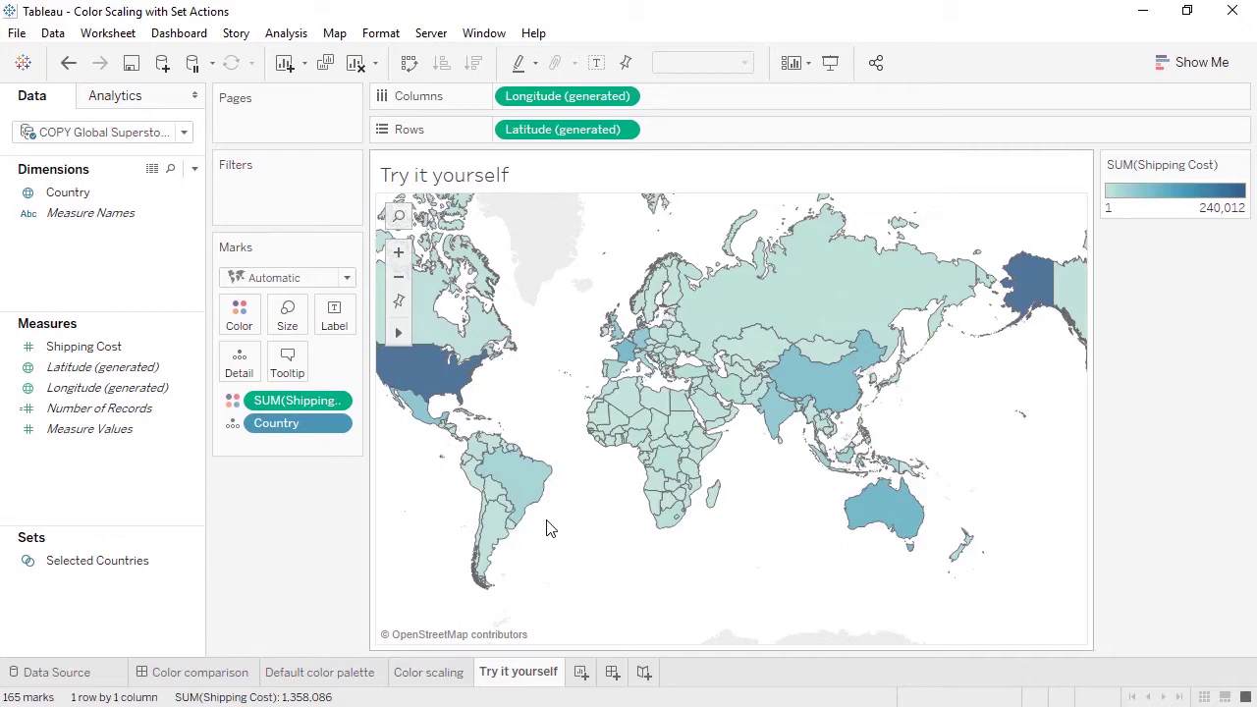
pyautogui.moveTo(433, 393)
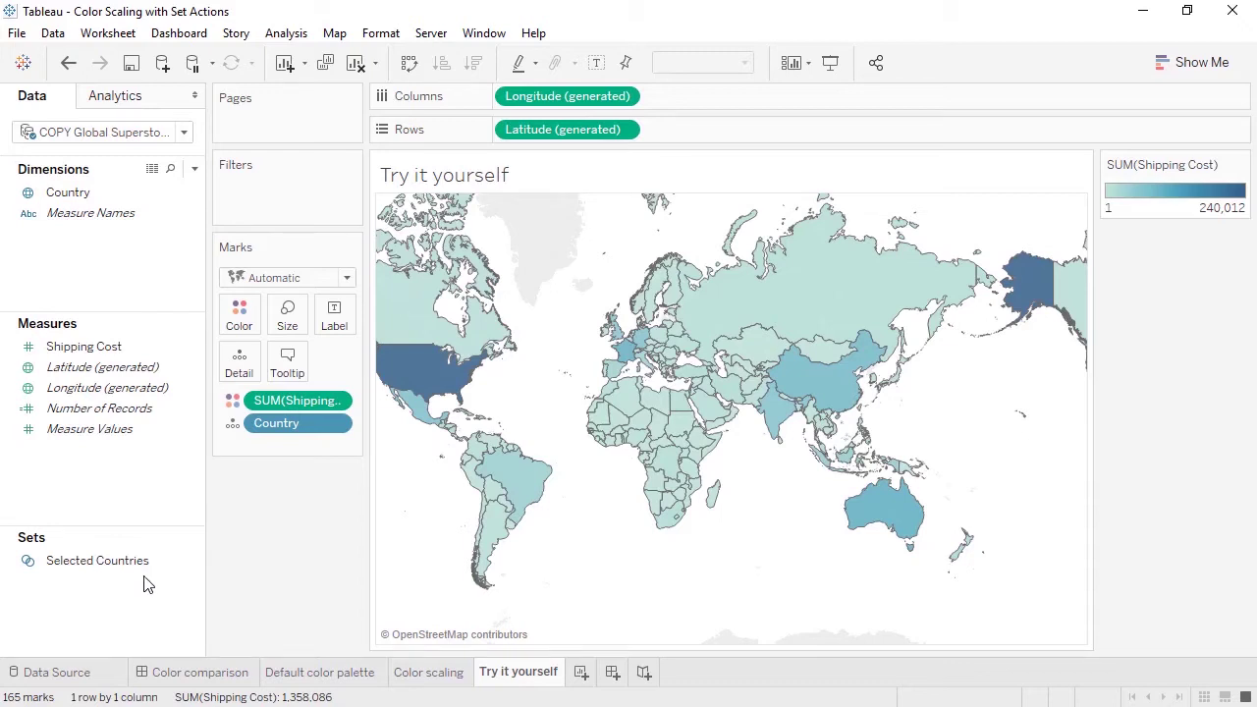
# - Create a calculated field named Country Shipping Cost with the formula IF [Selected Countries] THEN [Shipping Cost] END
pyautogui.rightClick(116, 487)
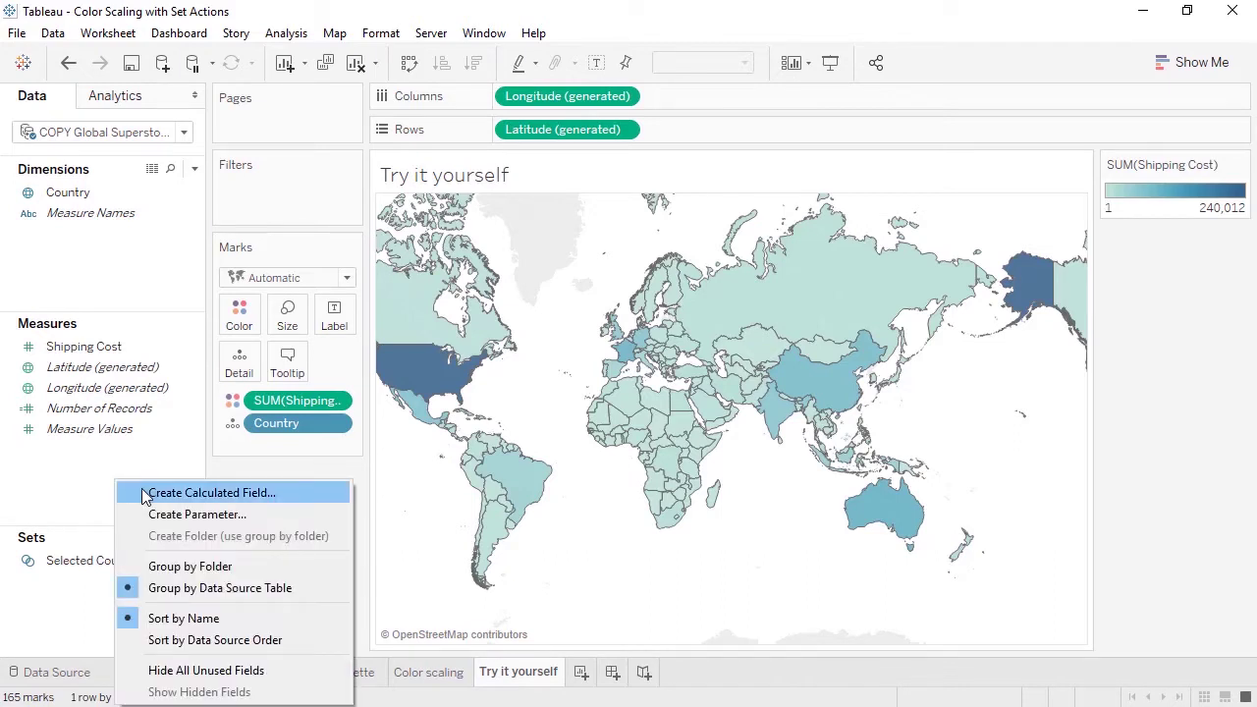
pyautogui.click(146, 496)
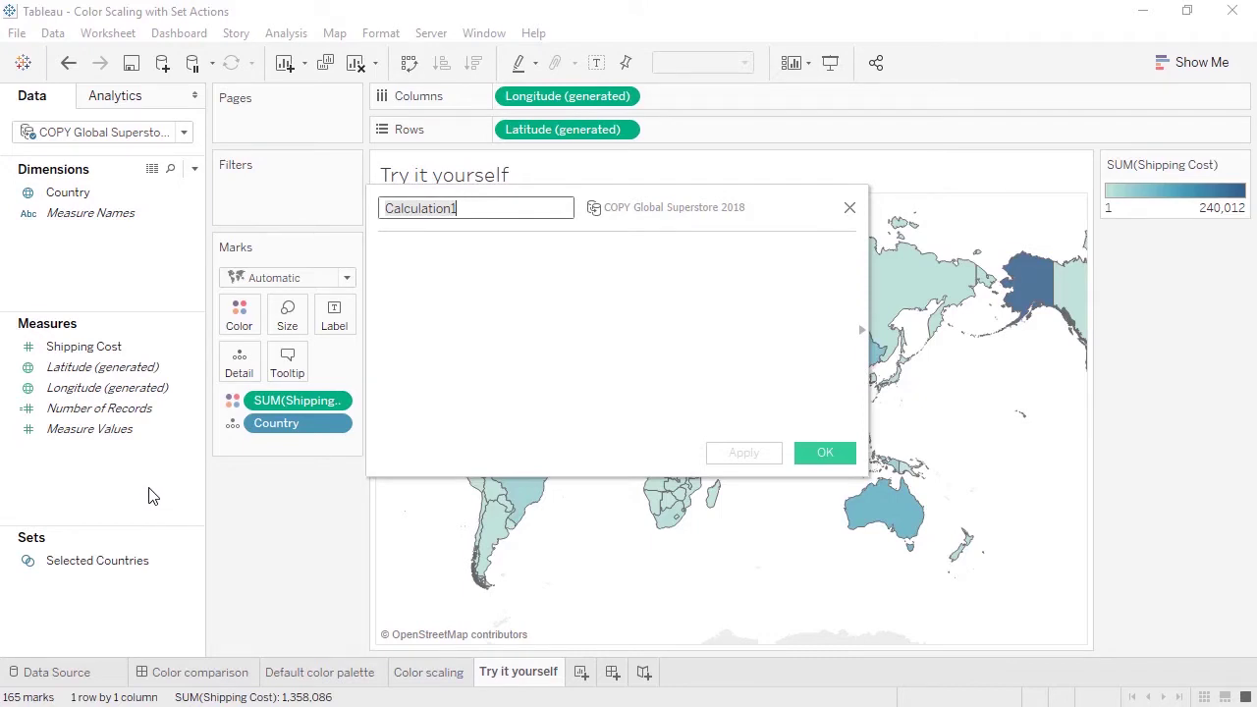
pyautogui.hotkey('ctrl', 'v')
pyautogui.press('Tab')
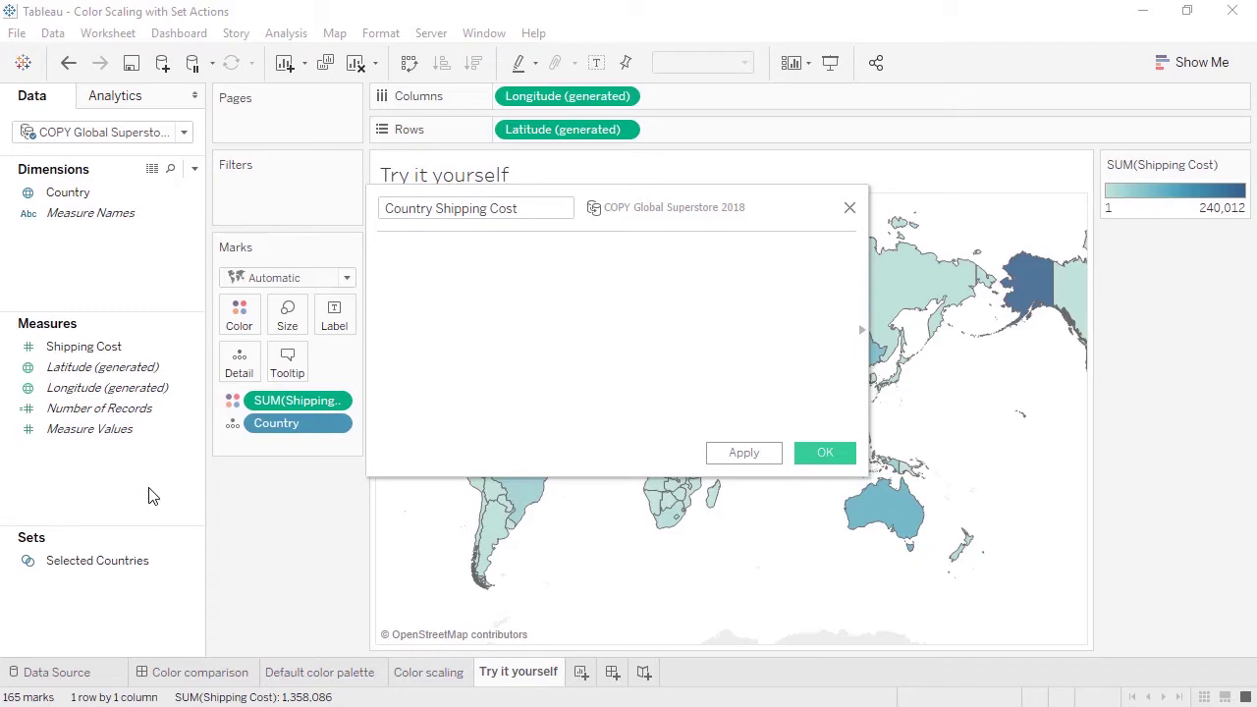
pyautogui.write('IF se')
pyautogui.press('Return')
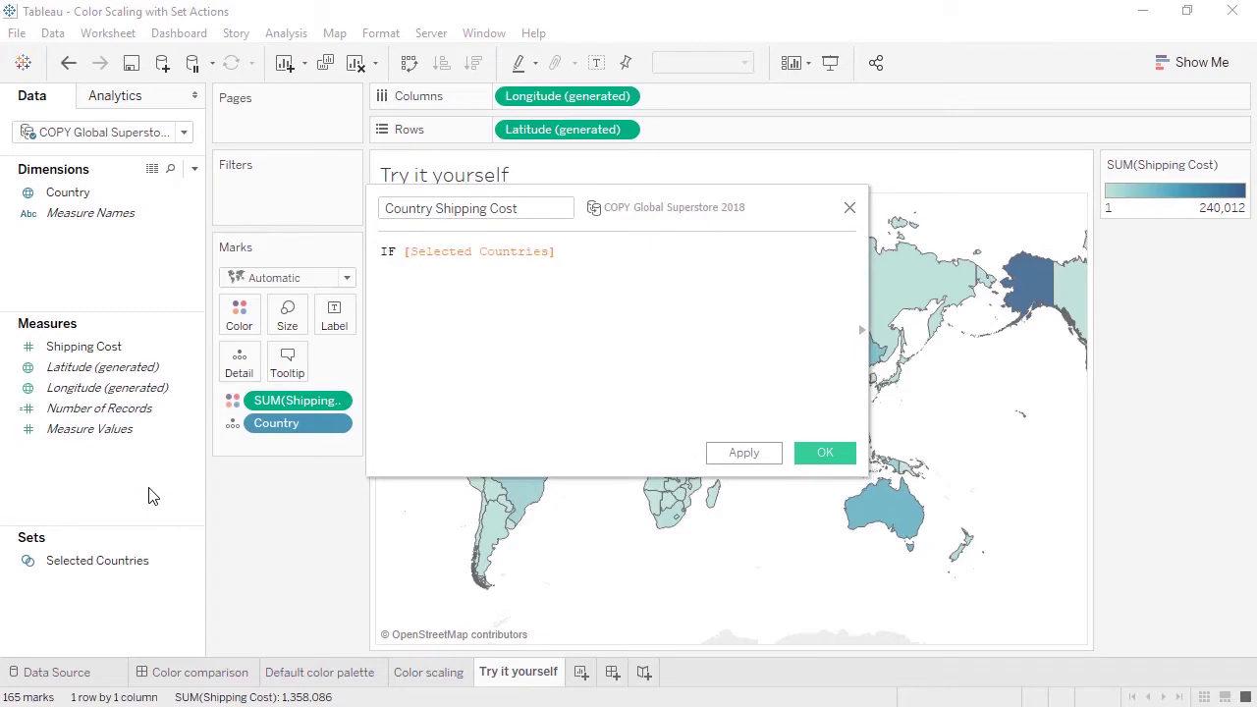
pyautogui.write('THEN shi')
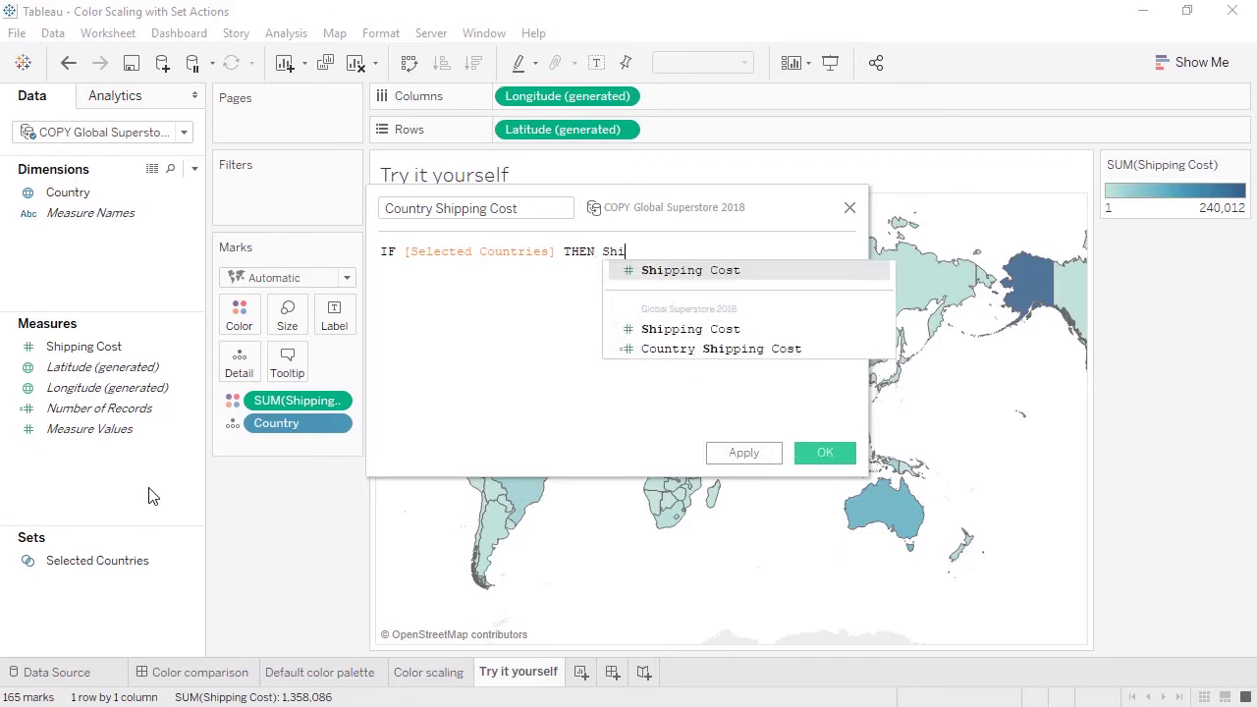
pyautogui.press('Return')
pyautogui.write('END')
pyautogui.press('Escape')
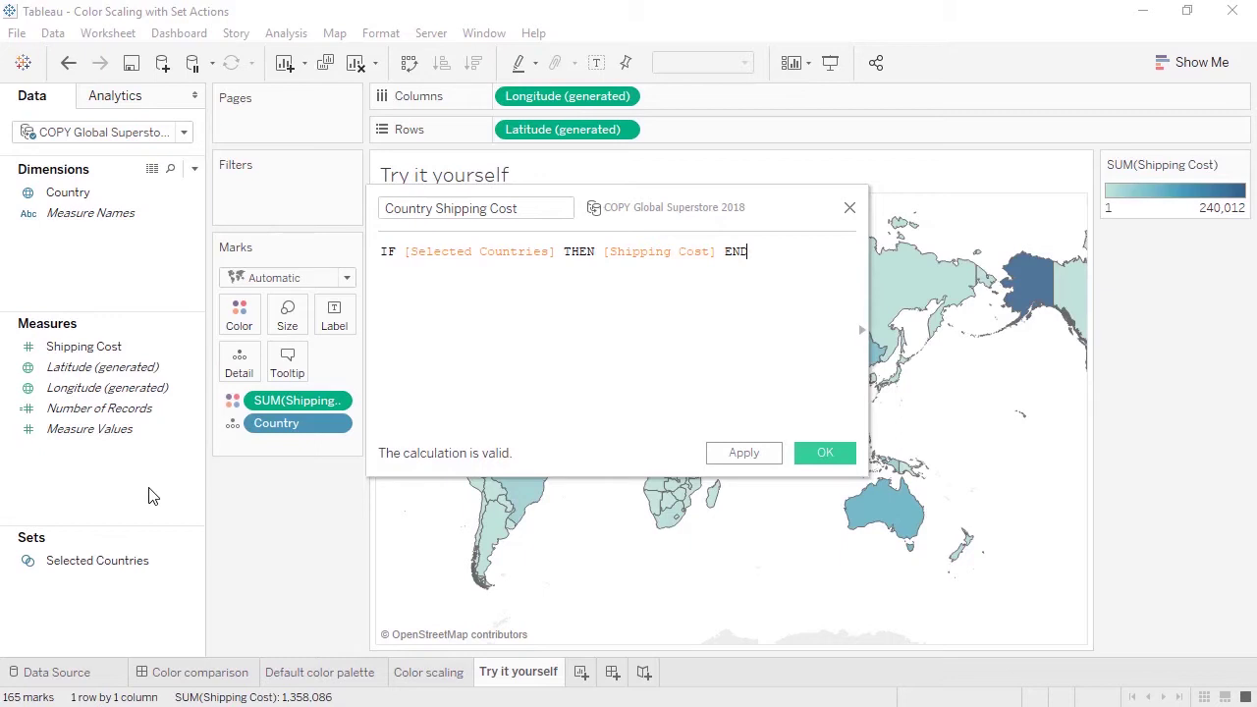
pyautogui.click(825, 452)
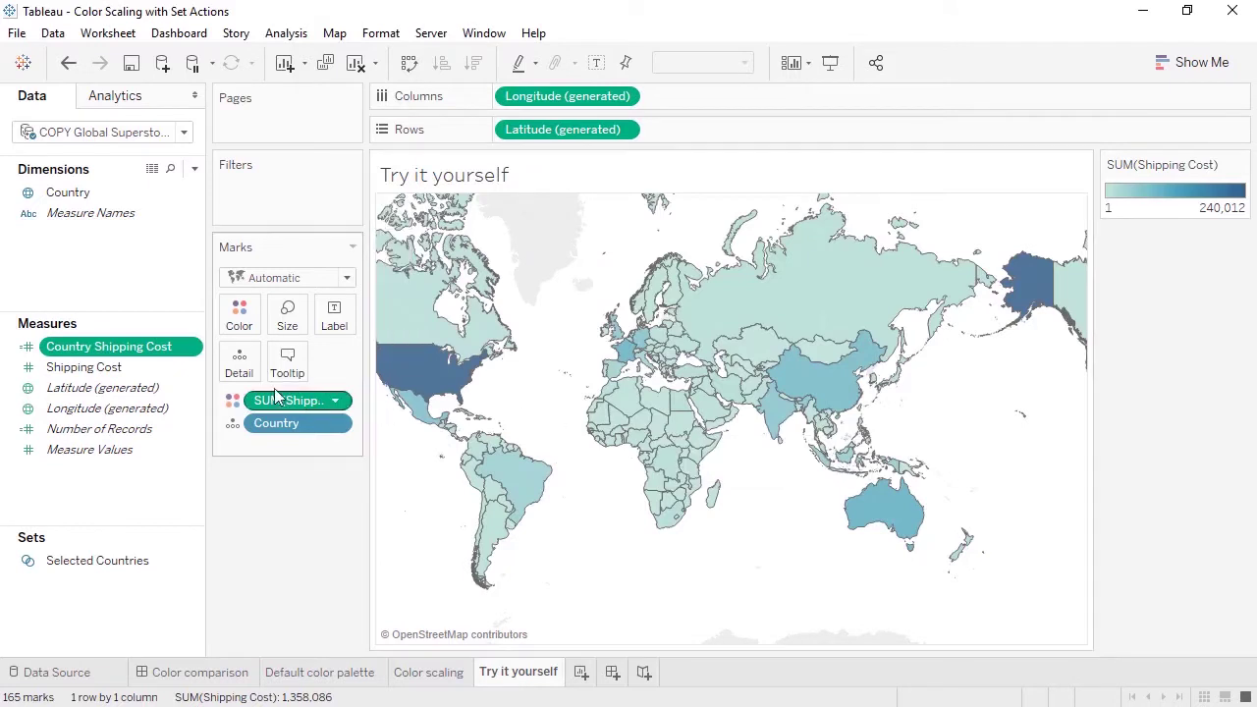
# - Color the map by Country Shipping Cost instead of Shipping Cost, and test it by selecting the South American countries and clearing the selection
pyautogui.moveTo(125, 352); pyautogui.dragTo(233, 326)
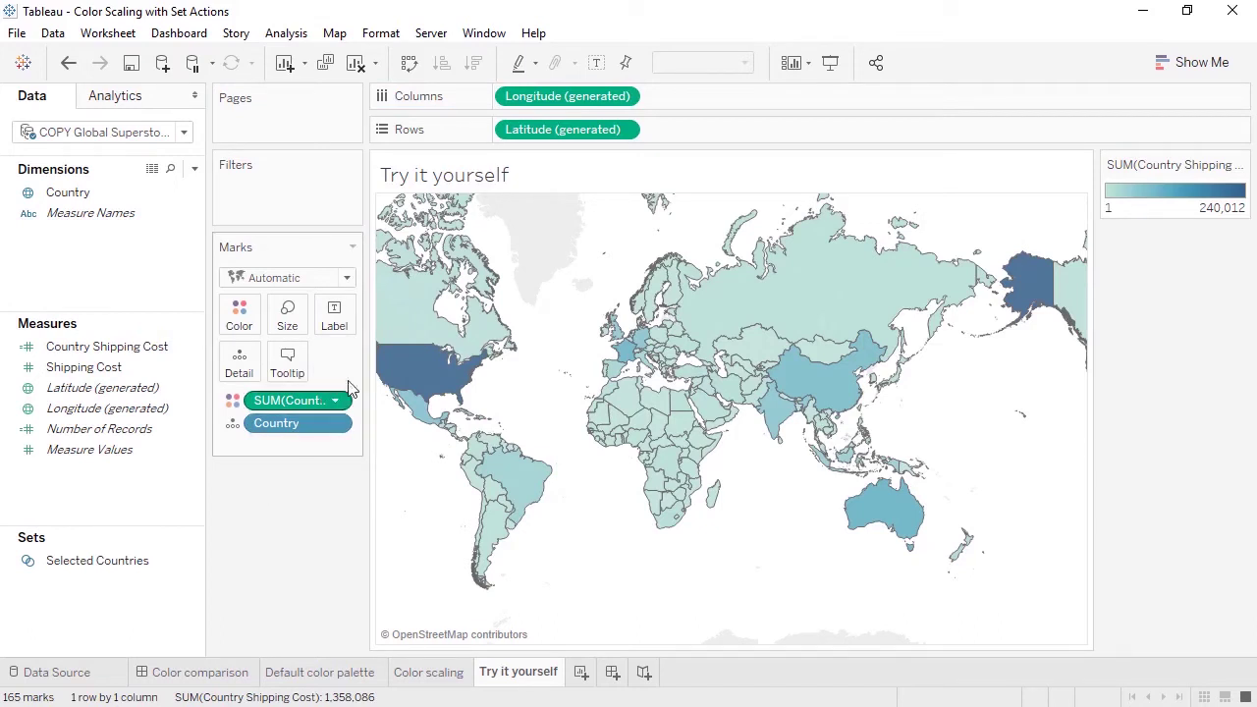
pyautogui.moveTo(388, 332)
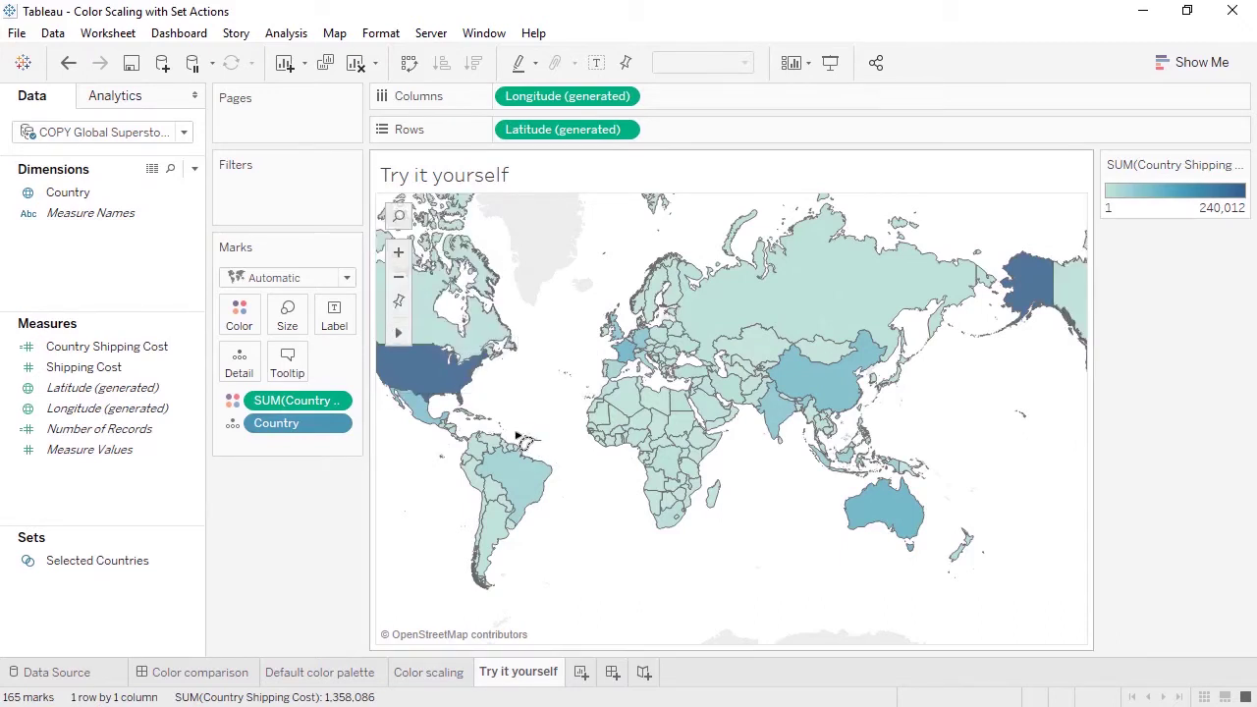
pyautogui.moveTo(458, 445)
pyautogui.mouseDown()
pyautogui.moveTo(471, 596)
pyautogui.moveTo(577, 561)
pyautogui.moveTo(582, 489)
pyautogui.mouseUp()
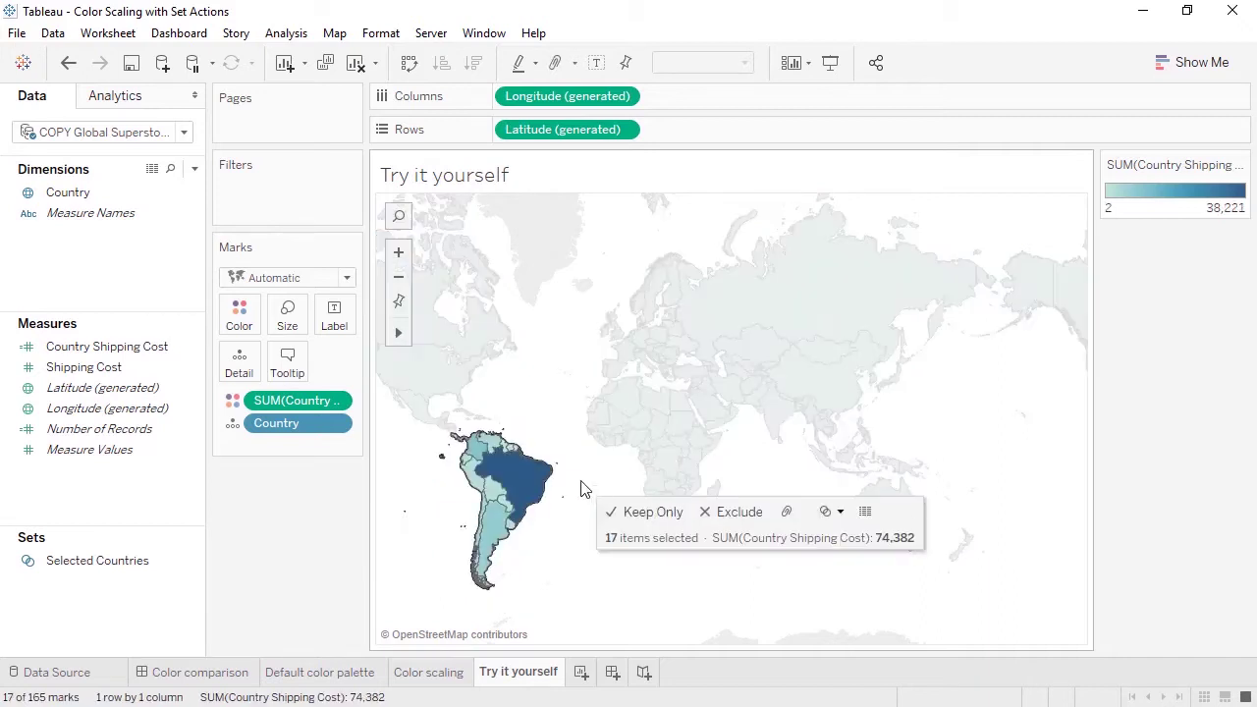
pyautogui.click(574, 569)
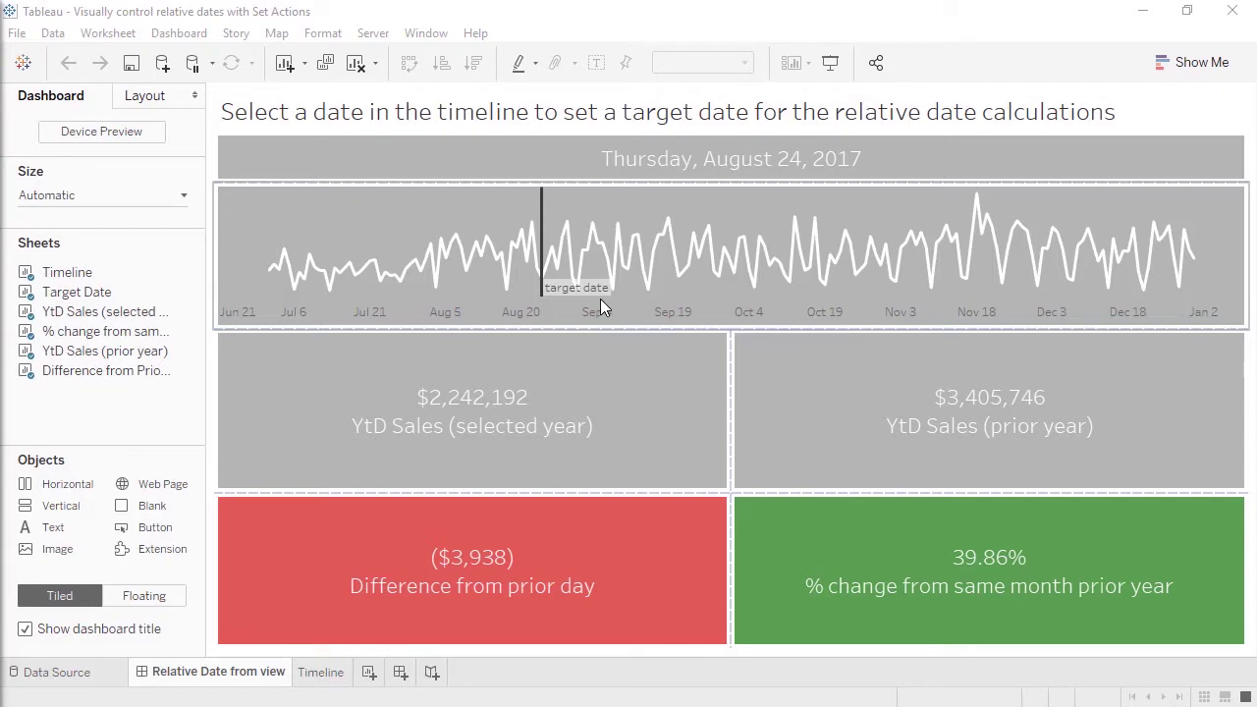
# - In the Relative Date from view dashboard, set the target date to September 20, 2017 from the timeline
pyautogui.click(621, 236)
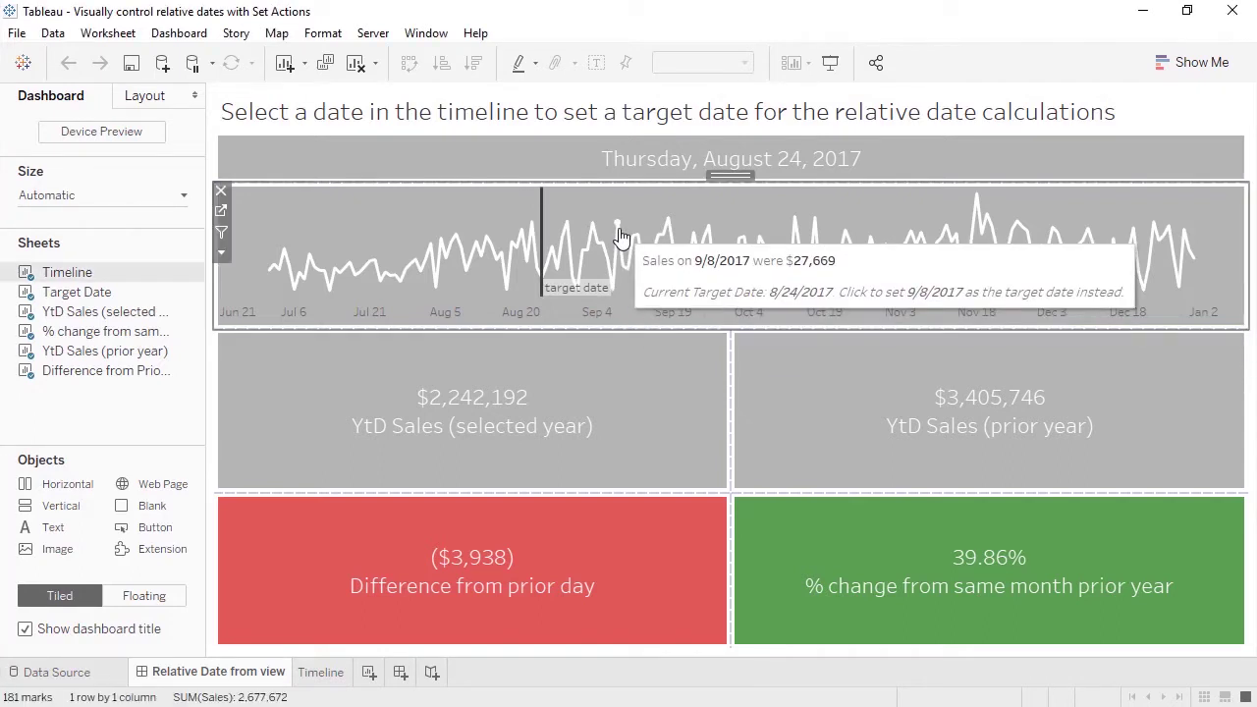
pyautogui.click(621, 236)
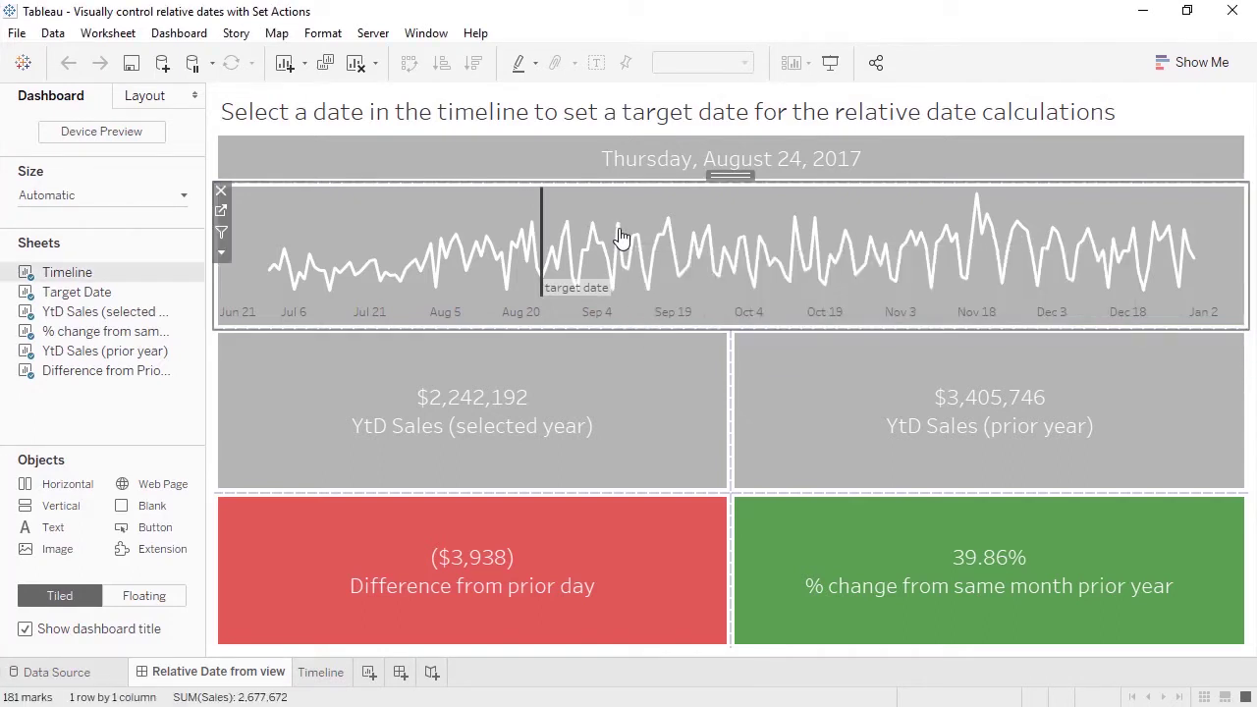
pyautogui.click(680, 286)
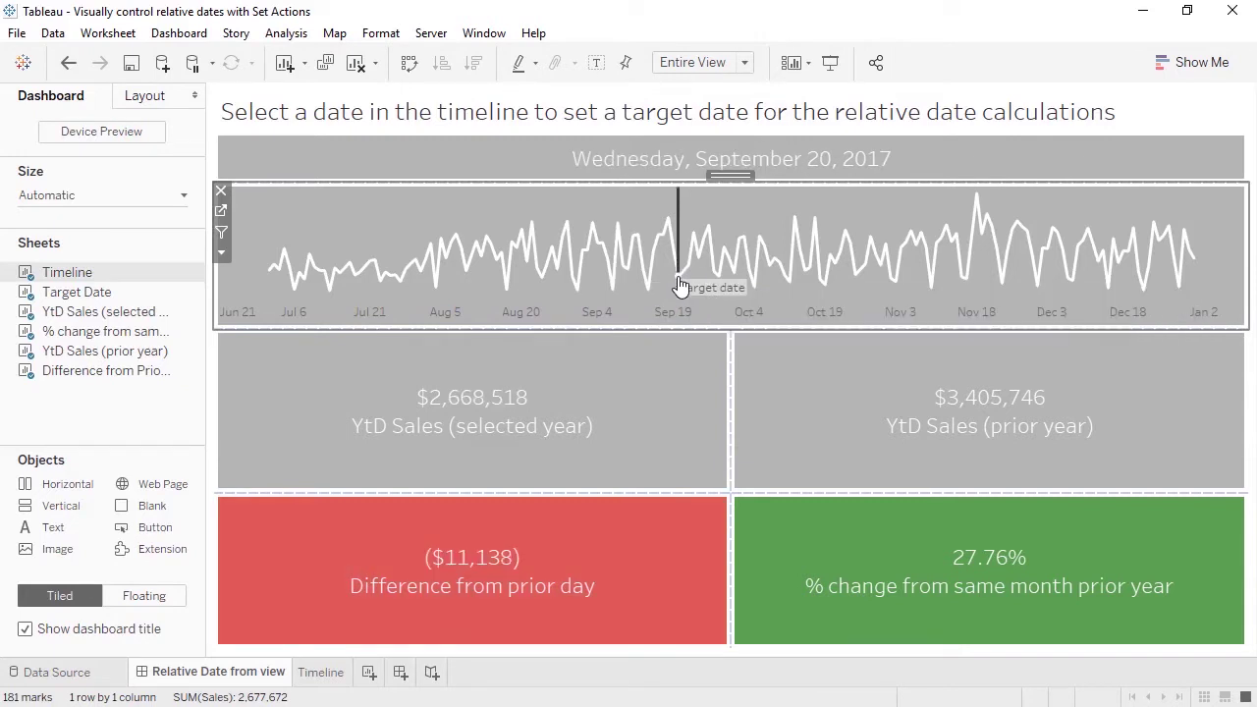
# - Open the Timeline worksheet and enlarge the Measures list to view the relative date calculations
pyautogui.click(324, 673)
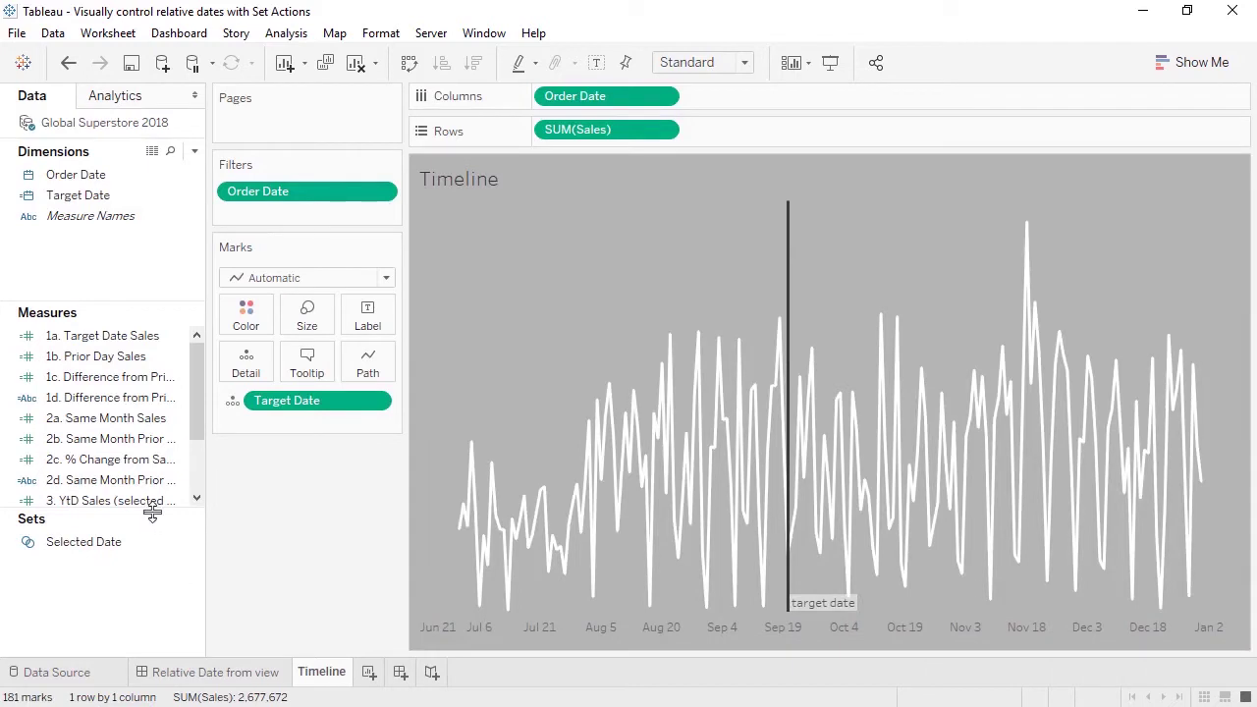
pyautogui.moveTo(155, 509); pyautogui.dragTo(163, 583)
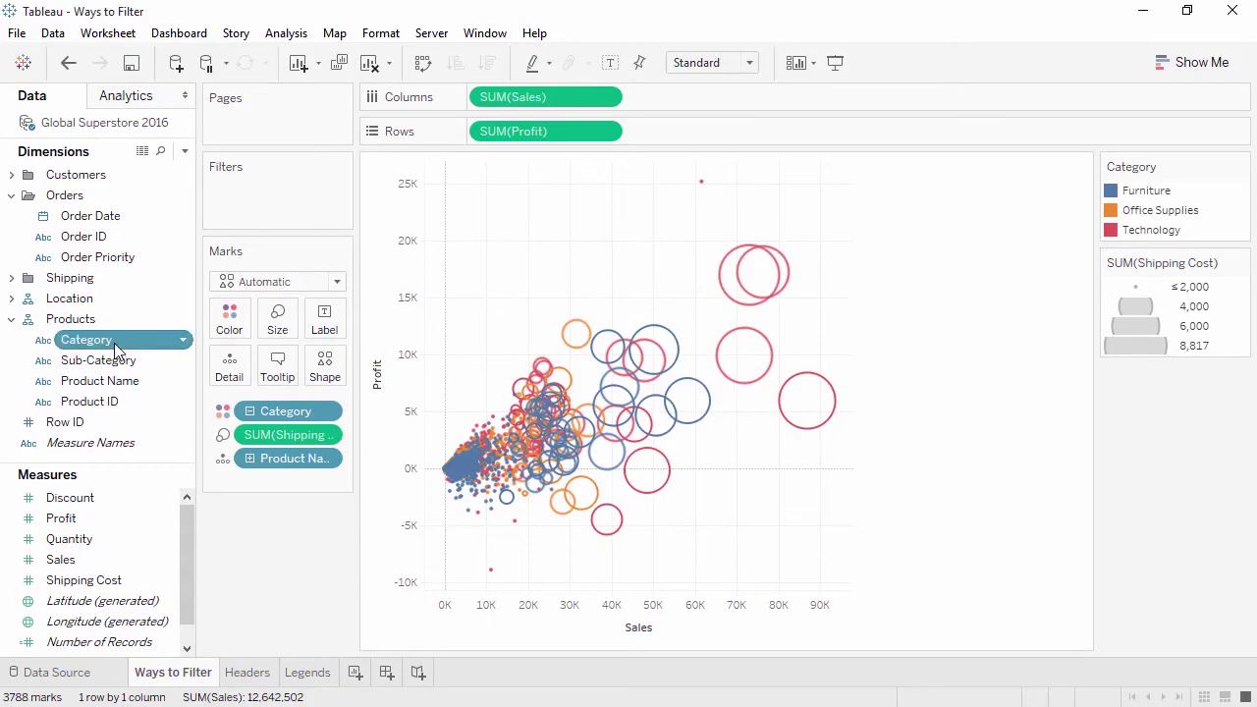
# - On the Ways to Filter sheet, filter Category to Furniture and Office Supplies, and show an Order Priority filter
pyautogui.moveTo(114, 343); pyautogui.dragTo(246, 204)
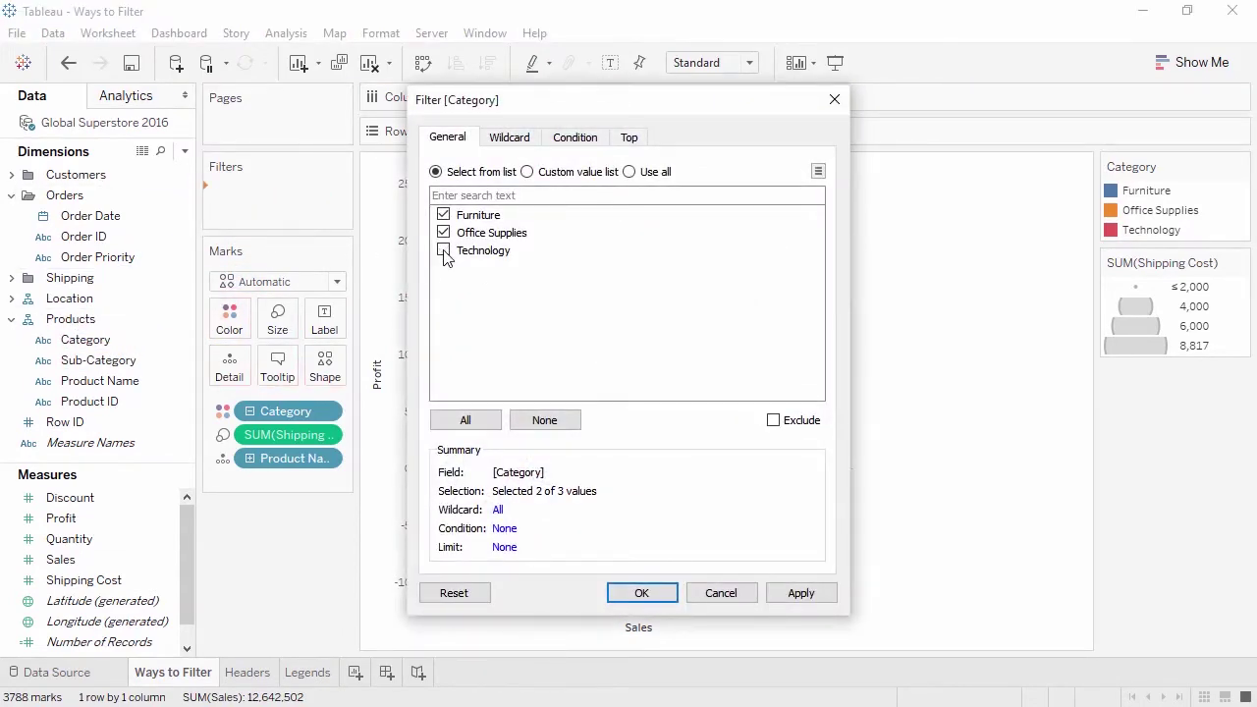
pyautogui.click(638, 593)
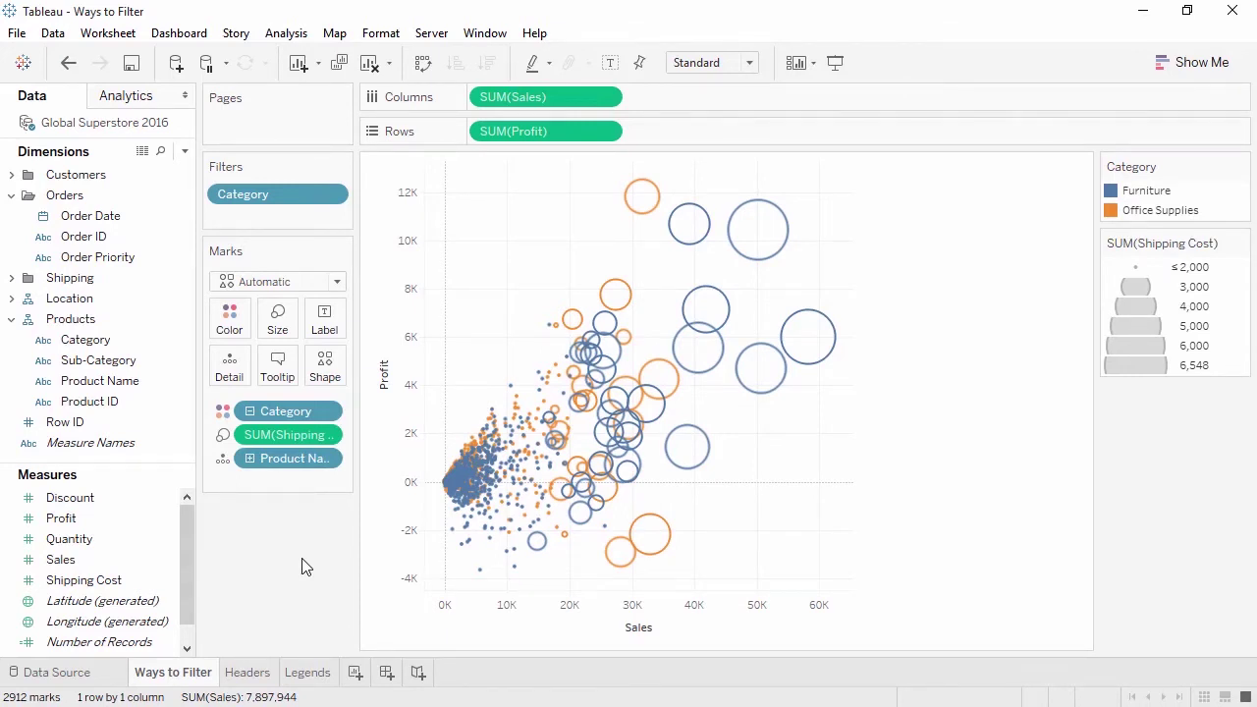
pyautogui.rightClick(137, 266)
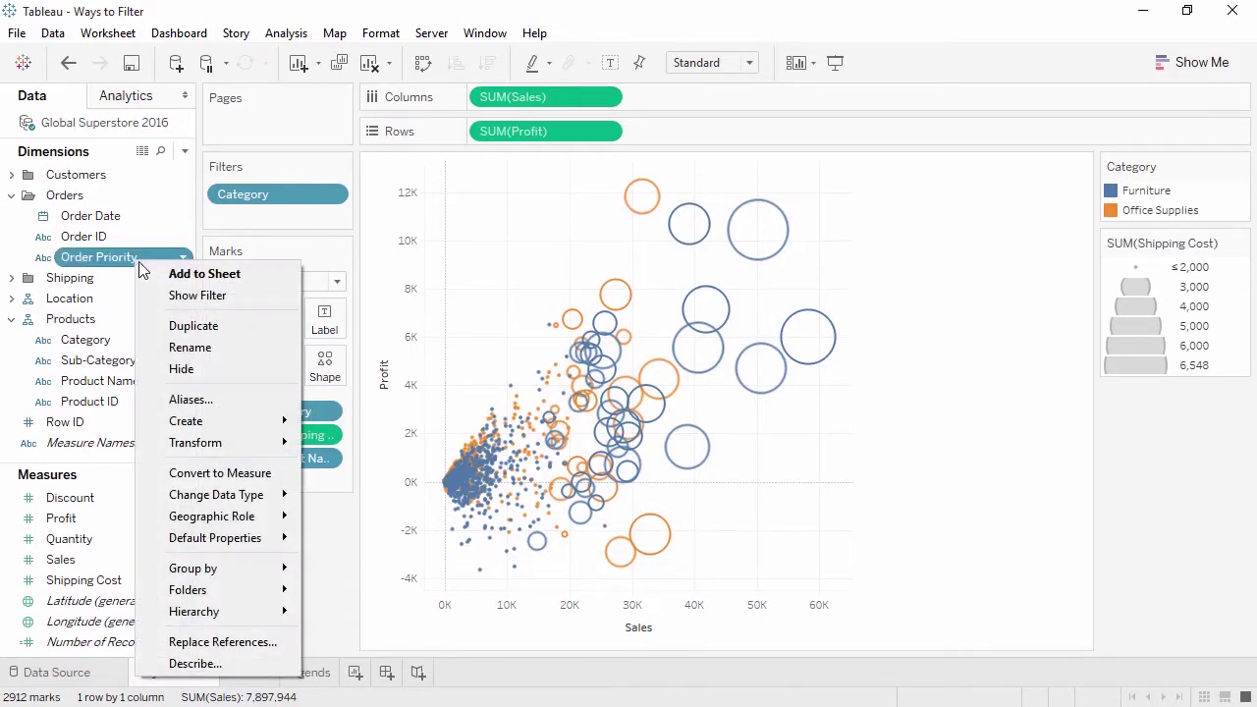
pyautogui.click(180, 298)
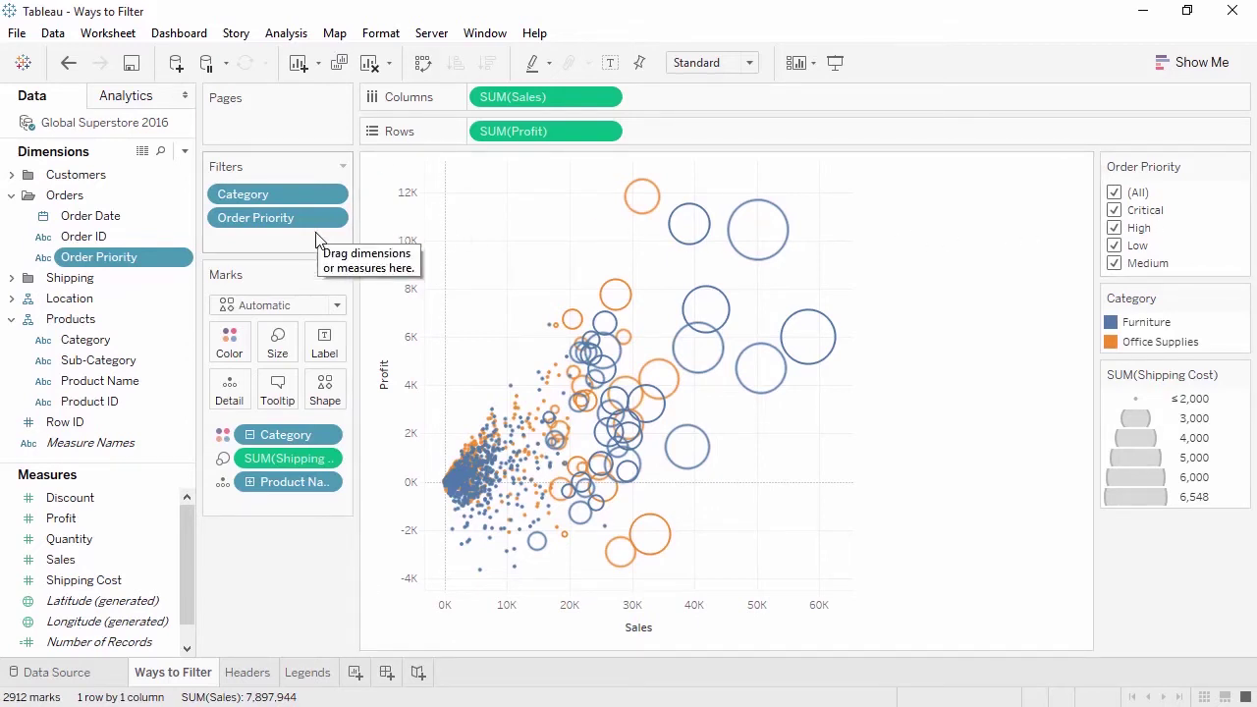
# - On the Headers sheet, exclude the 2012 Storage bar from the view
pyautogui.click(247, 673)
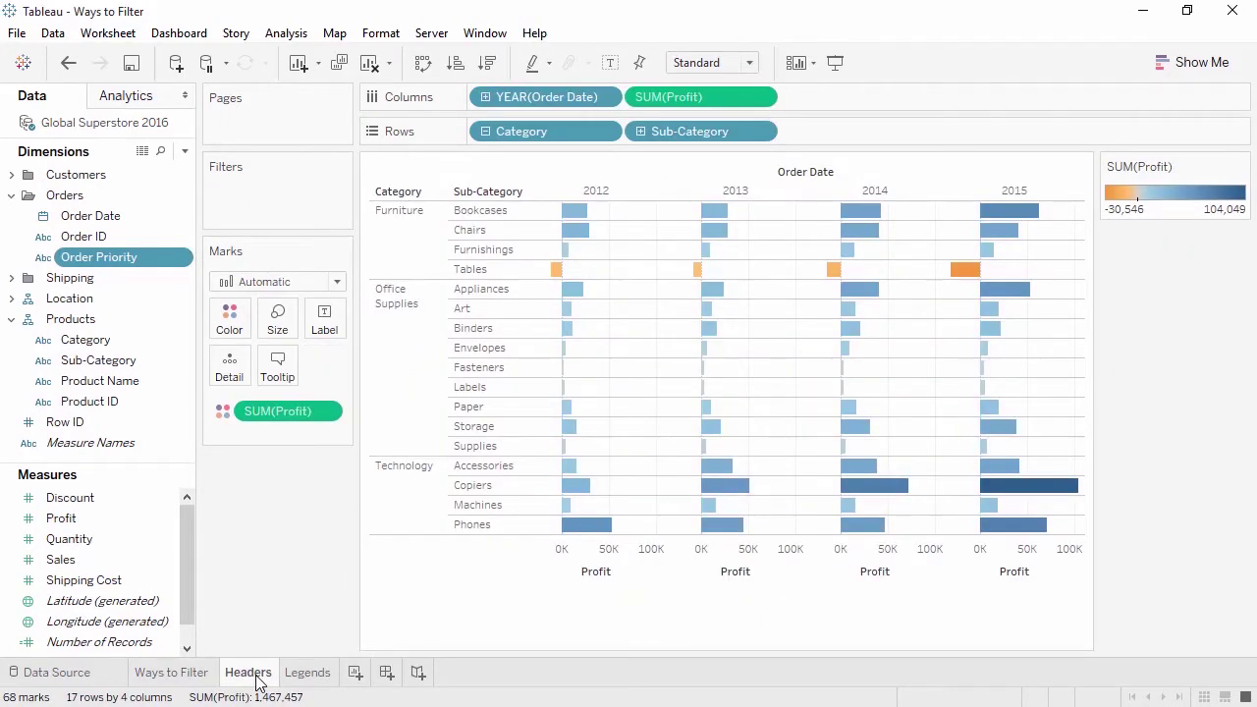
pyautogui.click(569, 429)
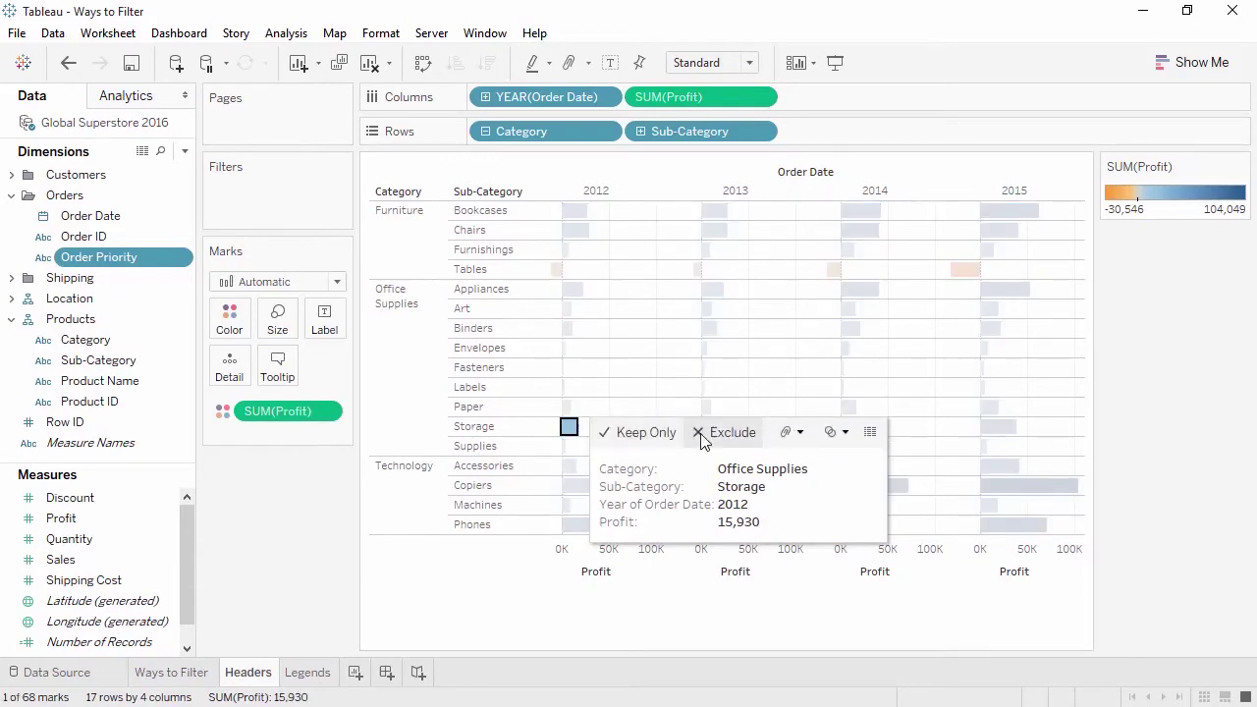
pyautogui.click(727, 433)
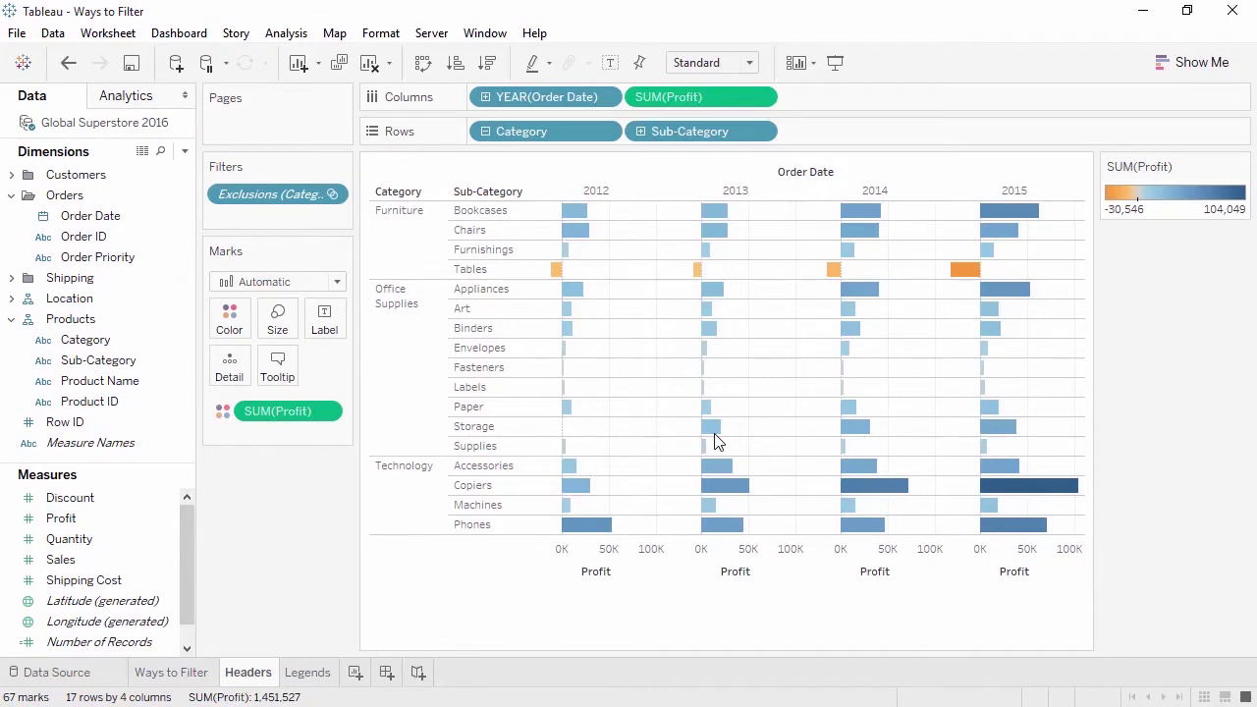
# - Exclude the Office Supplies category using its row header, and keep only the Technology category
pyautogui.click(416, 394)
pyautogui.rightClick(417, 393)
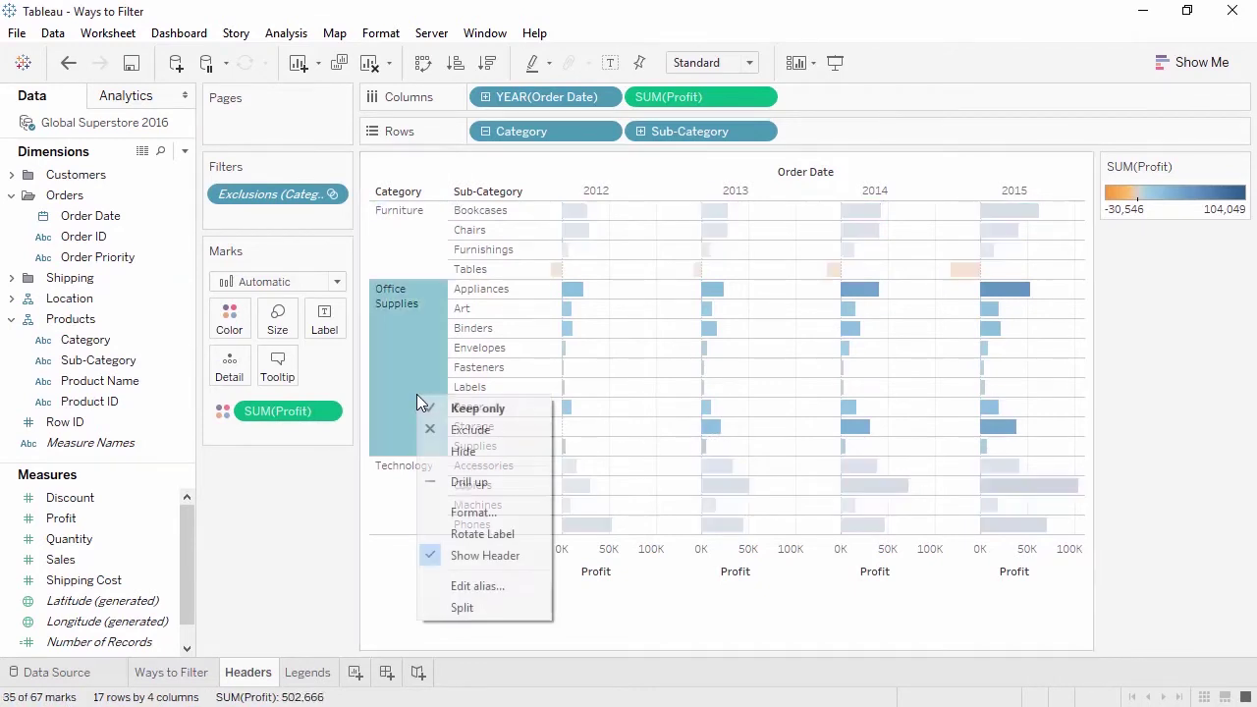
pyautogui.click(439, 431)
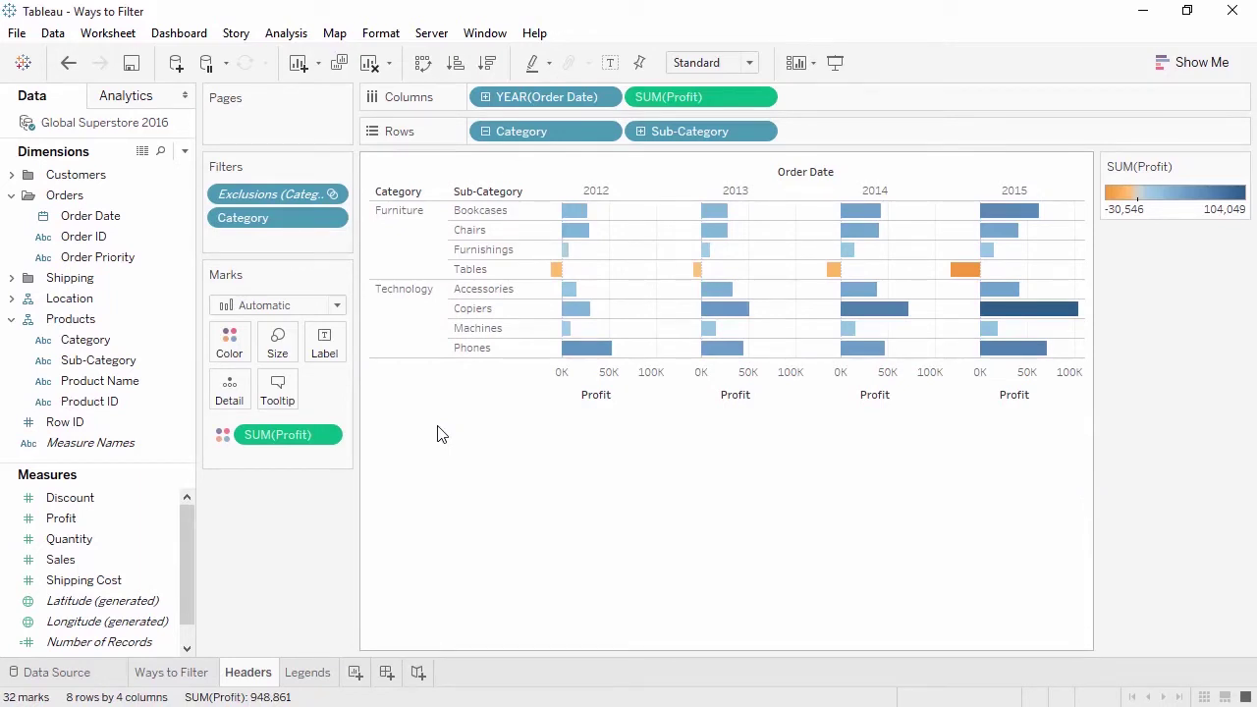
pyautogui.click(420, 337)
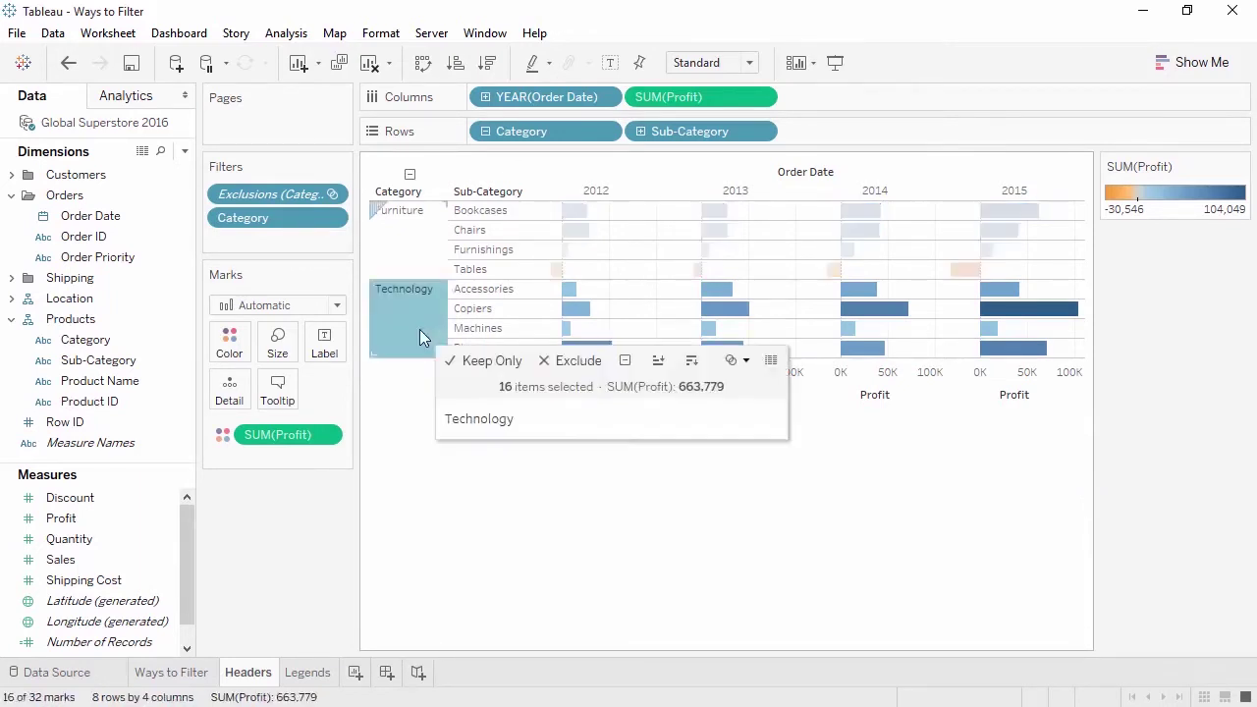
pyautogui.click(476, 359)
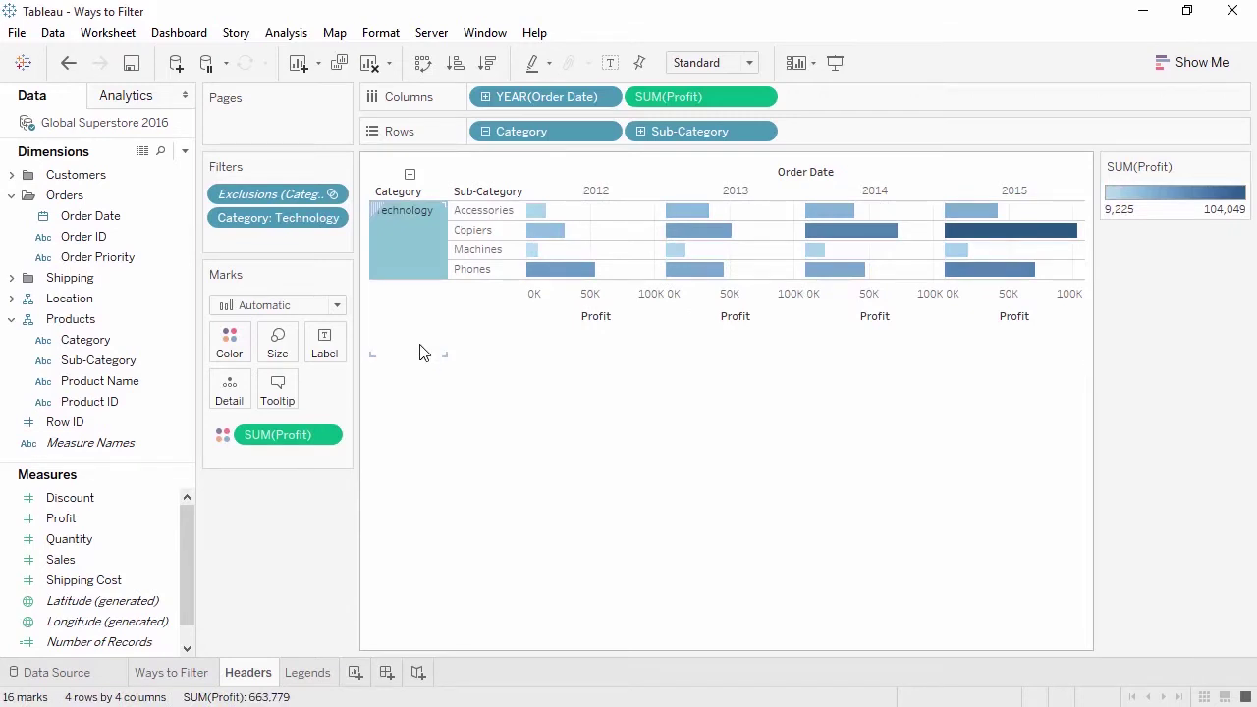
# - On the Legends sheet, keep only Technology from the Category legend, and remove that Category filter again
pyautogui.click(320, 674)
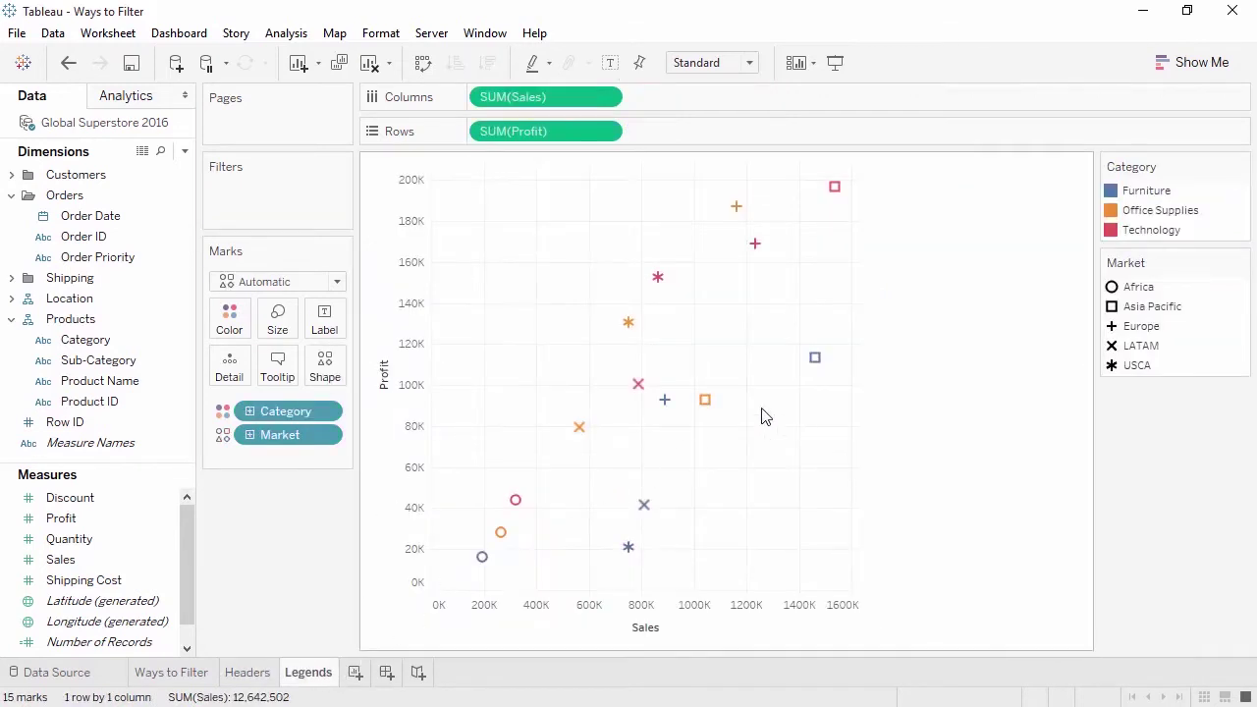
pyautogui.rightClick(1149, 234)
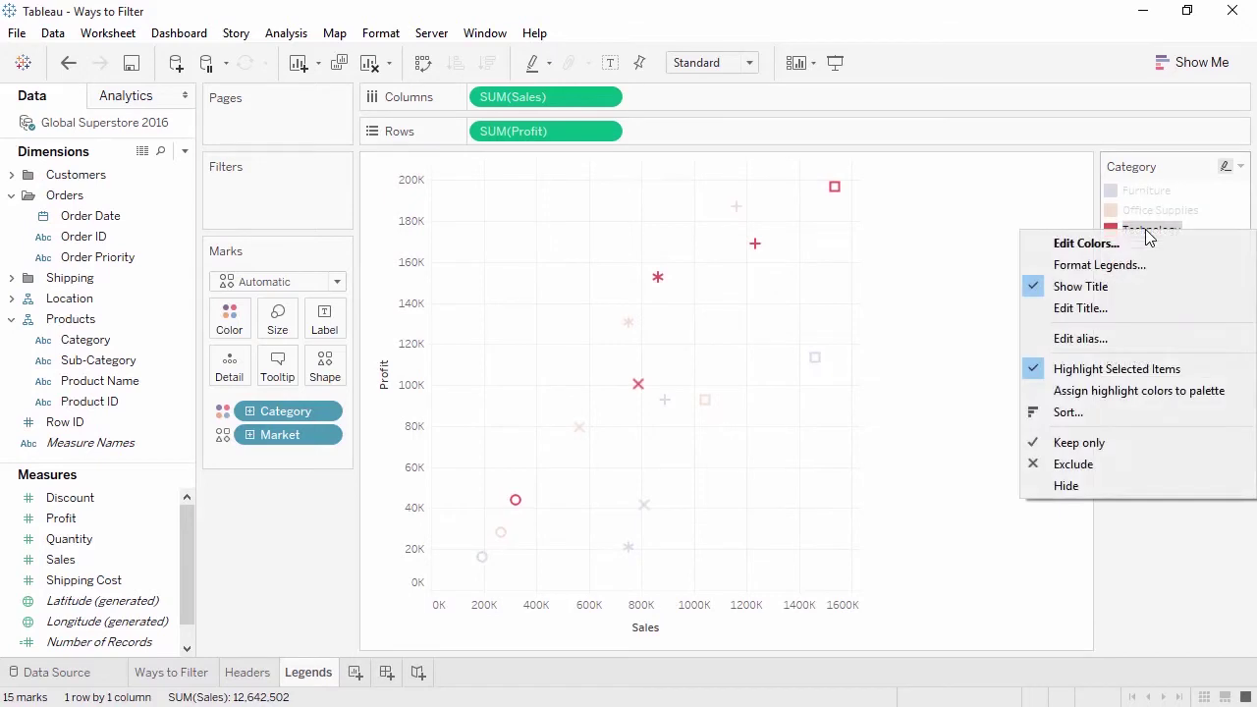
pyautogui.click(1076, 443)
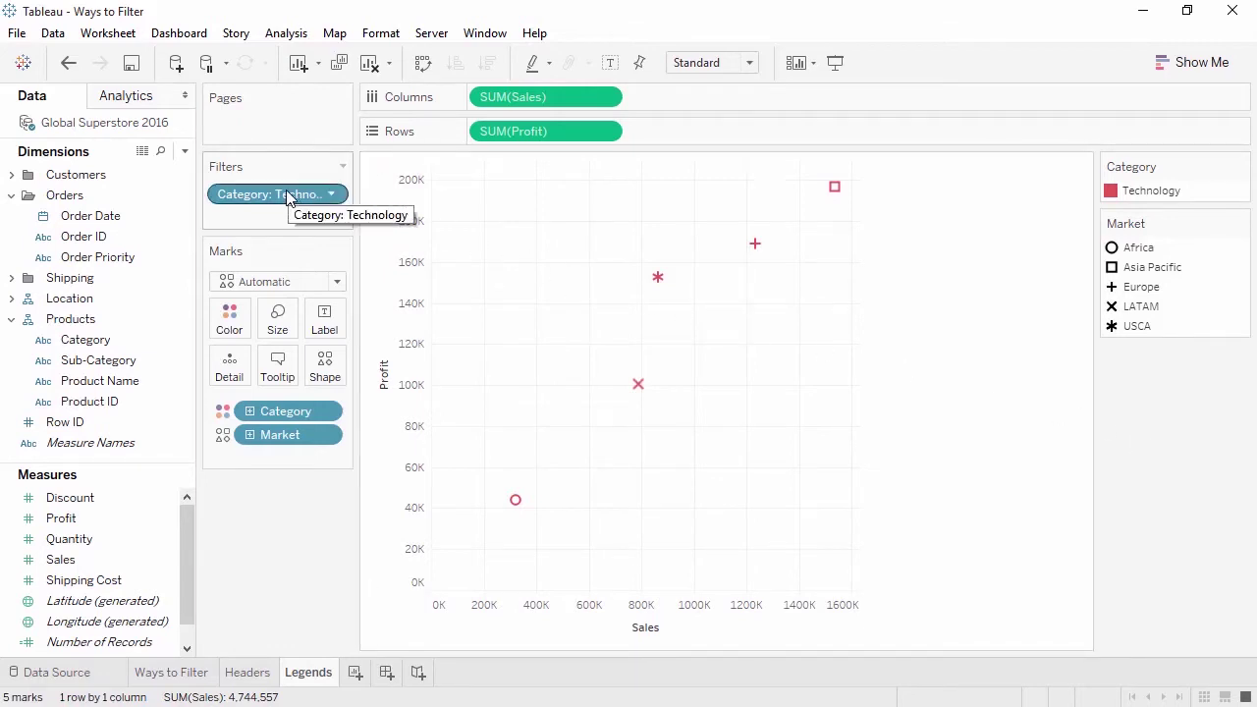
pyautogui.moveTo(289, 195); pyautogui.dragTo(292, 517)
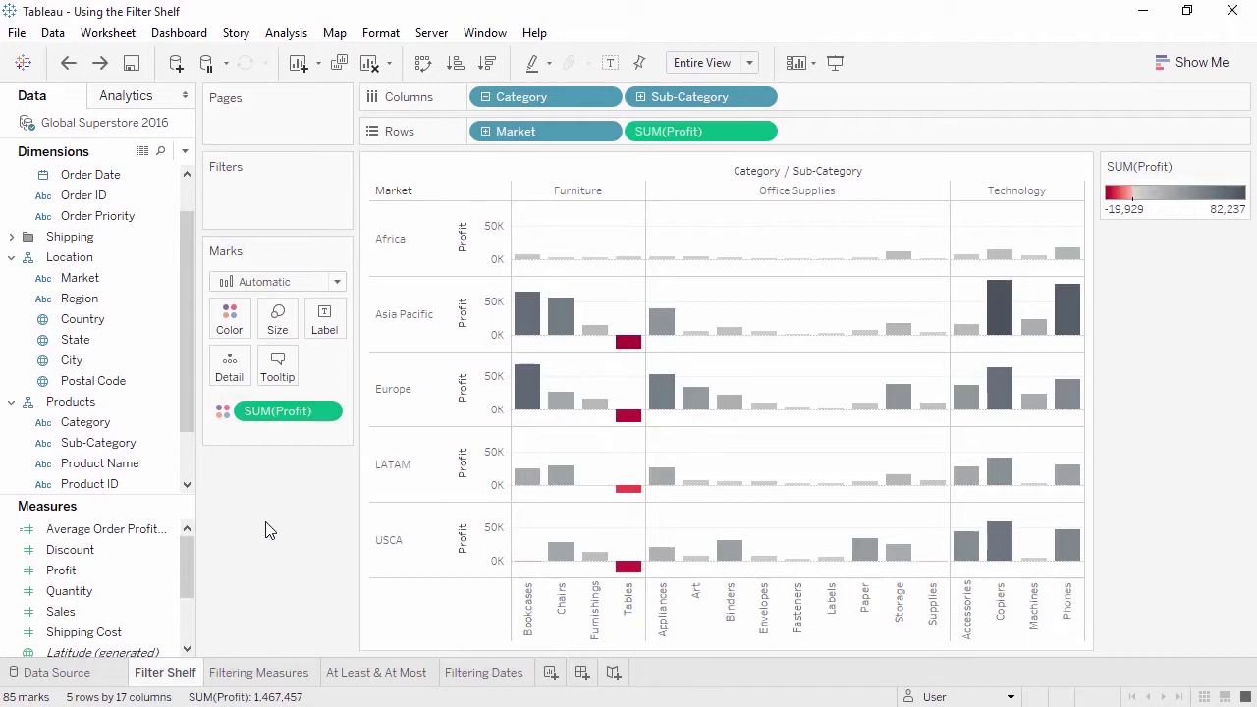
# - On the Filter Shelf sheet of the Using the Filter Shelf workbook, add a Market filter that excludes USCA
pyautogui.click(138, 286)
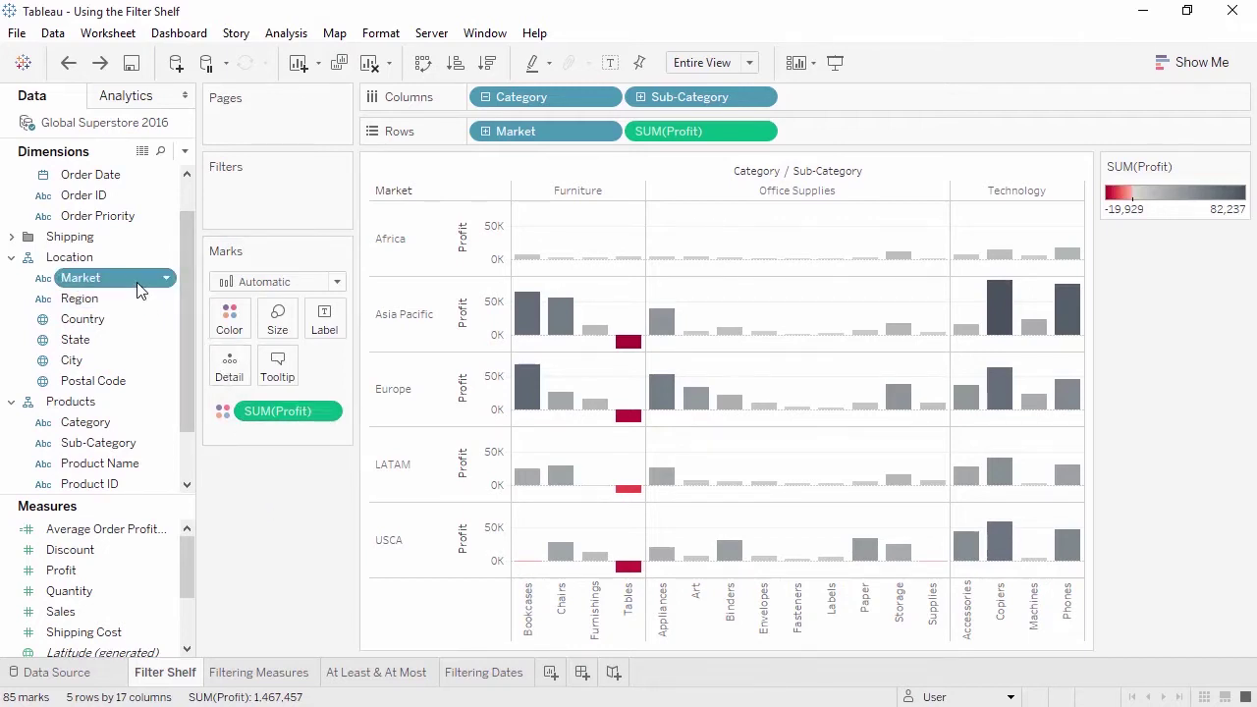
pyautogui.moveTo(139, 286); pyautogui.dragTo(273, 211)
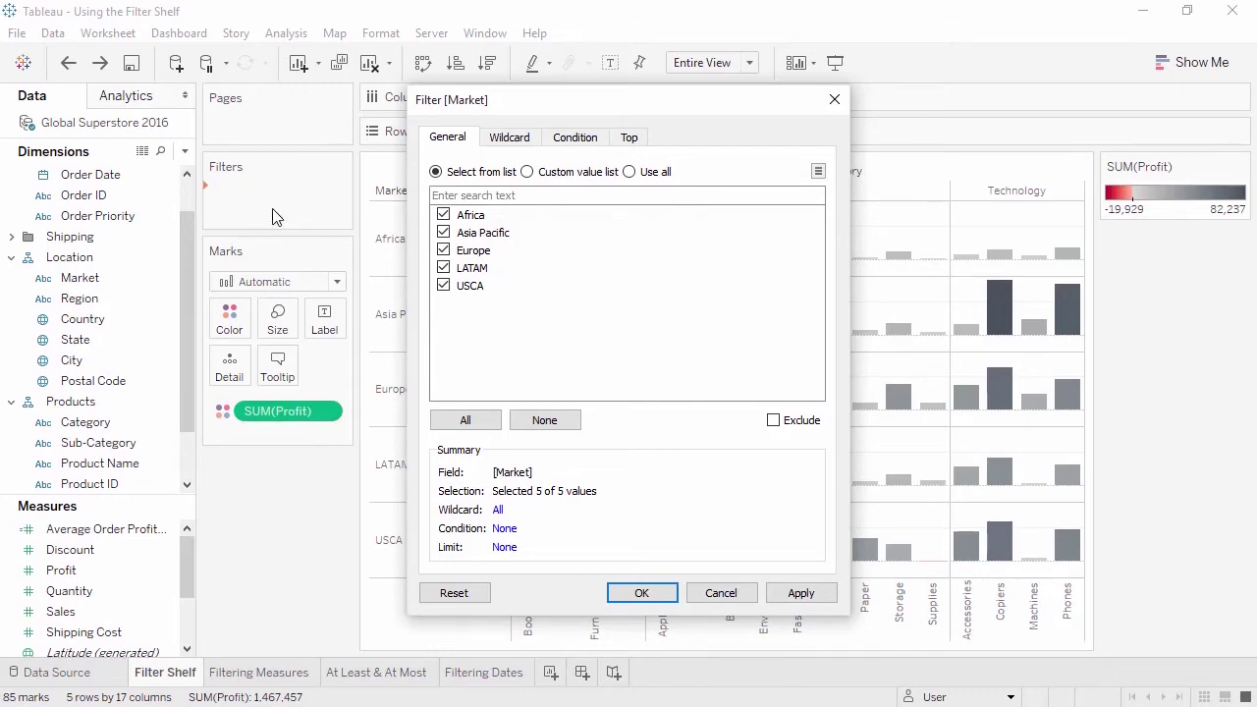
pyautogui.click(545, 422)
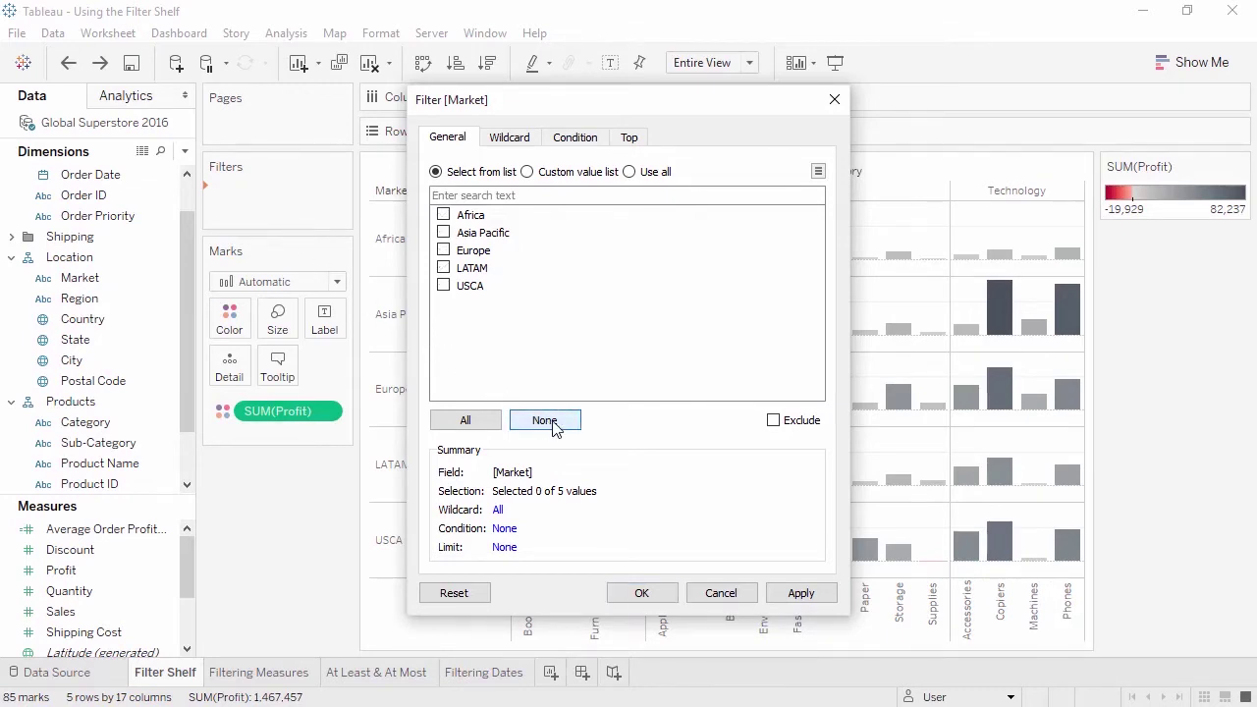
pyautogui.click(774, 423)
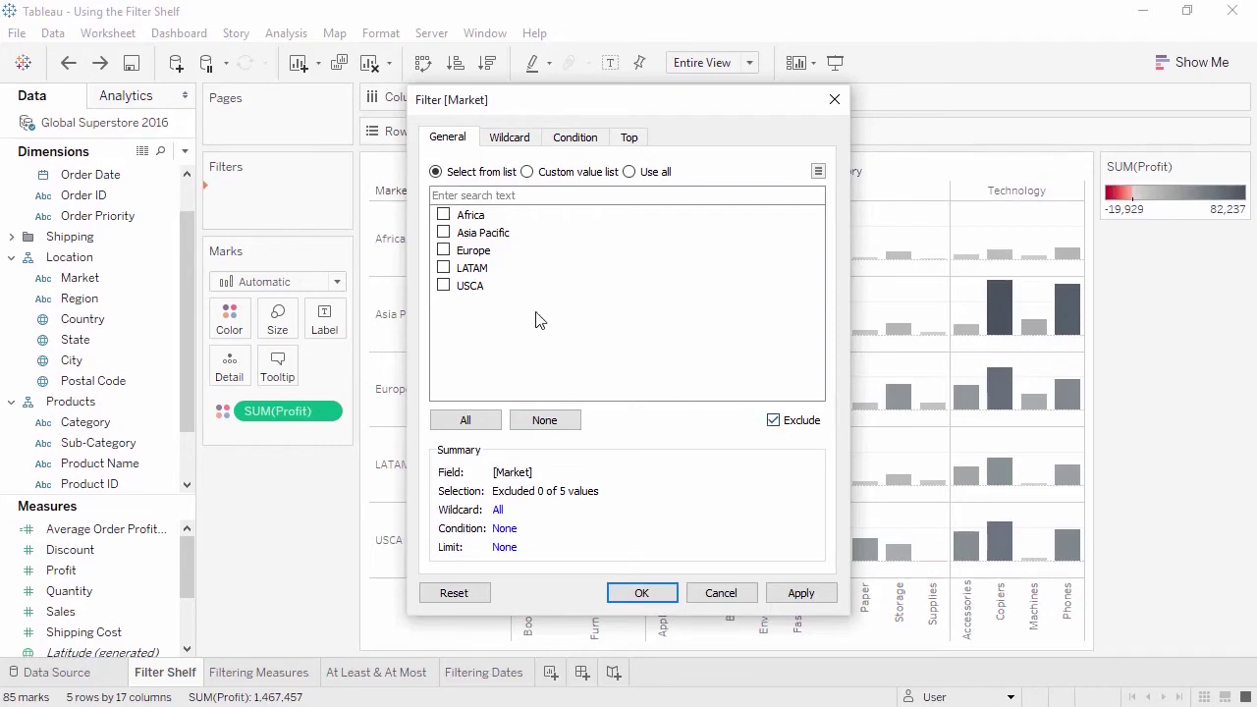
pyautogui.click(444, 286)
pyautogui.click(643, 593)
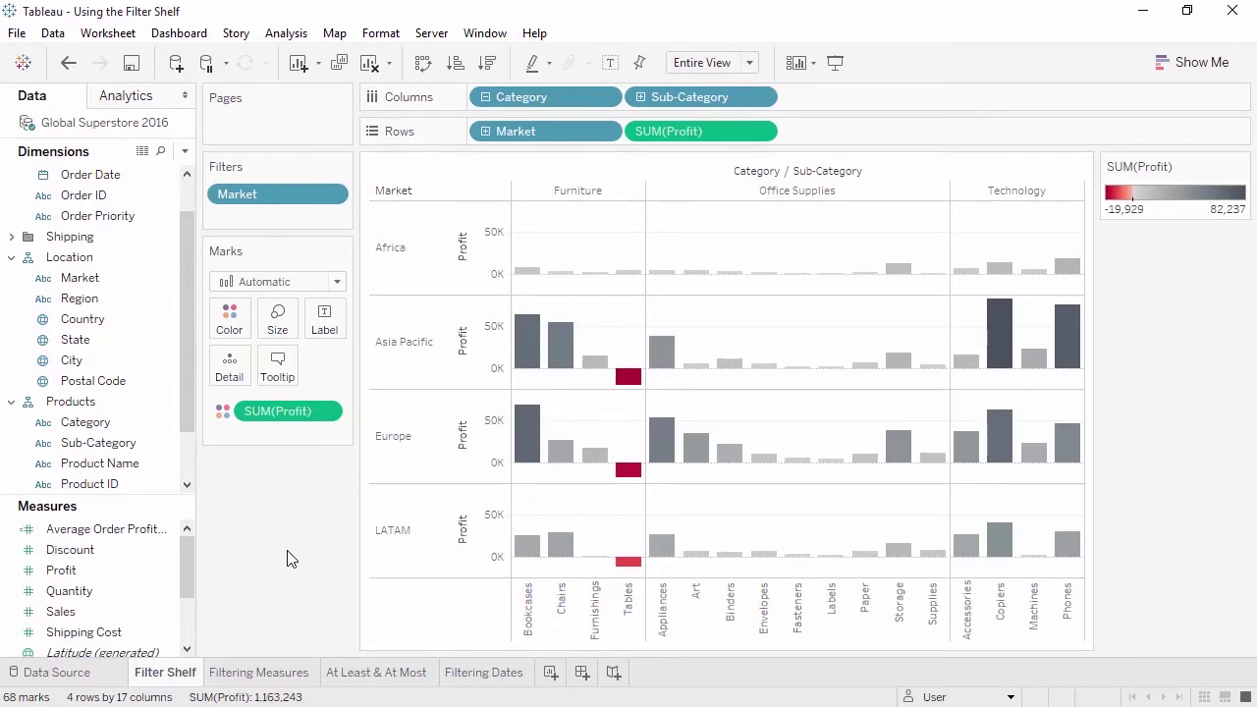
# - Reopen the Market filter for editing, search its values for "la", and try the Use all option
pyautogui.rightClick(278, 197)
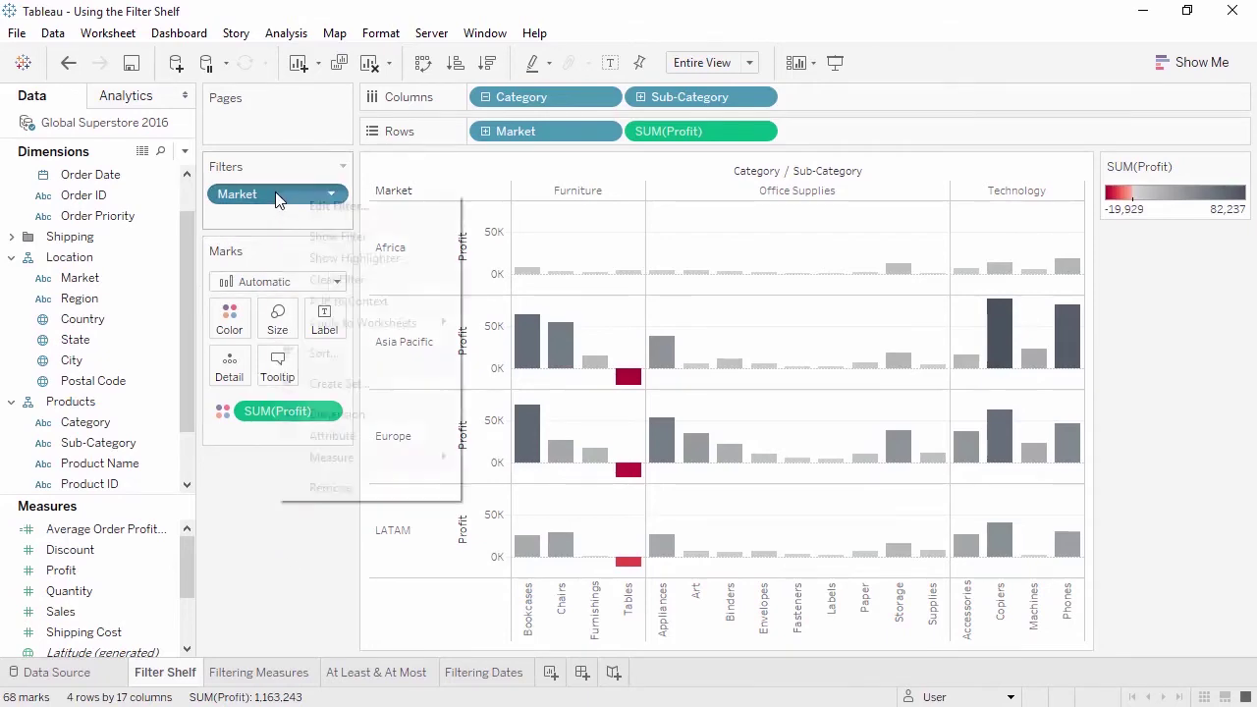
pyautogui.click(310, 207)
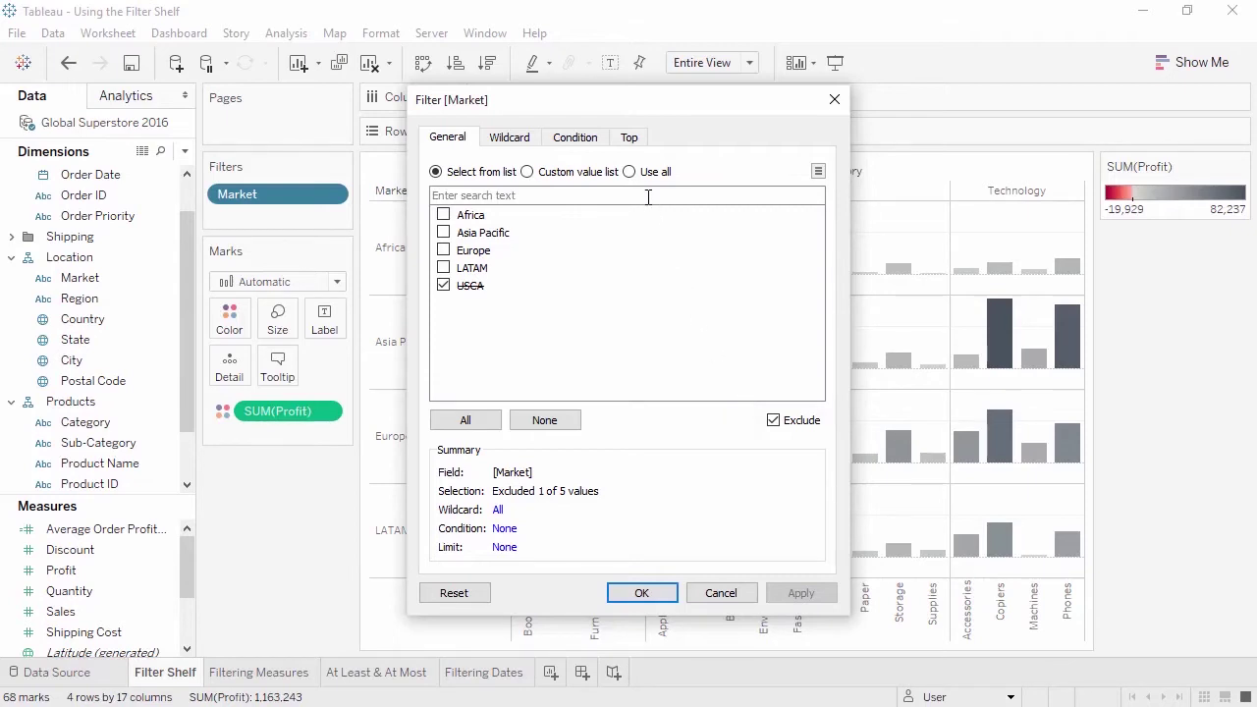
pyautogui.write('la')
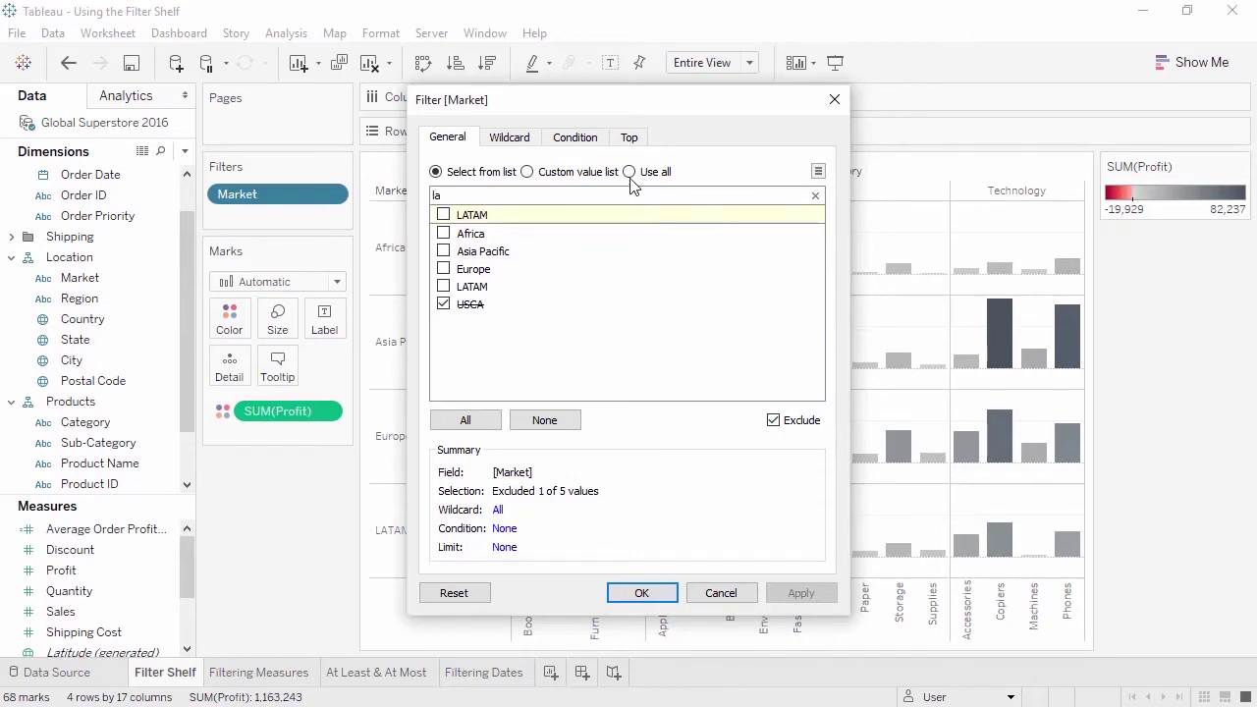
pyautogui.click(630, 174)
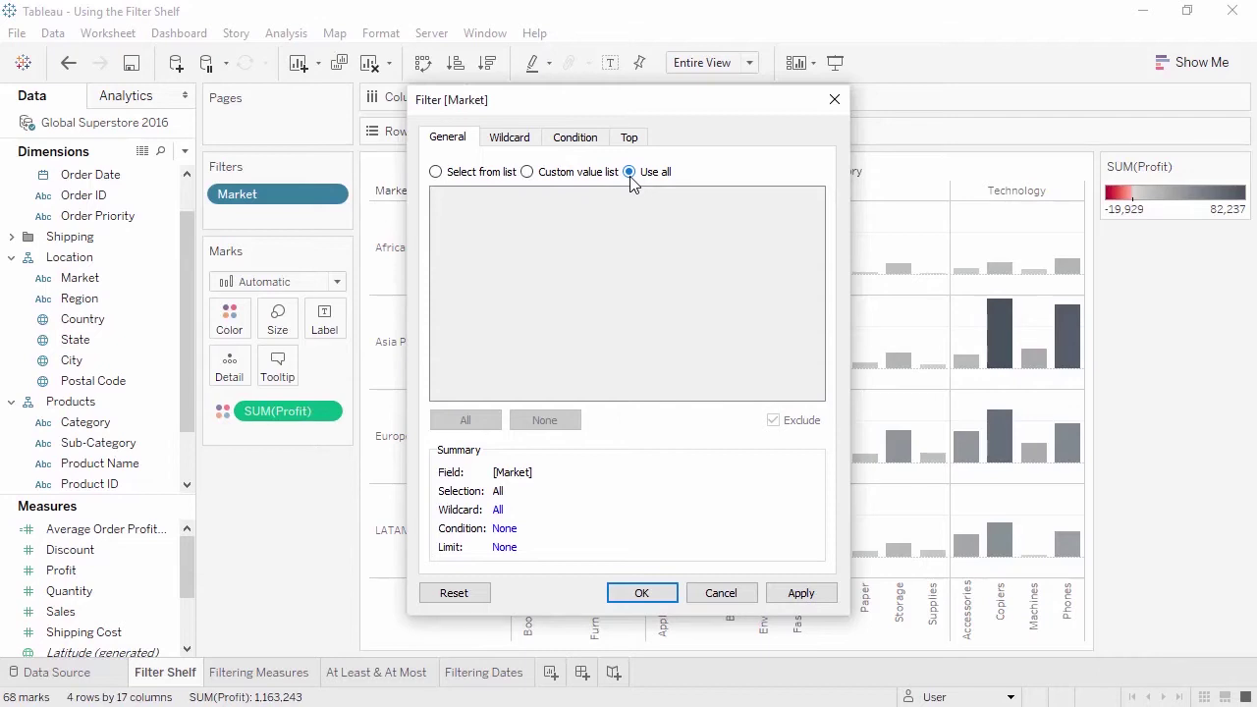
pyautogui.click(515, 139)
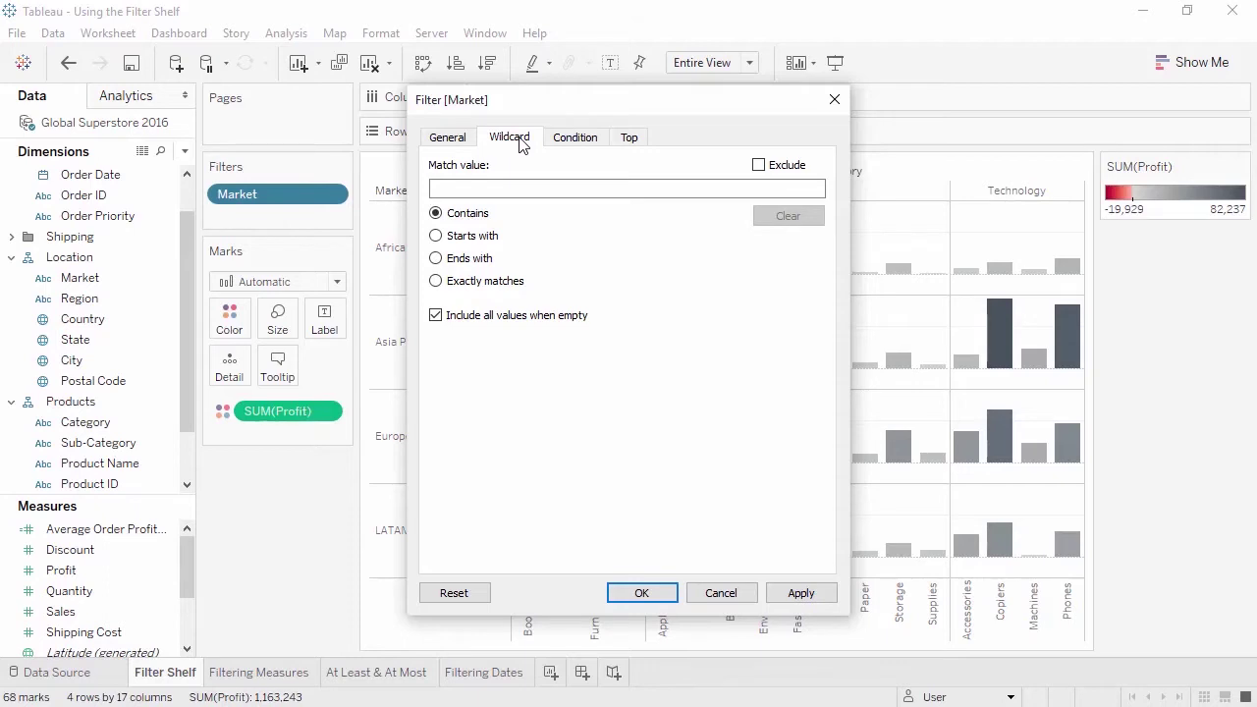
pyautogui.click(758, 166)
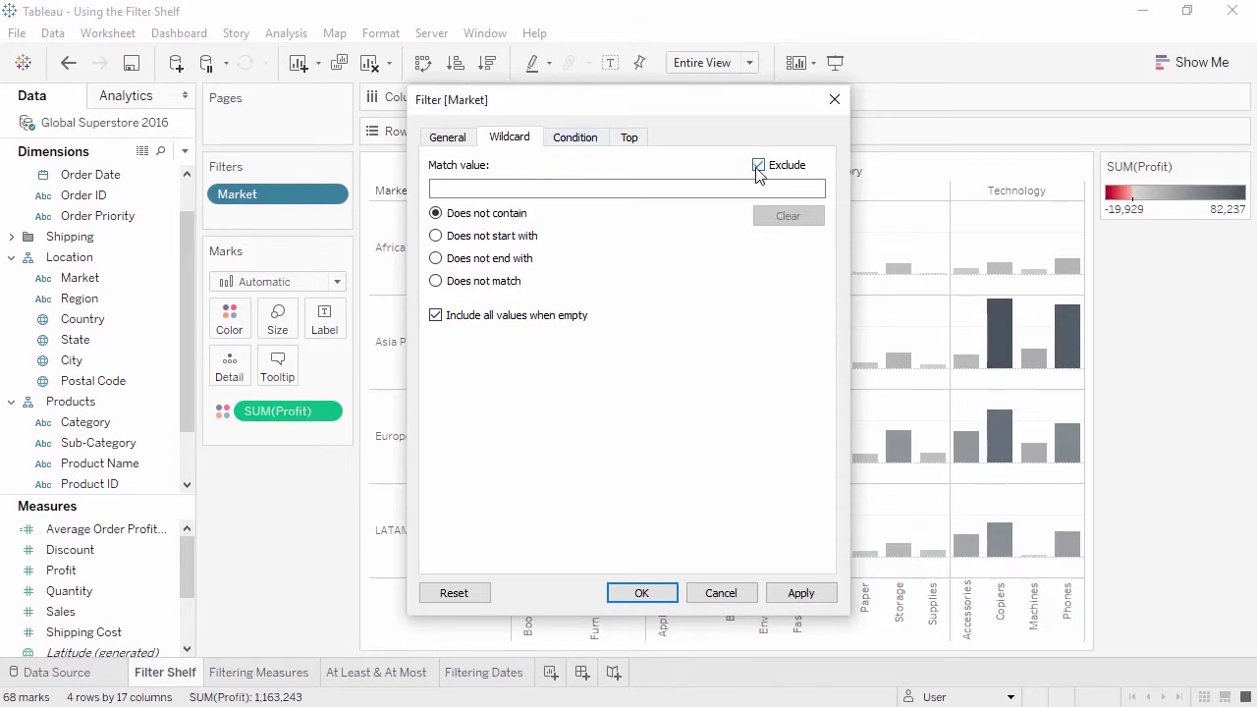
pyautogui.click(517, 265)
pyautogui.click(520, 190)
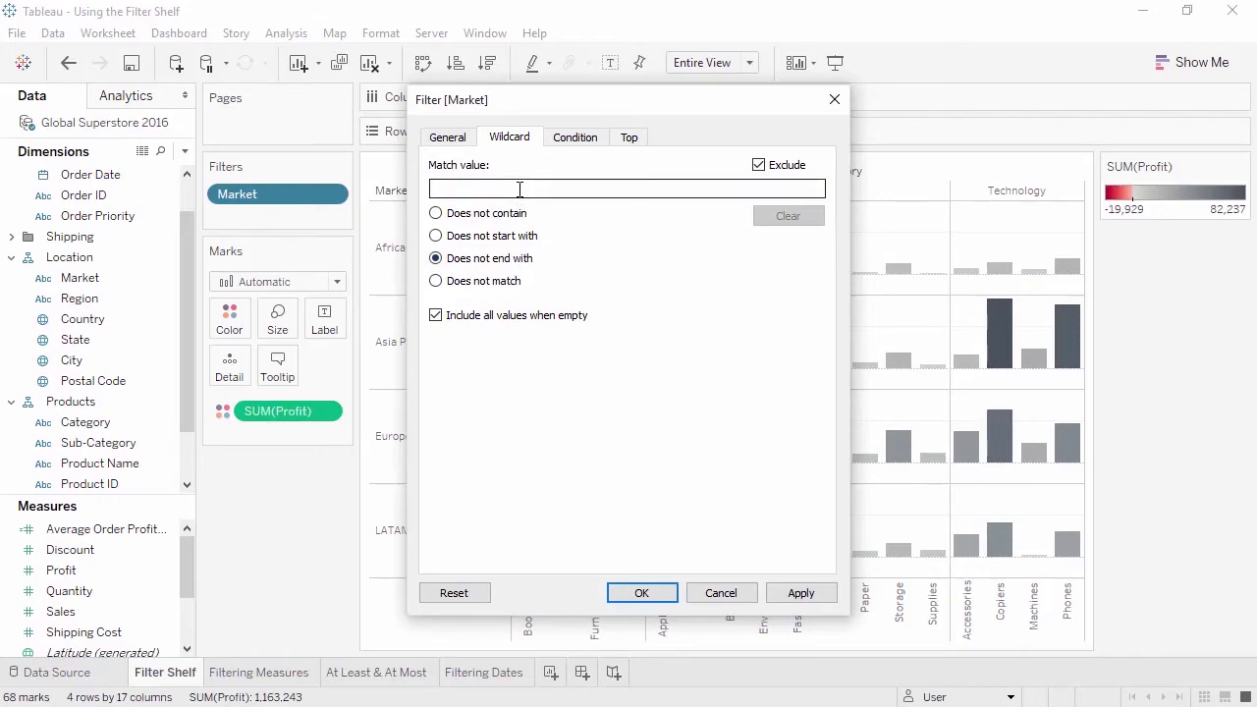
pyautogui.write('@tableau.com')
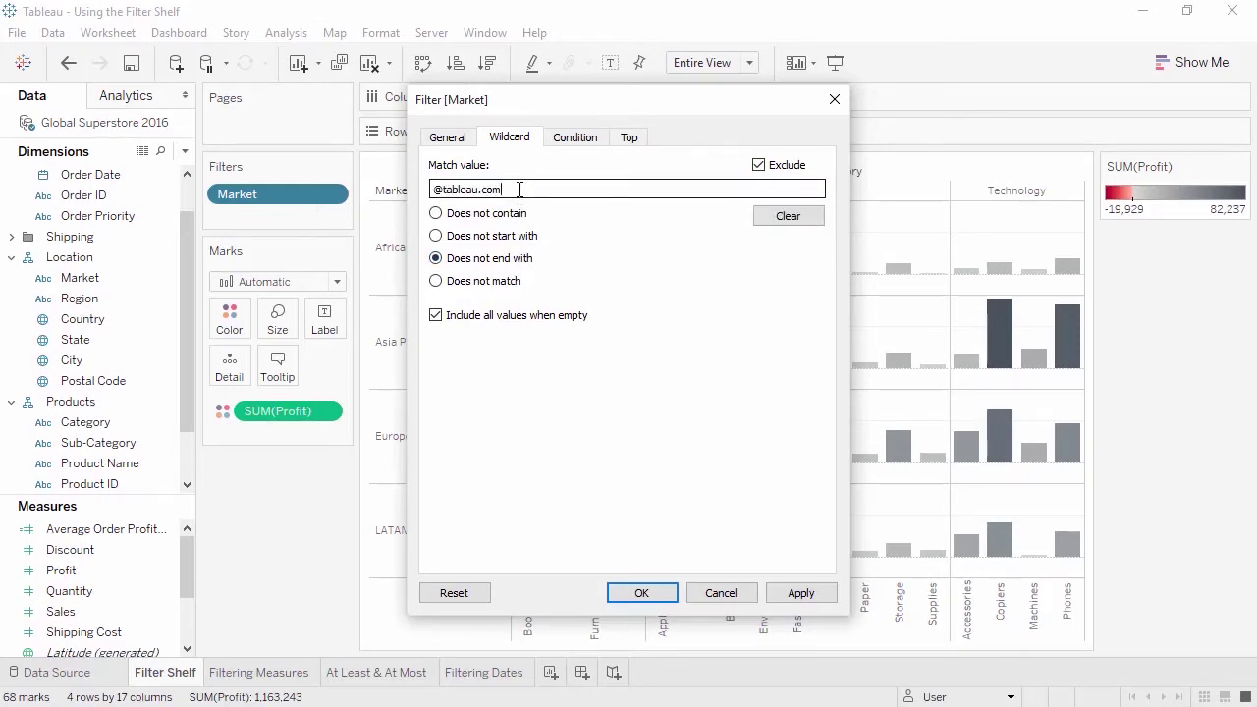
pyautogui.click(584, 142)
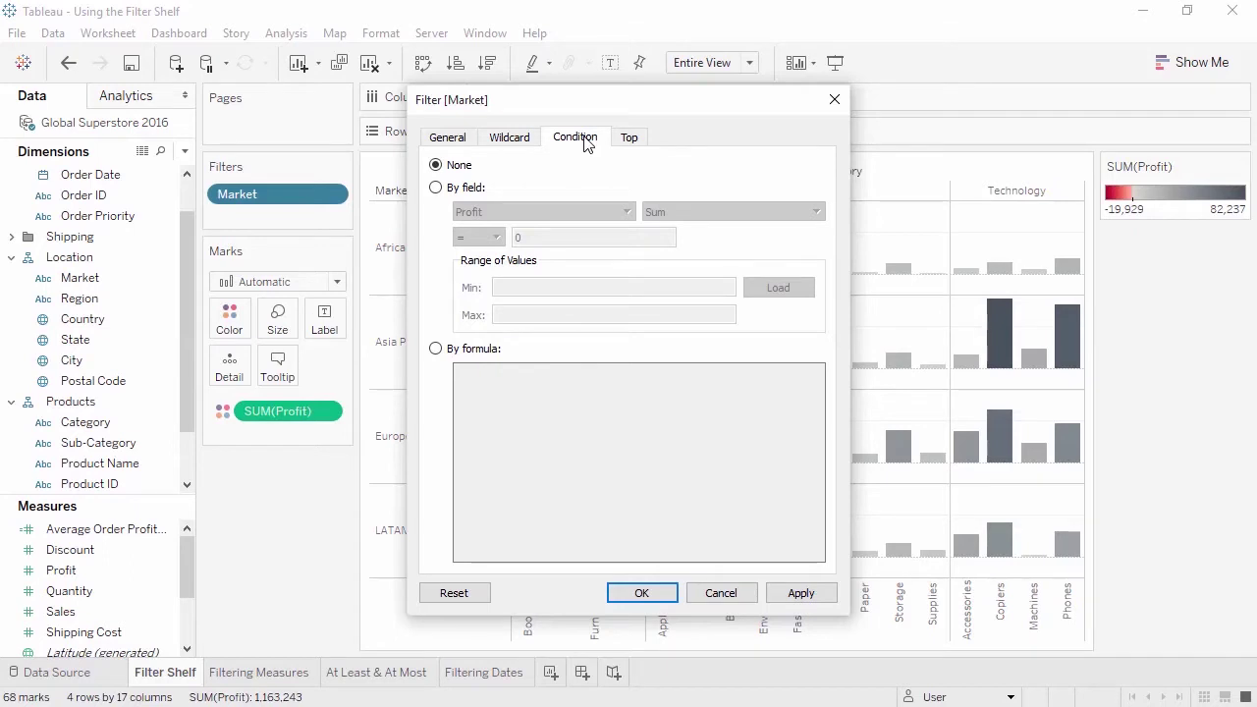
pyautogui.click(834, 101)
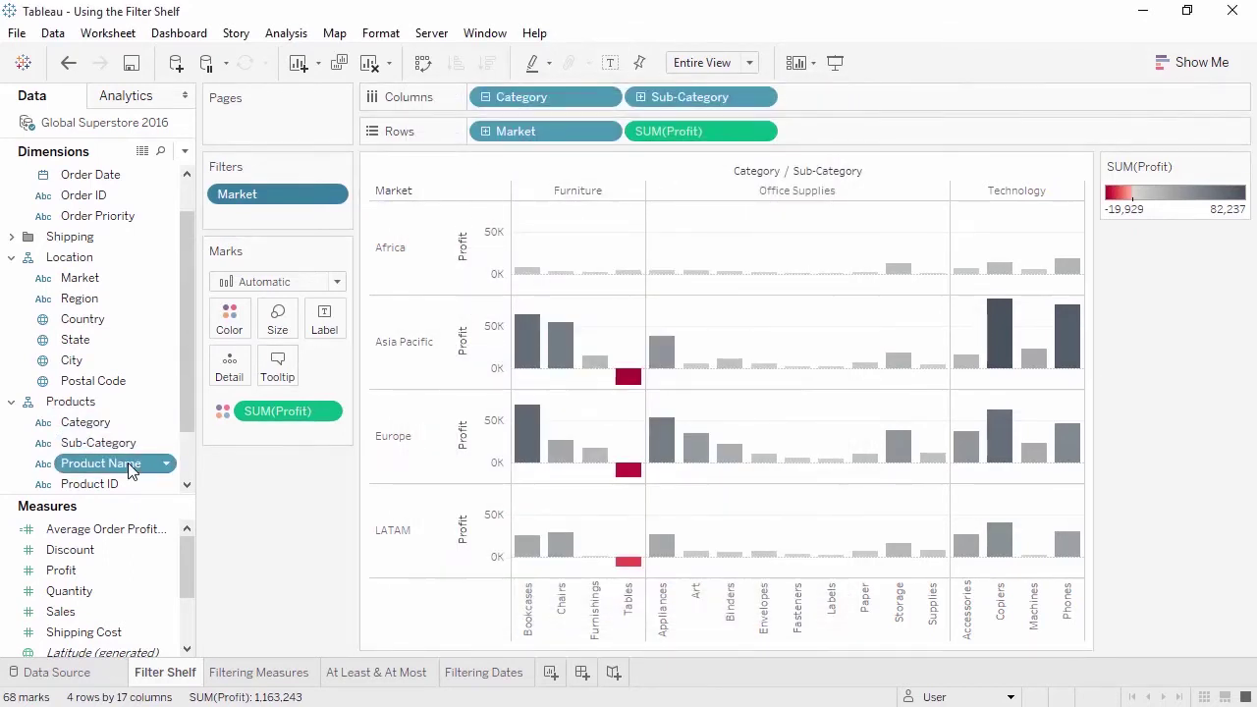
# - Start a Product Name filter on the Filter Shelf sheet and try a by-field condition on average Quantity with the > operator
pyautogui.moveTo(128, 464); pyautogui.dragTo(303, 225)
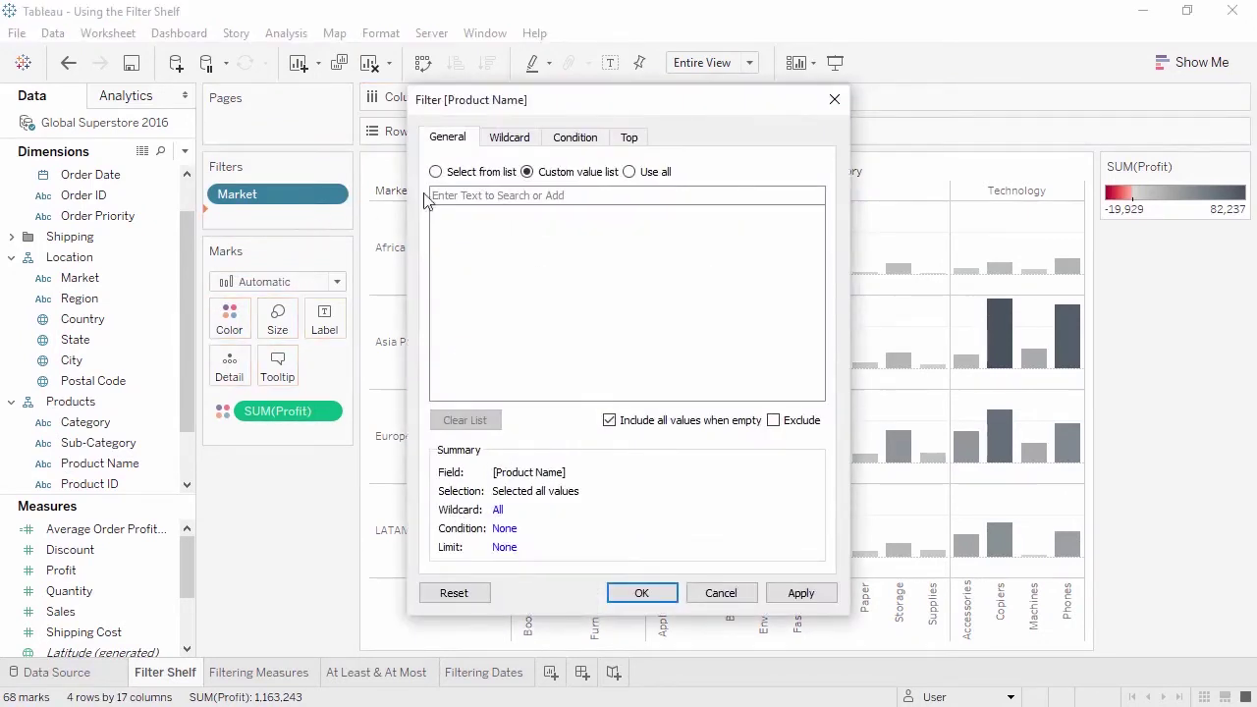
pyautogui.click(562, 146)
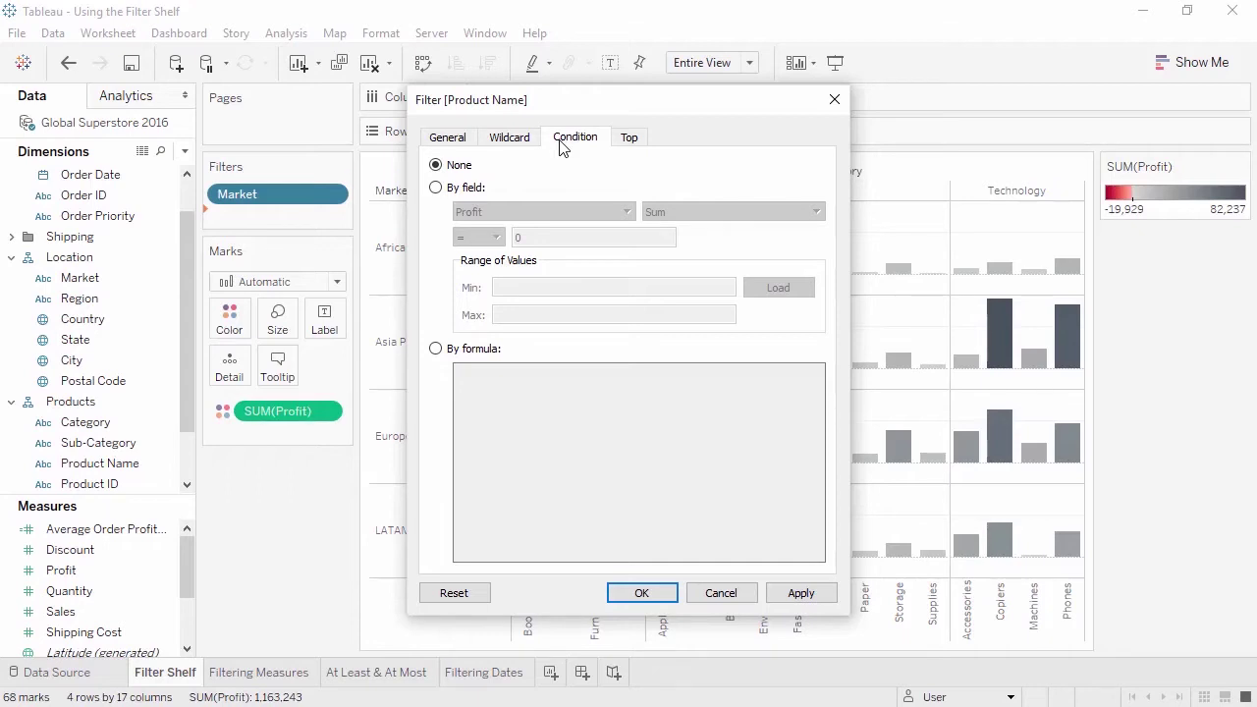
pyautogui.click(481, 188)
pyautogui.click(484, 212)
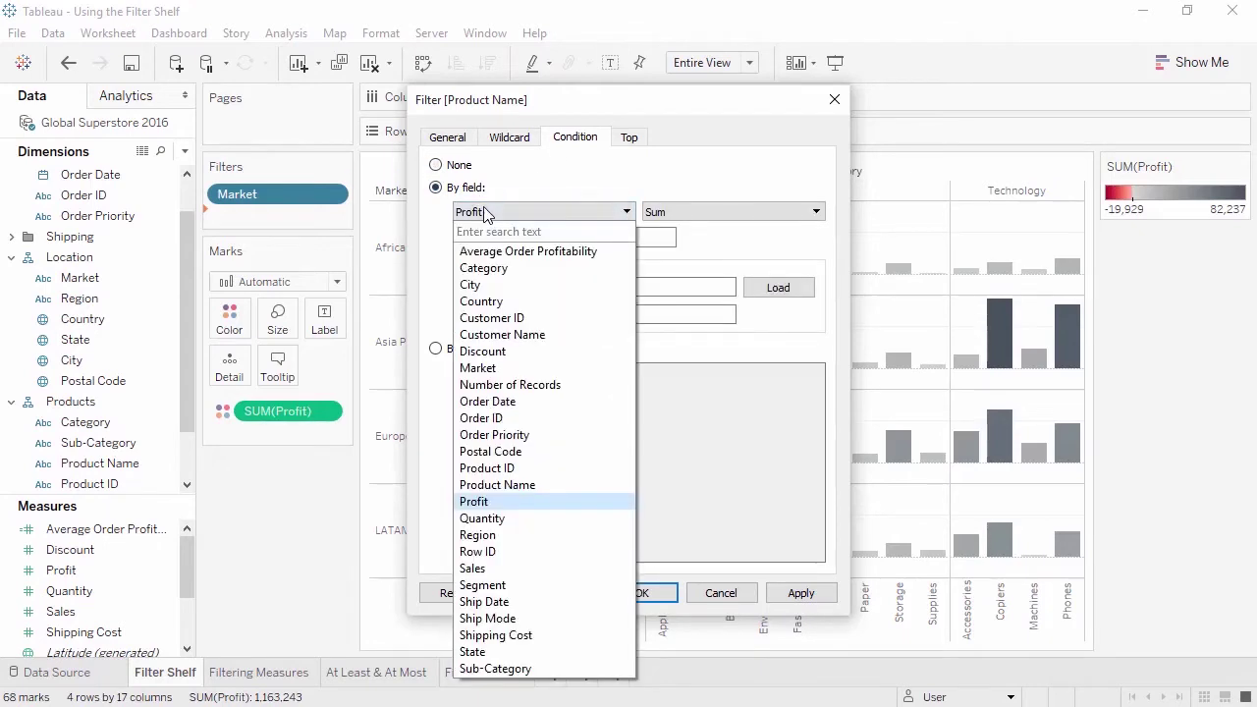
pyautogui.click(496, 501)
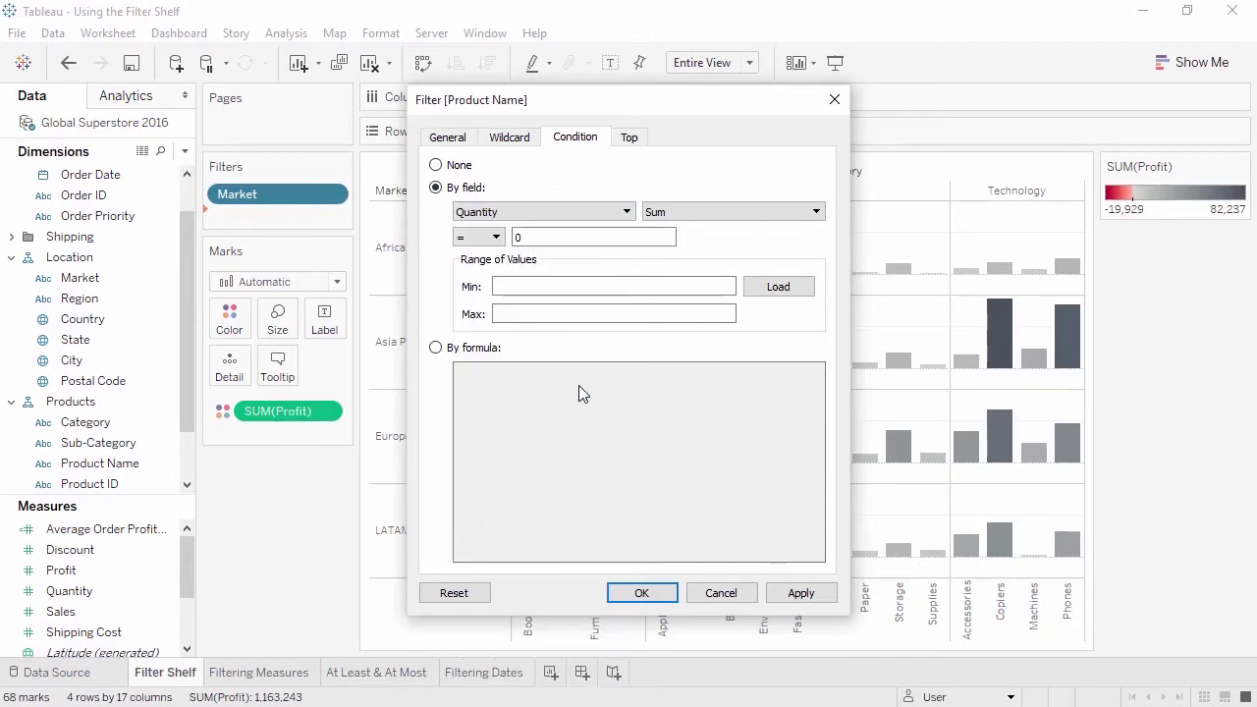
pyautogui.click(674, 214)
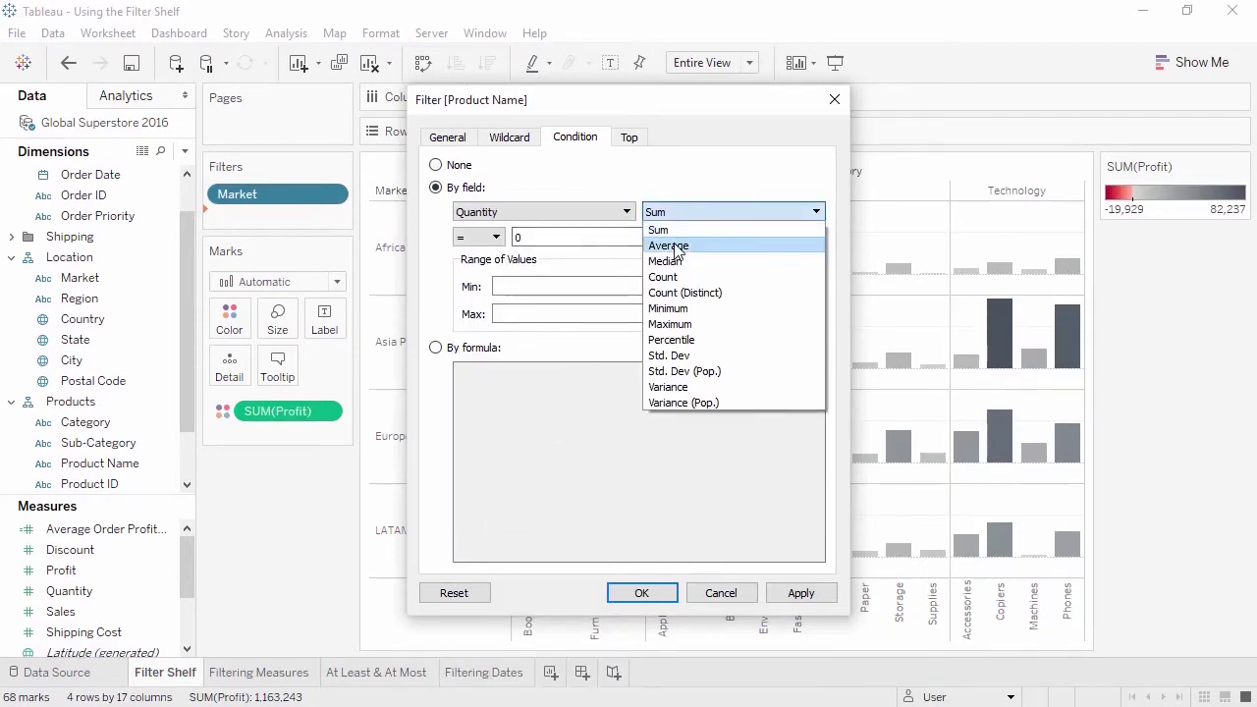
pyautogui.click(668, 245)
pyautogui.click(496, 238)
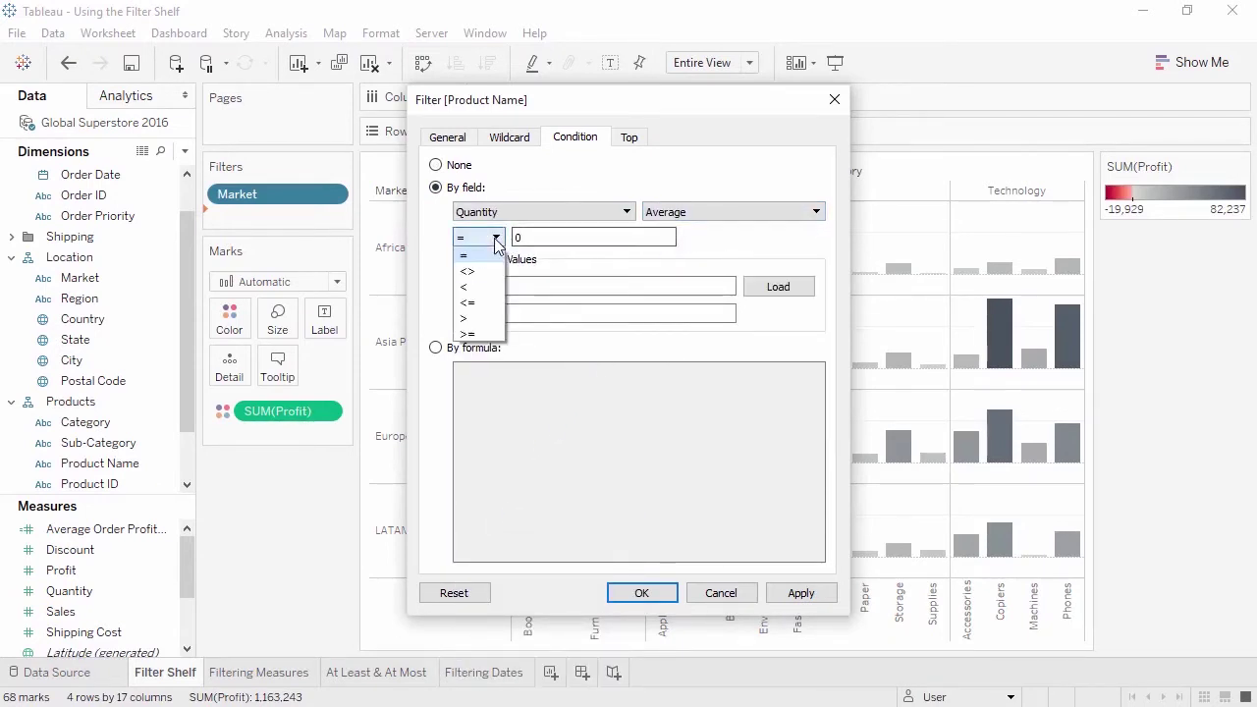
pyautogui.click(492, 322)
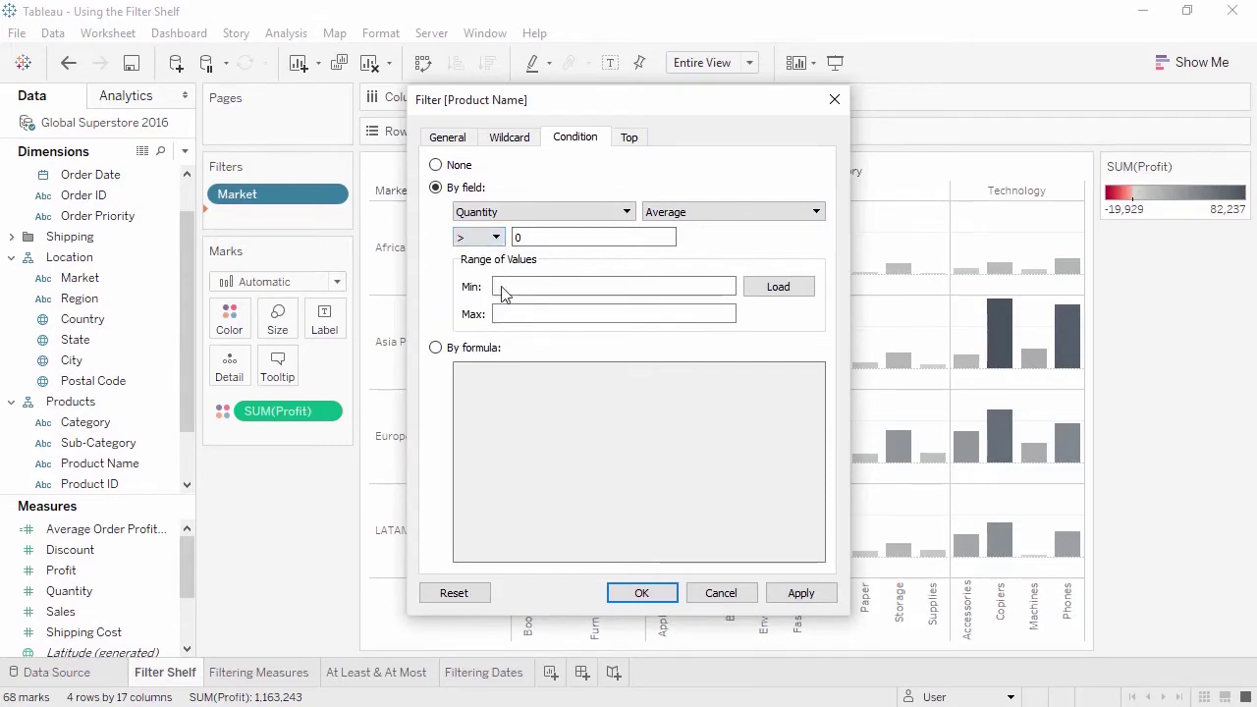
# - Set the condition threshold to 1, load the range of values, and try the By formula option
pyautogui.doubleClick(503, 237)
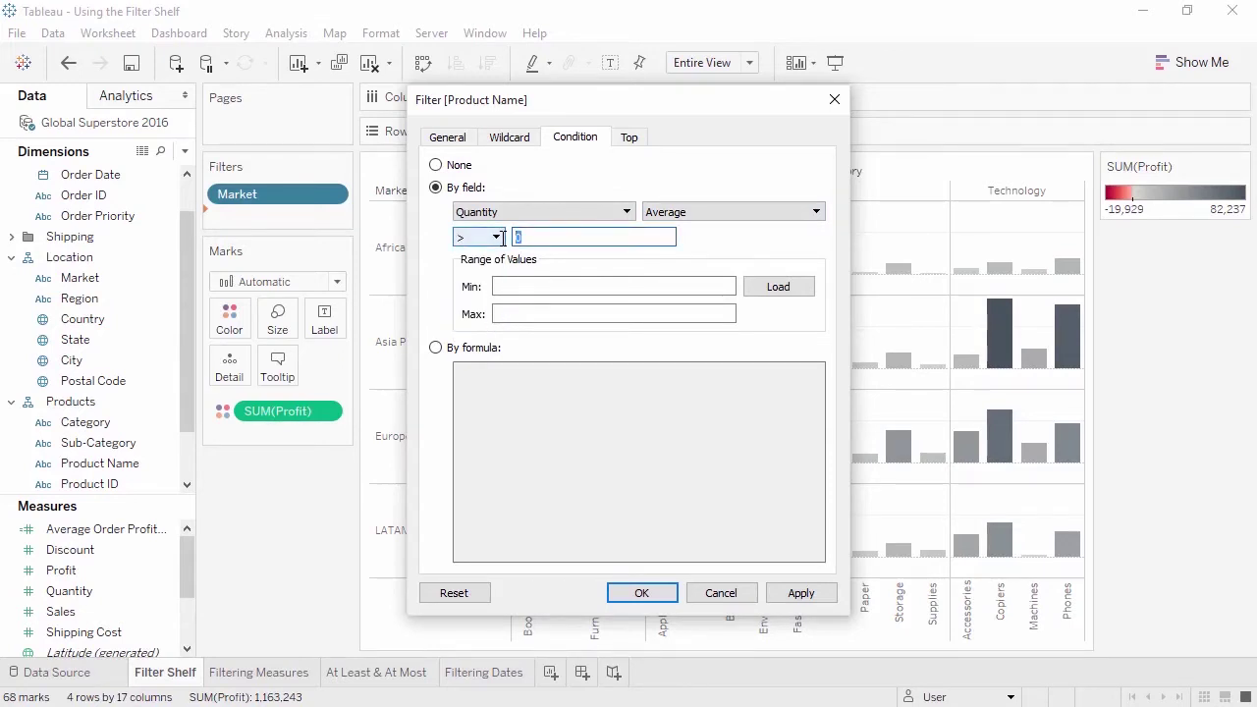
pyautogui.write('1')
pyautogui.click(761, 295)
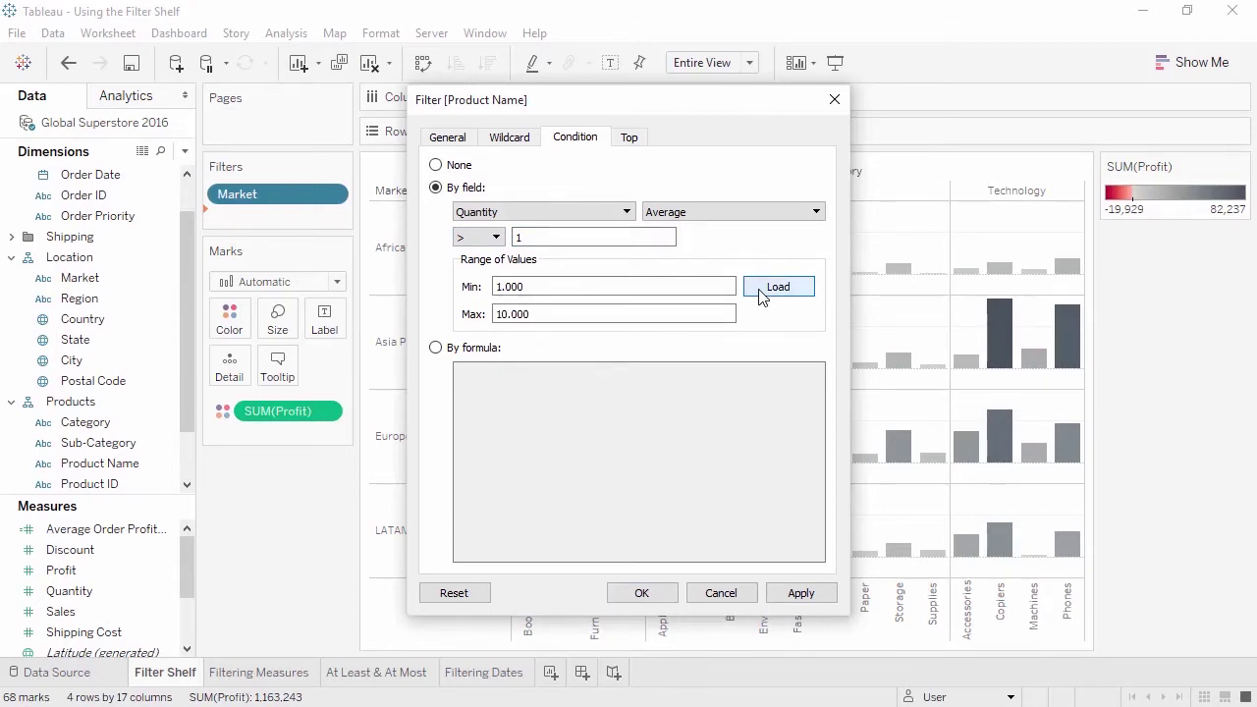
pyautogui.click(461, 350)
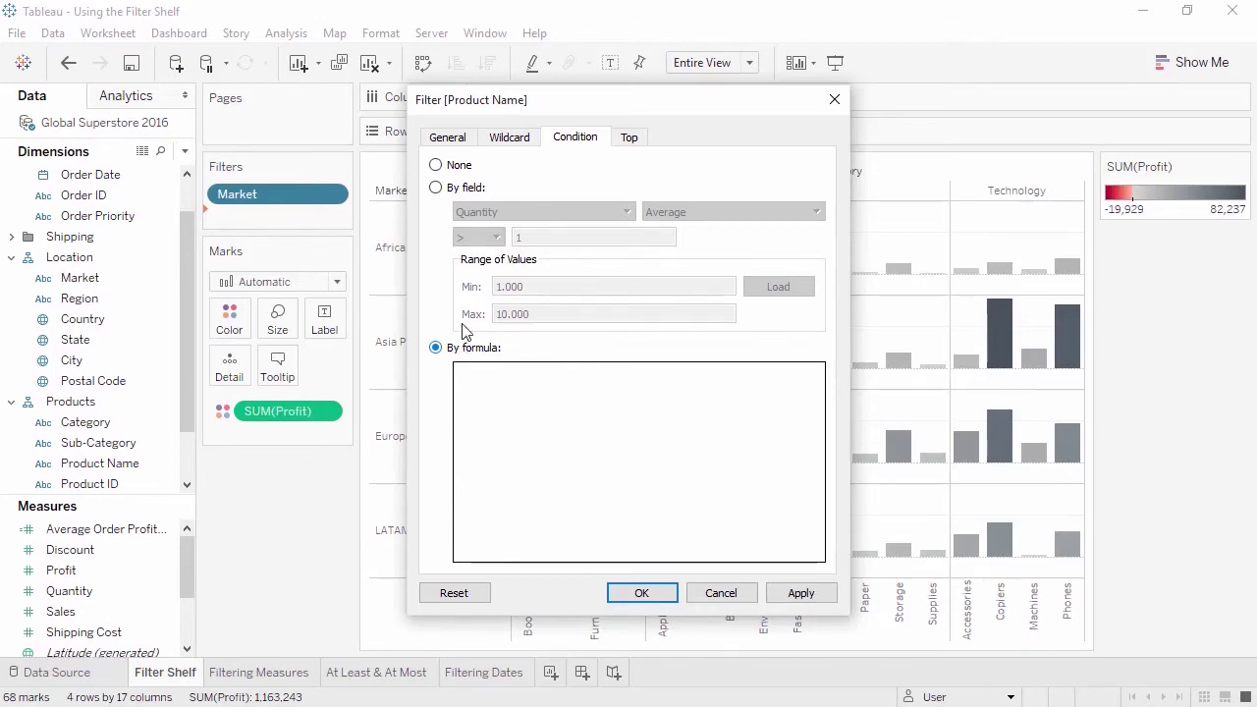
# - Try the by-field Top option for Product Name, view its Top/Bottom and number choices, and discard the filter
pyautogui.click(629, 139)
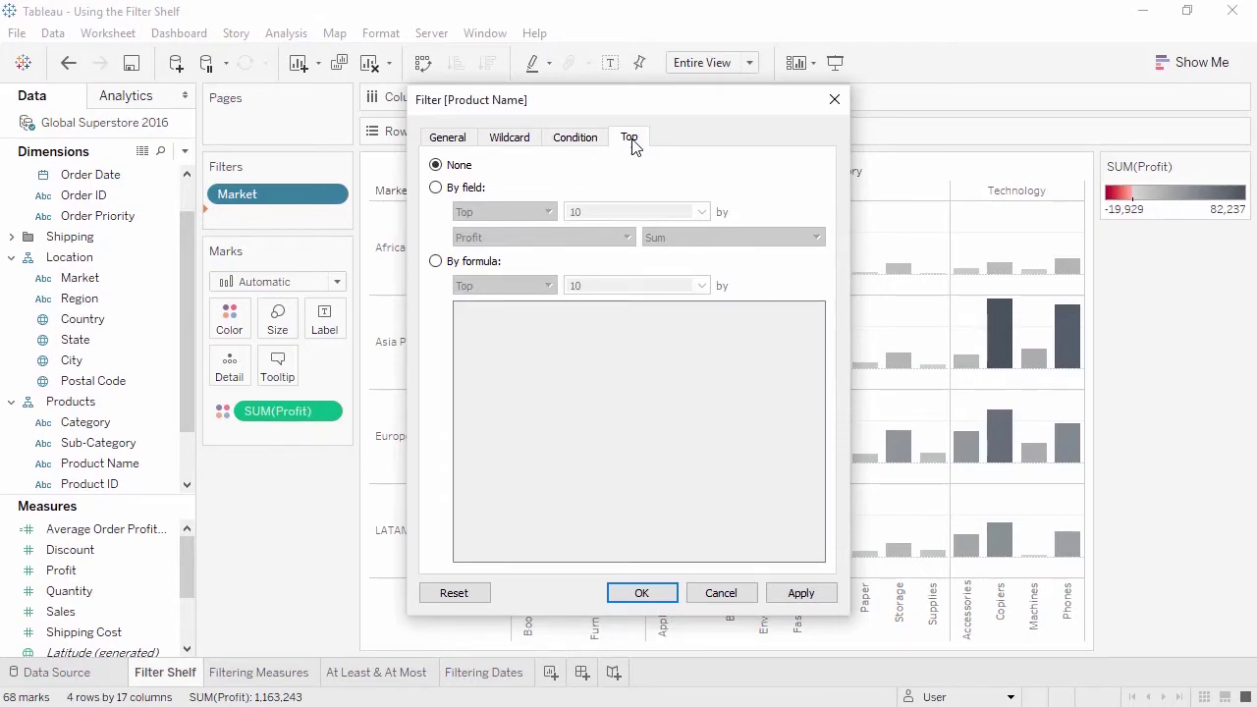
pyautogui.click(461, 189)
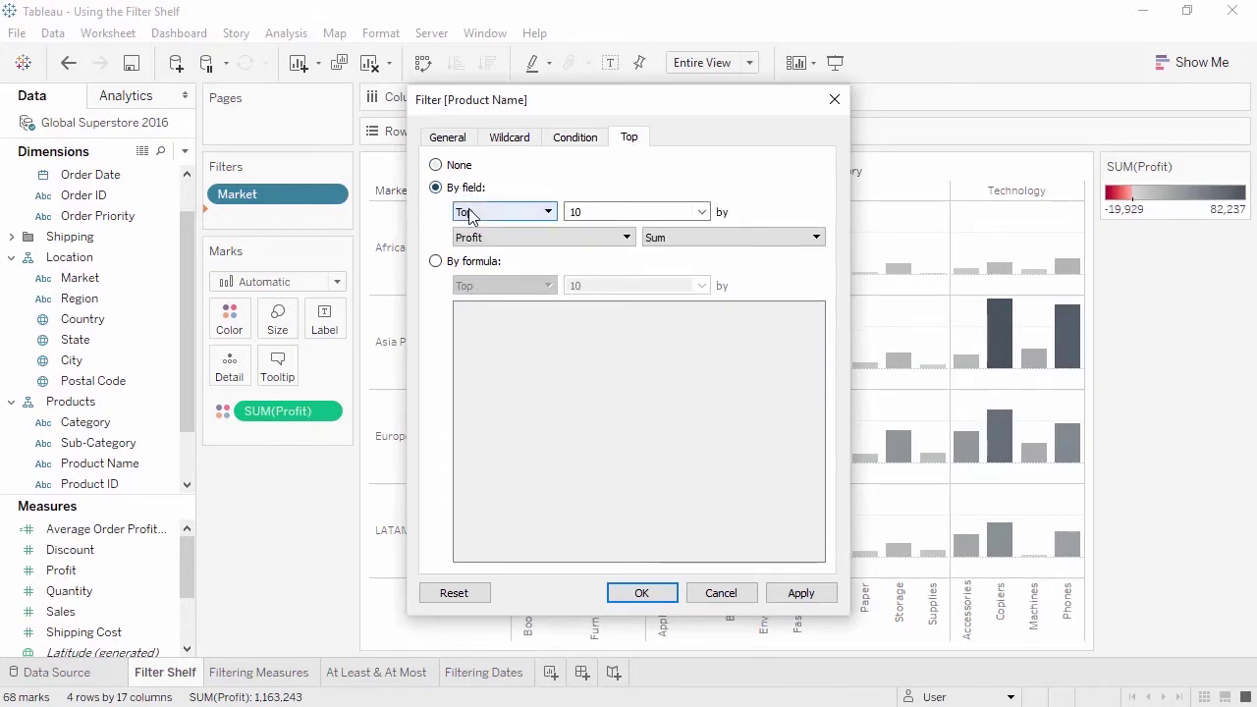
pyautogui.click(469, 216)
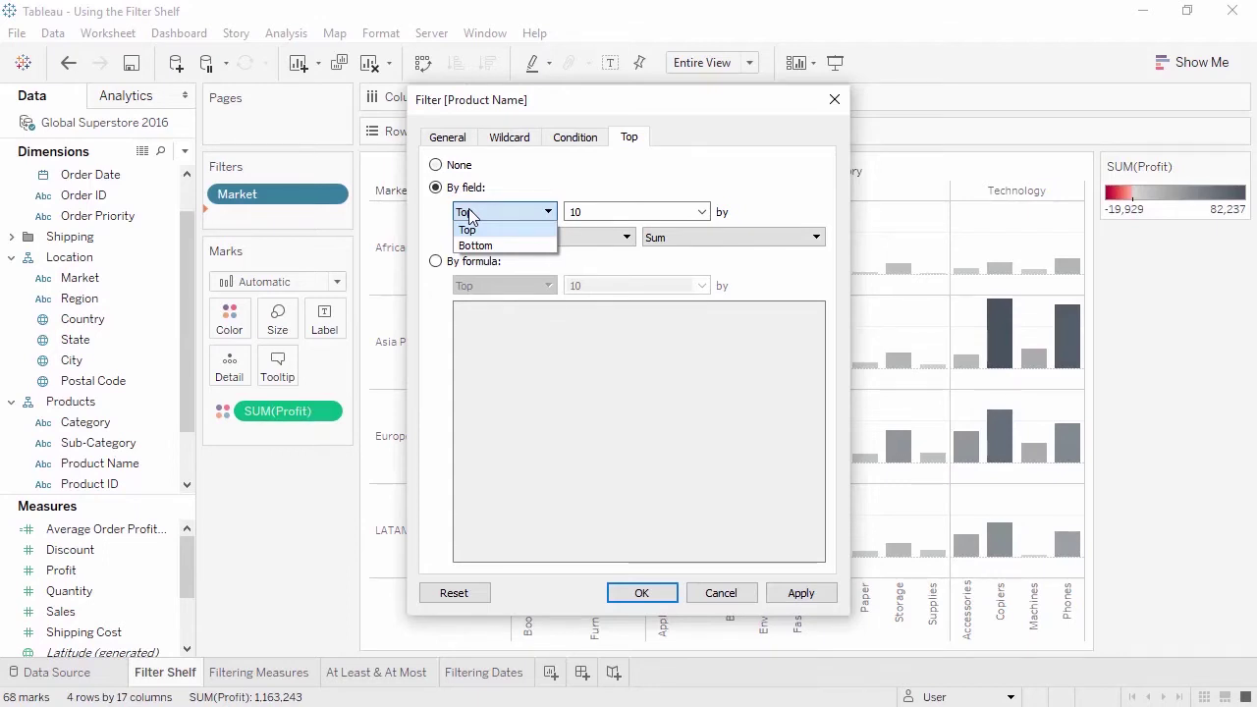
pyautogui.click(563, 198)
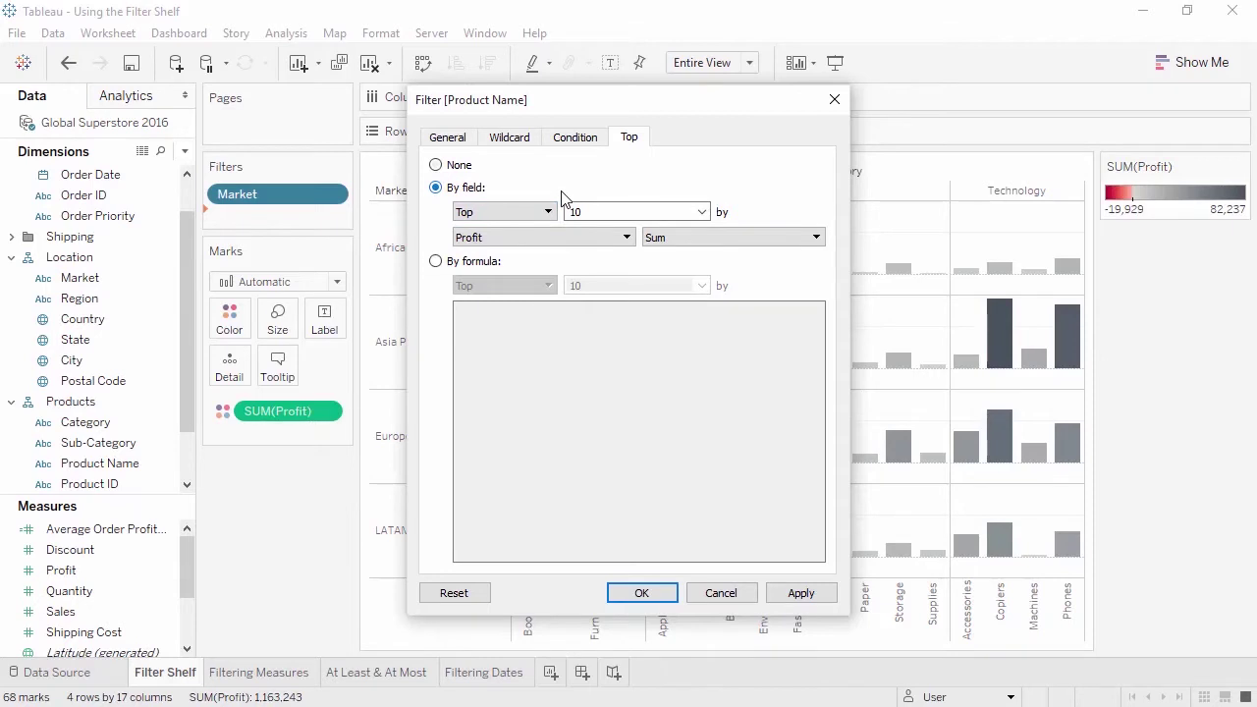
pyautogui.click(574, 211)
pyautogui.click(703, 213)
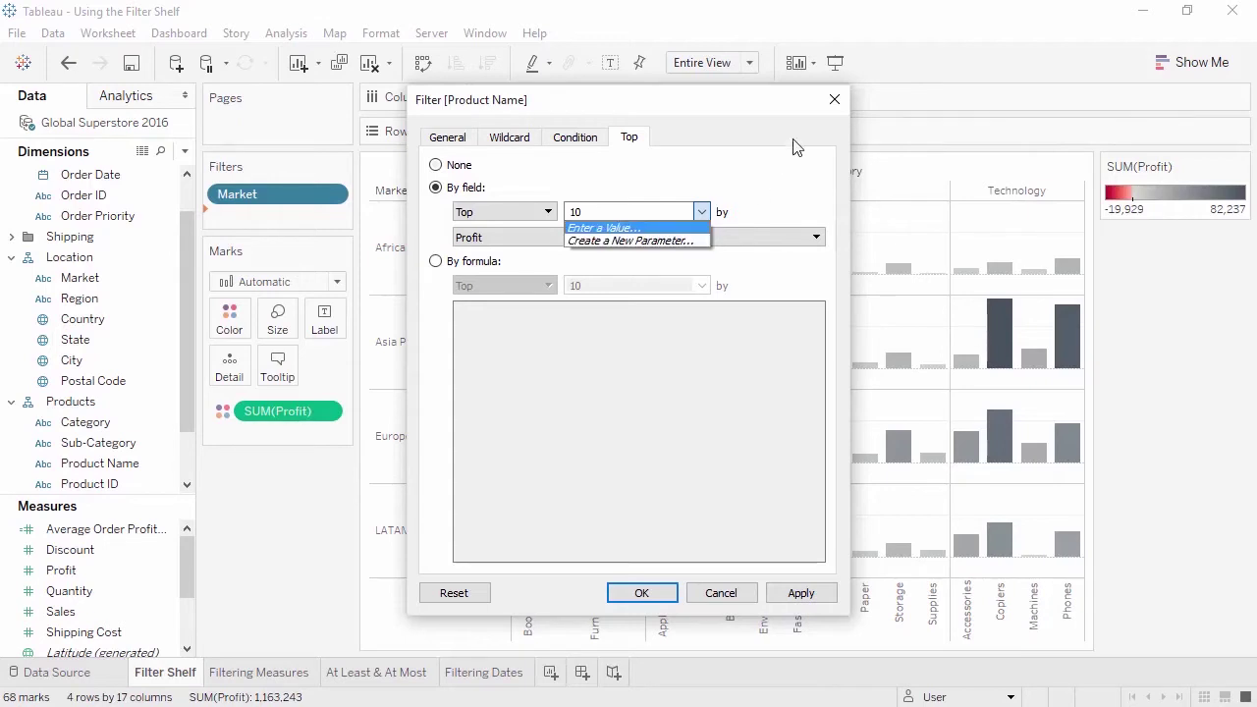
pyautogui.click(835, 102)
pyautogui.click(835, 102)
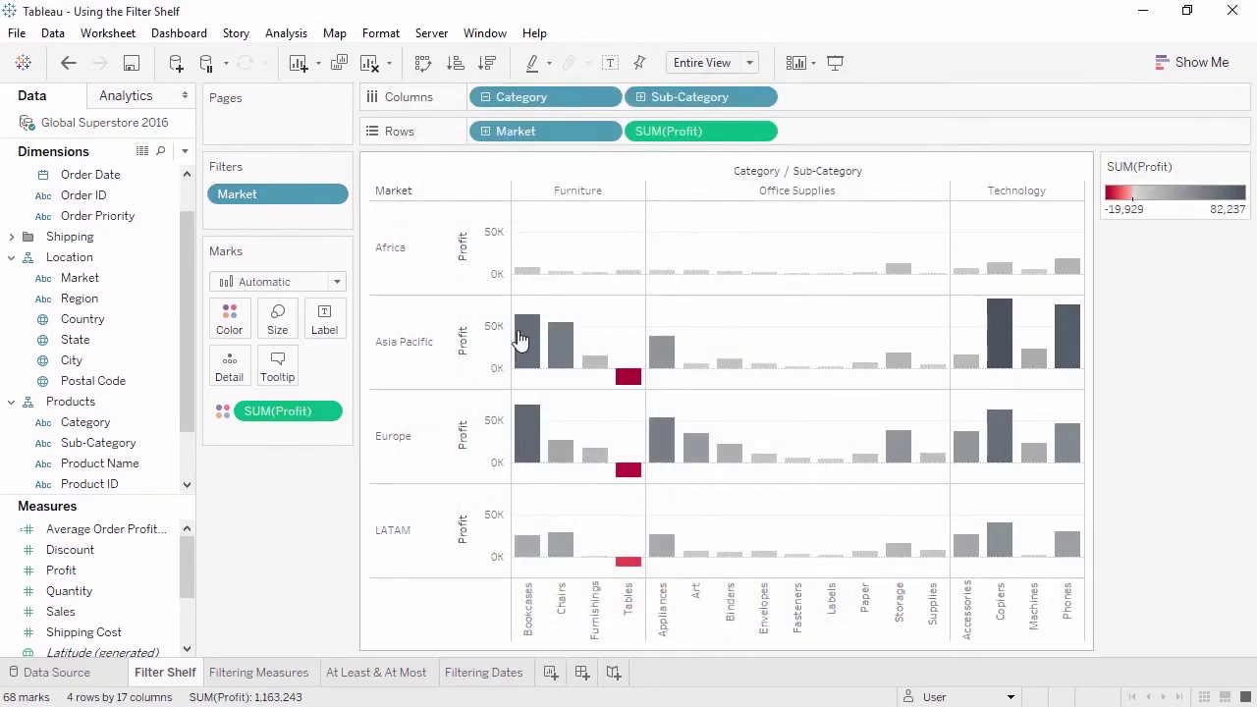
# - On the Filtering Measures sheet, start a Shipping Cost filter based on all values
pyautogui.click(255, 672)
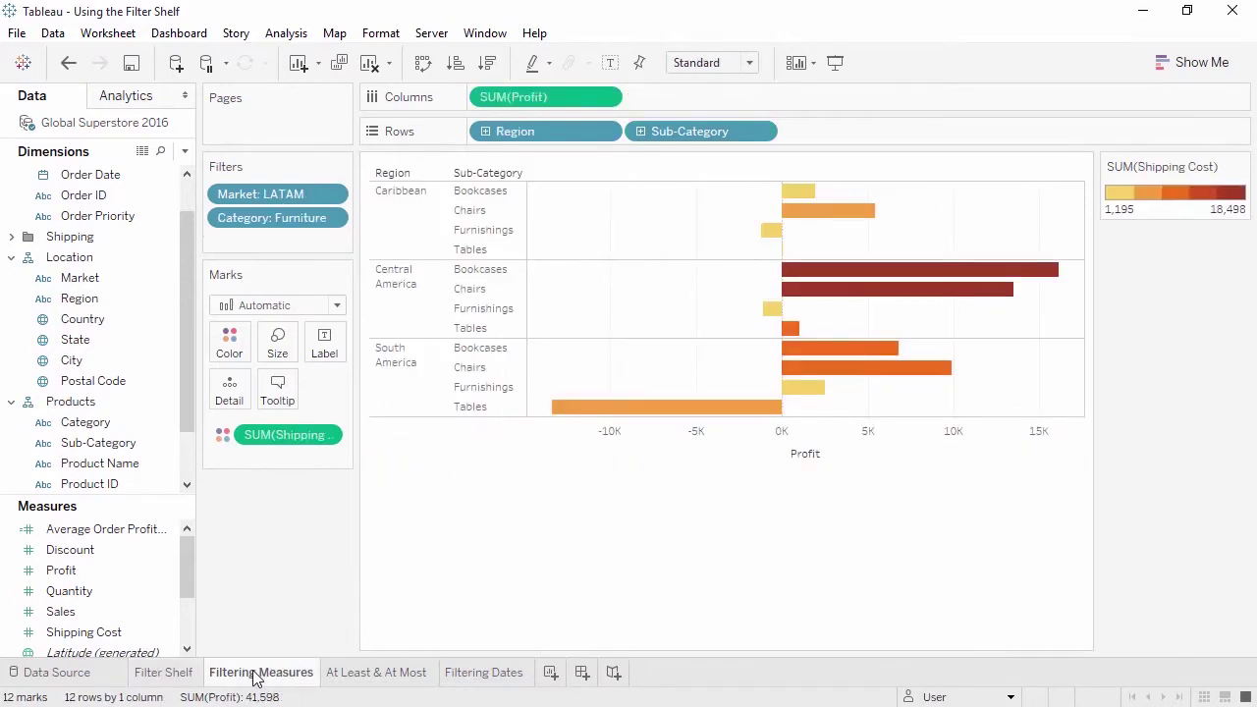
pyautogui.moveTo(138, 633); pyautogui.dragTo(276, 242)
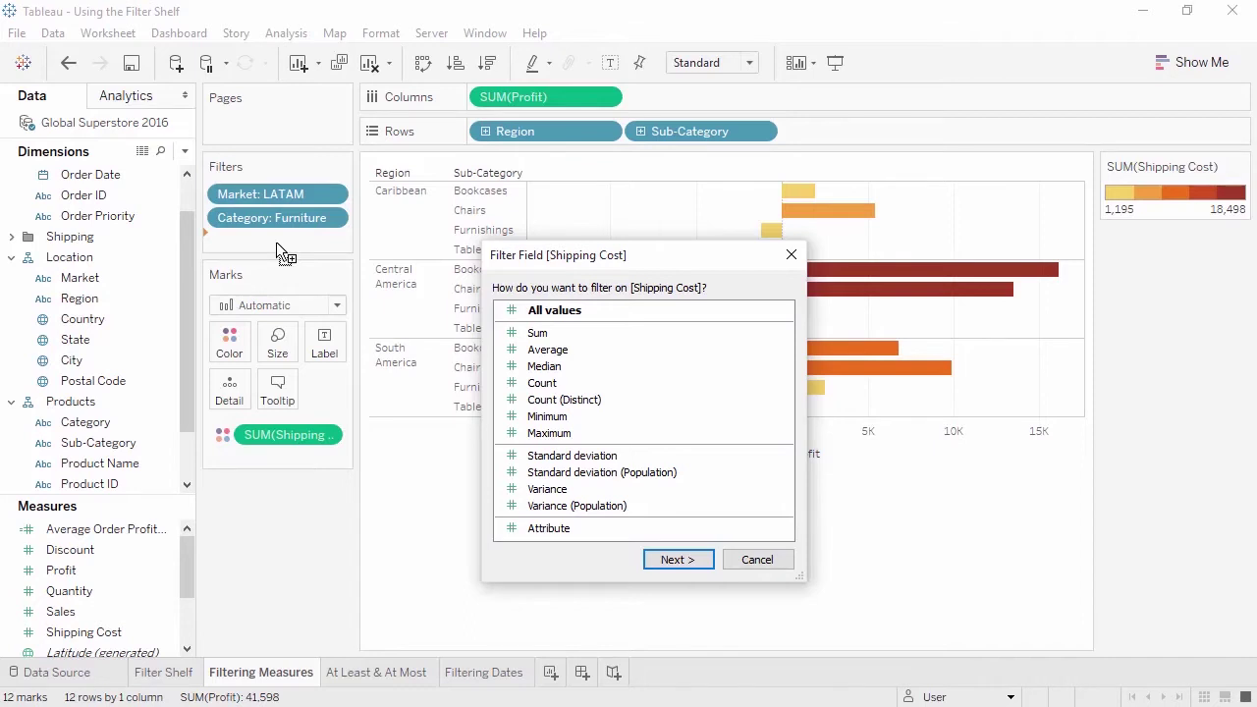
pyautogui.click(531, 311)
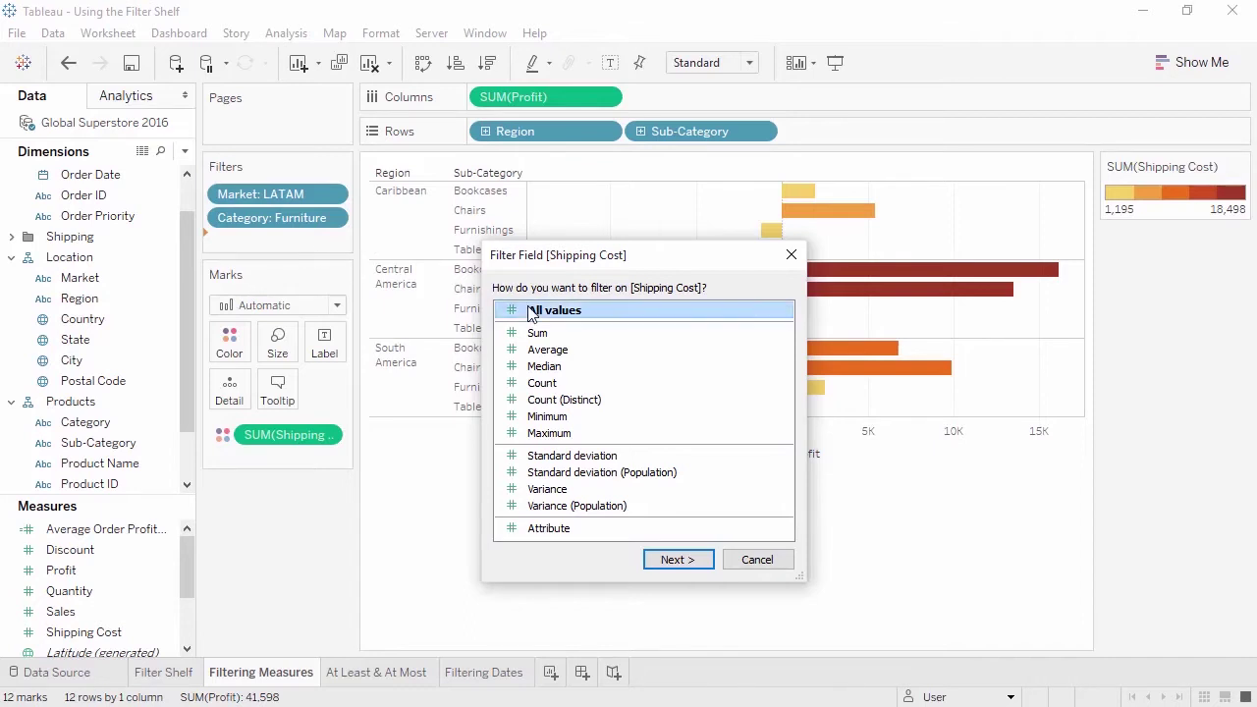
pyautogui.click(668, 559)
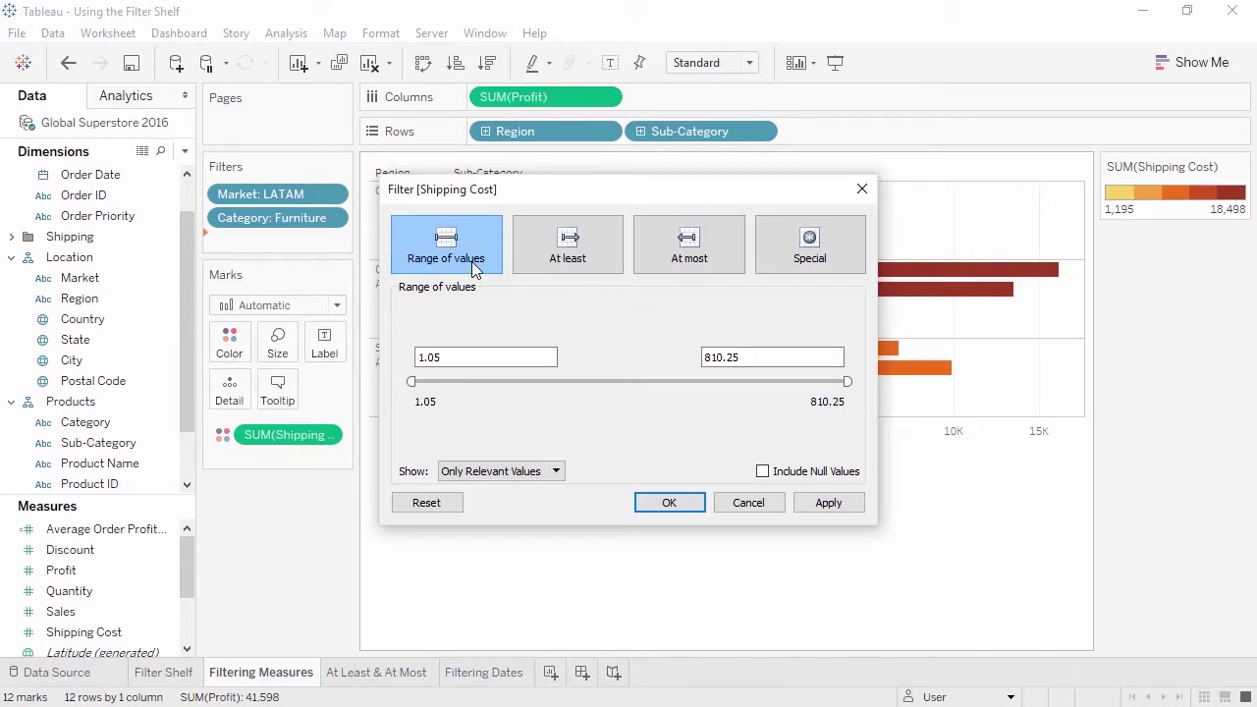
# - Try showing All Values in Database for the Shipping Cost range, view the At least and At most options, and discard the filter
pyautogui.click(518, 472)
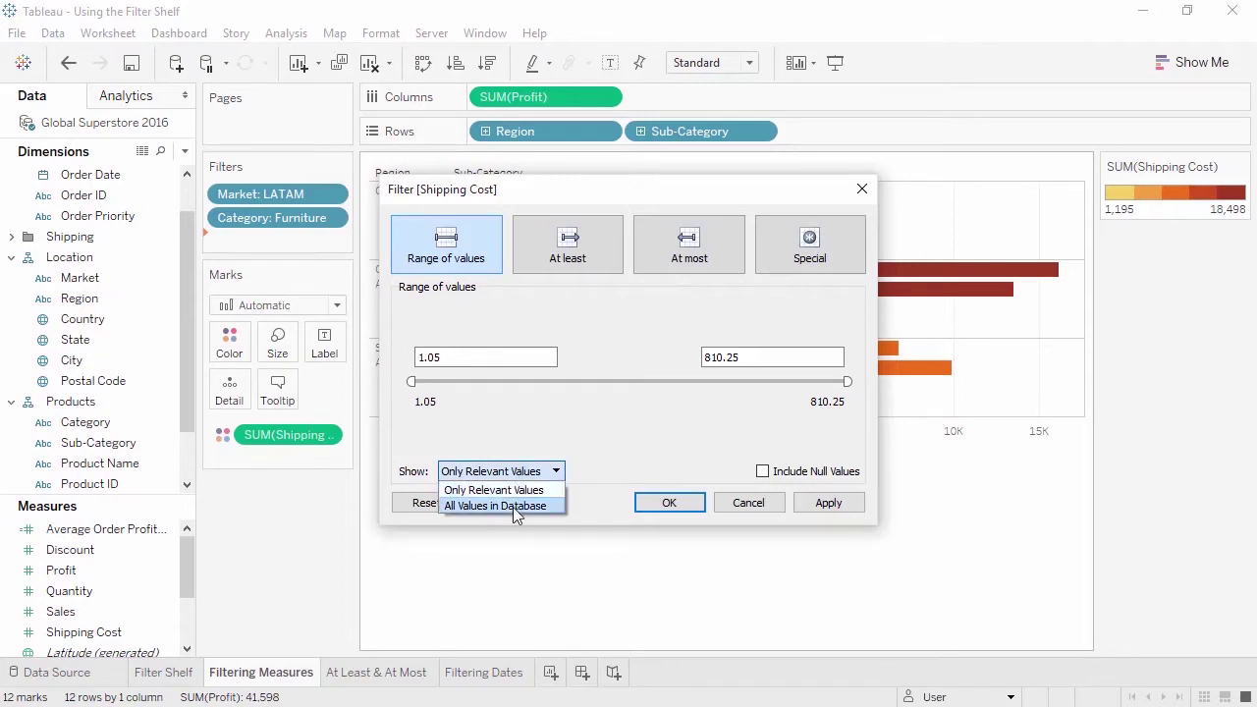
pyautogui.click(518, 507)
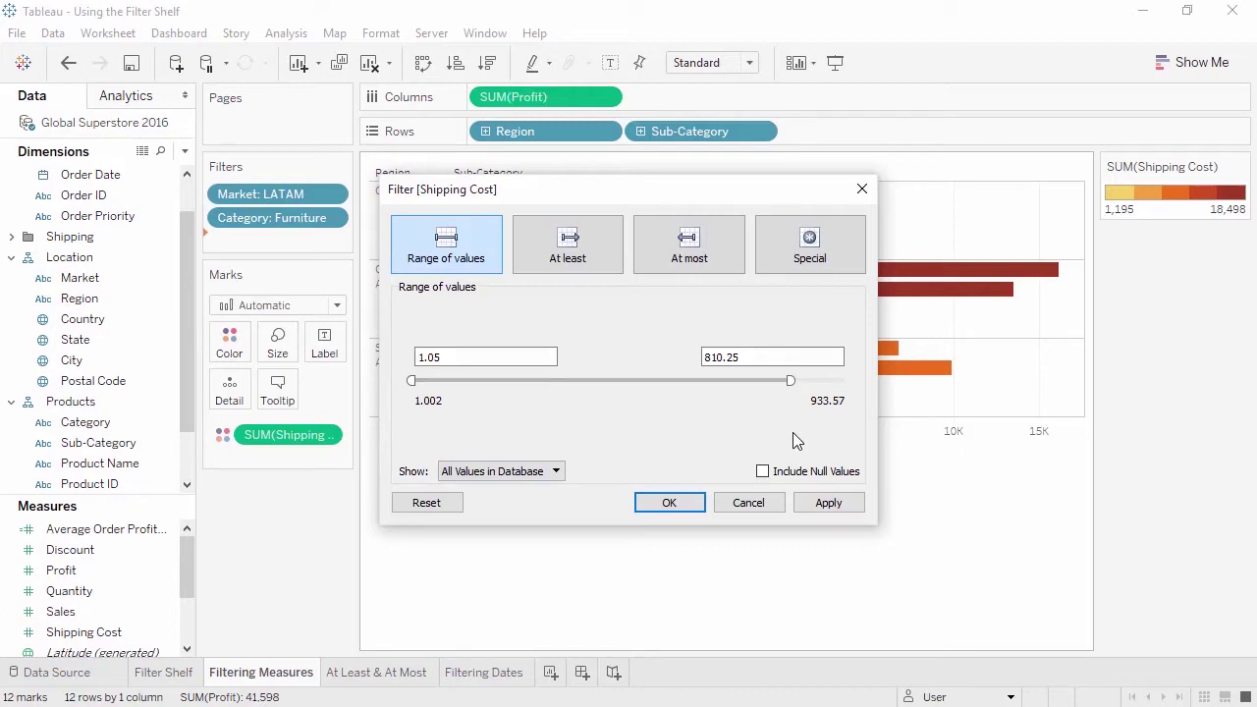
pyautogui.click(613, 264)
pyautogui.click(656, 259)
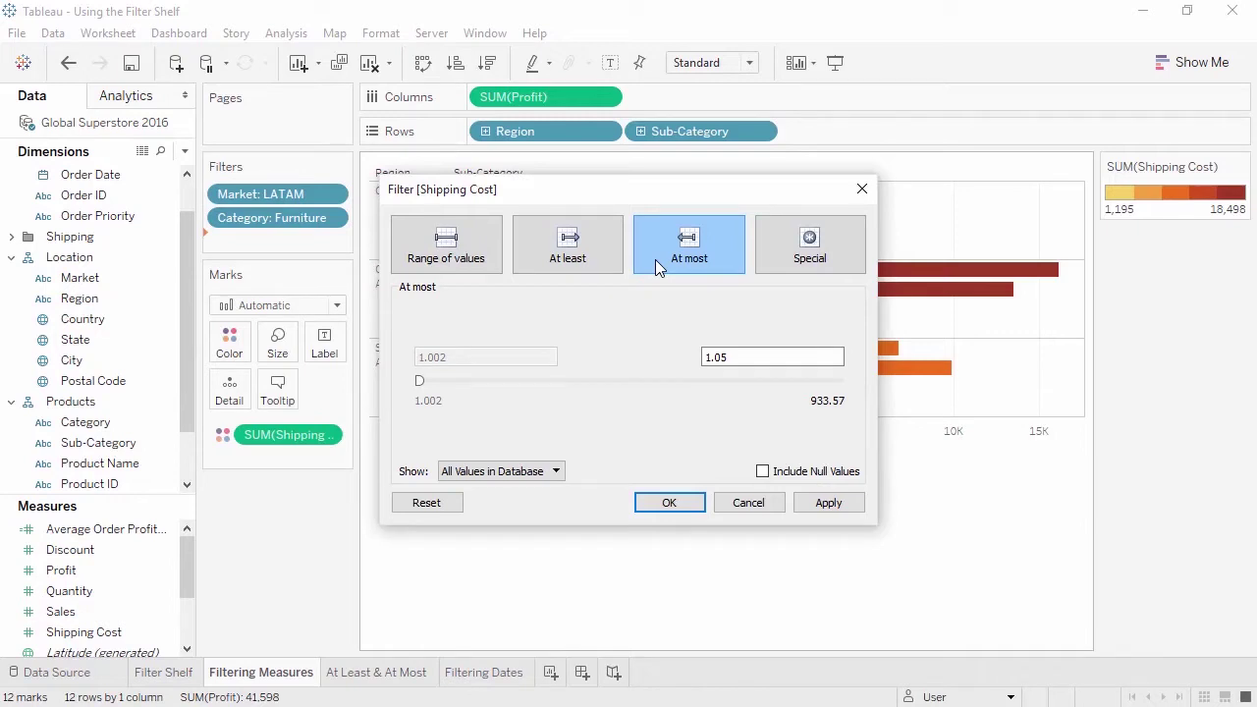
pyautogui.click(862, 188)
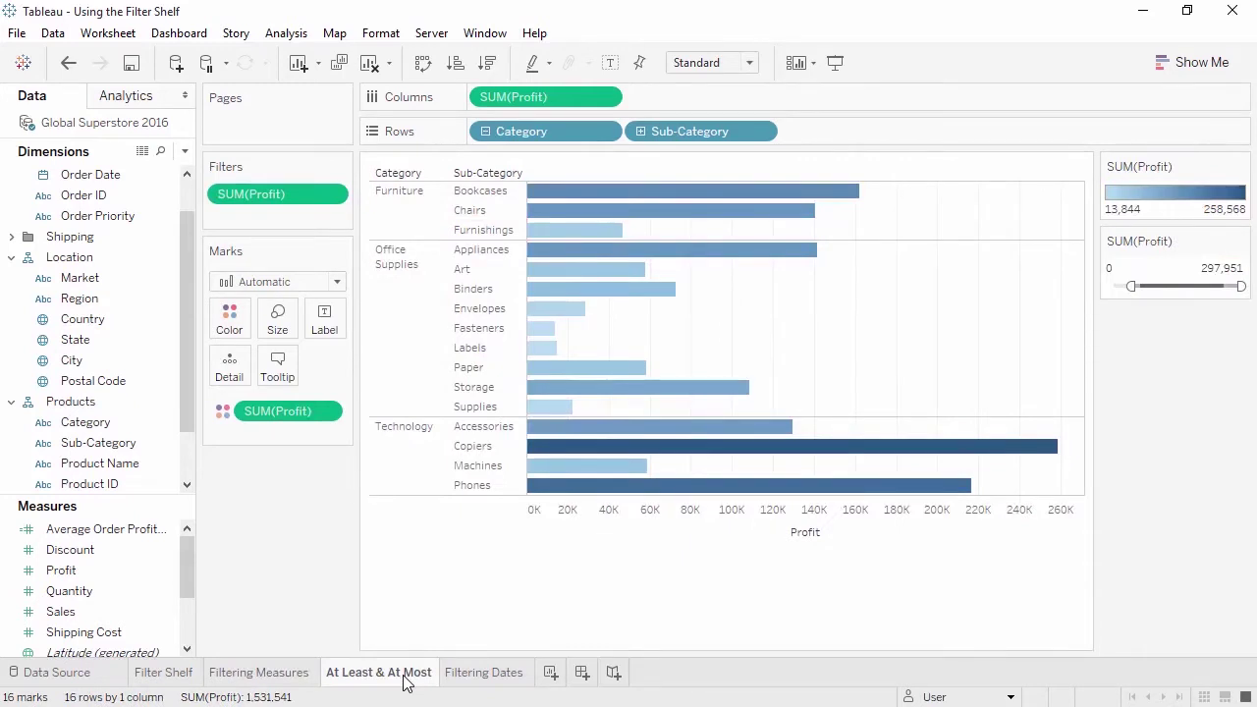
# - On the At Least & At Most sheet, review the Profit filter's range of values, and collapse the Category hierarchy in Rows
pyautogui.rightClick(290, 198)
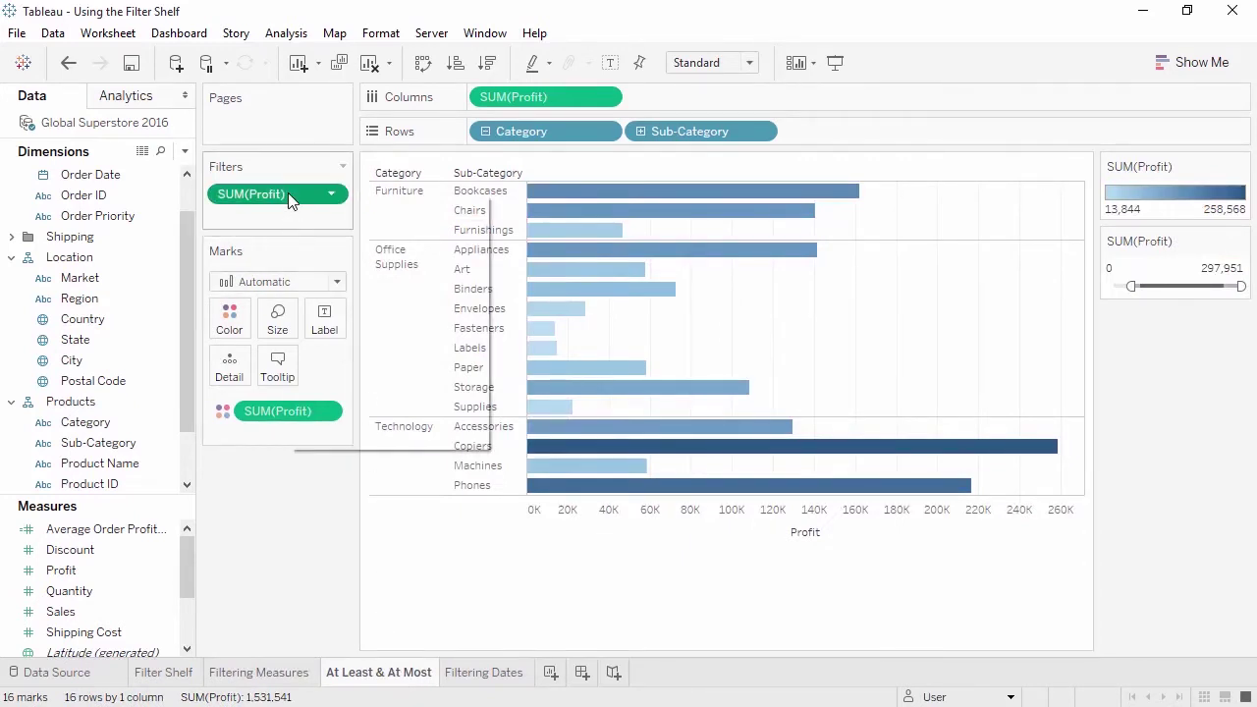
pyautogui.click(317, 205)
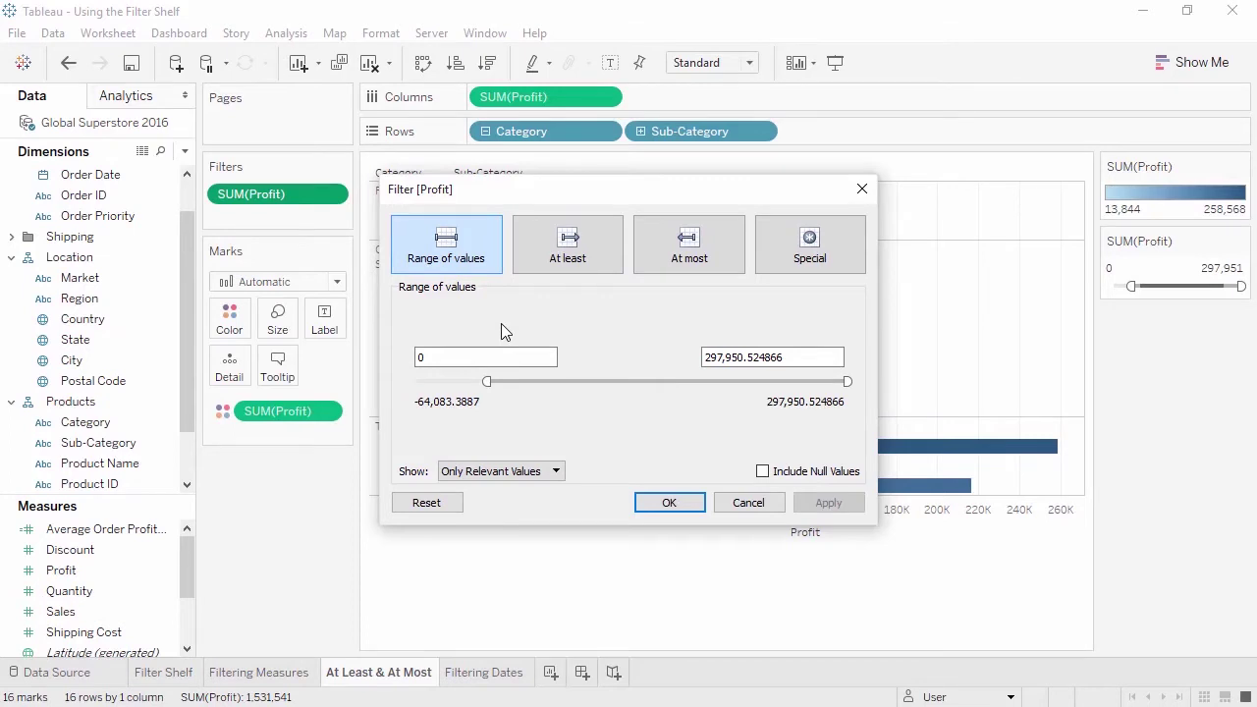
pyautogui.click(674, 502)
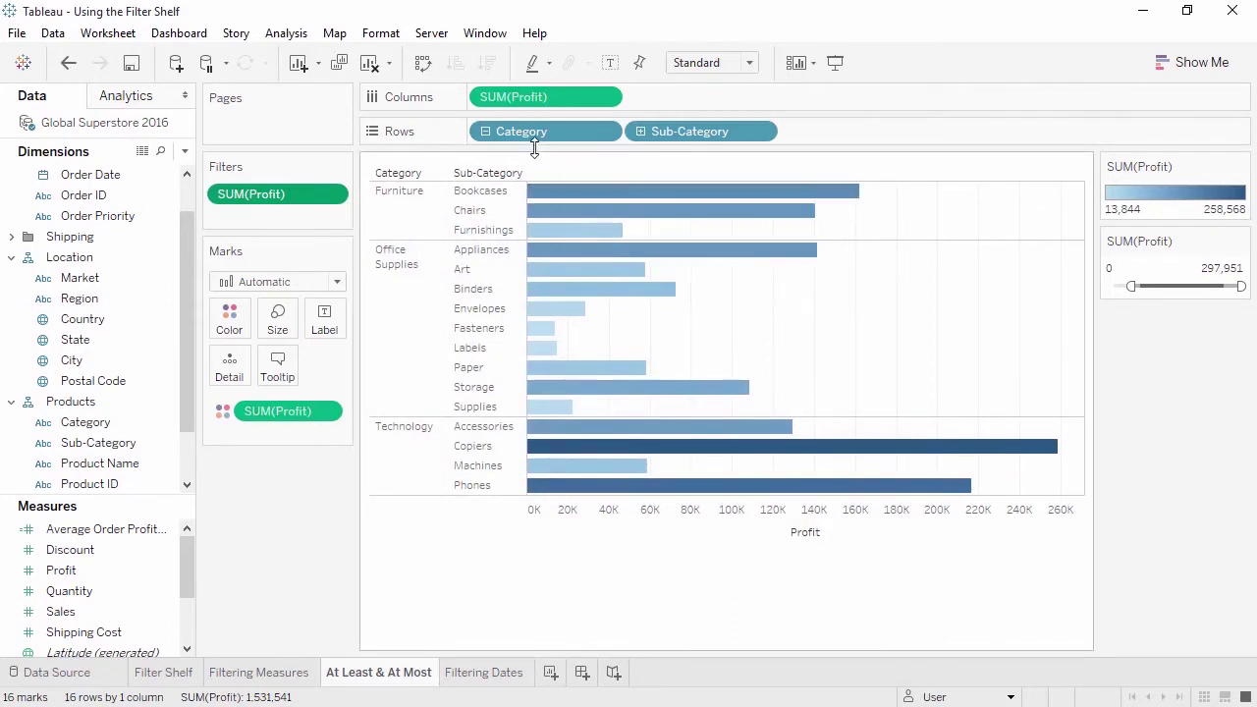
pyautogui.click(484, 132)
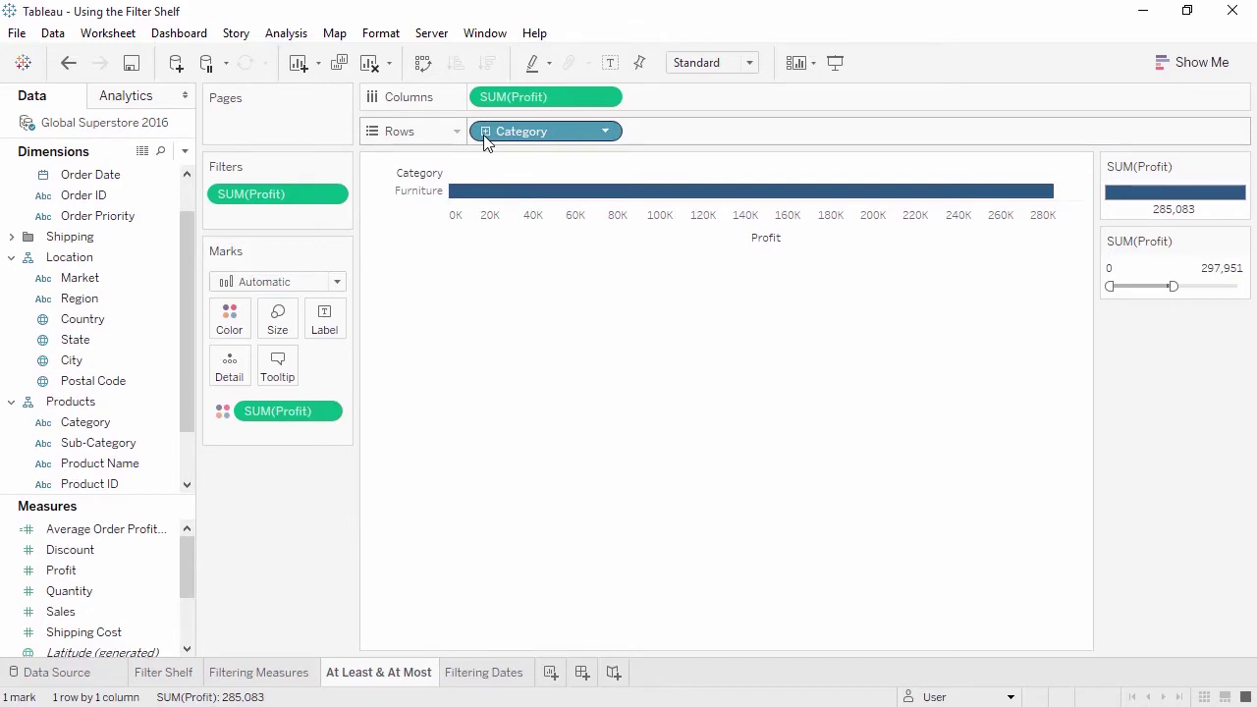
# - Reopen the Profit filter, try the At least and Special options, and close it without applying changes
pyautogui.rightClick(314, 196)
pyautogui.click(347, 200)
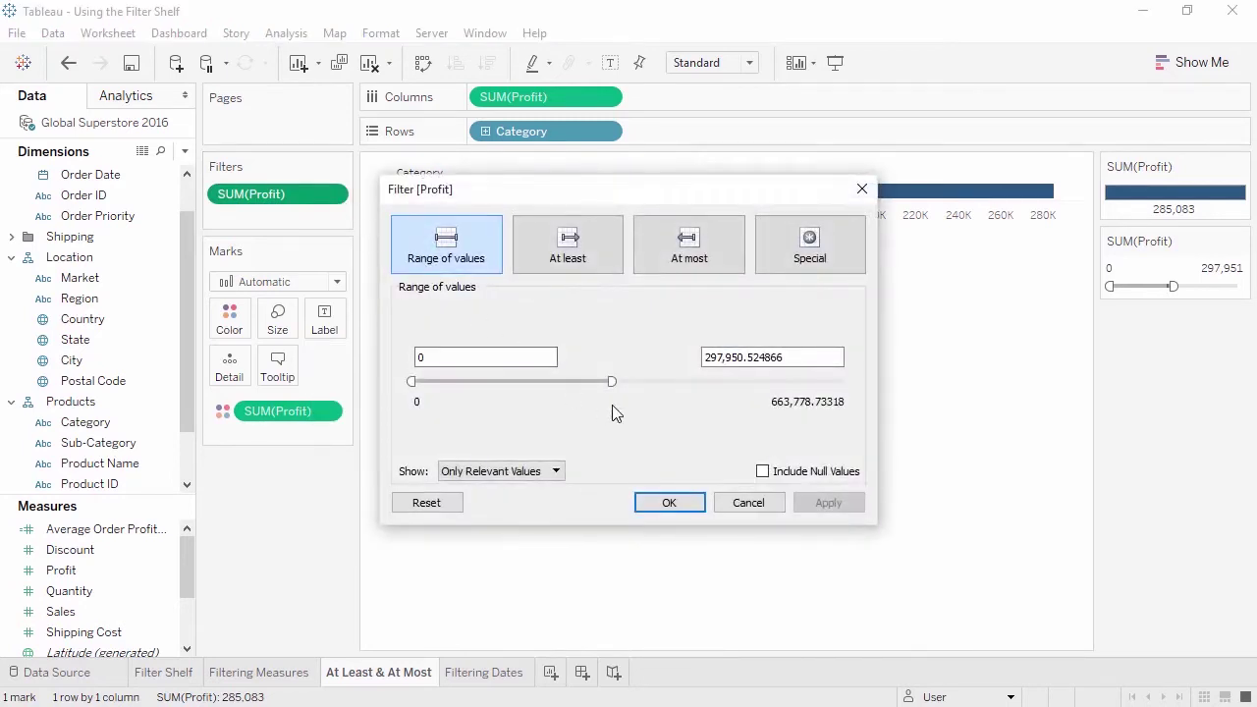
pyautogui.click(595, 259)
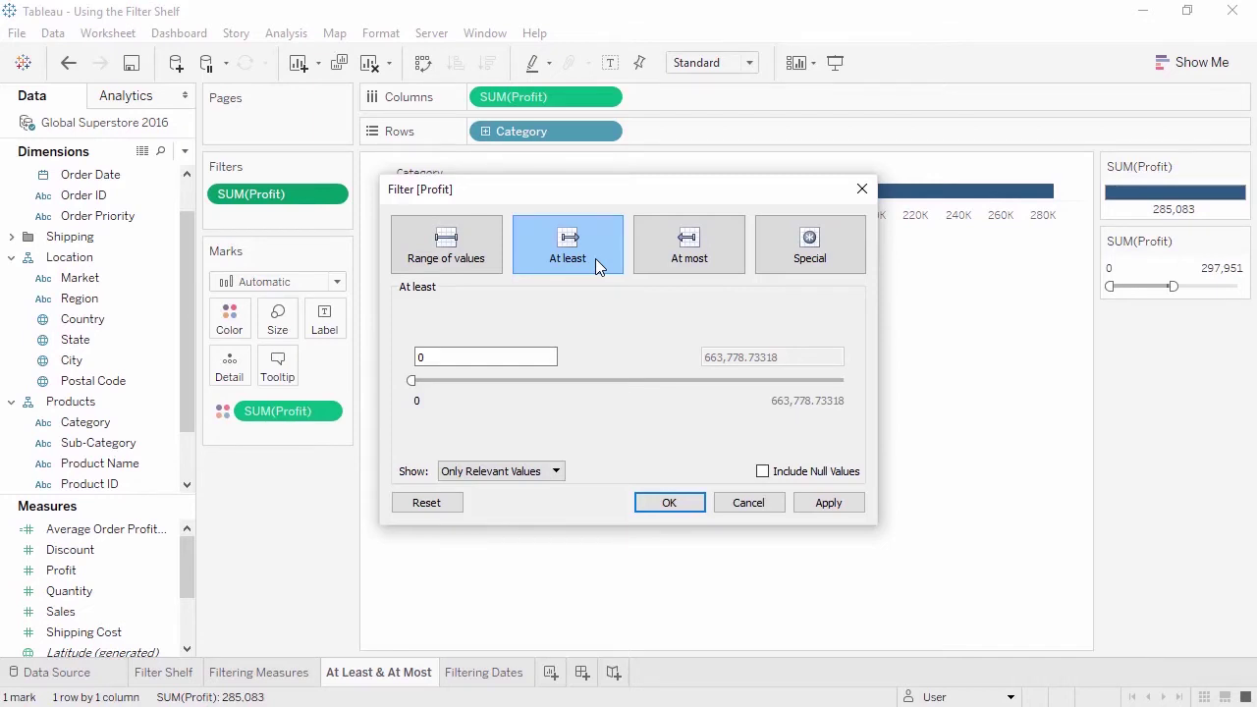
pyautogui.click(792, 247)
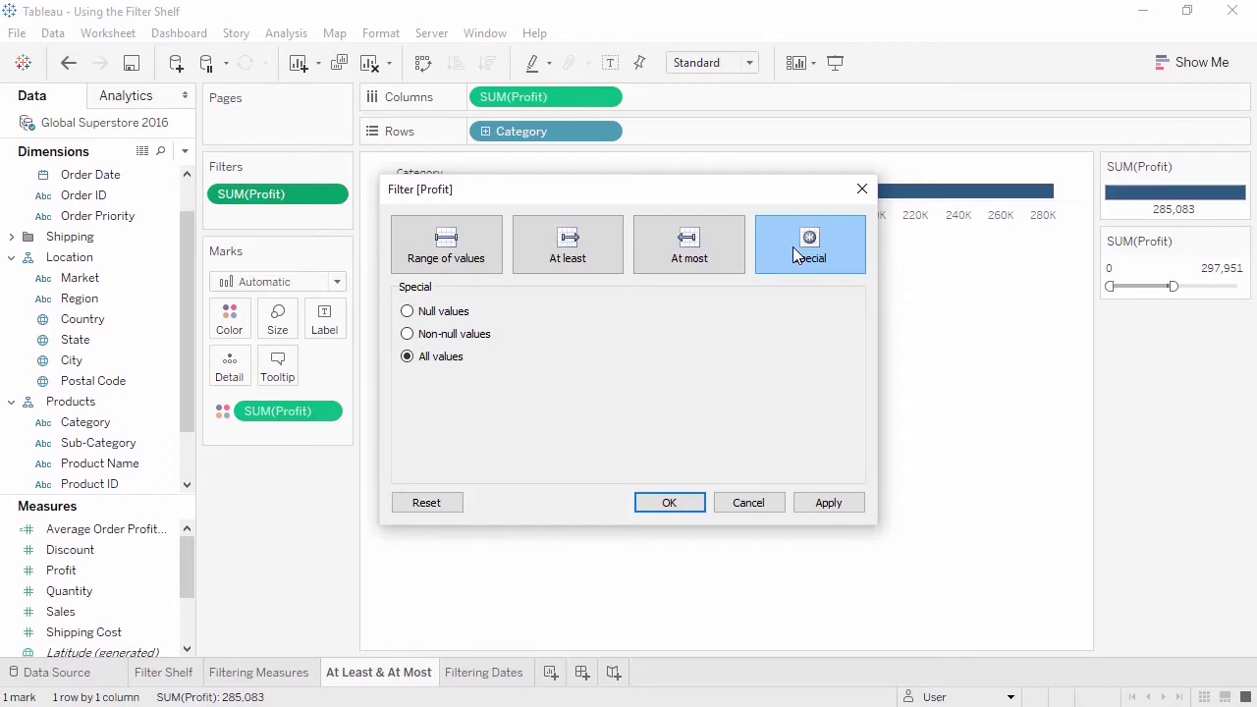
pyautogui.click(862, 189)
# - On the Filtering Dates sheet, start an Order Date filter based on Relative Date
pyautogui.click(507, 676)
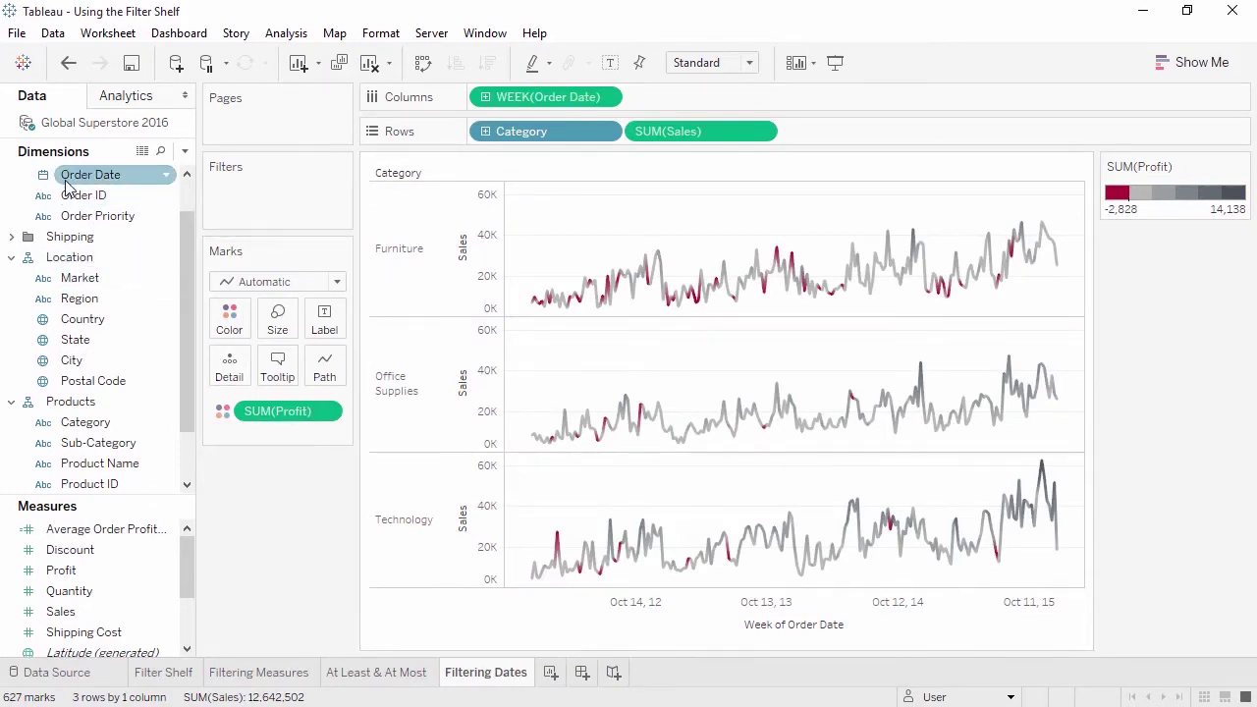
pyautogui.moveTo(67, 187); pyautogui.dragTo(254, 200)
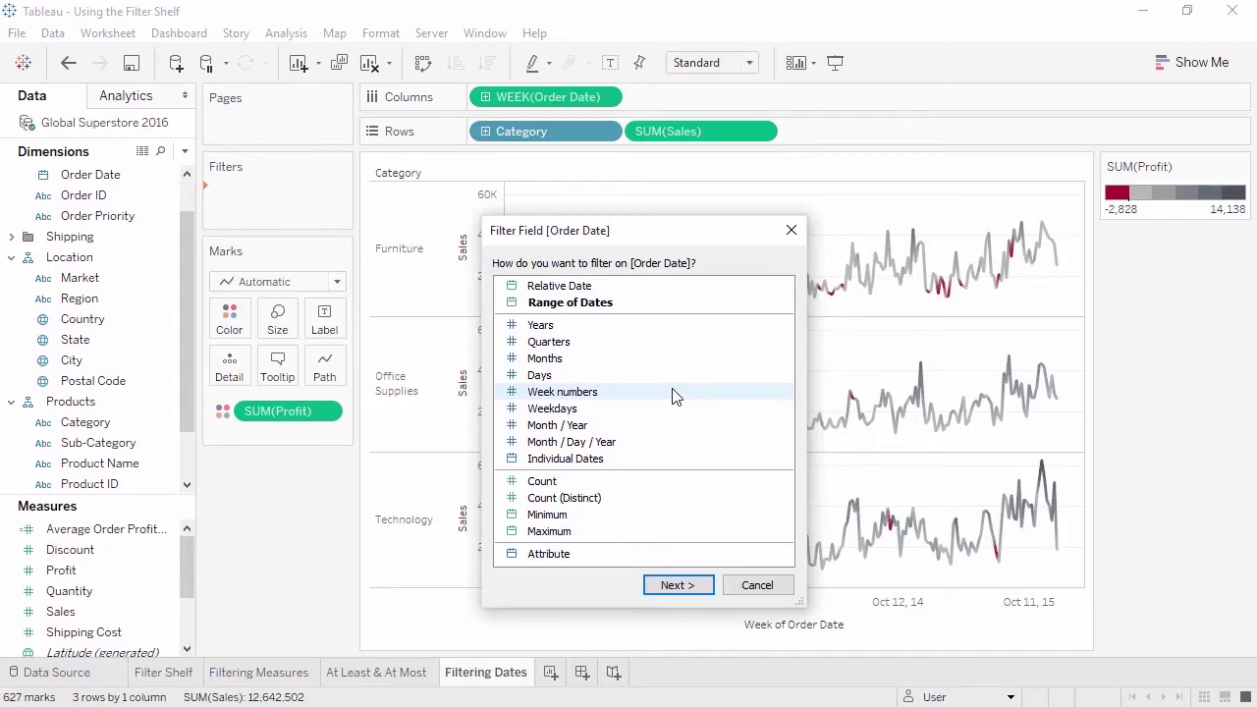
pyautogui.click(659, 291)
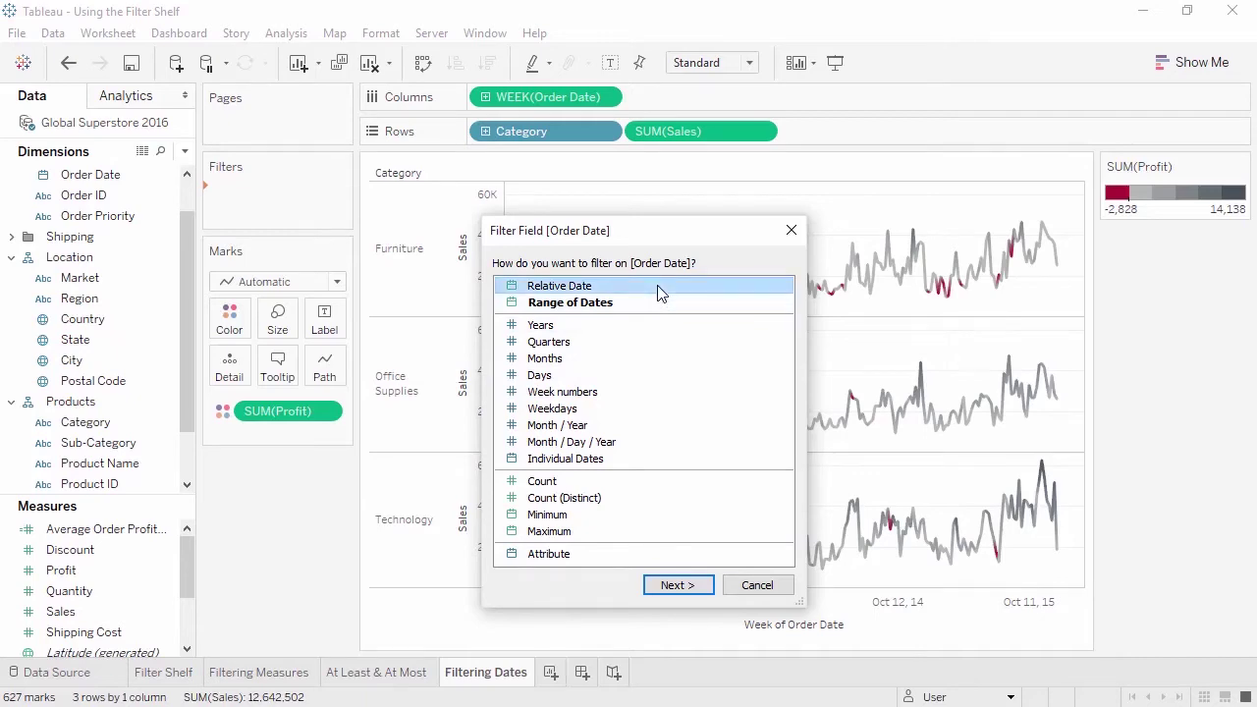
pyautogui.click(674, 586)
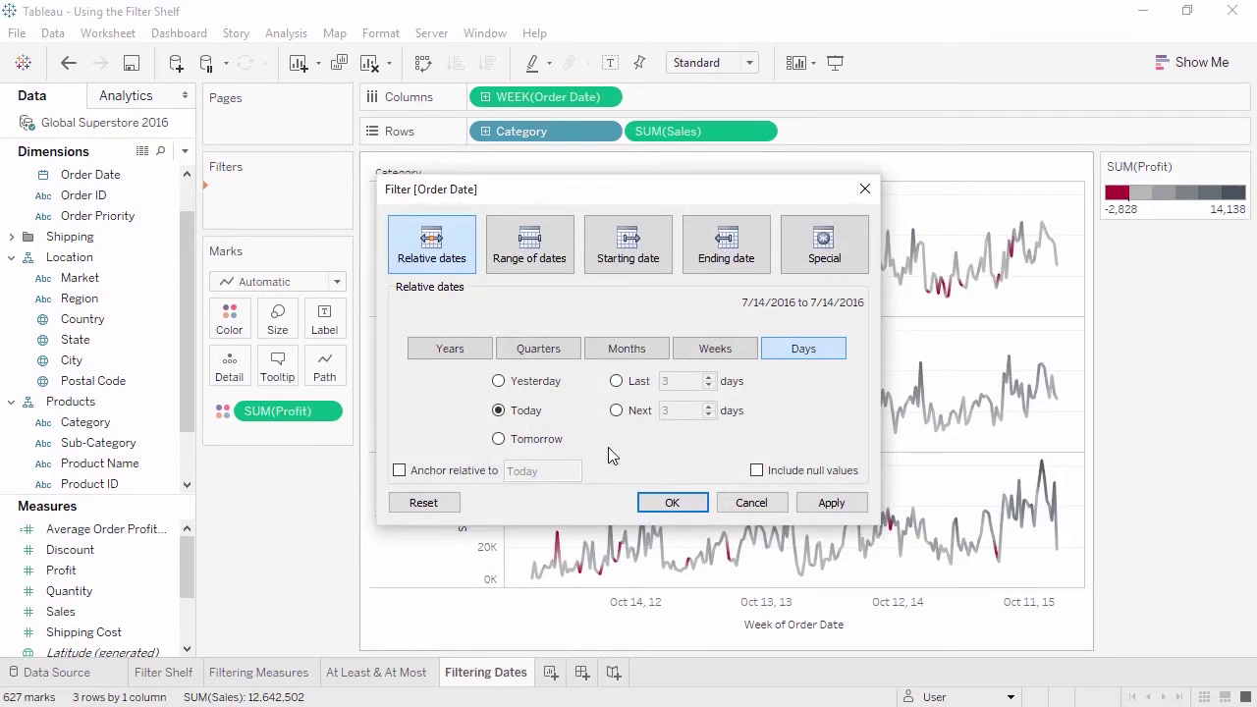
# - Try relative Order Date settings: the last 2 years, the last 2 weeks, and week to date anchored to 7/14/2016
pyautogui.click(451, 351)
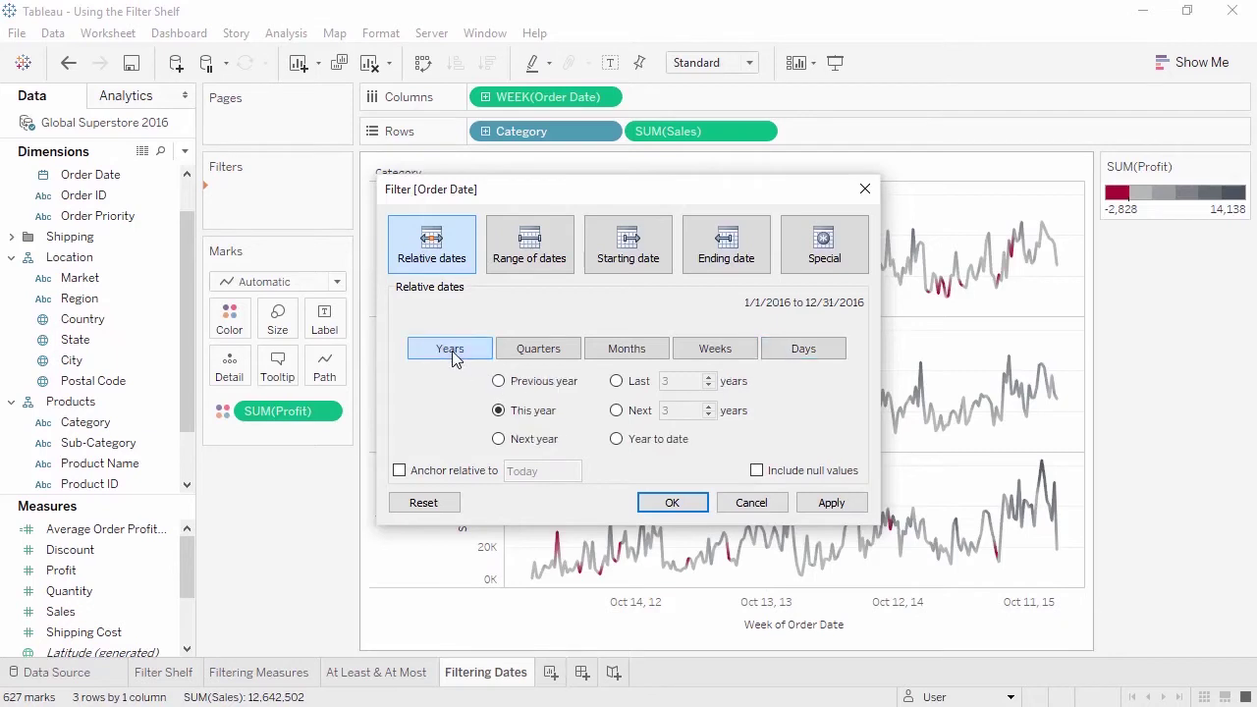
pyautogui.click(615, 382)
pyautogui.click(708, 386)
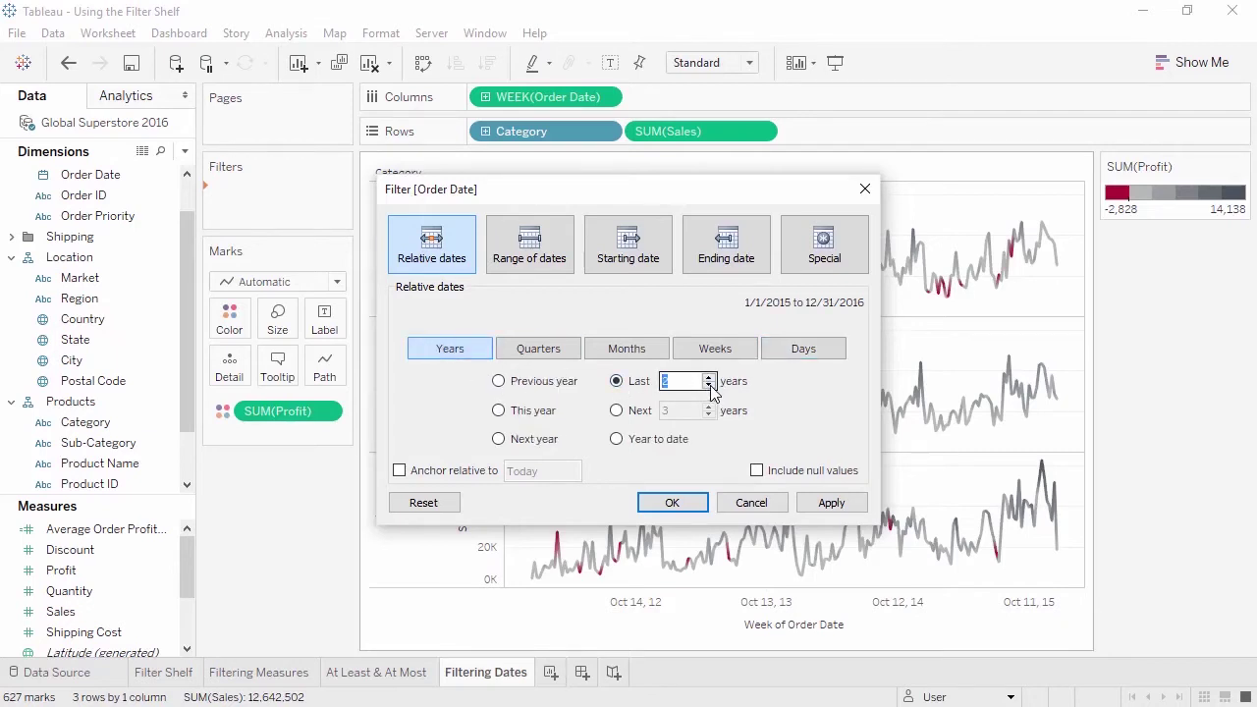
pyautogui.click(714, 366)
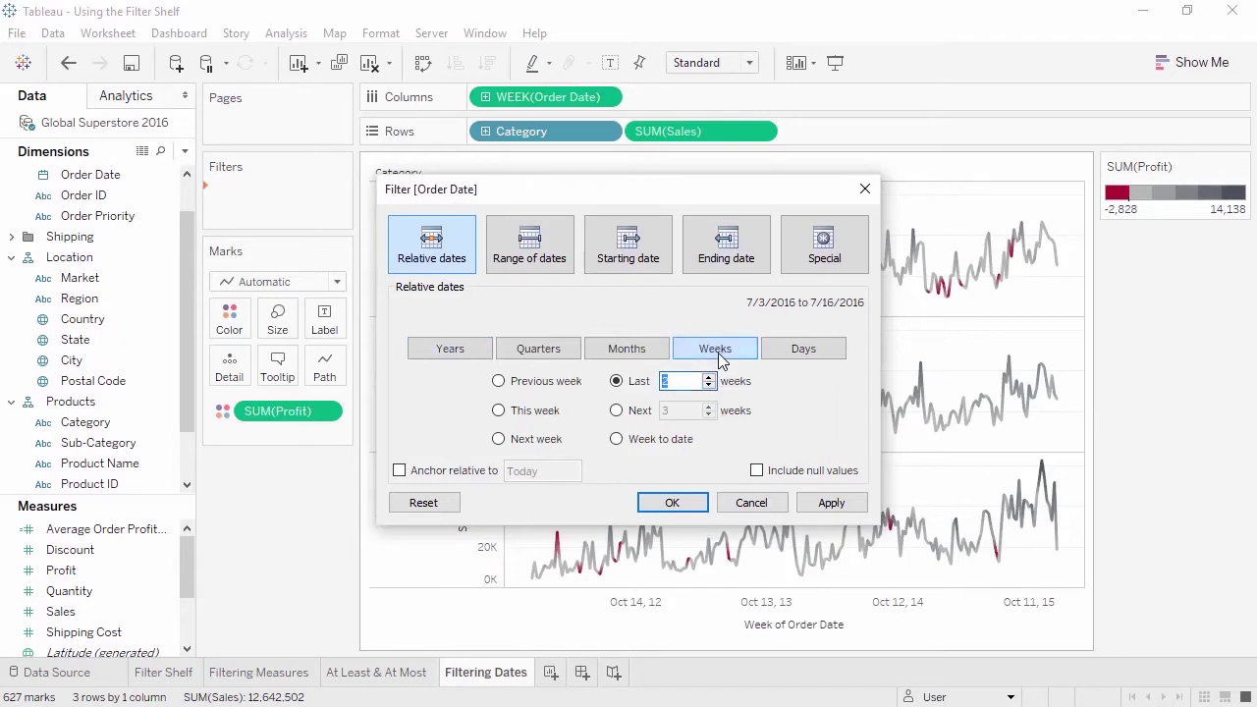
pyautogui.click(617, 442)
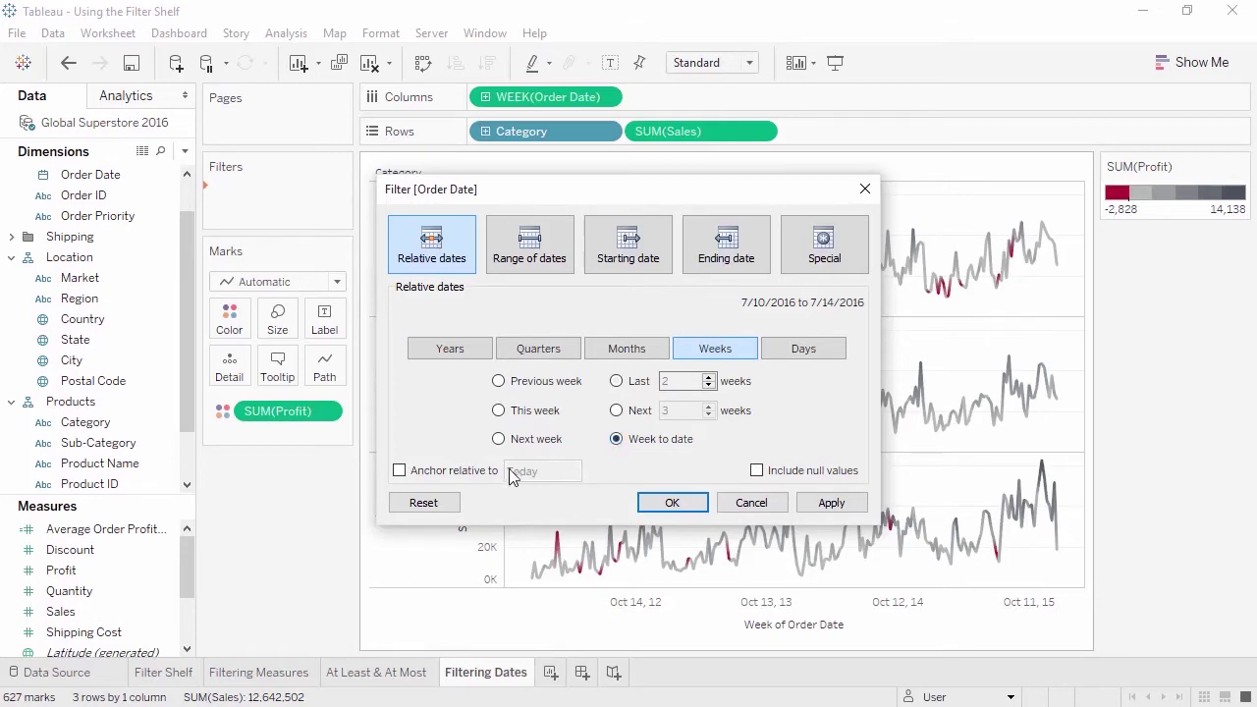
pyautogui.click(400, 472)
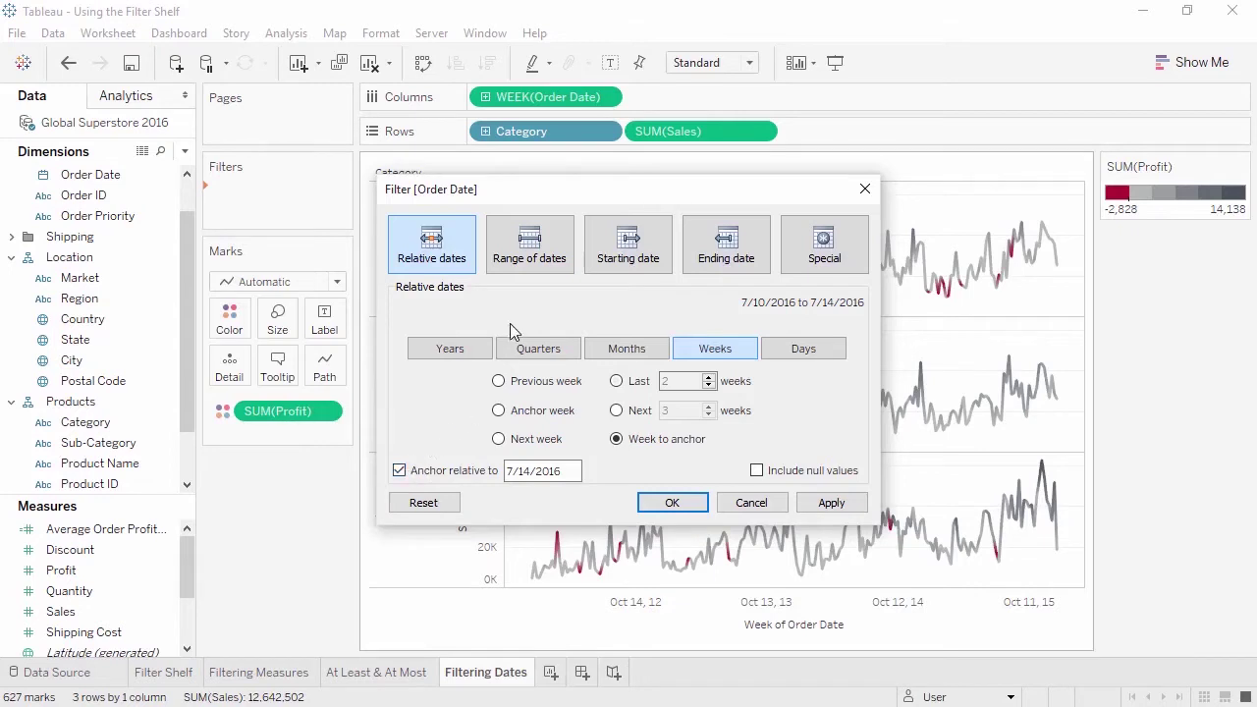
# - View the Range of dates, Starting date and Ending date options, including the ending date's calendar, and discard the Order Date filter
pyautogui.click(531, 265)
pyautogui.click(614, 267)
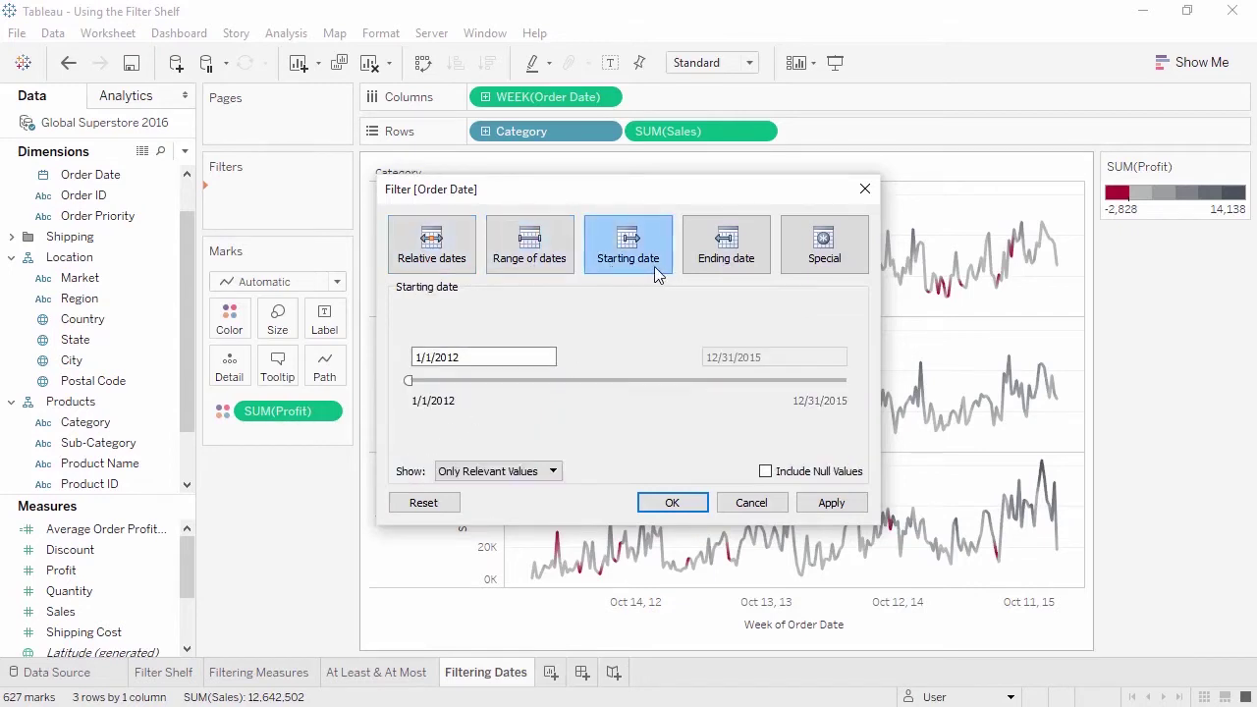
pyautogui.click(709, 266)
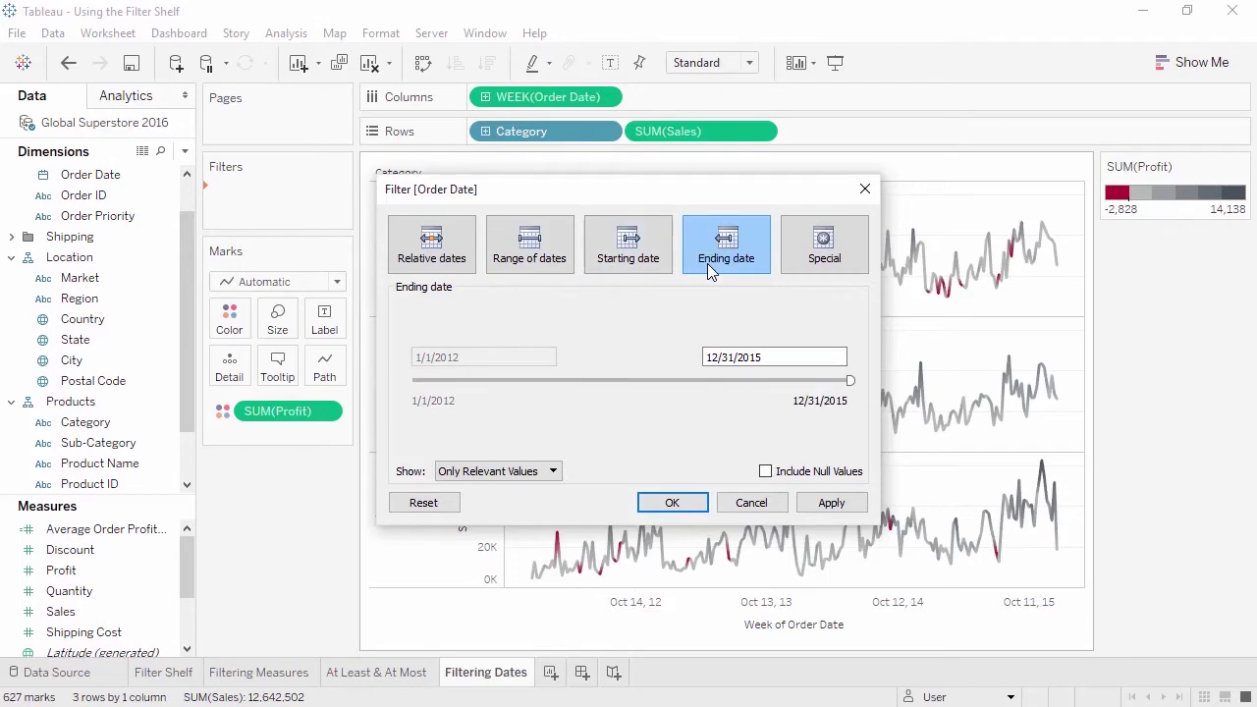
pyautogui.click(774, 357)
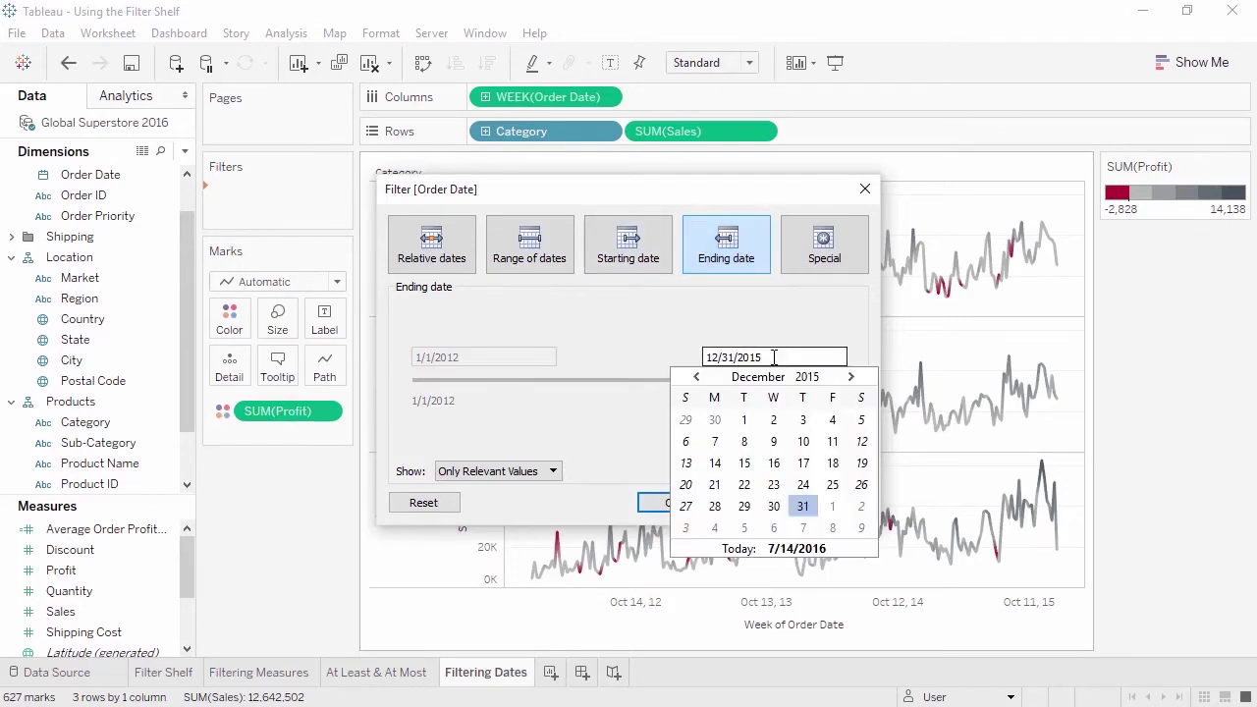
pyautogui.click(812, 300)
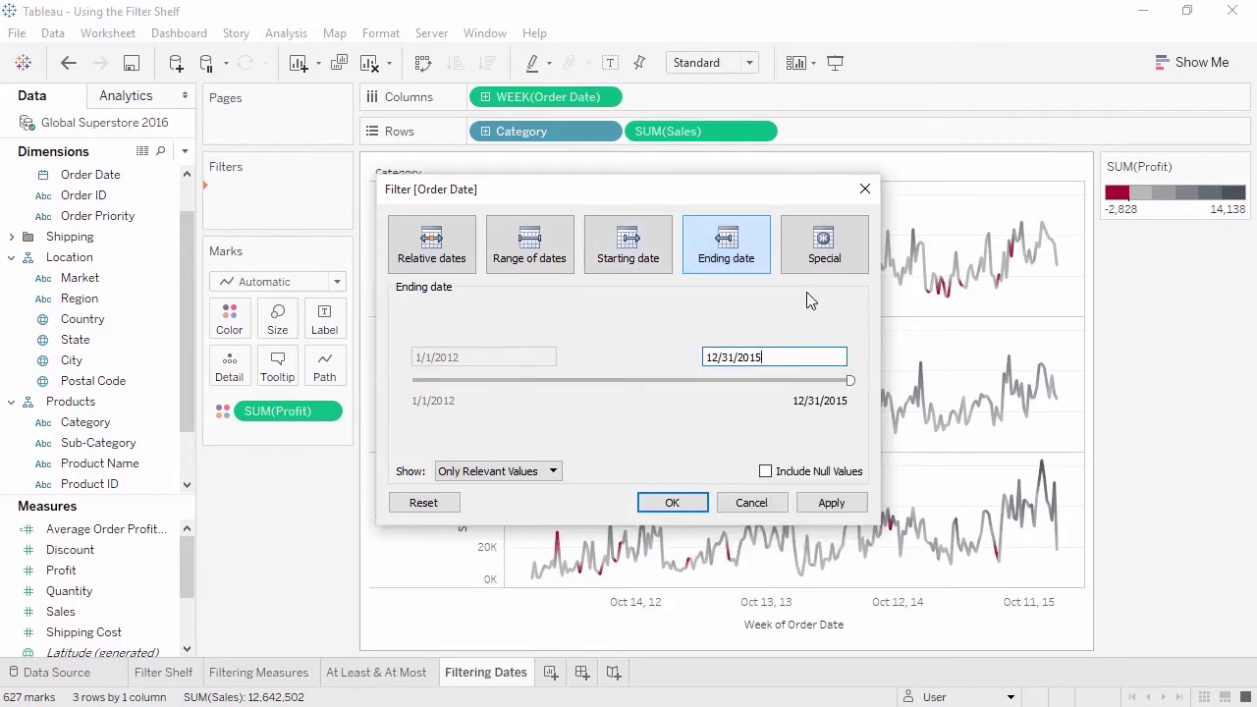
pyautogui.click(864, 192)
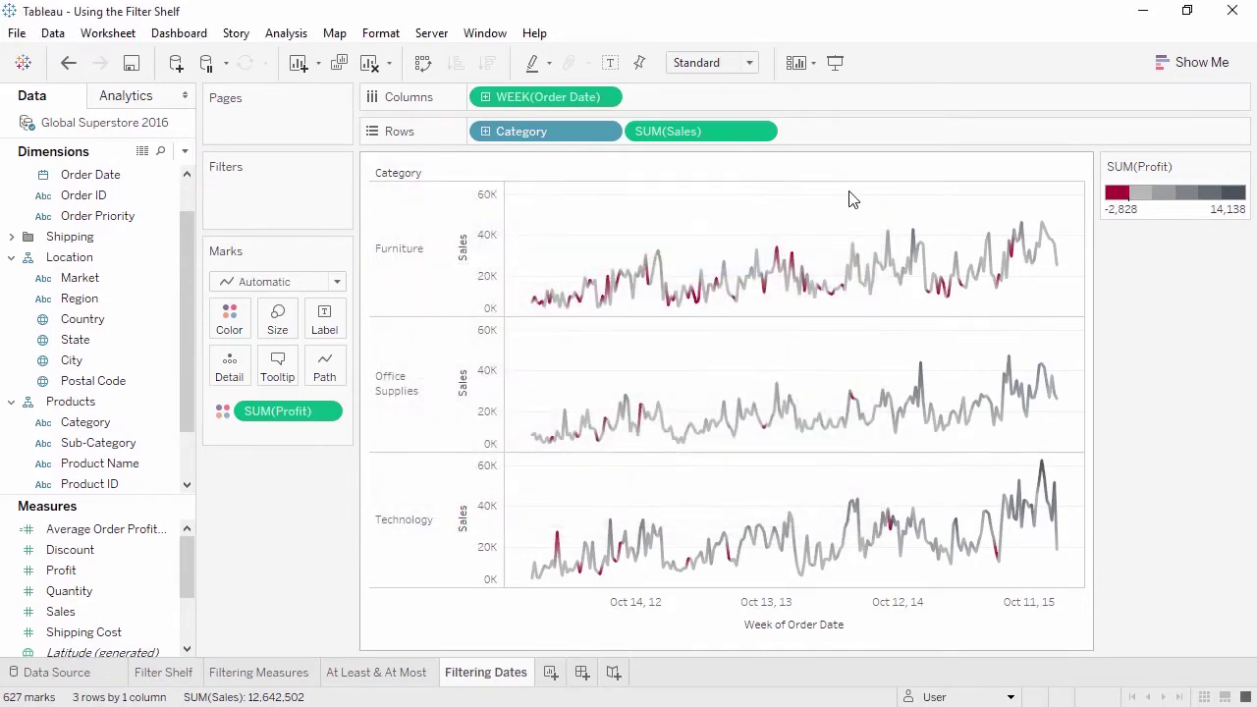
# - Show an interactive filter for the weekly Order Date in Columns and move its start date to about August 19
pyautogui.rightClick(575, 106)
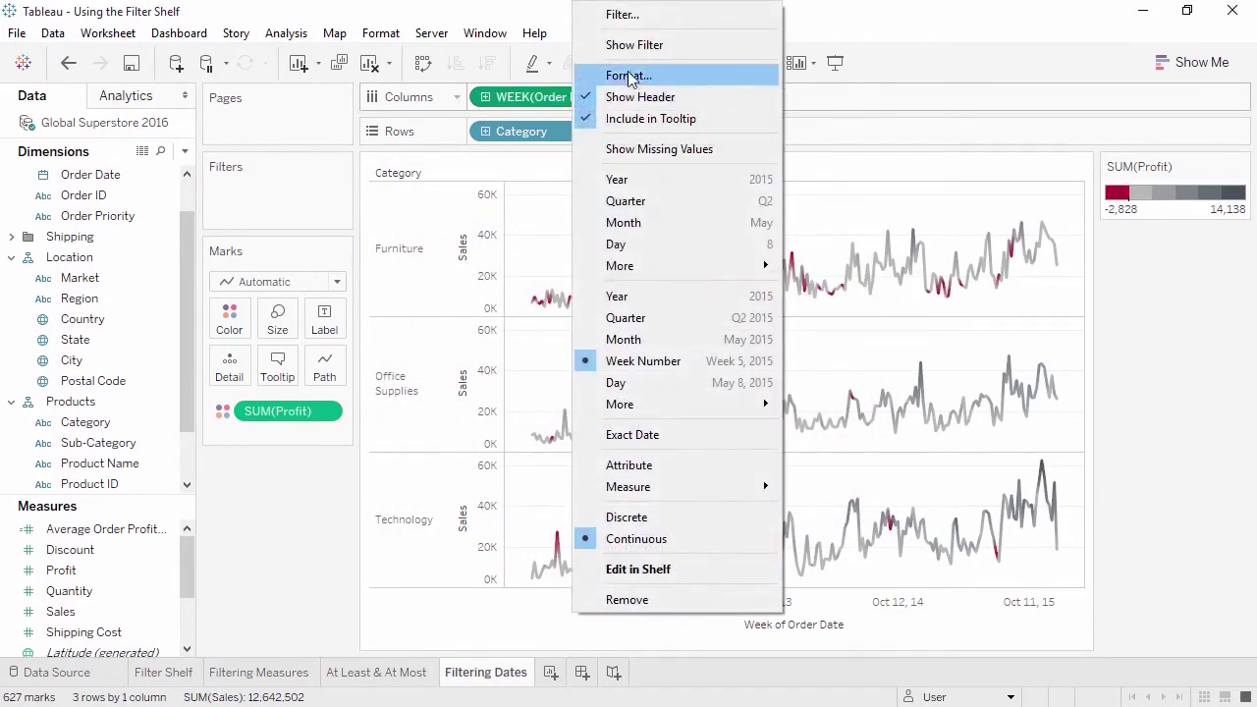
pyautogui.click(644, 47)
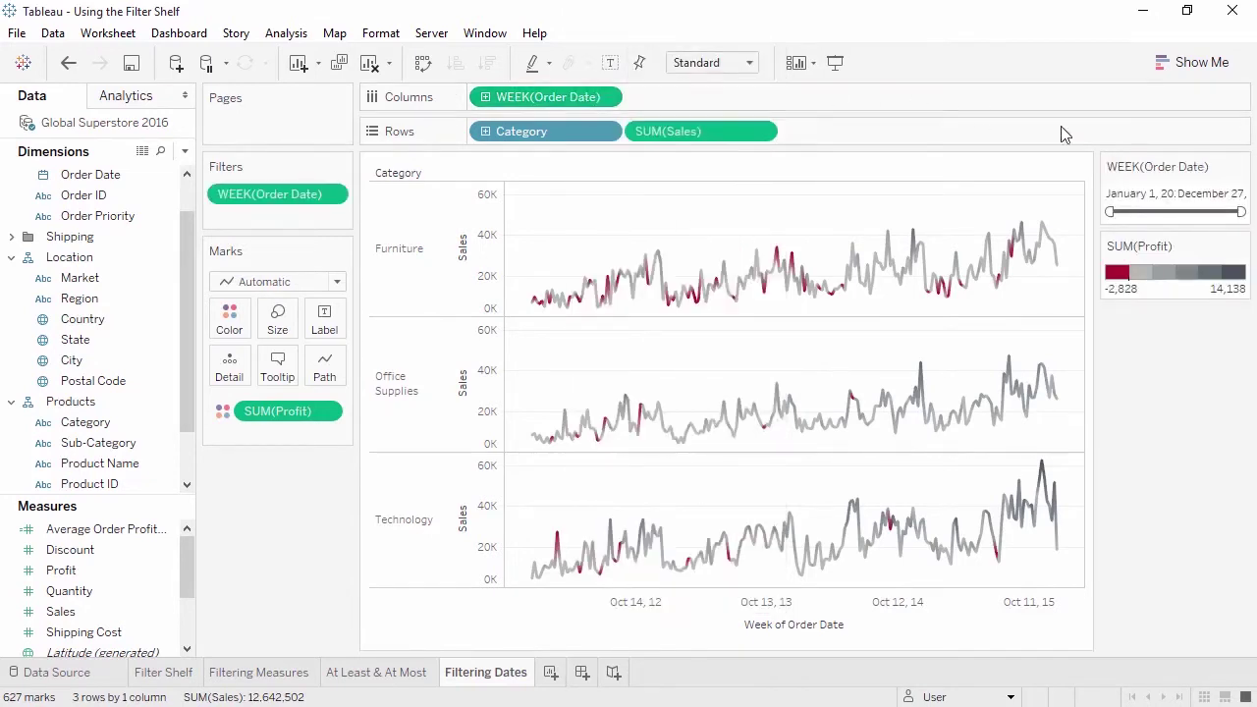
pyautogui.moveTo(1110, 212); pyautogui.dragTo(1128, 211)
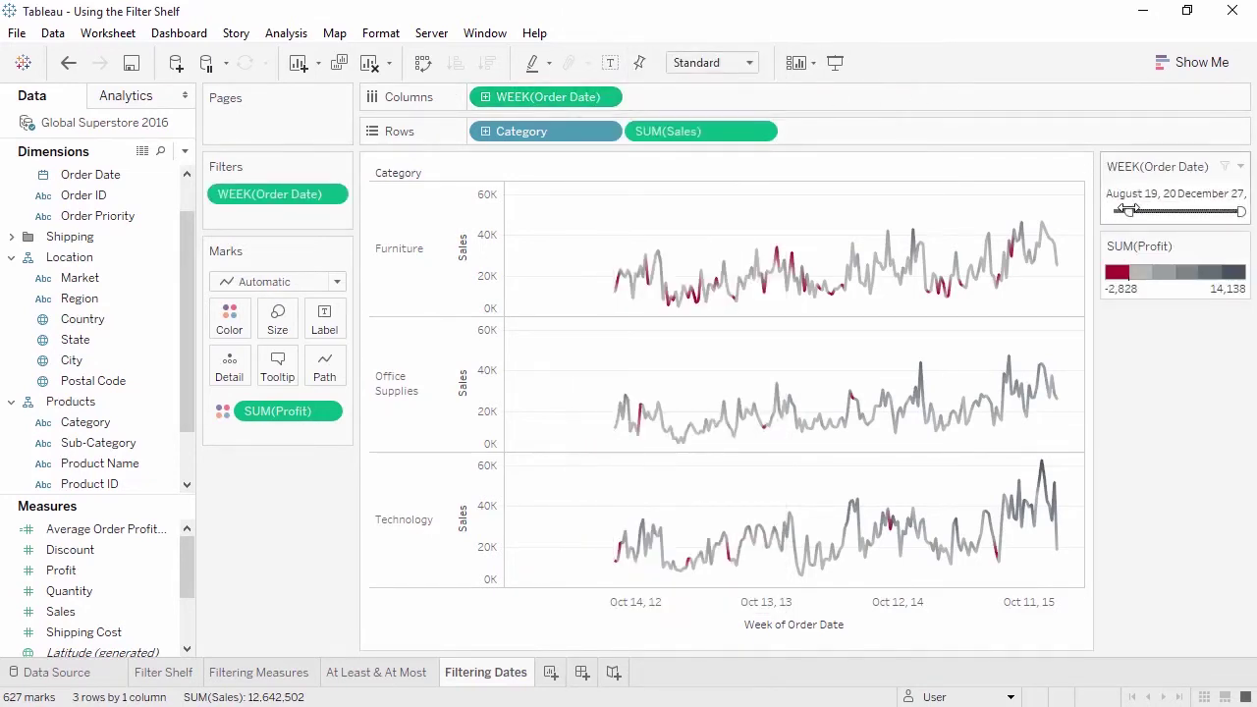
pyautogui.click(1126, 194)
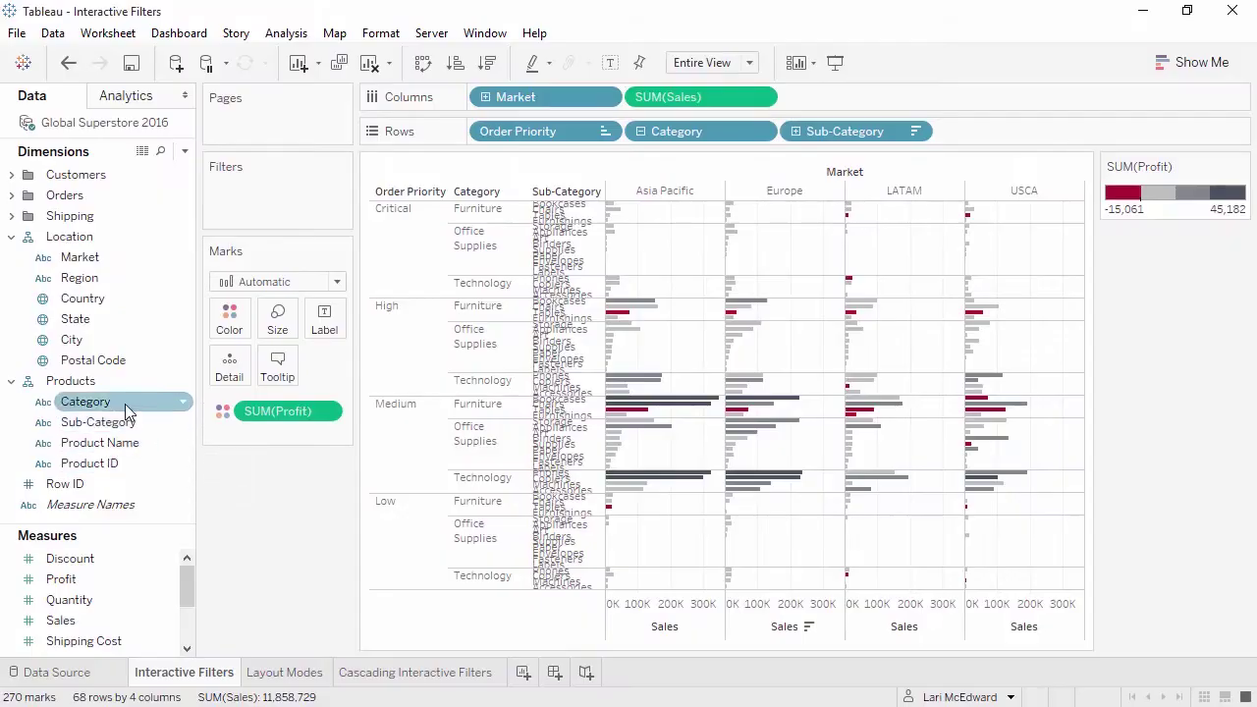
# - On the Interactive Filters sheet, filter Category to leave out Office Supplies
pyautogui.moveTo(125, 403); pyautogui.dragTo(257, 220)
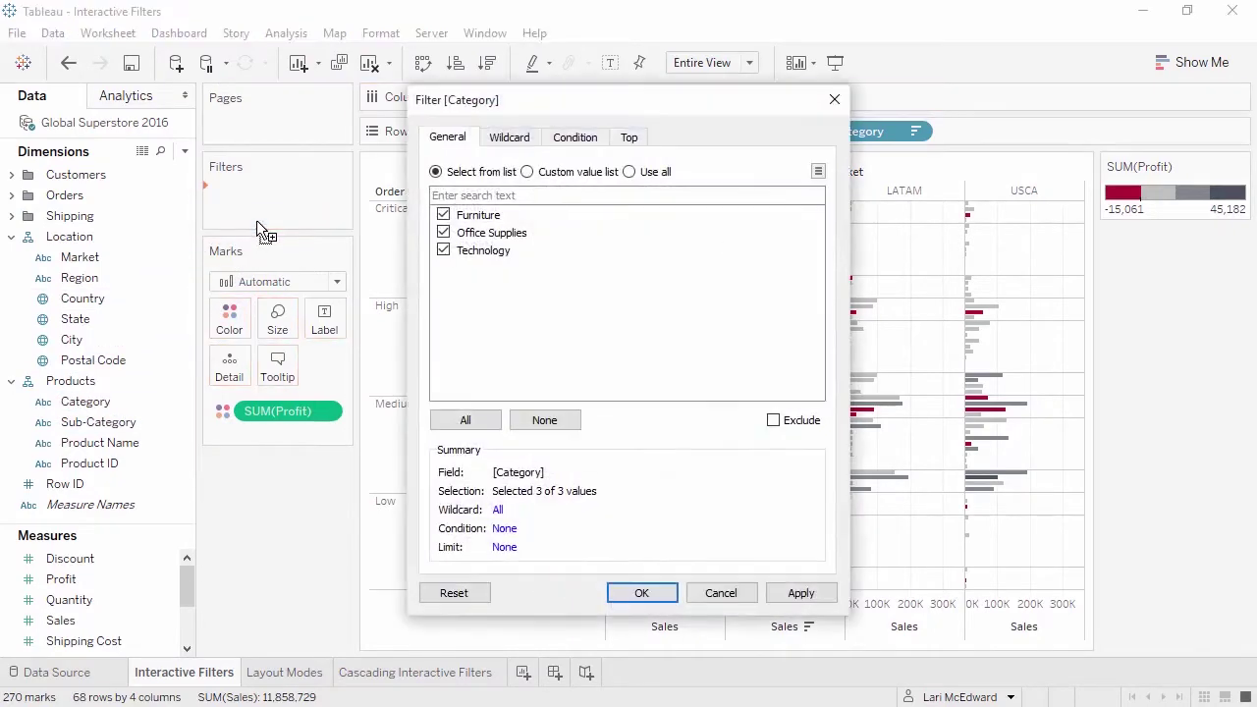
pyautogui.click(443, 233)
pyautogui.click(639, 592)
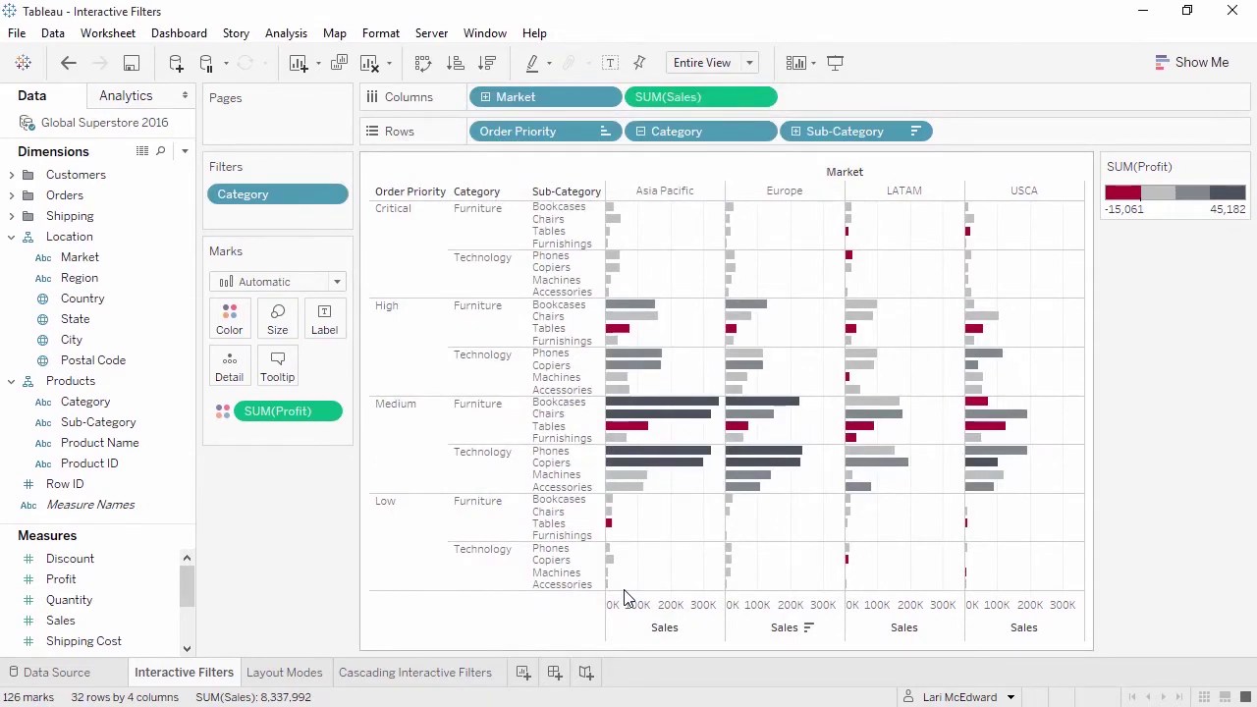
# - Show an interactive filter for Sub-Category and review its card options, including Apply to Worksheets and Customize
pyautogui.rightClick(157, 432)
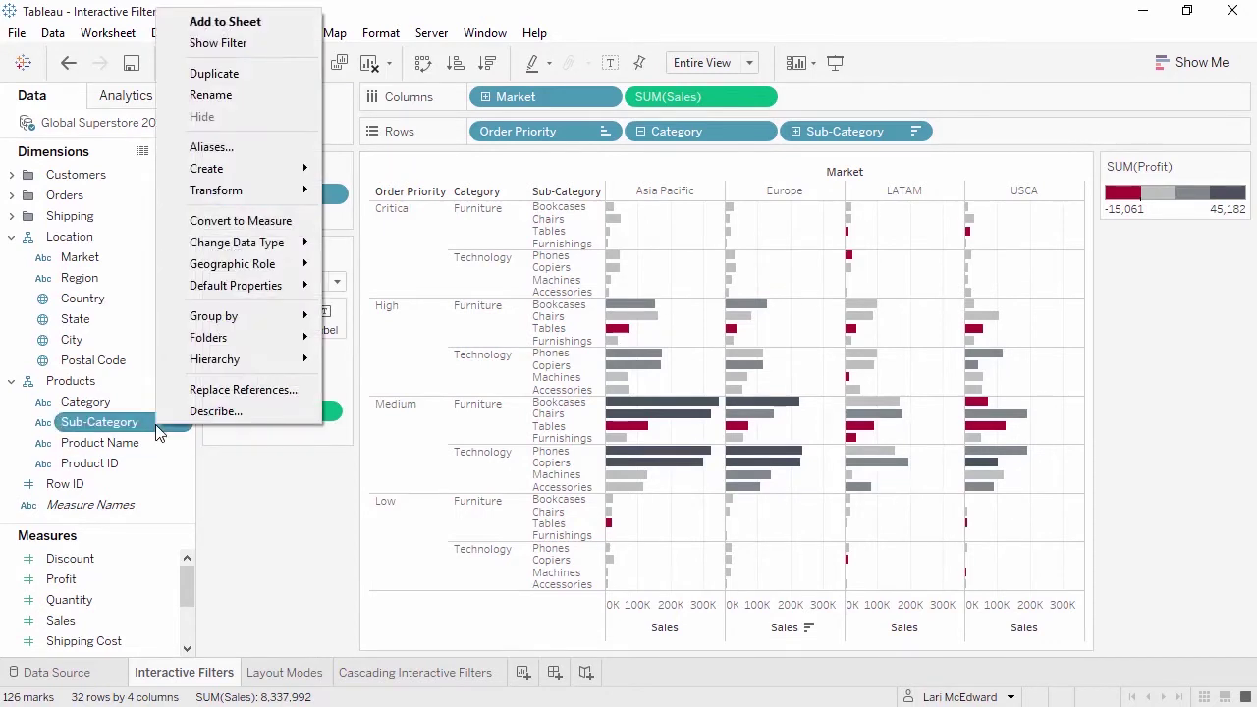
pyautogui.click(216, 44)
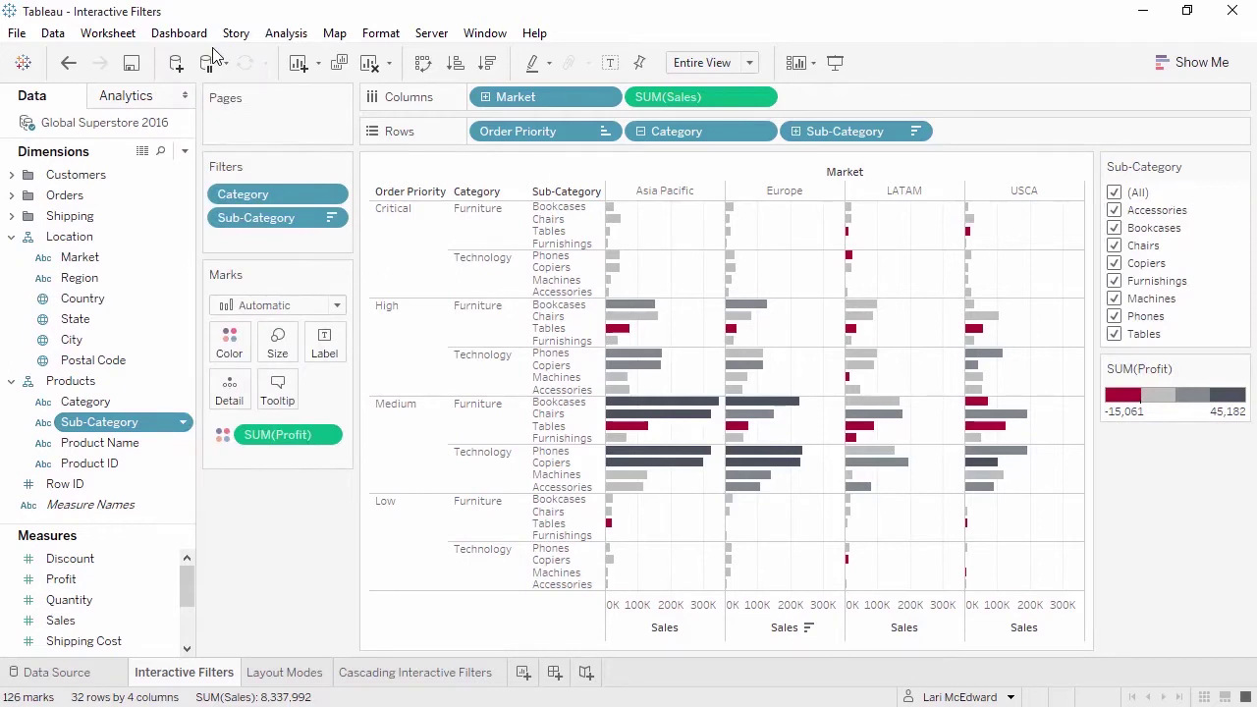
pyautogui.moveTo(252, 217); pyautogui.dragTo(668, 220)
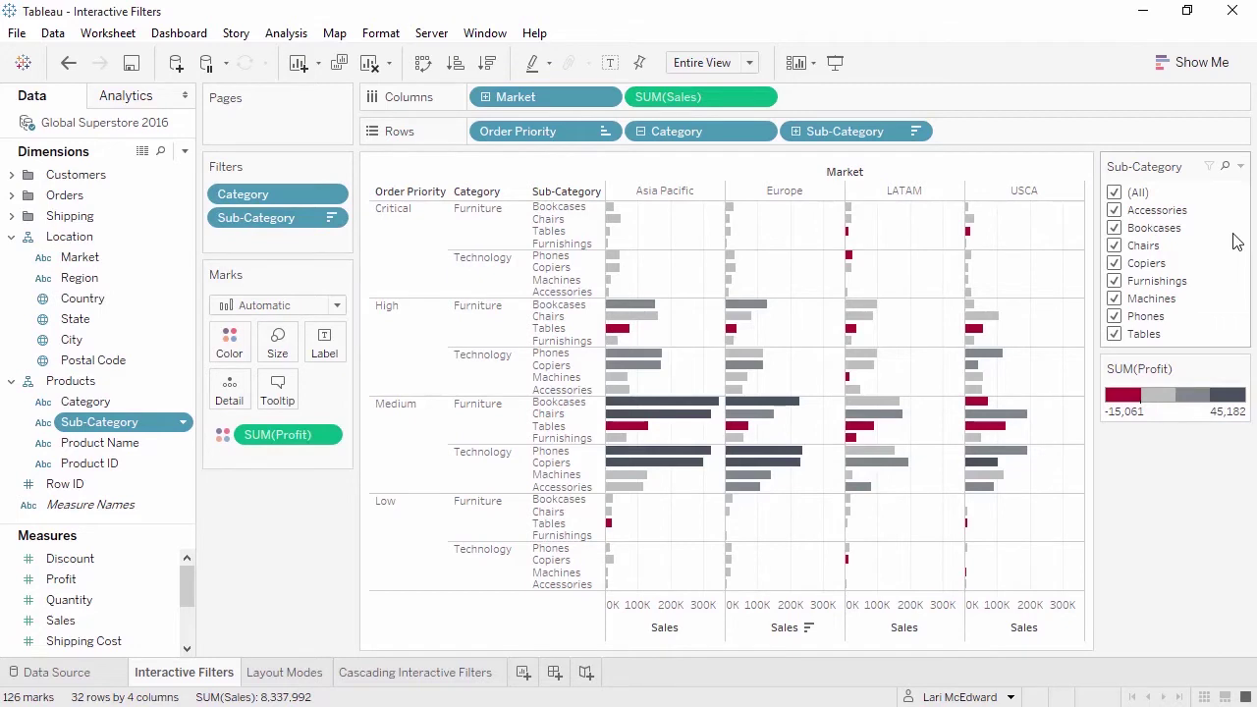
pyautogui.click(1242, 169)
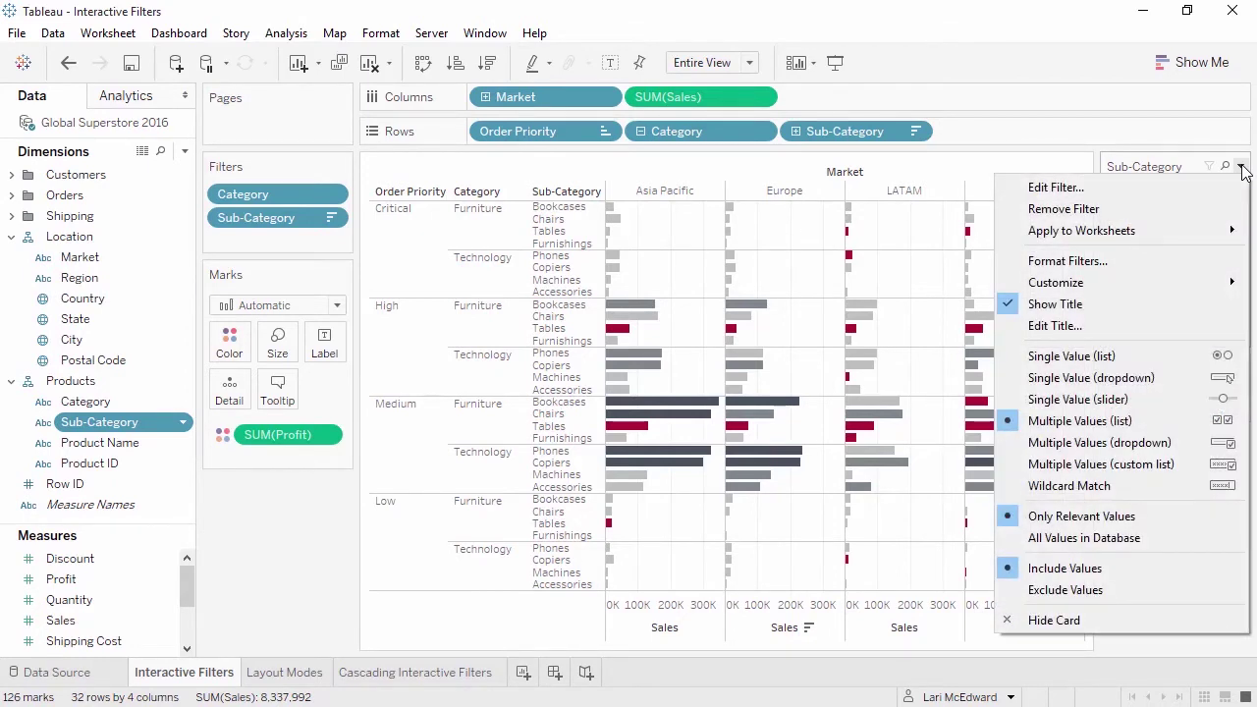
pyautogui.moveTo(1215, 233)
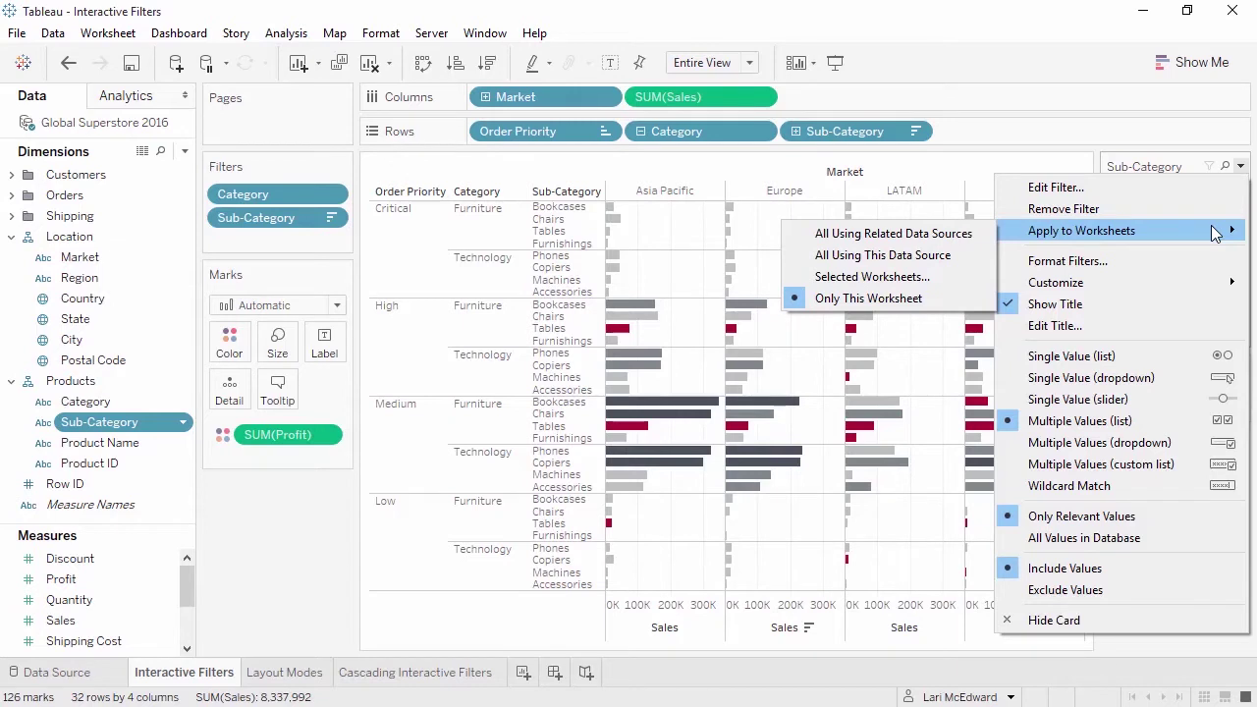
pyautogui.moveTo(1203, 285)
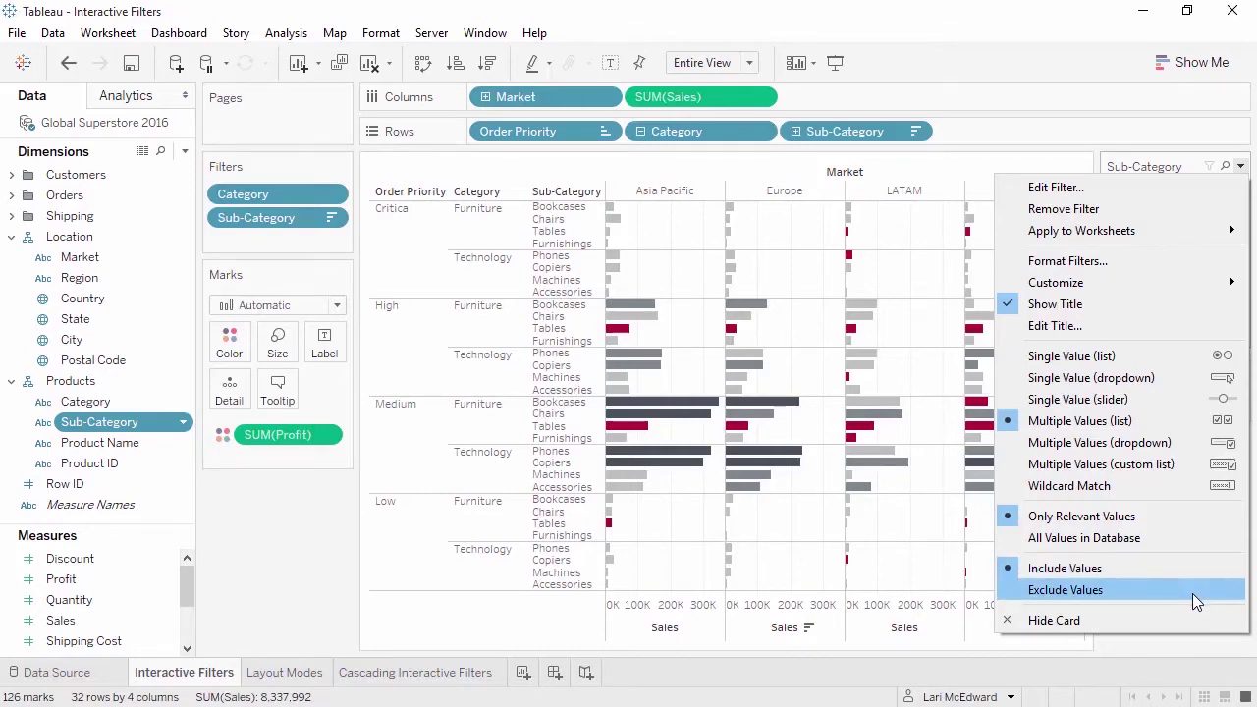
# - On the Layout Modes sheet, change the Market filter card to Wildcard Match
pyautogui.click(297, 675)
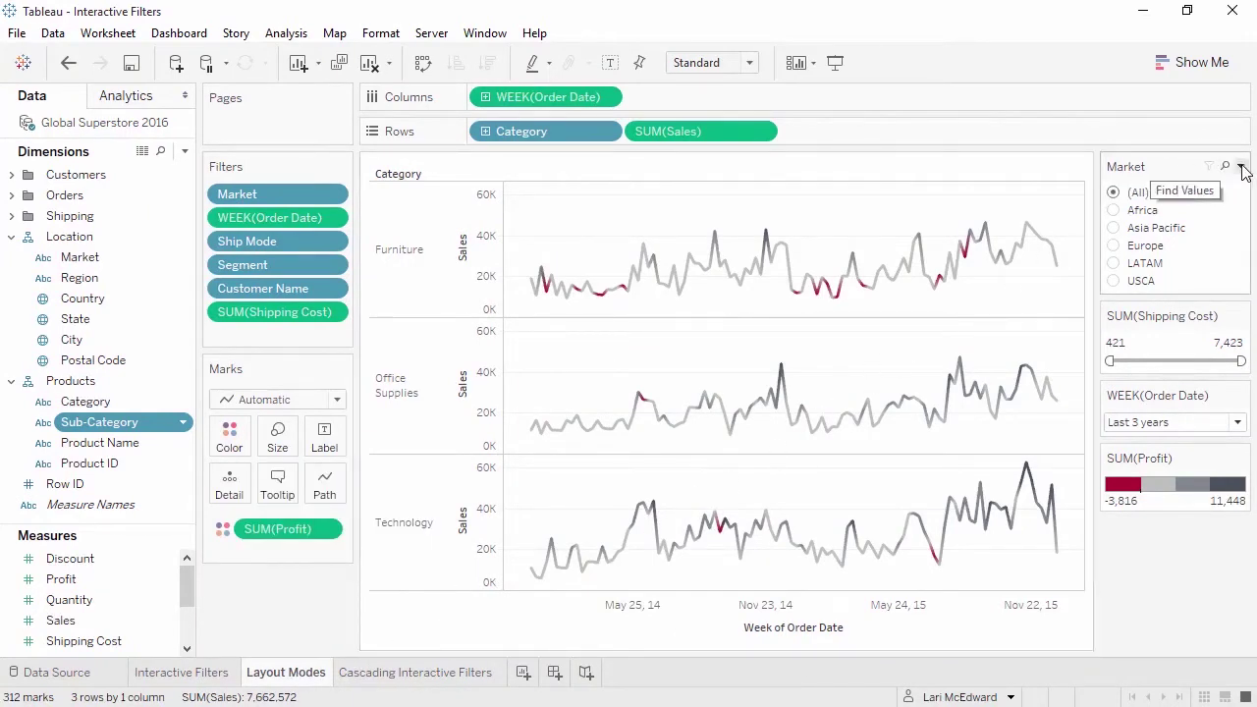
pyautogui.click(1242, 167)
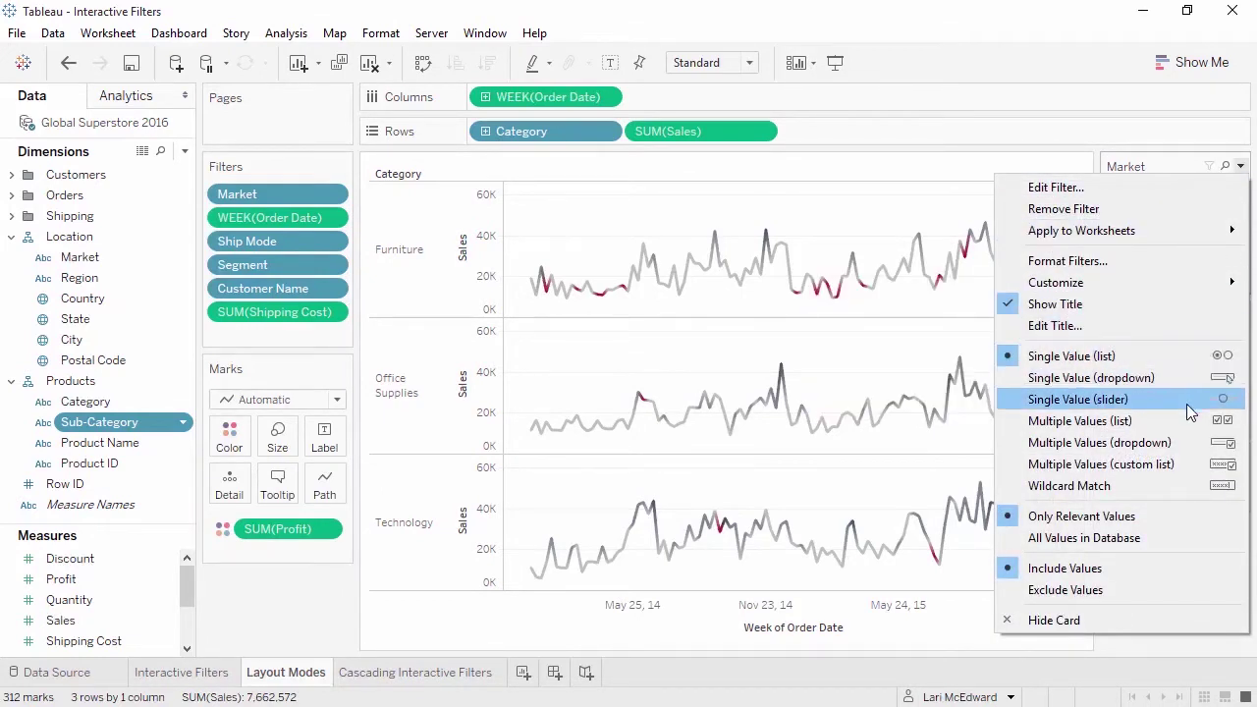
pyautogui.click(1188, 487)
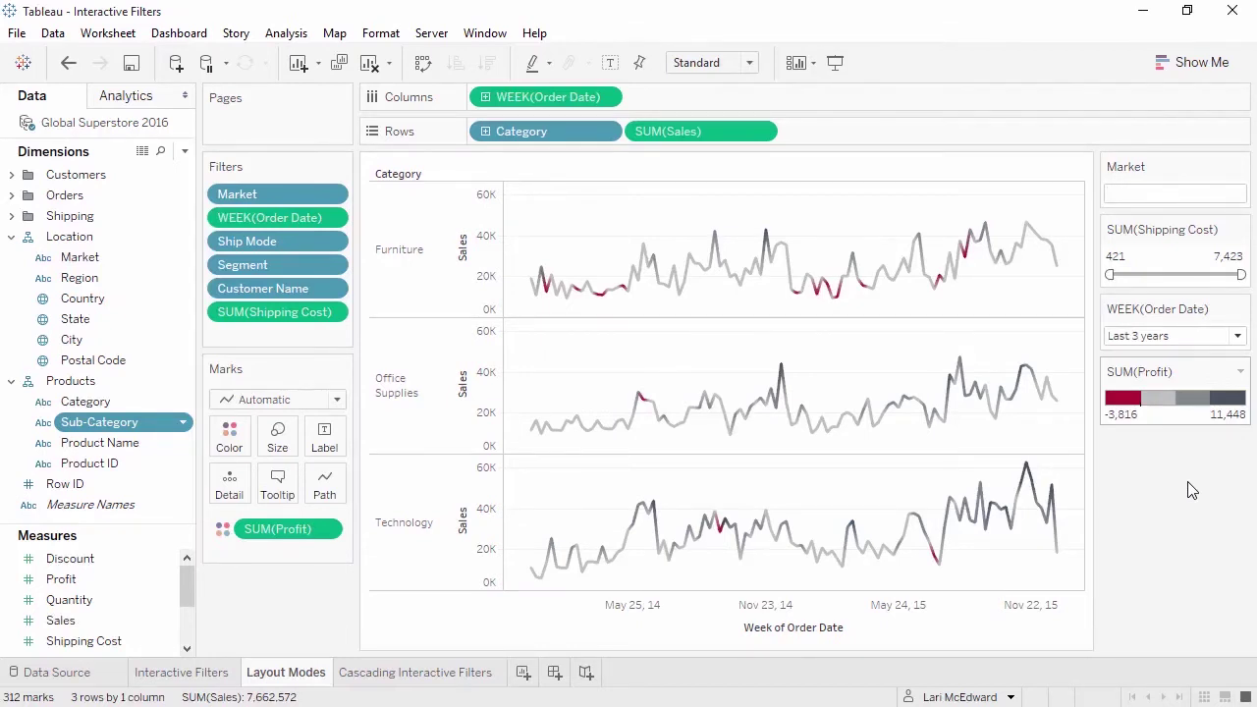
# - Change the Shipping Cost filter card to At most and lower its maximum to about 5,478
pyautogui.click(1241, 229)
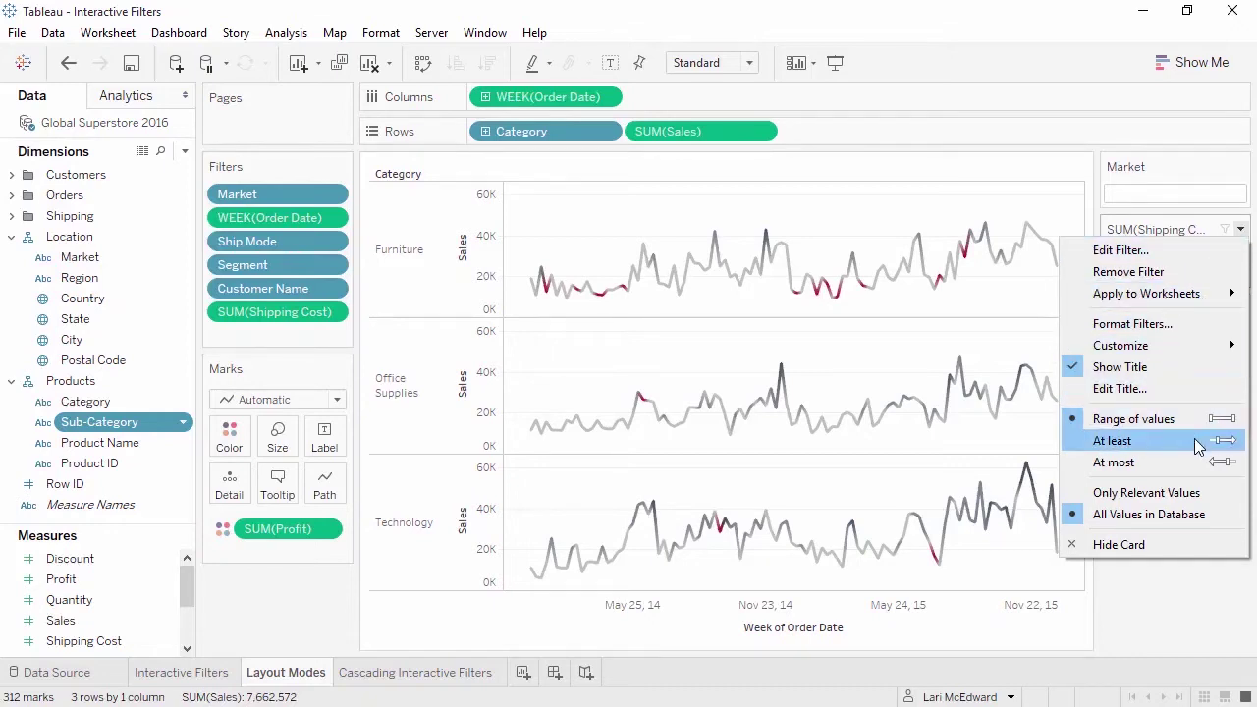
pyautogui.click(1199, 463)
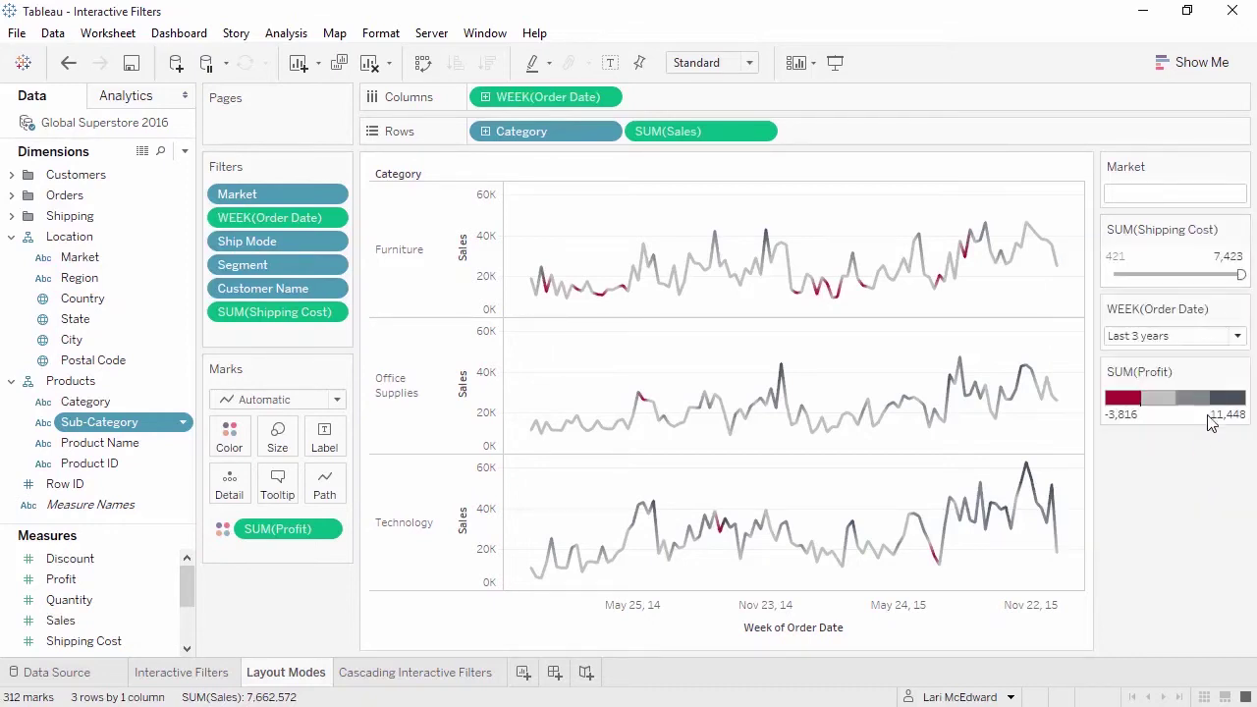
pyautogui.moveTo(1238, 275); pyautogui.dragTo(1214, 275)
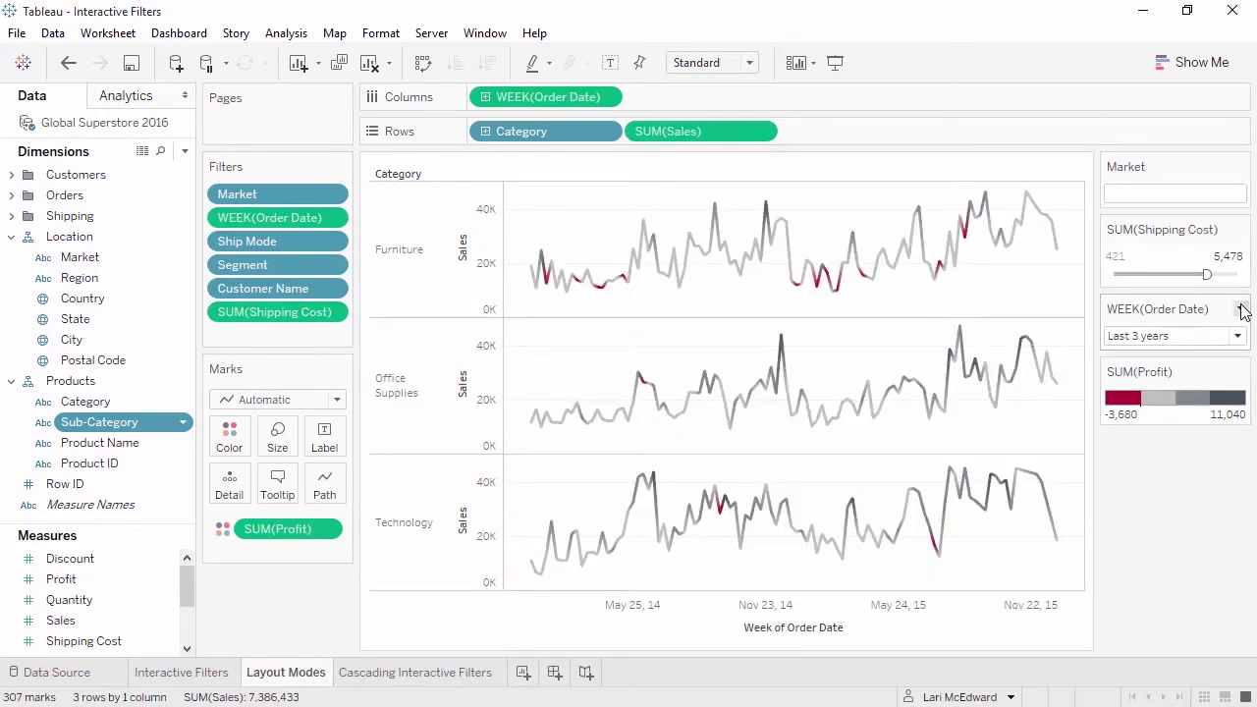
# - Change the weekly Order Date filter card to Browse Periods and select the 5y period
pyautogui.click(1242, 309)
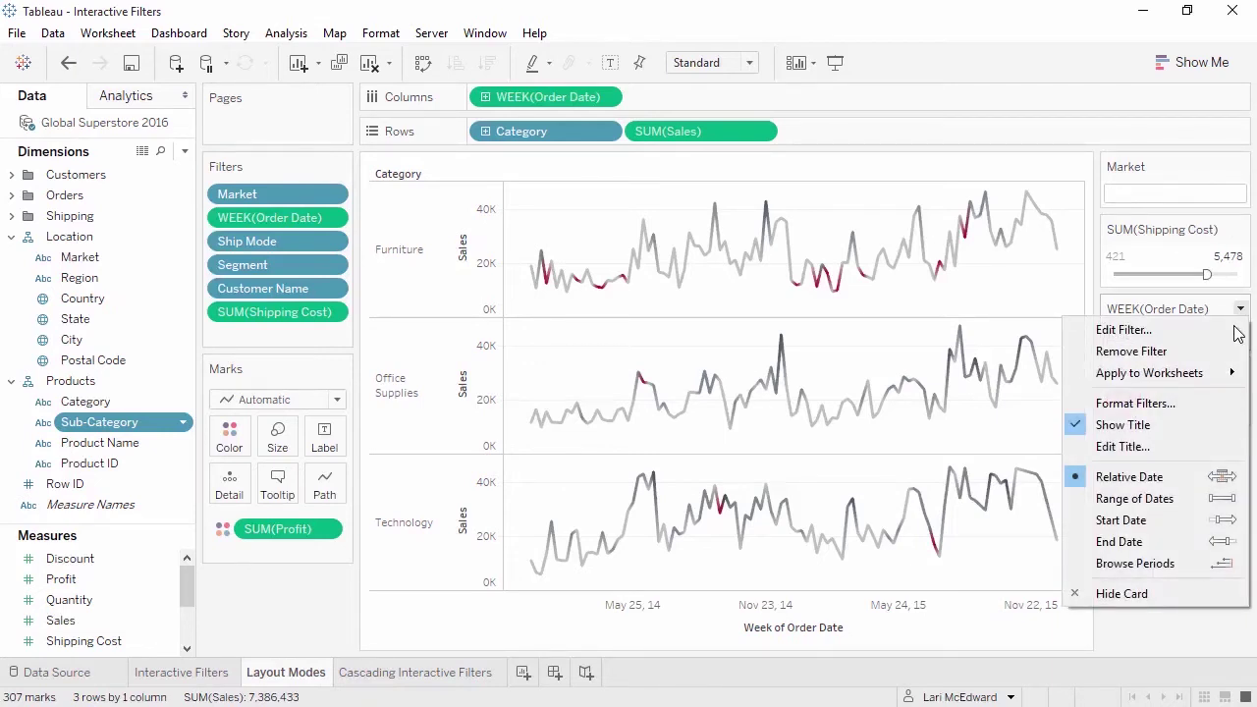
pyautogui.click(1194, 563)
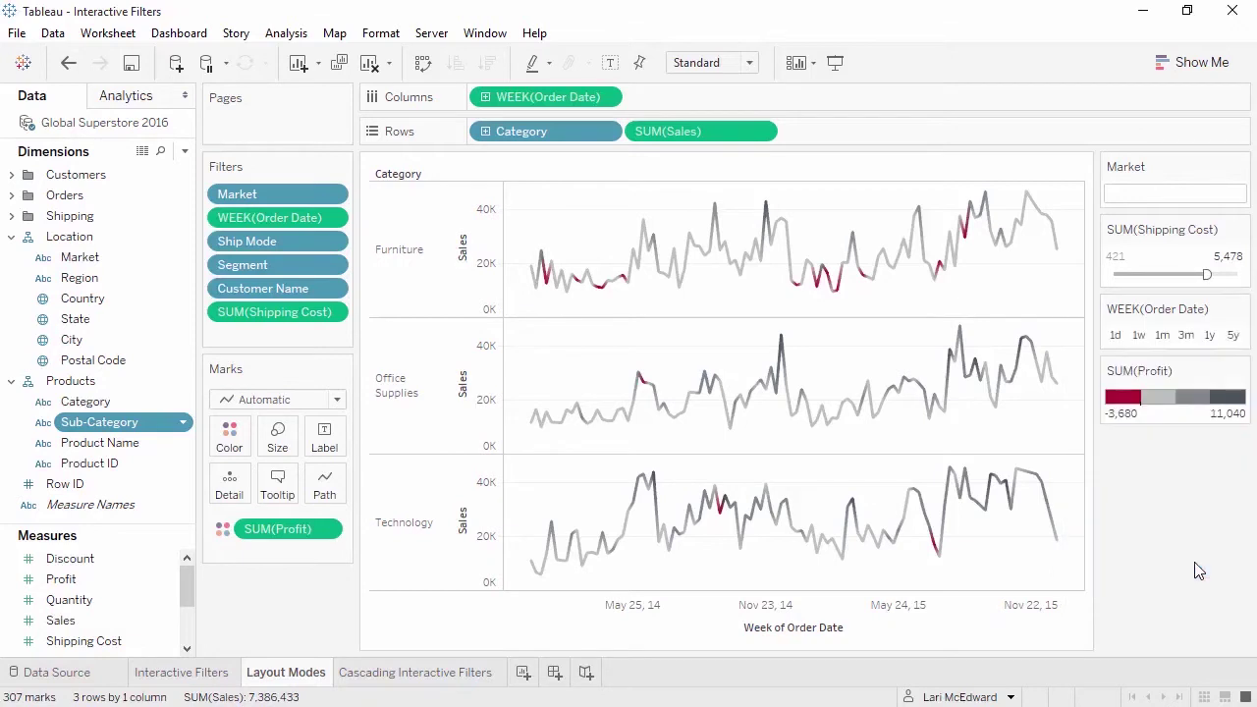
pyautogui.click(1233, 336)
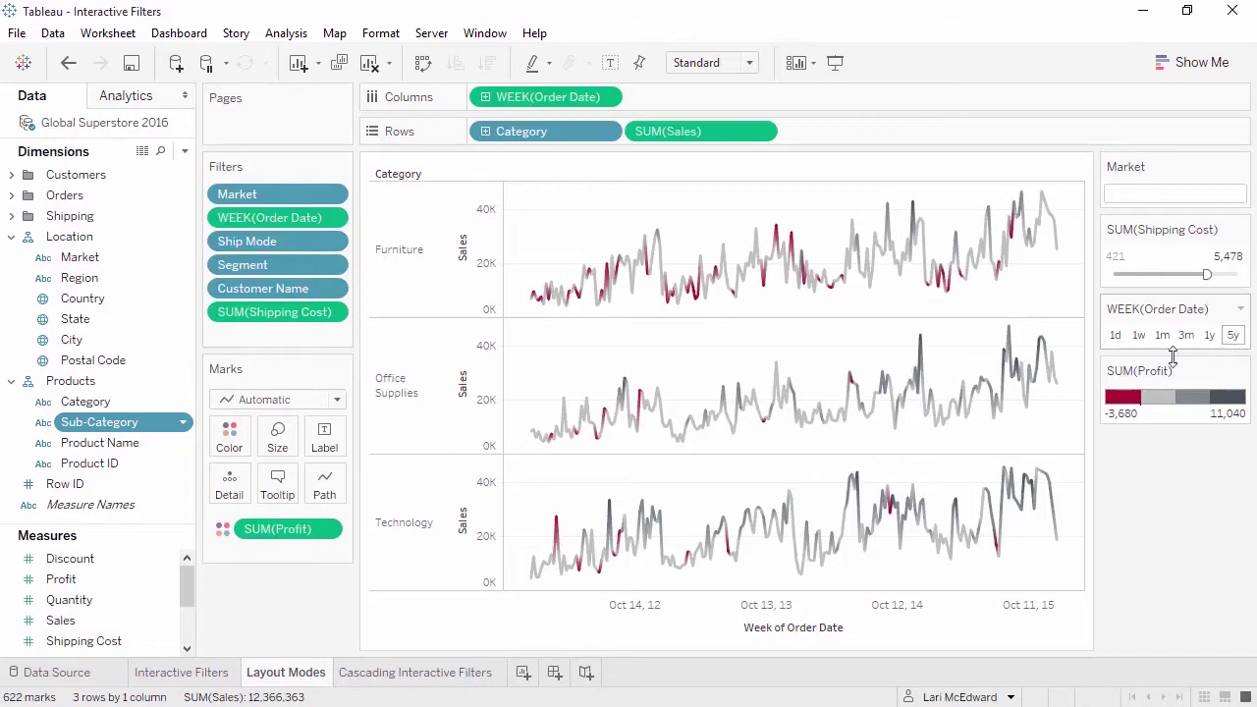
# - On the Cascading Interactive Filters sheet, show an interactive filter for Country and look through its list of values
pyautogui.click(466, 677)
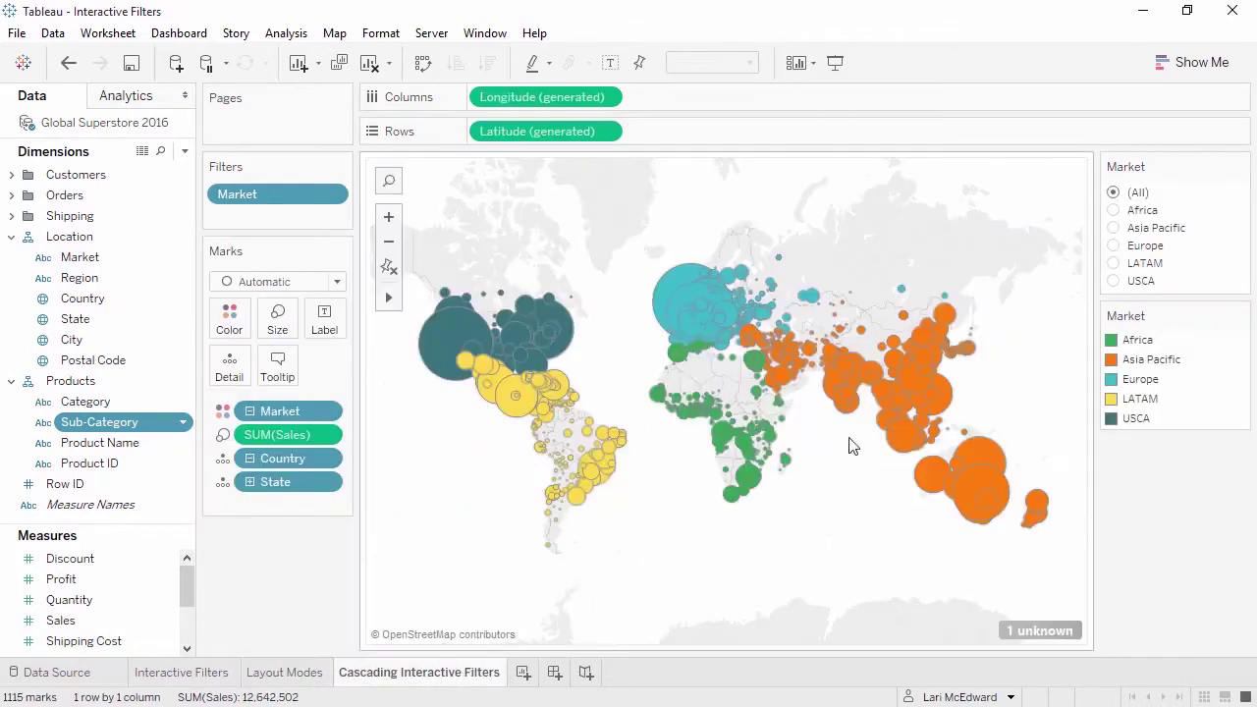
pyautogui.click(1242, 167)
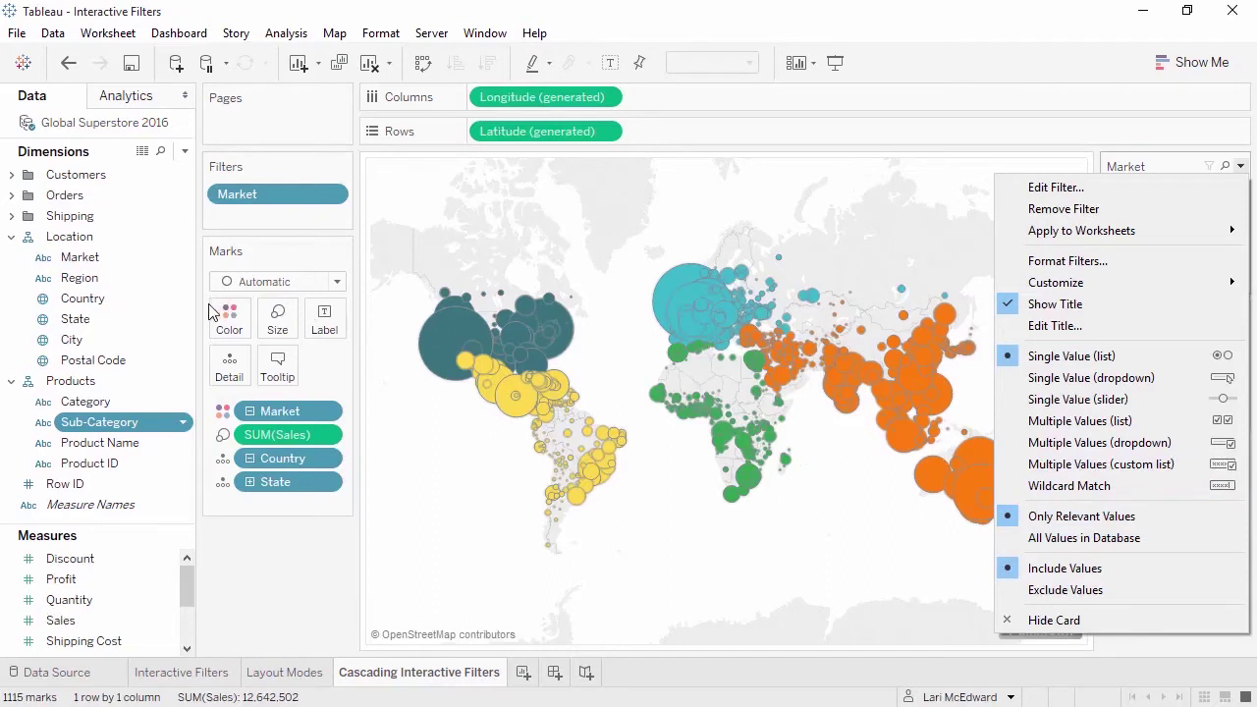
pyautogui.rightClick(116, 300)
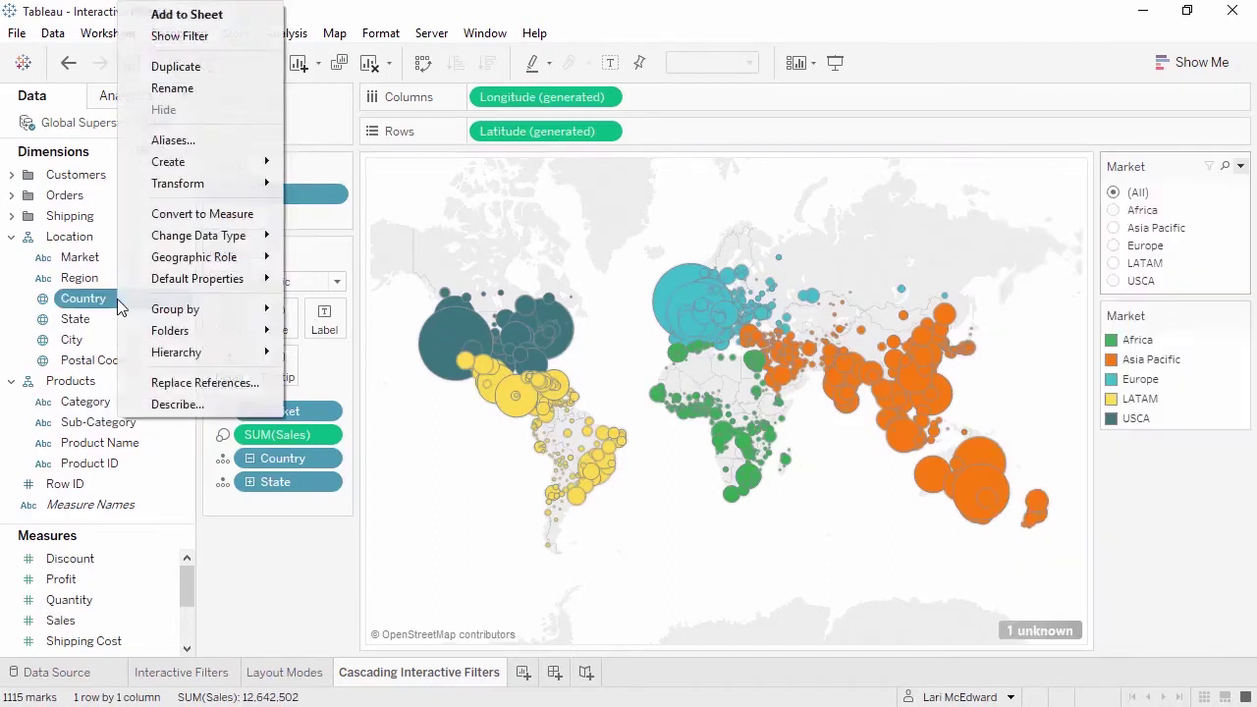
pyautogui.click(172, 37)
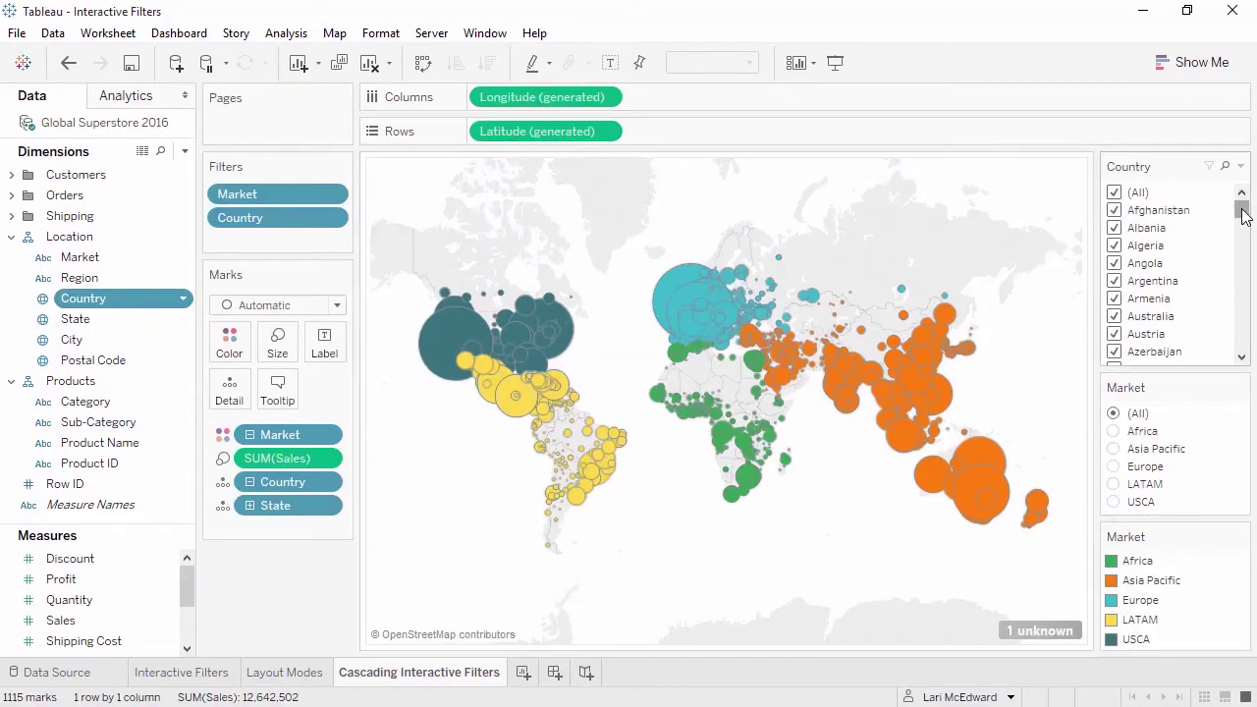
pyautogui.moveTo(1242, 208); pyautogui.dragTo(1250, 275)
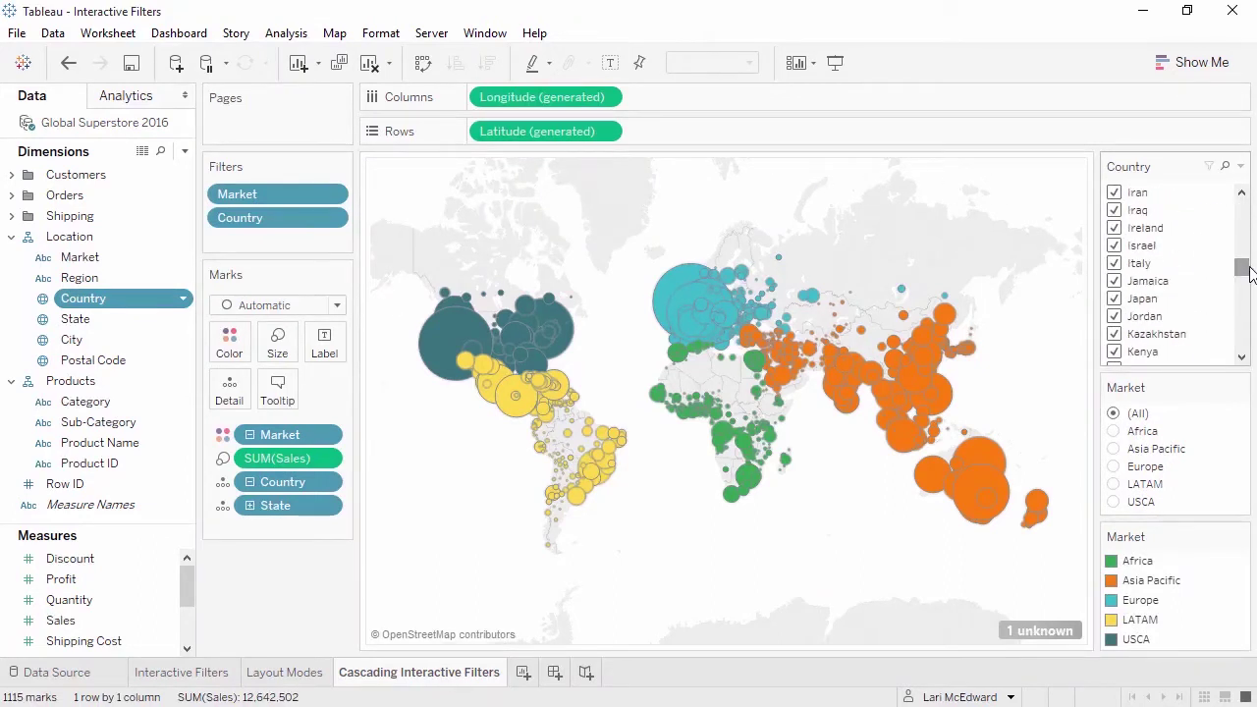
# - Review the Country filter card's options, filter Market to LATAM and check the Country list
pyautogui.click(1242, 167)
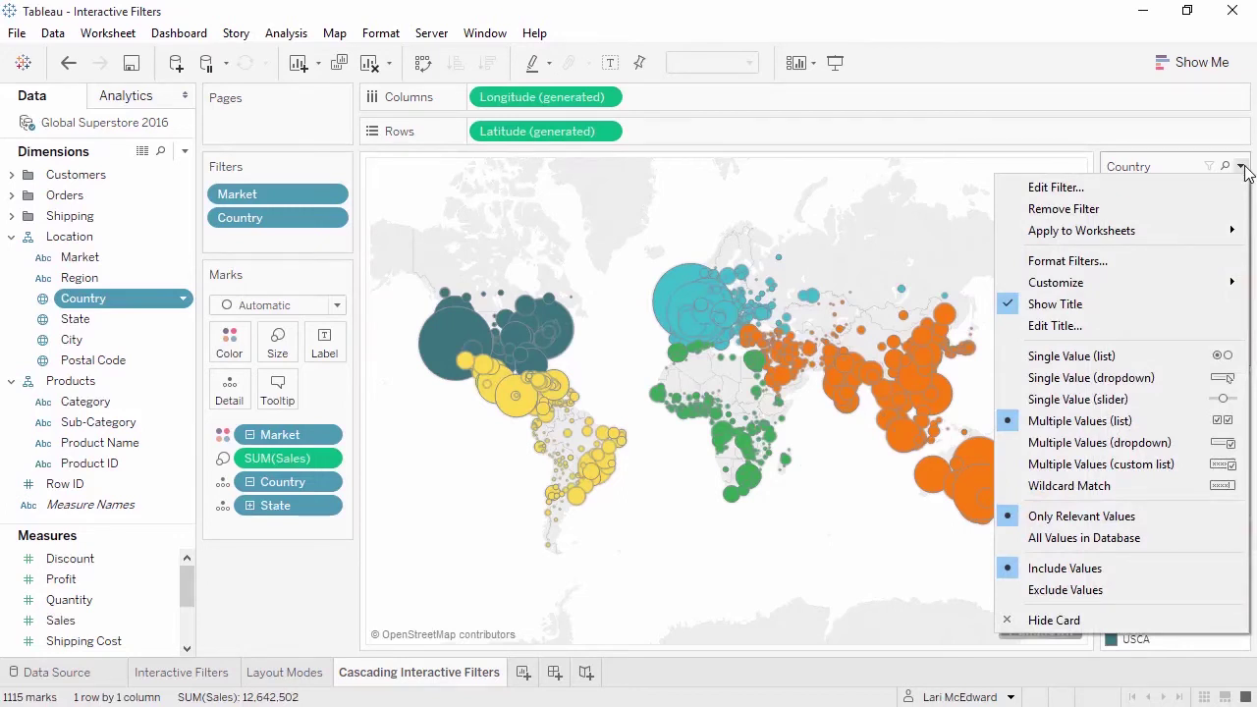
pyautogui.click(1221, 149)
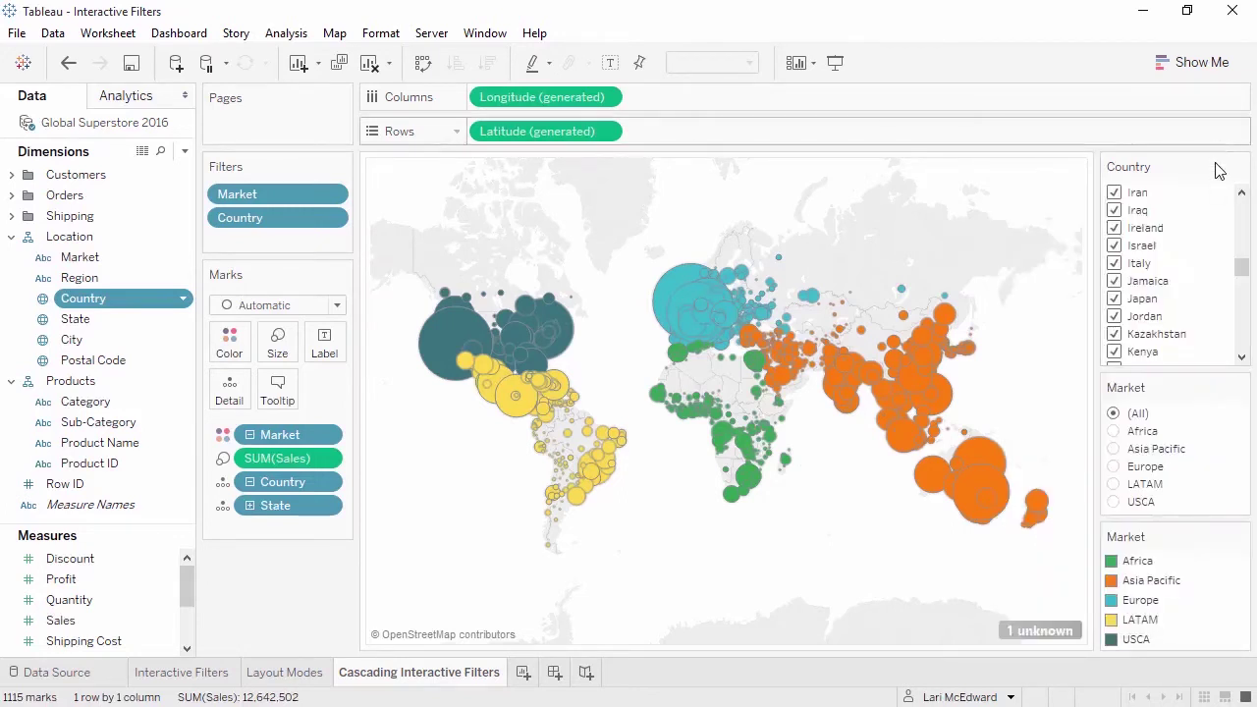
pyautogui.click(1117, 484)
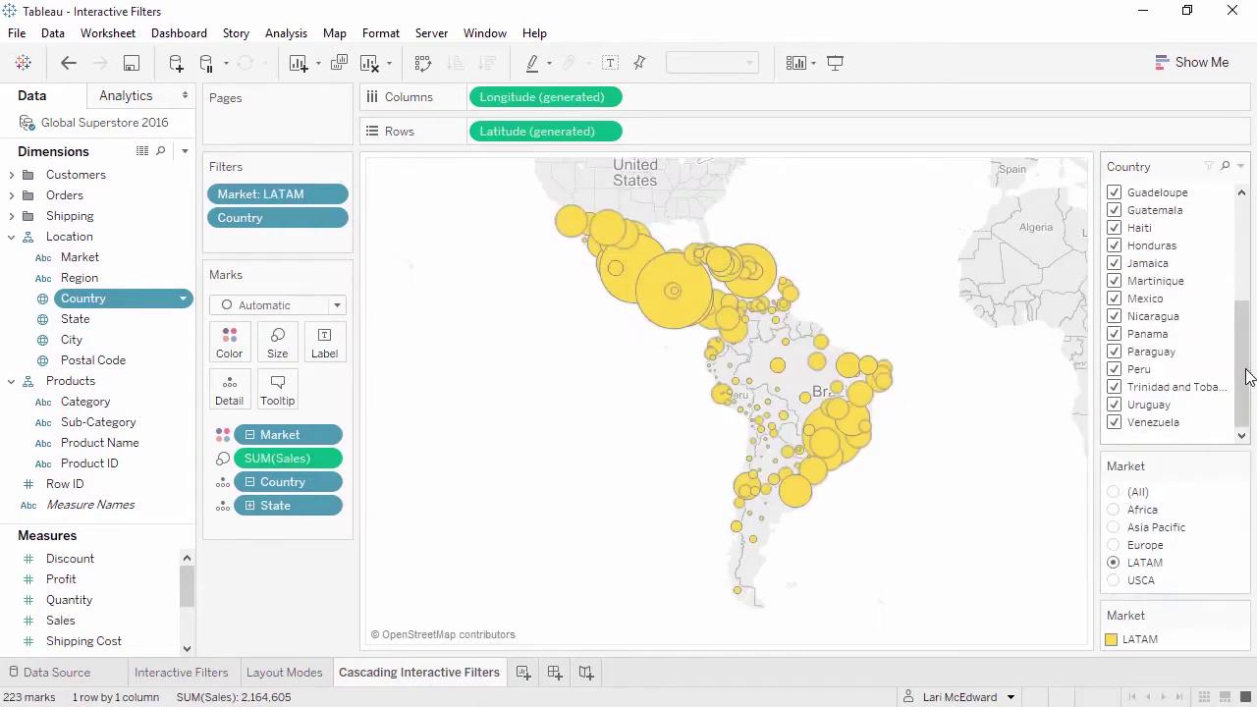
pyautogui.moveTo(1247, 377); pyautogui.dragTo(1255, 208)
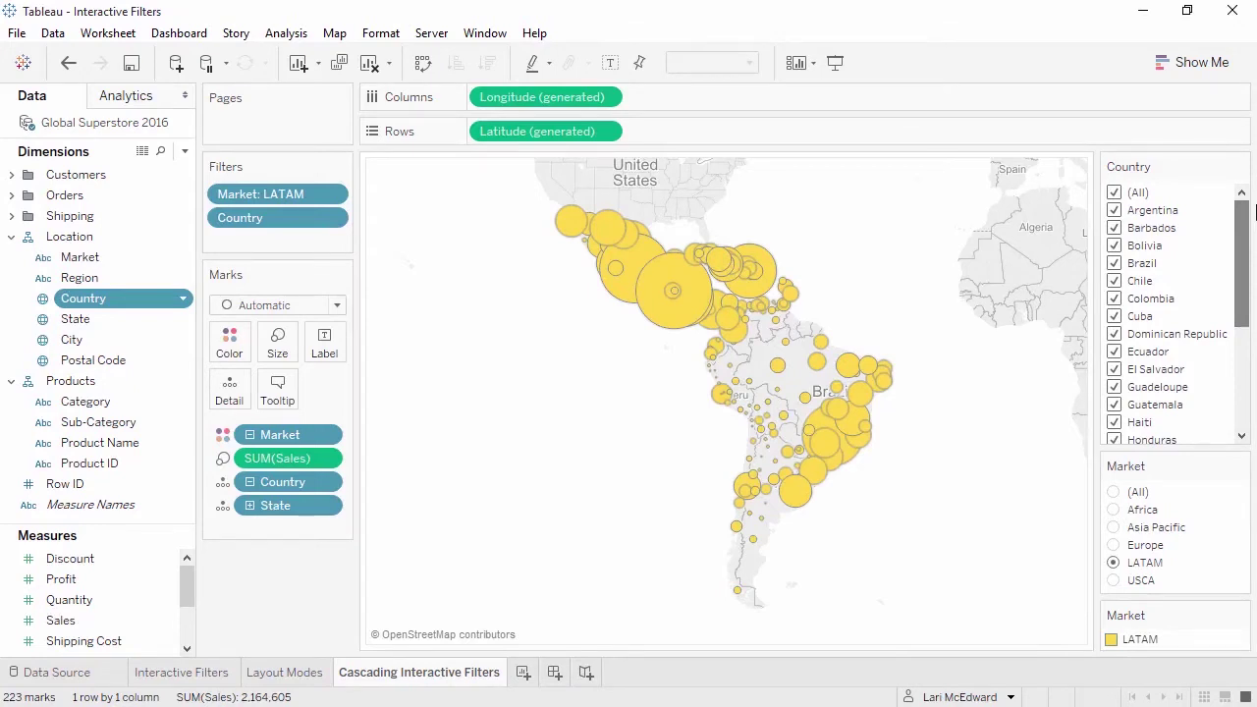
# - Switch the Country filter card to Single Value (dropdown) with Argentina selected, and set the Market card to All Values in Database
pyautogui.click(1240, 166)
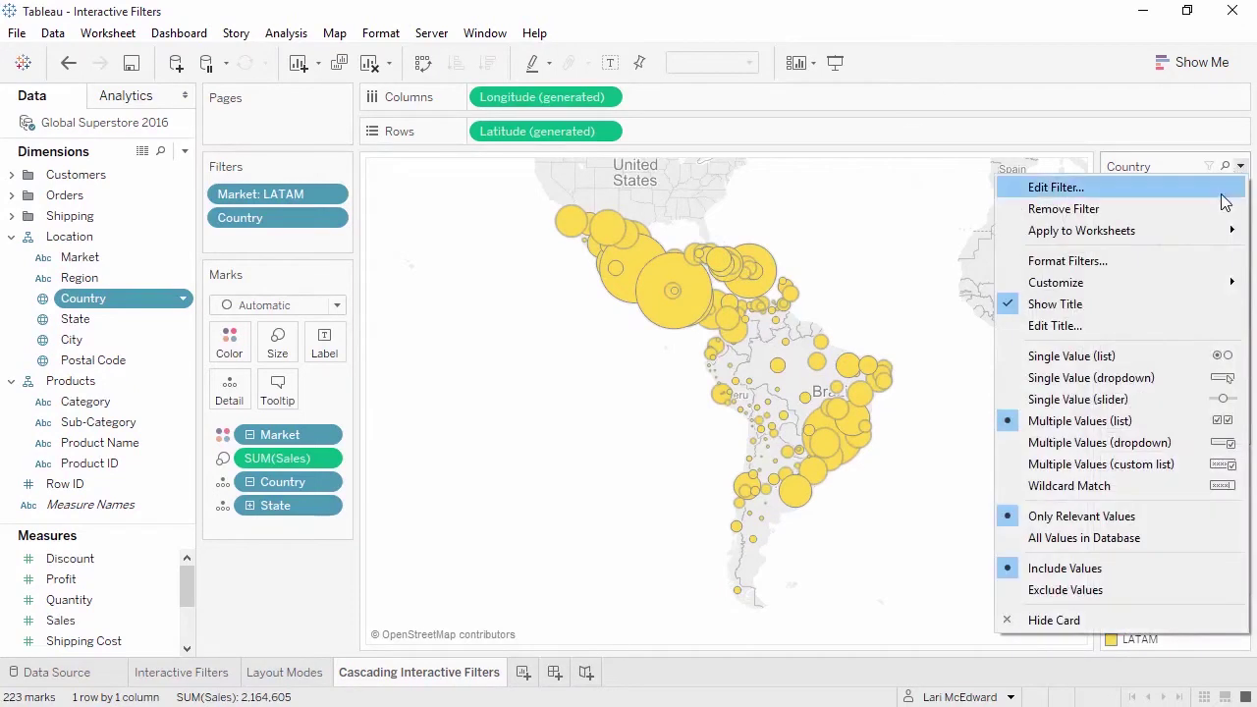
pyautogui.click(1168, 378)
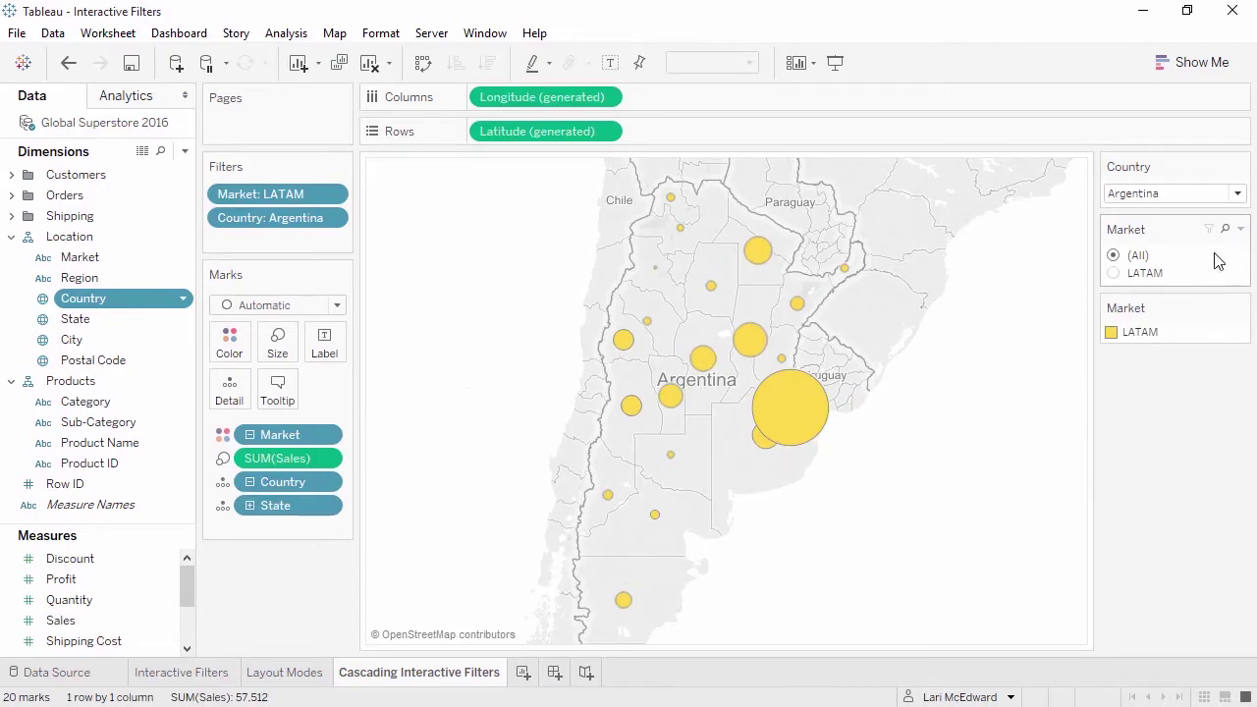
pyautogui.click(1240, 229)
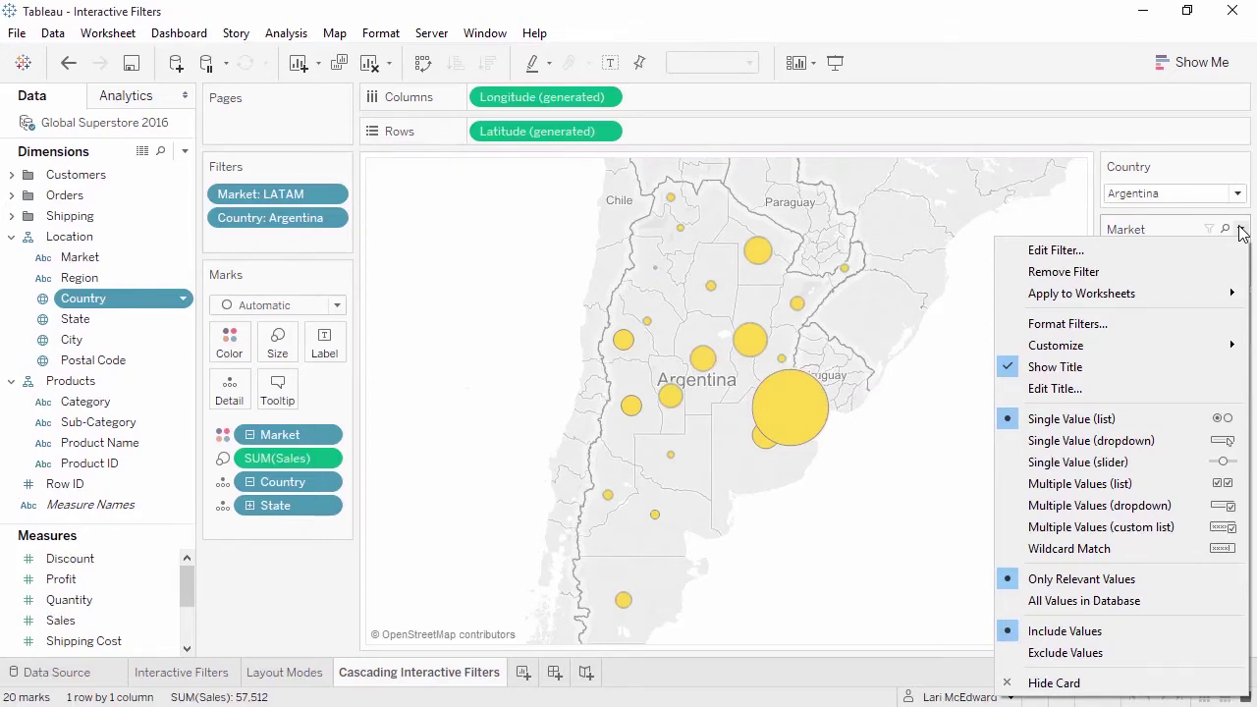
pyautogui.click(1223, 604)
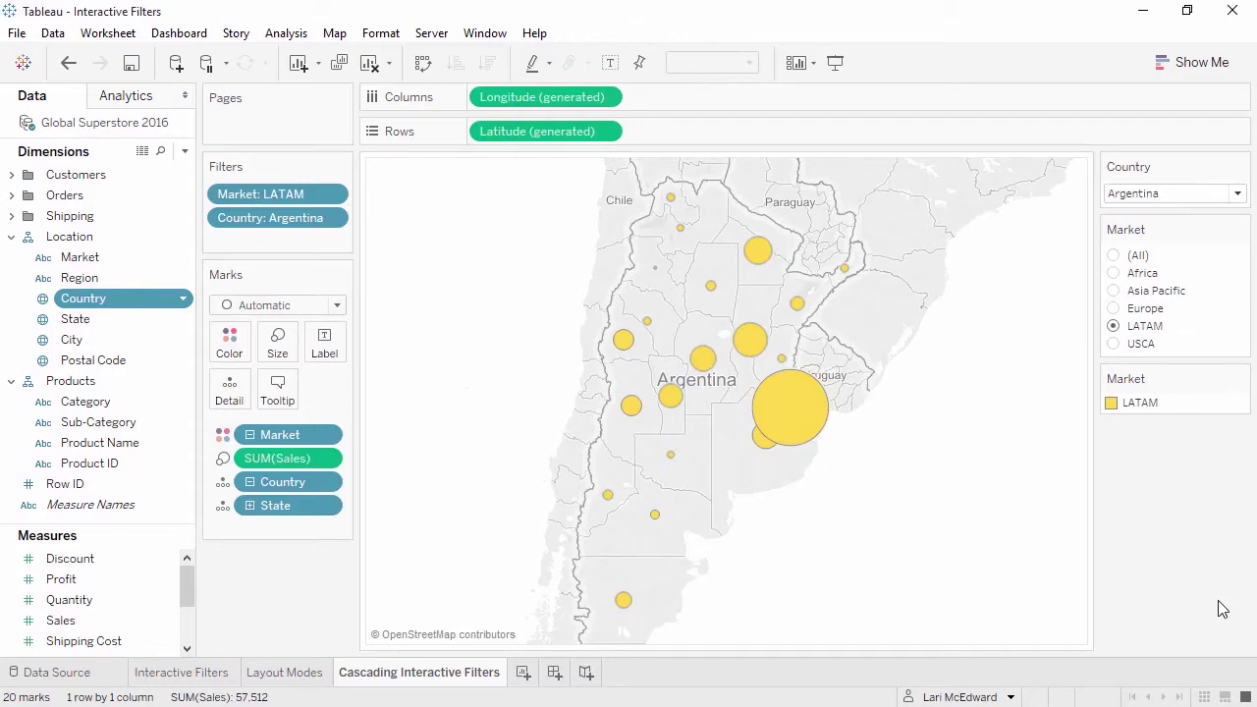
# - Hide the Country filter card and remove both the Country and Market filters from the map
pyautogui.click(1242, 167)
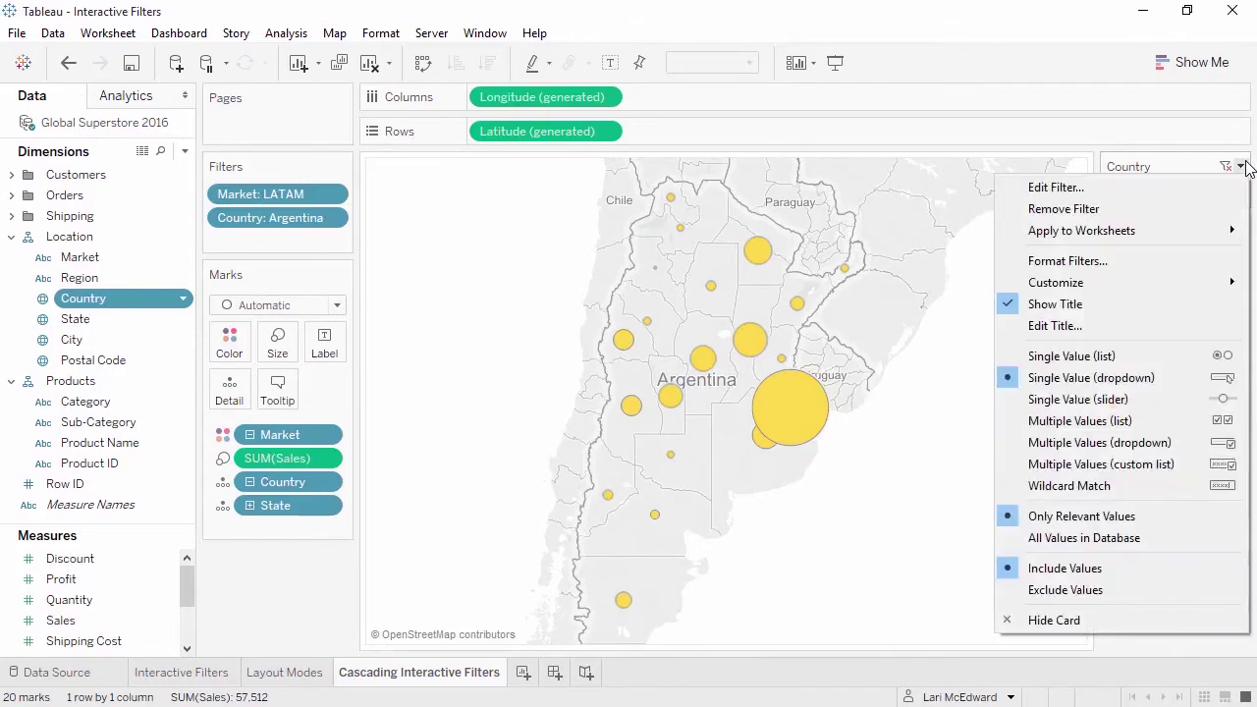
pyautogui.click(1125, 621)
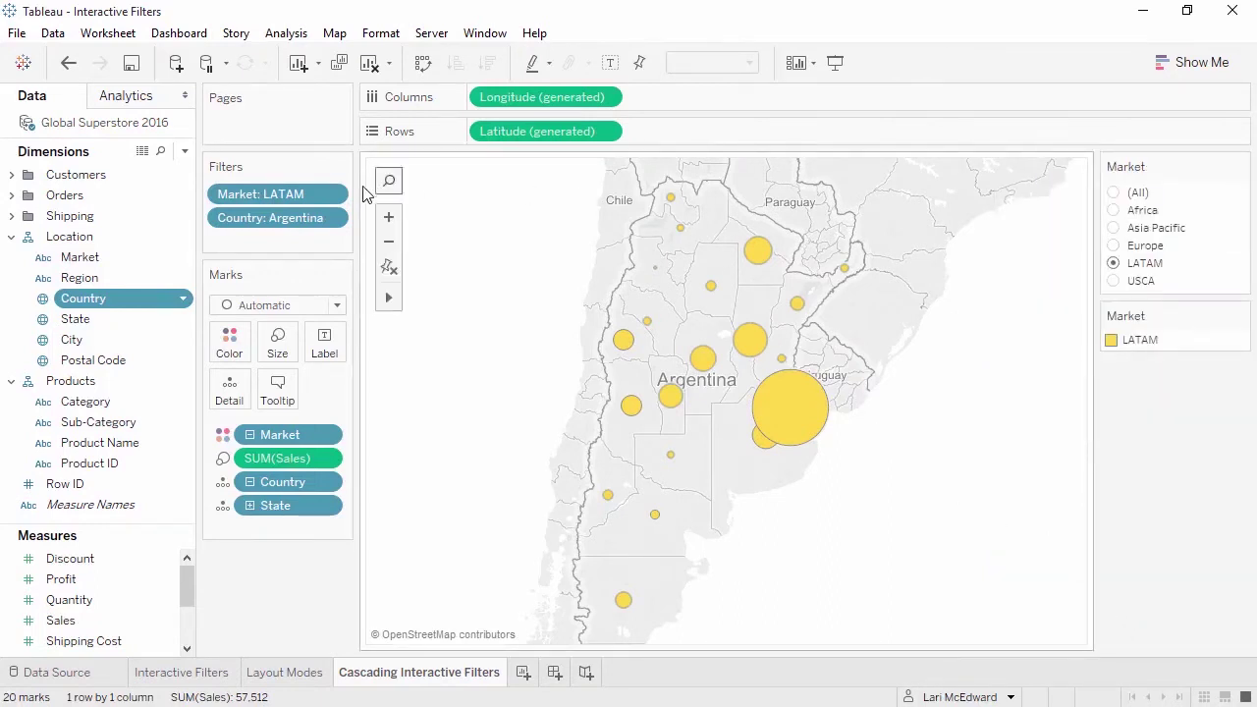
pyautogui.moveTo(284, 218); pyautogui.dragTo(289, 588)
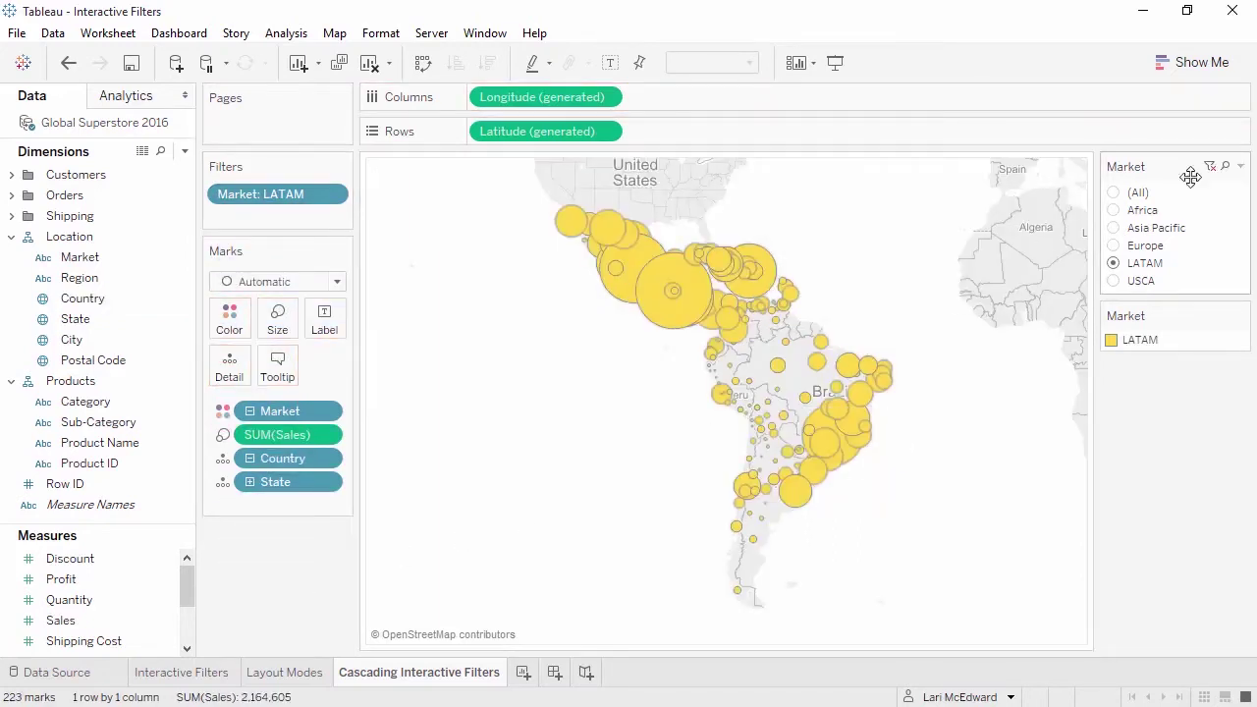
pyautogui.click(1241, 166)
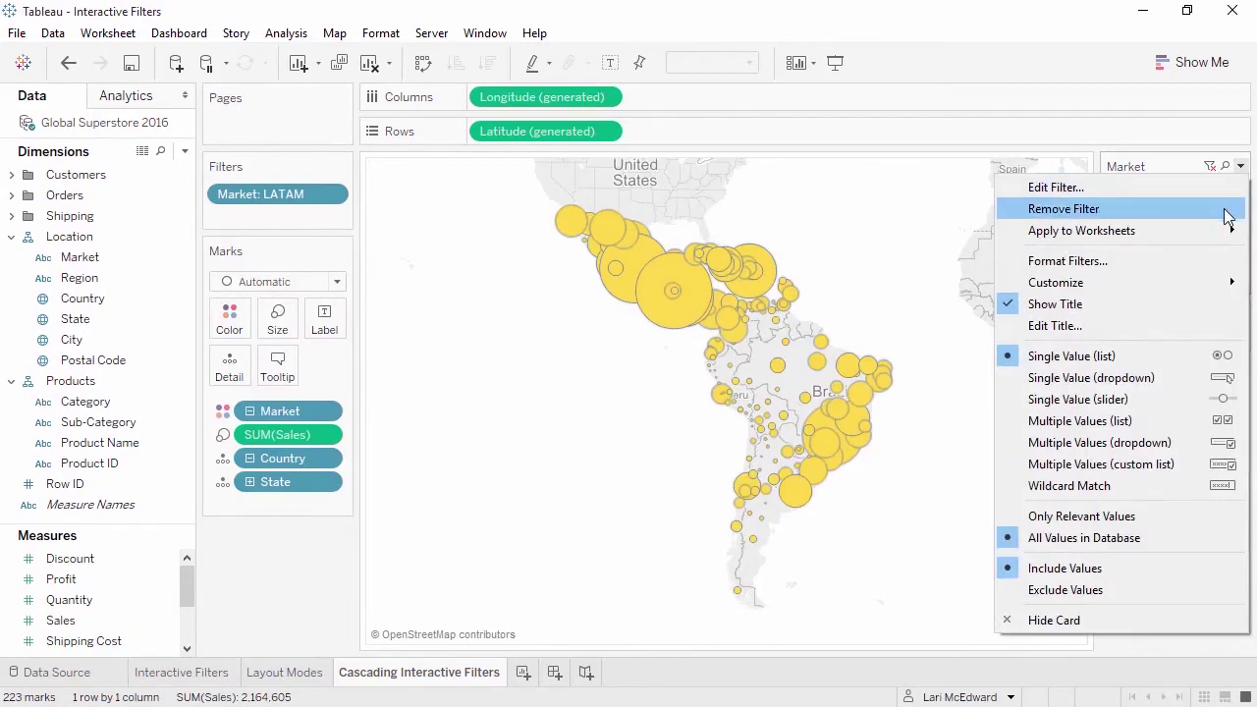
pyautogui.click(1064, 208)
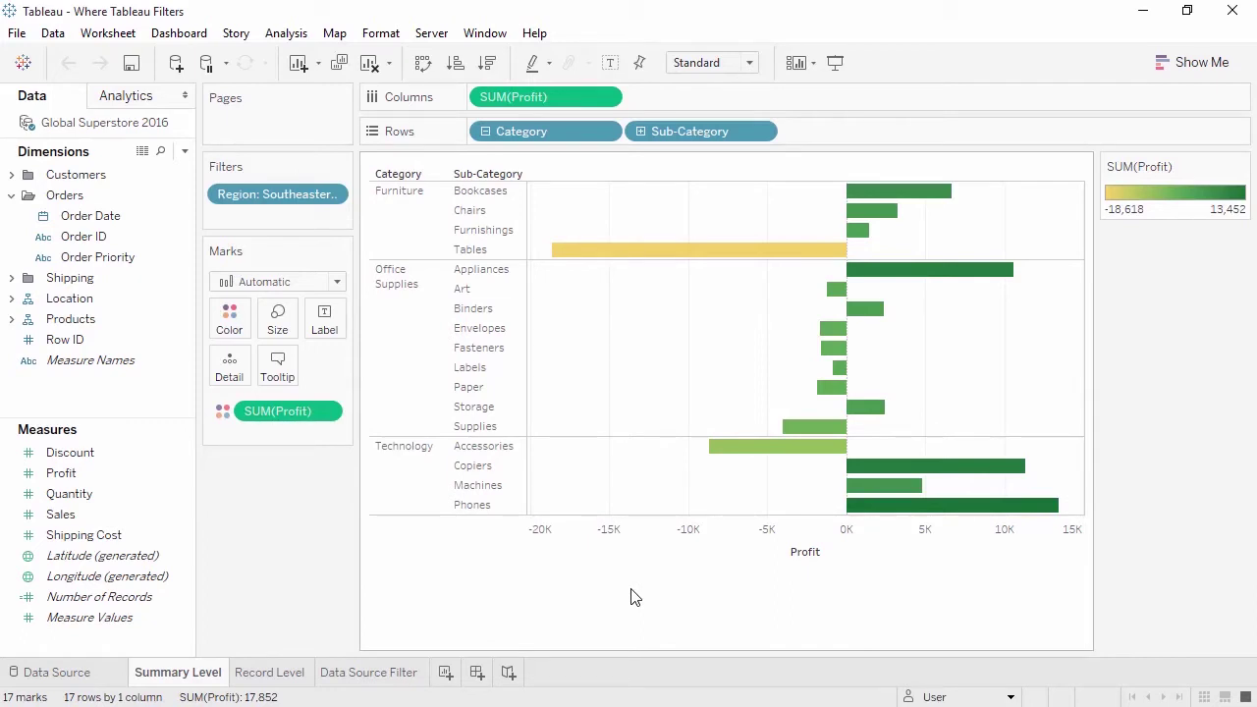
# - On the Summary Level sheet of the Where Tableau Filters workbook, filter the Sum of Profit to at least 0
pyautogui.moveTo(177, 472); pyautogui.dragTo(267, 217)
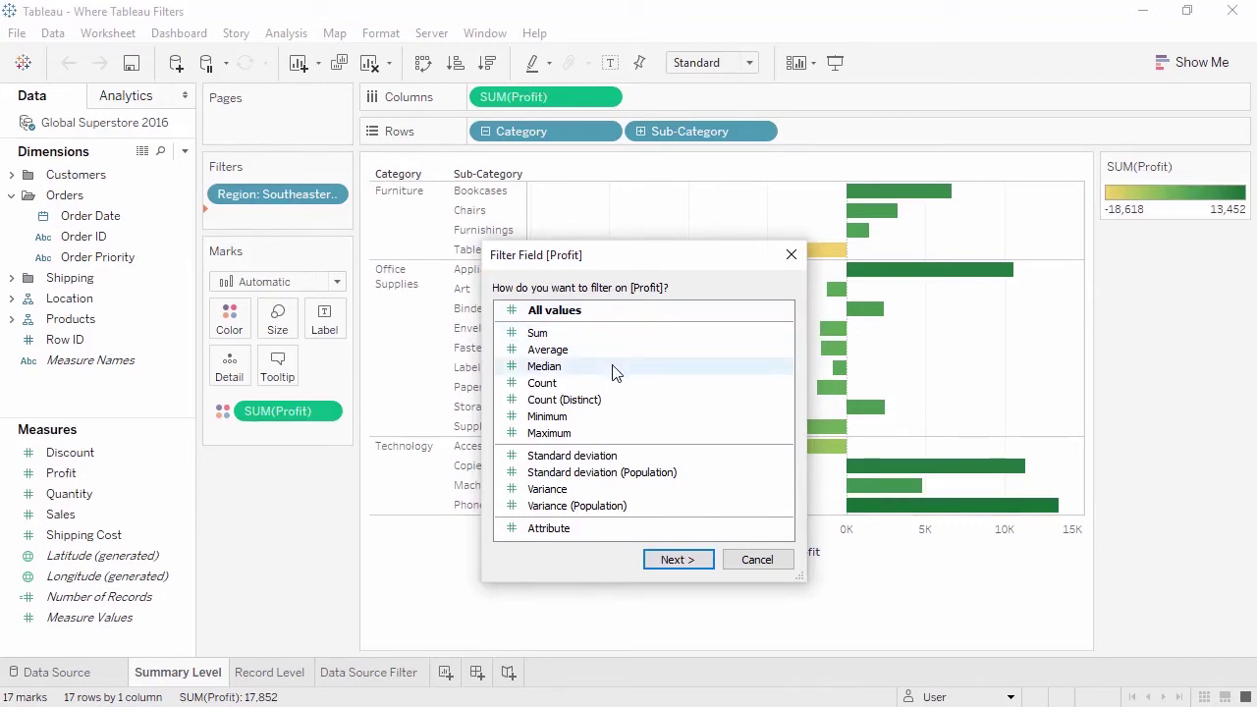
pyautogui.click(582, 336)
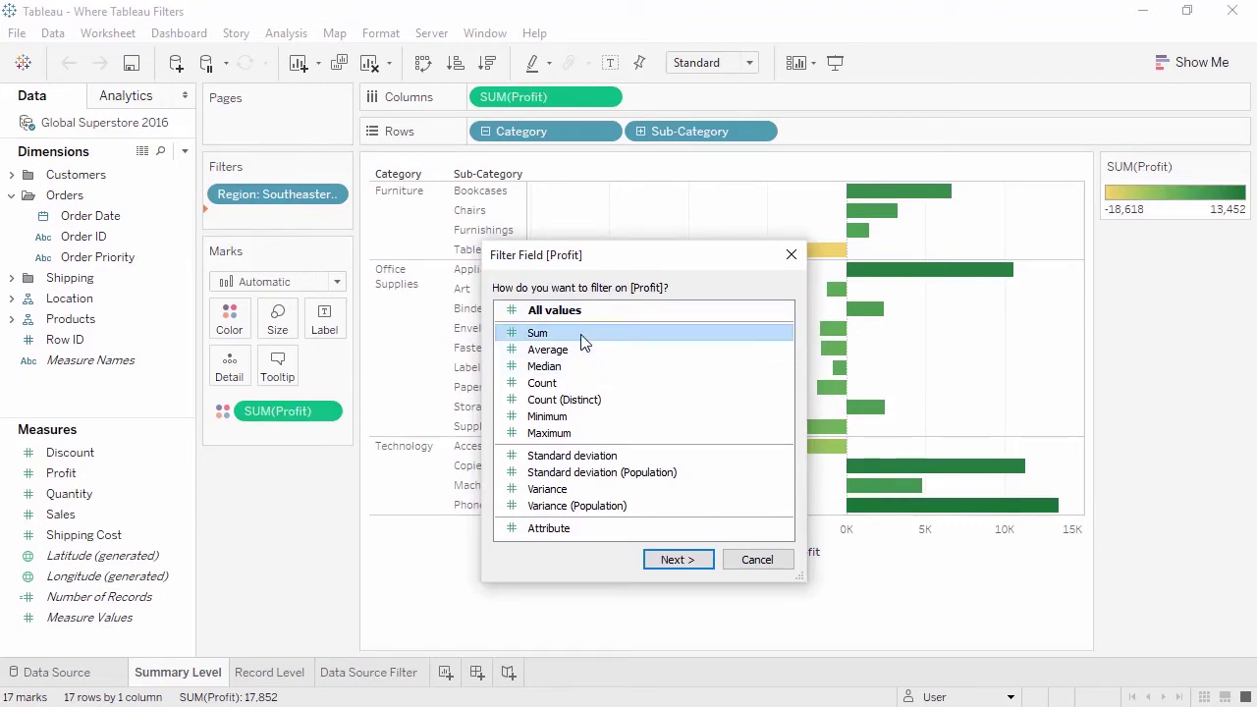
pyautogui.click(693, 557)
pyautogui.click(587, 273)
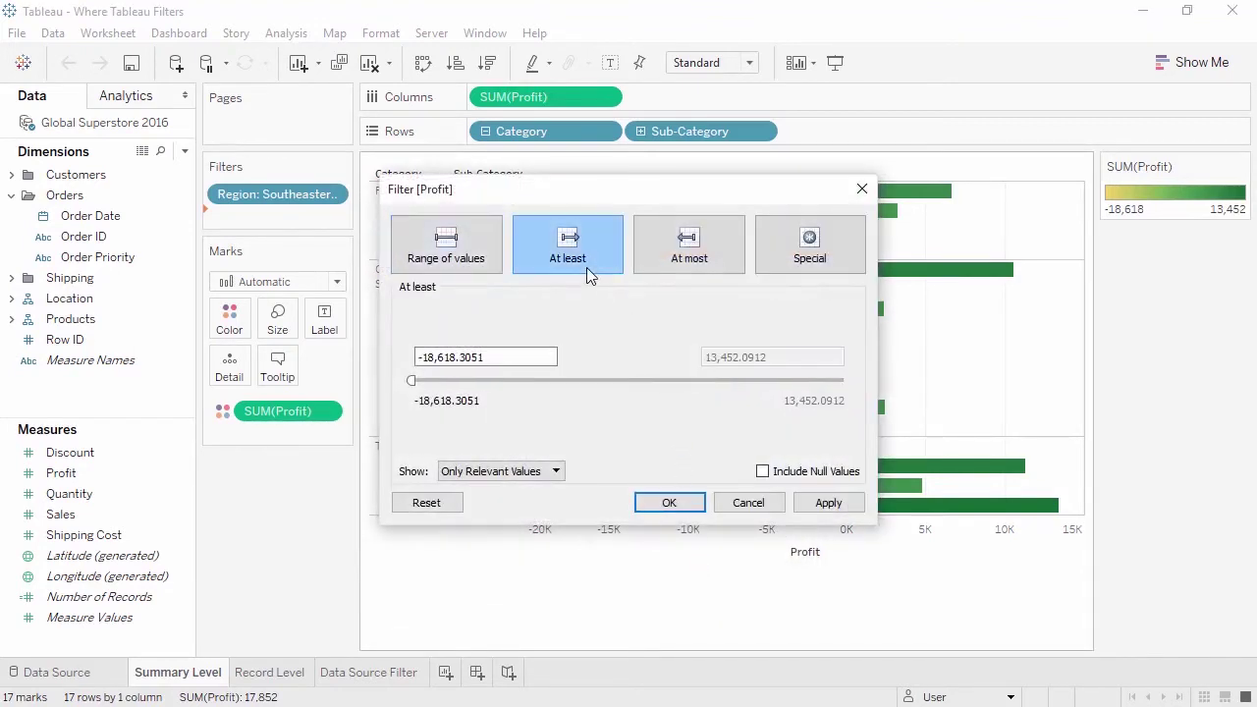
pyautogui.moveTo(519, 357); pyautogui.dragTo(378, 359)
pyautogui.write('0')
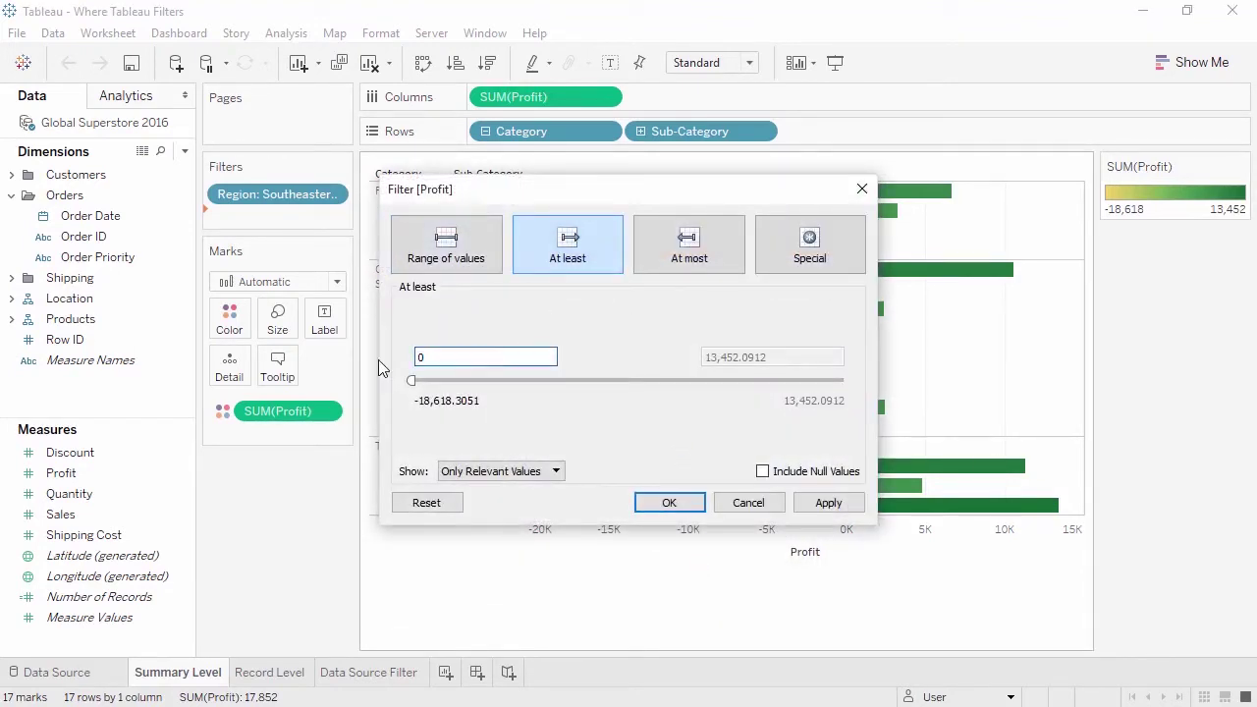
pyautogui.click(667, 505)
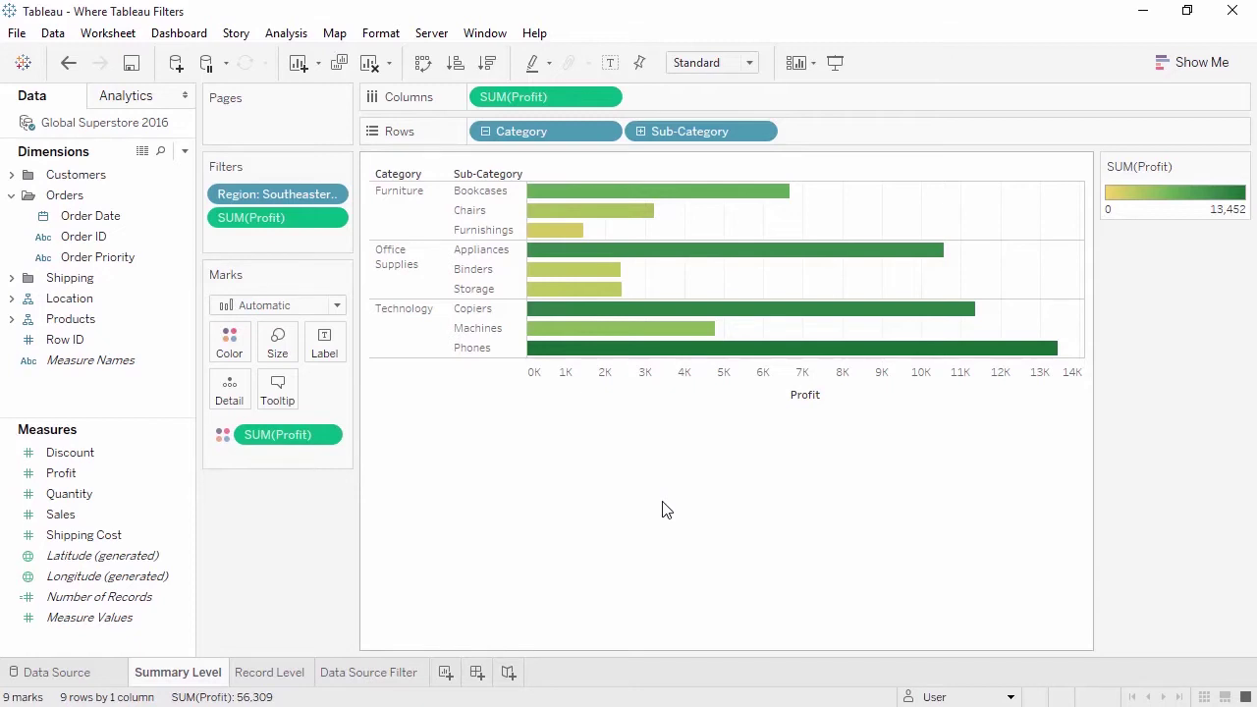
# - Drill Sub-Category down to Product ID and remove the SUM(Profit) filter from the Summary Level sheet
pyautogui.click(641, 132)
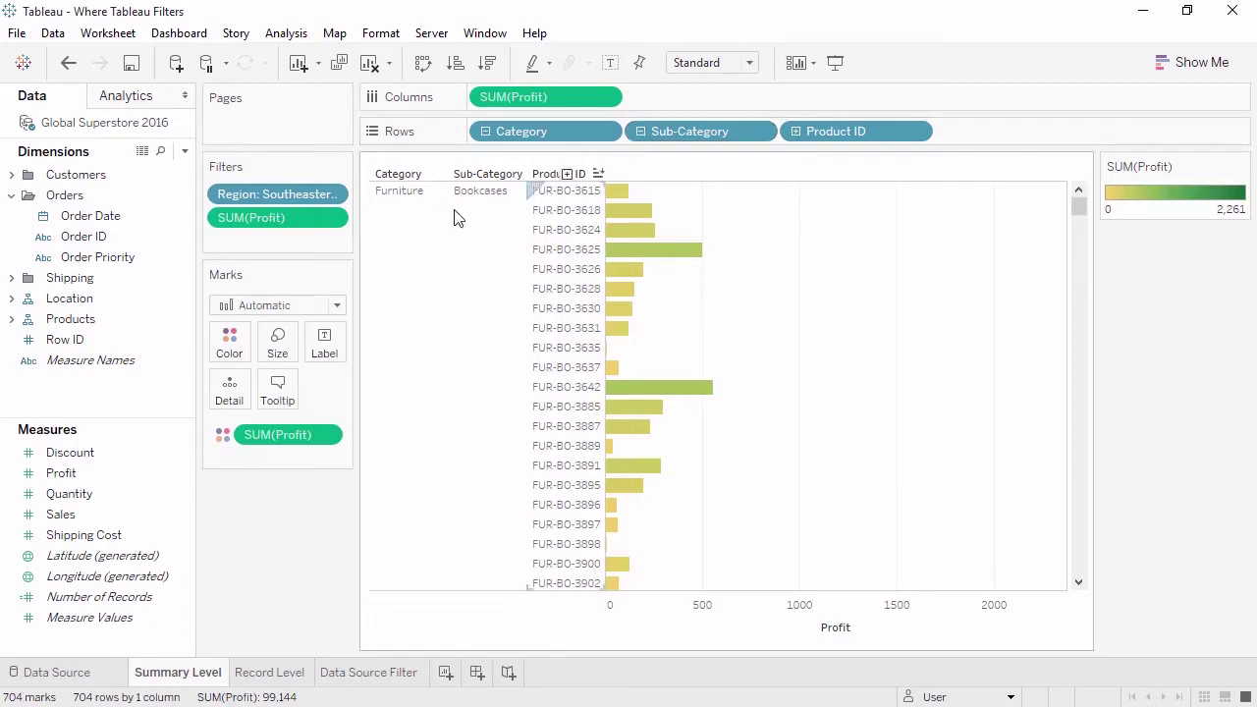
pyautogui.moveTo(291, 220); pyautogui.dragTo(265, 521)
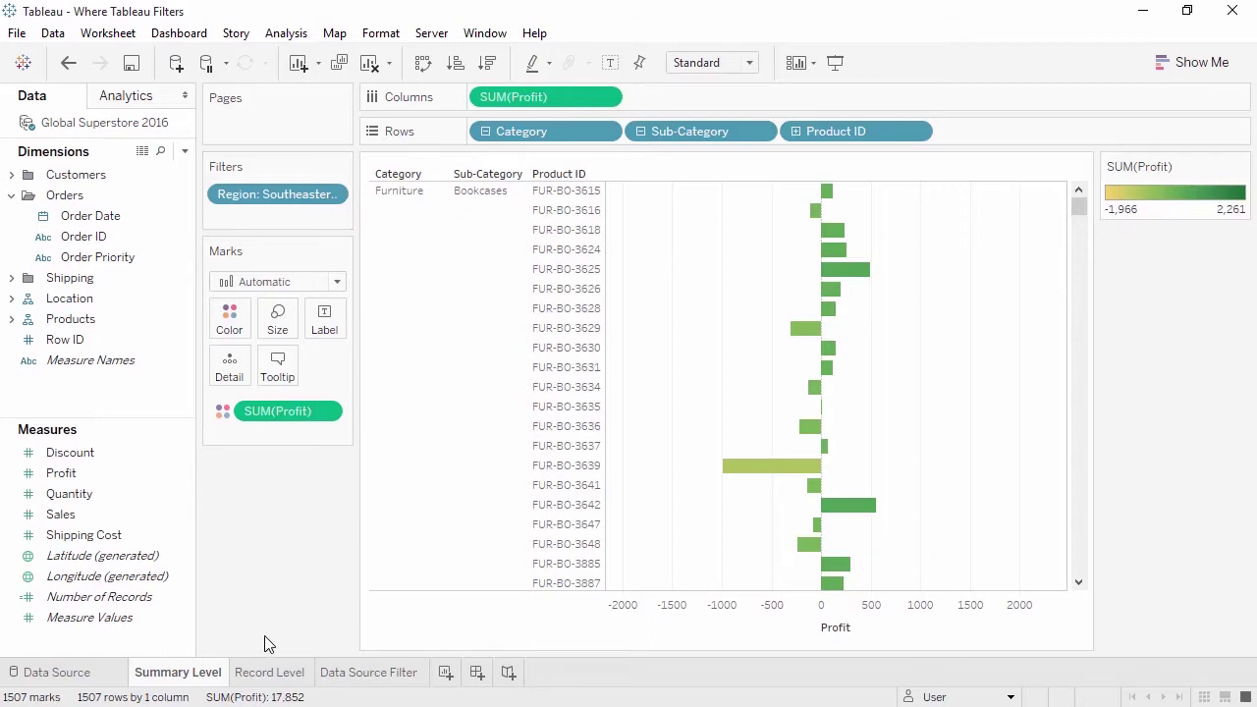
# - On the Record Level sheet, add a Profit filter on All values and limit it to at least 0
pyautogui.click(267, 673)
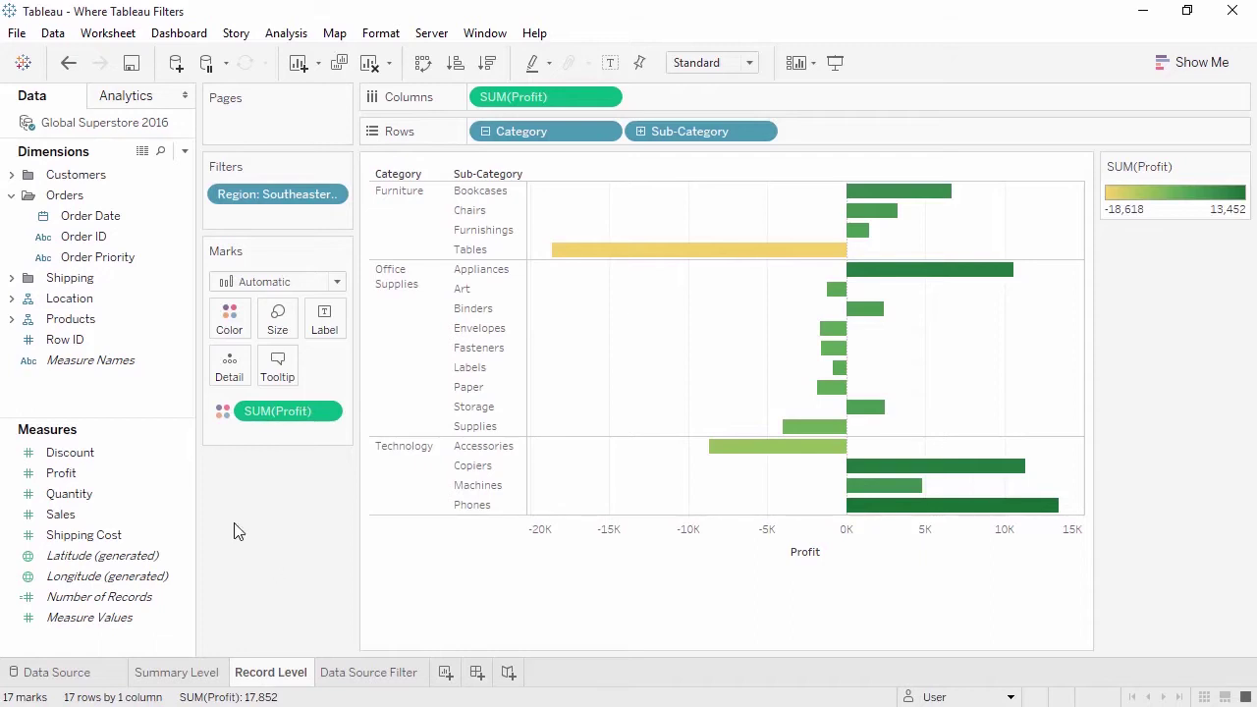
pyautogui.moveTo(155, 474); pyautogui.dragTo(313, 220)
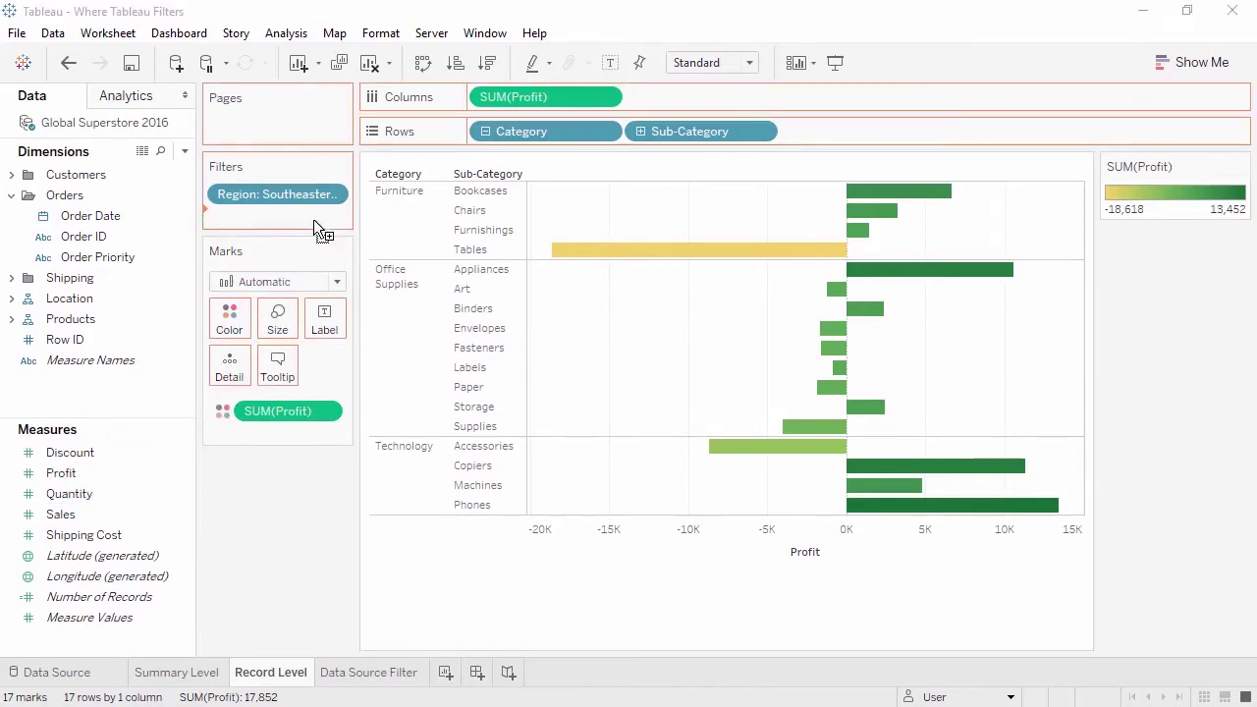
pyautogui.click(537, 313)
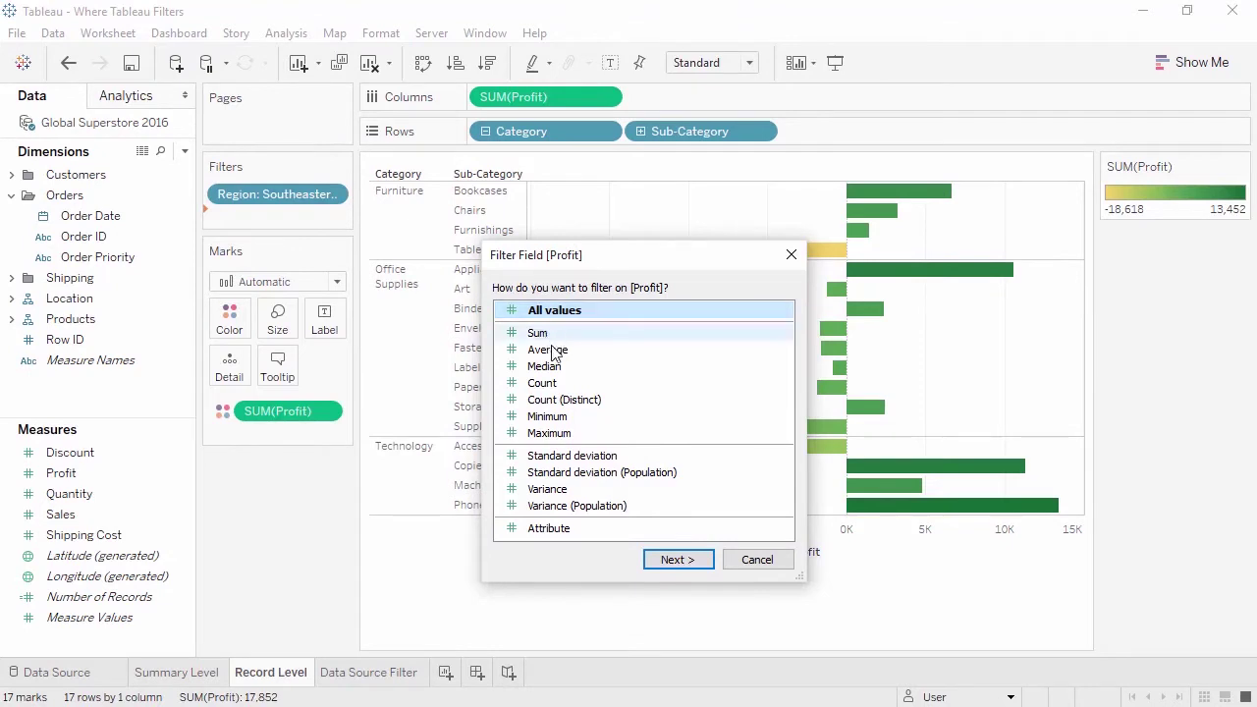
pyautogui.click(656, 559)
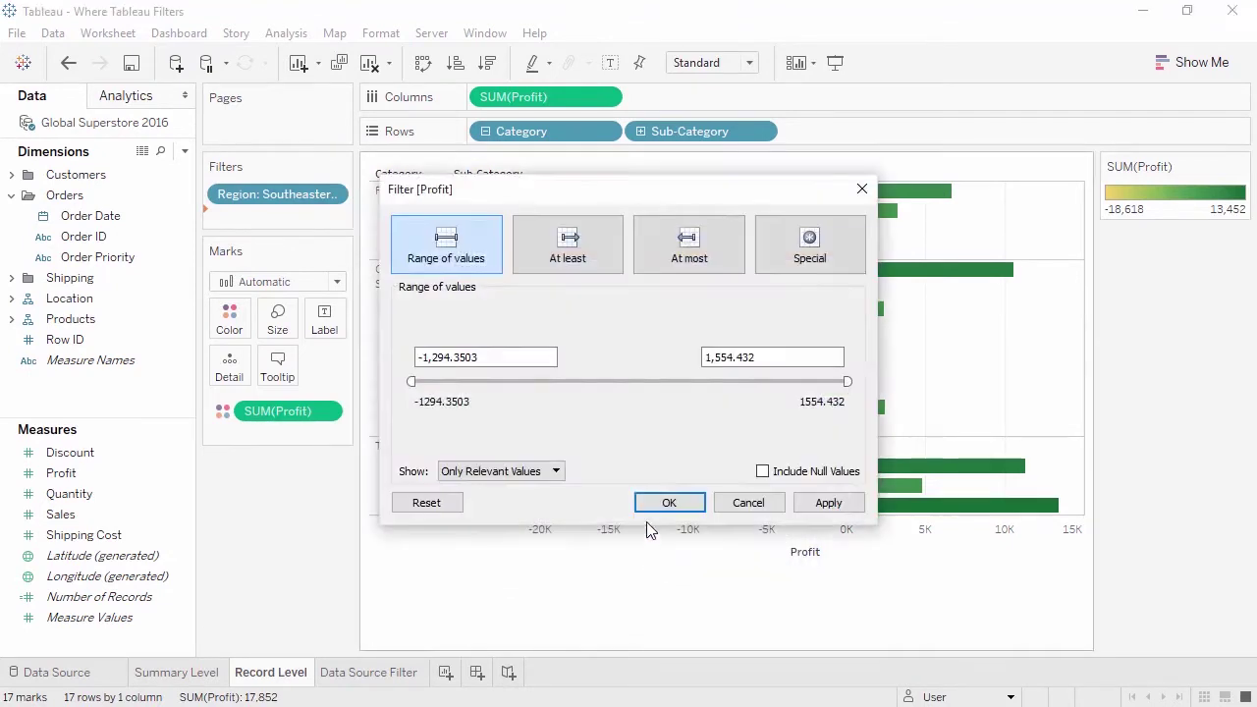
pyautogui.click(567, 245)
pyautogui.click(448, 355)
pyautogui.hotkey('ctrl', 'a')
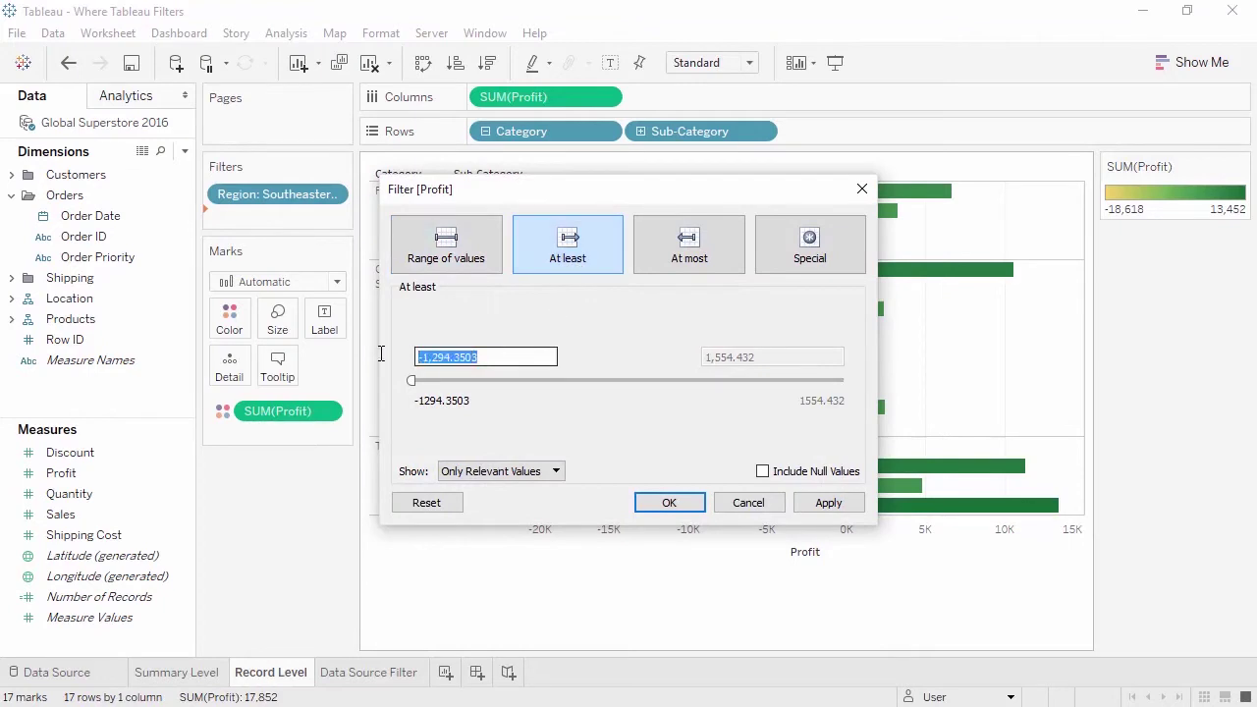
pyautogui.write('0')
pyautogui.click(669, 502)
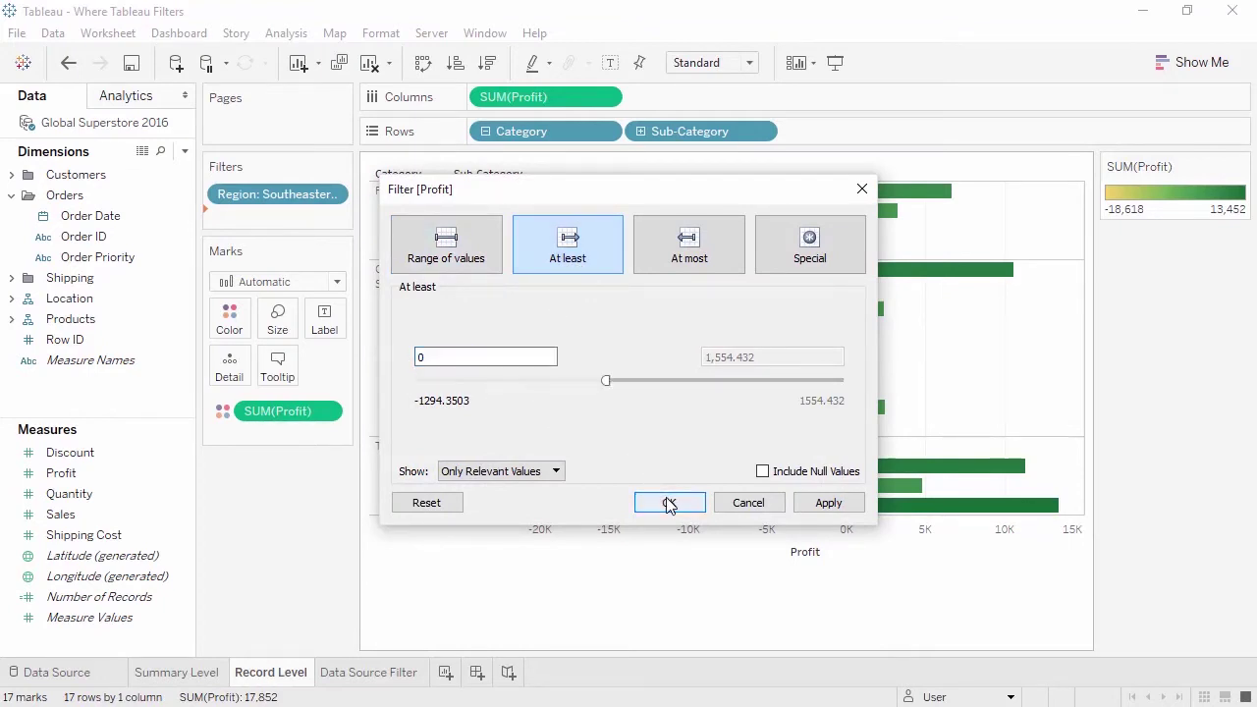
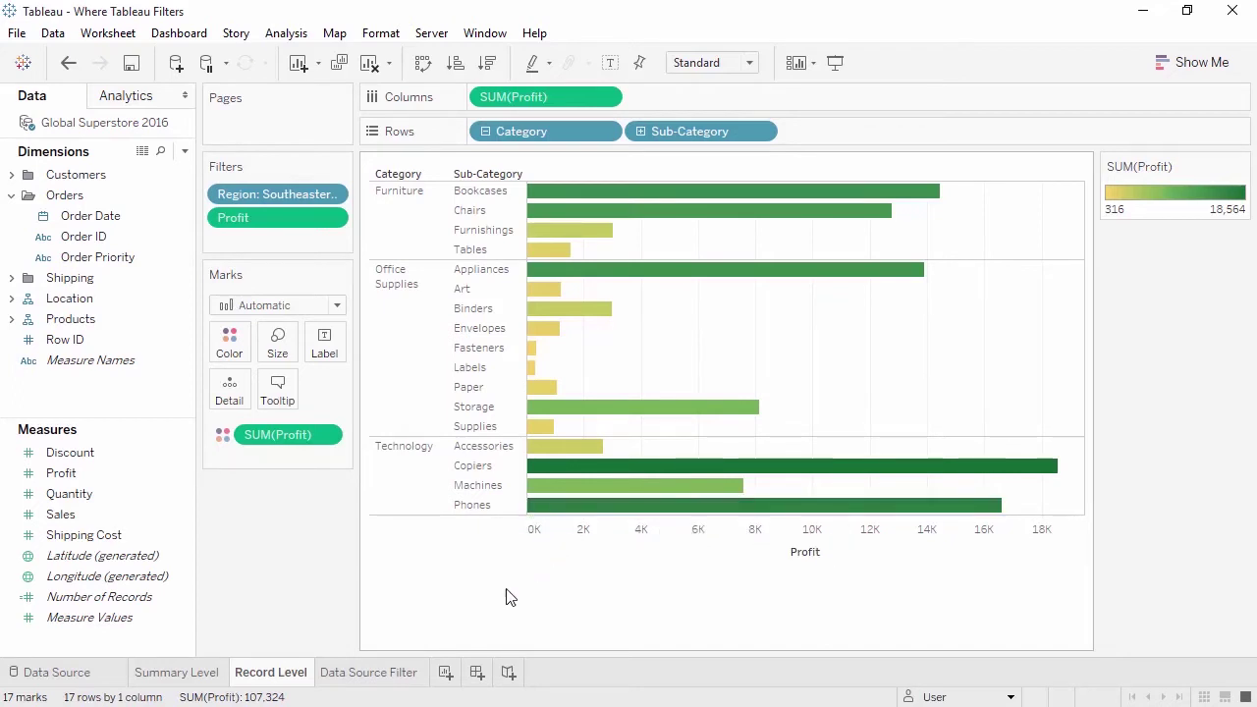
# - On the Data Source Filter sheet, add a data source filter keeping only Europe in Market, and check its effect on the Record Level sheet
pyautogui.click(398, 673)
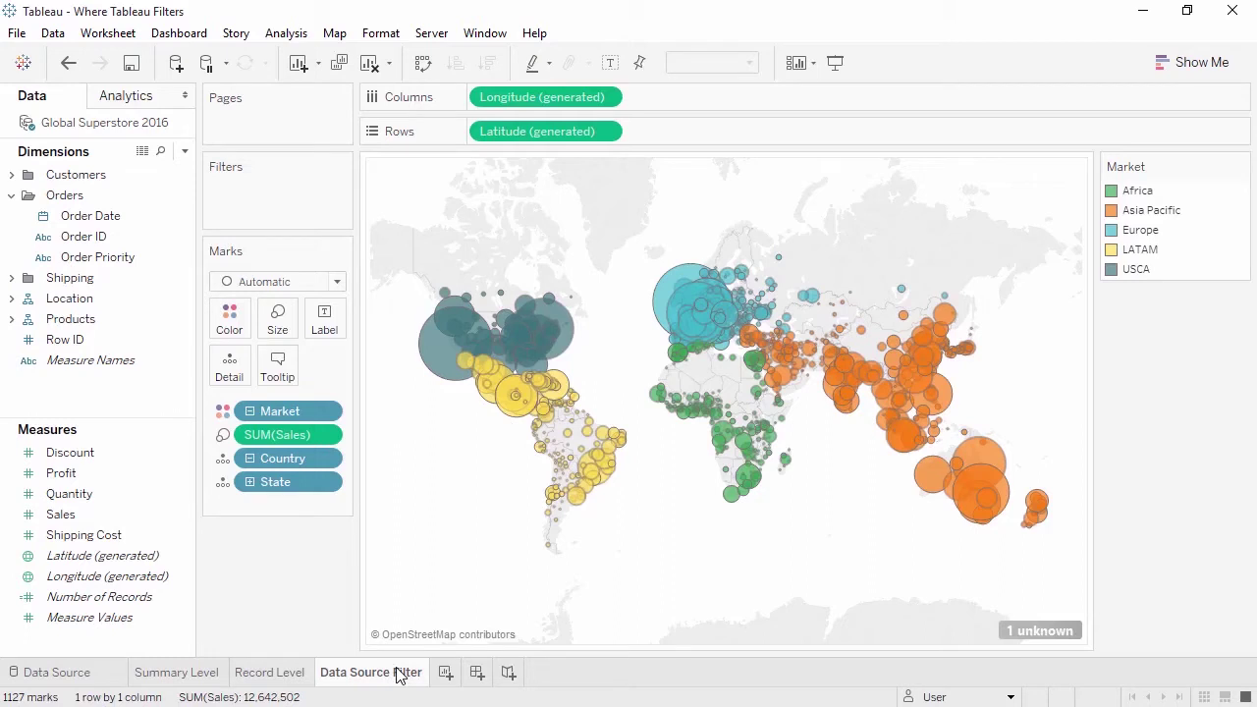
pyautogui.rightClick(133, 128)
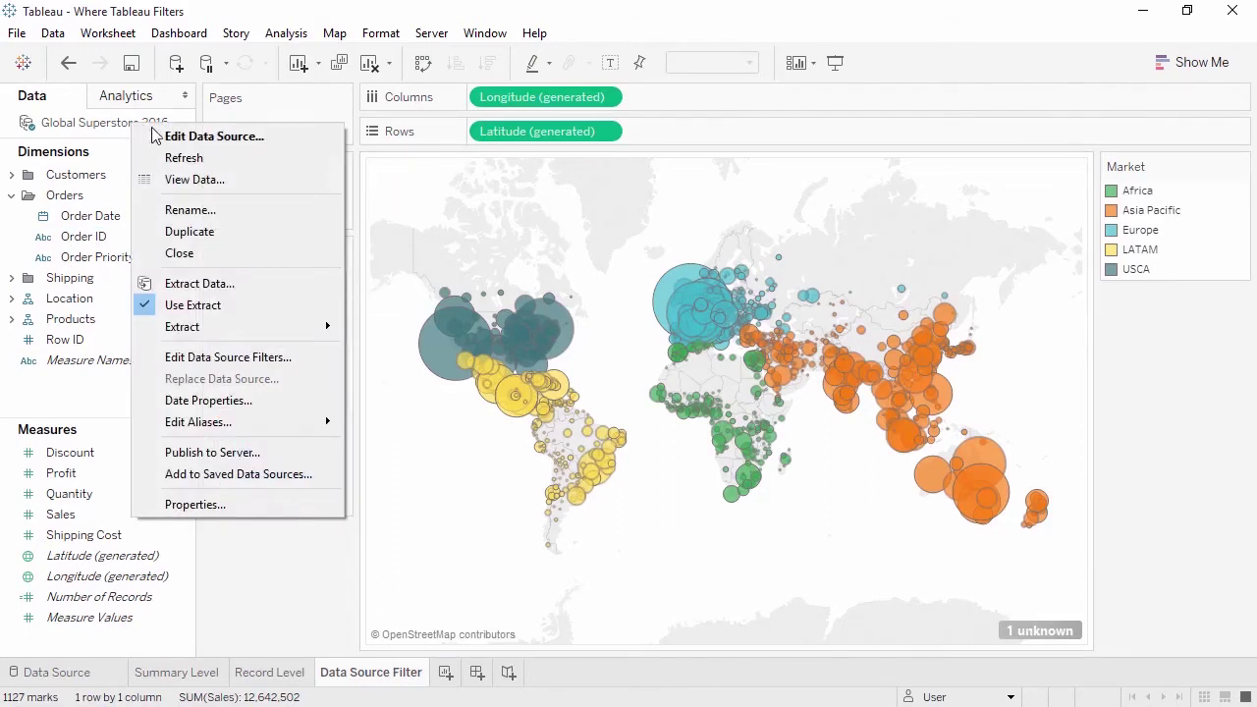
pyautogui.click(263, 357)
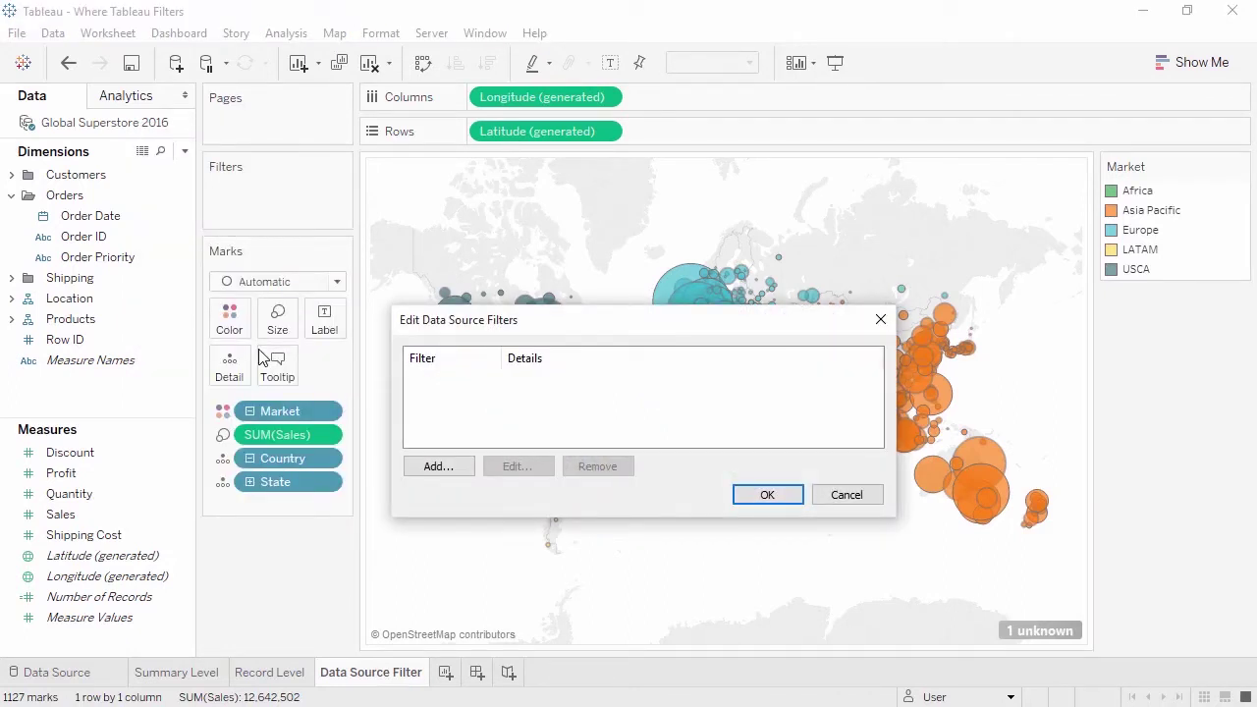
pyautogui.click(424, 466)
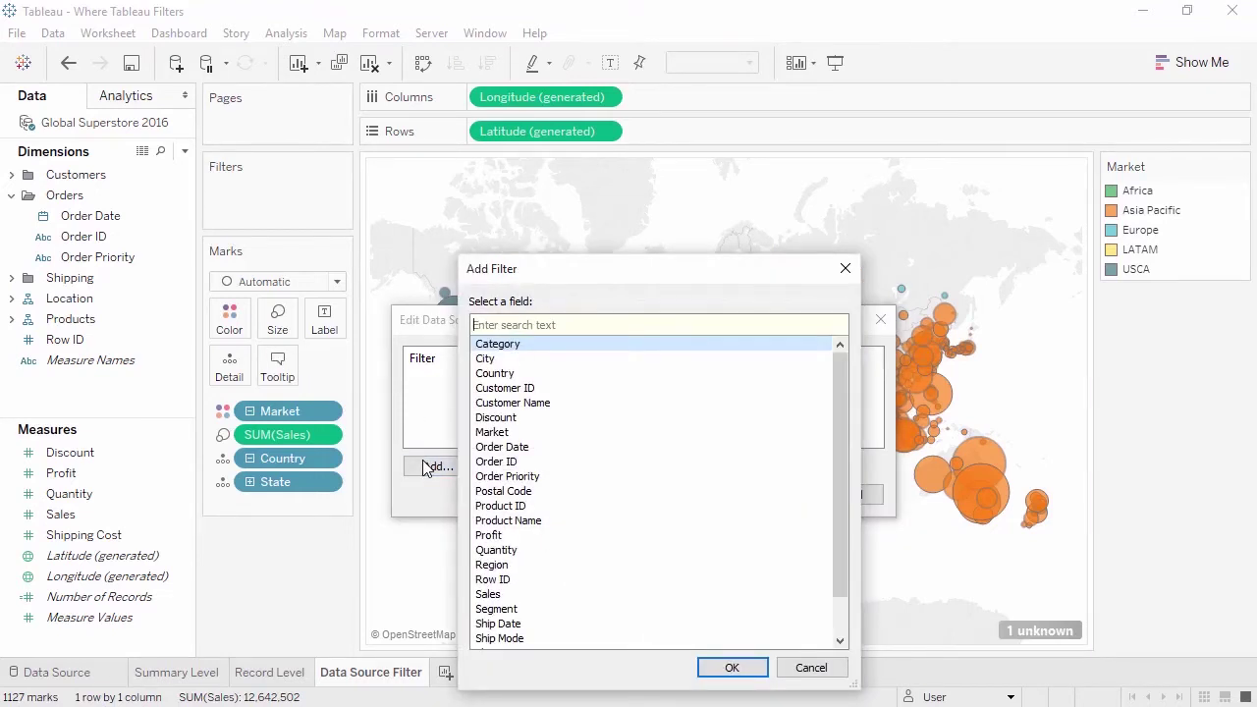
pyautogui.click(491, 433)
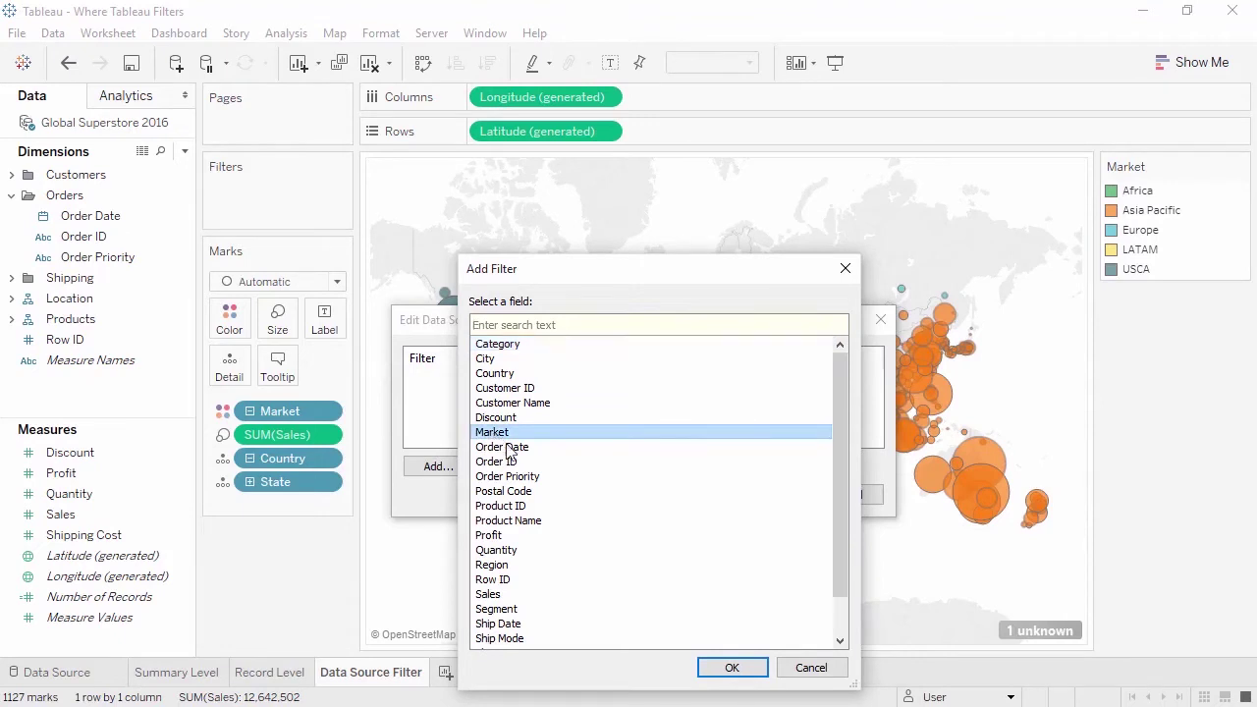
pyautogui.click(732, 668)
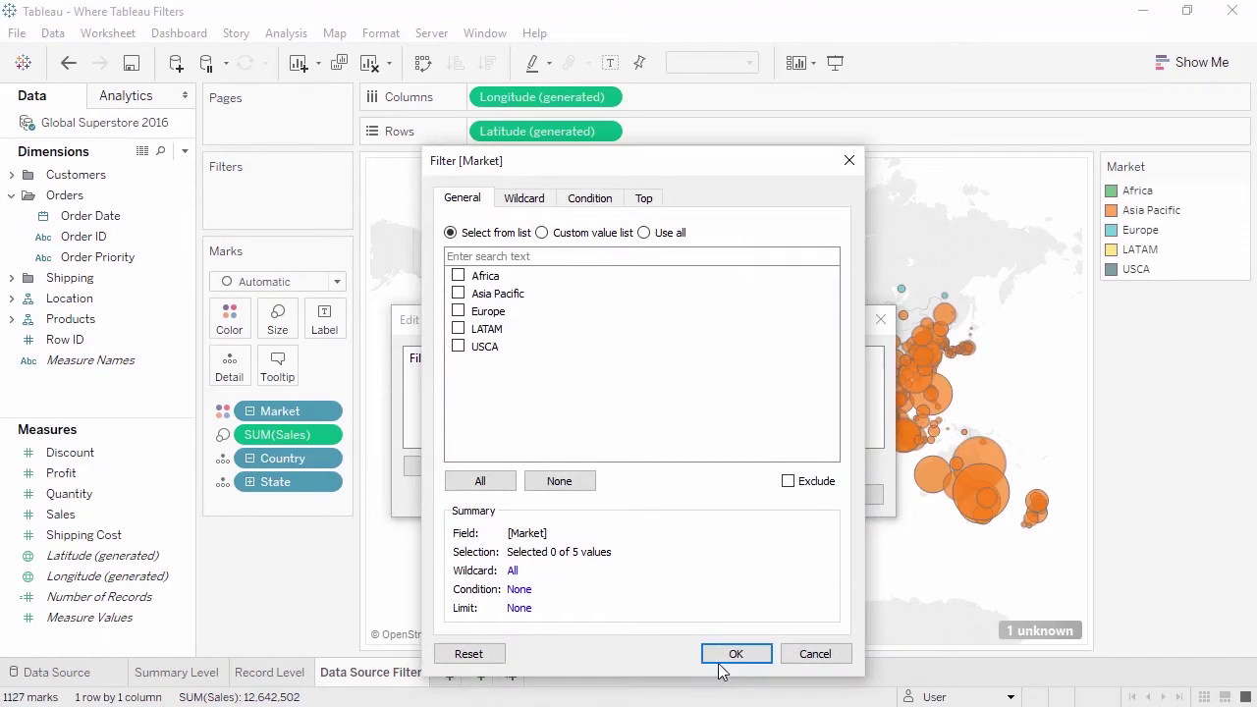
pyautogui.click(459, 311)
pyautogui.click(734, 656)
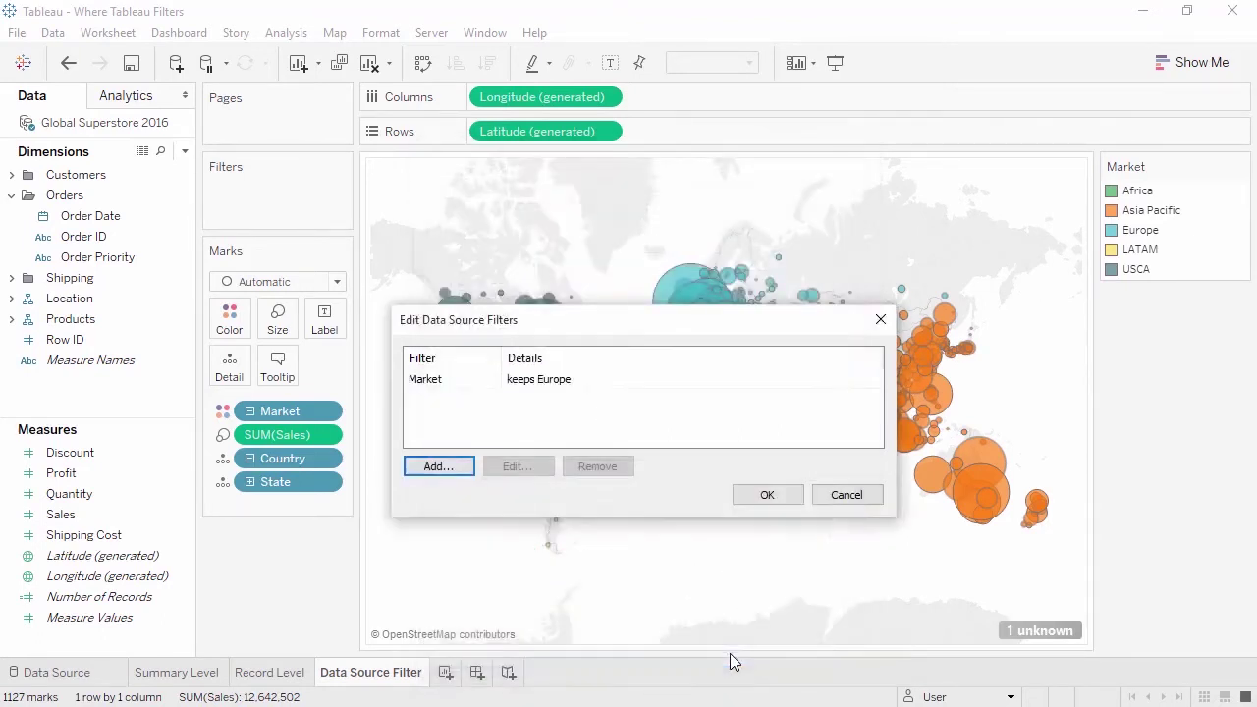
pyautogui.click(767, 495)
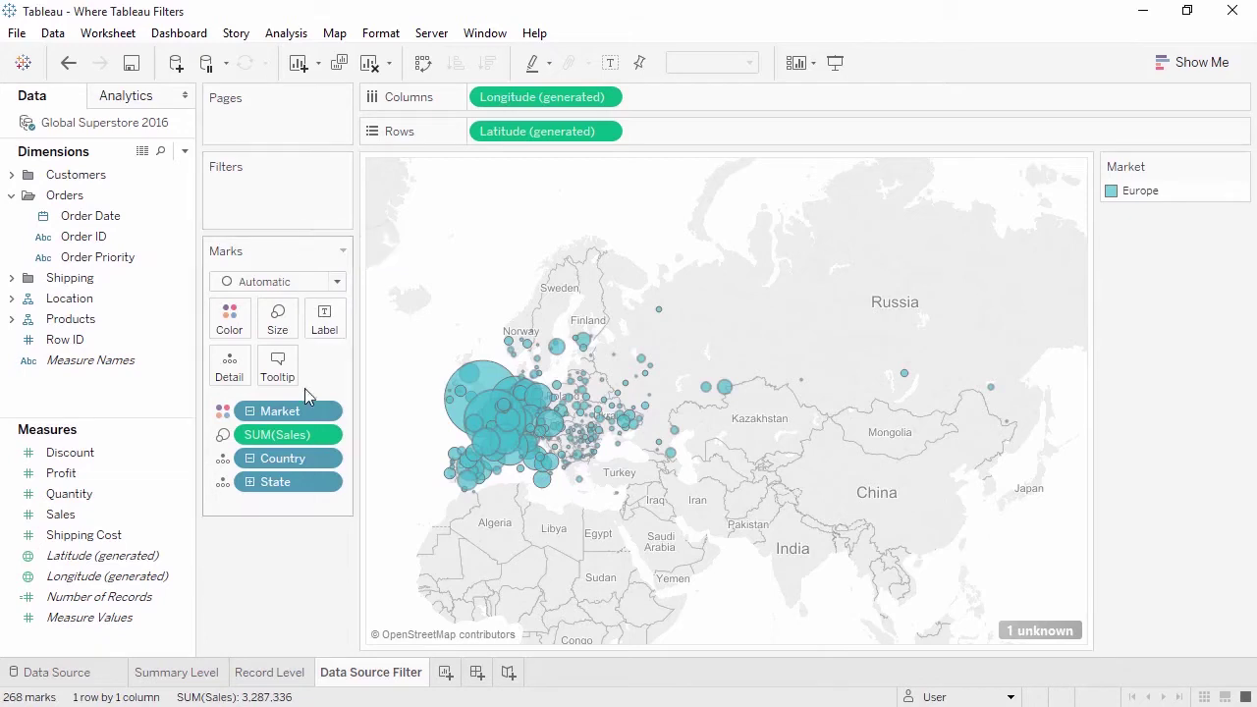
pyautogui.click(269, 673)
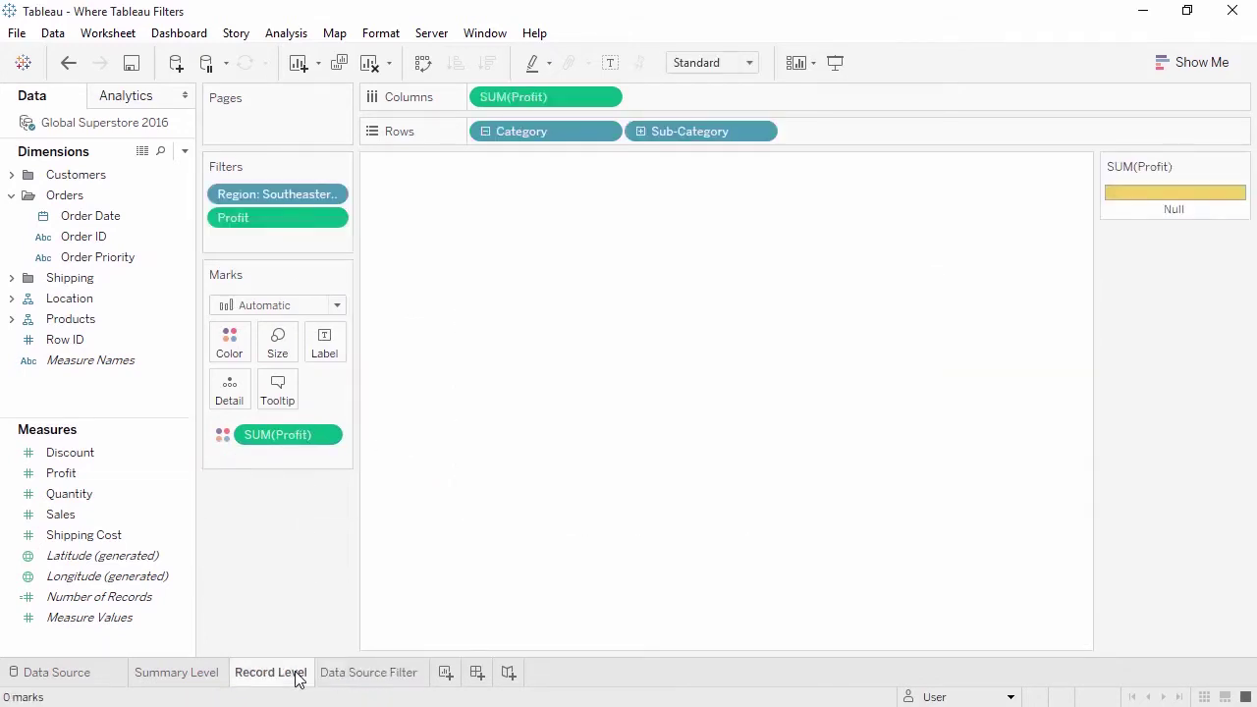
pyautogui.click(354, 677)
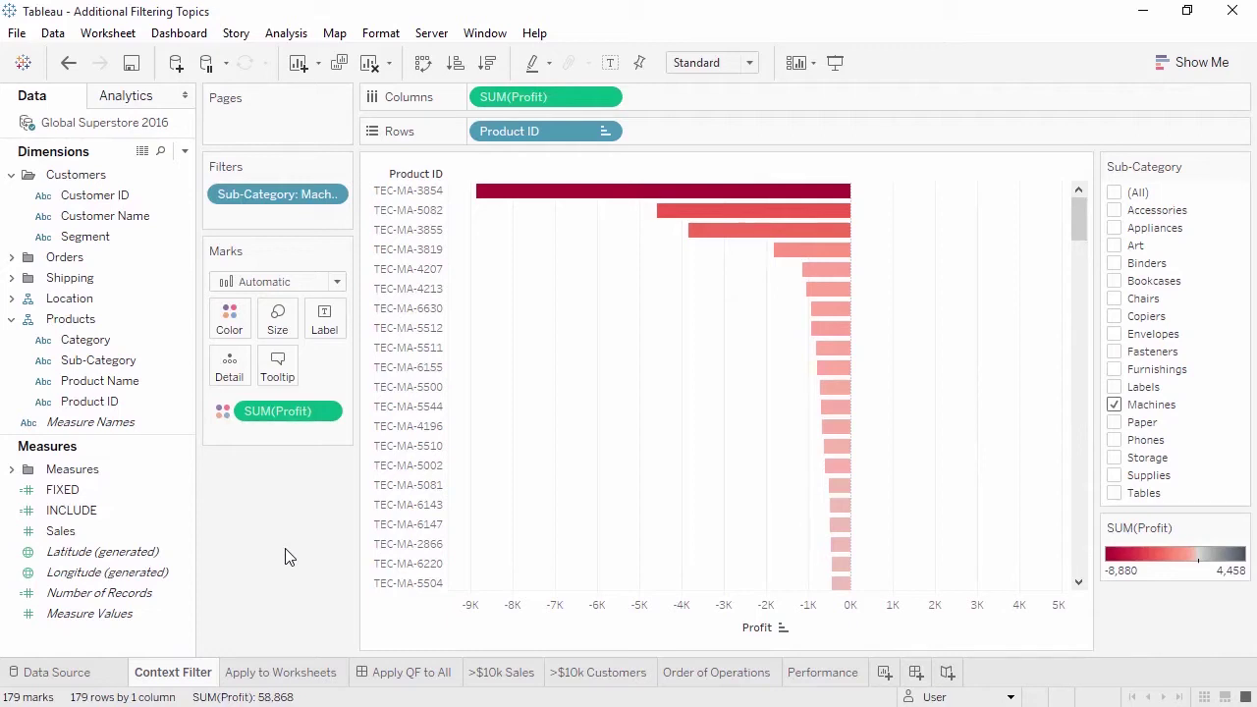
# - On the Context Filter sheet of the Additional Filtering Topics workbook, add the Sub-Category filter to context and hide its filter card
pyautogui.rightClick(314, 194)
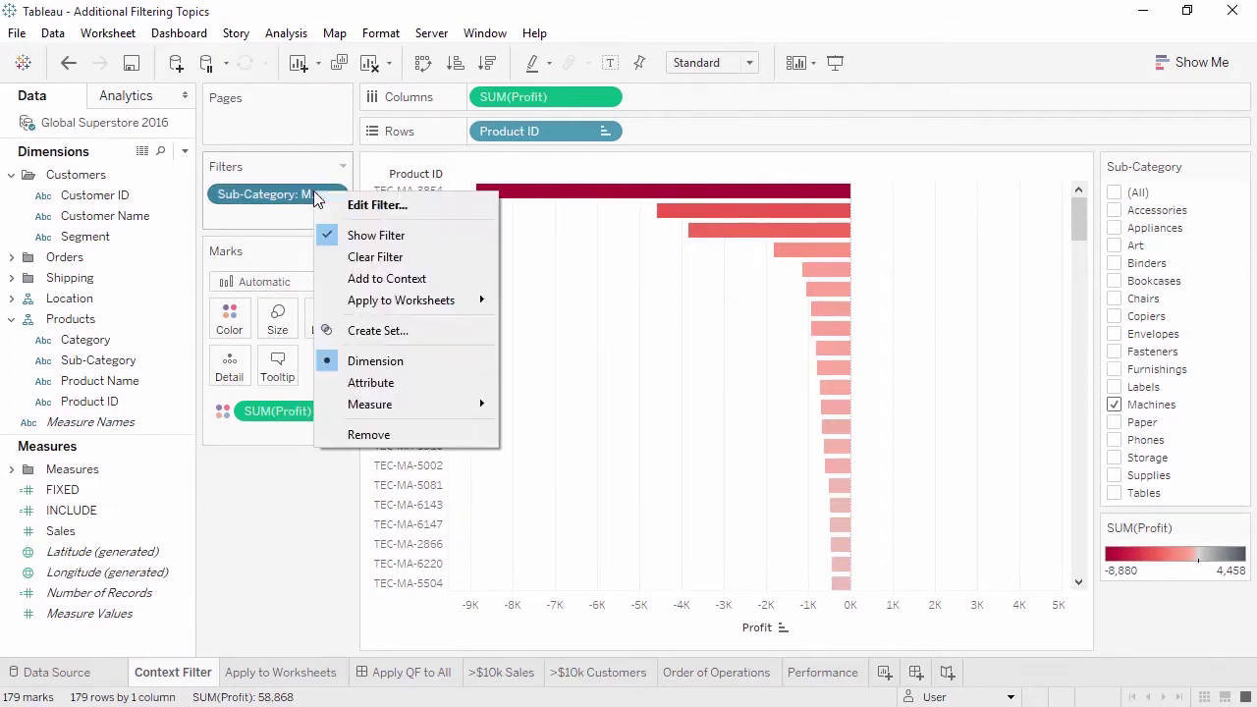
pyautogui.click(383, 279)
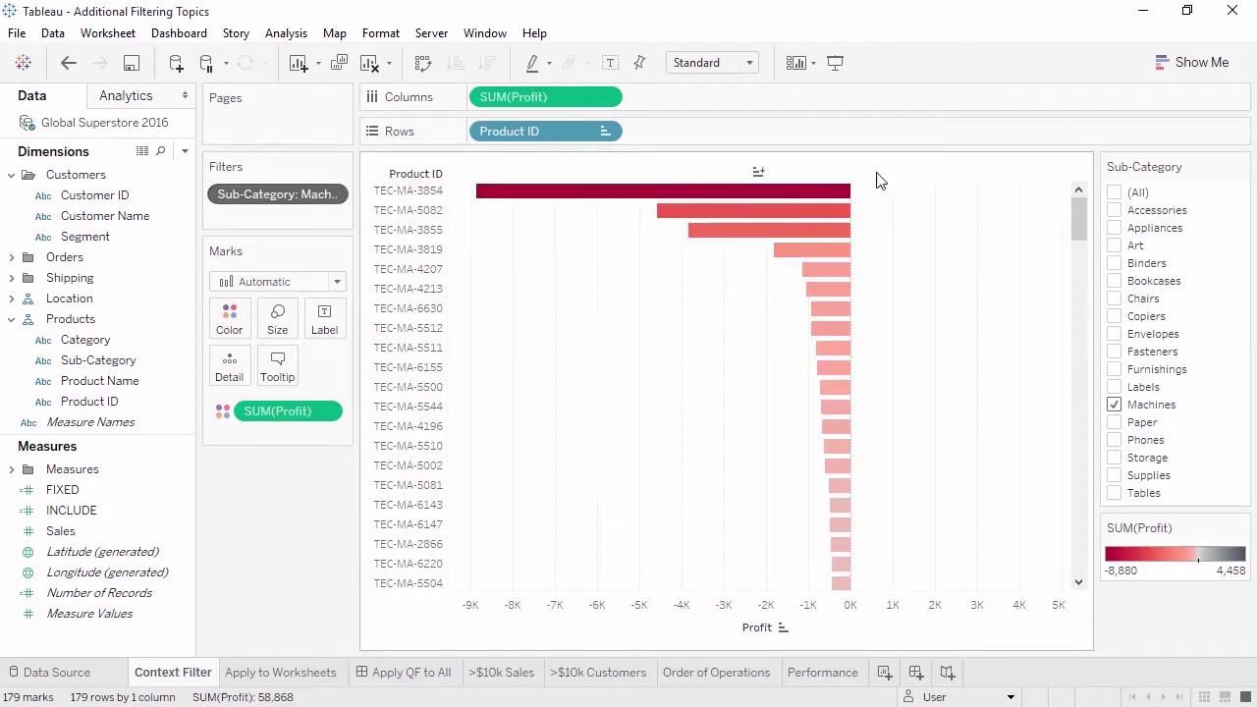
pyautogui.click(1241, 166)
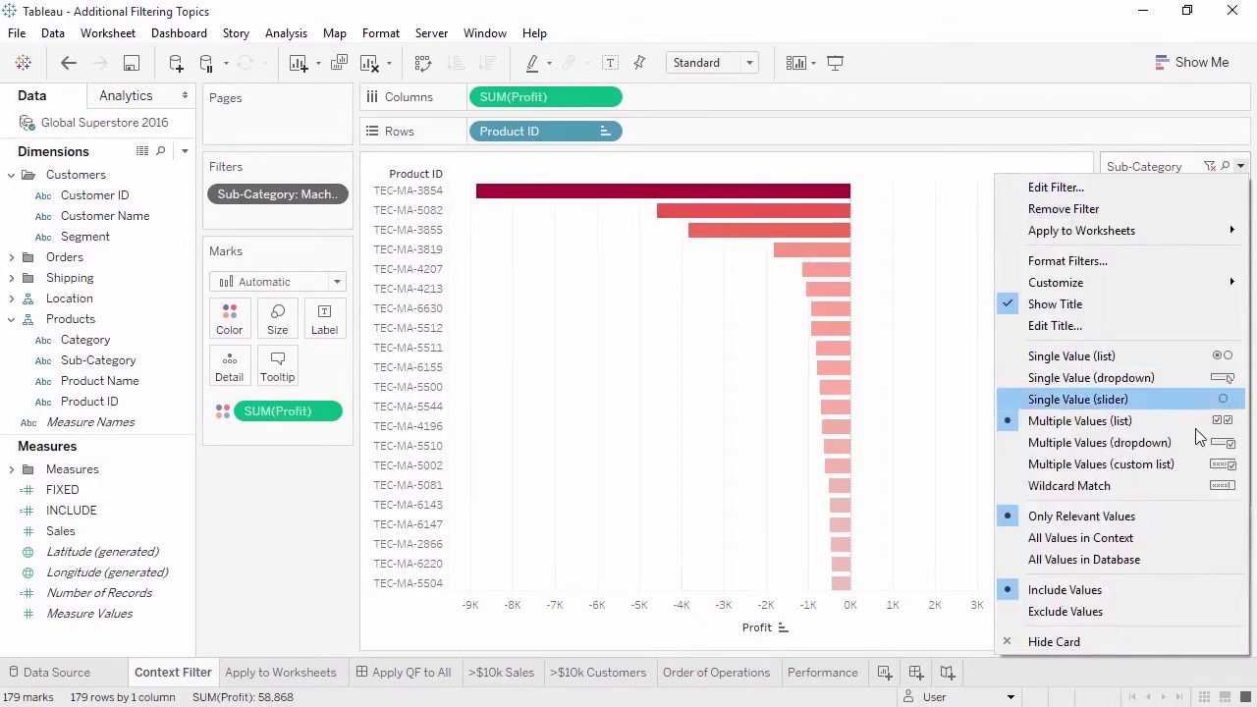
pyautogui.click(1129, 642)
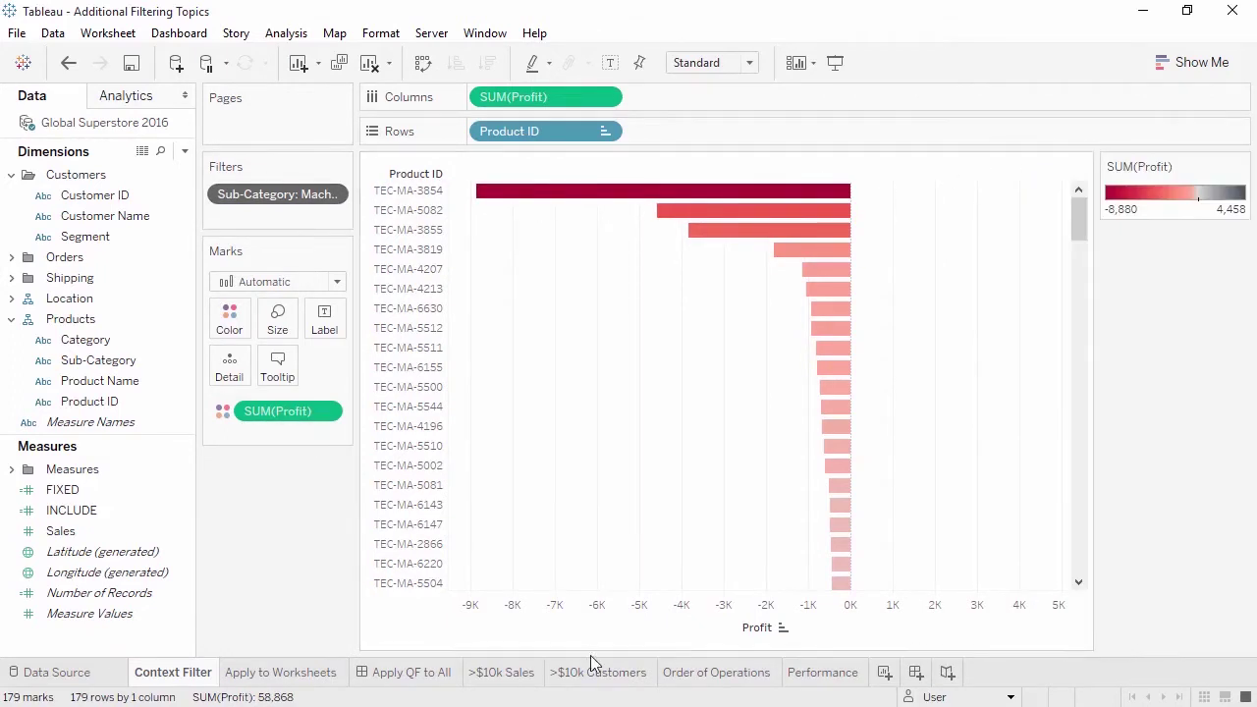
# - On the Apply to Worksheets sheet, view the options for which worksheets the Order Priority filter applies to
pyautogui.click(292, 674)
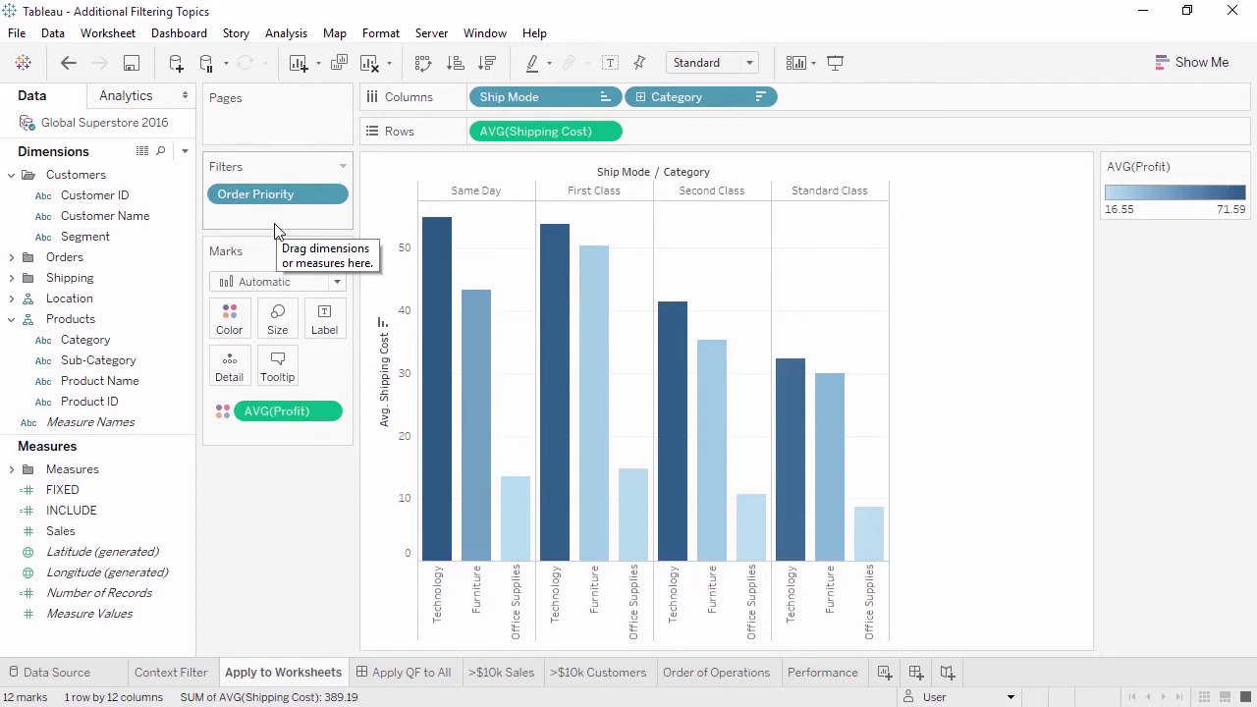
pyautogui.click(332, 195)
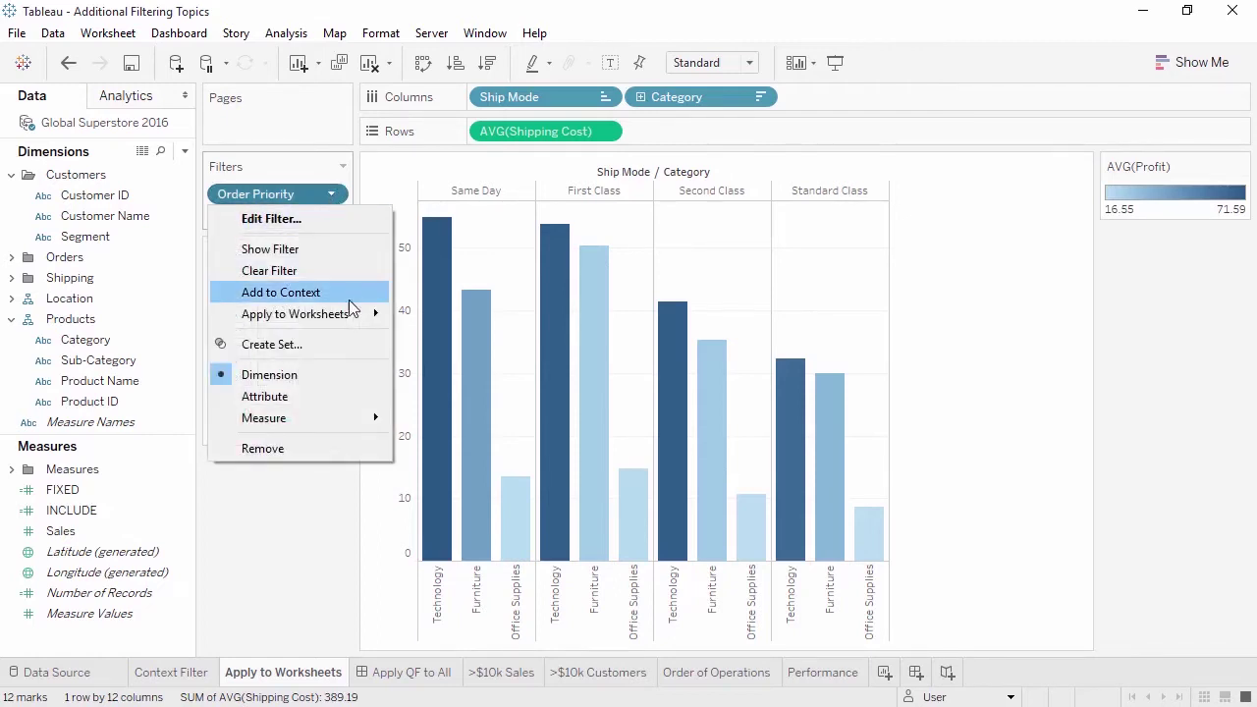
pyautogui.moveTo(348, 312)
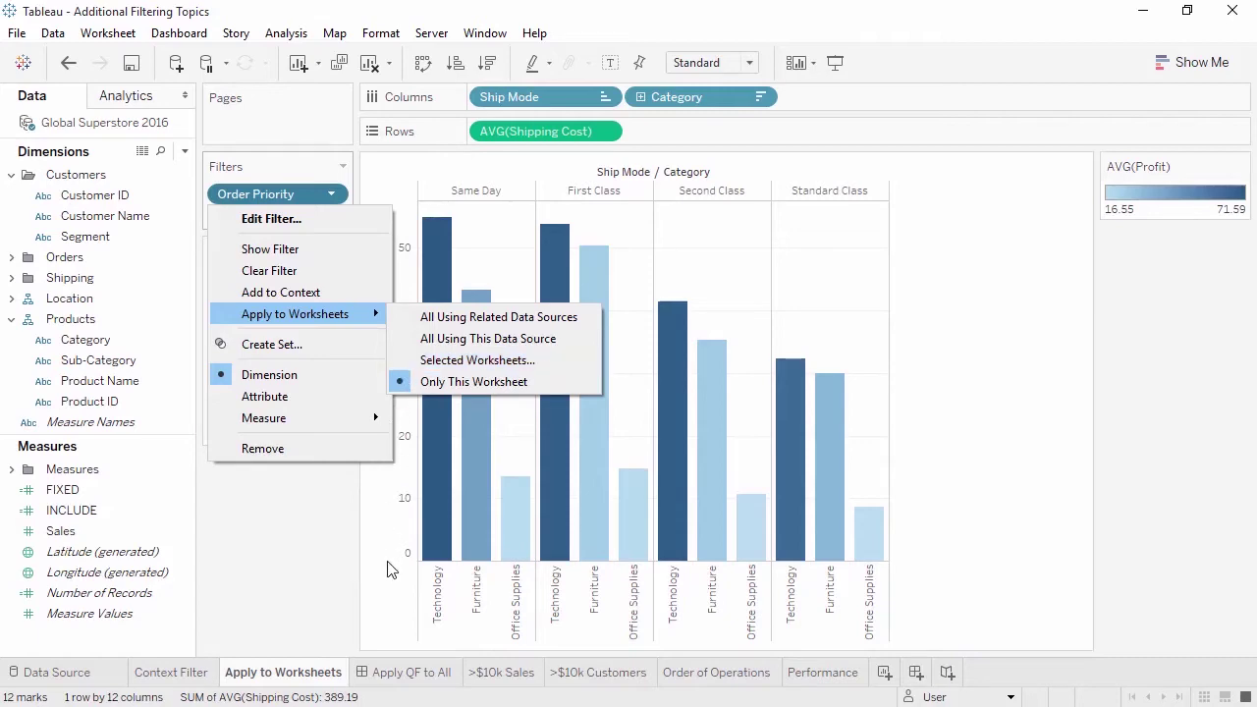
# - On the Apply QF to All dashboard, try the Category filter with Technology and with Office Supplies
pyautogui.click(400, 672)
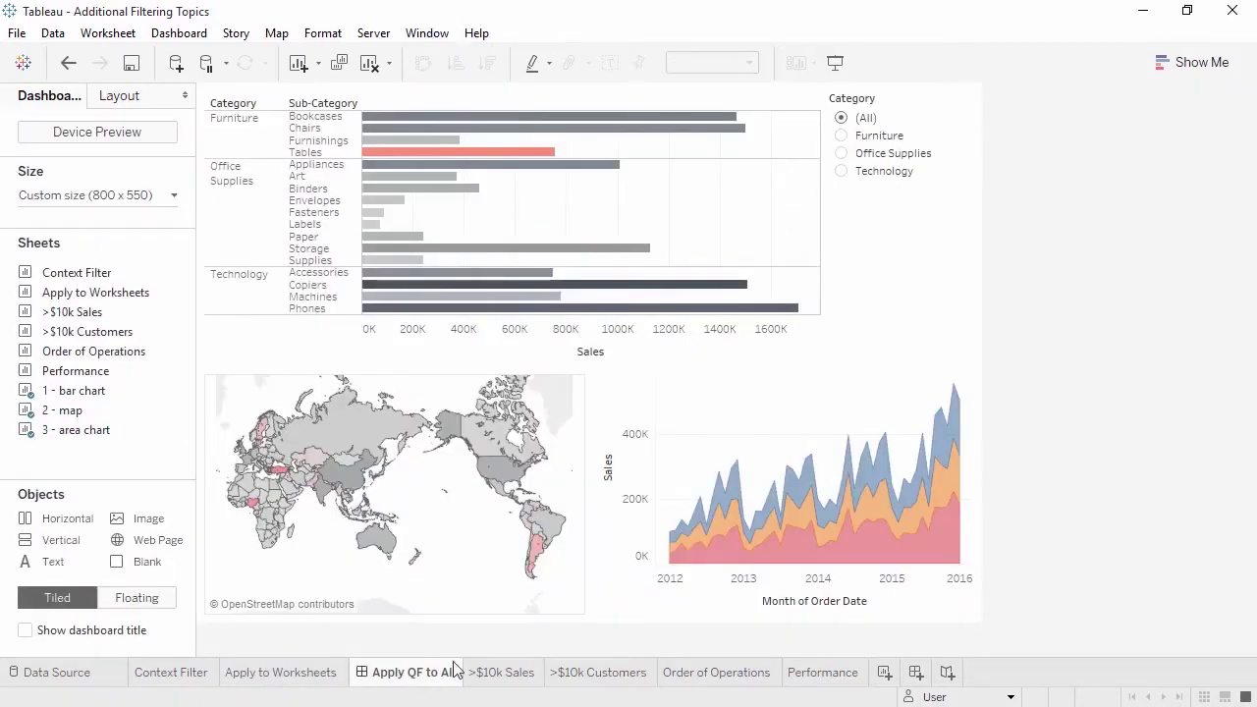
pyautogui.click(842, 172)
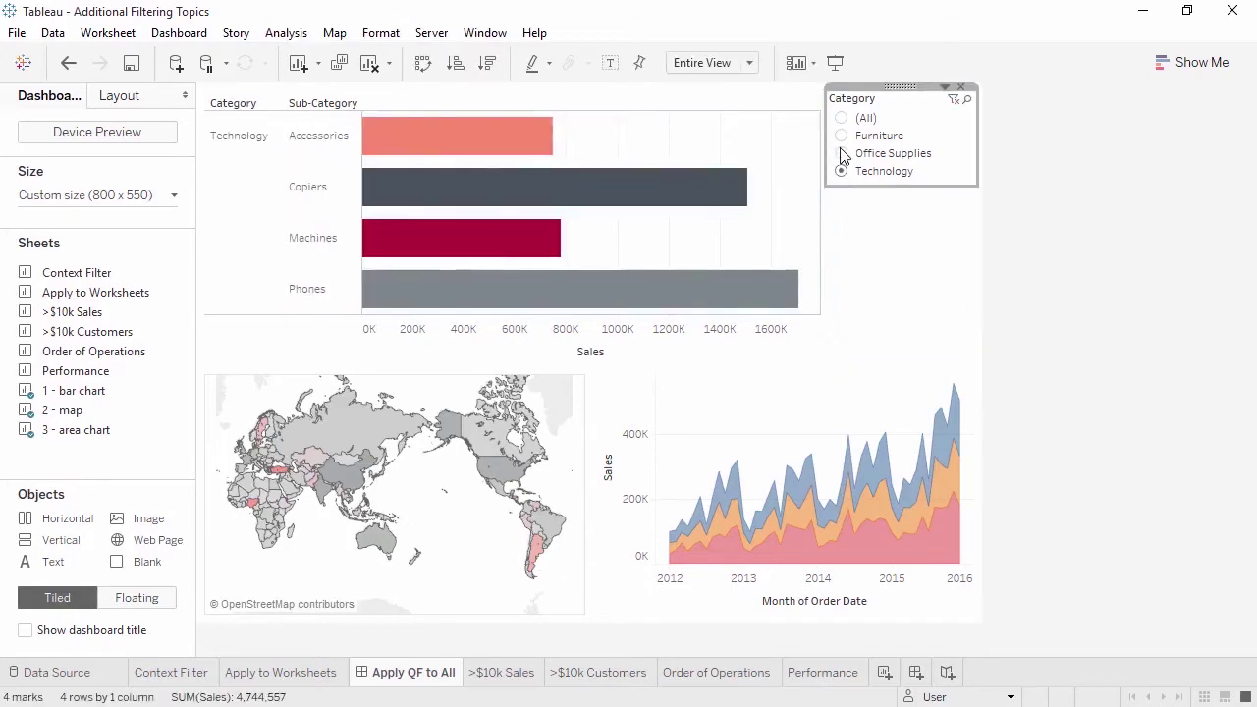
pyautogui.click(842, 154)
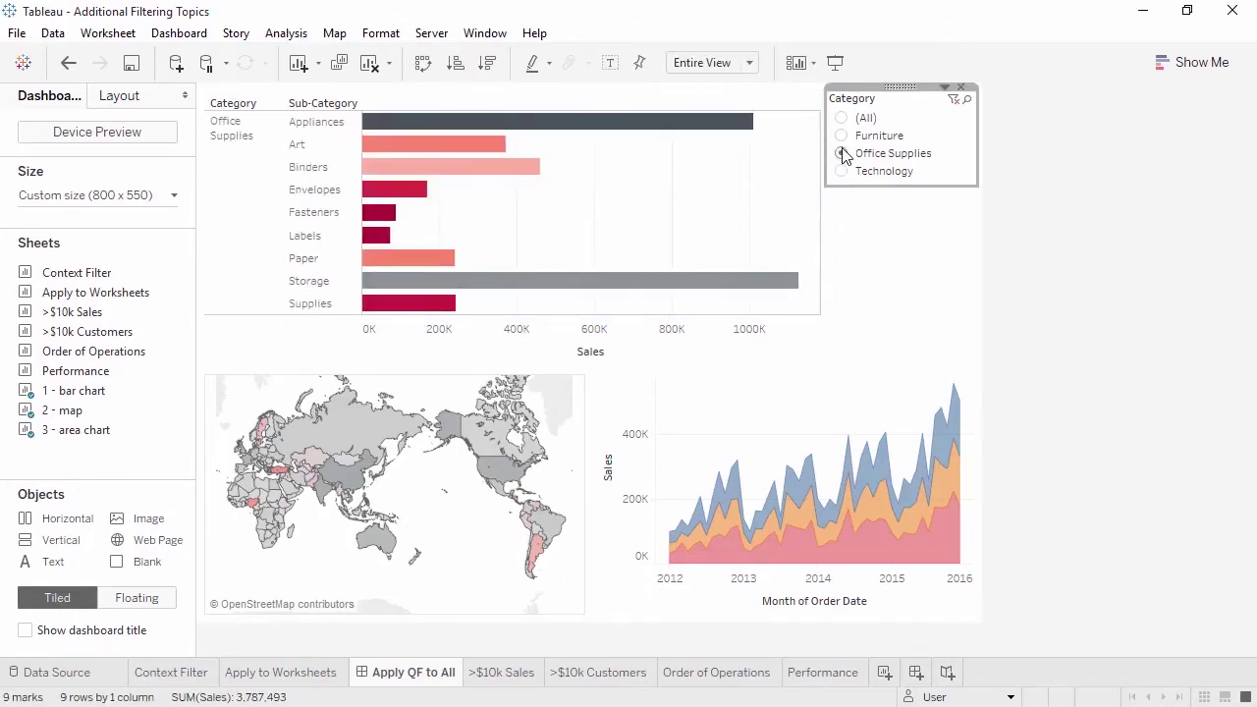
# - Apply the dashboard's Category filter to all worksheets using this data source and set it to Technology
pyautogui.click(945, 88)
pyautogui.moveTo(923, 129)
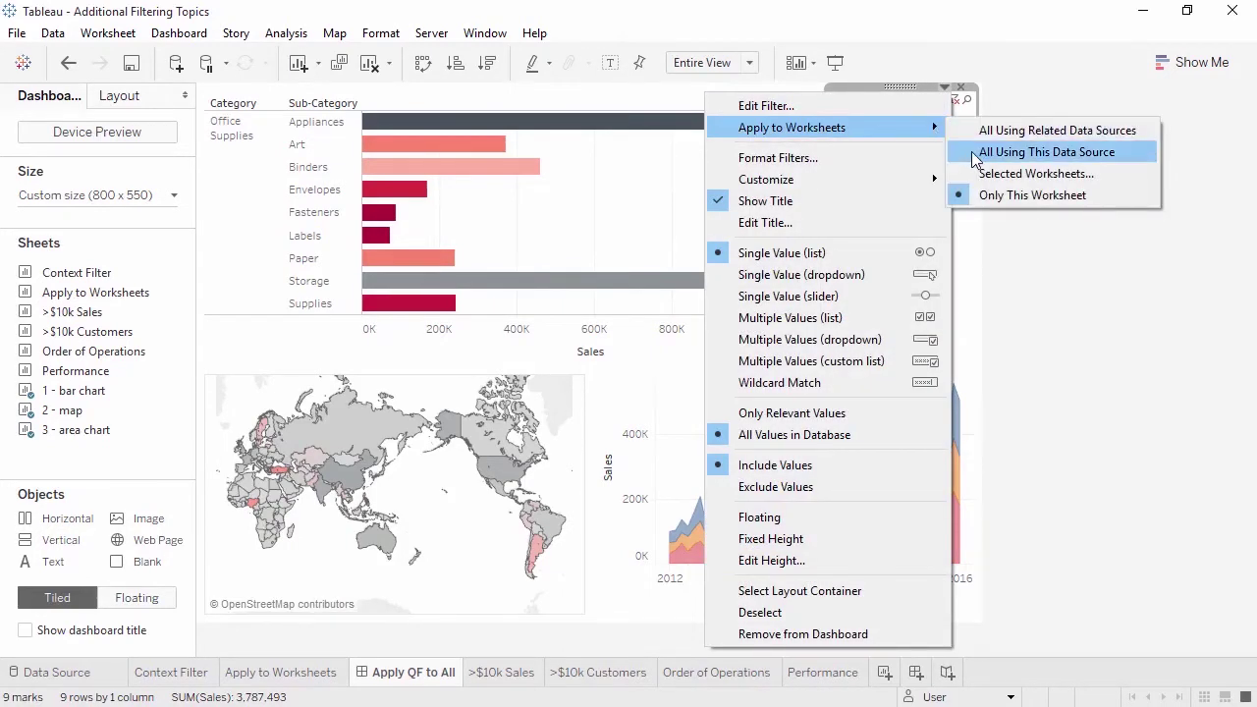
pyautogui.click(1046, 152)
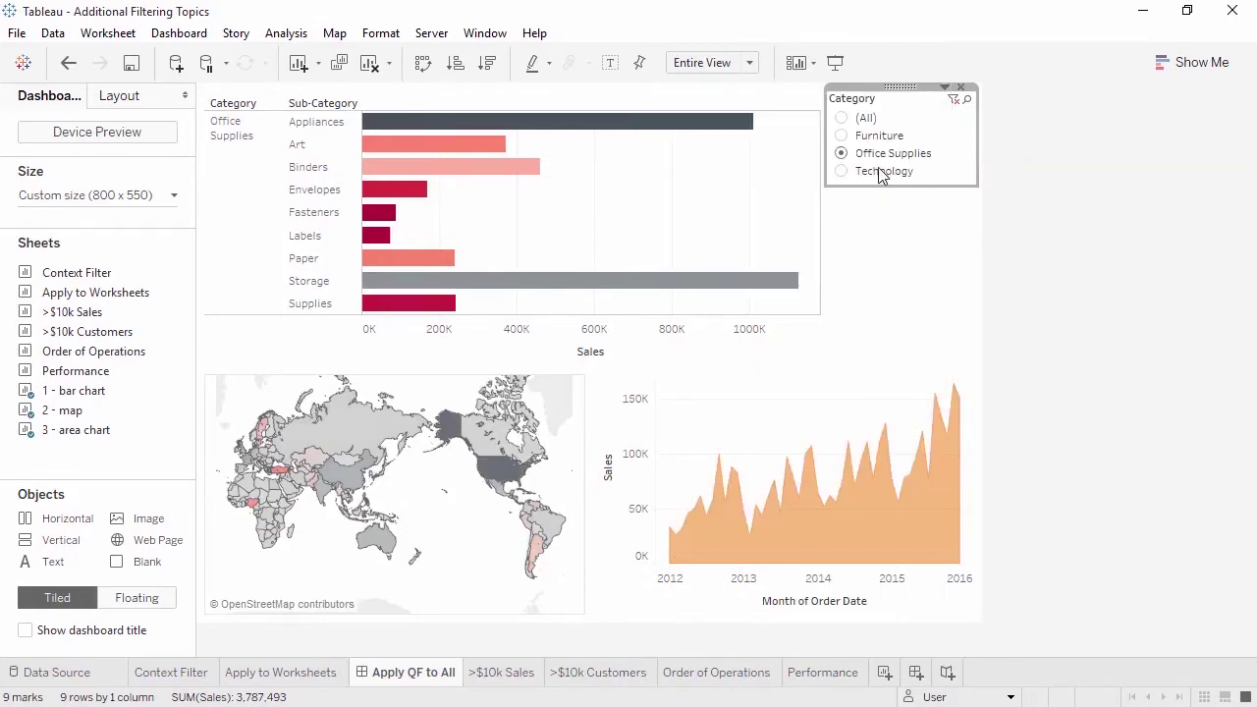
pyautogui.click(842, 172)
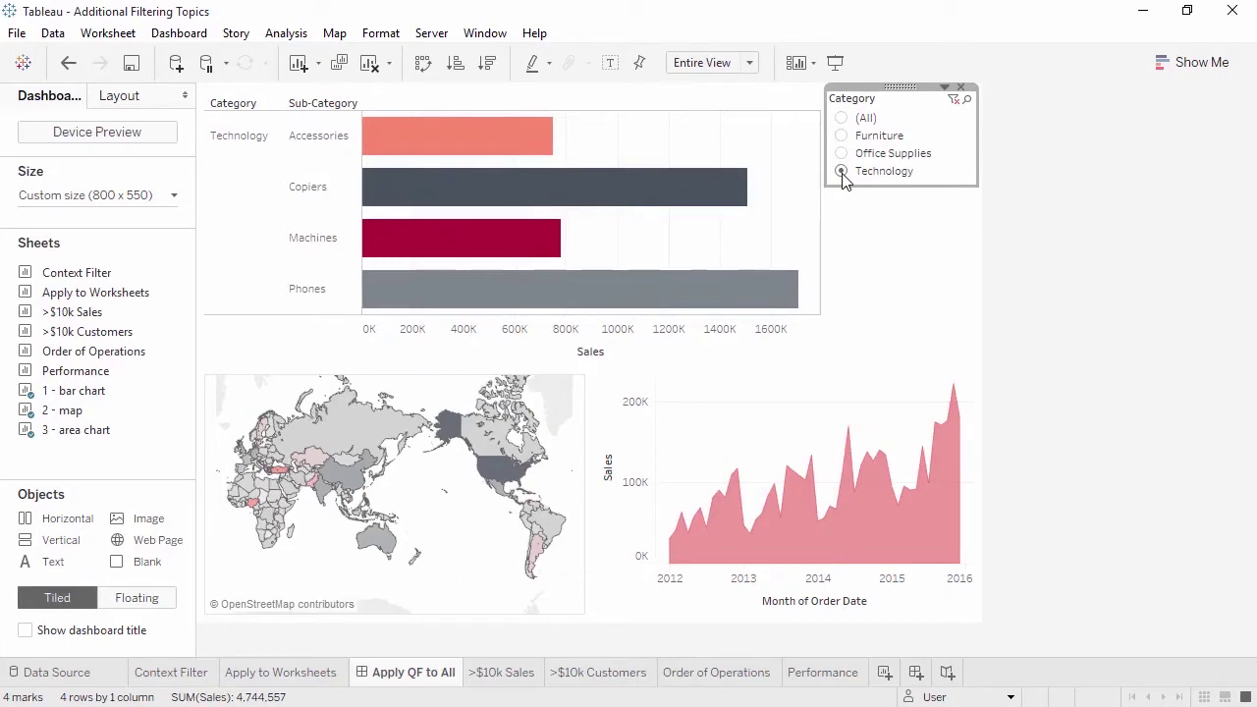
# - Create a new worksheet with a bar chart of Sales by Category
pyautogui.click(884, 674)
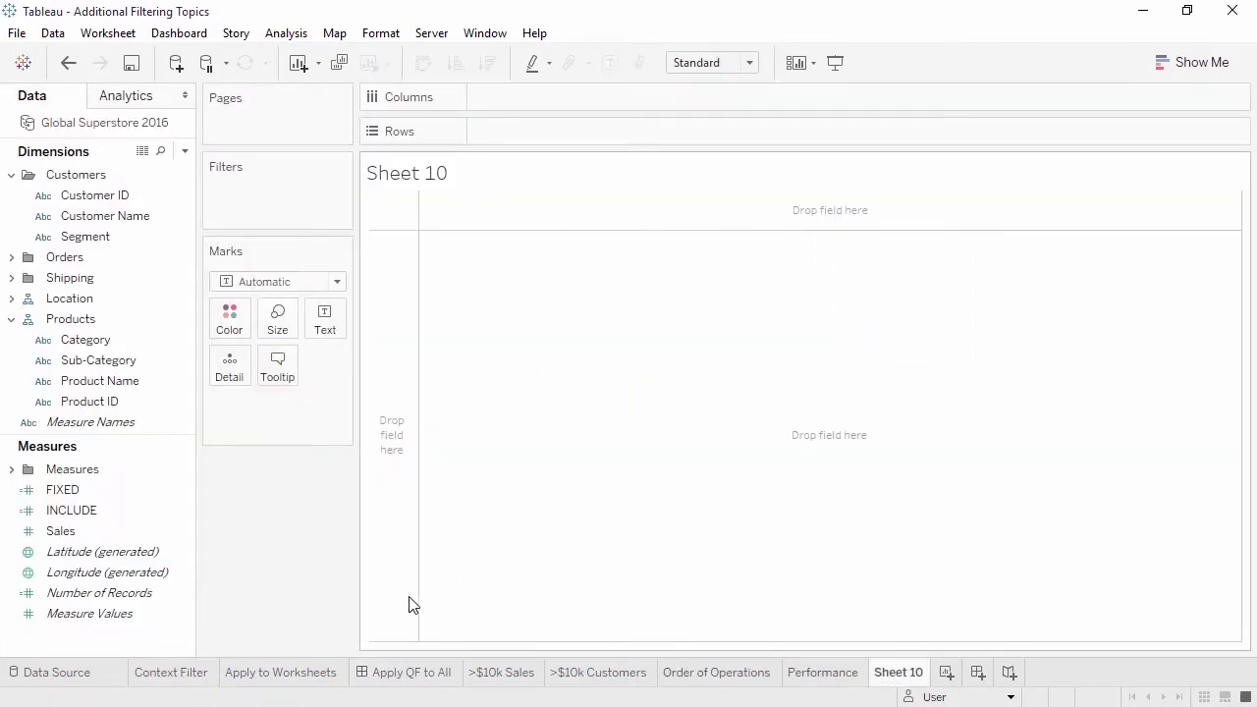
pyautogui.doubleClick(70, 531)
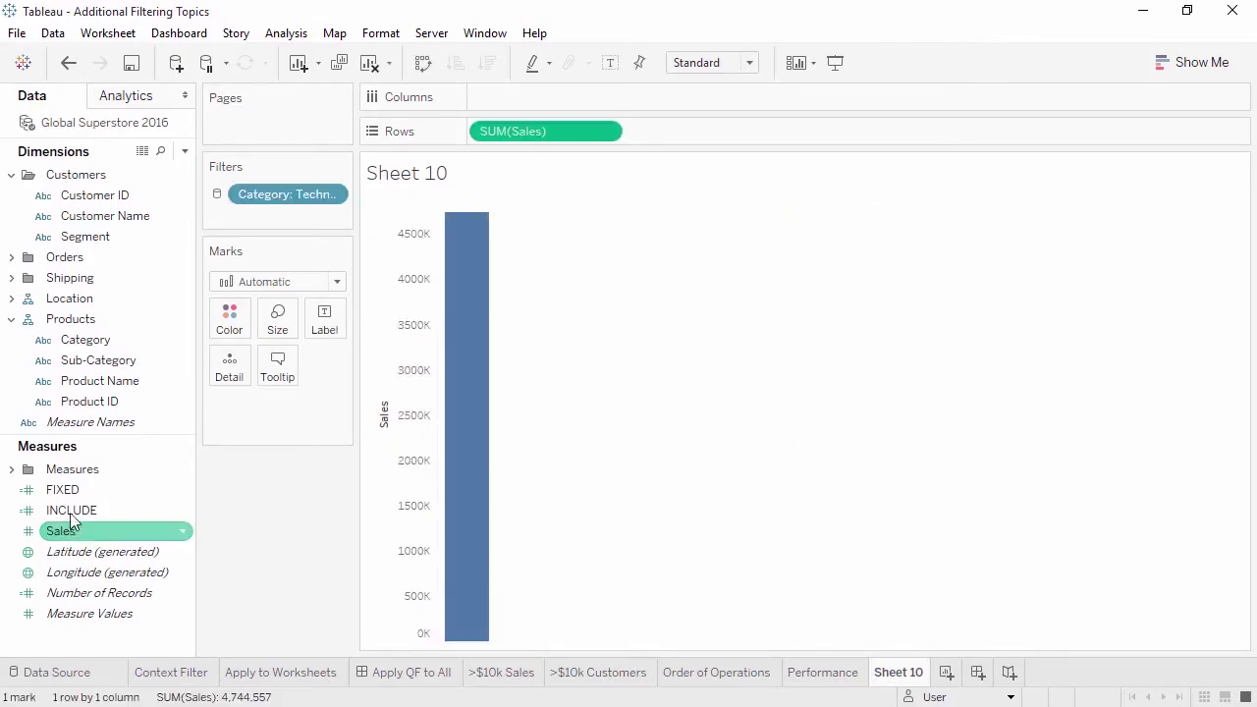
pyautogui.doubleClick(98, 341)
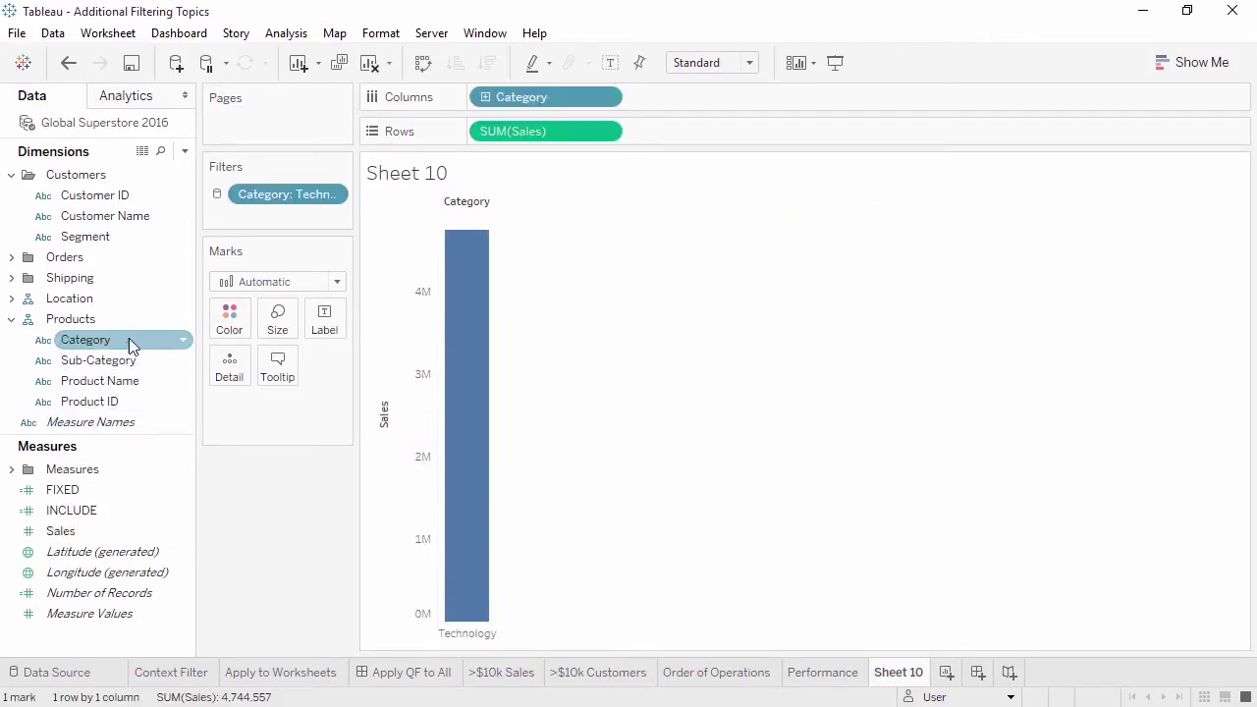
pyautogui.moveTo(459, 334)
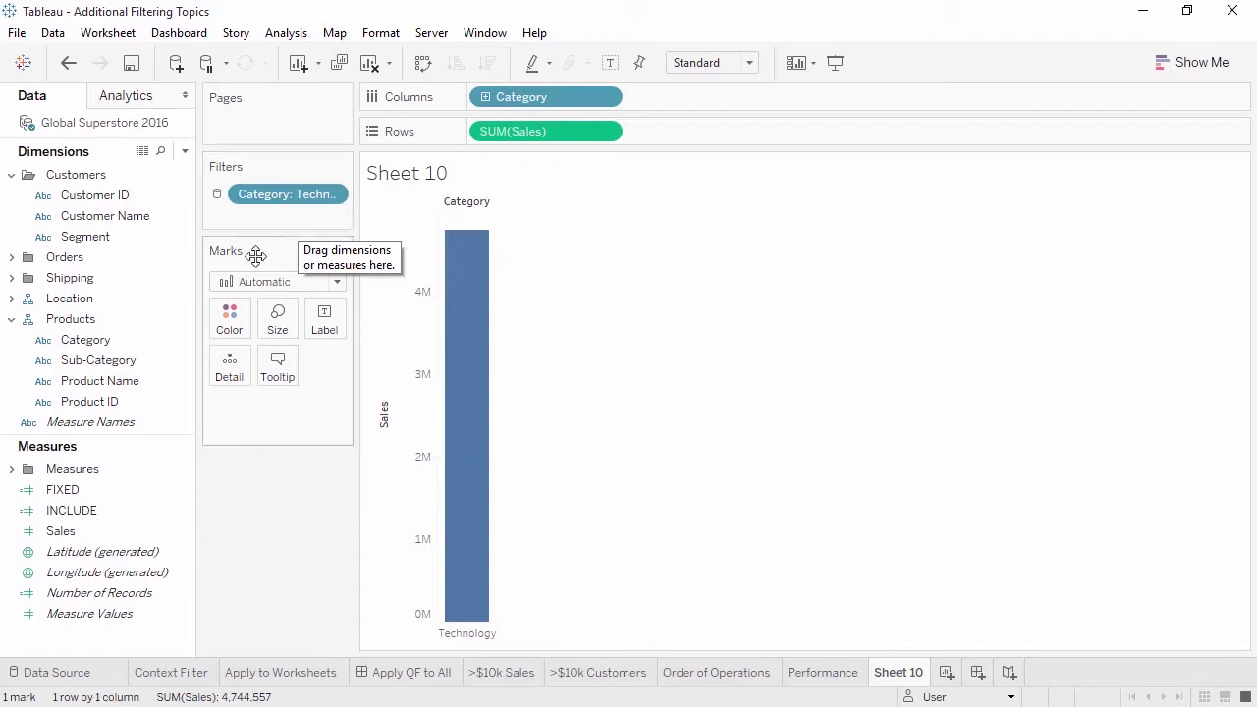
# - On the Apply QF to All dashboard, review the list of selected worksheets for the Category filter and close it without changes
pyautogui.click(401, 674)
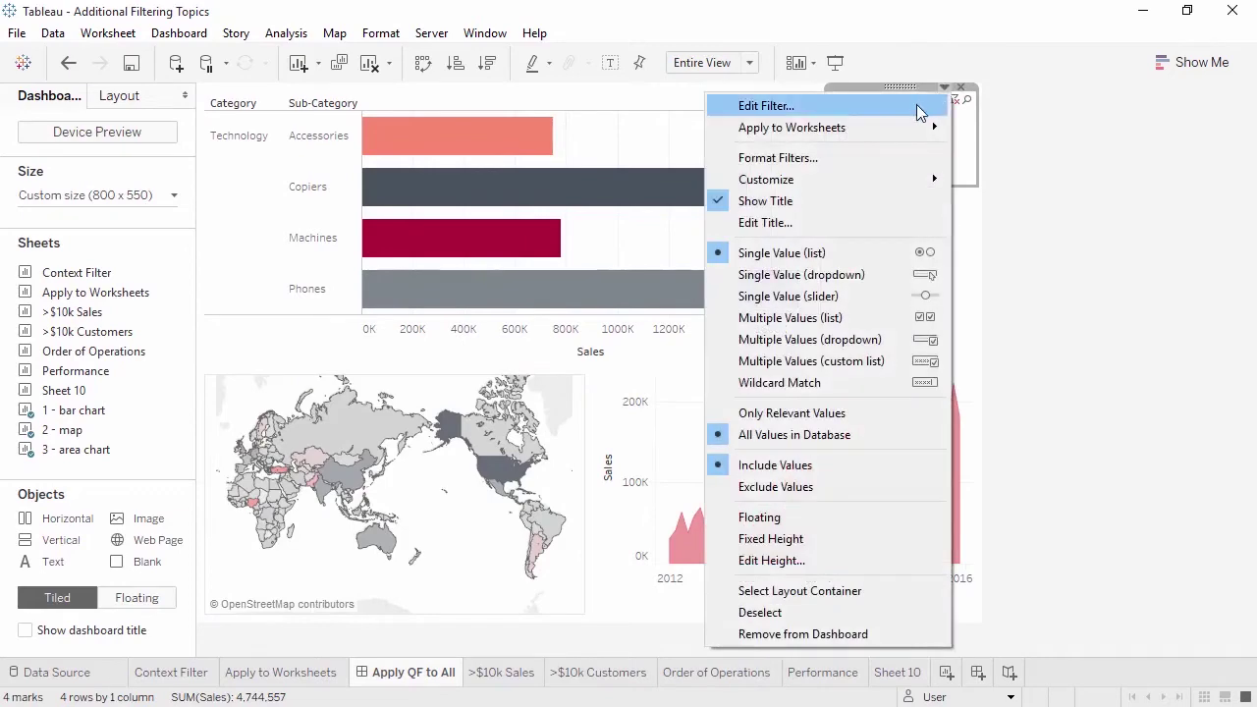
pyautogui.moveTo(908, 128)
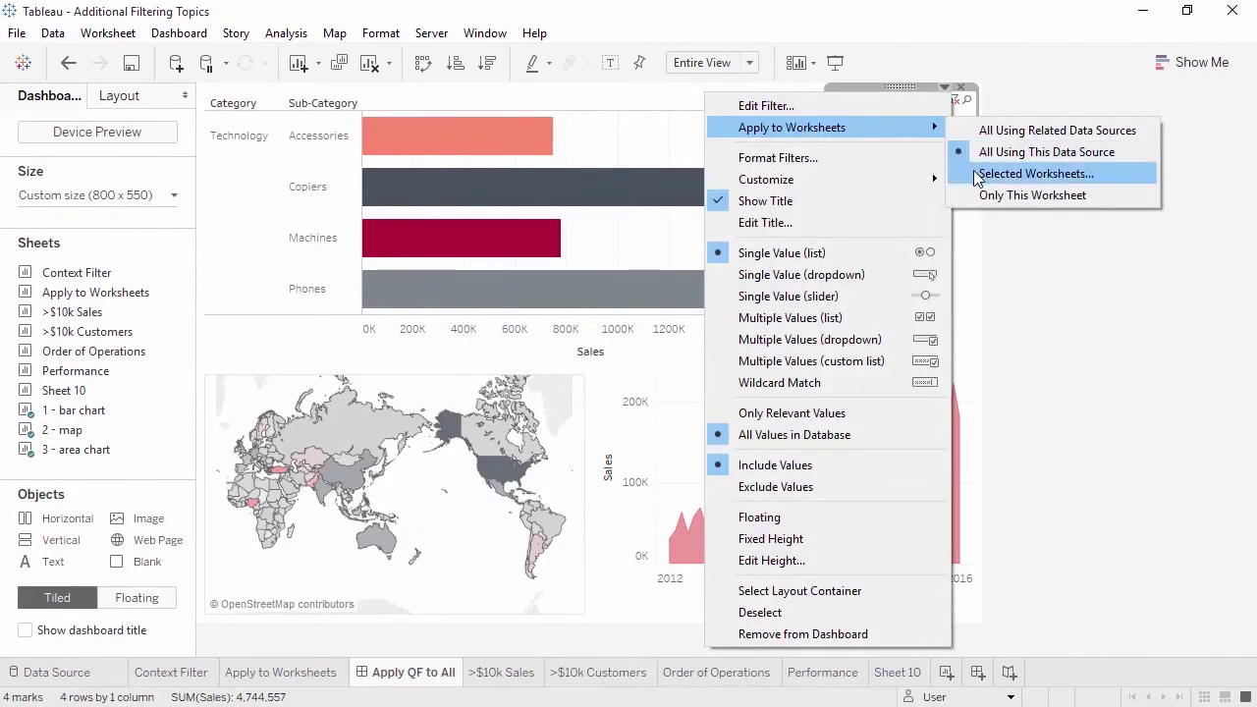
pyautogui.click(976, 173)
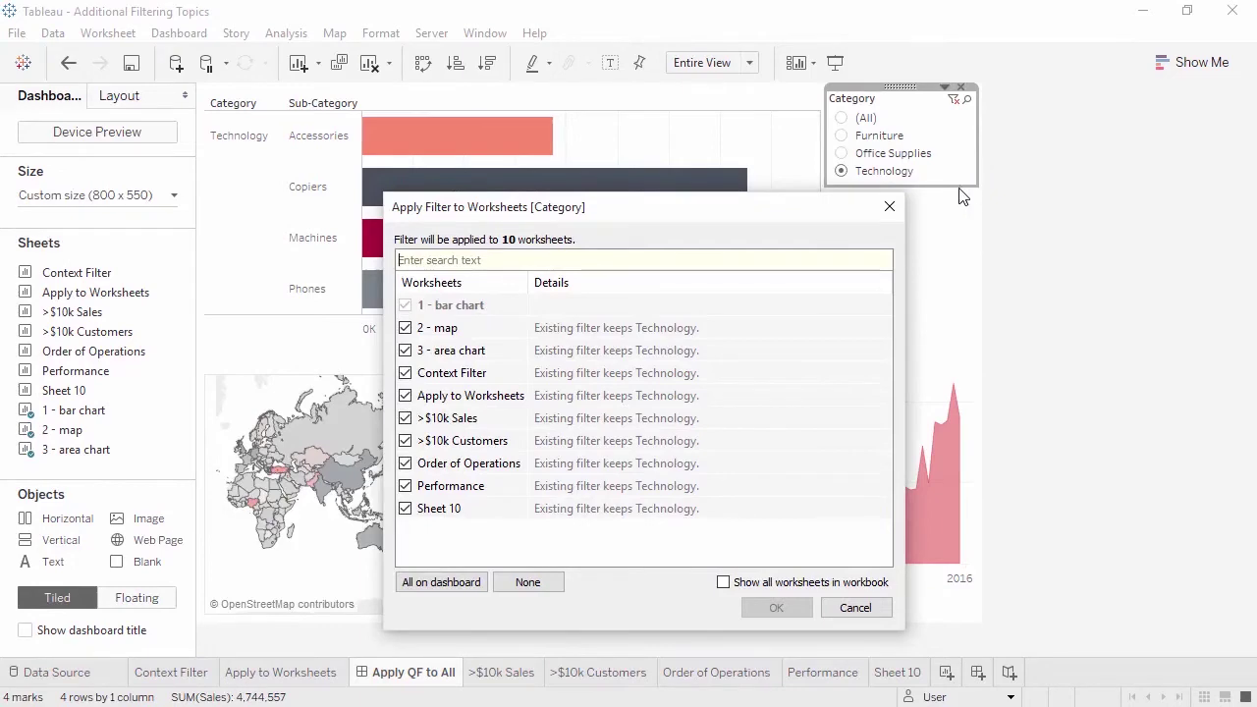
pyautogui.click(889, 207)
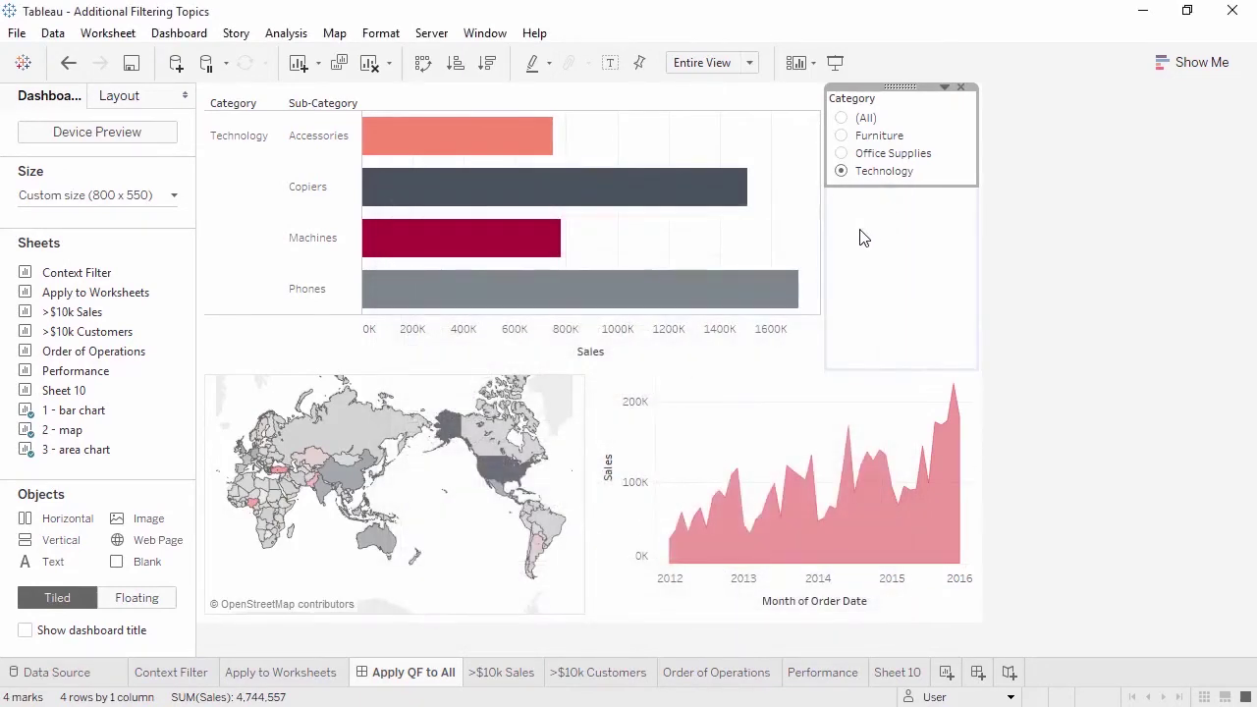
# - Remove the shared Category filter from the Apply to Worksheets sheet and check the Context Filter sheet's filters
pyautogui.click(279, 674)
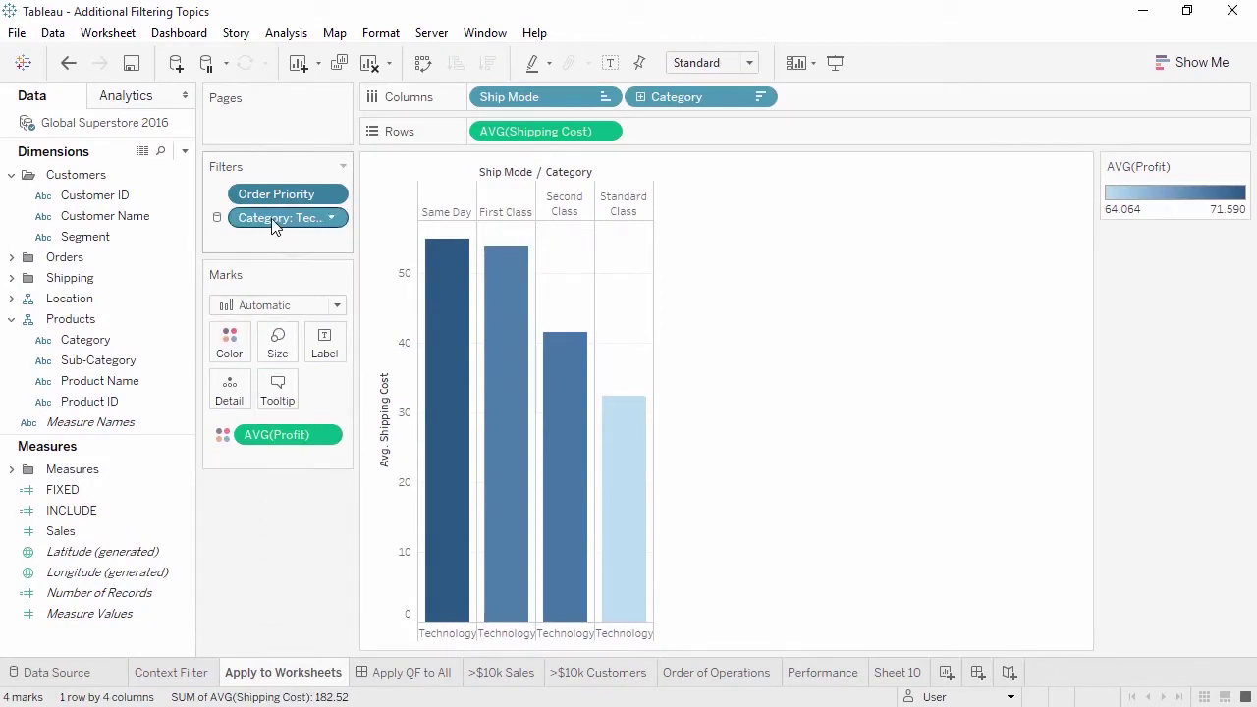
pyautogui.moveTo(275, 218); pyautogui.dragTo(260, 530)
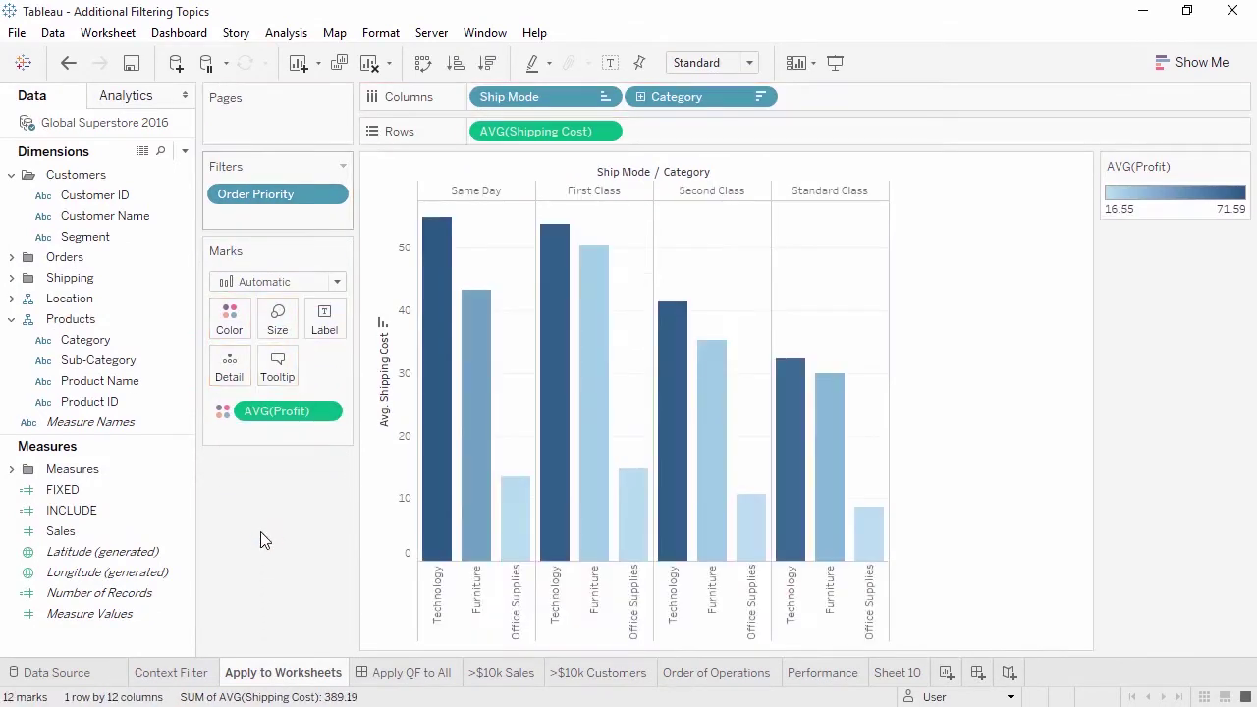
pyautogui.click(172, 675)
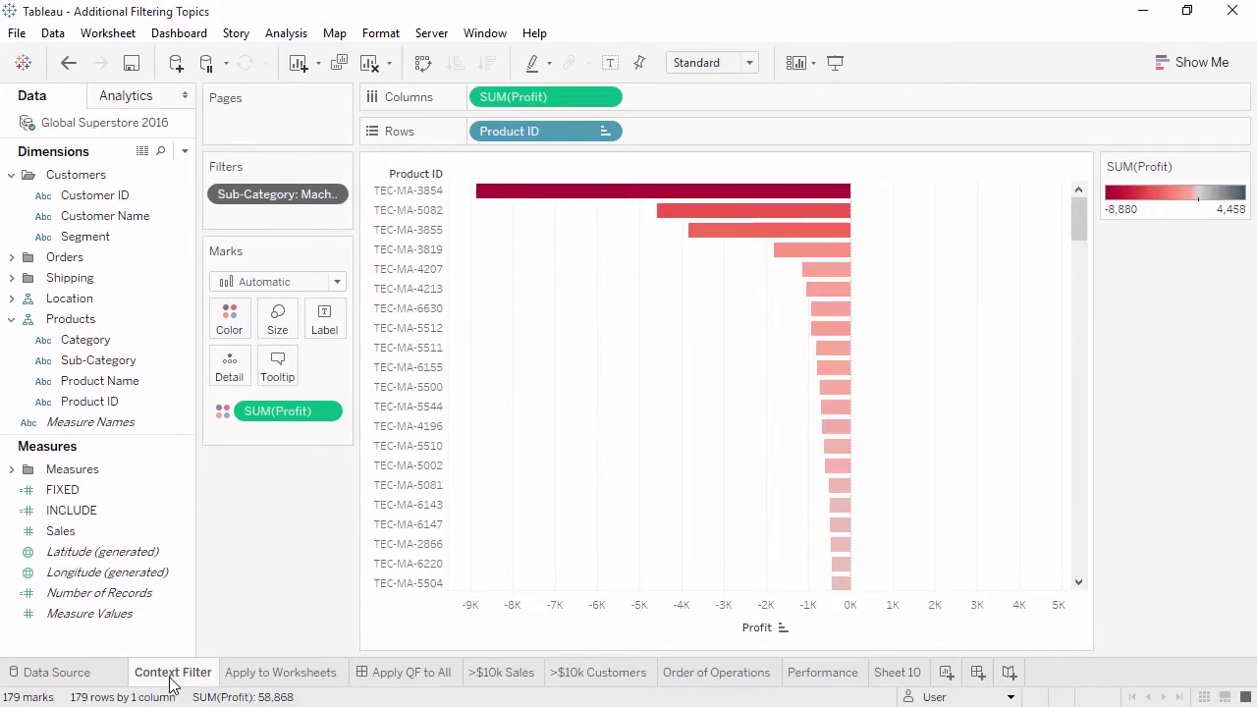
# - On the >$10k Sales sheet, filter the Sum of Sales to at least 10000 and color the bars by Category
pyautogui.click(503, 673)
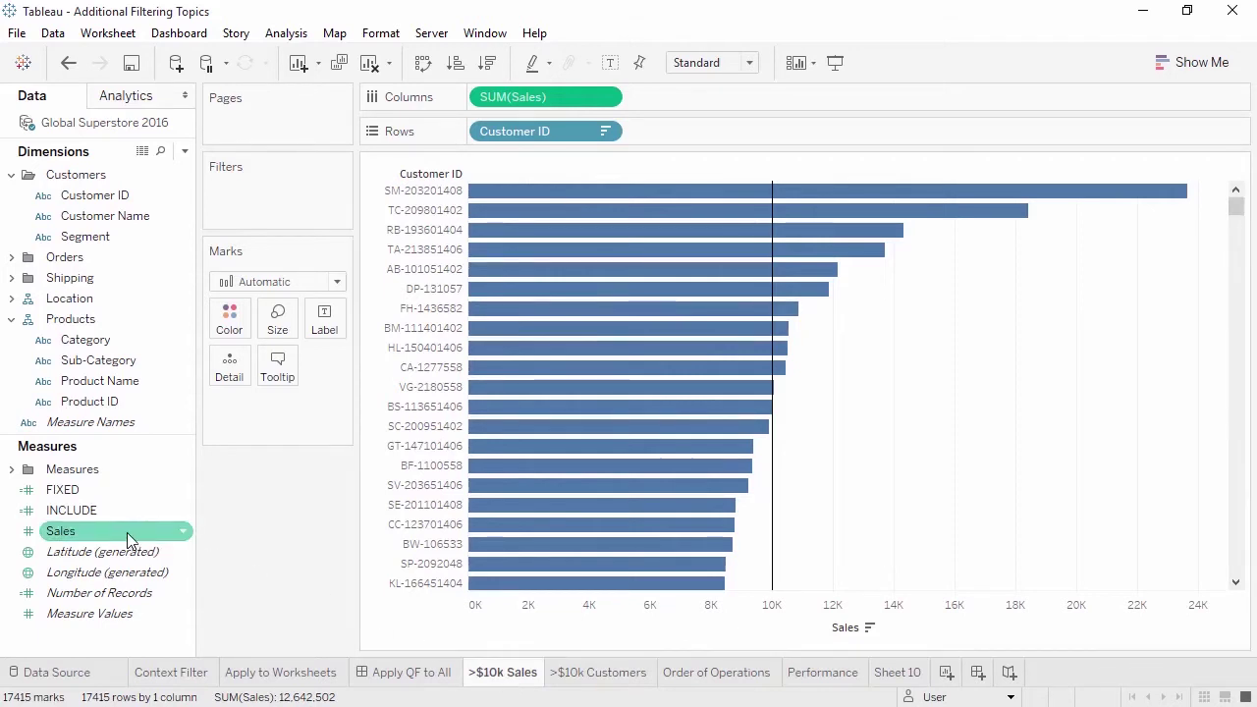
pyautogui.moveTo(127, 532); pyautogui.dragTo(255, 185)
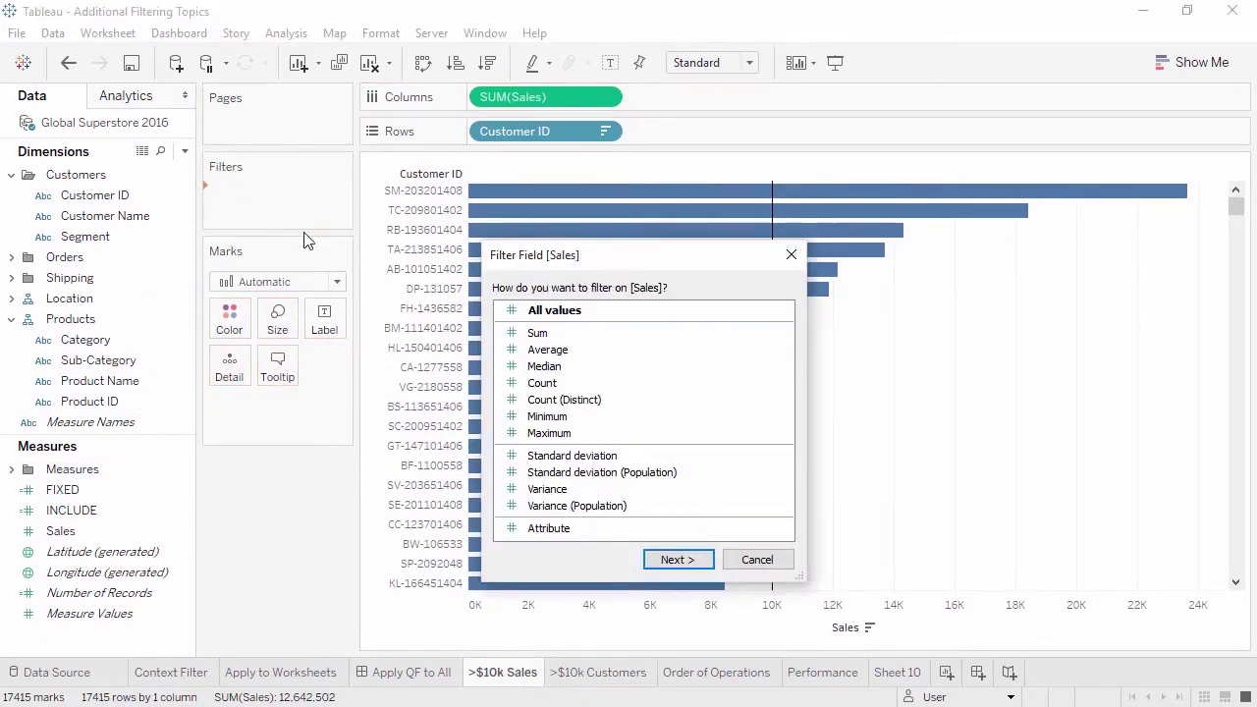
pyautogui.click(520, 333)
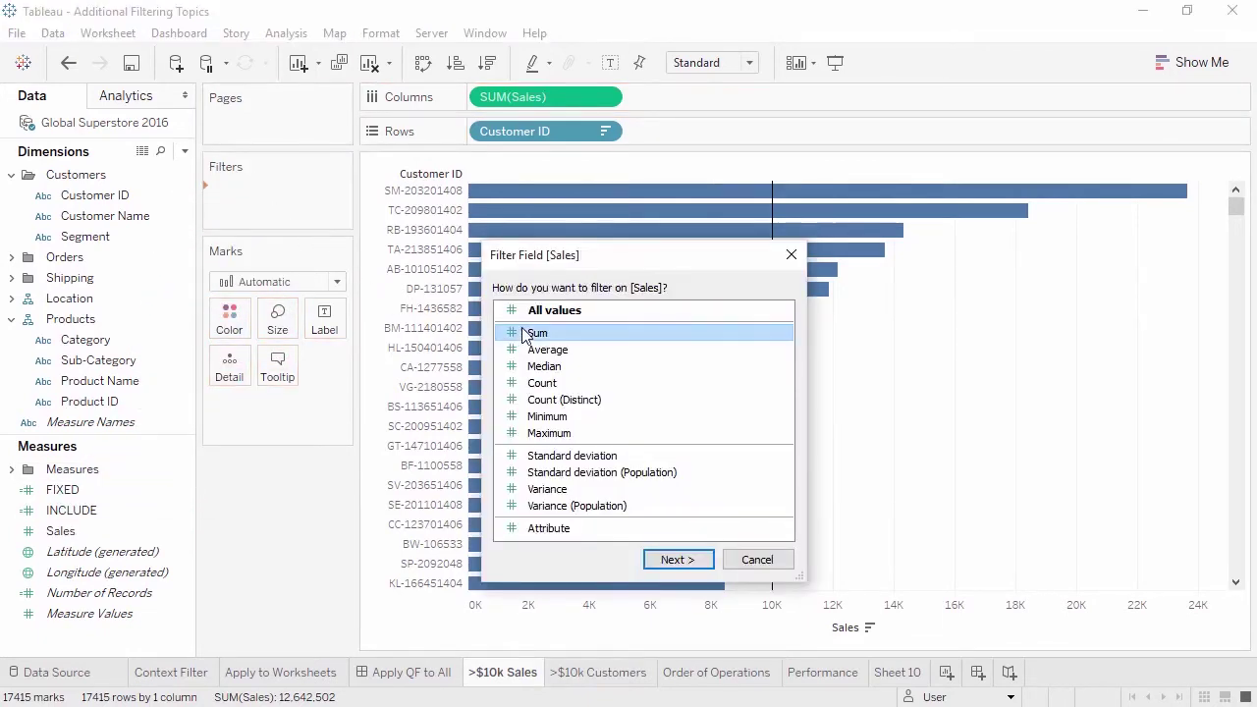
pyautogui.click(676, 559)
pyautogui.click(567, 245)
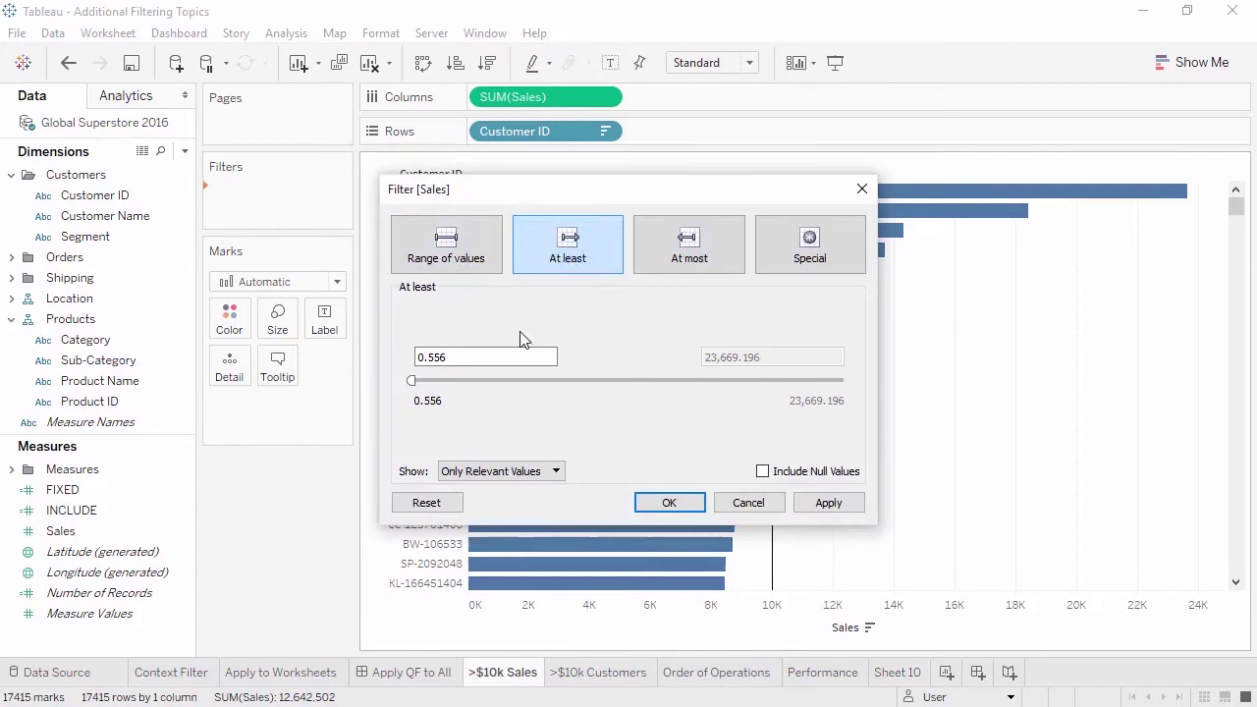
pyautogui.doubleClick(437, 357)
pyautogui.write('10000')
pyautogui.click(662, 503)
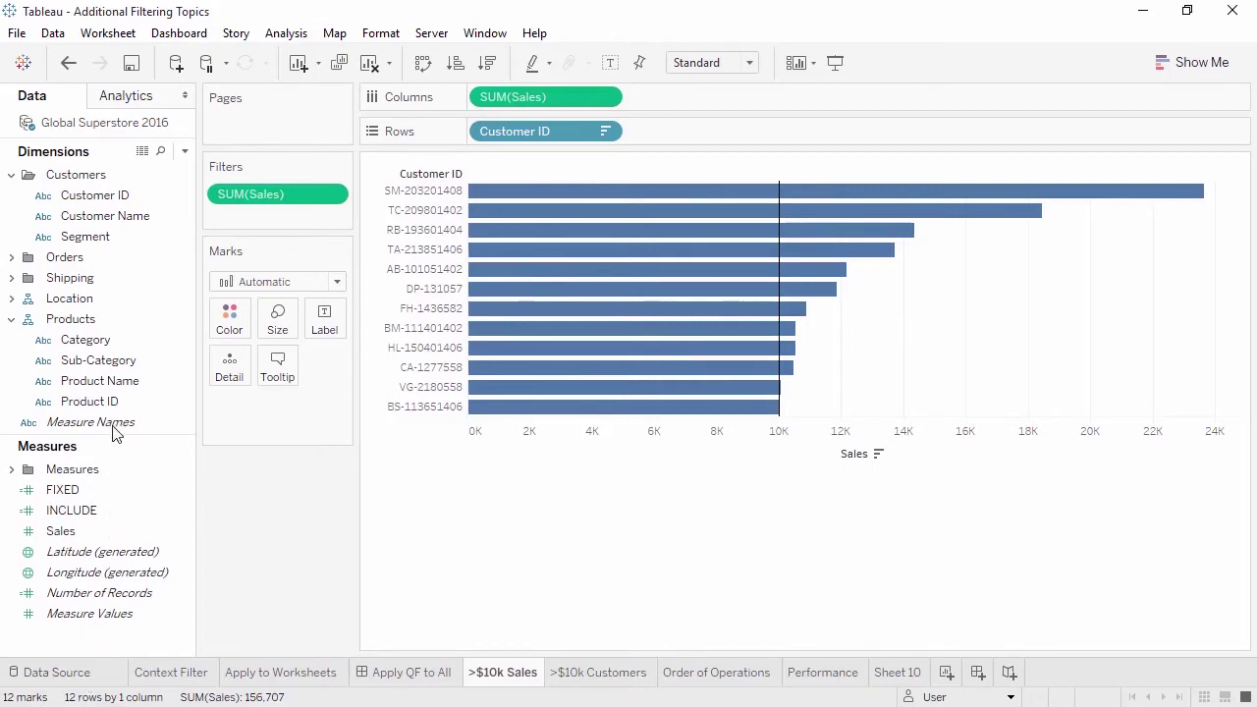
pyautogui.moveTo(108, 349); pyautogui.dragTo(228, 326)
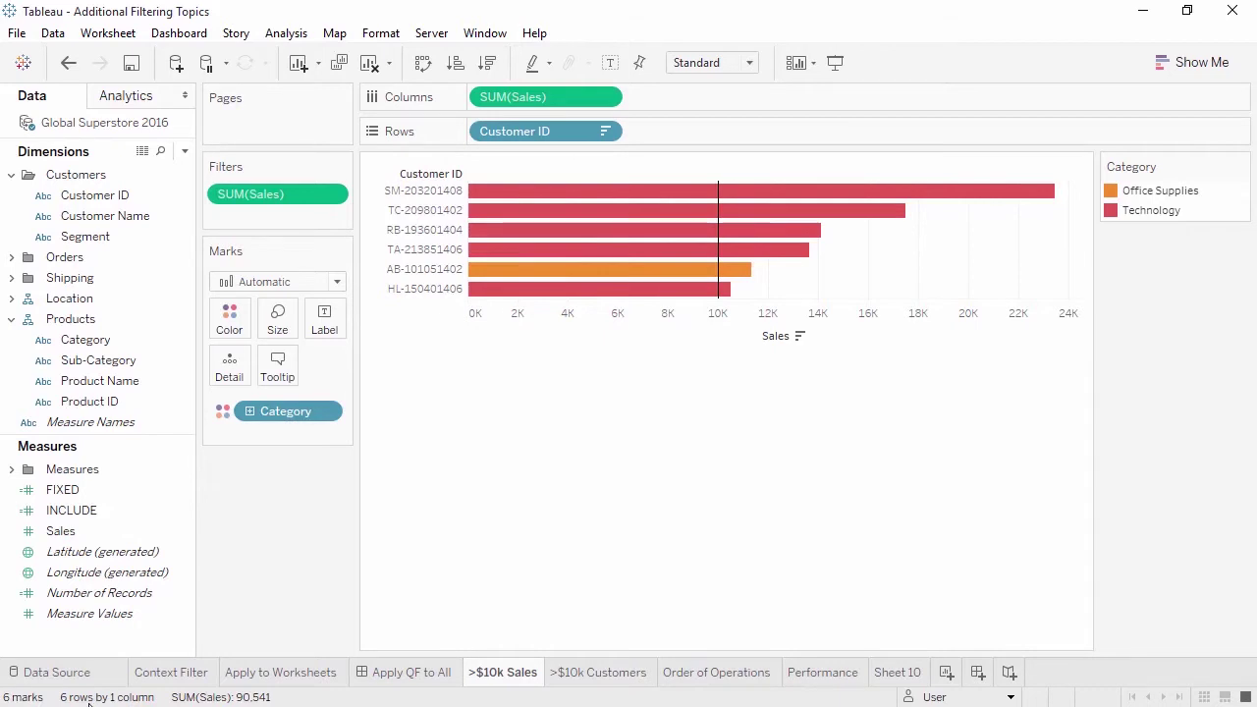
# - On the >$10k Customers sheet, filter Customer ID by the condition Sum of Sales > 10000 and color the bars by Category
pyautogui.click(575, 683)
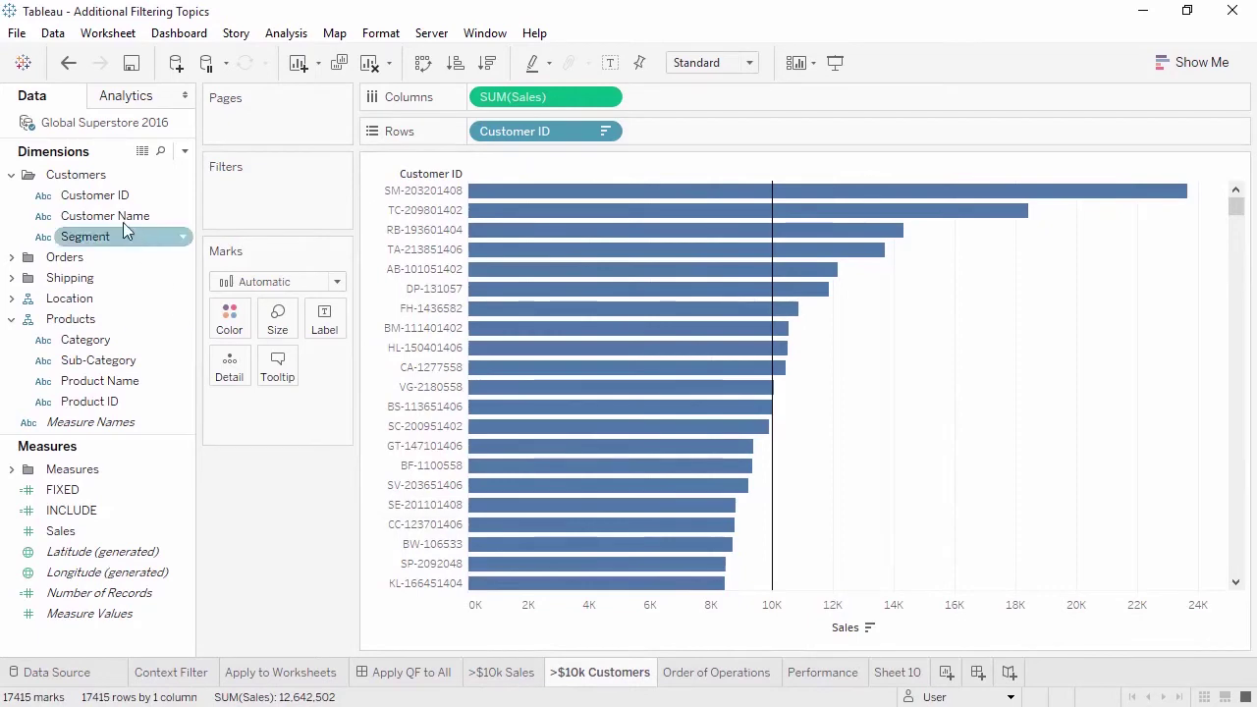
pyautogui.click(106, 198)
pyautogui.moveTo(108, 201); pyautogui.dragTo(234, 196)
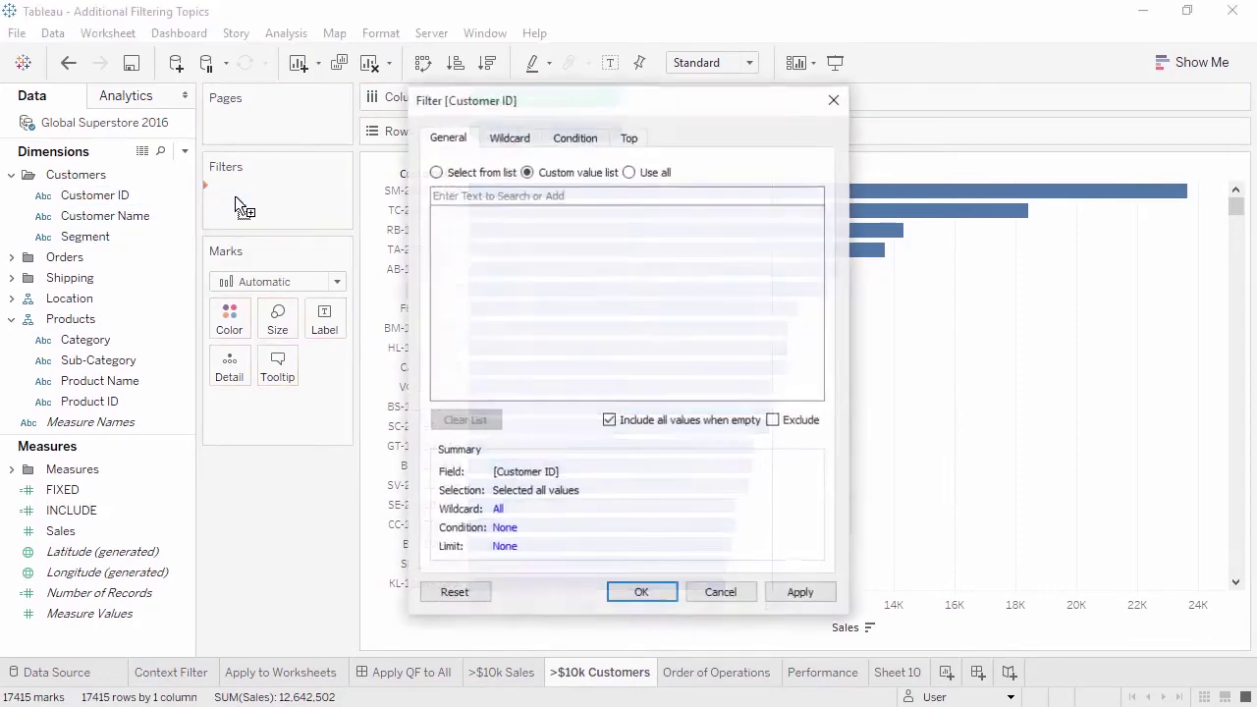
pyautogui.click(577, 138)
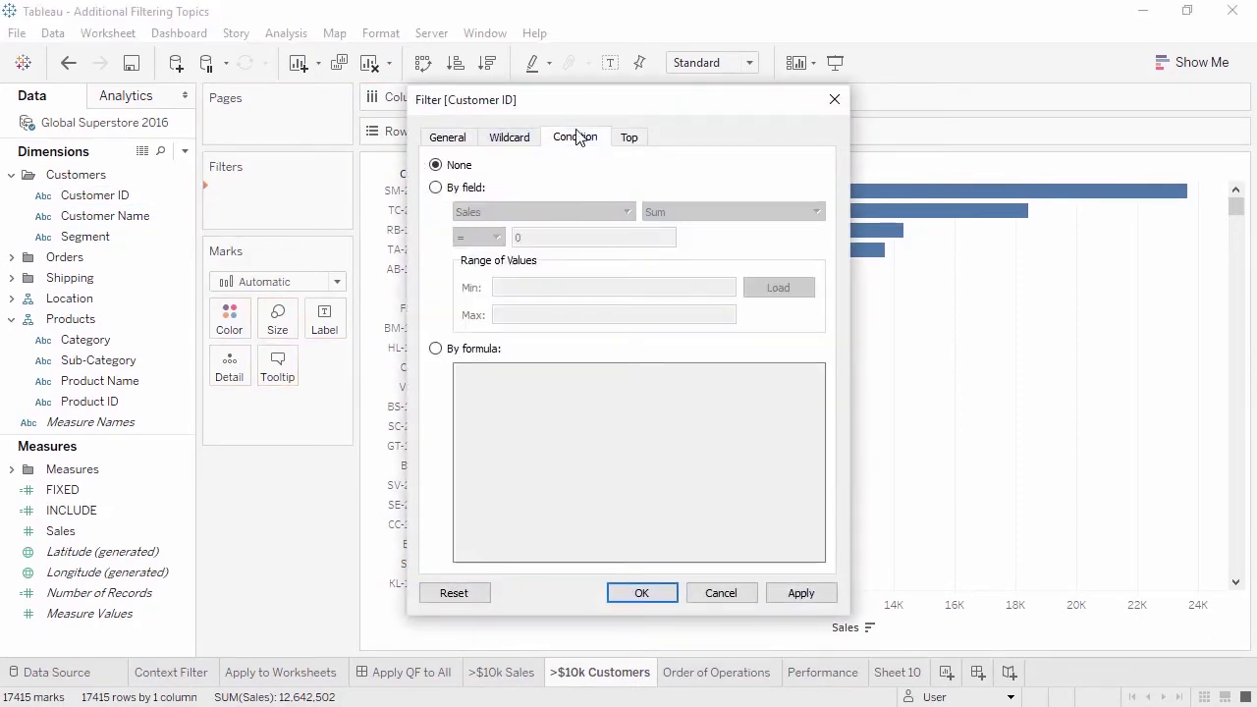
pyautogui.click(477, 188)
pyautogui.click(491, 236)
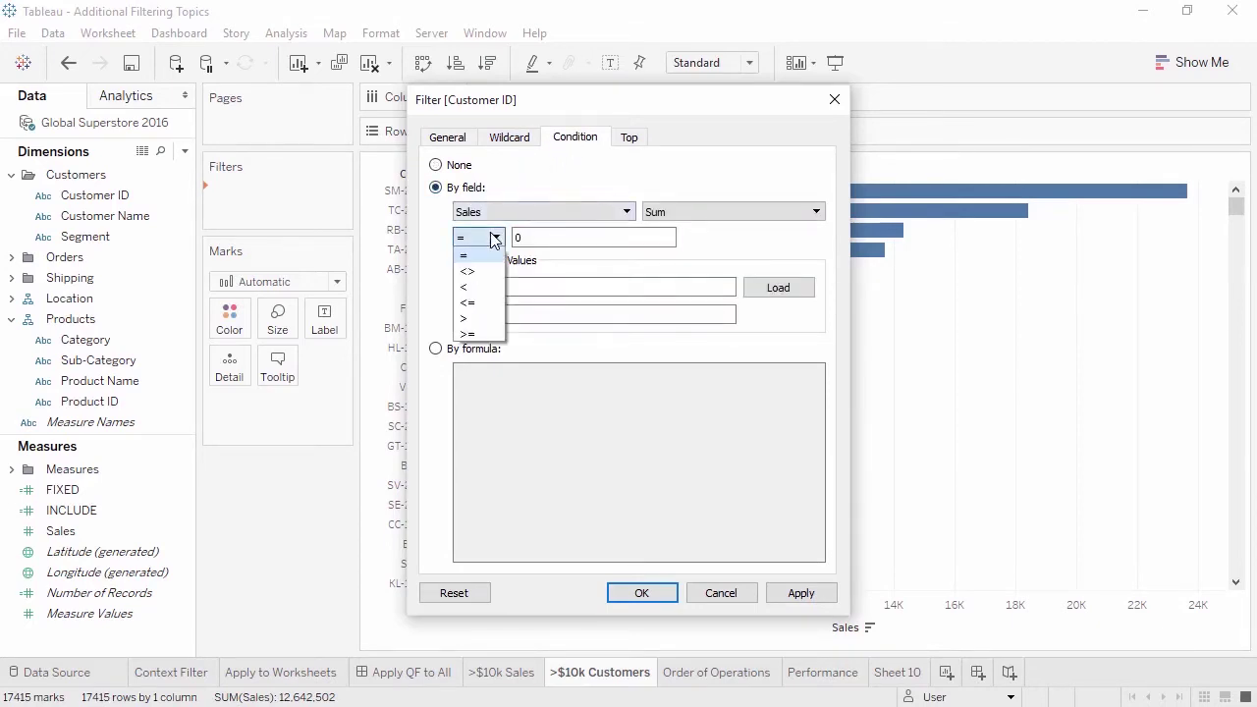
pyautogui.click(496, 320)
pyautogui.doubleClick(514, 236)
pyautogui.write('10000')
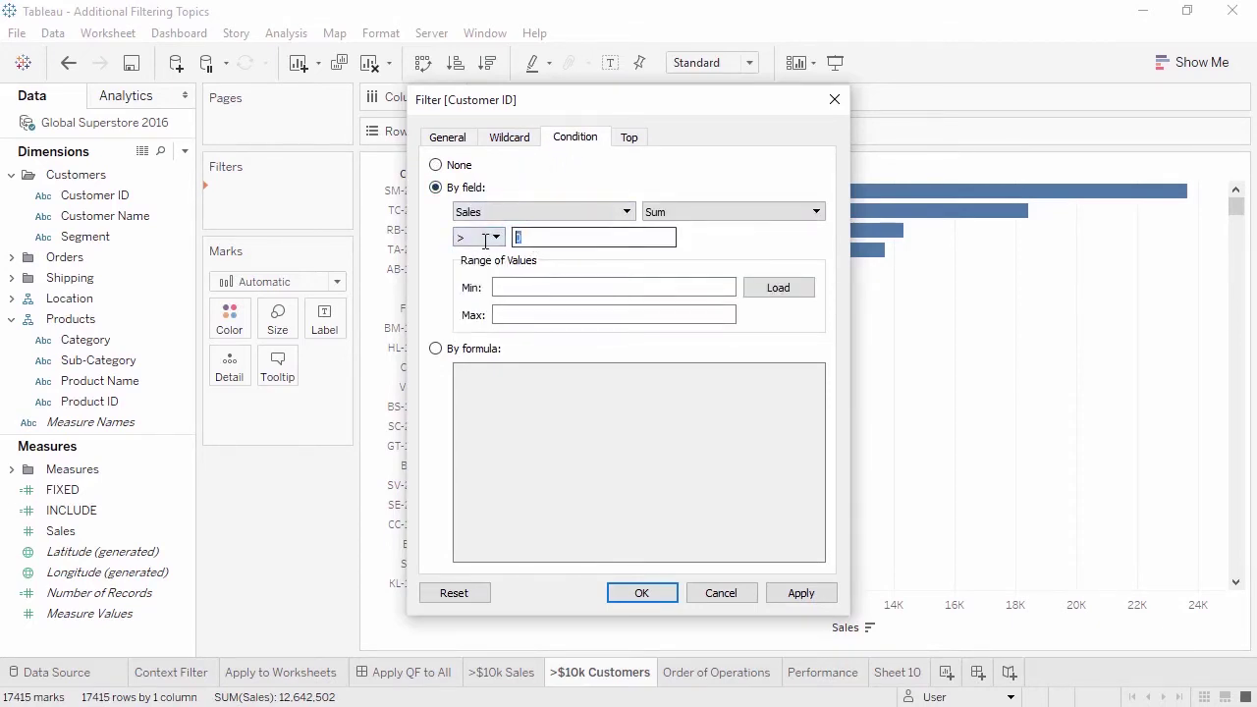
pyautogui.click(642, 592)
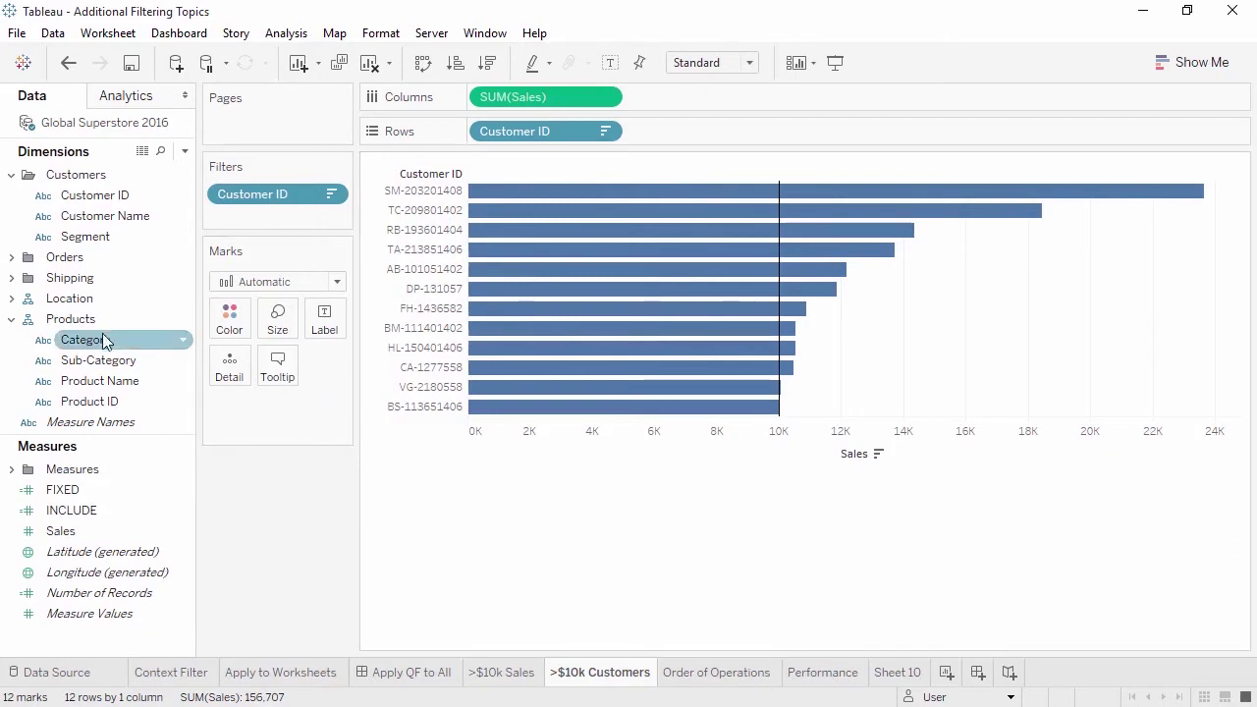
pyautogui.moveTo(103, 339); pyautogui.dragTo(236, 324)
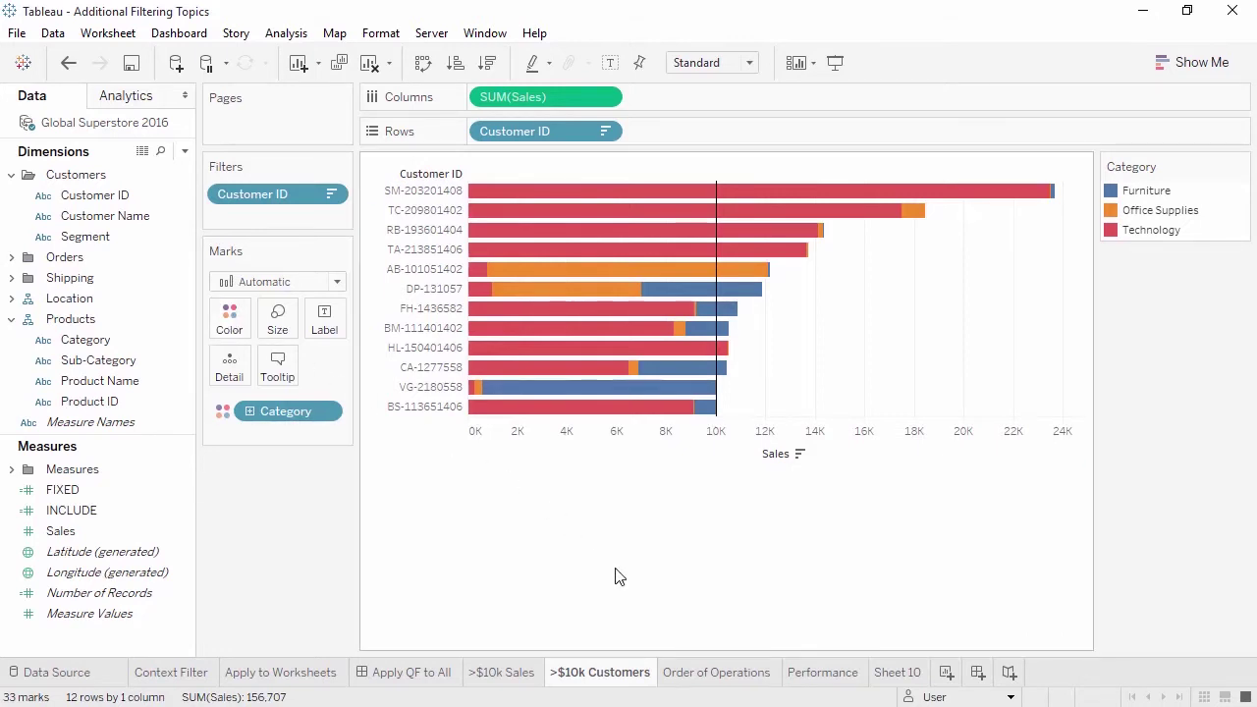
# - Review the Order of Operations sheet's filters and switch the Performance sheet's Product ID filter card to Wildcard Match
pyautogui.click(738, 673)
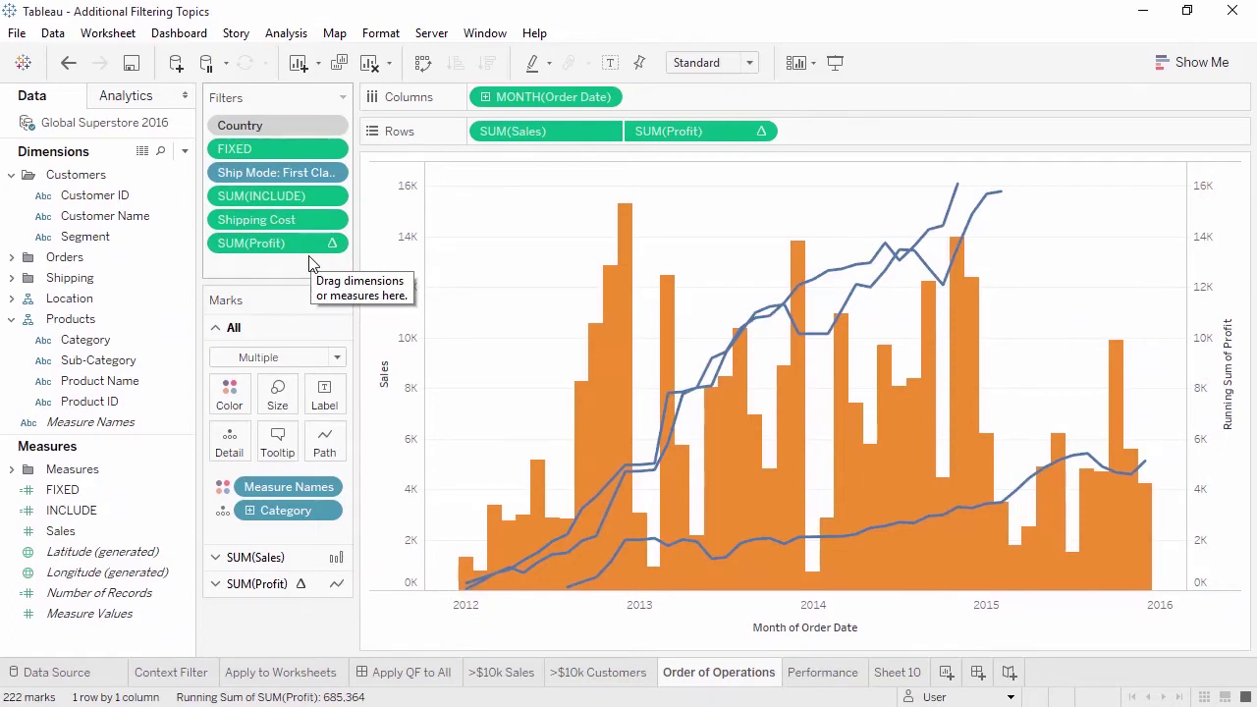
pyautogui.click(802, 675)
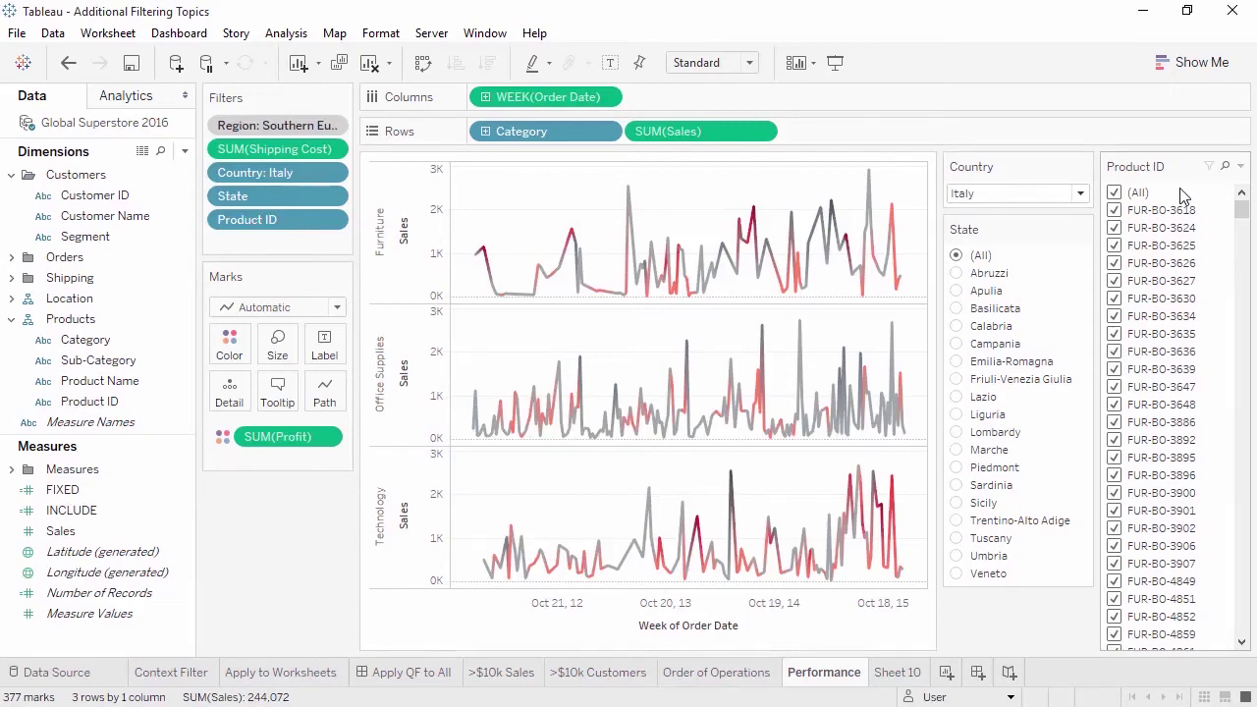
pyautogui.click(1240, 167)
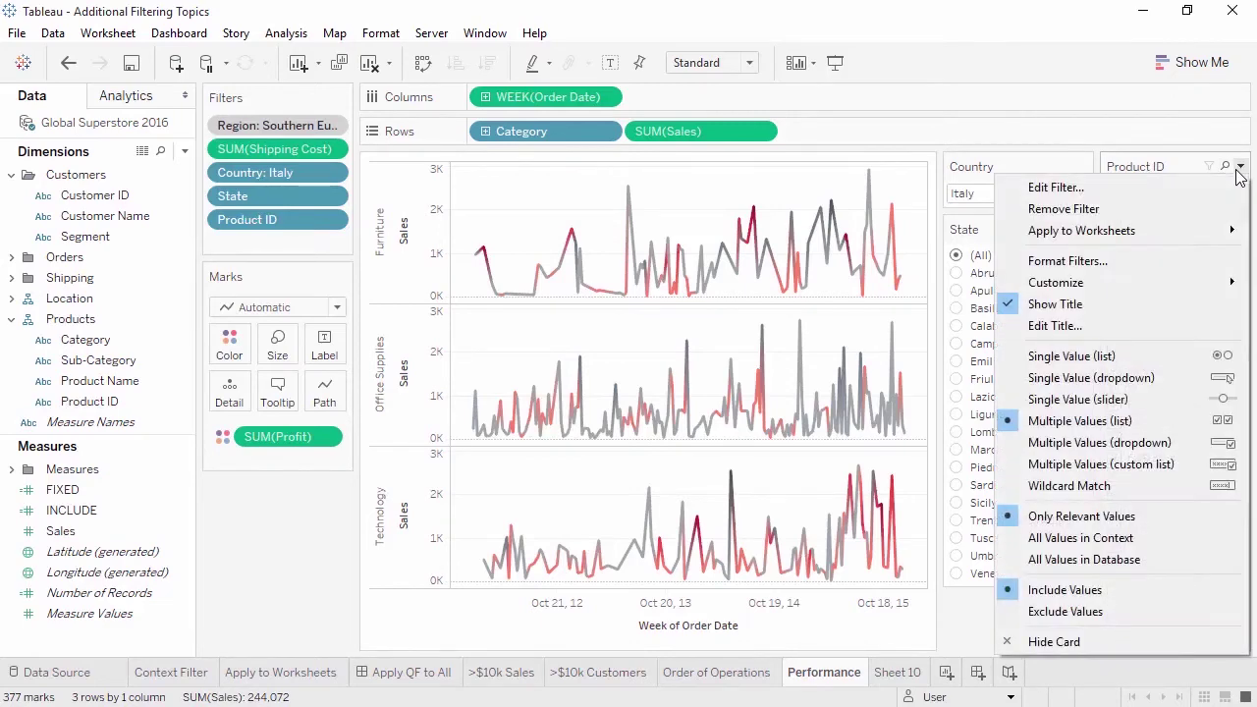
pyautogui.click(1185, 484)
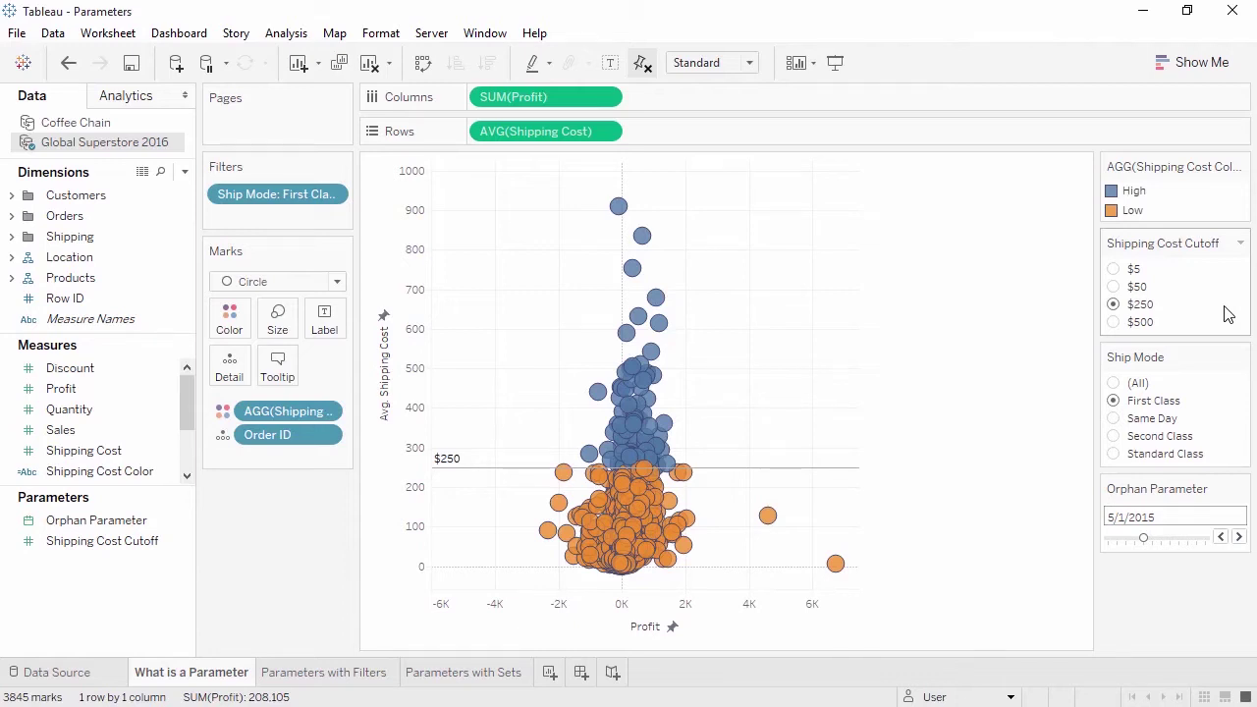
# - In the Parameters workbook, try the Shipping Cost Cutoff parameter at $50 and $500, then return it to $250
pyautogui.click(1116, 287)
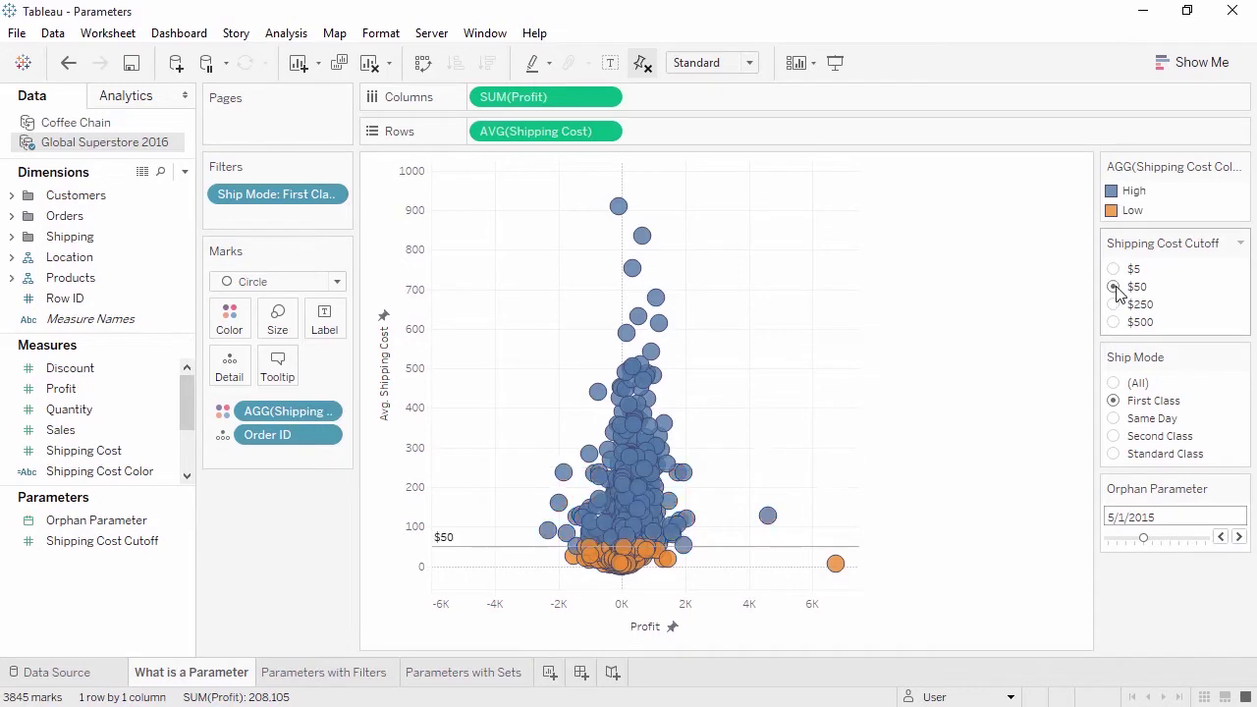
pyautogui.click(1113, 322)
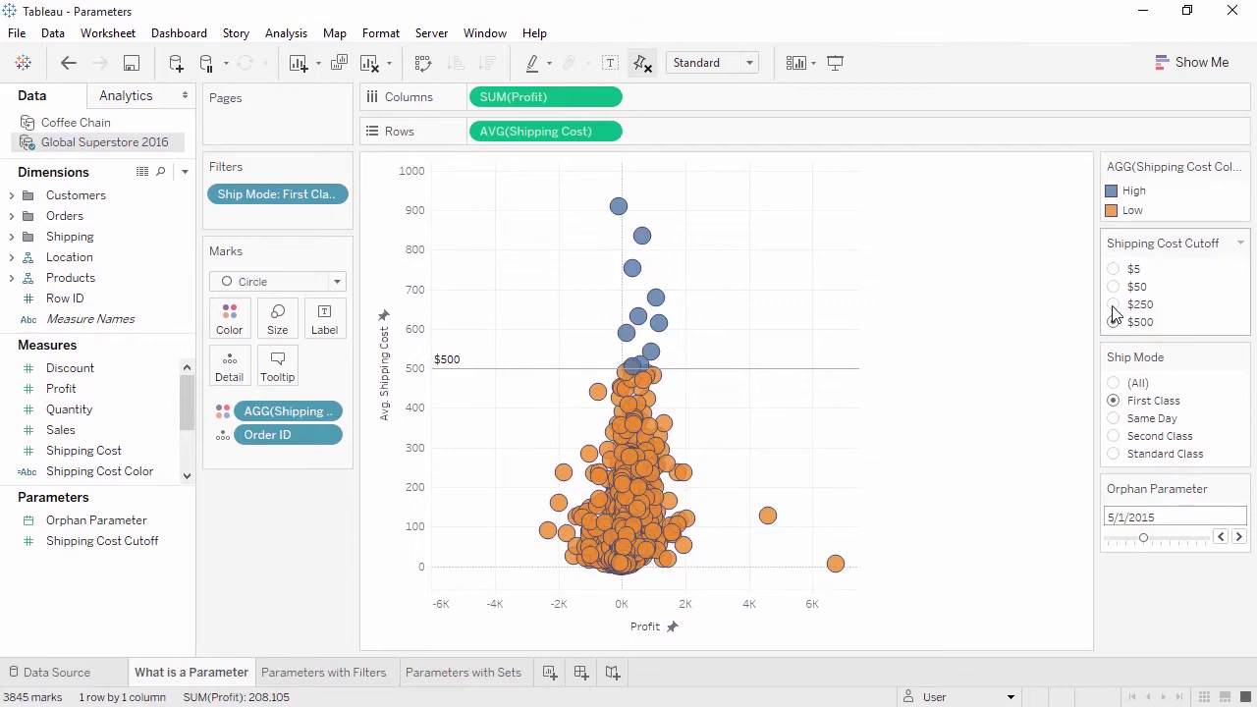
pyautogui.click(1114, 305)
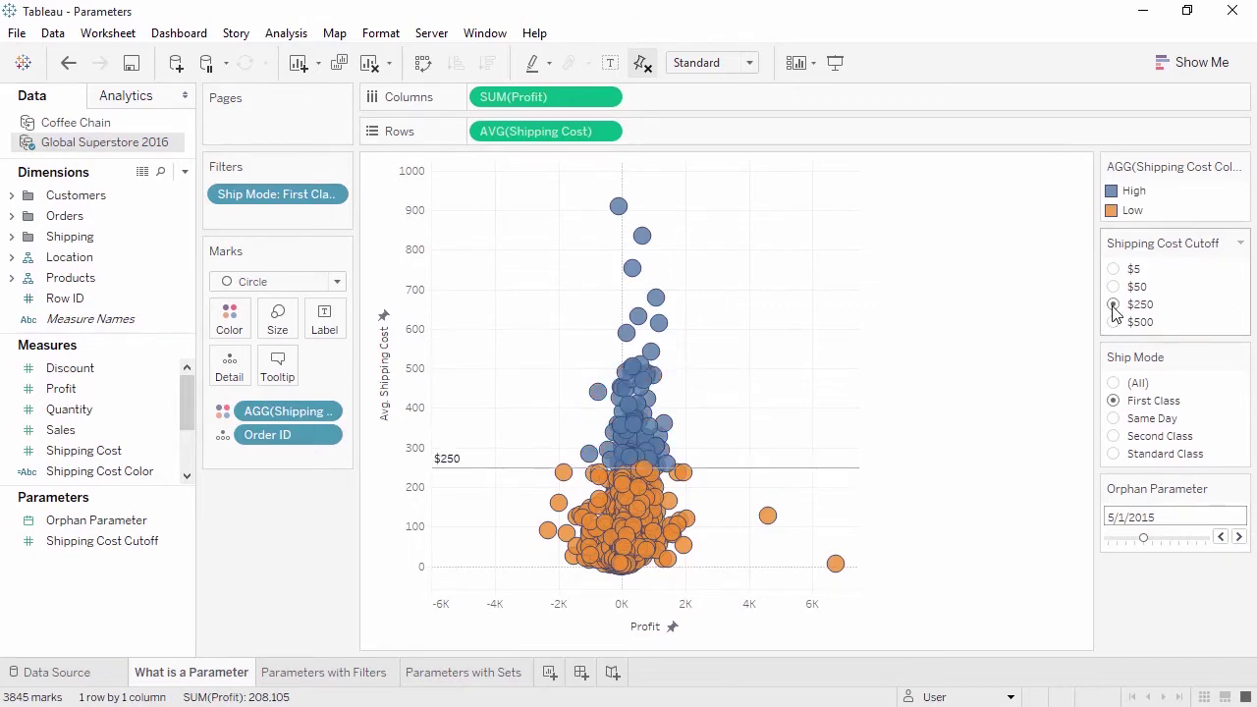
# - Switch the Ship Mode filter through Same Day and Second Class, ending on Standard Class
pyautogui.click(1116, 419)
pyautogui.click(1117, 438)
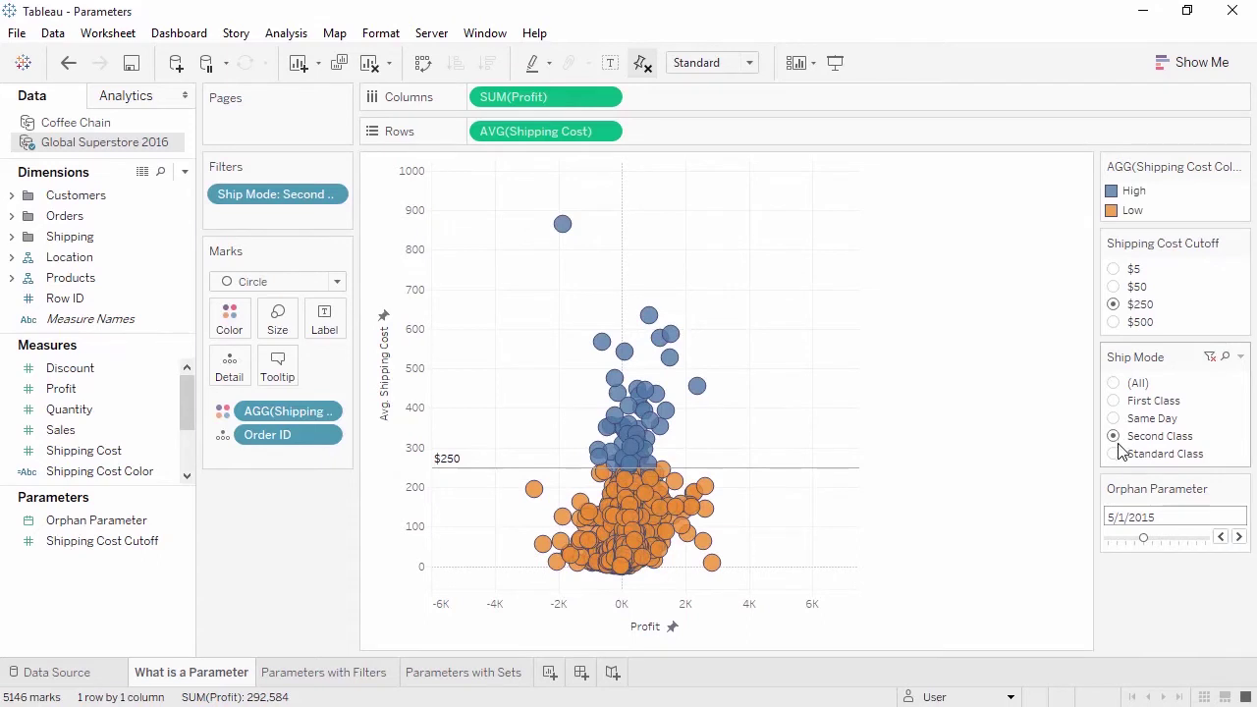
pyautogui.click(1115, 455)
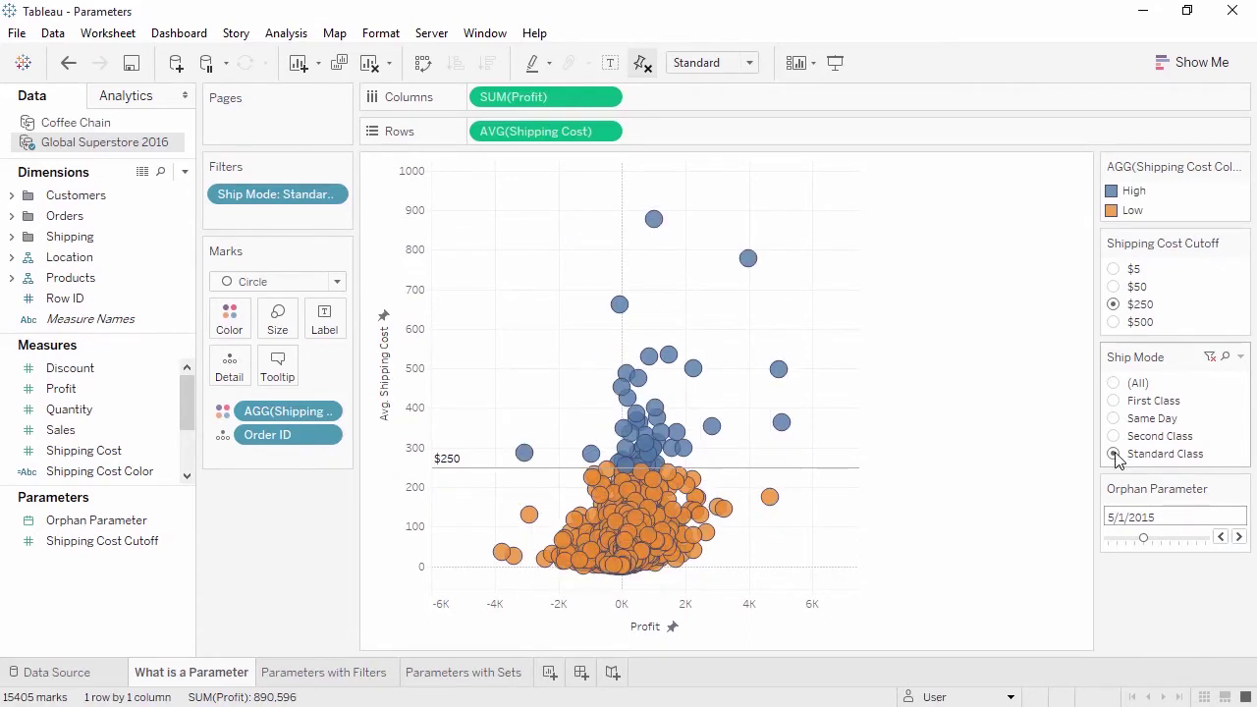
# - Set the Shipping Cost Cutoff parameter to $500 and advance the Orphan Parameter to 8/1/2015
pyautogui.click(1114, 323)
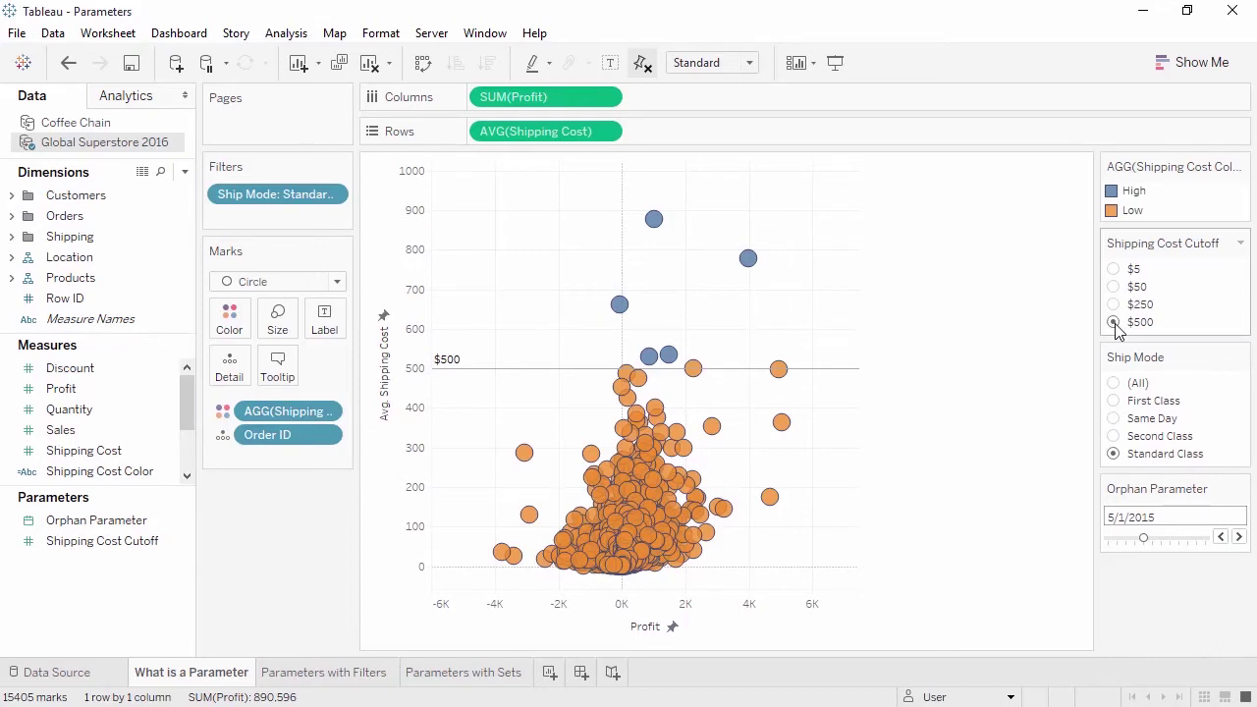
pyautogui.click(1240, 537)
pyautogui.click(1239, 537)
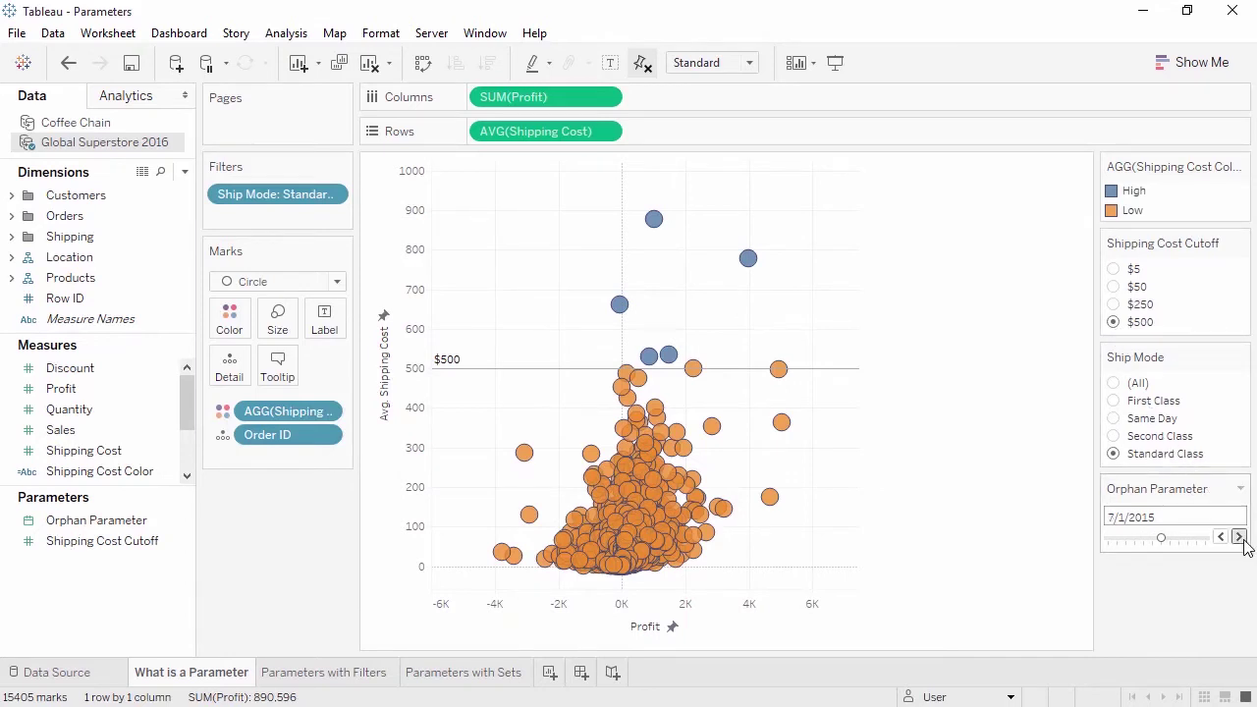
pyautogui.click(1239, 537)
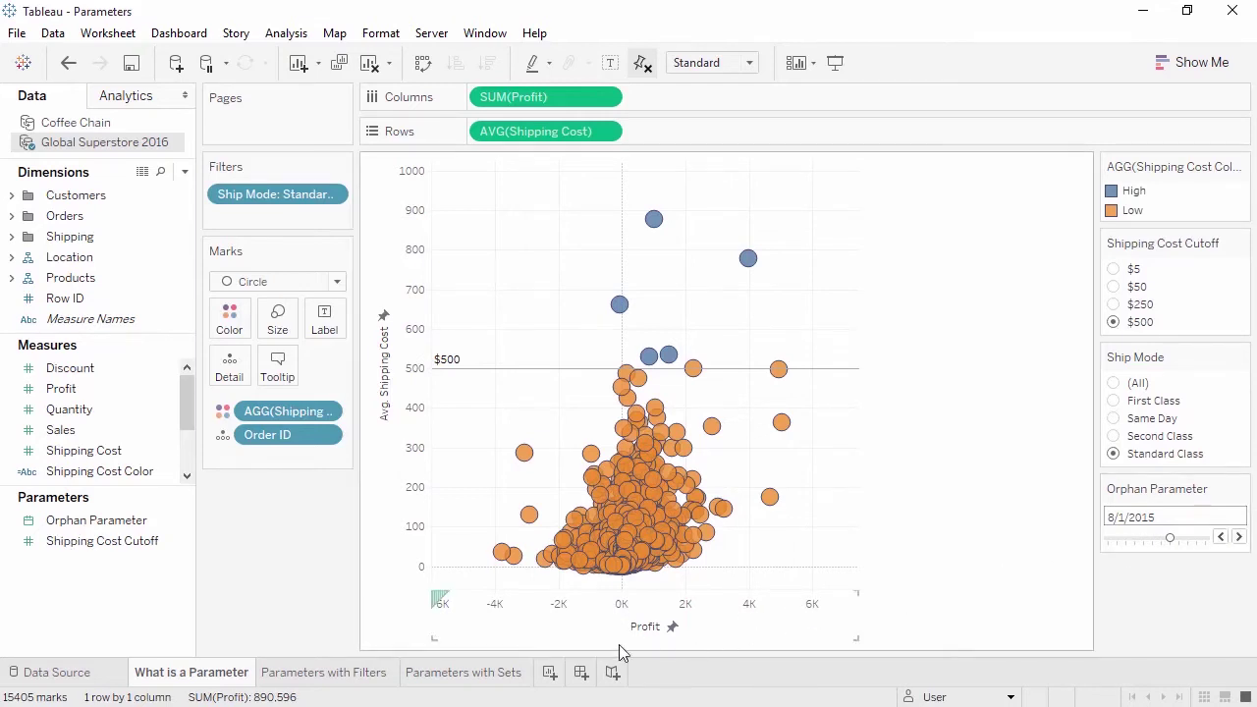
# - On the Parameters with Filters sheet, create a parameter named Top N with maximum 10 for the Customer ID filter's Top by Sales limit
pyautogui.click(379, 678)
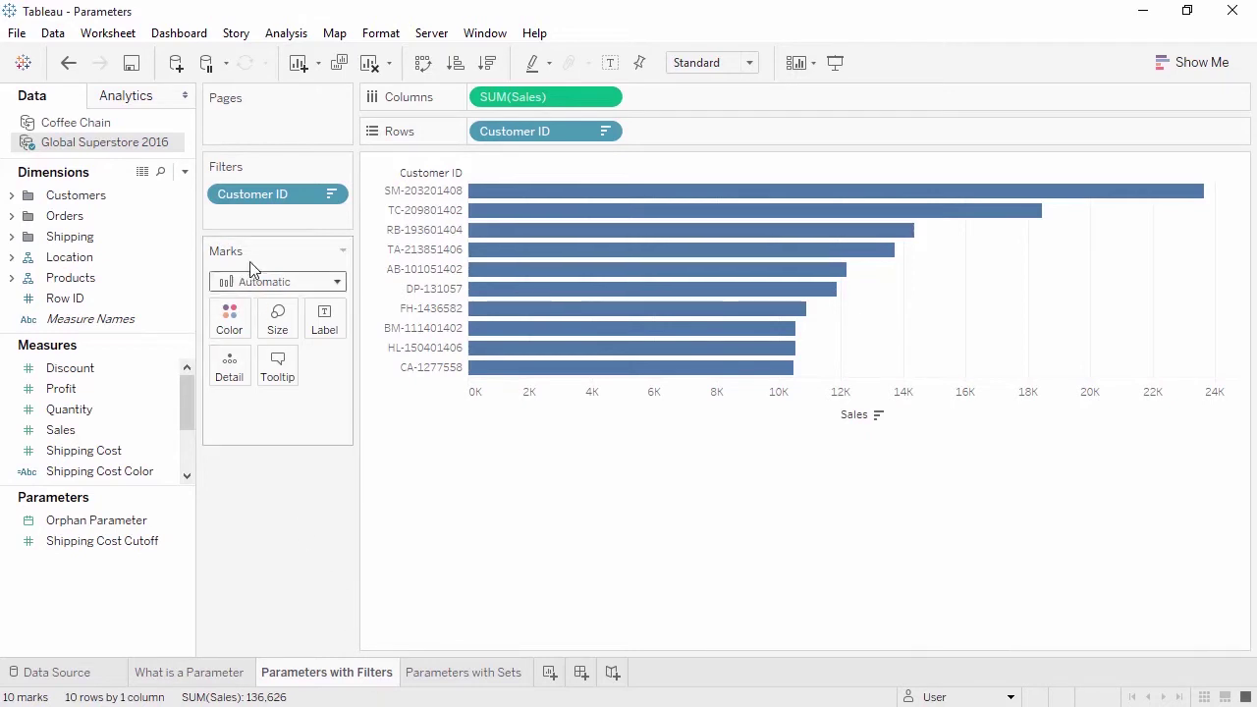
pyautogui.rightClick(253, 197)
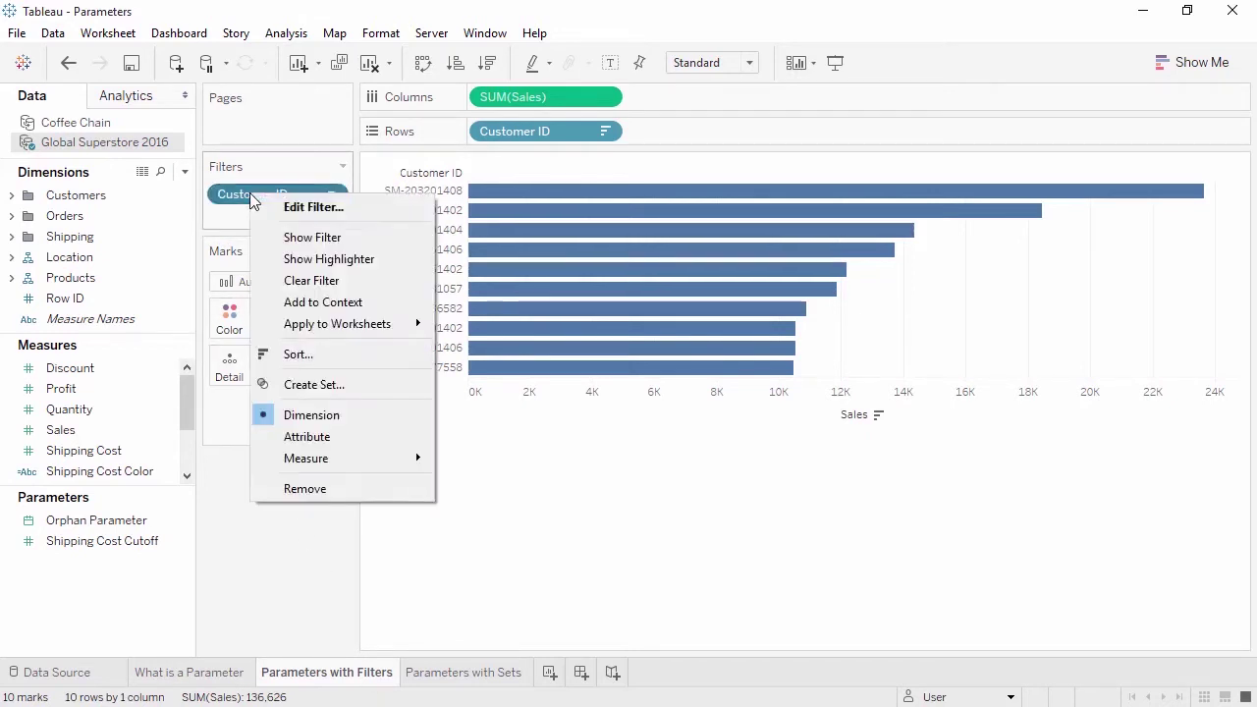
pyautogui.click(304, 213)
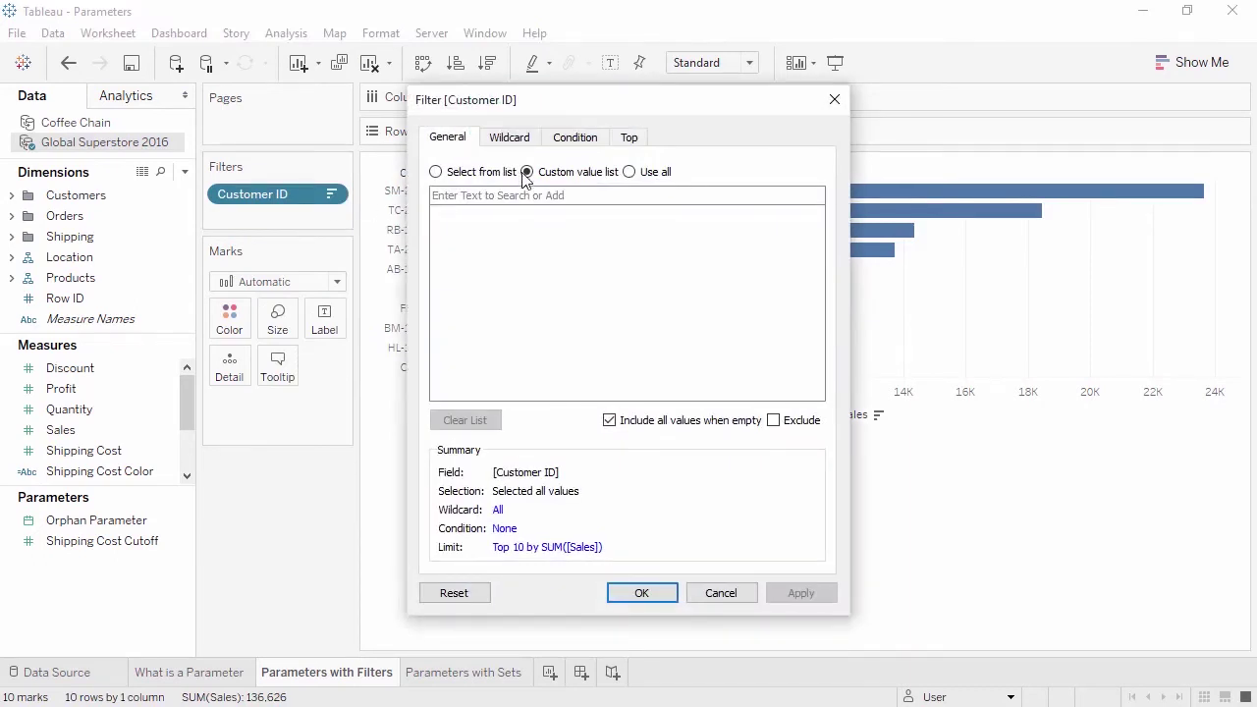
pyautogui.click(624, 141)
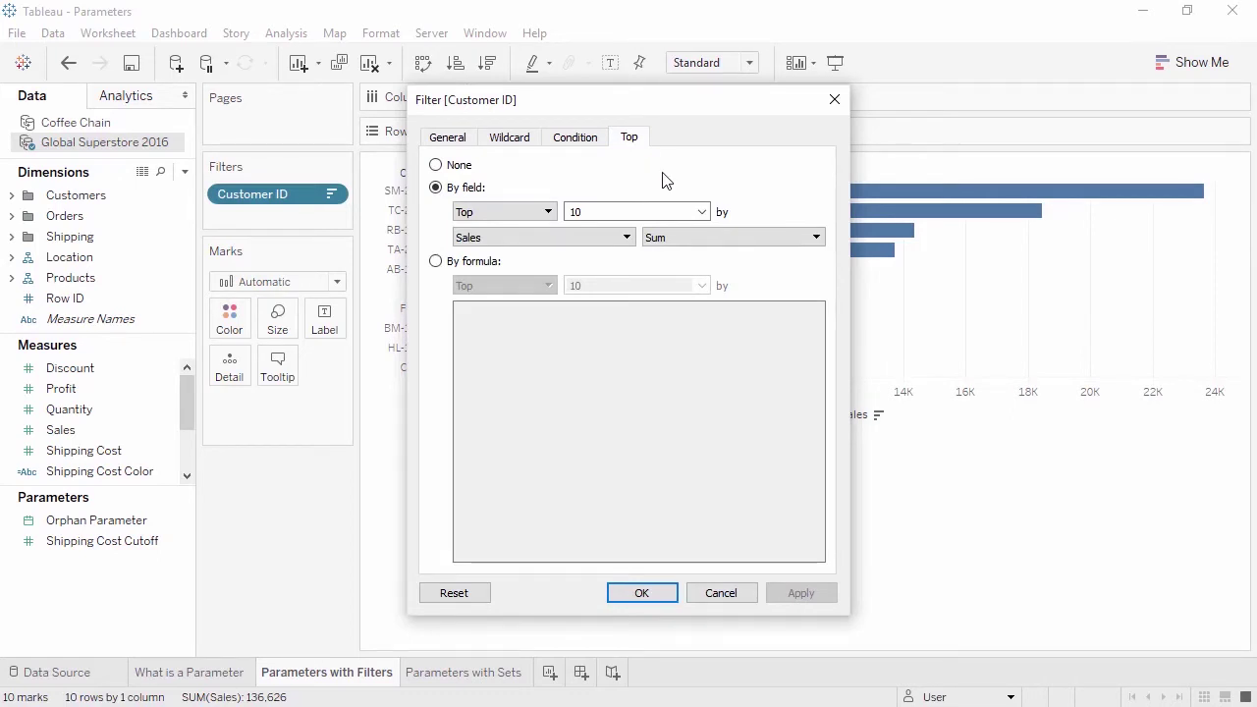
pyautogui.click(702, 215)
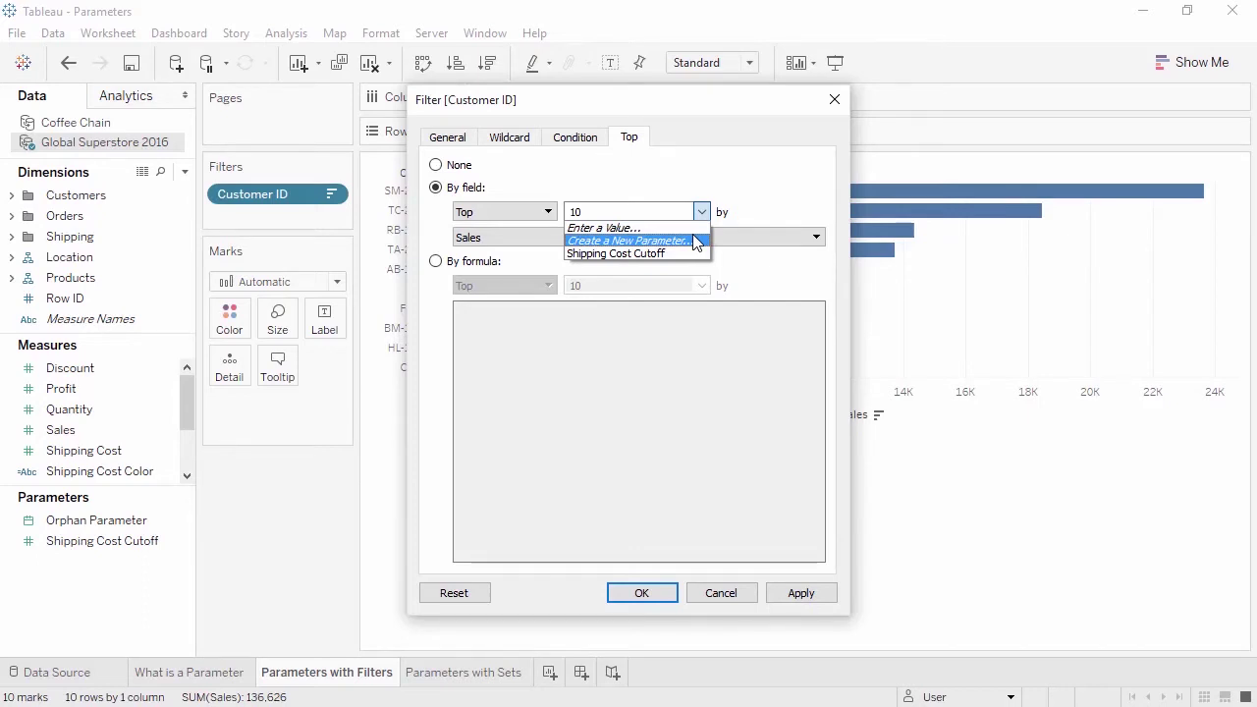
pyautogui.click(694, 241)
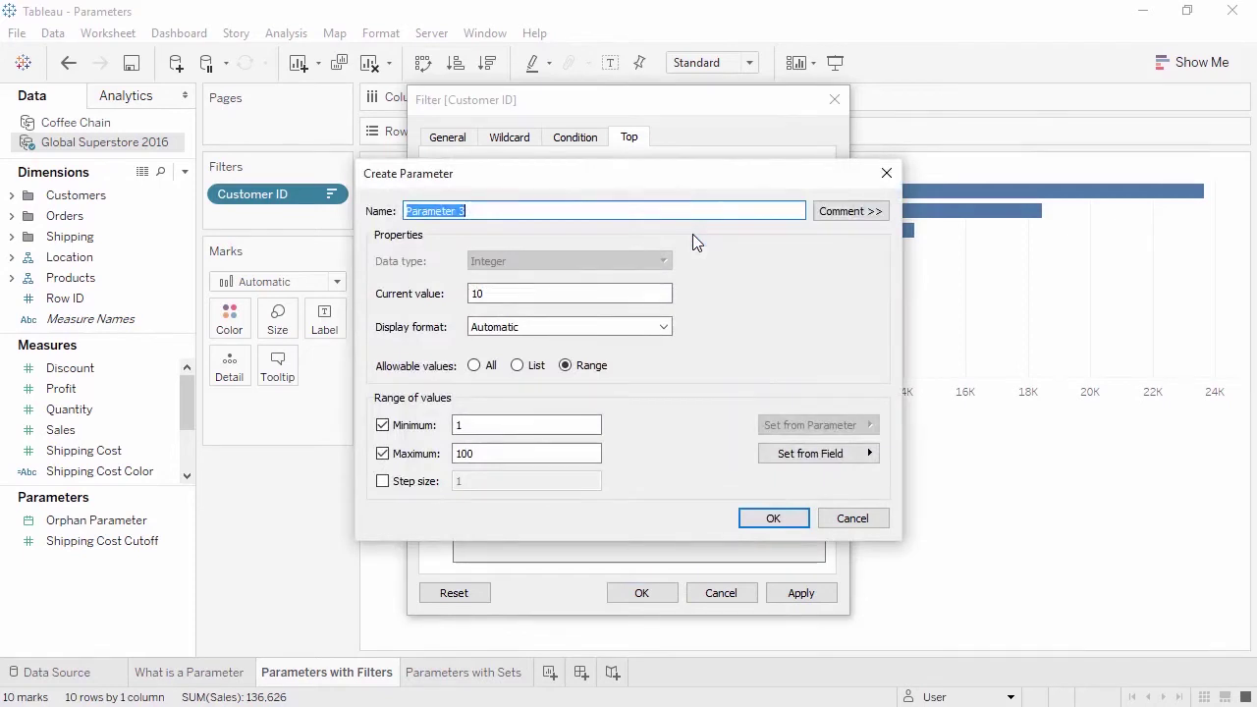
pyautogui.write('Top N')
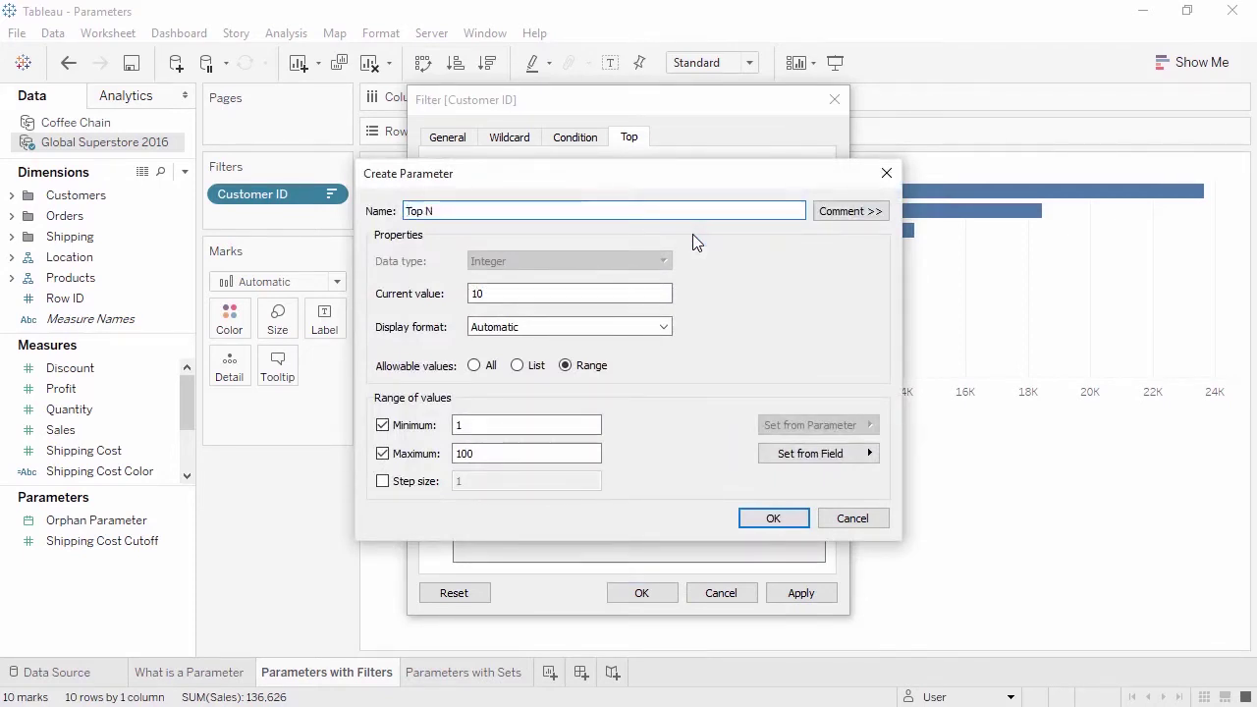
pyautogui.click(575, 453)
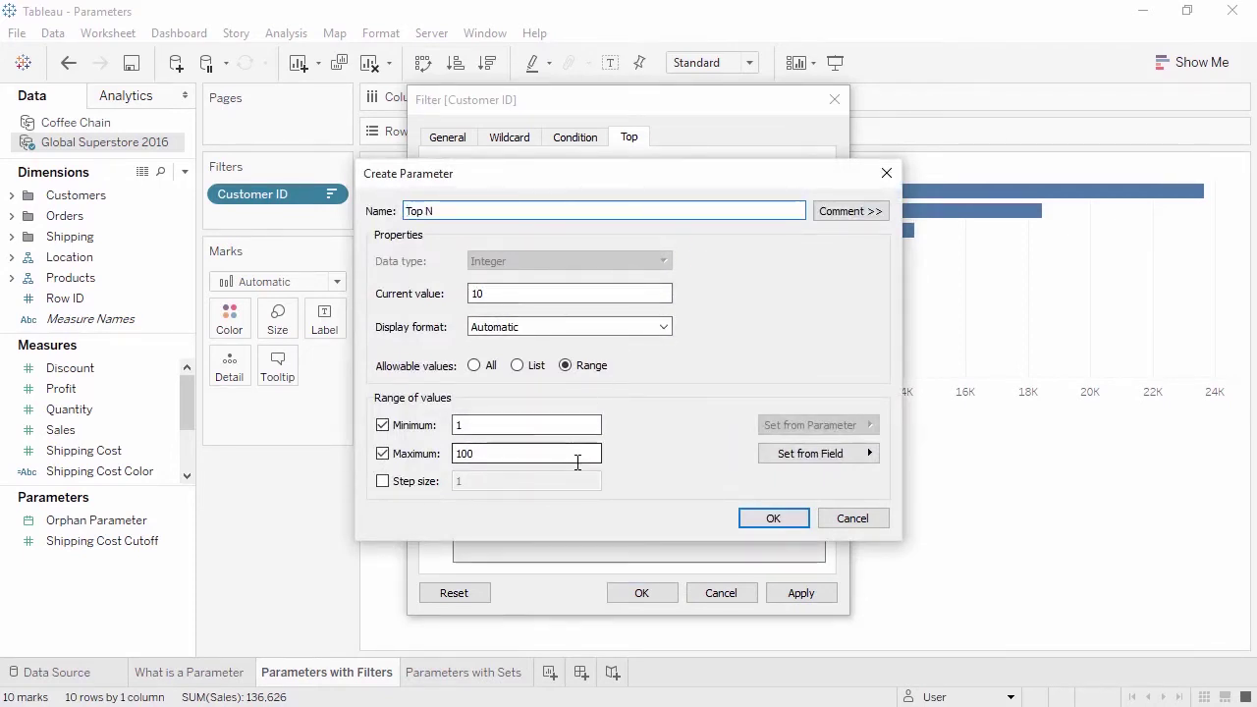
pyautogui.press('BackSpace')
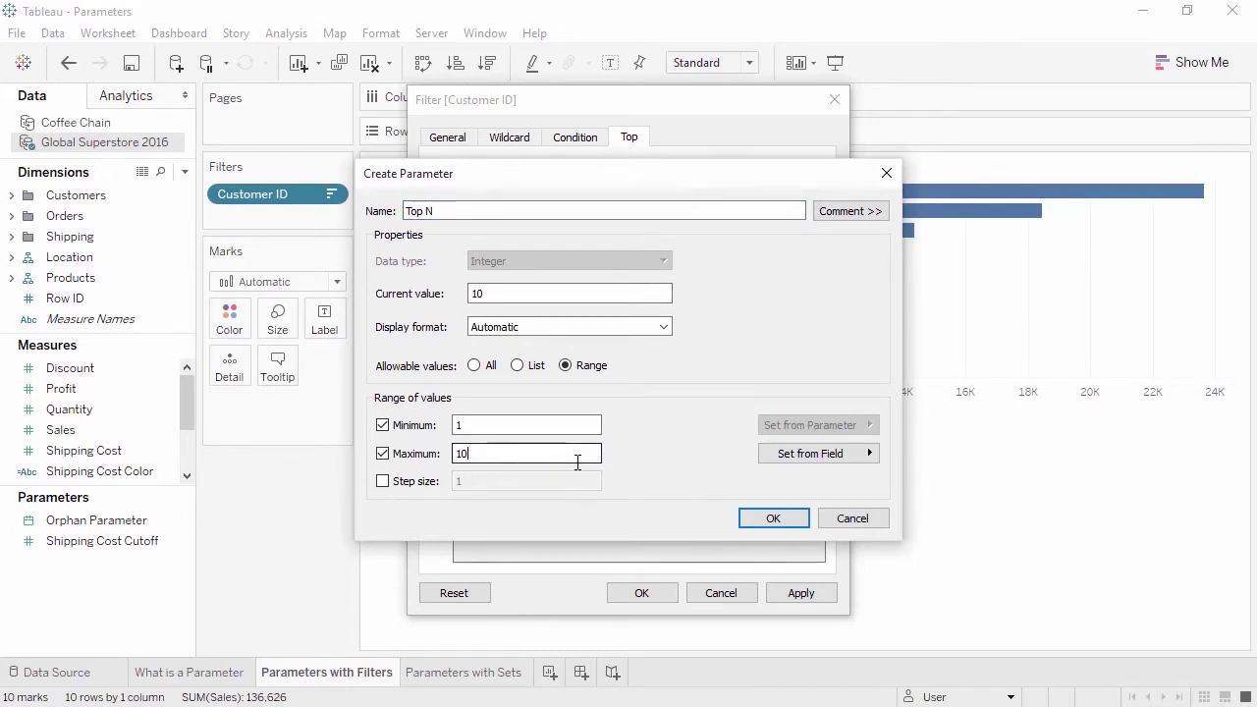
pyautogui.click(764, 513)
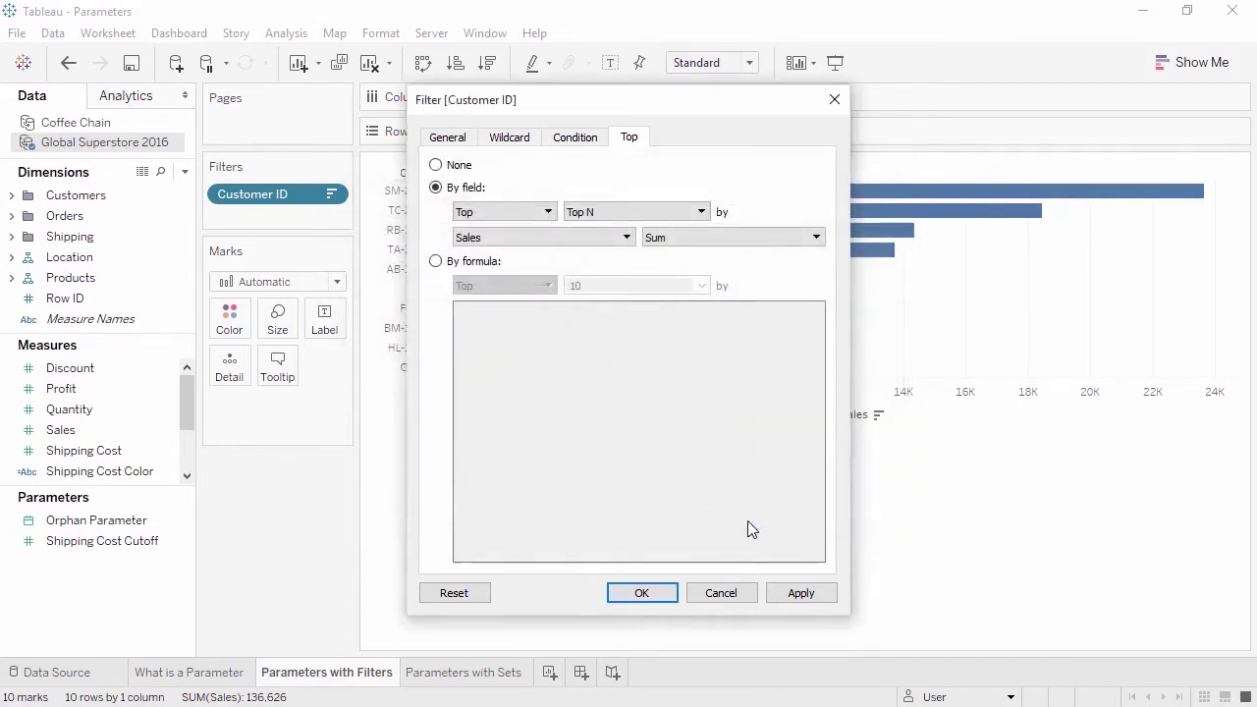
# - Apply the Top N limit to the Customer ID filter and try the Top N parameter at 3, ending on 7
pyautogui.click(648, 593)
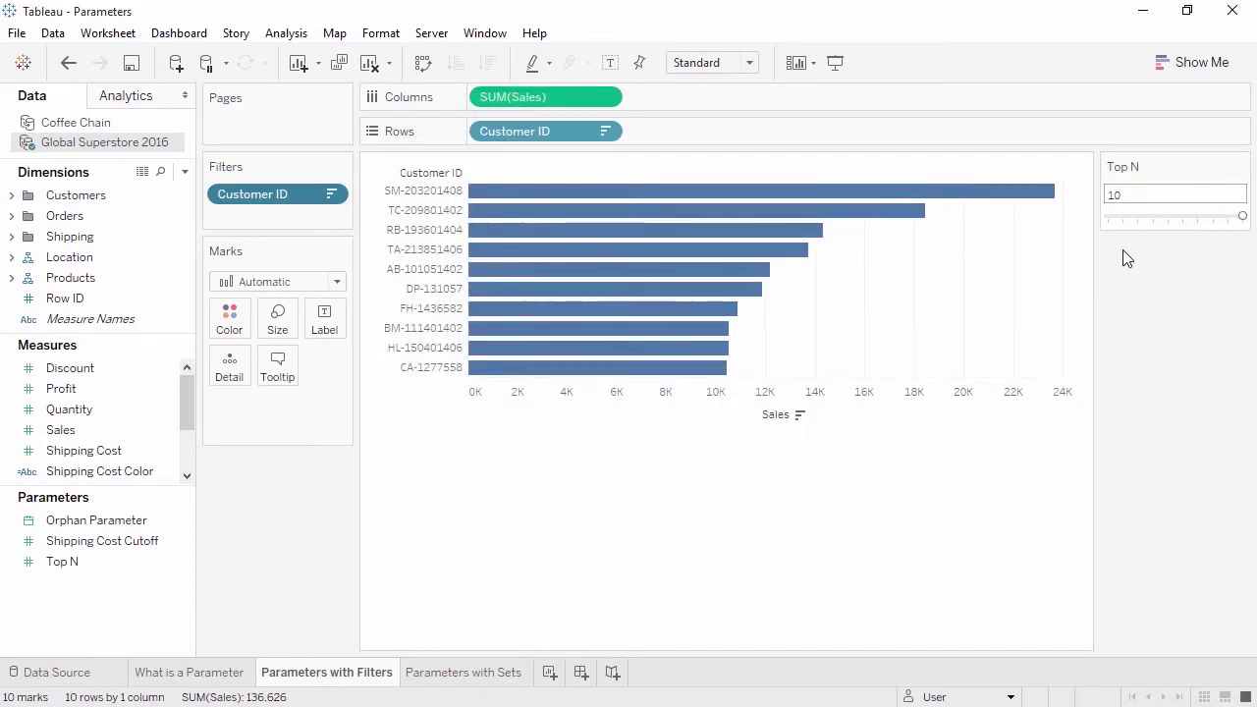
pyautogui.click(1137, 217)
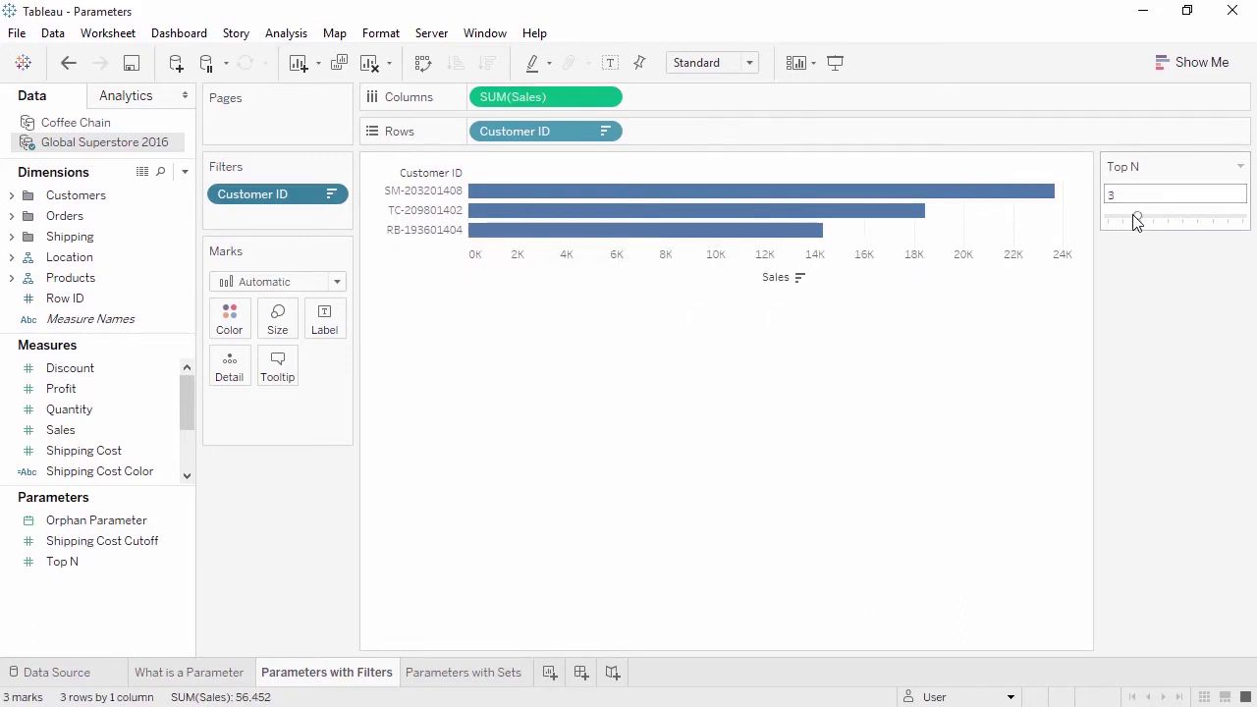
pyautogui.moveTo(1136, 220); pyautogui.dragTo(1201, 225)
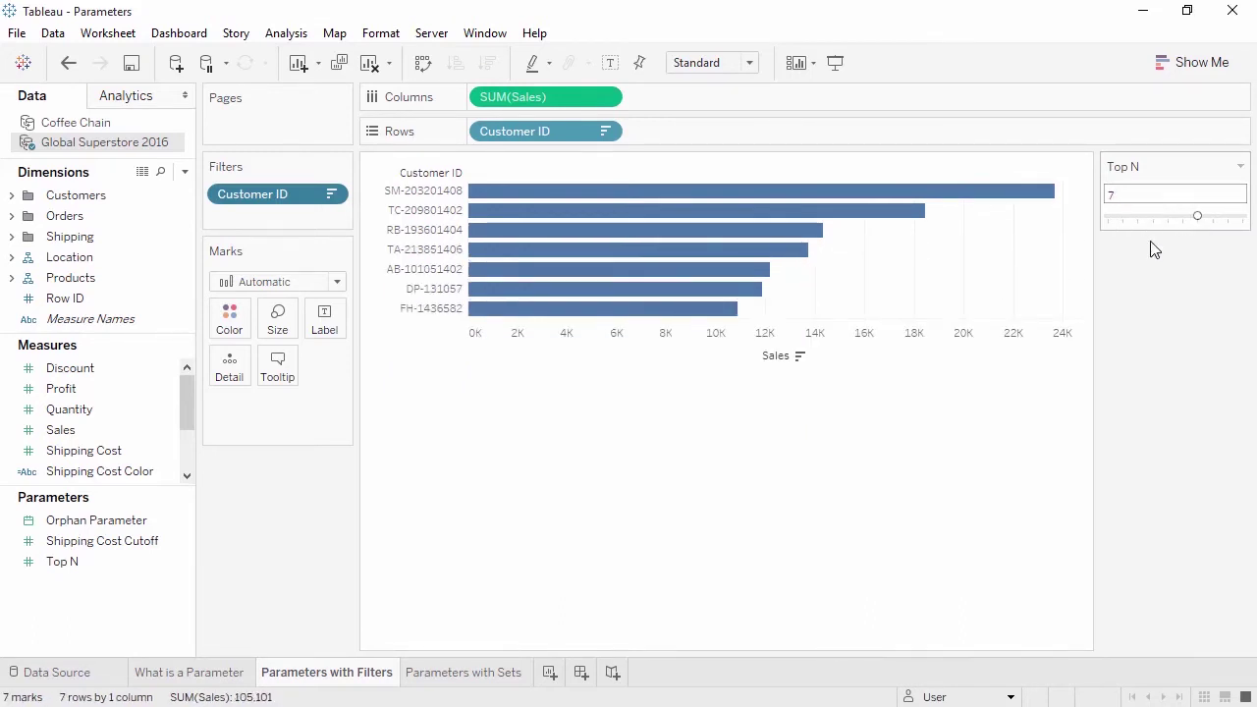
# - On the Parameters with Sets sheet, start a new set from the Product dimension and name it Top Products
pyautogui.click(501, 672)
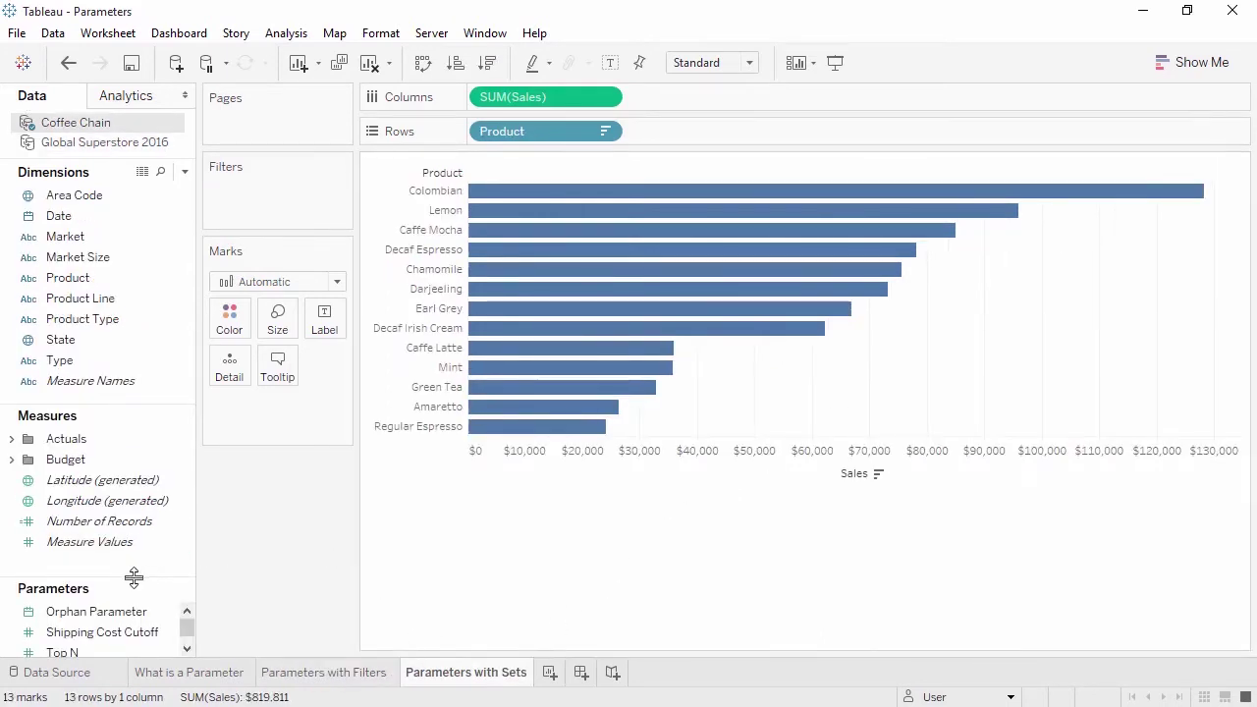
pyautogui.moveTo(132, 576); pyautogui.dragTo(126, 478)
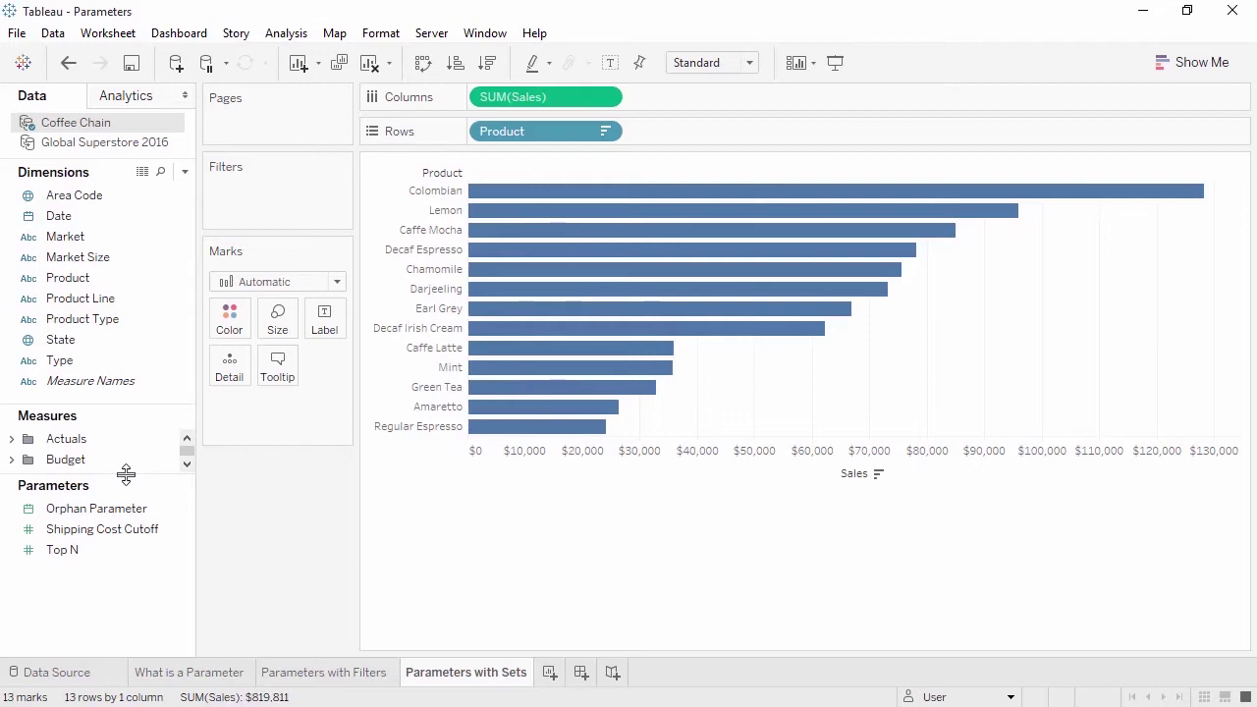
pyautogui.rightClick(91, 283)
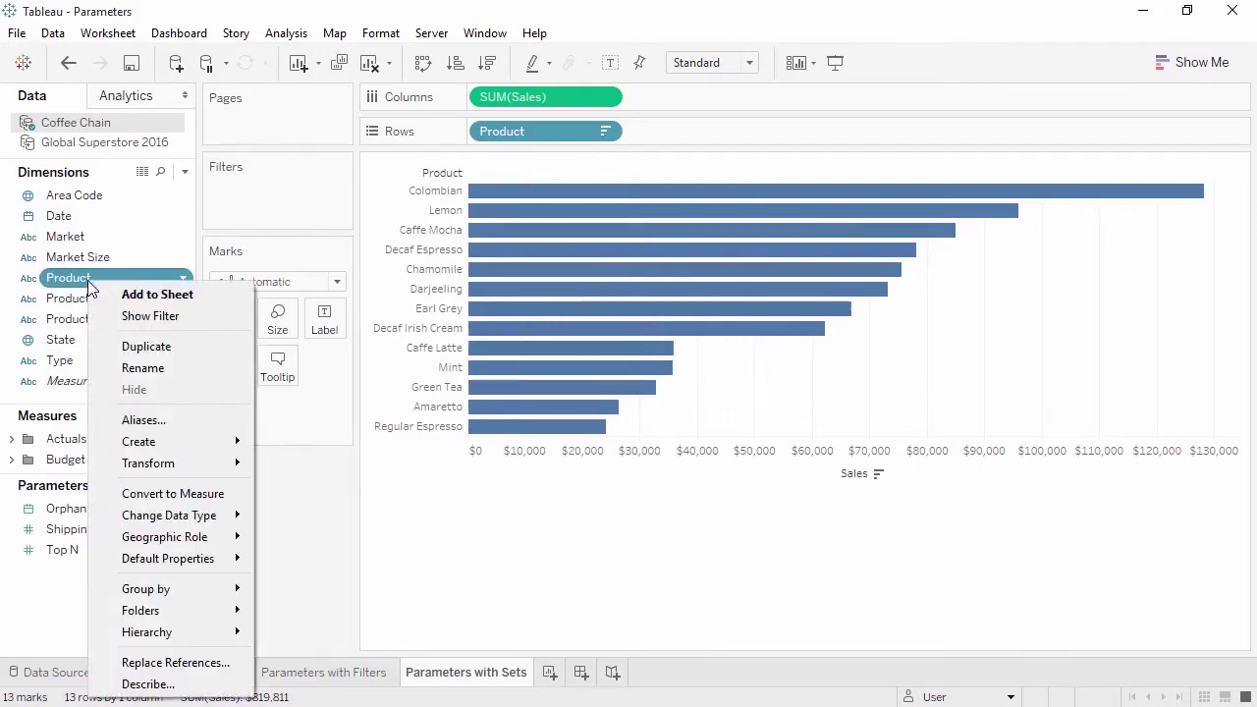
pyautogui.moveTo(164, 441)
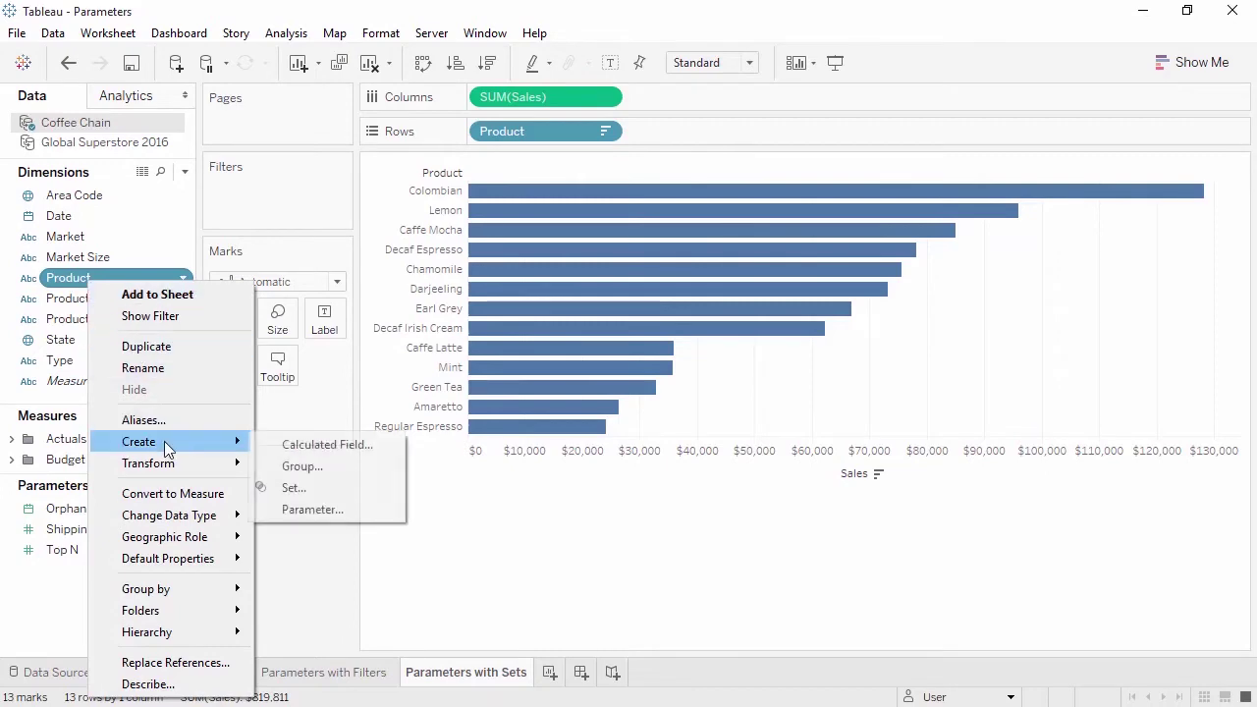
pyautogui.click(290, 489)
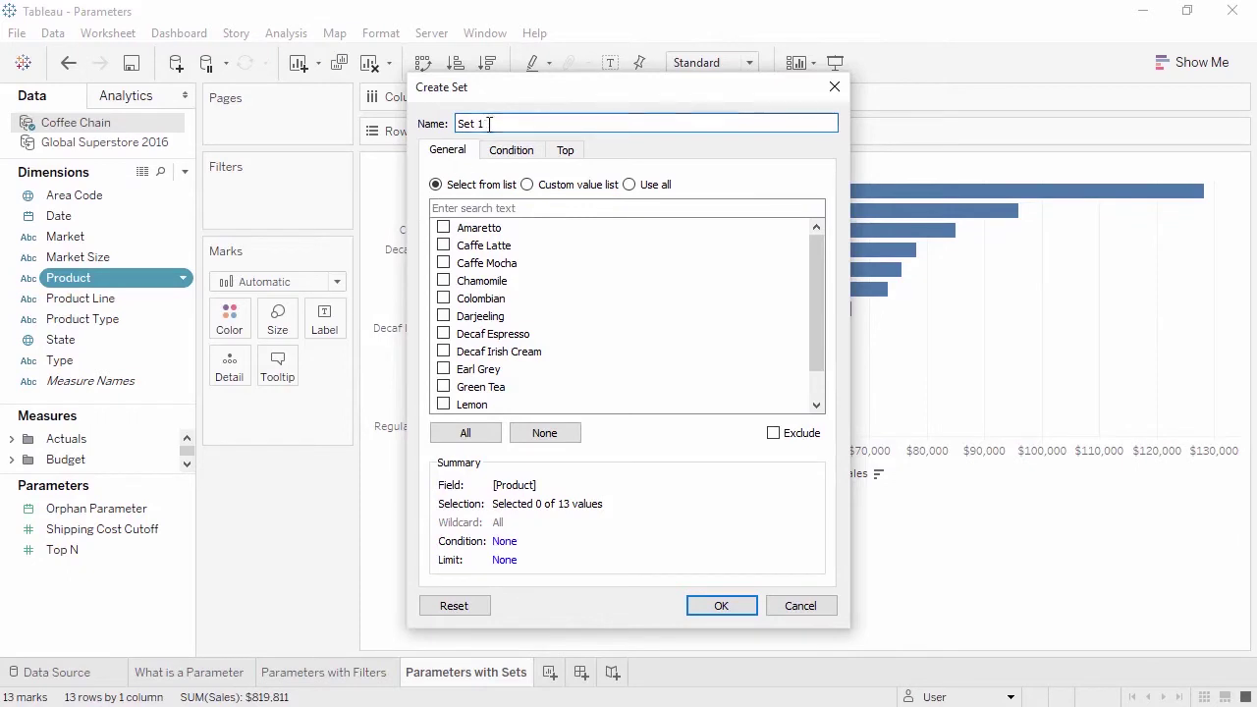
pyautogui.moveTo(501, 123); pyautogui.dragTo(455, 123)
pyautogui.write('Top Products')
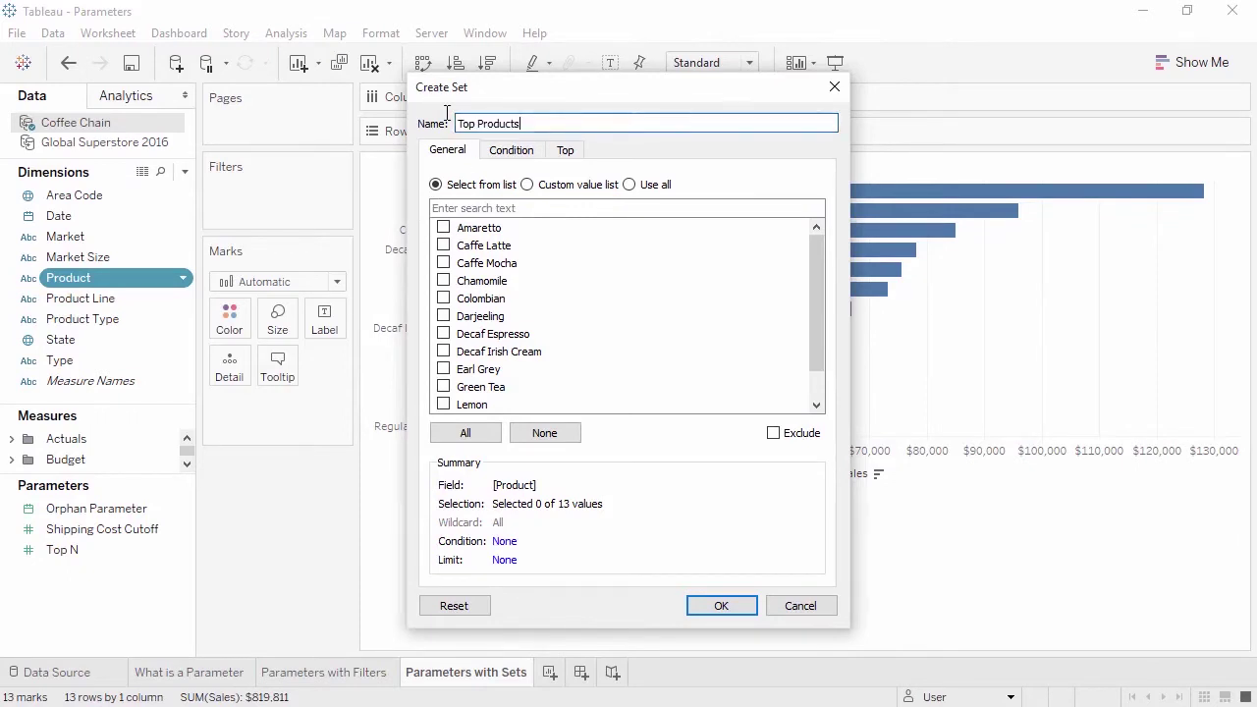
# - Limit the Top Products set to the top products by Sum of Sales using the Top N parameter, and create it
pyautogui.click(561, 152)
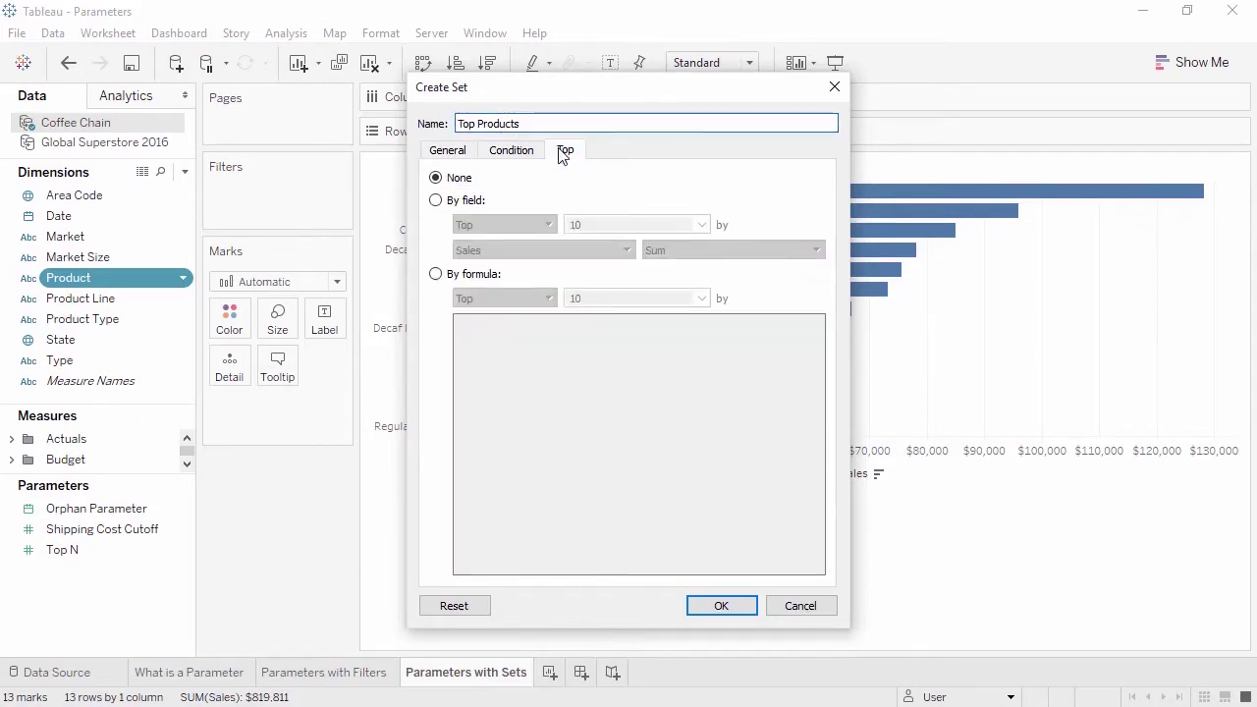
pyautogui.click(467, 202)
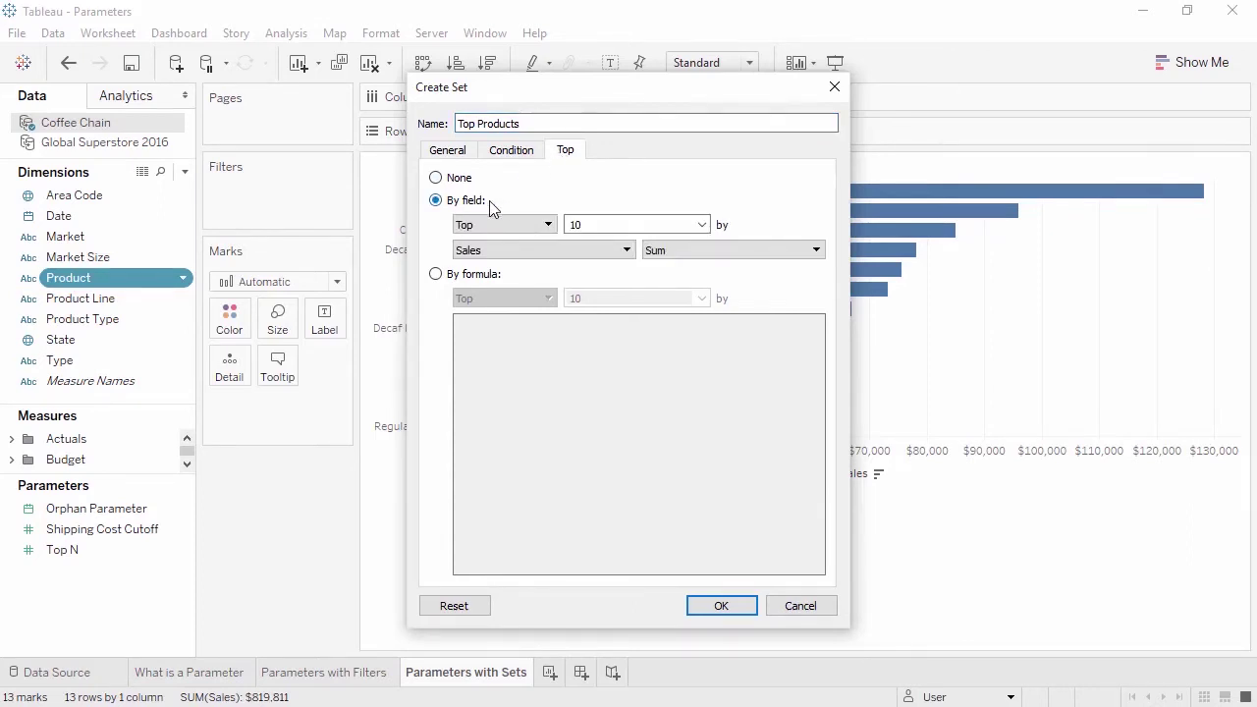
pyautogui.click(701, 225)
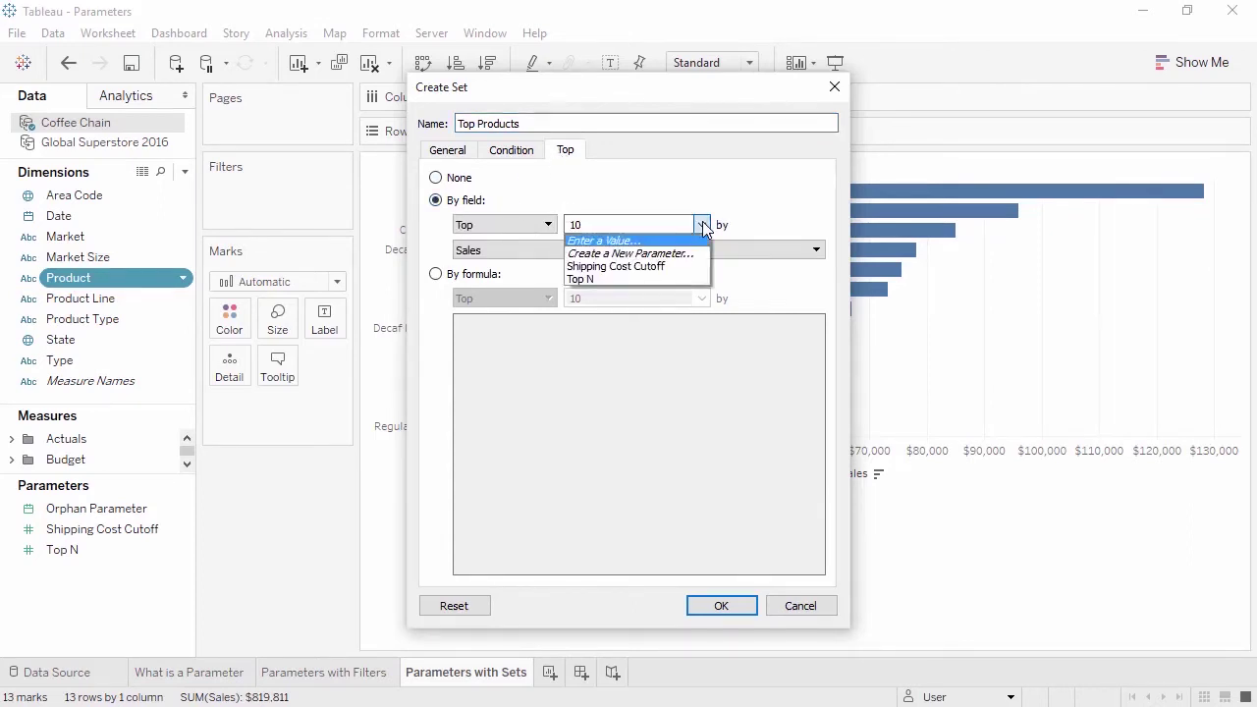
pyautogui.click(665, 278)
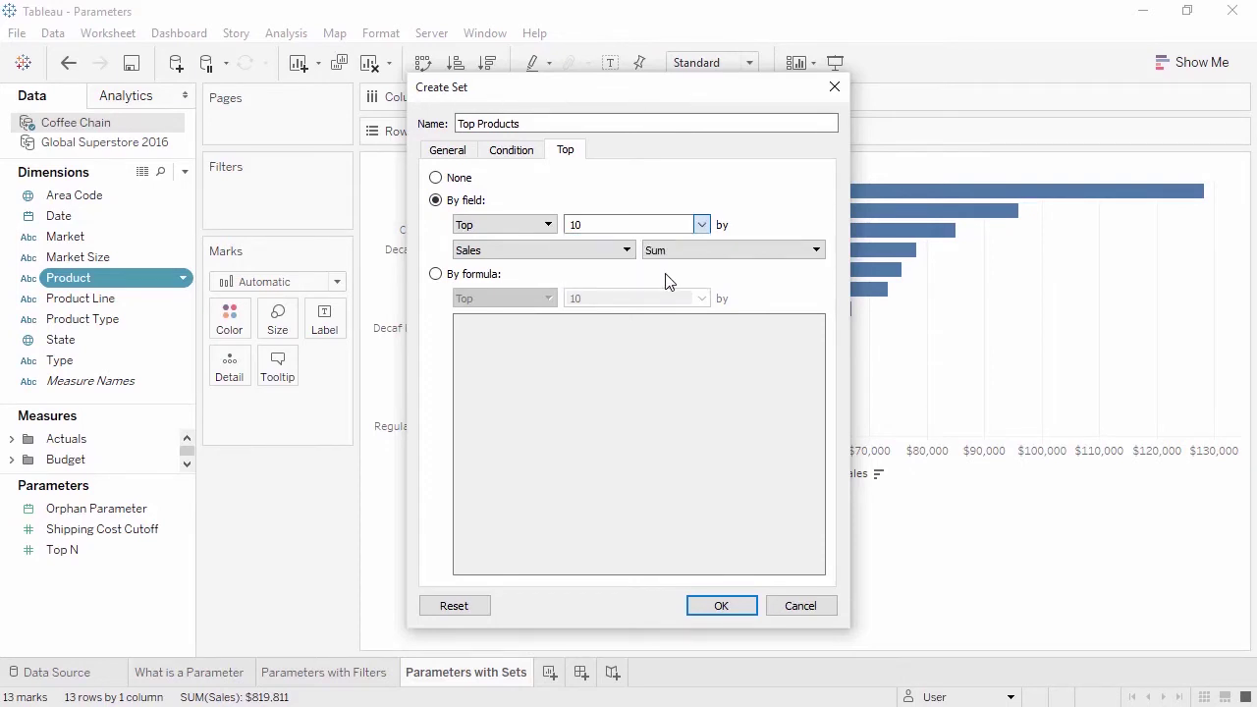
pyautogui.click(707, 603)
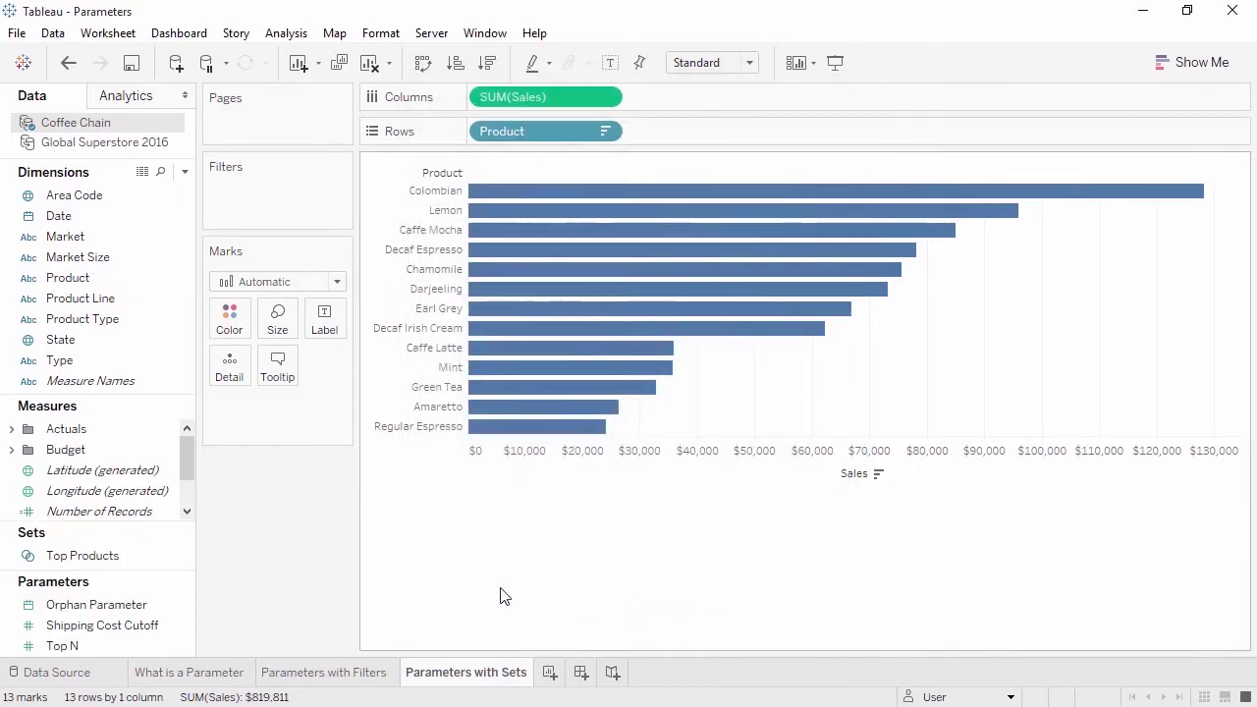
# - Color the product bars by the Top Products set, then show the Top N parameter control and set it to 5
pyautogui.moveTo(102, 553); pyautogui.dragTo(224, 313)
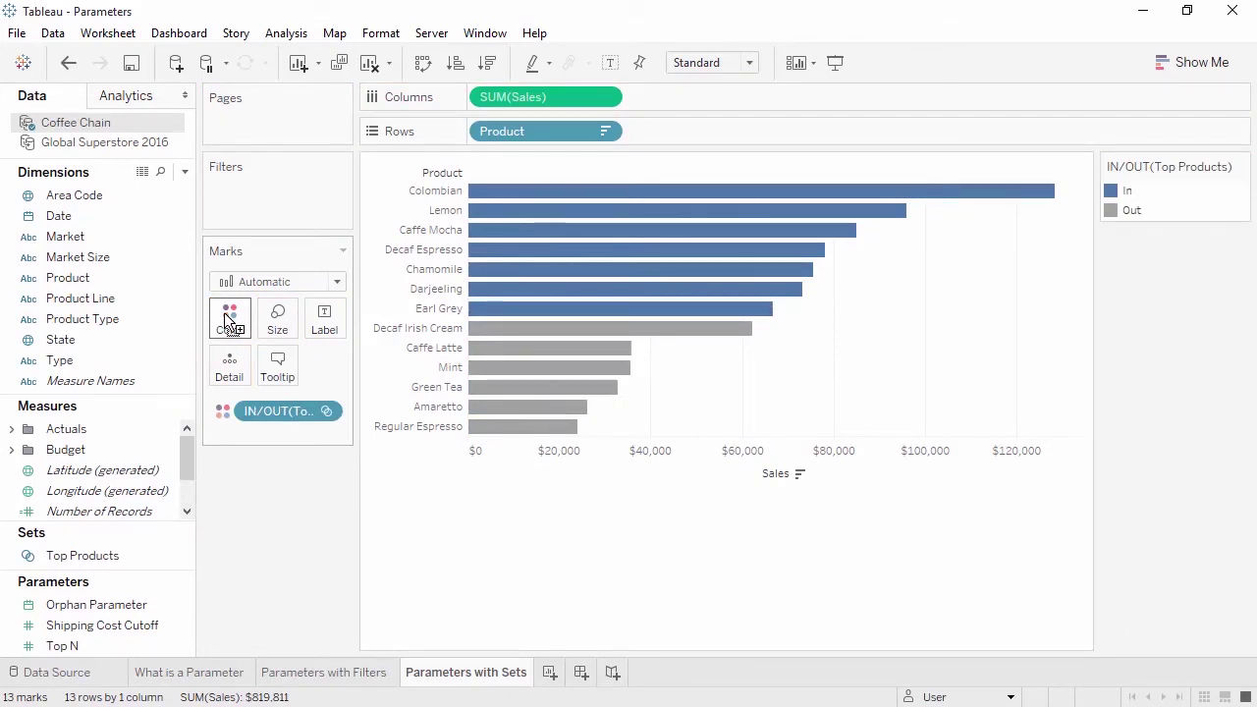
pyautogui.click(87, 647)
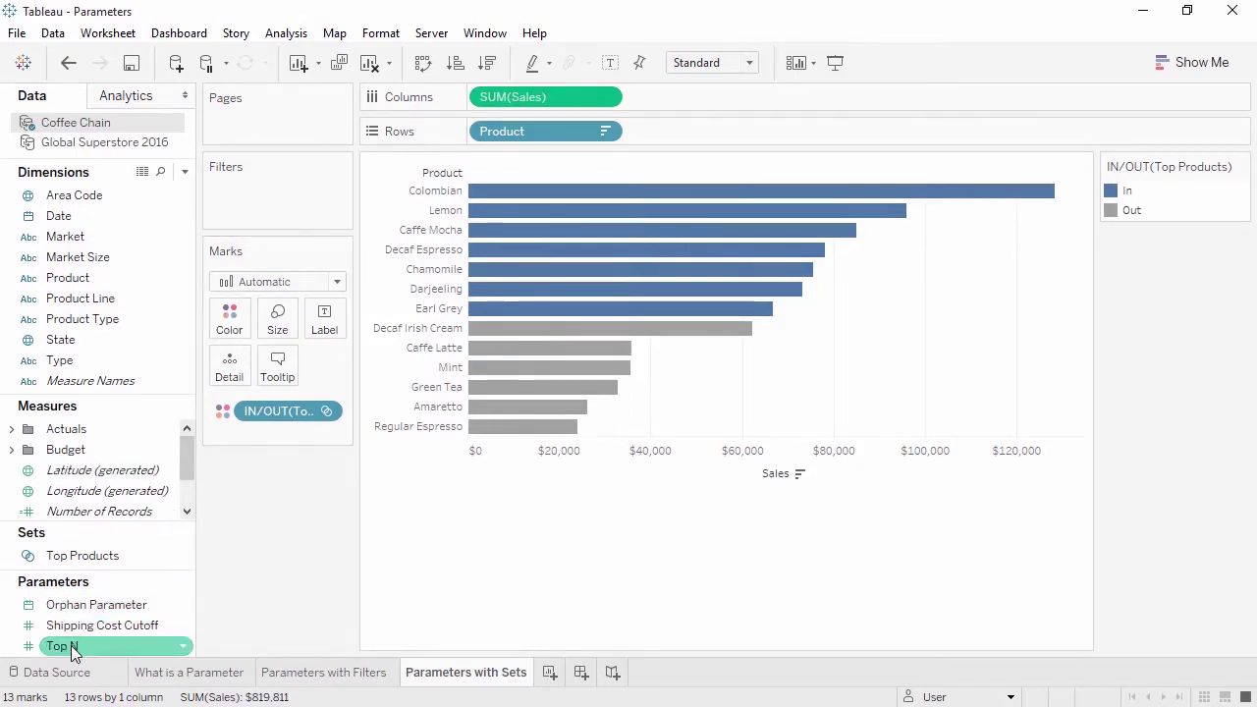
pyautogui.rightClick(91, 646)
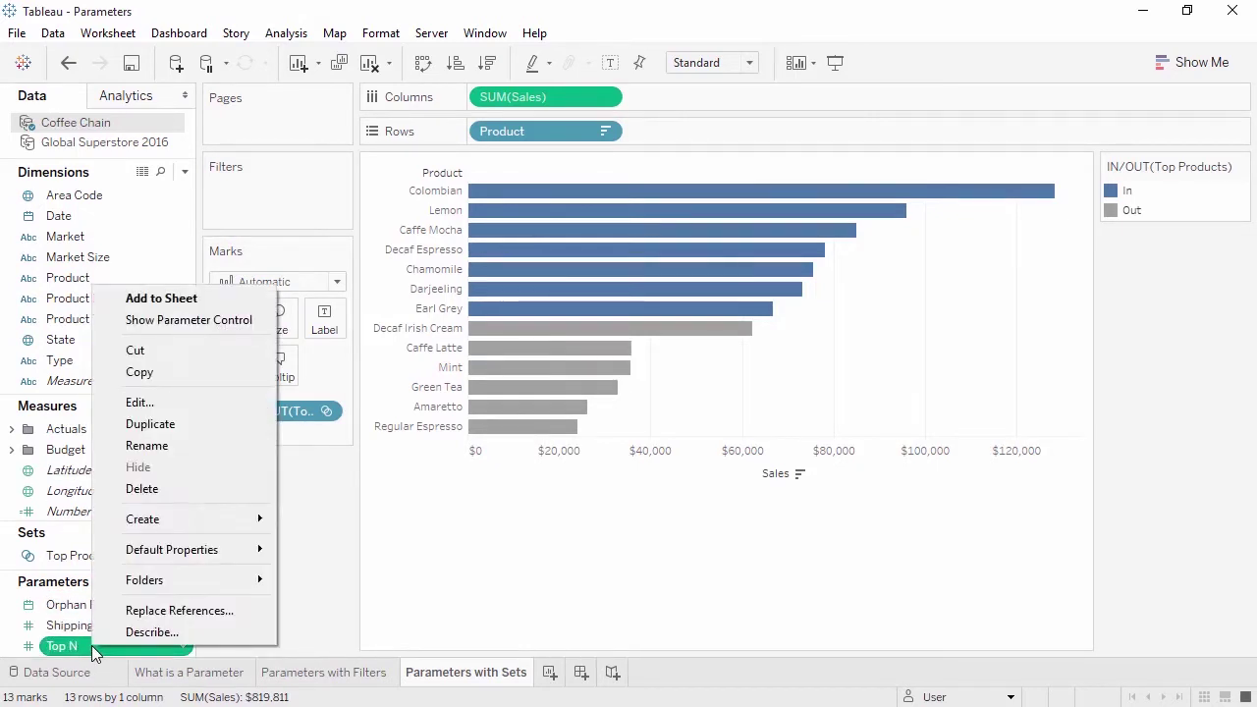
pyautogui.click(171, 320)
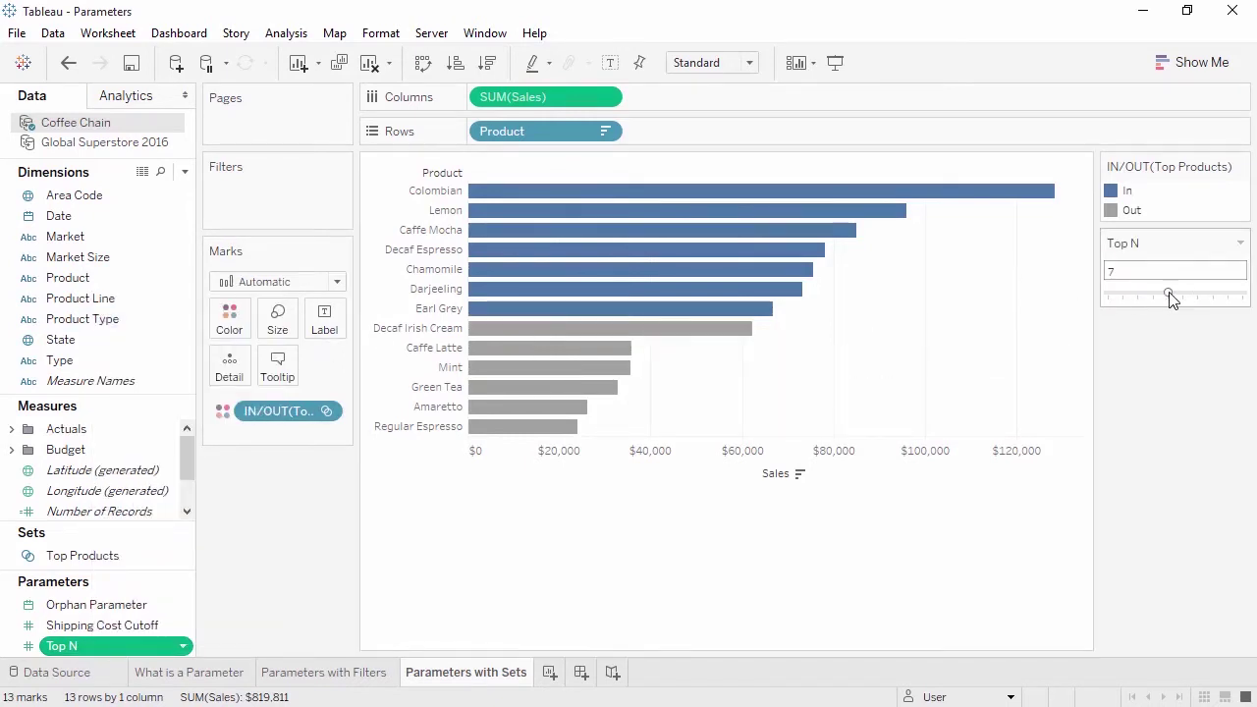
pyautogui.moveTo(1169, 293); pyautogui.dragTo(1165, 293)
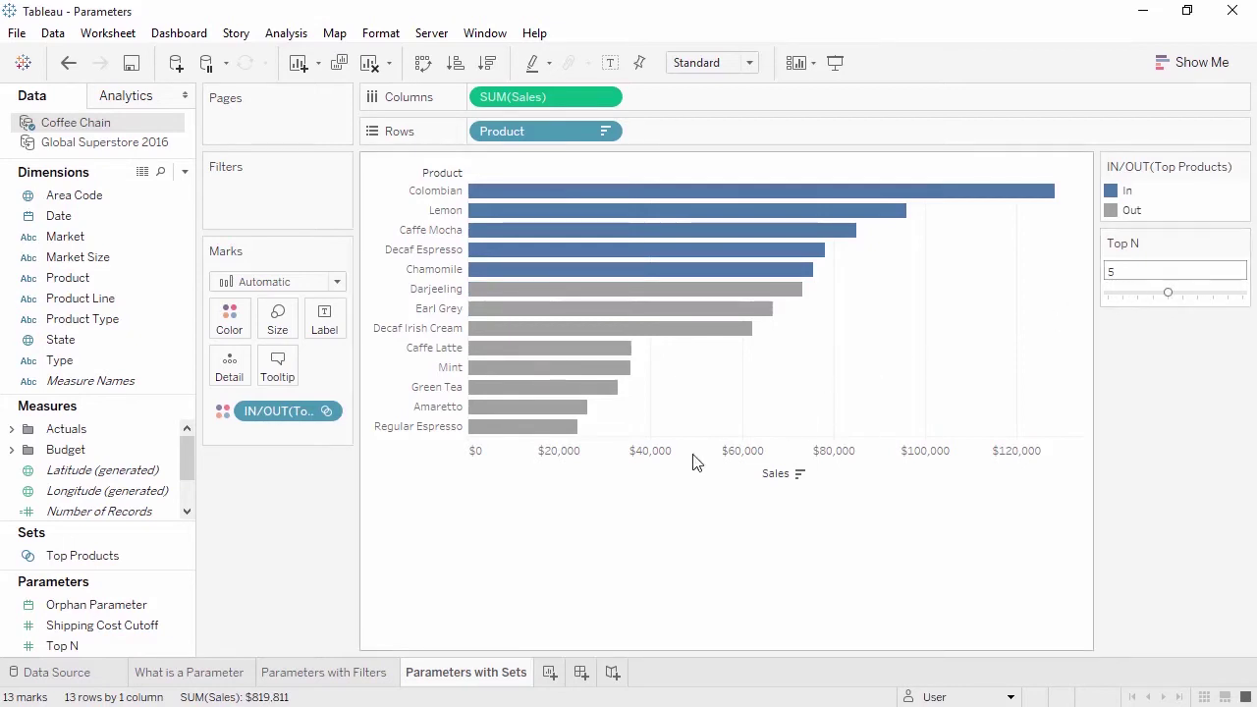
# - On the What is a Parameter sheet, edit the Shipping Cost Color calculation so its THEN clause starts on a new line
pyautogui.click(234, 672)
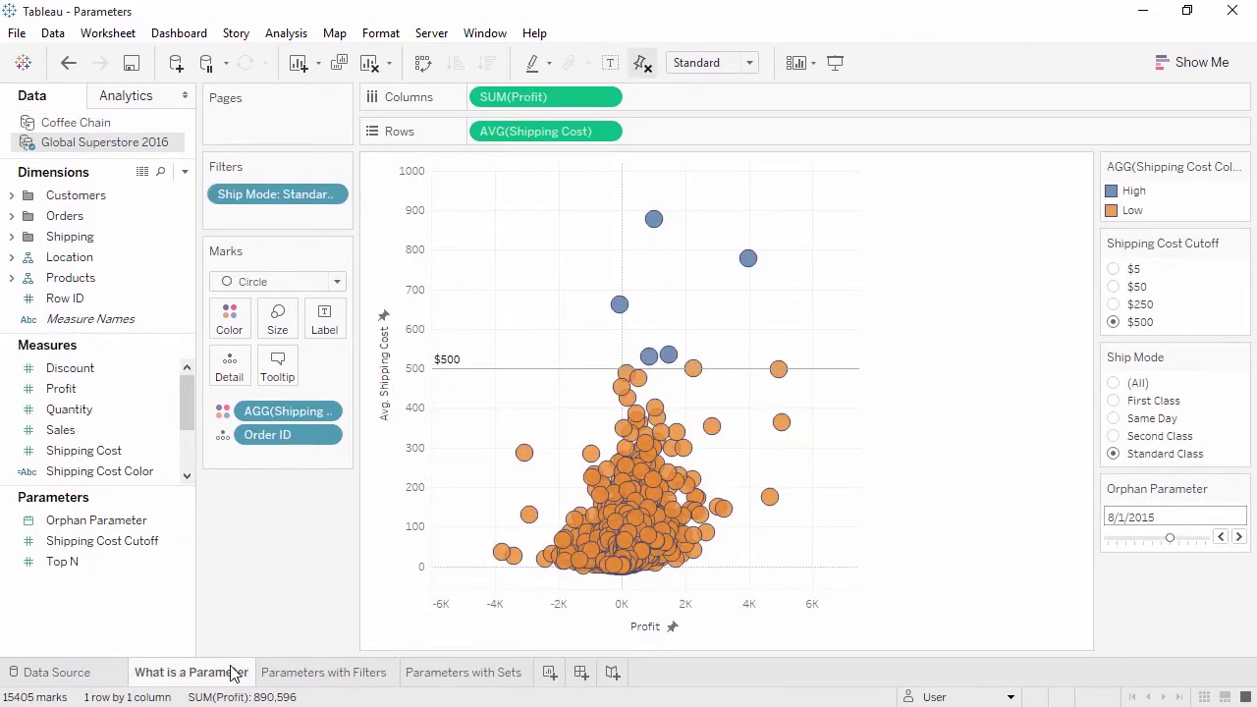
pyautogui.click(117, 479)
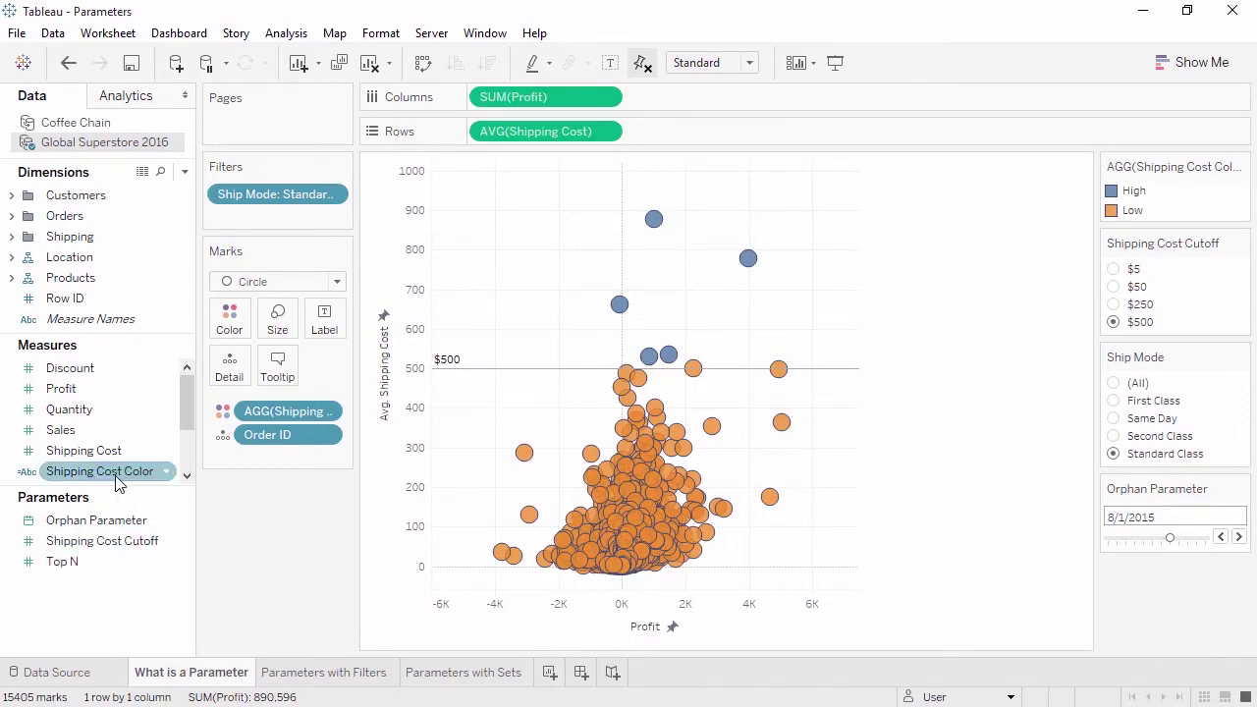
pyautogui.rightClick(117, 480)
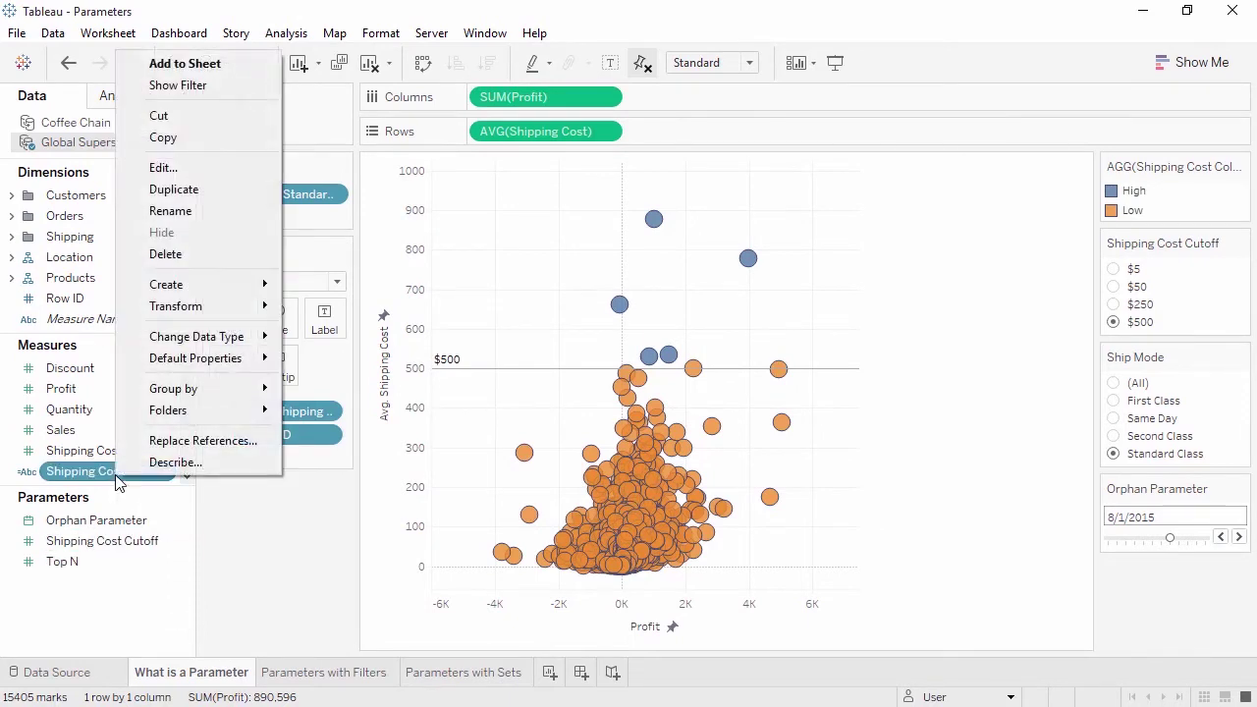
pyautogui.click(204, 174)
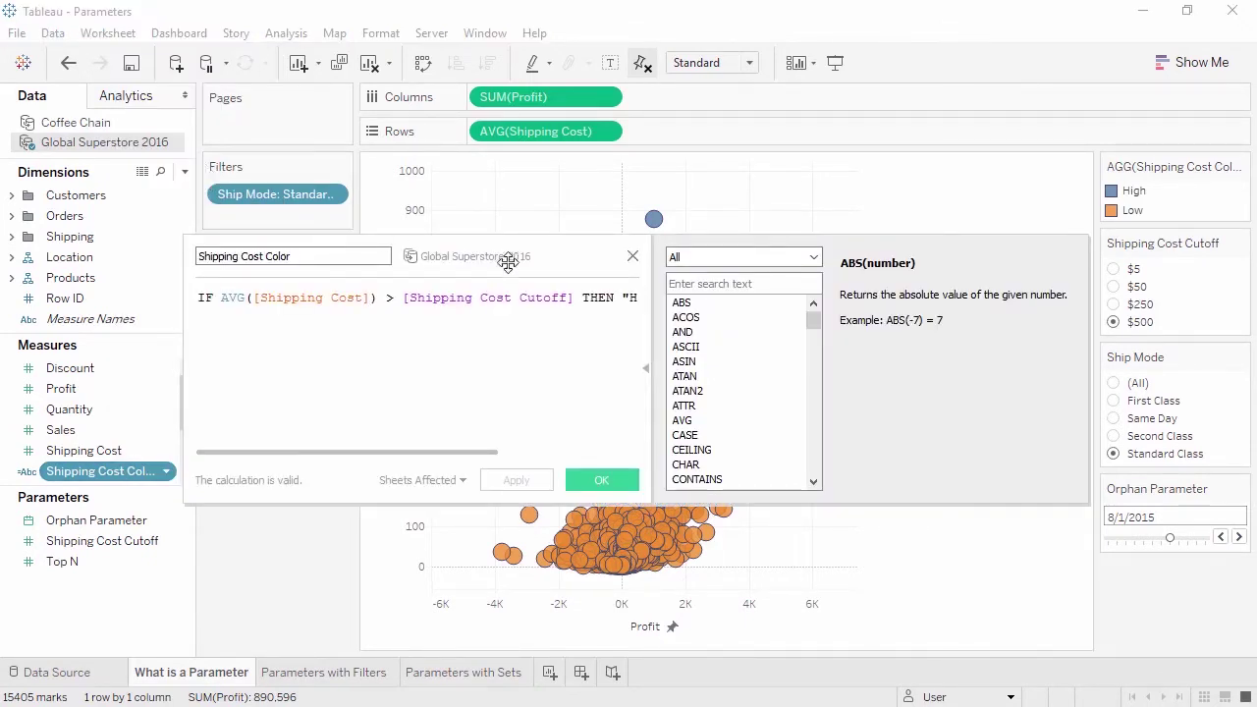
pyautogui.click(583, 299)
pyautogui.press('Return')
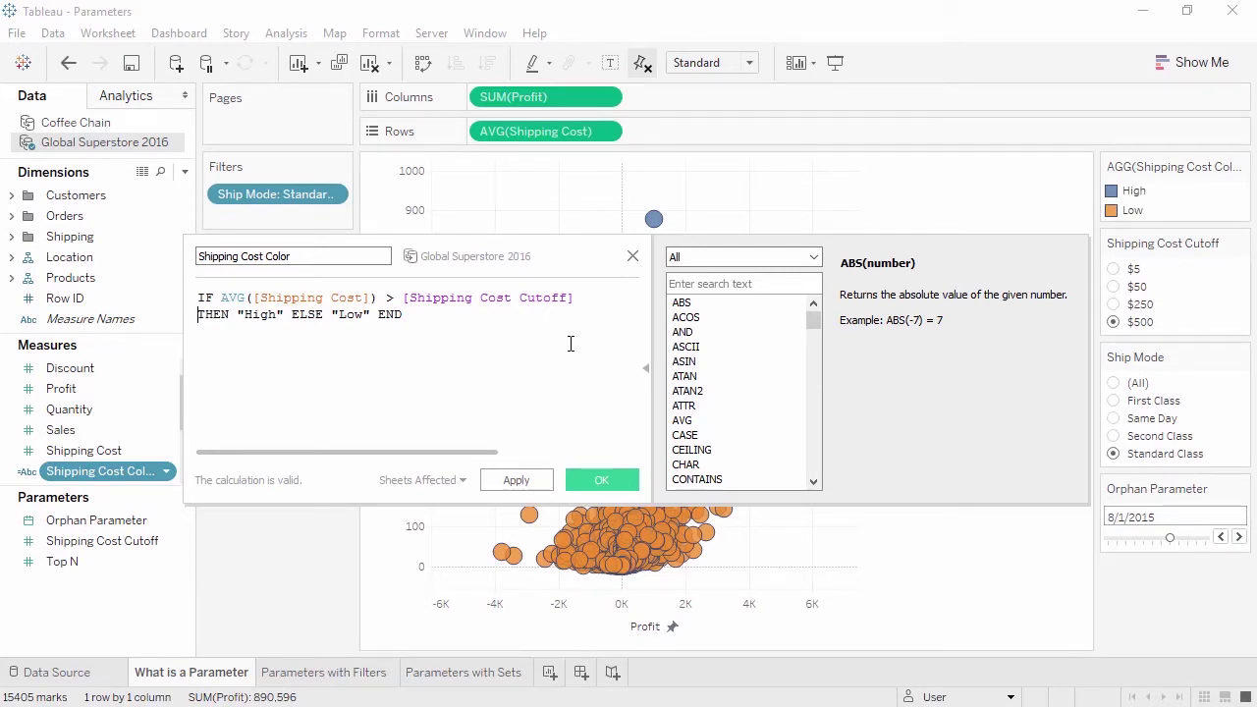
pyautogui.click(577, 476)
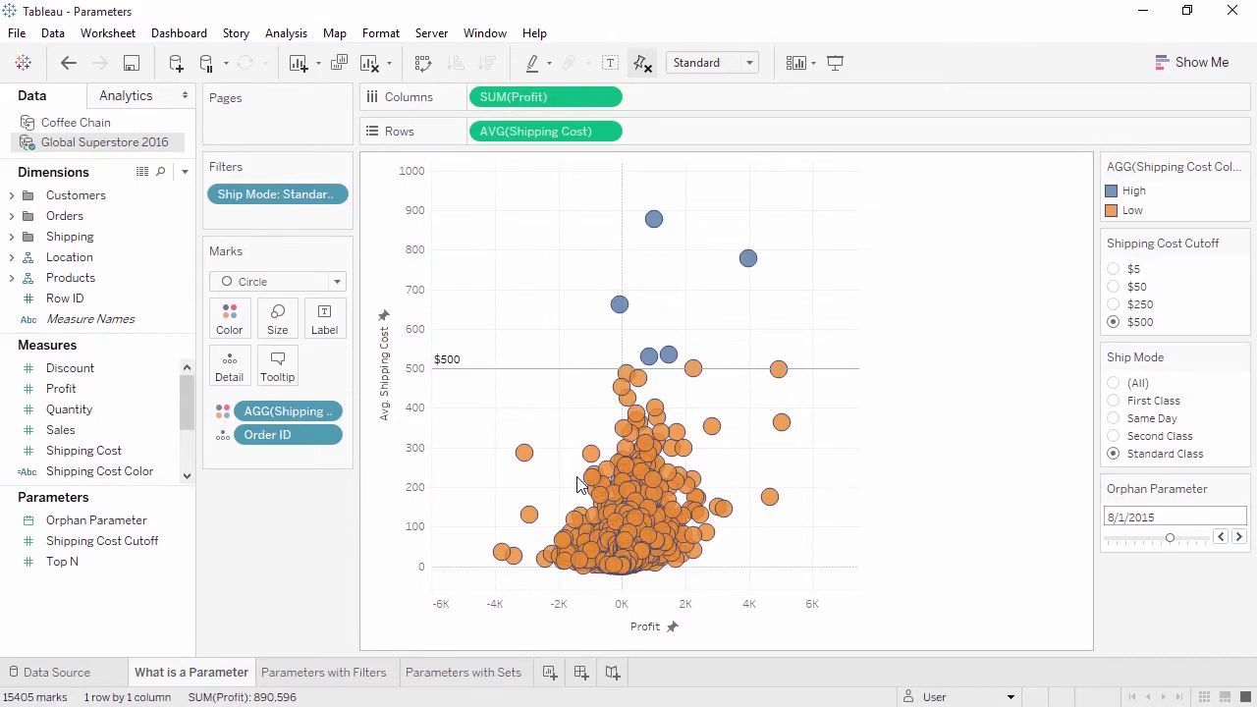
# - Try the Shipping Cost Cutoff parameter at $50, ending on $250
pyautogui.click(1115, 287)
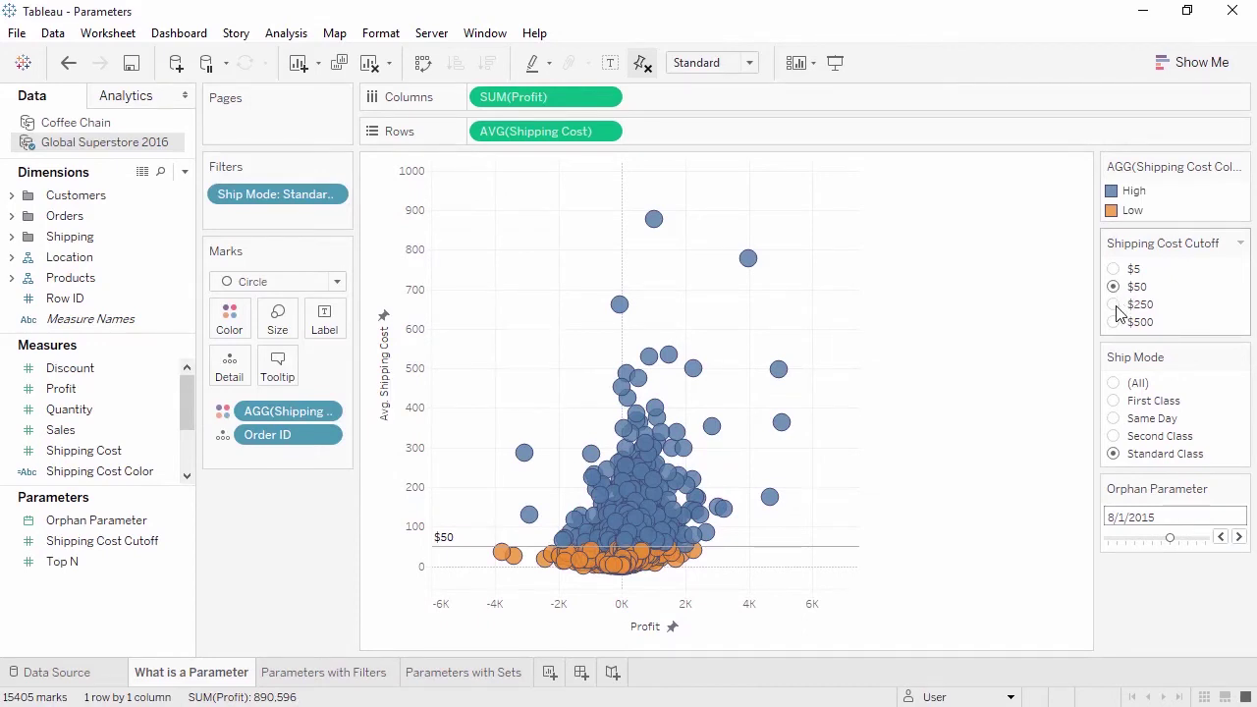
pyautogui.click(1115, 304)
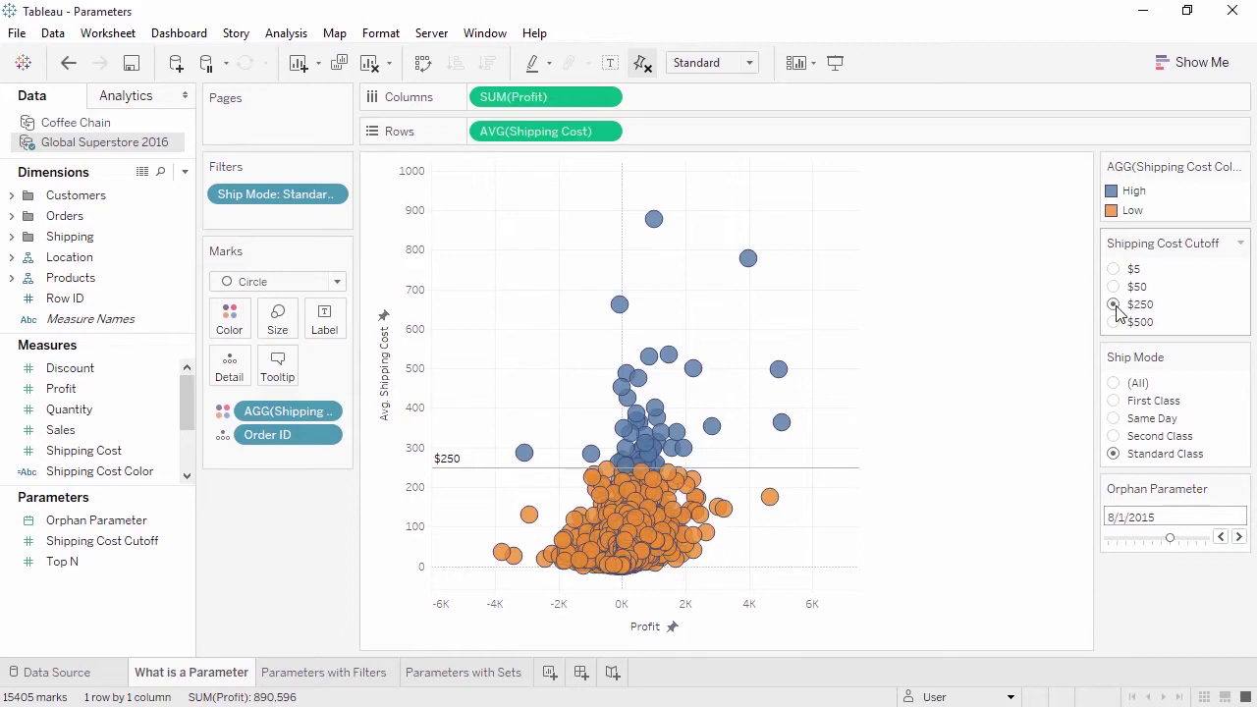
# - Add a reference line across the entire table on Avg. Shipping Cost, valued by the Shipping Cost Cutoff parameter and labeled with its Value
pyautogui.click(152, 93)
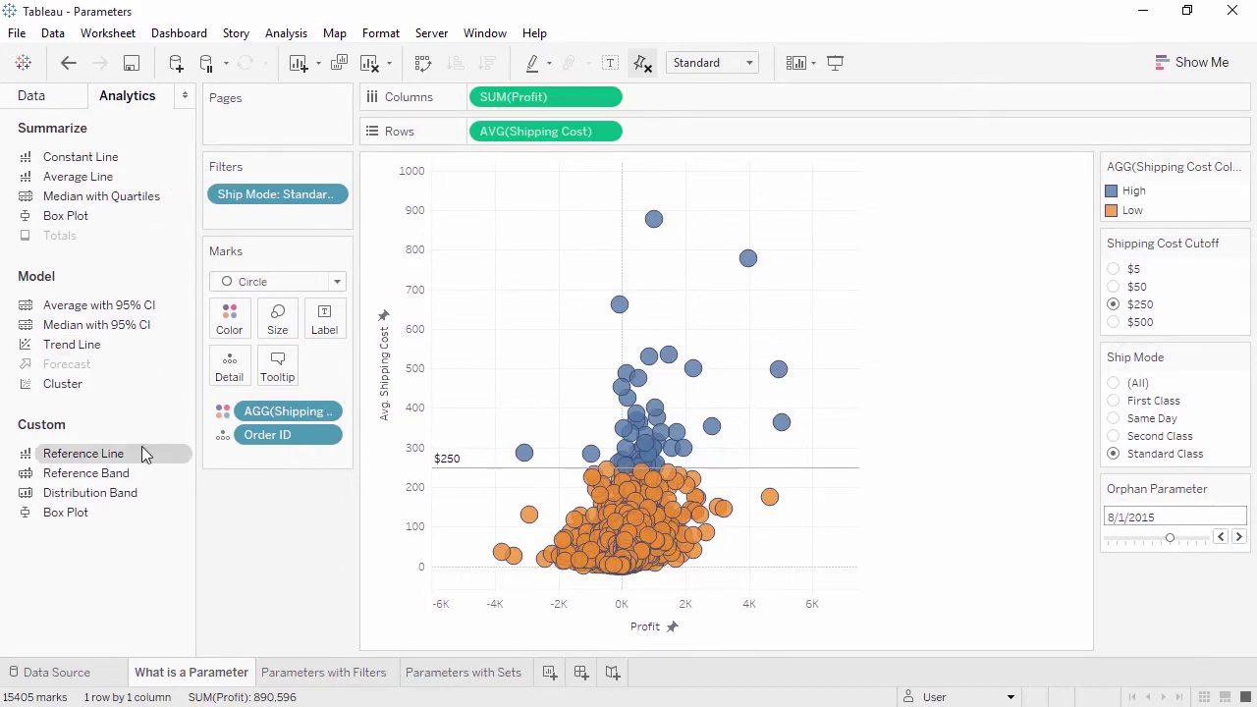
pyautogui.moveTo(142, 453); pyautogui.dragTo(549, 290)
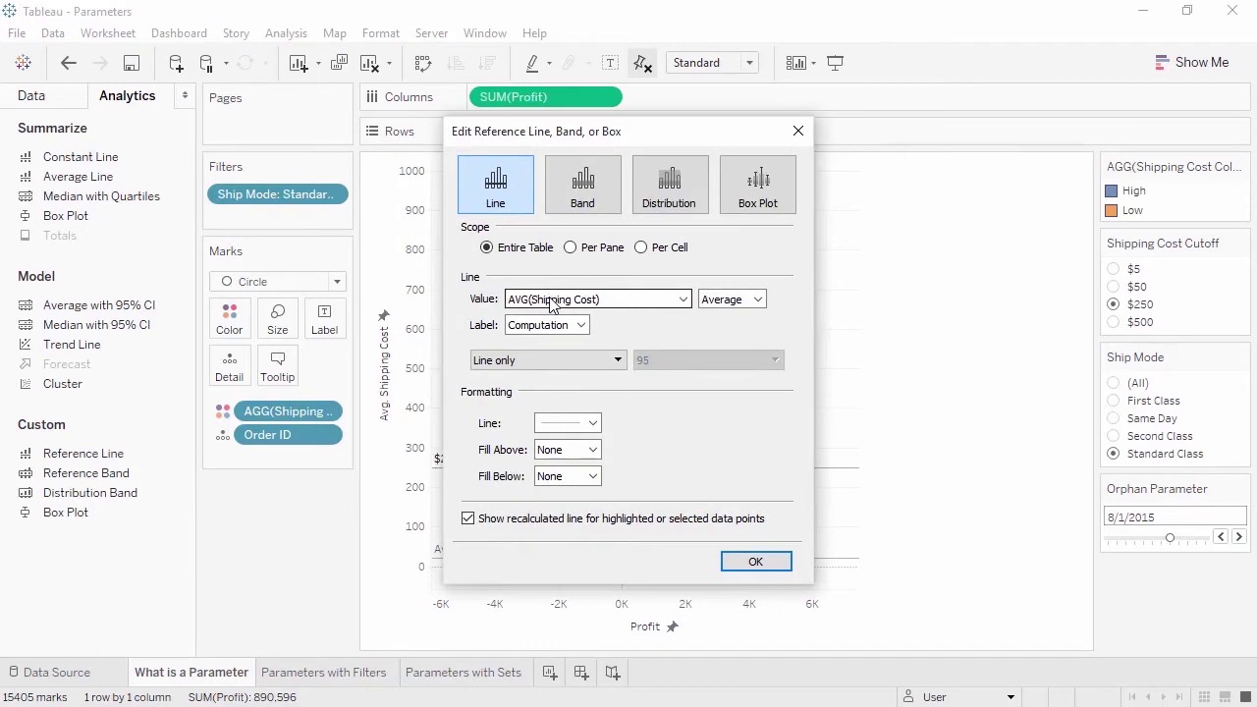
pyautogui.click(552, 303)
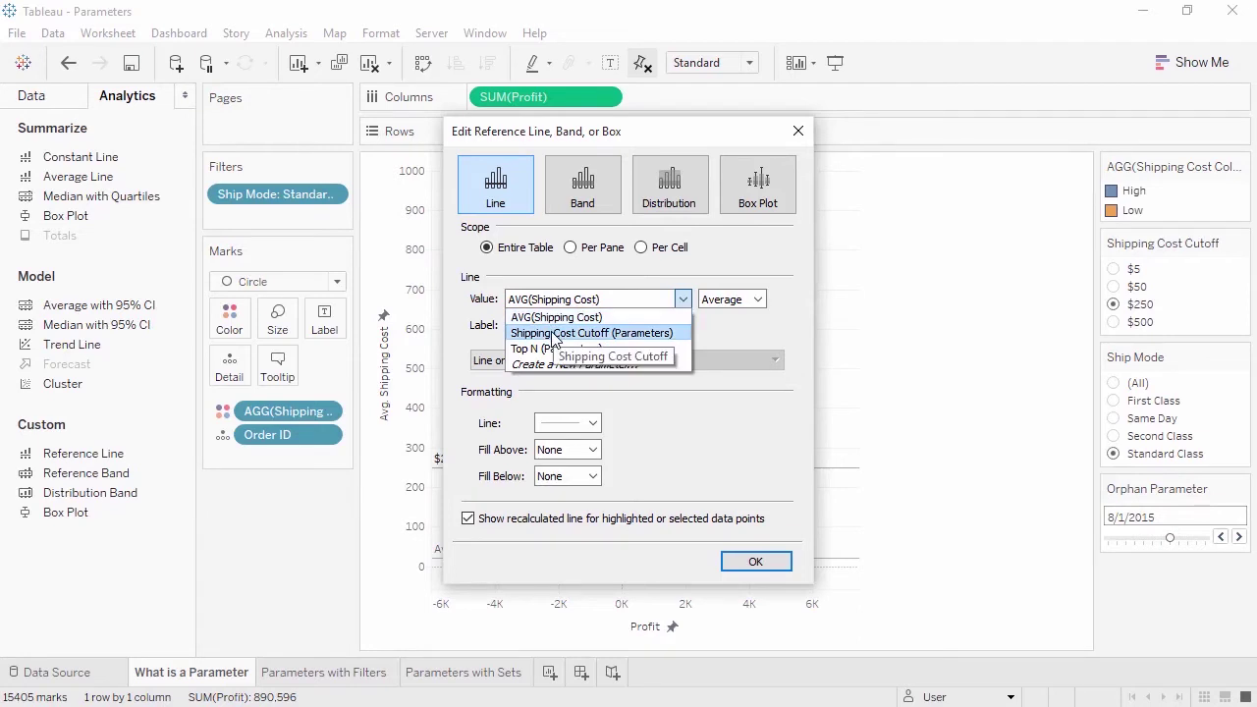
pyautogui.click(553, 334)
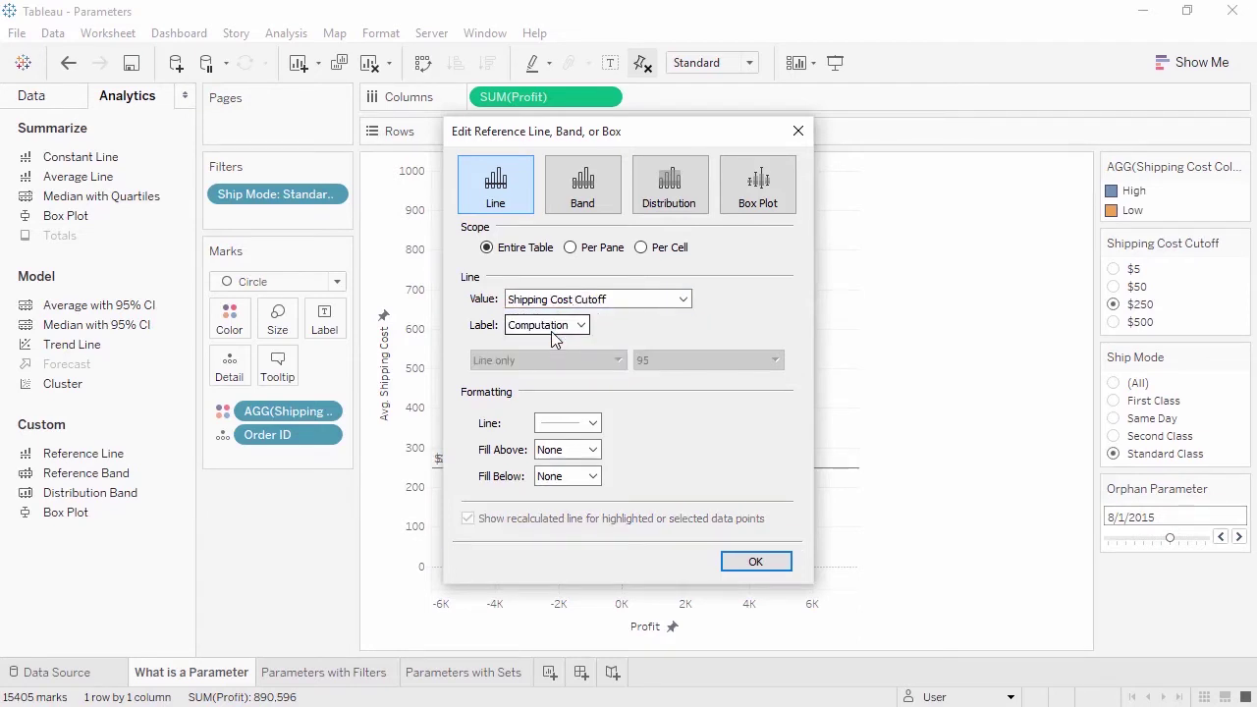
pyautogui.click(552, 334)
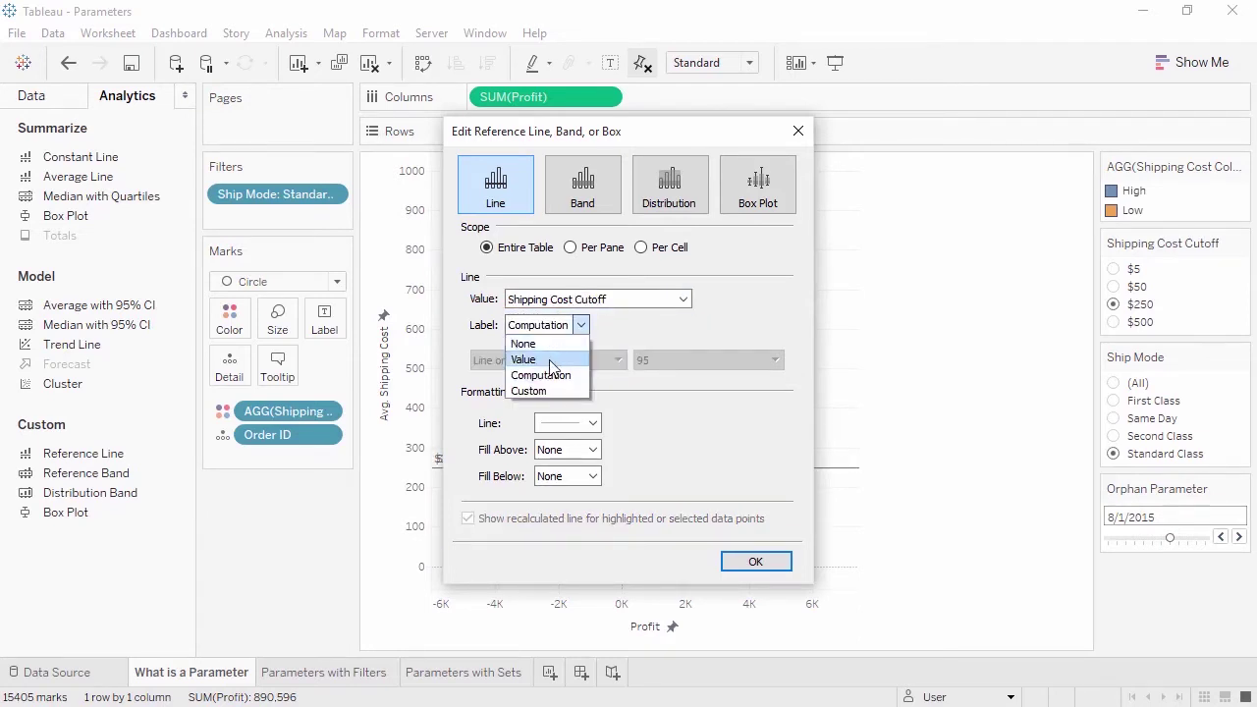
pyautogui.click(552, 362)
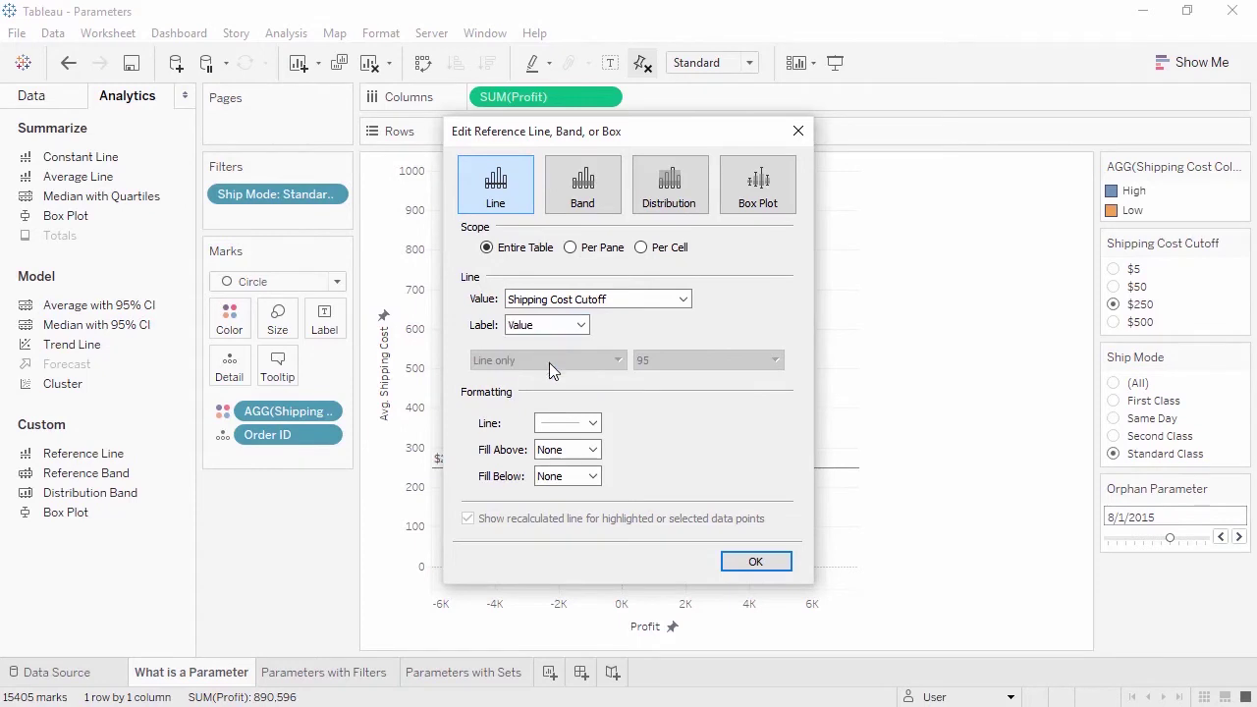
pyautogui.click(754, 562)
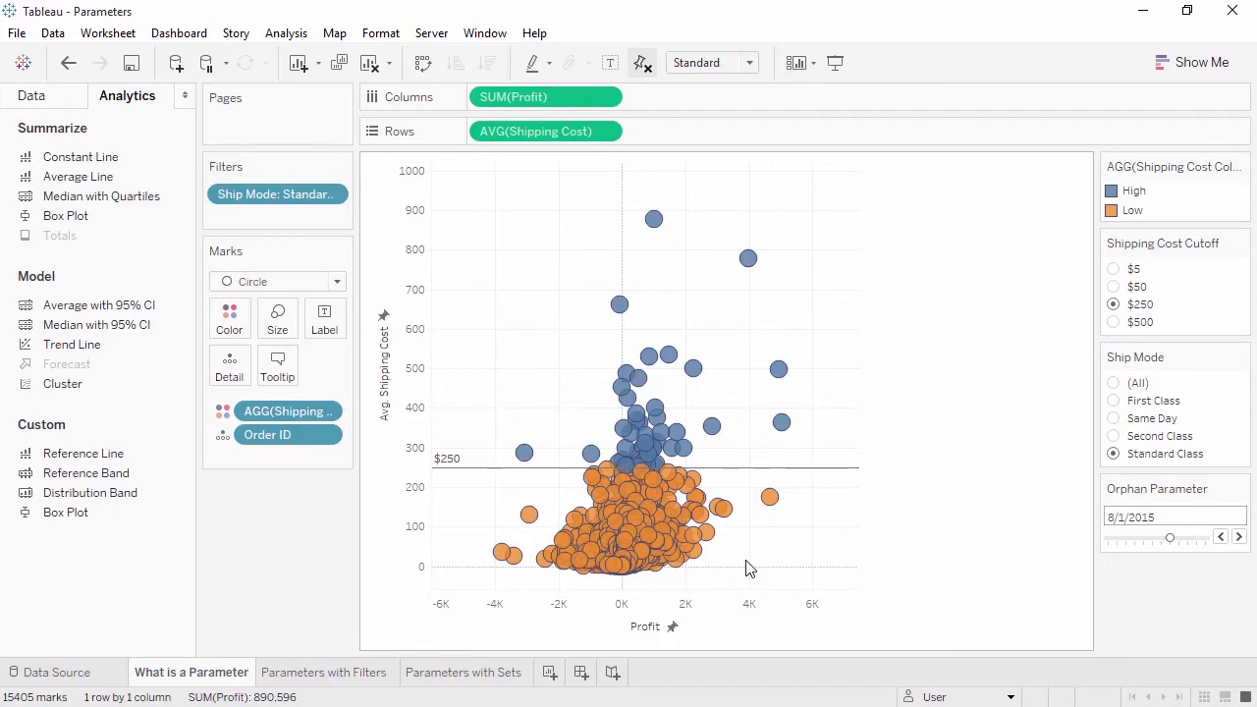
pyautogui.click(39, 96)
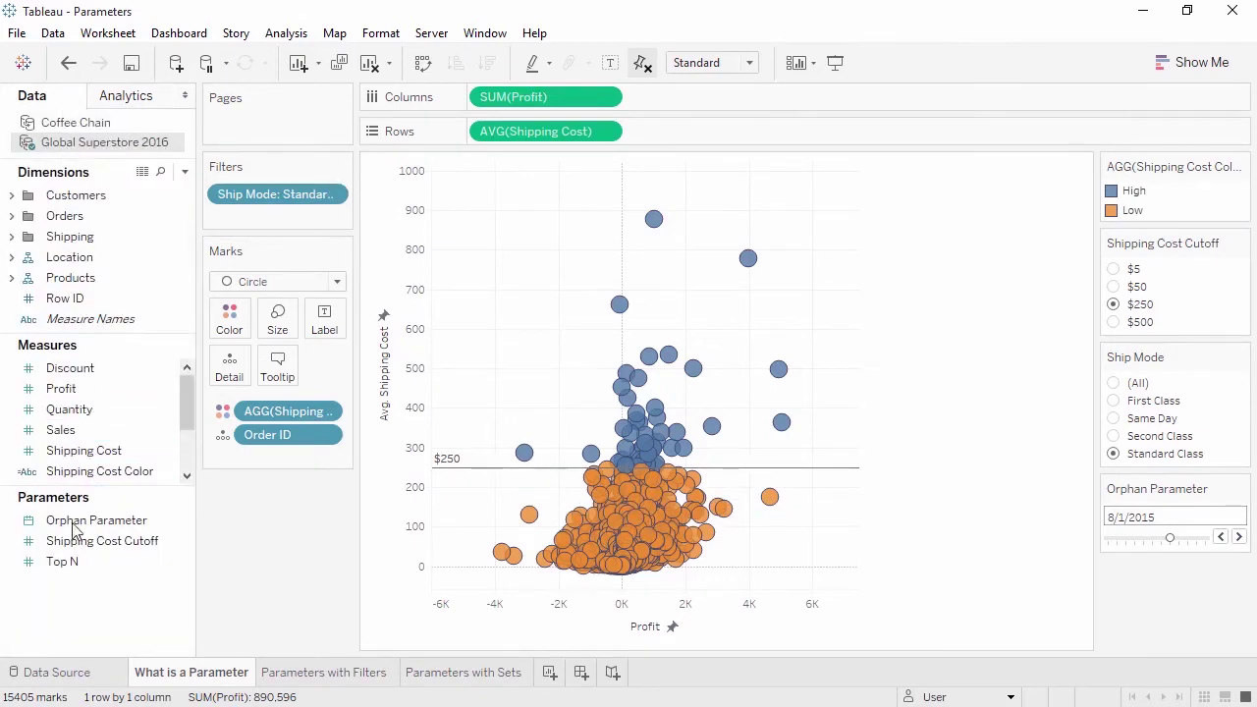
# - Start creating a parameter in the Global Superstore 2016 data and choose Date as its data type
pyautogui.rightClick(86, 608)
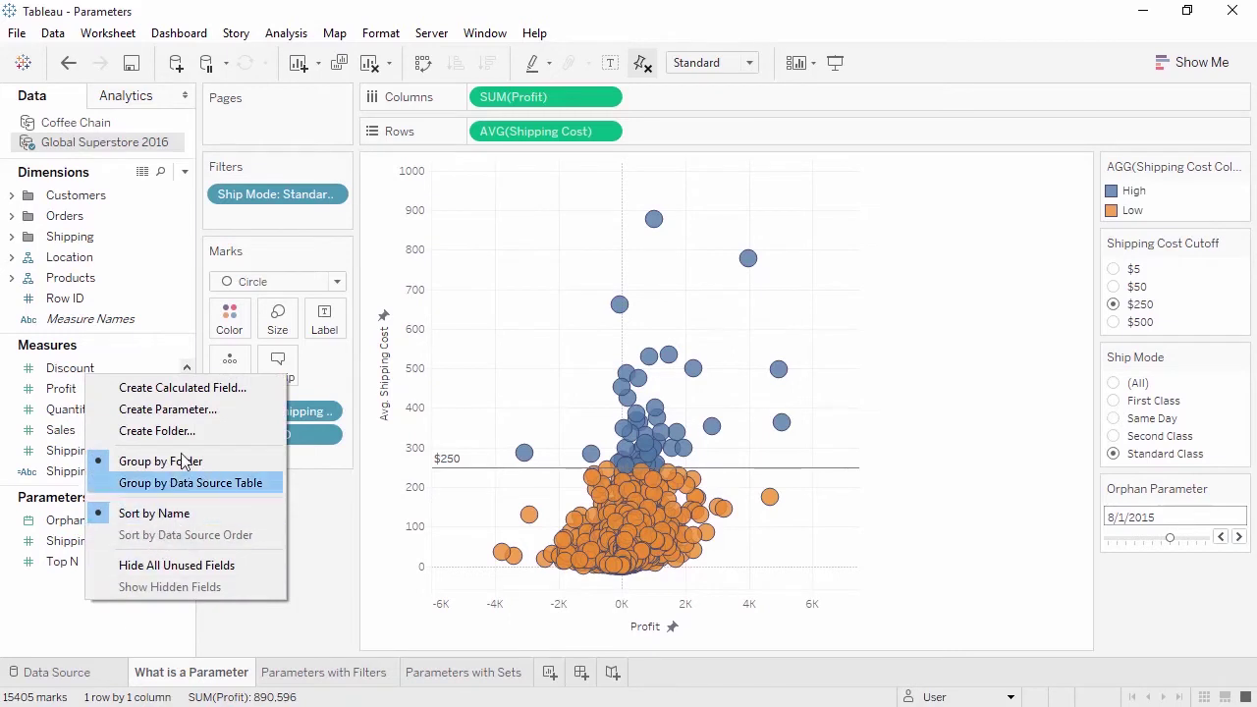
pyautogui.click(189, 417)
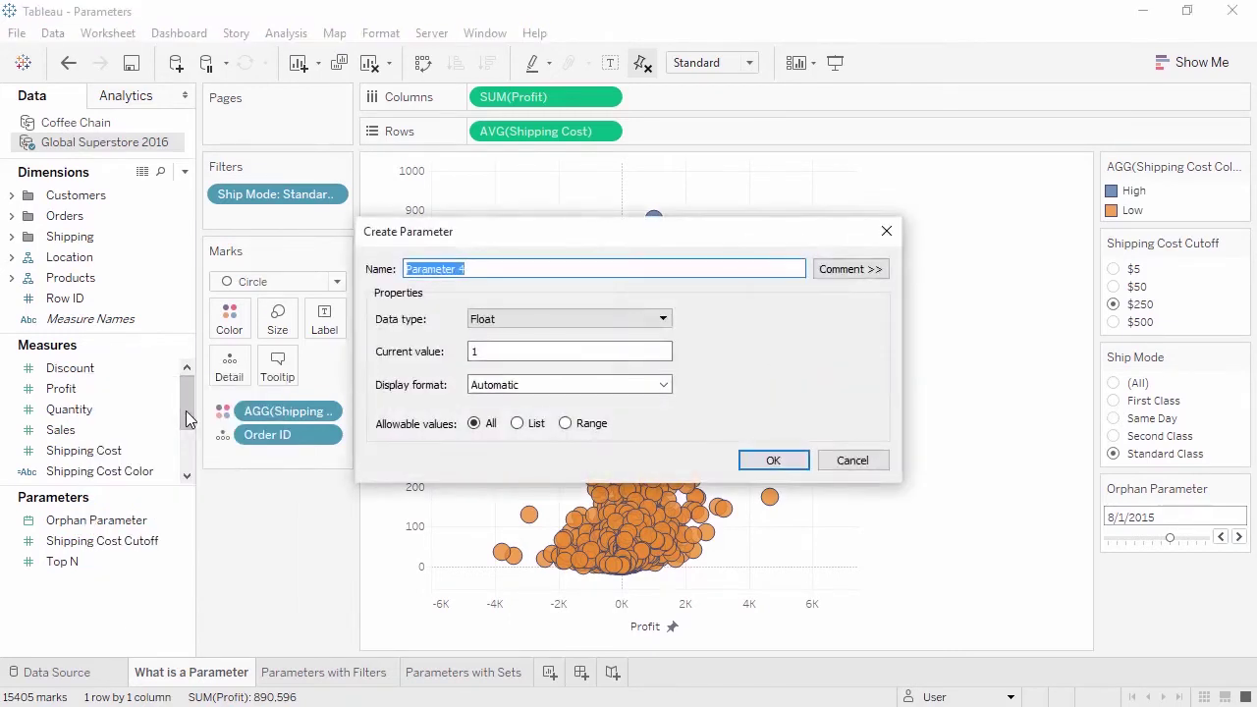
pyautogui.click(522, 322)
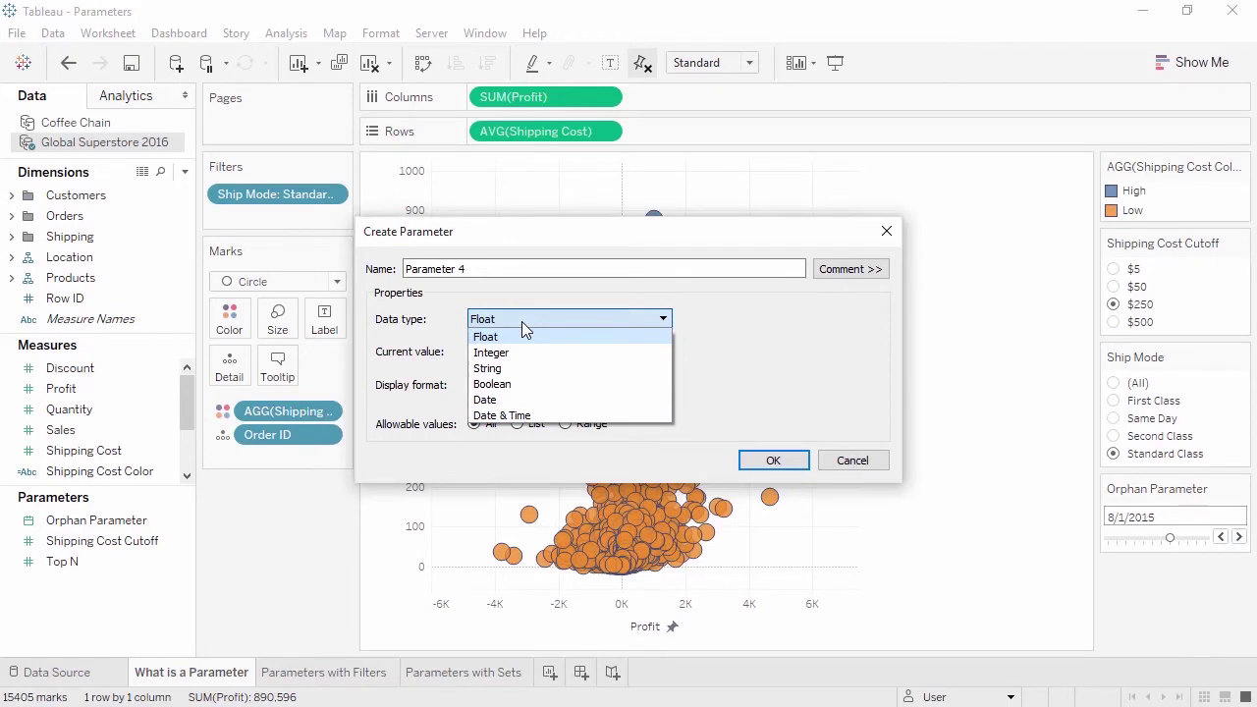
pyautogui.click(520, 398)
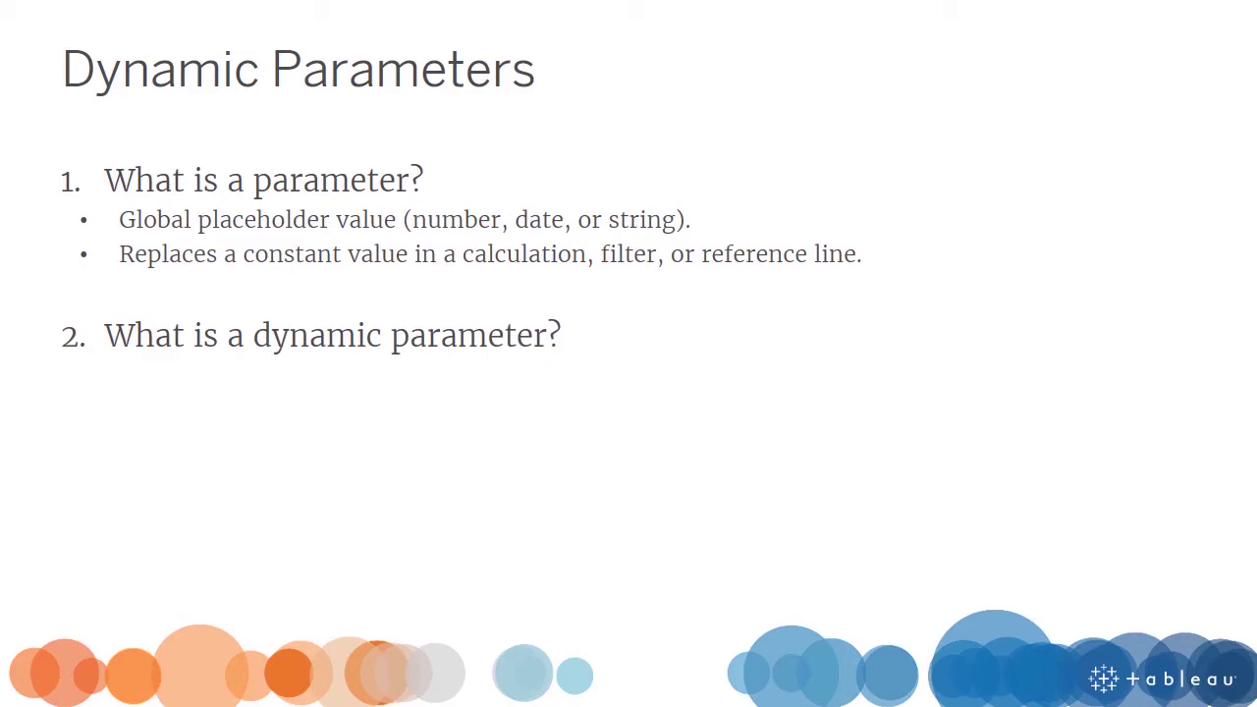
pyautogui.press('Right')
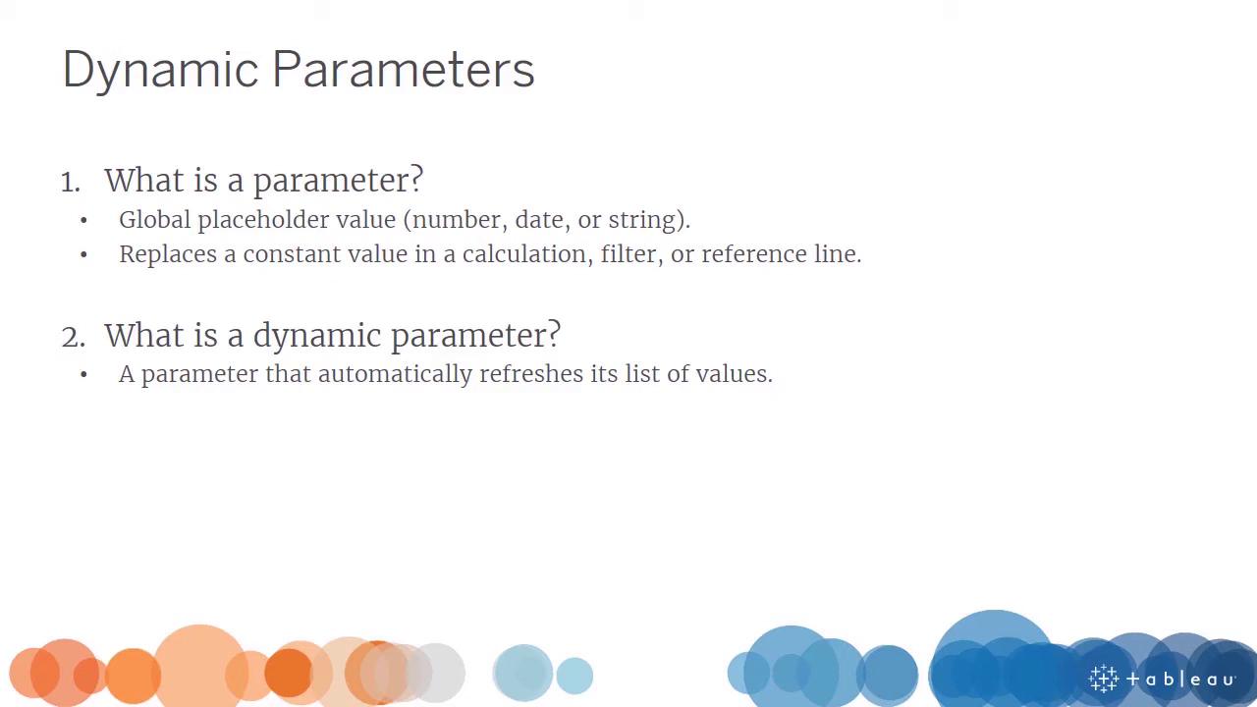
pyautogui.press('Right')
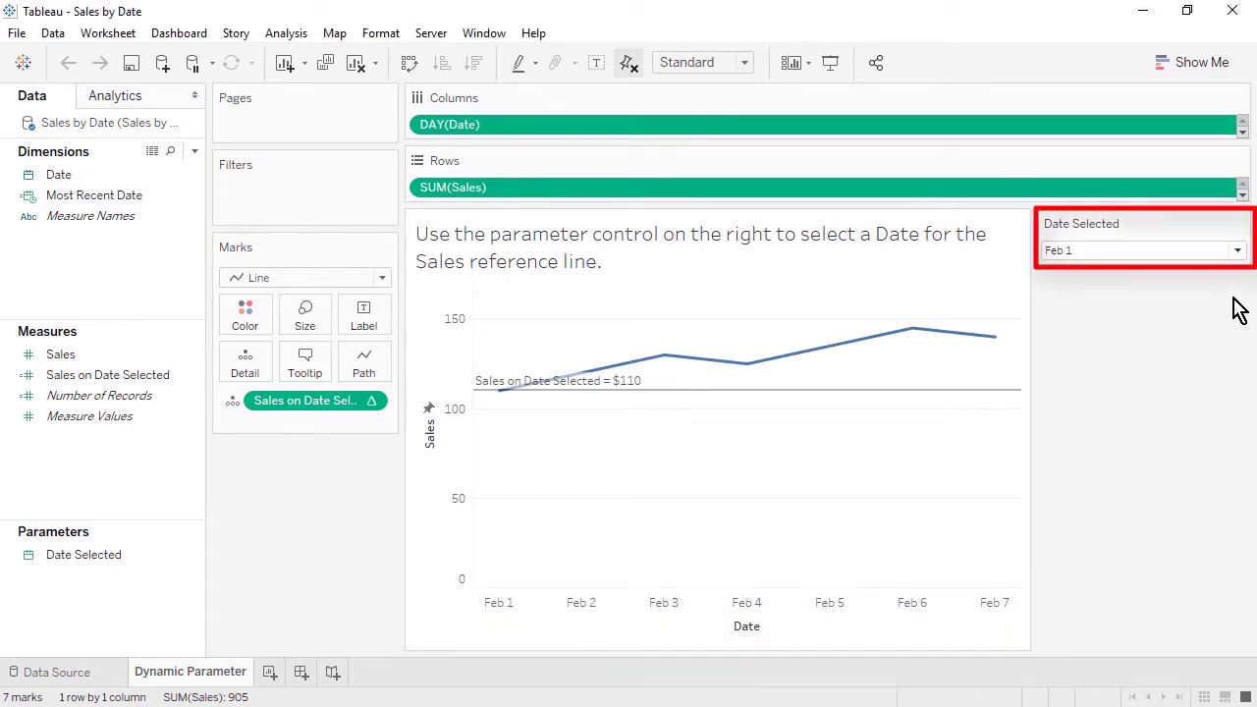
# - In the Sales by Date workbook, try the Date Selected parameter at Feb 3, ending on Feb 6
pyautogui.click(1237, 252)
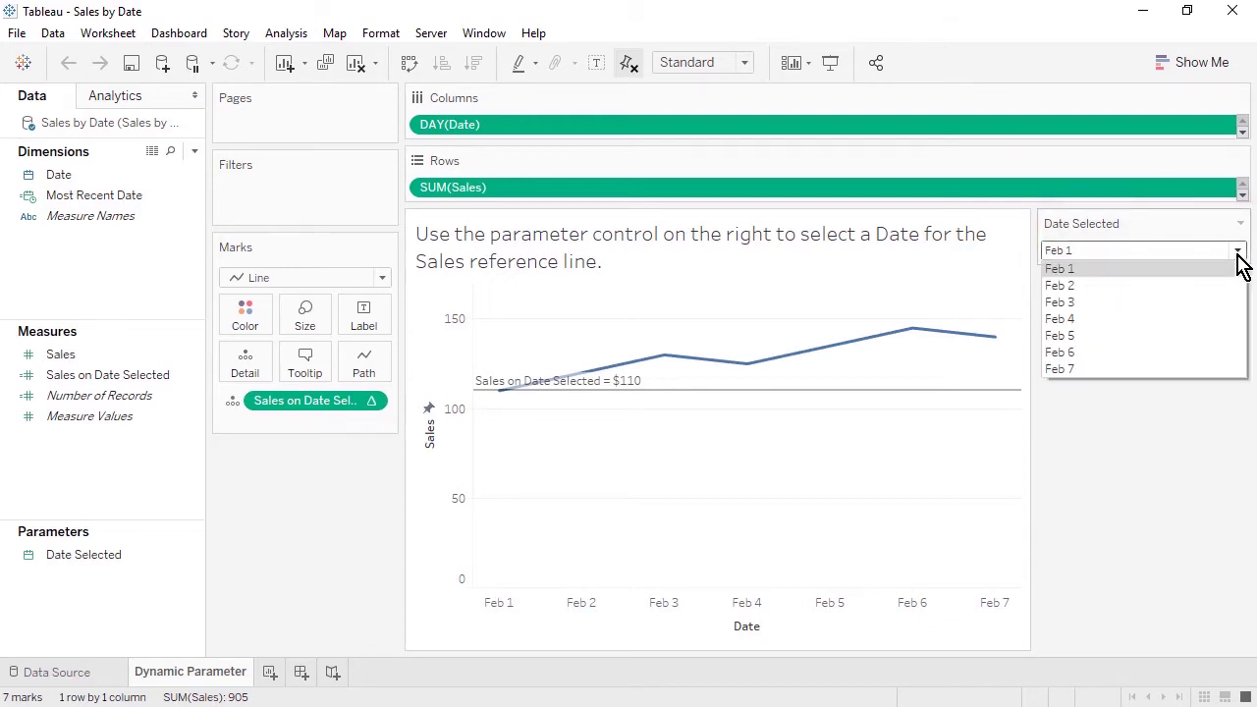
pyautogui.click(1230, 301)
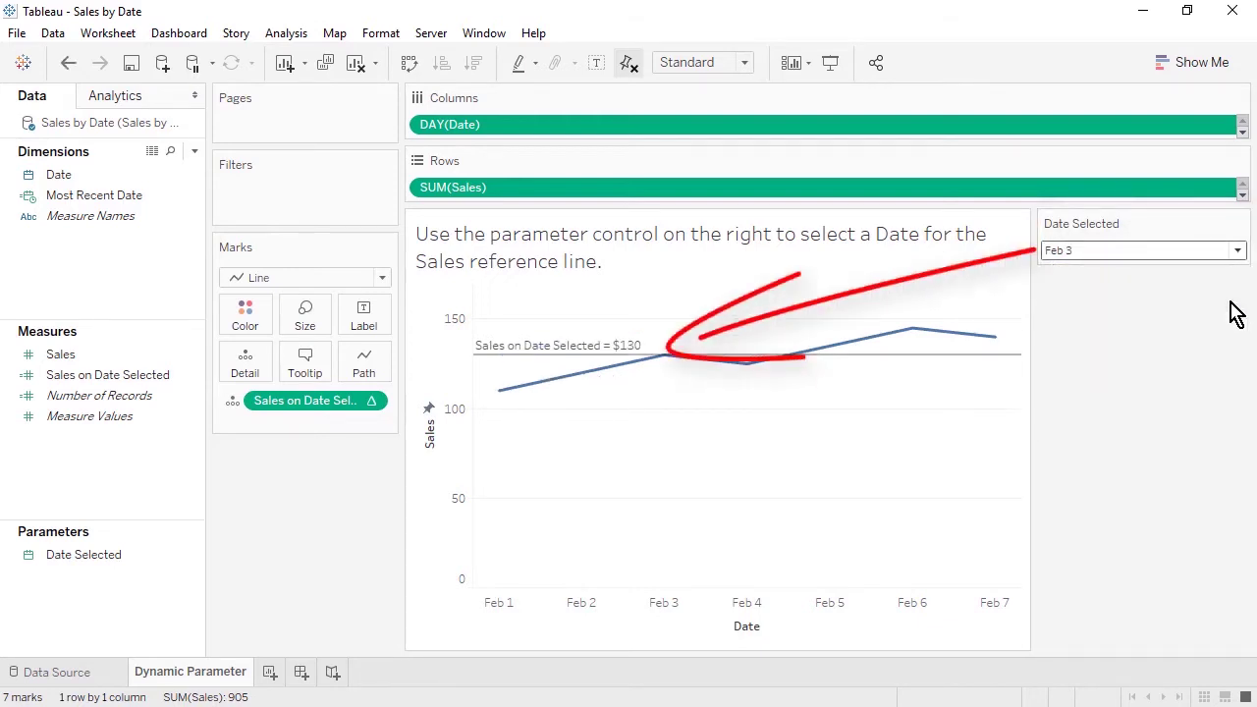
pyautogui.click(1236, 251)
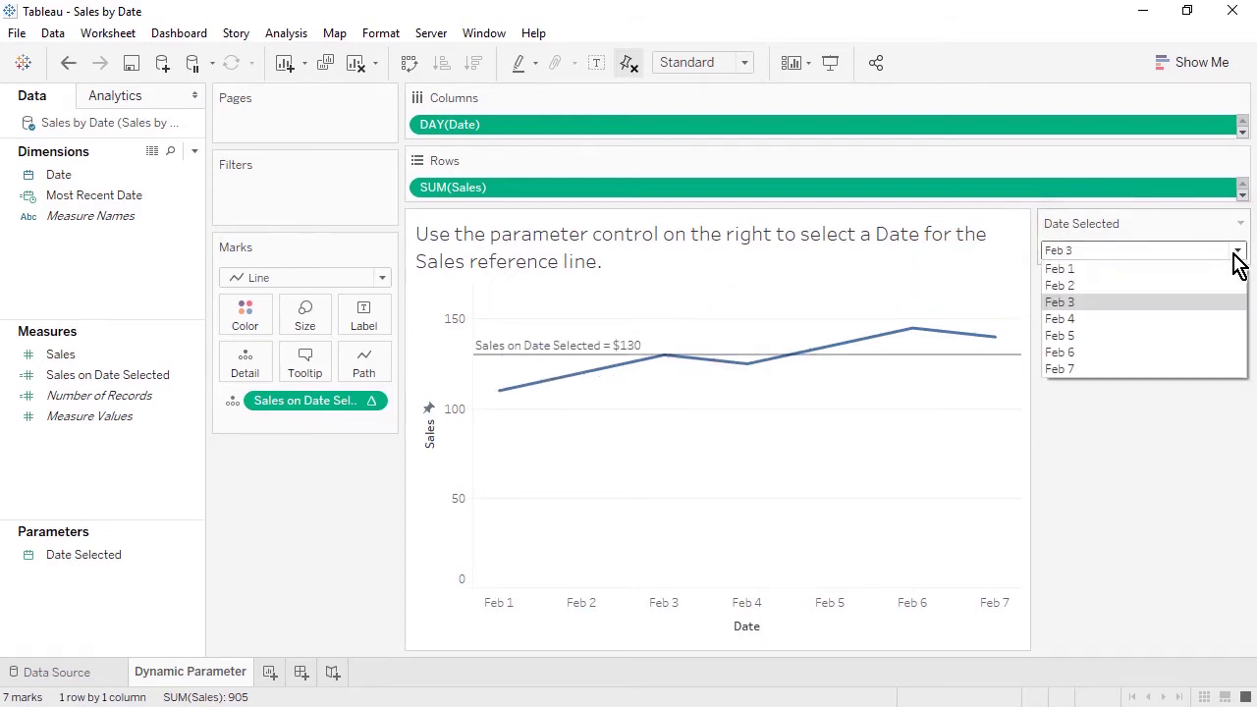
pyautogui.click(1228, 352)
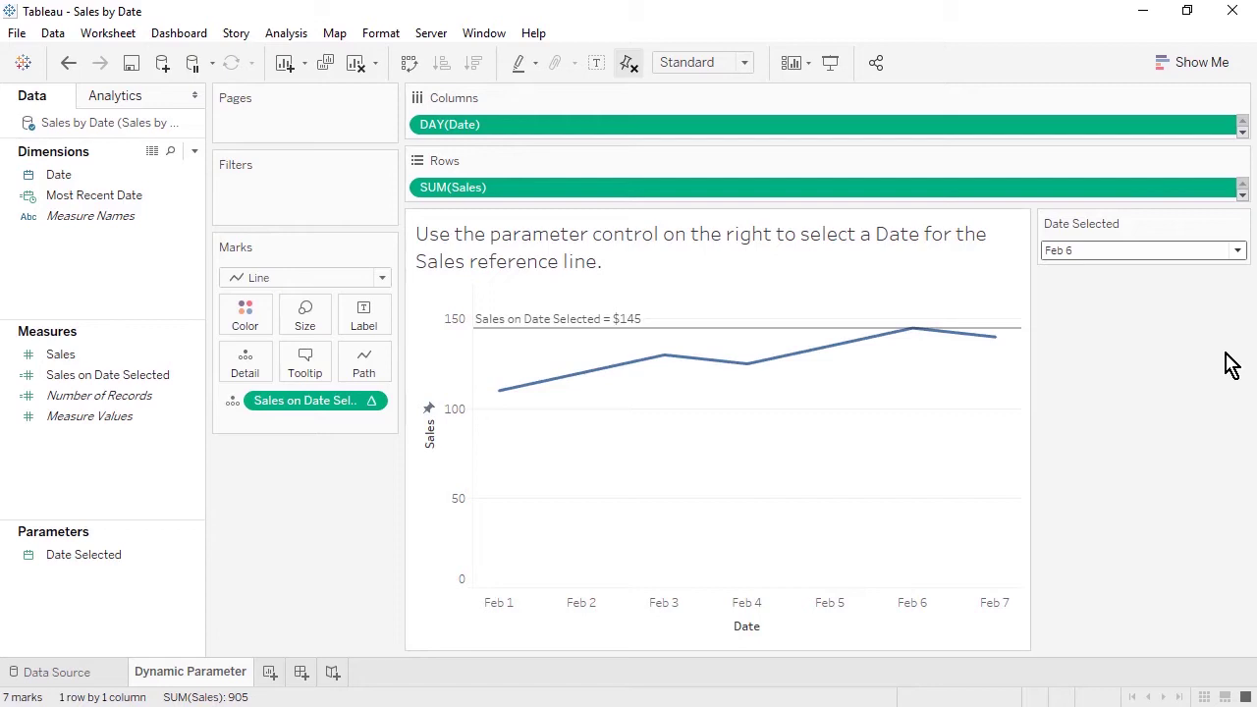
pyautogui.click(1238, 252)
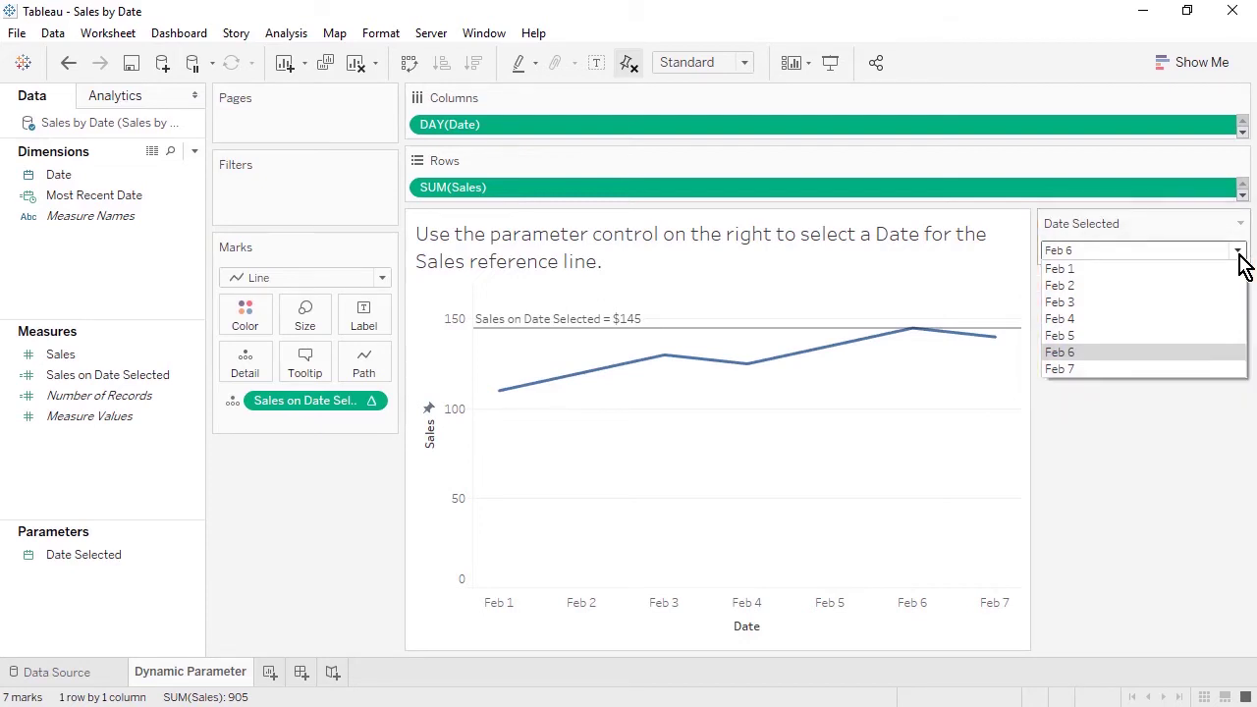
pyautogui.click(1239, 254)
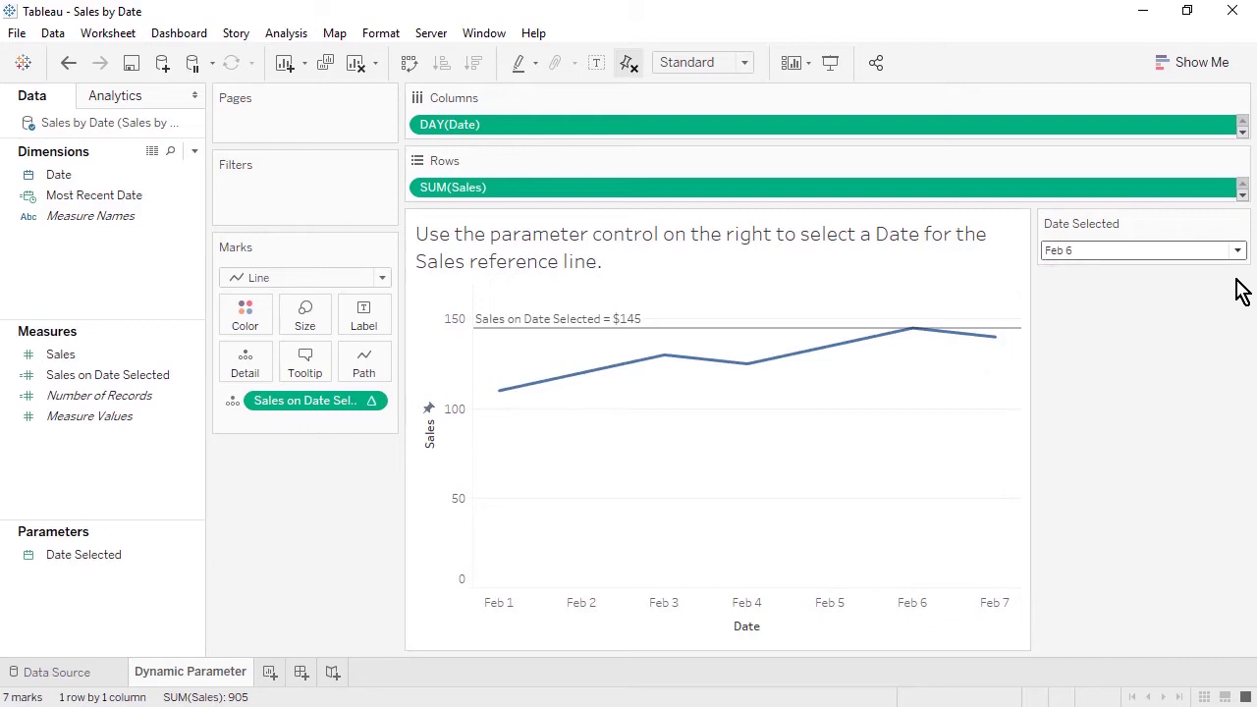
# - Edit the Date Selected parameter so its list of values refreshes from the Date field when the workbook opens
pyautogui.rightClick(194, 562)
pyautogui.click(275, 308)
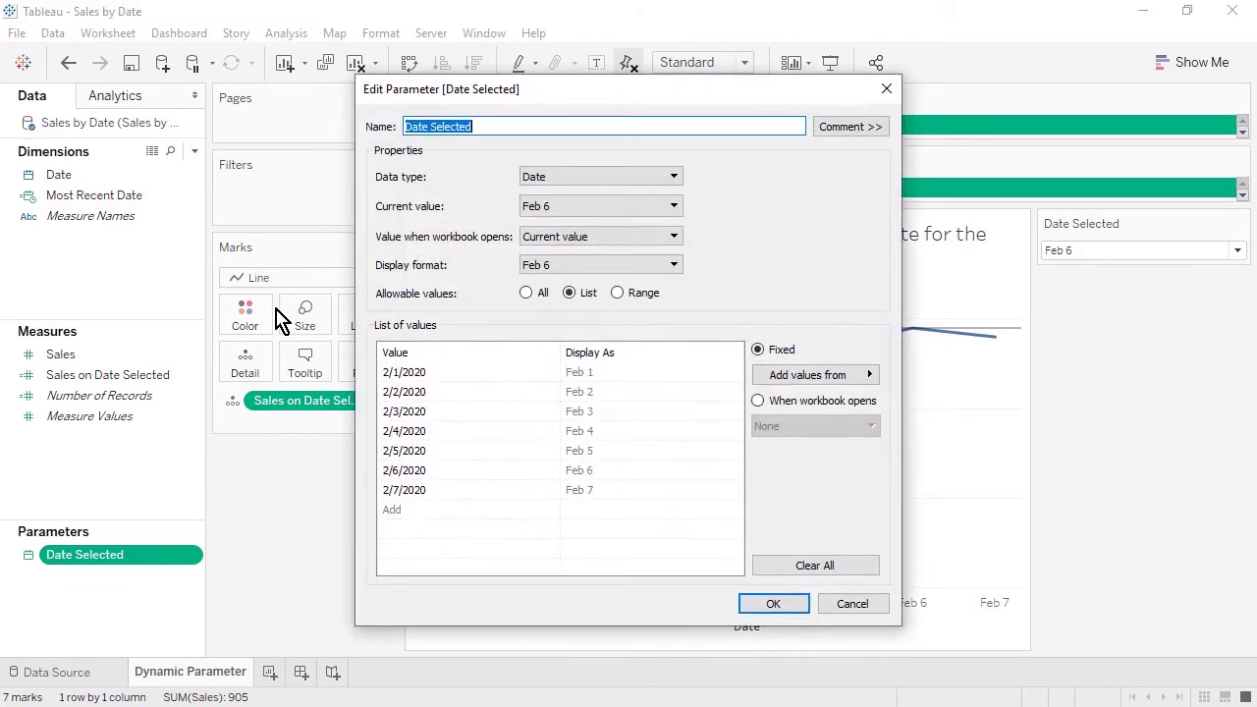
pyautogui.click(869, 381)
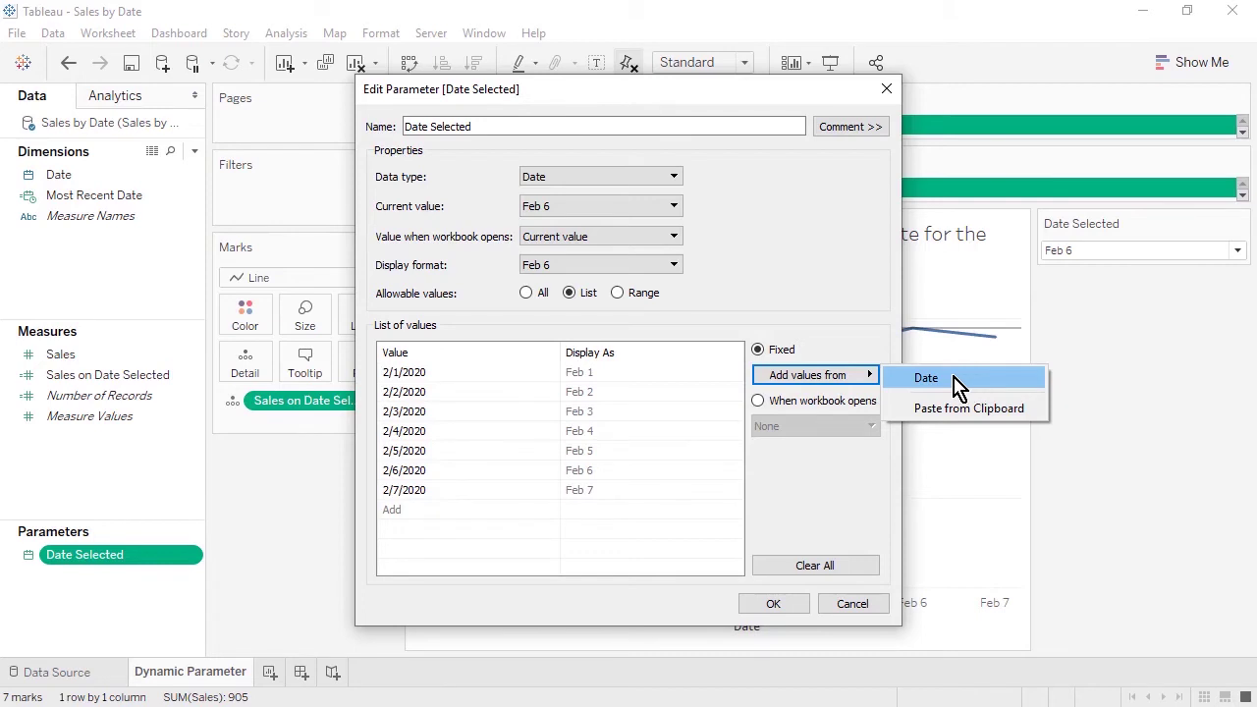
pyautogui.click(759, 402)
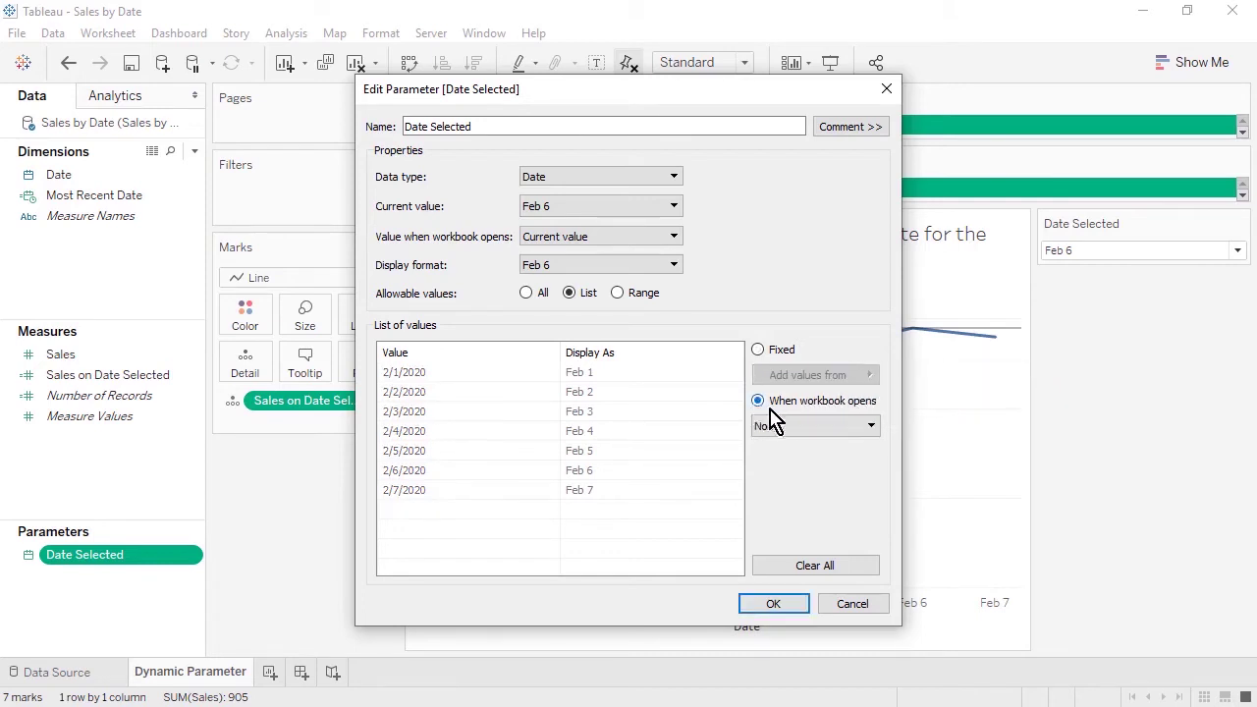
pyautogui.click(870, 427)
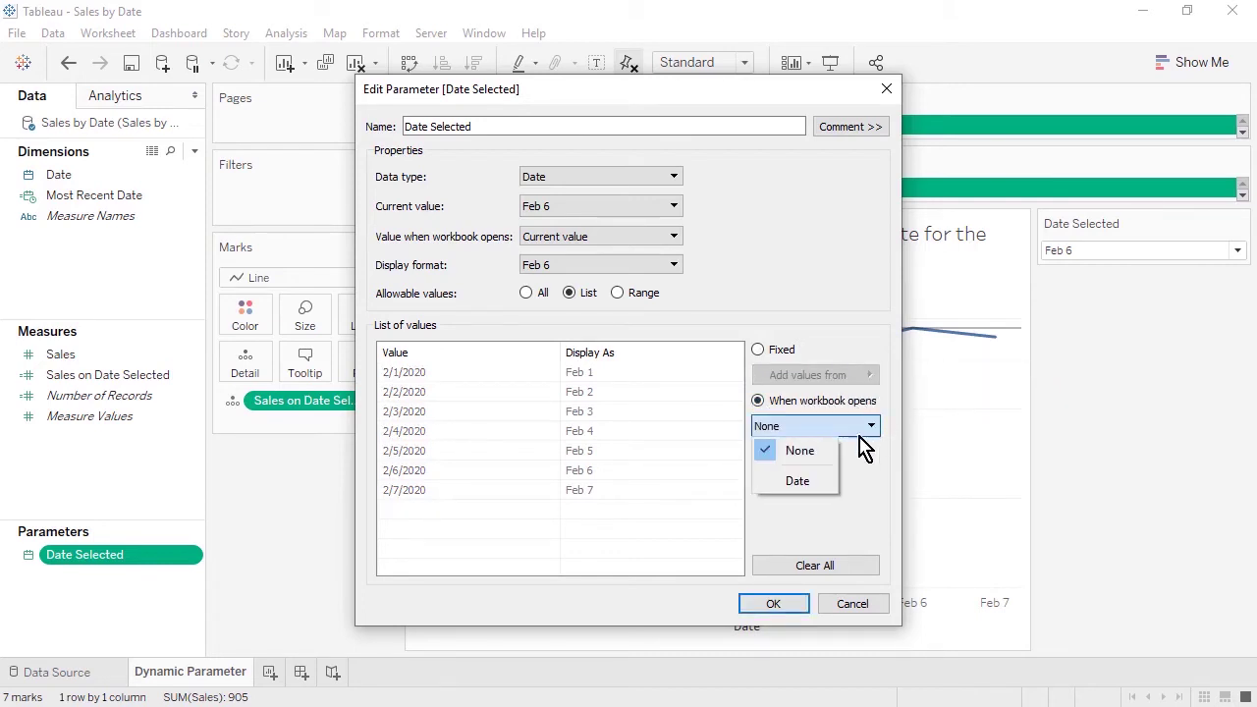
pyautogui.click(828, 482)
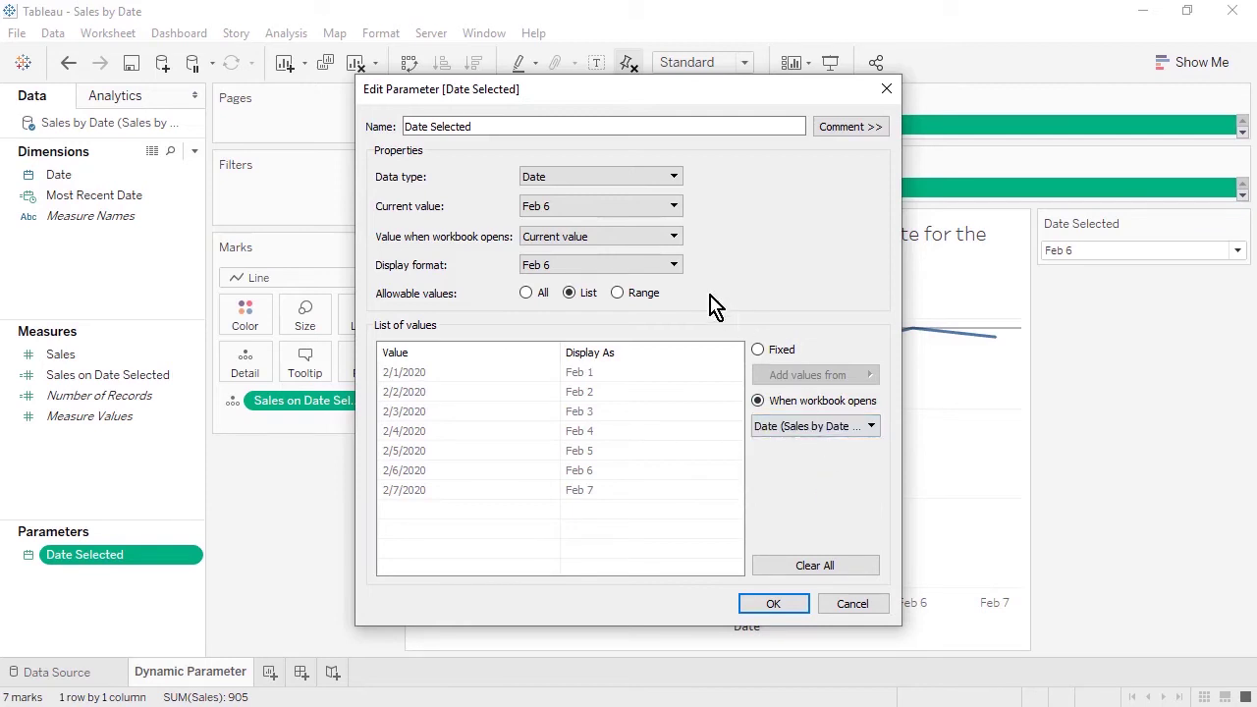
# - Set the parameter's value when the workbook opens to Most Recent Date, apply the changes and close the workbook
pyautogui.click(675, 244)
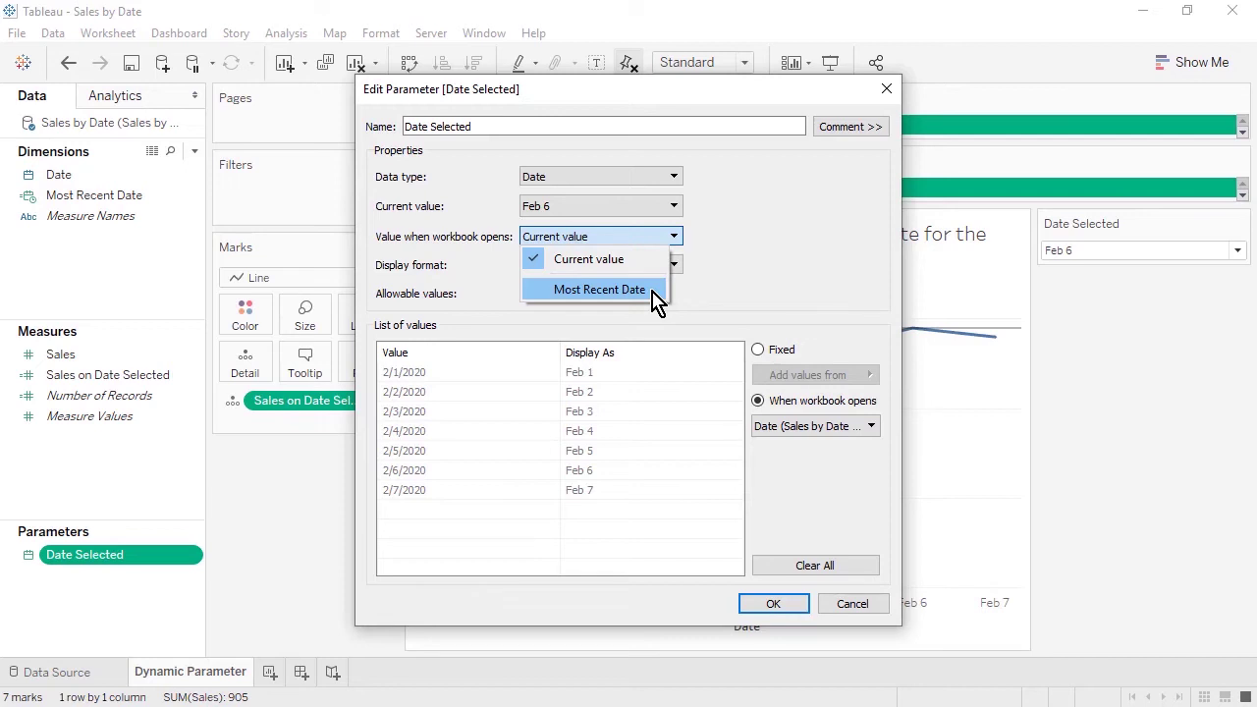
pyautogui.click(599, 290)
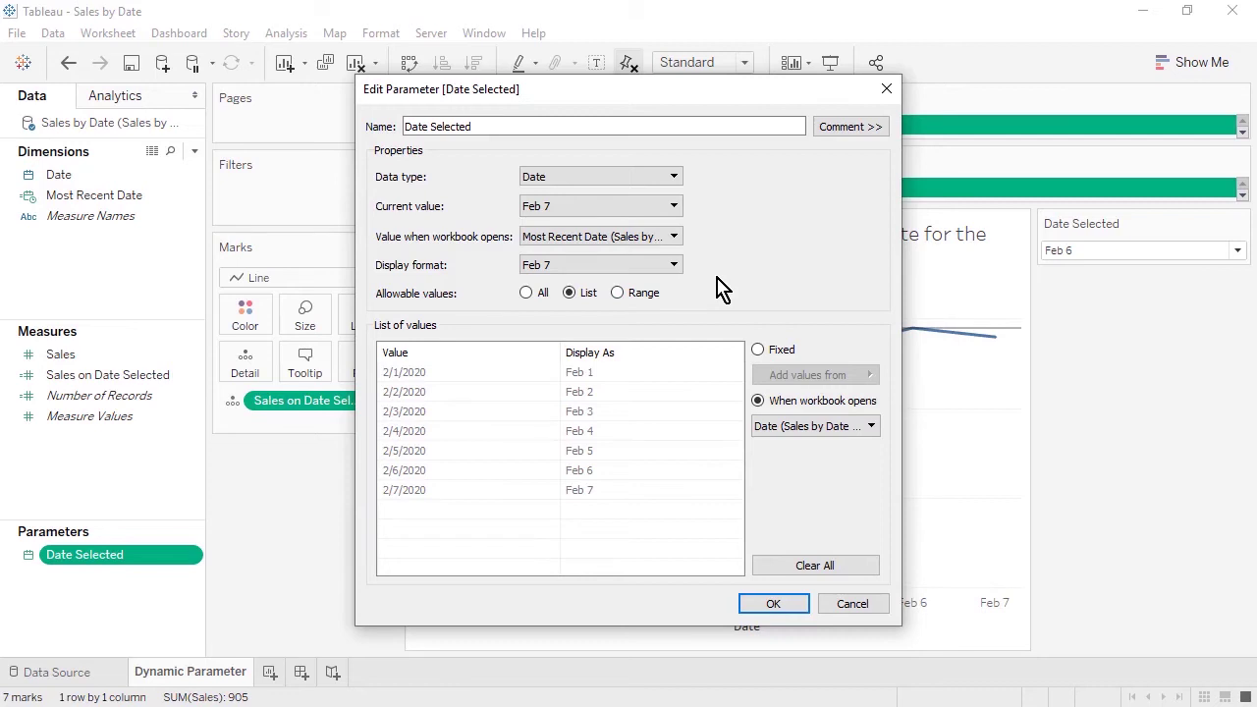
pyautogui.click(789, 604)
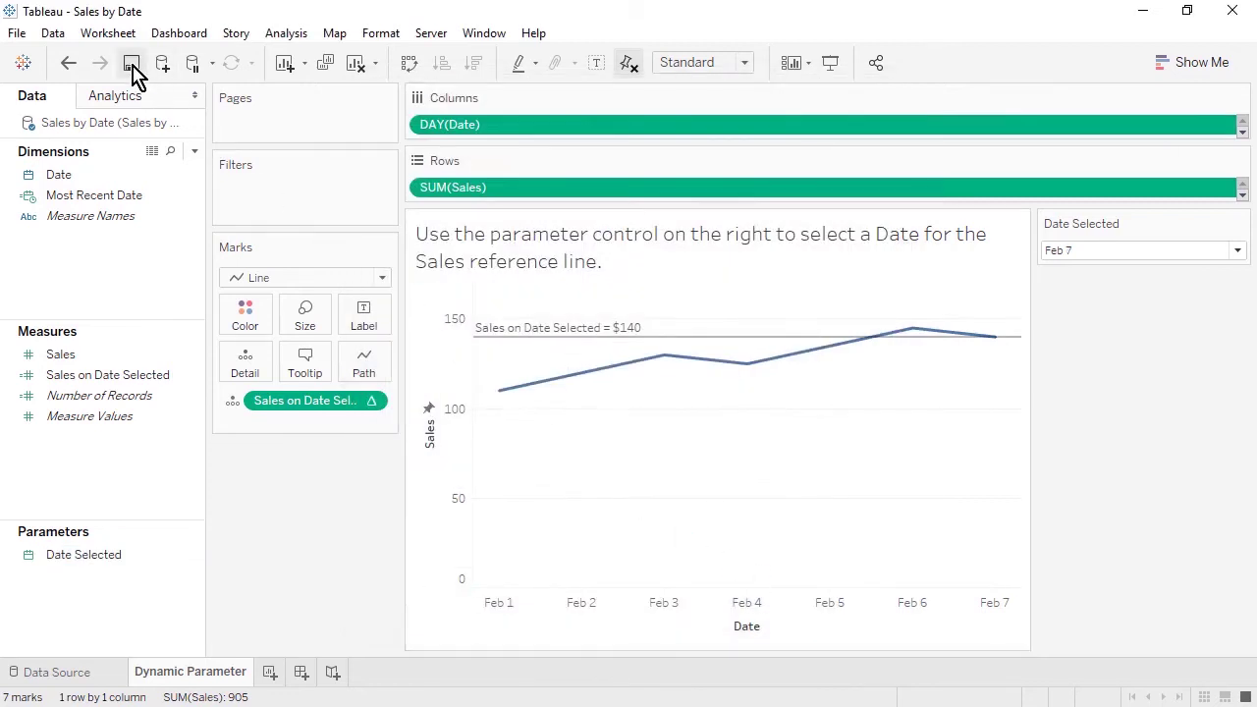
pyautogui.click(17, 32)
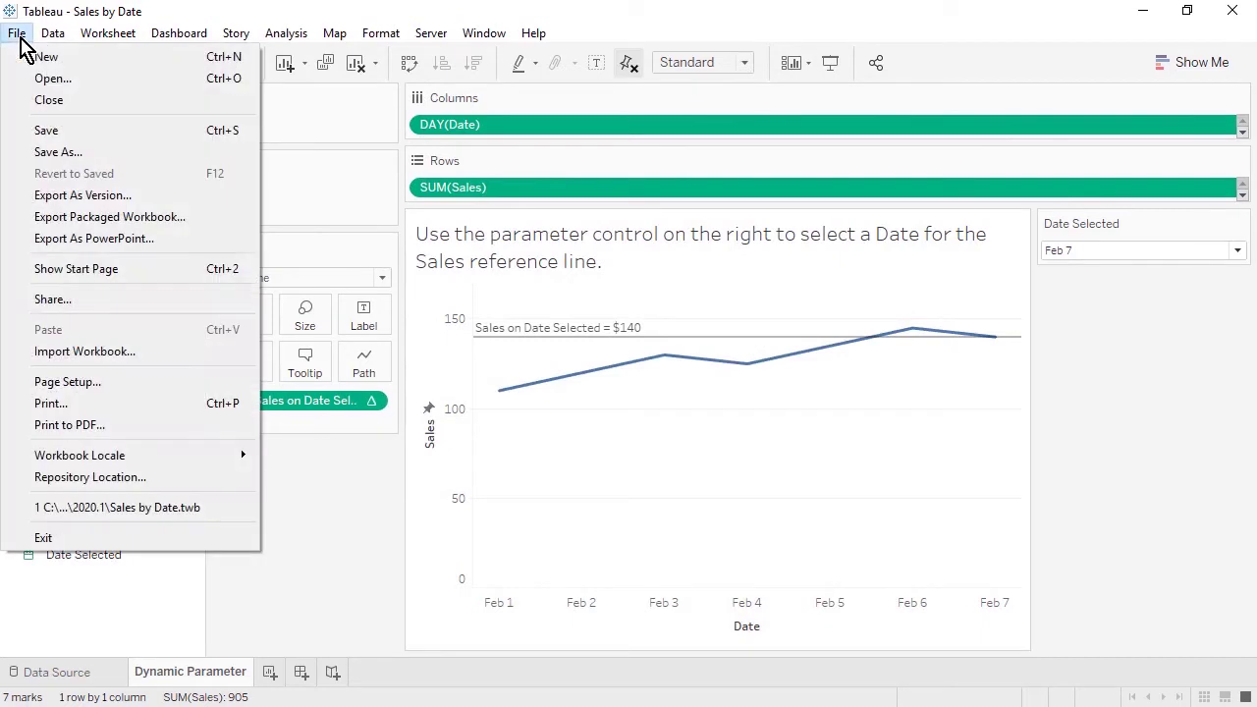
pyautogui.click(82, 100)
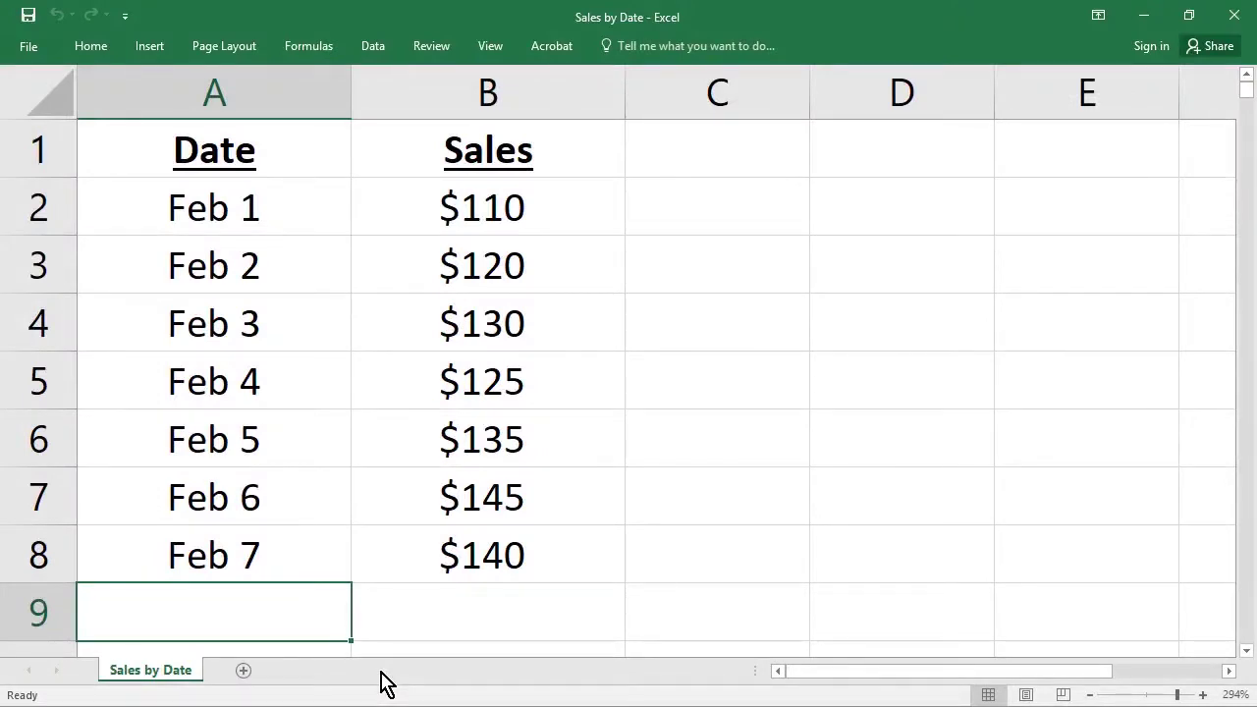
# - In the Sales by Date Excel sheet, add a row for Feb 8 with sales of $150 and save the file
pyautogui.write('Feb 8')
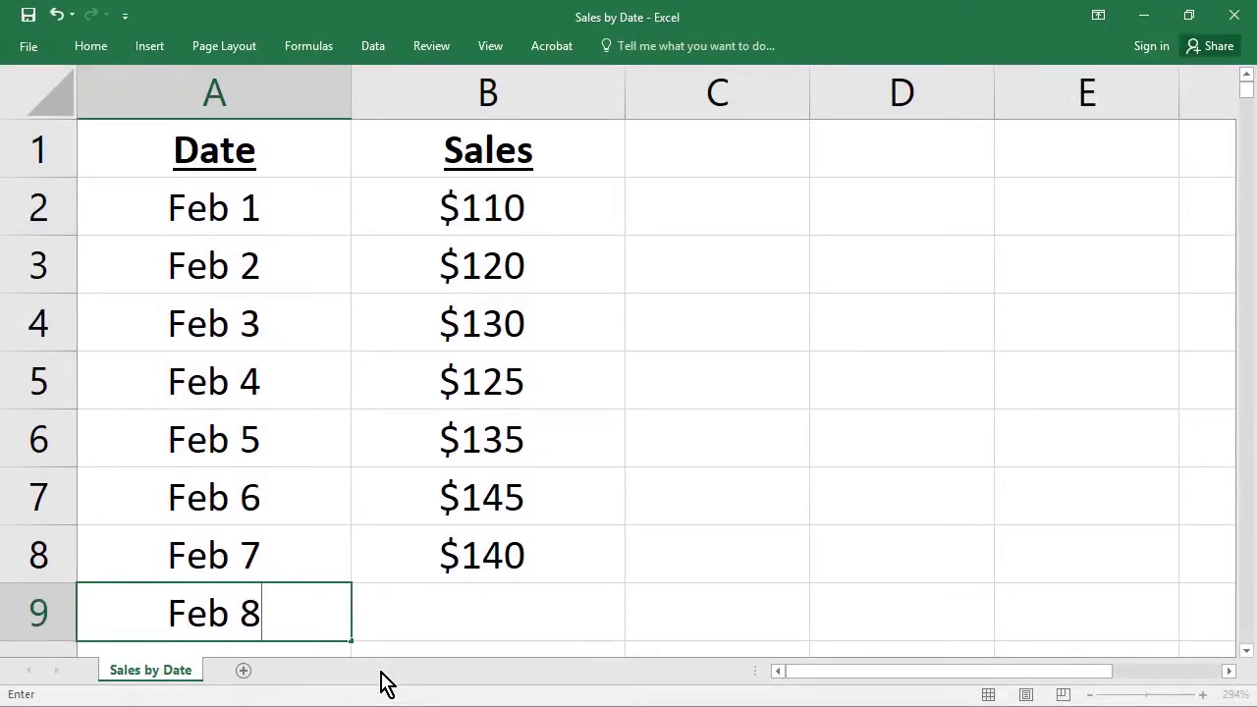
pyautogui.press('Tab')
pyautogui.write('$150')
pyautogui.press('Tab')
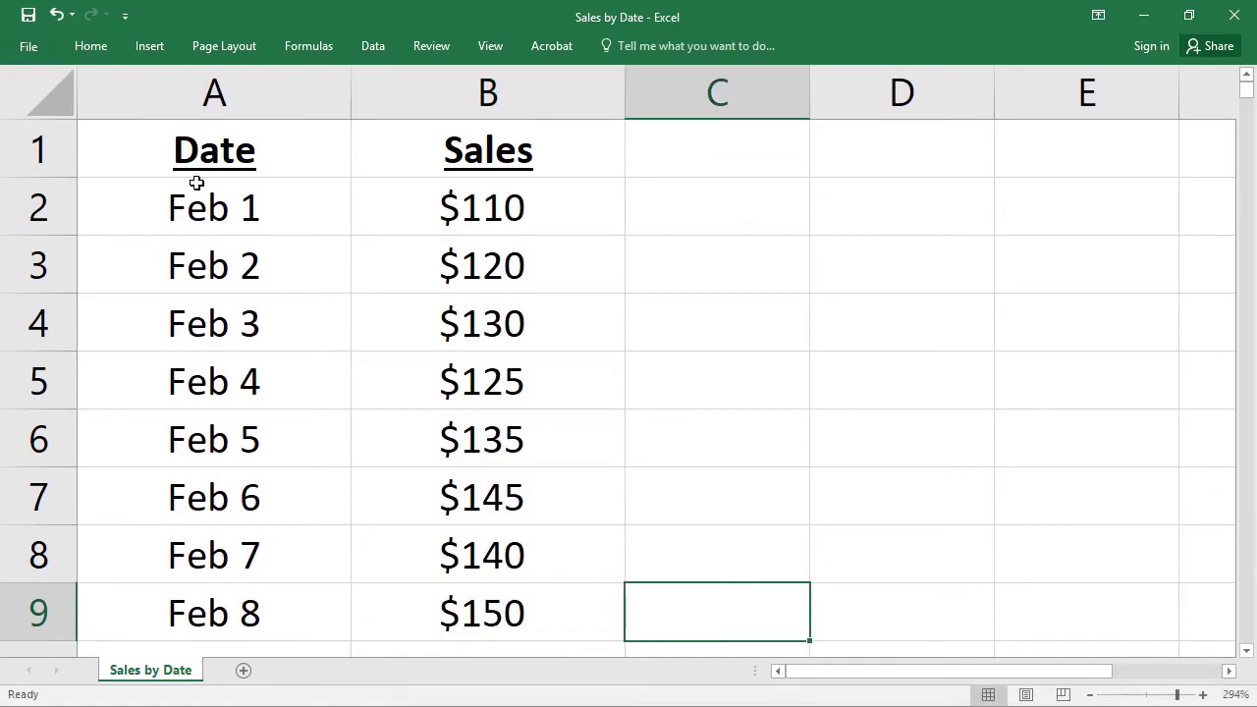
pyautogui.click(29, 17)
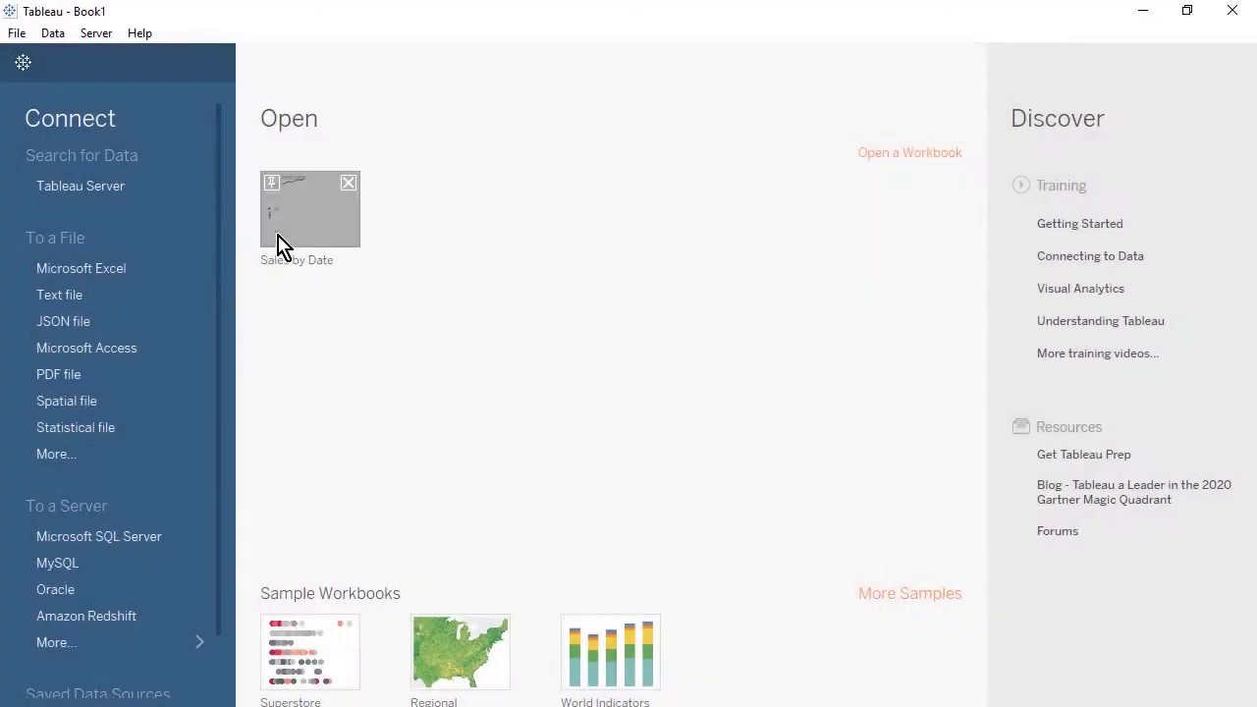
# - Switch to Tableau, reopen the Sales by Date workbook and expand the Date Selected values
pyautogui.click(278, 240)
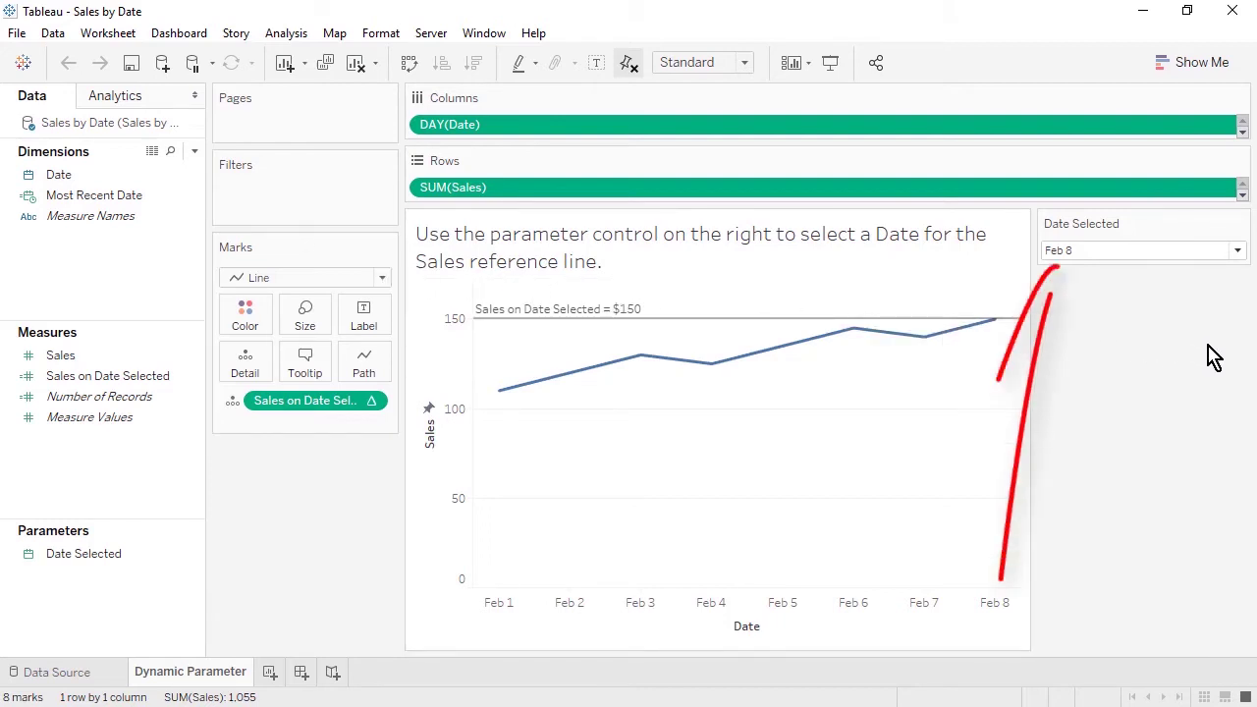
pyautogui.click(1236, 250)
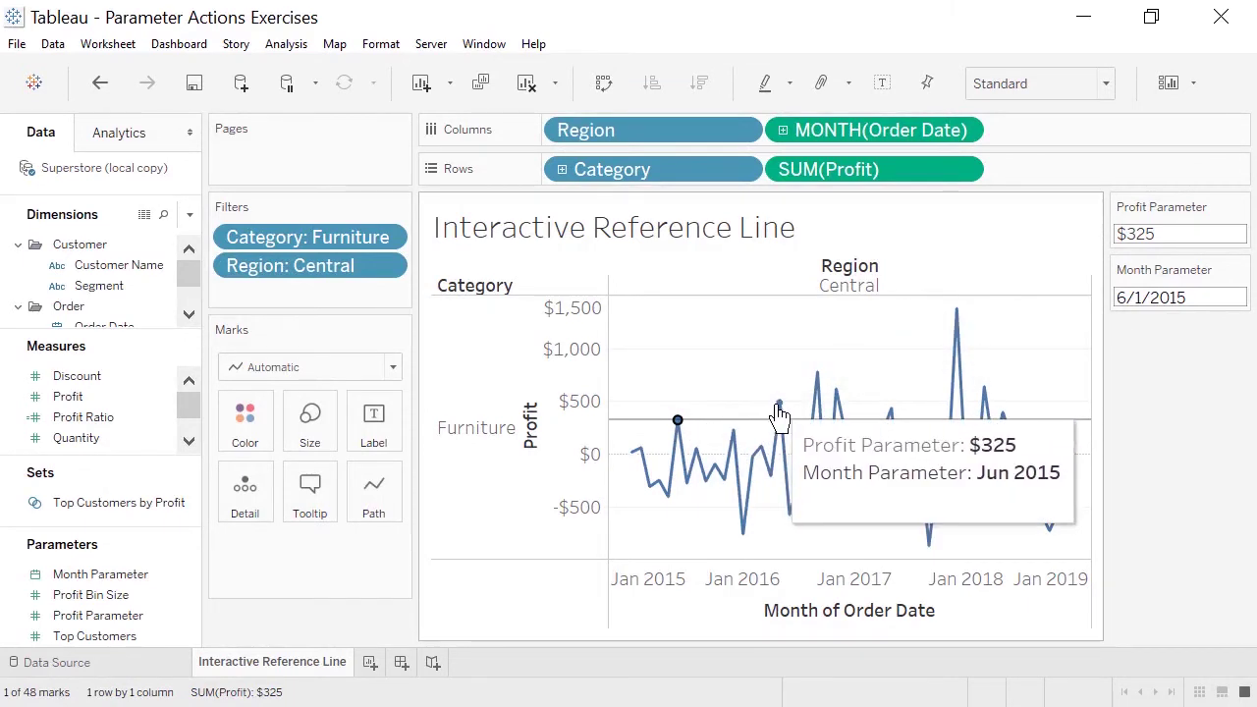
# - On the Interactive Reference Line sheet, move the reference line by selecting the May 2016, September 2016 and highest profit points
pyautogui.click(781, 411)
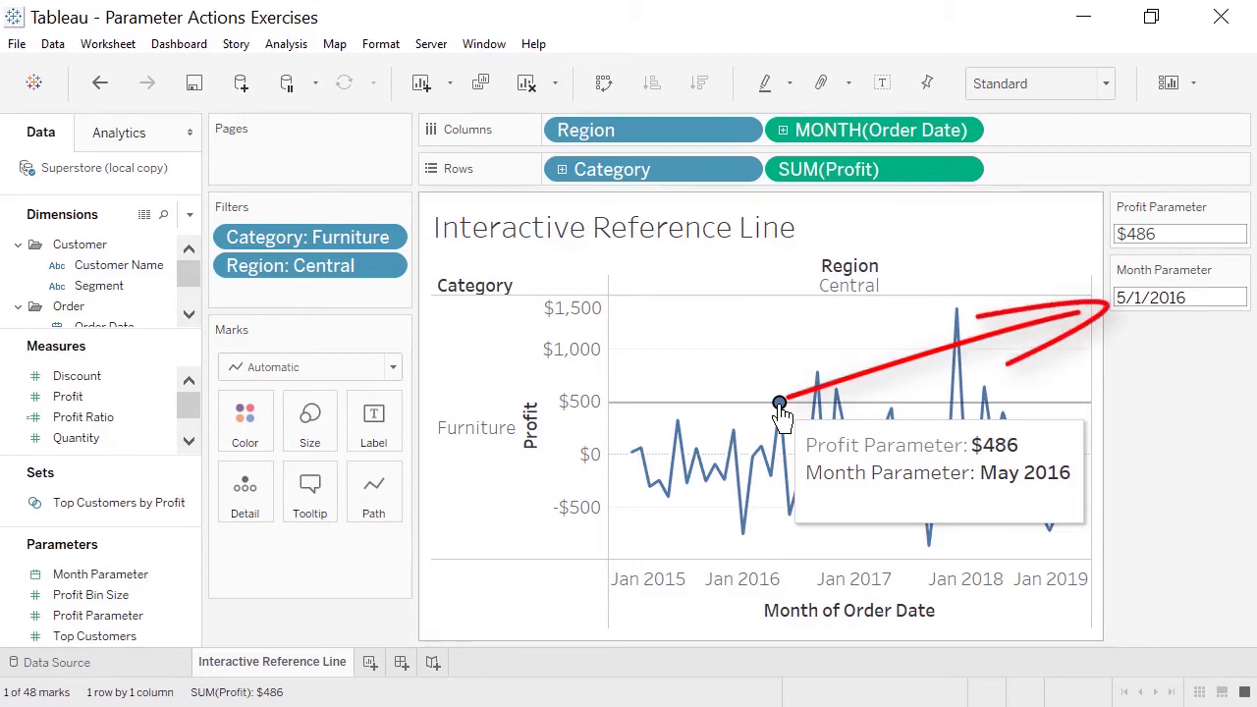
pyautogui.click(818, 381)
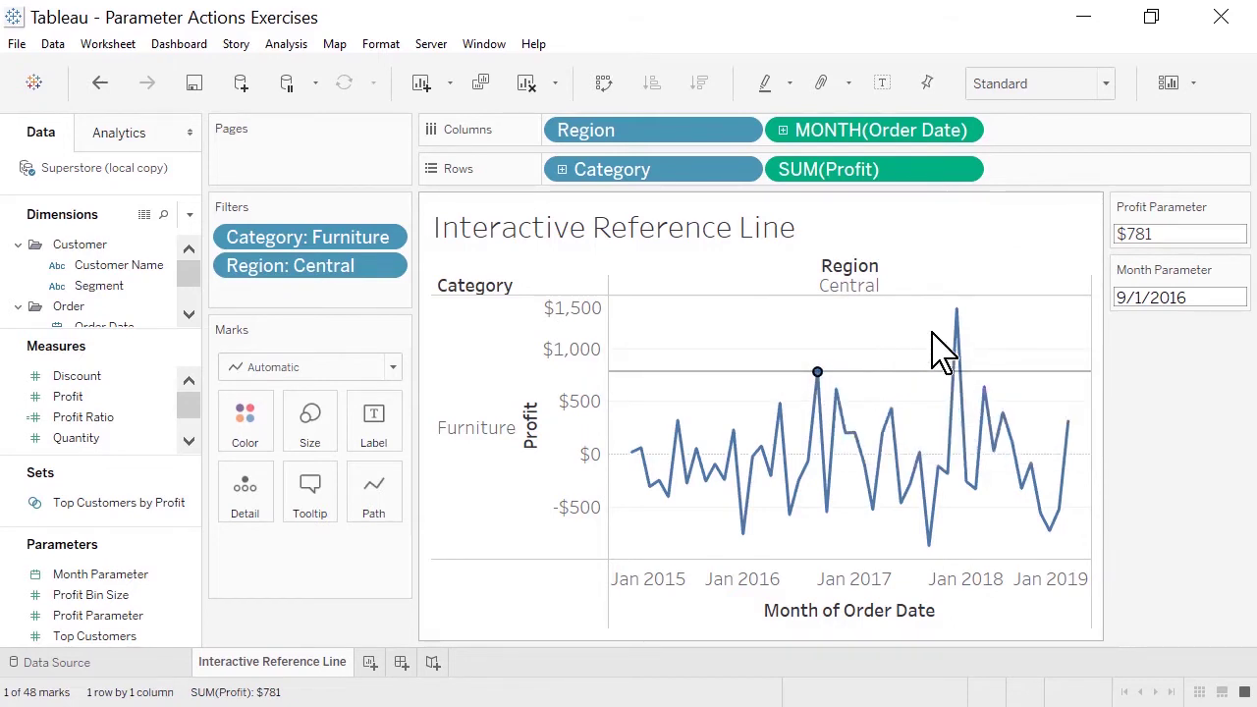
pyautogui.moveTo(958, 313)
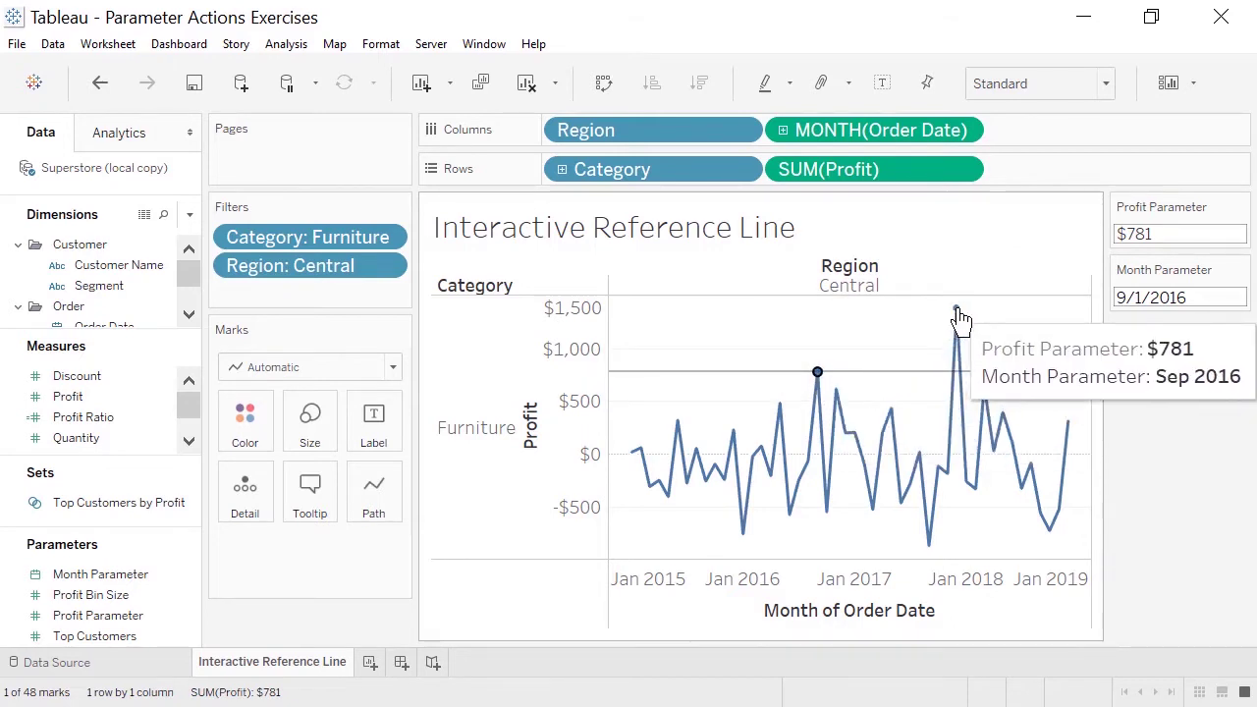
pyautogui.click(958, 310)
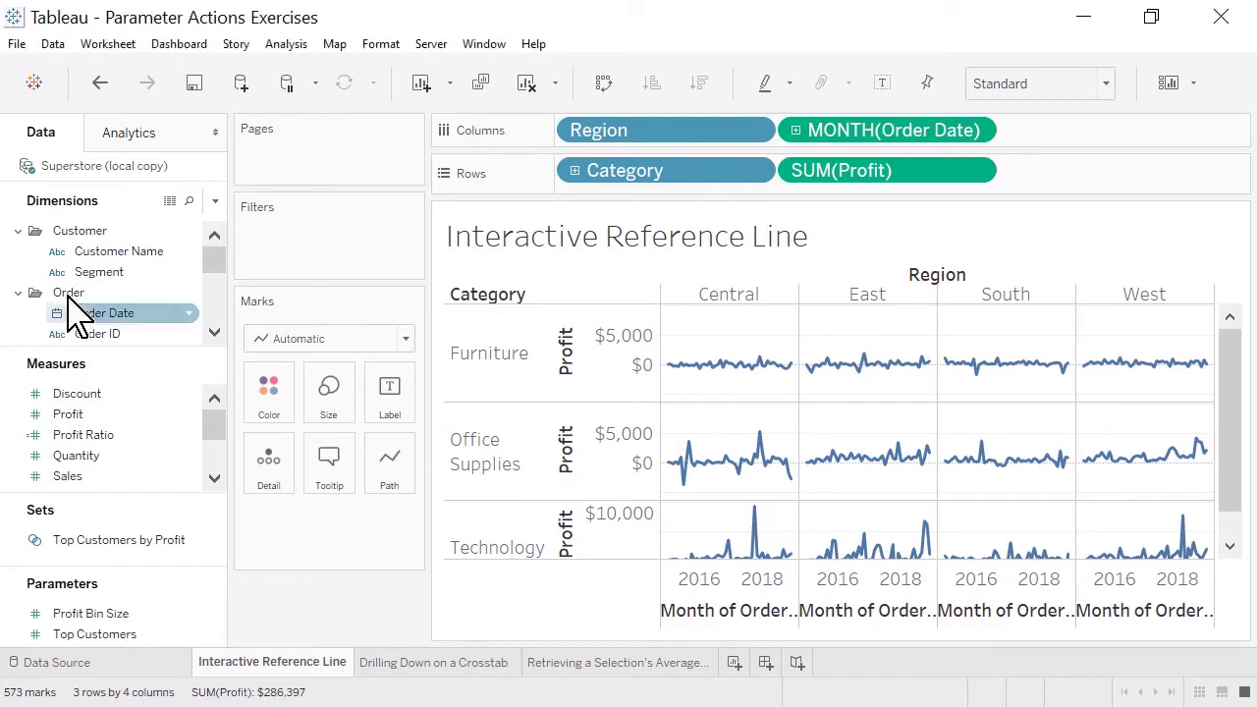
# - Create a parameter named Threshold Parameter with the Float data type and all values allowed
pyautogui.click(215, 201)
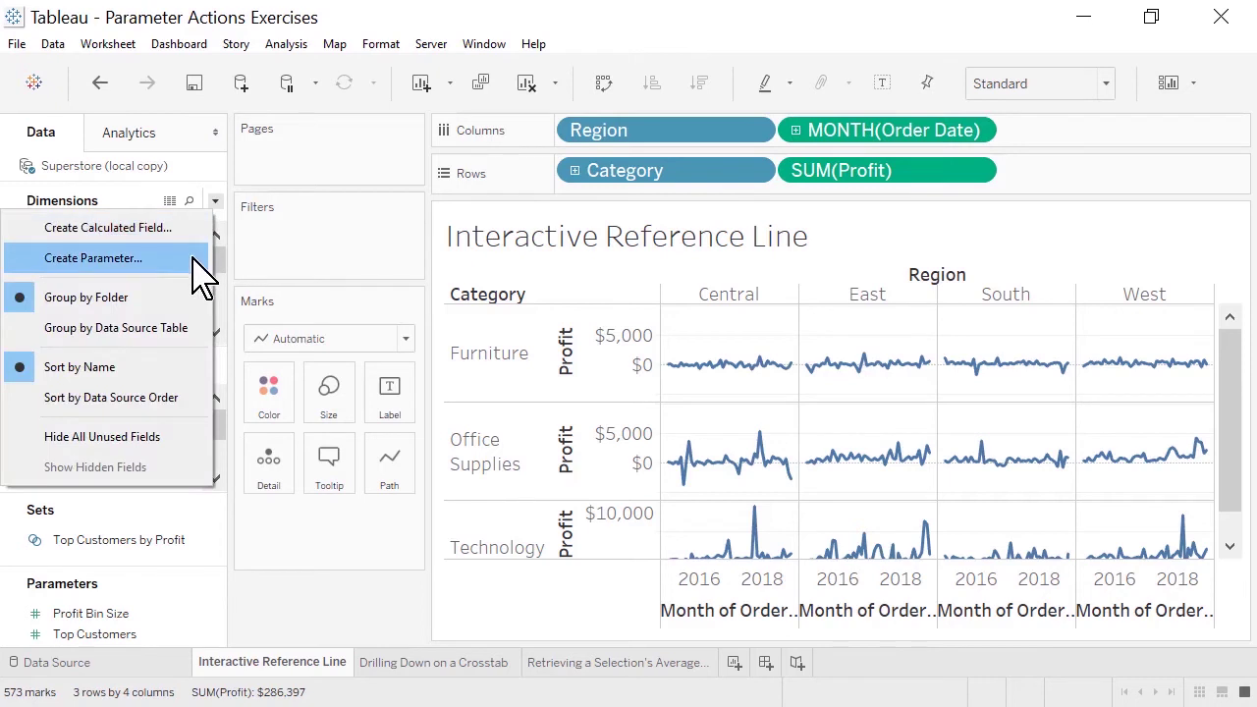
pyautogui.click(202, 260)
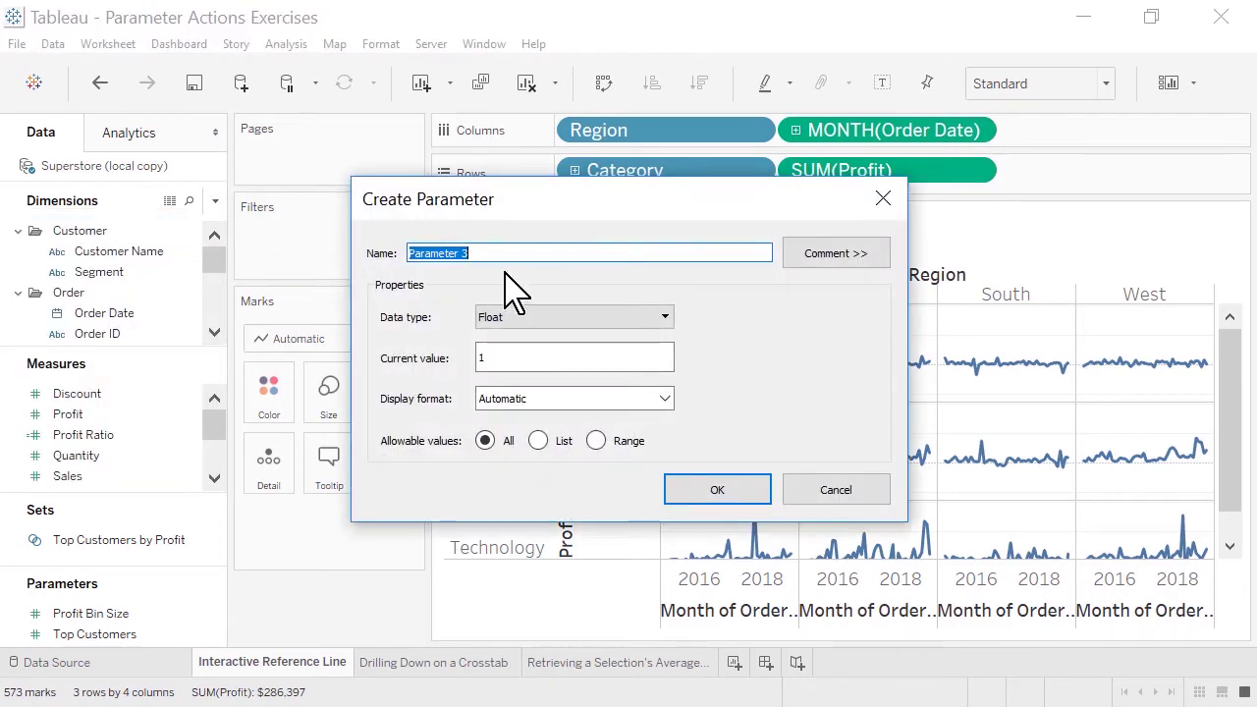
pyautogui.write('Threshold Parameter')
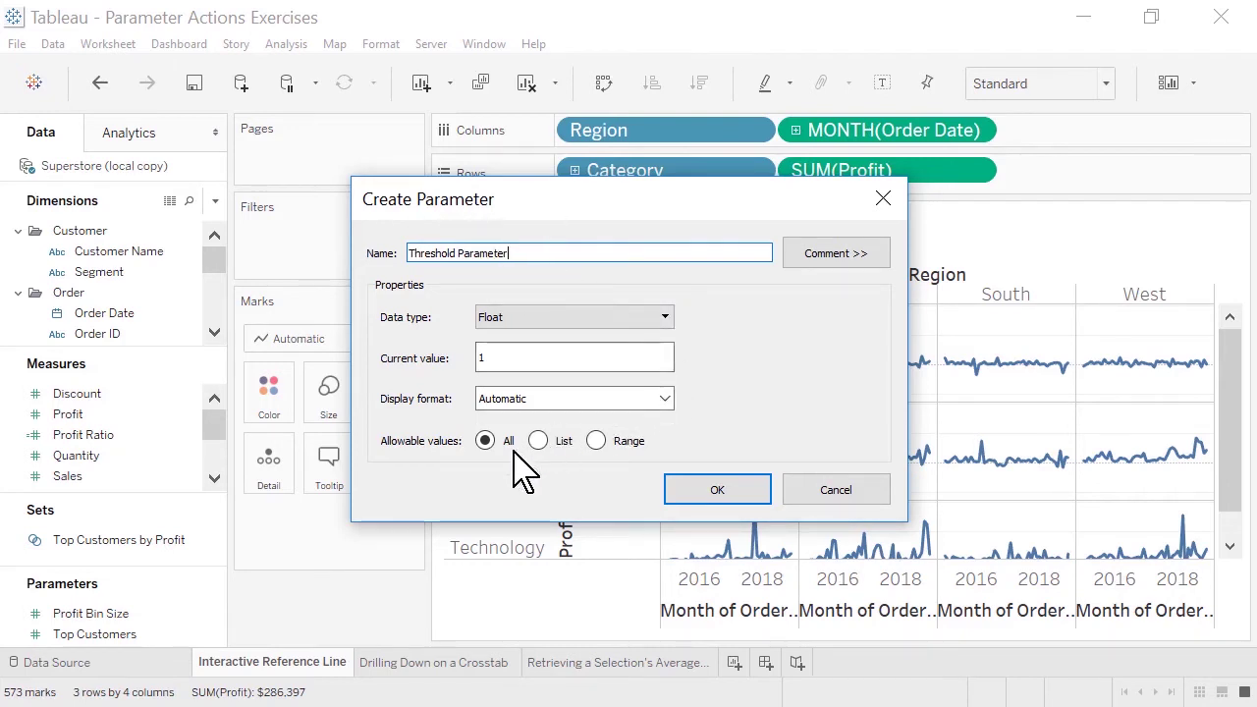
pyautogui.click(692, 501)
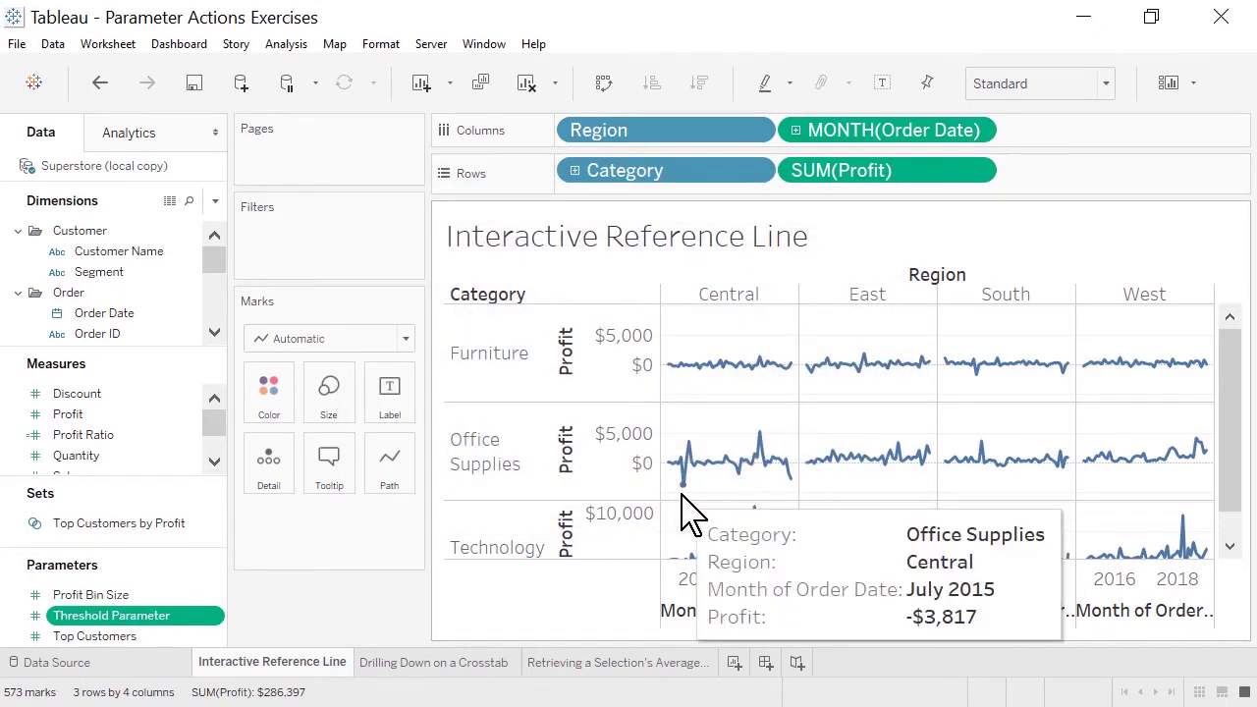
# - Add a select-triggered parameter action on the Interactive Reference Line sheet that passes SUM(Profit), aggregated as Sum, to Threshold Parameter
pyautogui.click(108, 44)
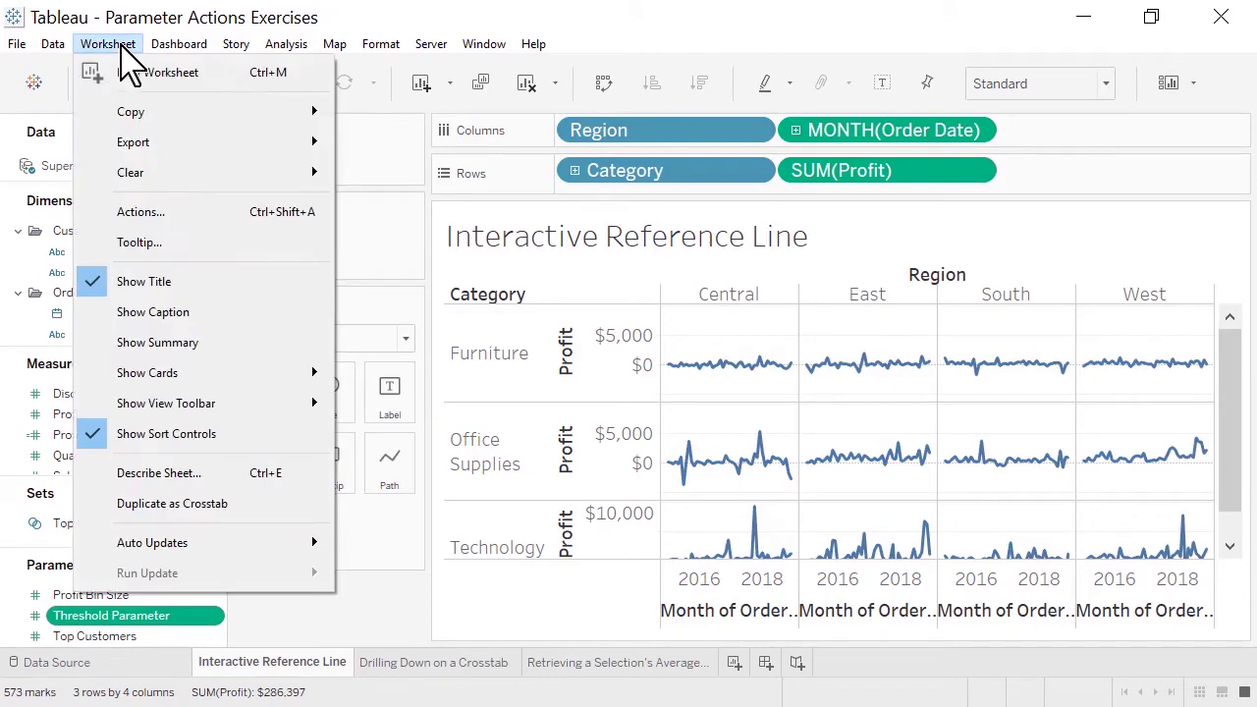
pyautogui.click(209, 207)
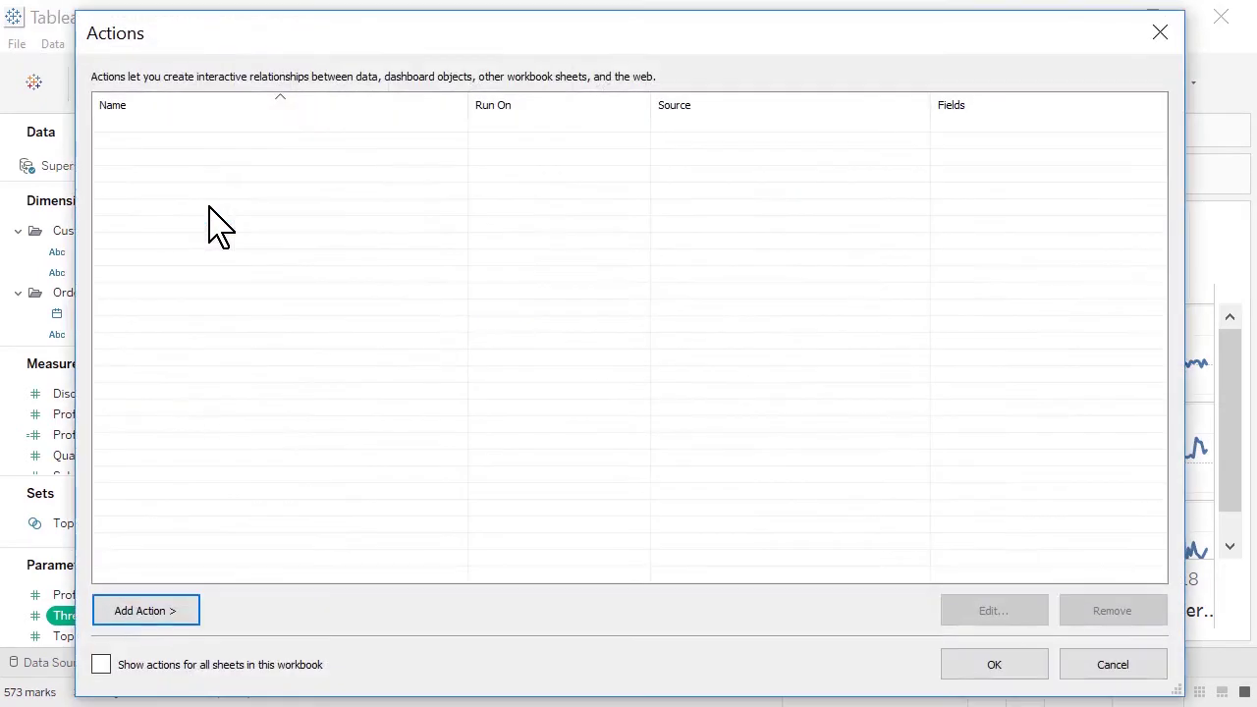
pyautogui.click(192, 607)
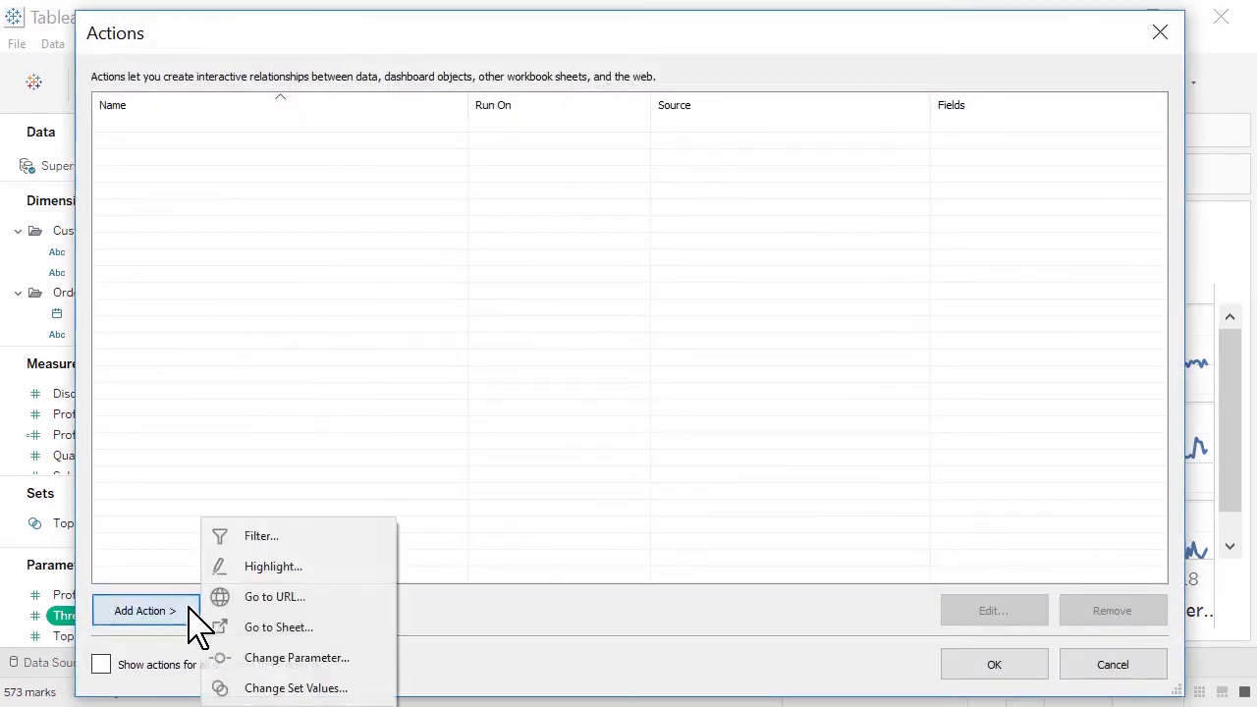
pyautogui.click(357, 658)
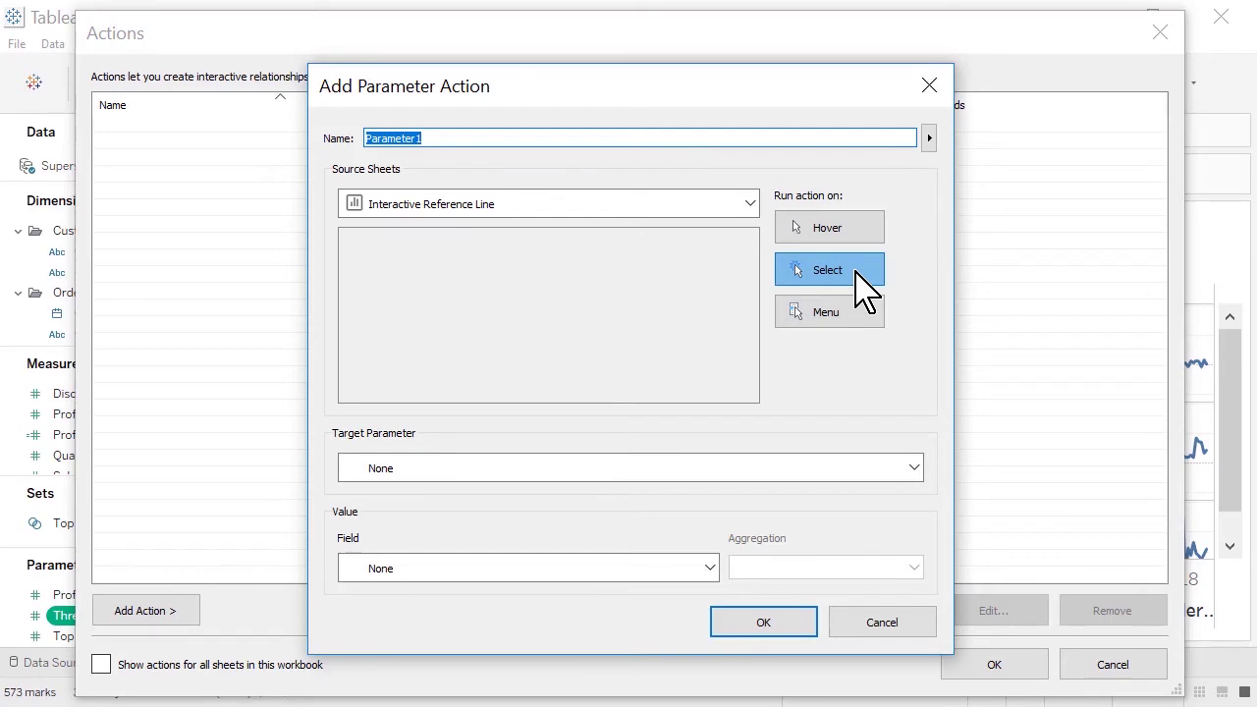
pyautogui.click(906, 469)
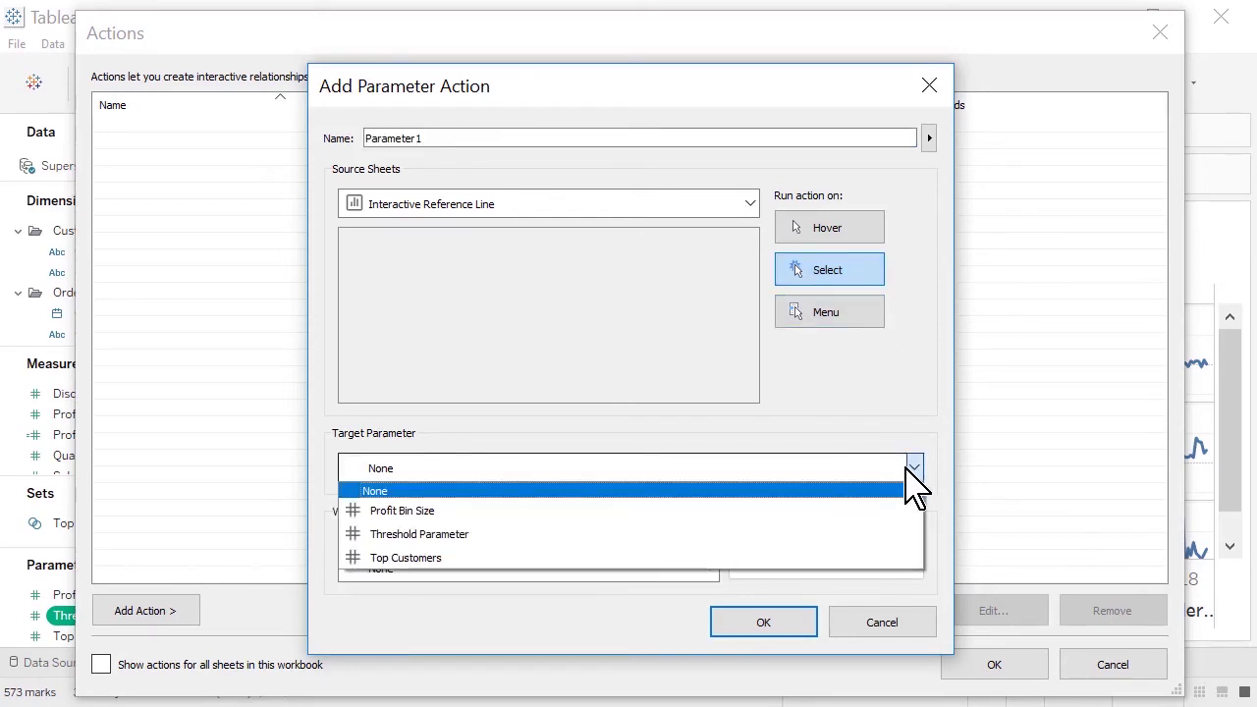
pyautogui.click(911, 534)
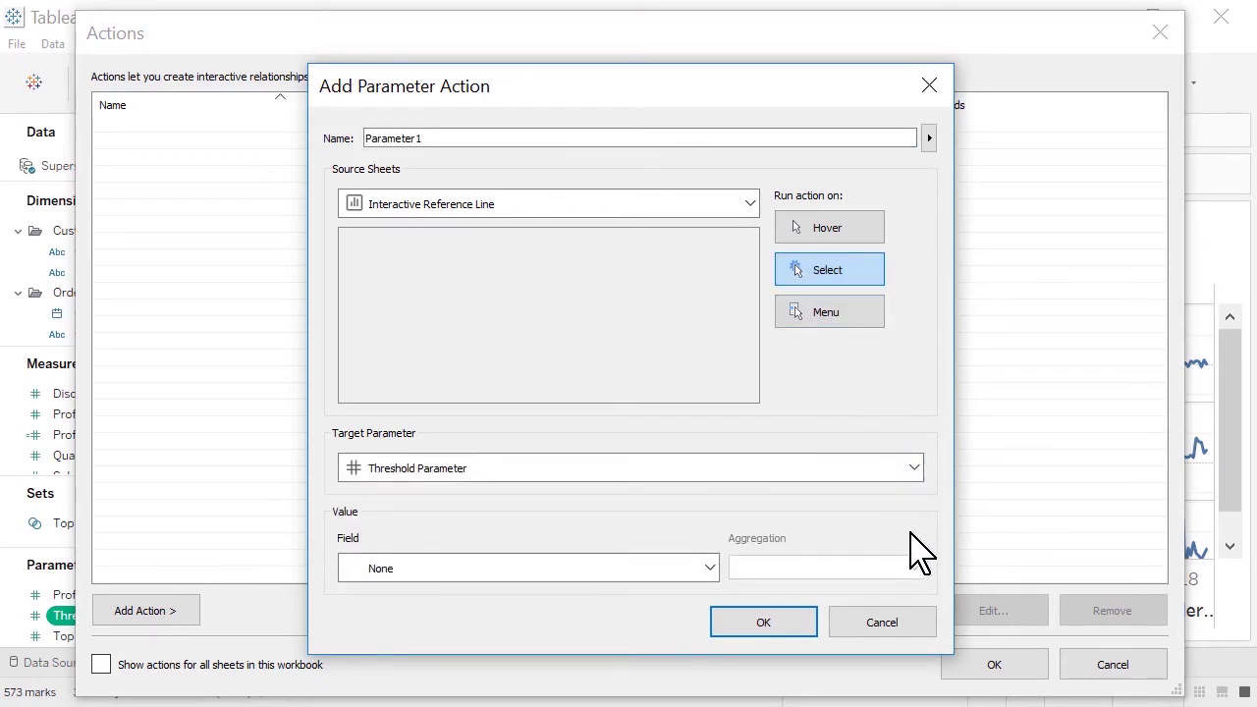
pyautogui.click(709, 569)
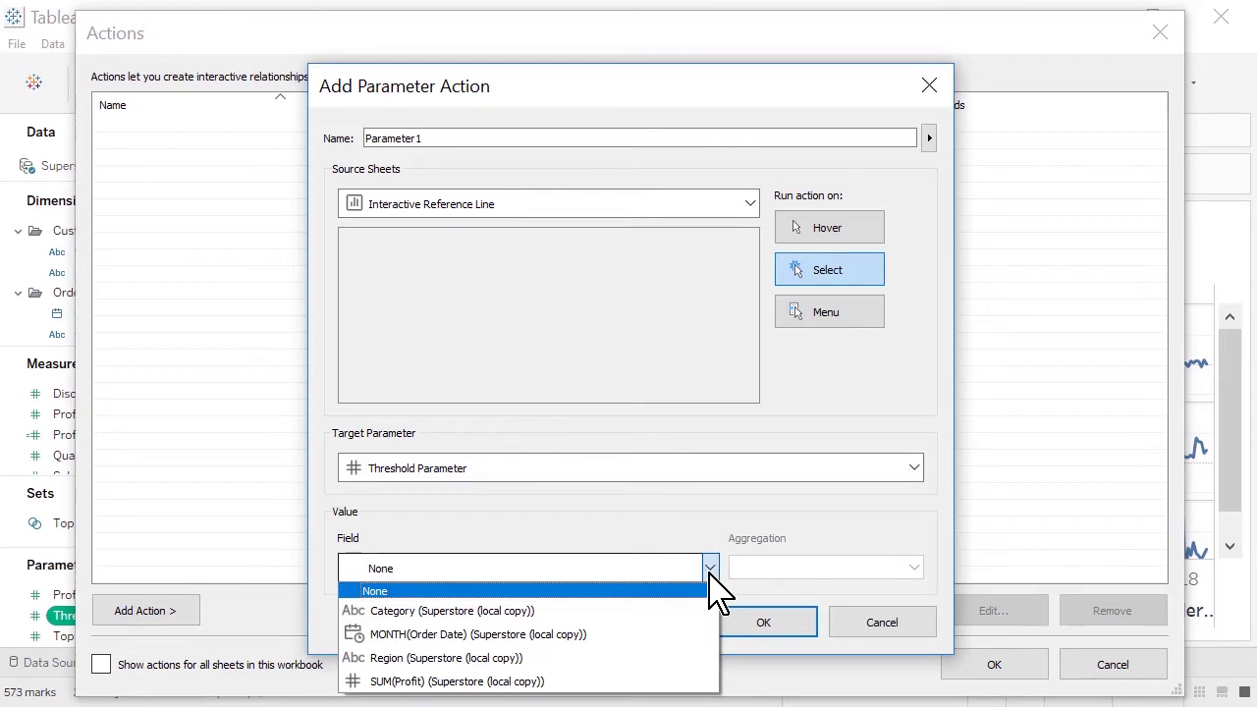
pyautogui.click(710, 682)
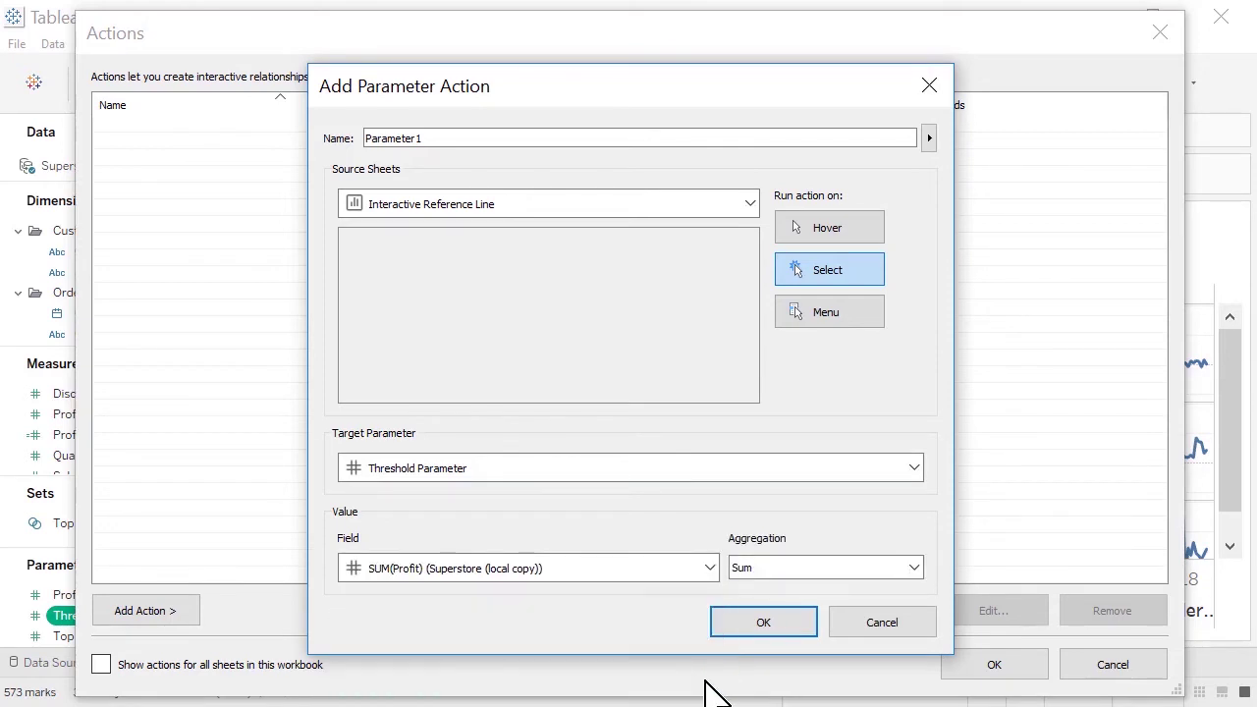
pyautogui.click(800, 621)
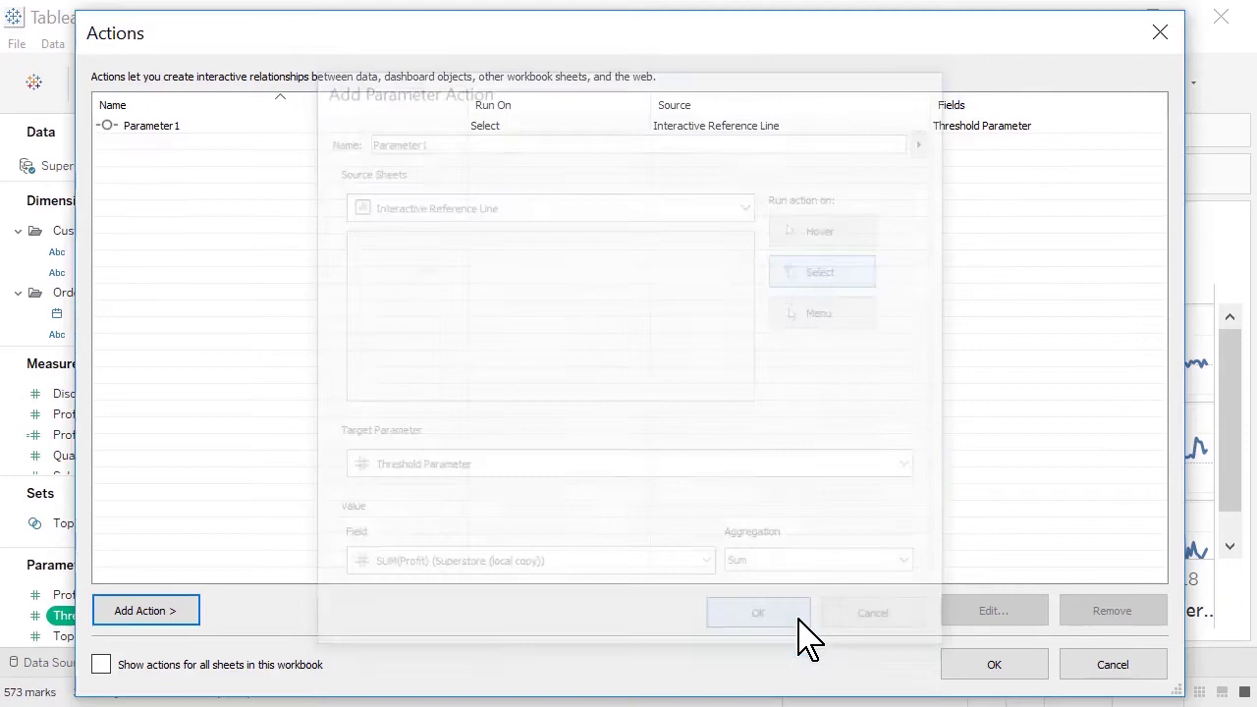
pyautogui.click(962, 662)
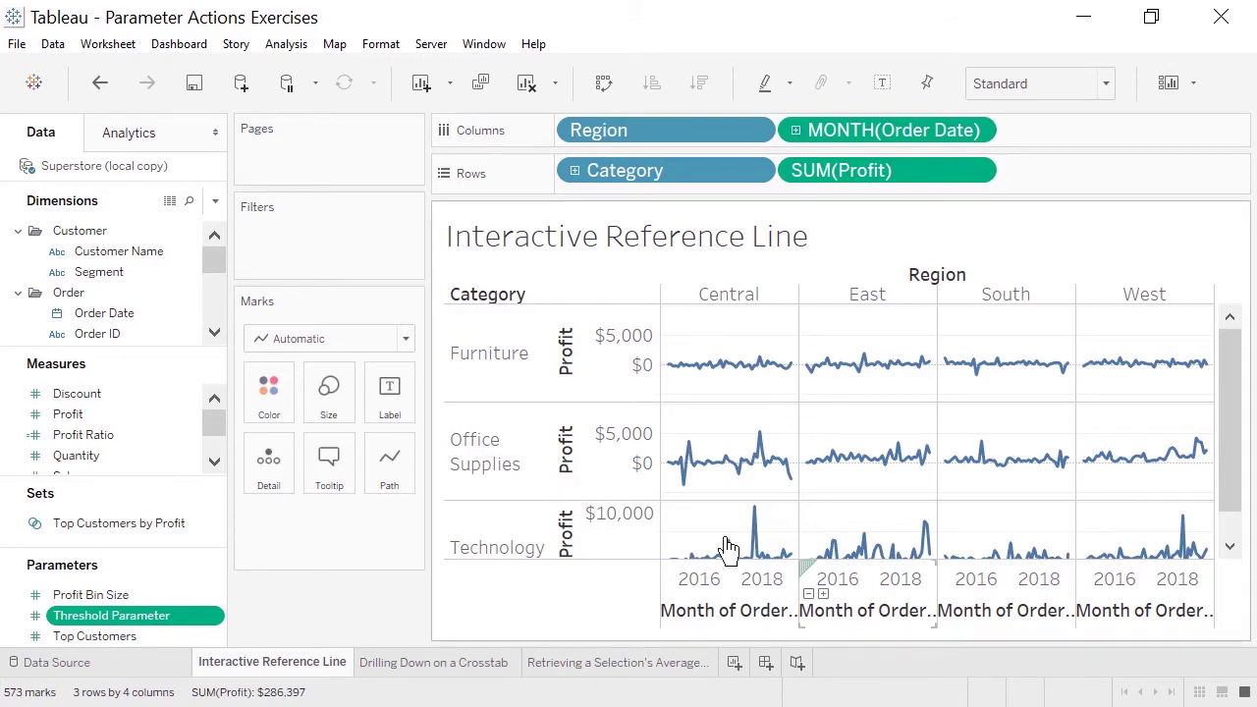
# - Add a reference line across the entire table on the Profit axis, using Threshold Parameter as its value and Value as its label
pyautogui.click(147, 135)
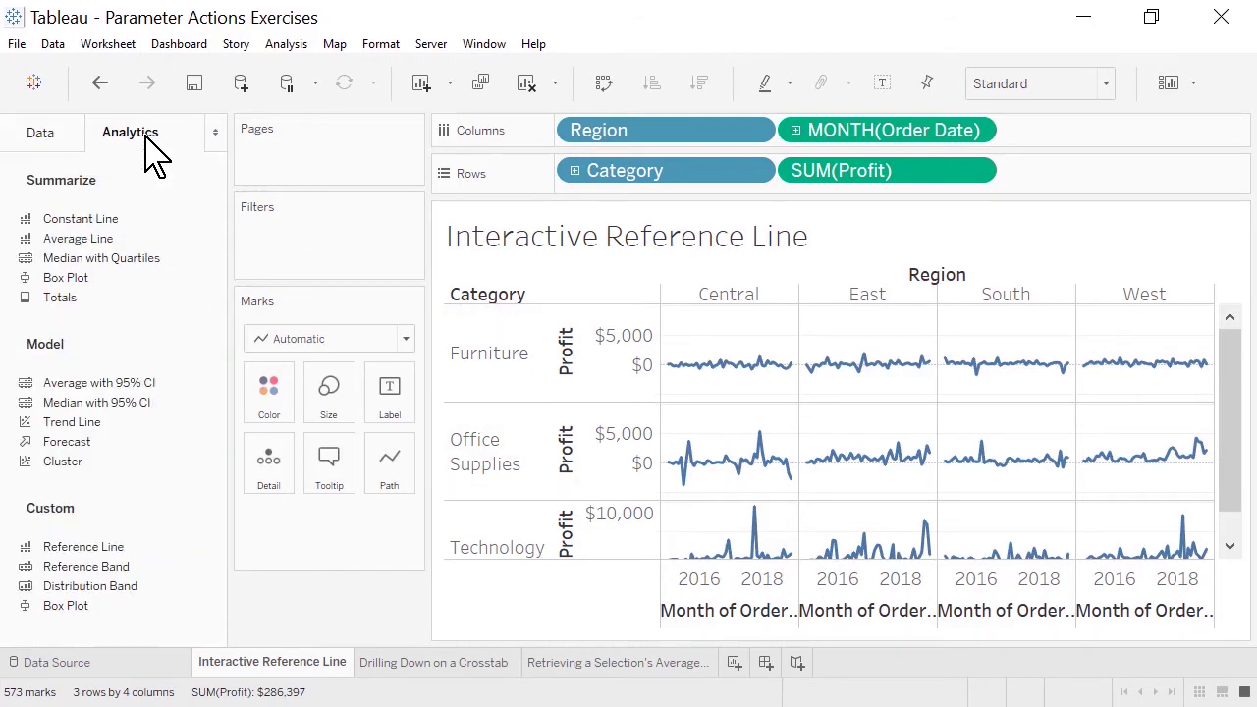
pyautogui.moveTo(143, 546); pyautogui.dragTo(639, 418)
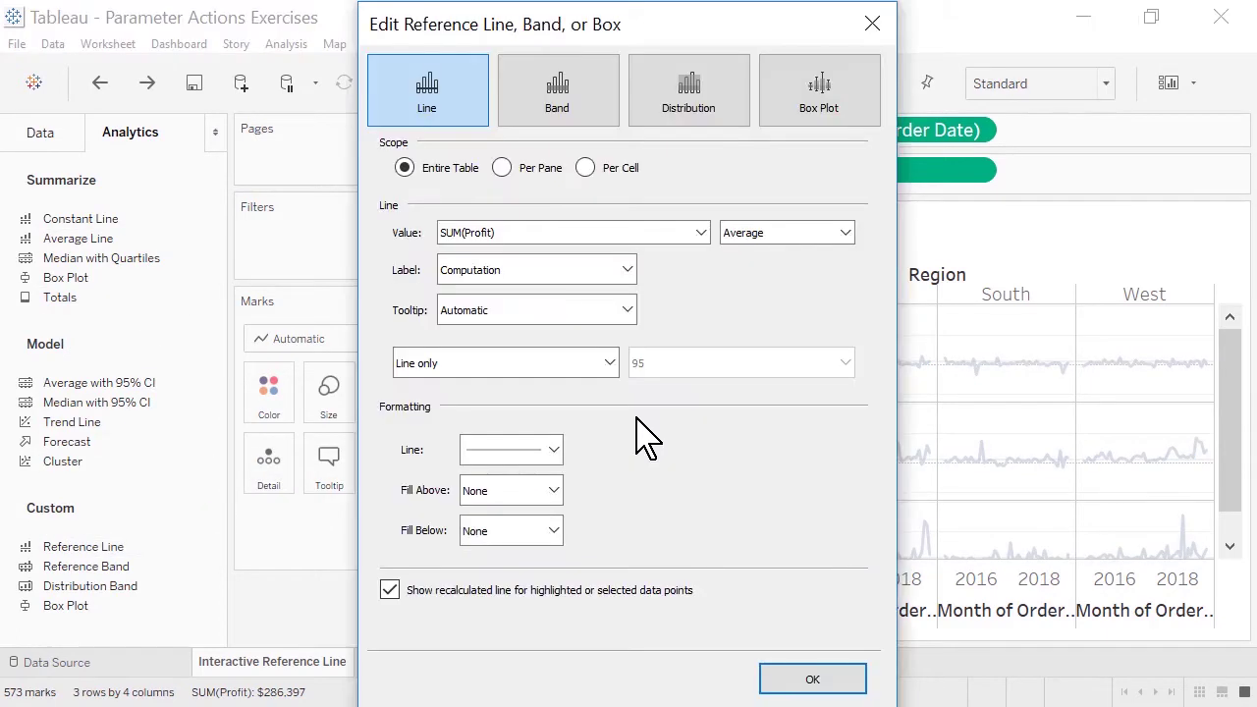
pyautogui.click(697, 233)
pyautogui.click(693, 272)
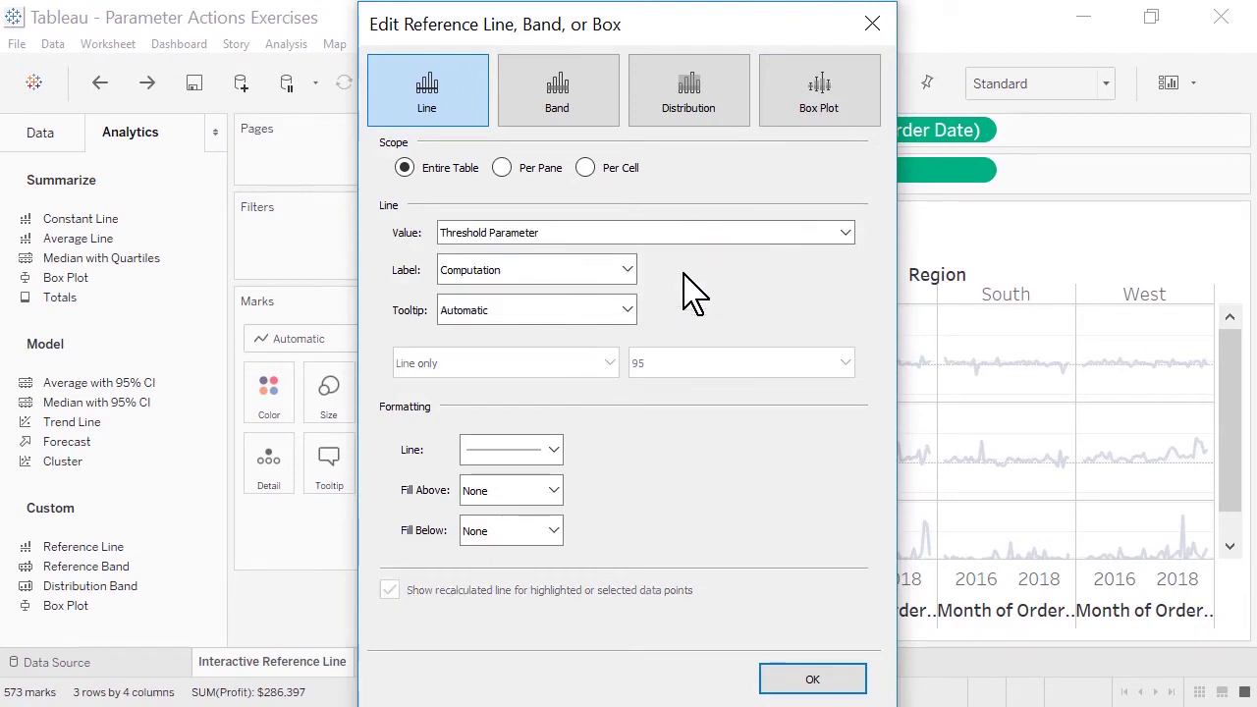
pyautogui.click(627, 272)
pyautogui.click(629, 317)
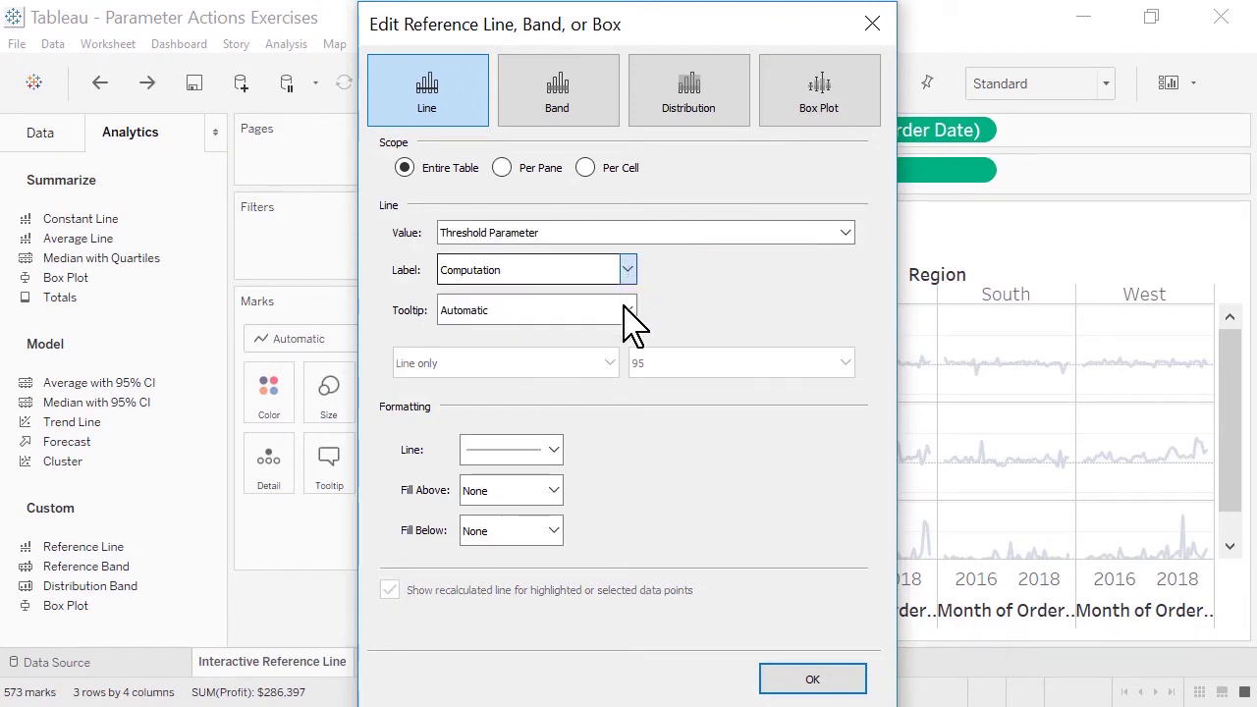
pyautogui.press('Up')
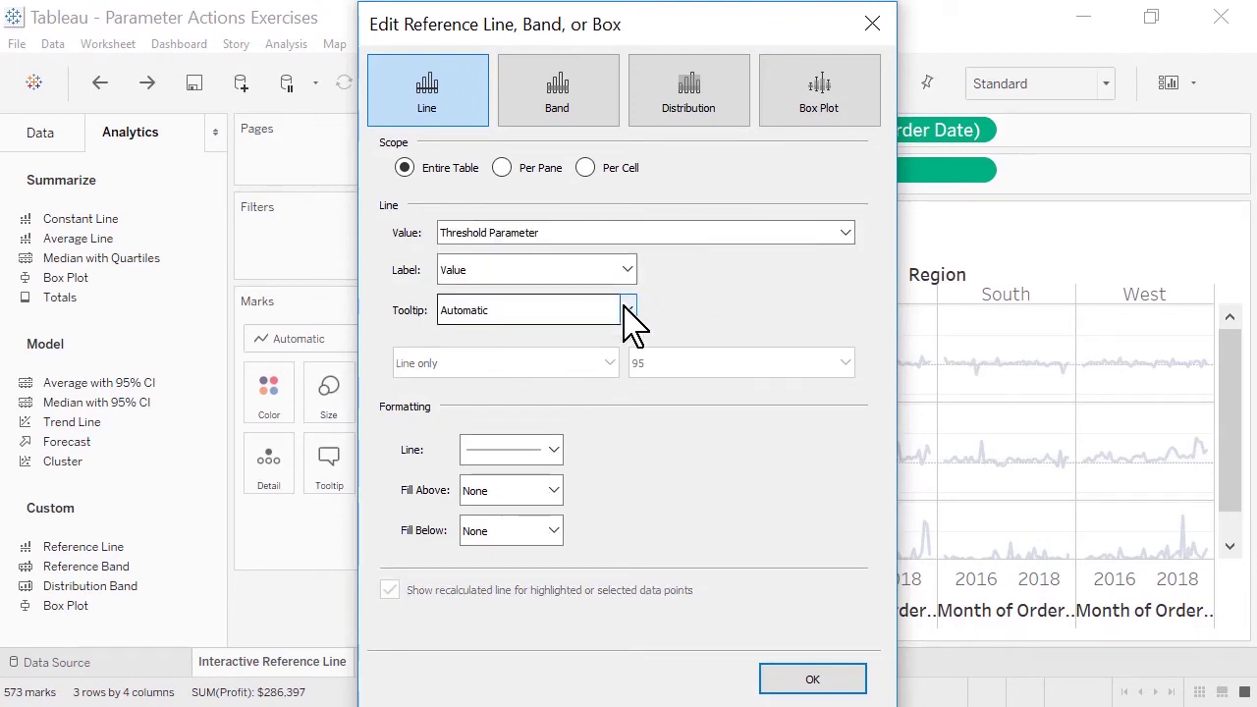
pyautogui.click(850, 672)
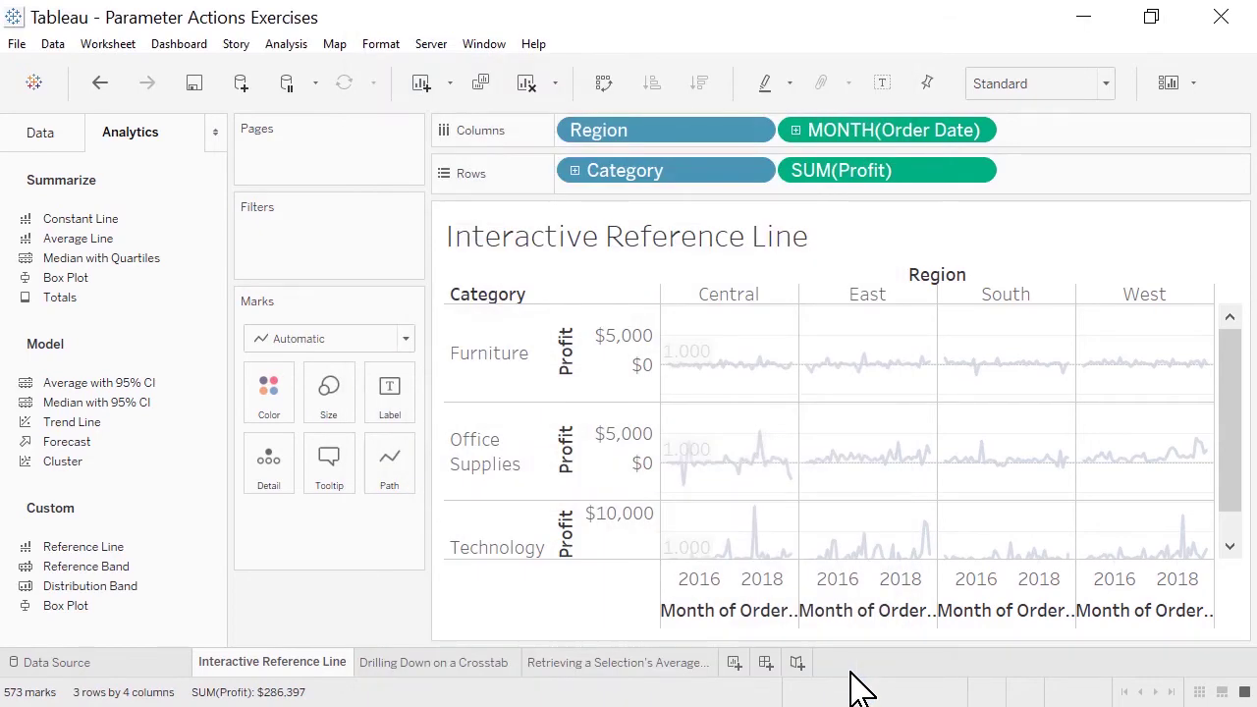
# - Test the reference line by selecting two points on the Central Furniture line and the peak of the Central Office Supplies line
pyautogui.click(760, 358)
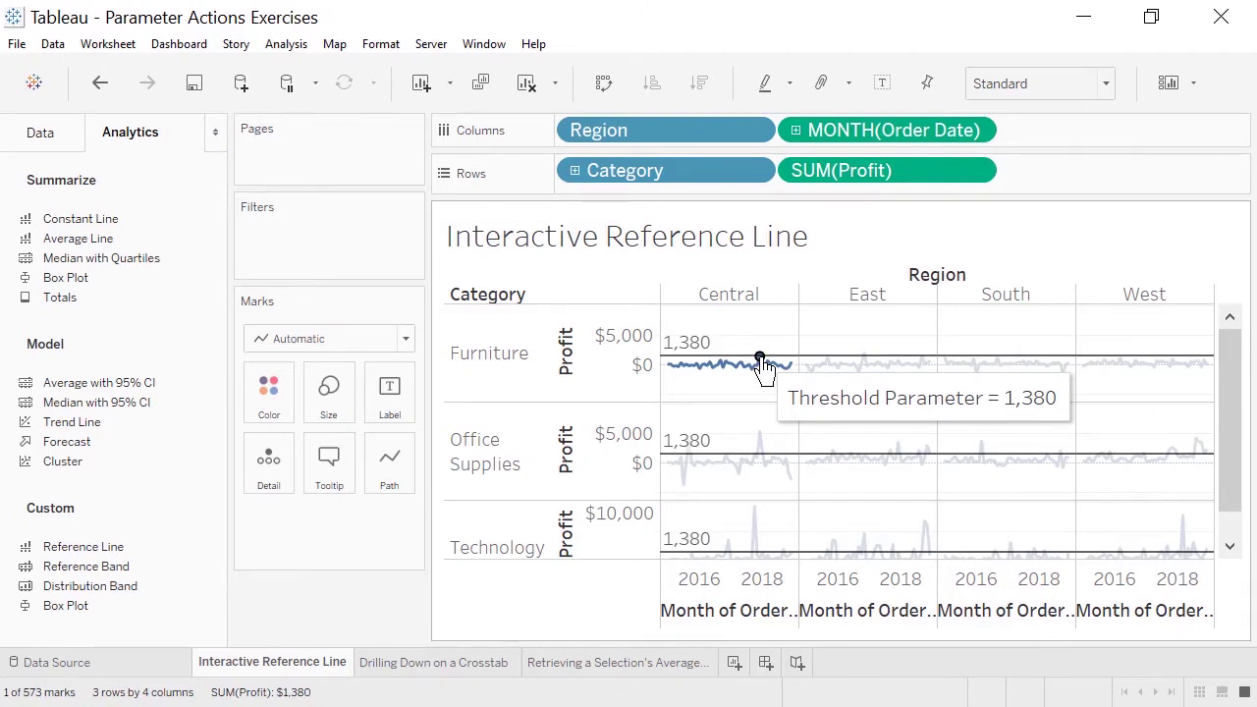
pyautogui.click(740, 364)
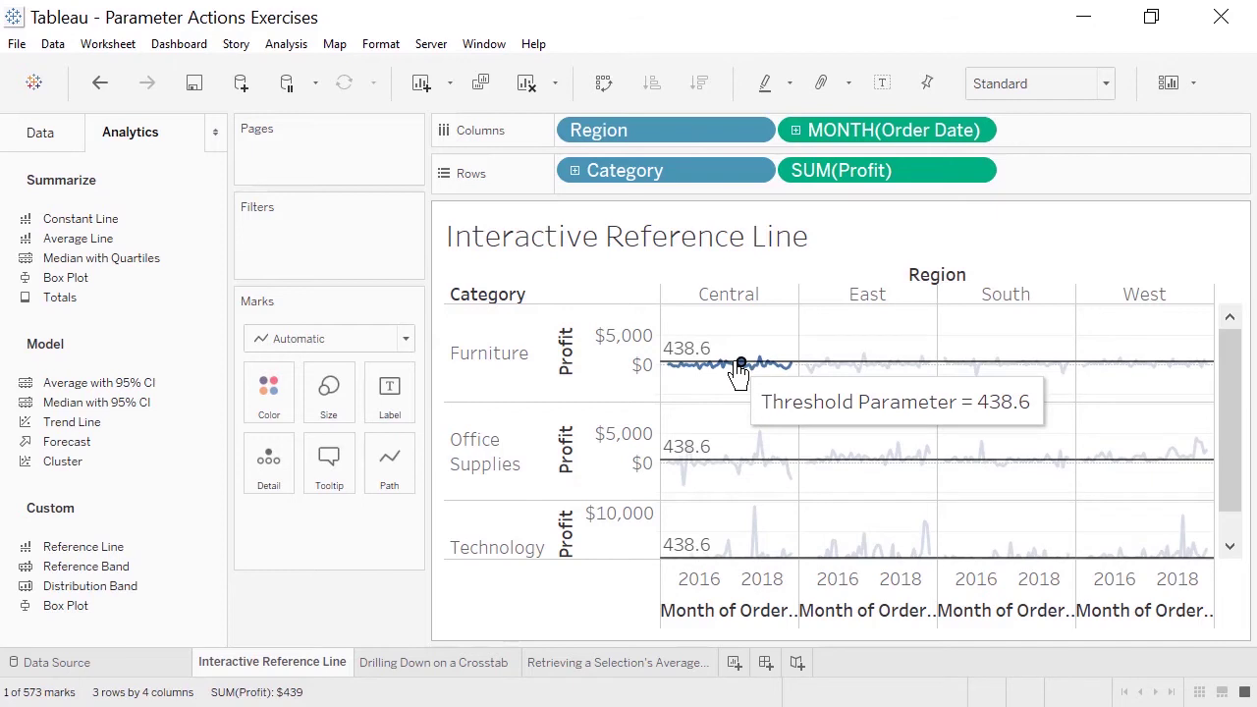
pyautogui.click(759, 433)
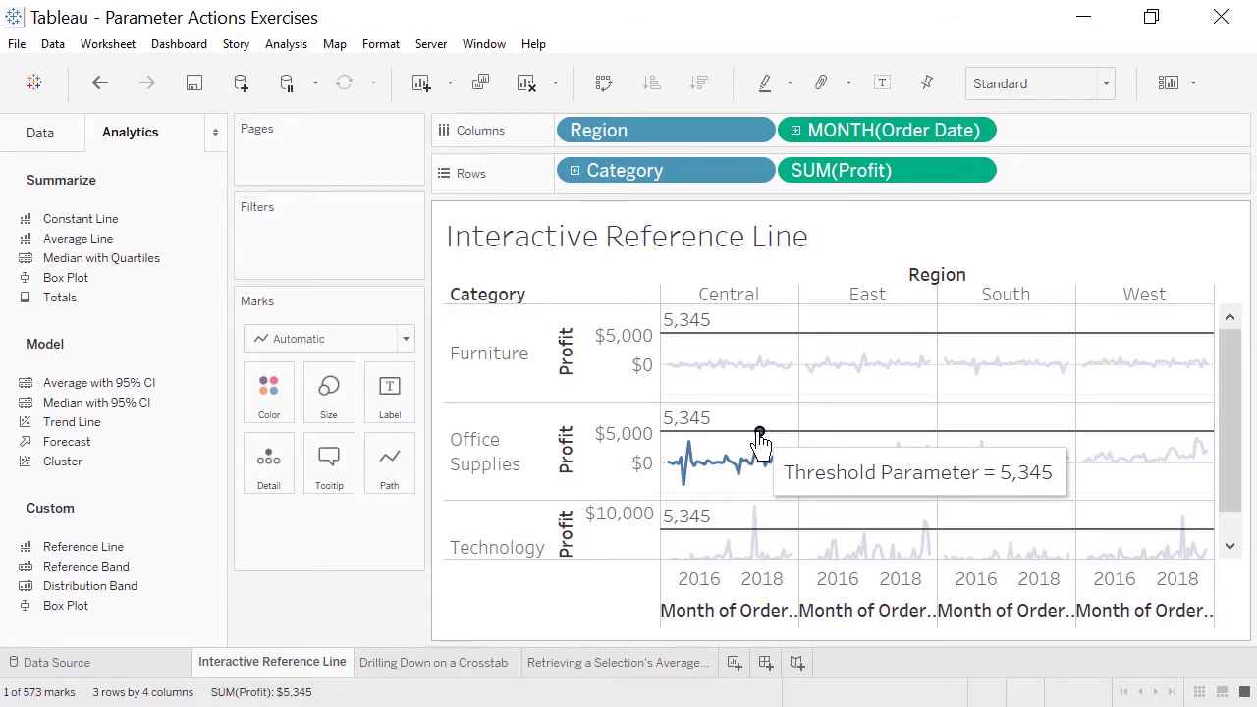
# - On the Drilling Down on a Crosstab sheet, create a String parameter named Selected Category with current value None, allowing all values
pyautogui.click(36, 132)
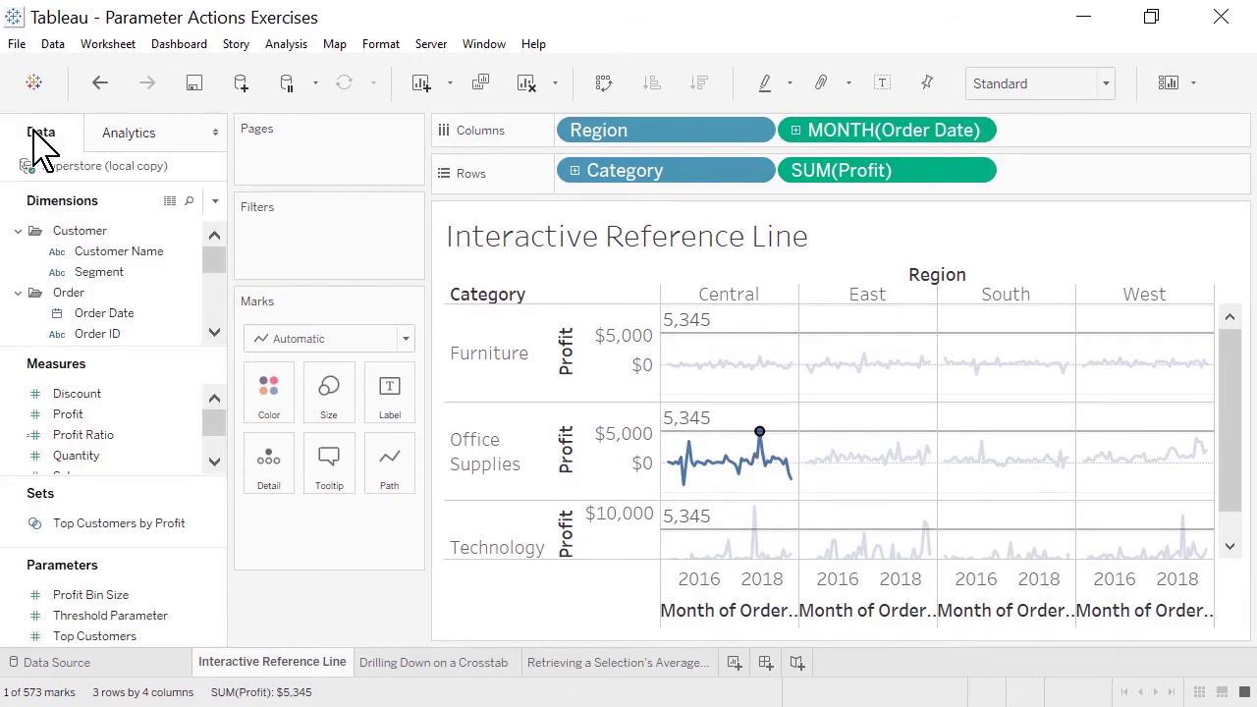
pyautogui.click(502, 662)
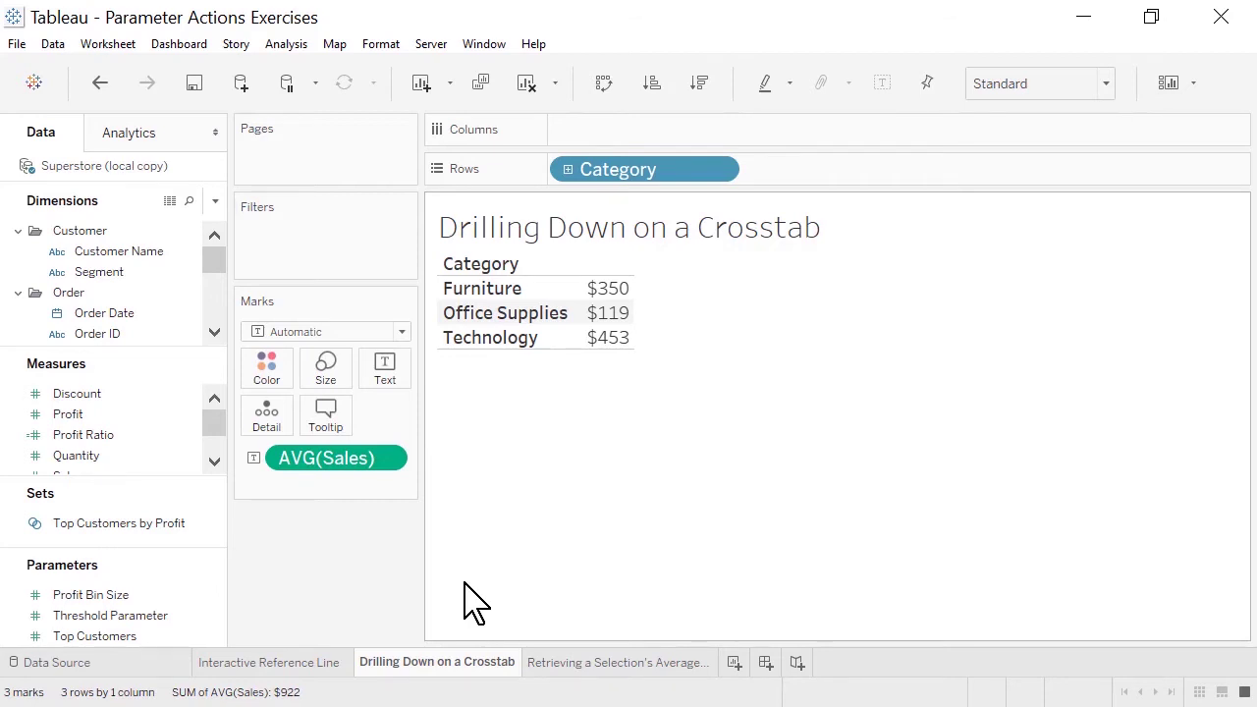
pyautogui.click(215, 201)
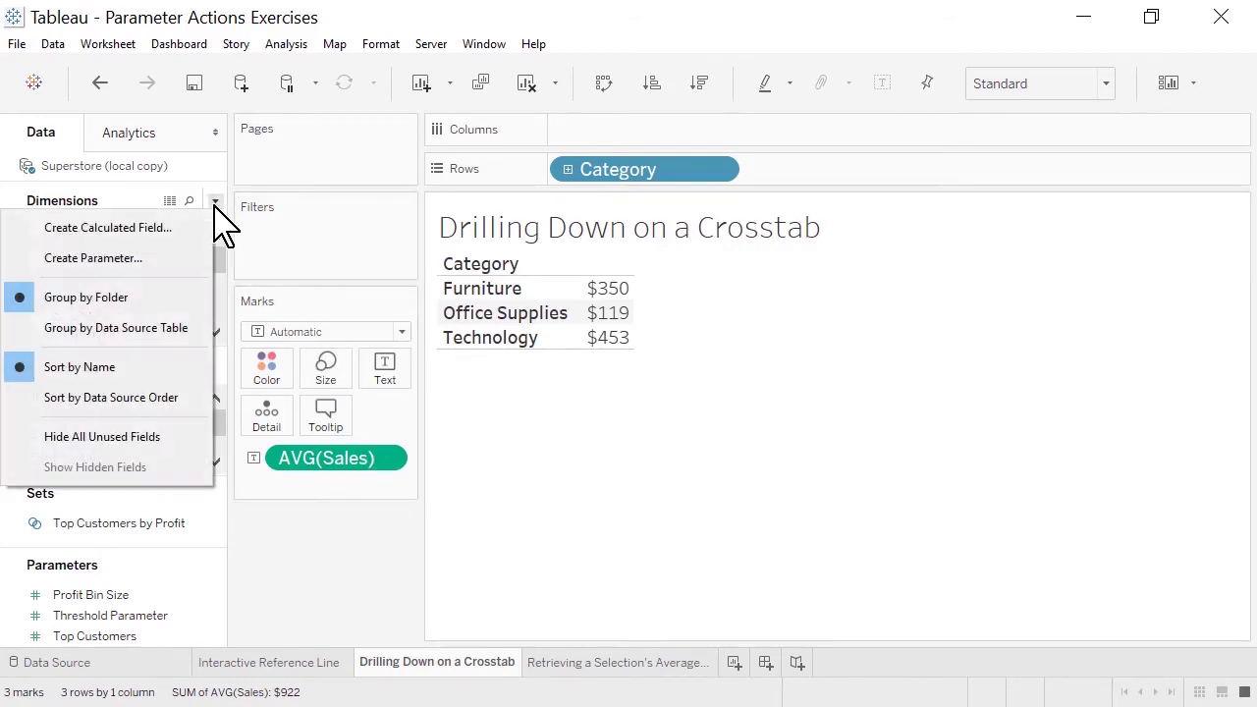
pyautogui.click(197, 258)
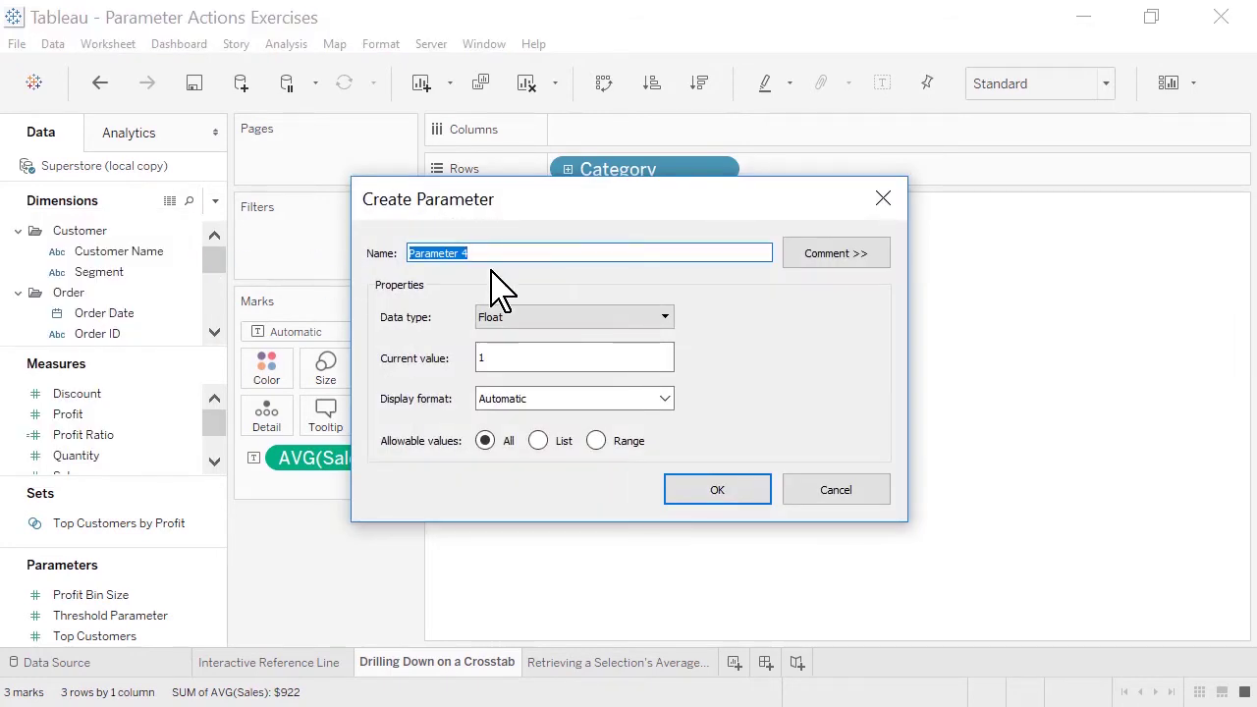
pyautogui.write('Selected Category')
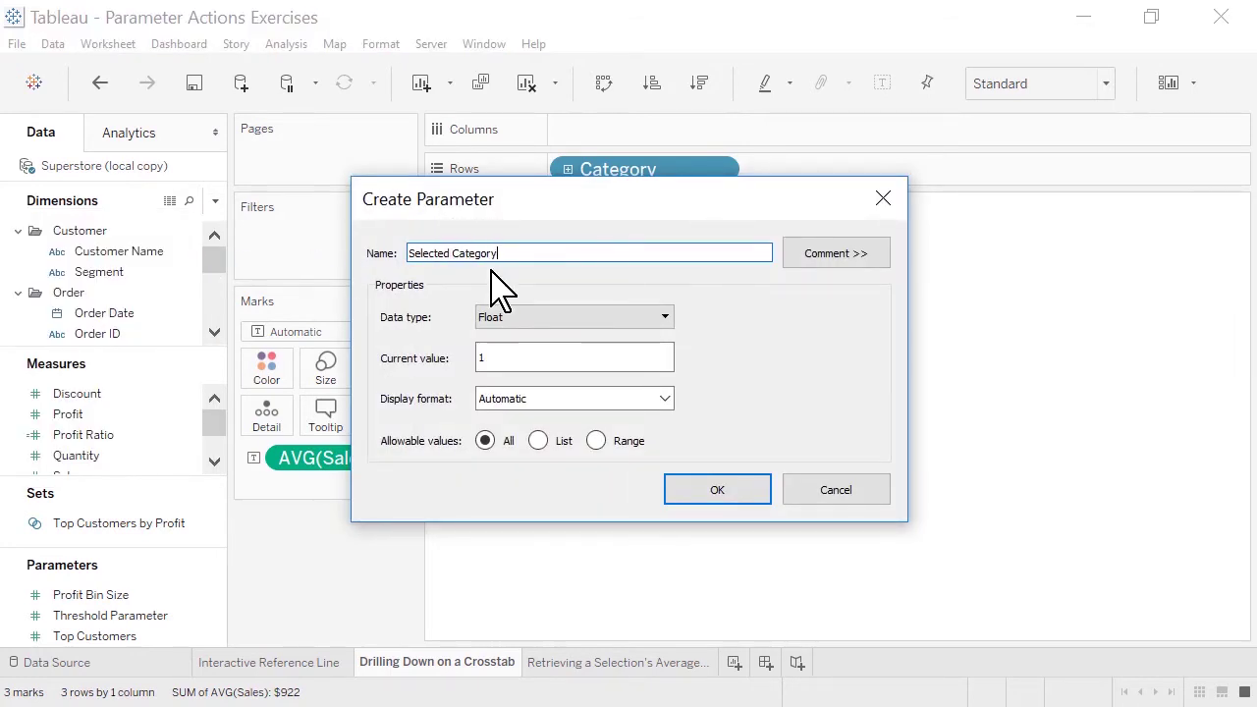
pyautogui.click(663, 317)
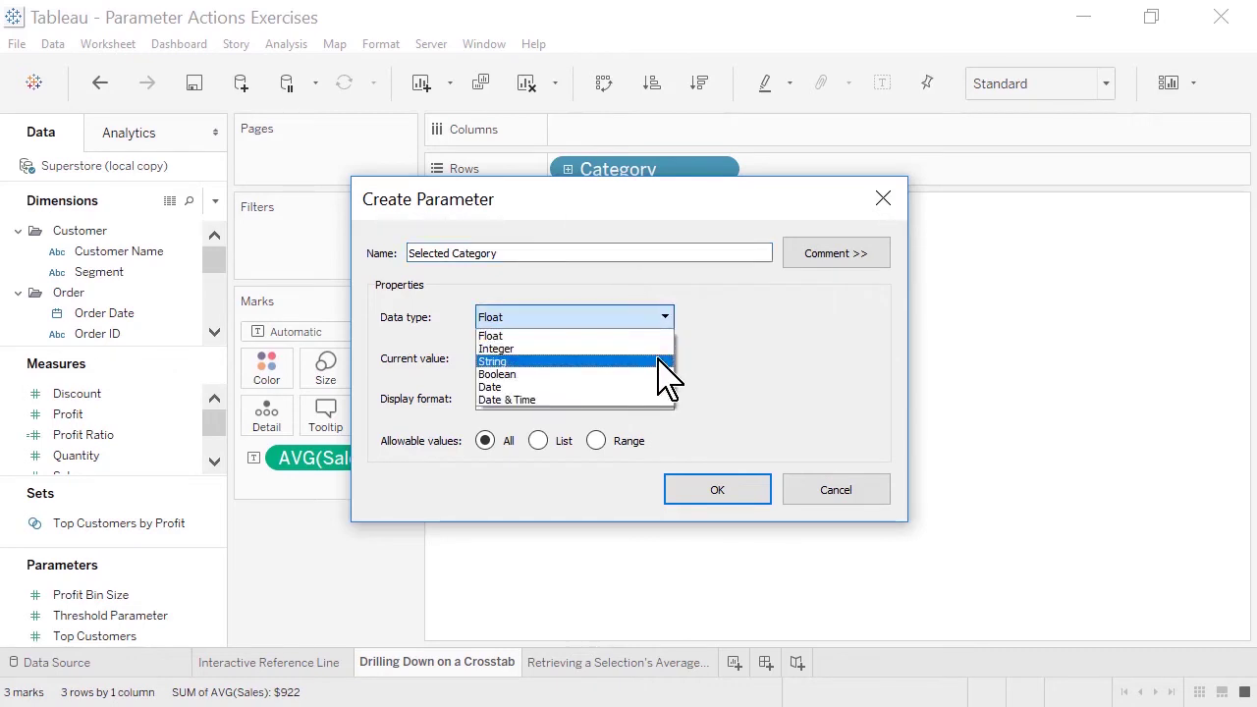
pyautogui.click(656, 360)
pyautogui.press('BackSpace')
pyautogui.write('None')
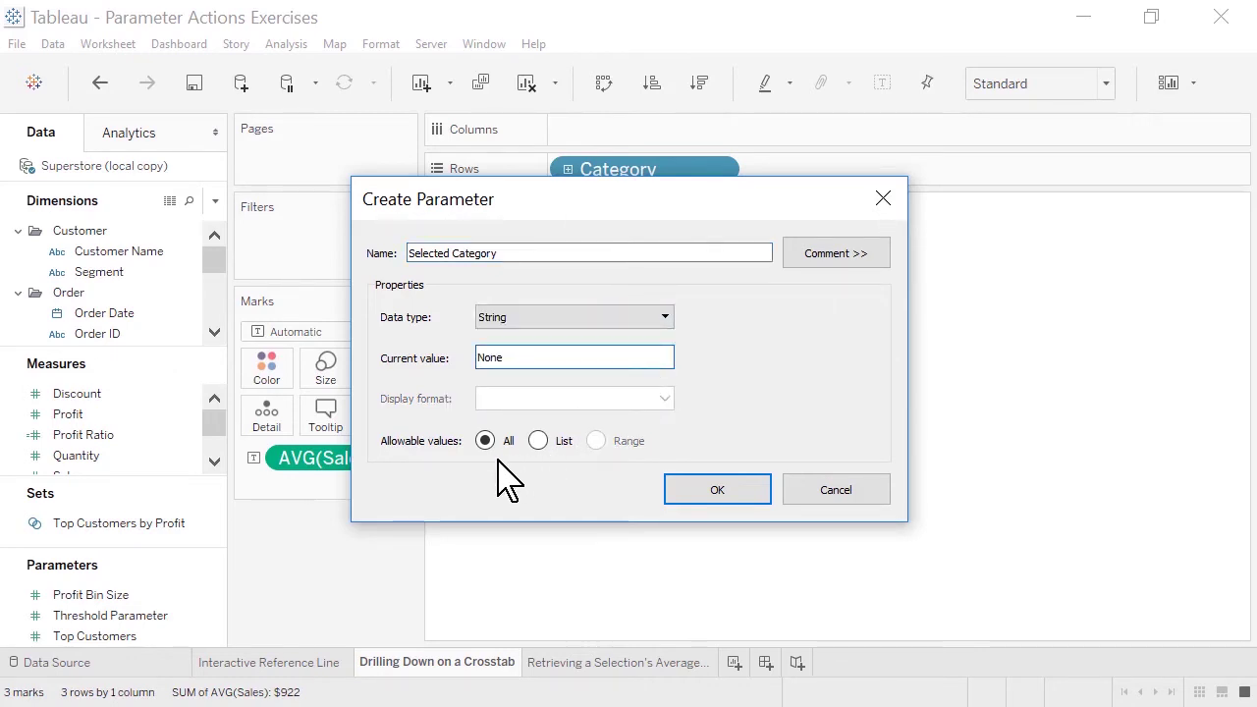
pyautogui.click(695, 489)
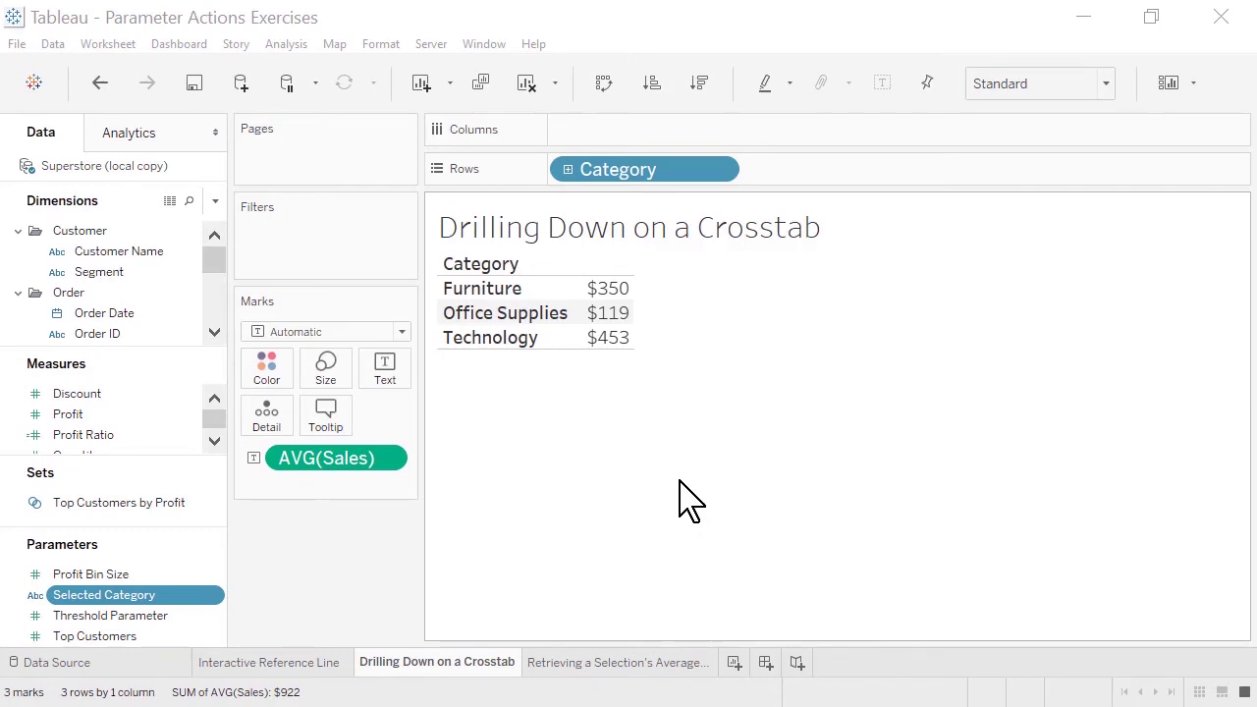
# - Create the calculated field "Subcategory Drill Down" with the formula if [Selected Category]=[Category] then [Sub-Category]else "" END
pyautogui.click(215, 201)
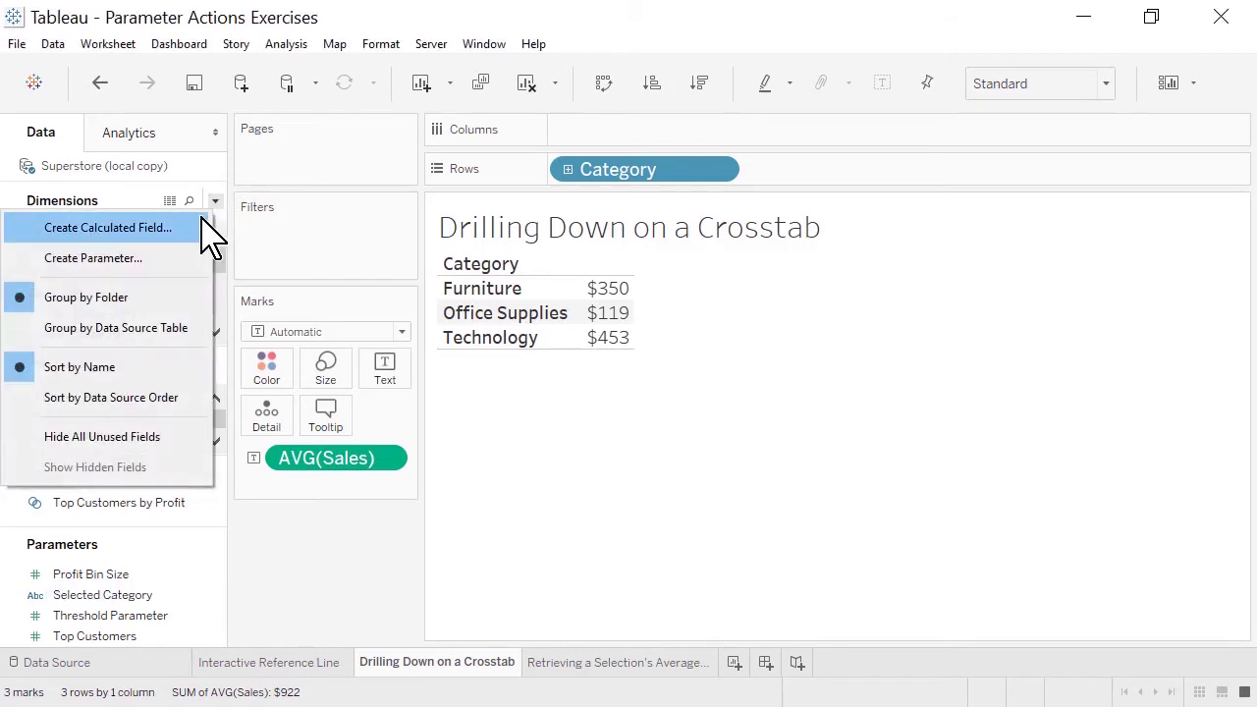
pyautogui.click(201, 227)
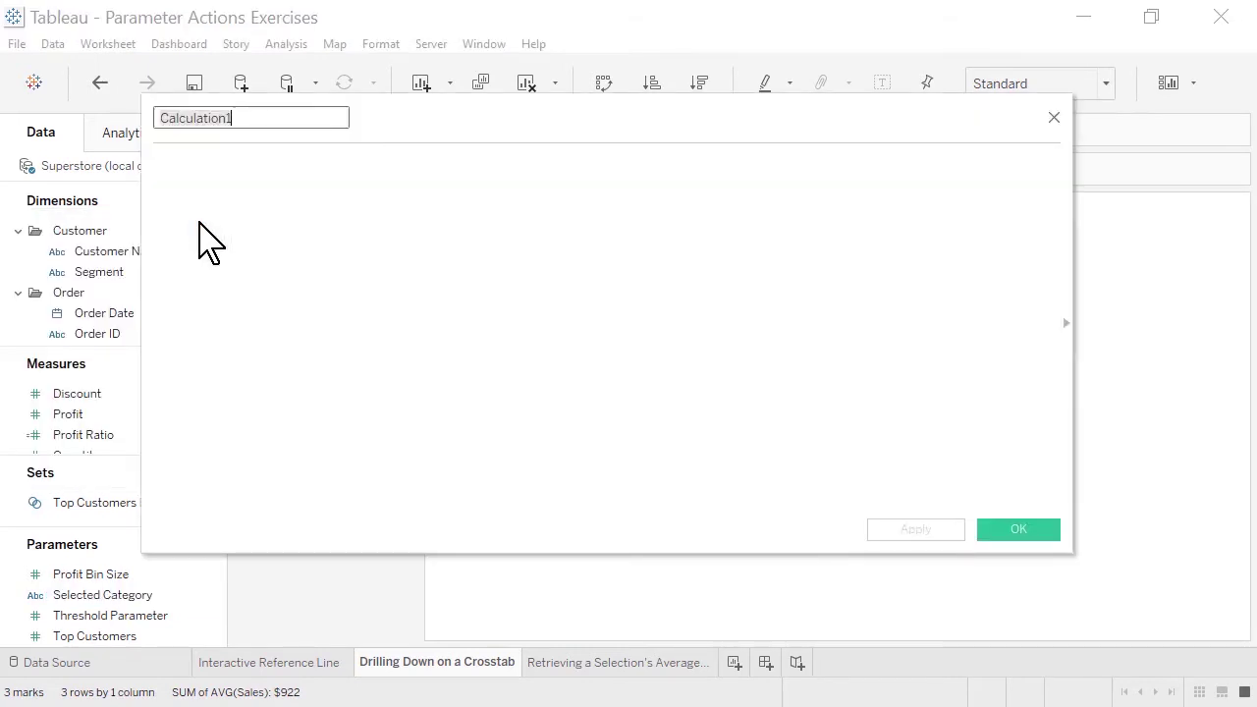
pyautogui.write('Subcategory Drill Down')
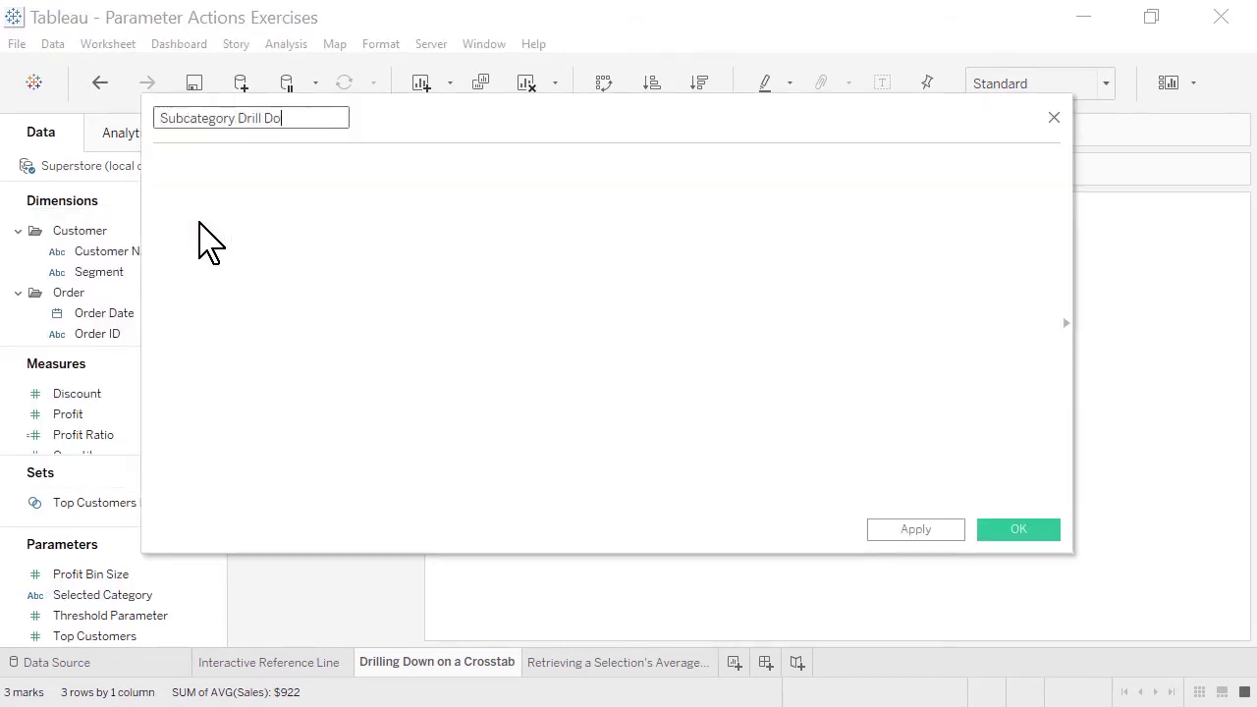
pyautogui.click(223, 202)
pyautogui.write('if [Selected Category]=[Category] then [Sub-Category]else "" END')
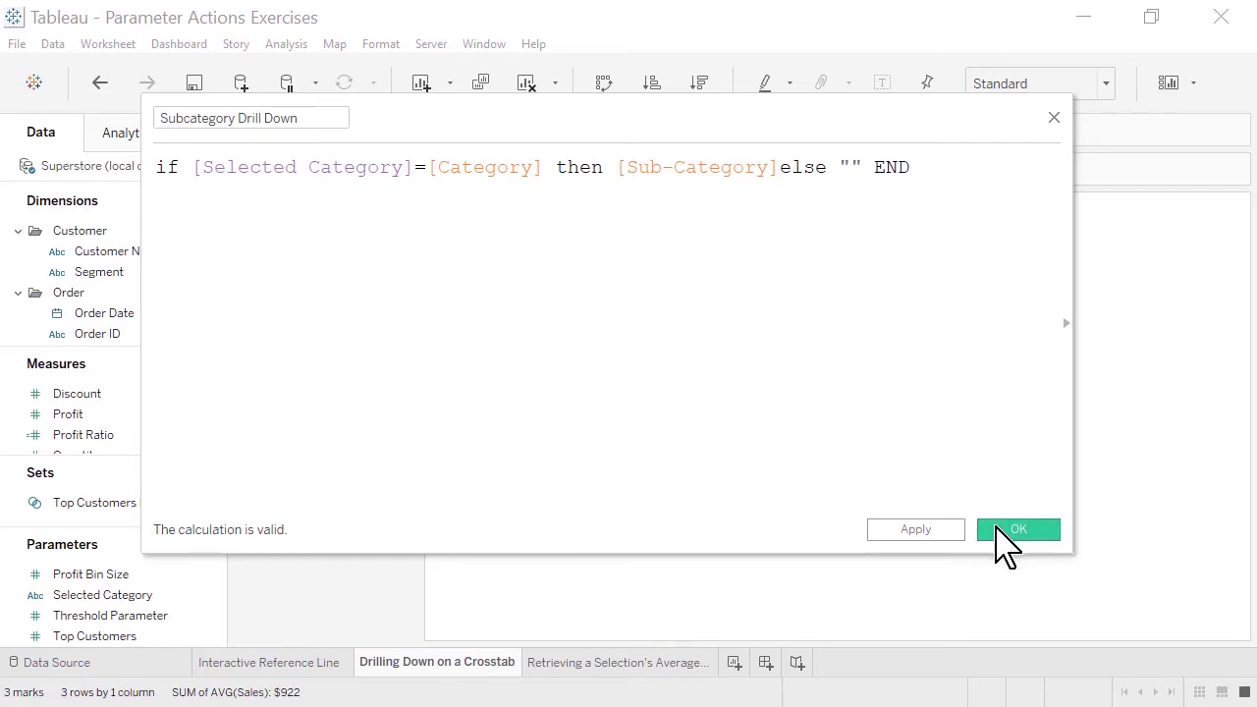
pyautogui.click(996, 524)
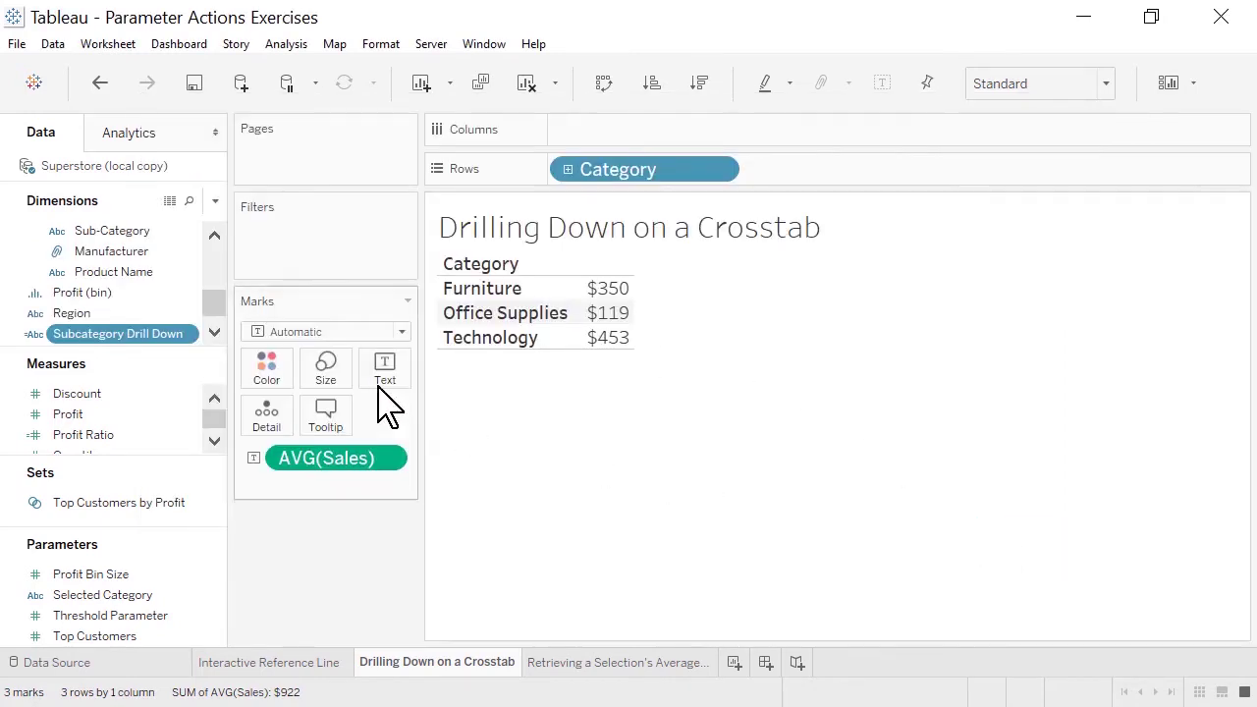
# - Place Subcategory Drill Down on Rows after Category and widen its column to fit the full header
pyautogui.moveTo(118, 334); pyautogui.dragTo(869, 173)
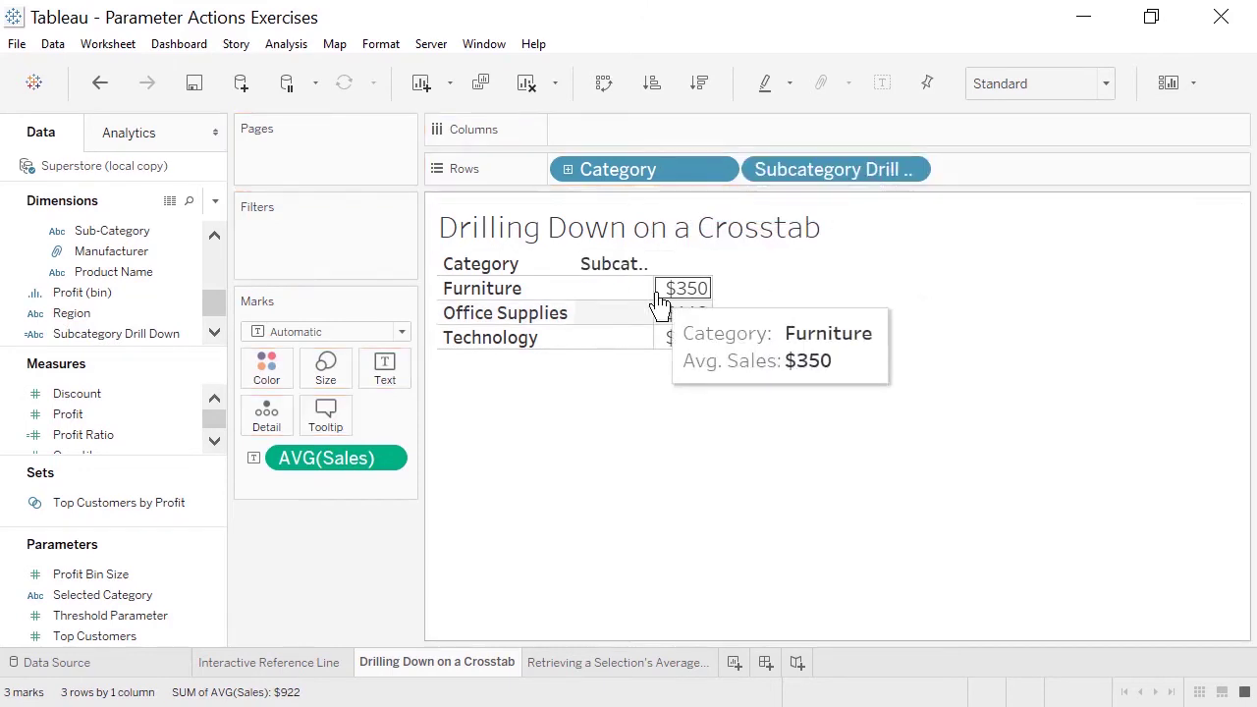
pyautogui.moveTo(652, 284); pyautogui.dragTo(827, 288)
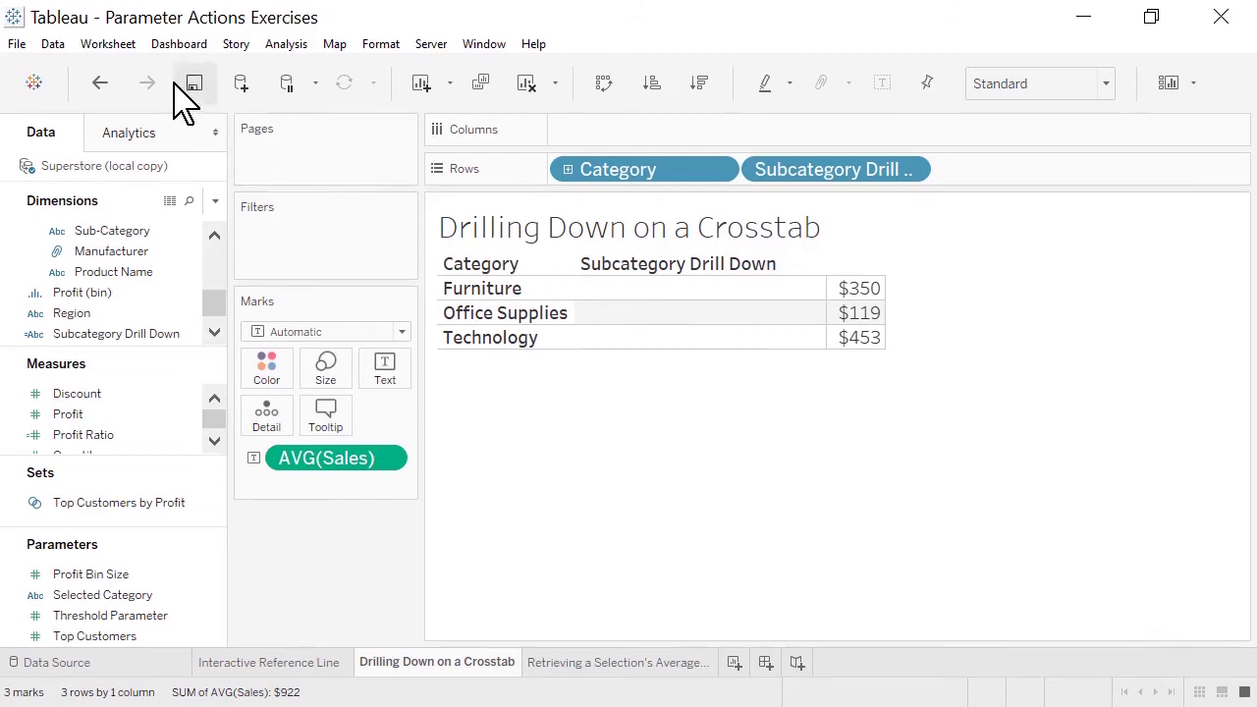
# - Add a parameter action to the Drilling Down on a Crosstab sheet that runs on Select, targeting Selected Category with the Category field
pyautogui.click(108, 44)
pyautogui.click(161, 211)
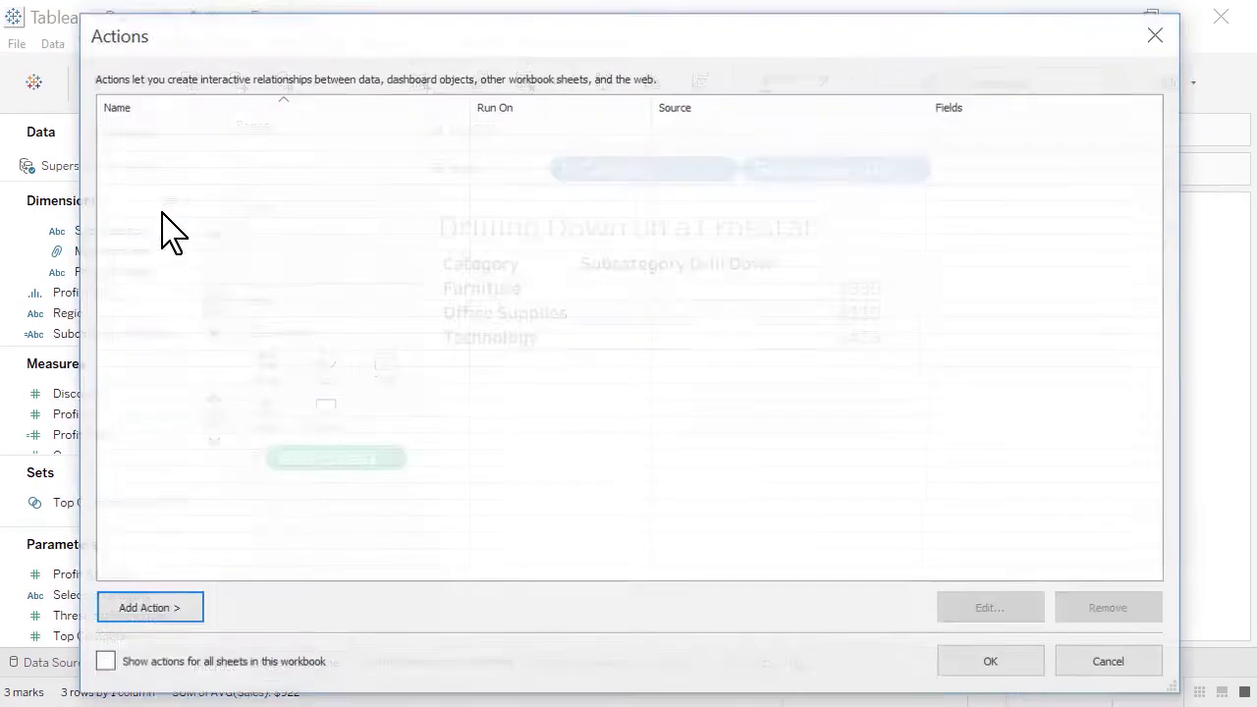
pyautogui.click(176, 617)
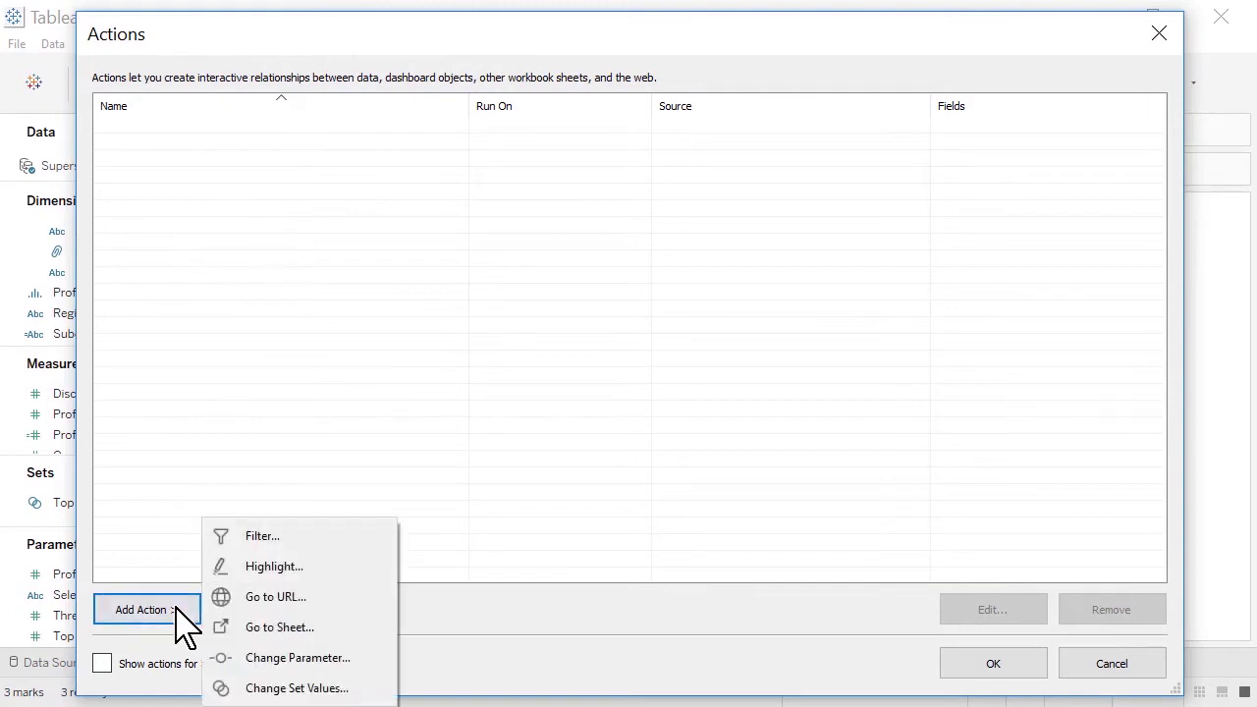
pyautogui.click(357, 656)
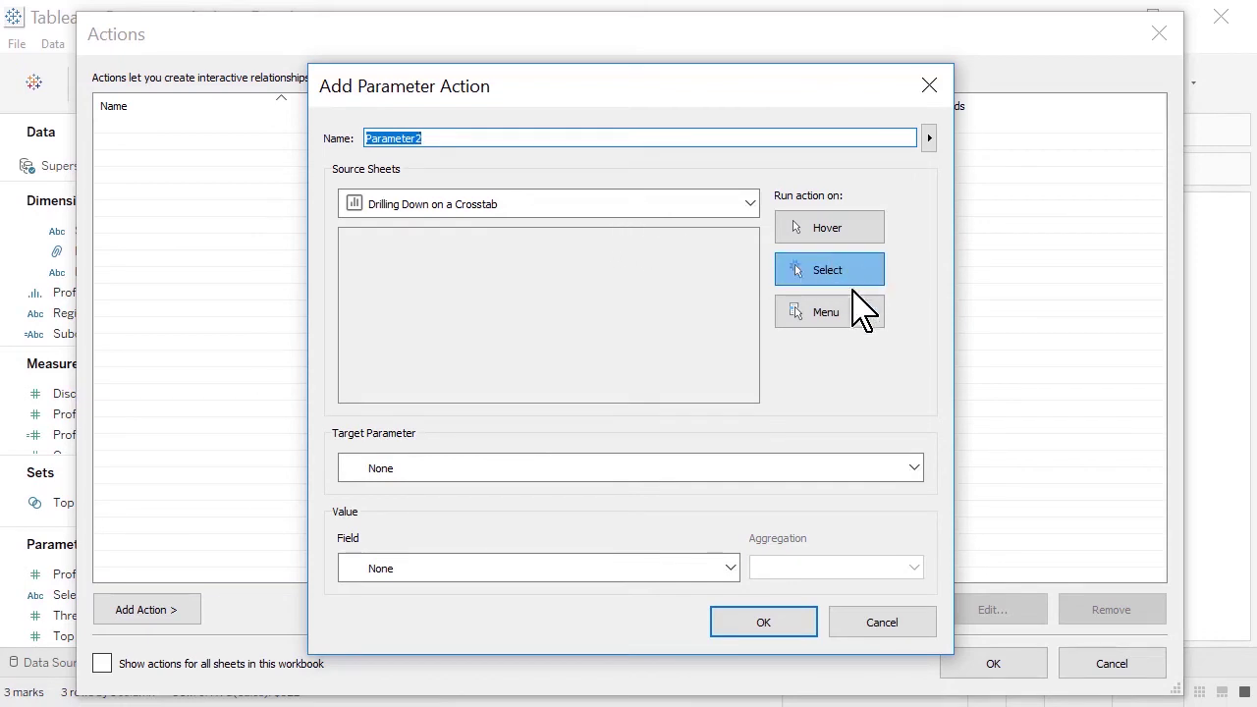
pyautogui.click(808, 469)
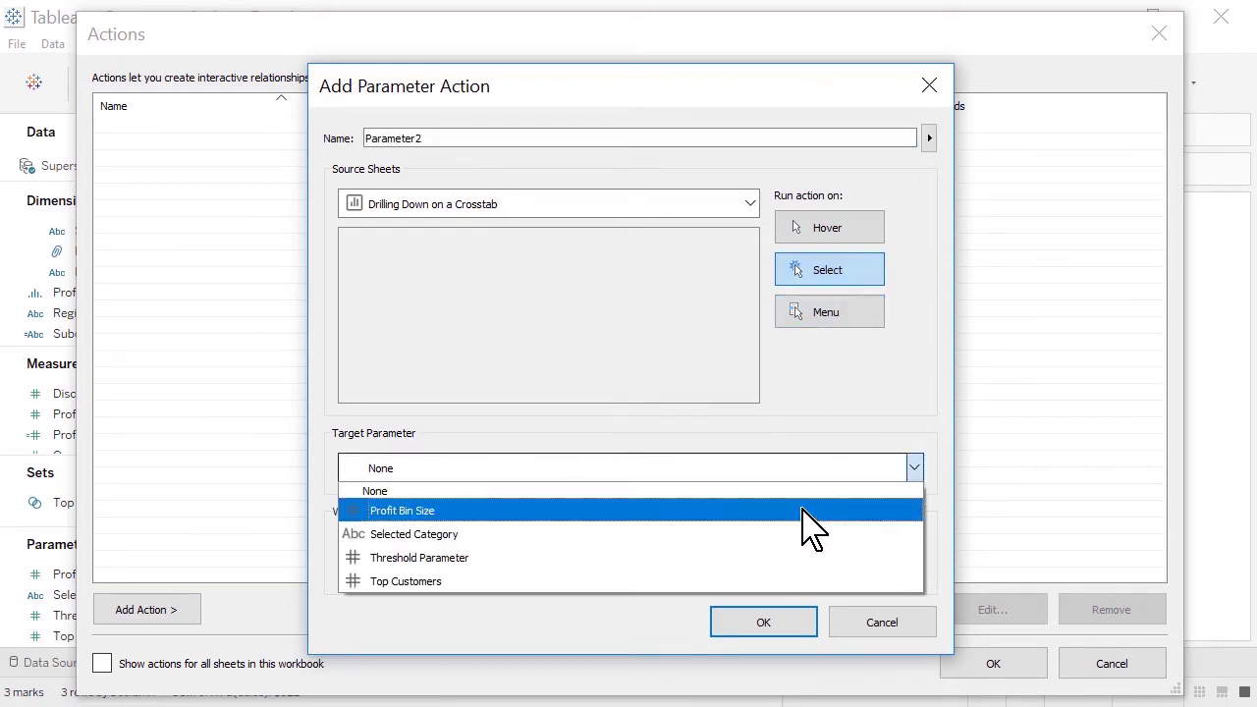
pyautogui.click(806, 533)
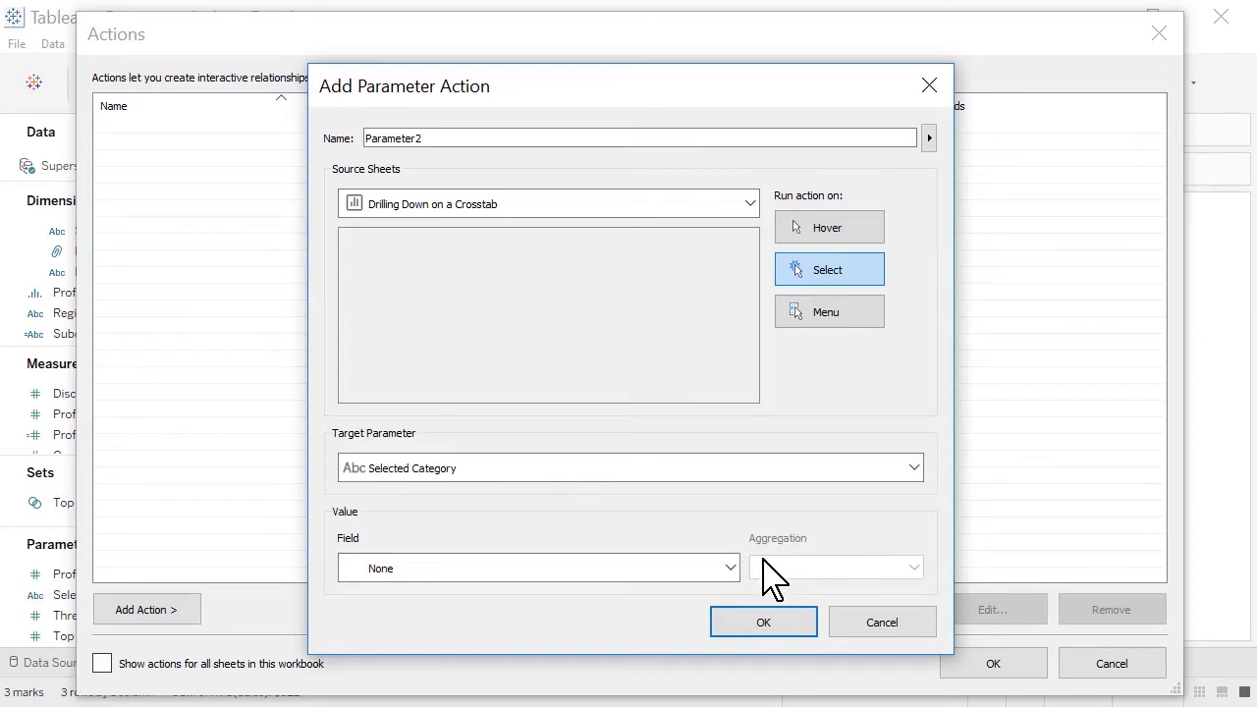
pyautogui.click(737, 572)
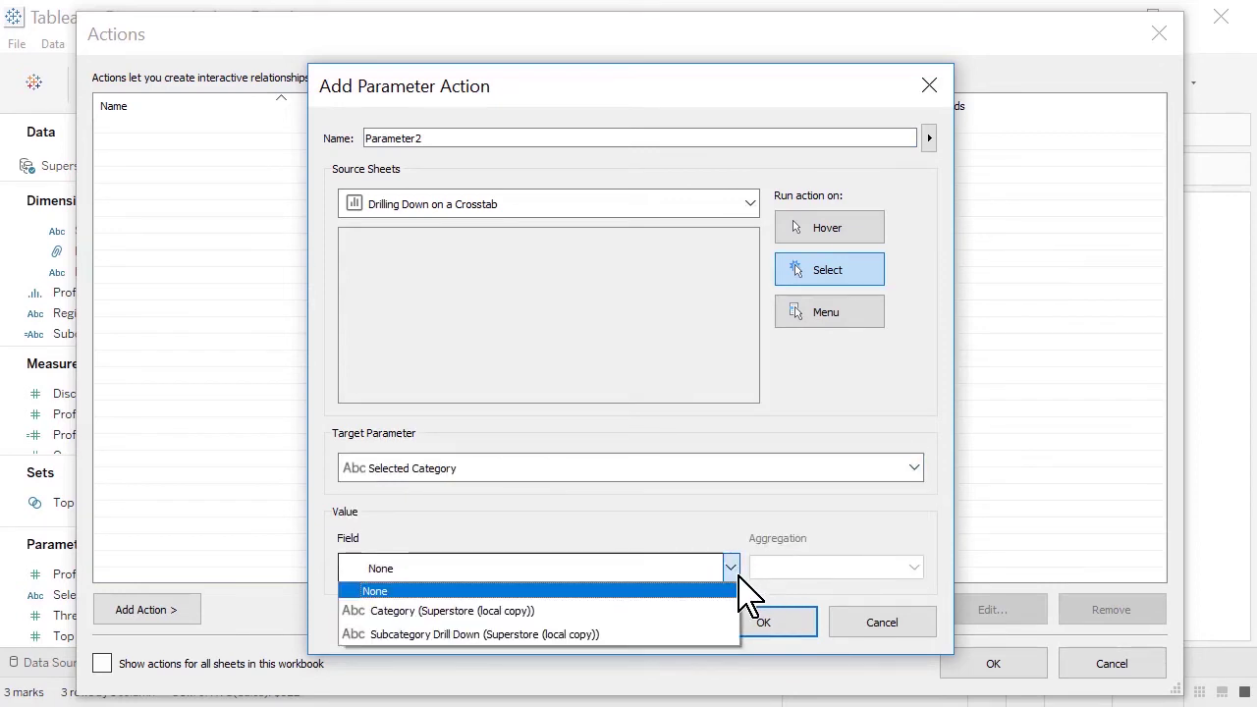
pyautogui.click(648, 613)
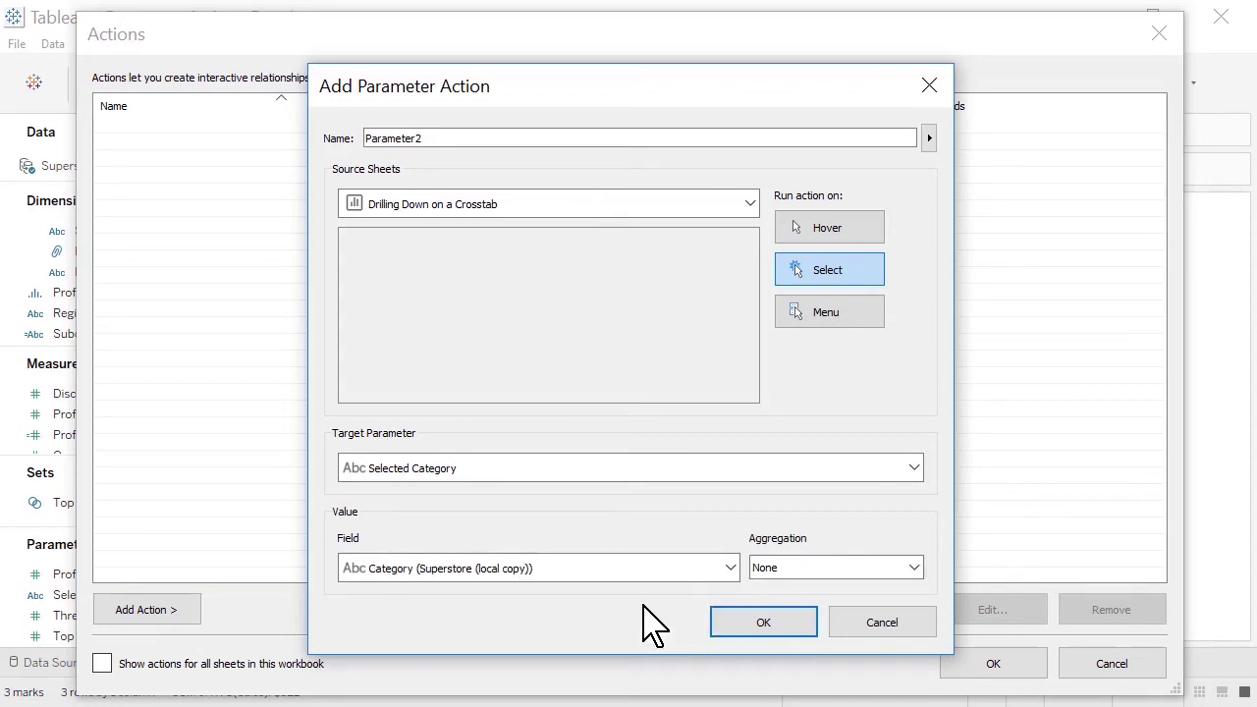
pyautogui.click(804, 622)
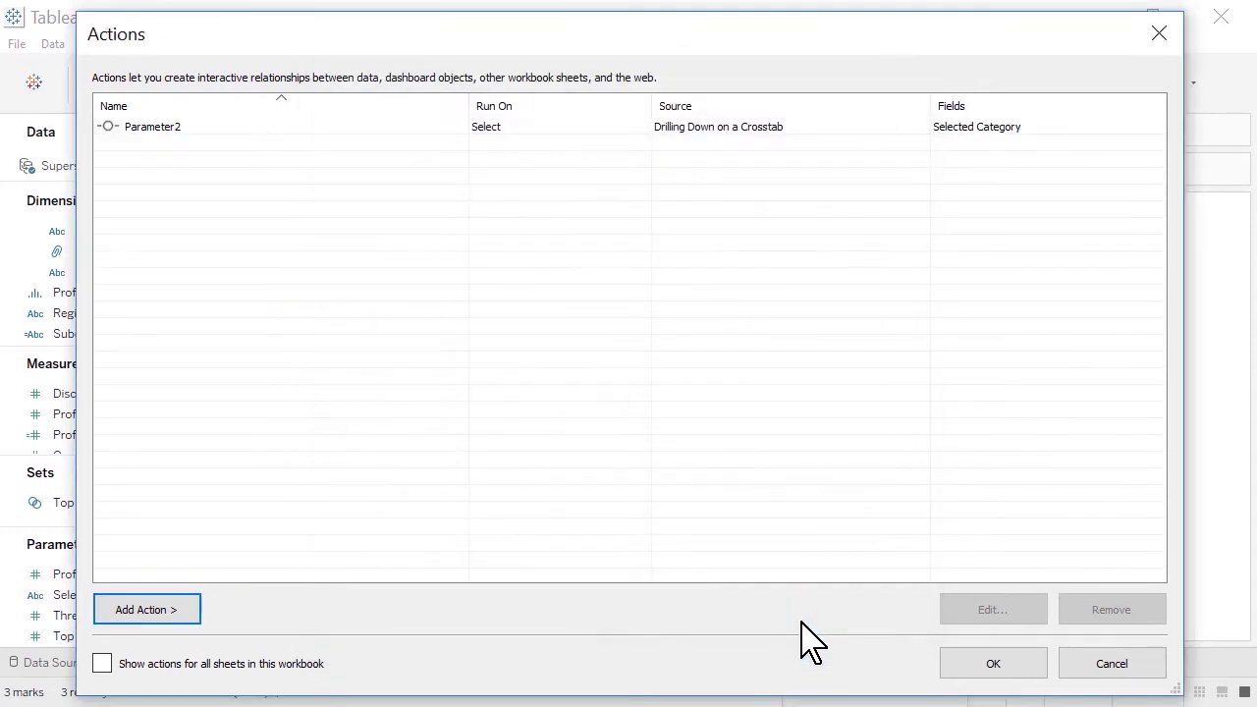
pyautogui.click(1029, 670)
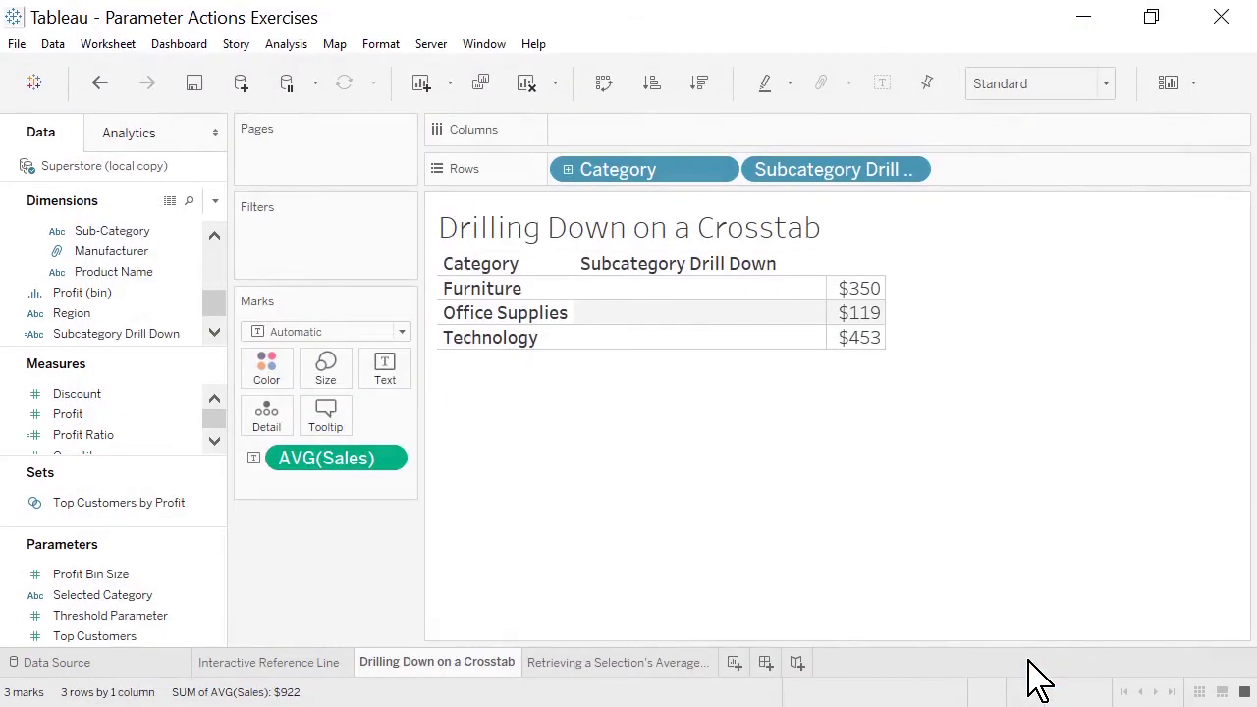
# - Test the crosstab drill-down by selecting the Furniture, Office Supplies and Technology rows in turn, twice over
pyautogui.click(695, 288)
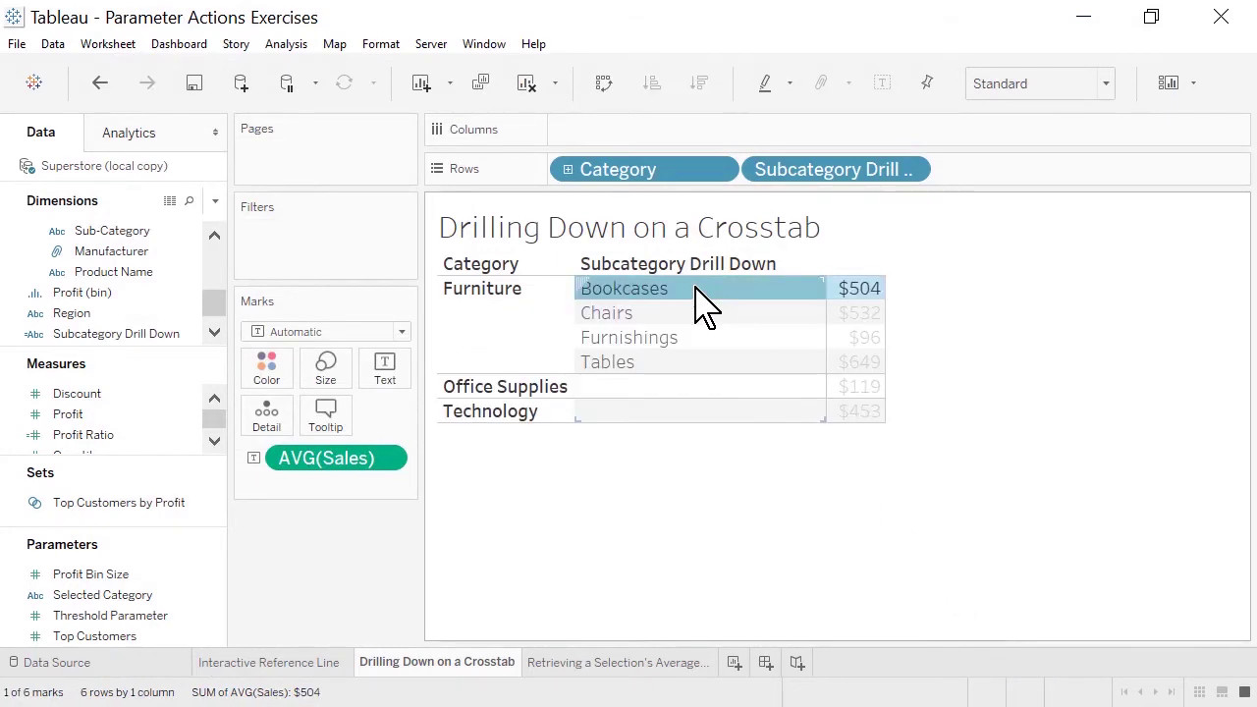
pyautogui.click(741, 391)
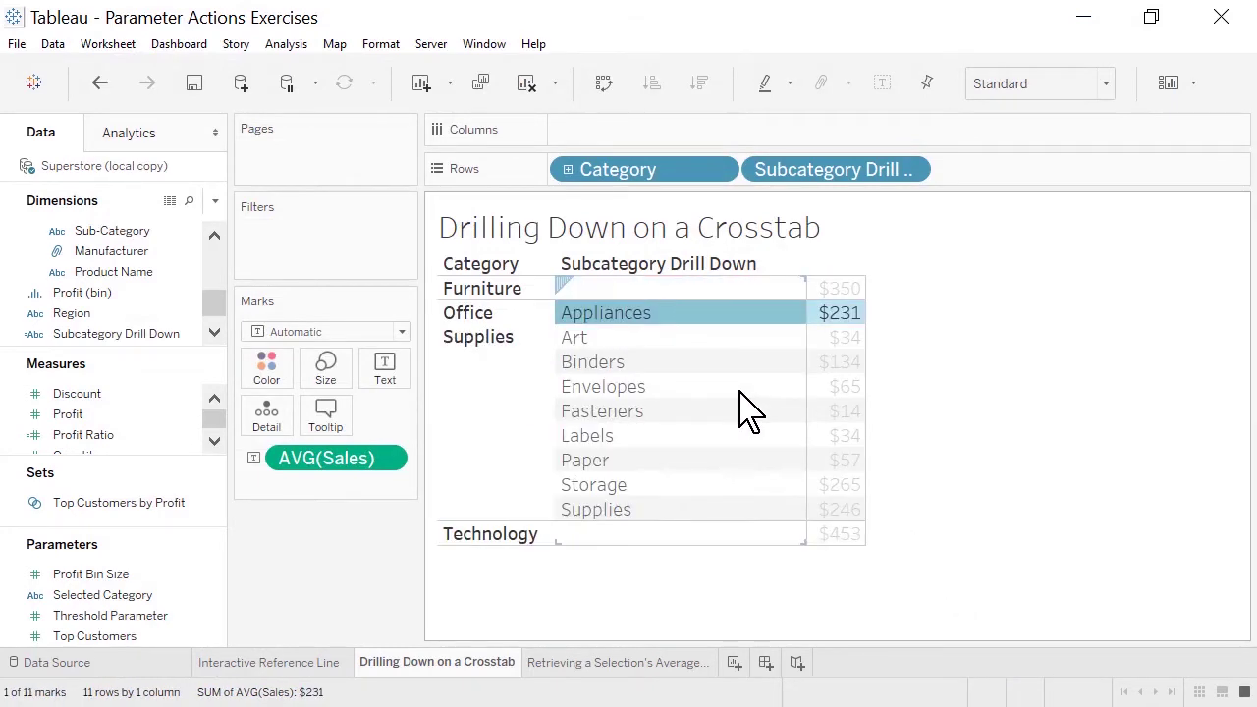
pyautogui.click(727, 534)
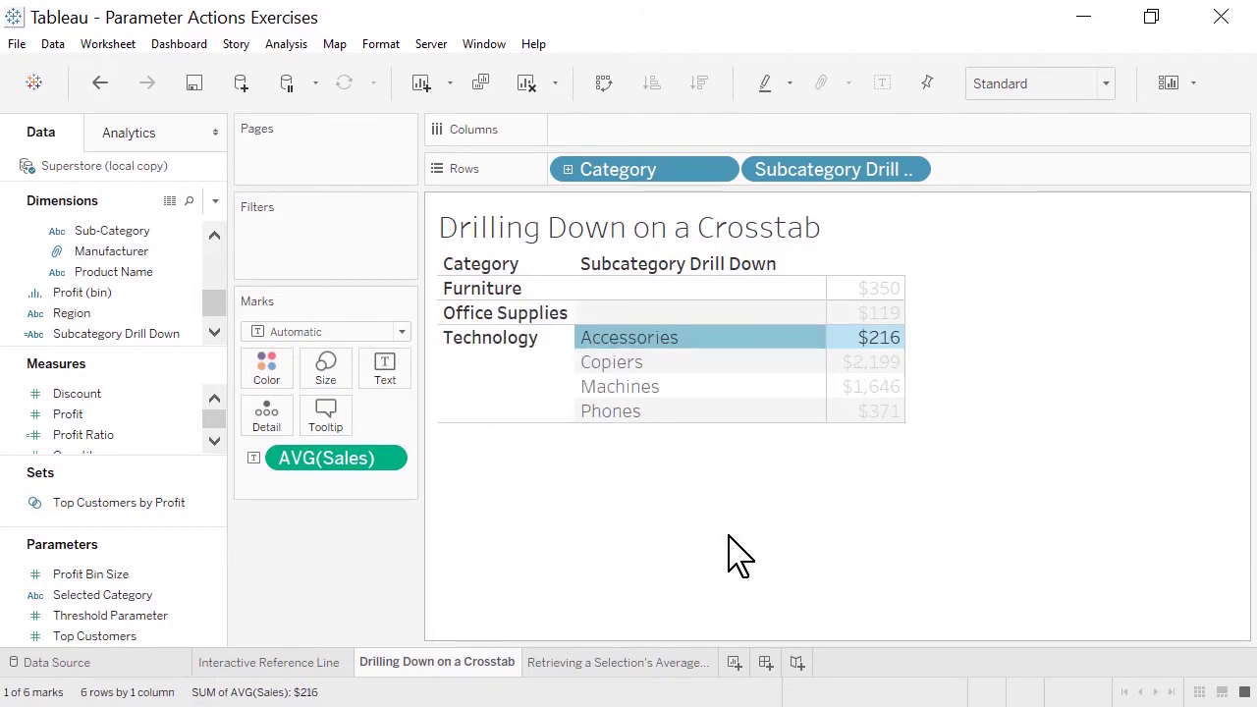
pyautogui.click(670, 290)
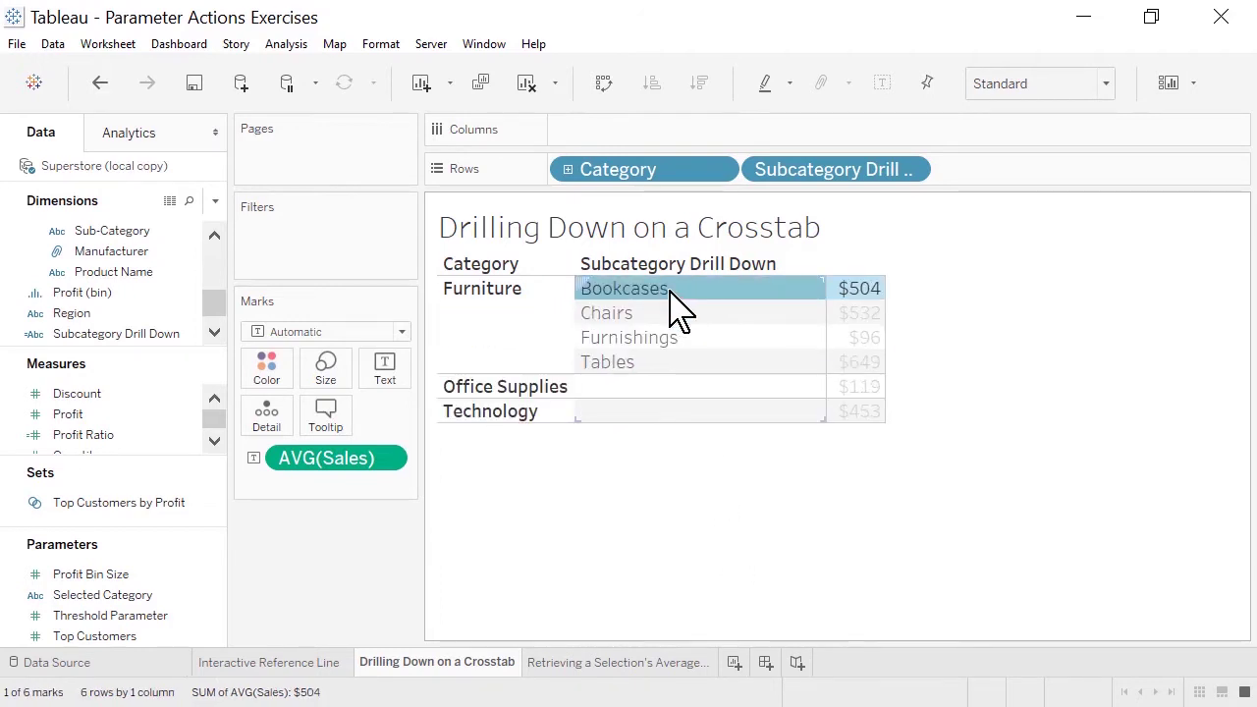
pyautogui.click(708, 389)
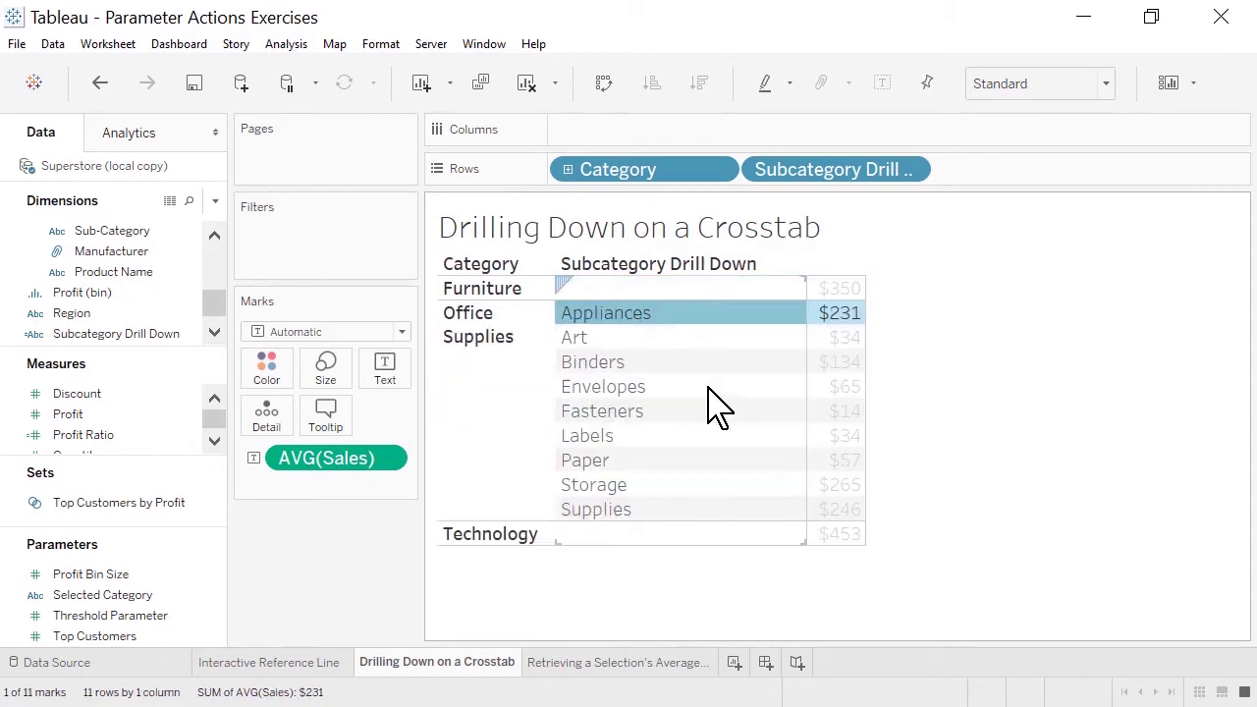
pyautogui.click(707, 536)
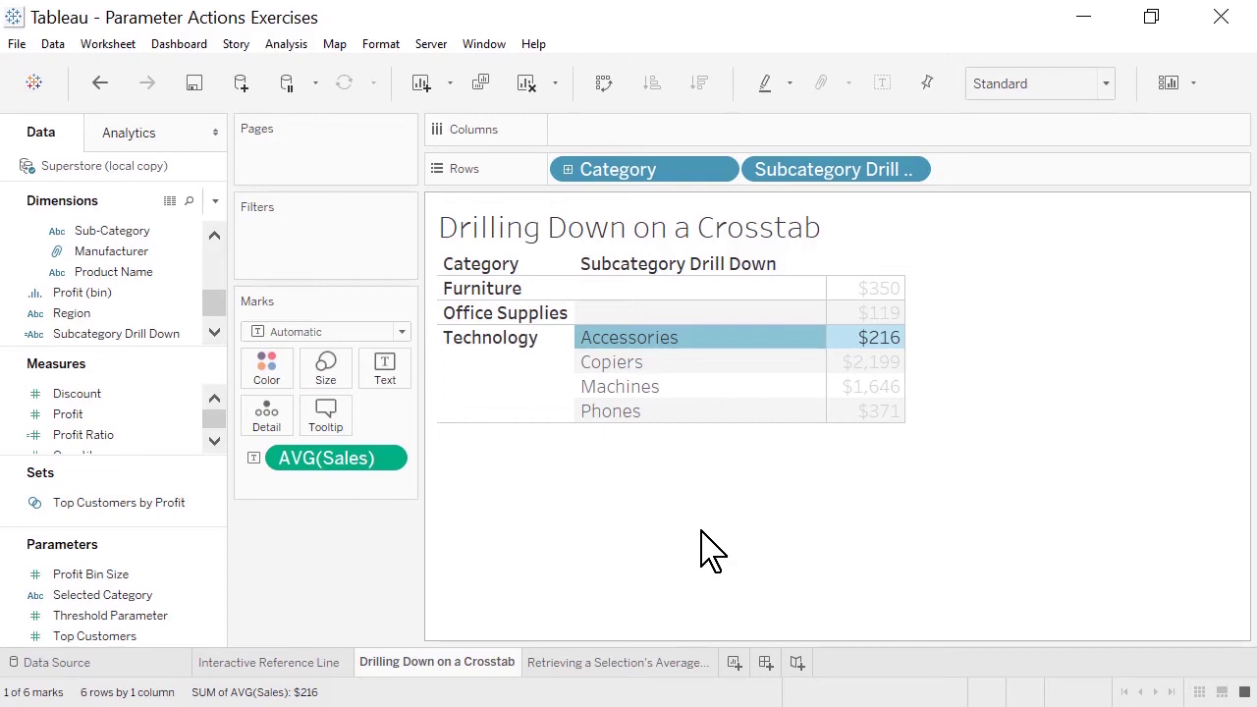
# - On the Retrieving a Selection's Average Sales Value sheet, create a Float parameter named Selection's Average Sales Value with Currency (Standard) display format
pyautogui.click(659, 668)
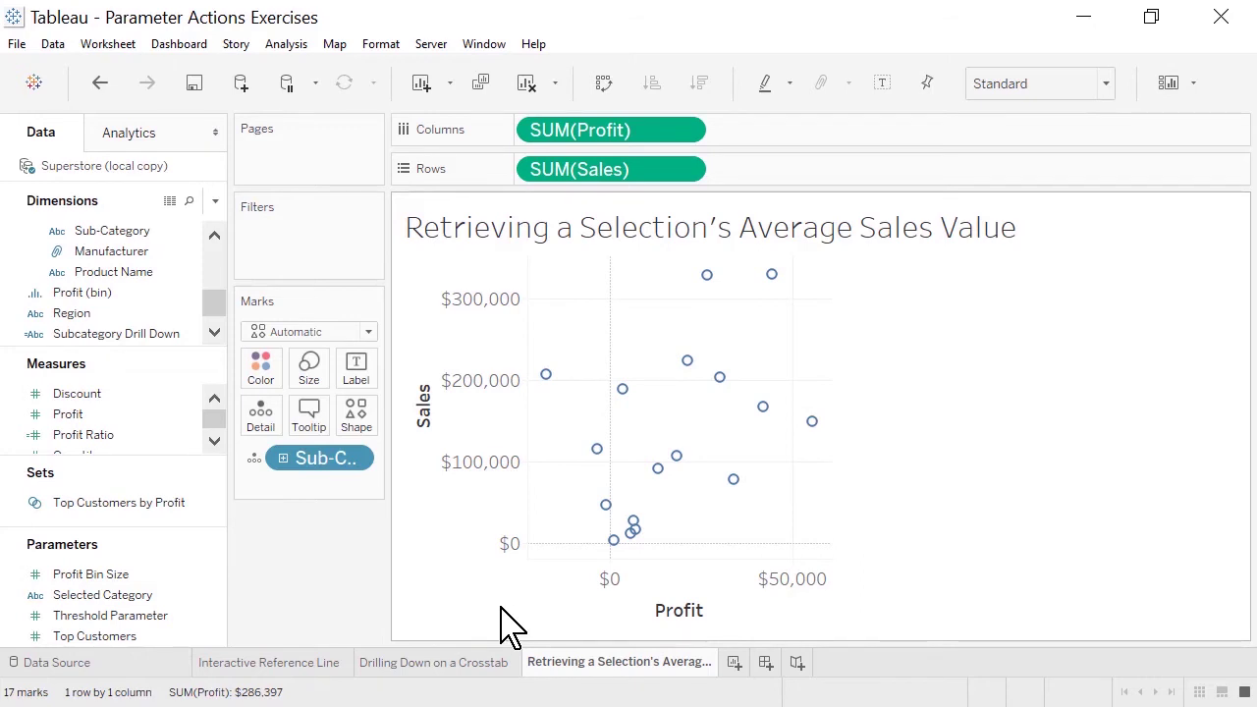
pyautogui.click(215, 200)
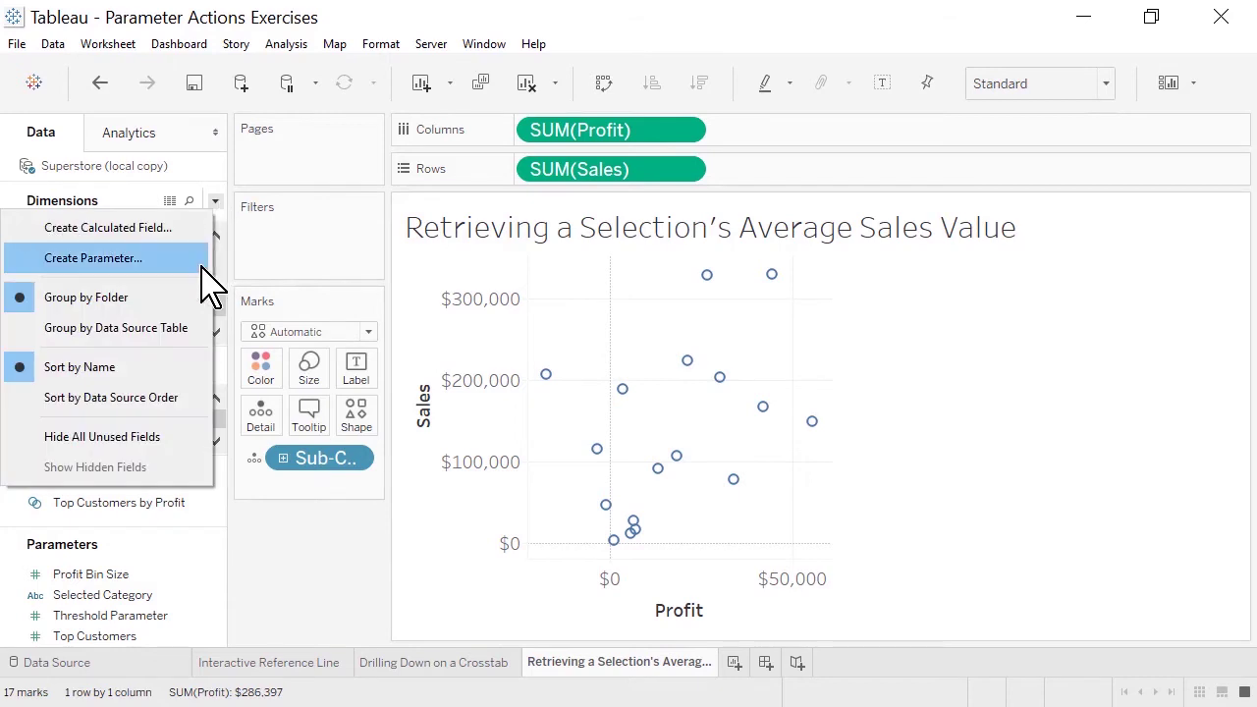
pyautogui.click(201, 264)
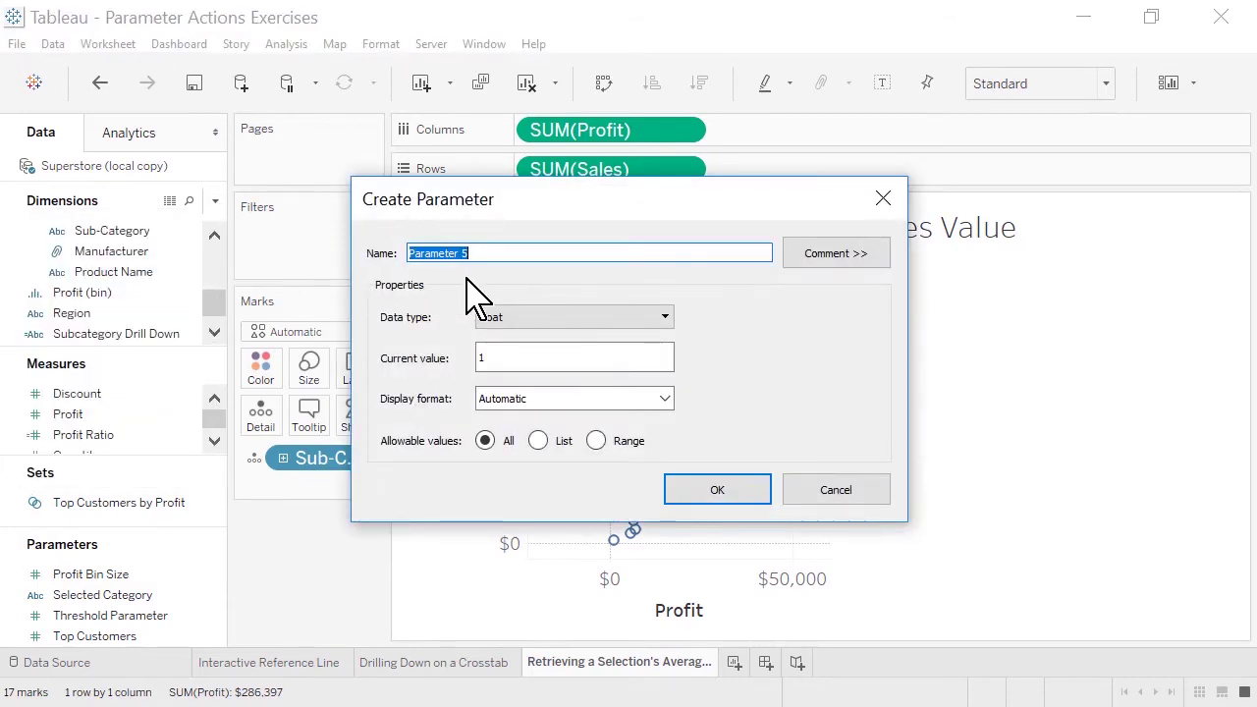
pyautogui.write("Selection's ")
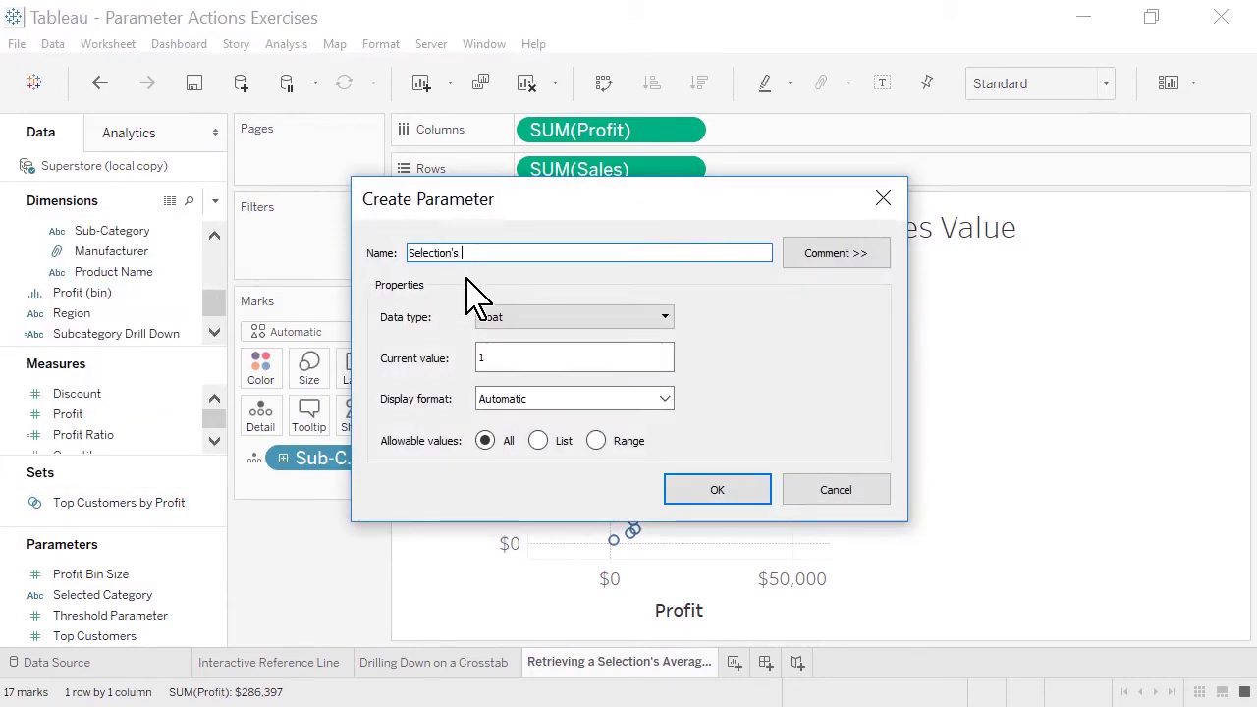
pyautogui.write('Average Sales Value')
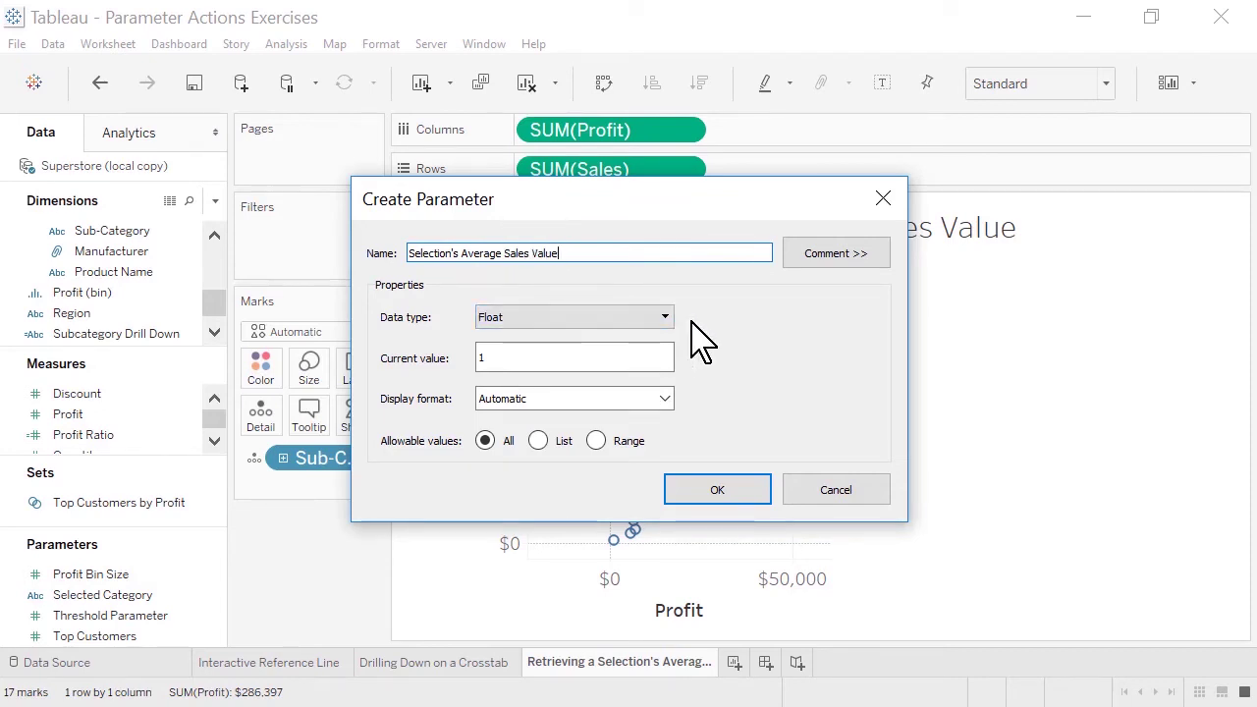
pyautogui.click(665, 398)
pyautogui.click(624, 473)
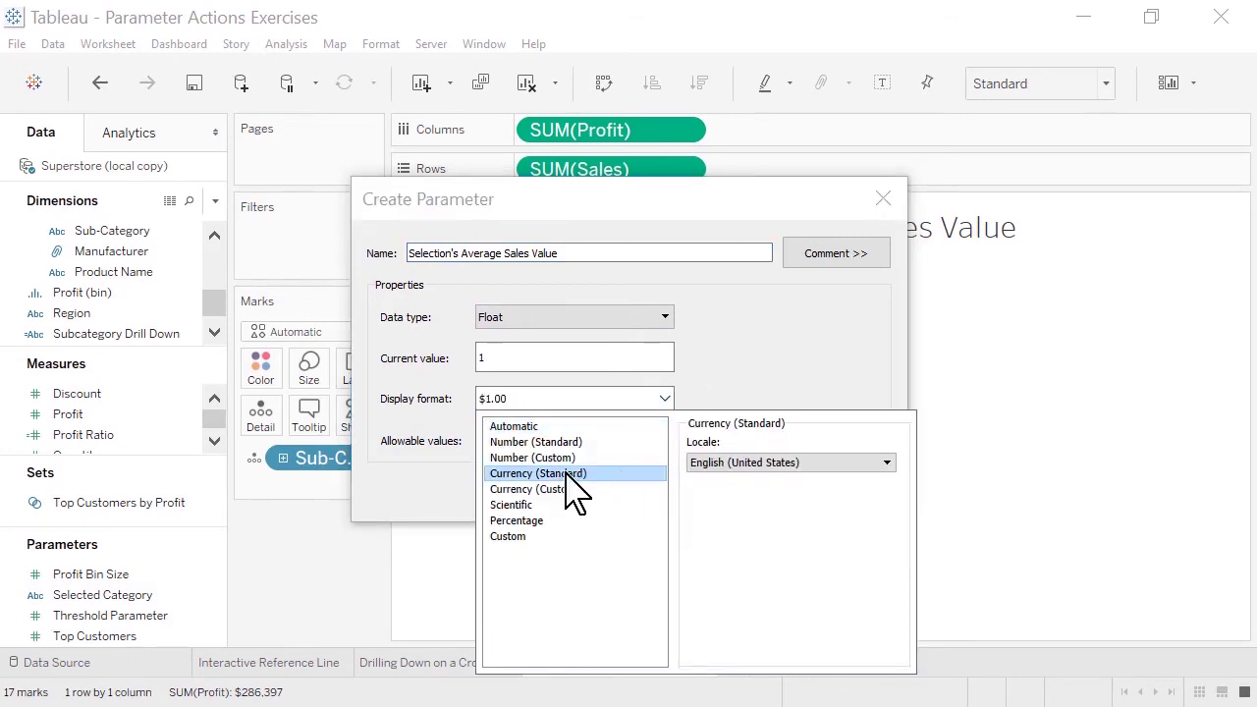
pyautogui.click(459, 504)
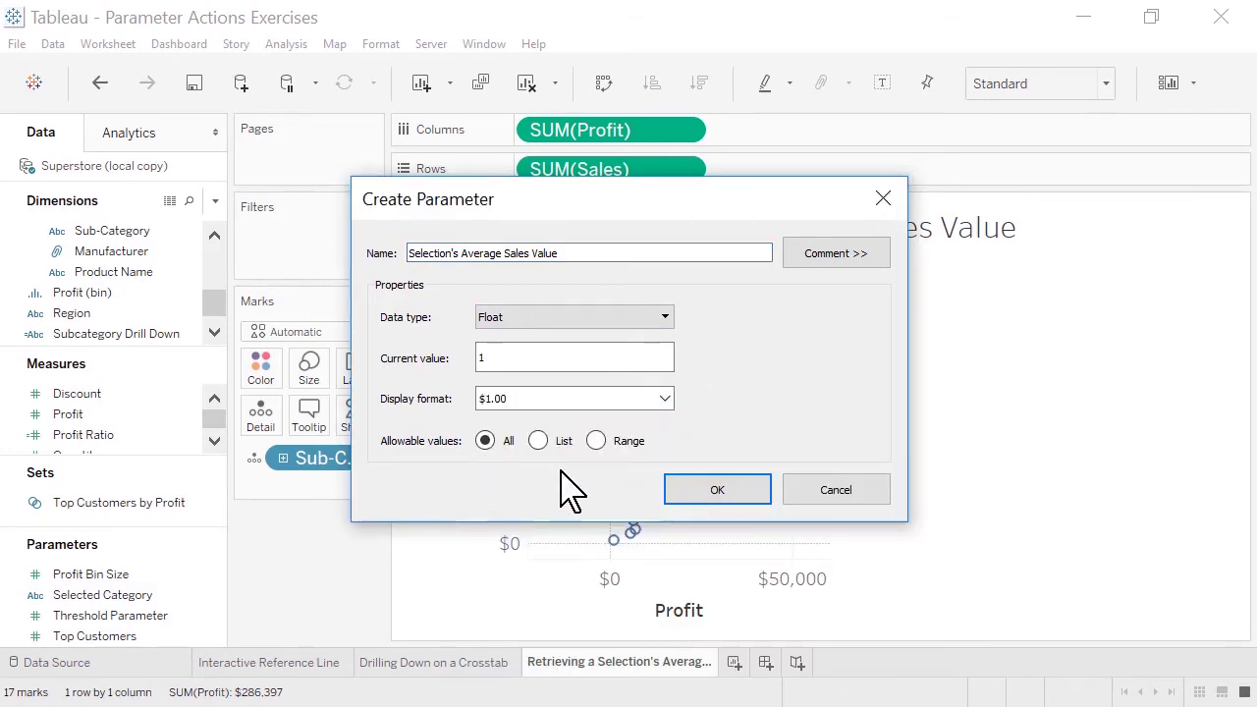
pyautogui.click(744, 490)
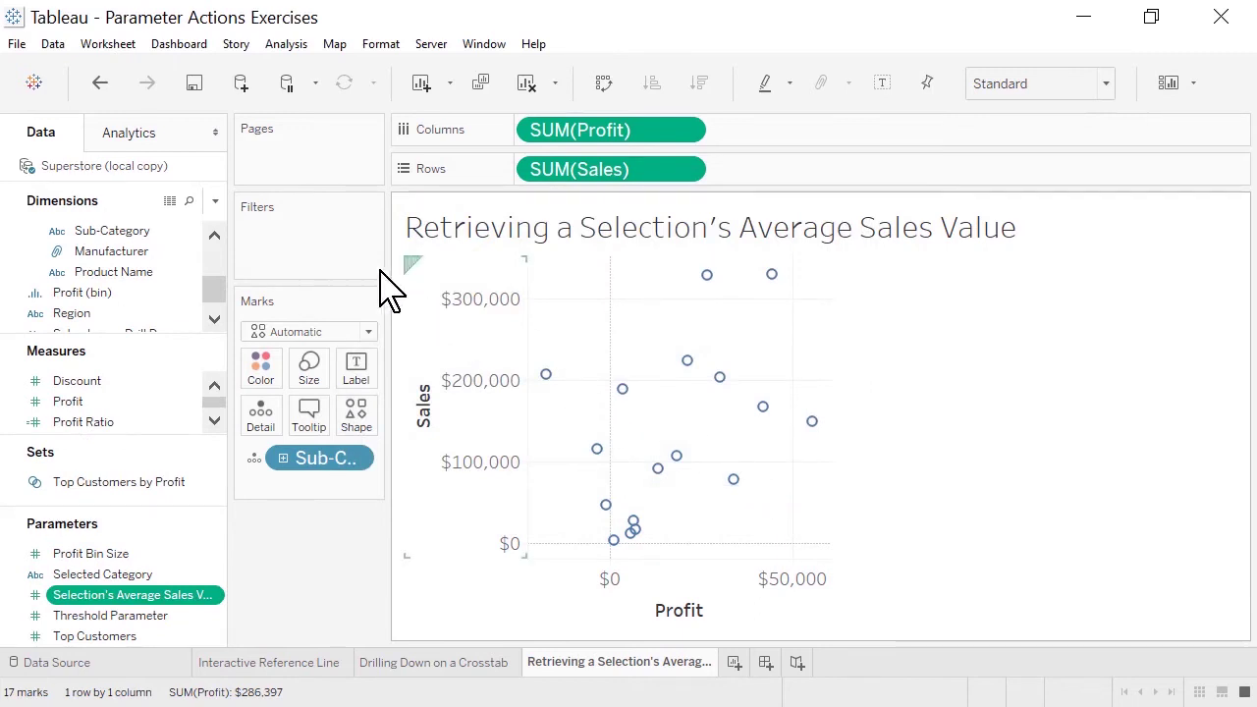
# - Add a parameter action running on Select that targets Selection's Average Sales Value, using the SUM(Sales) field with Average aggregation
pyautogui.click(108, 45)
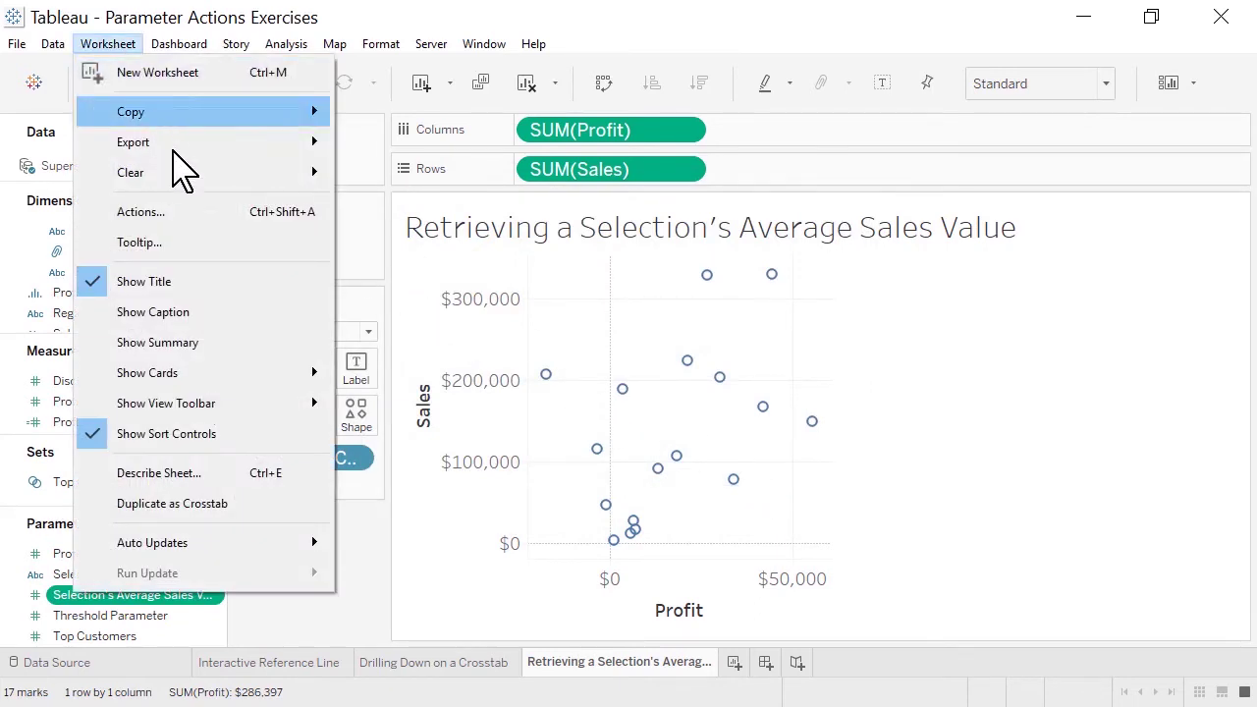
pyautogui.click(216, 228)
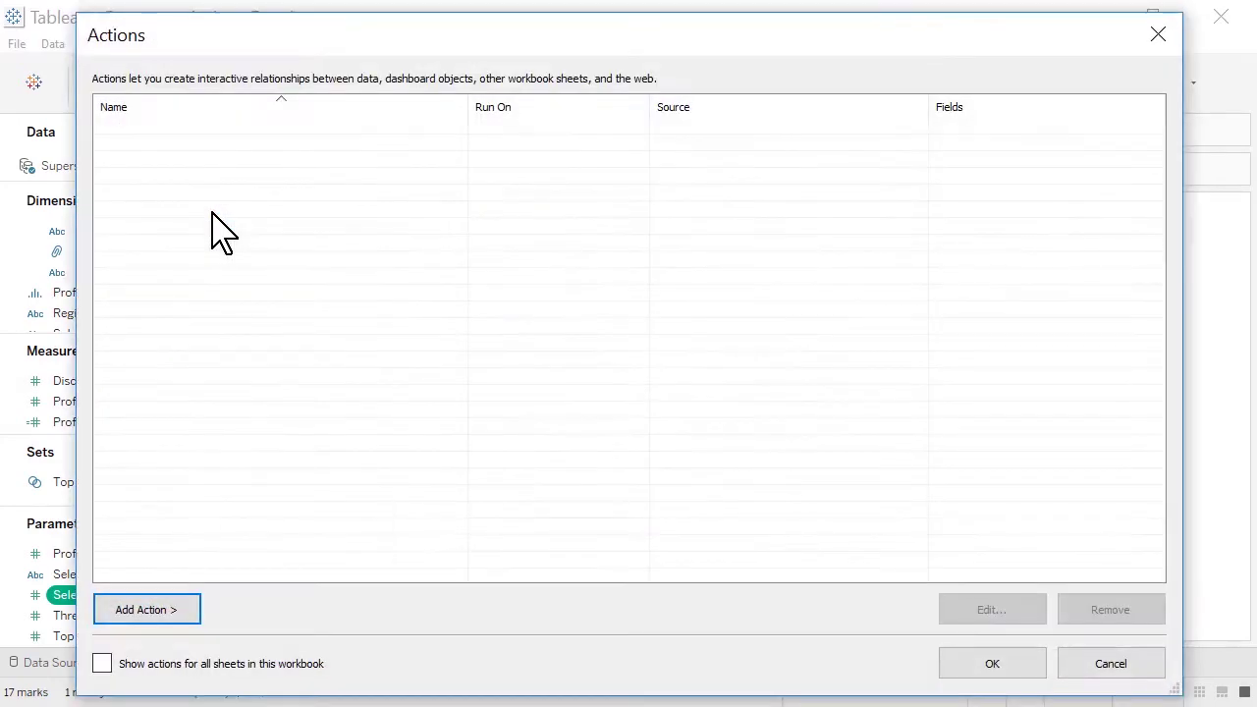
pyautogui.click(191, 607)
pyautogui.click(358, 664)
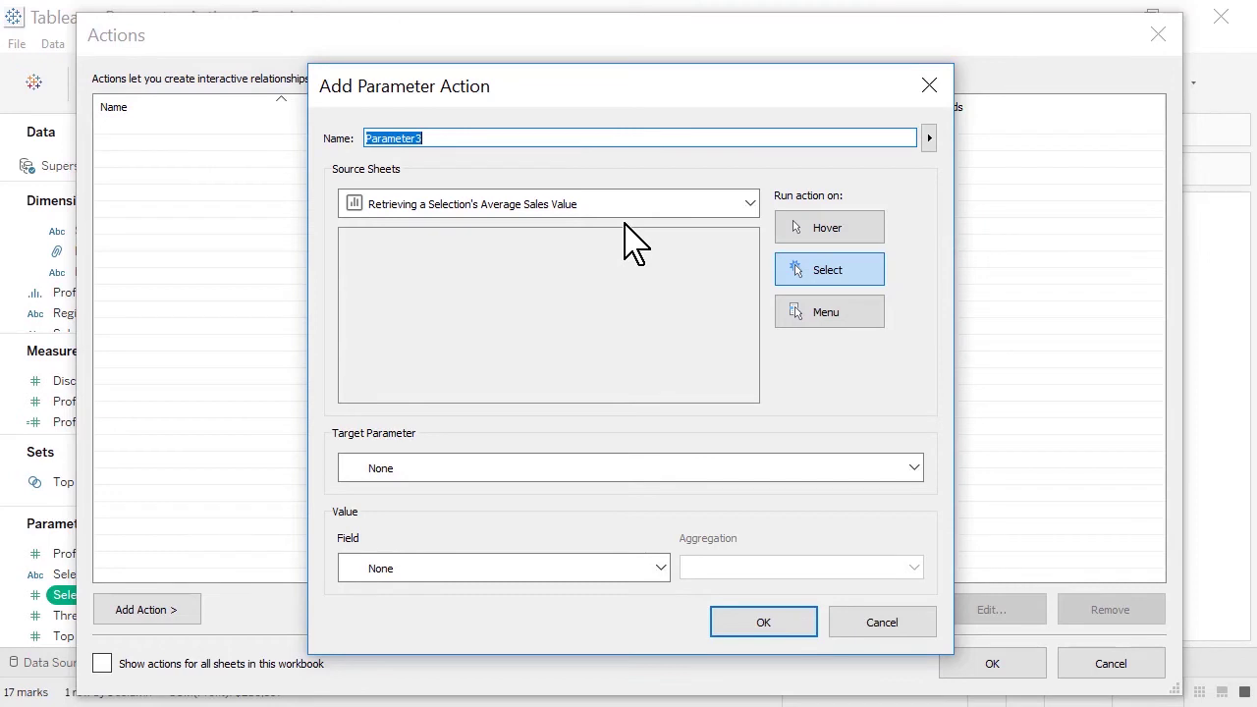
pyautogui.click(868, 277)
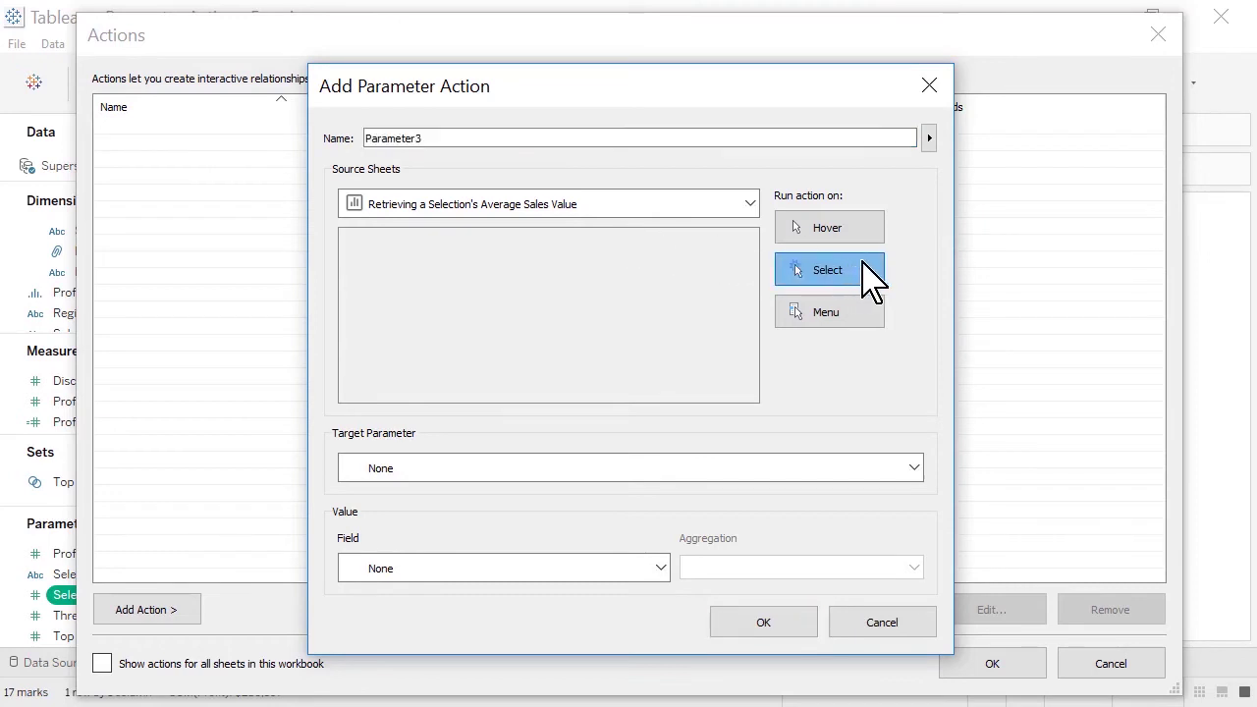
pyautogui.click(806, 467)
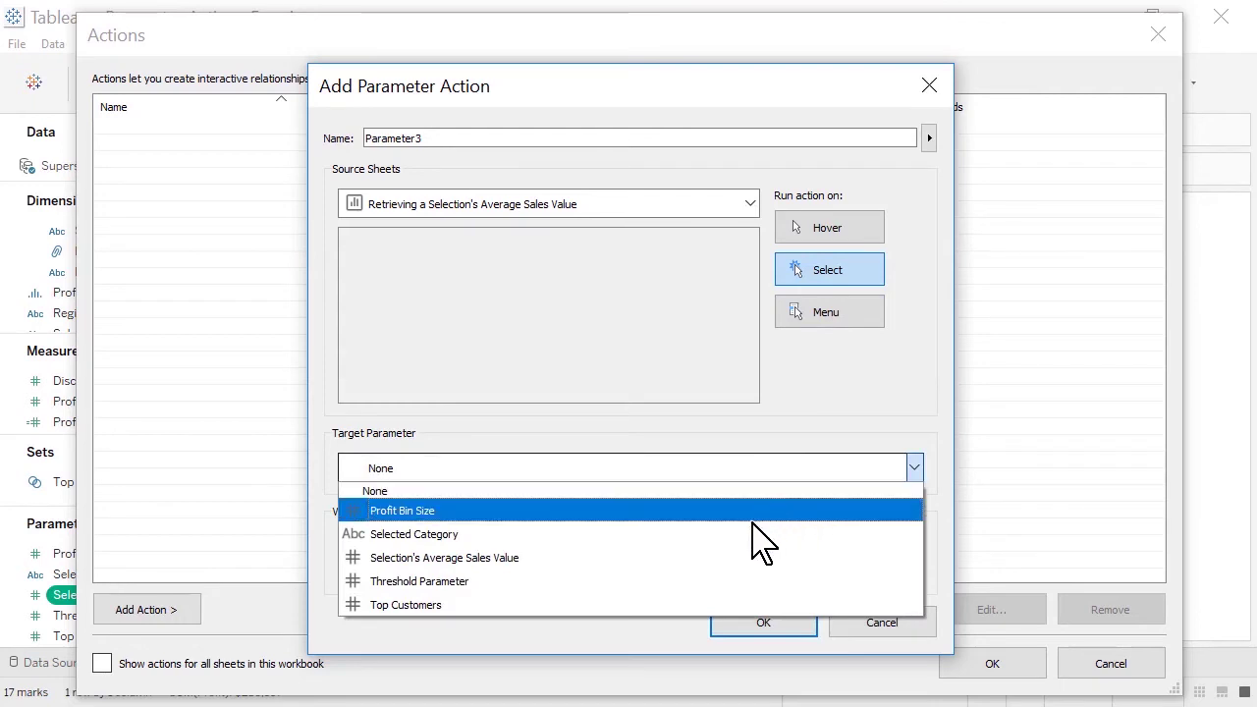
pyautogui.click(729, 556)
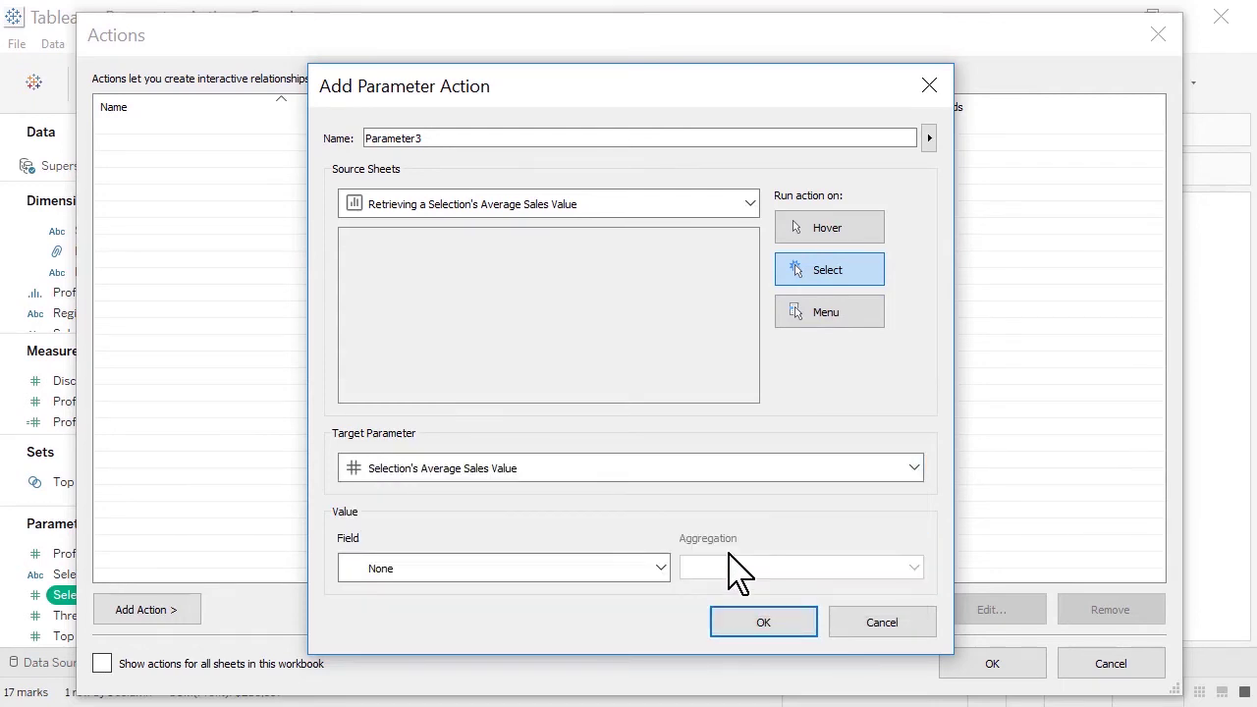
pyautogui.click(660, 569)
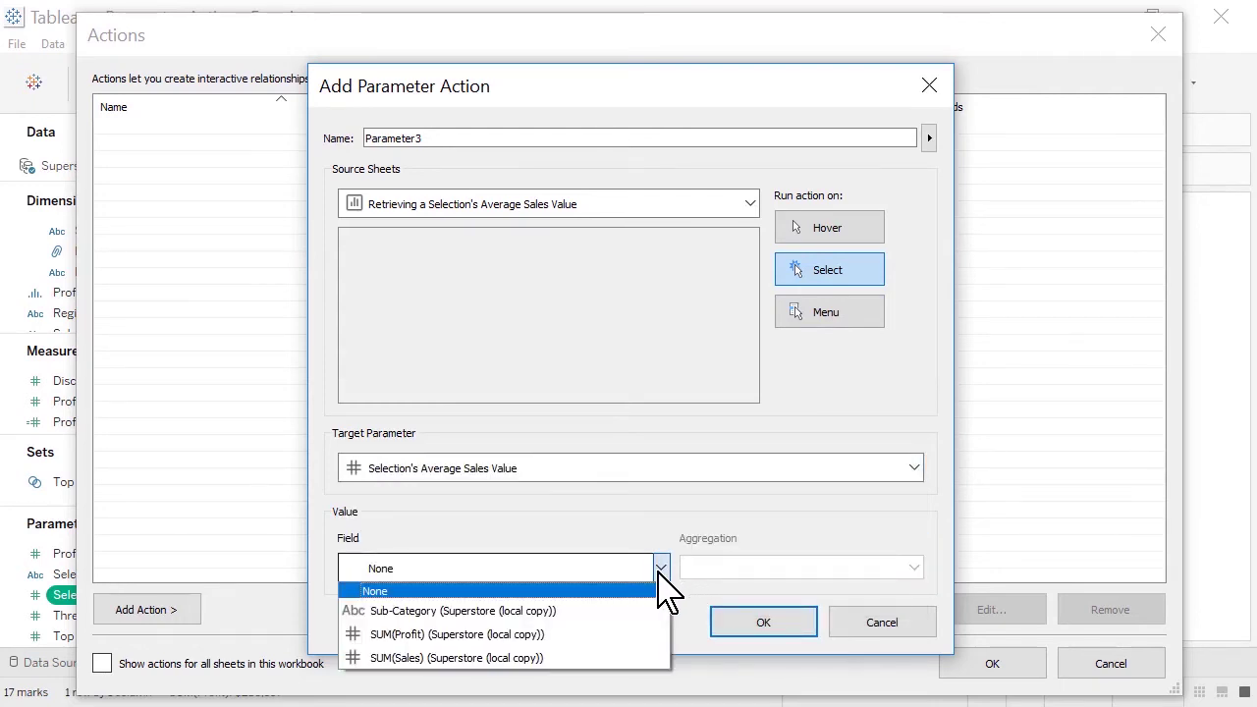
pyautogui.click(553, 658)
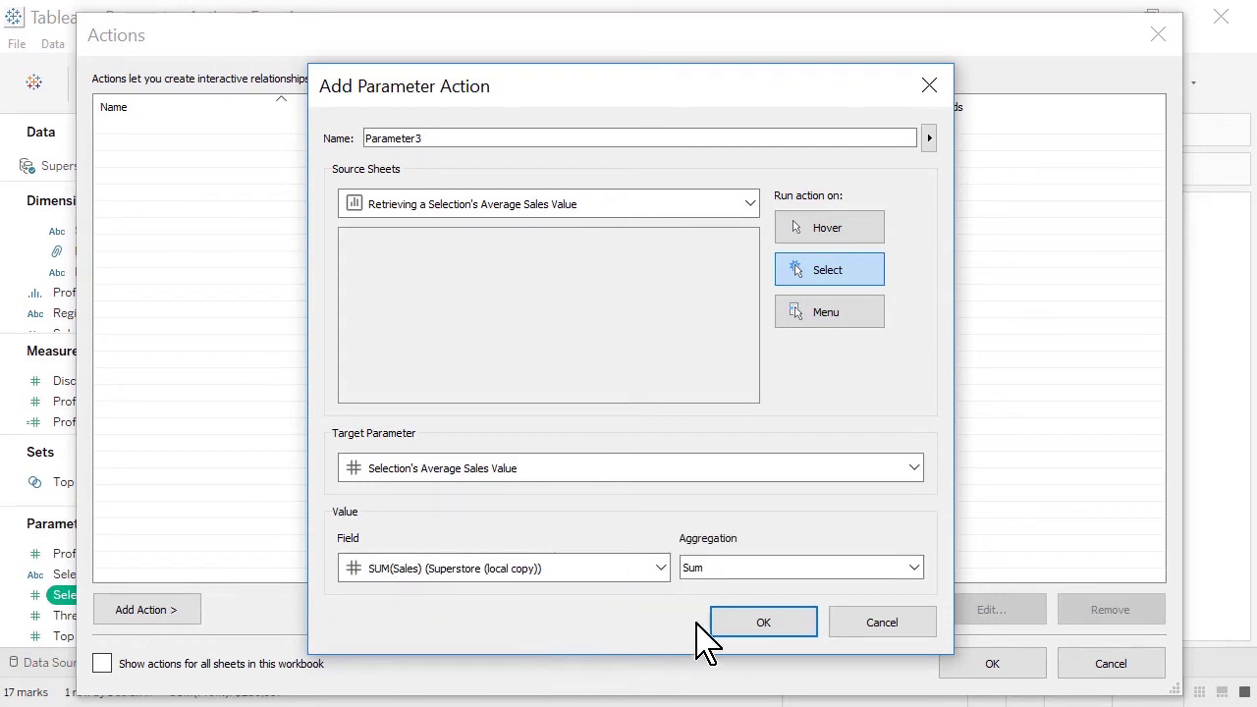
pyautogui.click(914, 569)
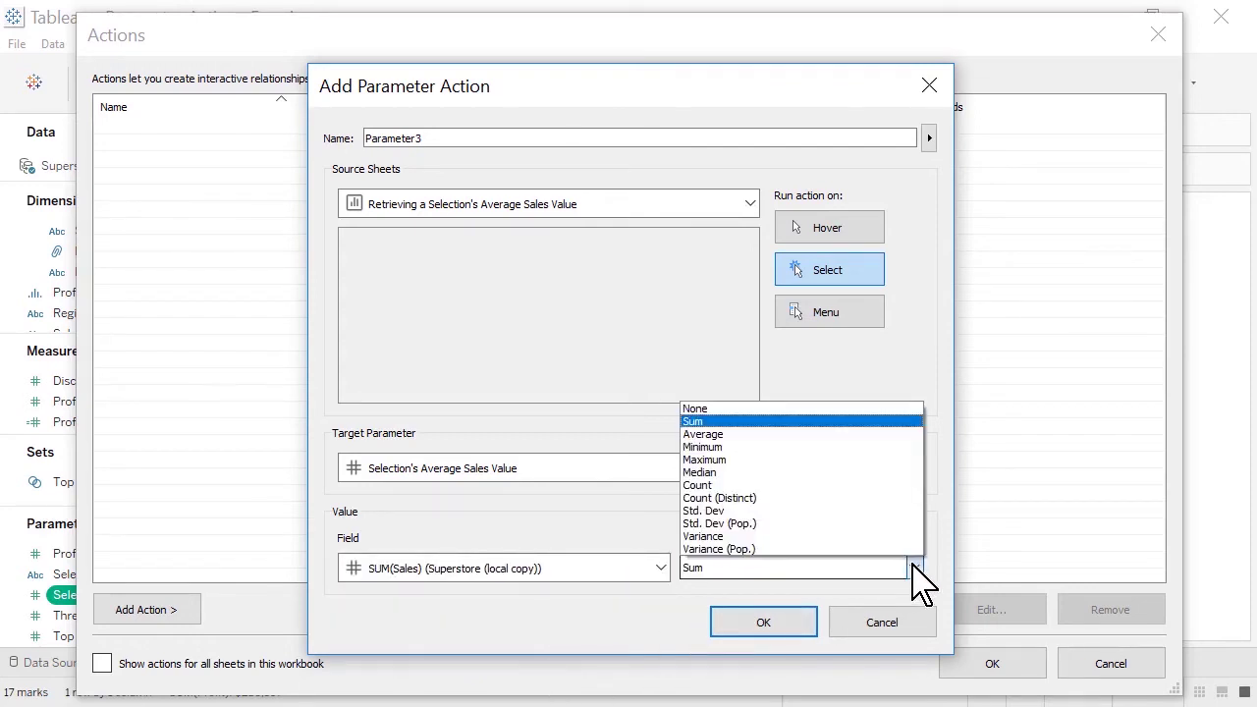
pyautogui.click(853, 435)
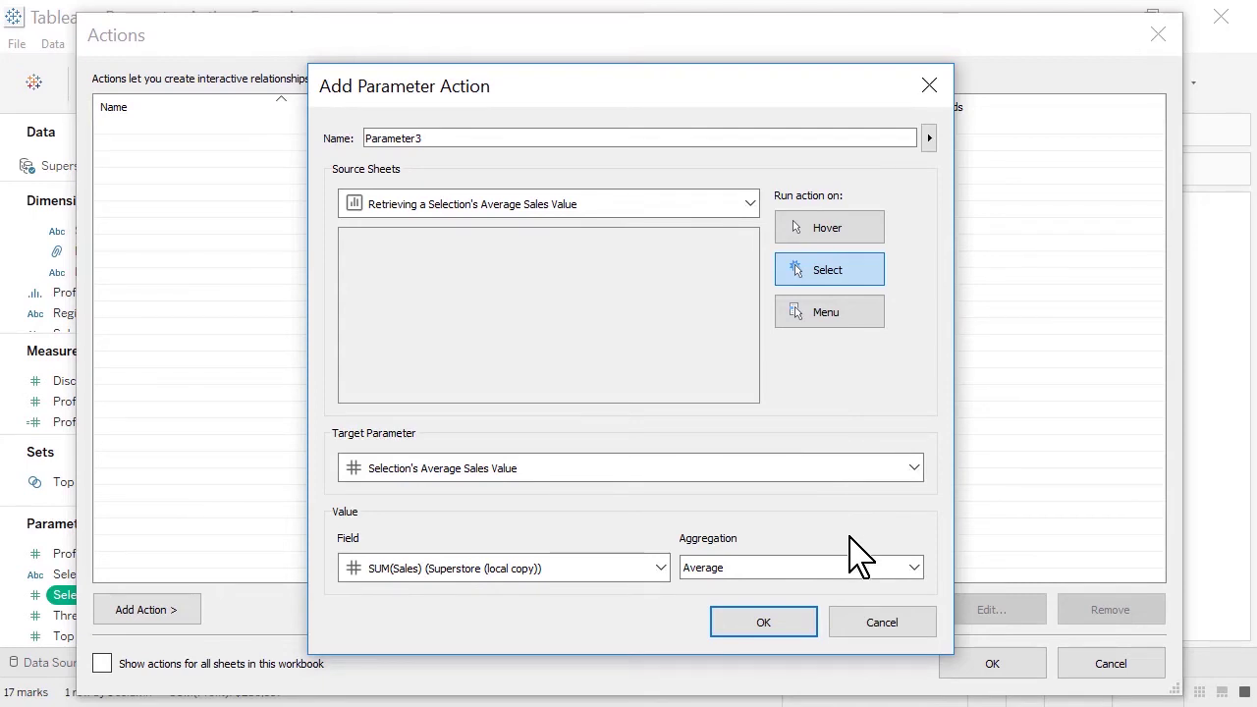
pyautogui.click(798, 621)
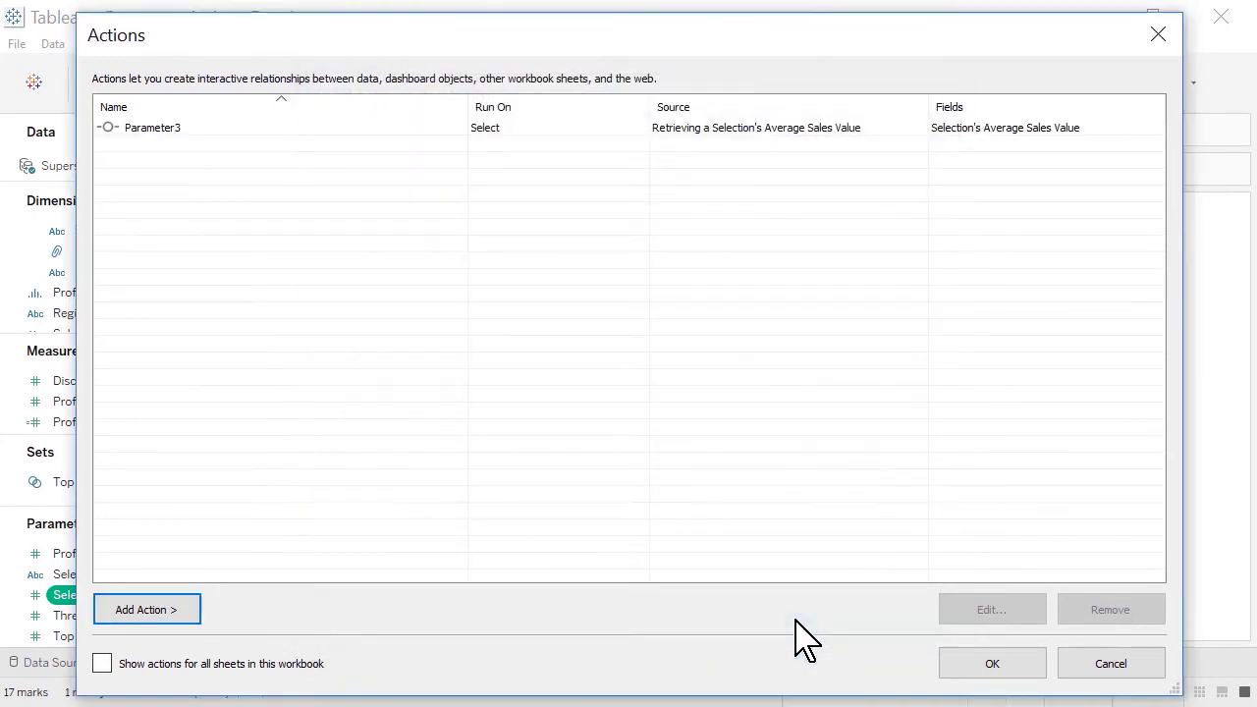
pyautogui.click(1027, 671)
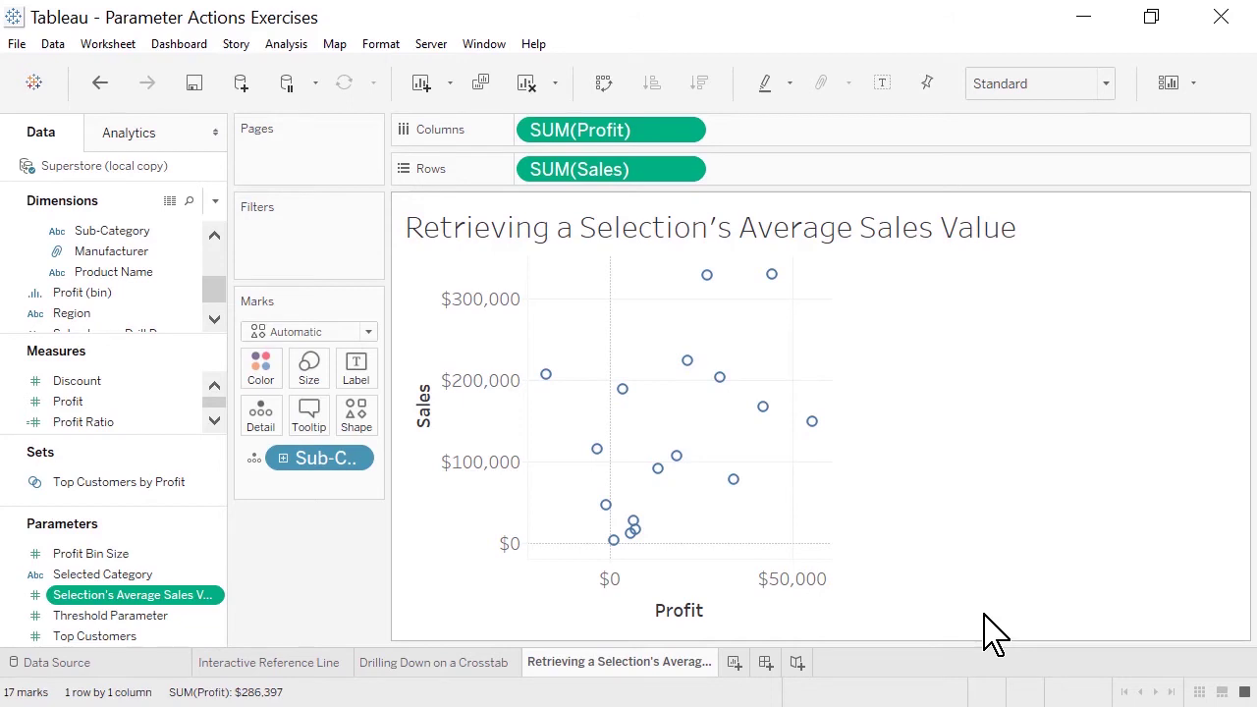
# - Add an entire-table reference line on the Sales axis using the Selection's Average Sales Value parameter, labelled with its Value
pyautogui.click(162, 138)
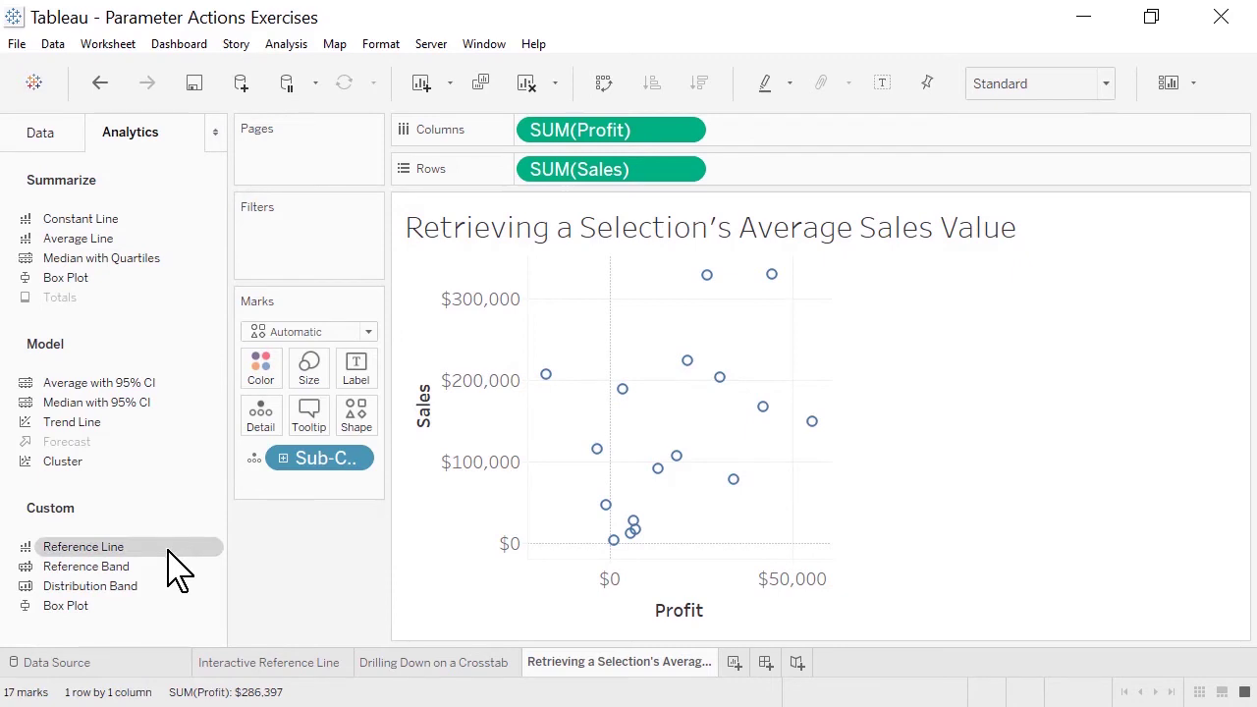
pyautogui.moveTo(169, 548); pyautogui.dragTo(590, 410)
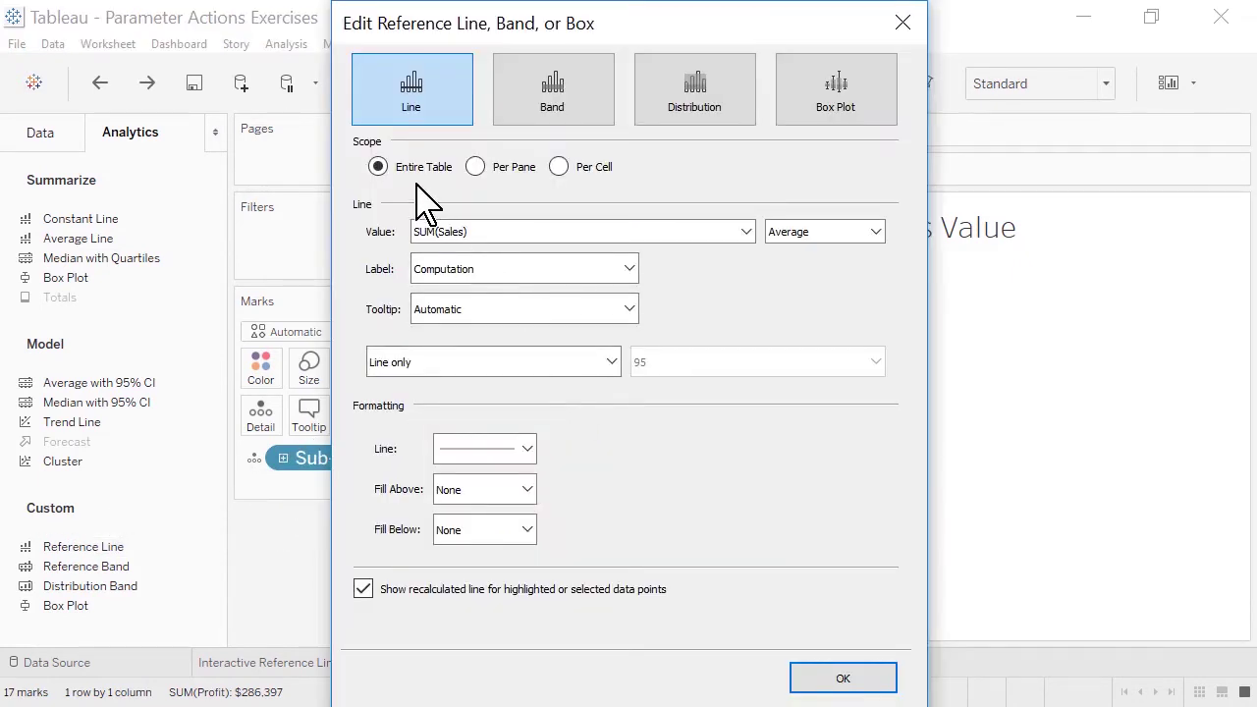
pyautogui.click(647, 235)
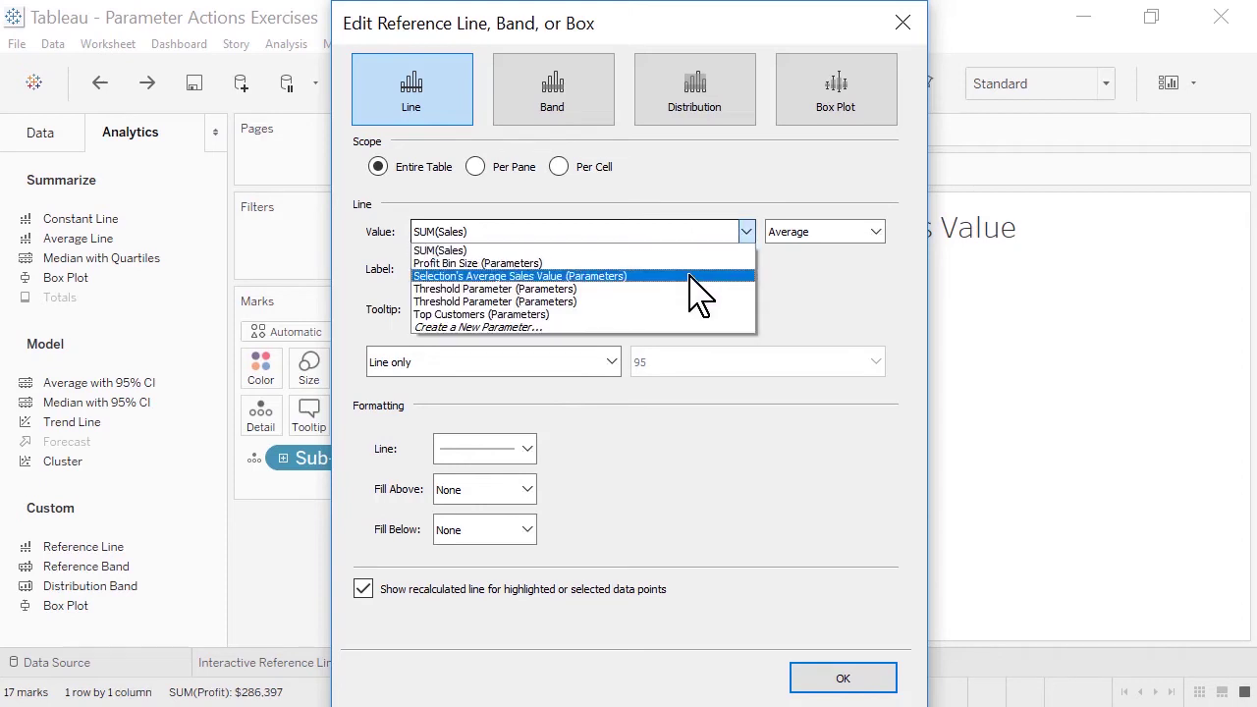
pyautogui.click(689, 276)
pyautogui.click(629, 269)
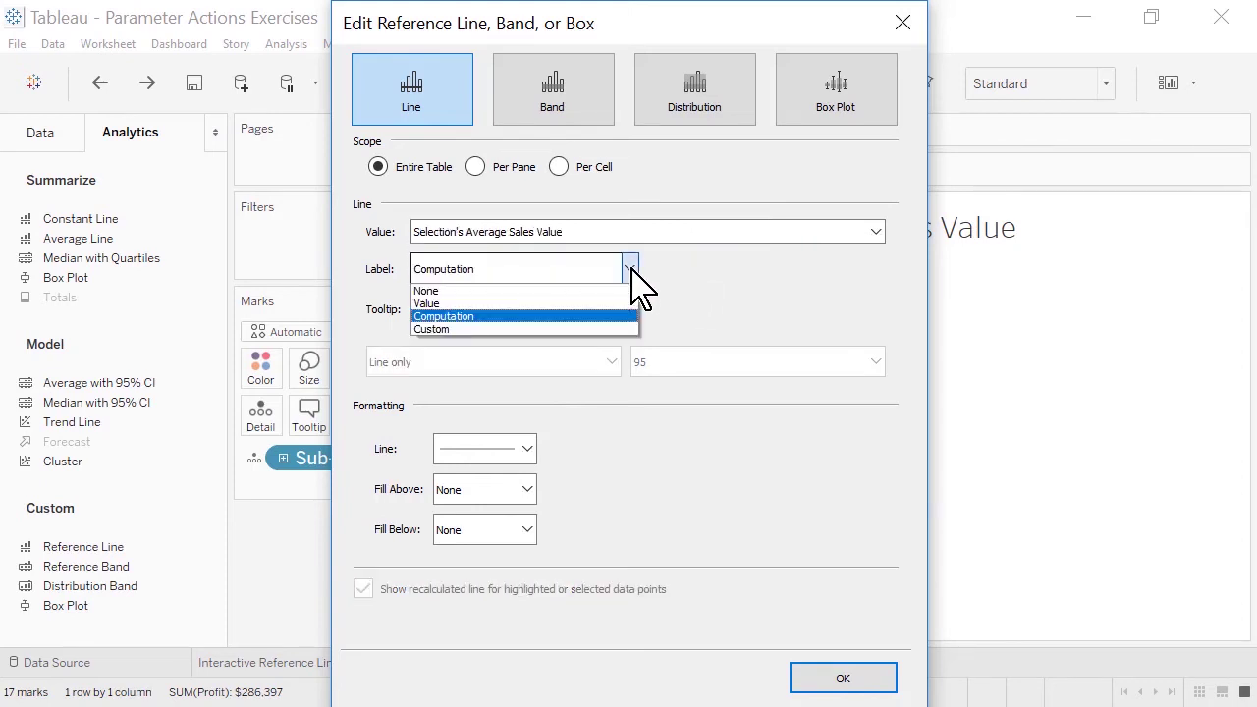
pyautogui.click(629, 304)
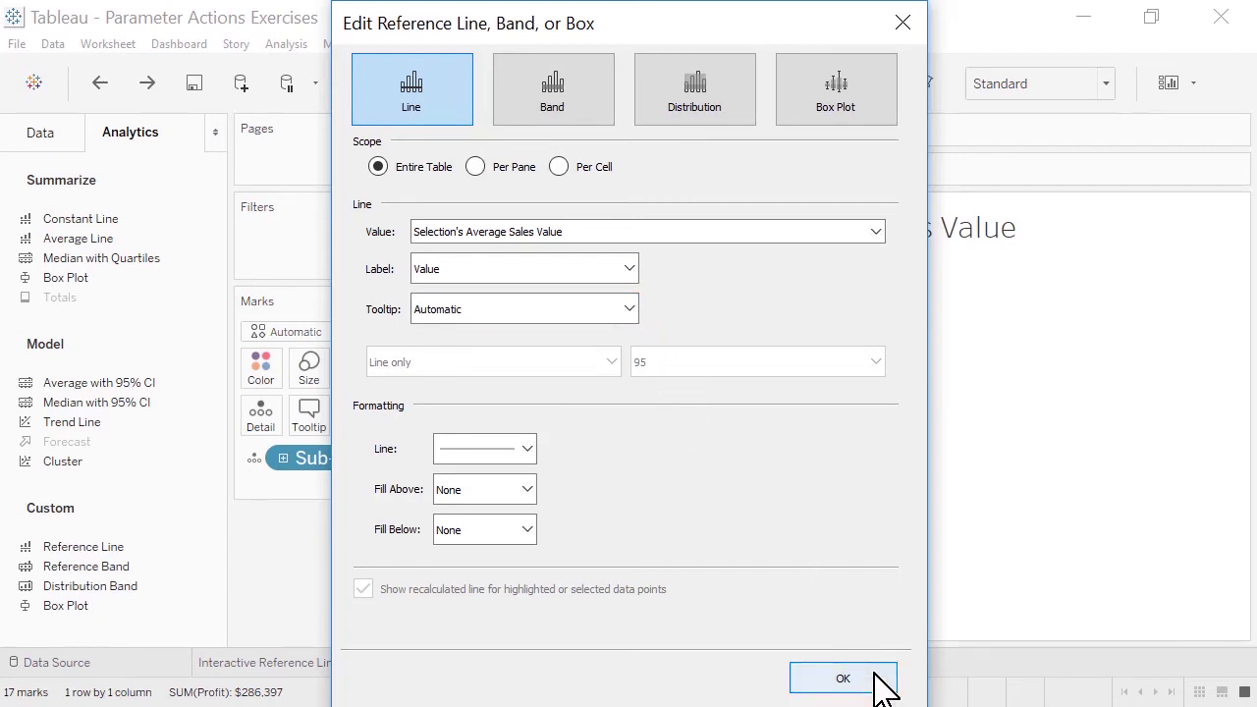
pyautogui.click(843, 678)
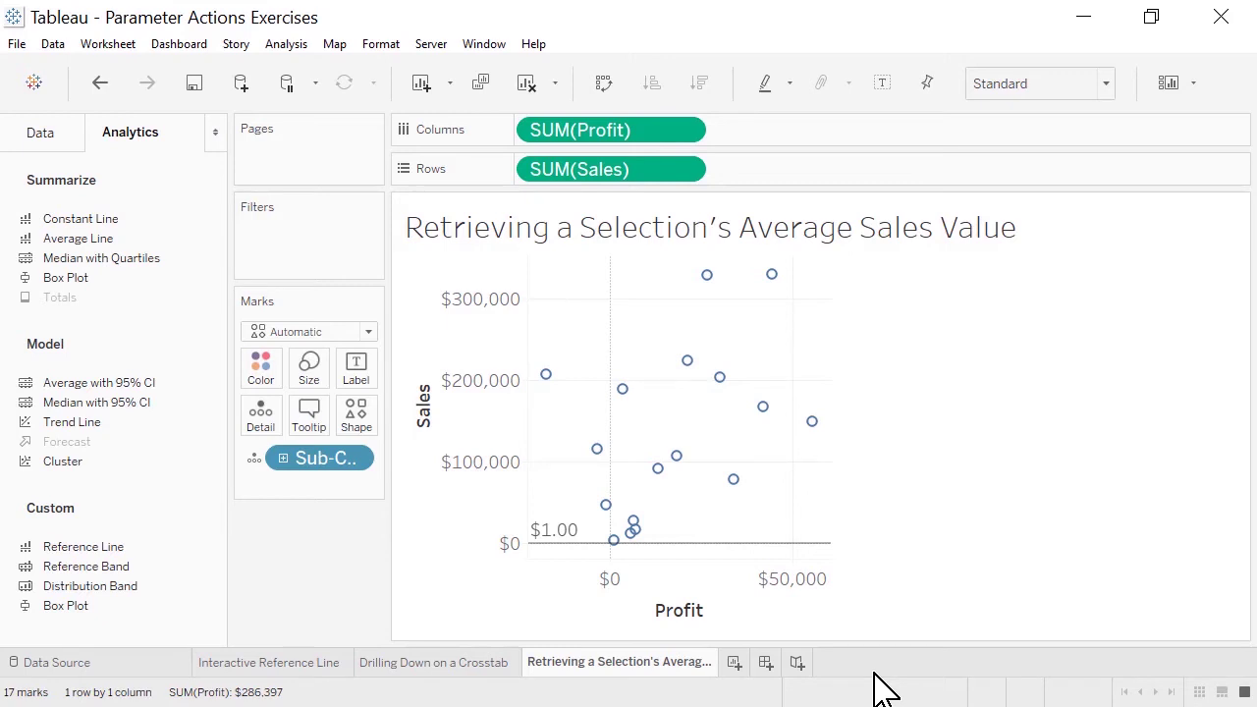
# - Test the average sales line by selecting the group of marks around $100,000 and the group around $200,000
pyautogui.moveTo(561, 433); pyautogui.dragTo(763, 497)
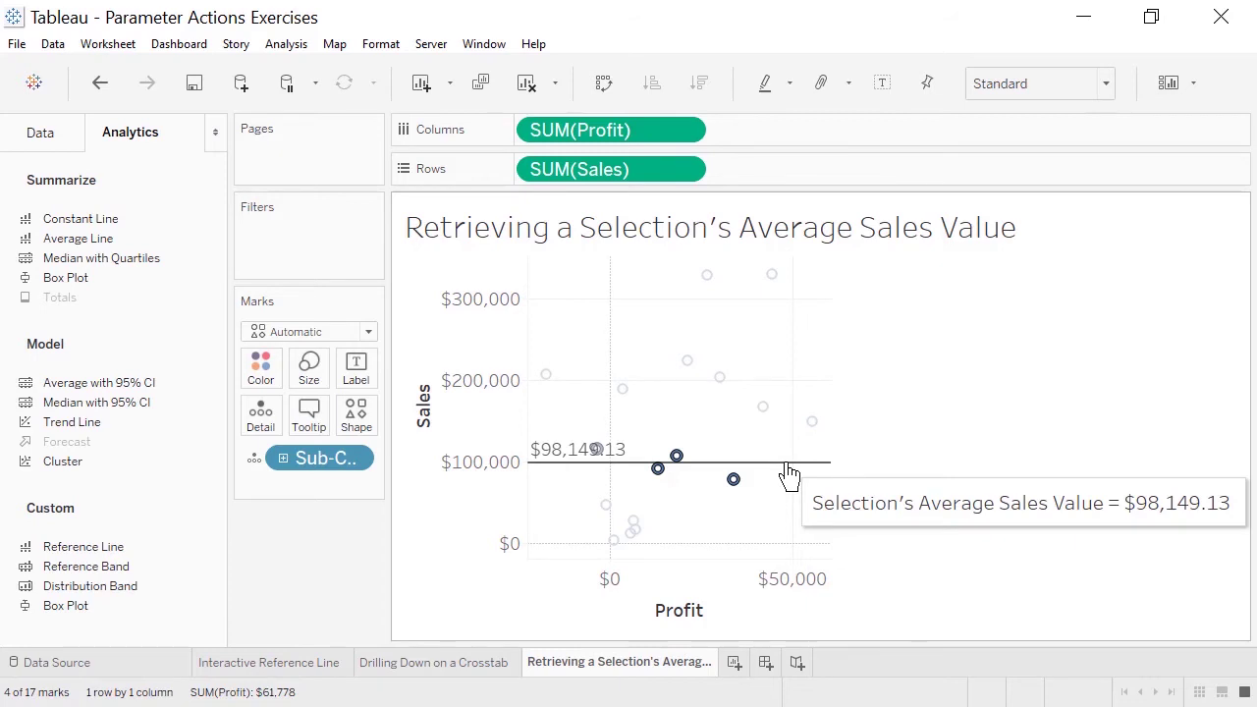
pyautogui.moveTo(532, 348); pyautogui.dragTo(786, 434)
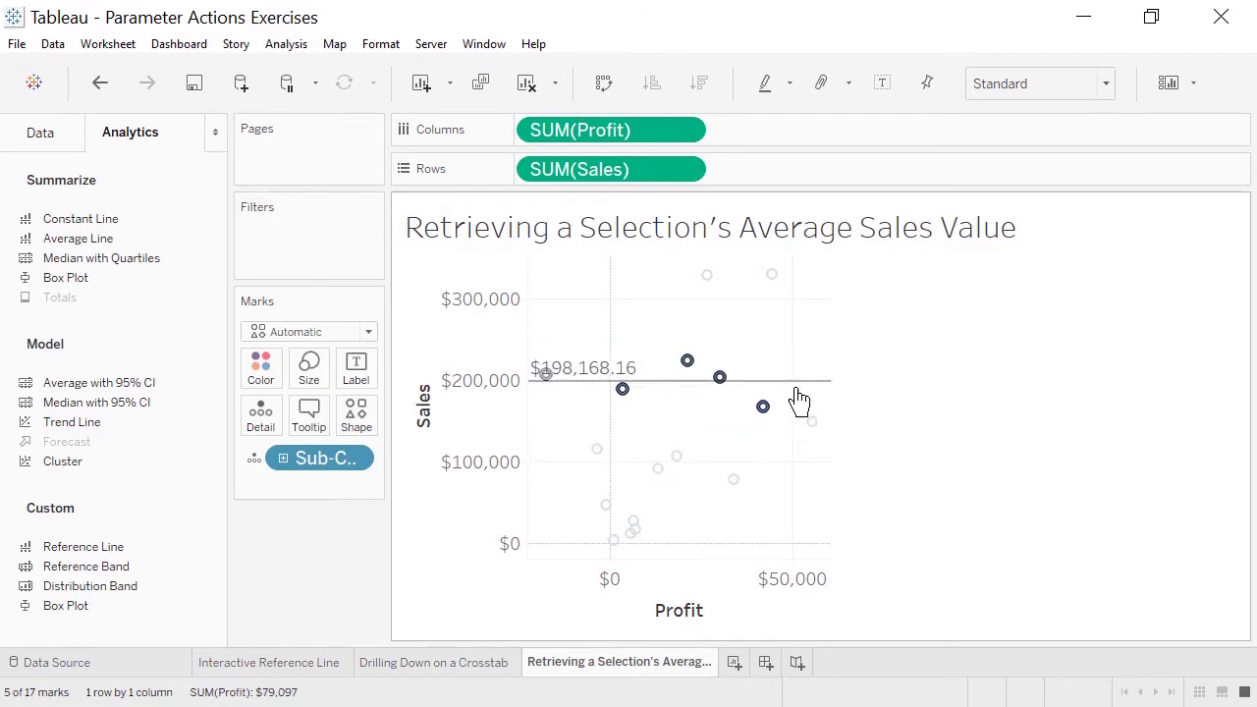
pyautogui.moveTo(802, 391)
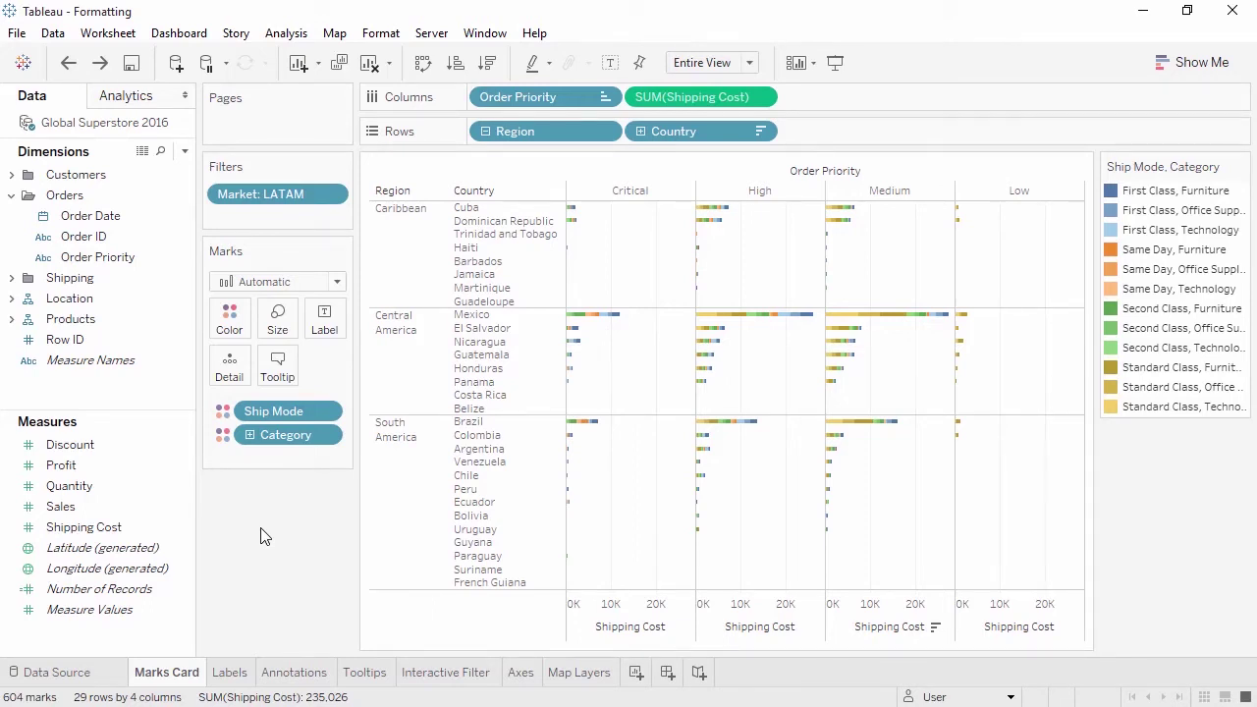
# - In the Formatting workbook's Marks Card sheet, thicken the shipping cost bars by setting the mark size slightly above mid-range
pyautogui.click(278, 320)
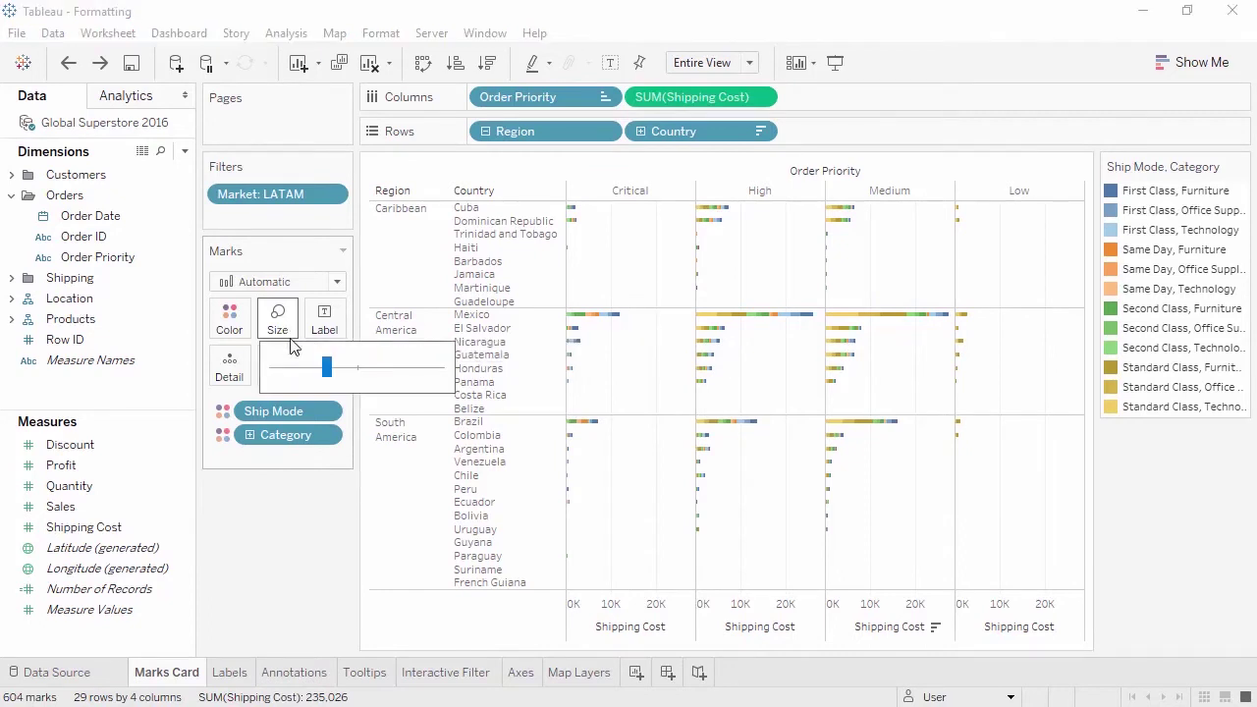
pyautogui.moveTo(328, 365); pyautogui.dragTo(388, 377)
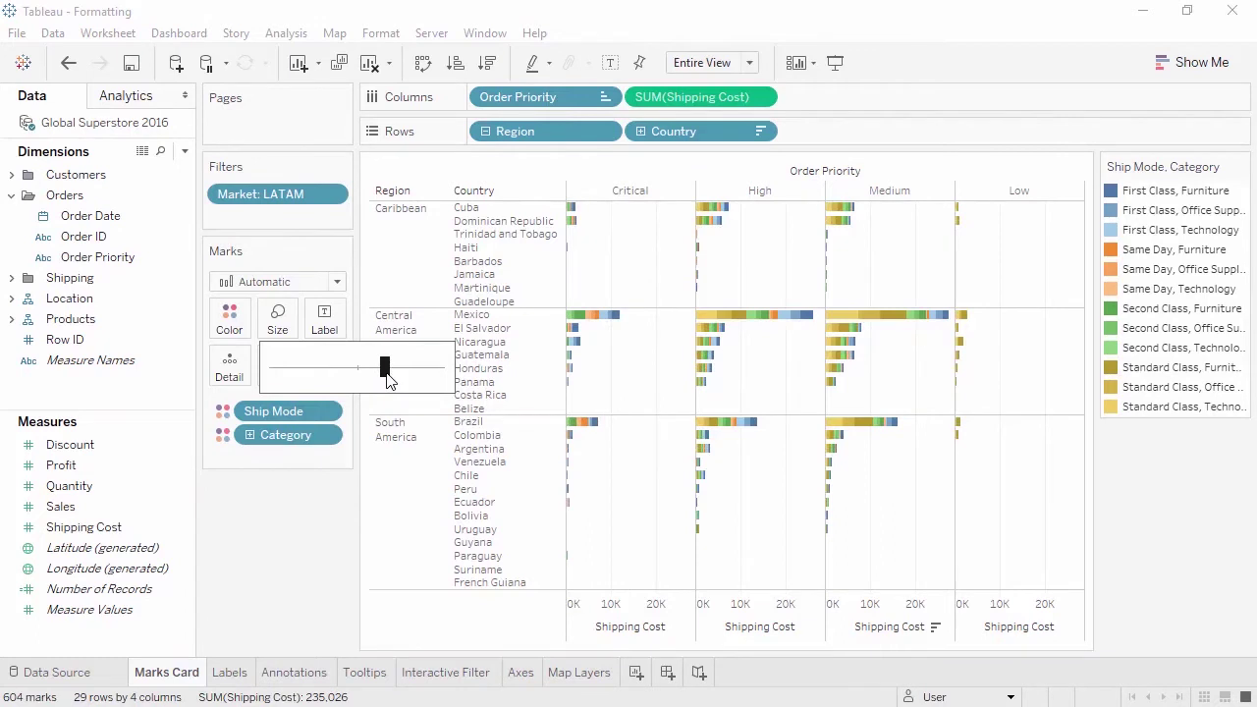
pyautogui.click(295, 467)
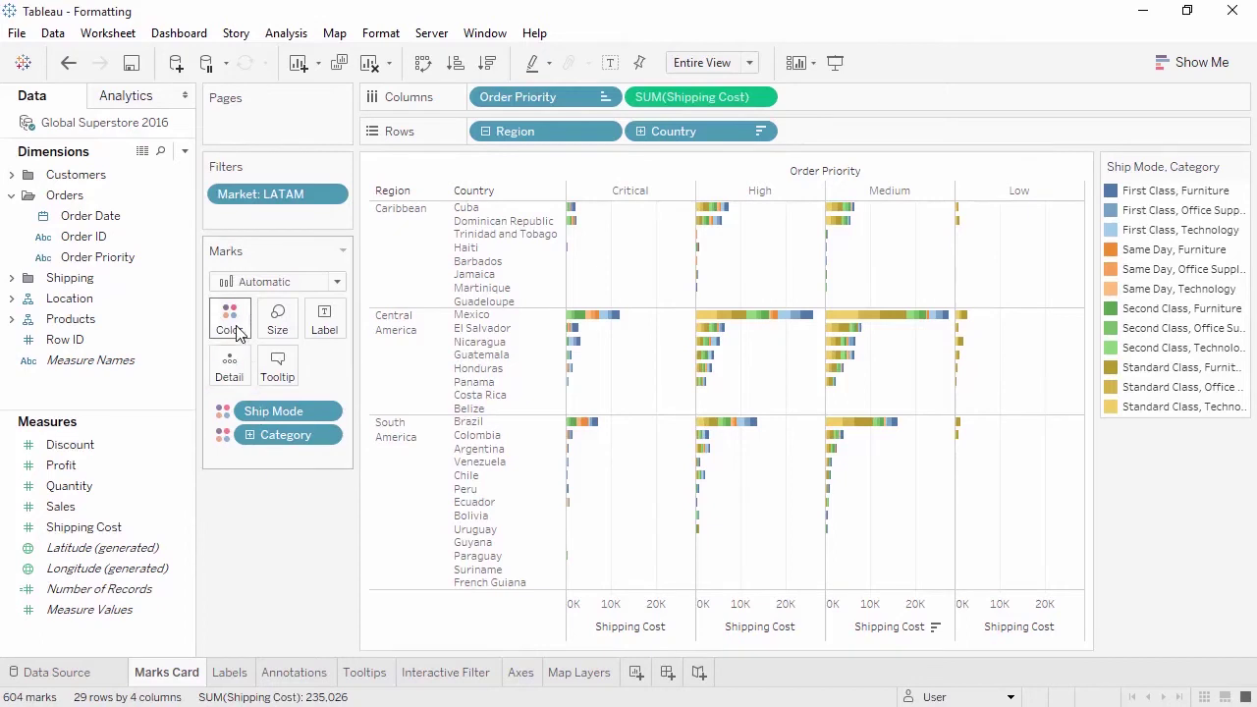
# - Give the shipping cost bars a dark gray border
pyautogui.click(236, 330)
pyautogui.click(313, 477)
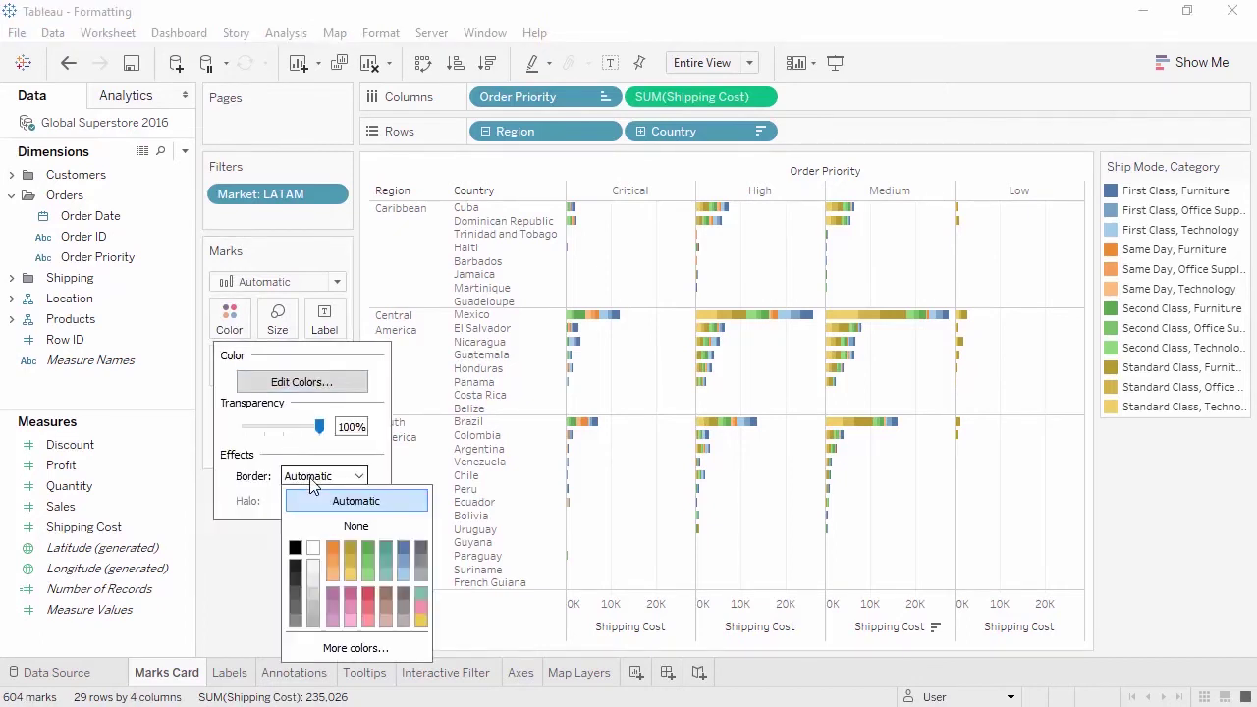
pyautogui.click(421, 546)
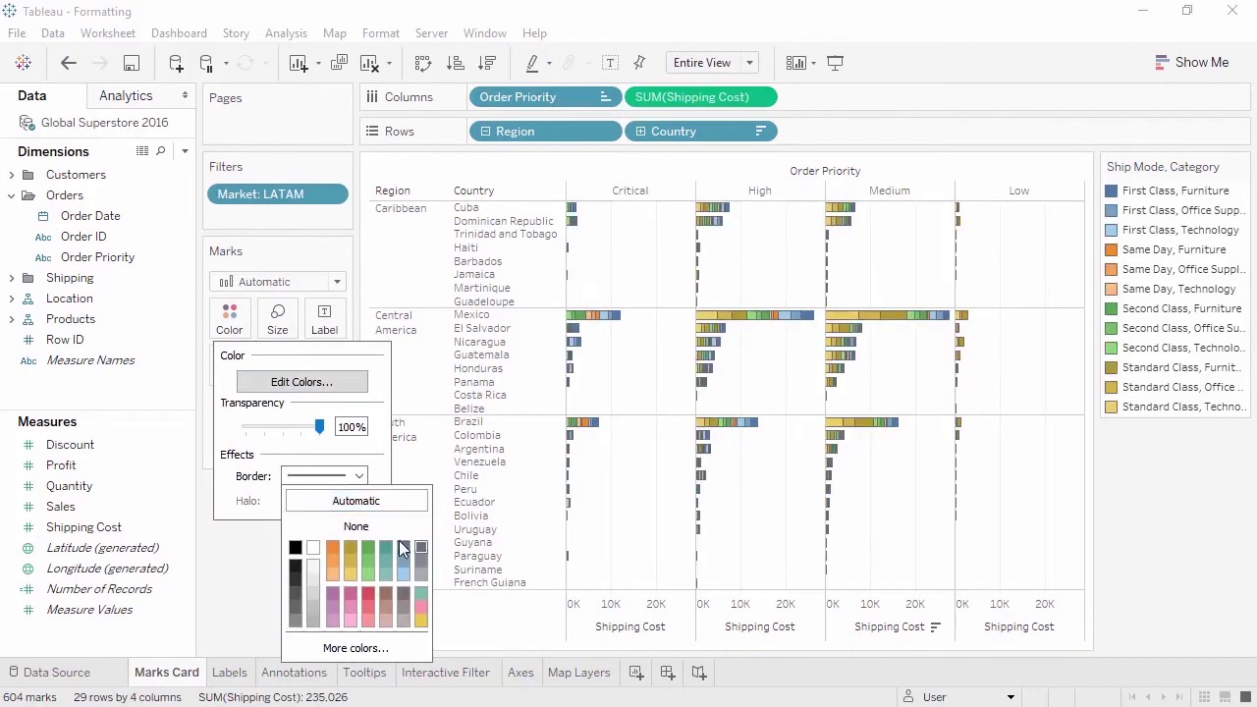
pyautogui.click(267, 546)
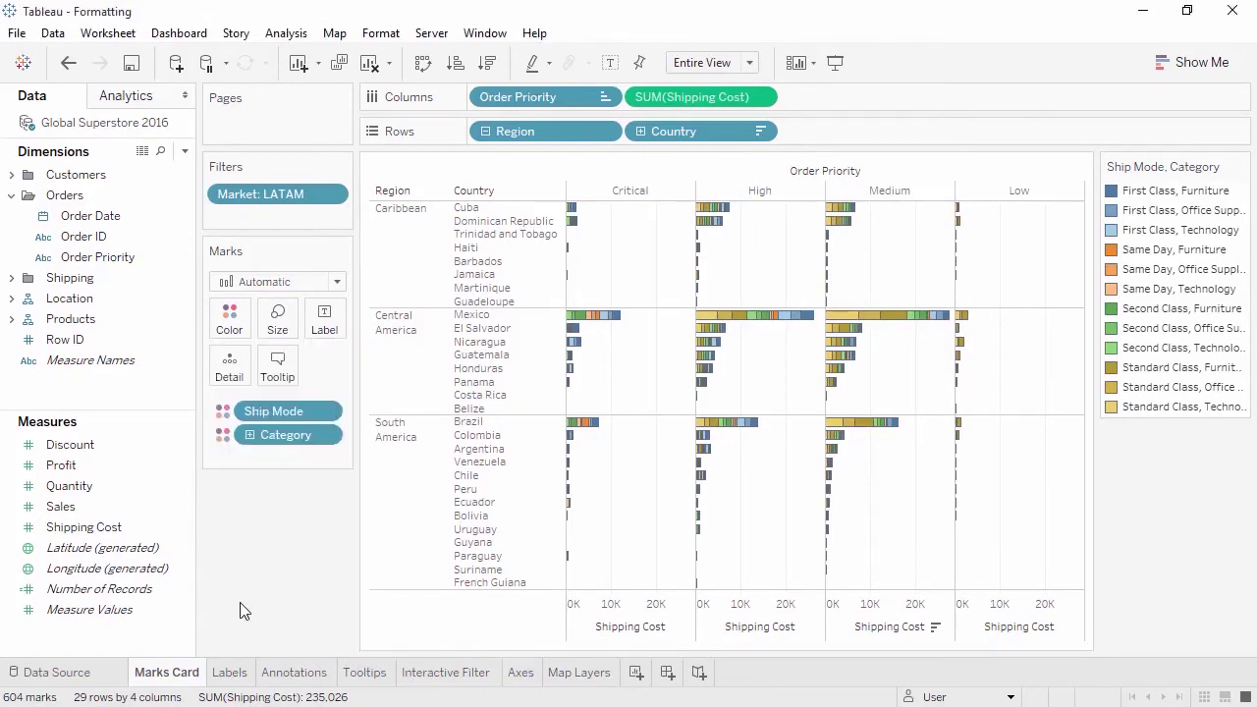
# - On the Labels sheet, show mark labels on the sales lines and use the Profit measure as the label
pyautogui.click(230, 672)
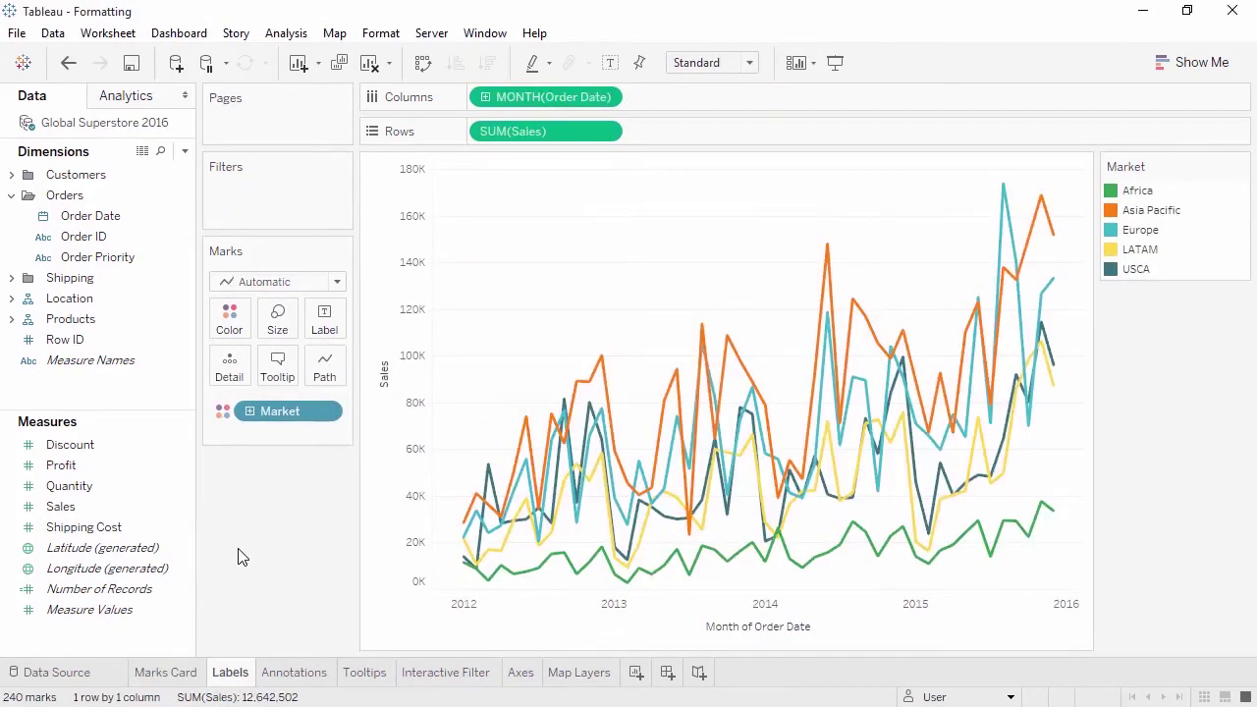
pyautogui.click(322, 324)
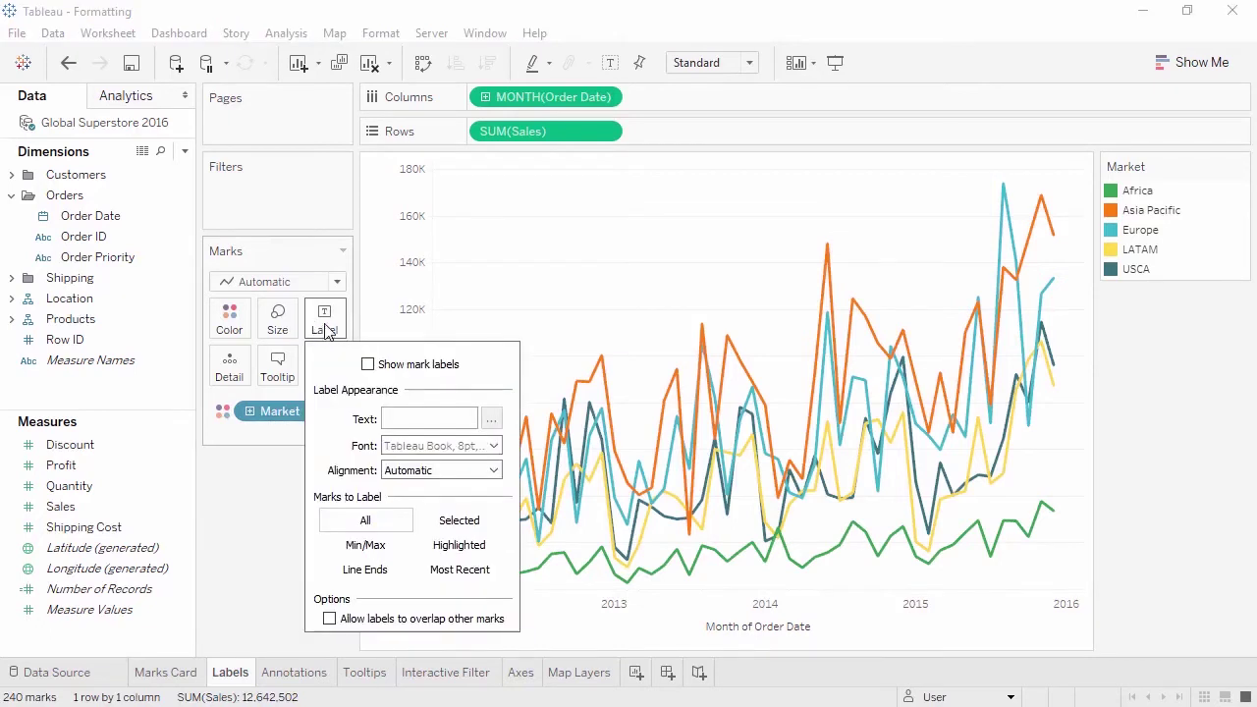
pyautogui.click(368, 364)
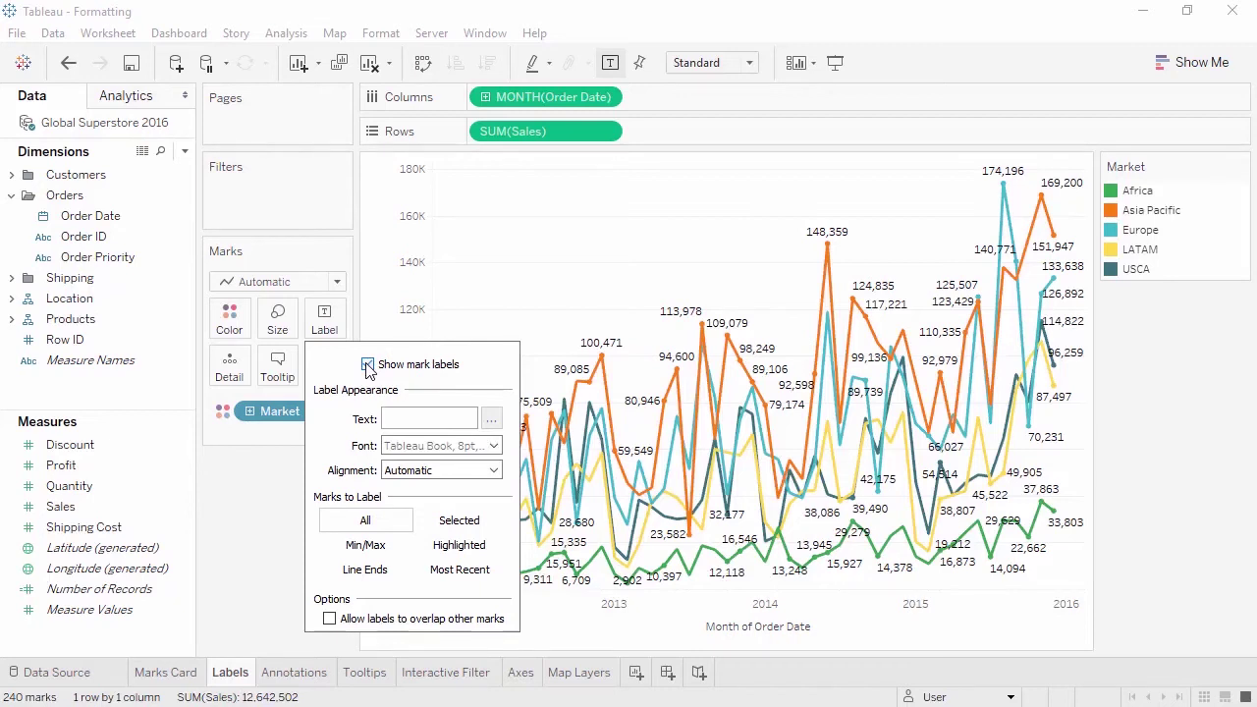
pyautogui.moveTo(121, 464); pyautogui.dragTo(321, 311)
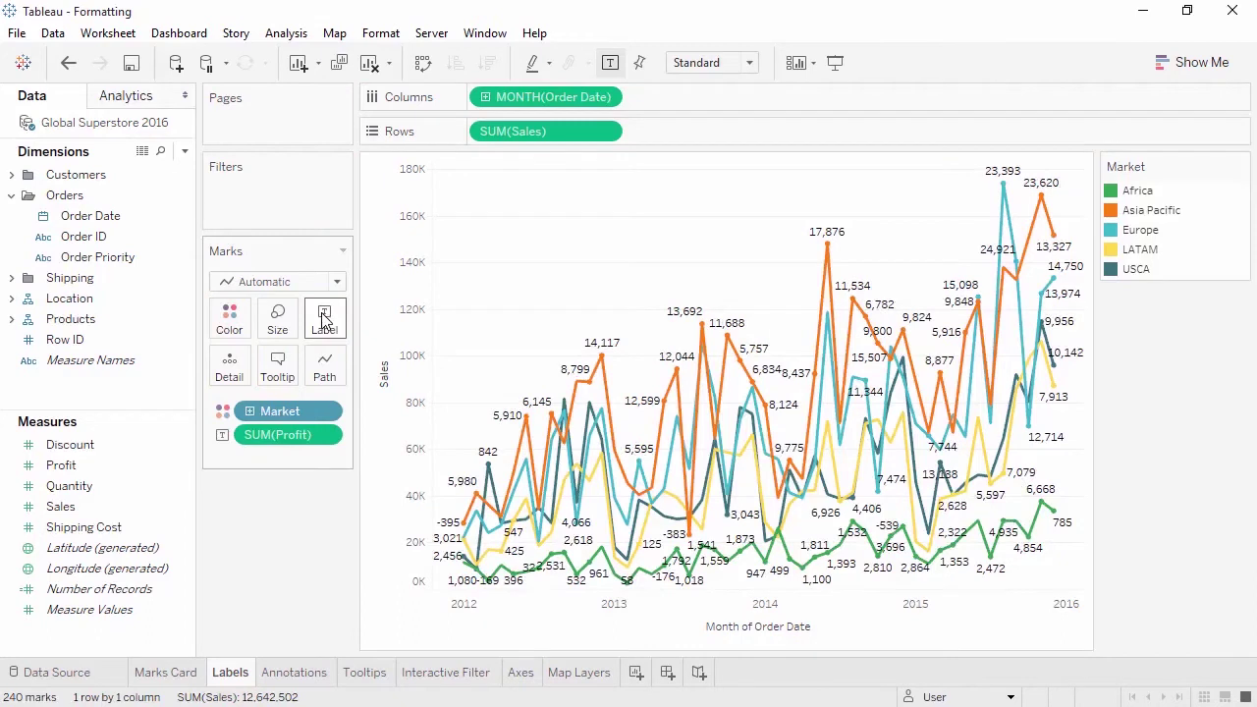
# - Examine the label text editor and the fields that can be inserted, leaving the label text as it is
pyautogui.click(327, 320)
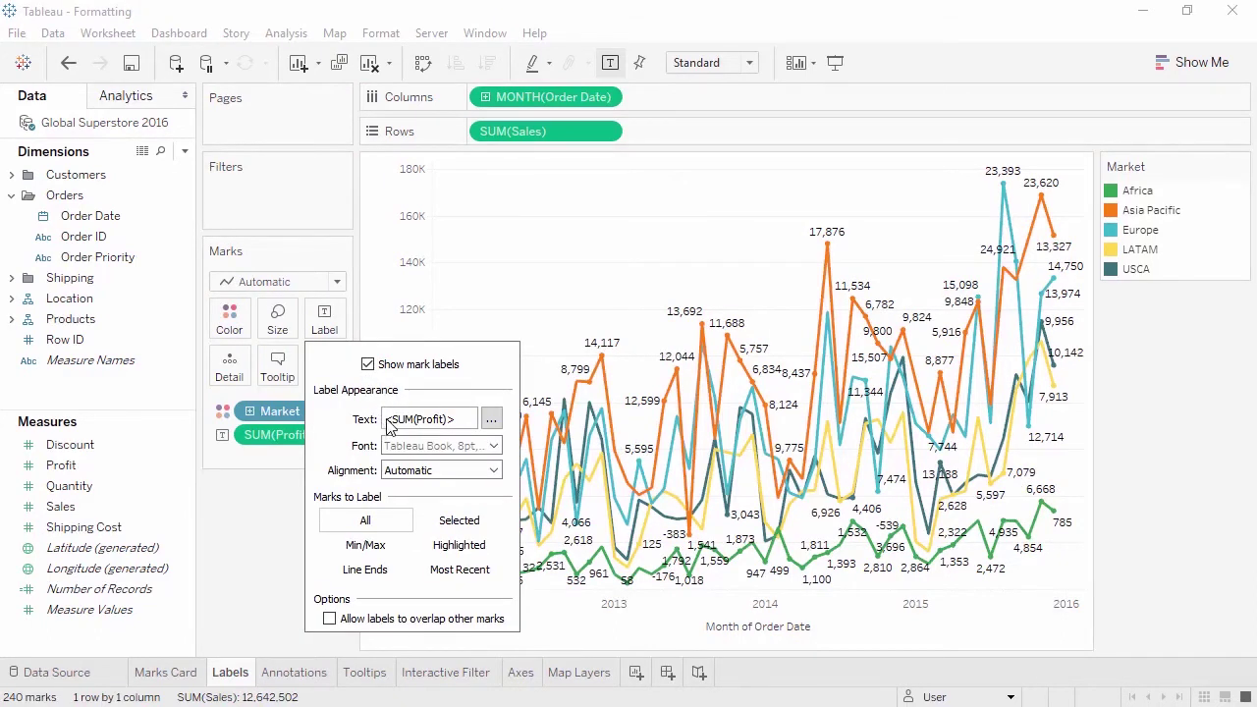
pyautogui.click(491, 418)
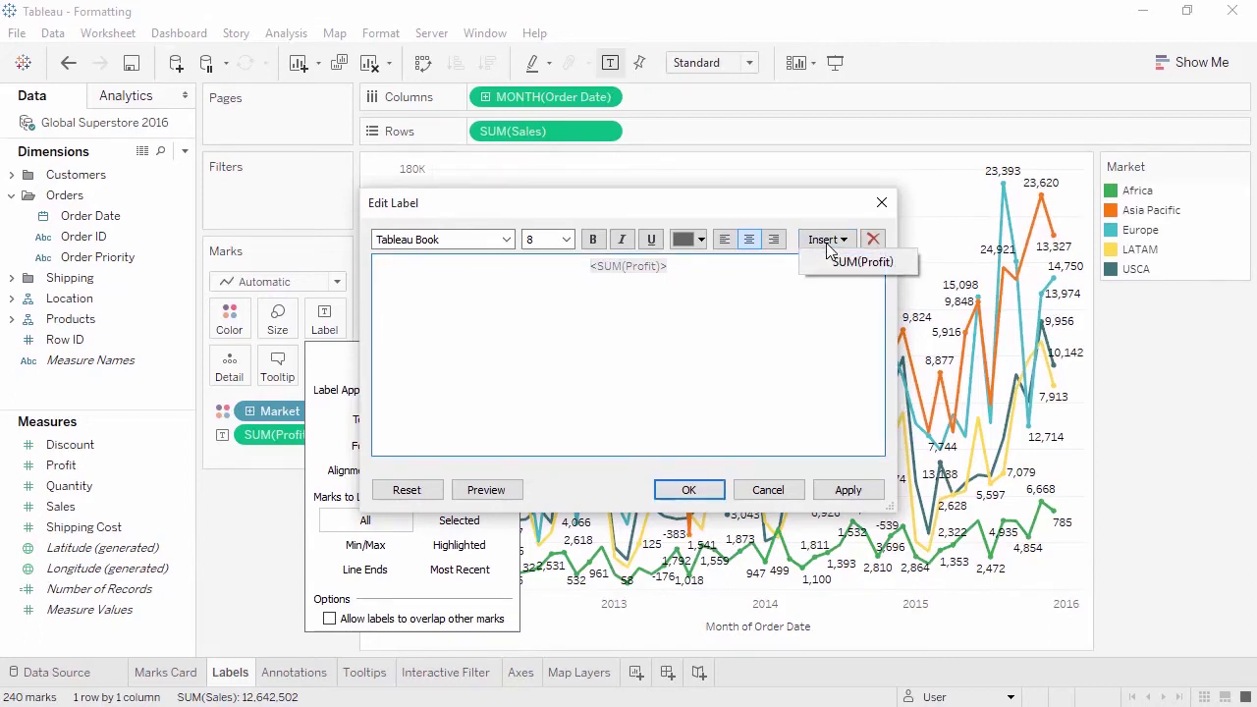
pyautogui.click(881, 202)
pyautogui.click(881, 203)
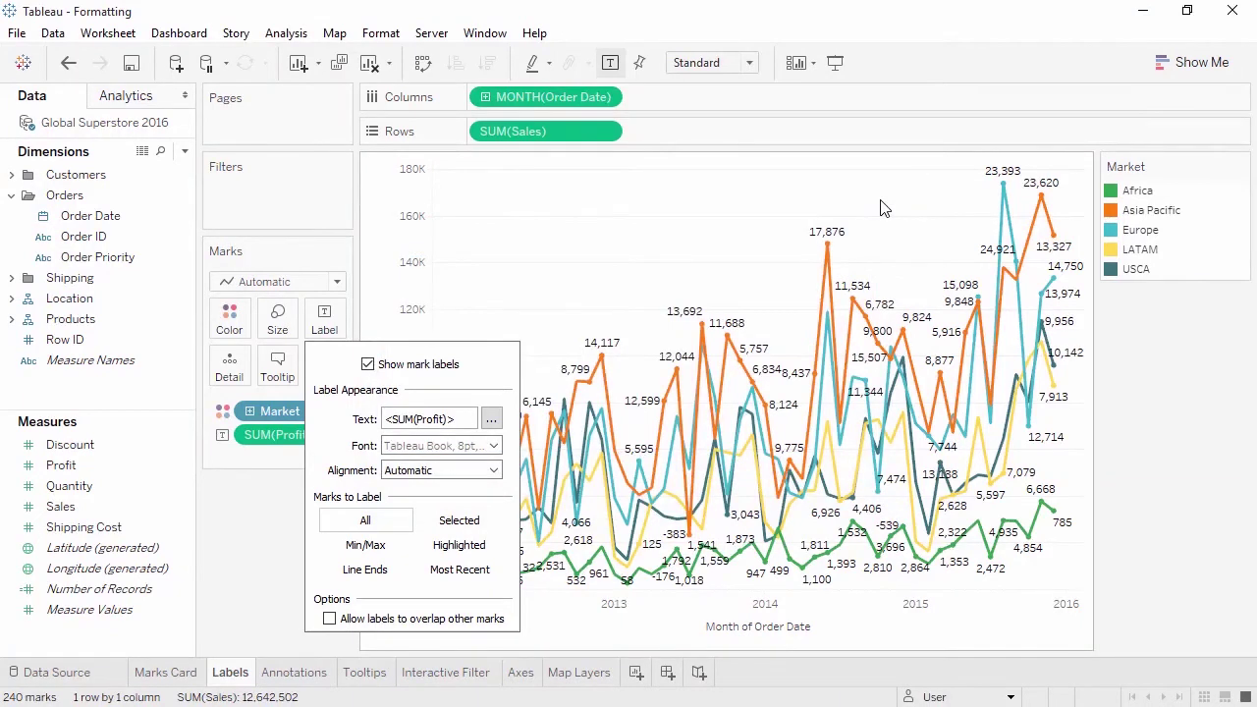
# - Limit the profit labels to Min/Max marks with the scope set to Pane
pyautogui.click(468, 548)
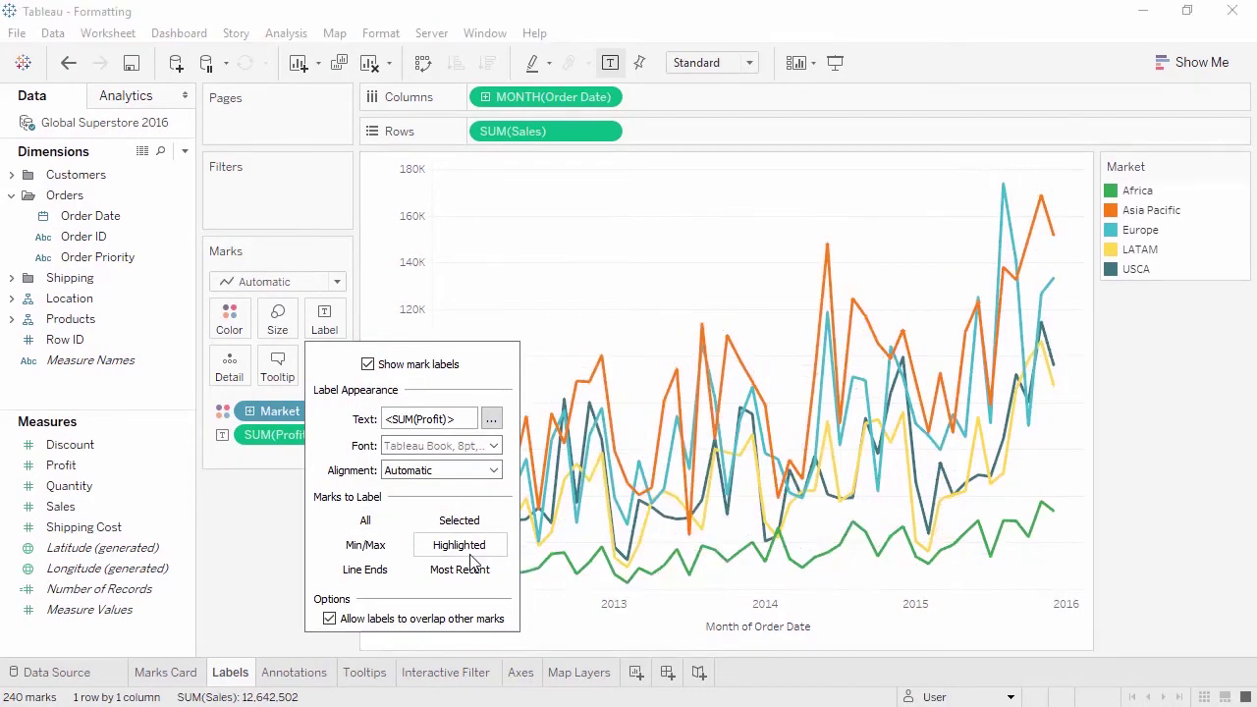
pyautogui.click(366, 547)
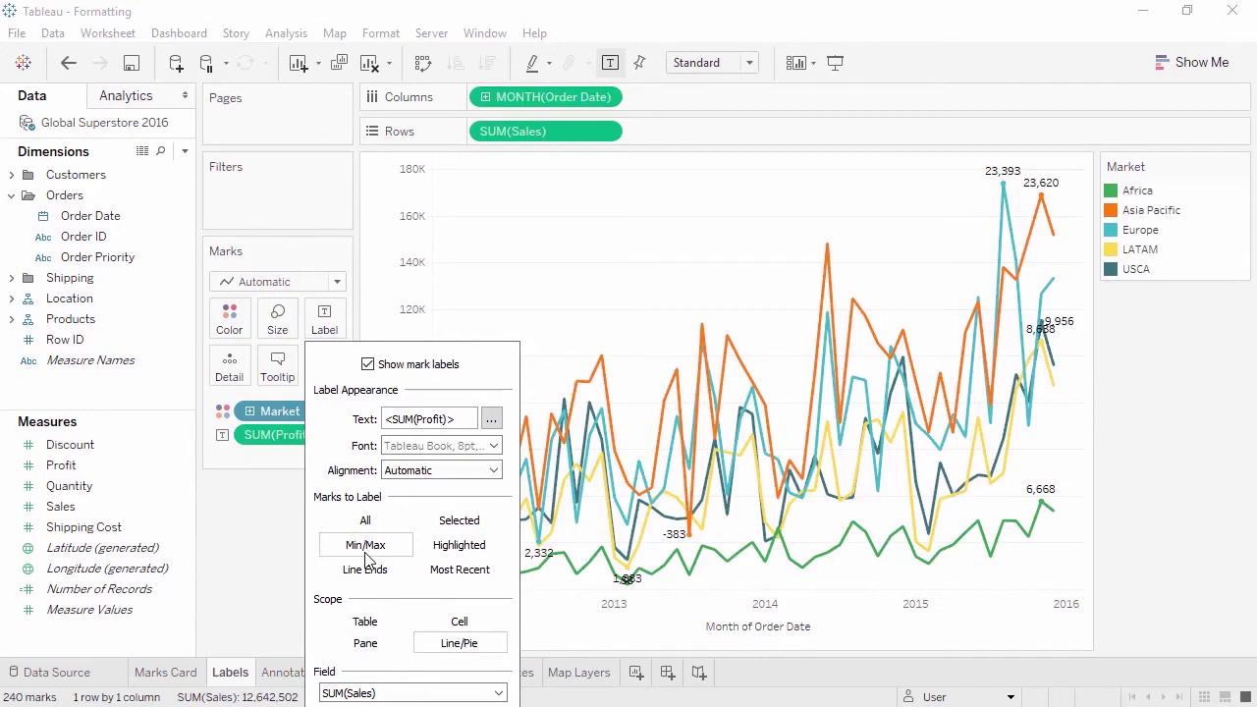
pyautogui.click(368, 645)
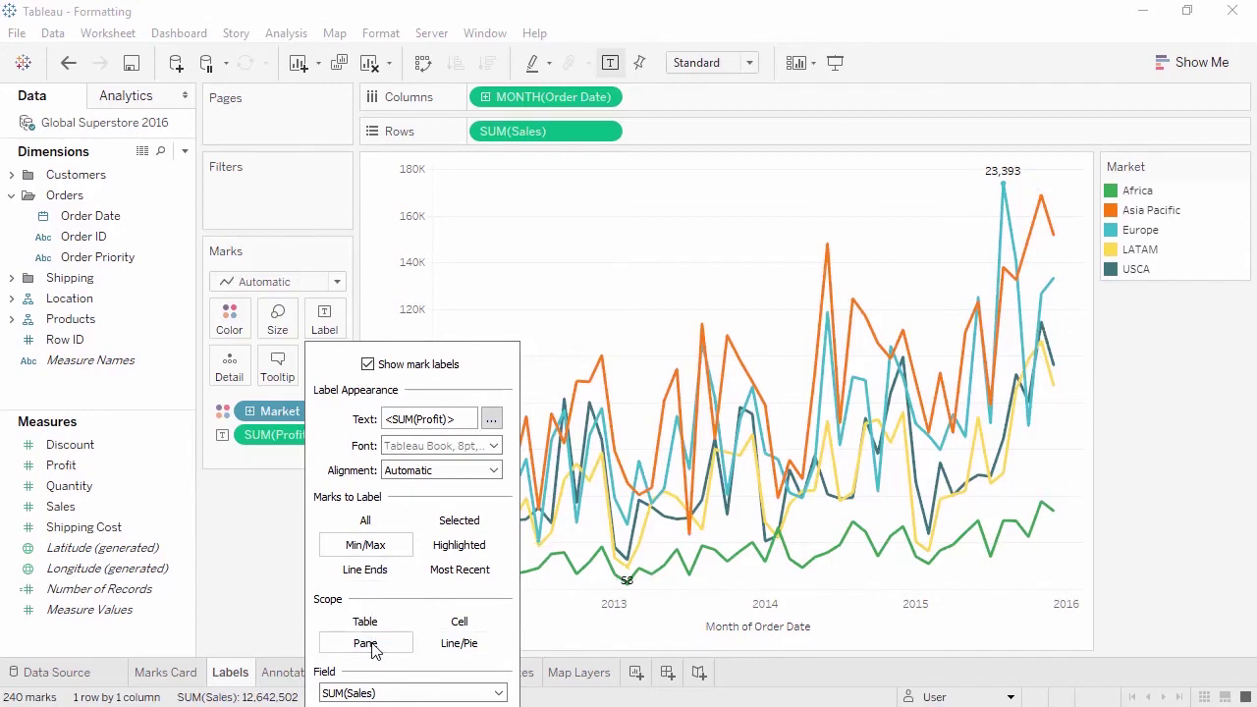
pyautogui.click(256, 581)
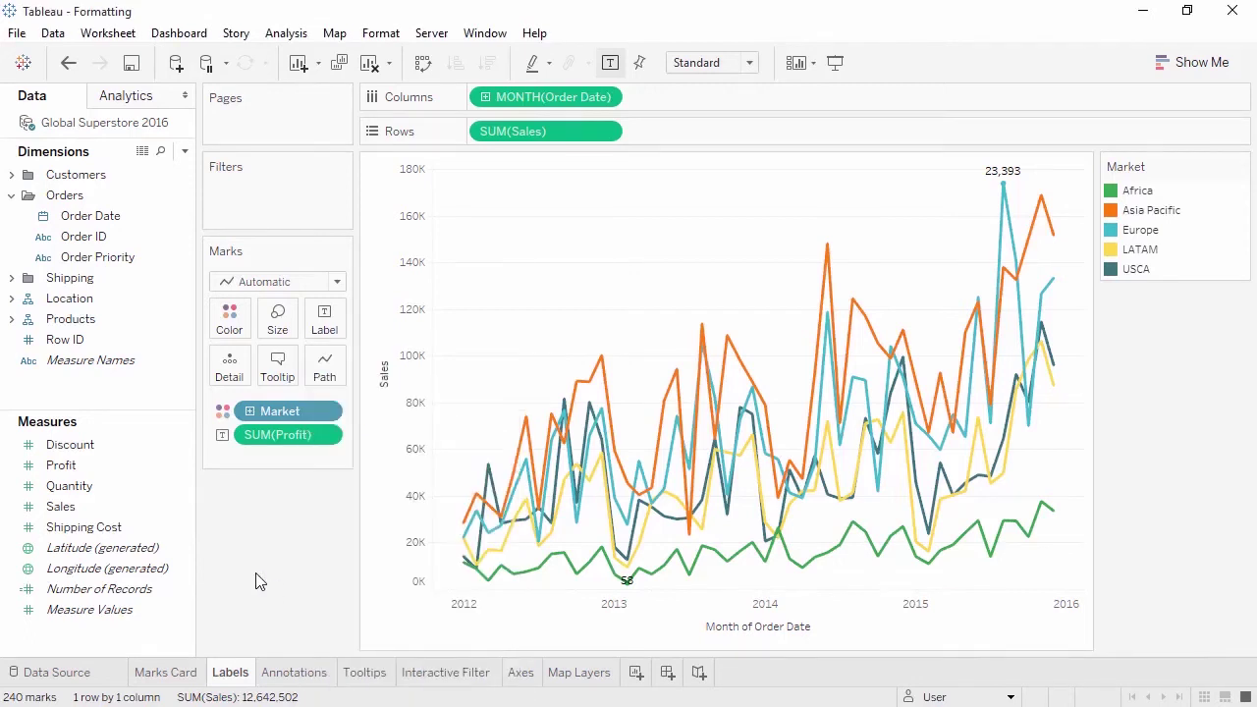
# - Set the mark label to Always Show for the USCA line's first peak in early 2012
pyautogui.rightClick(489, 474)
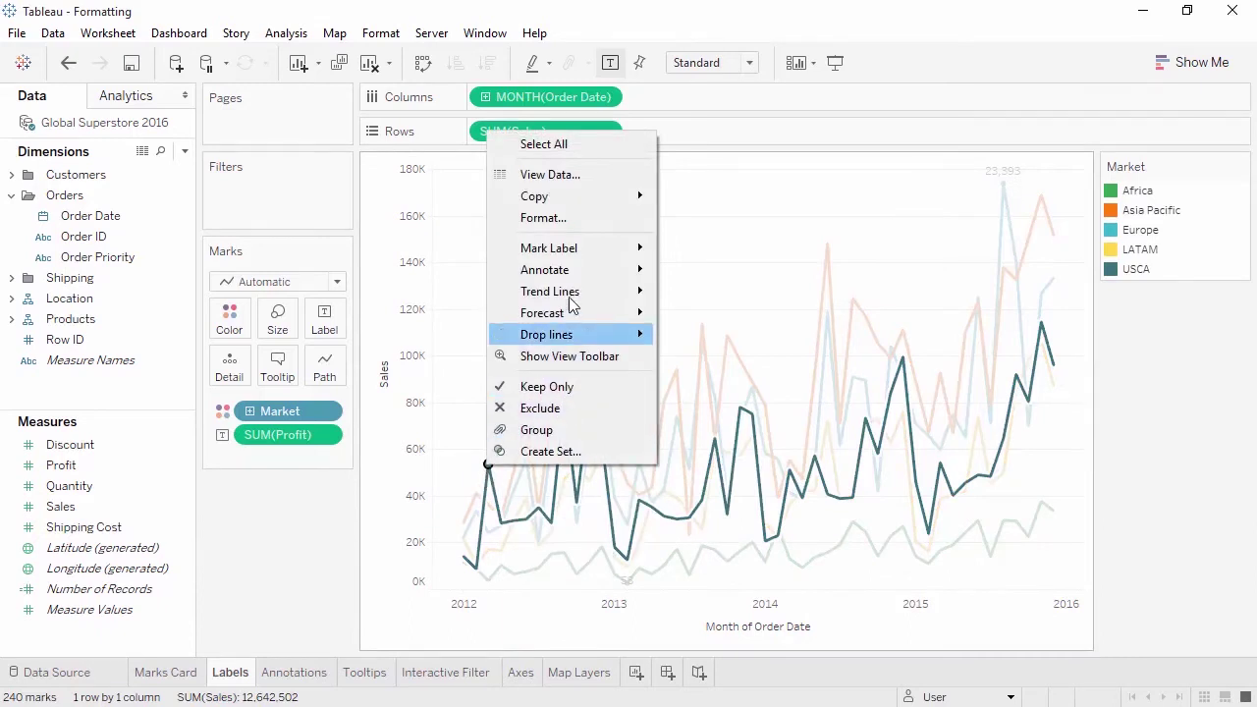
pyautogui.moveTo(595, 253)
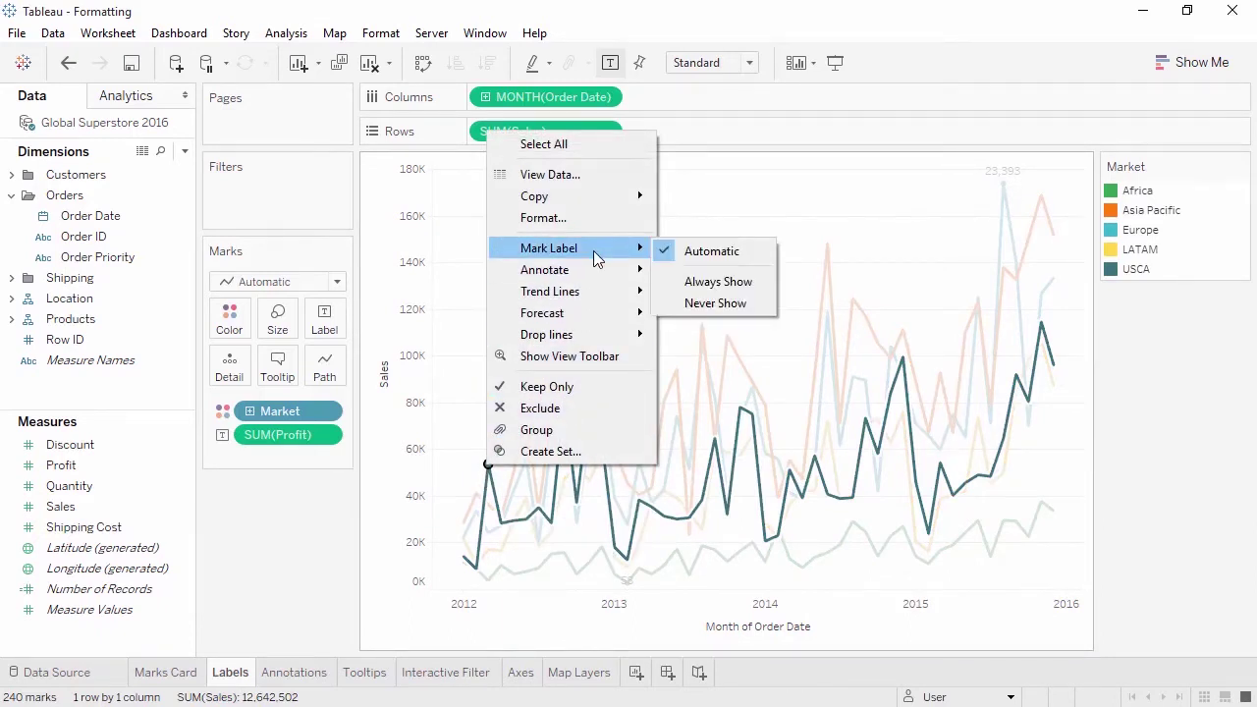
pyautogui.click(686, 284)
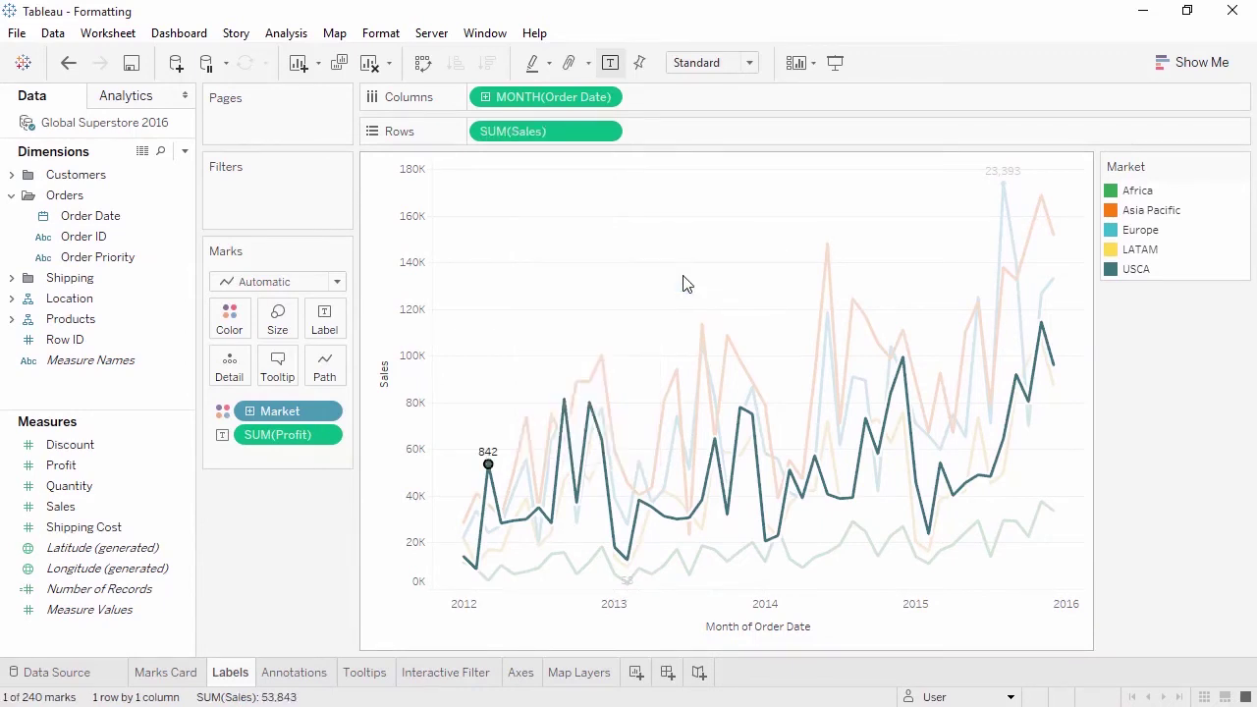
pyautogui.click(687, 284)
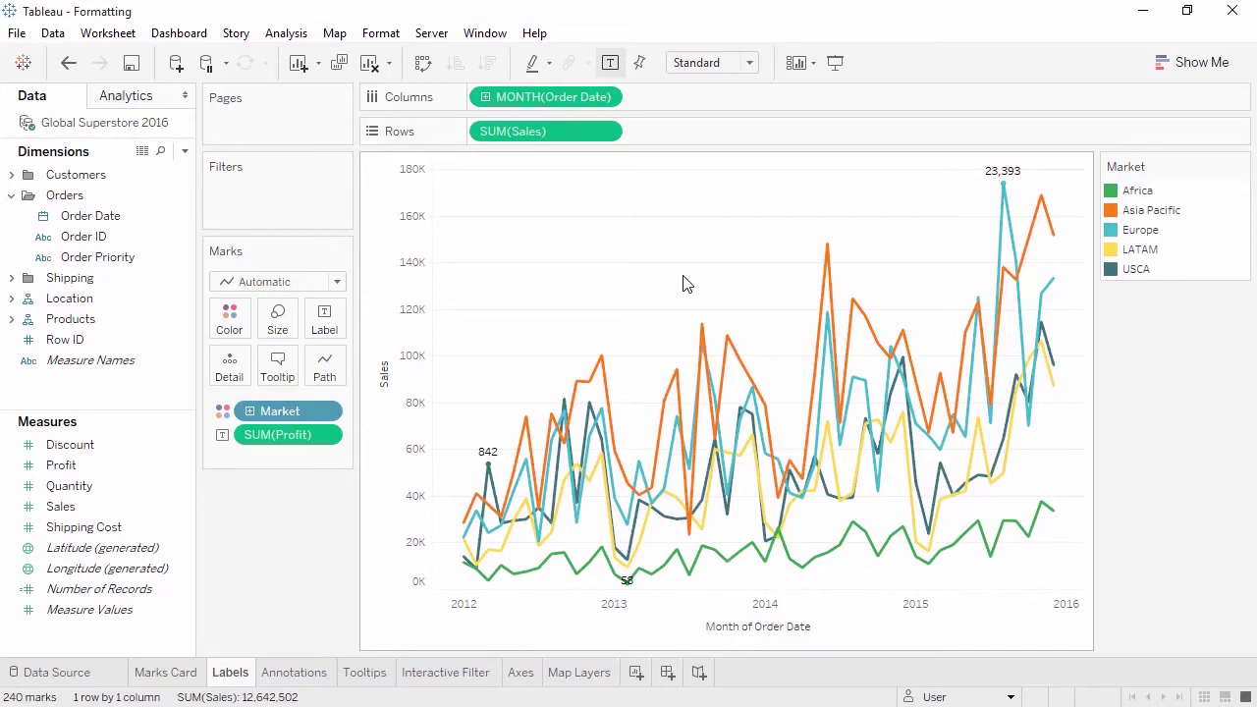
# - On the Annotations sheet, add a mark annotation with the default text to the Asia Pacific line's August 2014 point
pyautogui.click(313, 676)
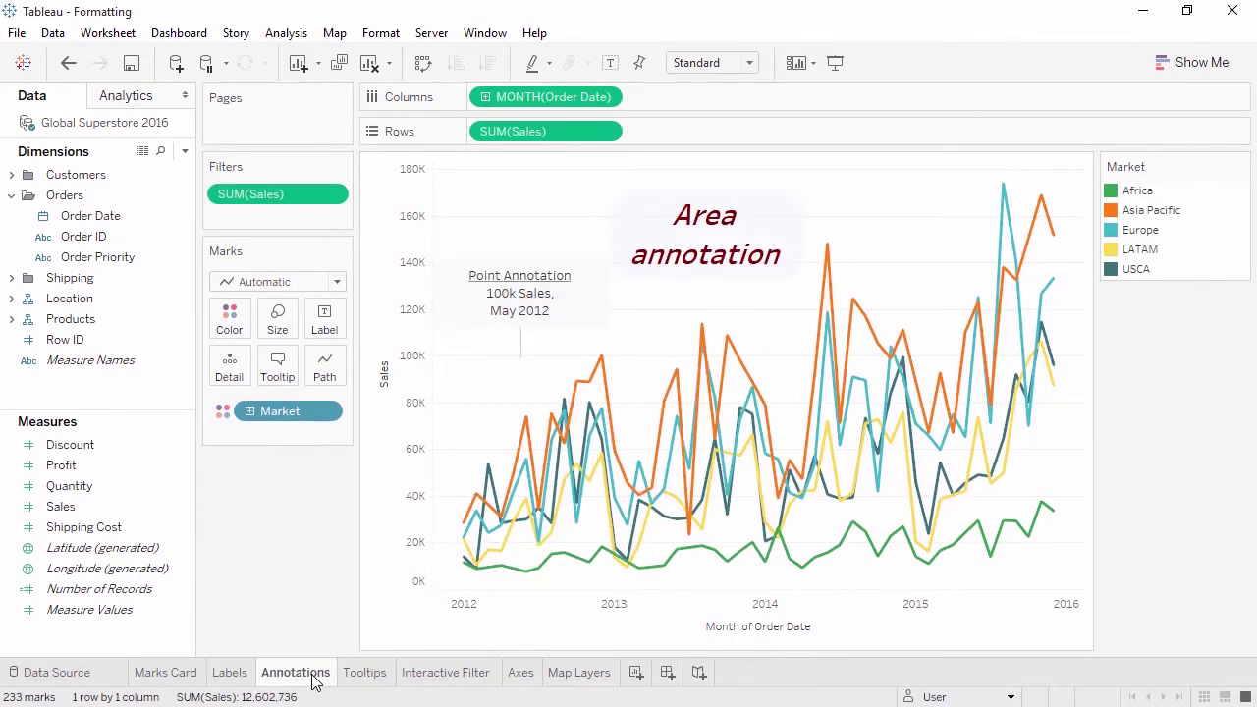
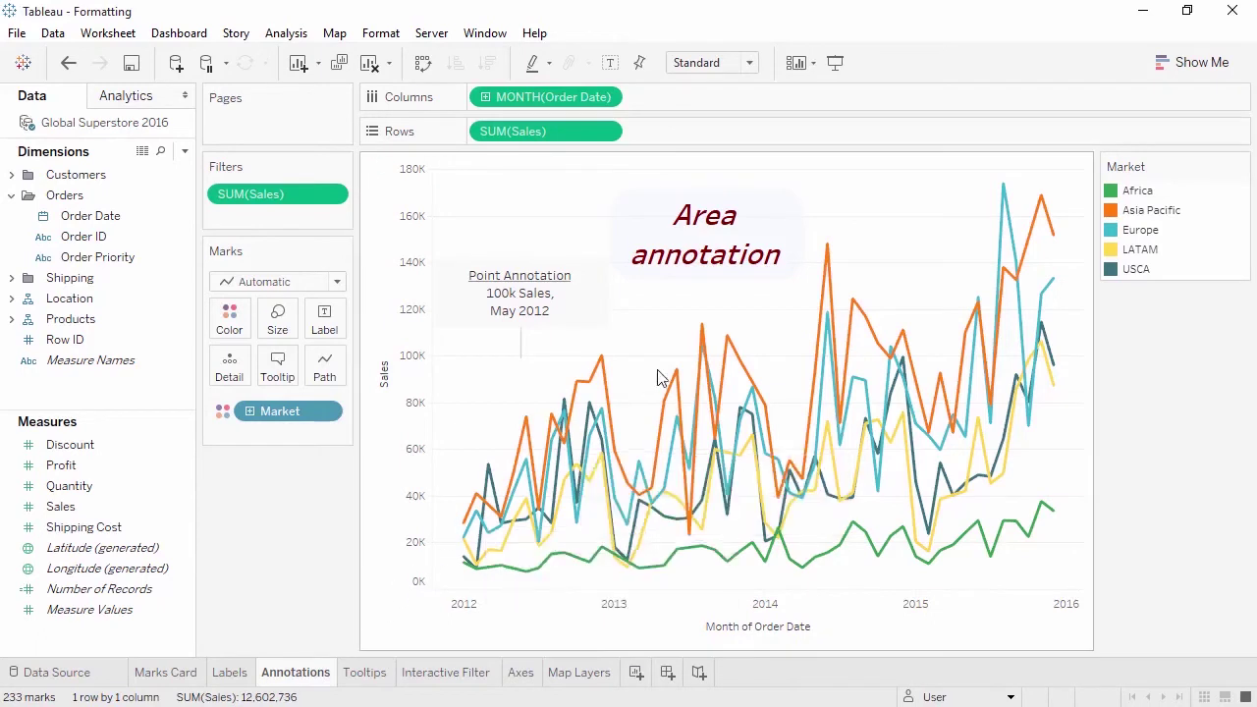
pyautogui.rightClick(853, 301)
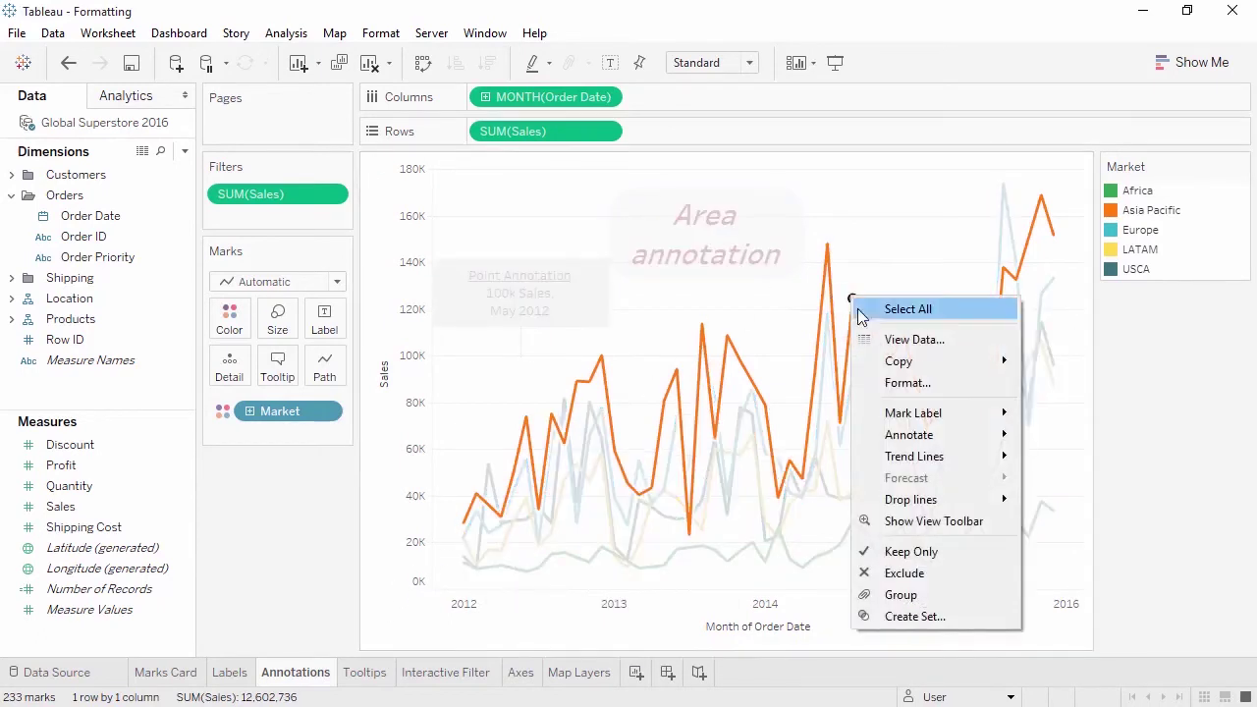
pyautogui.moveTo(911, 438)
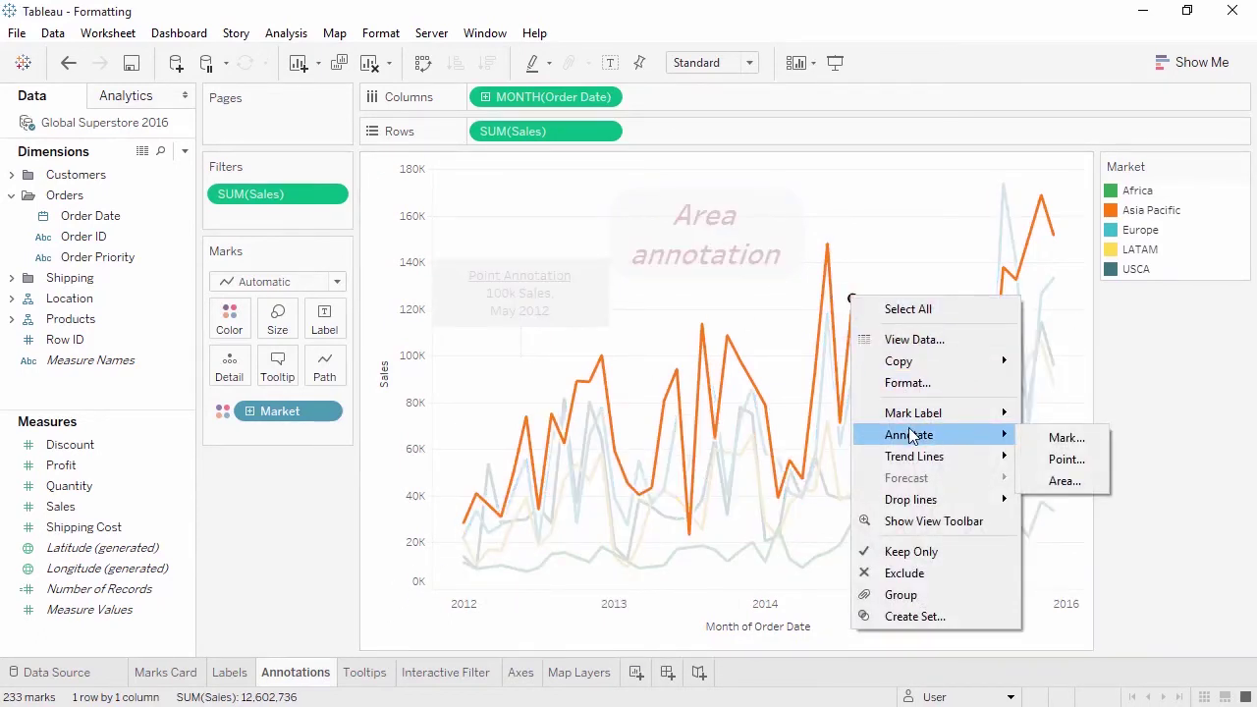
pyautogui.click(1043, 437)
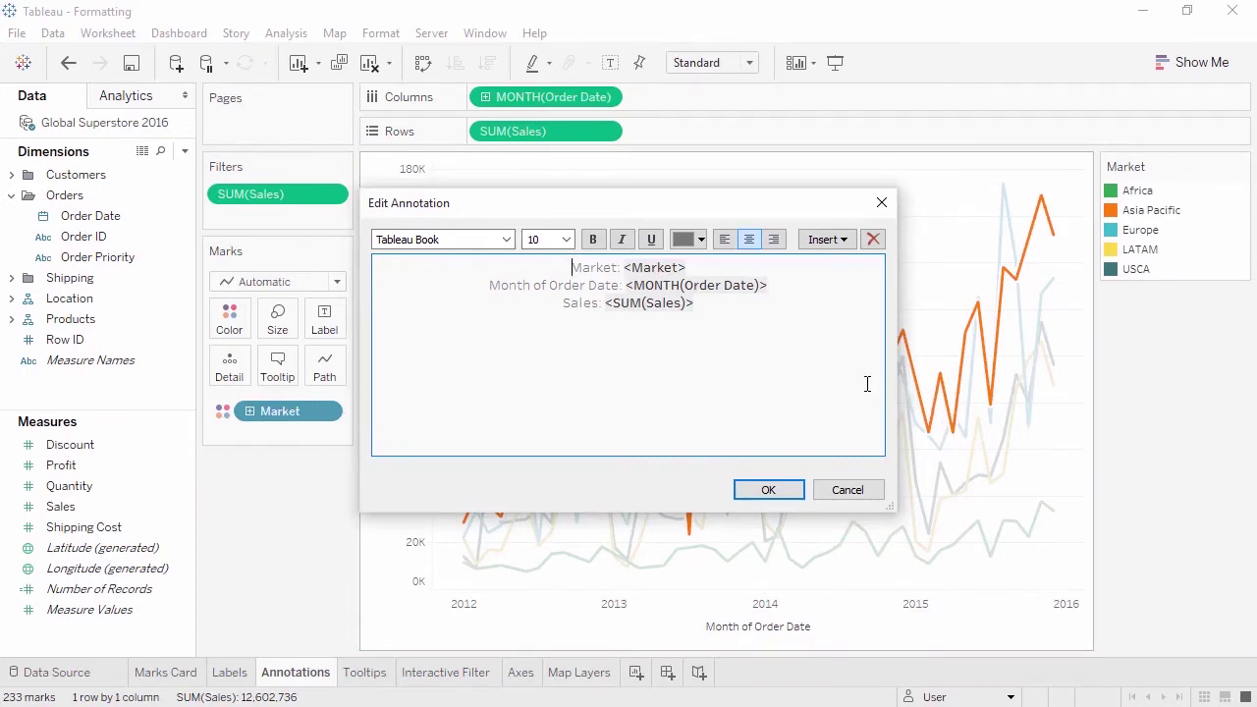
pyautogui.click(783, 491)
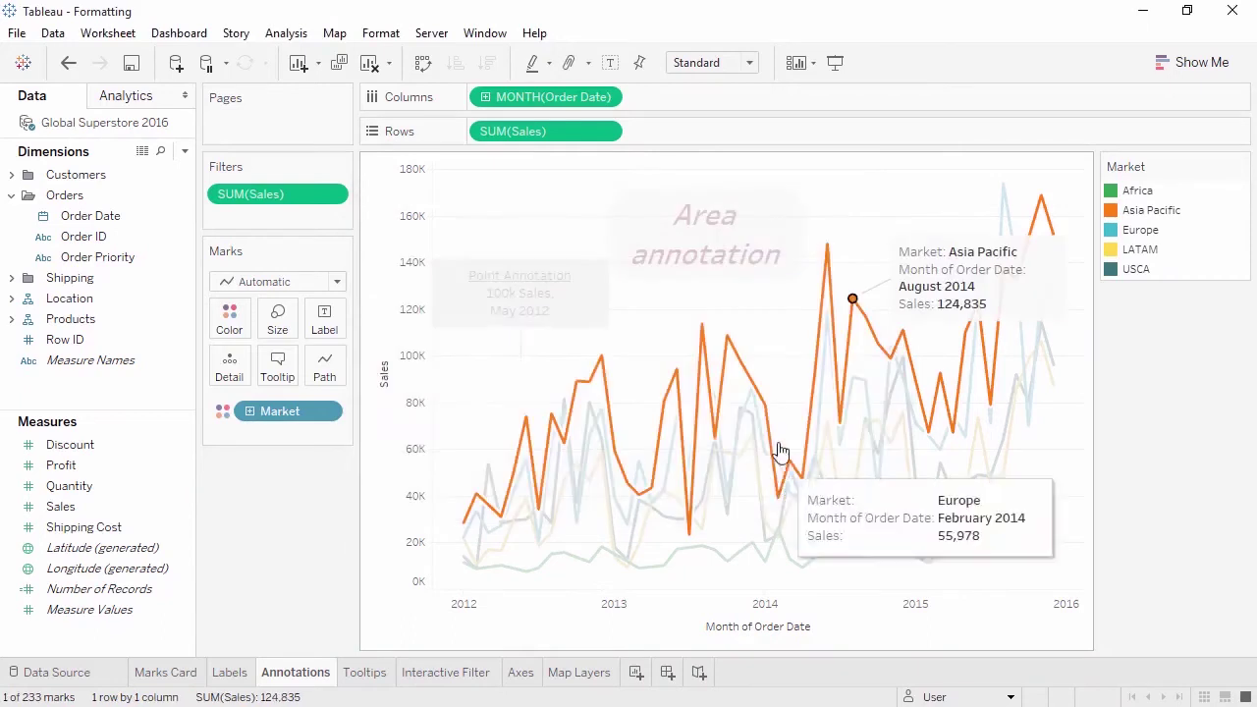
# - Move the area annotation slightly up toward the chart's upper edge and adjust its box height
pyautogui.click(739, 255)
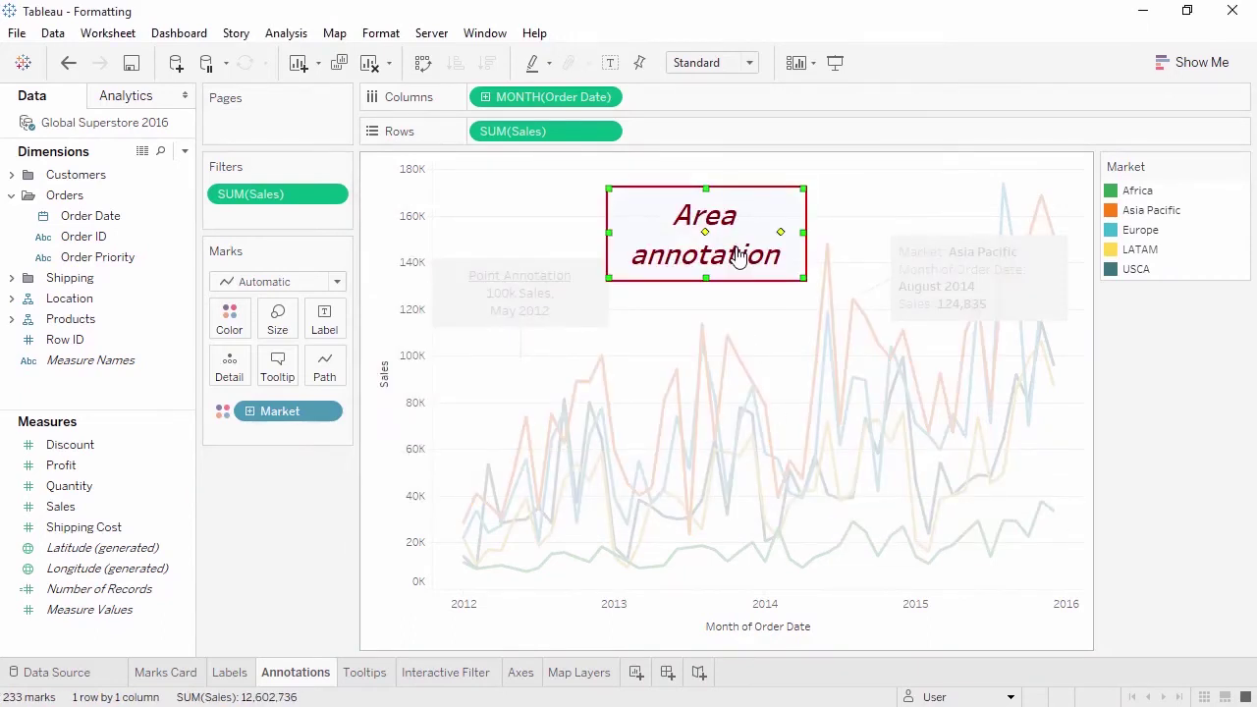
pyautogui.moveTo(708, 280)
pyautogui.mouseDown()
pyautogui.moveTo(715, 253)
pyautogui.moveTo(715, 265)
pyautogui.mouseUp()
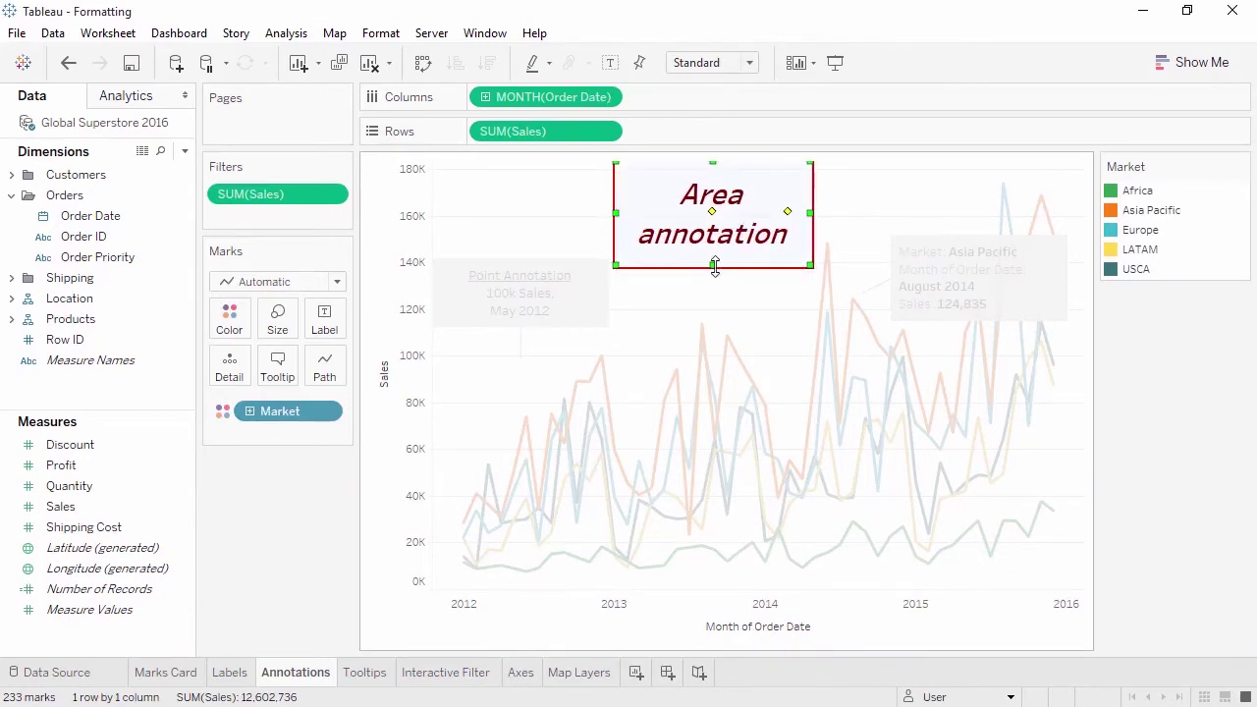
# - Examine the editable text of the point annotation and the Asia Pacific mark annotation without changing either
pyautogui.doubleClick(556, 293)
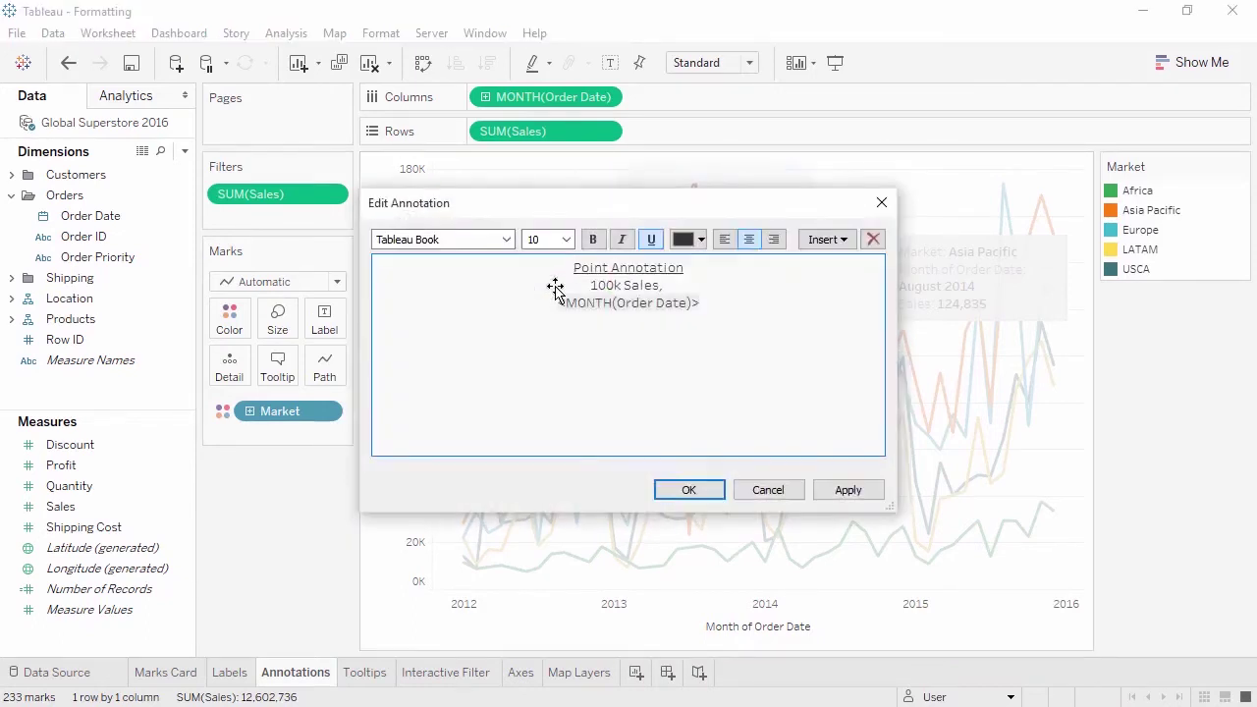
pyautogui.click(881, 203)
pyautogui.rightClick(931, 255)
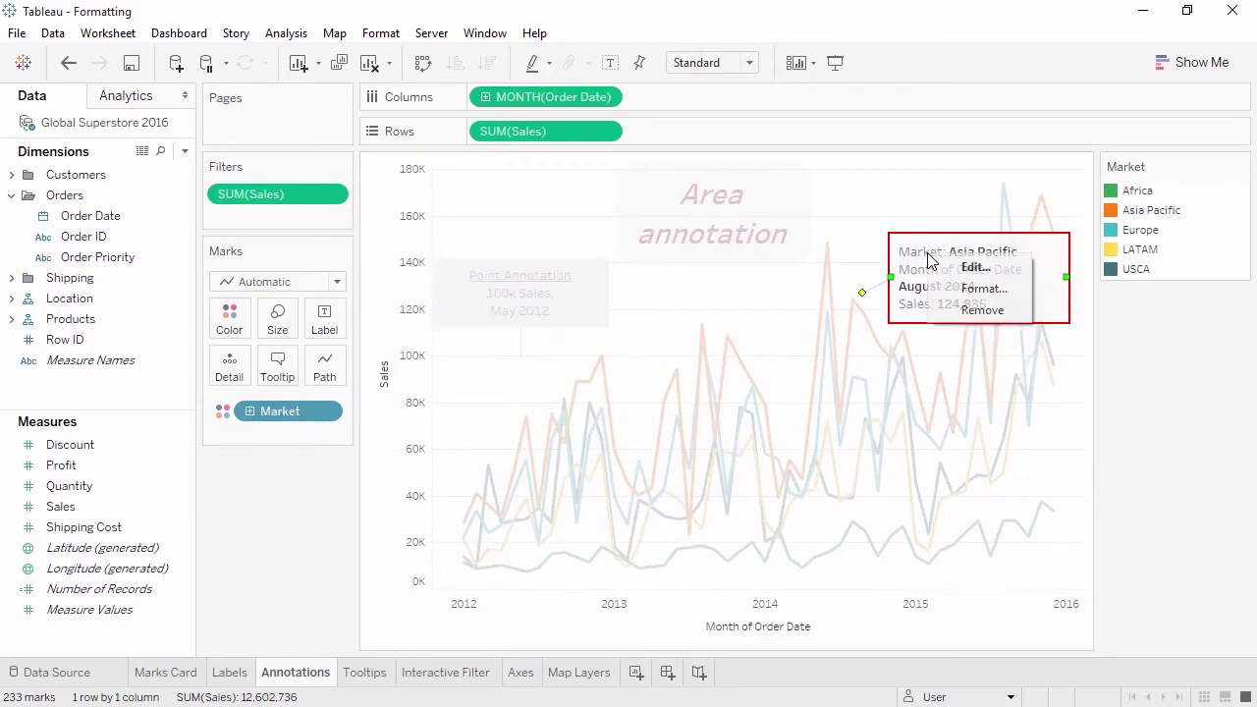
pyautogui.click(958, 269)
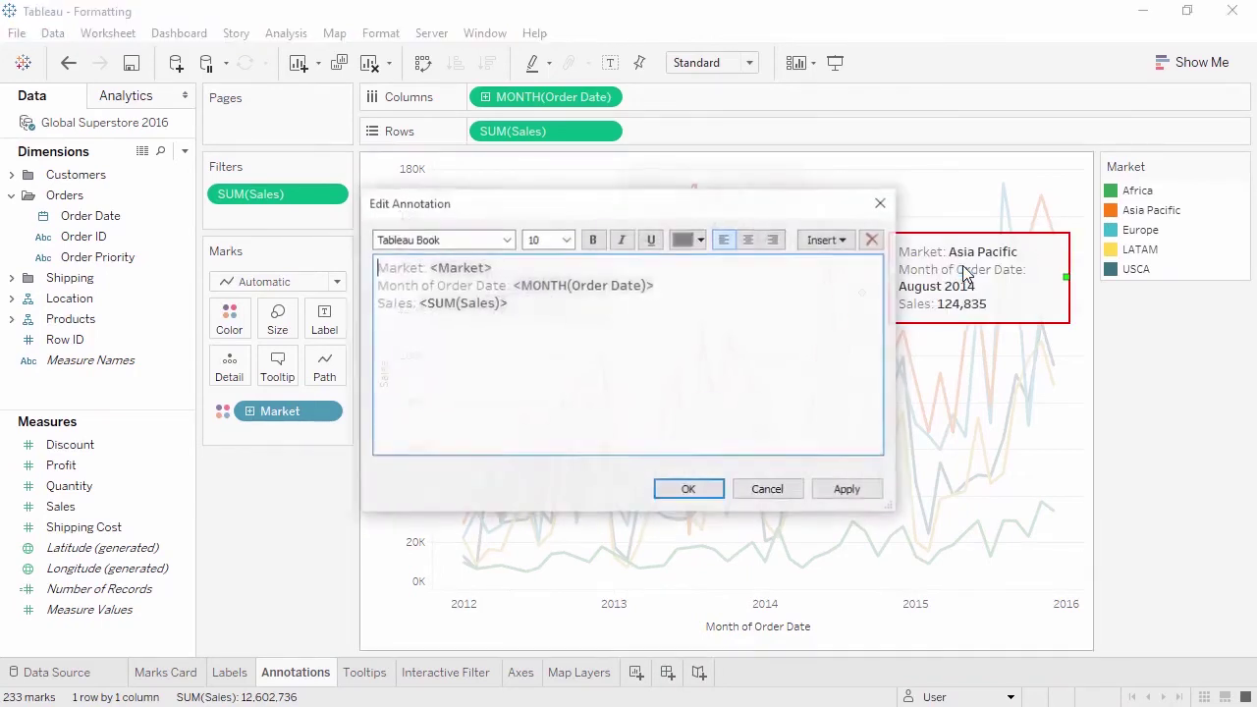
pyautogui.click(881, 203)
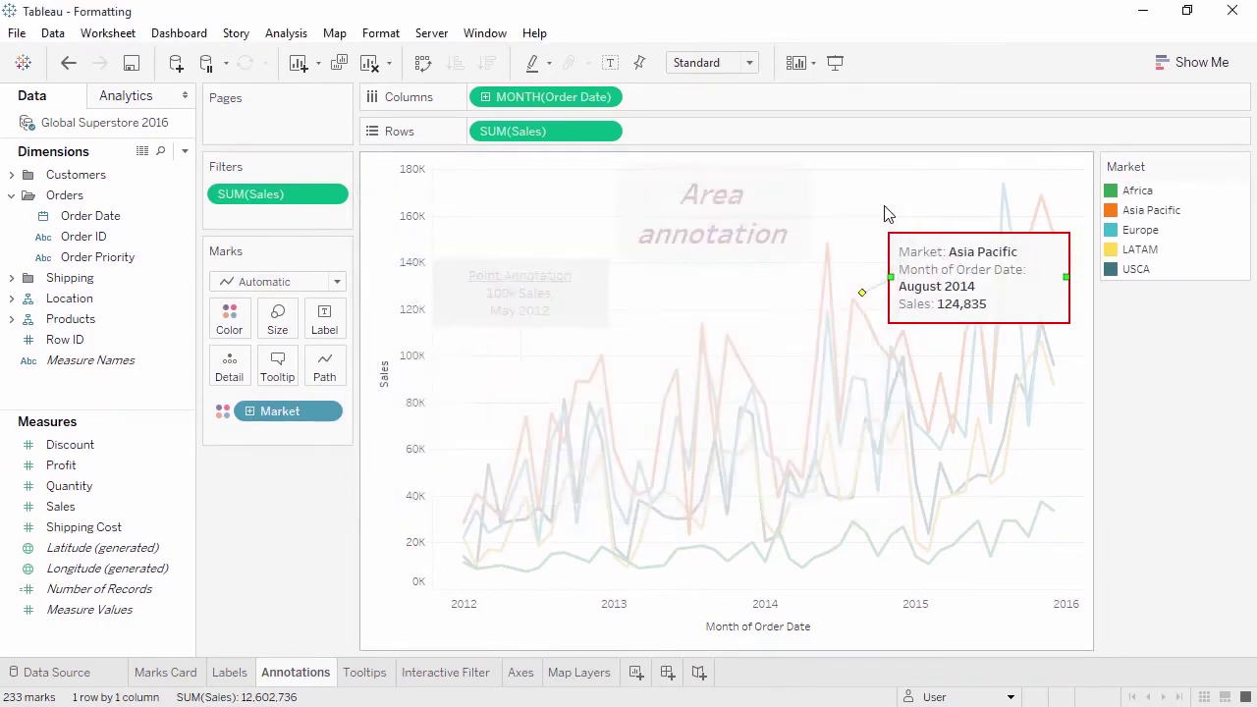
# - Format the Asia Pacific mark annotation with a Single Edge box and an Arrow line end
pyautogui.rightClick(914, 246)
pyautogui.click(935, 278)
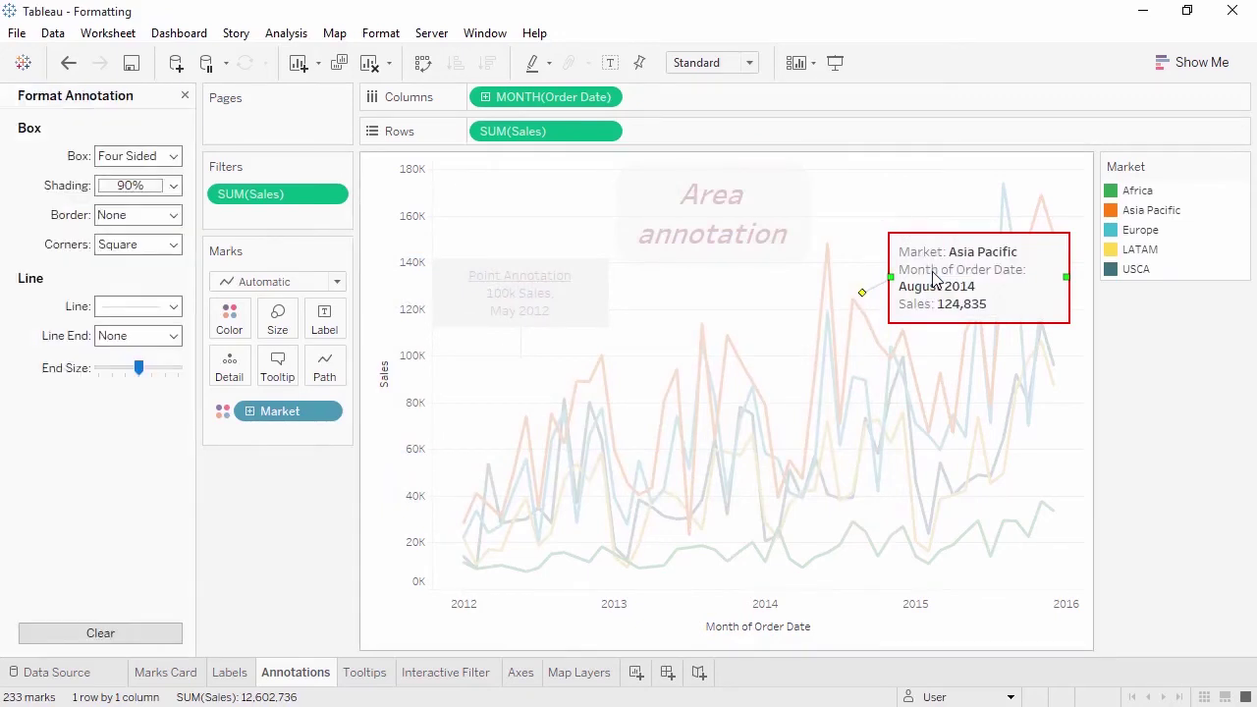
pyautogui.click(171, 158)
pyautogui.click(132, 193)
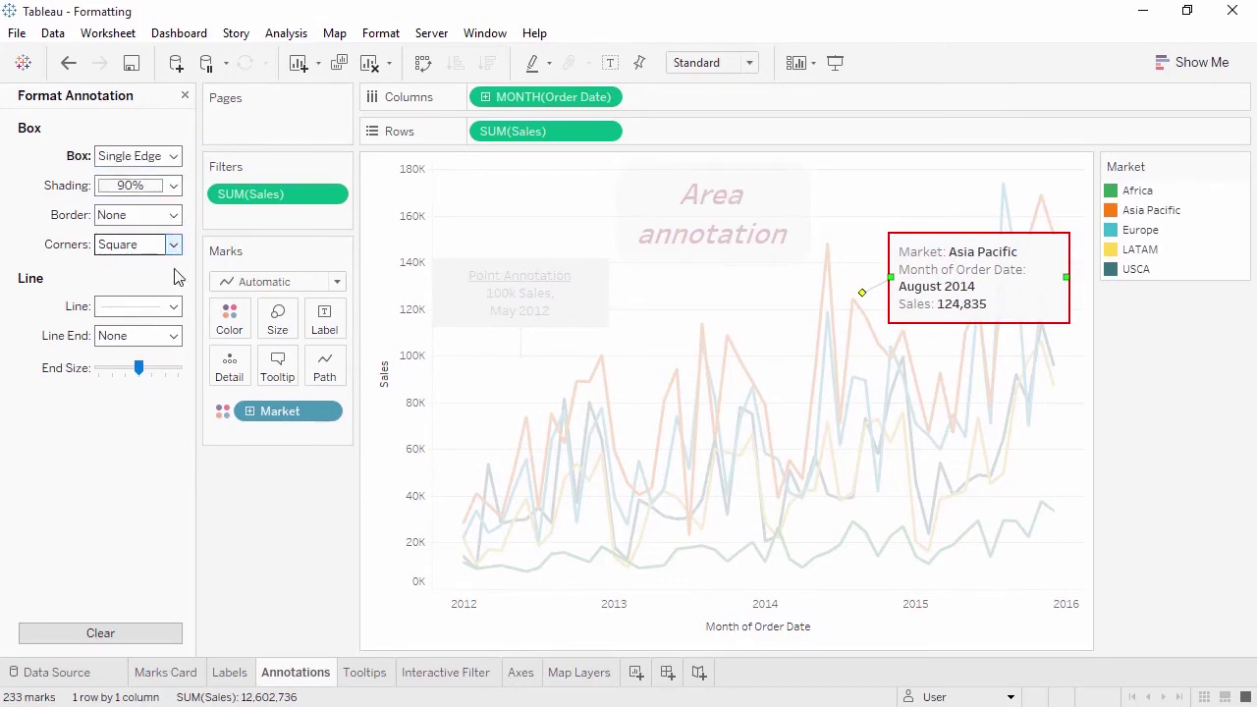
pyautogui.click(174, 336)
pyautogui.click(148, 369)
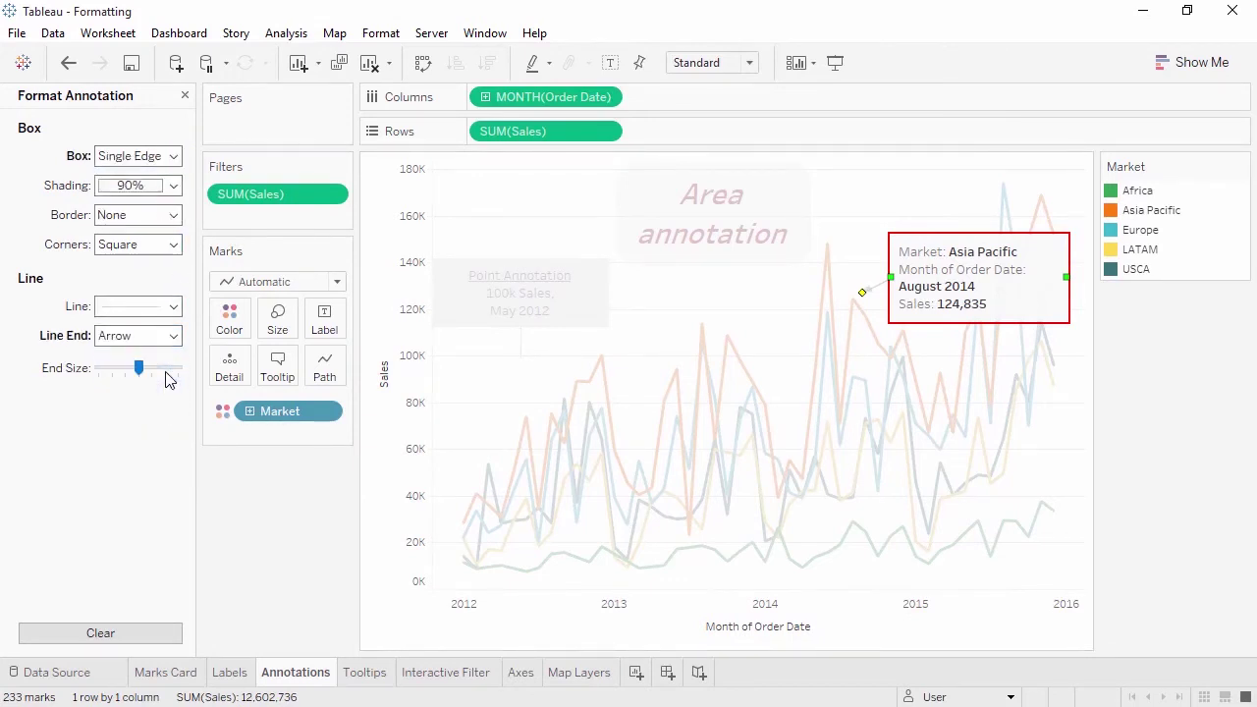
pyautogui.click(184, 96)
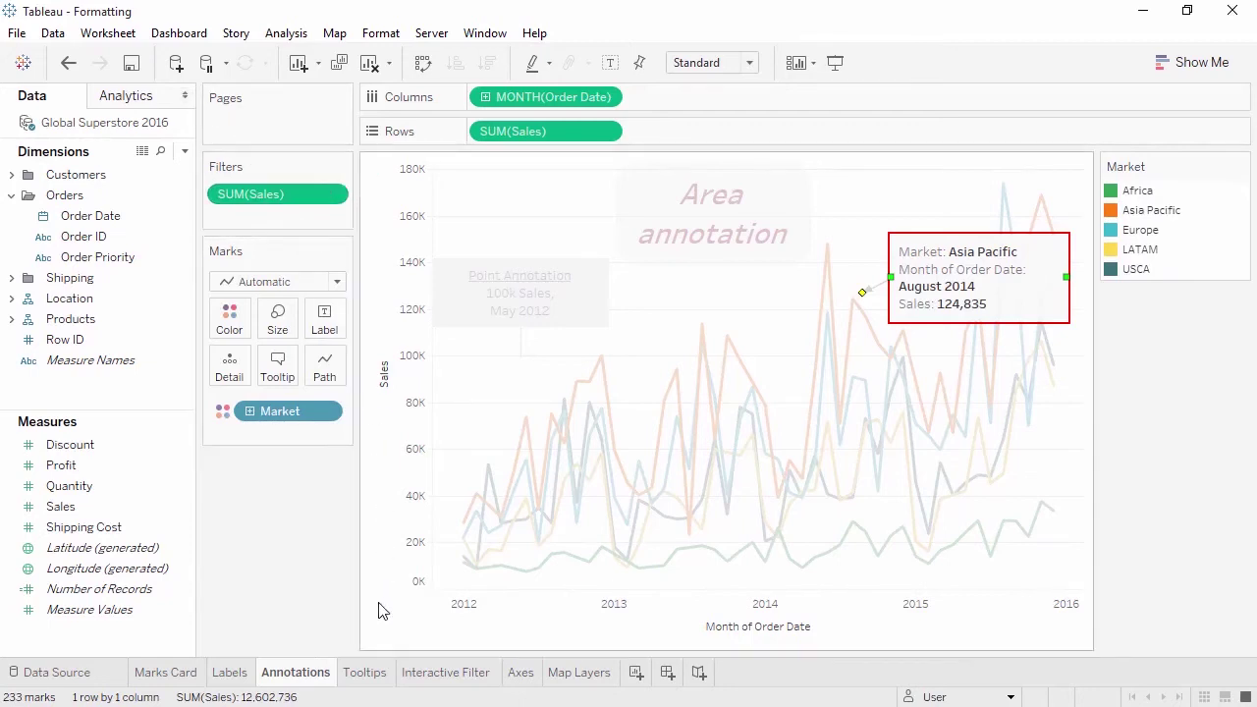
# - On the Tooltips sheet, examine the tooltips of marks in the sales and profit scatter plot
pyautogui.click(365, 673)
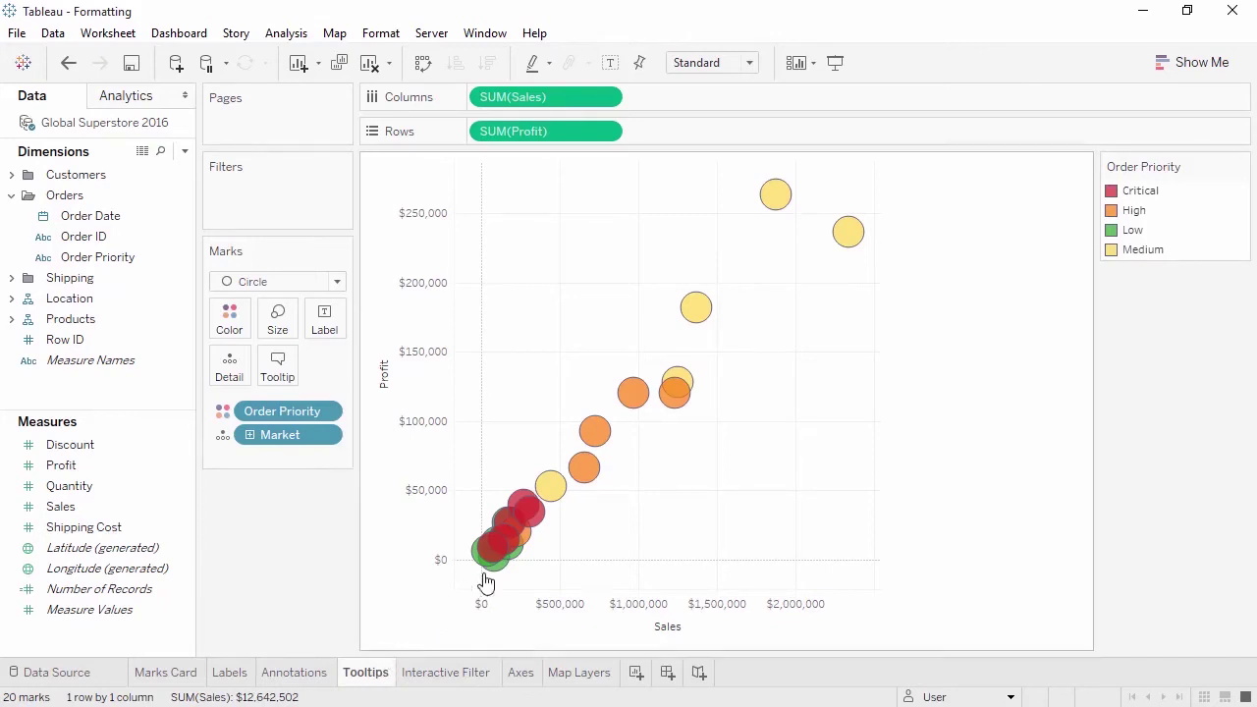
pyautogui.moveTo(500, 560)
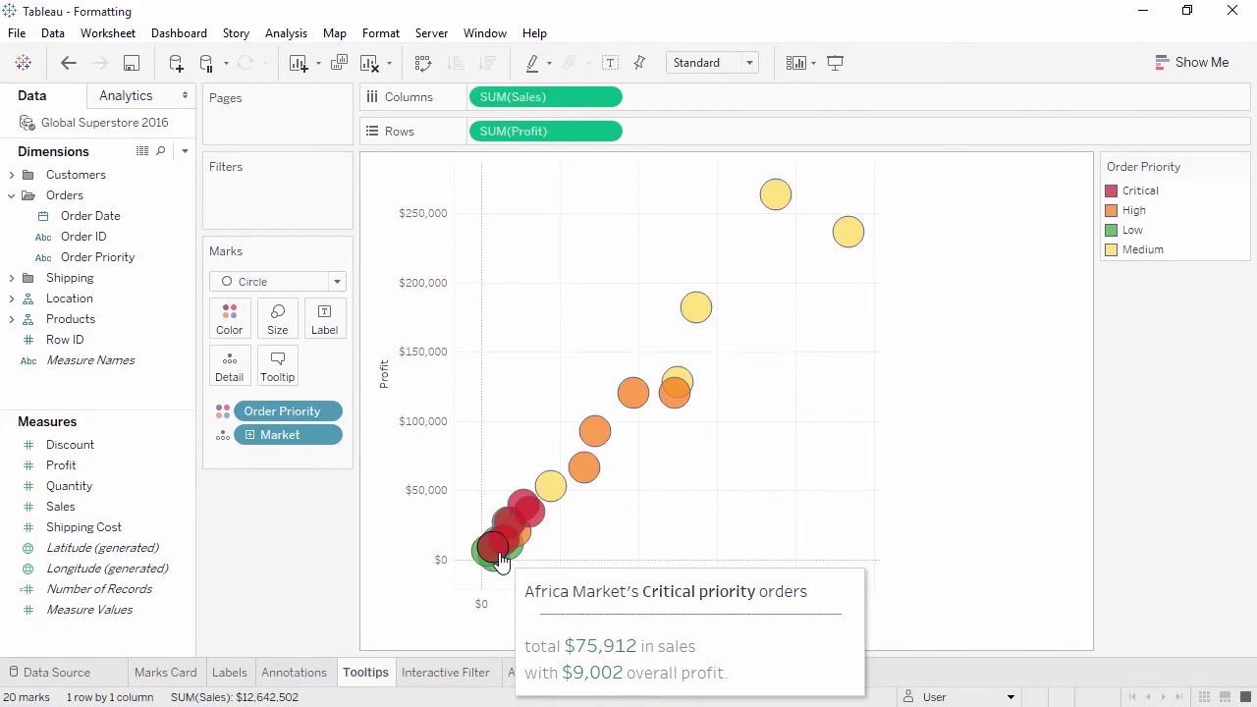
pyautogui.moveTo(552, 491)
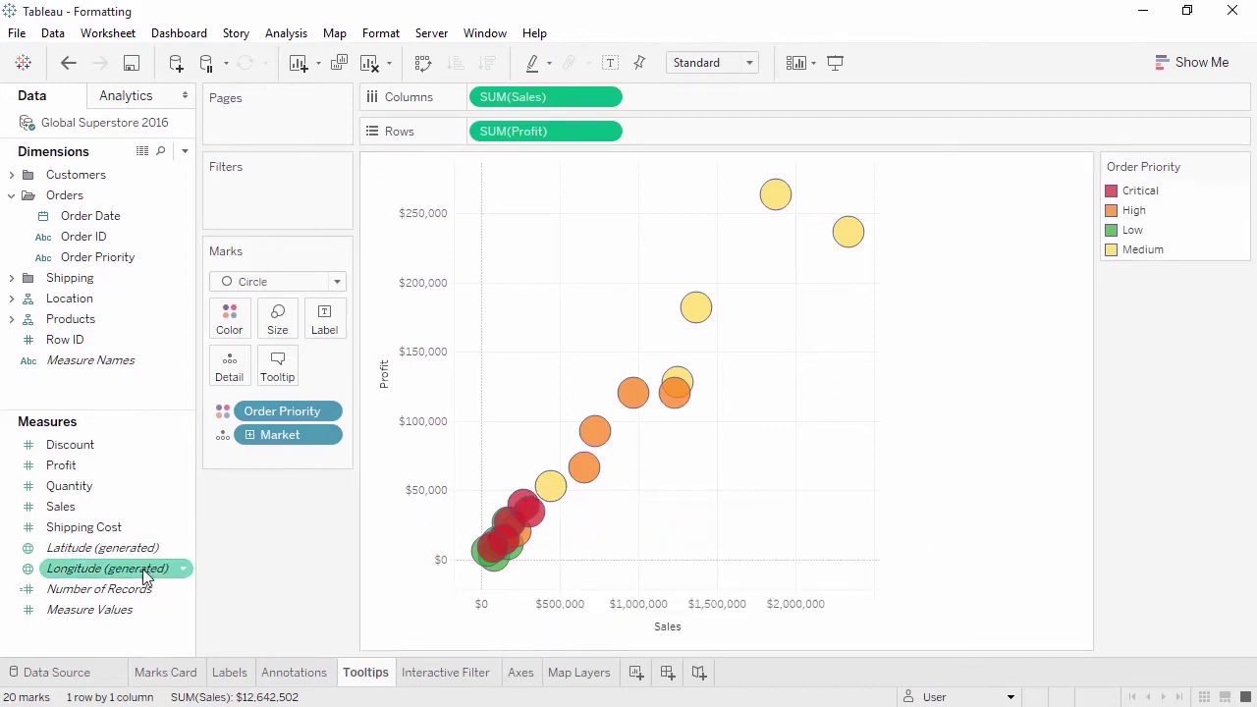
# - Add Number of Records to the tooltip and append the line "This mark consists of <SUM(Number of Records)> records"
pyautogui.moveTo(137, 592); pyautogui.dragTo(285, 374)
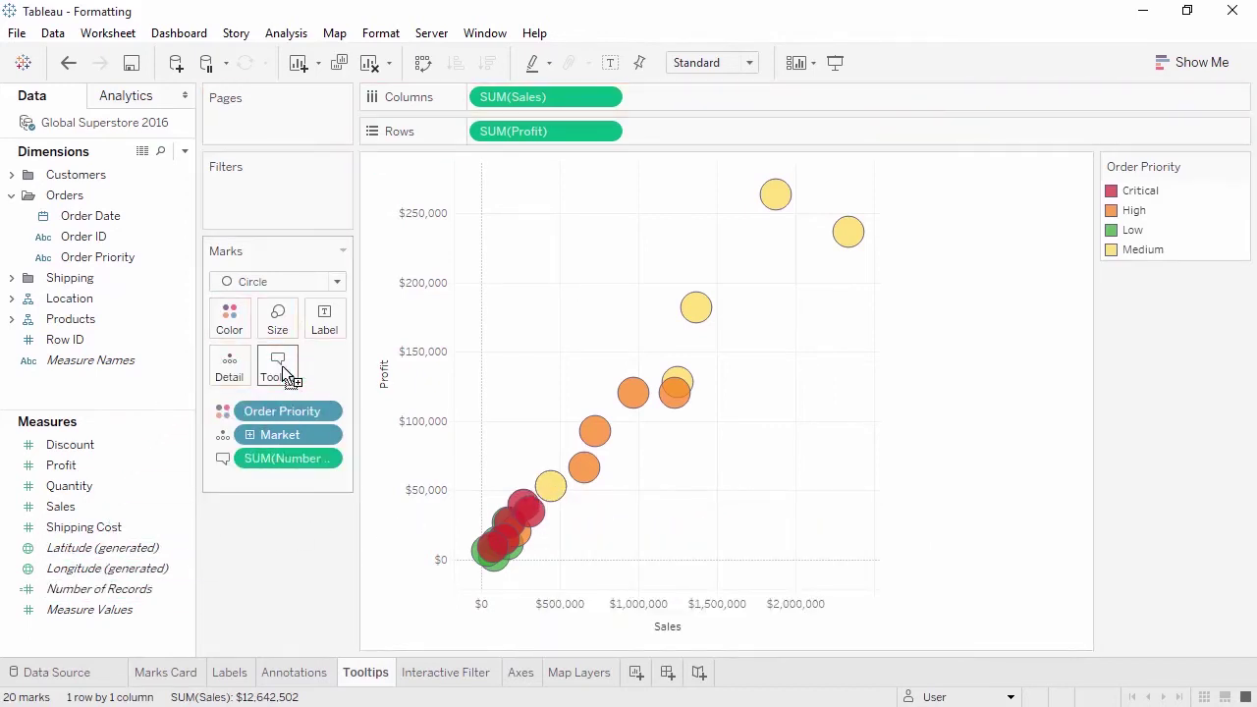
pyautogui.click(281, 369)
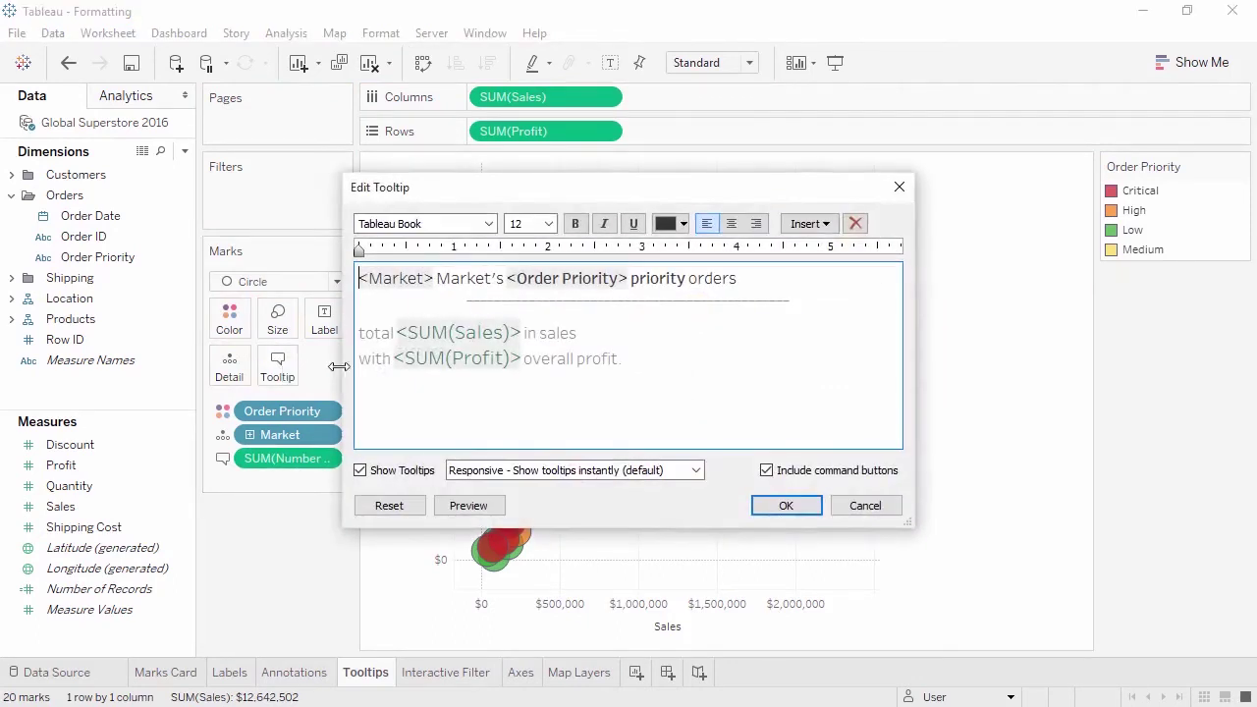
pyautogui.click(645, 367)
pyautogui.write('This mark consists of')
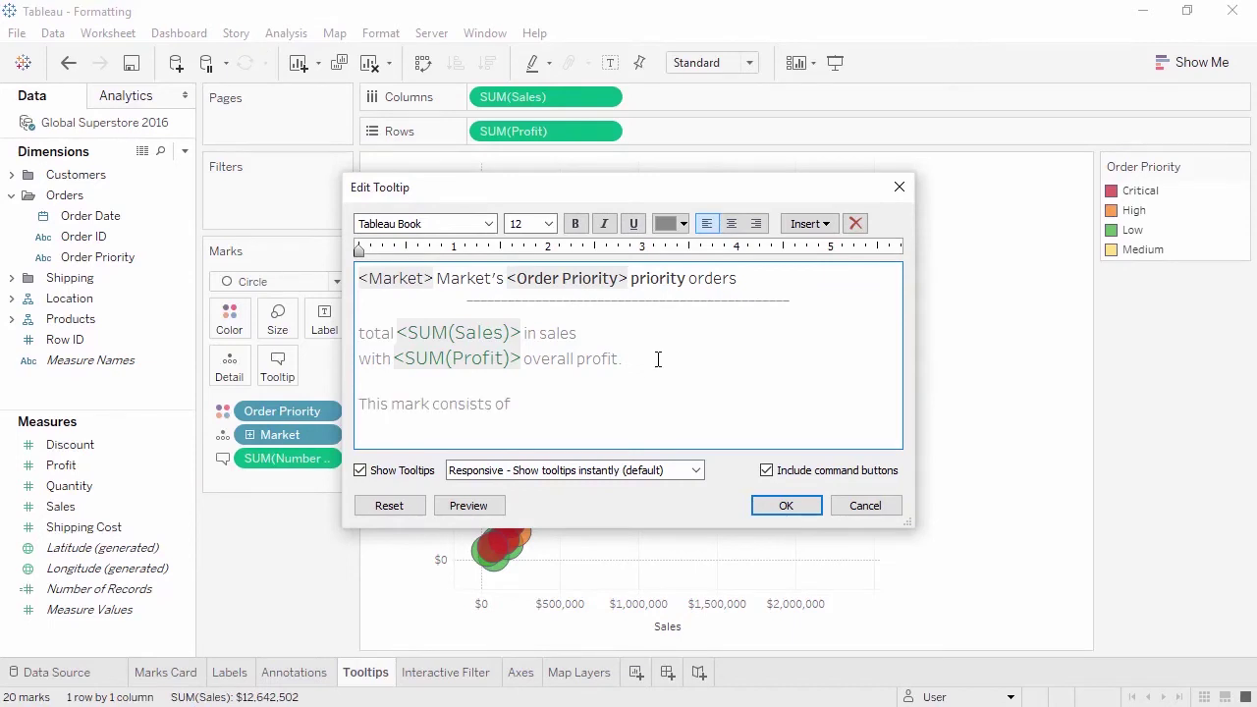
pyautogui.click(826, 225)
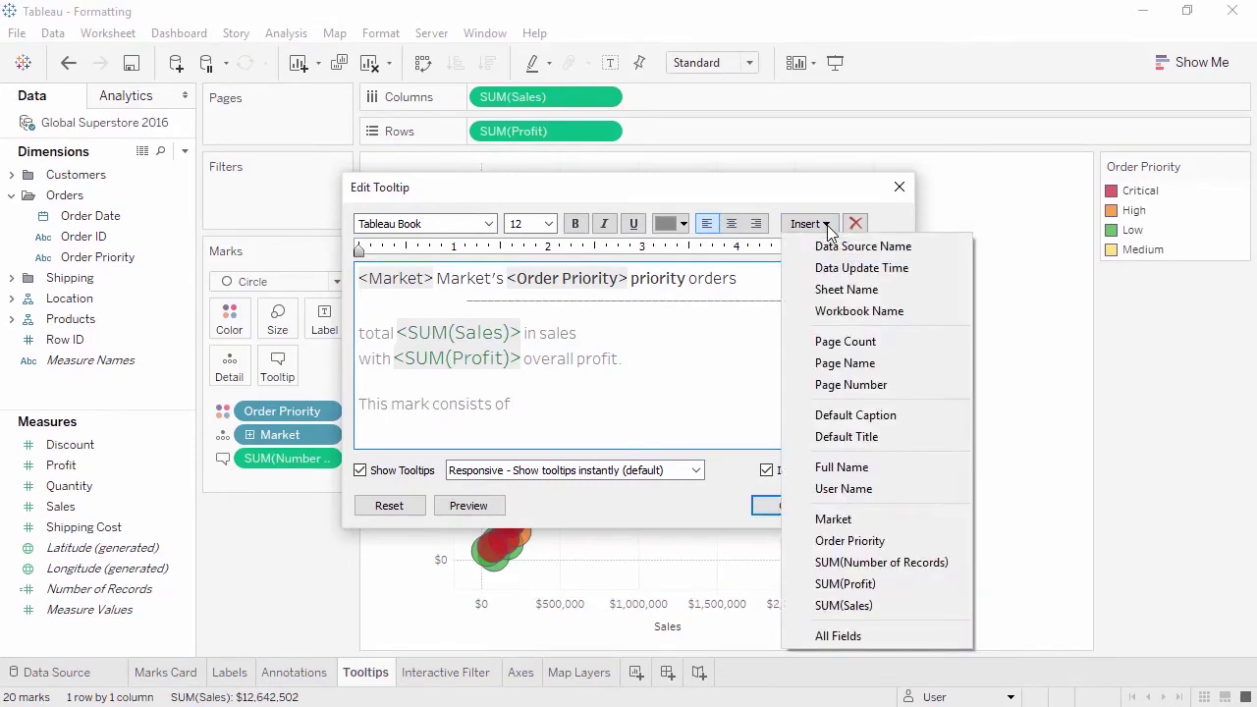
pyautogui.click(842, 562)
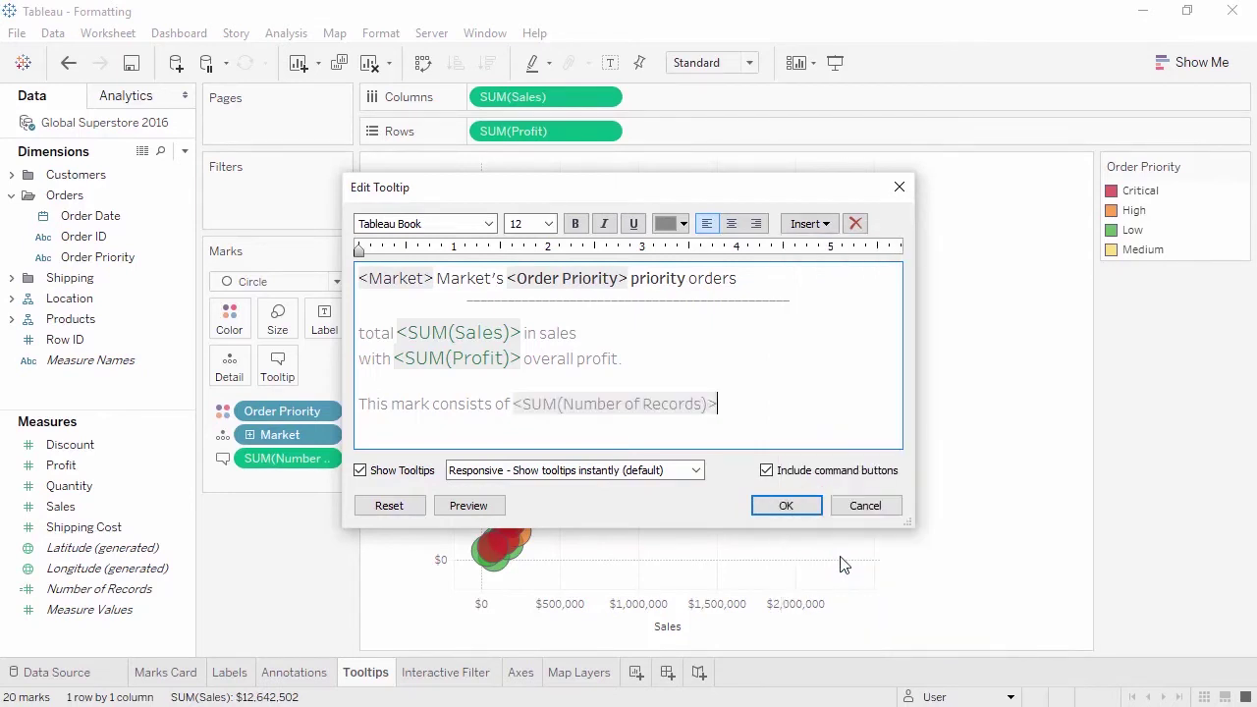
pyautogui.write('records')
# - Set the tooltip's record-count line to font size 9 and apply the tooltip changes
pyautogui.tripleClick(359, 413)
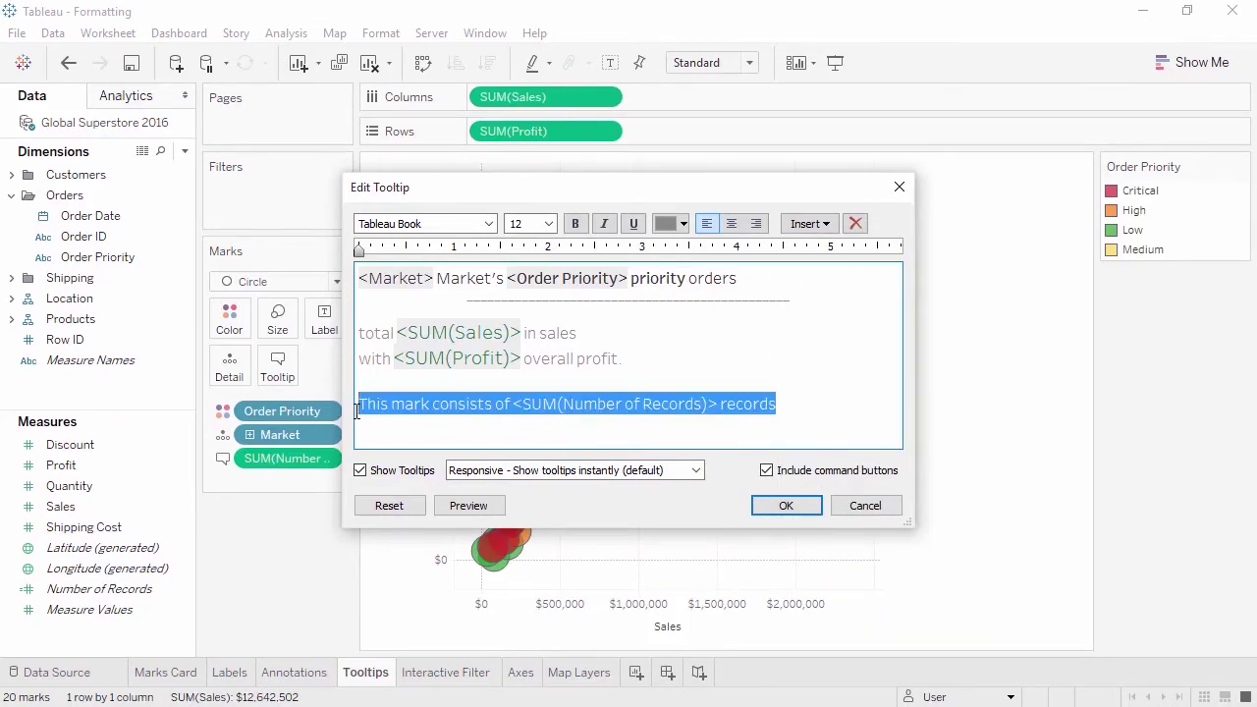
pyautogui.click(549, 224)
pyautogui.click(515, 259)
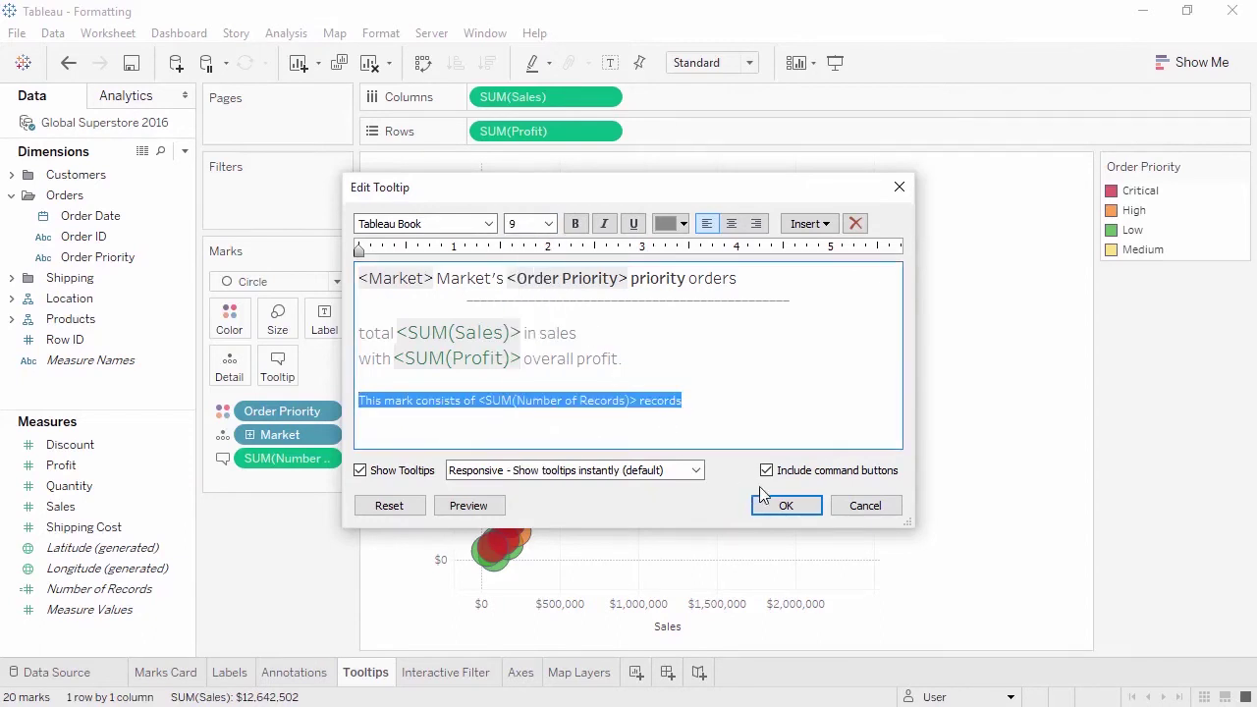
pyautogui.click(781, 507)
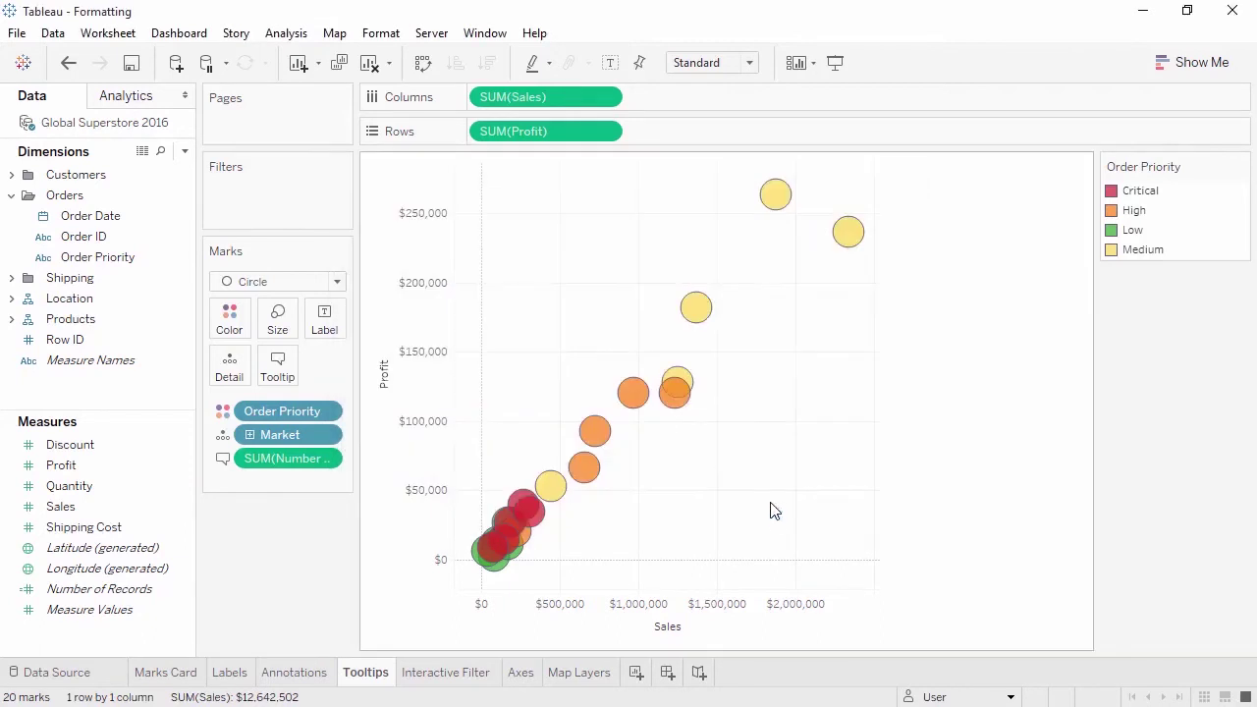
# - Check the tooltip on the Asia Pacific High priority mark and exclude command buttons from the tooltips
pyautogui.click(685, 415)
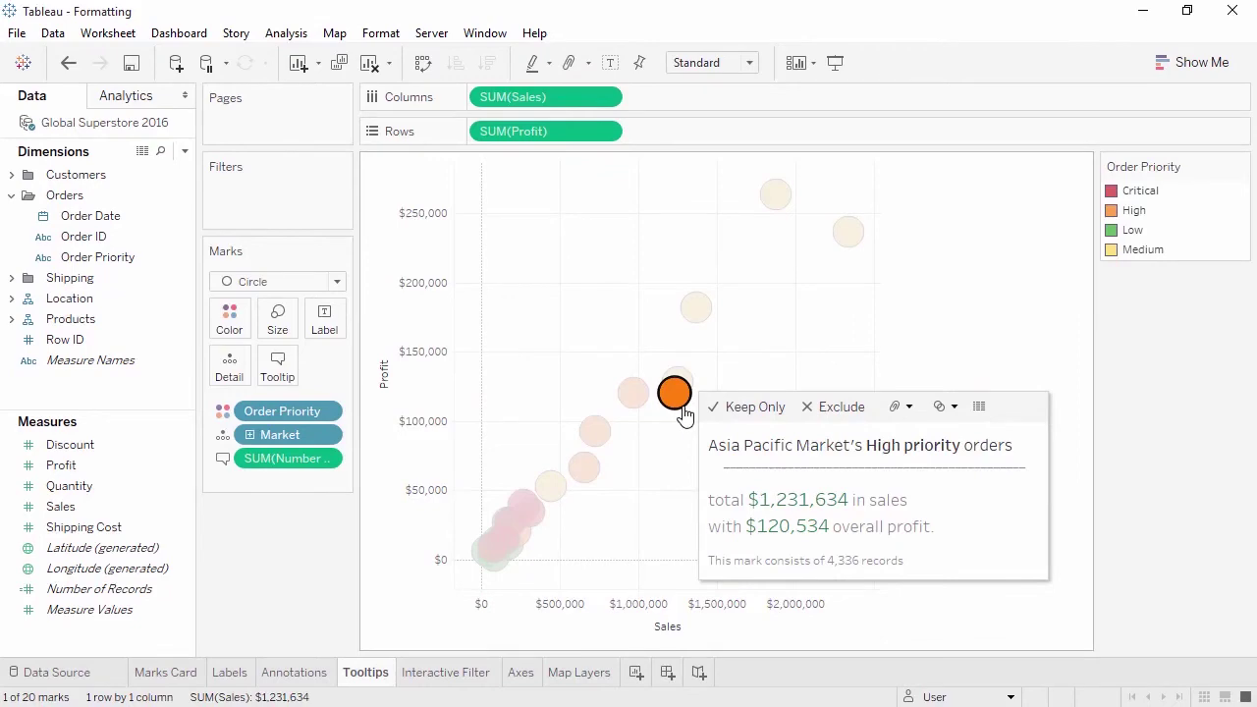
pyautogui.click(279, 377)
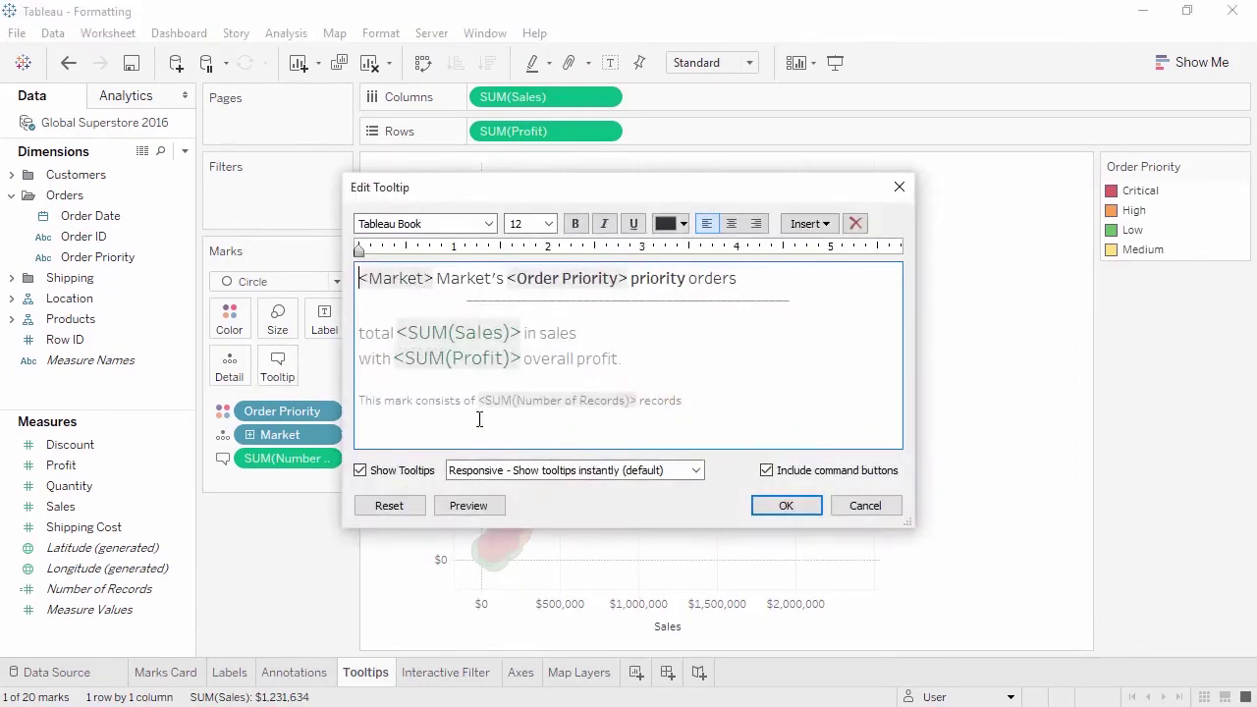
pyautogui.click(766, 470)
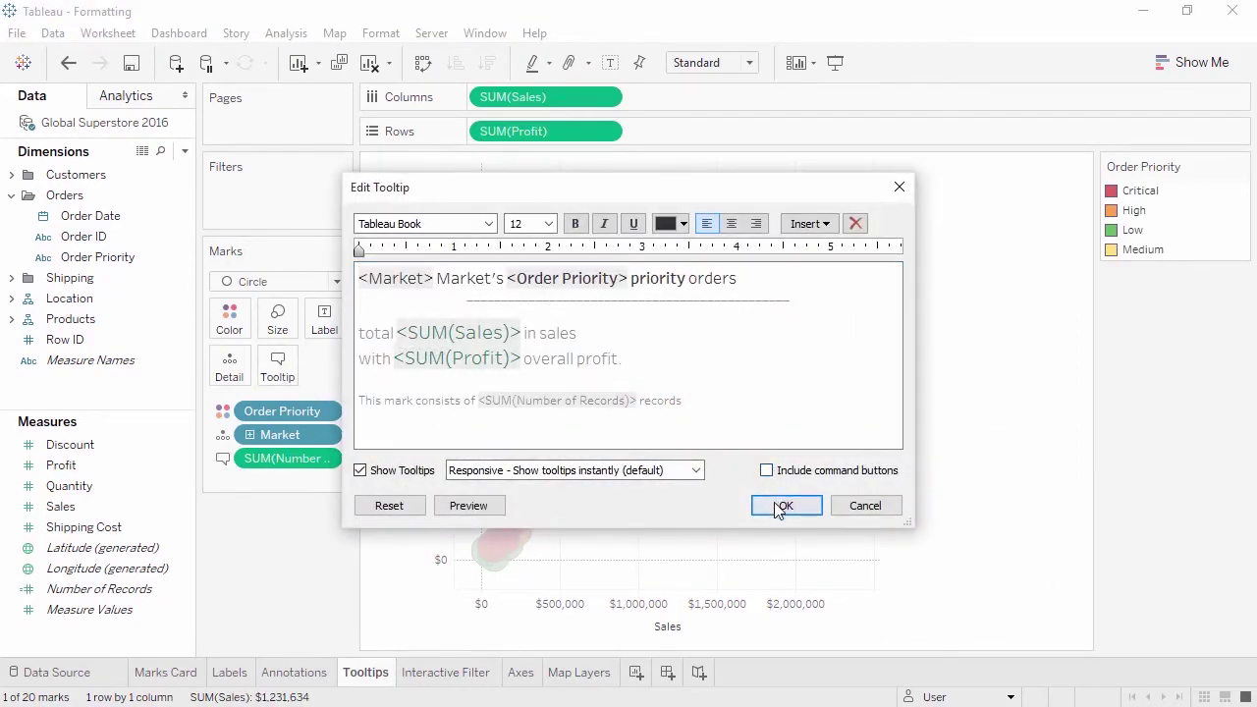
pyautogui.click(782, 506)
pyautogui.moveTo(680, 402)
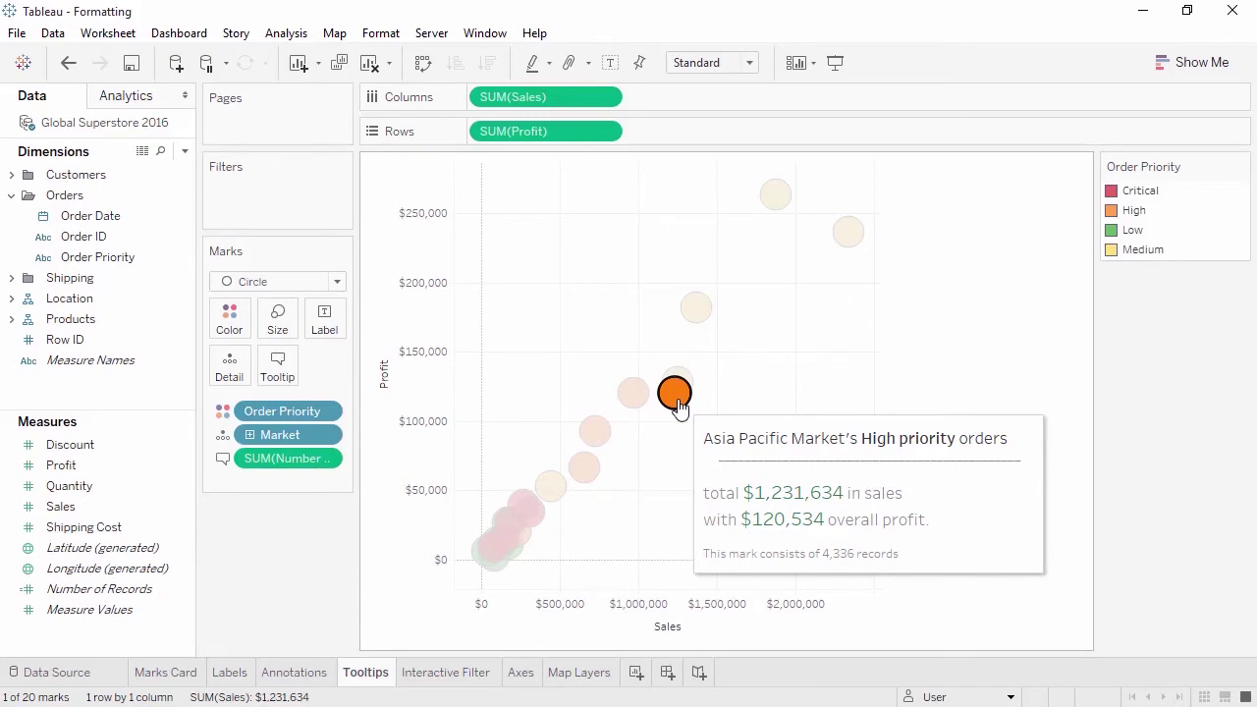
# - On the Interactive Filter sheet, format the filter cards with a dark gray body shading and close the filter formatting
pyautogui.click(485, 686)
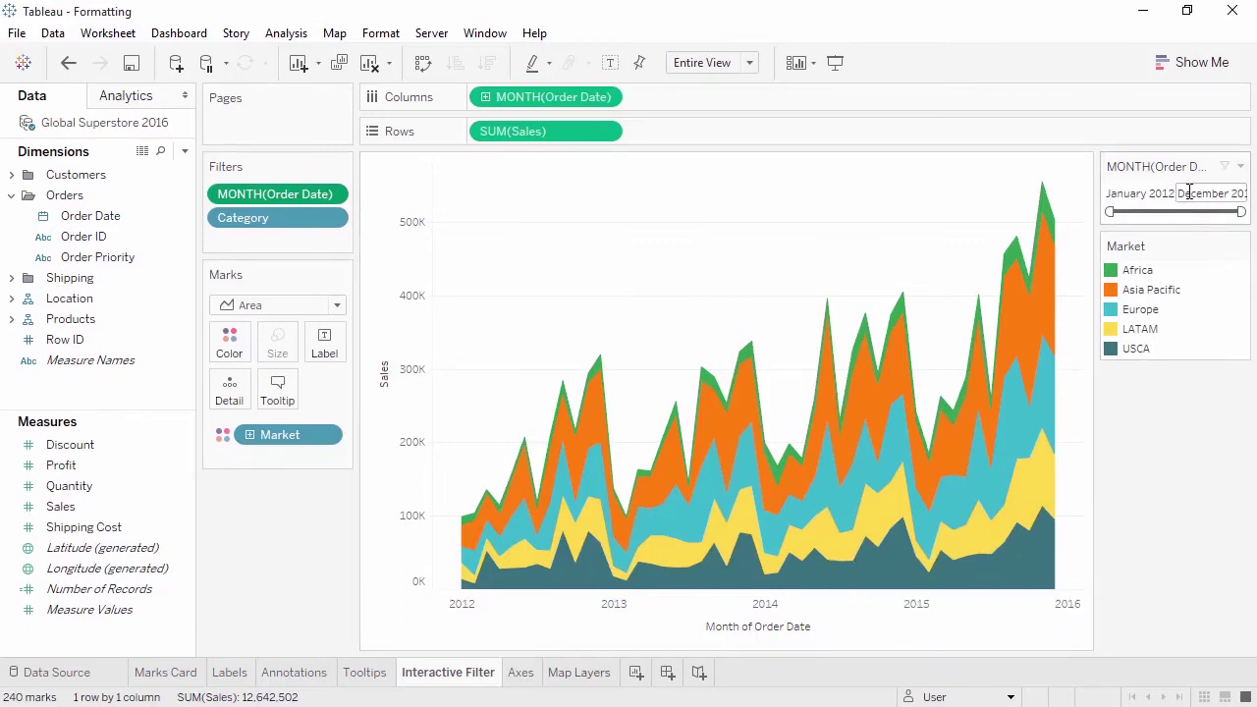
pyautogui.click(1240, 168)
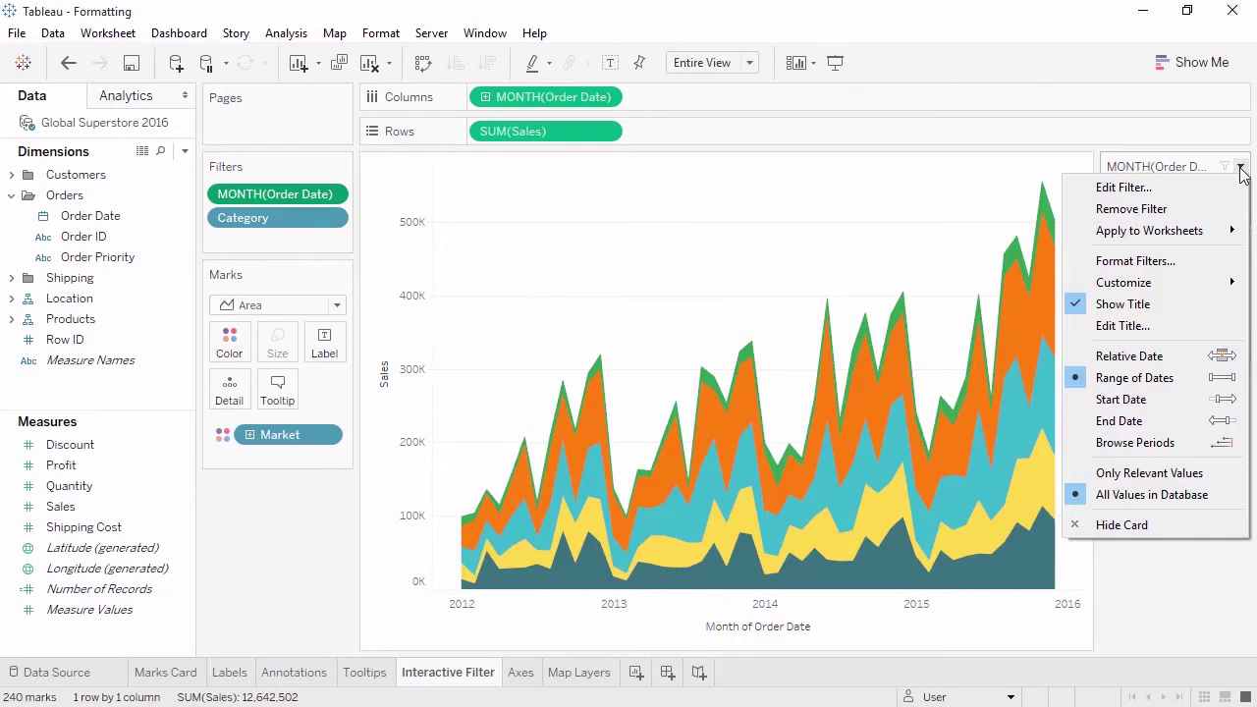
pyautogui.click(1209, 261)
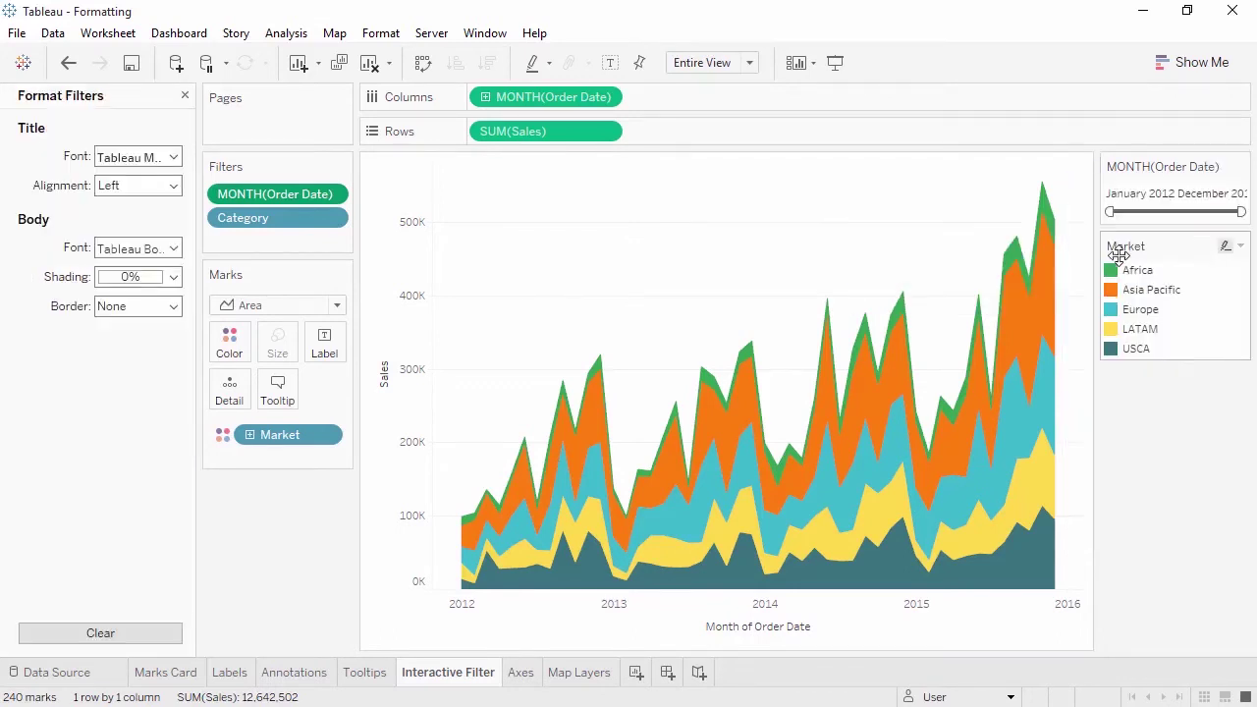
pyautogui.click(174, 278)
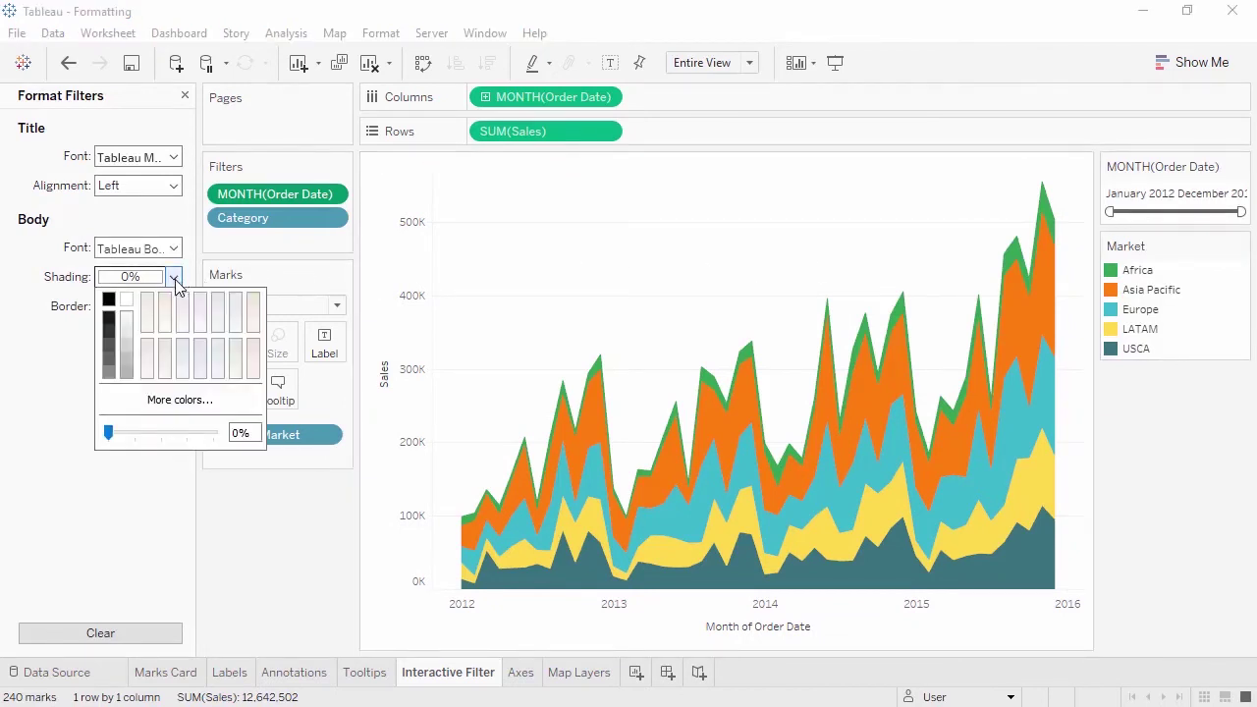
pyautogui.click(110, 332)
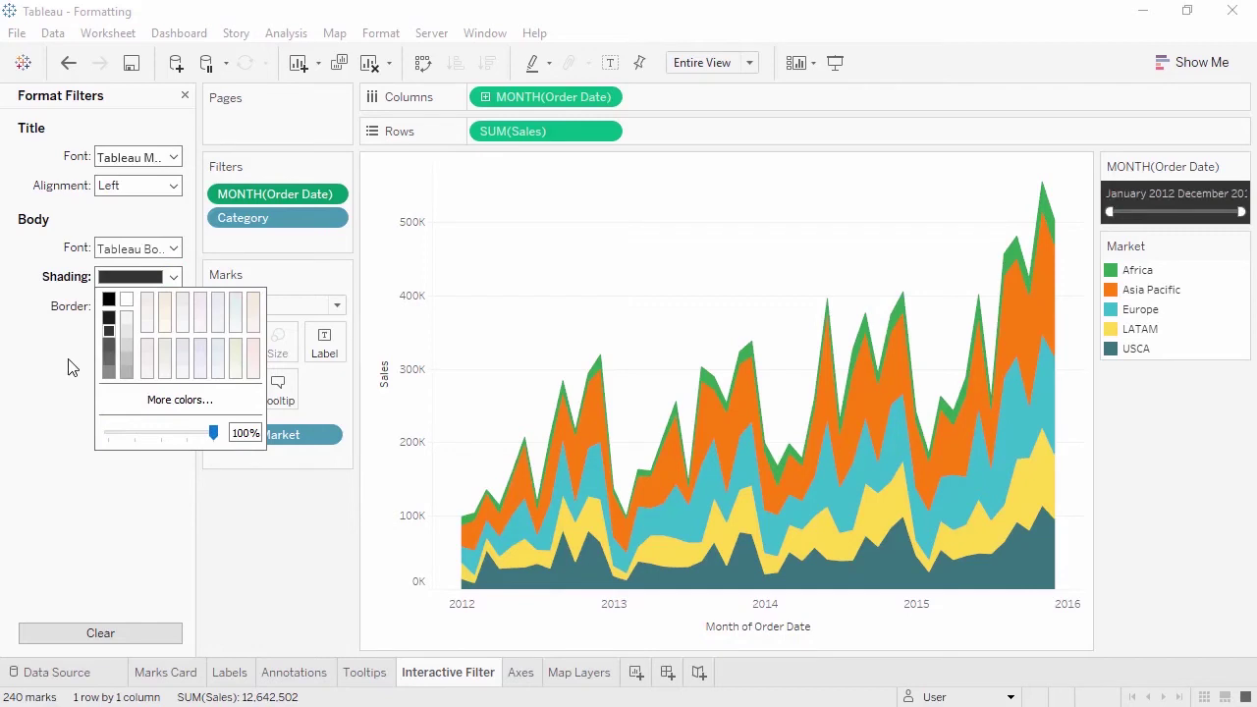
pyautogui.click(67, 360)
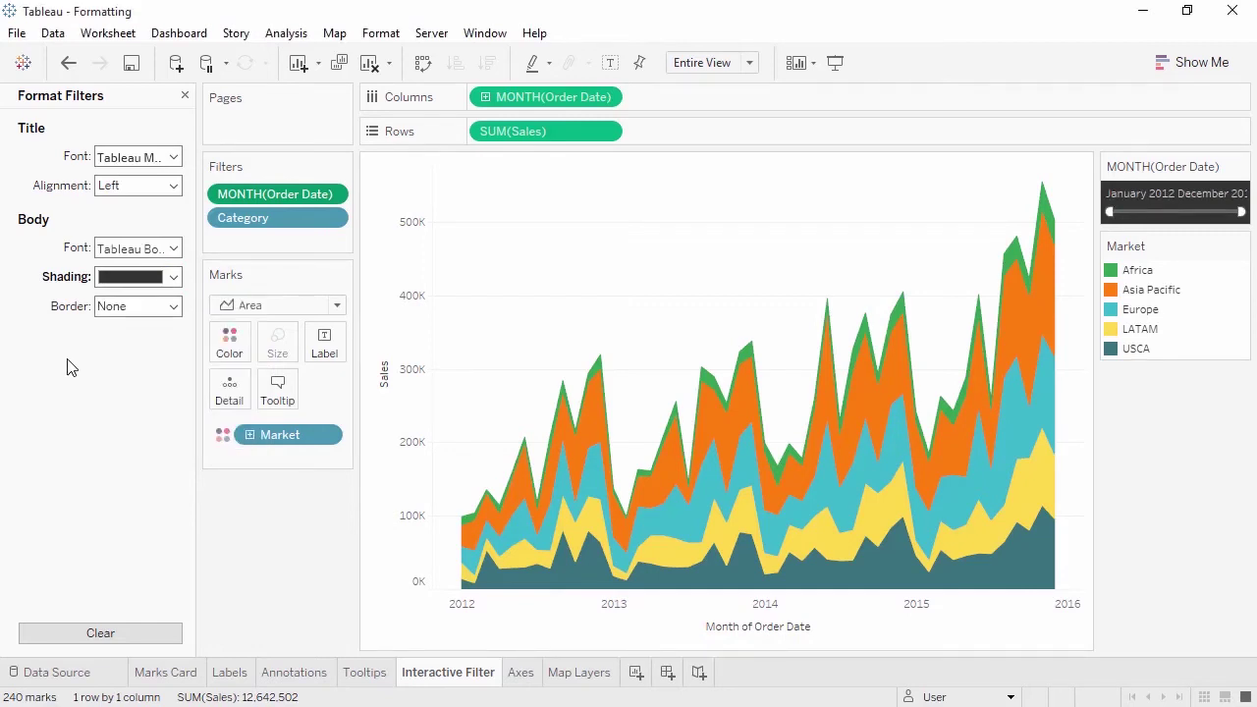
pyautogui.click(185, 96)
# - On the Axes sheet, give the Avg. Shipping Cost axis a fixed range with an end value of 115
pyautogui.click(520, 674)
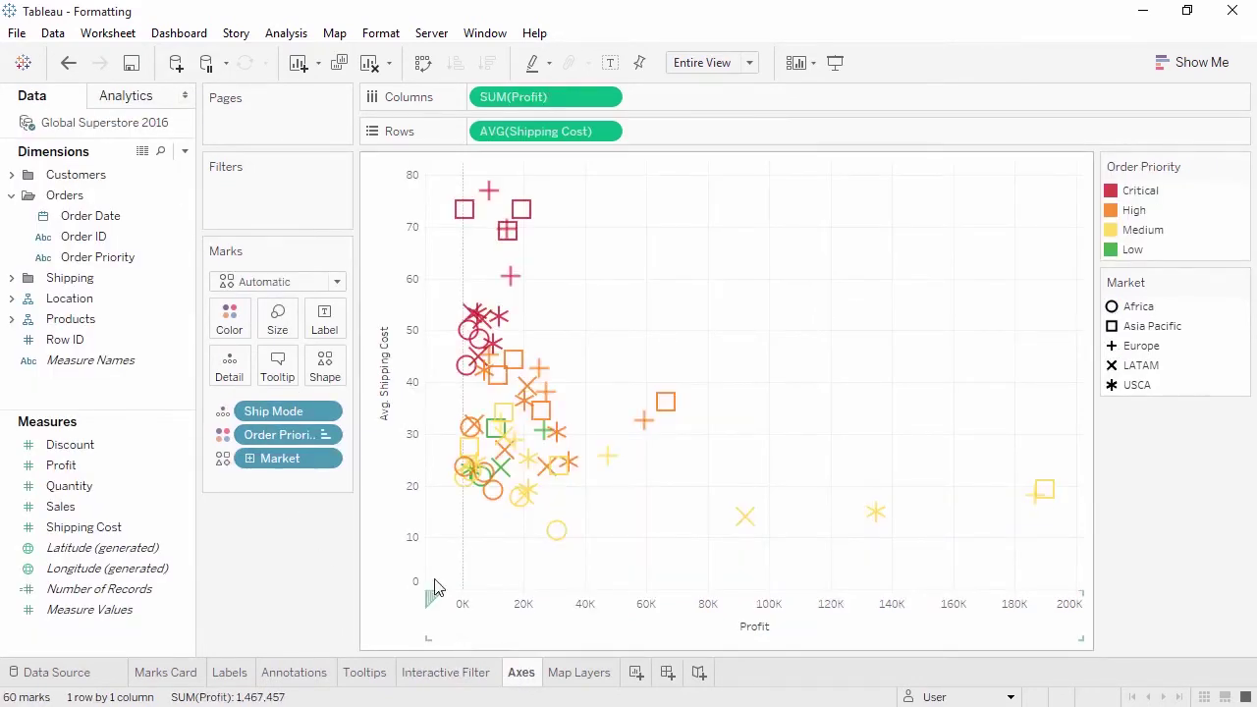
pyautogui.rightClick(413, 525)
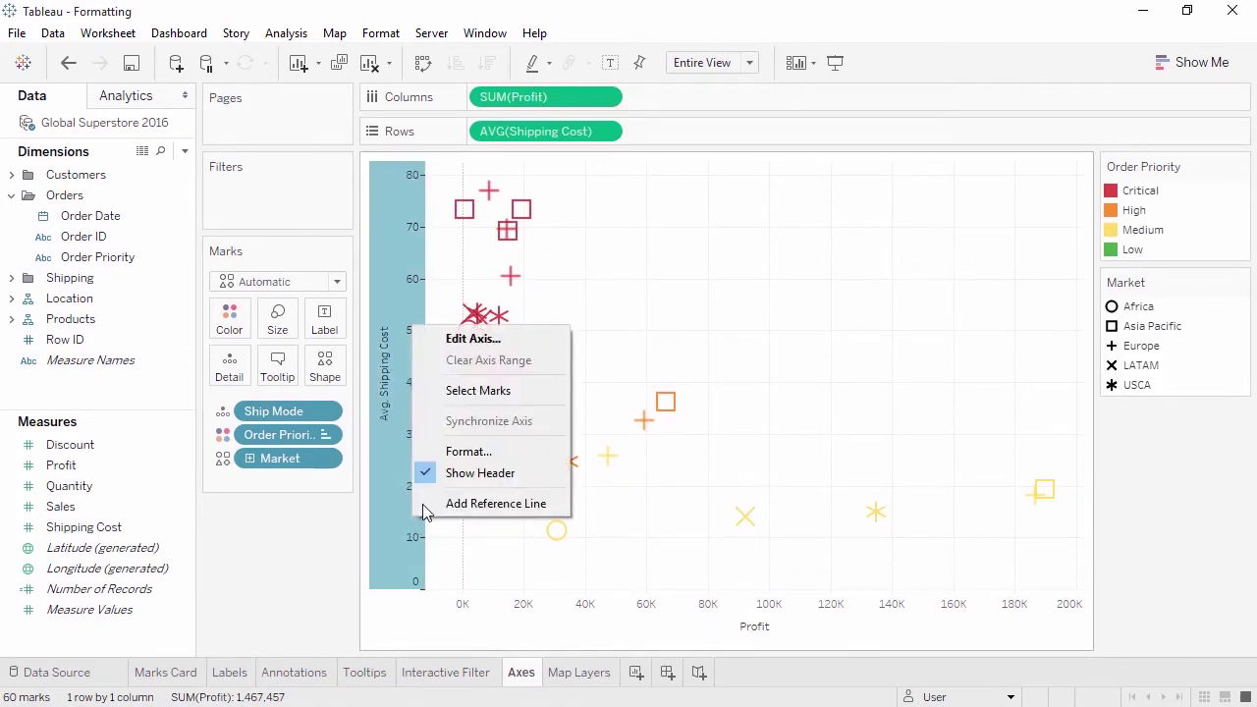
pyautogui.click(478, 340)
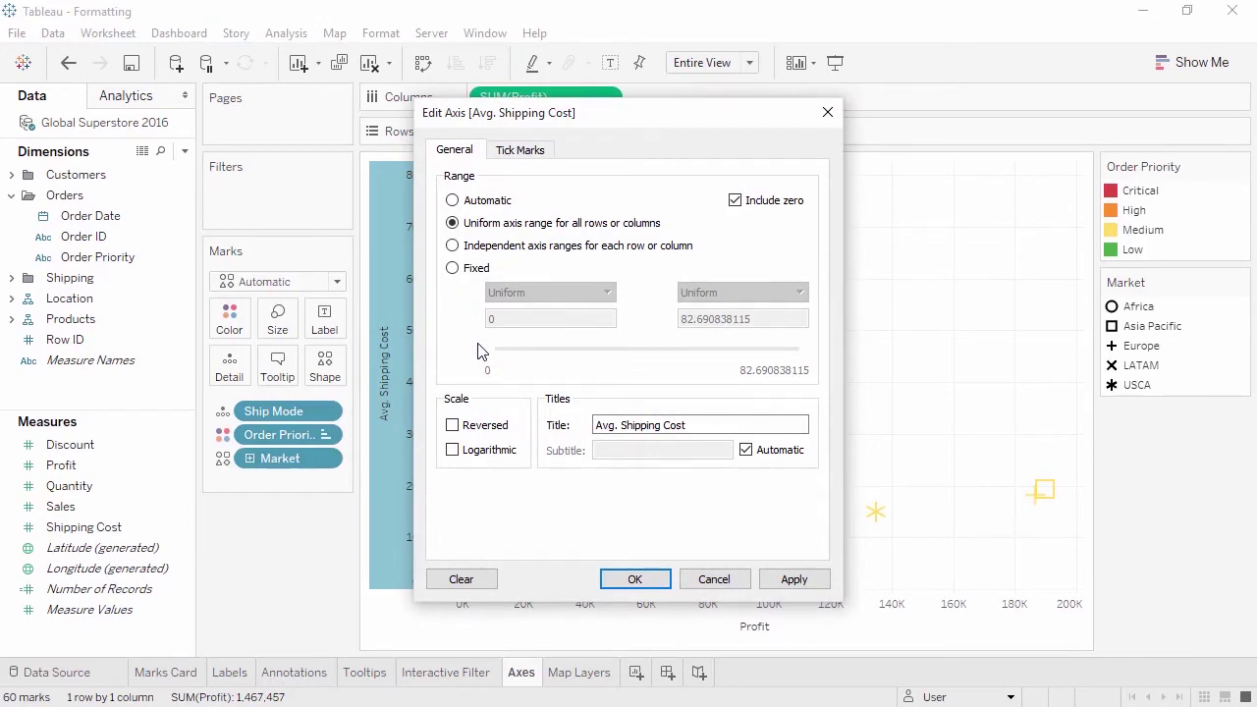
pyautogui.click(452, 268)
pyautogui.click(763, 325)
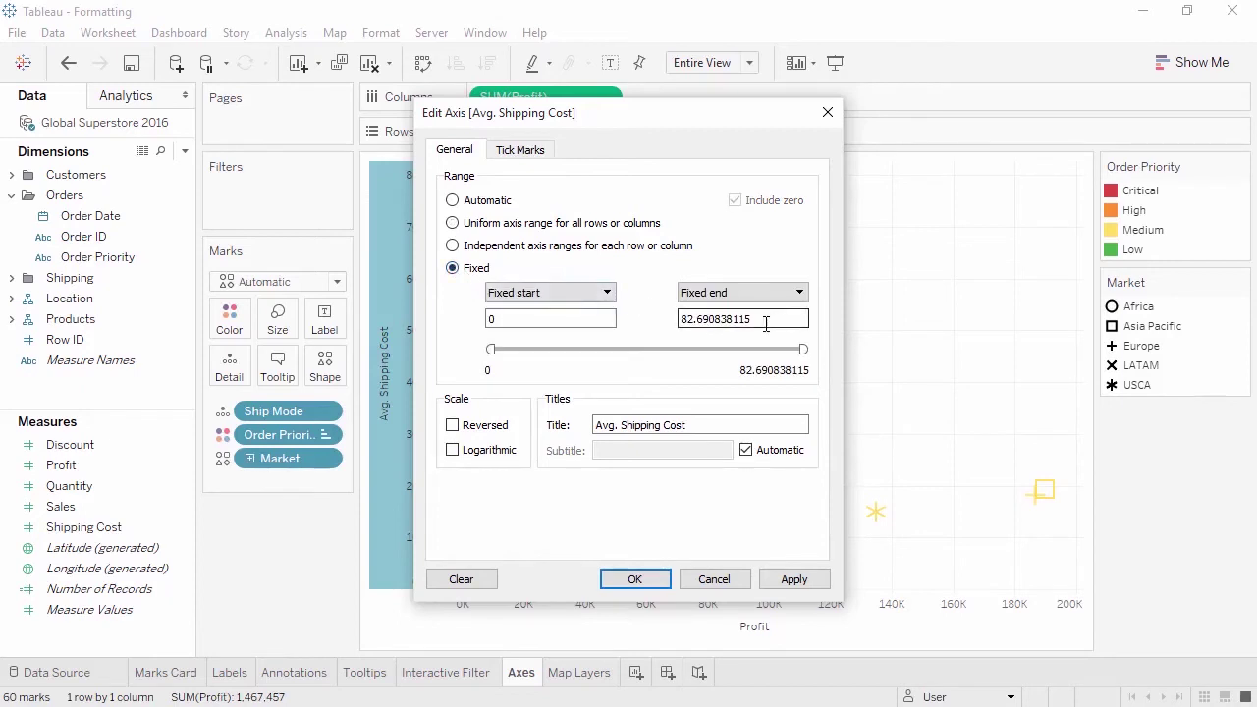
pyautogui.doubleClick(729, 324)
pyautogui.write('115')
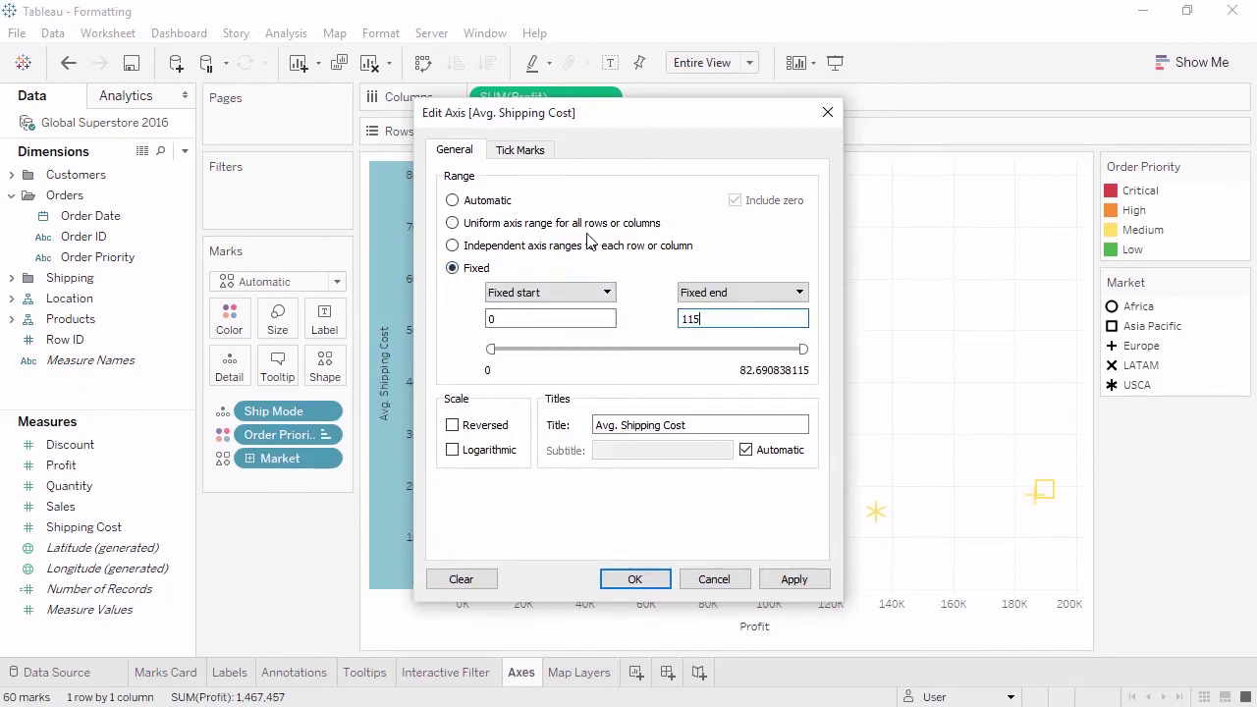
# - Set fixed major tick marks every 50 units on the Avg. Shipping Cost axis and apply the axis changes
pyautogui.click(525, 152)
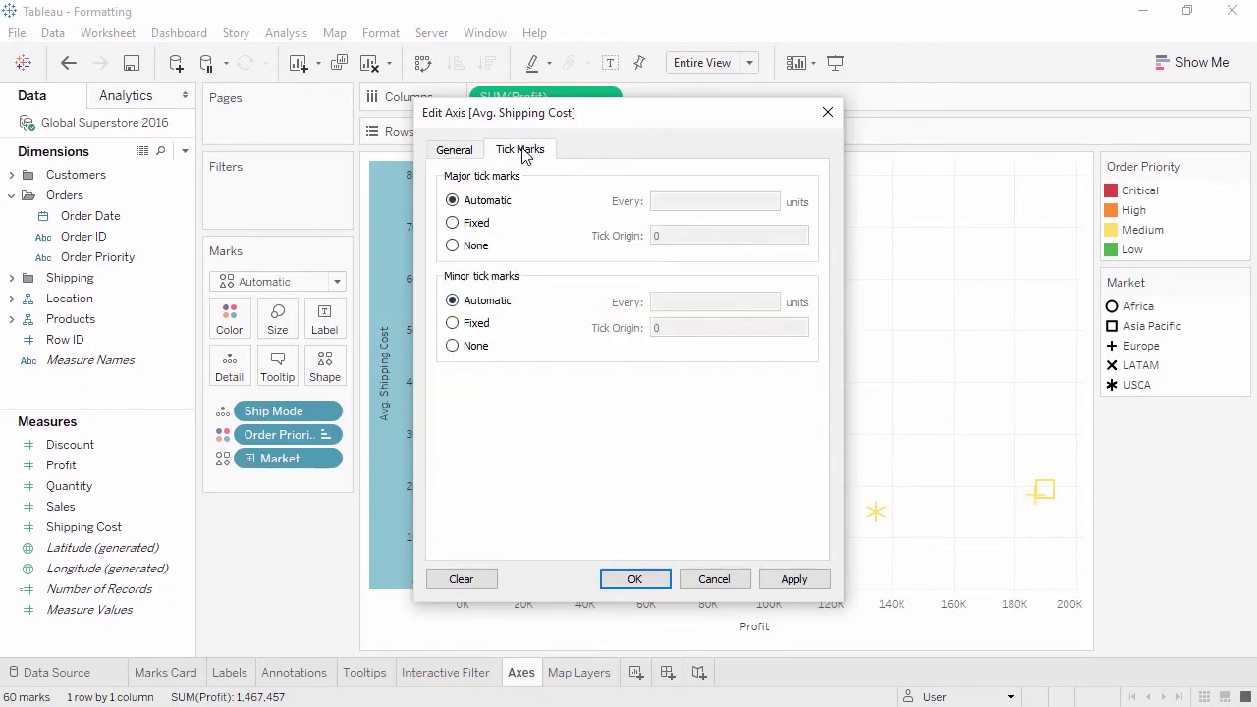
pyautogui.click(475, 226)
pyautogui.click(681, 202)
pyautogui.doubleClick(659, 202)
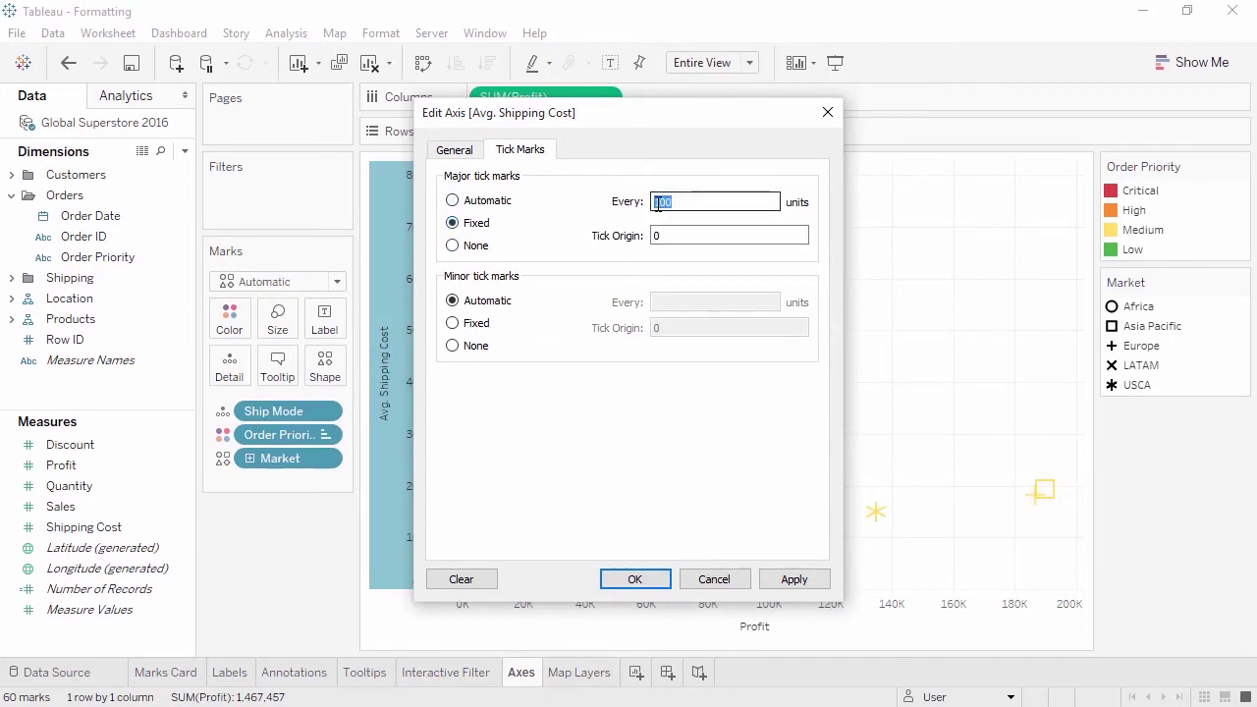
pyautogui.write('50')
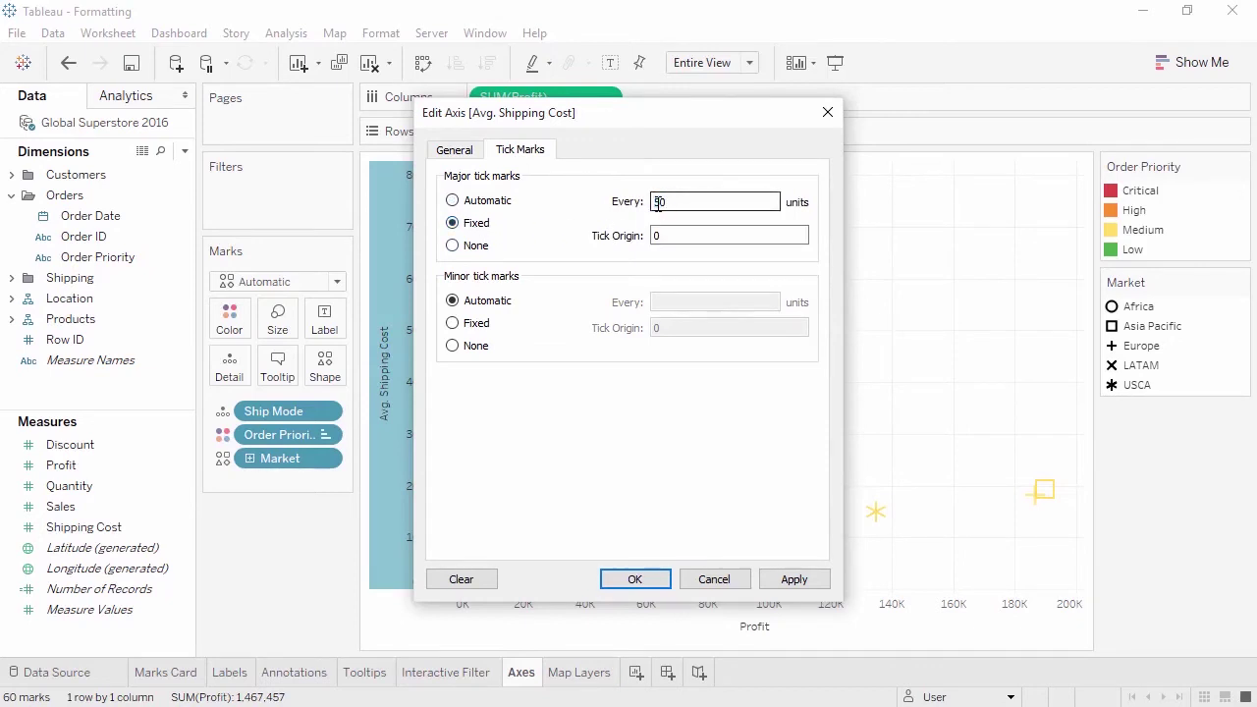
pyautogui.click(637, 580)
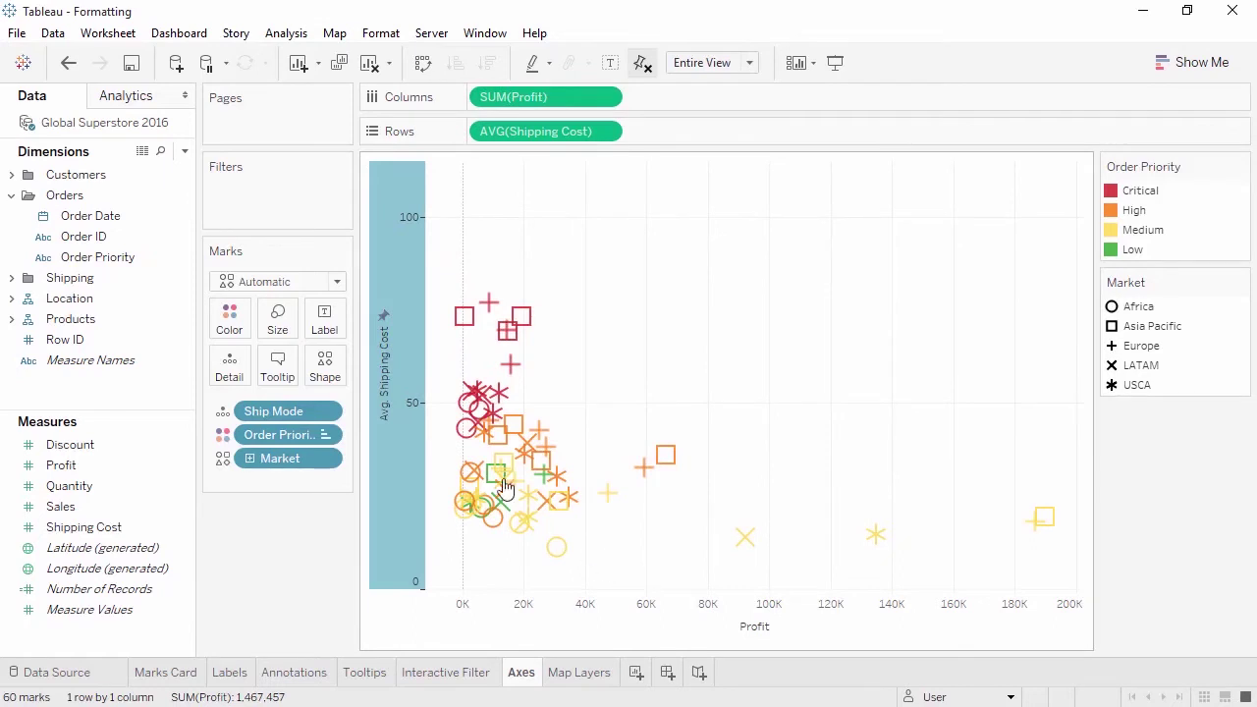
# - Clear the custom range and tick settings of the Avg. Shipping Cost axis and deselect it
pyautogui.doubleClick(394, 322)
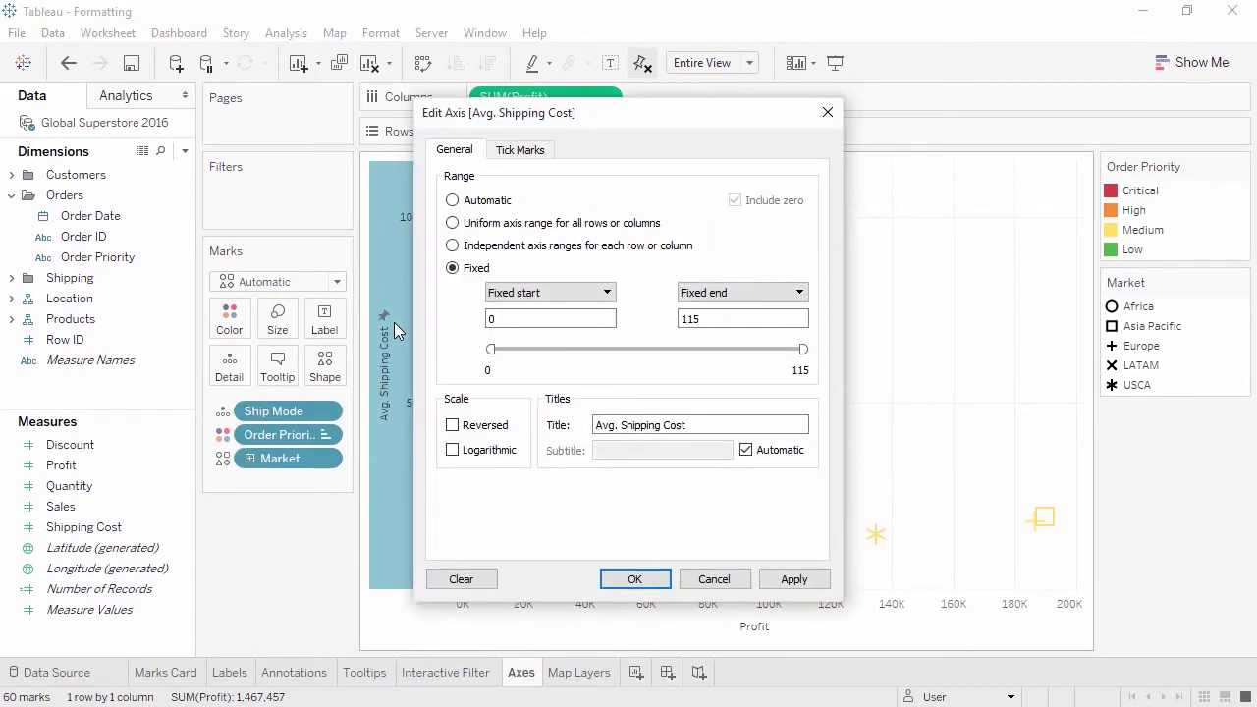
pyautogui.click(462, 579)
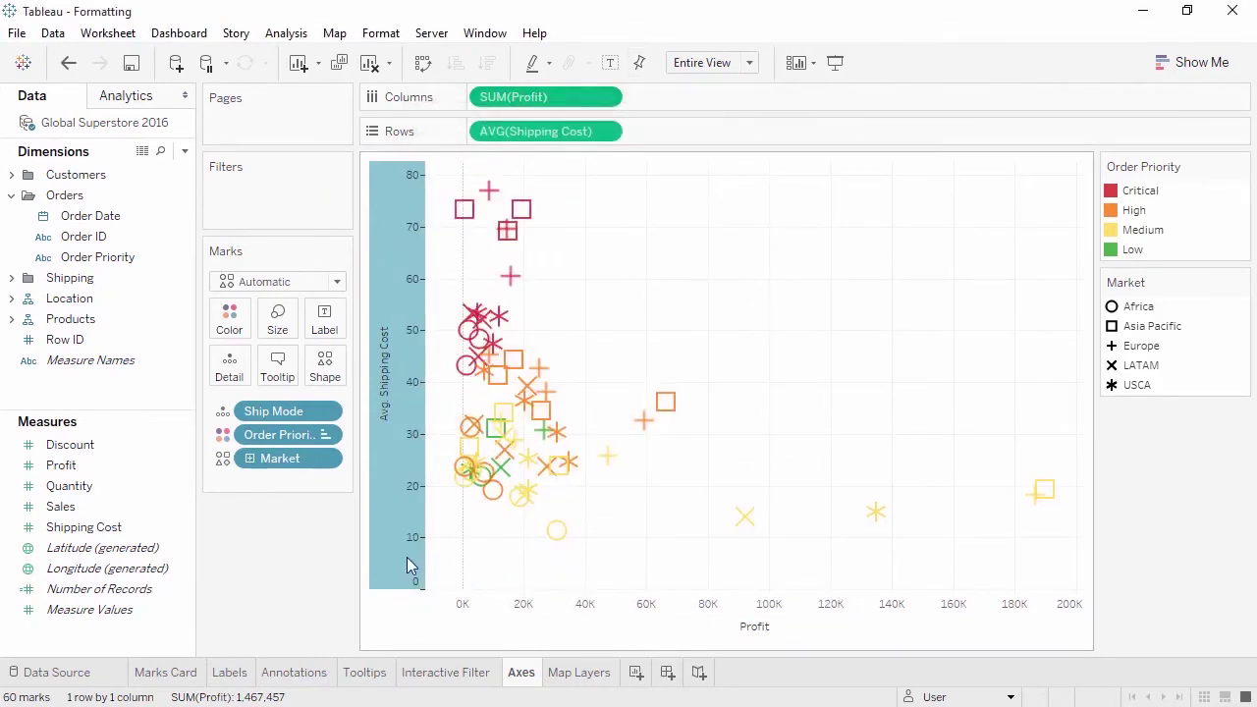
pyautogui.click(307, 554)
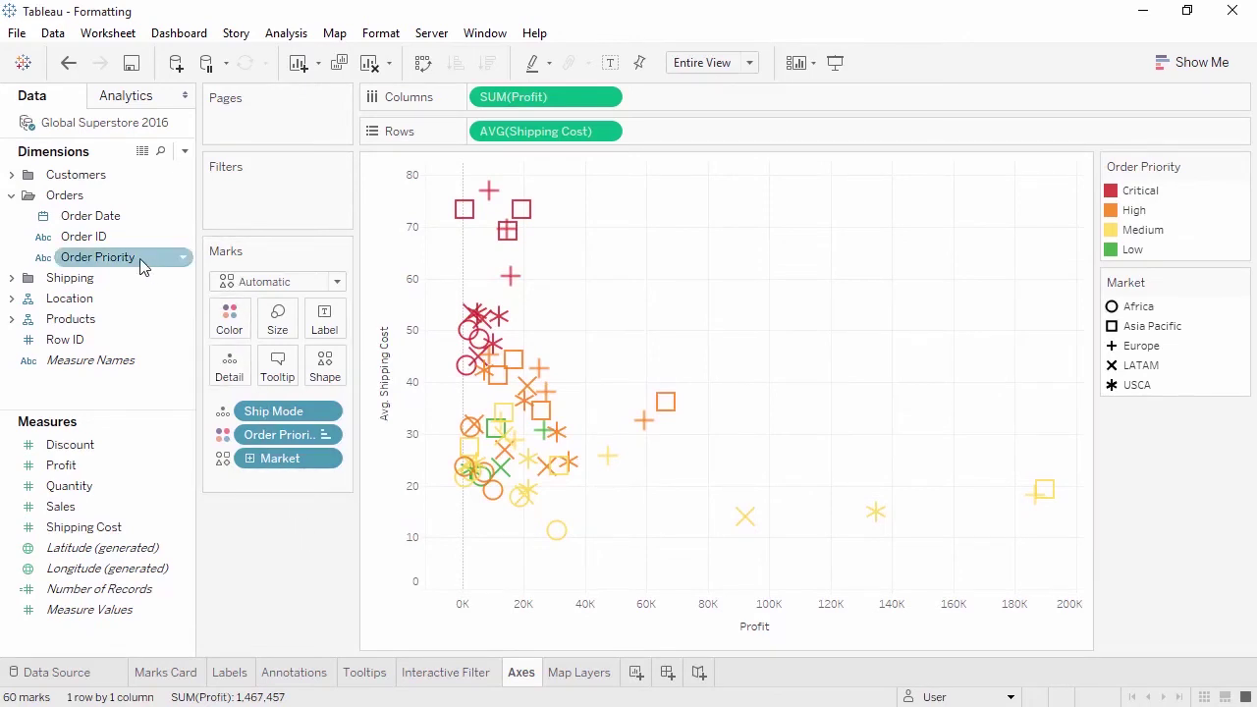
# - Add Order Priority to Rows before AVG(Shipping Cost) and use independent axis ranges for each row or column
pyautogui.moveTo(137, 259); pyautogui.dragTo(474, 139)
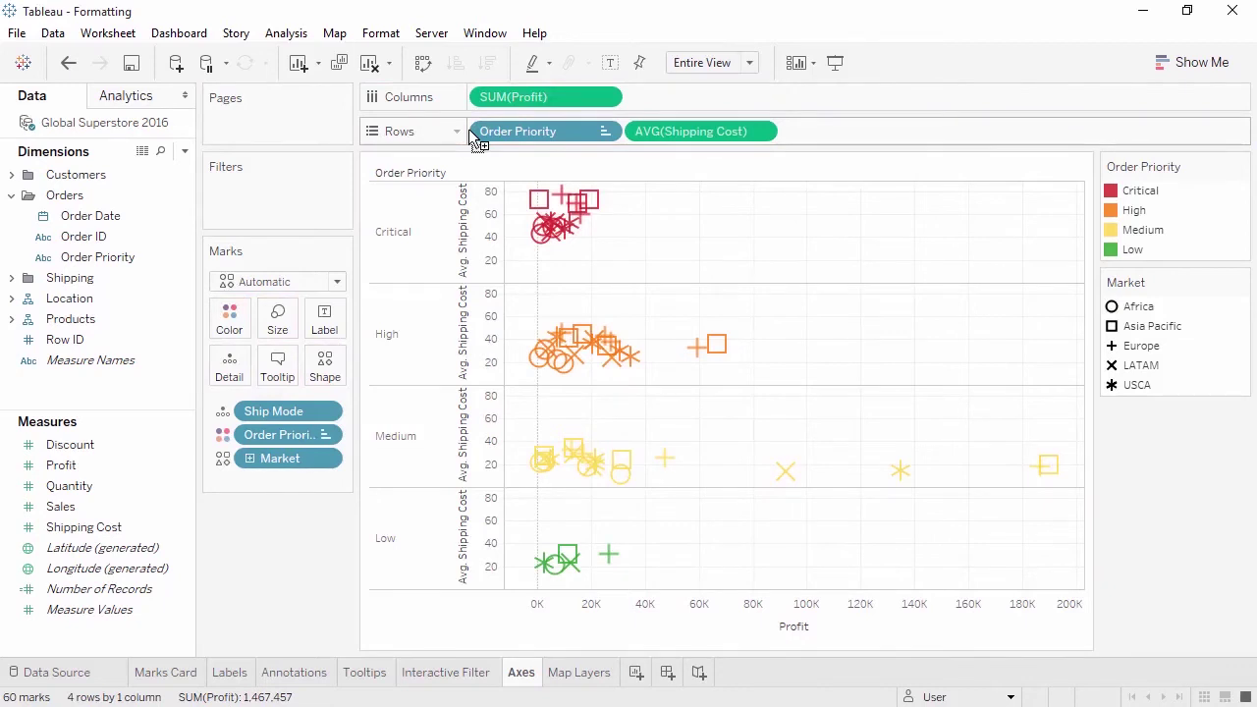
pyautogui.rightClick(499, 231)
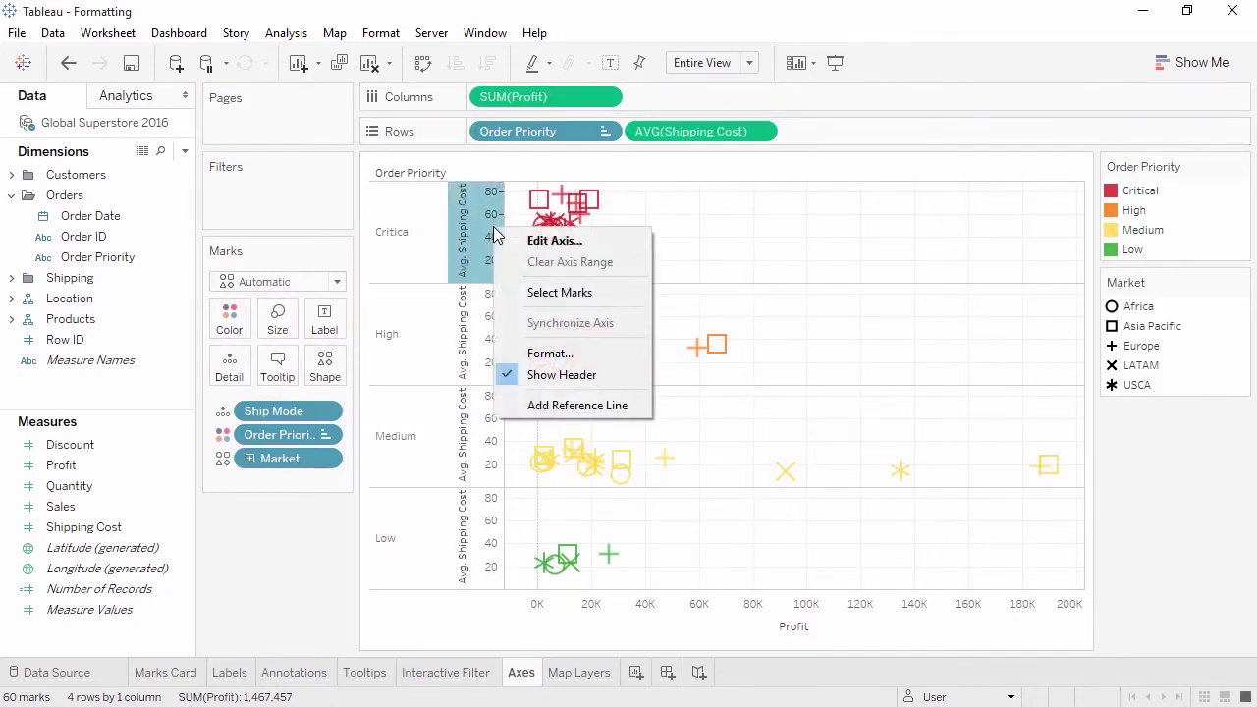
pyautogui.click(509, 244)
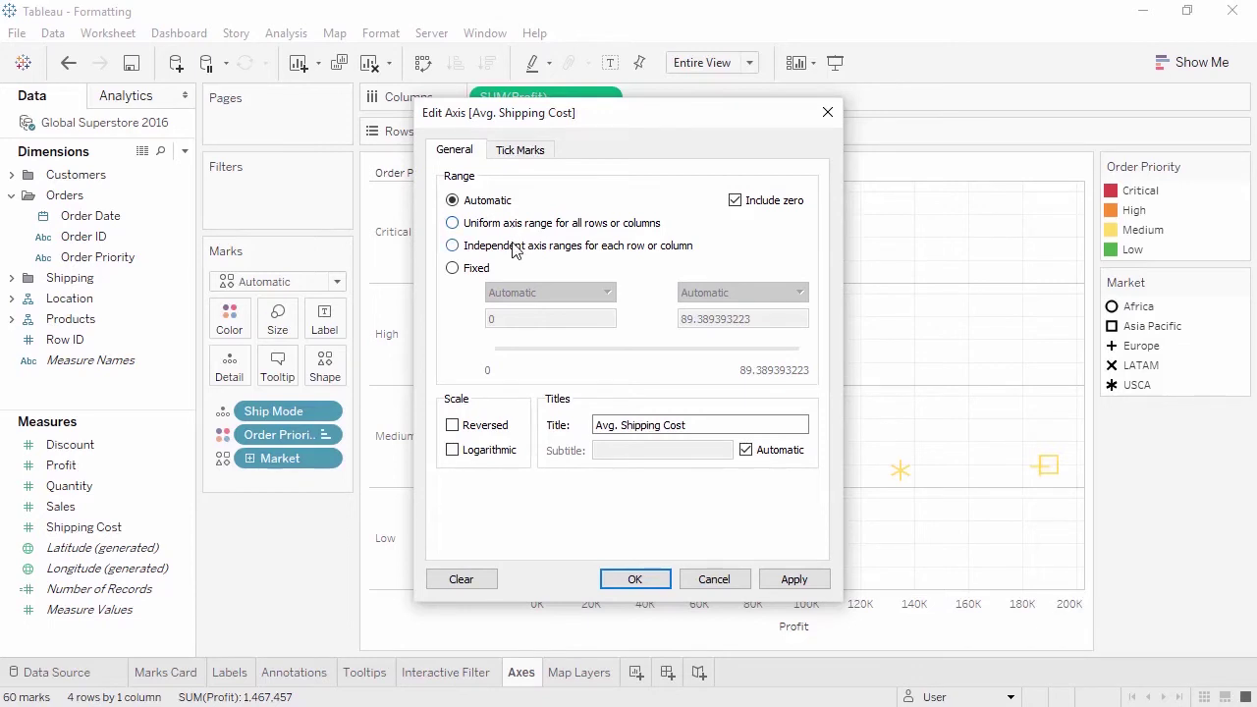
pyautogui.click(513, 248)
pyautogui.click(633, 581)
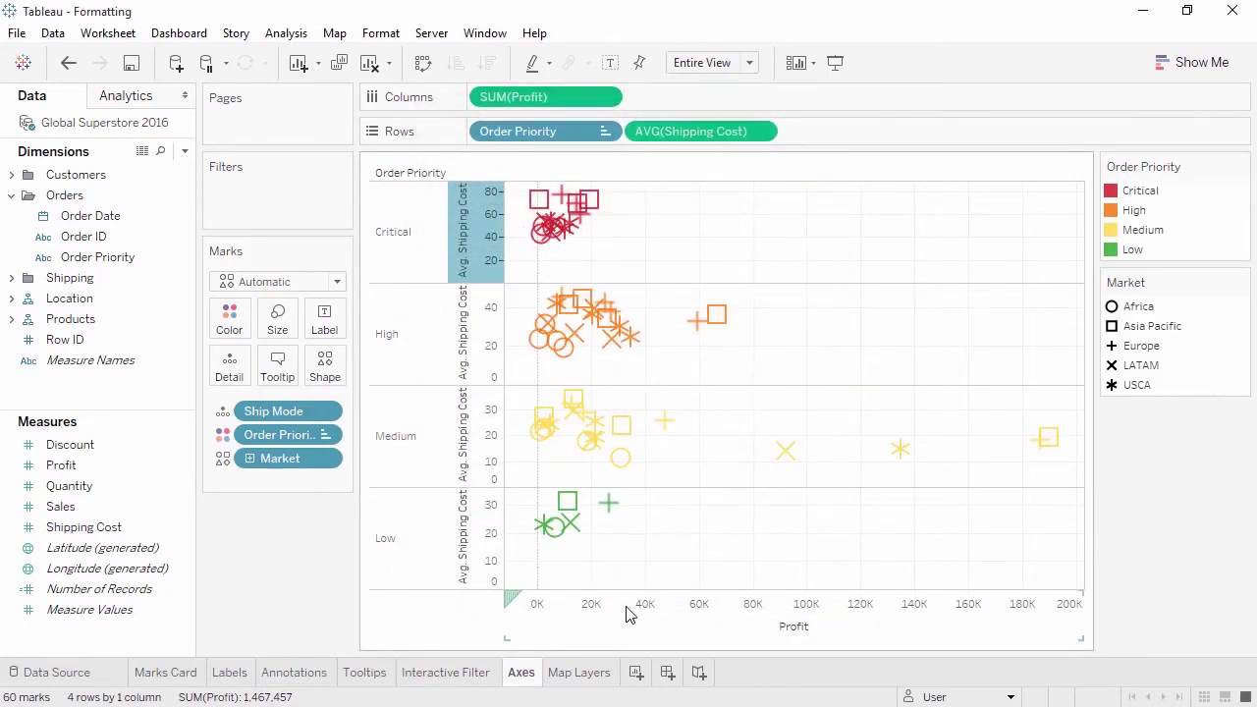
# - Hide the header of the Profit axis
pyautogui.rightClick(630, 614)
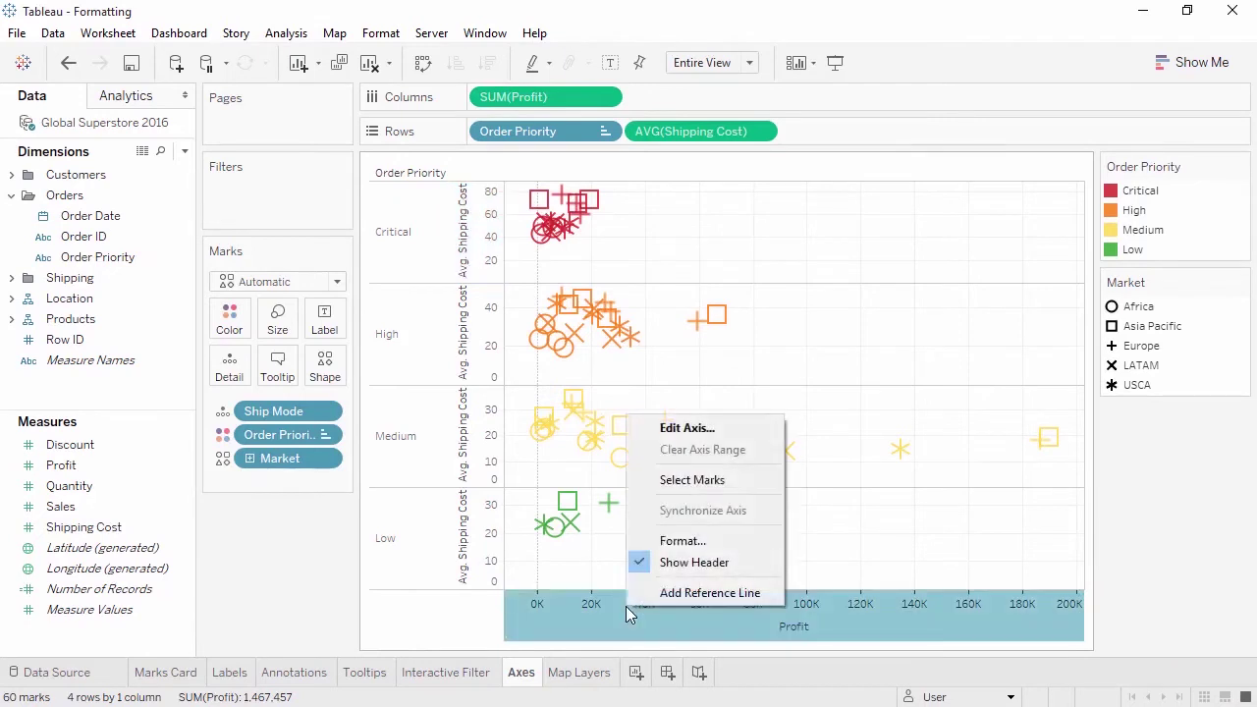
pyautogui.click(678, 563)
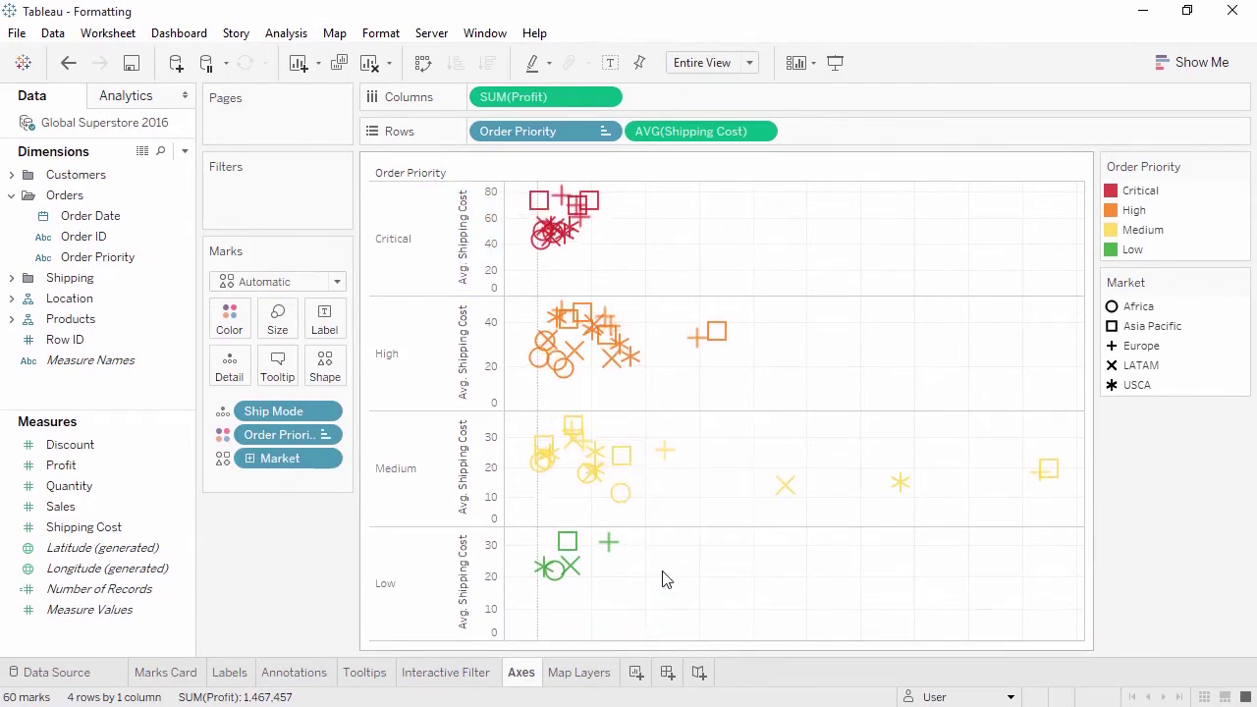
# - Format the Avg. Shipping Cost axis with green scale ticks
pyautogui.rightClick(463, 577)
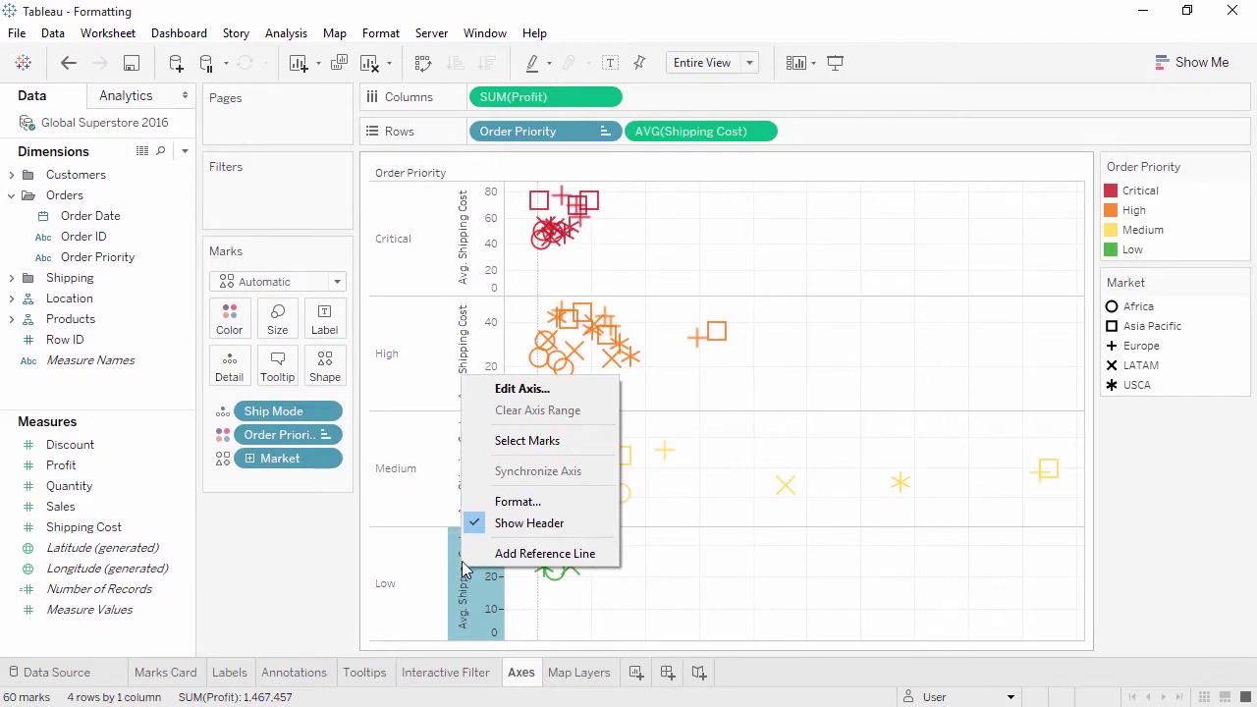
pyautogui.click(501, 502)
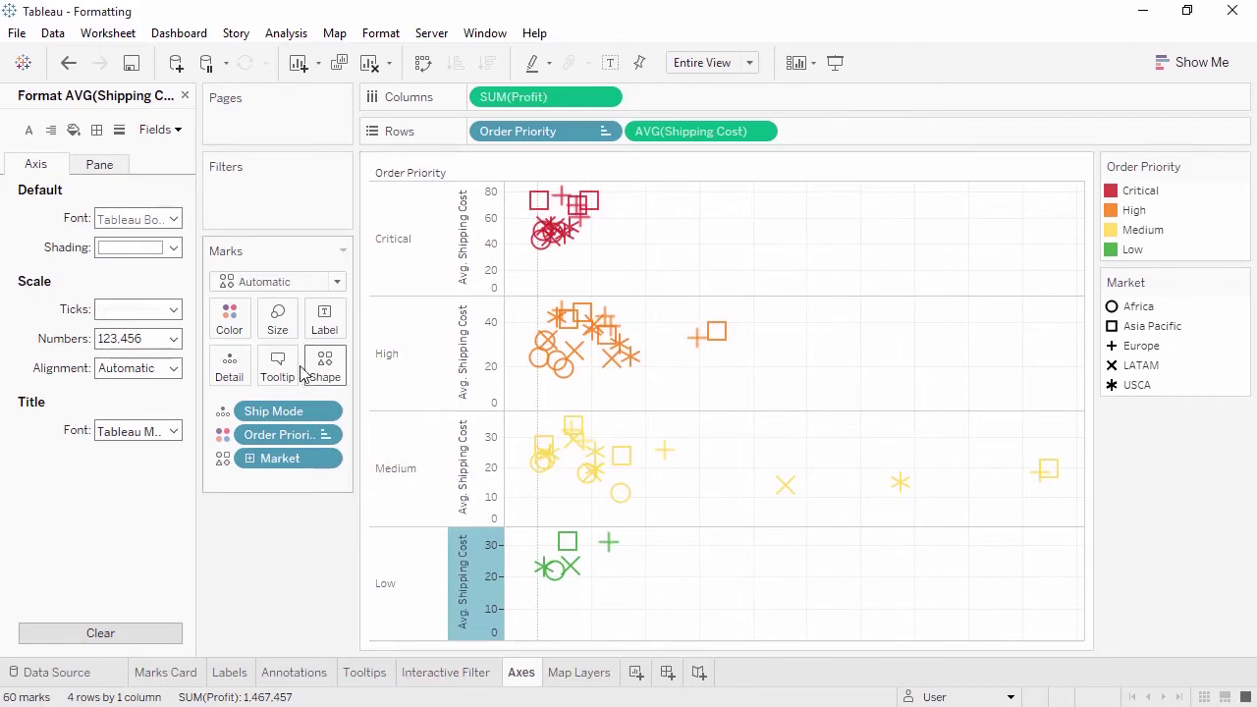
pyautogui.click(173, 313)
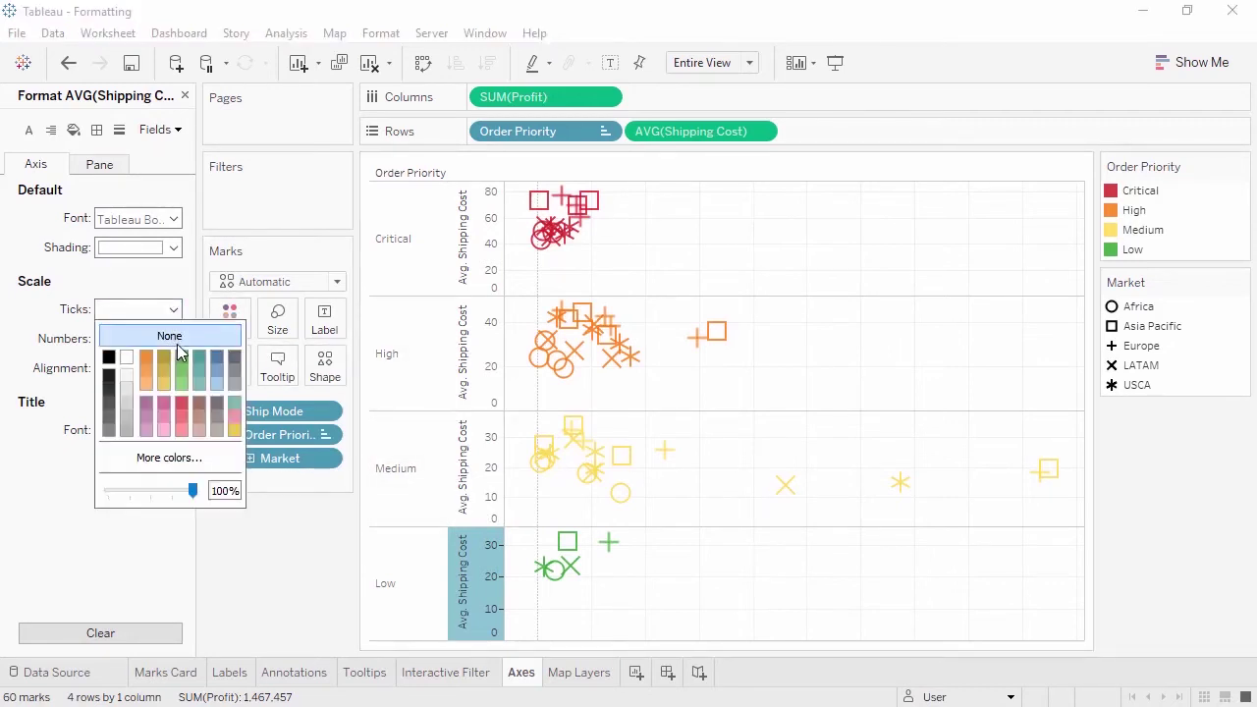
pyautogui.click(181, 359)
pyautogui.click(175, 279)
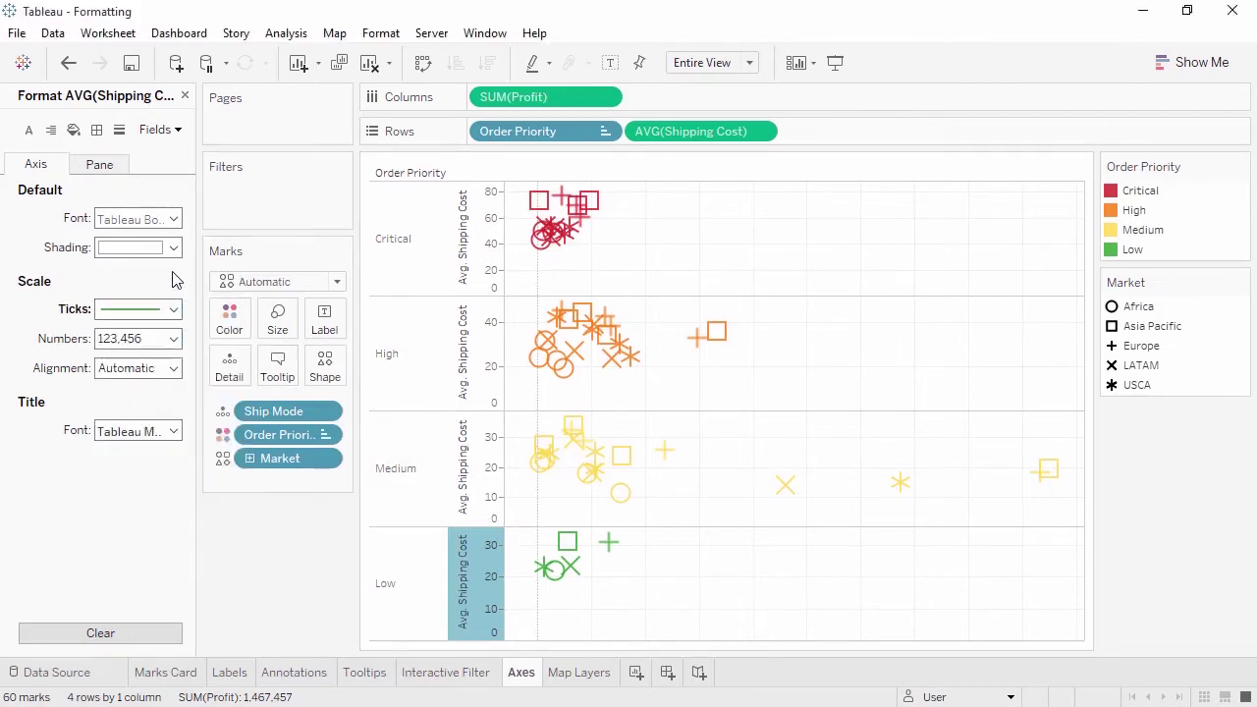
# - Show the Profit axis header again
pyautogui.rightClick(550, 102)
pyautogui.click(570, 196)
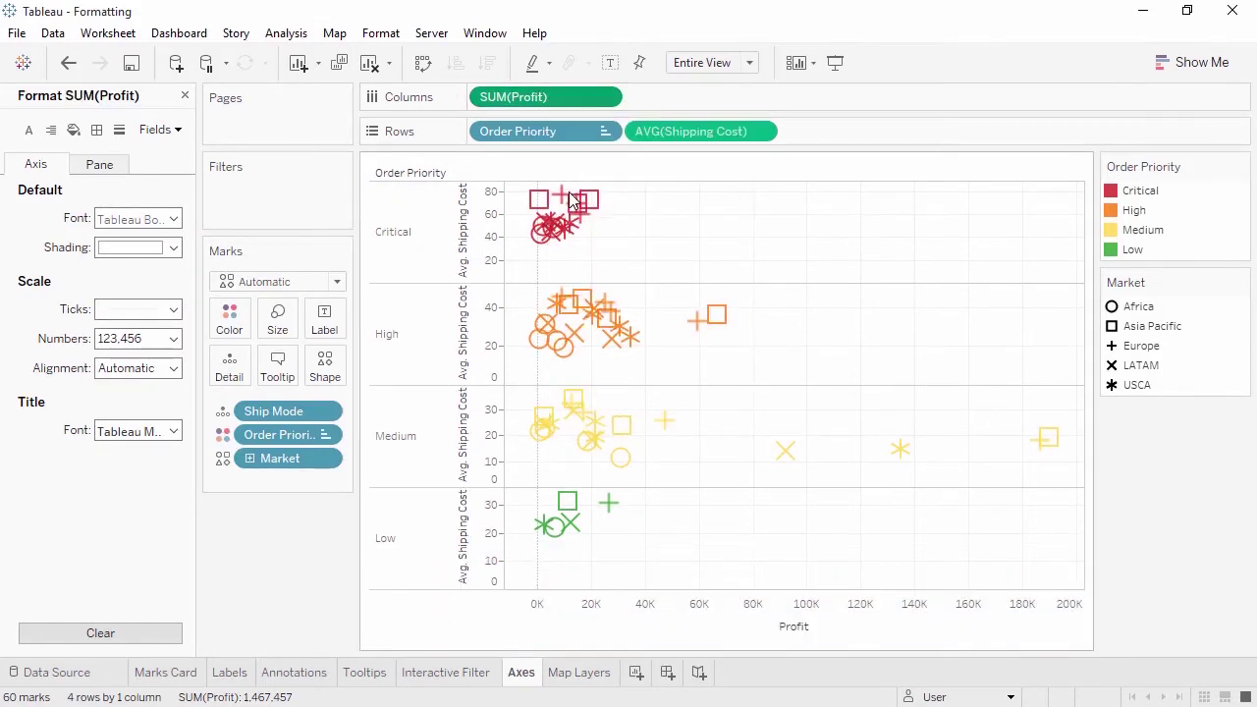
# - Compare the format settings of the Profit axis with those of the Low row's Avg. Shipping Cost axis
pyautogui.click(597, 612)
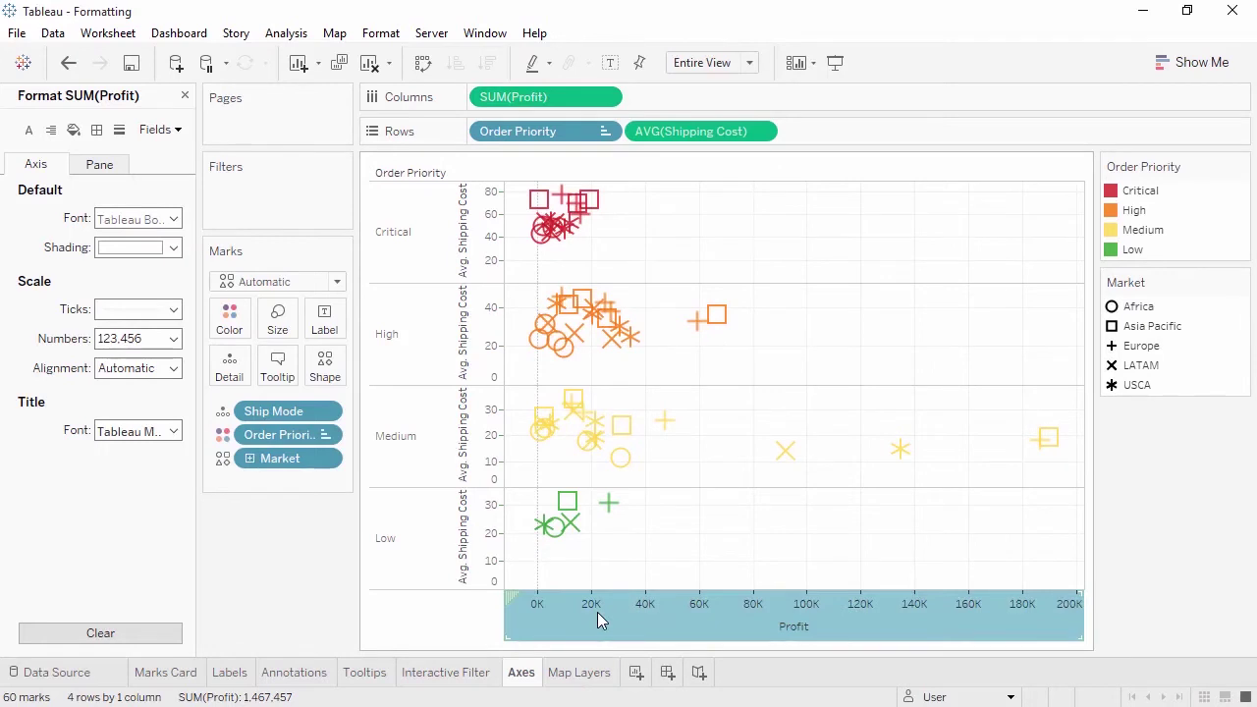
pyautogui.click(494, 553)
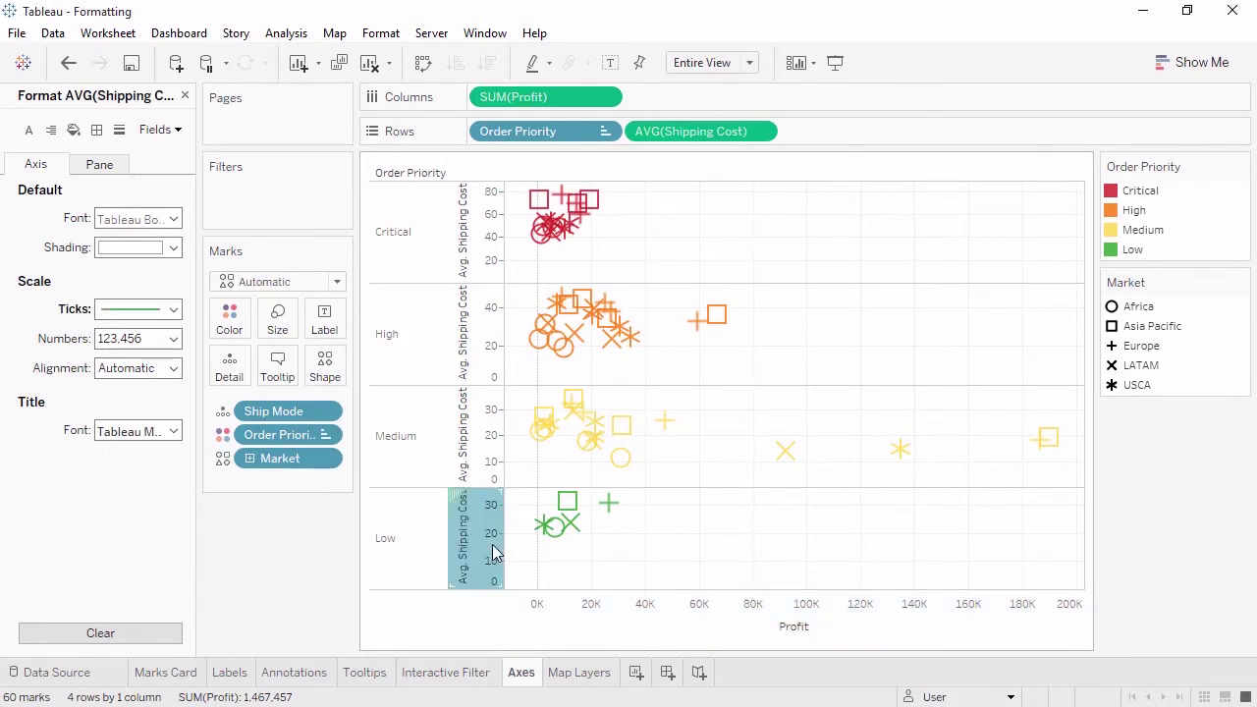
pyautogui.click(576, 606)
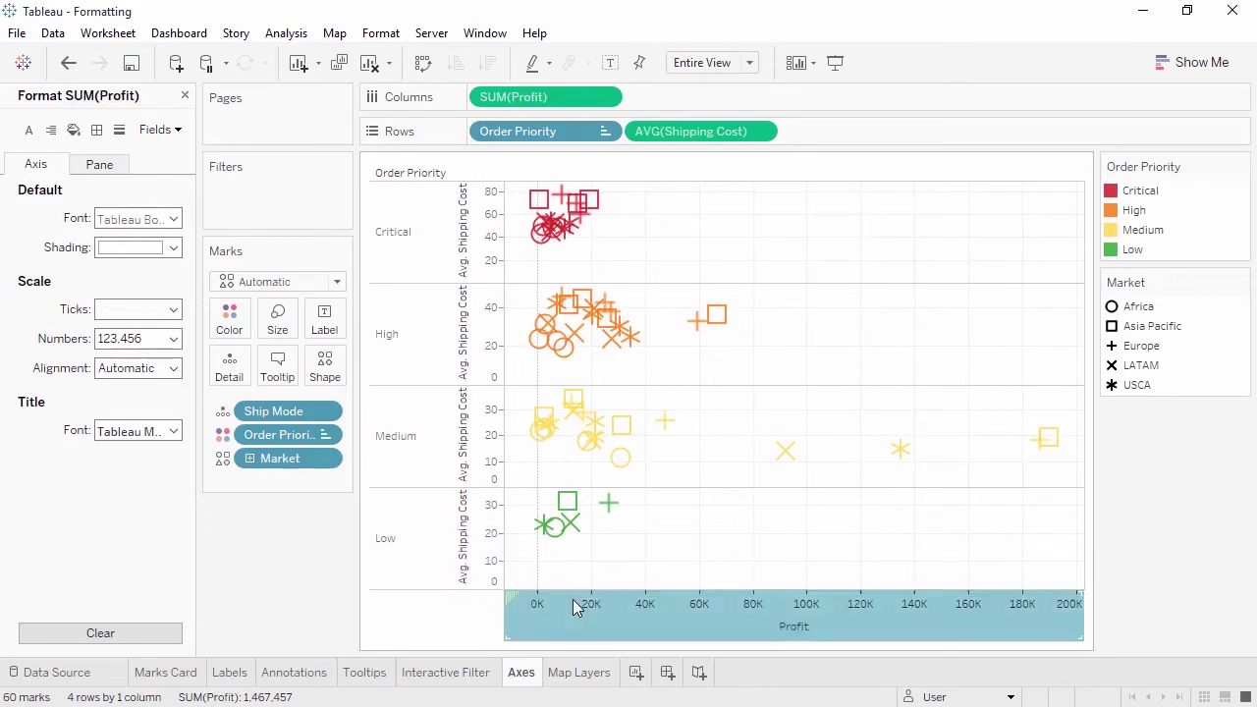
# - On the Map Layers worksheet, open the map layer settings and set the background style to Normal
pyautogui.click(577, 676)
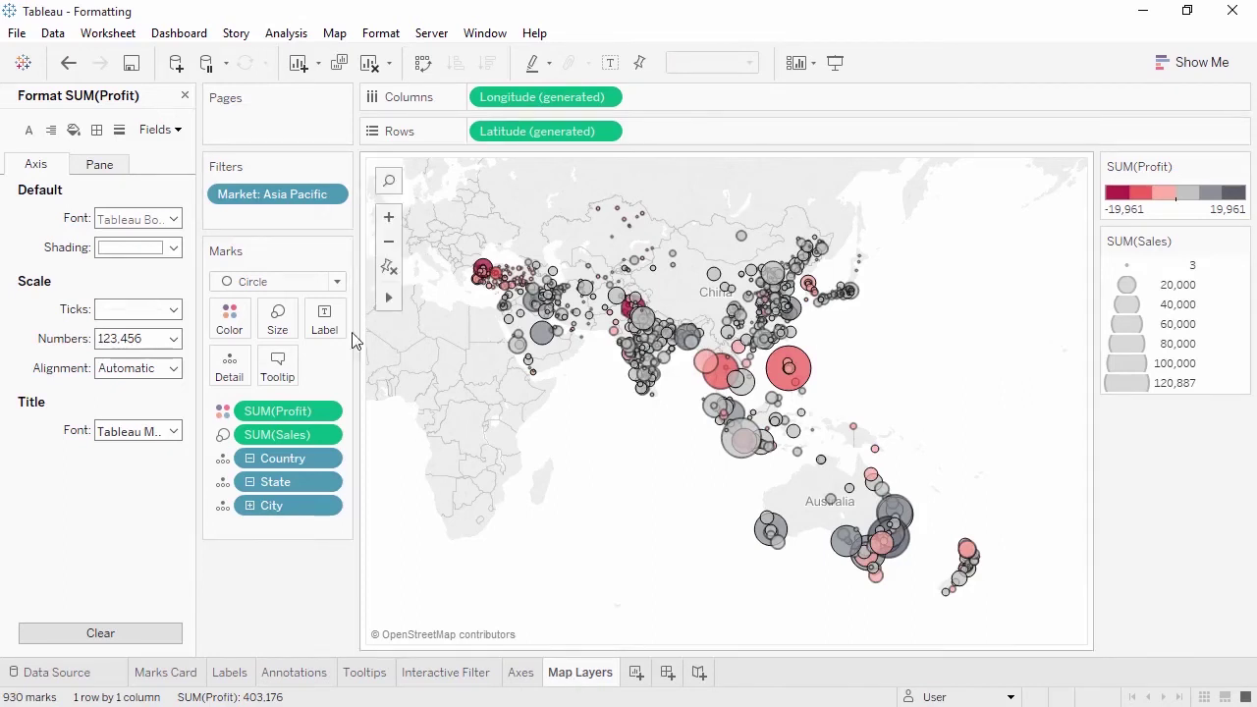
pyautogui.click(185, 98)
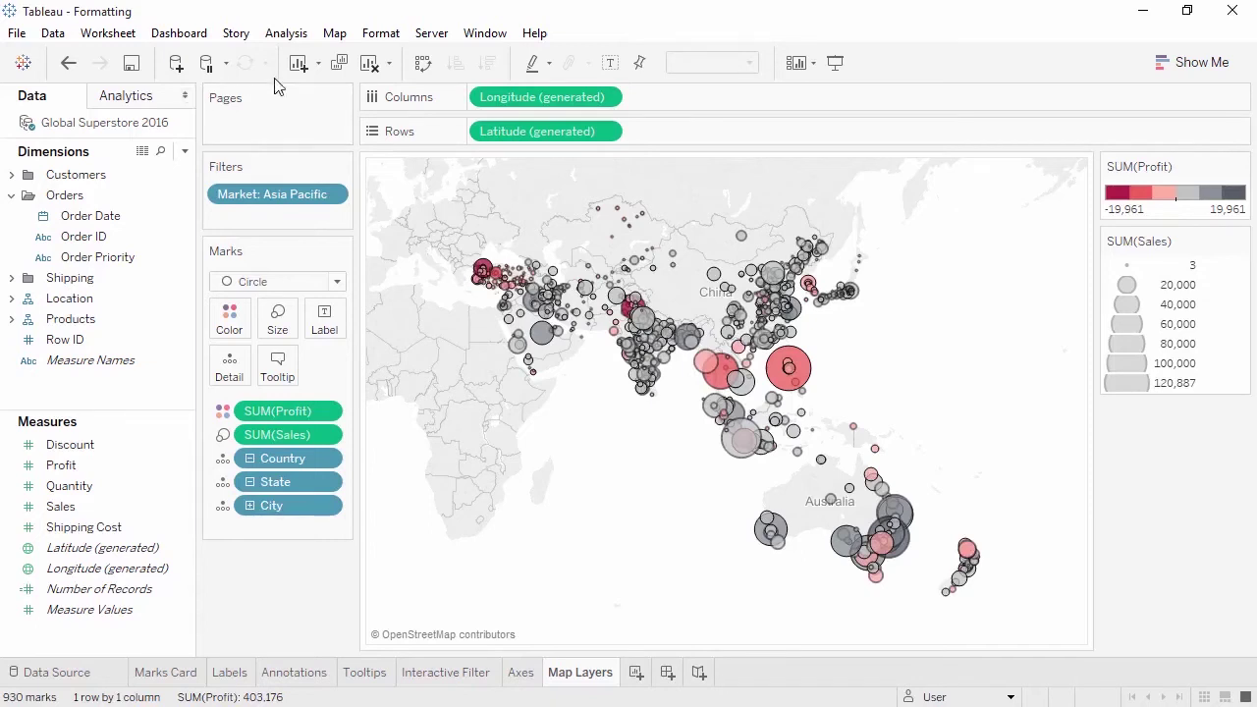
pyautogui.click(333, 37)
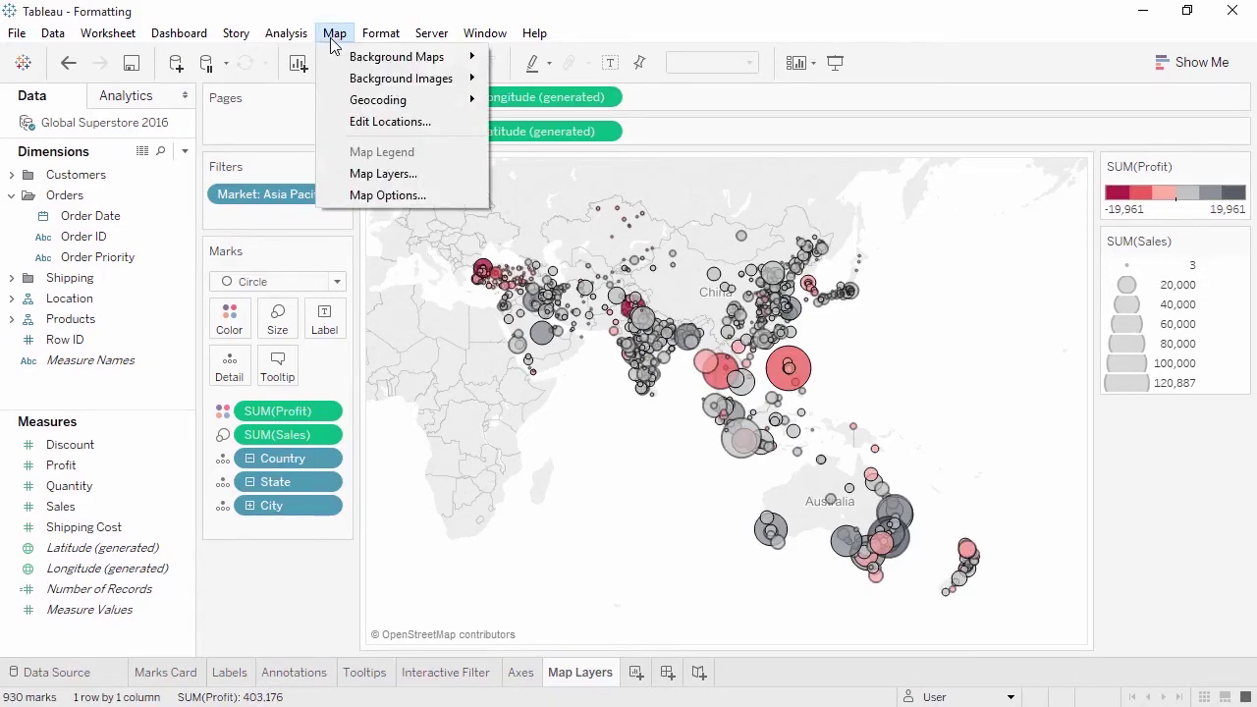
pyautogui.click(371, 174)
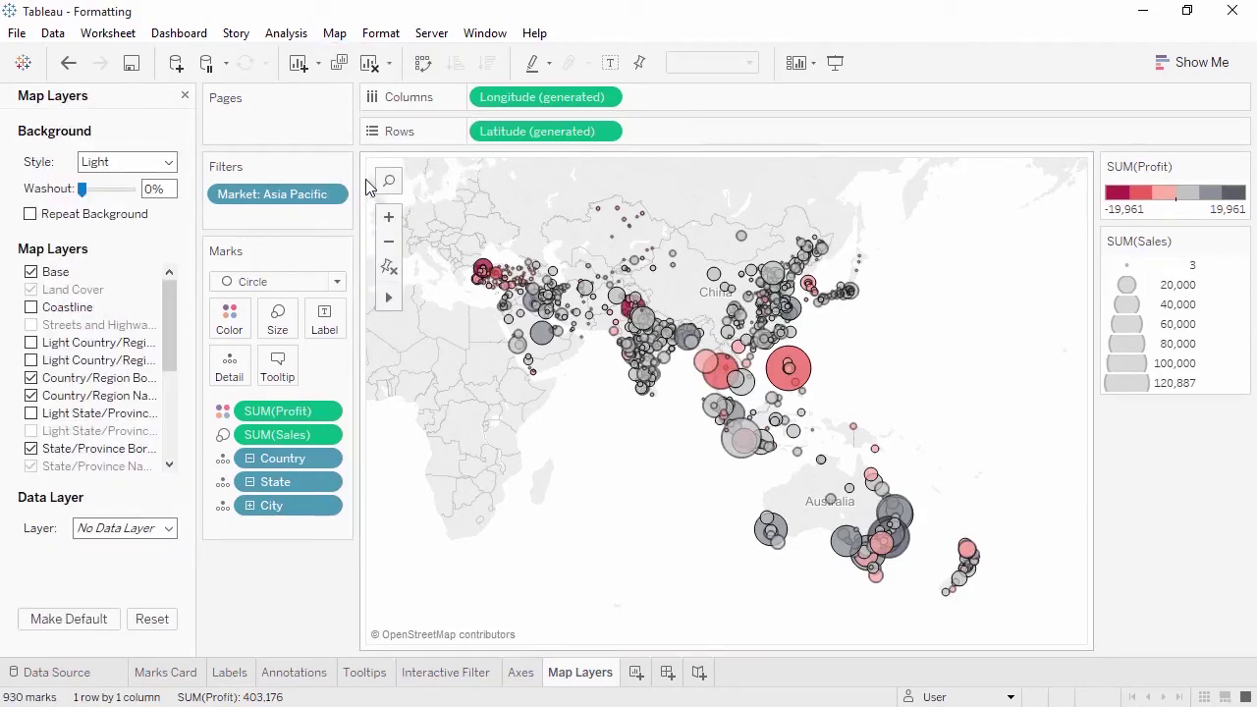
pyautogui.click(169, 162)
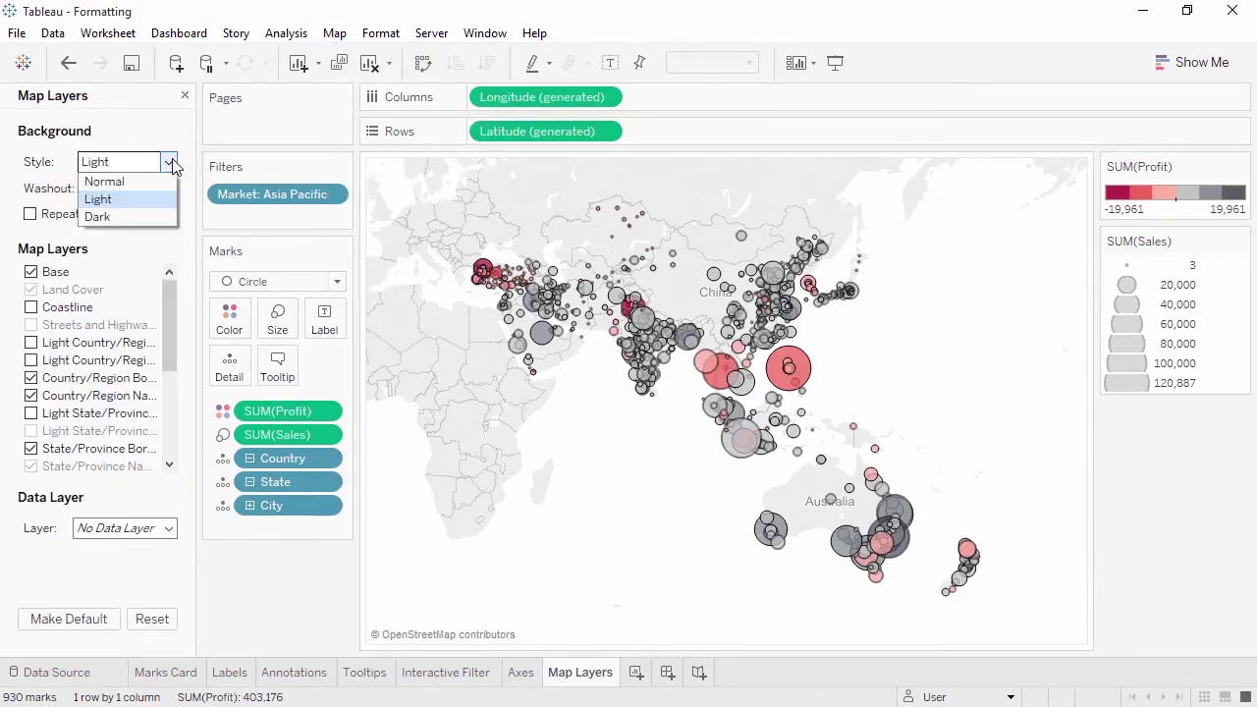
pyautogui.click(165, 182)
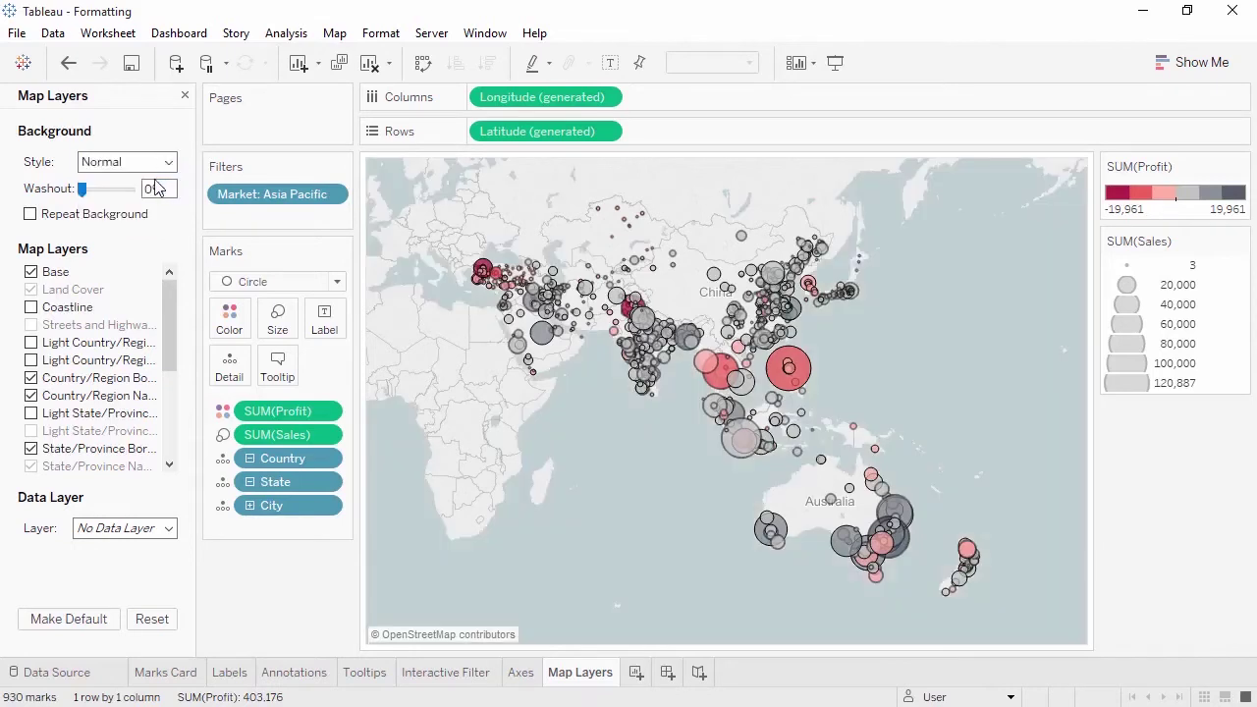
# - Set the map background washout to 14% and turn on the Coastline layer
pyautogui.moveTo(83, 190); pyautogui.dragTo(89, 194)
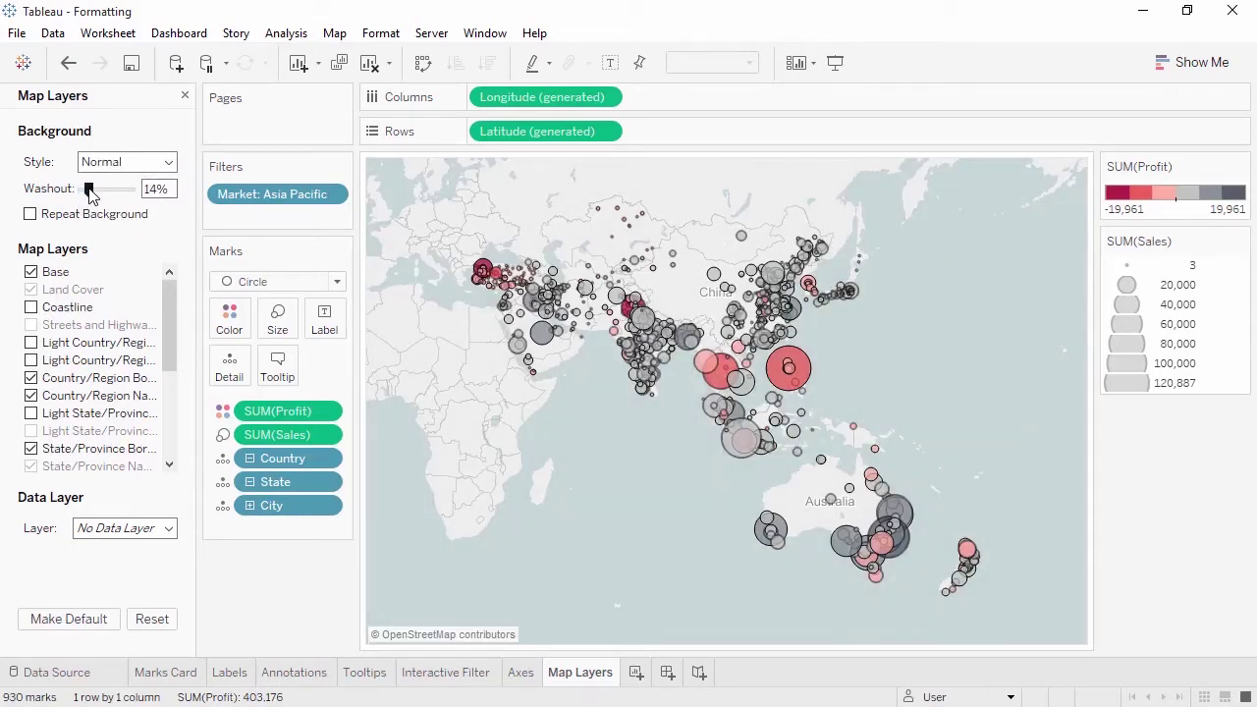
pyautogui.moveTo(90, 193); pyautogui.dragTo(89, 193)
pyautogui.click(32, 307)
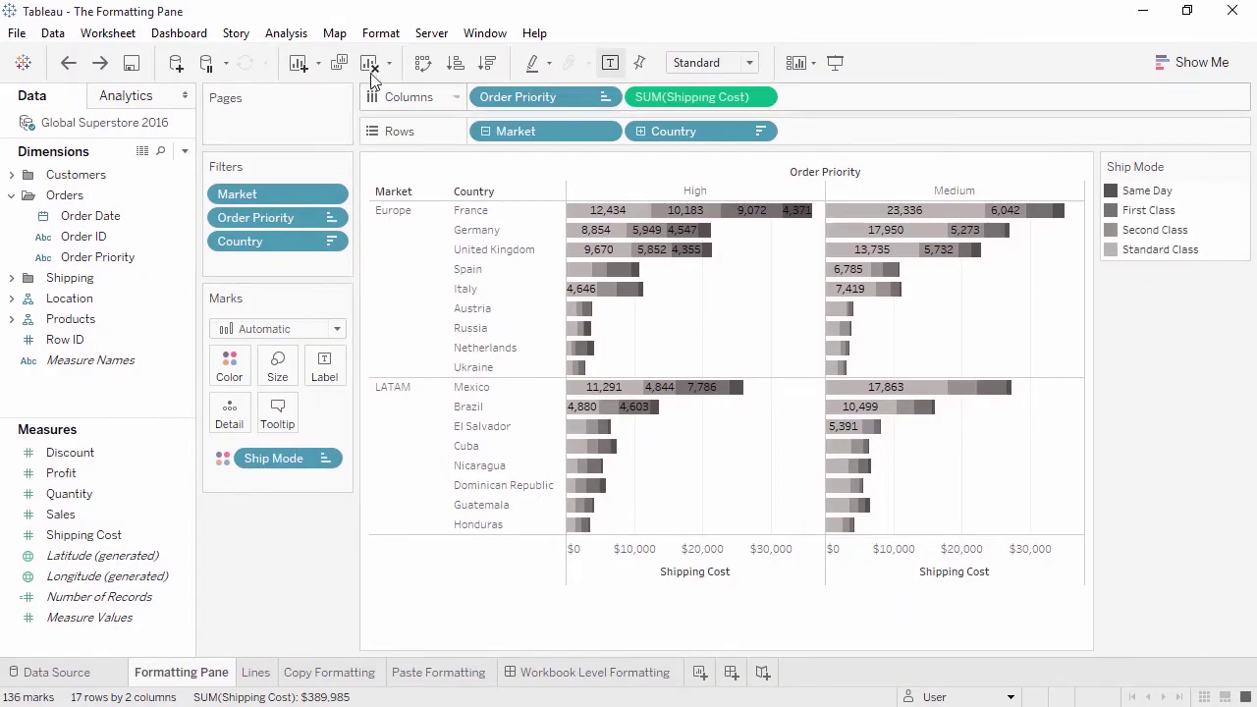
# - Examine the format settings of the Market header, the Country header and the Shipping Cost axis on The Formatting Pane worksheet
pyautogui.click(380, 33)
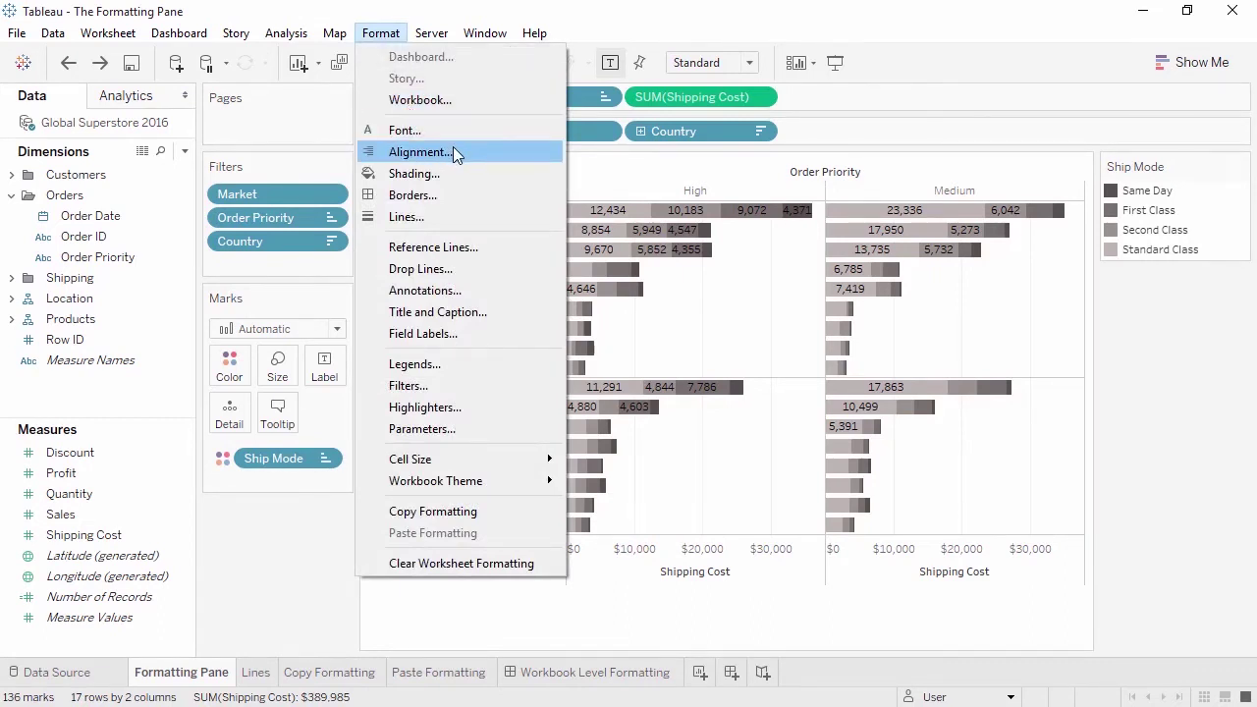
pyautogui.click(307, 539)
pyautogui.click(409, 488)
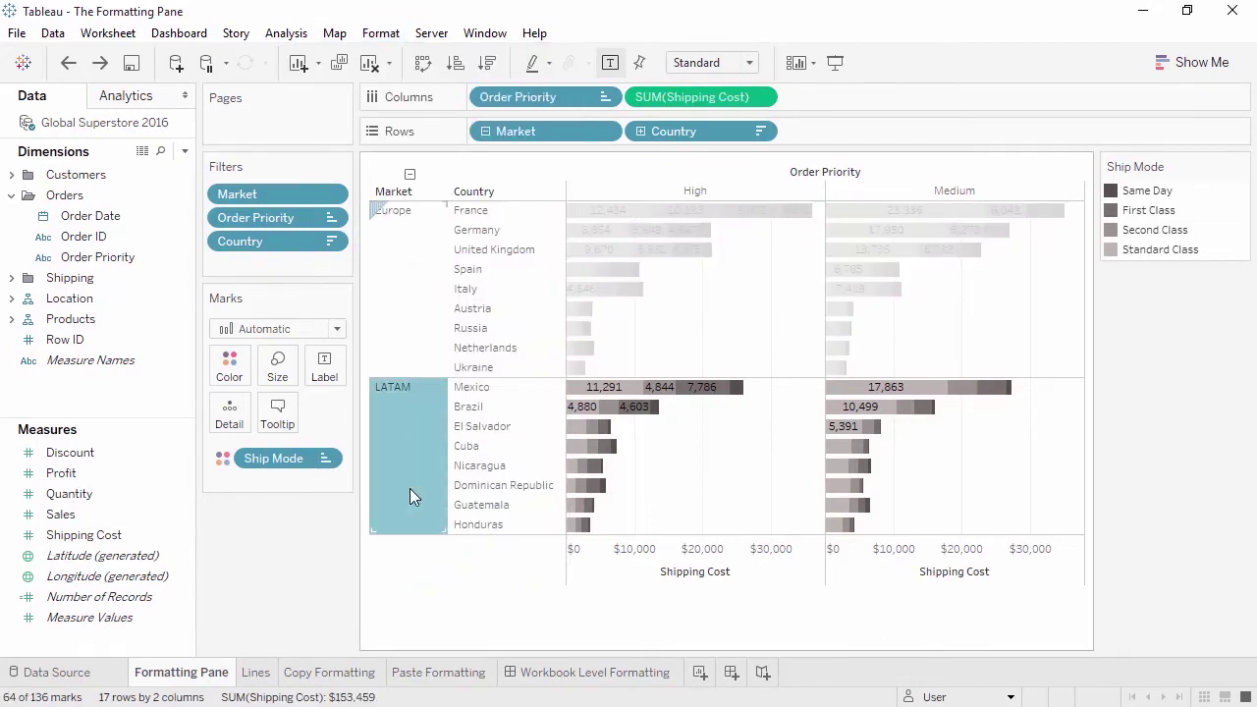
pyautogui.rightClick(409, 488)
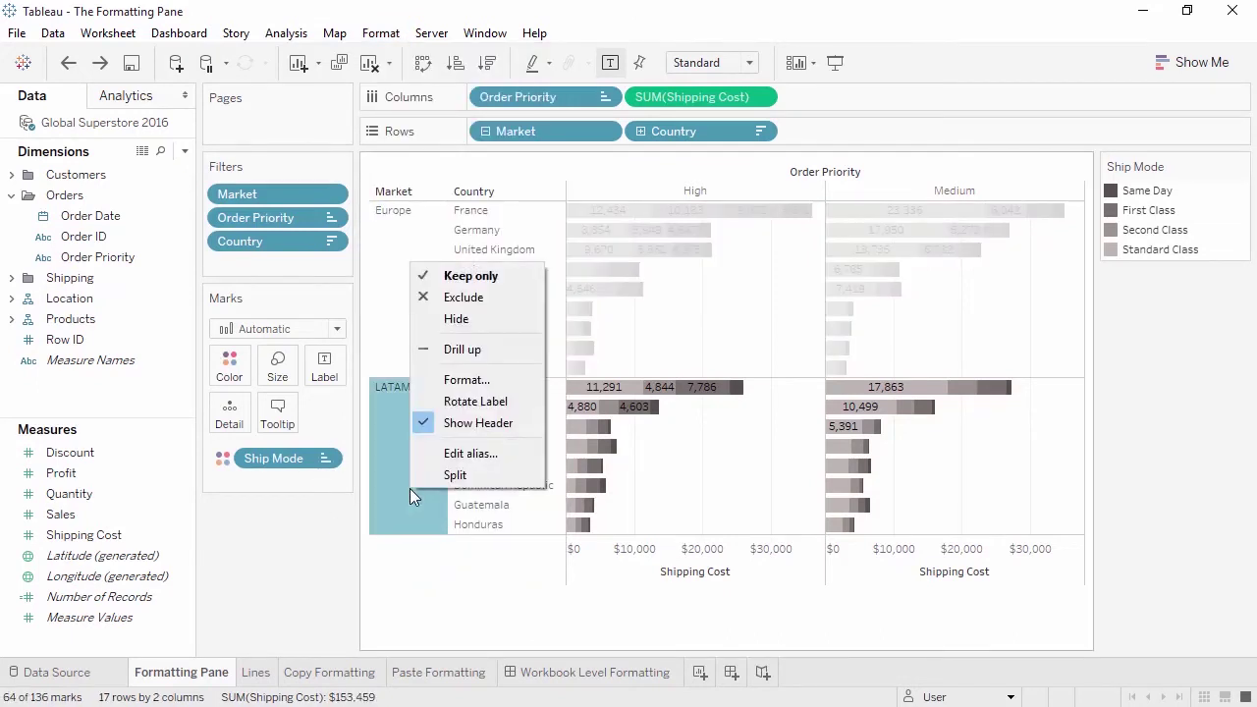
pyautogui.click(448, 382)
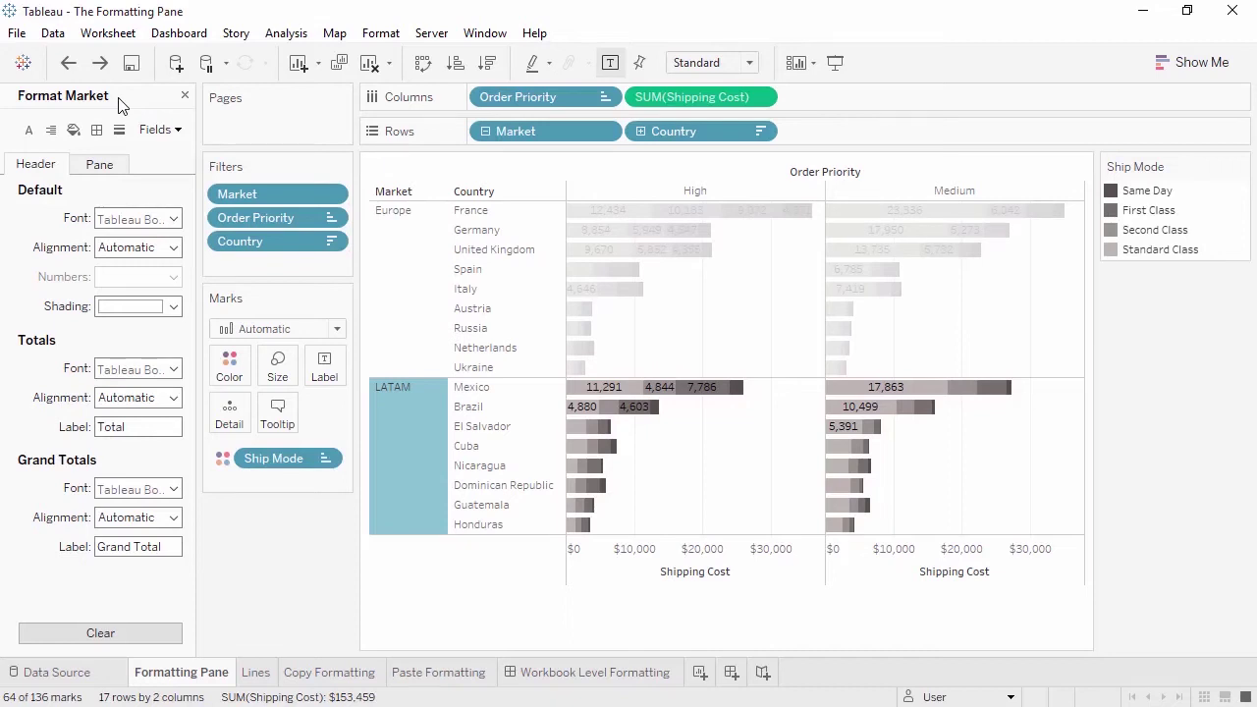
pyautogui.click(476, 219)
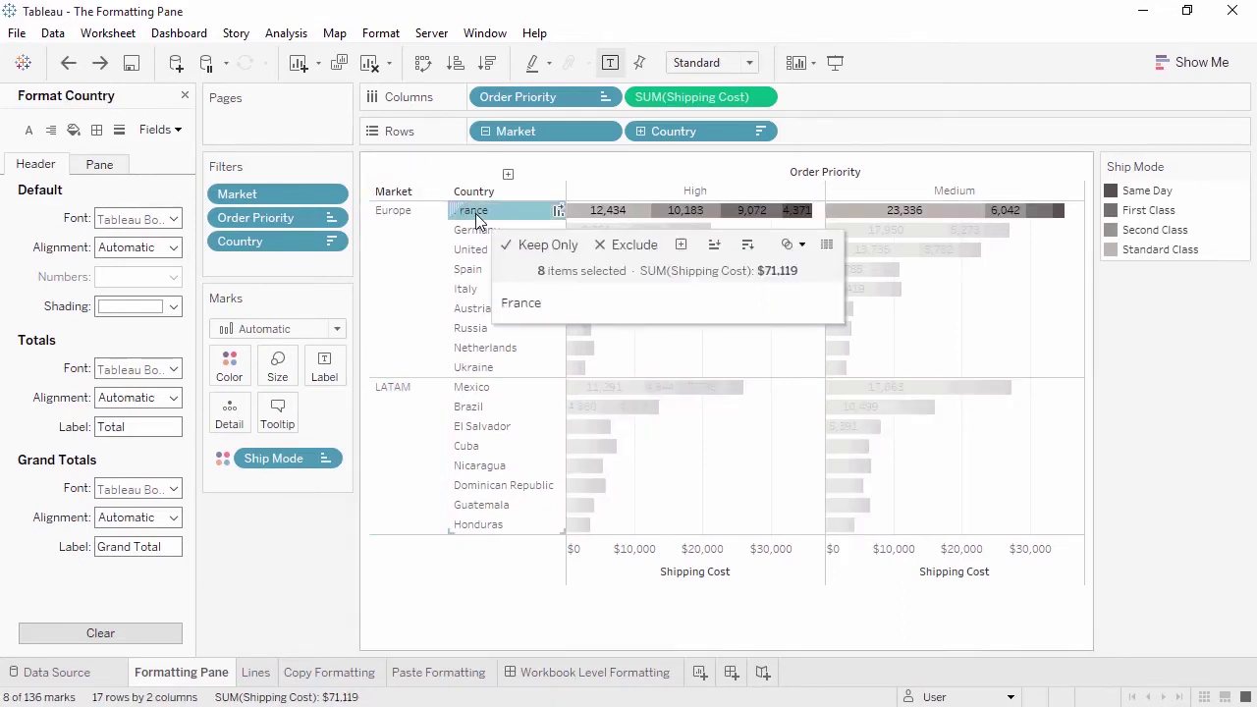
pyautogui.click(603, 560)
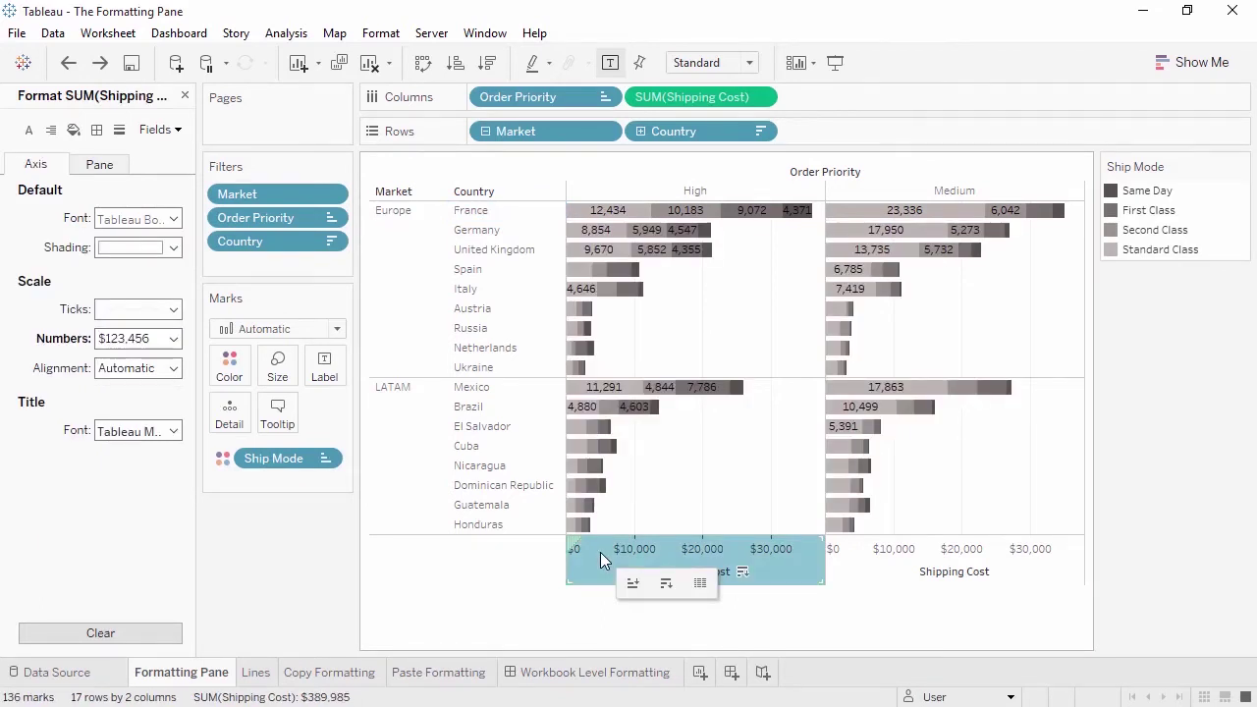
pyautogui.click(600, 552)
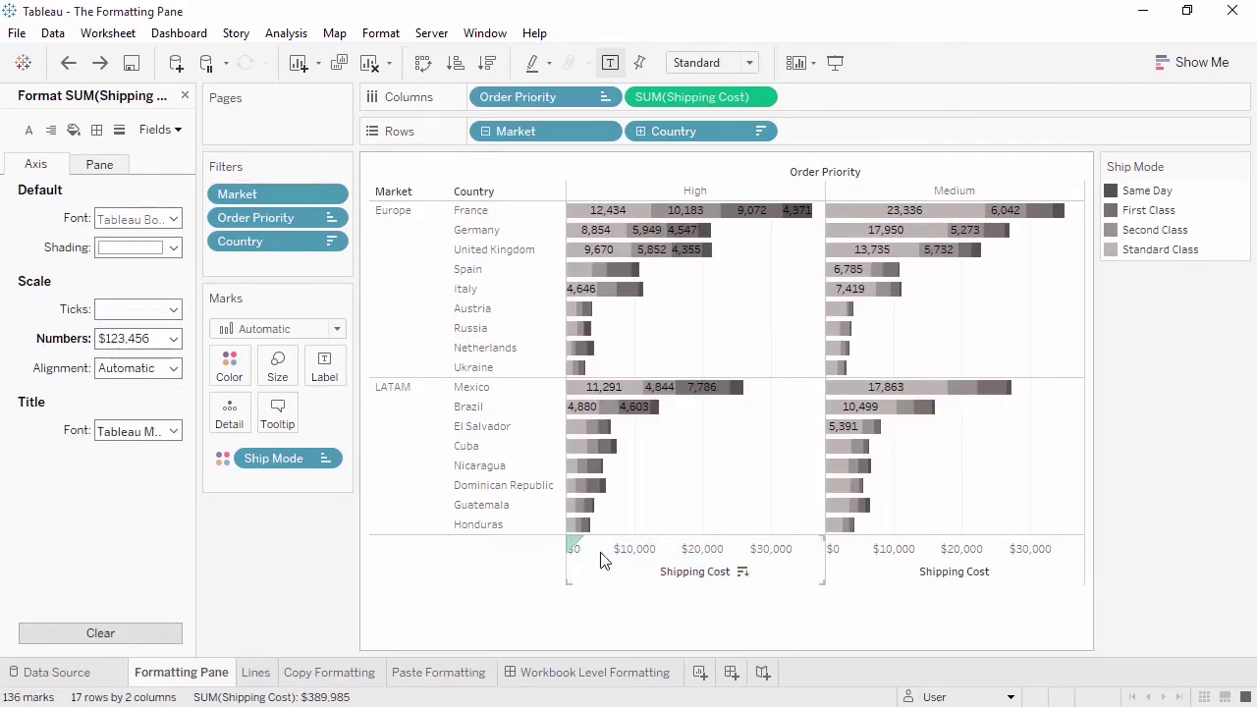
# - Set the sheet's default worksheet font to Times New Roman, size 10, in red
pyautogui.rightClick(663, 459)
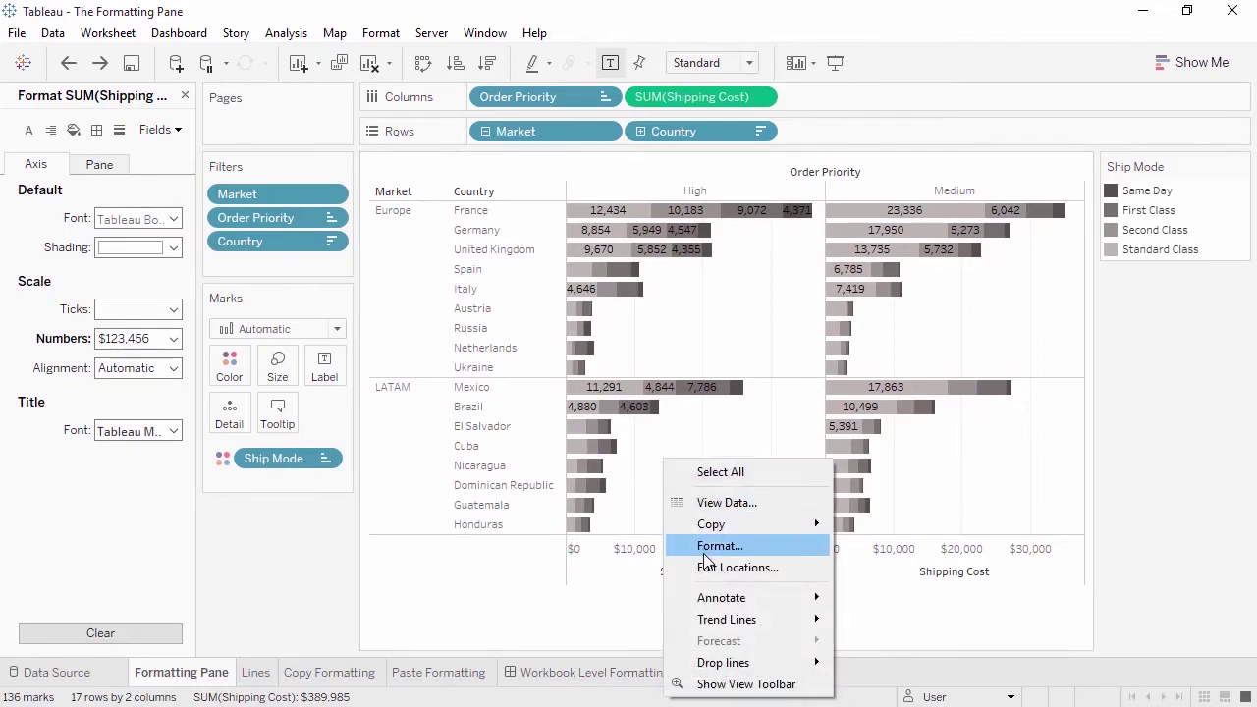
pyautogui.click(704, 553)
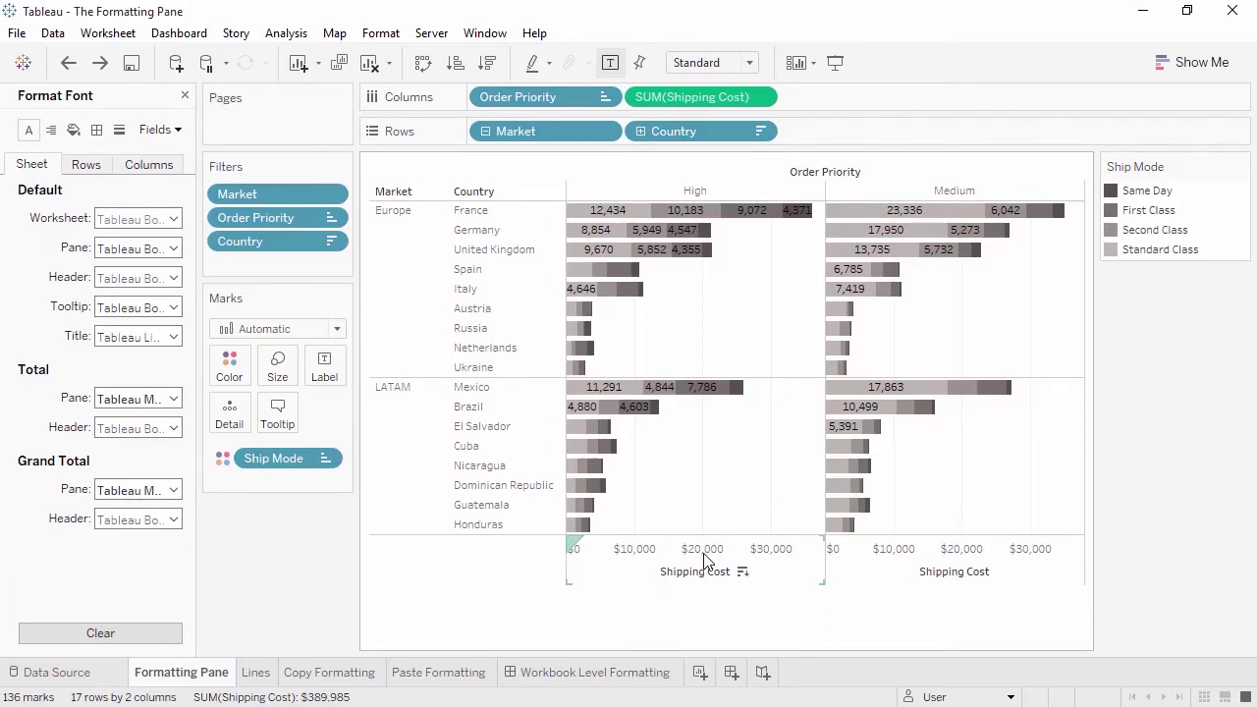
pyautogui.click(413, 377)
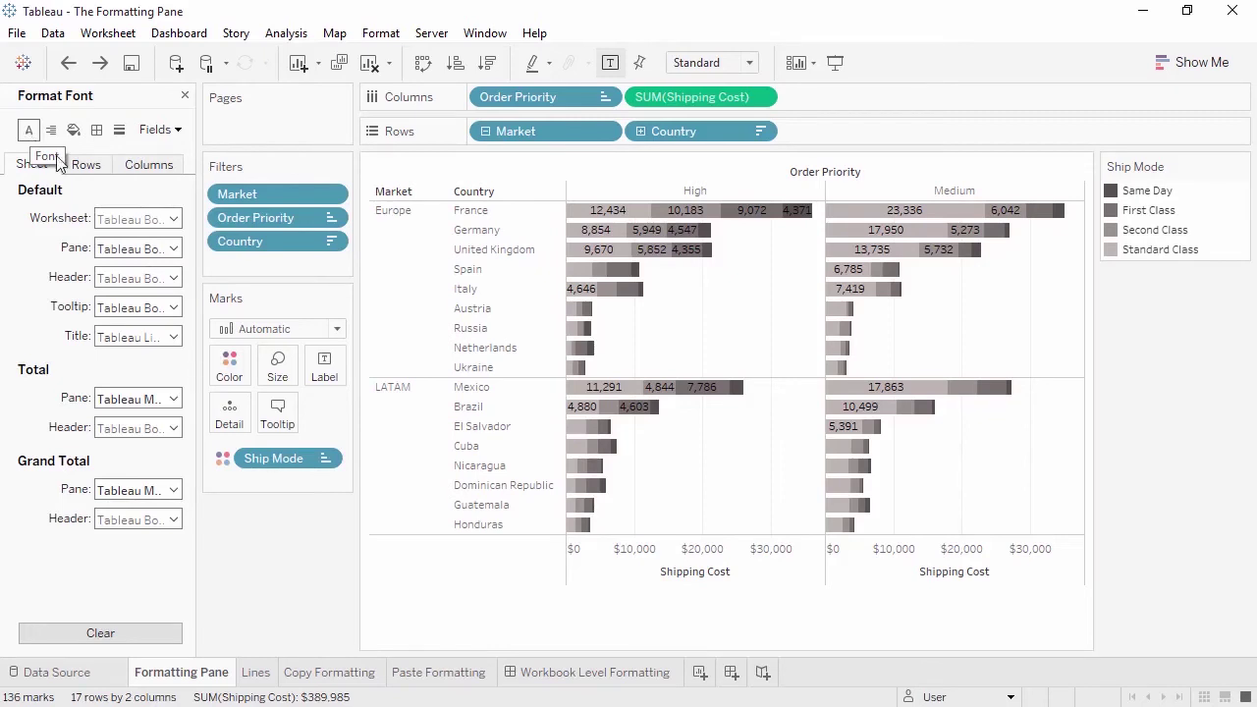
pyautogui.click(146, 220)
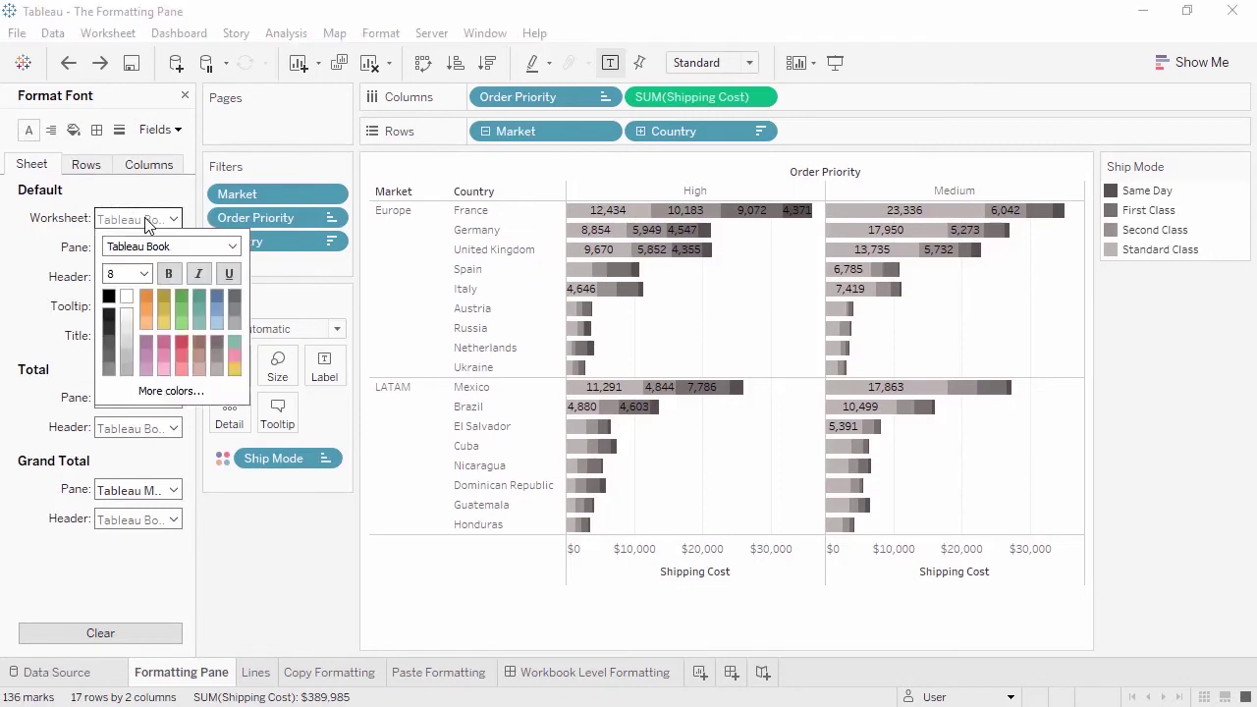
pyautogui.click(232, 247)
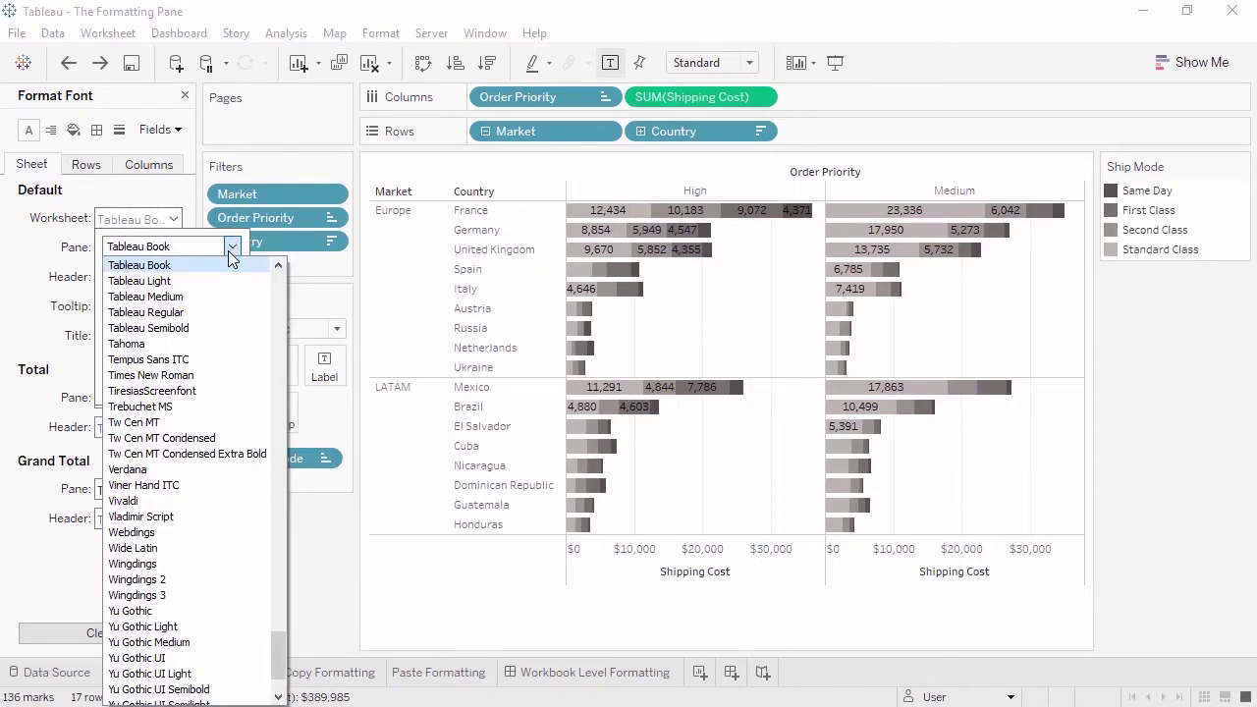
pyautogui.click(150, 375)
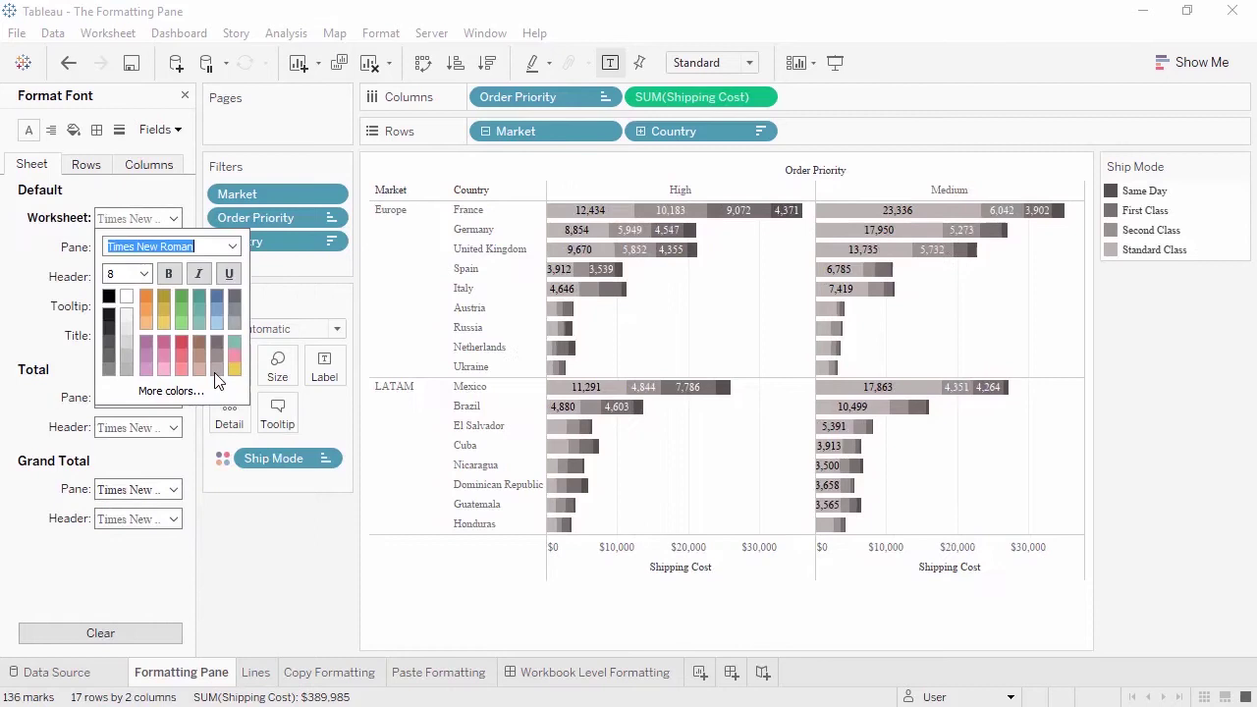
pyautogui.click(143, 273)
pyautogui.click(139, 330)
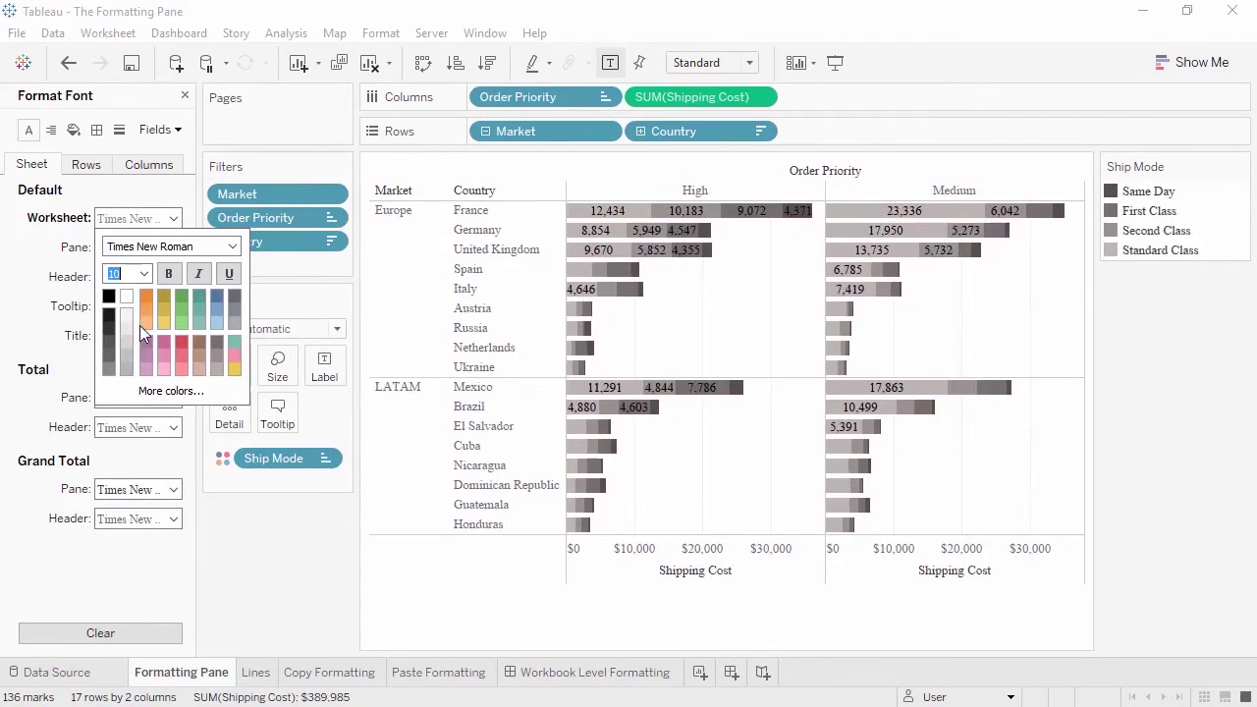
pyautogui.click(181, 344)
pyautogui.click(45, 336)
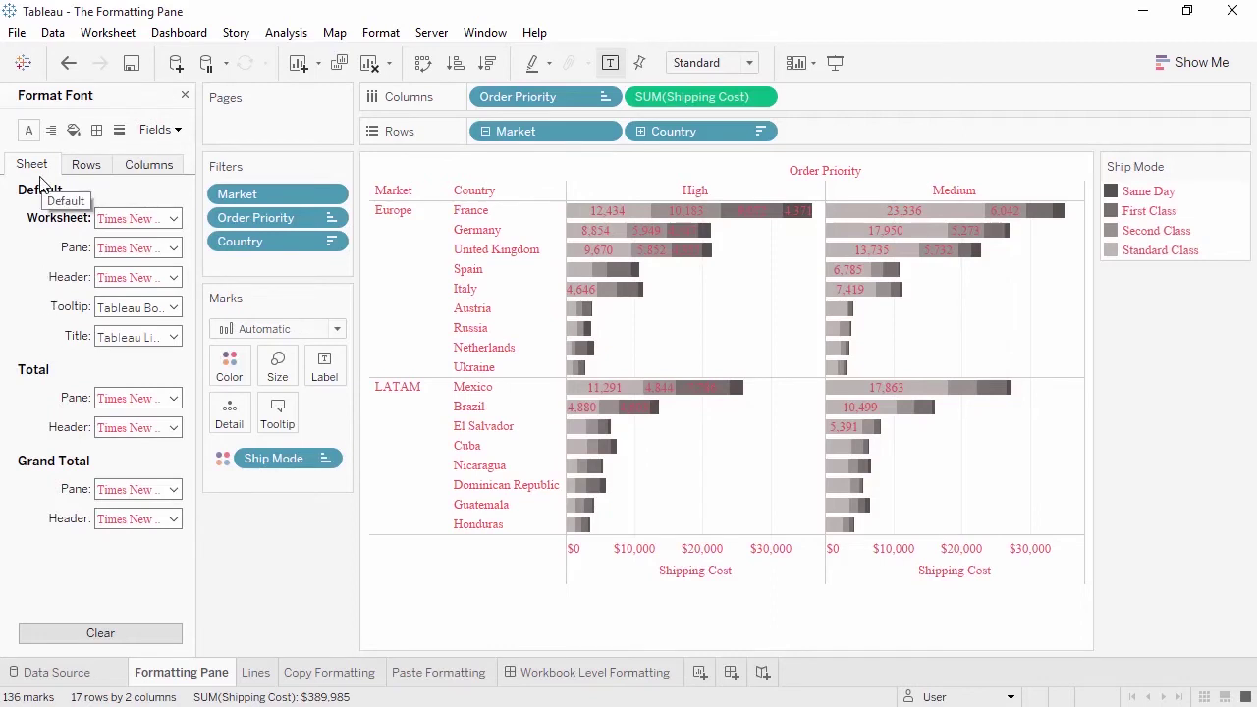
# - Set the default header font color for columns to blue
pyautogui.click(82, 165)
pyautogui.click(136, 167)
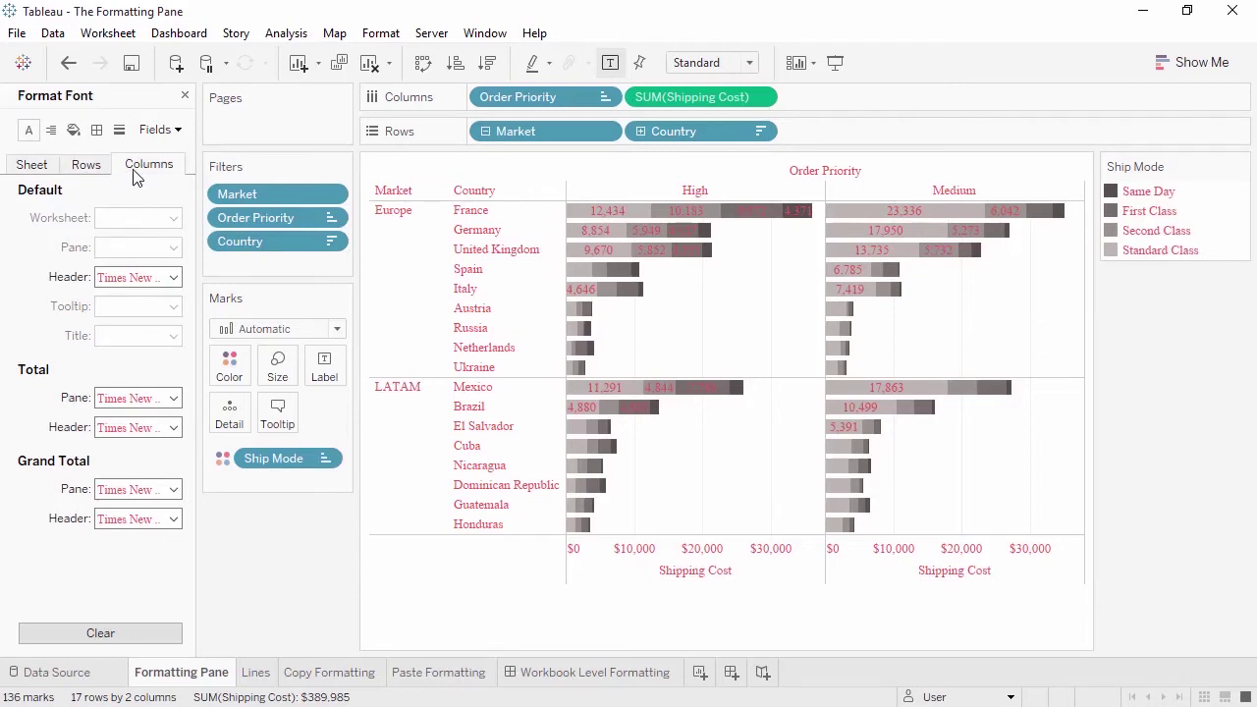
pyautogui.click(173, 278)
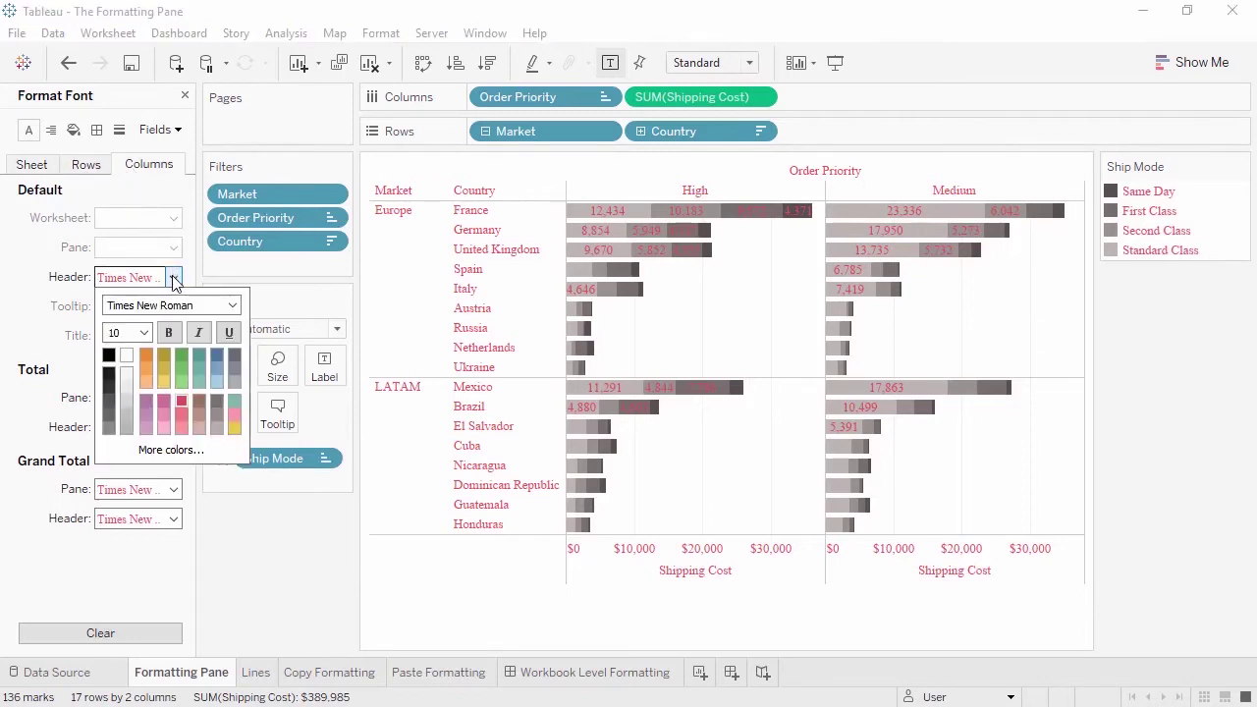
pyautogui.click(214, 356)
# - Clear all font formatting at the sheet level
pyautogui.click(39, 165)
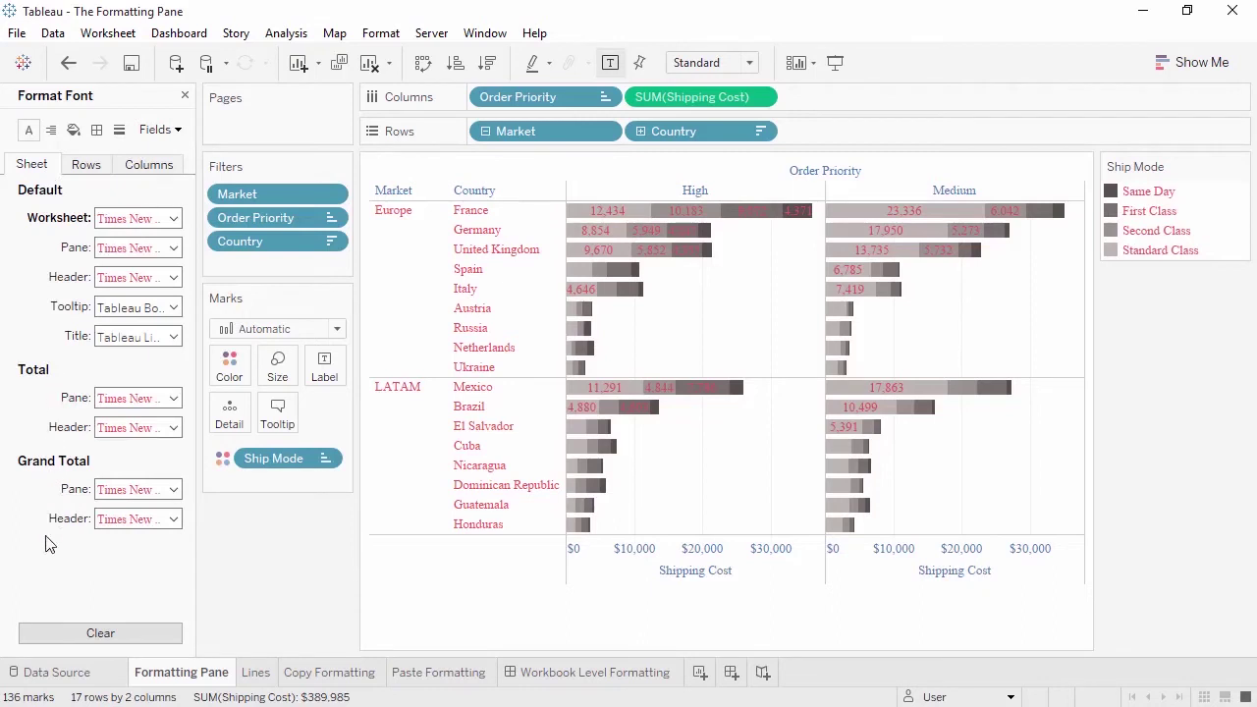
pyautogui.click(59, 635)
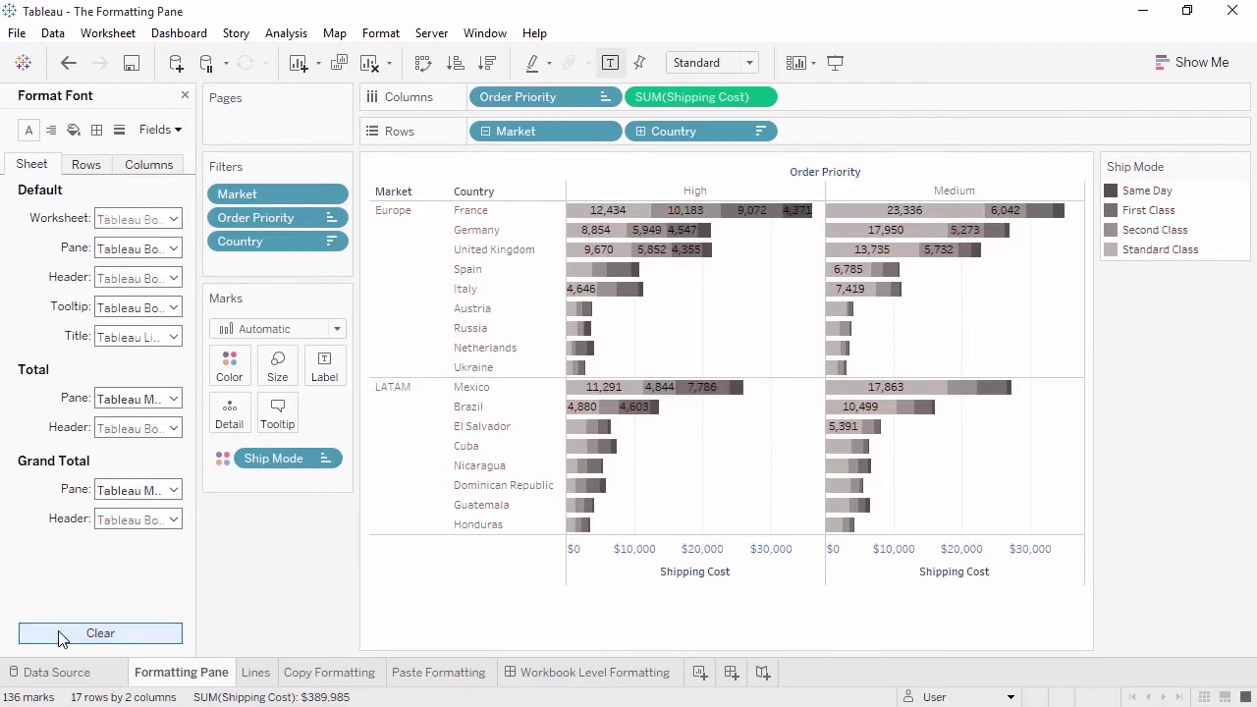
# - Set the sheet's default pane alignment so that the mark labels read vertically upward
pyautogui.click(56, 135)
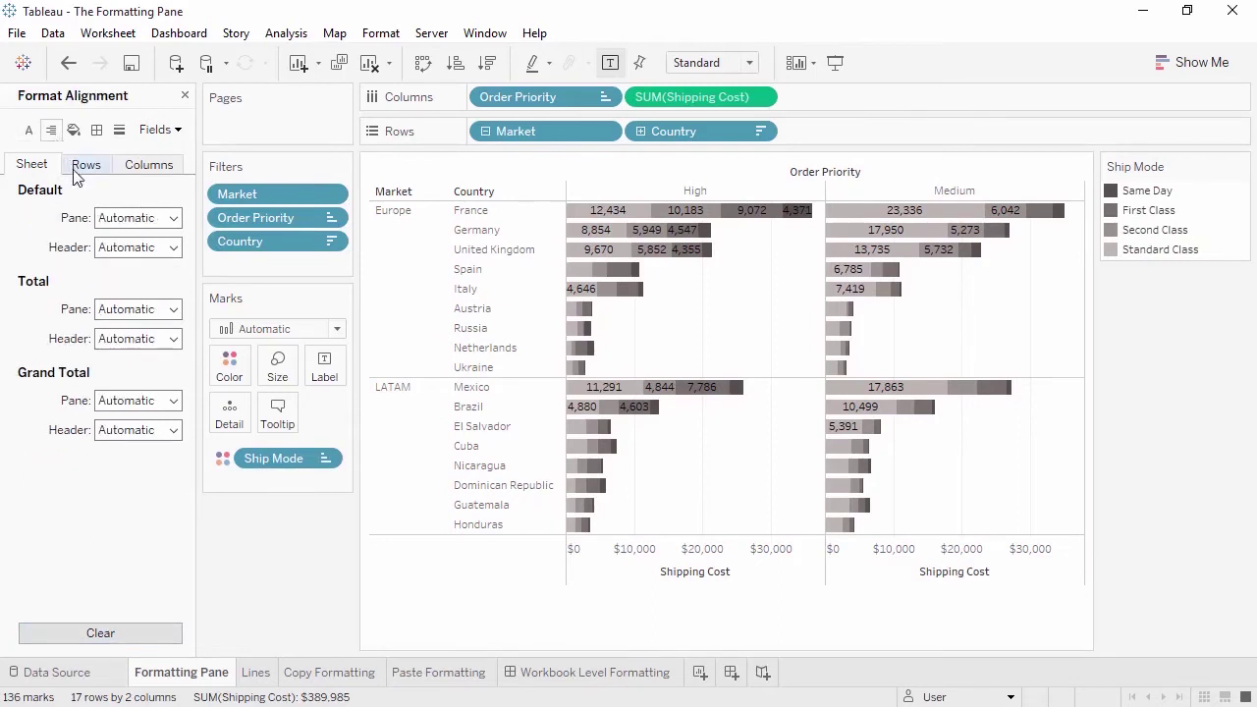
pyautogui.click(172, 218)
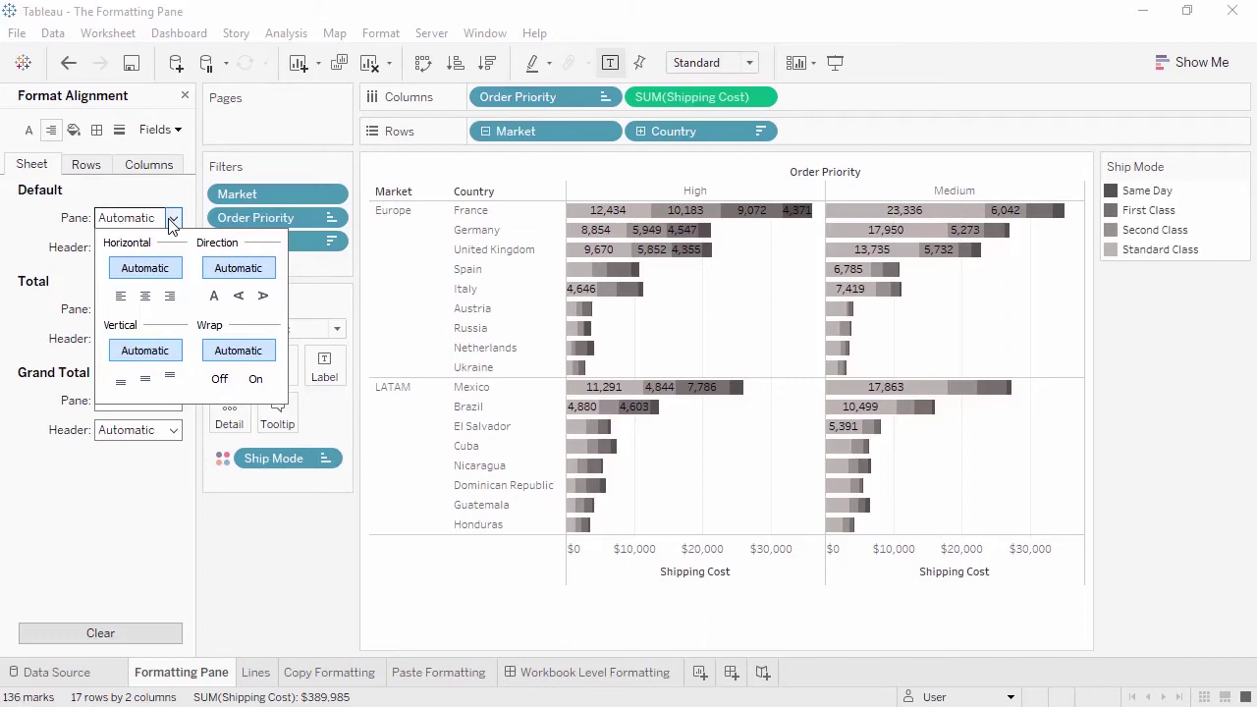
pyautogui.click(240, 297)
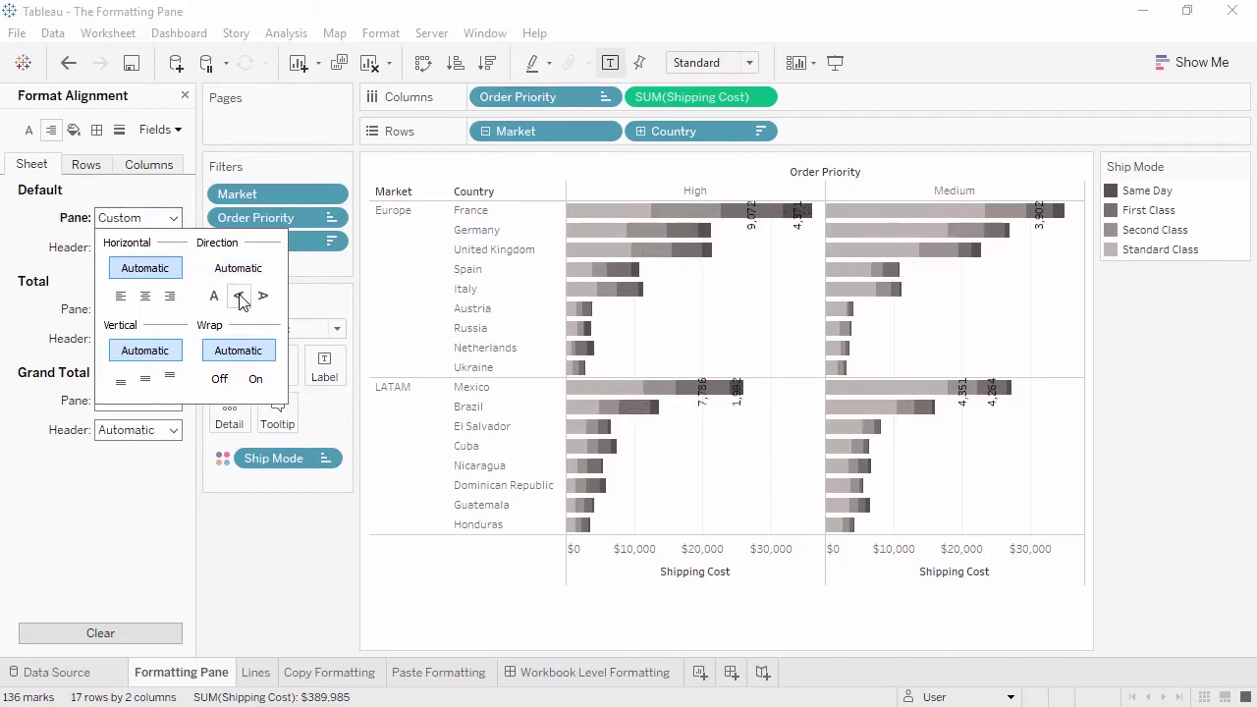
pyautogui.click(72, 254)
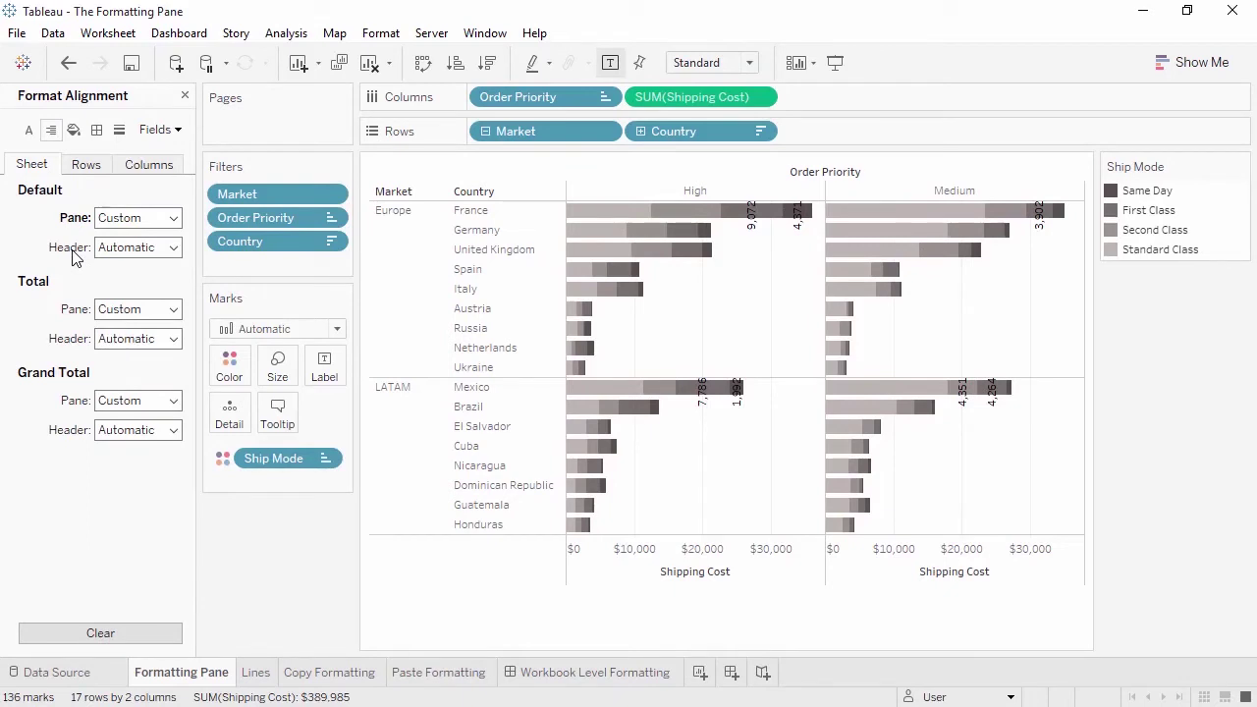
# - Center the sheet's default header text horizontally, and clear all of the sheet's alignment formatting
pyautogui.click(170, 249)
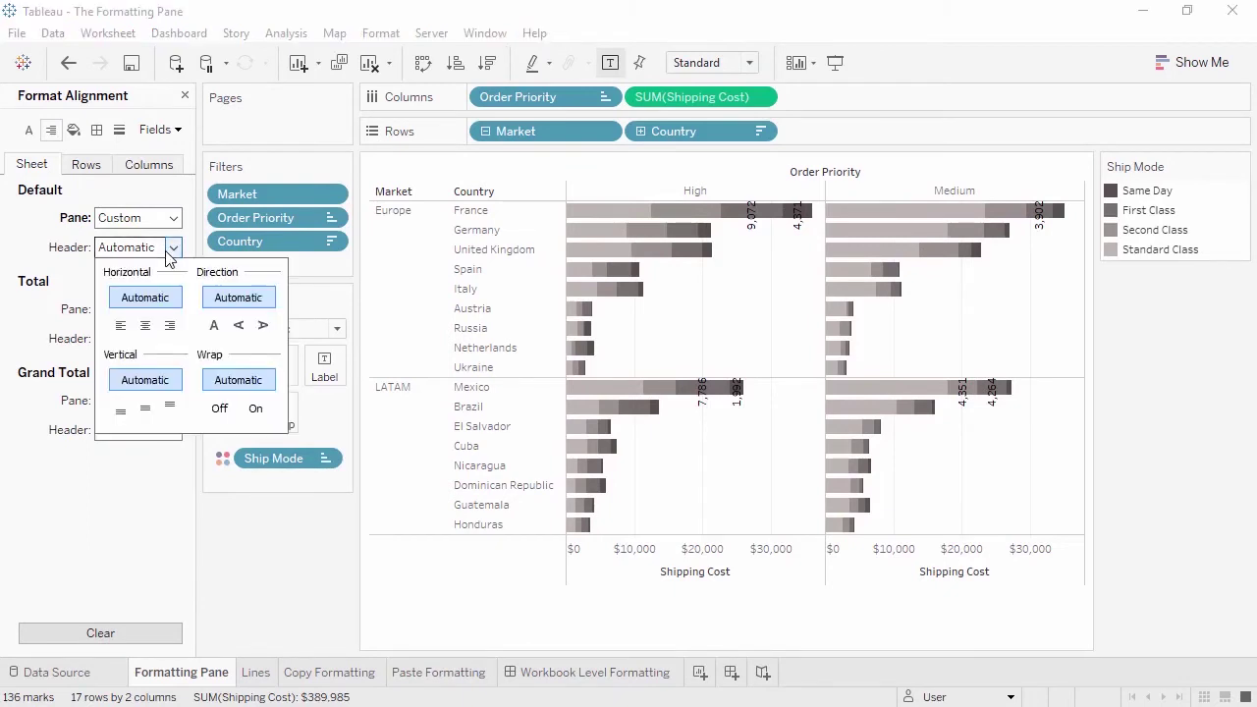
pyautogui.click(145, 325)
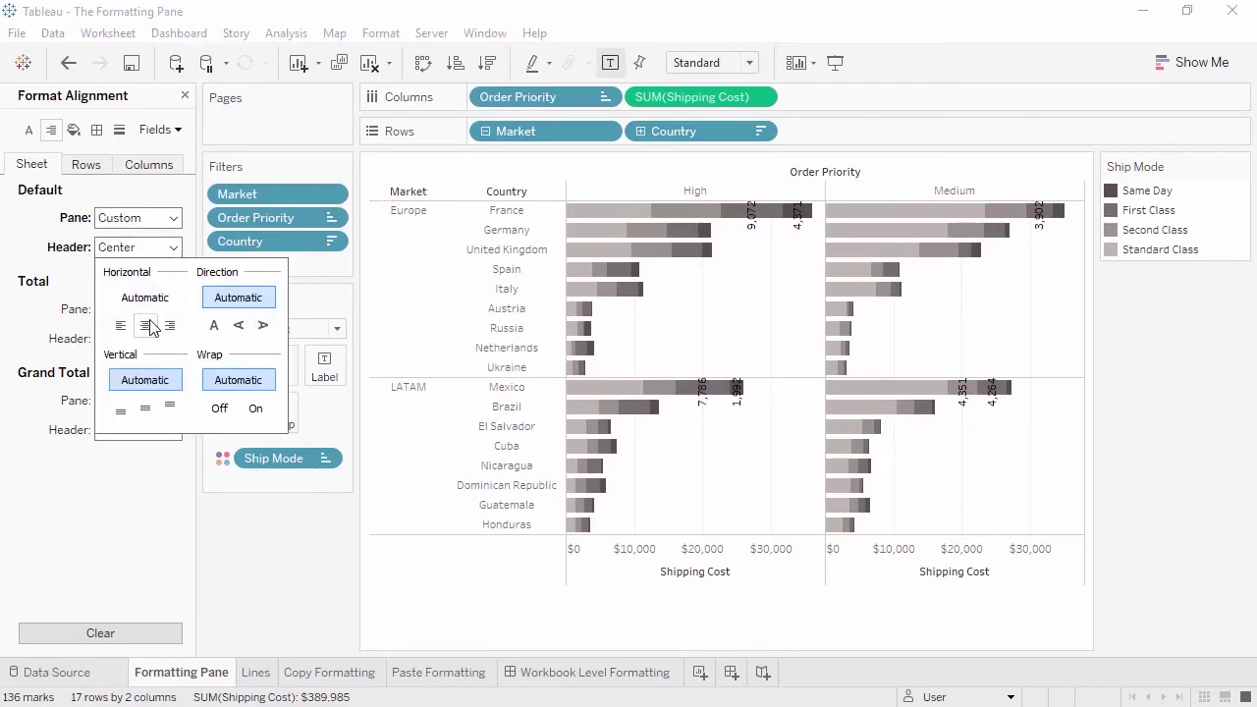
pyautogui.click(42, 241)
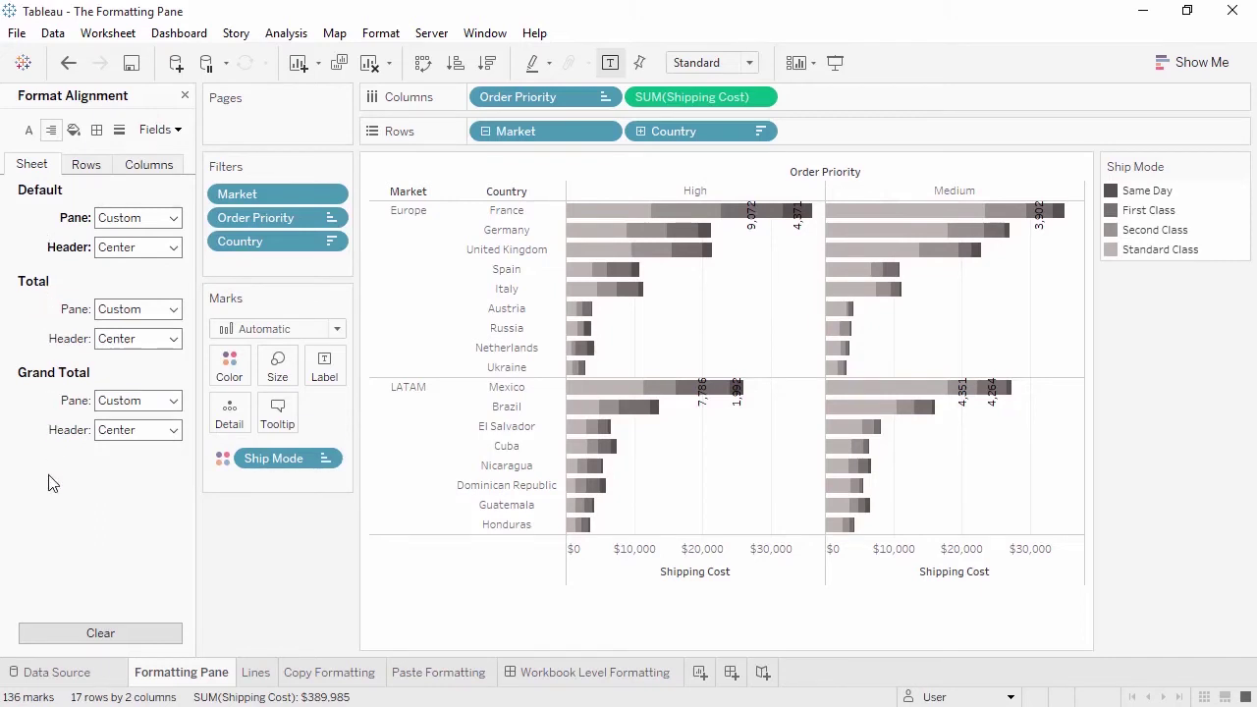
pyautogui.click(76, 639)
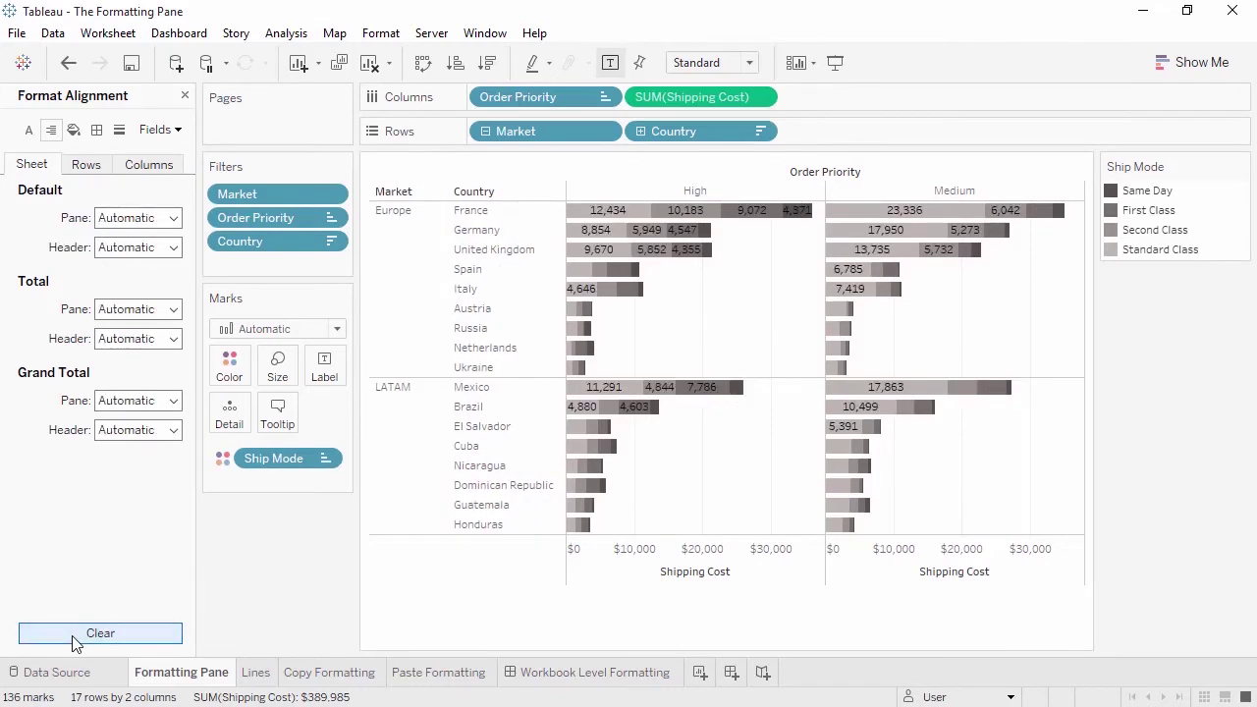
# - Shade the sheet's row banding light orange for the pane and light purple for the header
pyautogui.click(74, 130)
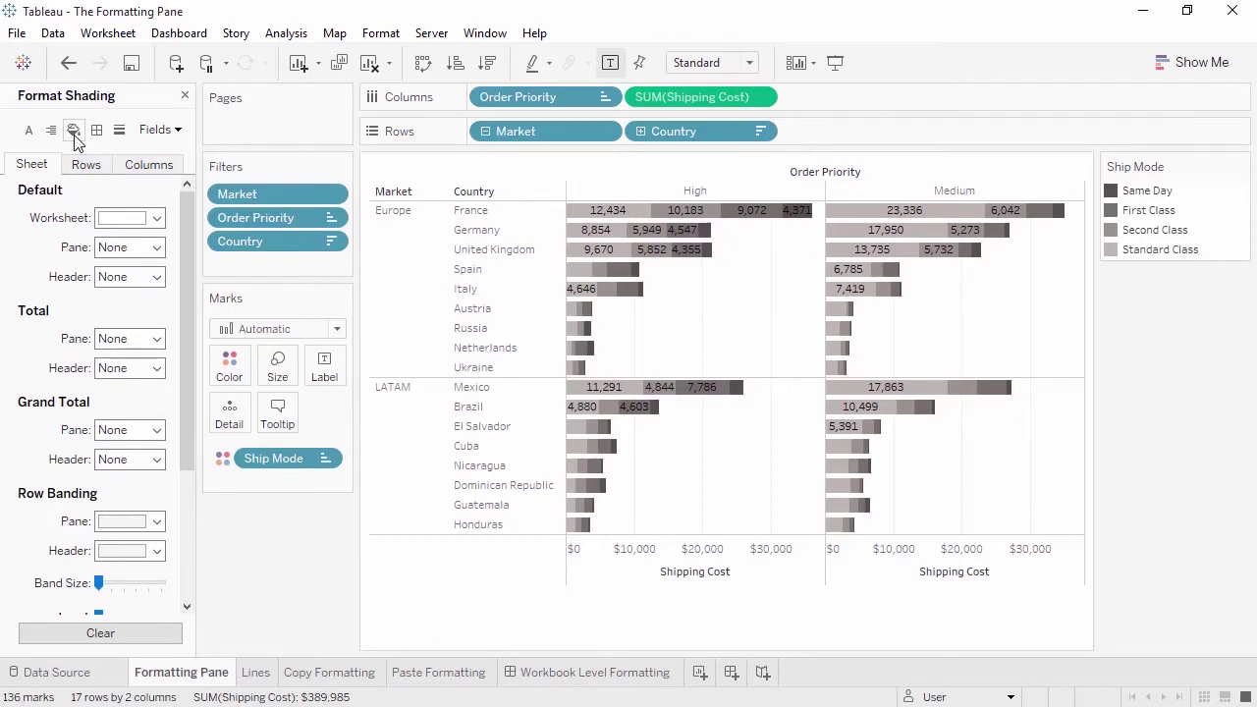
pyautogui.moveTo(186, 217); pyautogui.dragTo(192, 347)
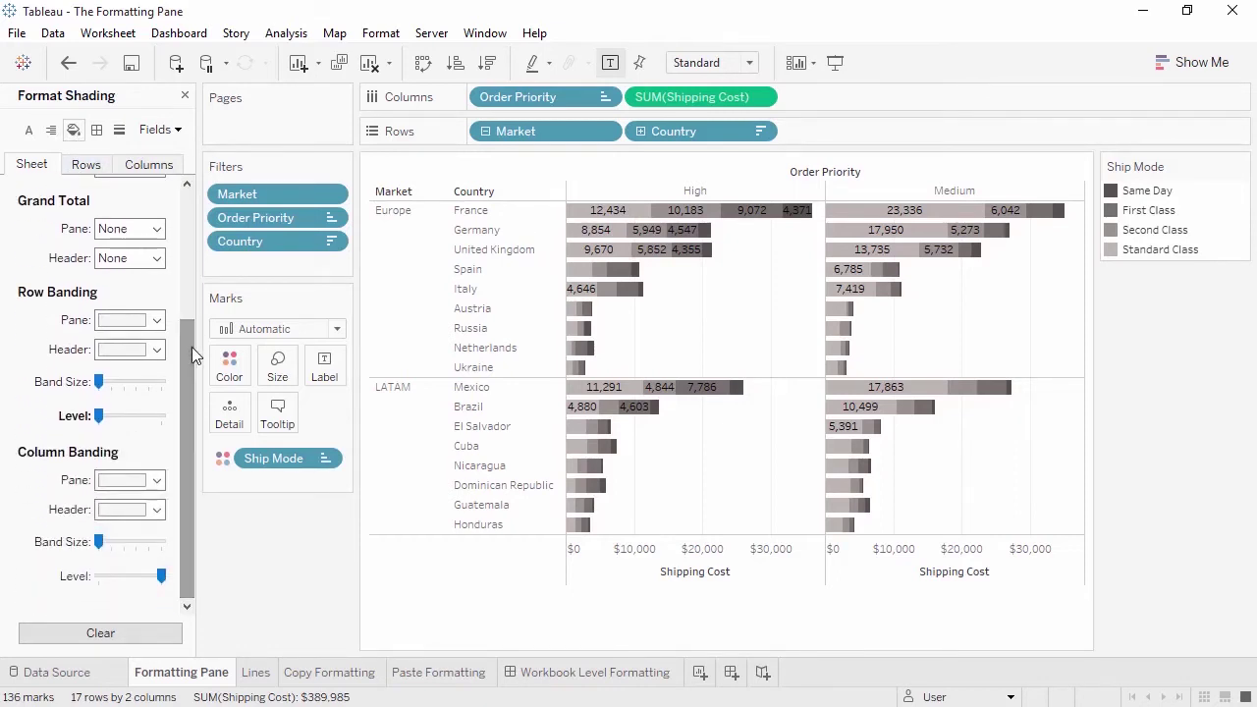
pyautogui.click(156, 321)
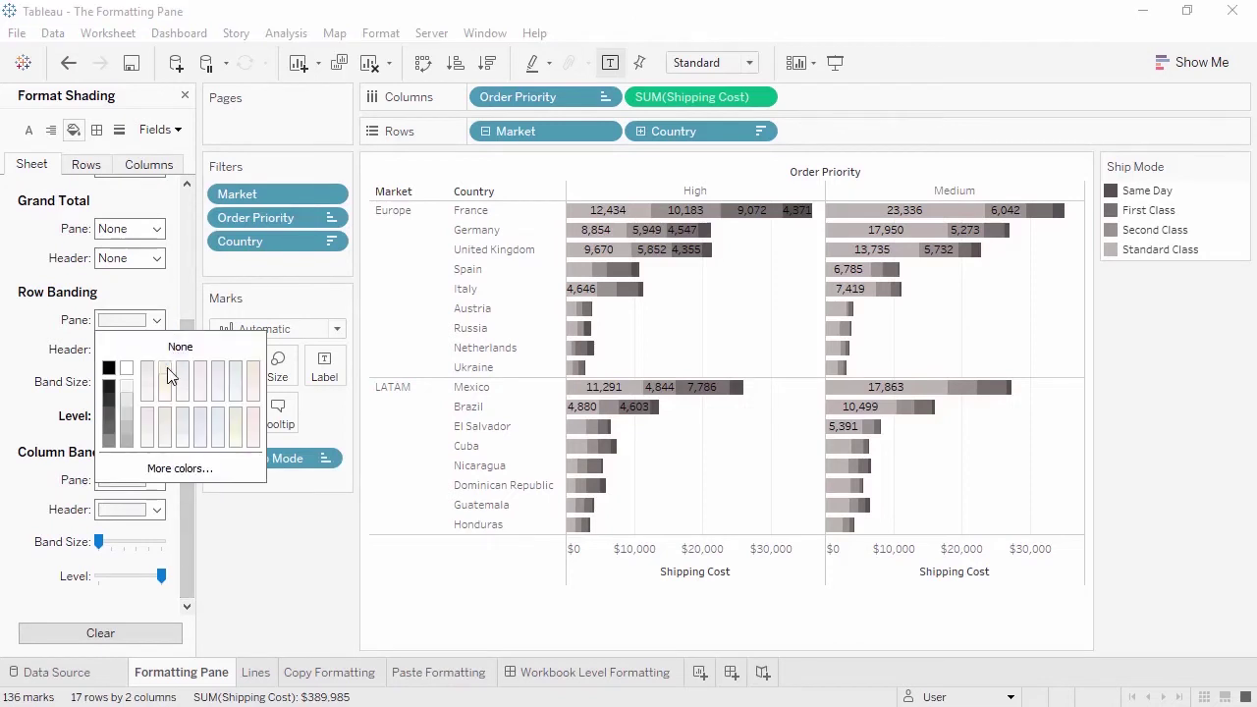
pyautogui.click(147, 369)
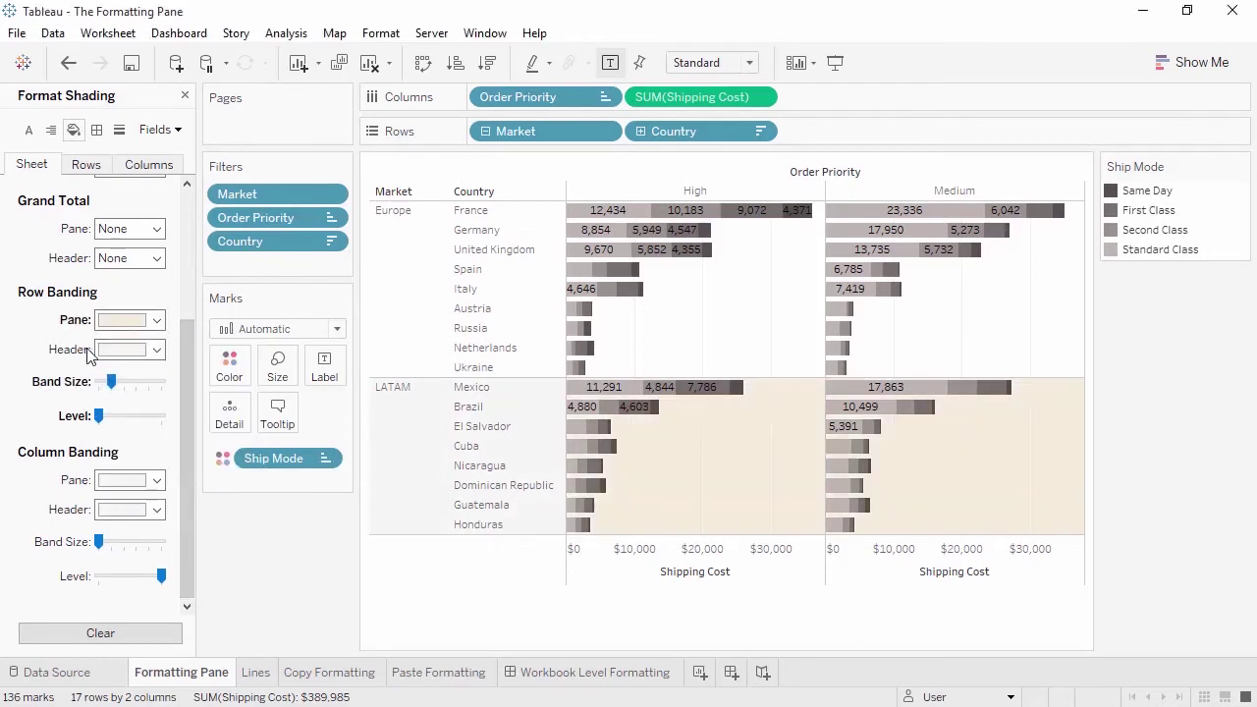
pyautogui.click(155, 350)
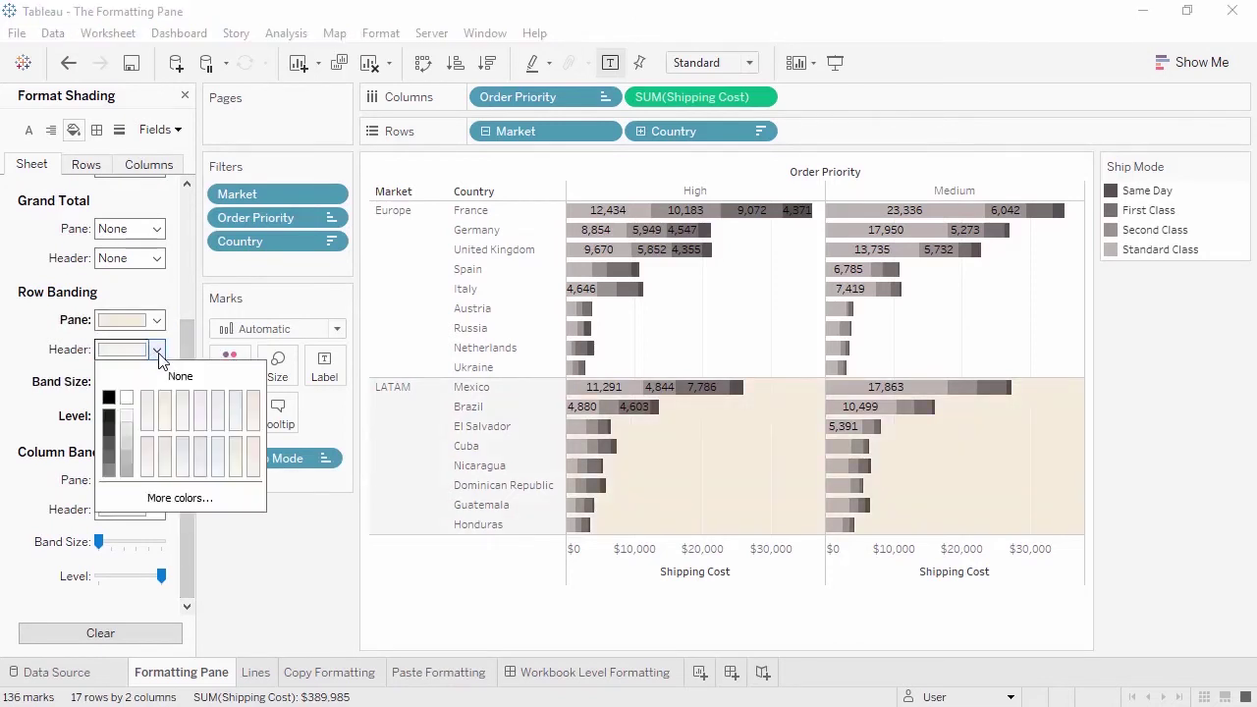
pyautogui.click(199, 396)
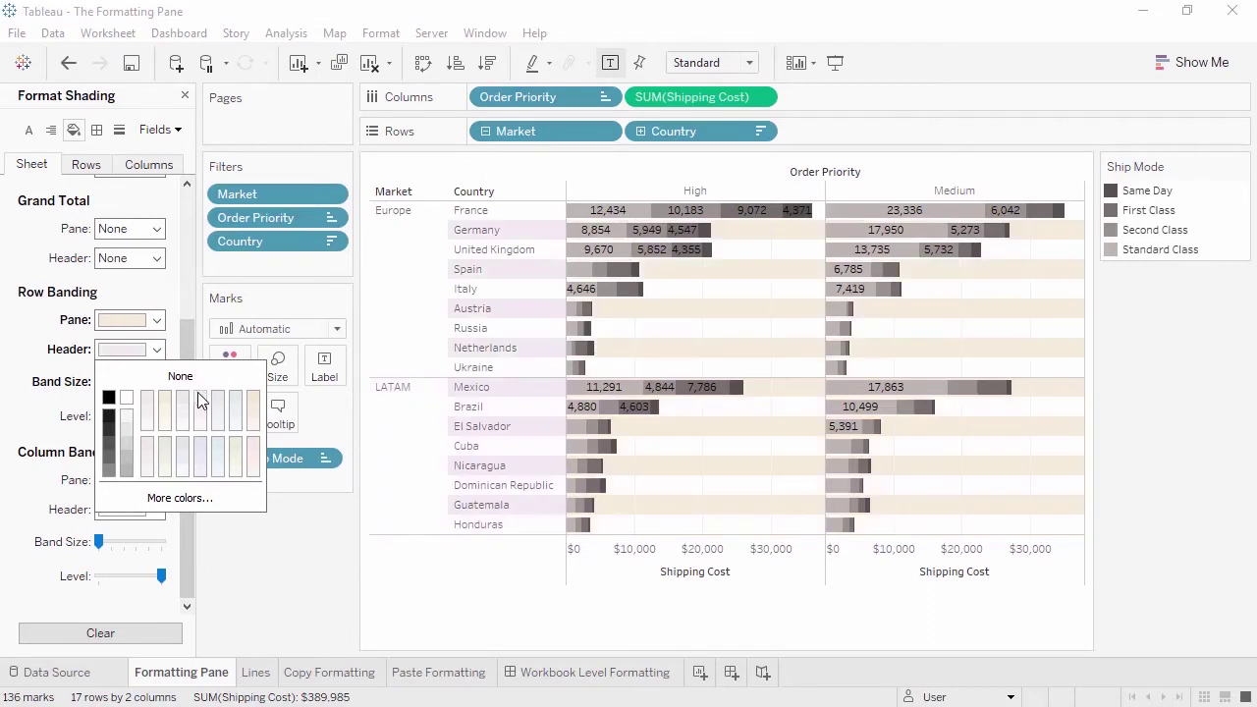
pyautogui.click(79, 405)
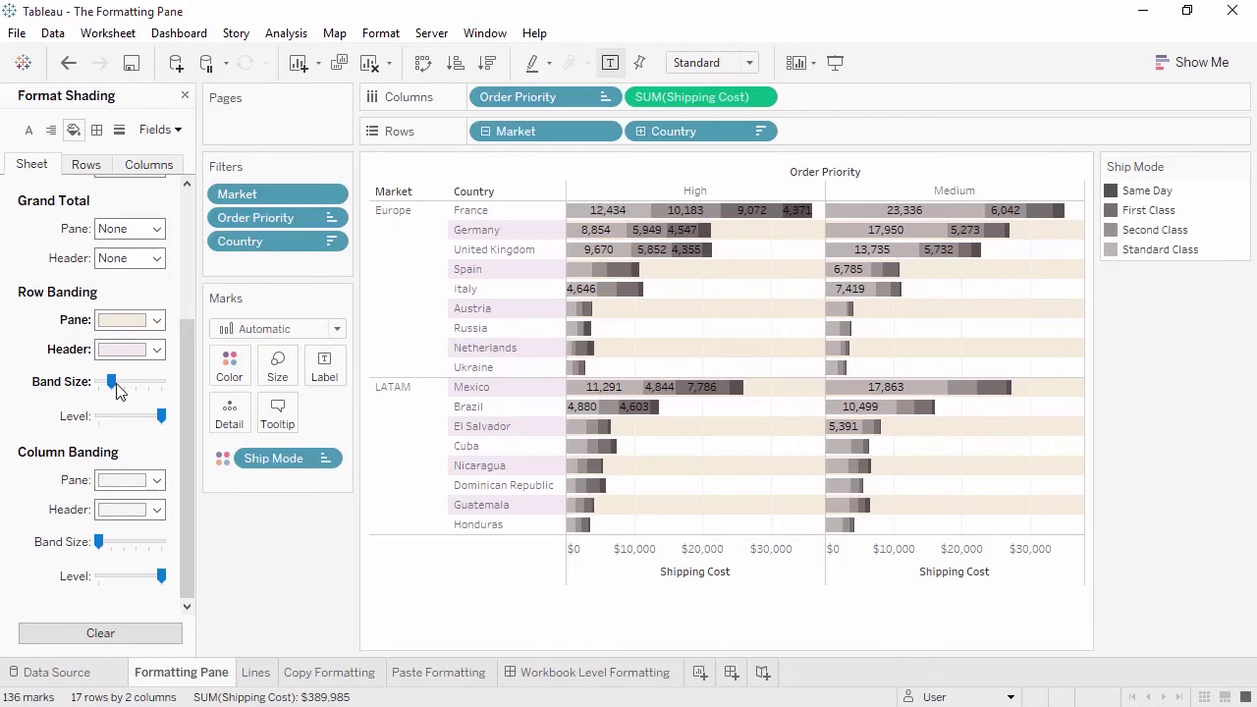
# - Try different band sizes and levels for the row banding, and clear all of the sheet's shading formatting
pyautogui.moveTo(113, 384); pyautogui.dragTo(135, 386)
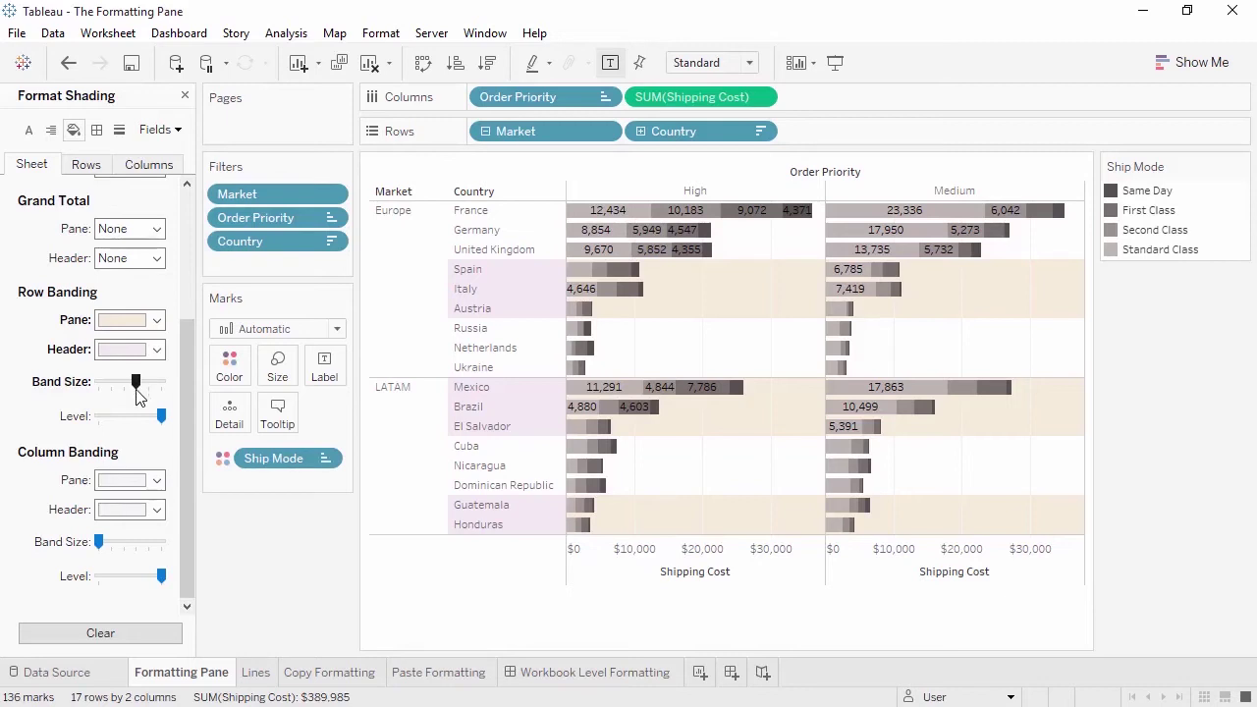
pyautogui.click(99, 417)
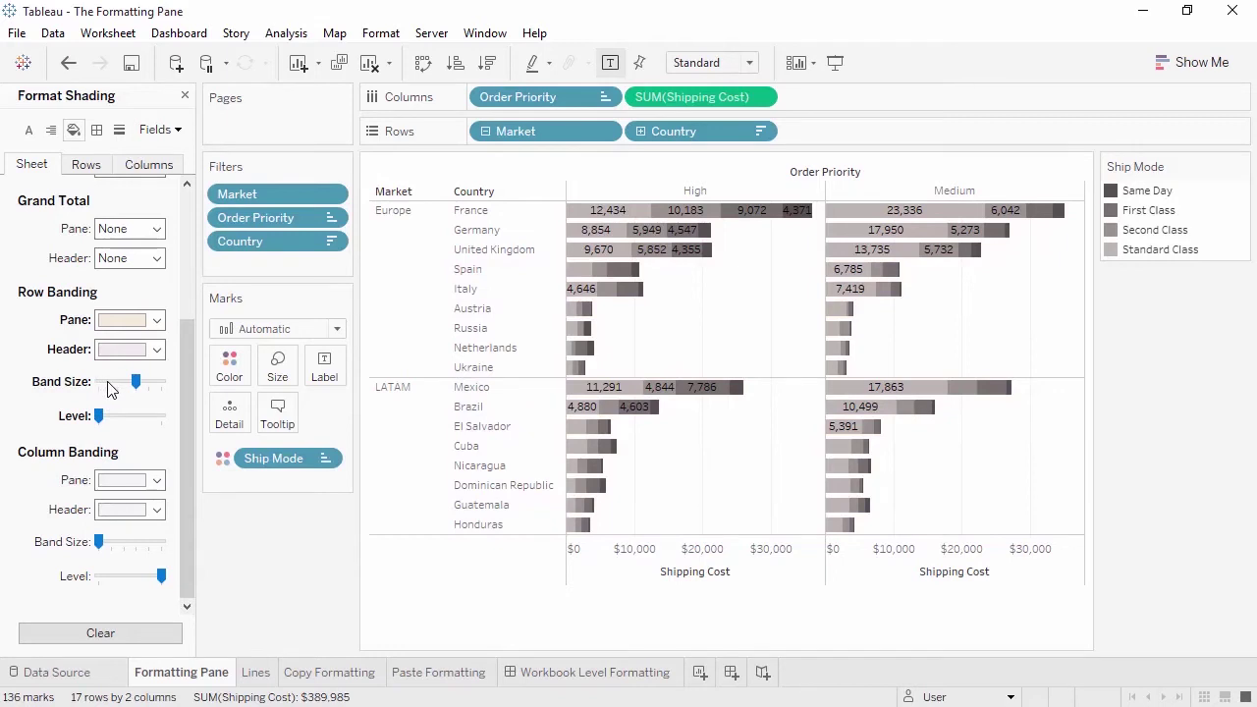
pyautogui.click(110, 383)
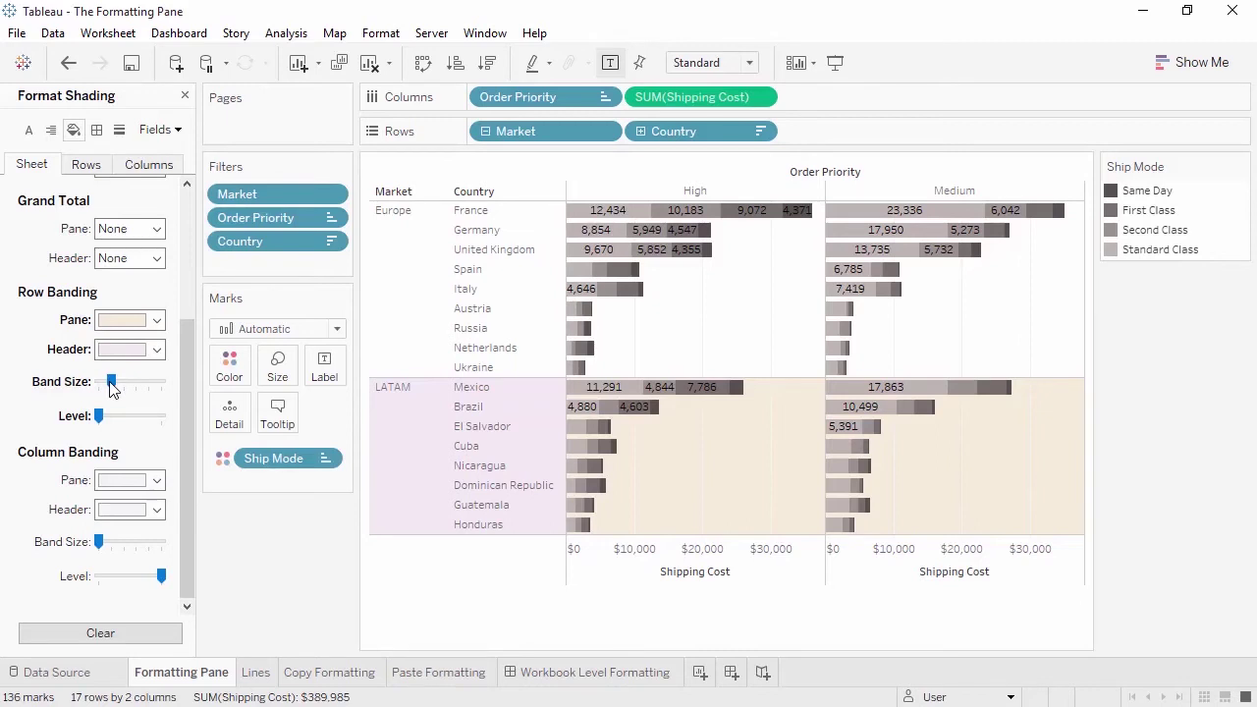
pyautogui.click(160, 417)
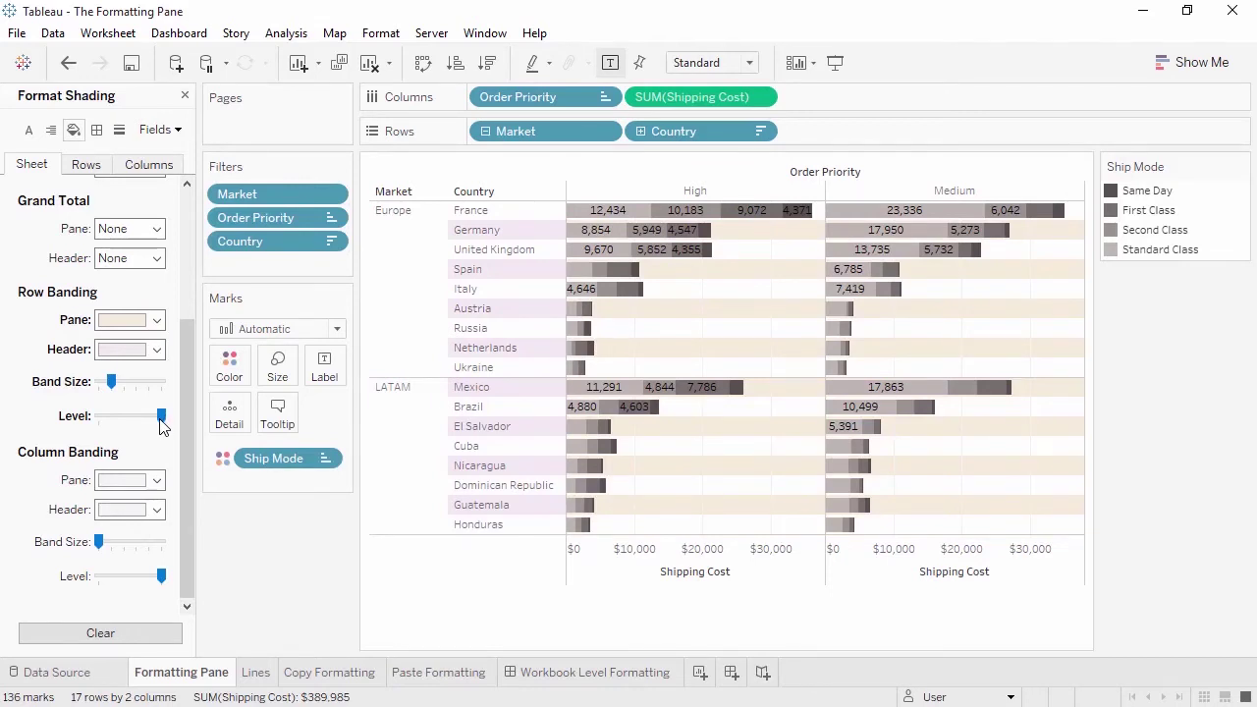
pyautogui.click(102, 634)
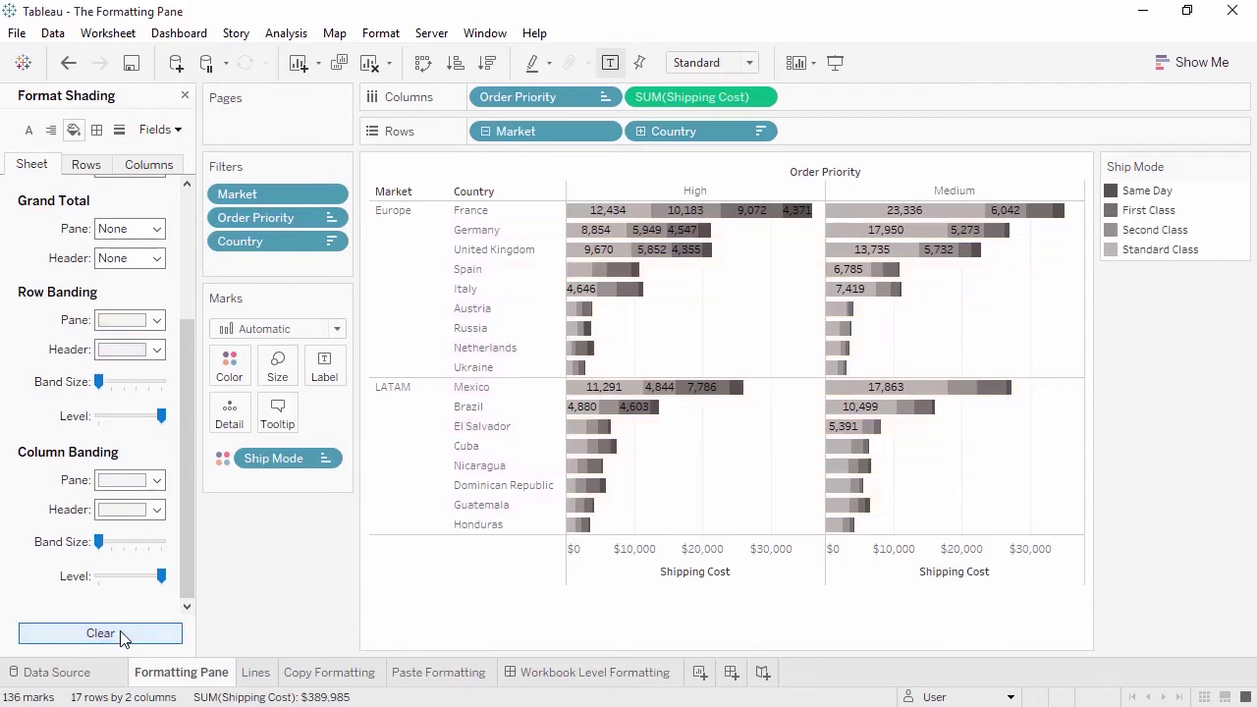
# - Try a dashed gold border on the sheet's default headers, and set that header border back to None
pyautogui.click(97, 130)
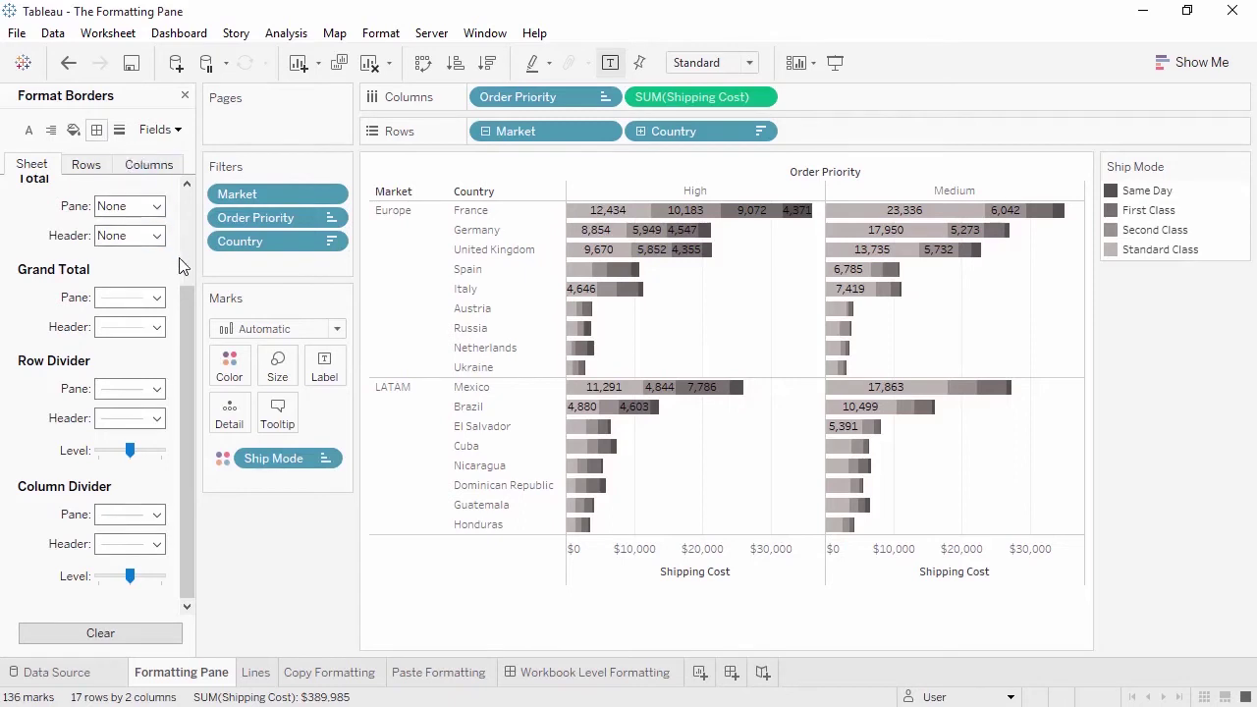
pyautogui.moveTo(186, 305); pyautogui.dragTo(185, 201)
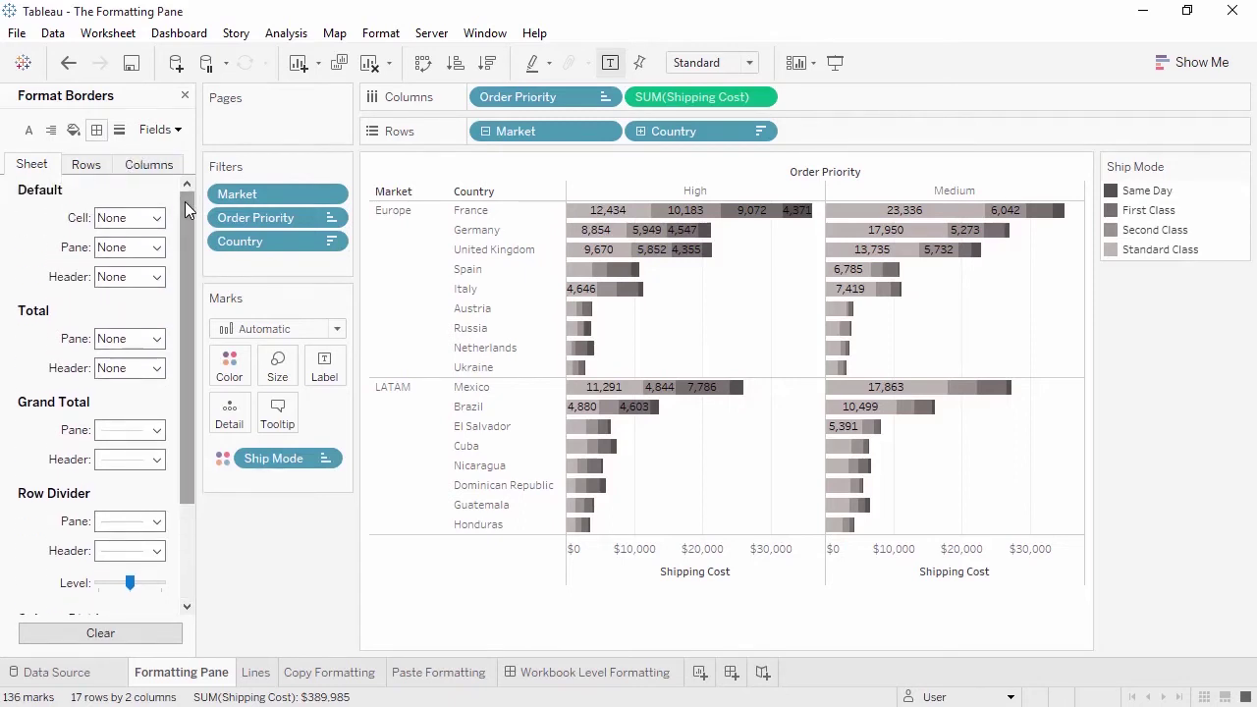
pyautogui.click(157, 277)
pyautogui.click(147, 345)
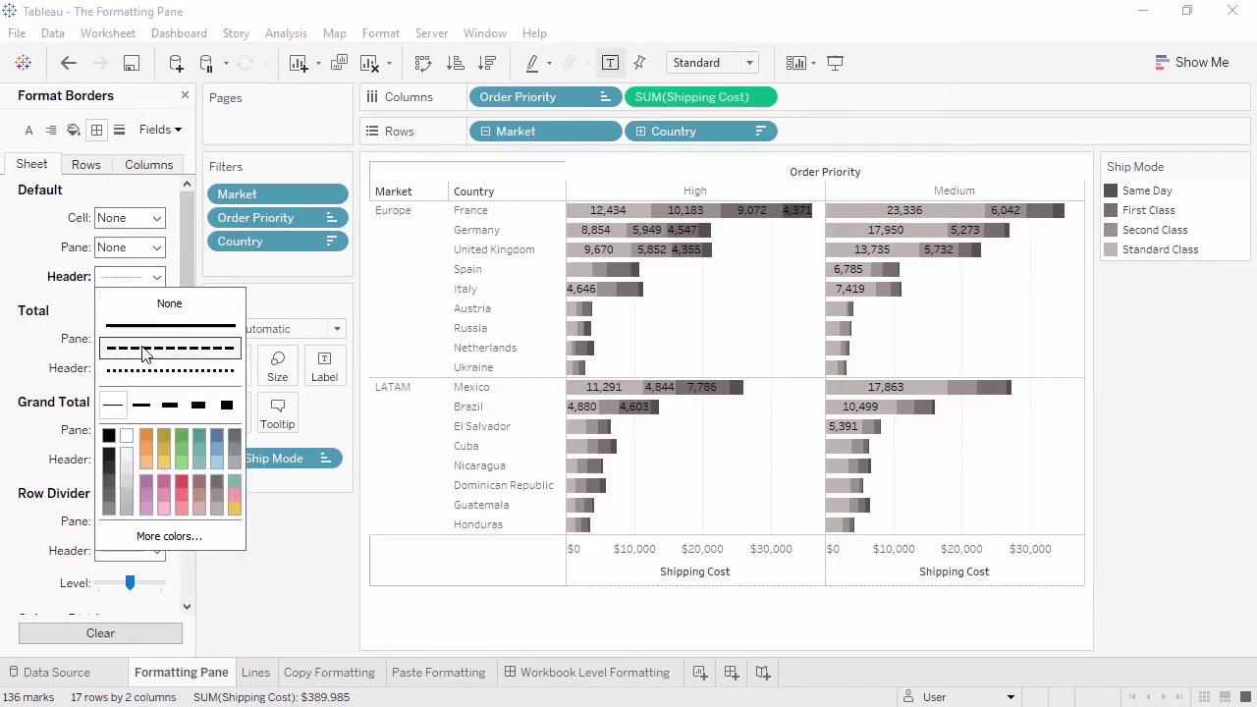
pyautogui.click(163, 436)
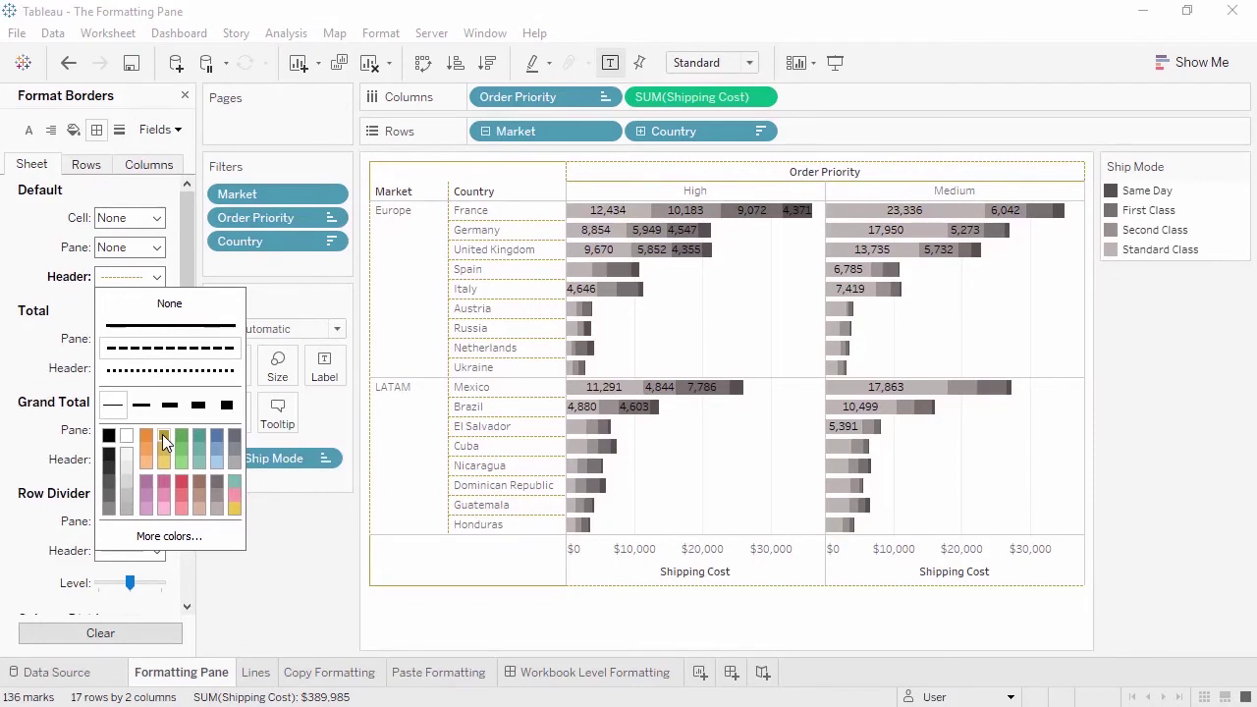
pyautogui.click(173, 306)
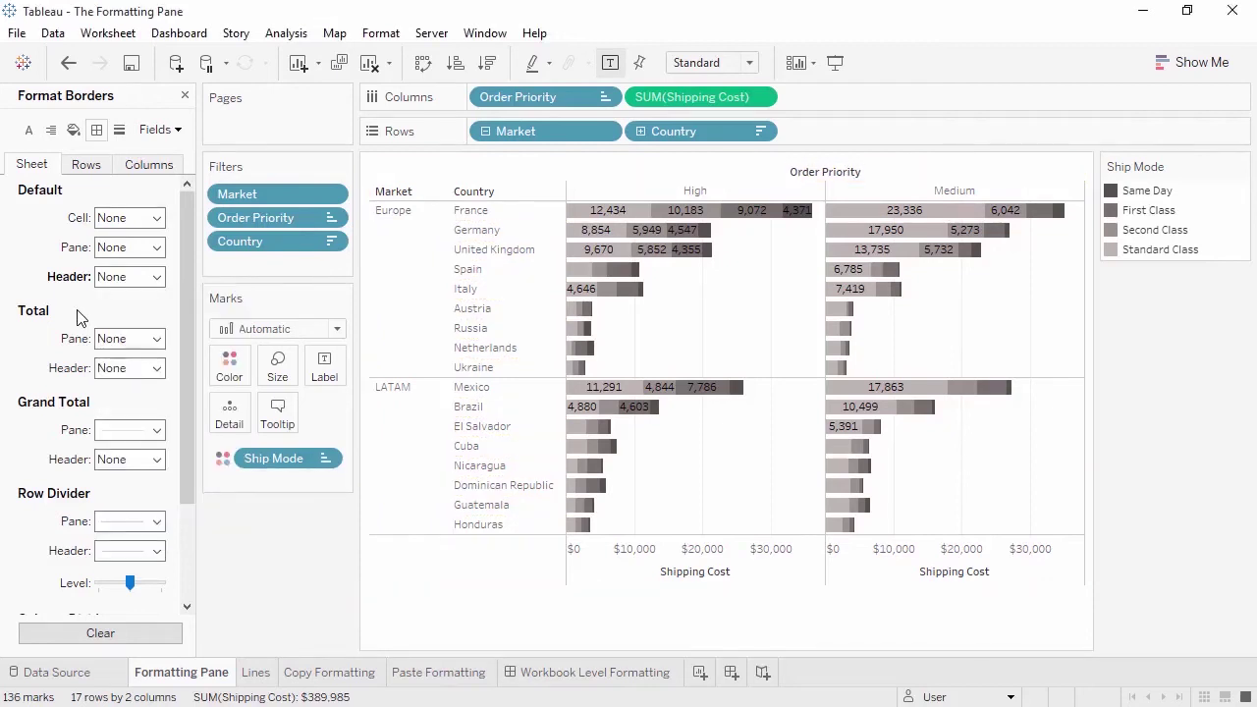
# - Format the sheet's row divider for the pane as a dotted orange line in the third thickness
pyautogui.moveTo(191, 309); pyautogui.dragTo(194, 417)
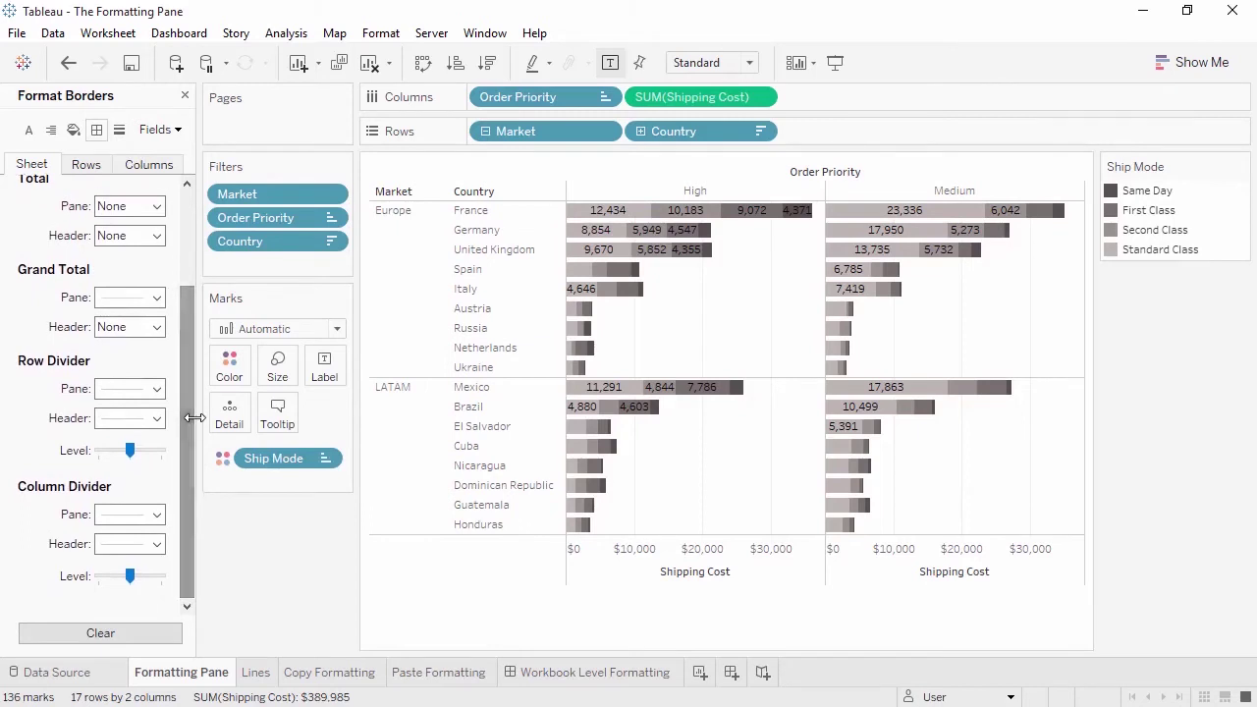
pyautogui.click(156, 390)
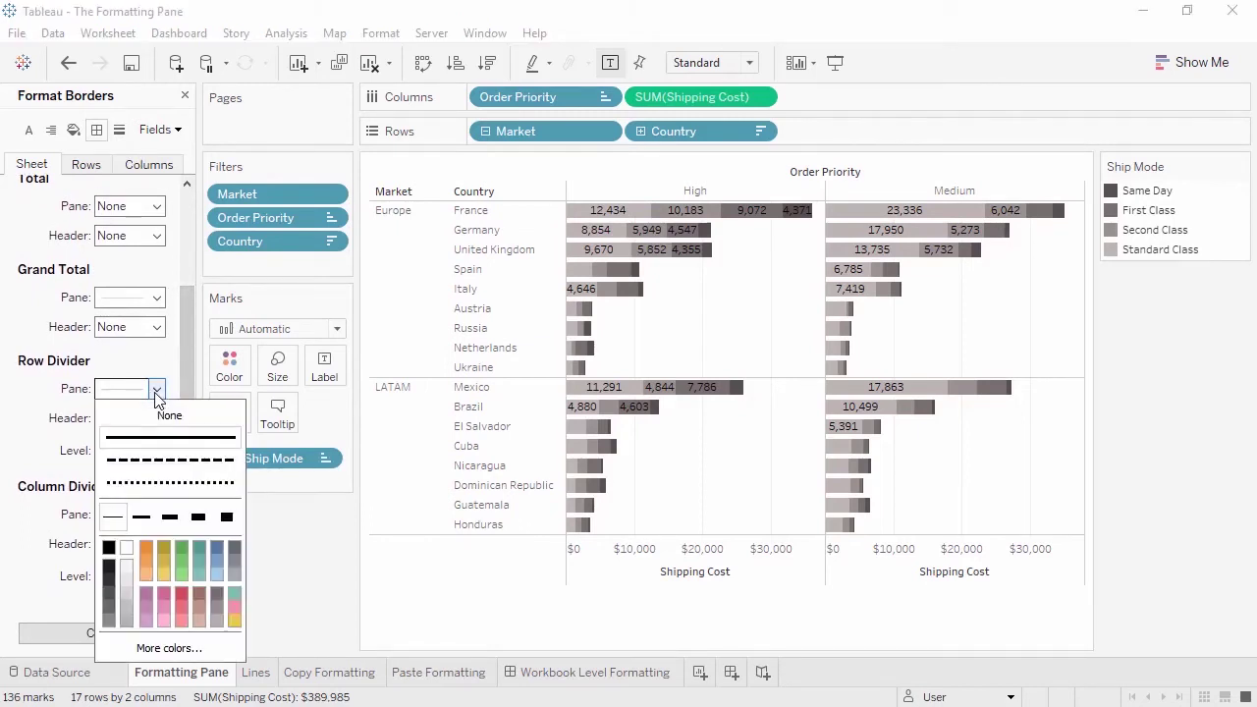
pyautogui.click(162, 483)
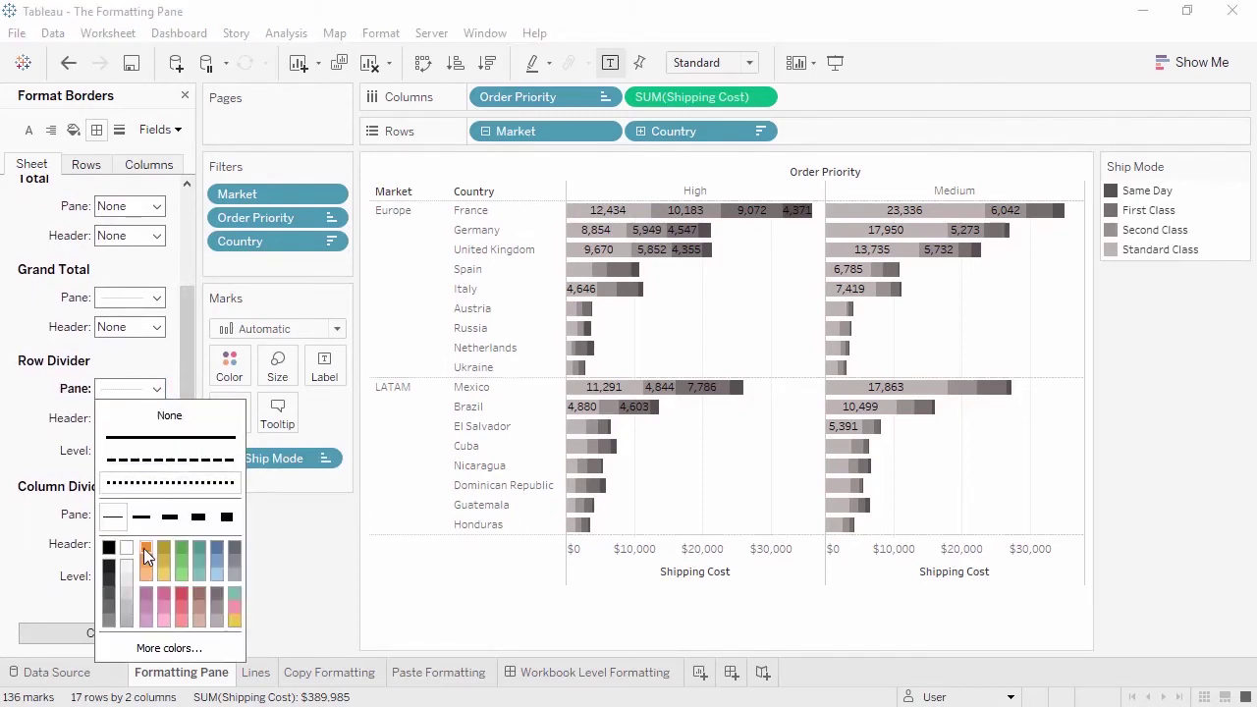
pyautogui.click(144, 548)
pyautogui.click(171, 518)
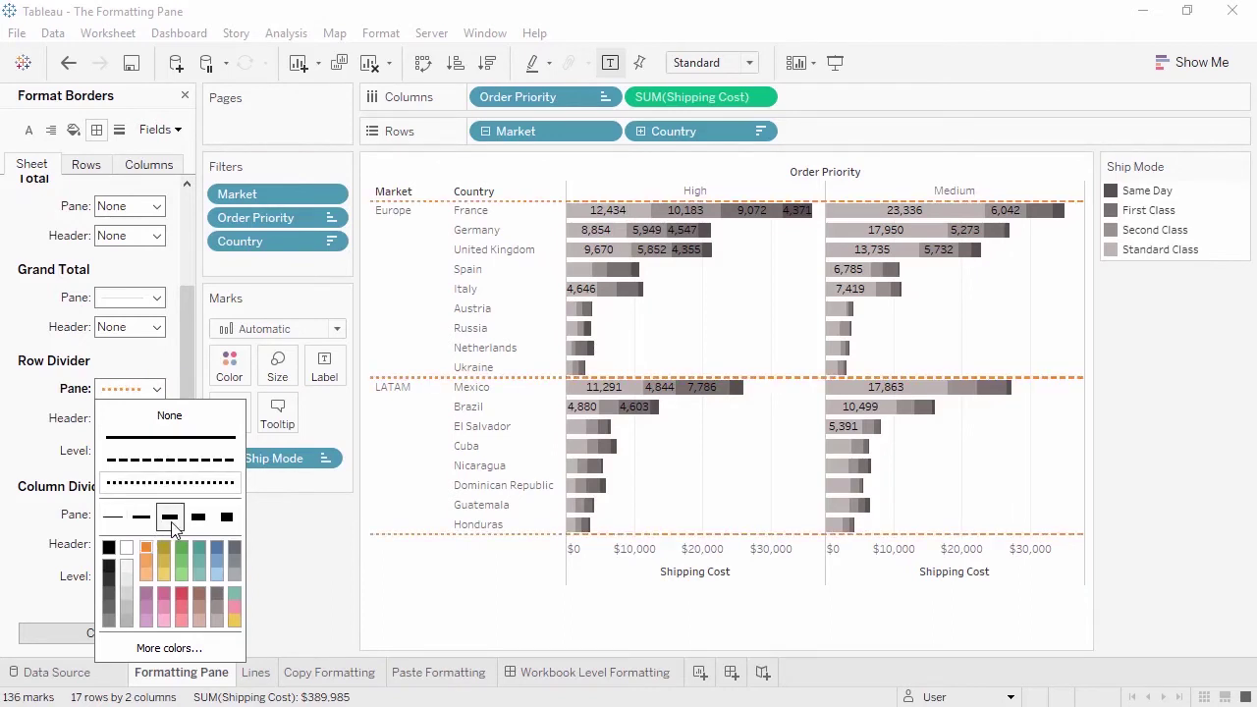
pyautogui.click(45, 459)
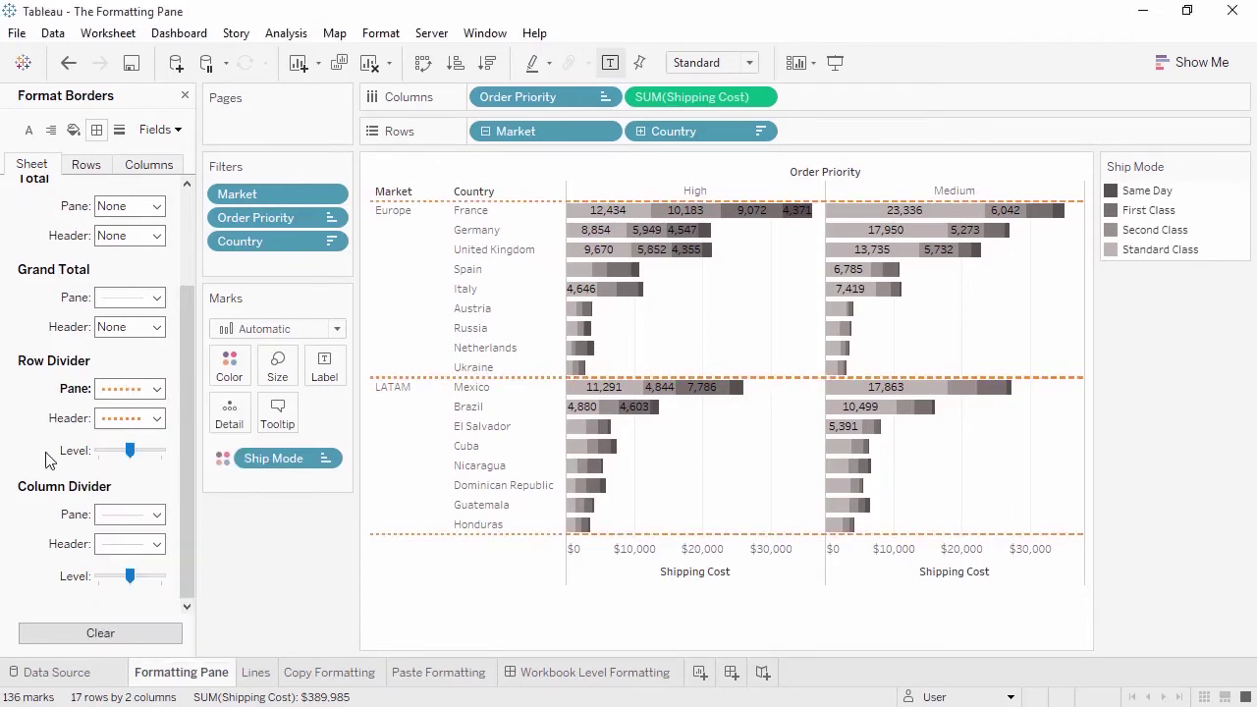
# - Set the row divider's header line to the thinnest width, and raise the row divider level to its maximum
pyautogui.click(158, 419)
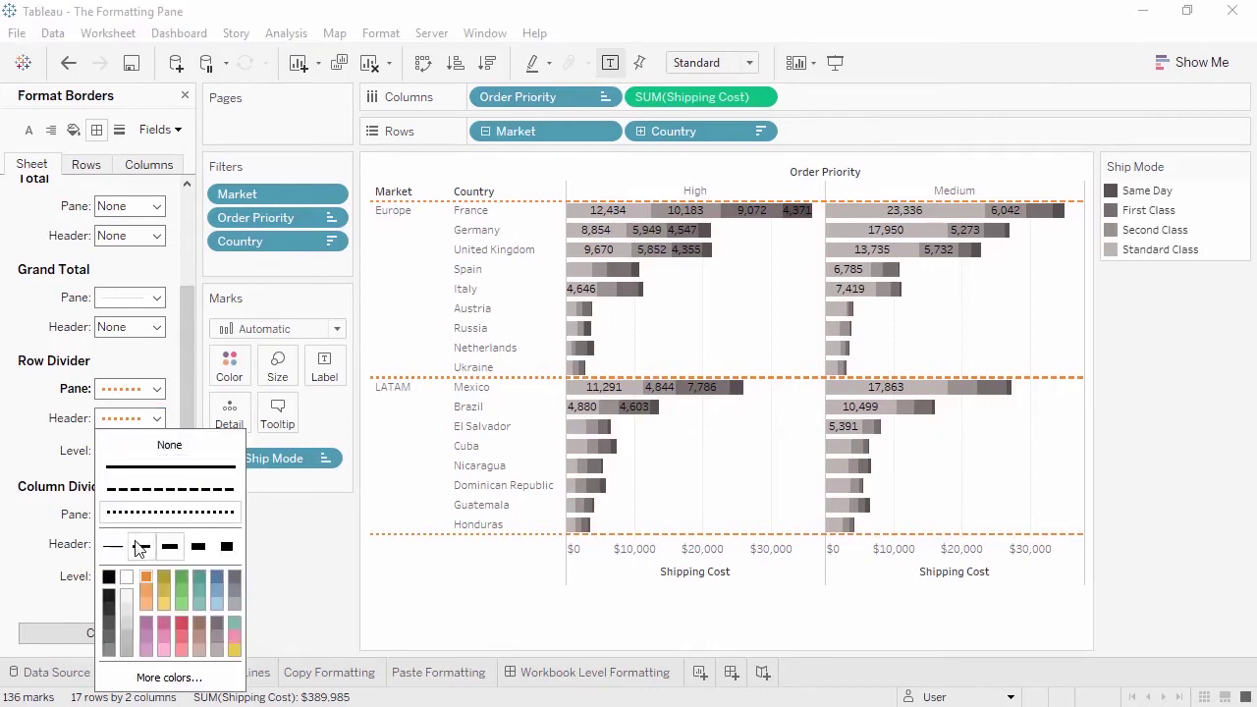
pyautogui.click(118, 552)
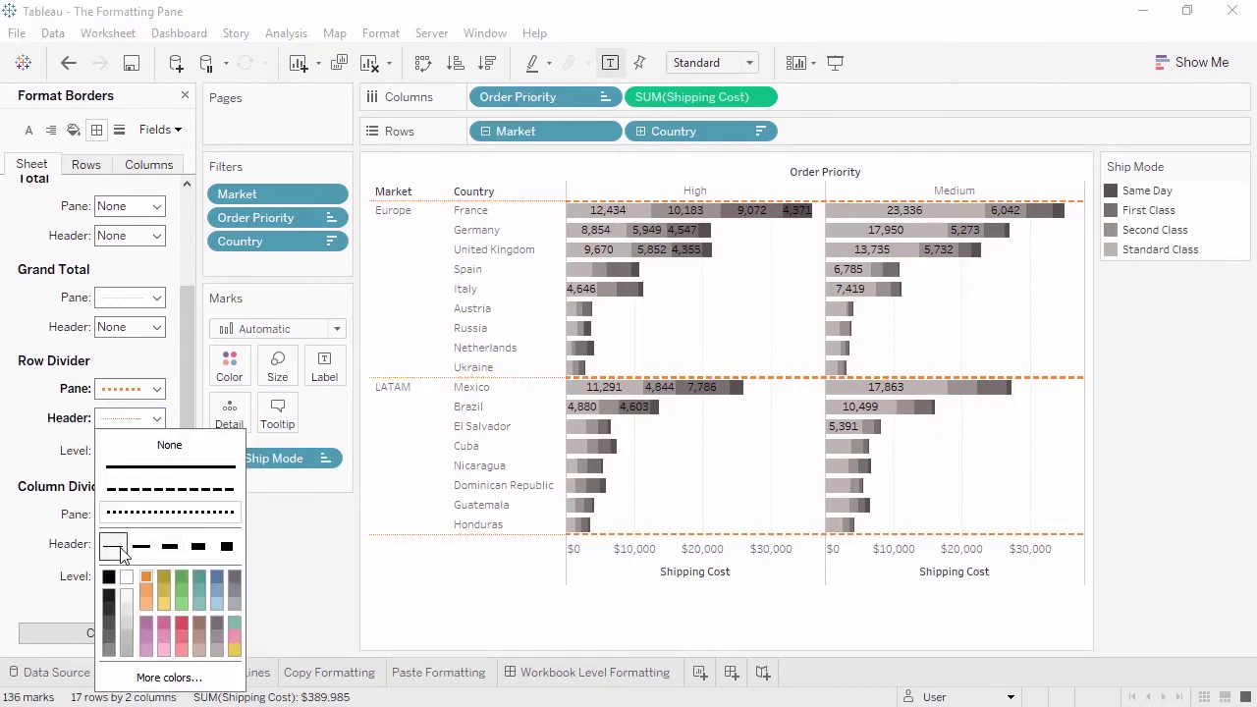
pyautogui.click(41, 458)
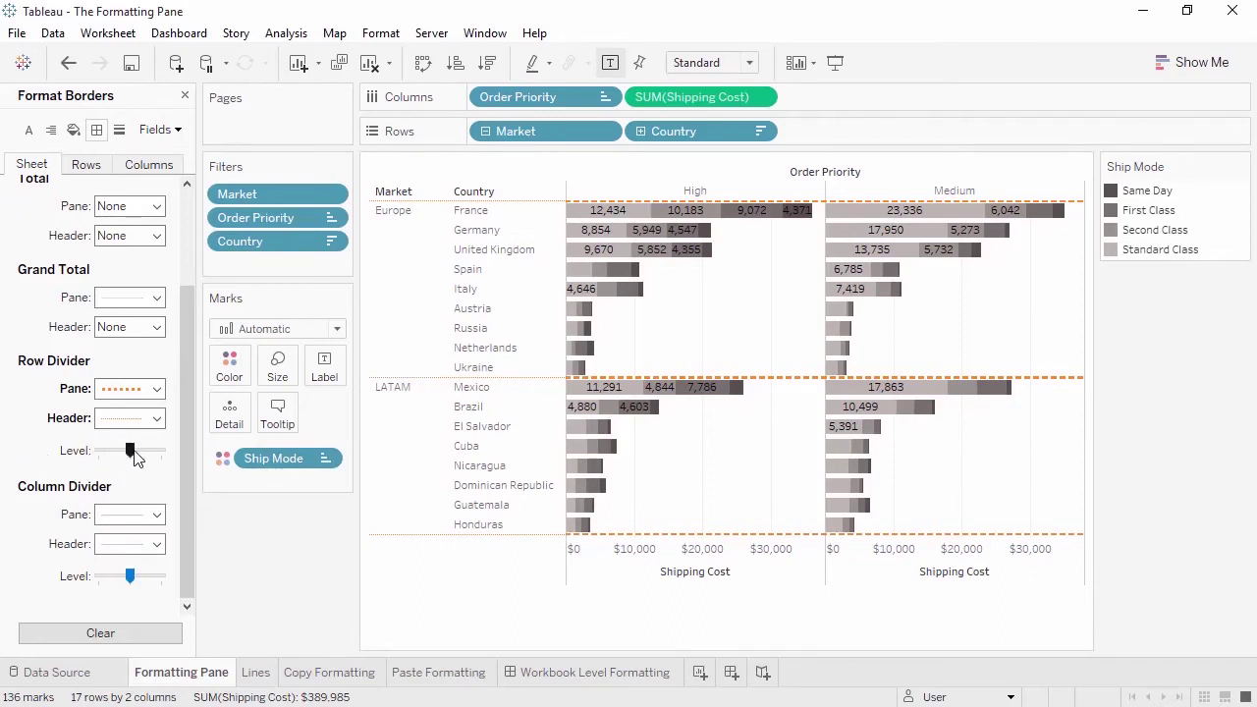
pyautogui.moveTo(131, 450); pyautogui.dragTo(163, 457)
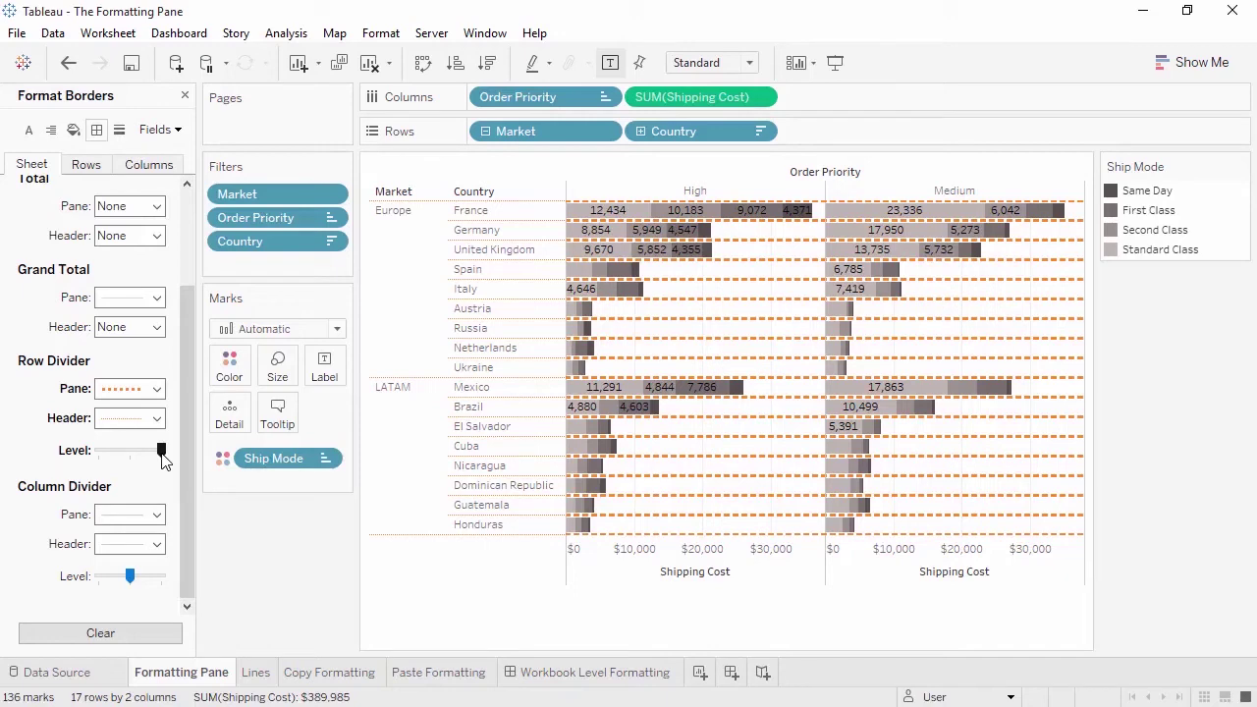
pyautogui.moveTo(163, 458); pyautogui.dragTo(164, 460)
# - Set the column divider's pane line to None, and clear all of the sheet's border formatting
pyautogui.click(156, 519)
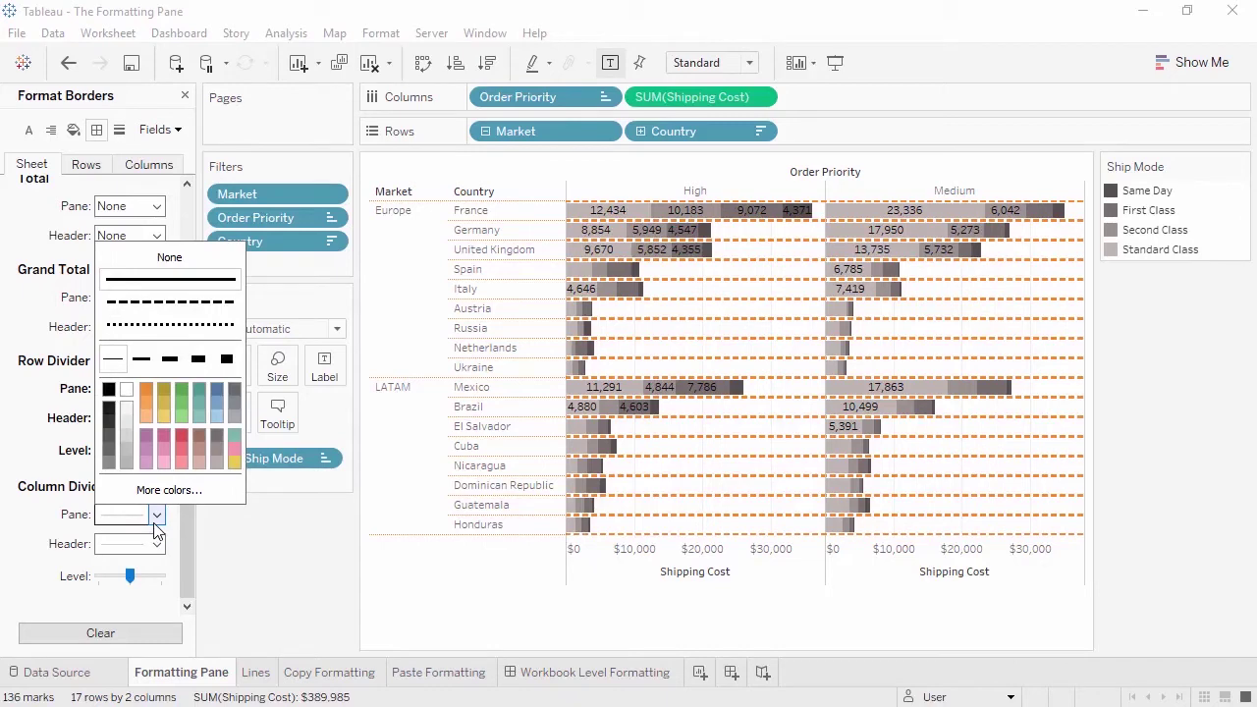
pyautogui.click(171, 263)
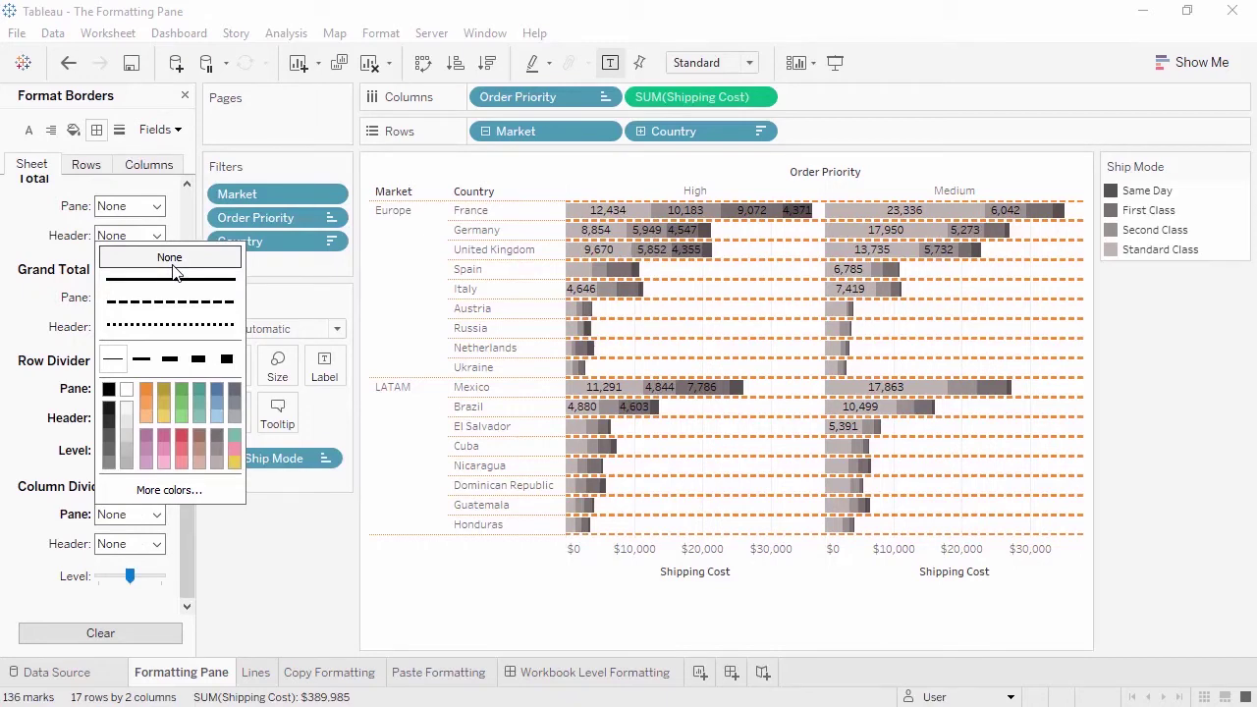
pyautogui.click(113, 636)
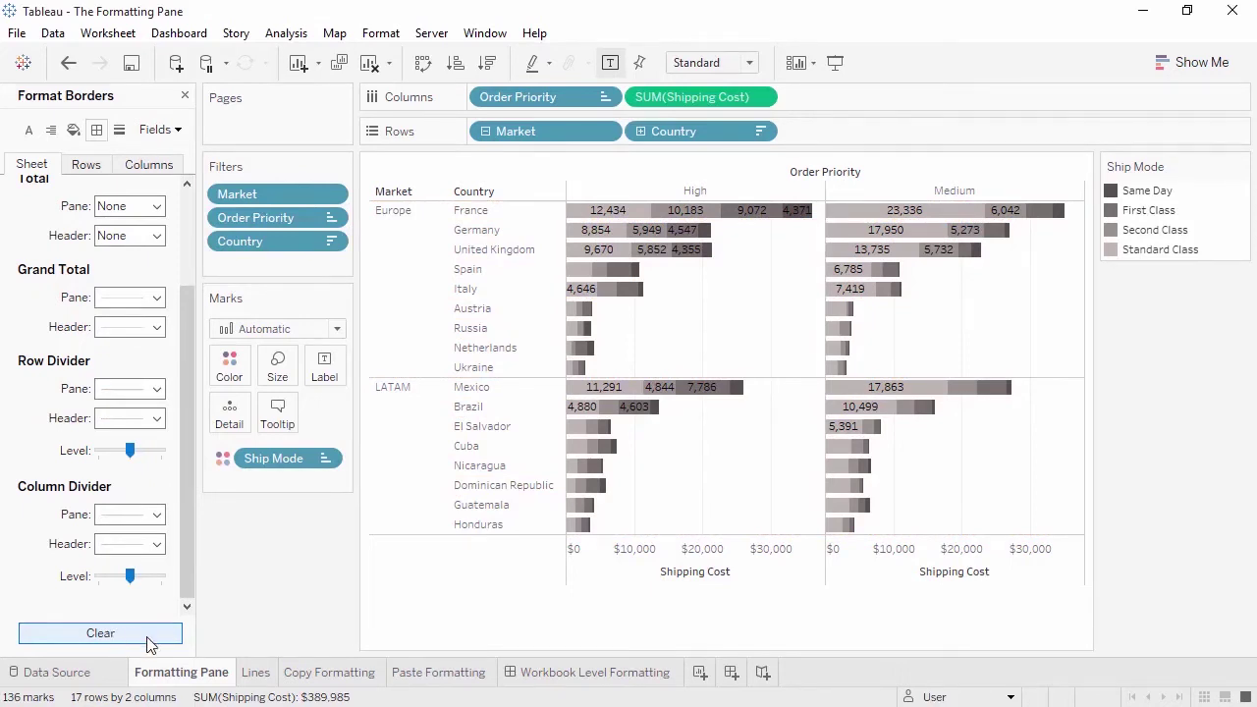
# - On the Lines worksheet, format the grid lines as solid green lines
pyautogui.click(255, 676)
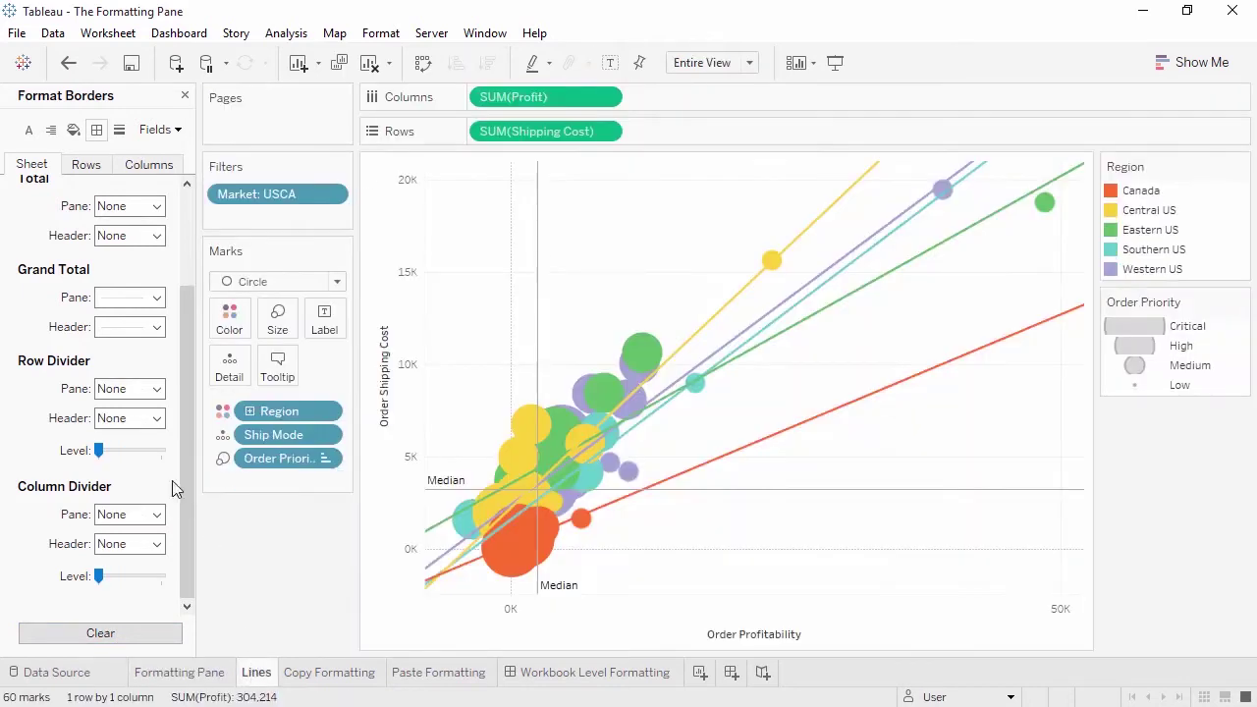
pyautogui.click(119, 129)
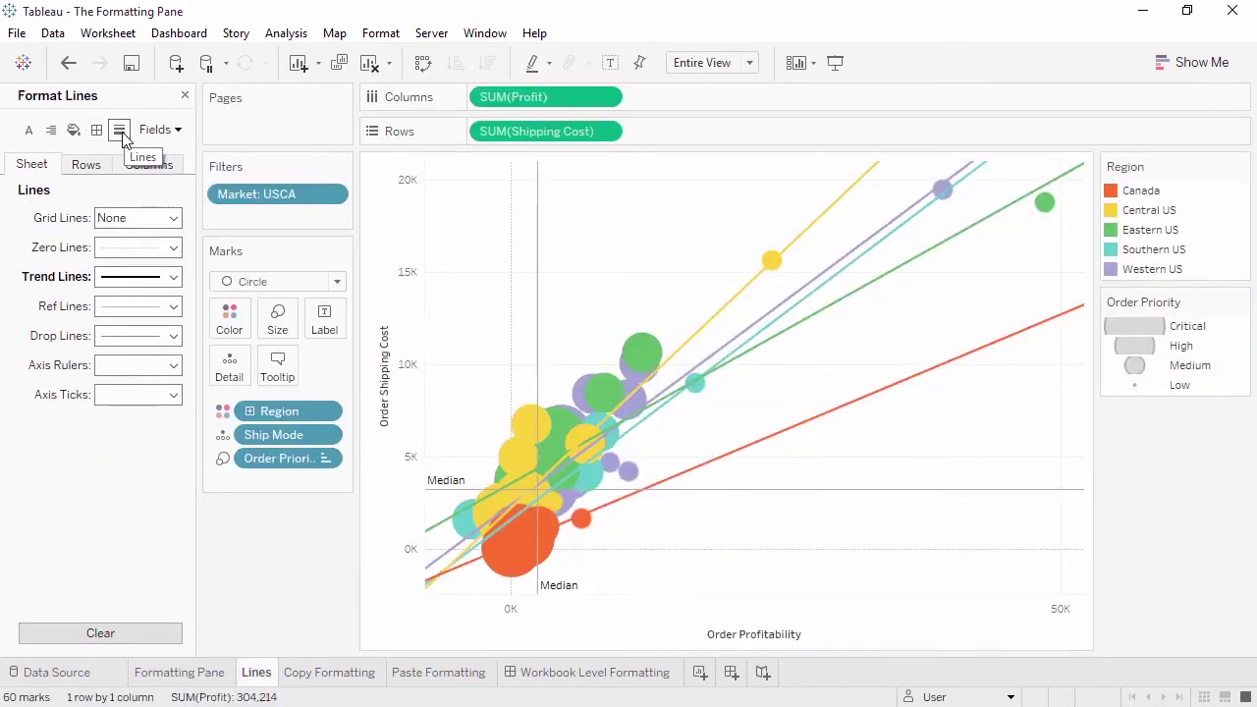
pyautogui.click(126, 219)
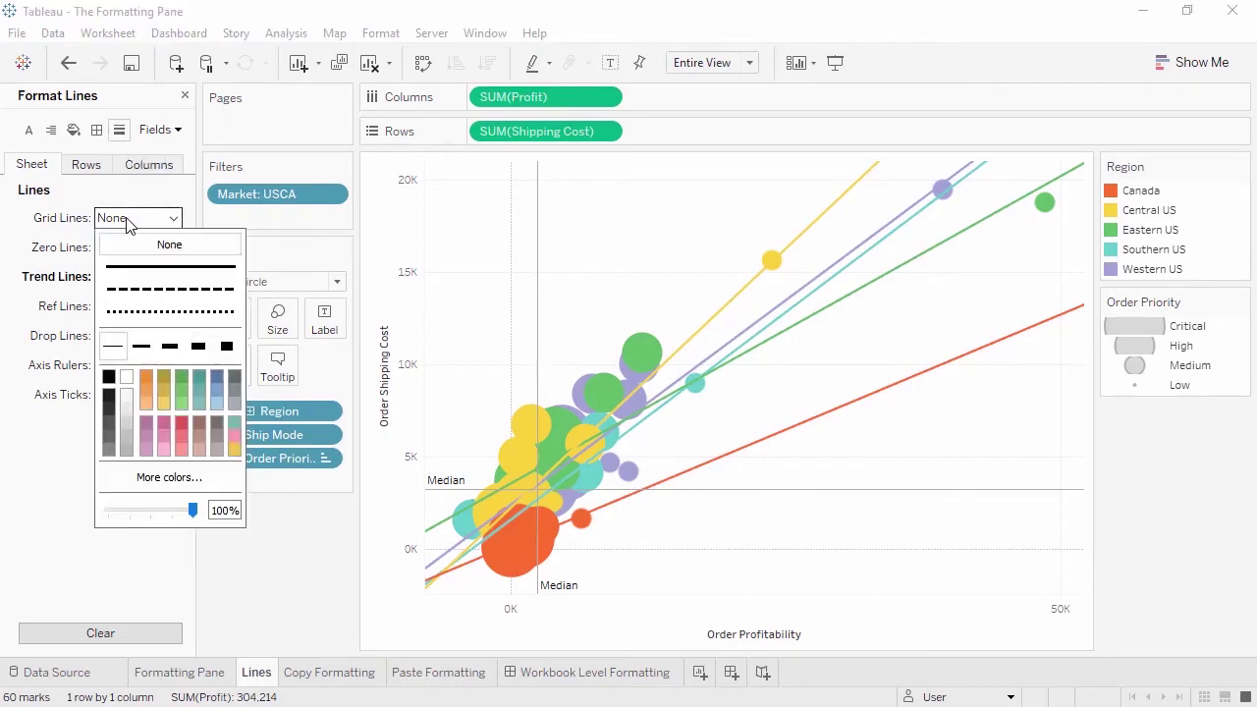
pyautogui.click(137, 267)
pyautogui.click(181, 379)
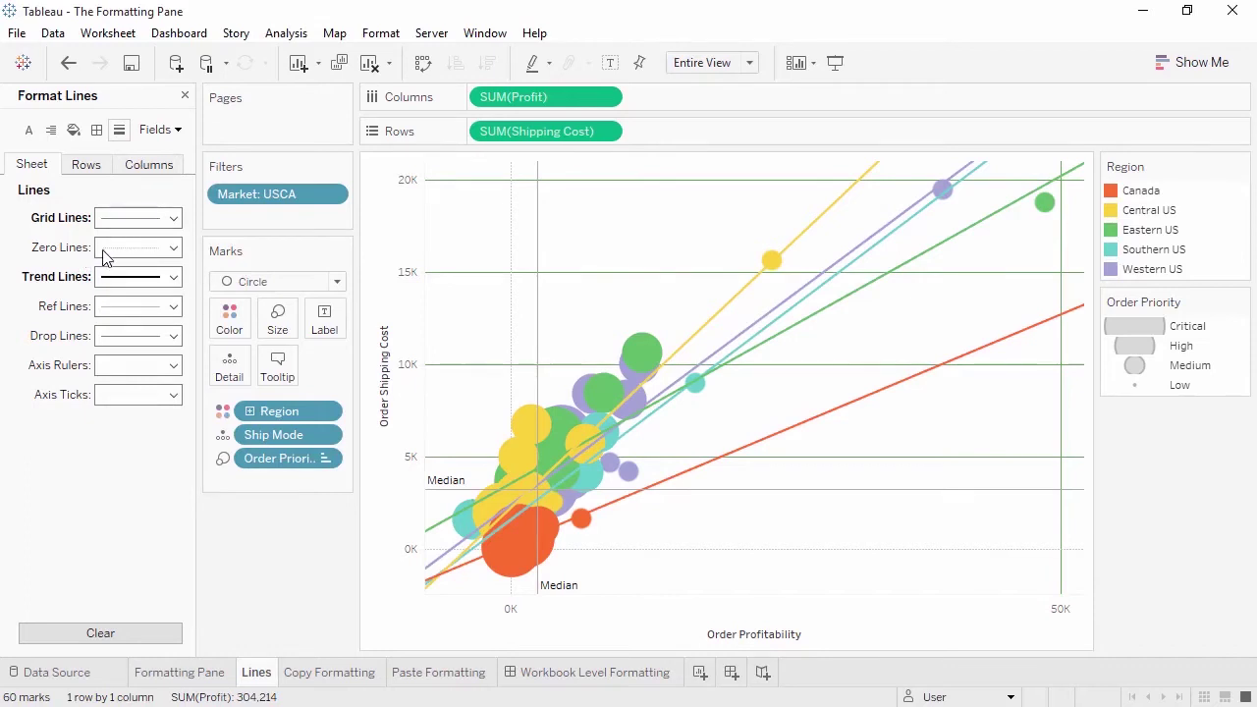
# - Make the sheet's zero lines dashed and set its trend lines to the thickest width
pyautogui.click(116, 249)
pyautogui.click(137, 318)
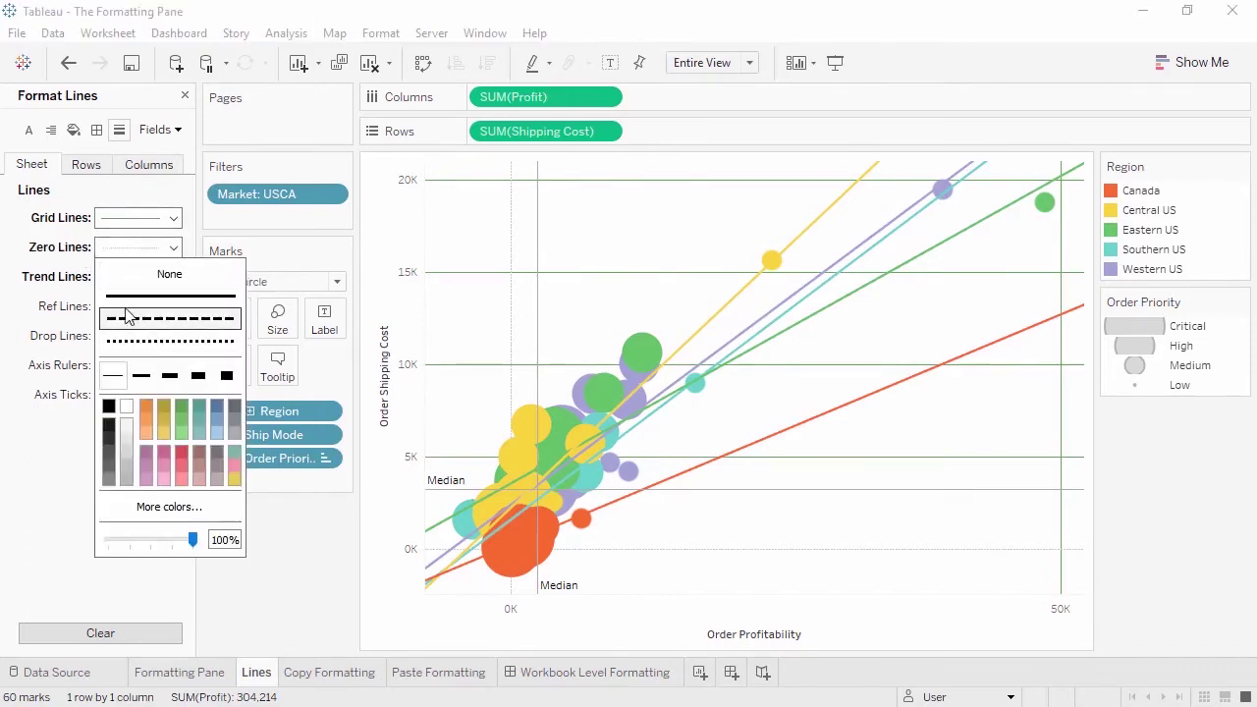
pyautogui.click(125, 280)
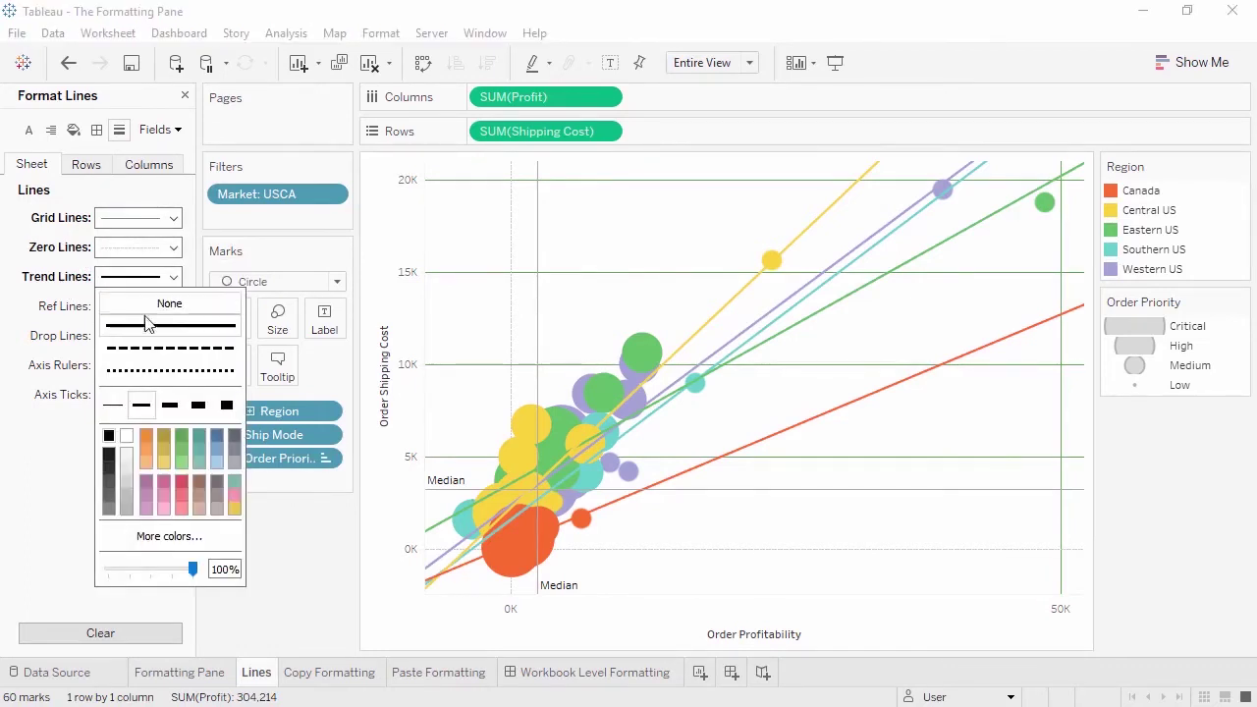
pyautogui.click(227, 406)
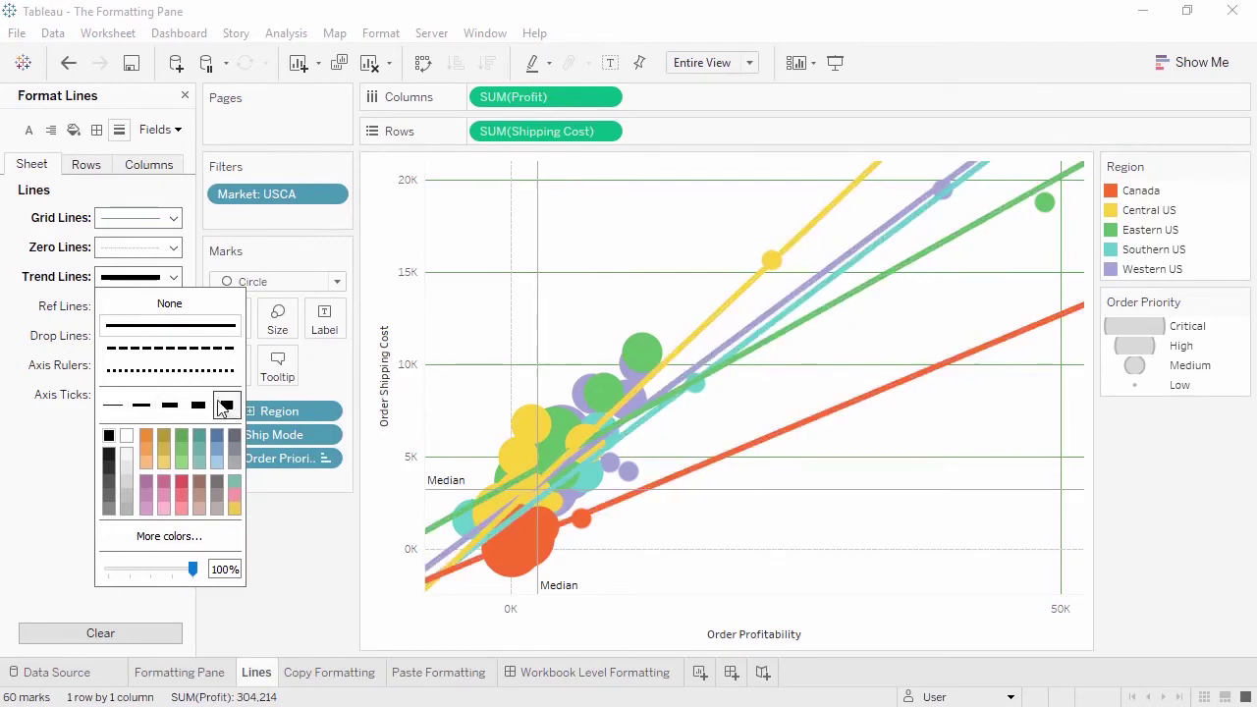
# - Format the sheet's reference lines as dotted lines
pyautogui.click(80, 318)
pyautogui.click(116, 312)
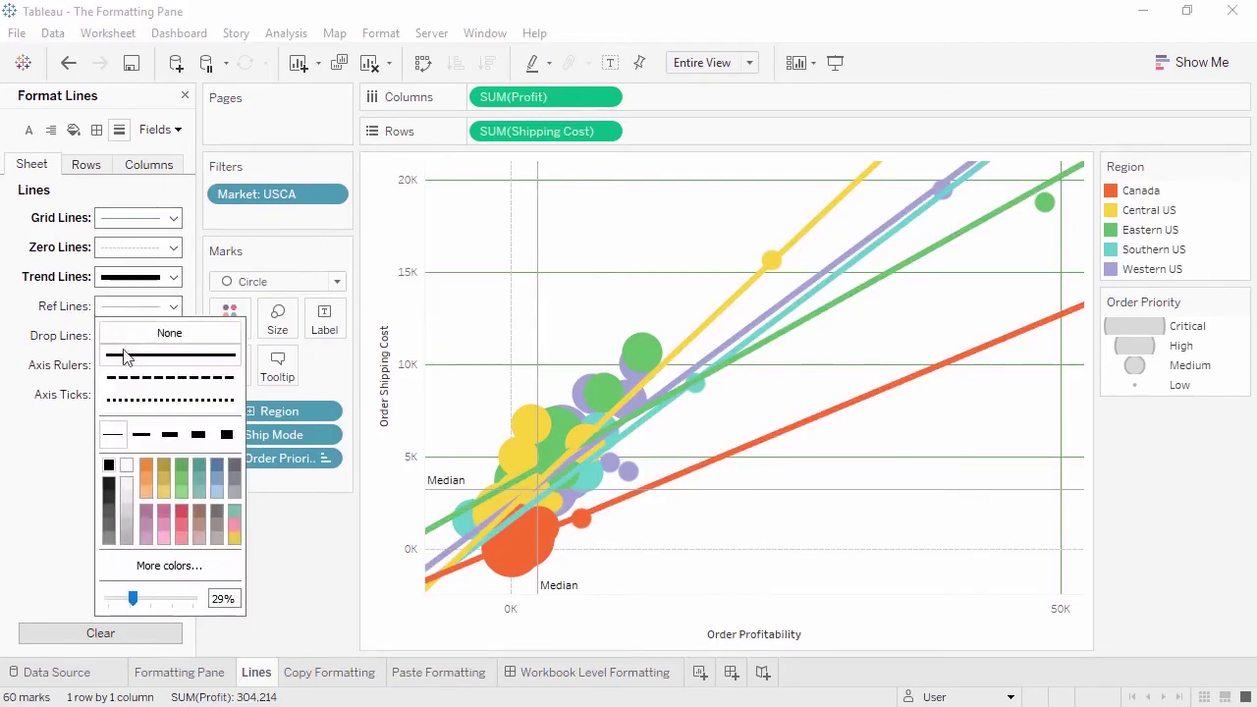
pyautogui.click(126, 400)
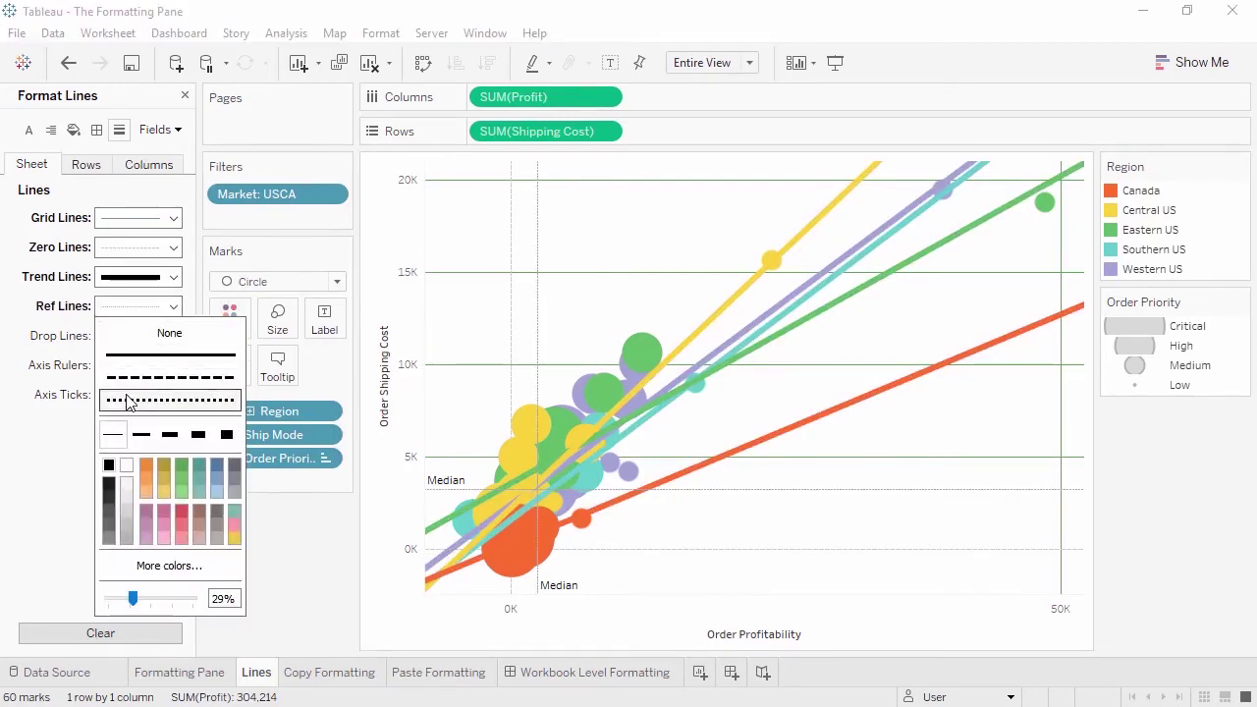
pyautogui.click(57, 427)
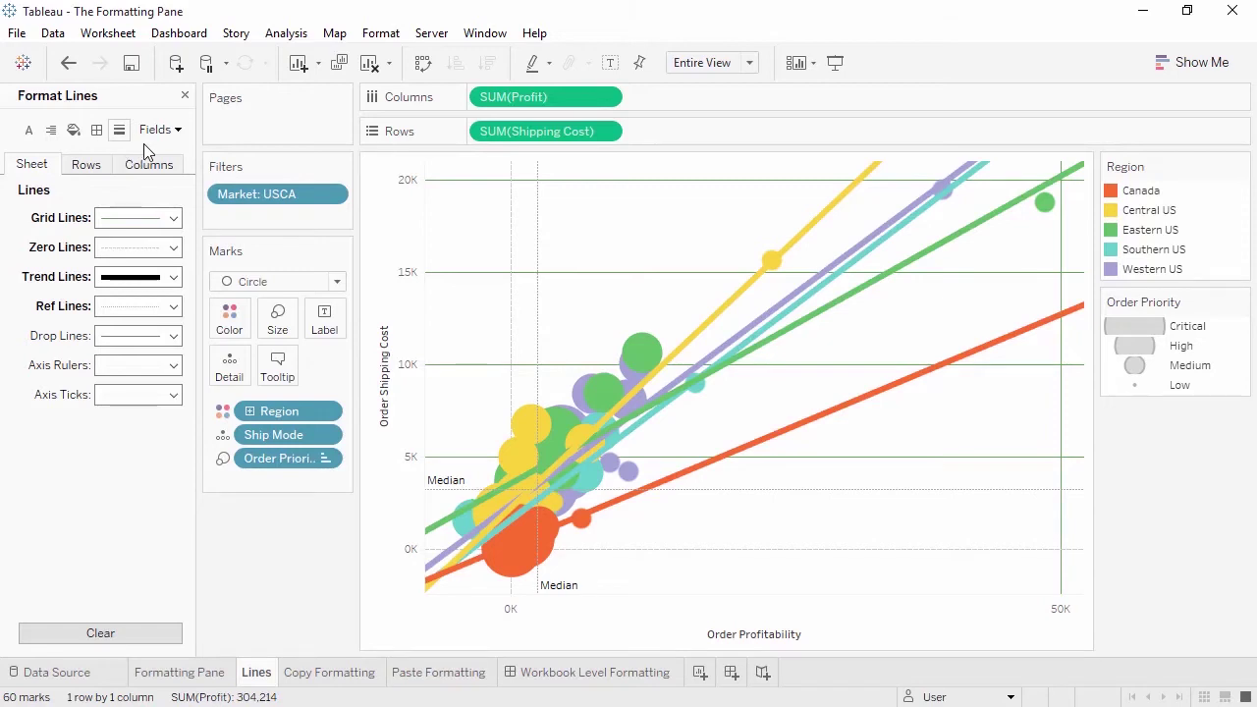
# - Clear all worksheet formatting from the Lines sheet
pyautogui.click(390, 65)
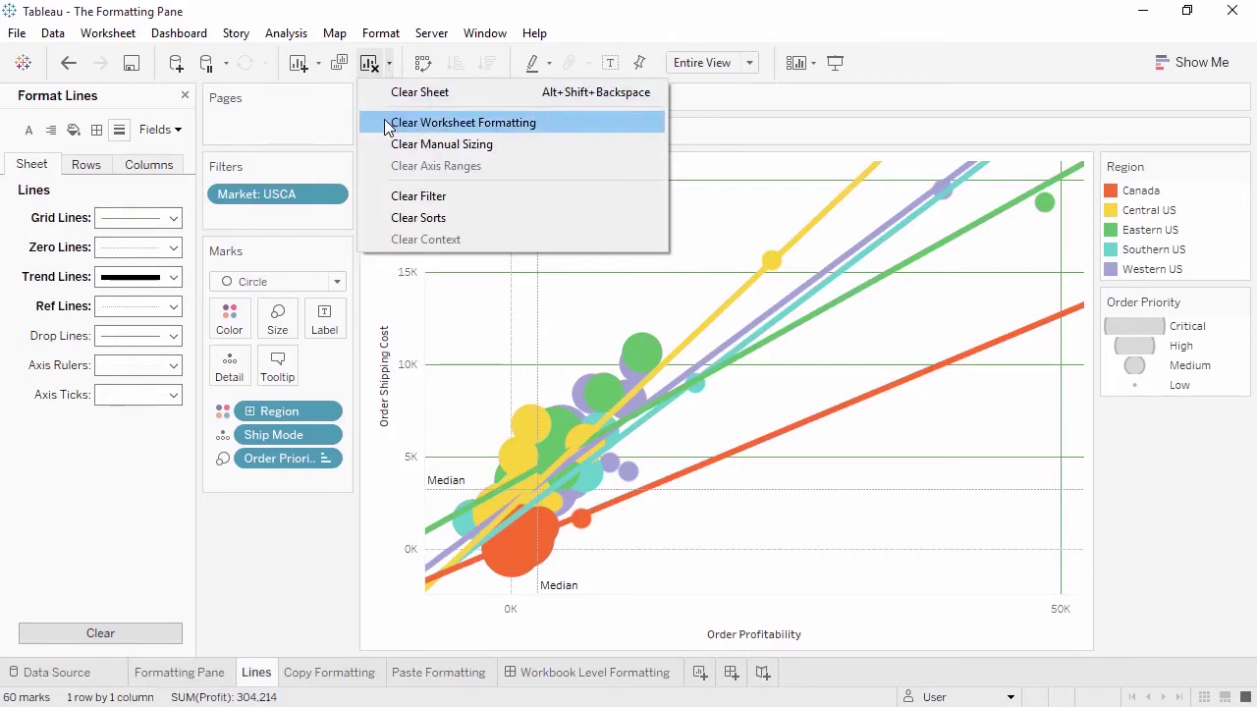
pyautogui.click(461, 122)
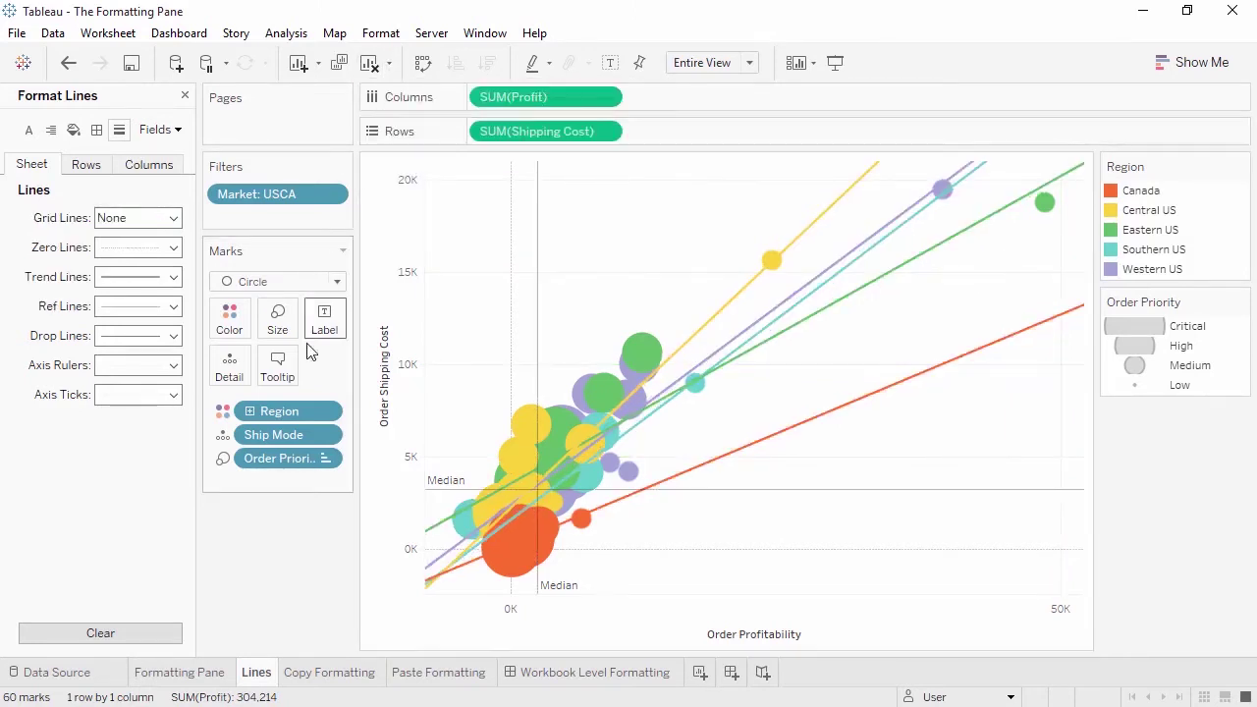
# - Copy the formatting of the Copy Formatting worksheet and paste it onto the Paste Formatting worksheet
pyautogui.click(312, 673)
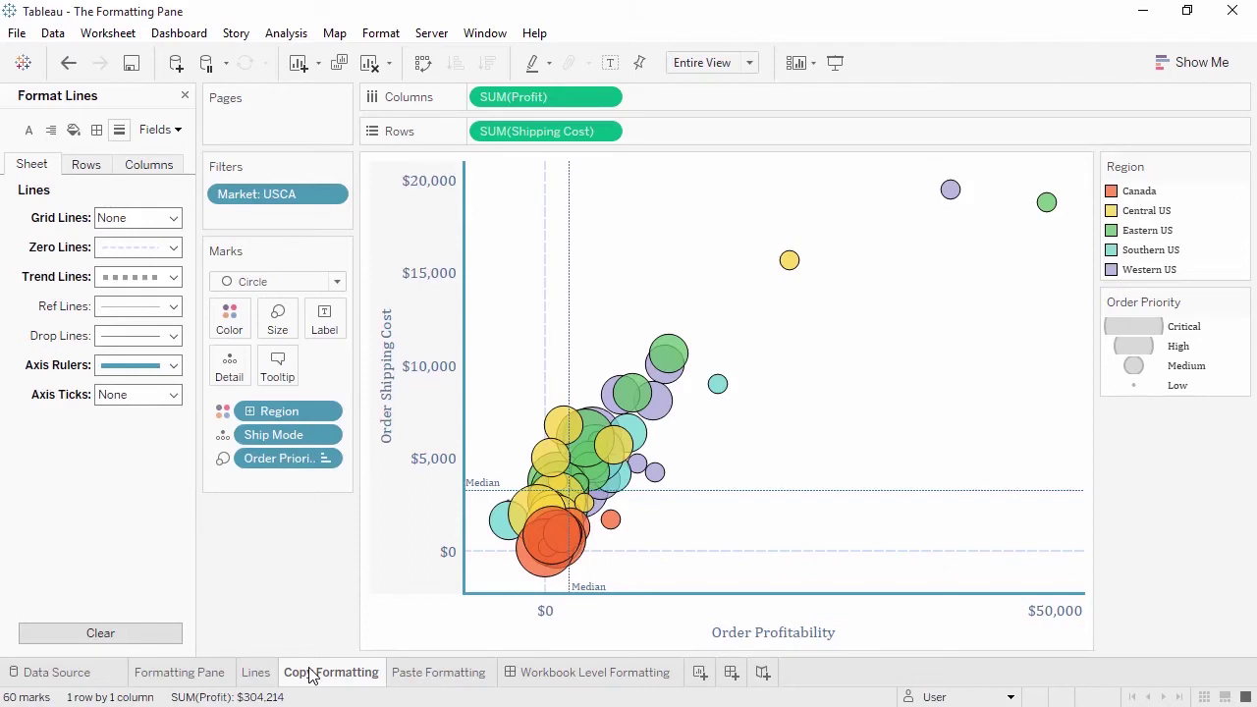
pyautogui.click(419, 676)
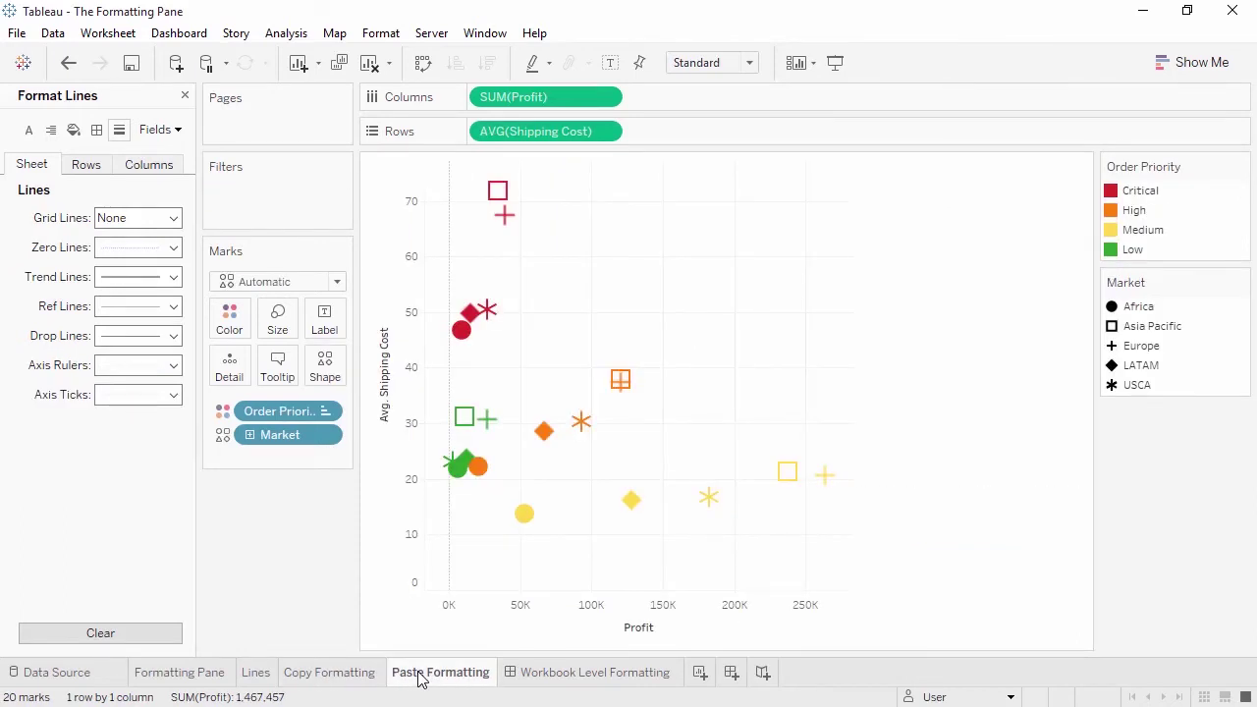
pyautogui.rightClick(361, 677)
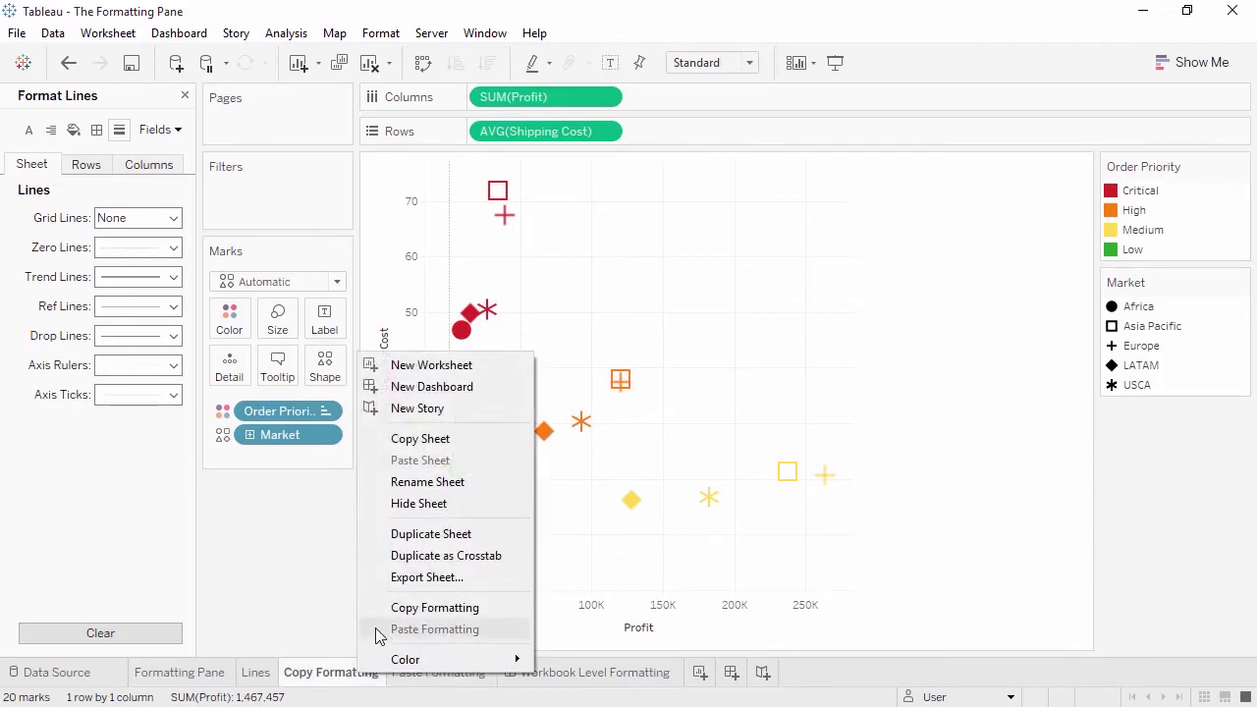
pyautogui.click(381, 615)
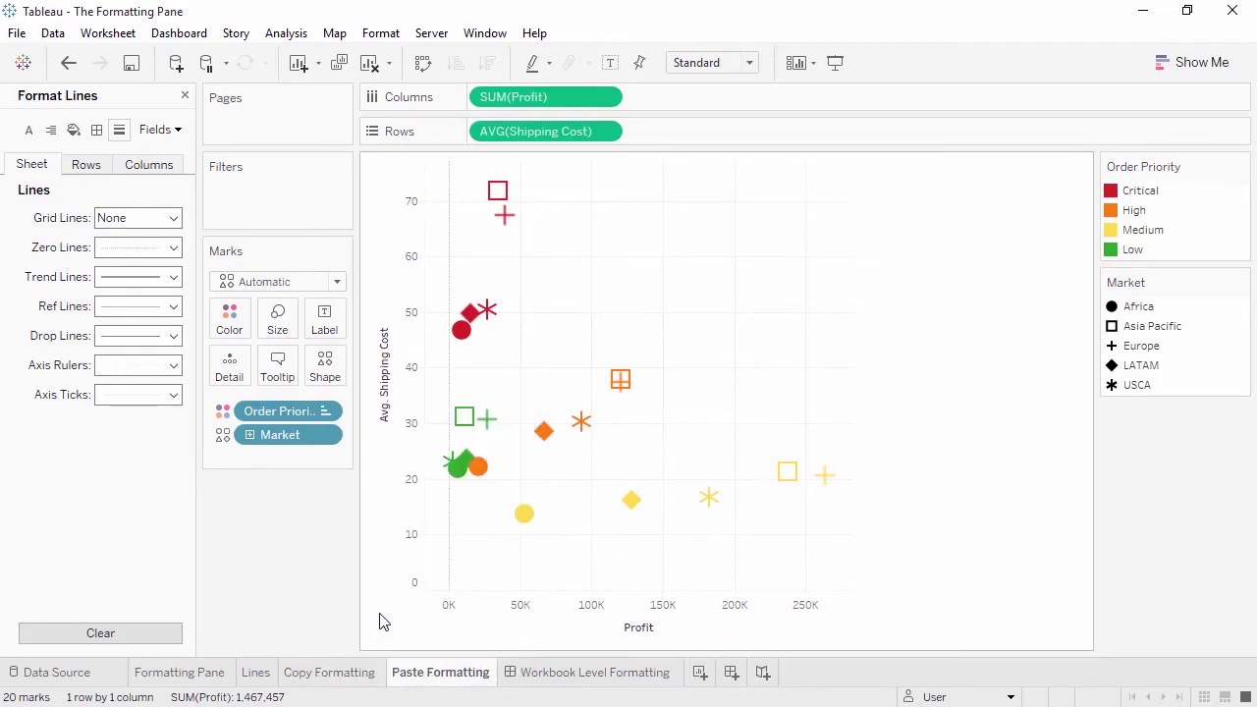
pyautogui.rightClick(418, 676)
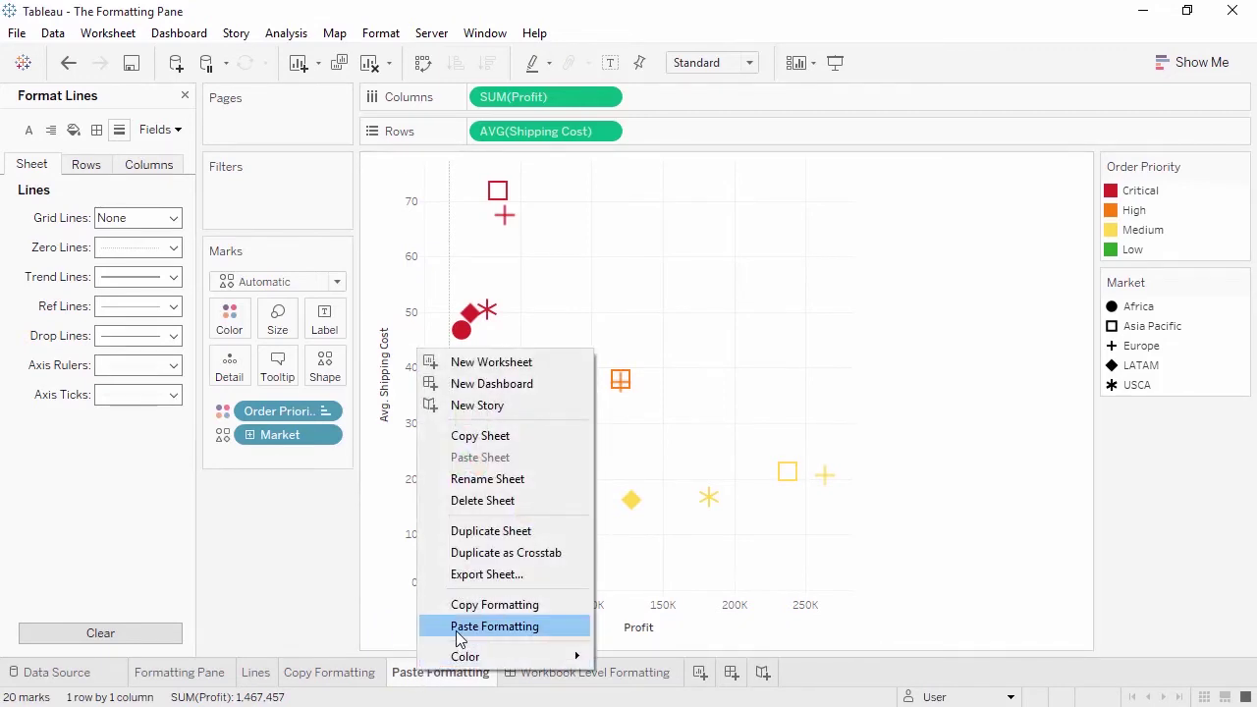
pyautogui.click(494, 627)
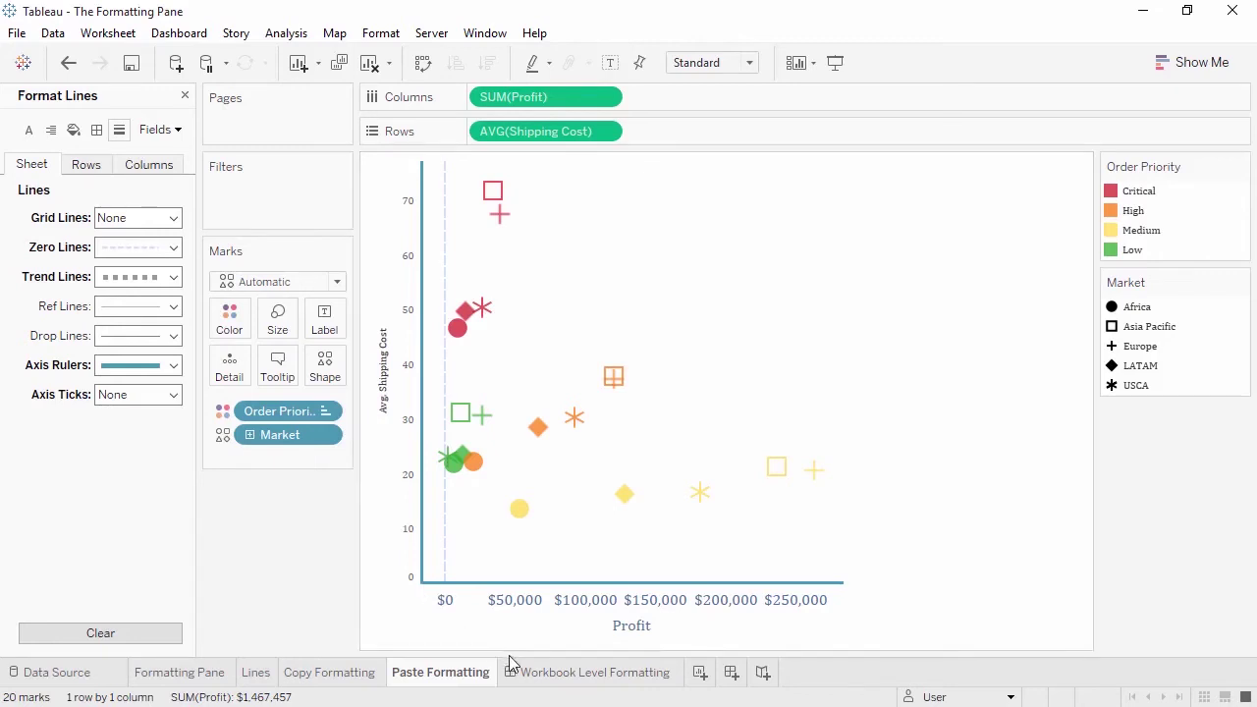
# - From the Workbook Level Formatting dashboard, open the workbook formatting settings and view the font options for all text
pyautogui.click(537, 673)
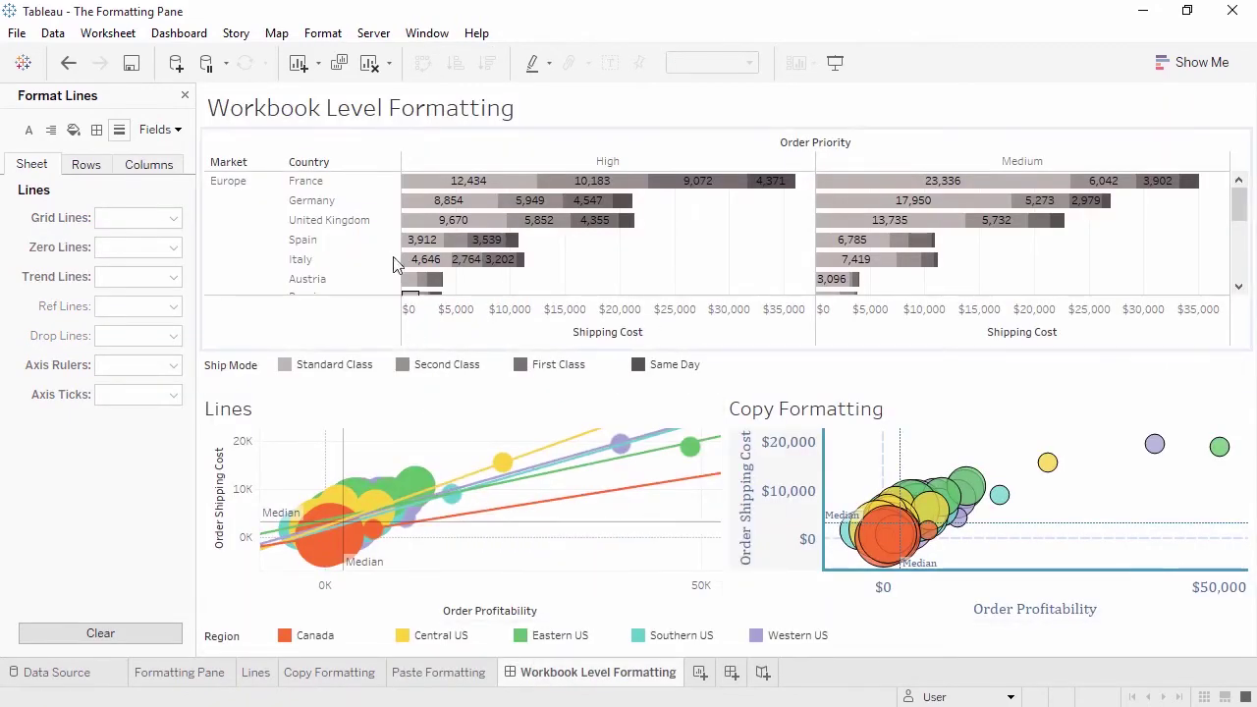
pyautogui.click(332, 37)
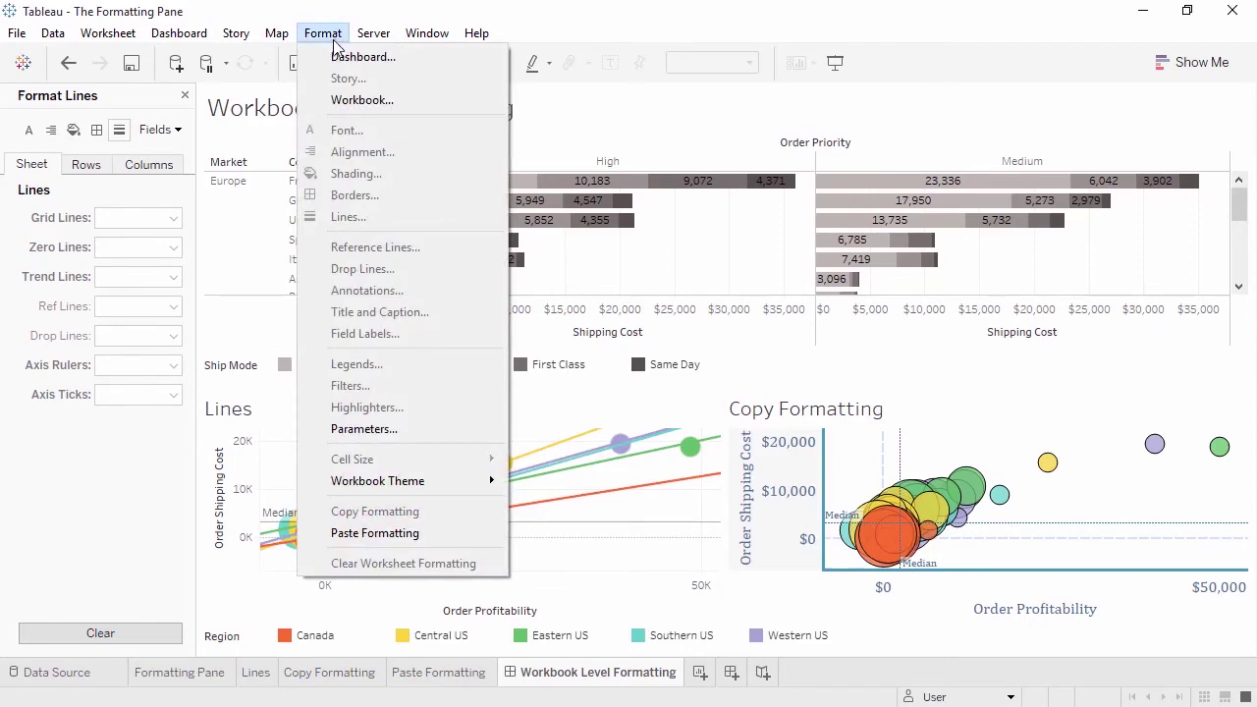
pyautogui.click(334, 101)
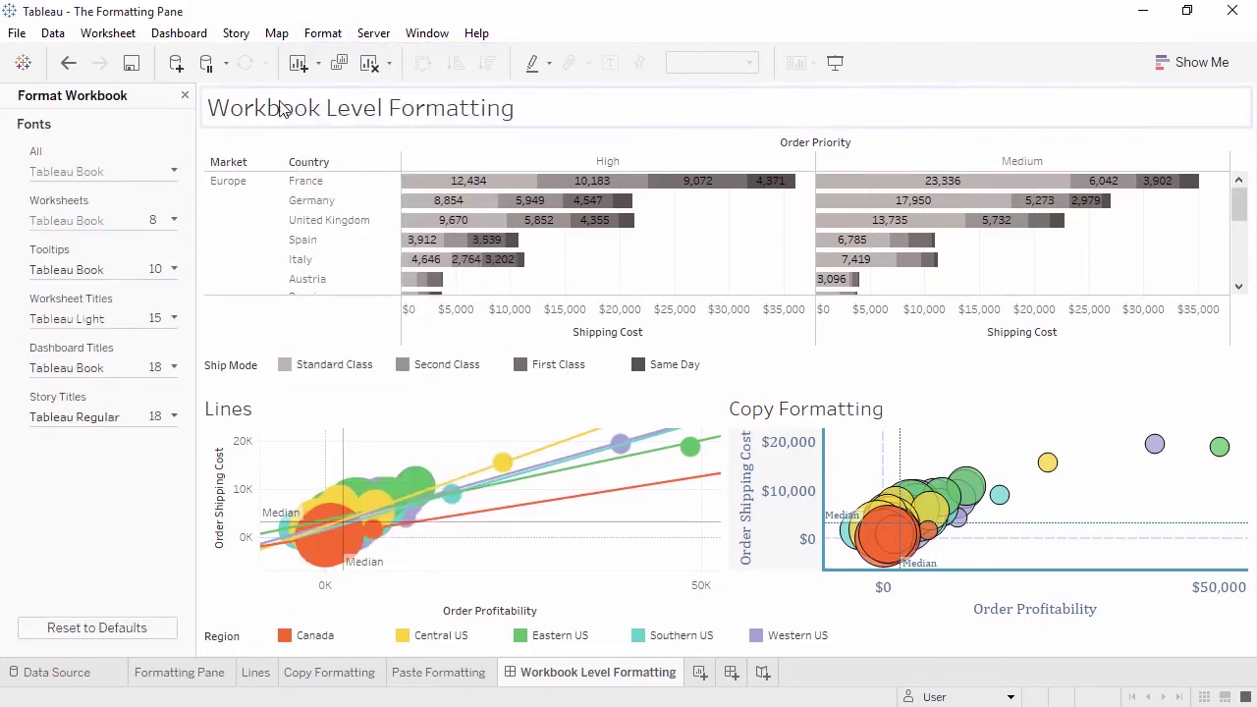
pyautogui.click(125, 174)
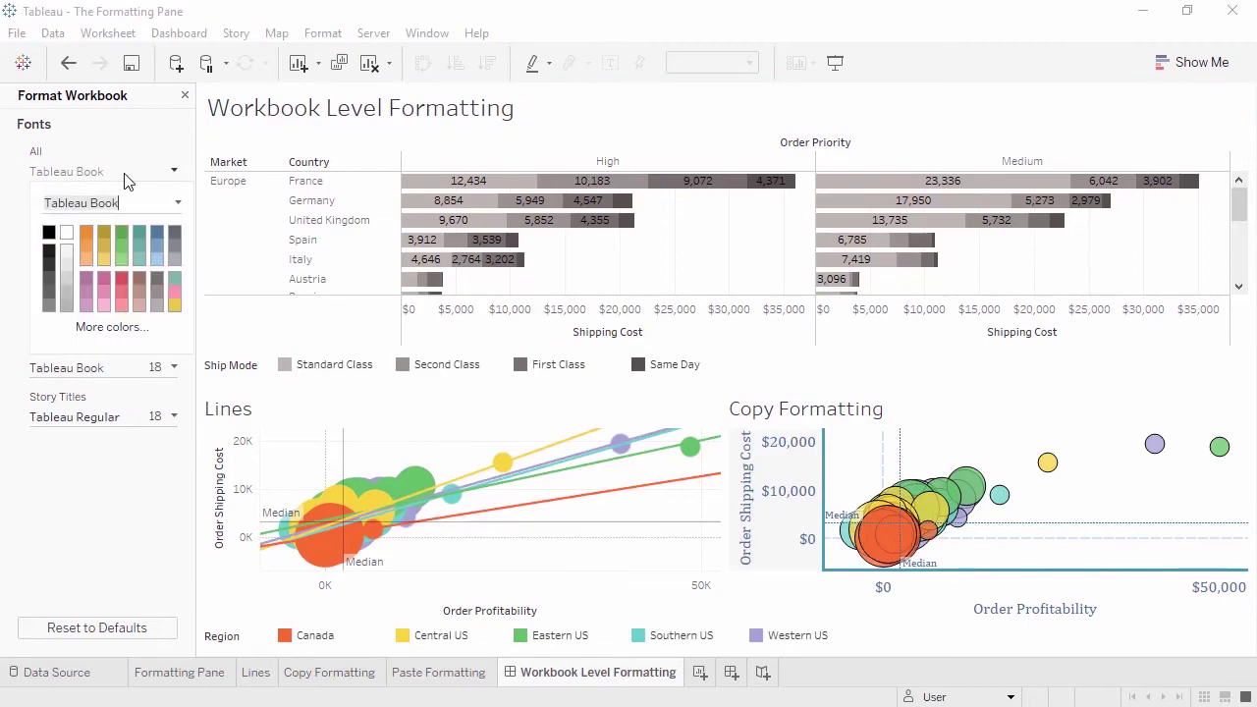
pyautogui.press('Return')
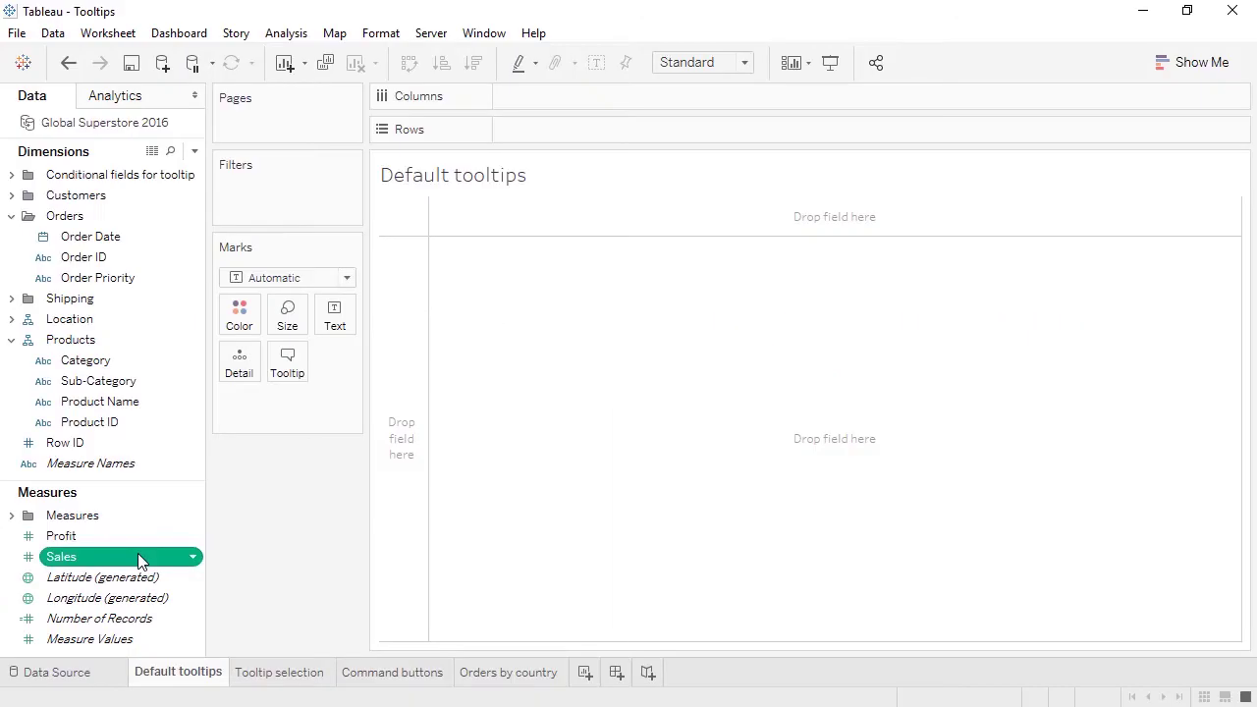
# - On the Default tooltips sheet, build a line chart of Sales by Order Date year and quarter, colored by Category
pyautogui.doubleClick(141, 560)
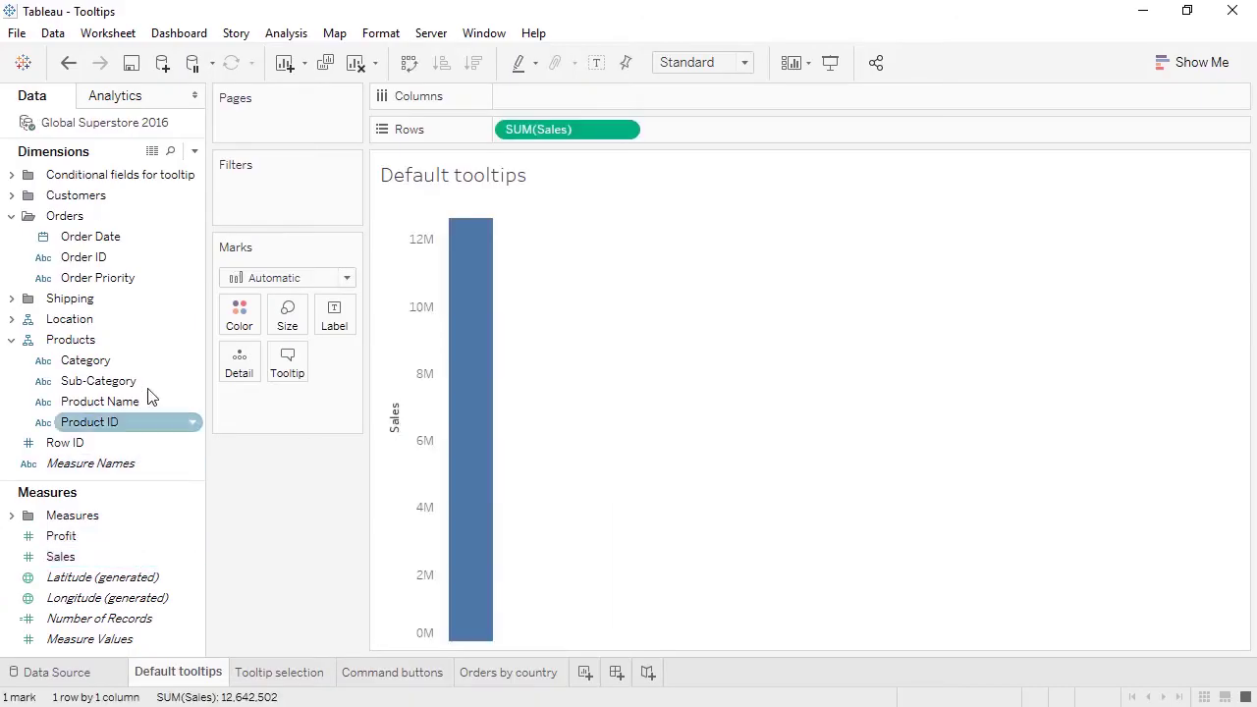
pyautogui.moveTo(93, 237); pyautogui.dragTo(538, 96)
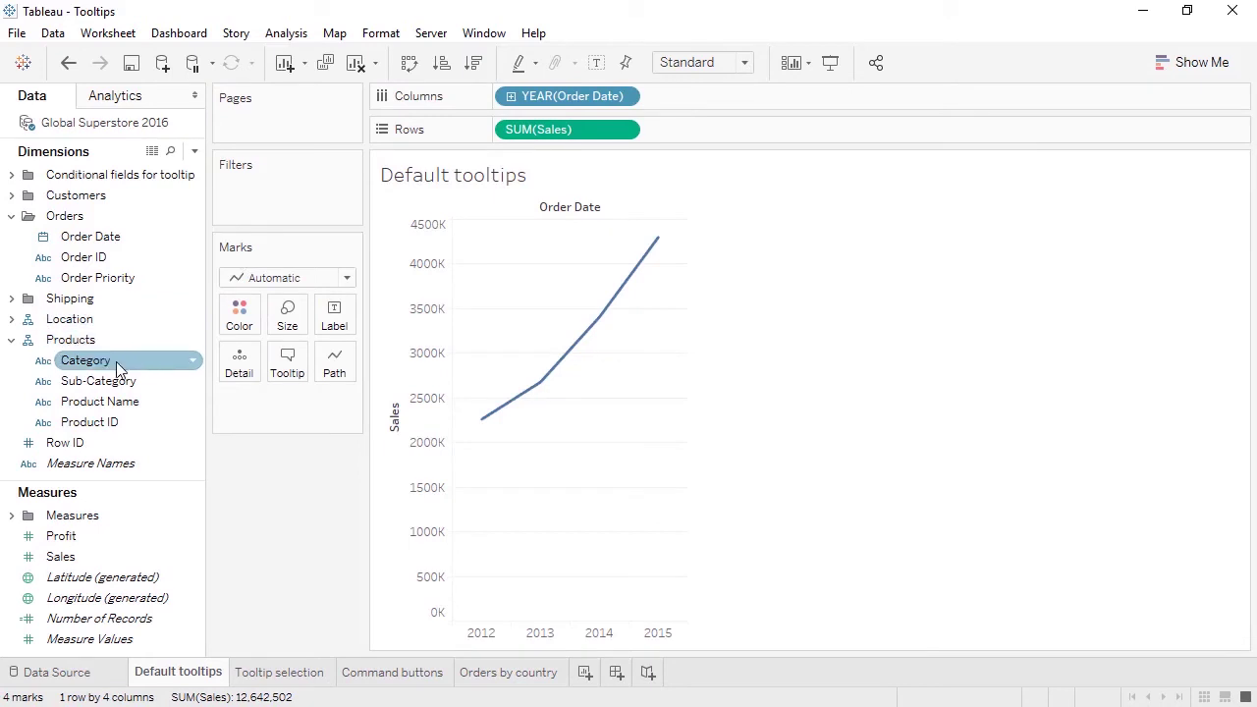
pyautogui.moveTo(116, 362); pyautogui.dragTo(245, 330)
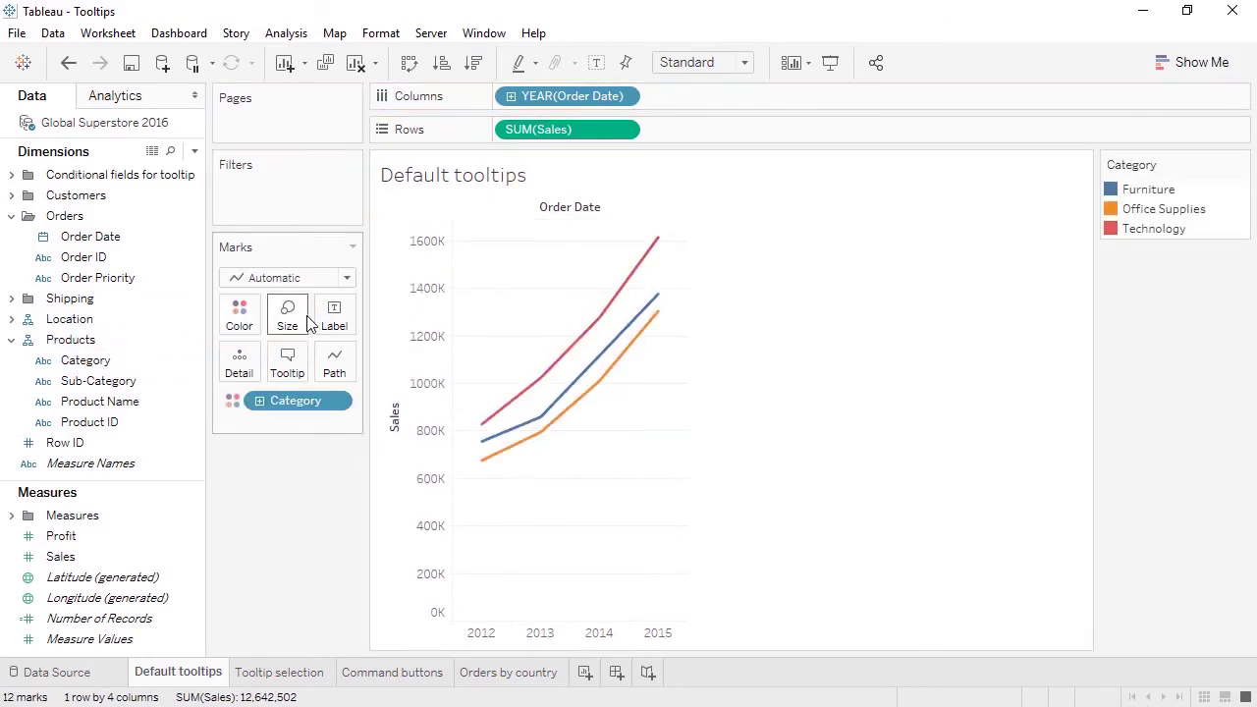
pyautogui.moveTo(526, 396)
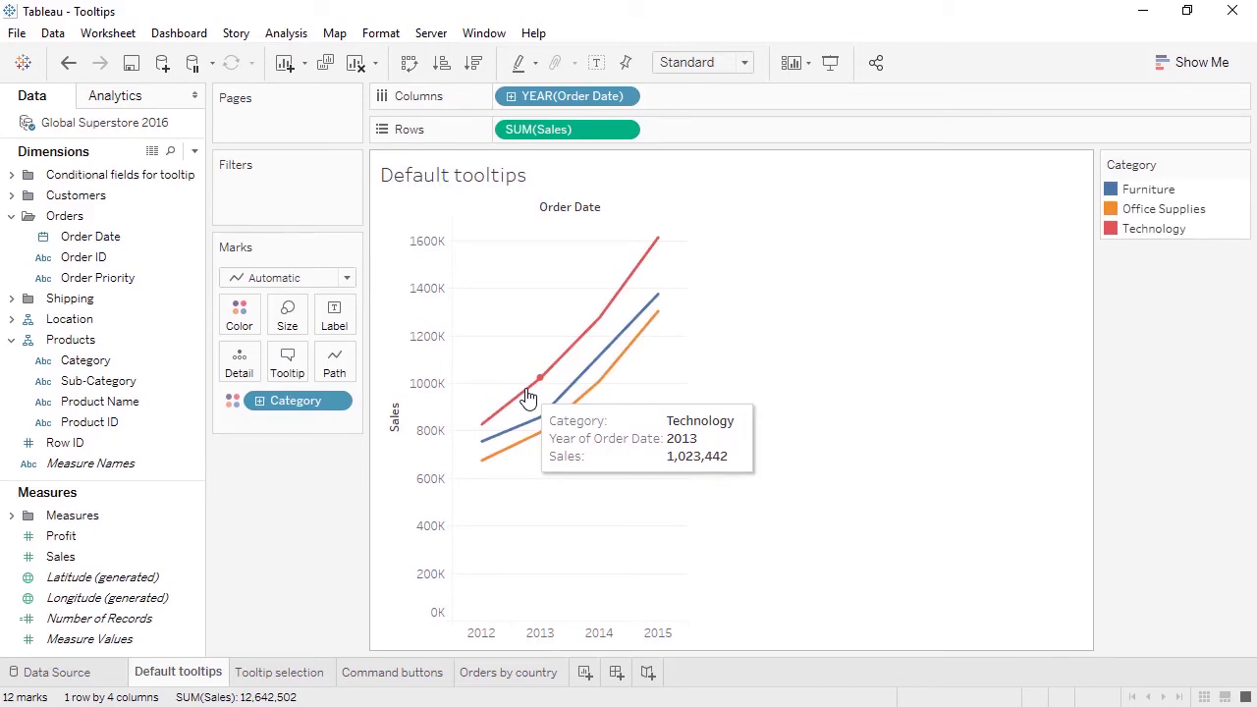
pyautogui.click(511, 96)
pyautogui.moveTo(583, 430)
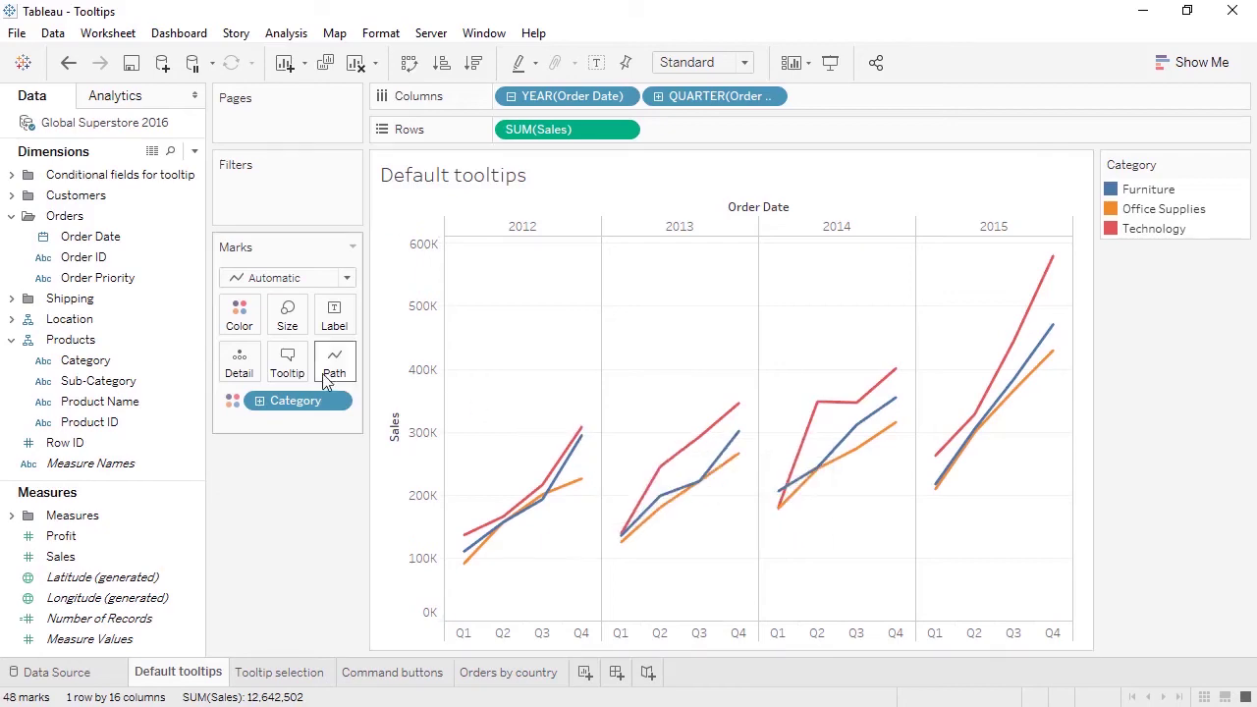
# - Edit the tooltip to start with a new line reading "In" followed by the <QUARTER(Order Date)> field moved from its default line
pyautogui.click(287, 366)
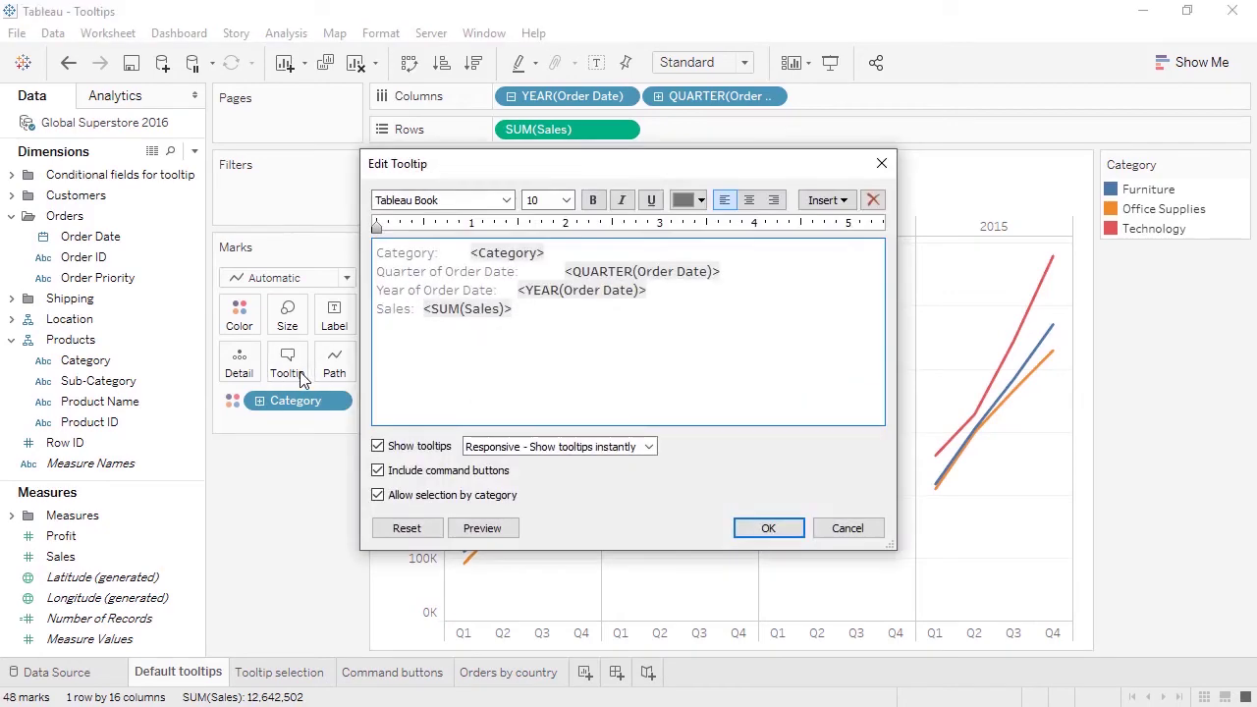
pyautogui.press('Return')
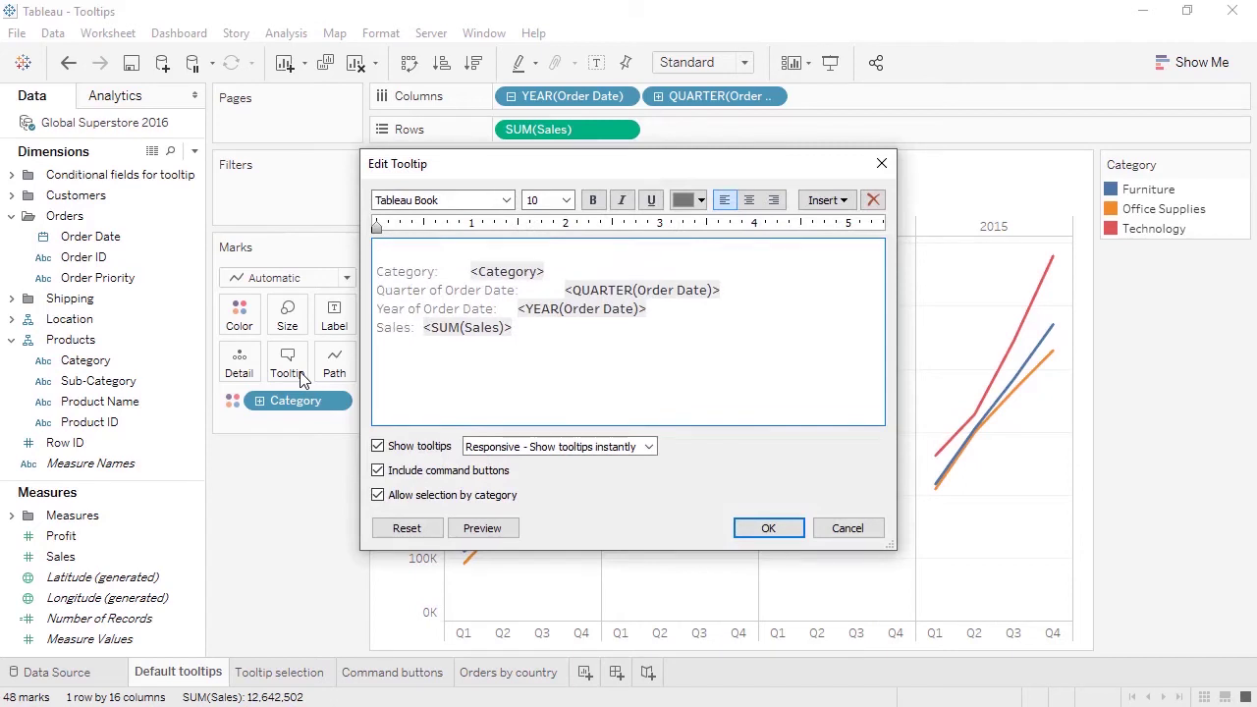
pyautogui.press('Up')
pyautogui.write('In')
pyautogui.moveTo(726, 290); pyautogui.dragTo(566, 289)
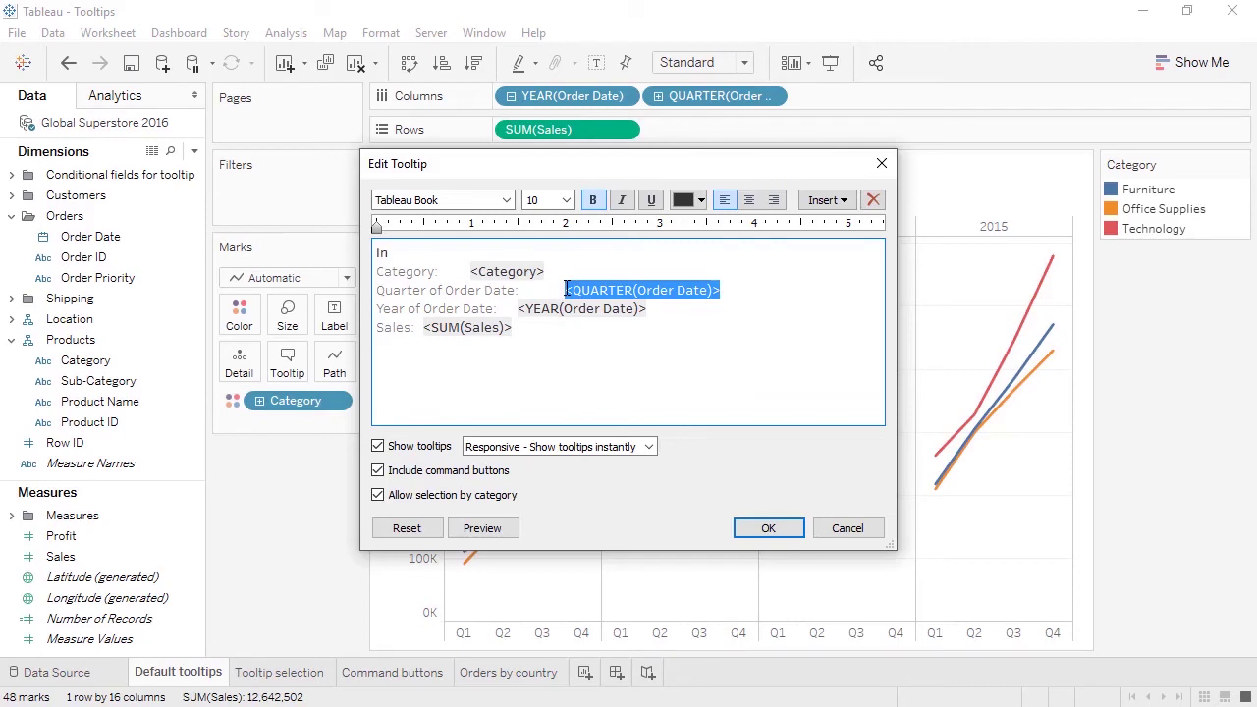
pyautogui.hotkey('ctrl', 'x')
pyautogui.click(566, 252)
pyautogui.hotkey('ctrl', 'v')
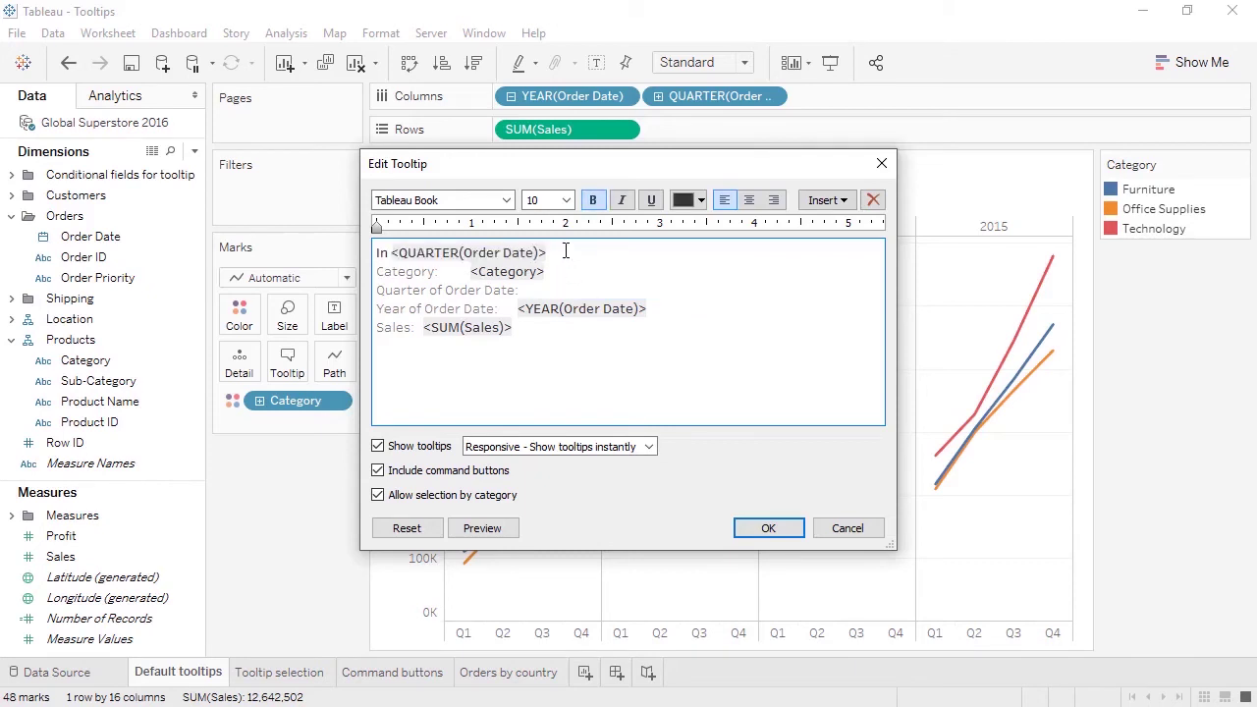
# - Continue the tooltip's first line with "of", the <YEAR(Order Date)> field moved from its default line, and a comma
pyautogui.write('of')
pyautogui.moveTo(648, 309); pyautogui.dragTo(518, 309)
pyautogui.hotkey('ctrl', 'x')
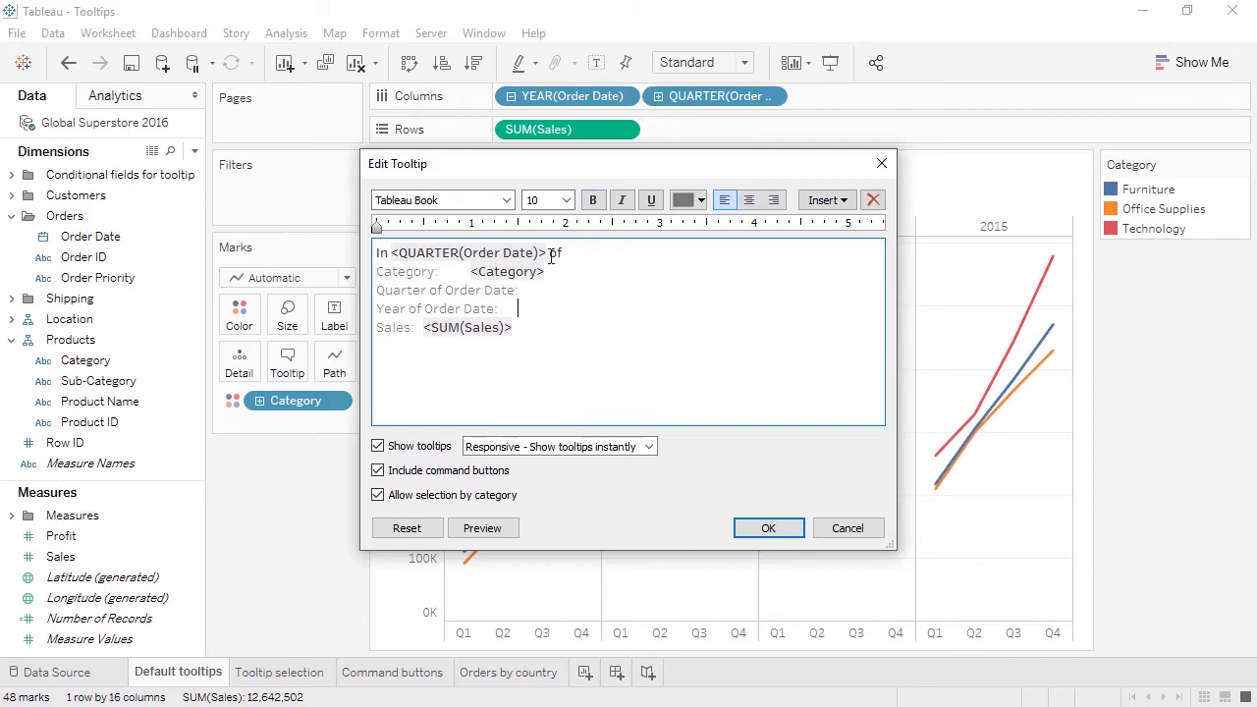
pyautogui.click(590, 252)
pyautogui.hotkey('ctrl', 'v')
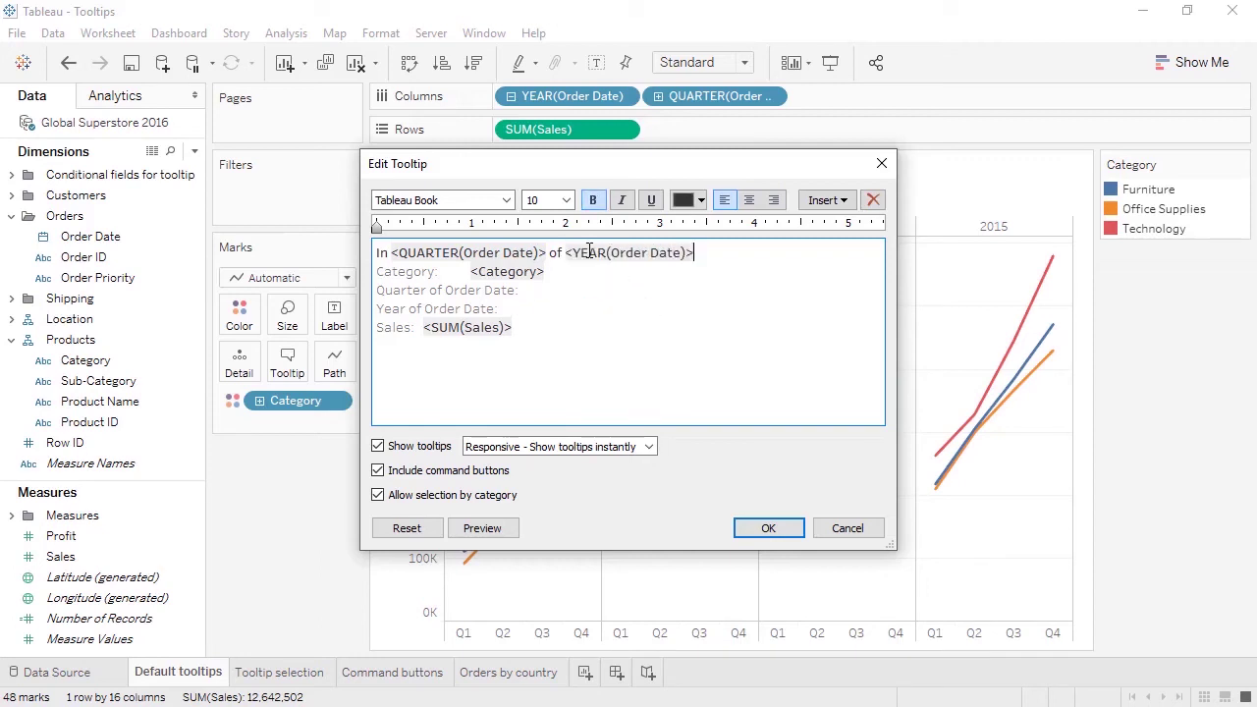
pyautogui.write(',')
# - Complete the tooltip sentence with "<Category> sales were <SUM(Sales)>" and delete the remaining default lines below it
pyautogui.click(828, 201)
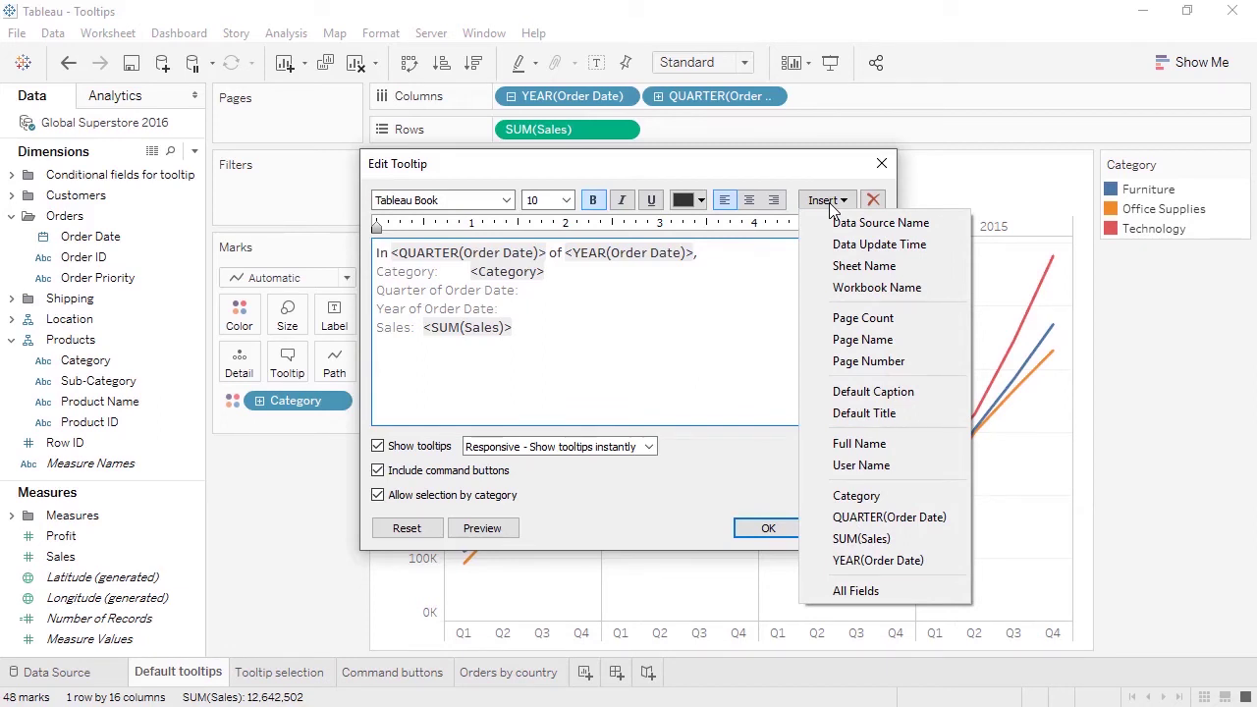
pyautogui.click(853, 489)
pyautogui.write('sales were')
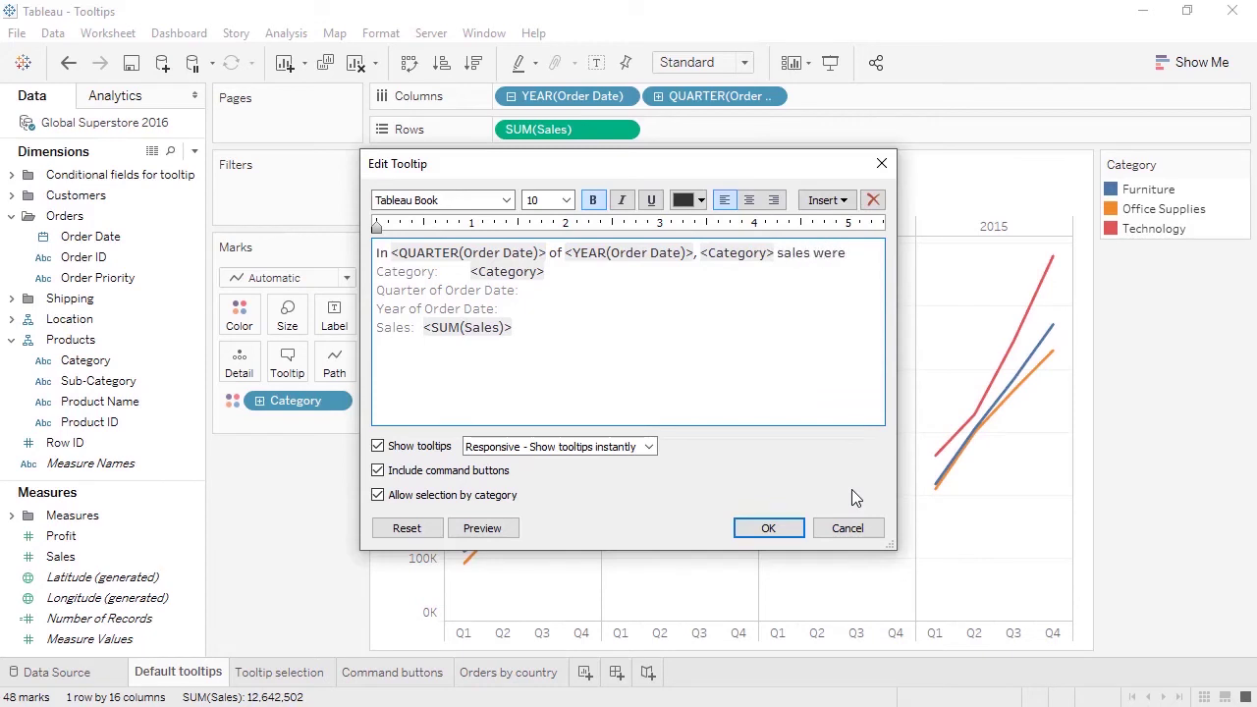
pyautogui.click(842, 201)
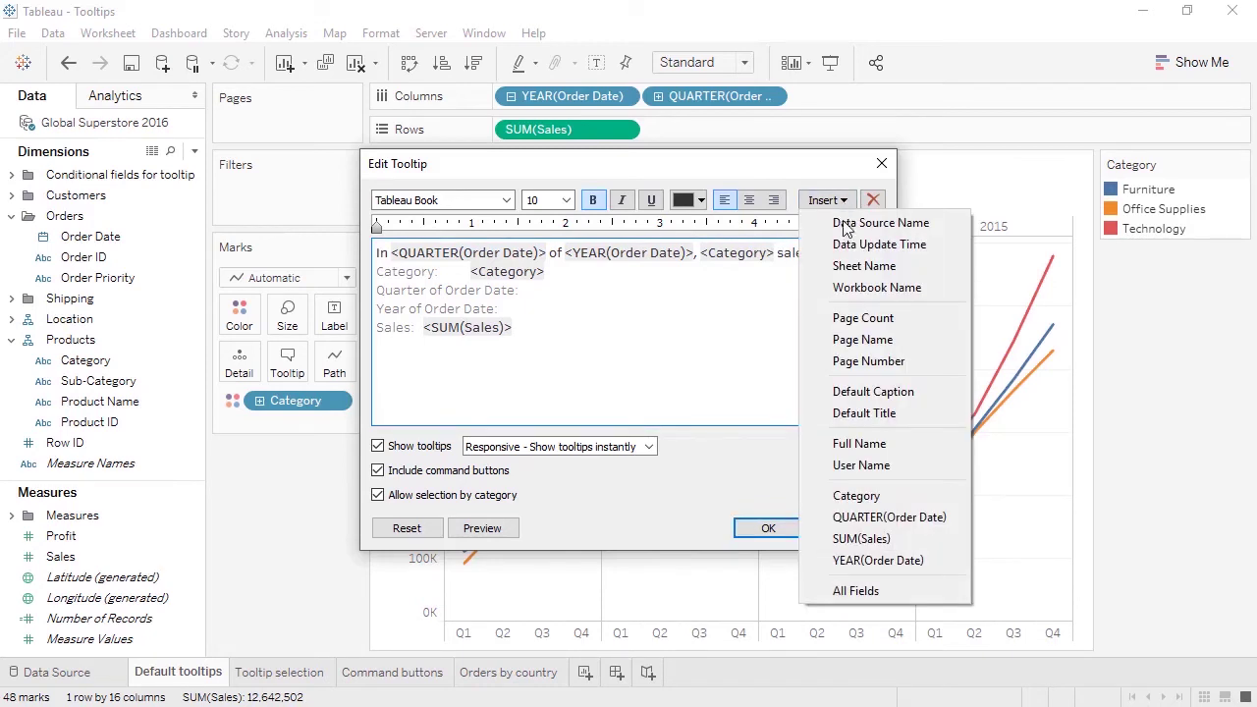
pyautogui.click(861, 540)
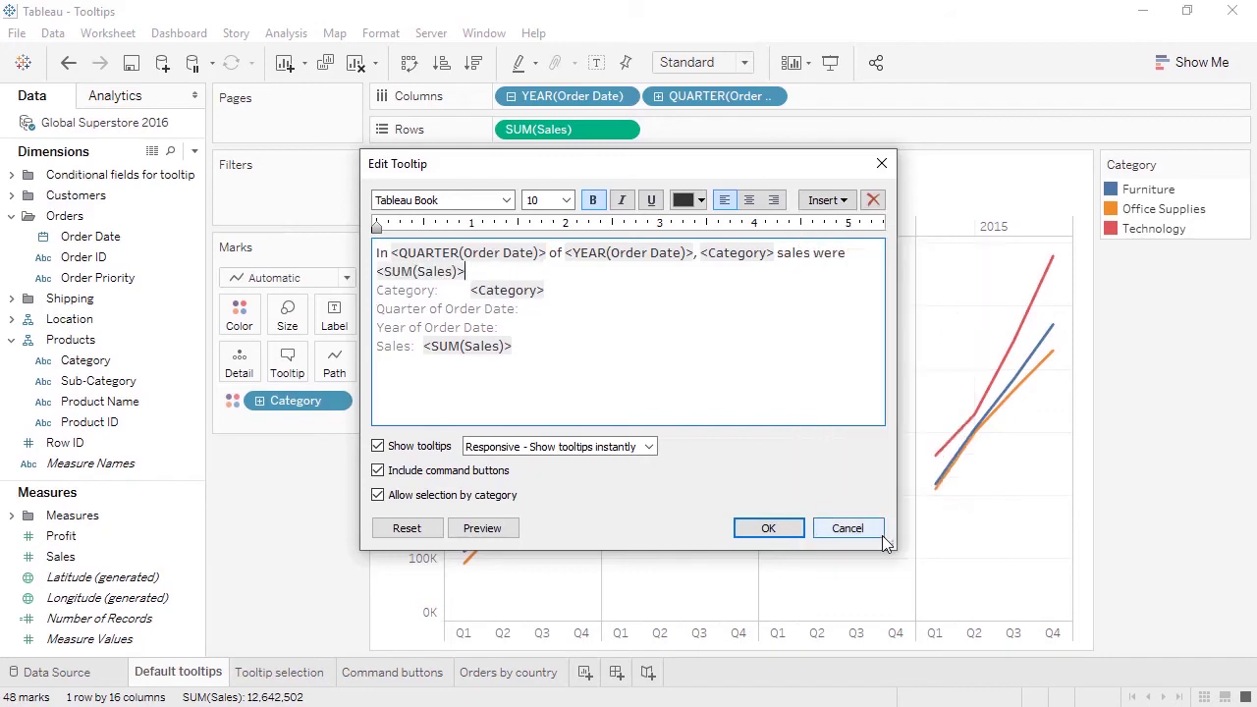
pyautogui.moveTo(514, 356); pyautogui.dragTo(374, 295)
pyautogui.press('BackSpace')
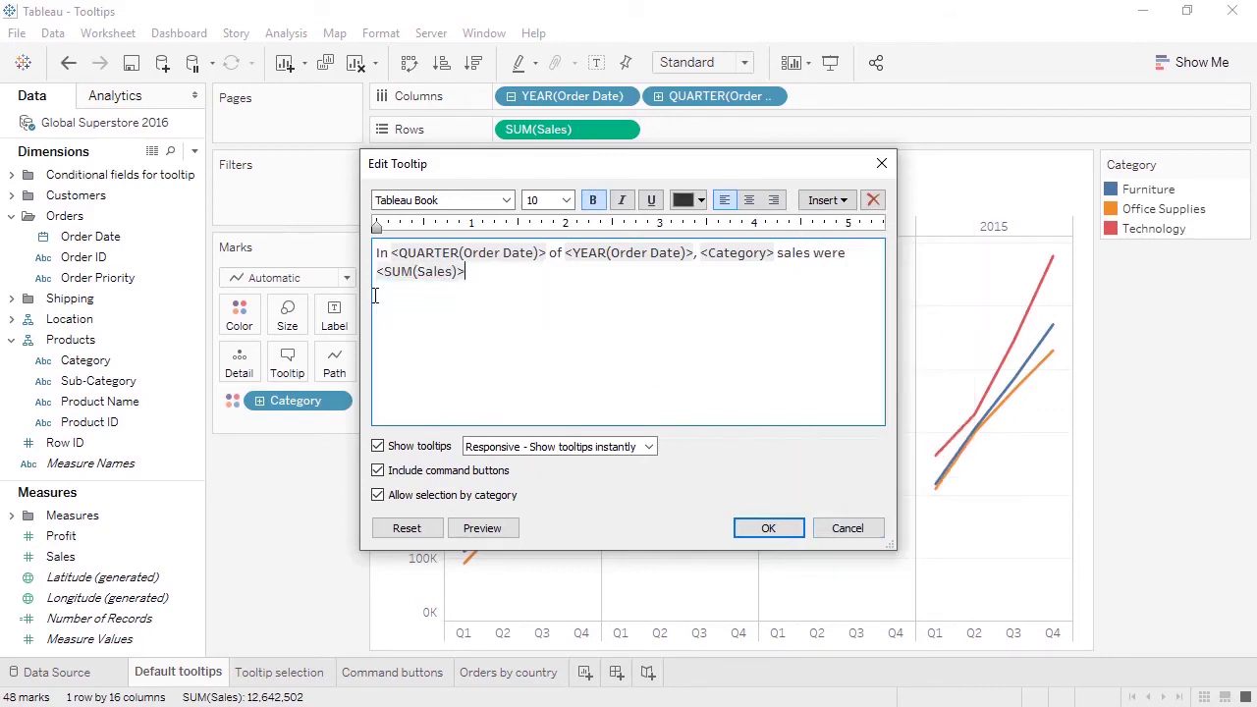
# - End the tooltip sentence with a period, preview it, add a "$" before <SUM(Sales)>, and apply the tooltip
pyautogui.write('.')
pyautogui.click(481, 528)
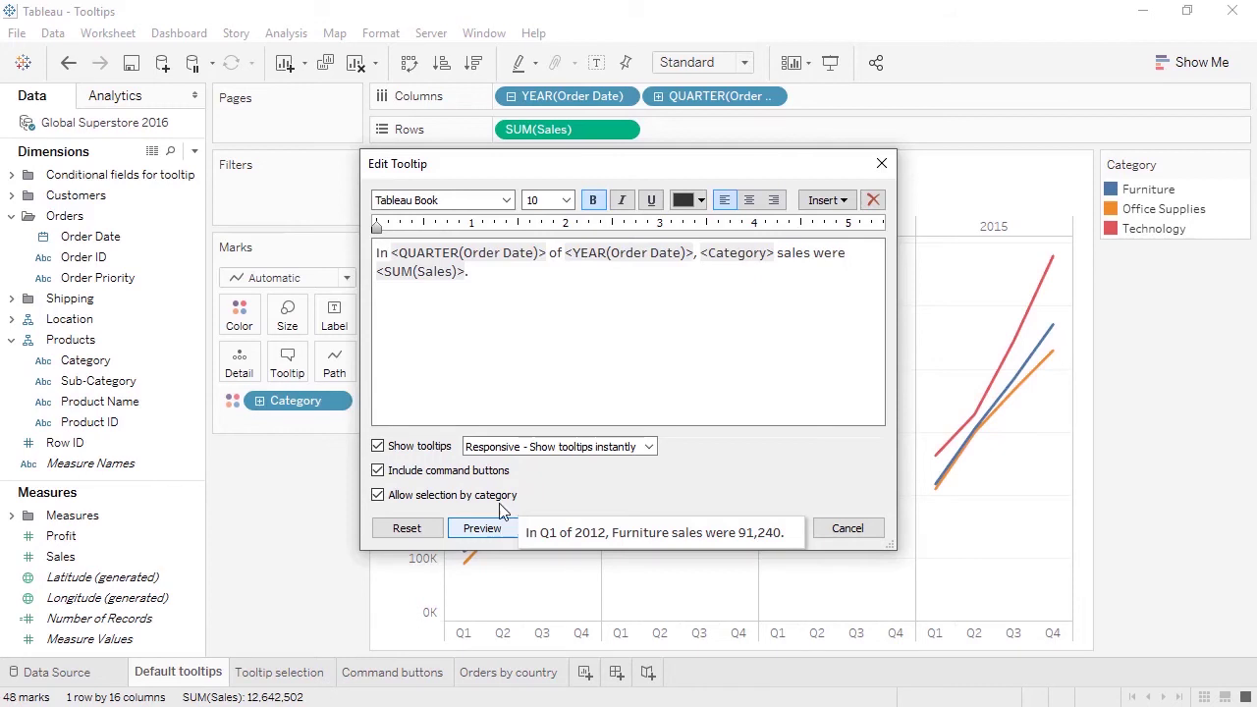
pyautogui.click(380, 273)
pyautogui.write('$')
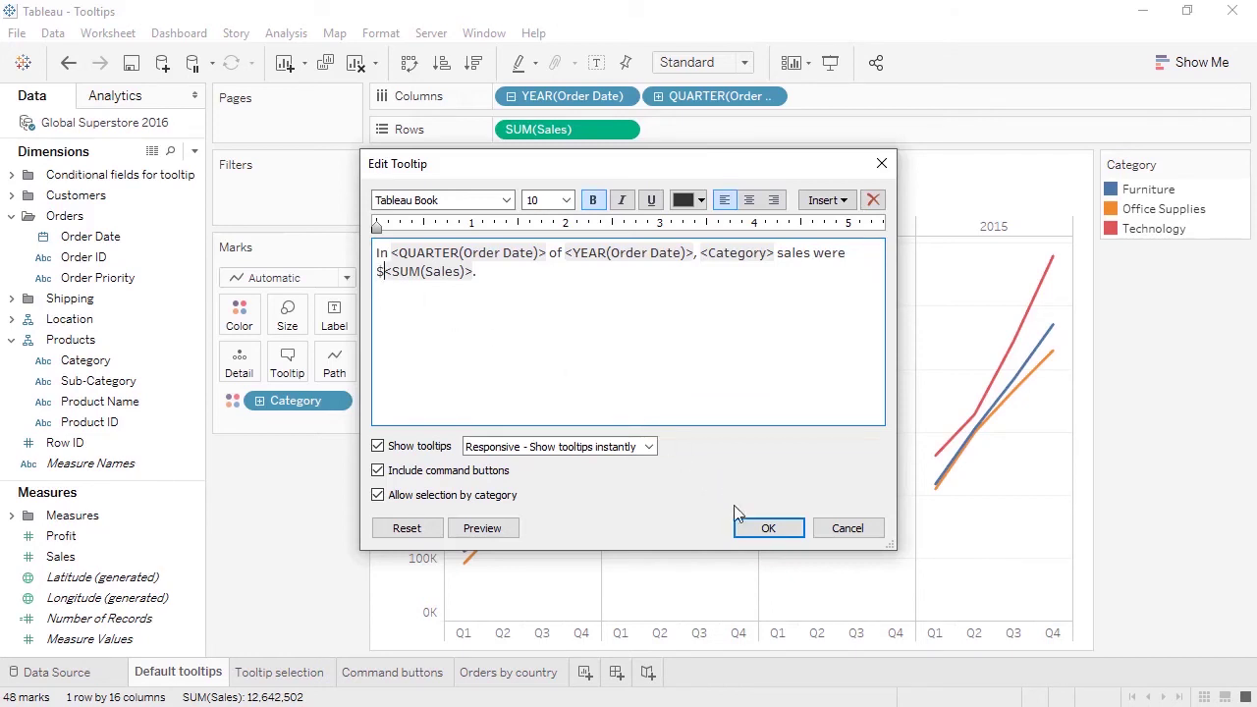
pyautogui.click(758, 530)
pyautogui.moveTo(783, 512)
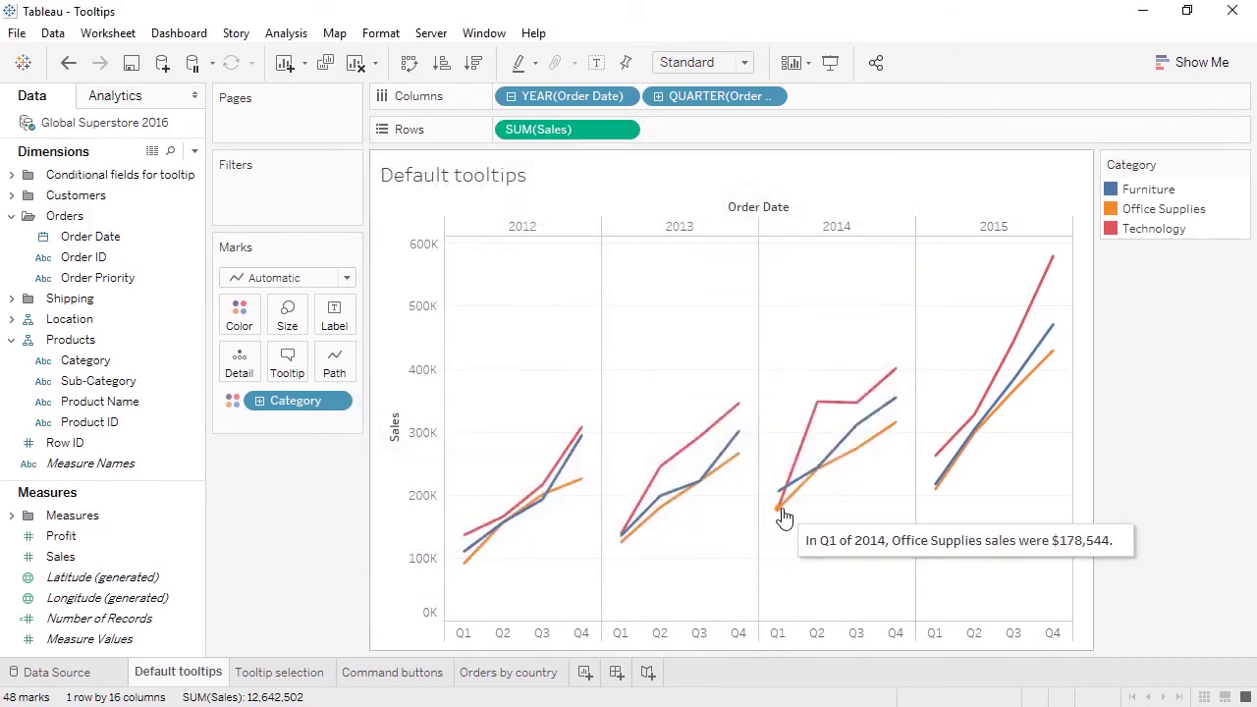
pyautogui.moveTo(815, 428)
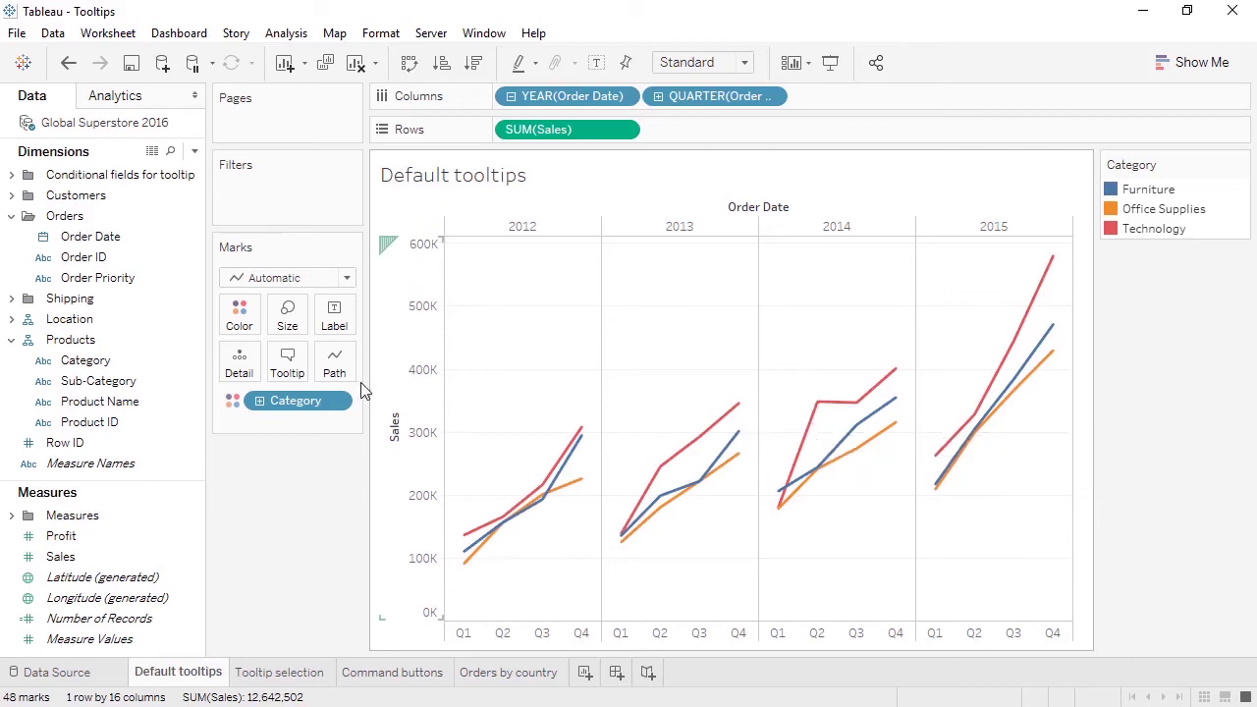
# - Format "$<SUM(Sales)>" in the tooltip as Tableau Bold, size 12, and apply the change
pyautogui.click(293, 370)
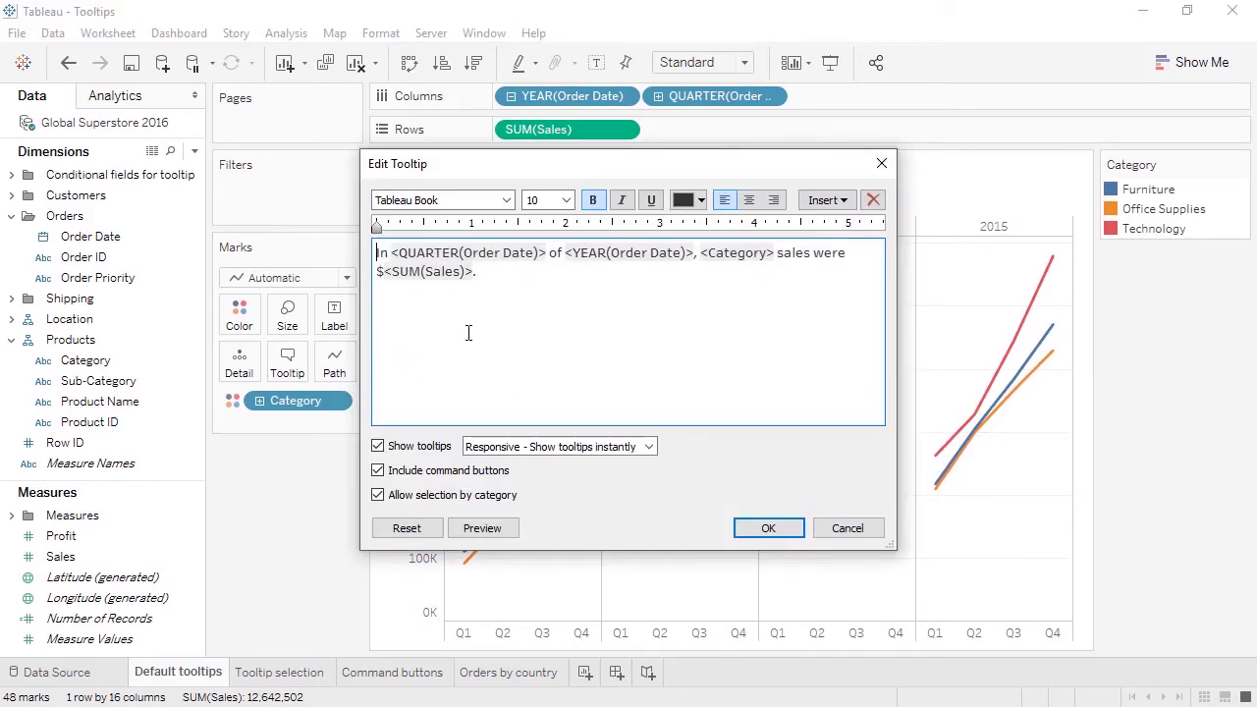
pyautogui.moveTo(475, 273); pyautogui.dragTo(379, 273)
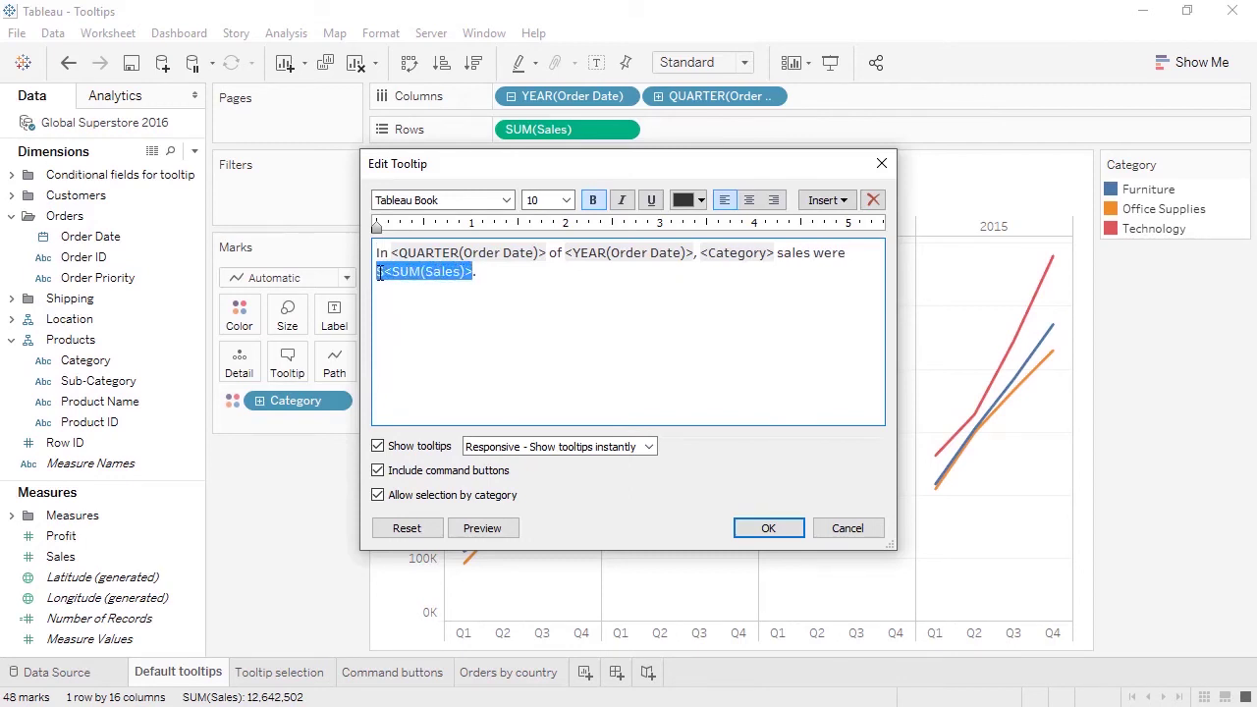
pyautogui.click(566, 200)
pyautogui.click(548, 283)
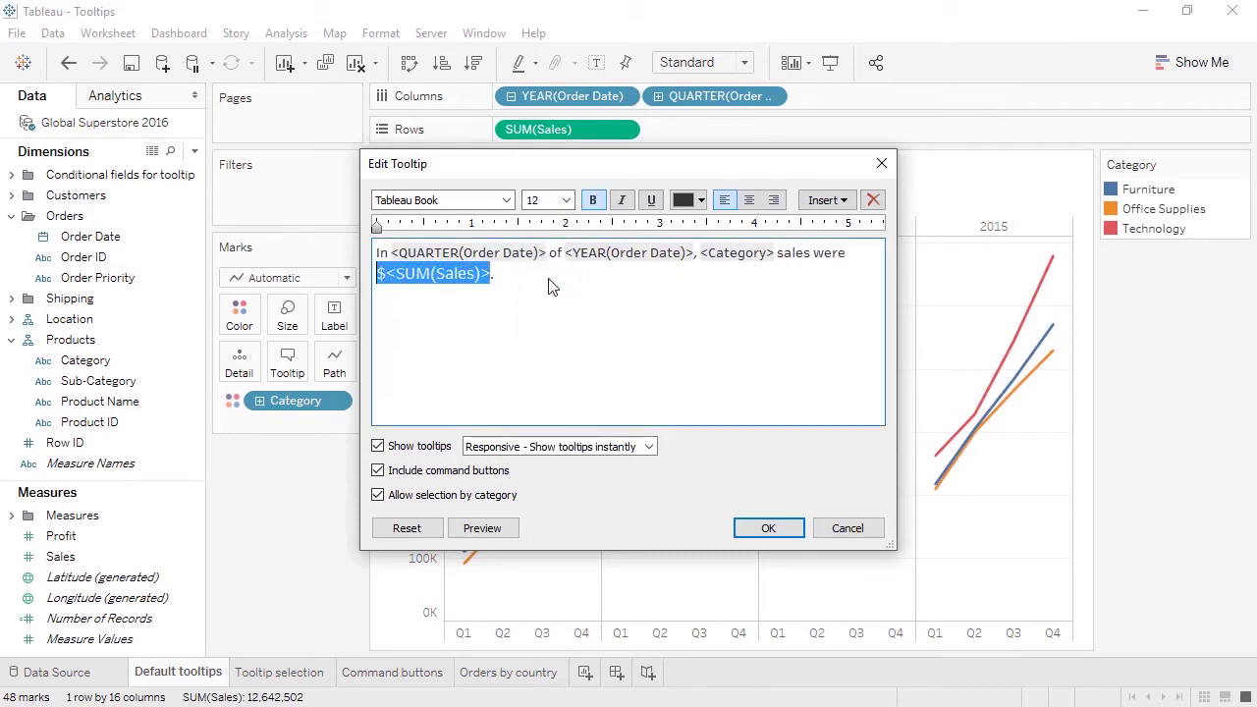
pyautogui.click(506, 201)
pyautogui.click(546, 219)
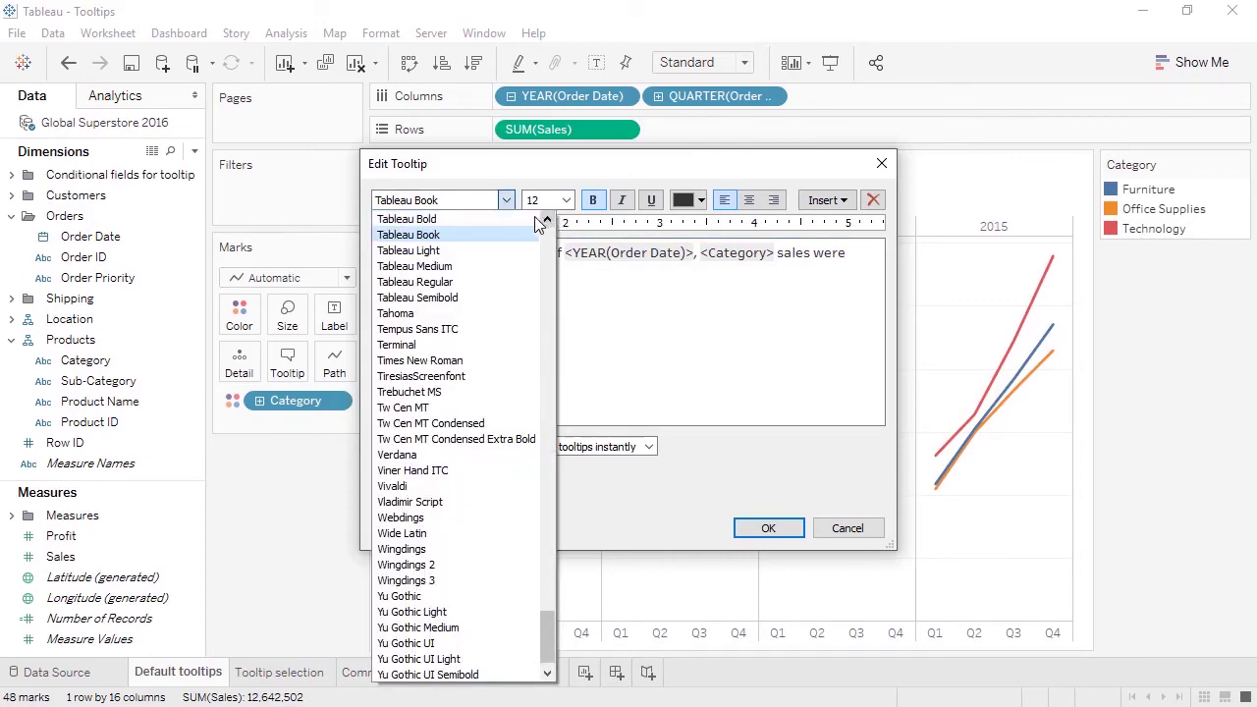
pyautogui.click(530, 219)
pyautogui.click(754, 528)
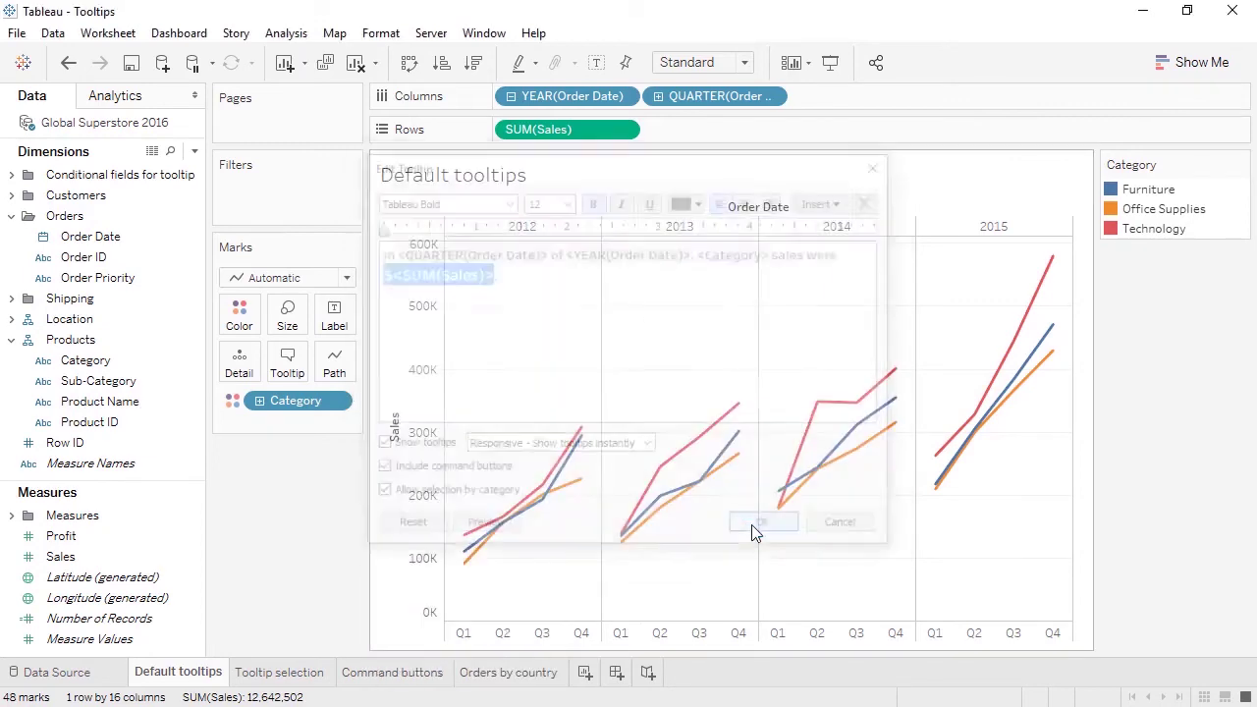
pyautogui.moveTo(739, 452)
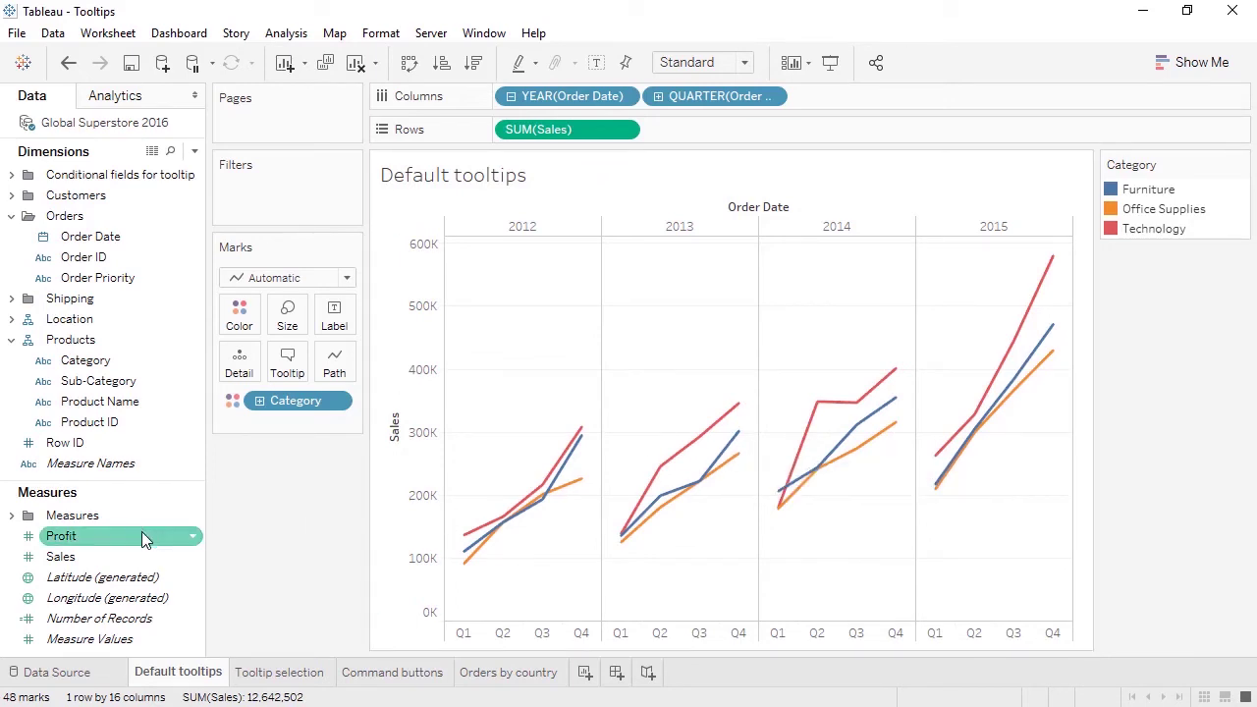
# - Add Profit to the chart's tooltip fields and extend the tooltip sentence with "for a profit of $<SUM(Profit)>."
pyautogui.moveTo(146, 537); pyautogui.dragTo(303, 362)
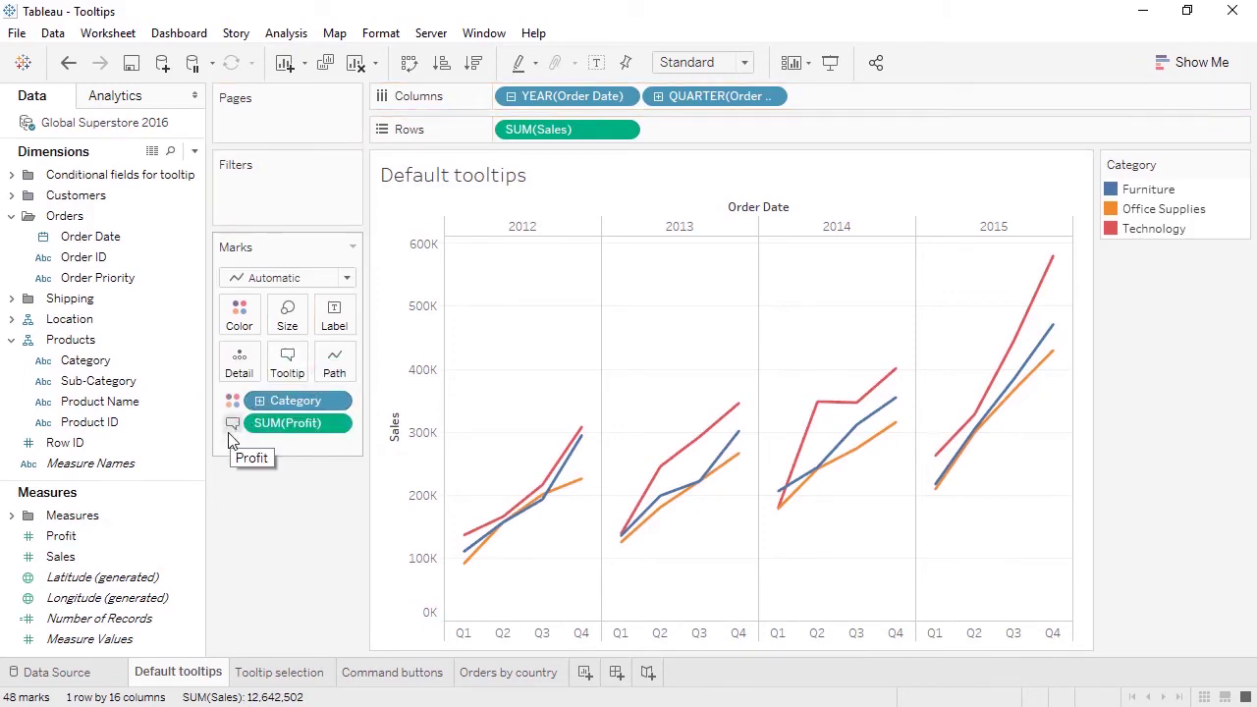
pyautogui.click(281, 376)
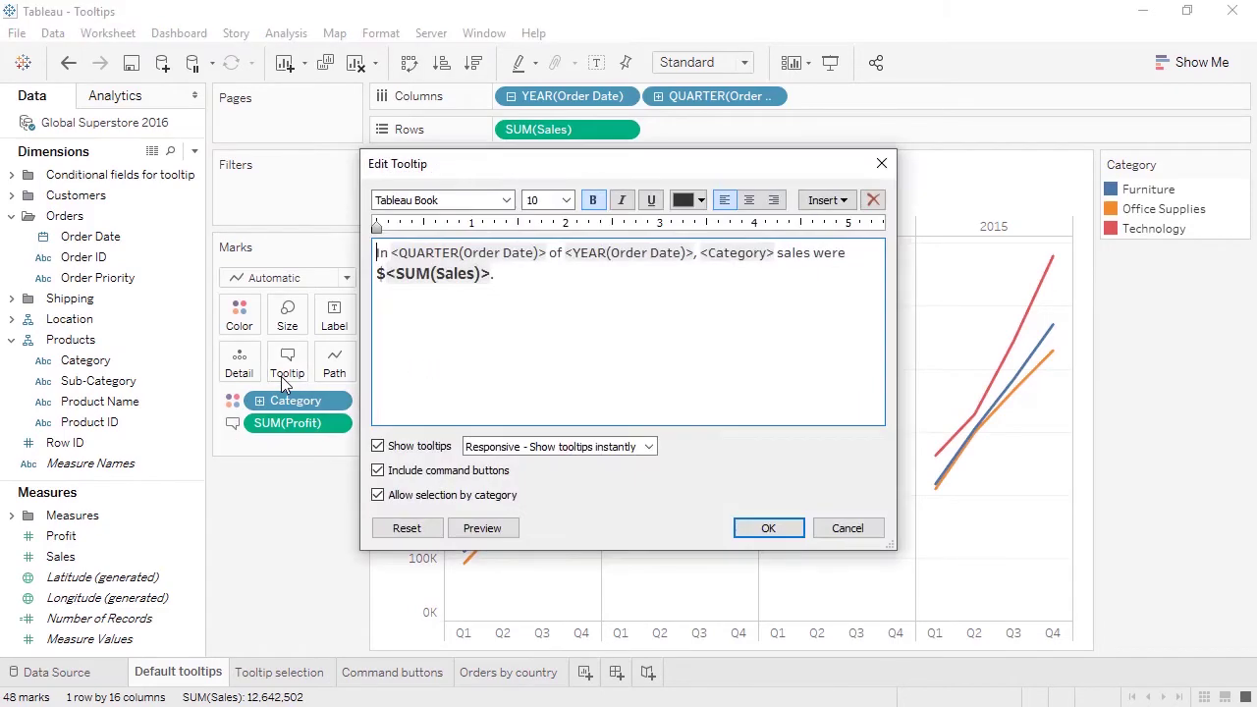
pyautogui.click(541, 287)
pyautogui.press('BackSpace')
pyautogui.write('for a profit of $')
pyautogui.click(817, 199)
pyautogui.click(861, 538)
pyautogui.write('.')
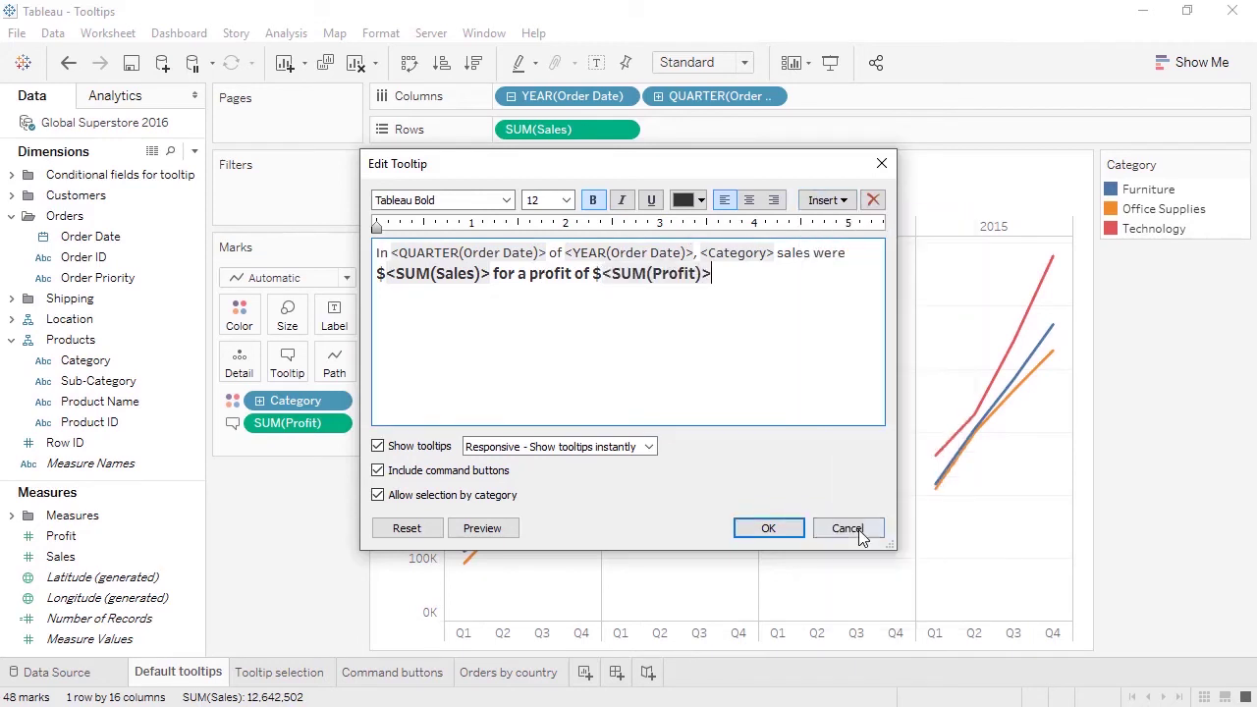
# - Format "for a profit of $<SUM(Profit)>." as Tableau Book, size 10, apply the tooltip, and check it on the chart
pyautogui.moveTo(747, 279); pyautogui.dragTo(494, 274)
pyautogui.click(506, 200)
pyautogui.press('Escape')
pyautogui.click(567, 200)
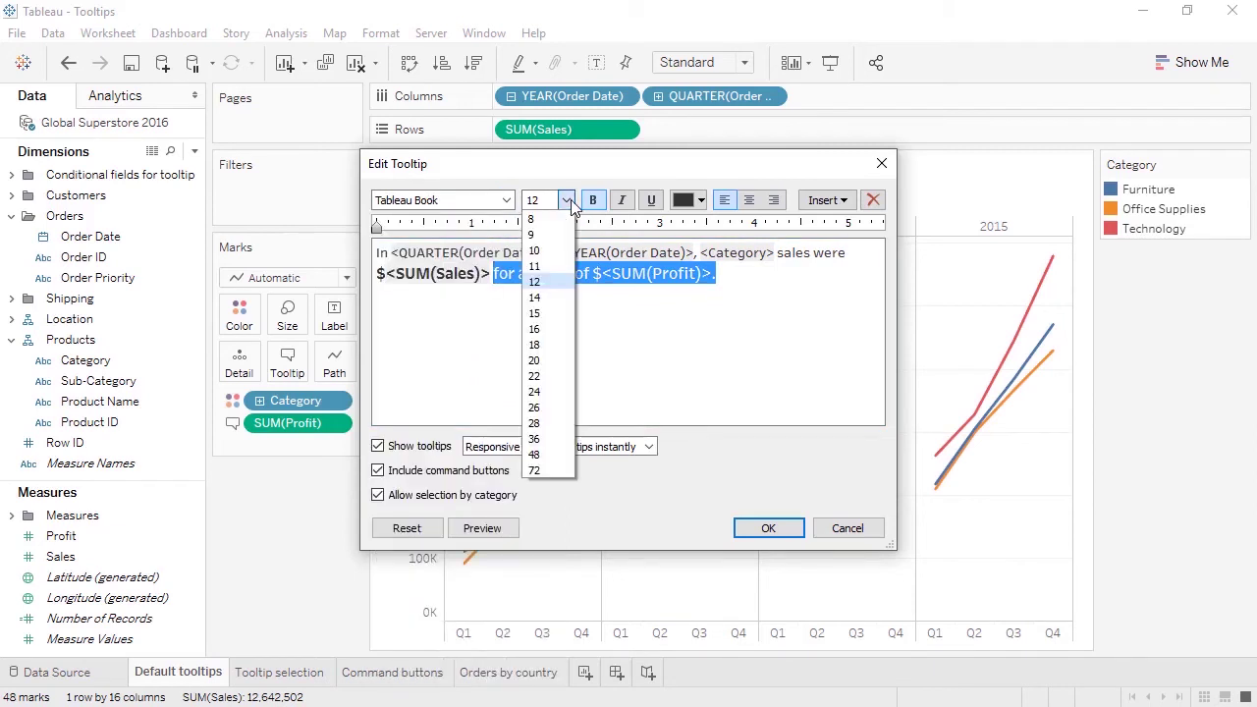
pyautogui.click(560, 252)
pyautogui.click(556, 252)
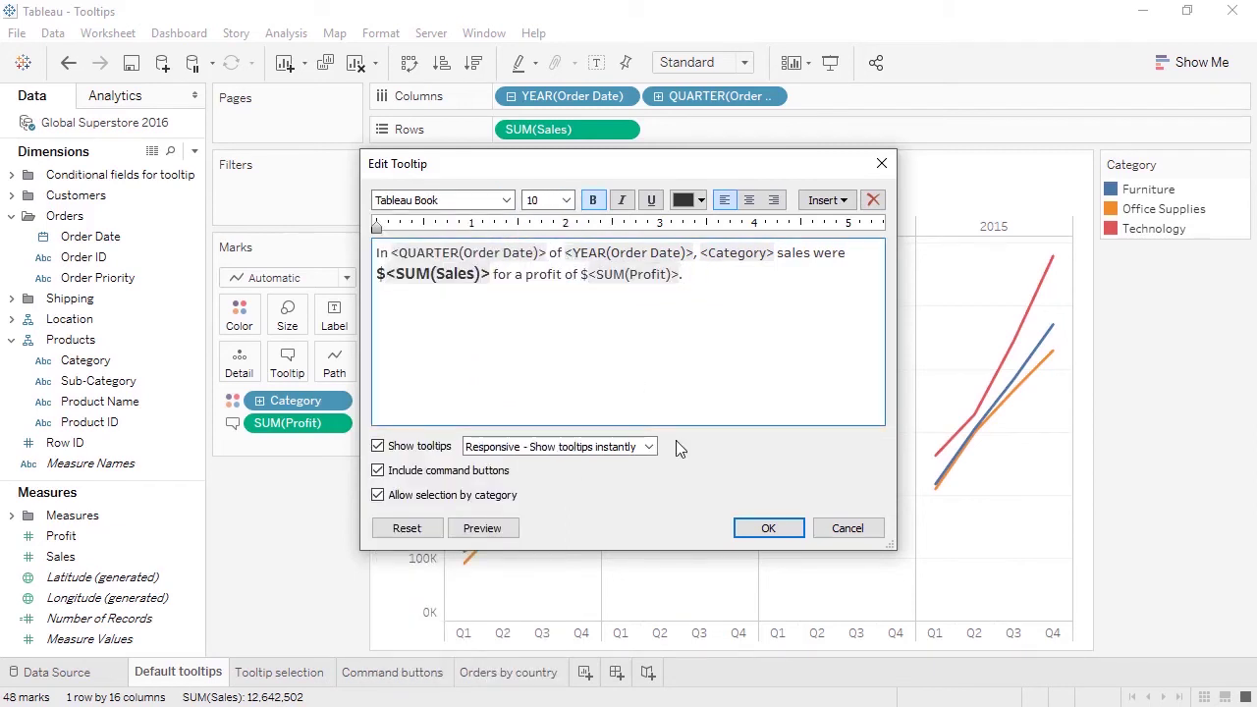
pyautogui.click(757, 526)
pyautogui.moveTo(739, 469)
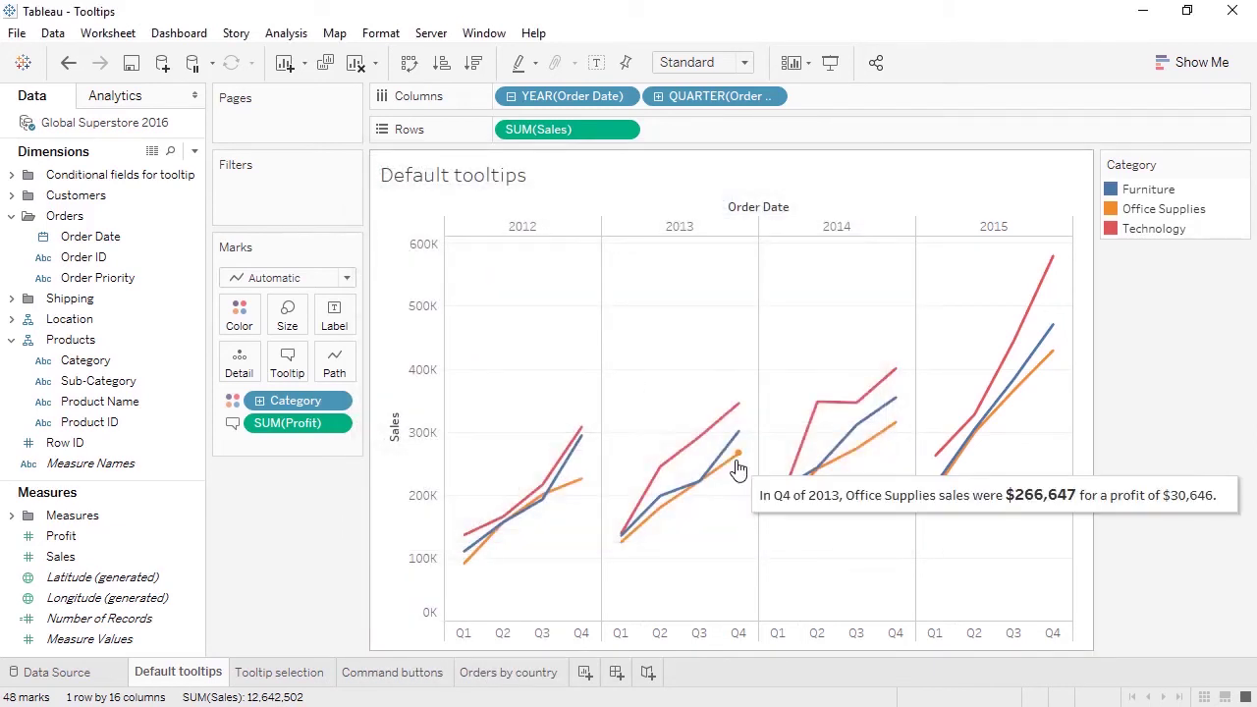
# - On the Tooltip selection sheet, use a Standard Class Q2 2014 mark's tooltip to select matching marks by ship mode, quarter and year
pyautogui.click(299, 677)
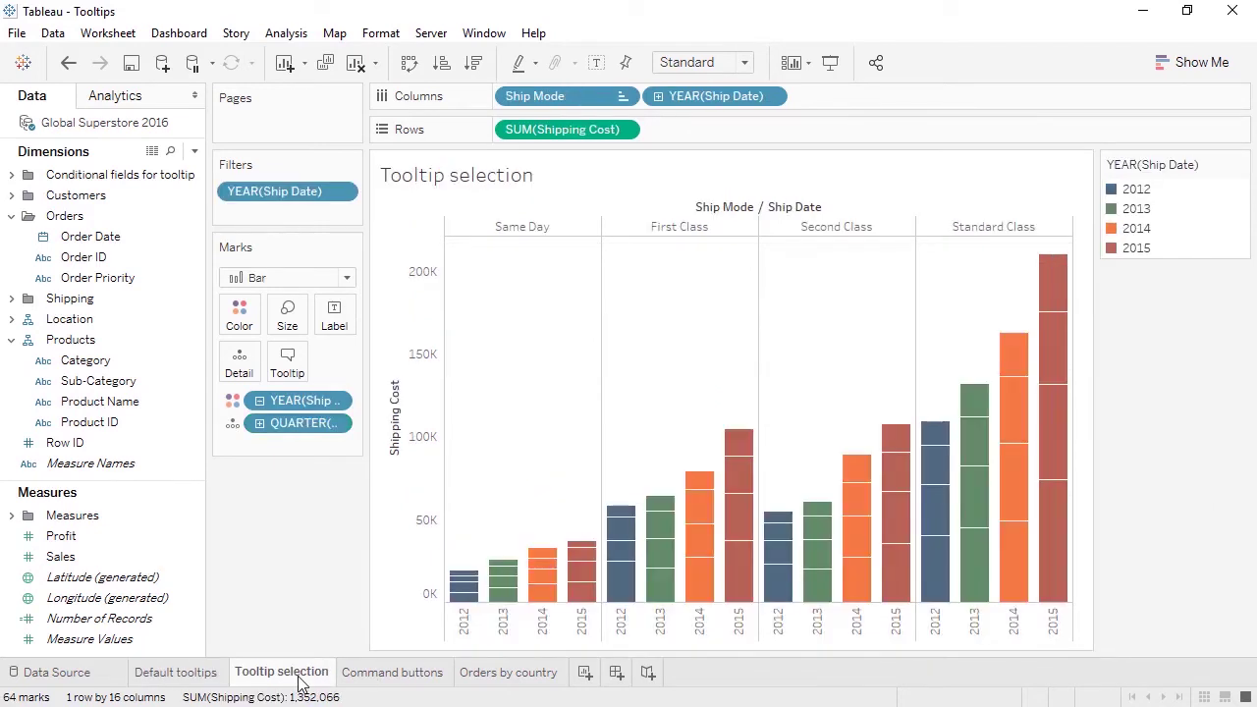
pyautogui.moveTo(613, 538)
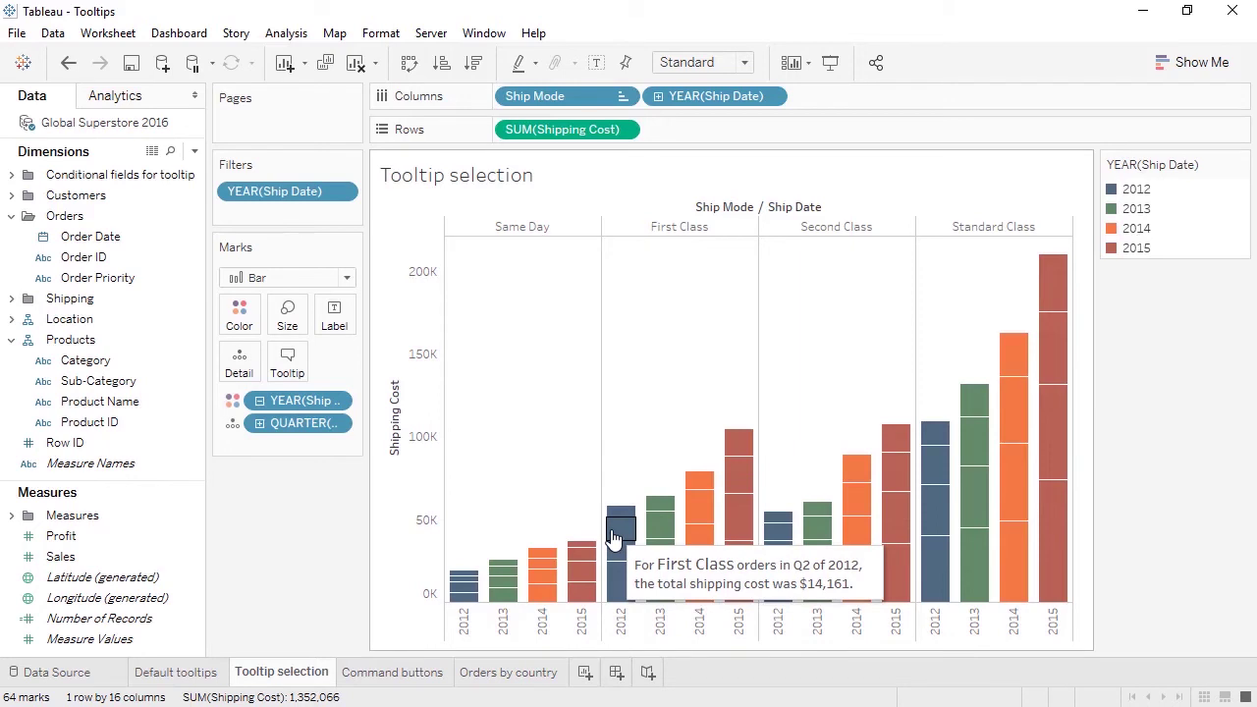
pyautogui.moveTo(1009, 391)
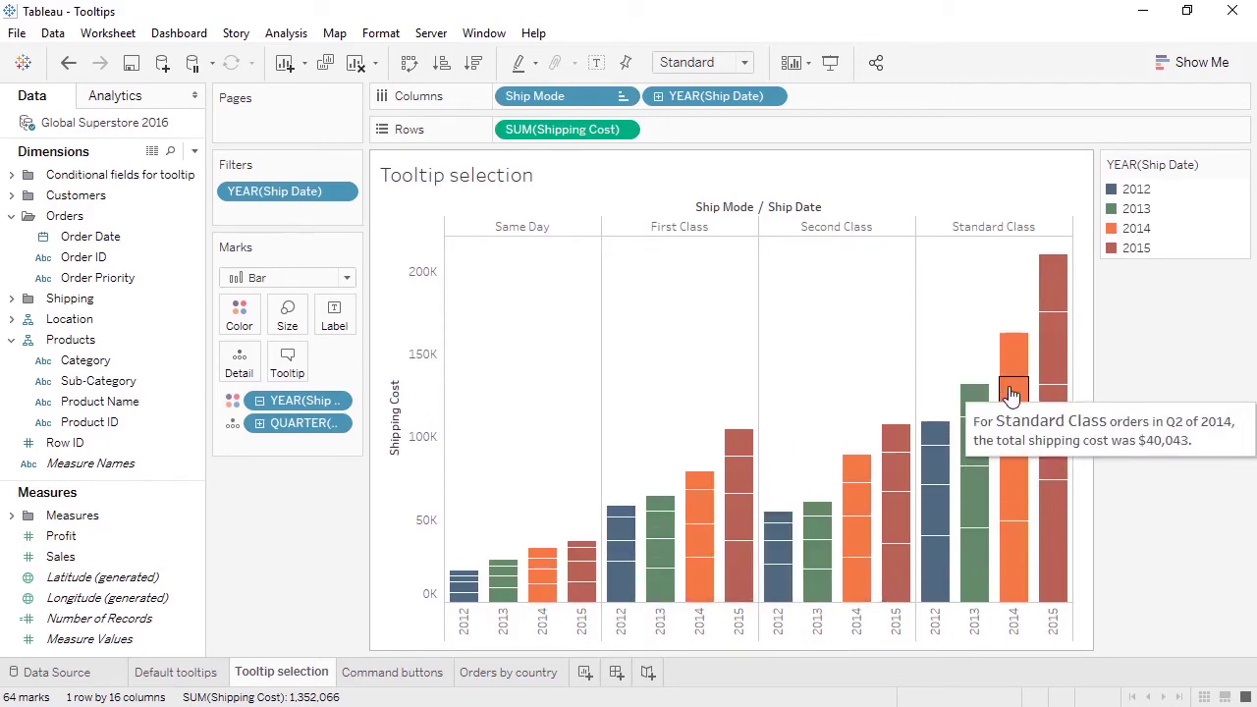
pyautogui.click(1011, 394)
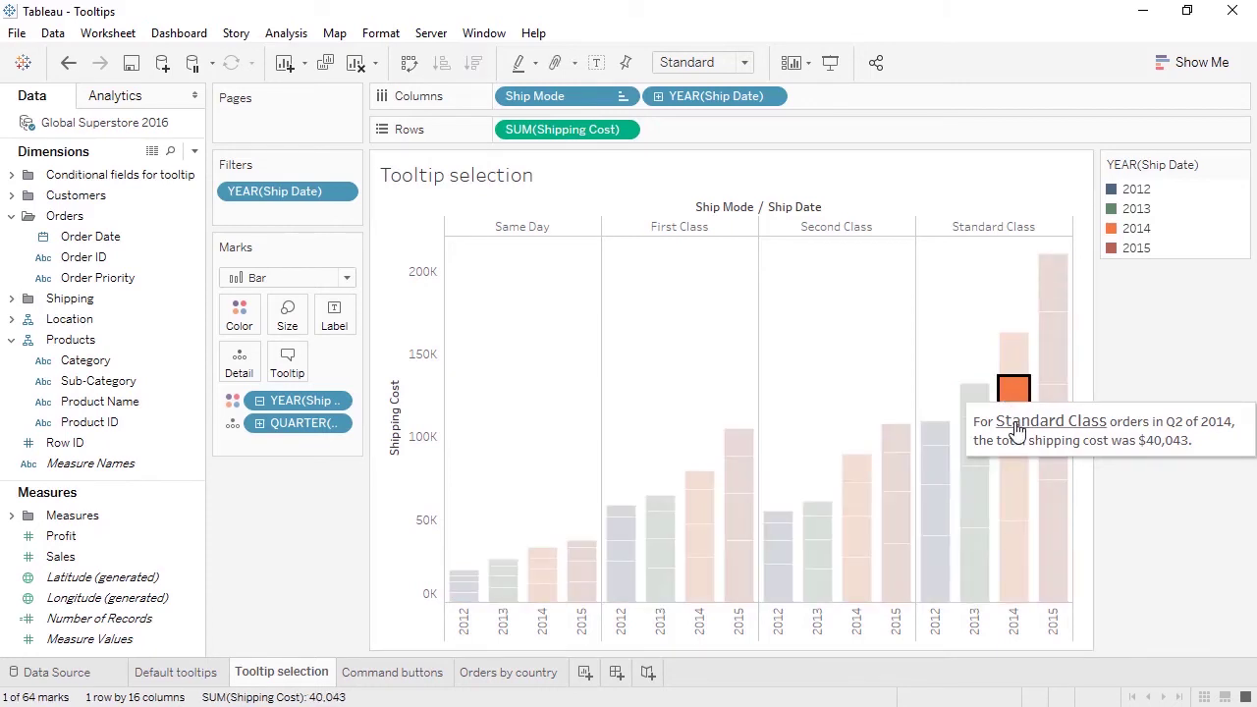
pyautogui.click(1019, 431)
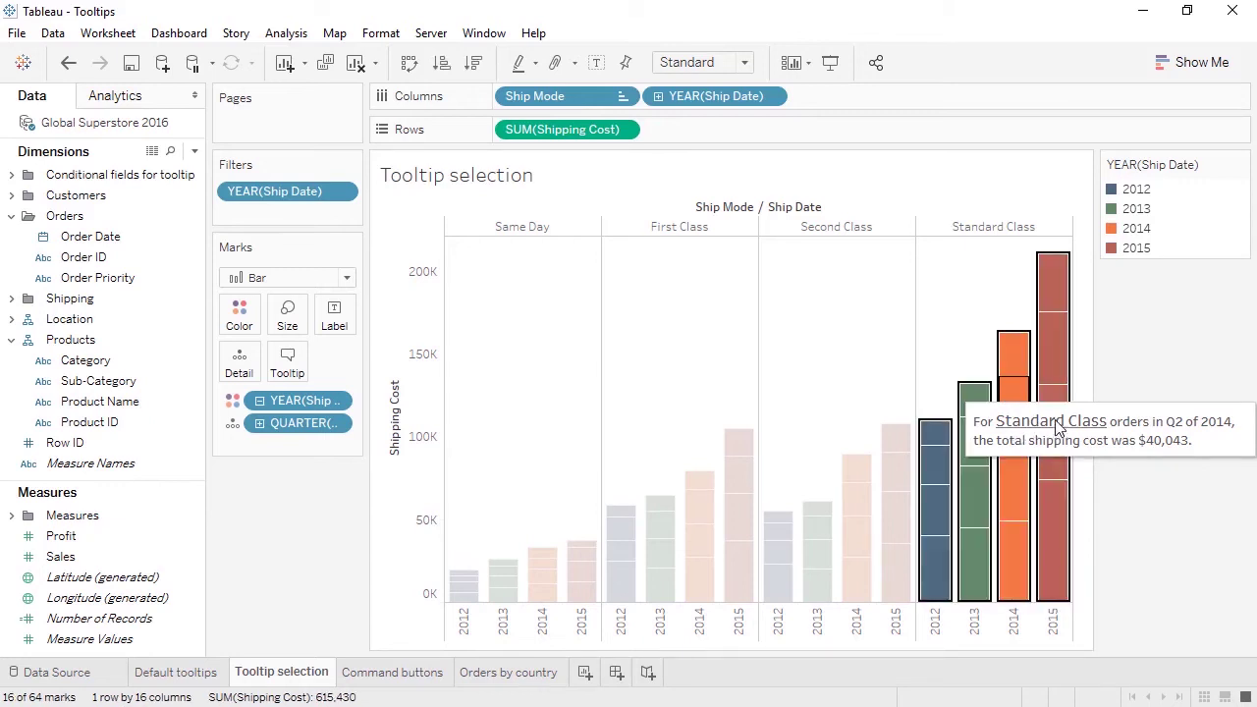
pyautogui.click(1182, 429)
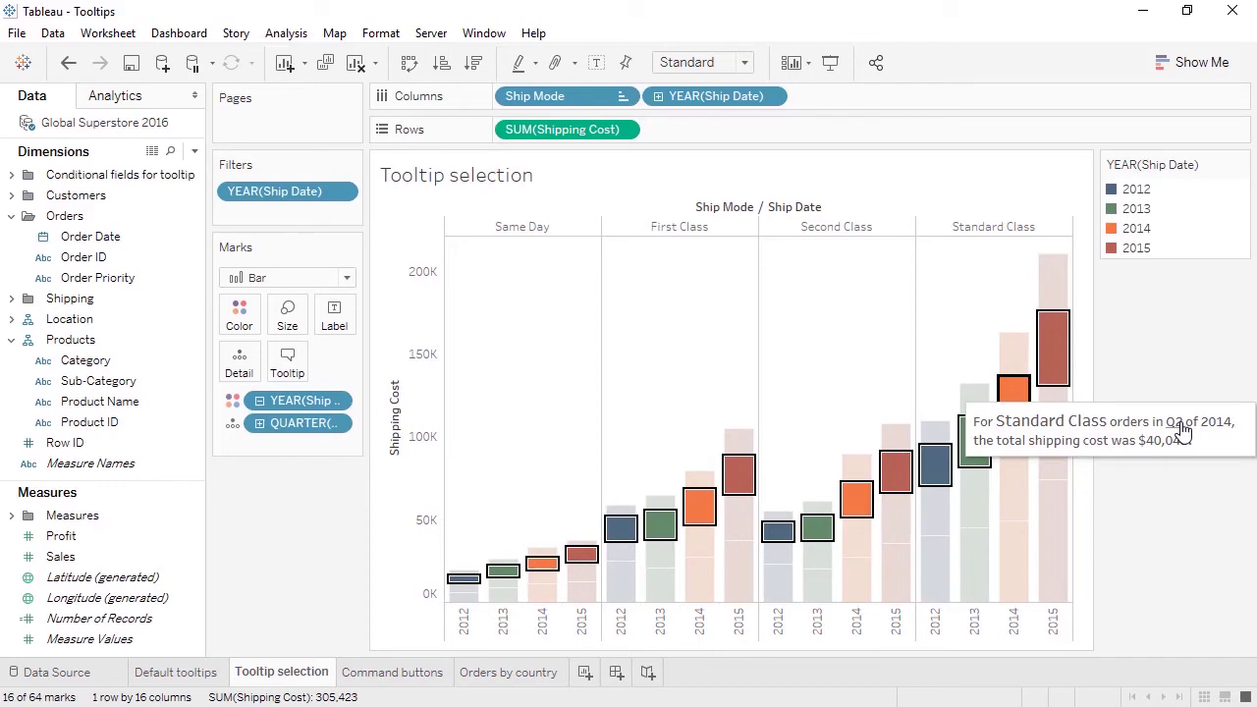
pyautogui.click(1056, 430)
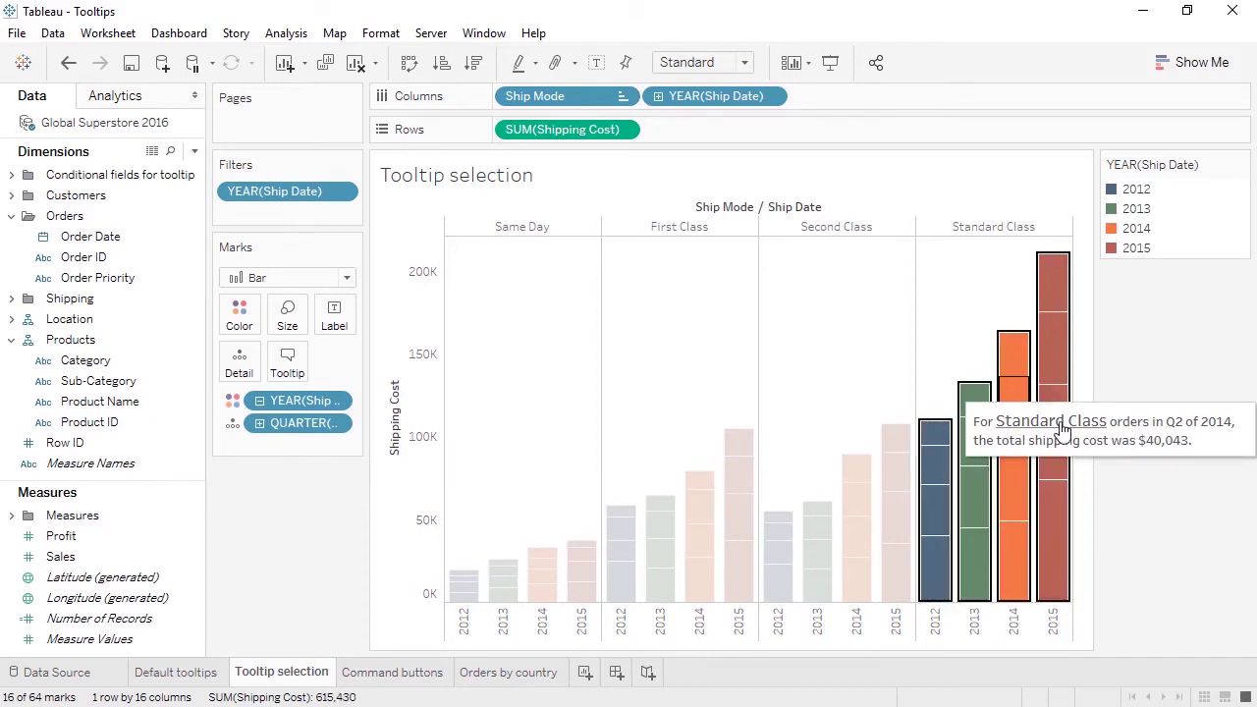
pyautogui.click(1177, 428)
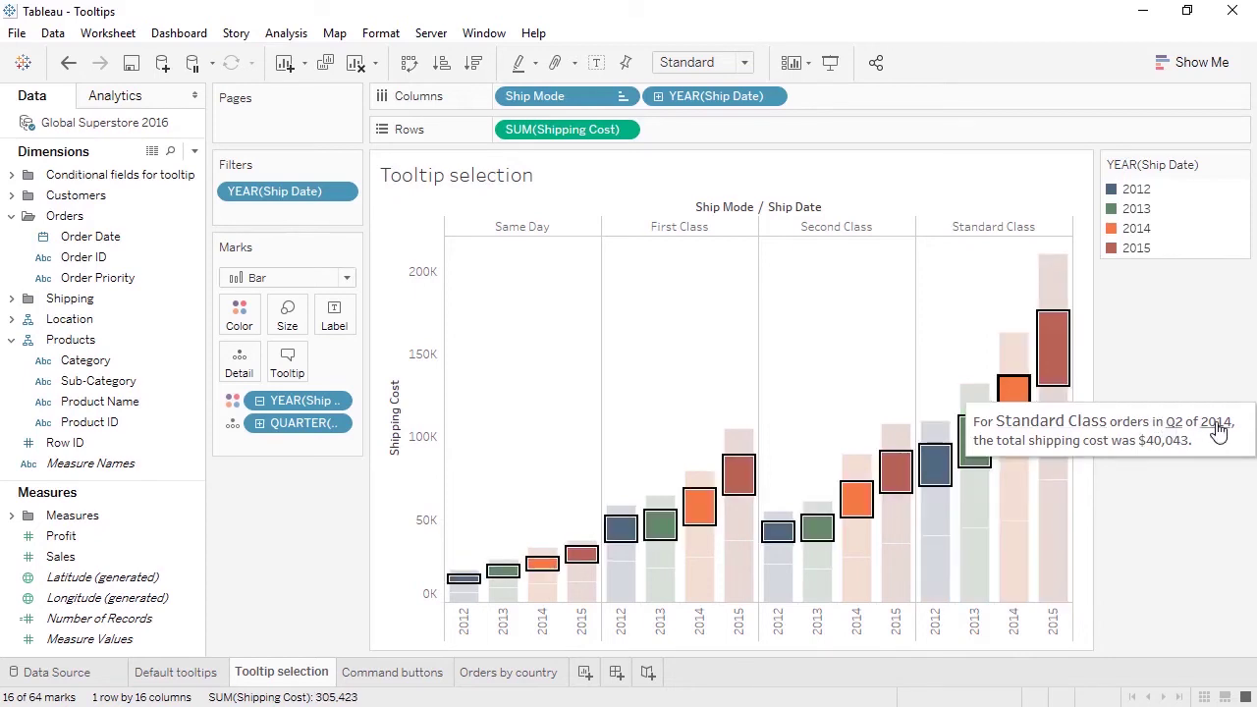
pyautogui.click(1218, 428)
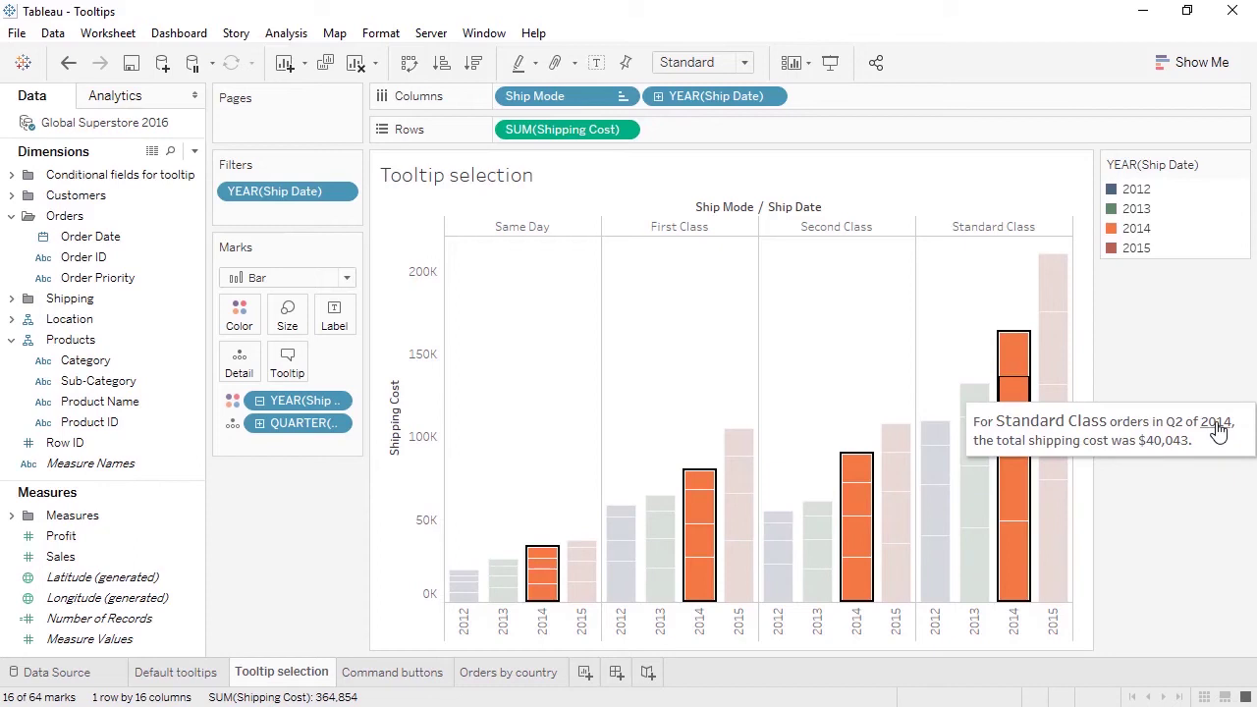
# - Add the line "Click on an attribute in the tooltip to select other marks with the same value" below the existing tooltip text
pyautogui.click(285, 363)
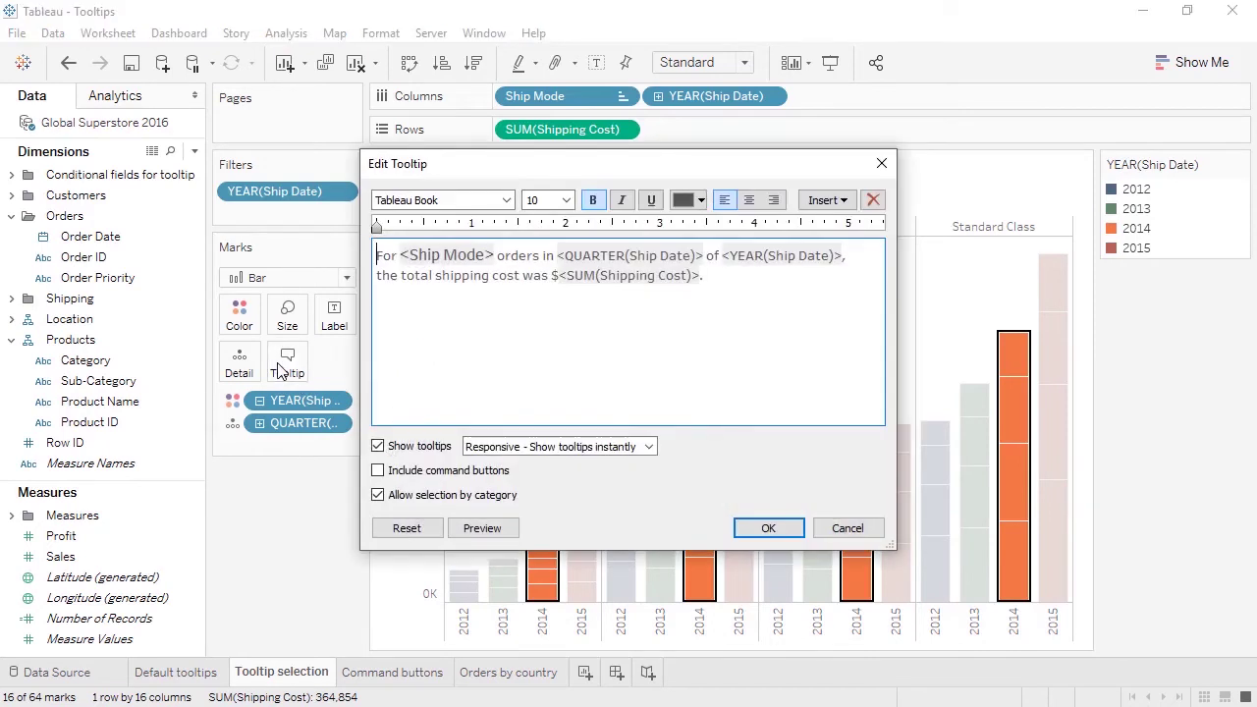
pyautogui.click(393, 364)
pyautogui.write('Click on an attribute in the tooltip to select other marks with the same value')
# - Format the added instruction line as size 8 italic, apply the tooltip, and check it on a Second Class 2012 mark
pyautogui.moveTo(863, 312); pyautogui.dragTo(377, 312)
pyautogui.click(565, 199)
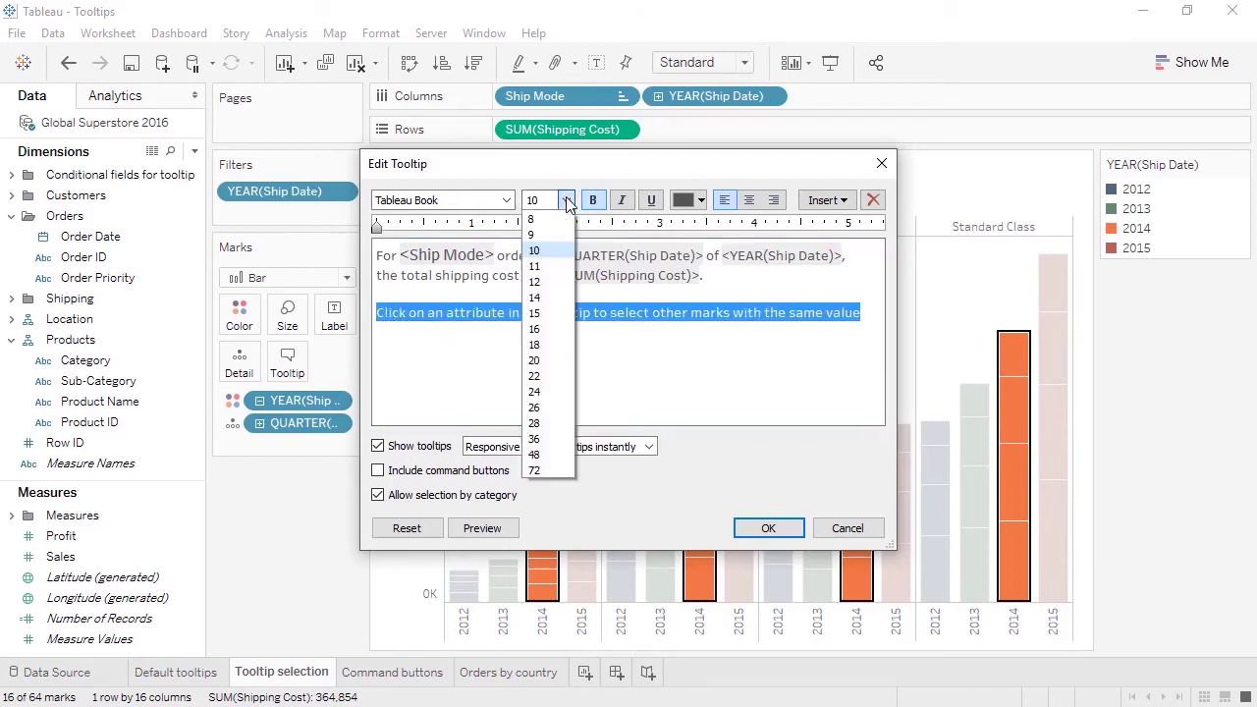
pyautogui.click(560, 222)
pyautogui.click(621, 201)
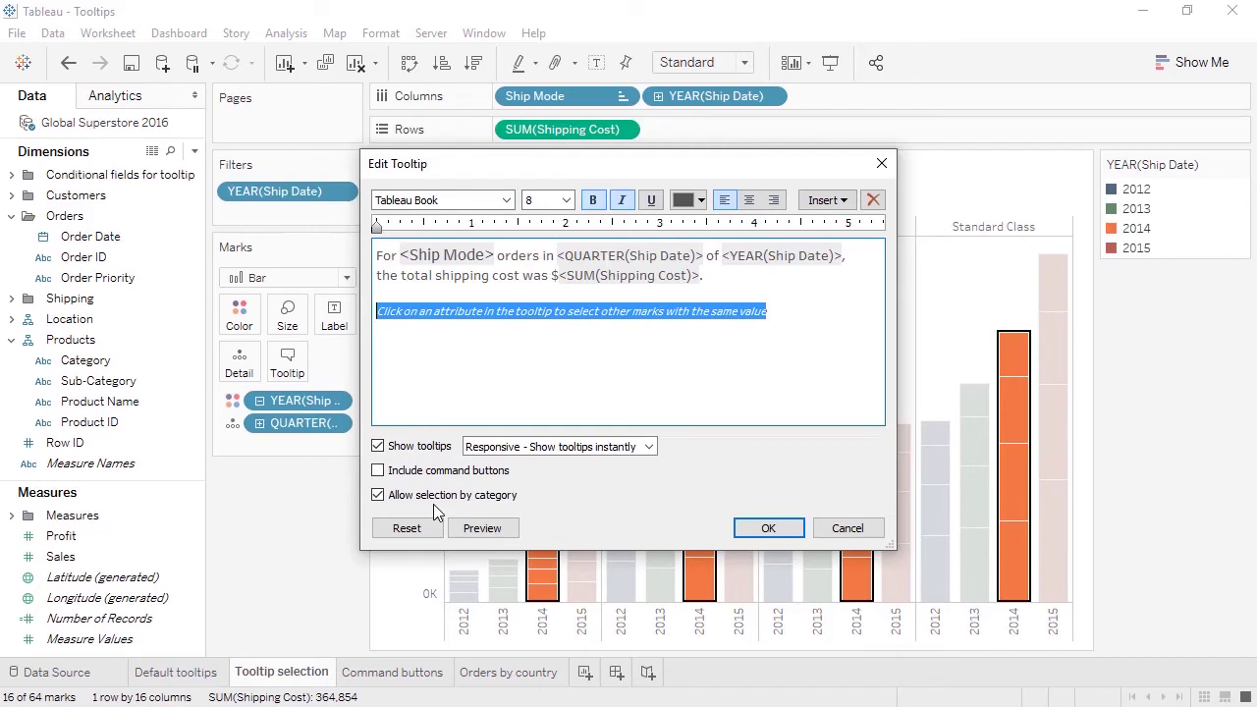
pyautogui.click(769, 528)
pyautogui.click(778, 535)
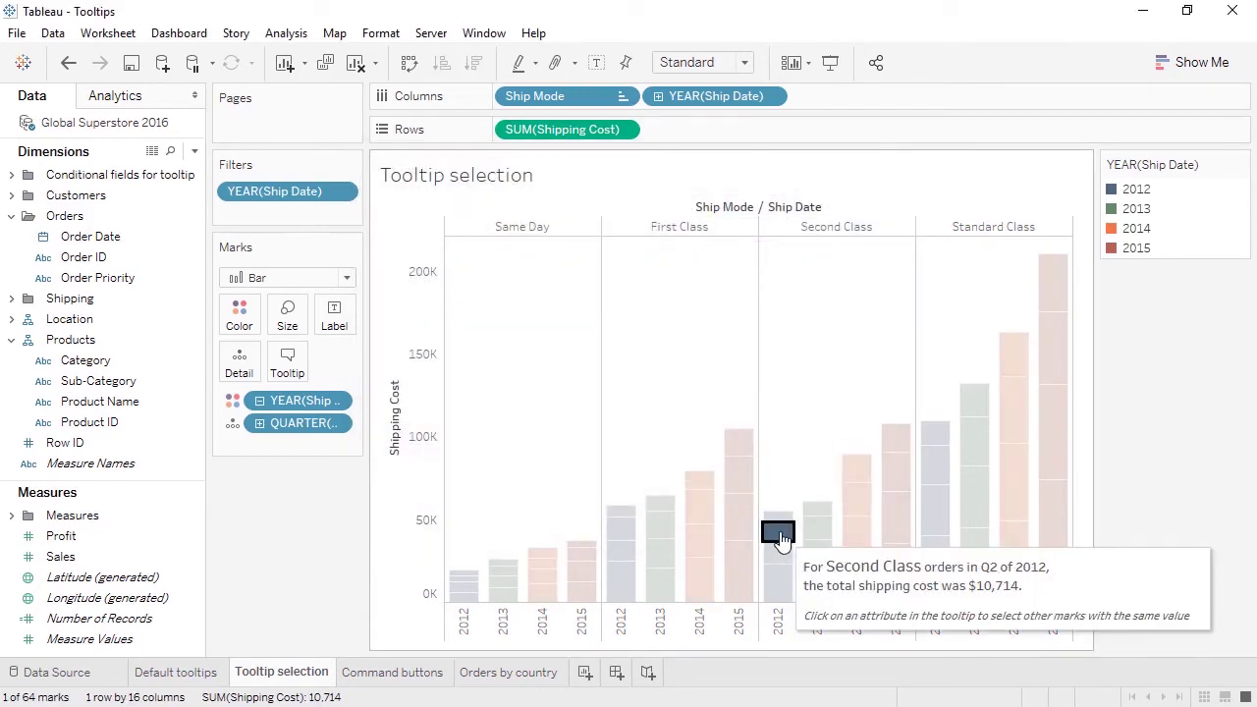
pyautogui.click(778, 538)
pyautogui.click(779, 538)
# - On the Command buttons sheet, examine the summary and full data behind the South Africa mark, then deselect it
pyautogui.click(435, 673)
pyautogui.moveTo(597, 570)
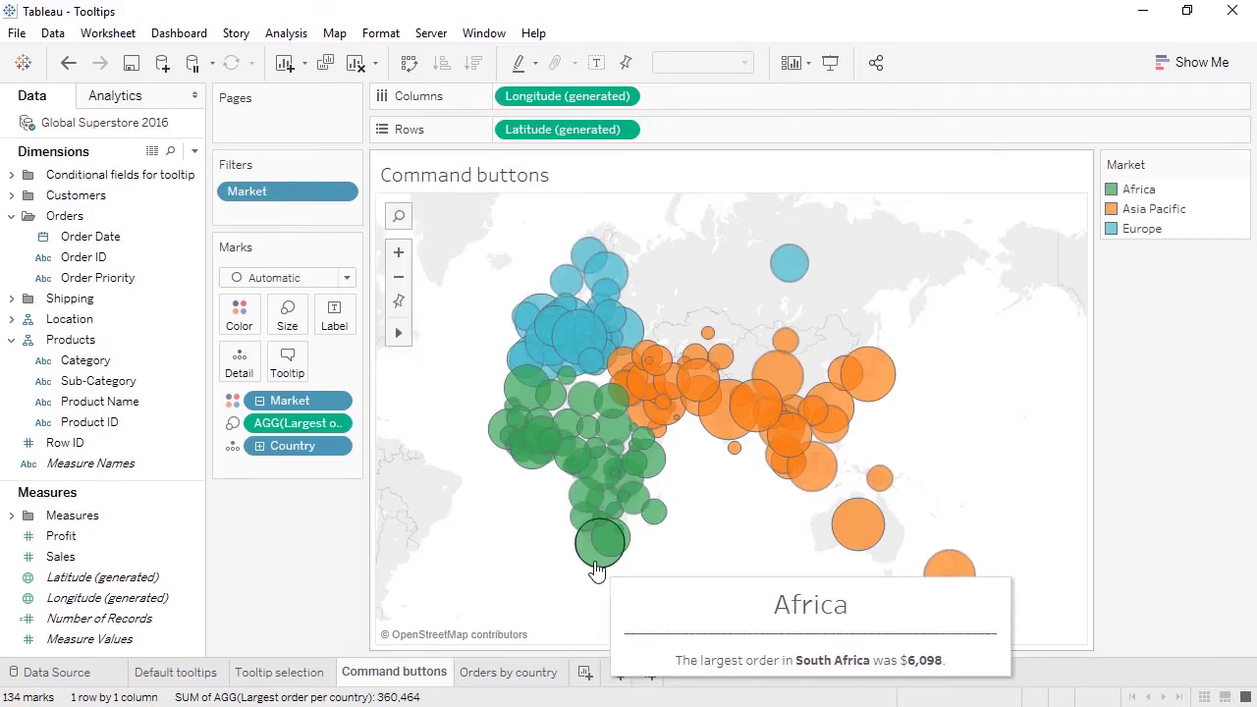
pyautogui.click(597, 570)
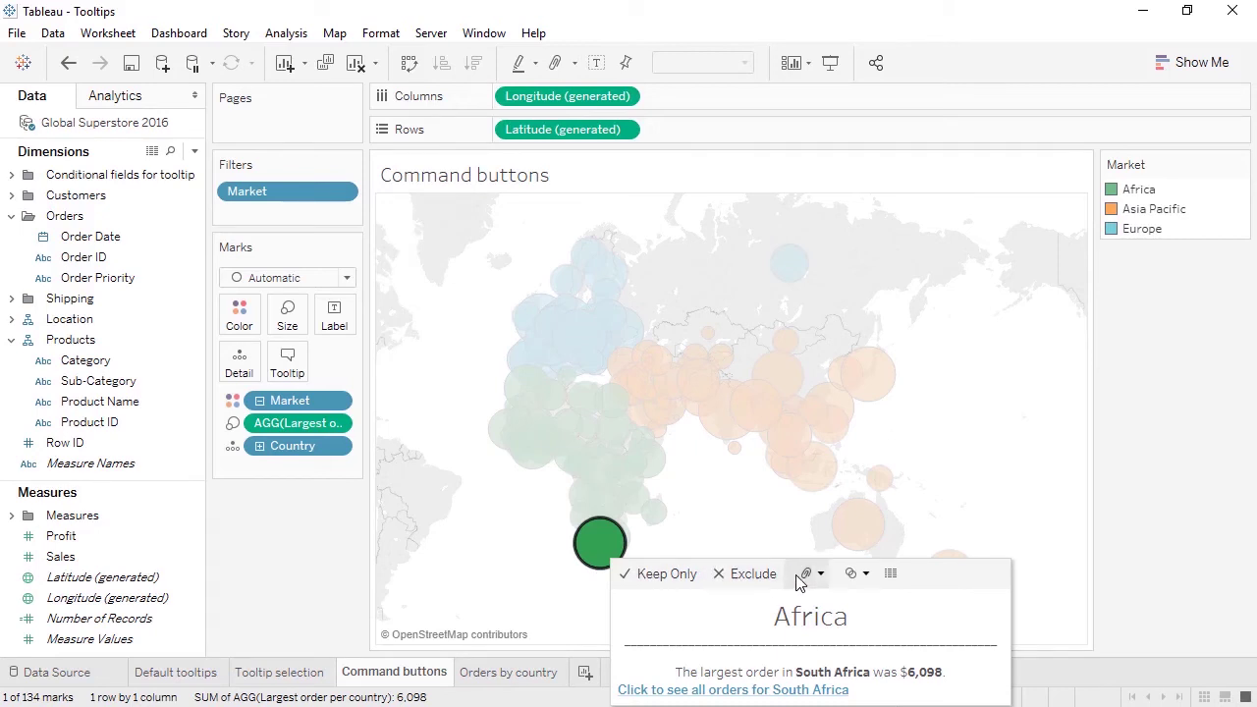
pyautogui.click(893, 574)
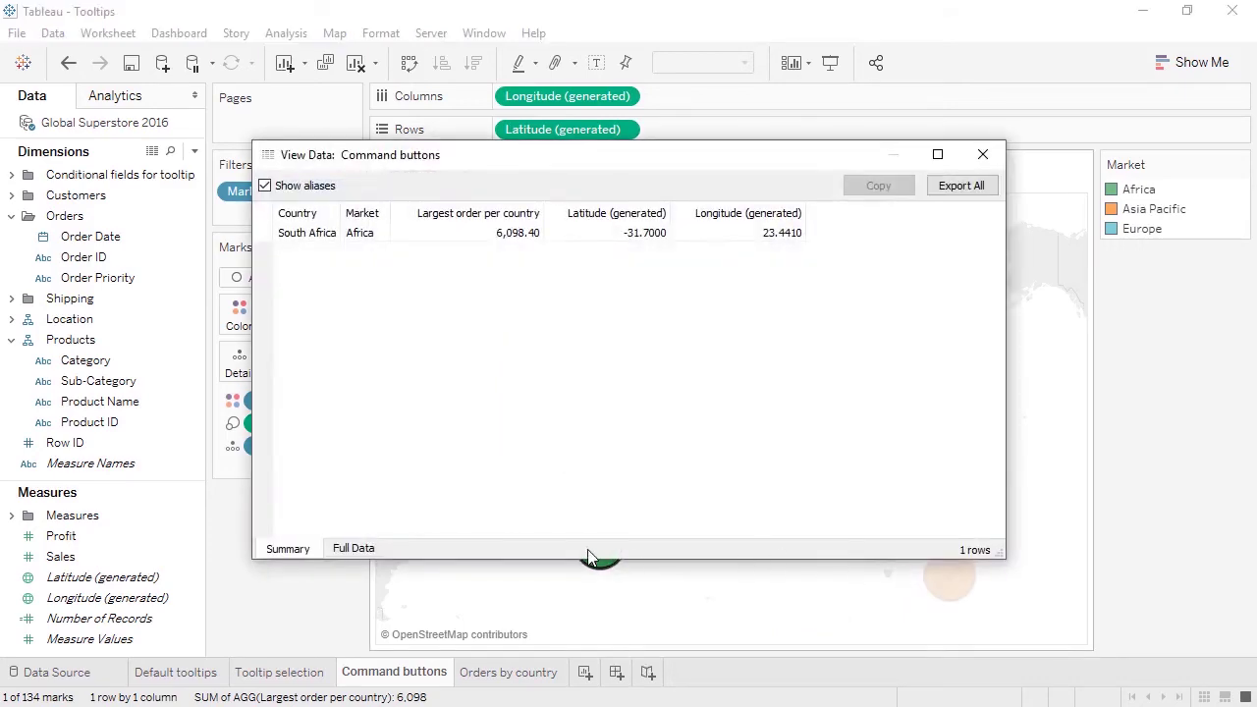
pyautogui.click(344, 548)
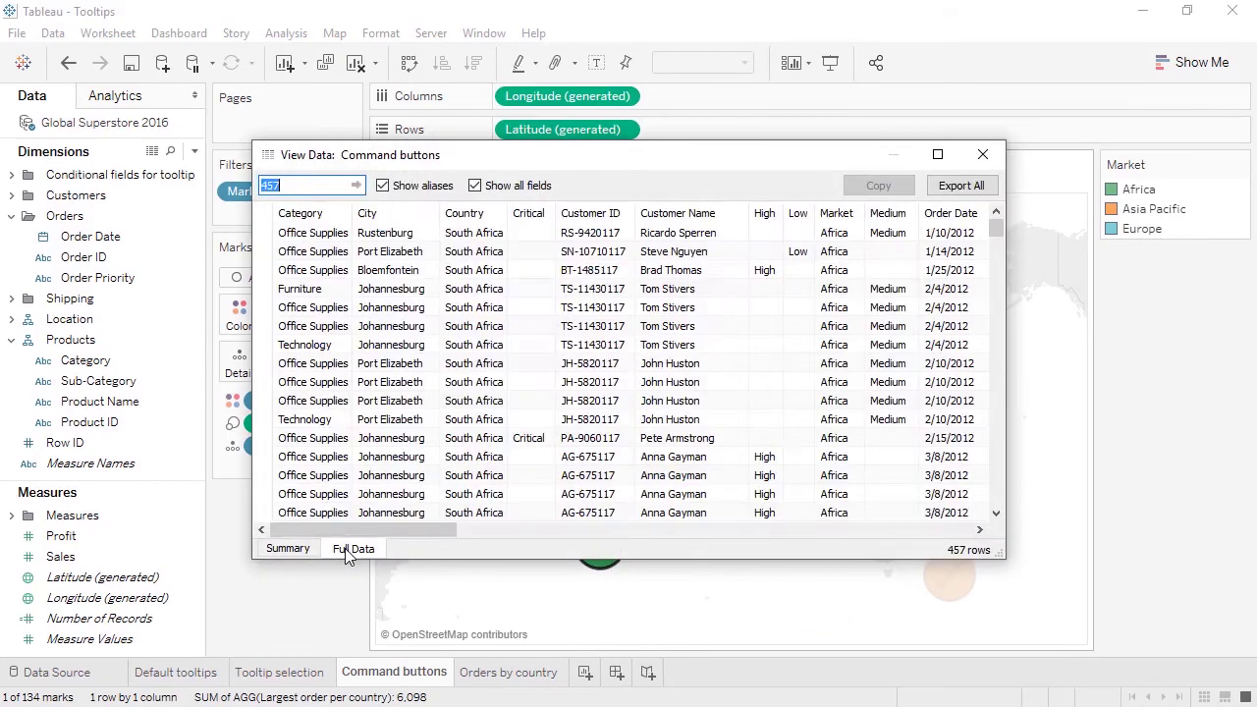
pyautogui.click(980, 157)
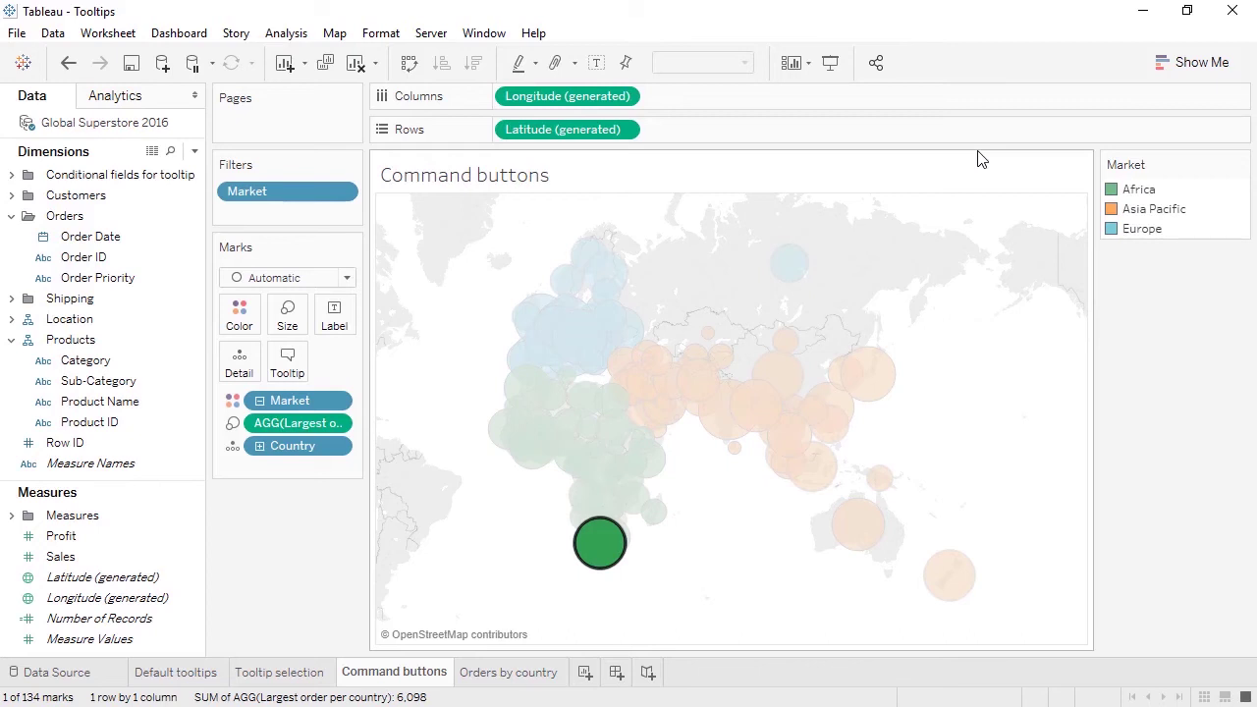
pyautogui.press('Escape')
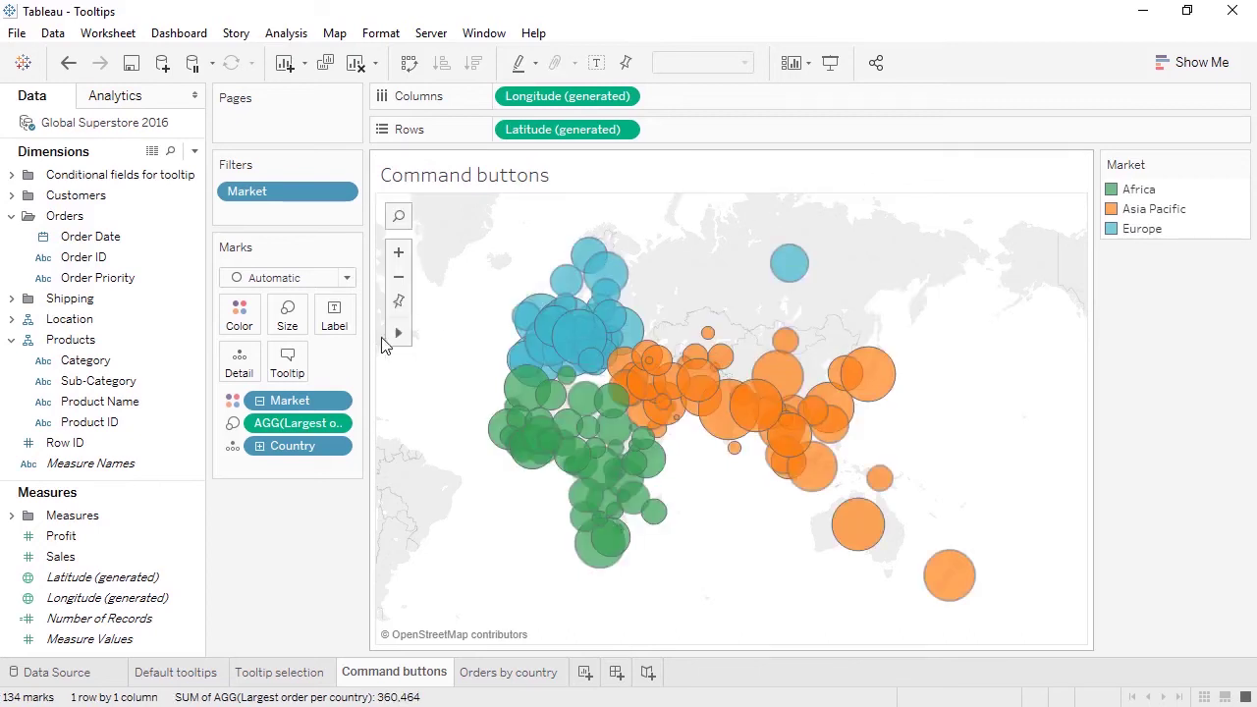
# - Review the map tooltip's content and its options for how tooltips are shown
pyautogui.click(288, 364)
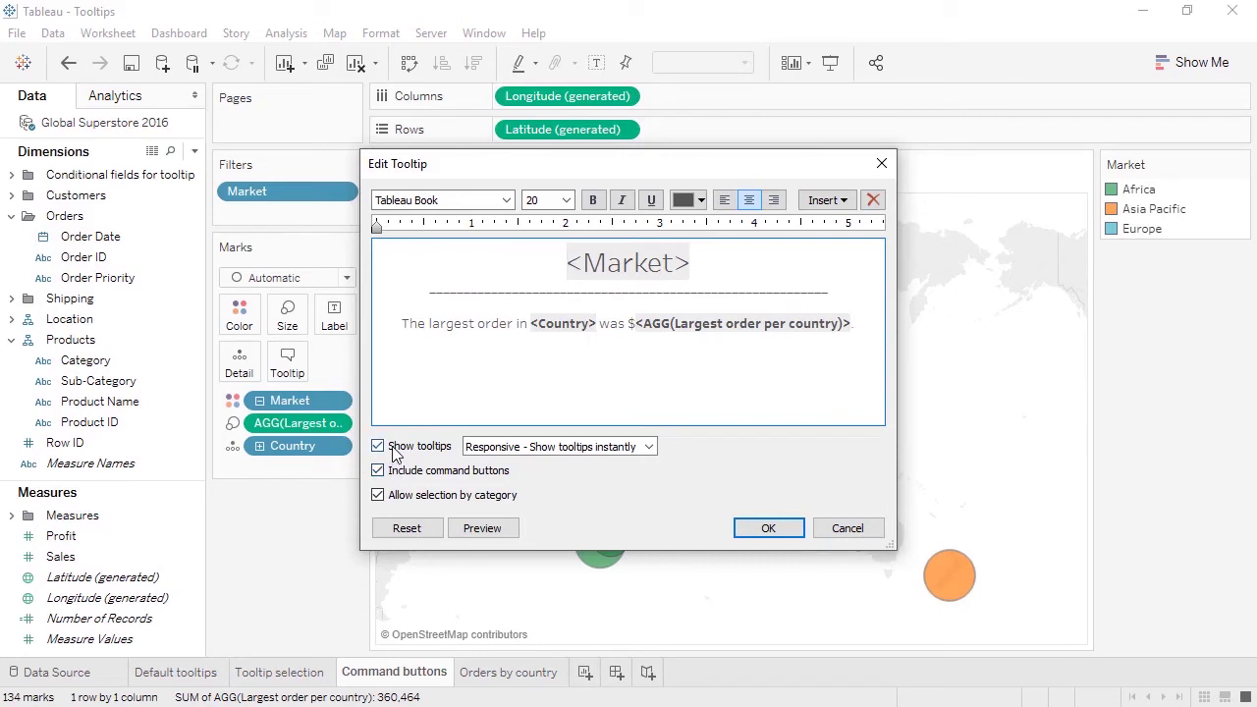
pyautogui.click(491, 448)
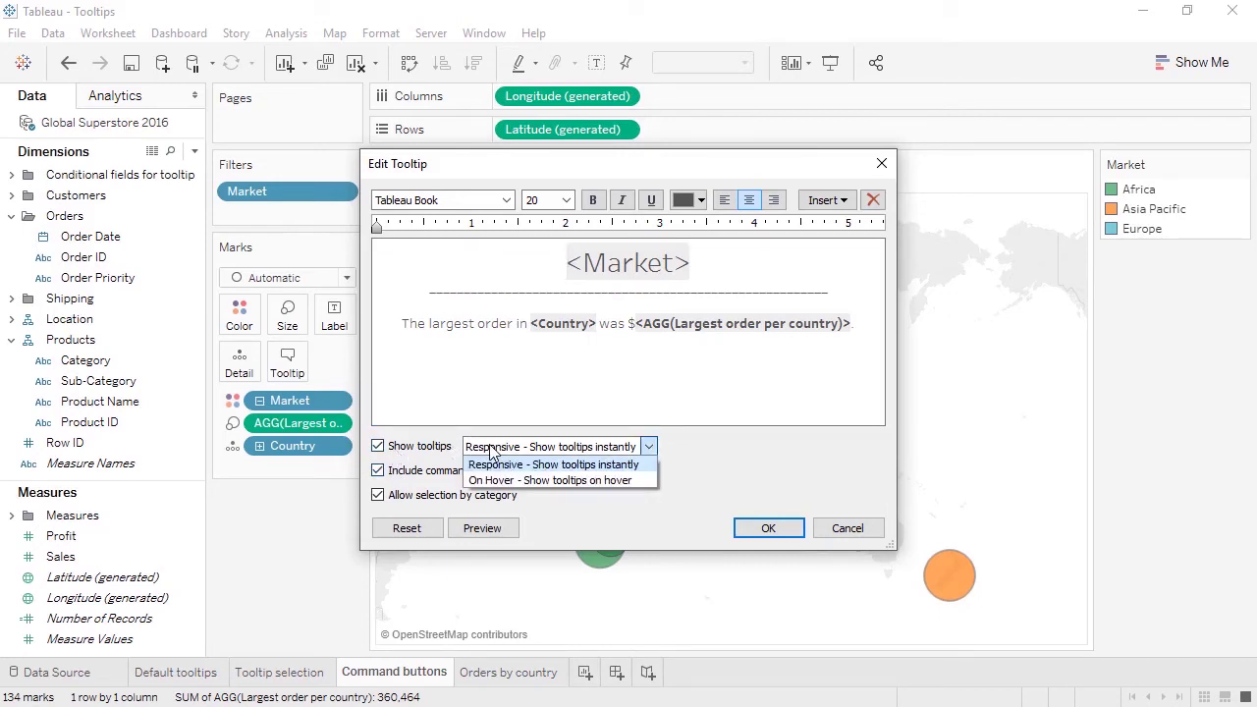
pyautogui.click(490, 448)
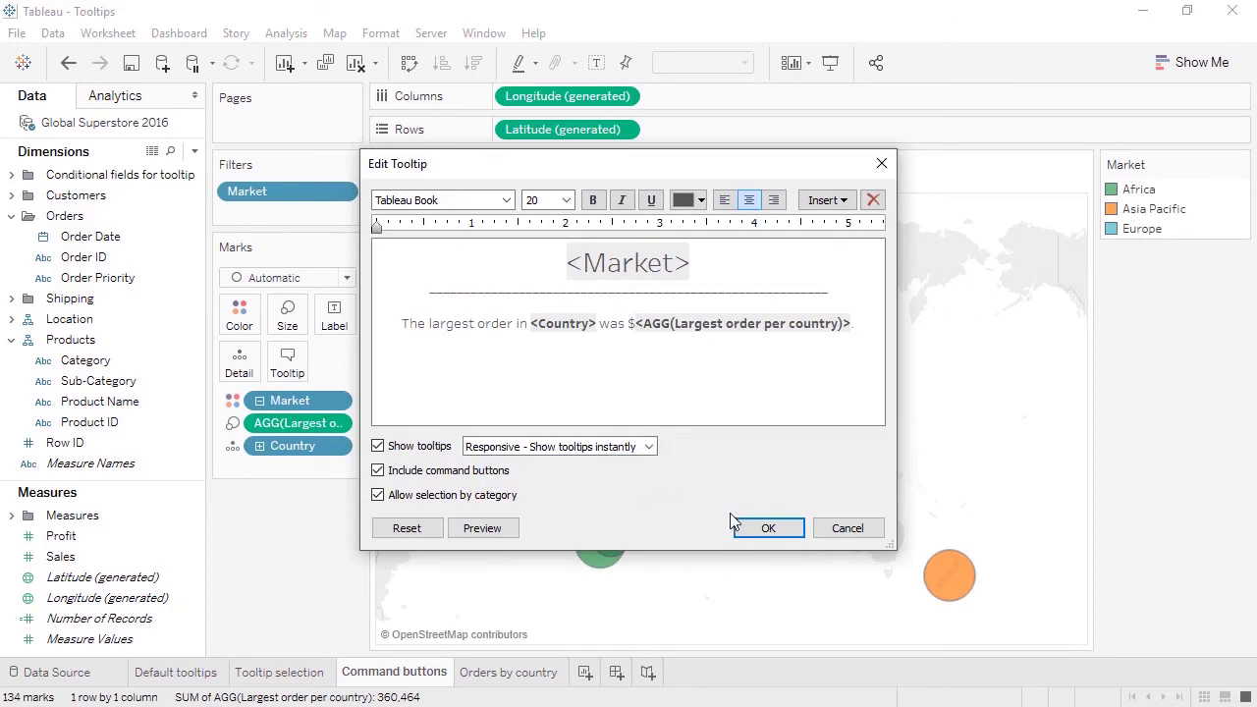
pyautogui.click(766, 528)
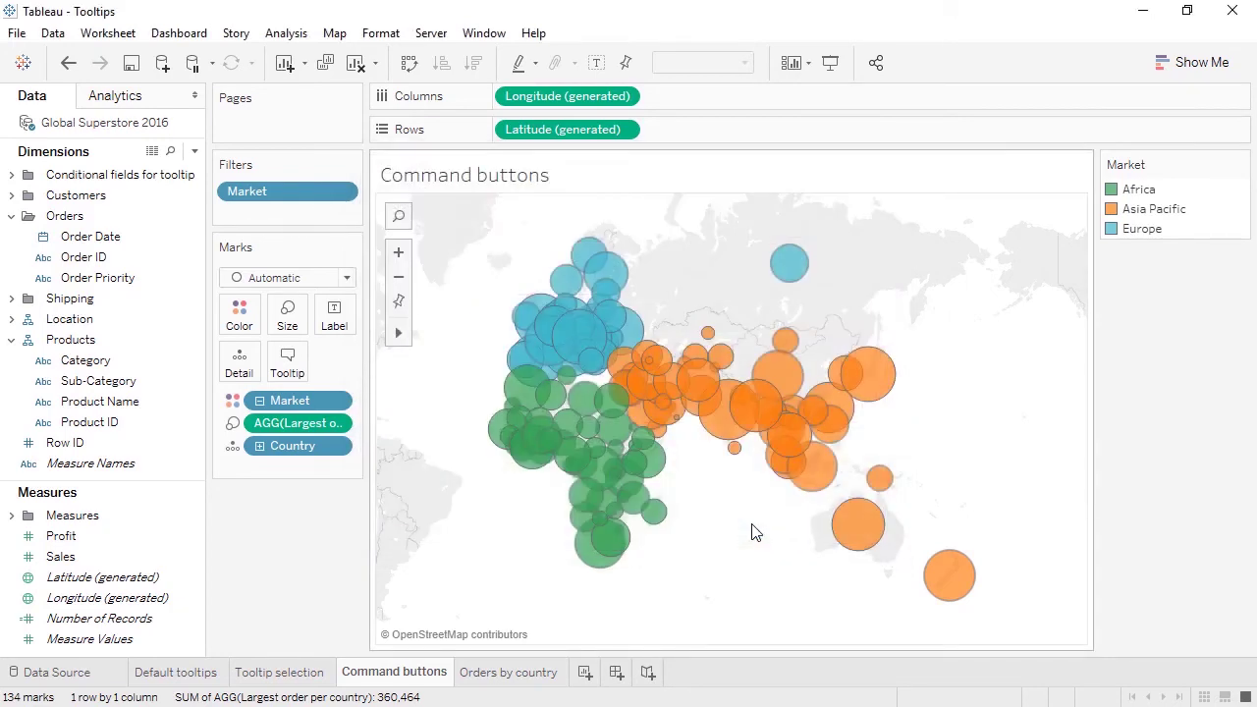
# - Select the India mark on the map to bring up its tooltip with the orders link
pyautogui.click(722, 426)
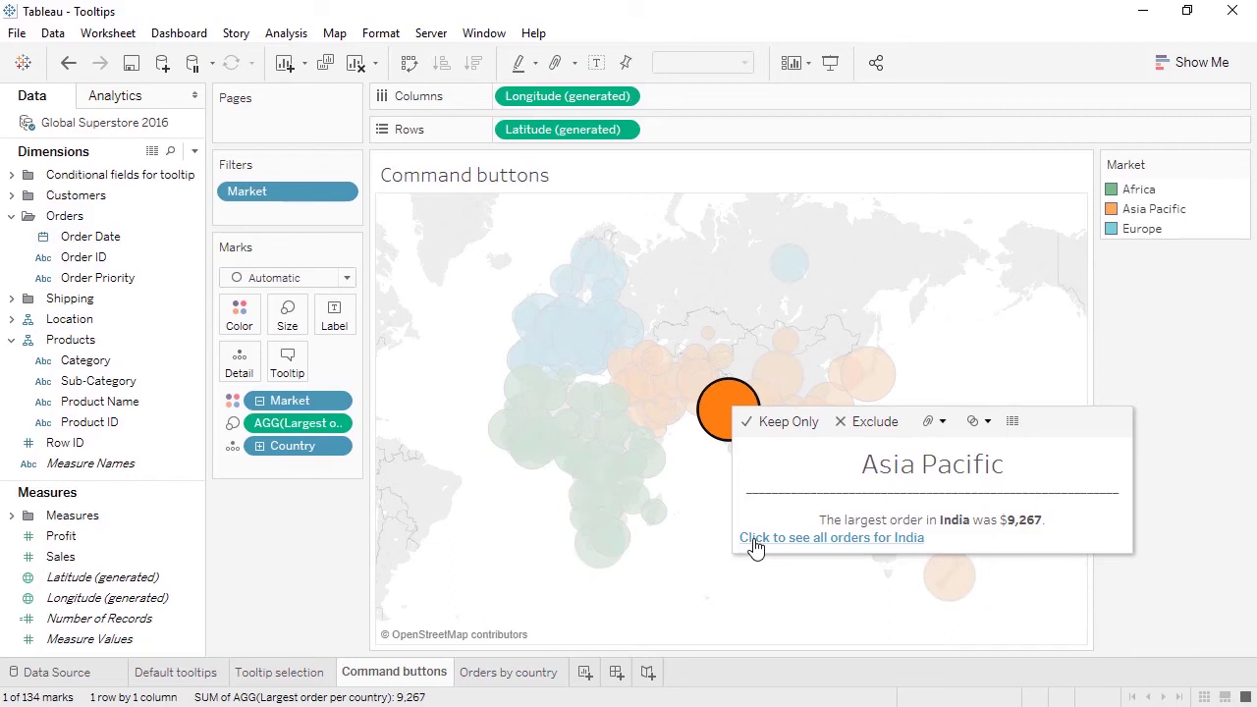
# - Review the Command buttons map's tooltip definition and follow India's tooltip link to all of its orders
pyautogui.click(288, 371)
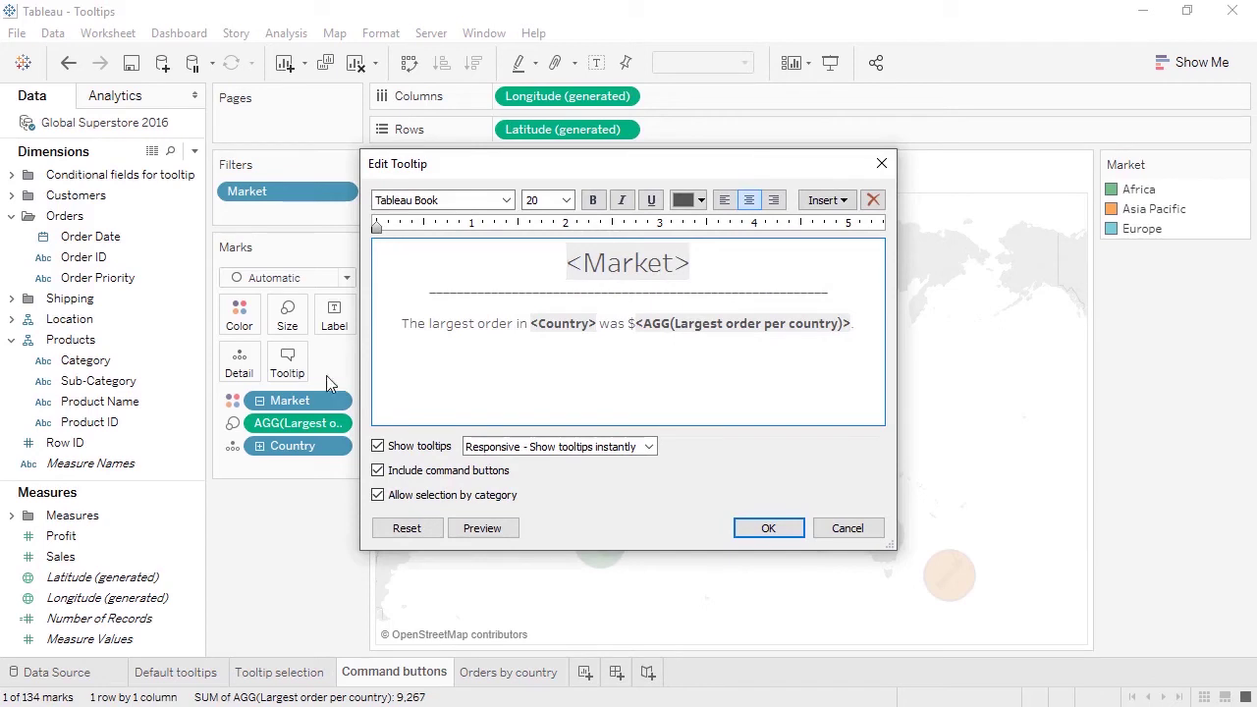
pyautogui.click(764, 526)
pyautogui.moveTo(720, 420)
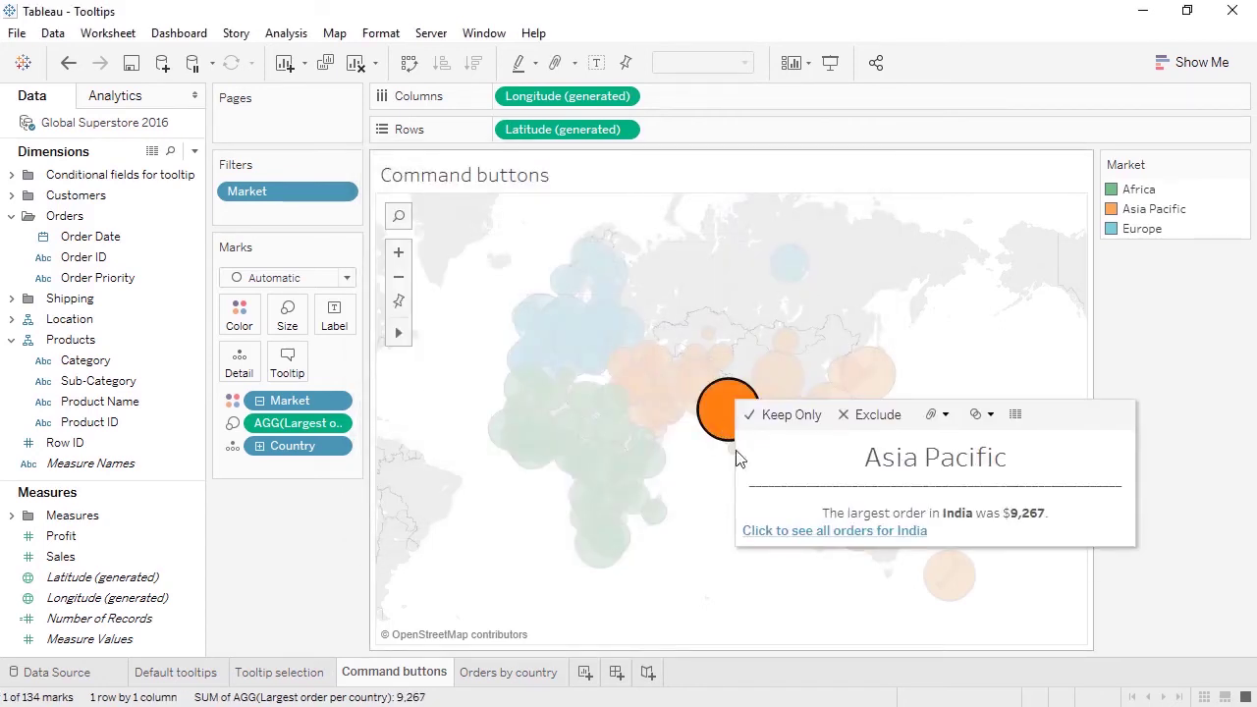
pyautogui.click(772, 533)
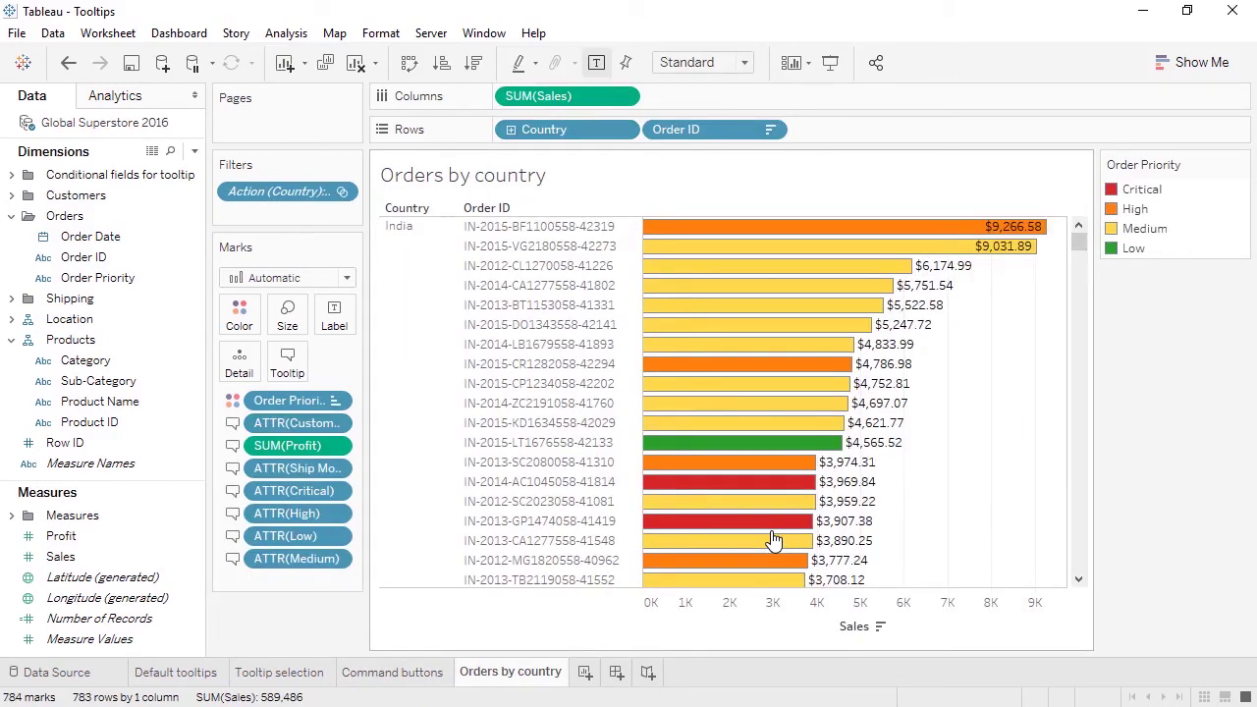
pyautogui.moveTo(773, 531)
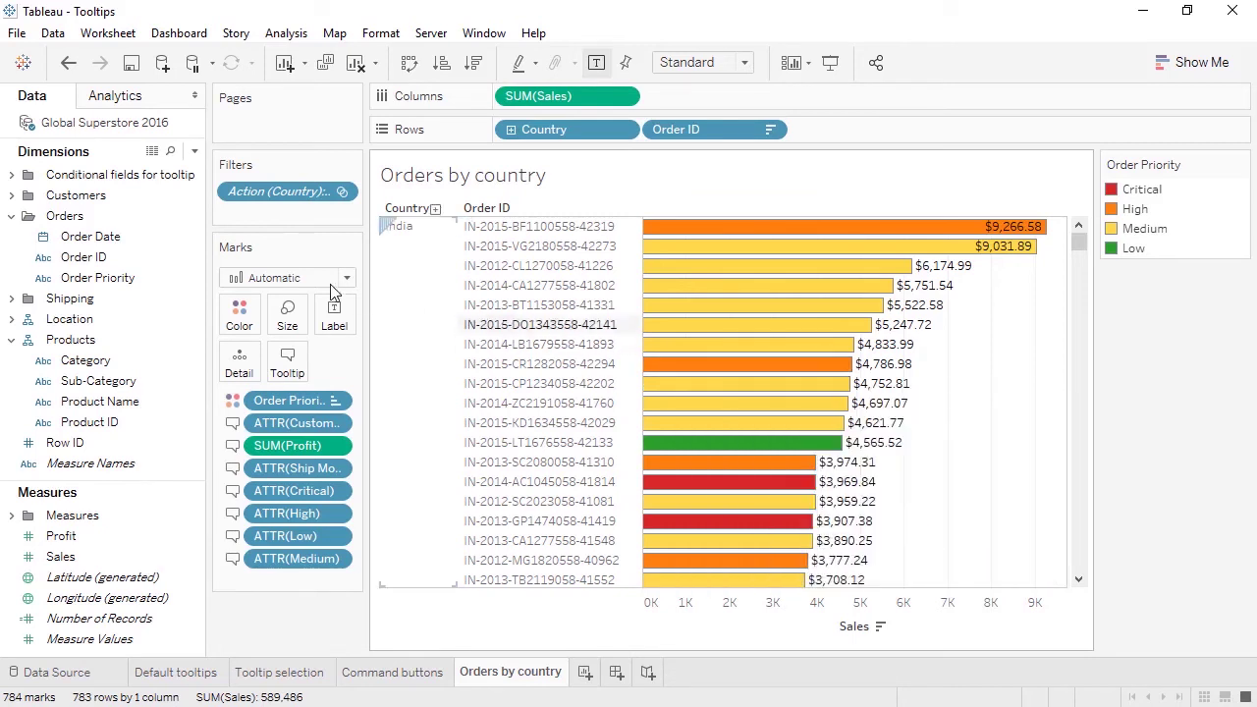
# - Review the calculation behind the Low field in the folder of conditional tooltip fields
pyautogui.click(11, 217)
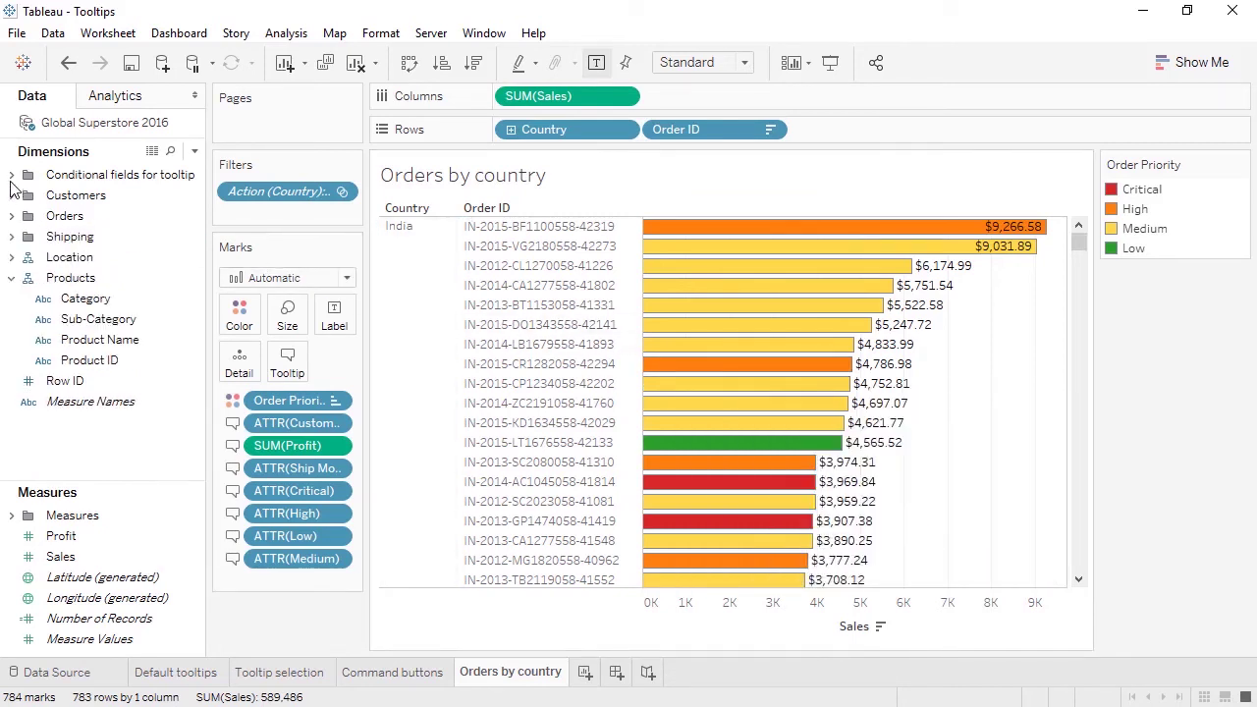
pyautogui.click(11, 175)
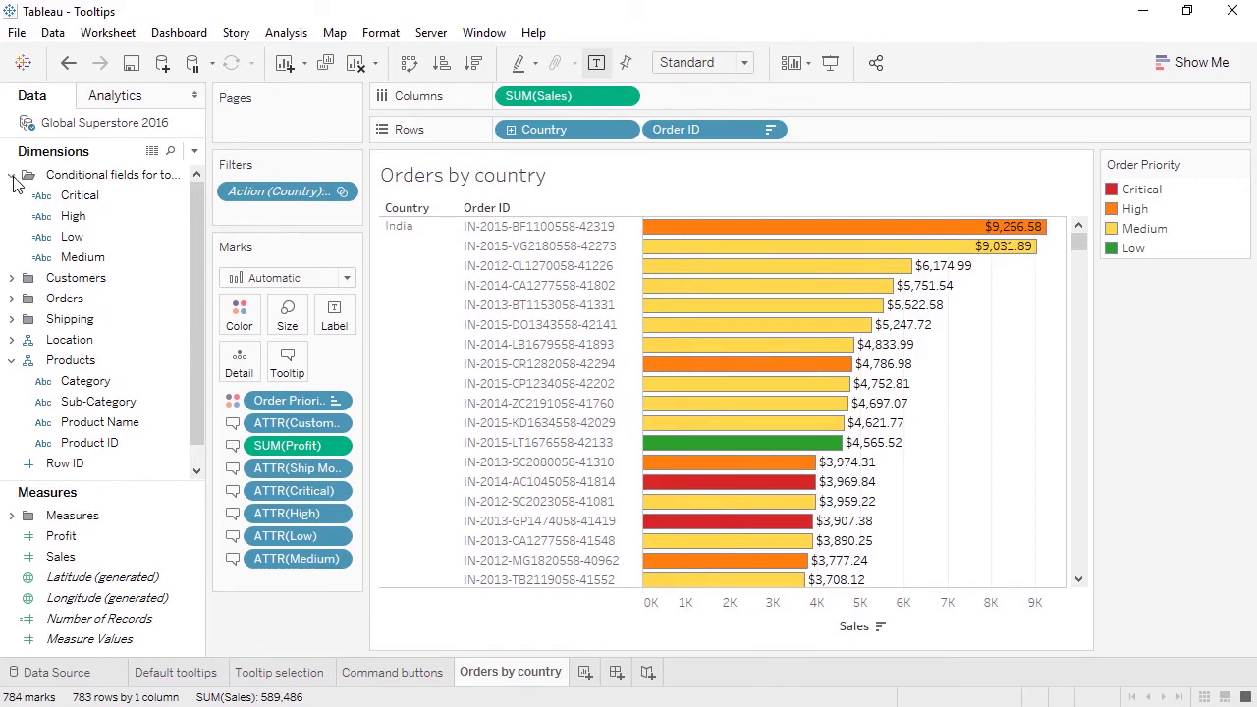
pyautogui.rightClick(124, 235)
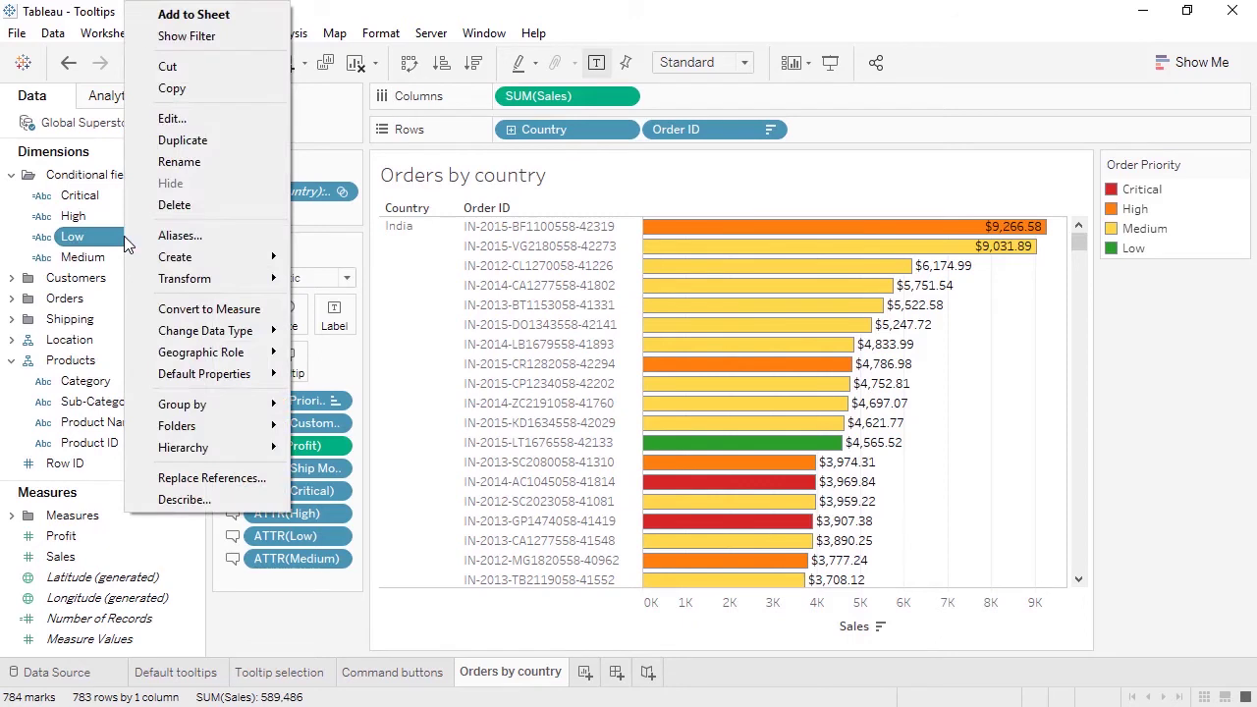
pyautogui.click(183, 121)
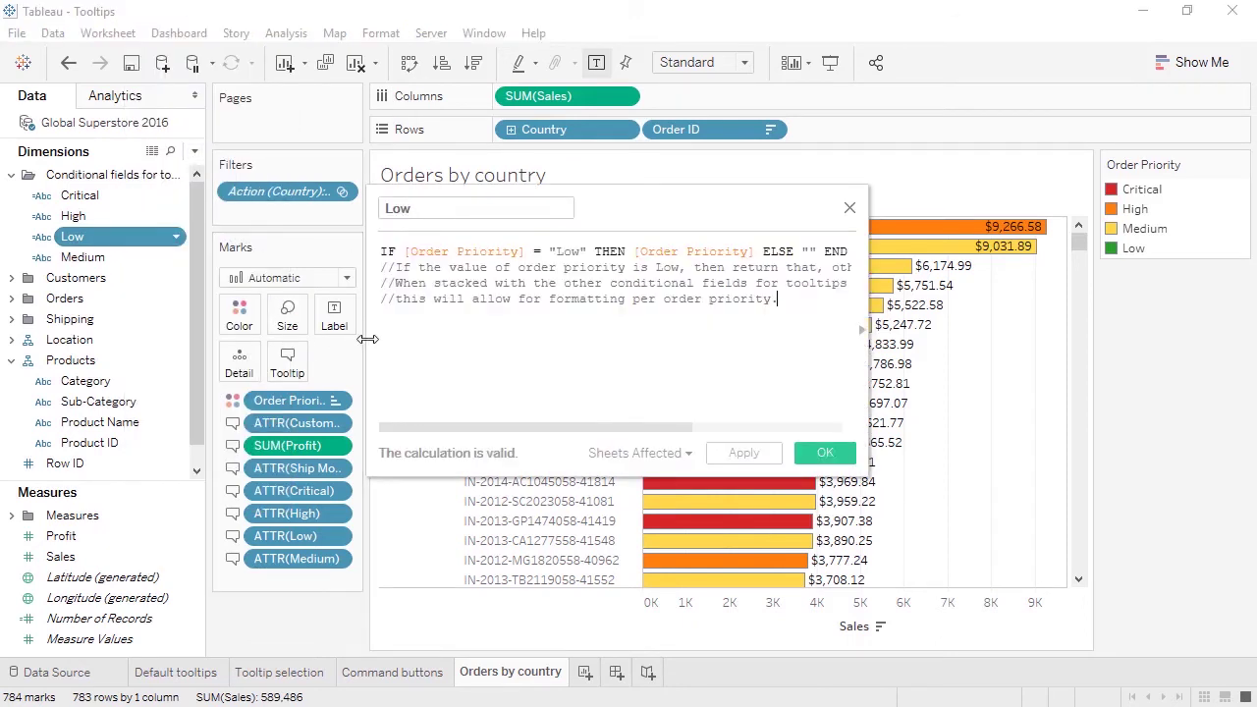
pyautogui.moveTo(369, 339); pyautogui.dragTo(169, 353)
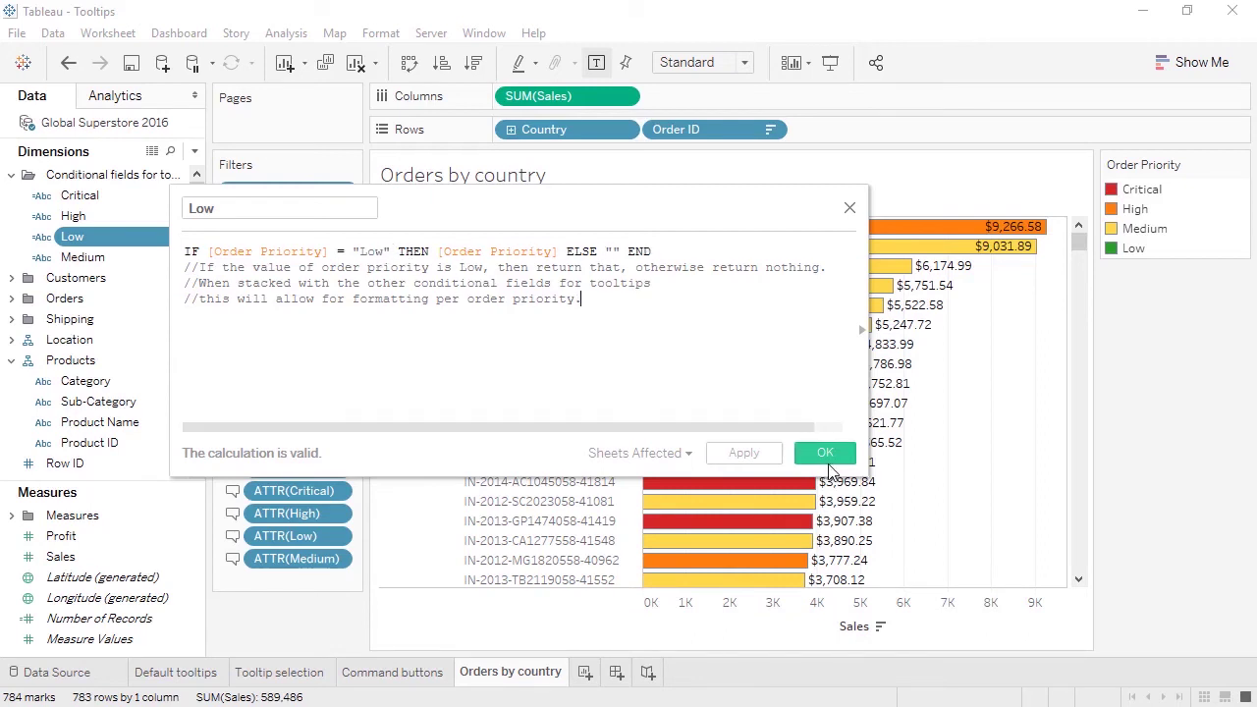
pyautogui.click(825, 454)
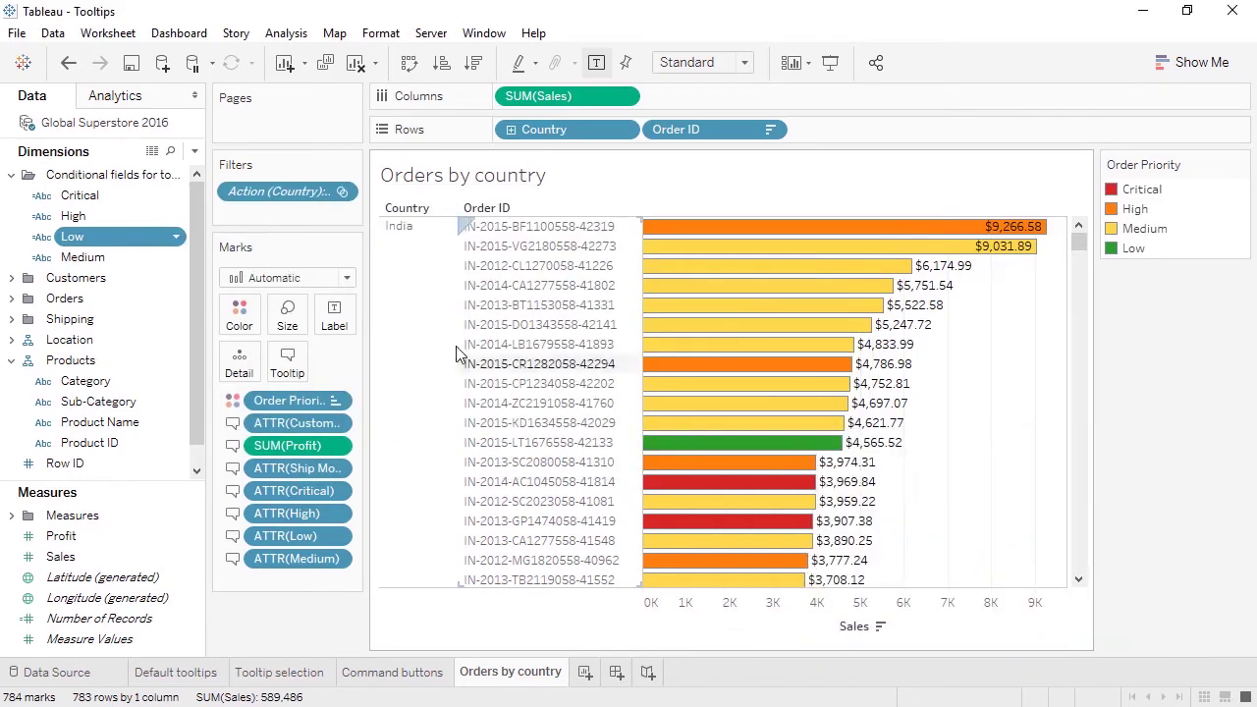
# - Inspect the Orders by country tooltip and the custom text color options for its ATTR(Low) field
pyautogui.click(290, 363)
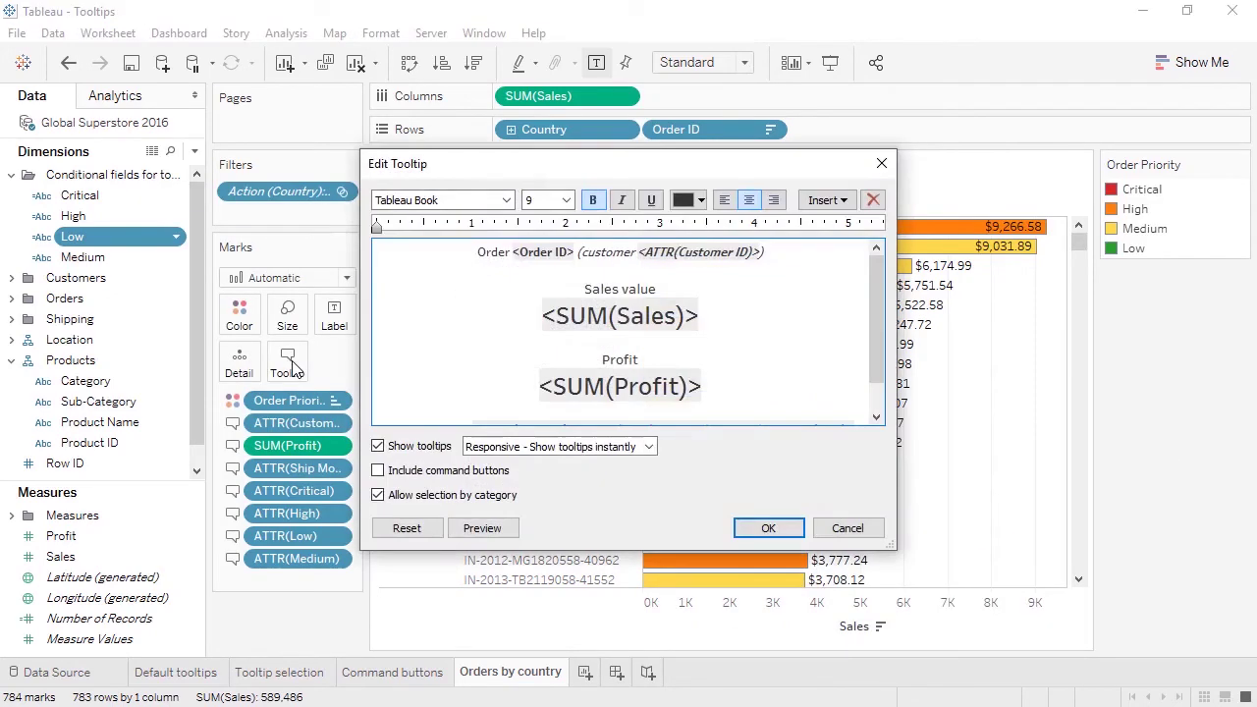
pyautogui.moveTo(876, 325); pyautogui.dragTo(881, 361)
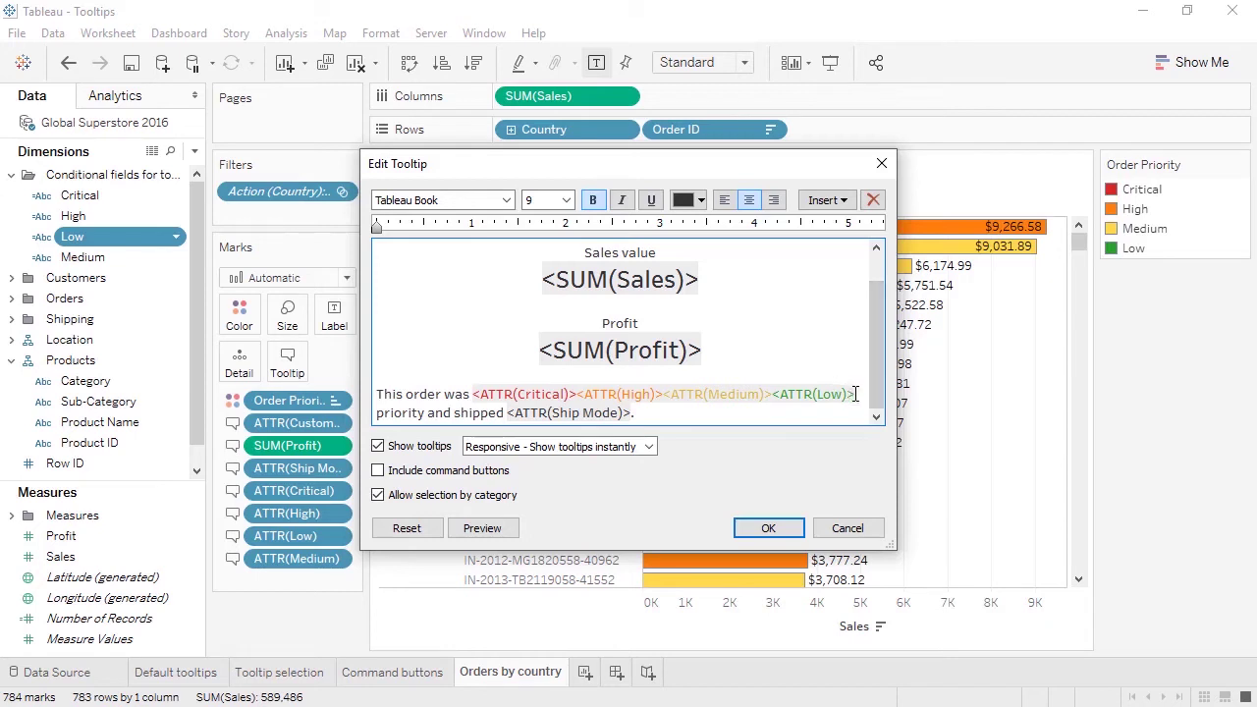
pyautogui.moveTo(855, 394); pyautogui.dragTo(772, 394)
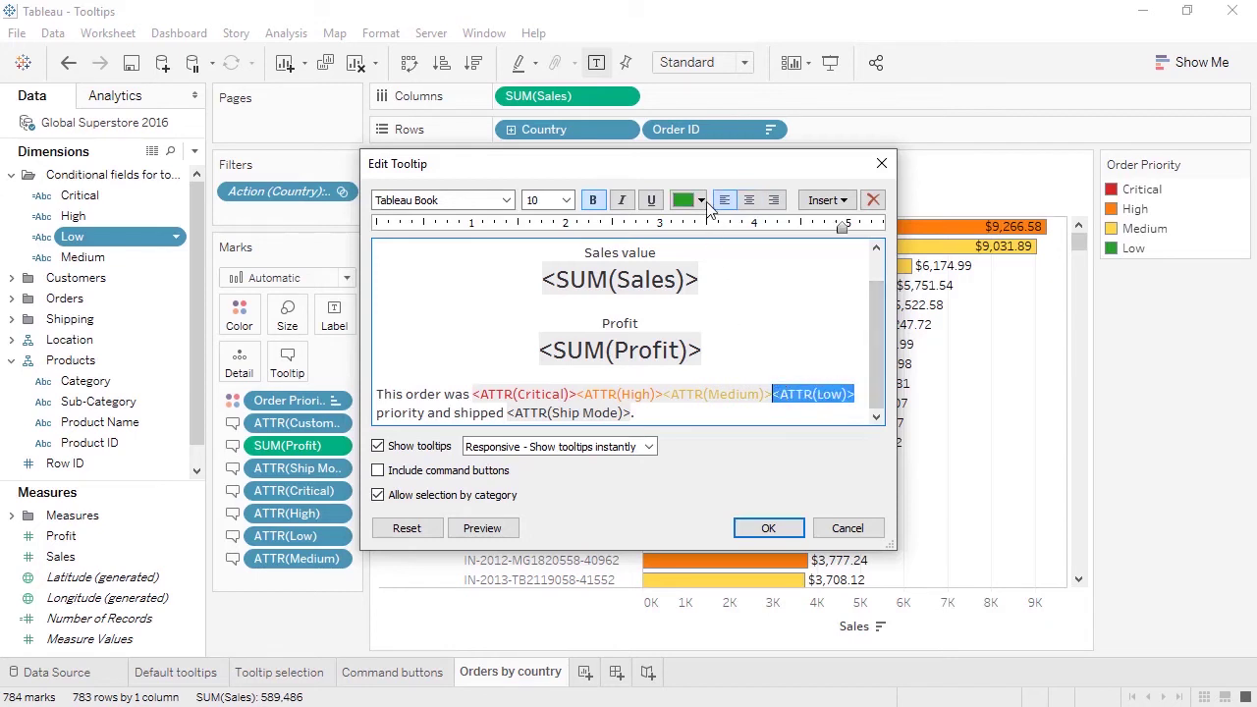
pyautogui.click(703, 202)
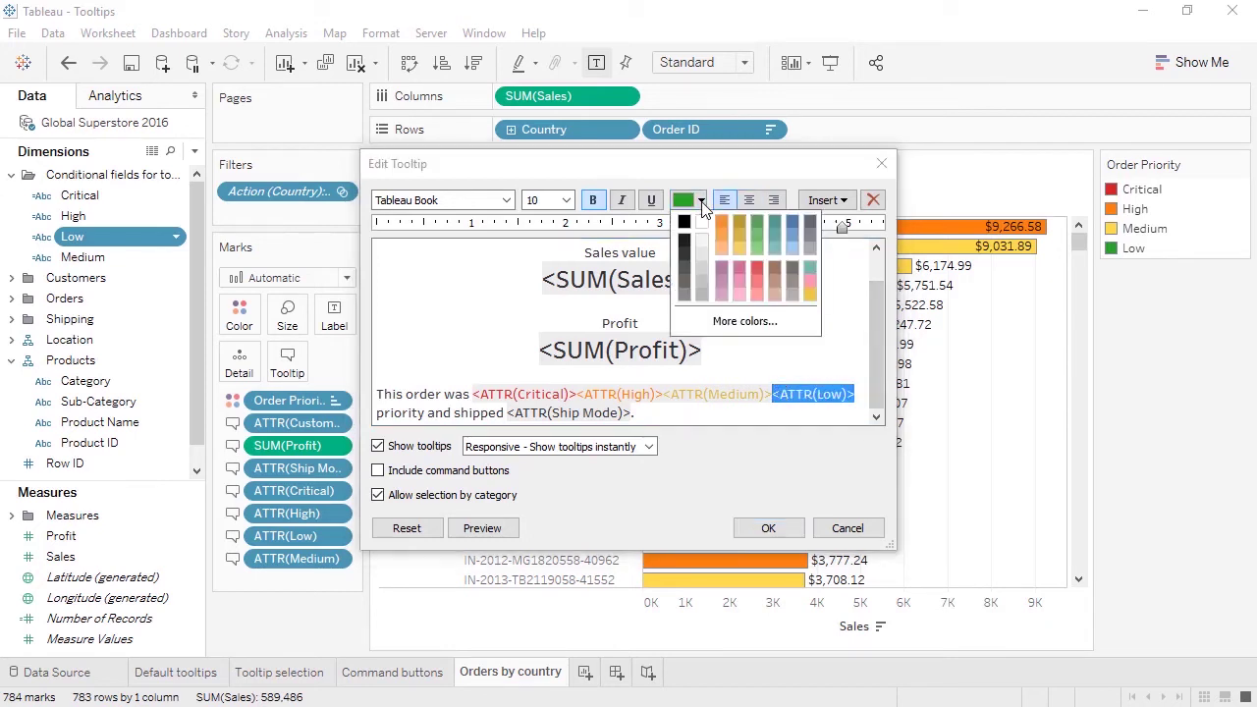
pyautogui.click(731, 329)
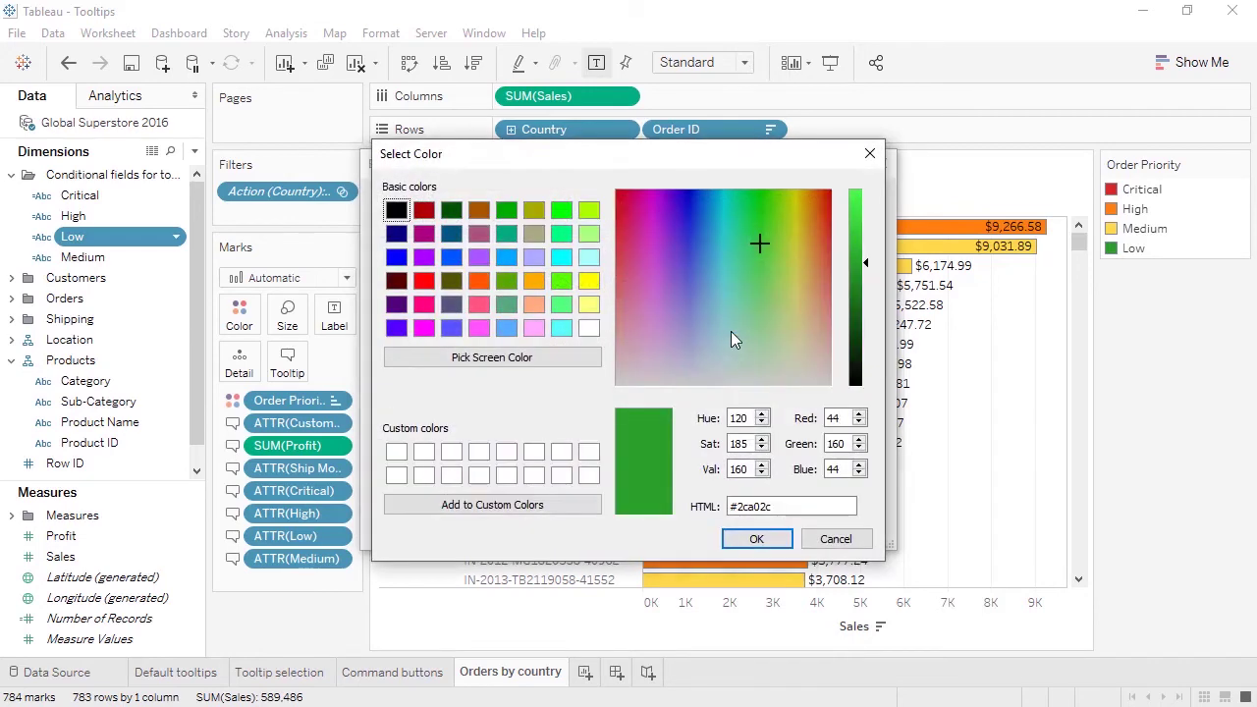
pyautogui.click(579, 359)
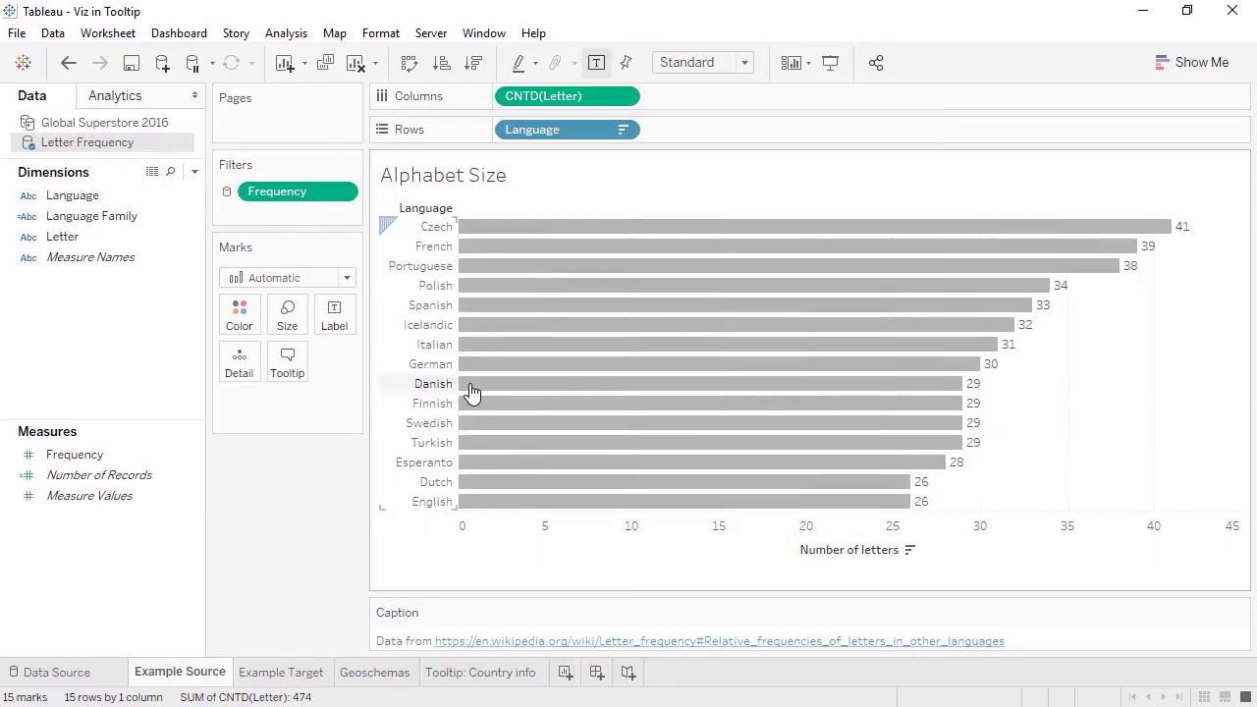
# - Compare the Example Source and Example Target sheets, examining the embedded letter-frequency charts for the German, Polish, Spanish and Icelandic bars
pyautogui.moveTo(471, 387)
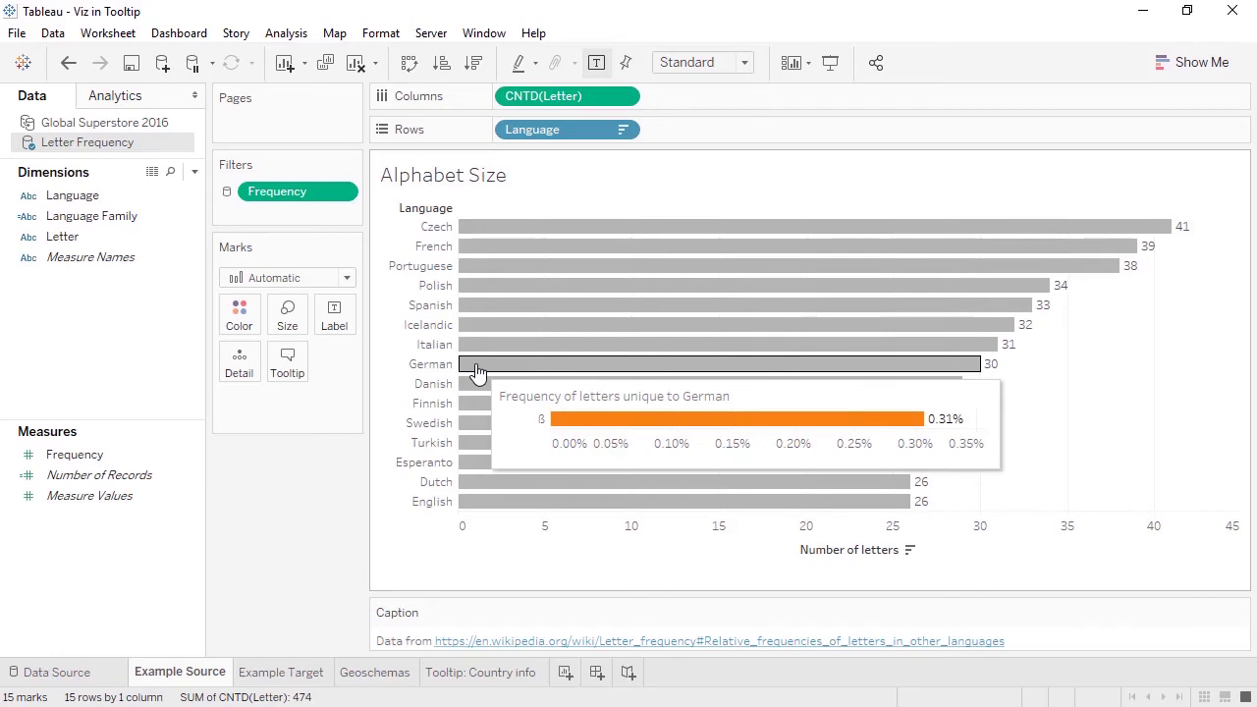
pyautogui.click(304, 671)
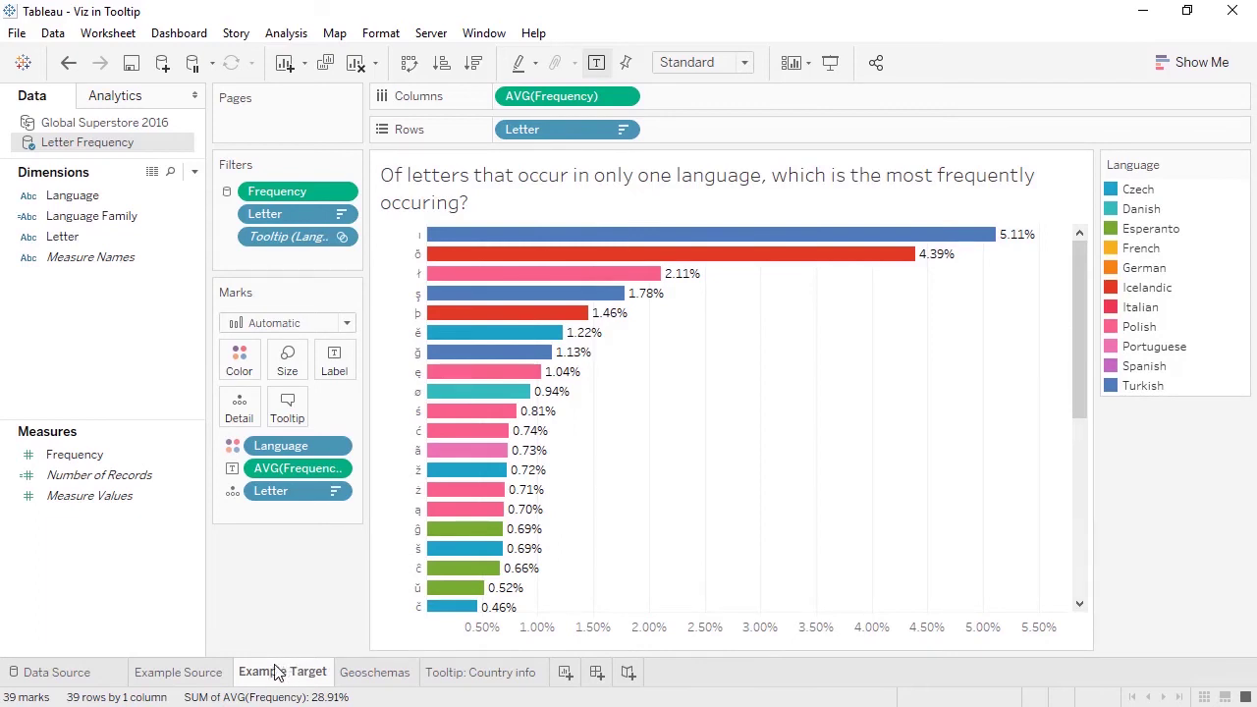
pyautogui.click(212, 675)
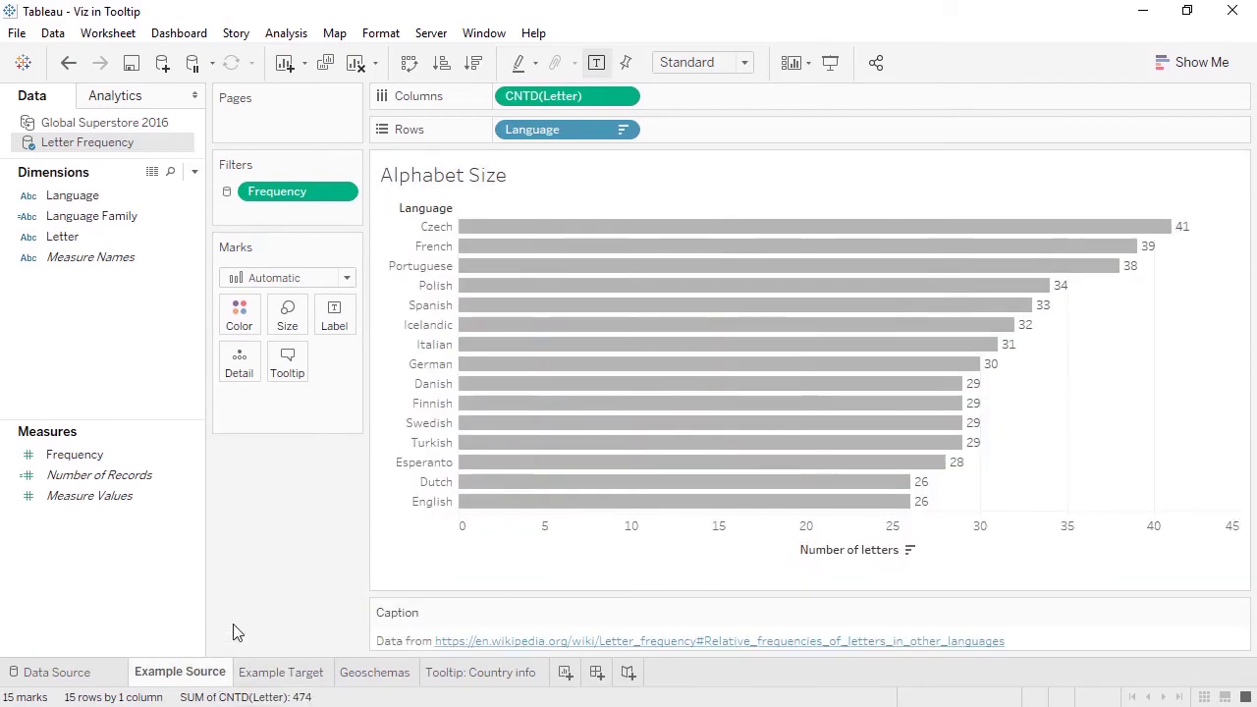
pyautogui.moveTo(475, 287)
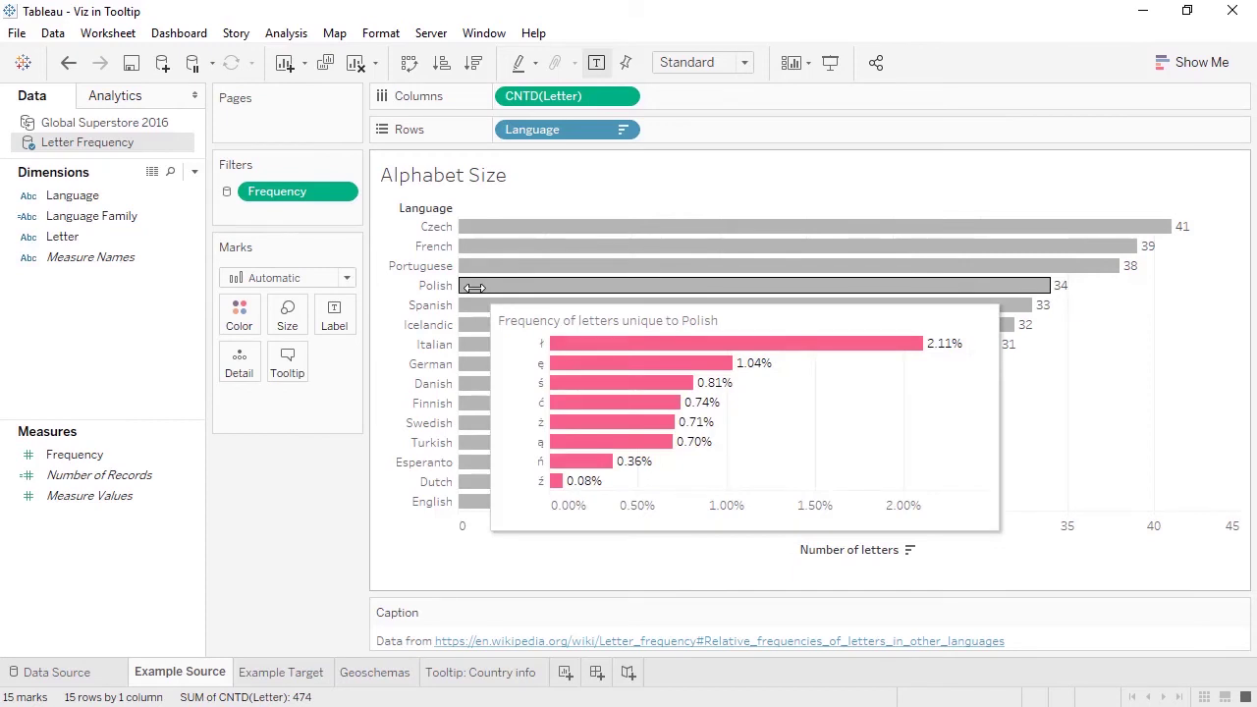
pyautogui.moveTo(476, 312)
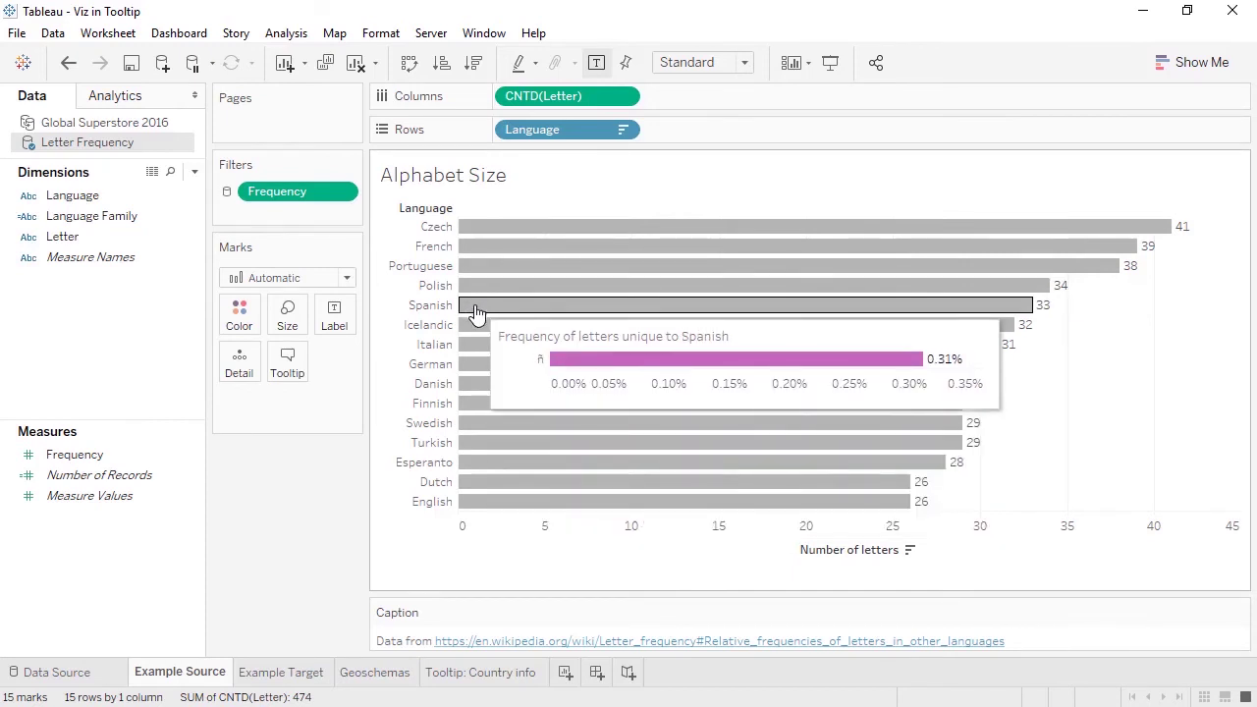
pyautogui.moveTo(473, 333)
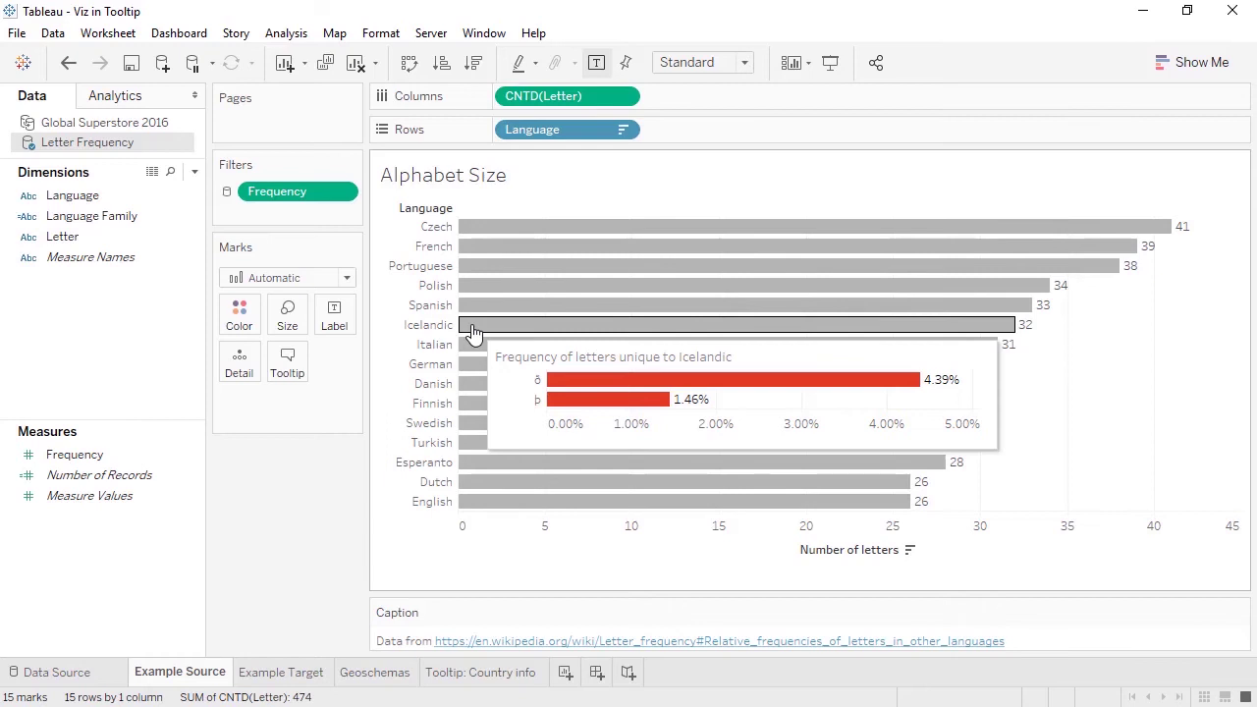
# - Replace all tooltip text on the Geoschemas sheet with the embedded sheet "Tooltip: Country info"
pyautogui.click(362, 682)
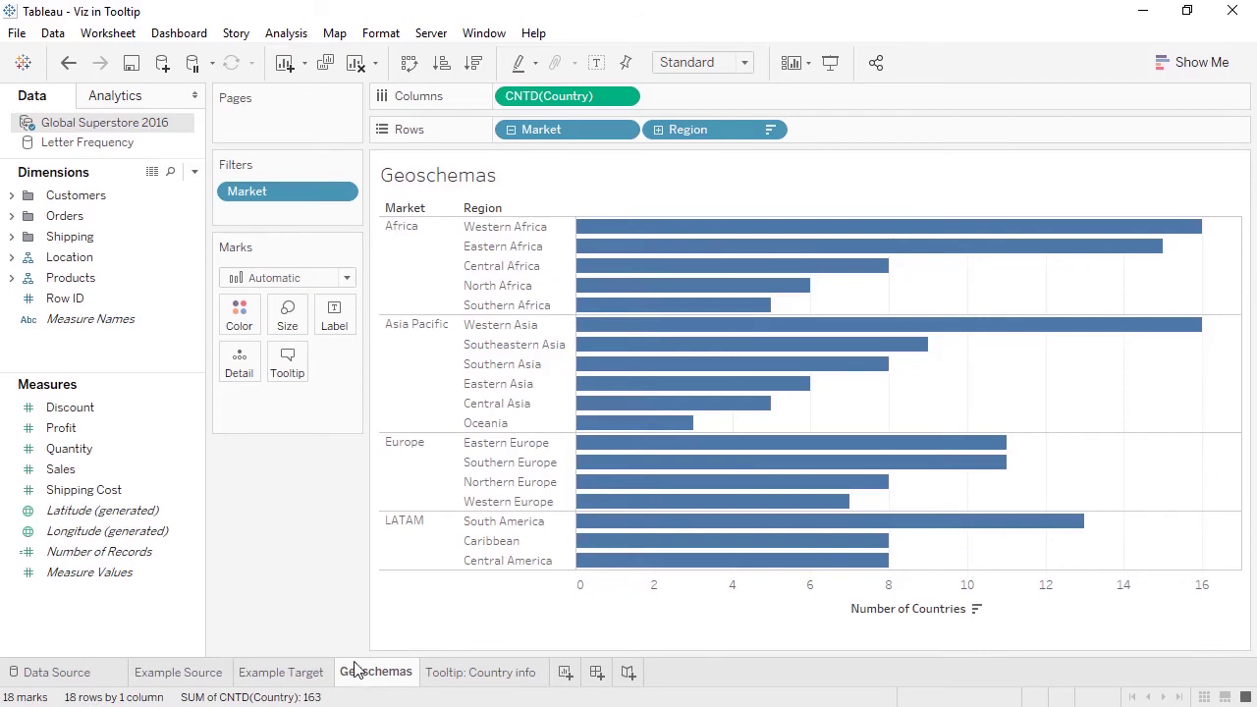
pyautogui.click(287, 363)
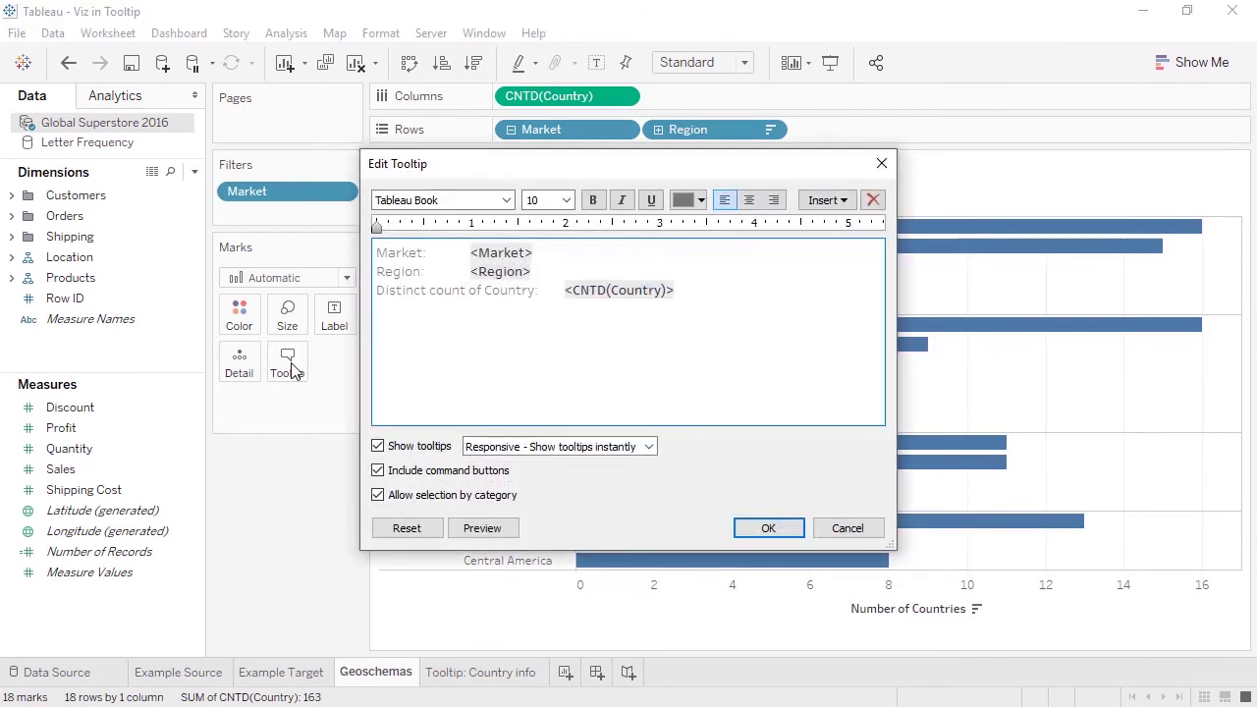
pyautogui.moveTo(676, 290); pyautogui.dragTo(376, 251)
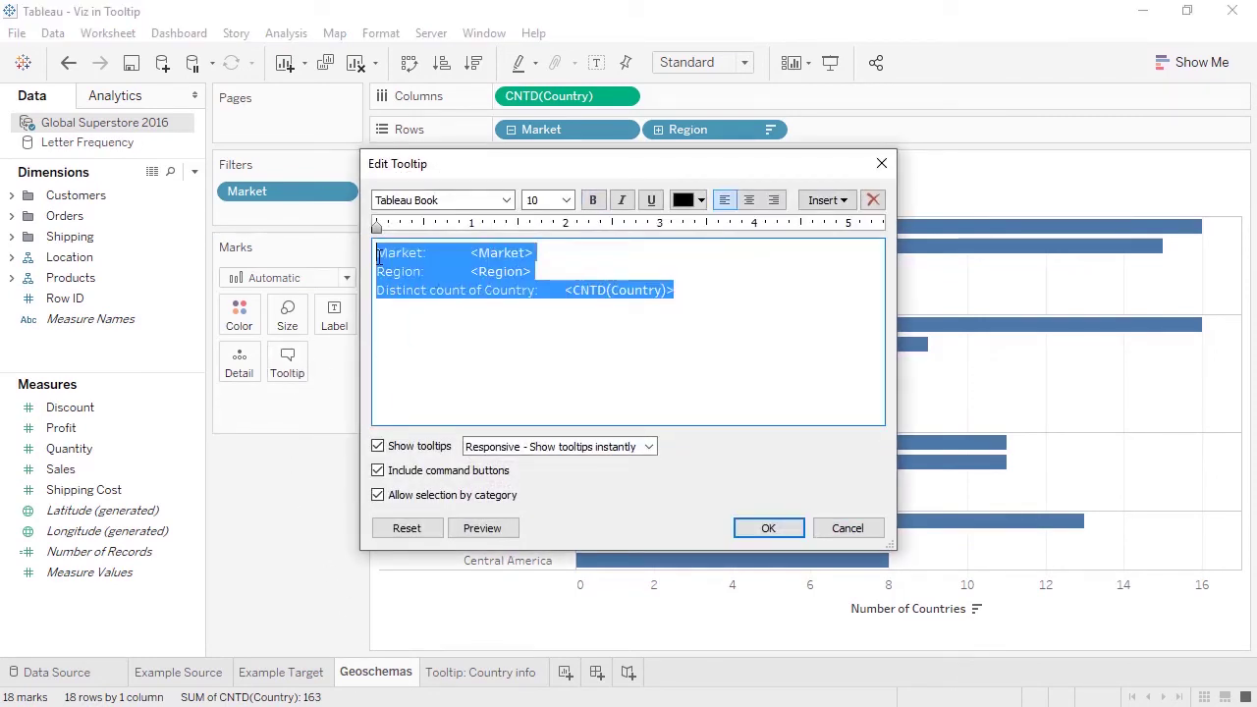
pyautogui.press('Delete')
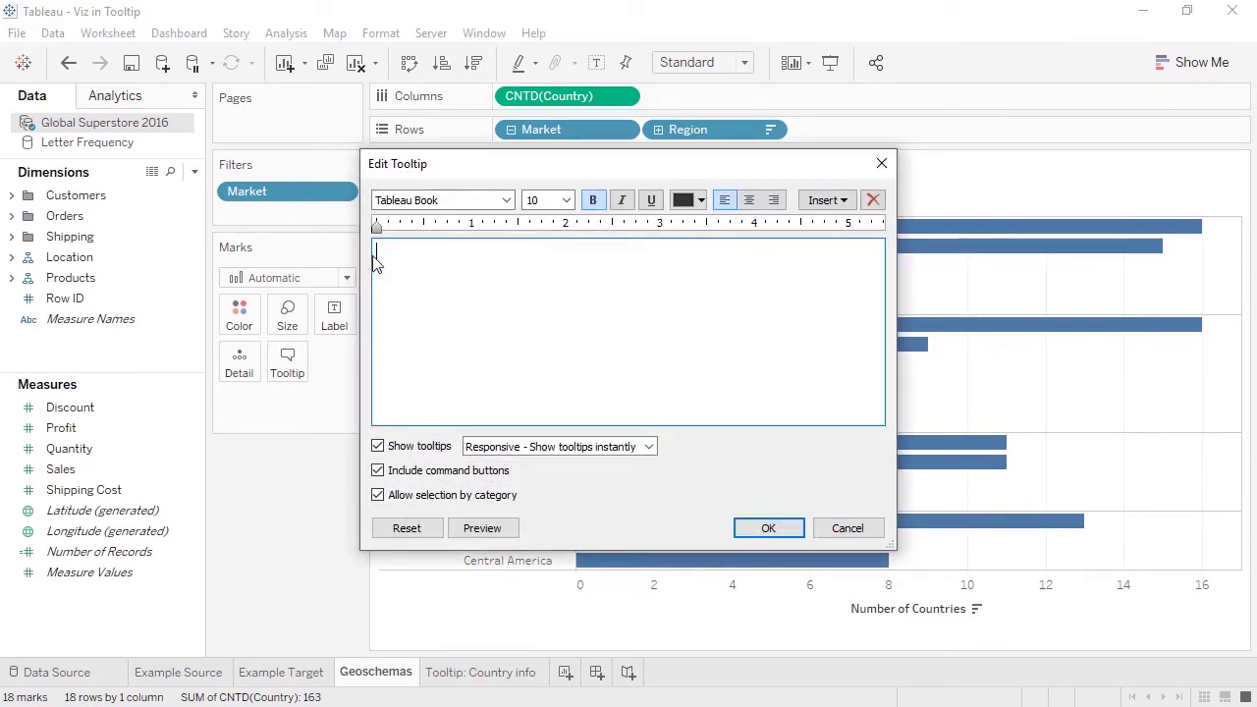
pyautogui.click(813, 202)
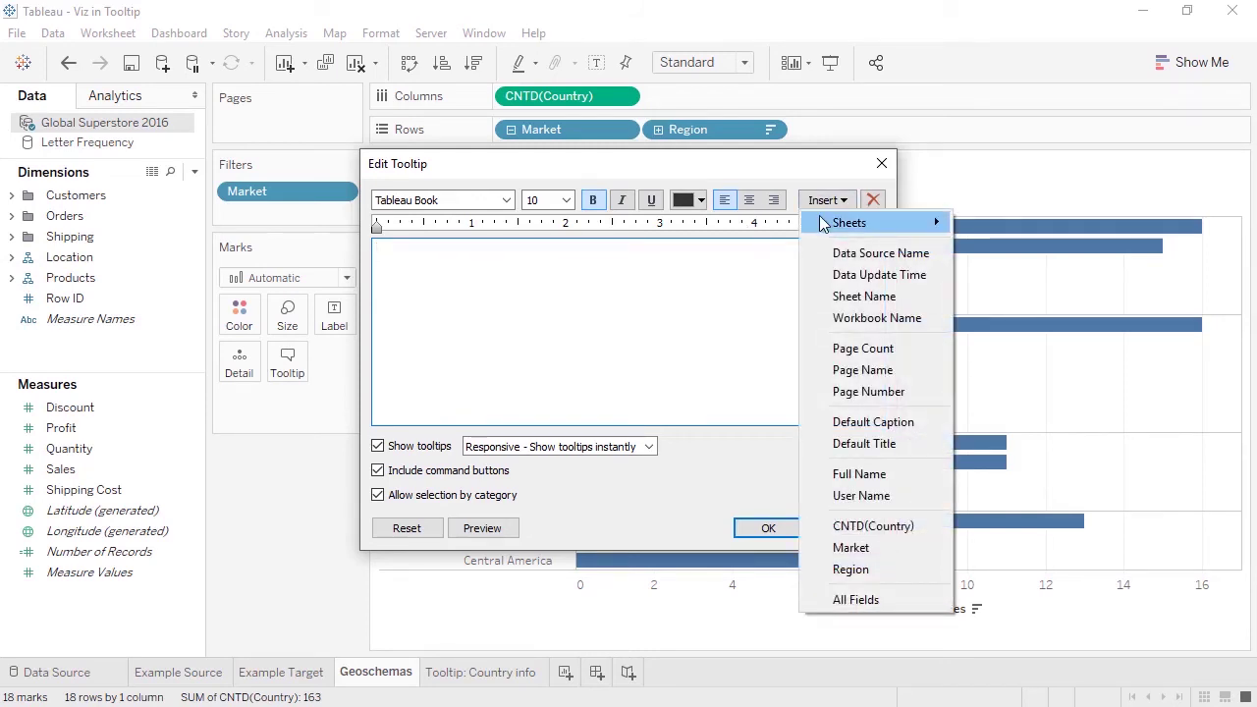
pyautogui.moveTo(824, 224)
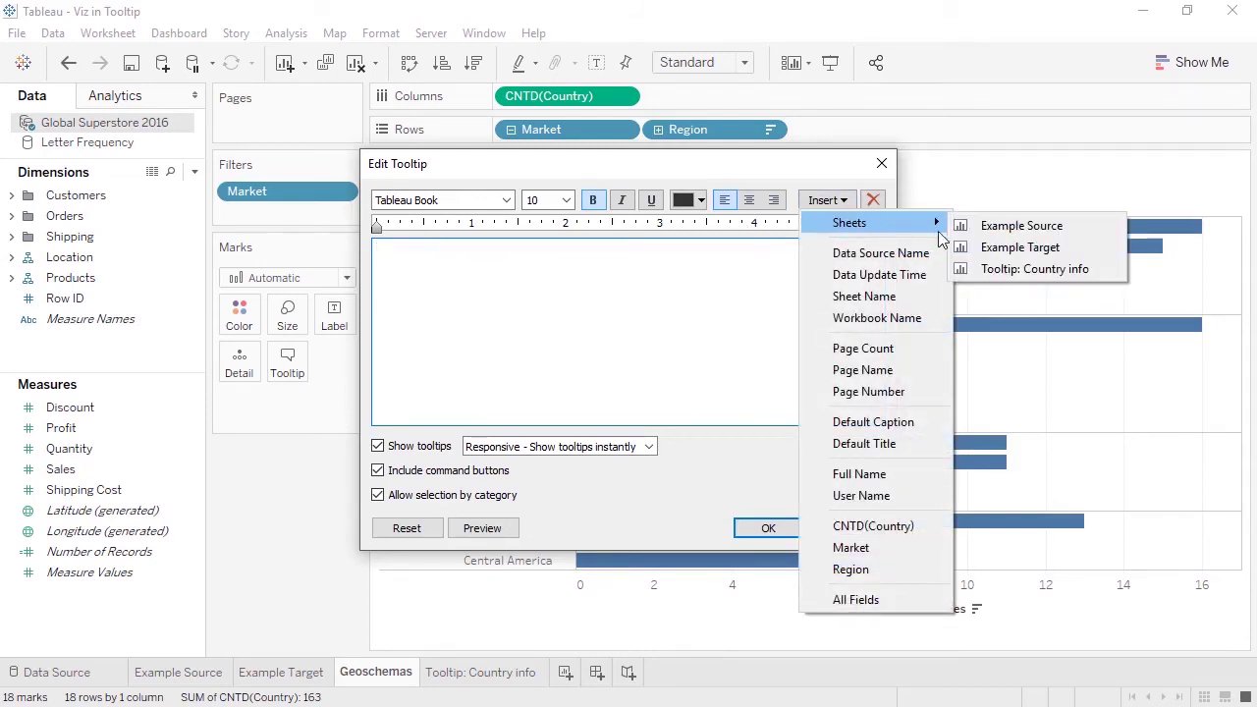
pyautogui.click(1006, 269)
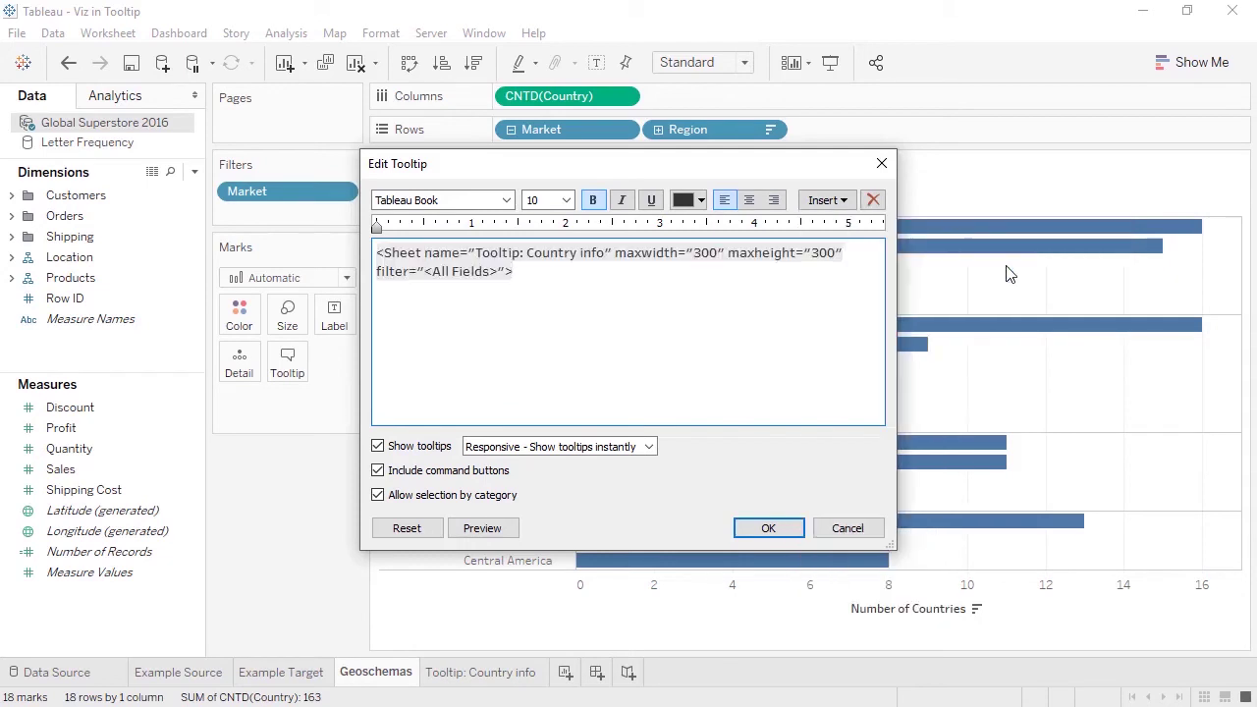
pyautogui.click(776, 525)
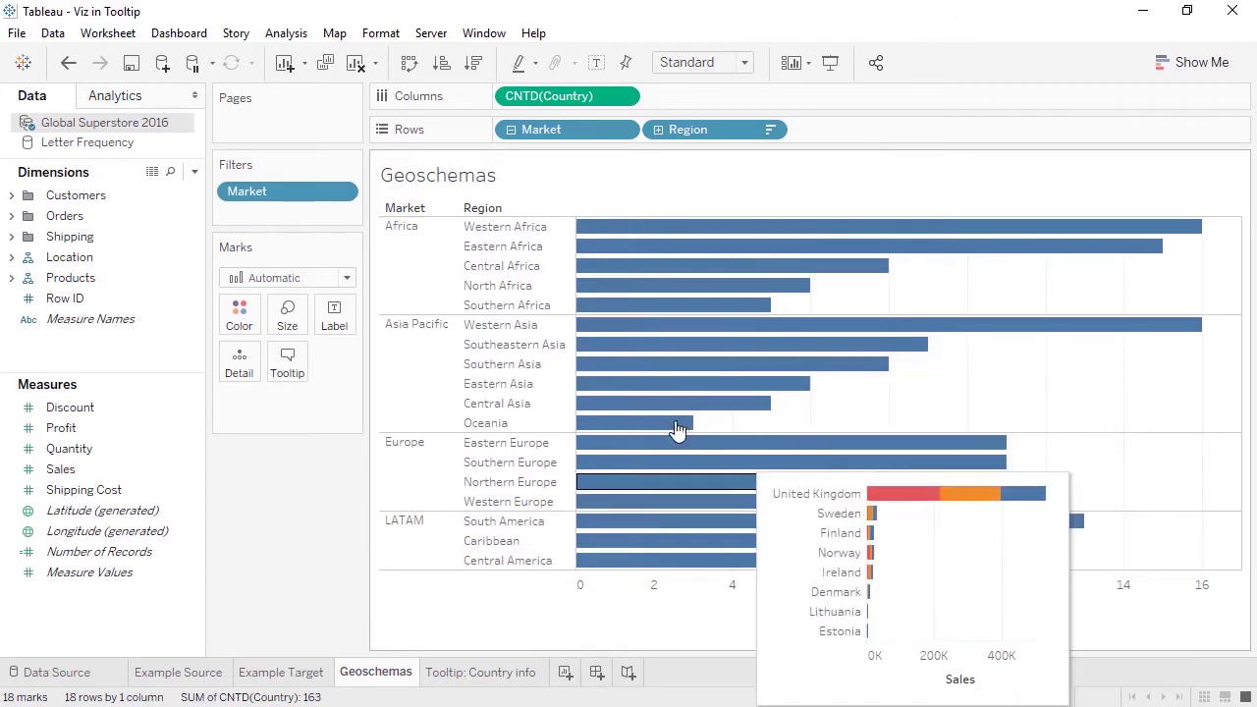
# - Examine the embedded country sales charts in the tooltips of the Asia Pacific region bars
pyautogui.moveTo(672, 427)
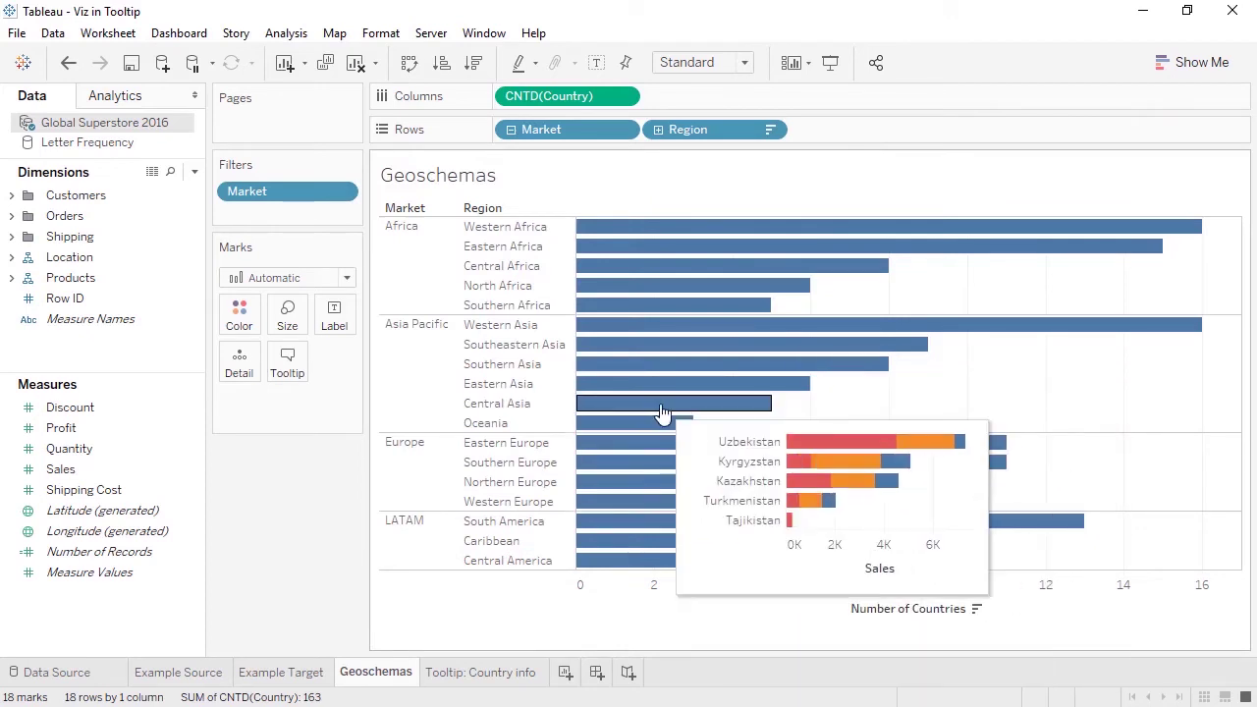
pyautogui.moveTo(652, 385)
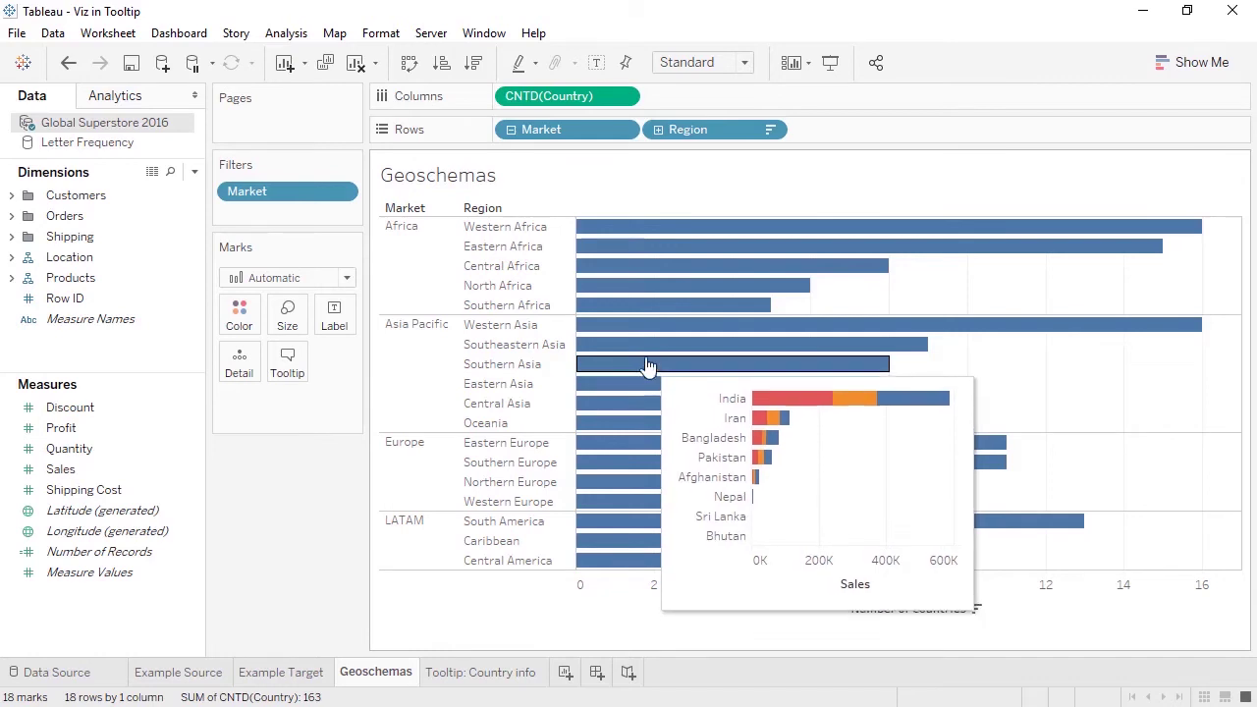
pyautogui.moveTo(648, 351)
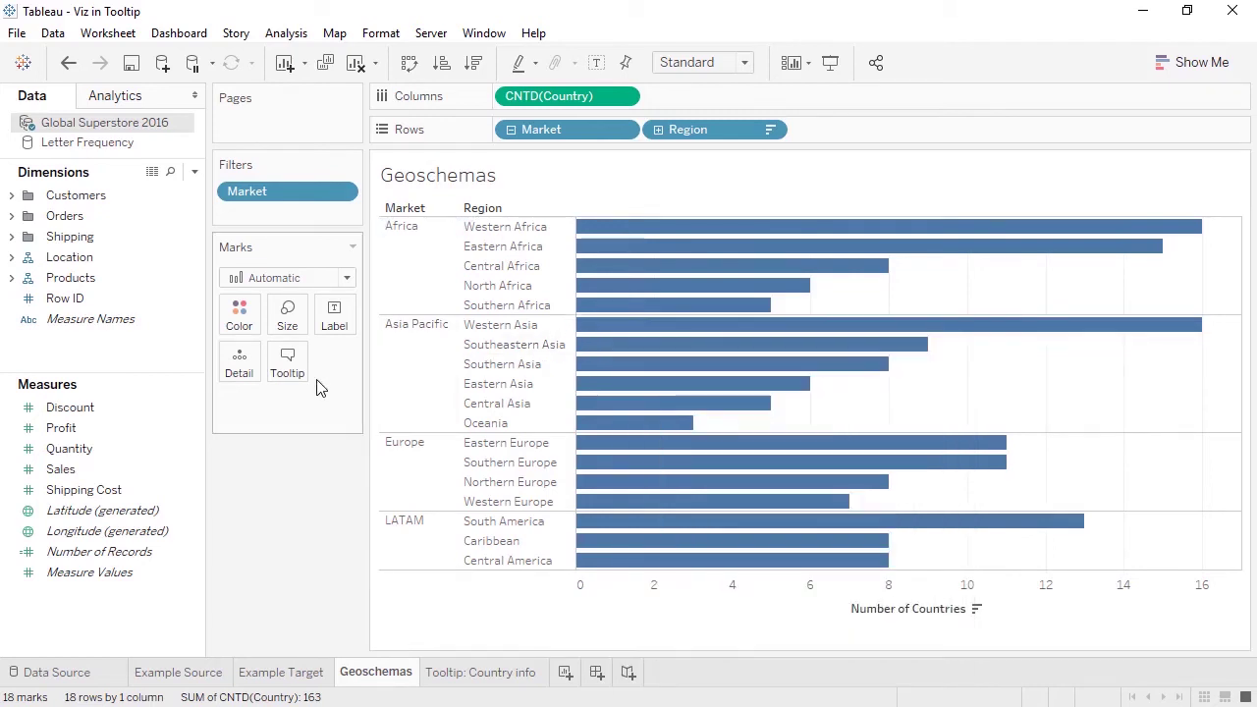
pyautogui.click(288, 365)
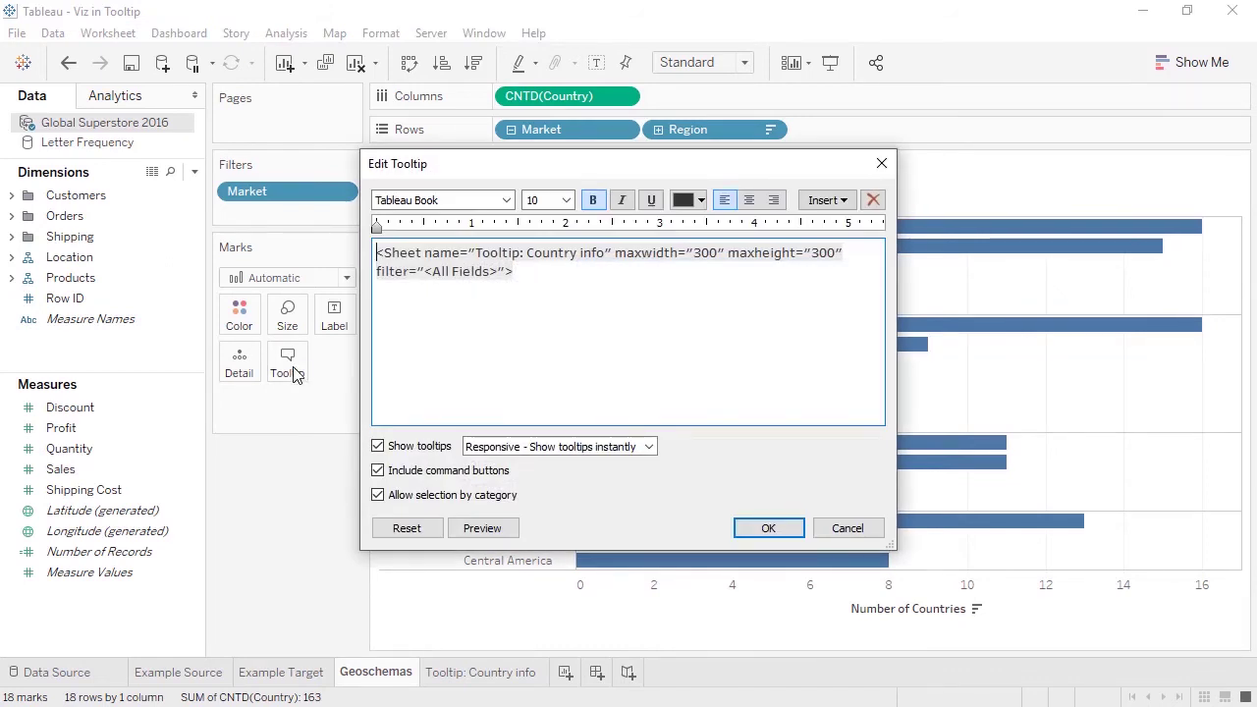
pyautogui.tripleClick(814, 258)
pyautogui.write('5')
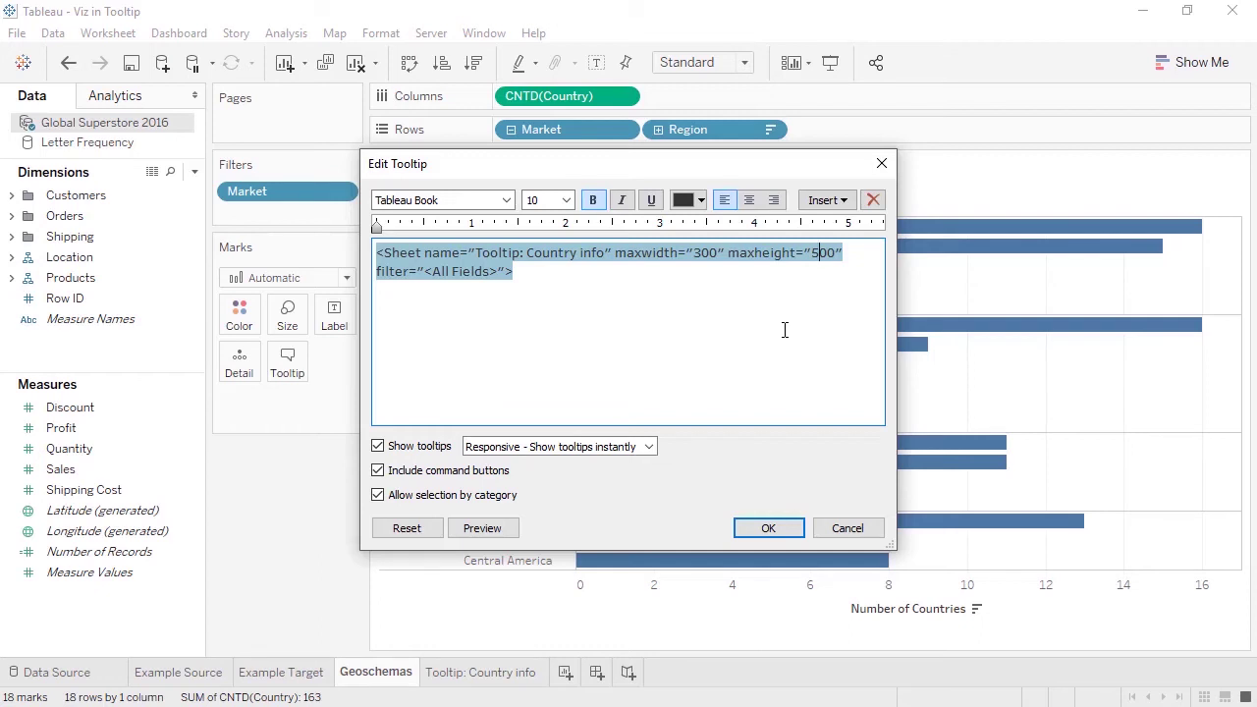
pyautogui.click(827, 525)
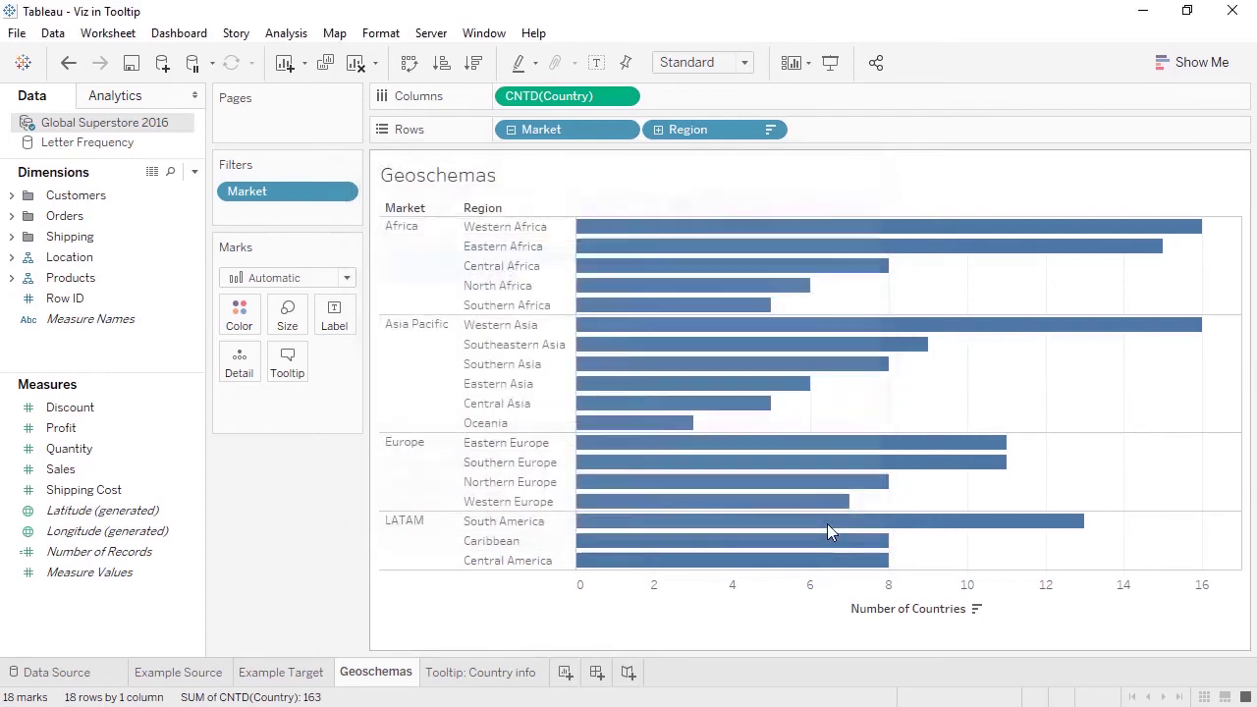
# - Set the Tooltip: Country info sheet's fit to Entire View and check the embedded chart on the Geoschemas bars
pyautogui.click(528, 676)
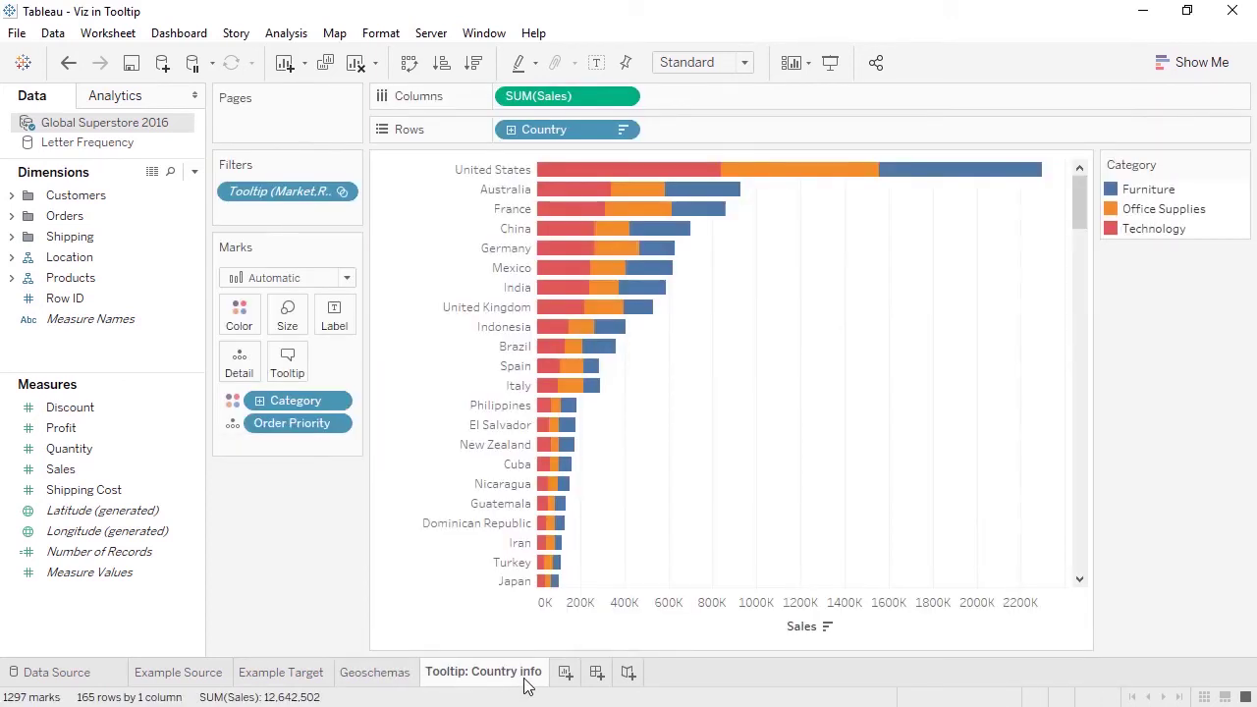
pyautogui.click(746, 66)
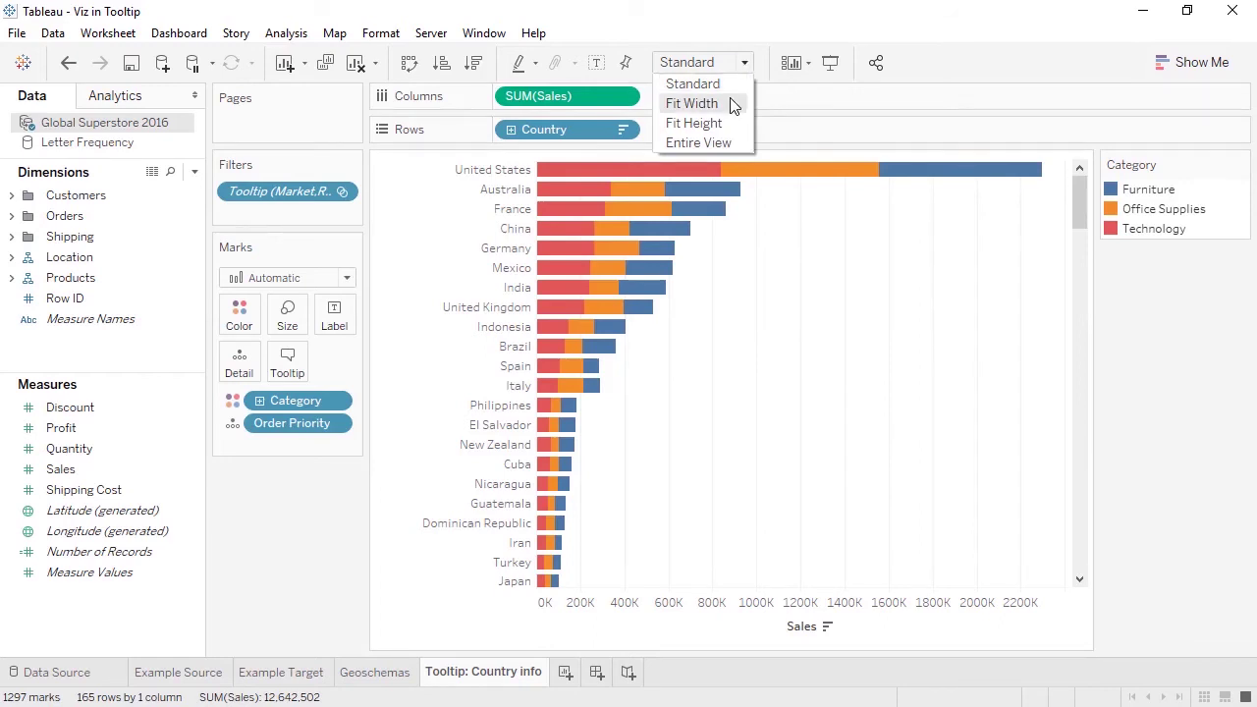
pyautogui.click(727, 143)
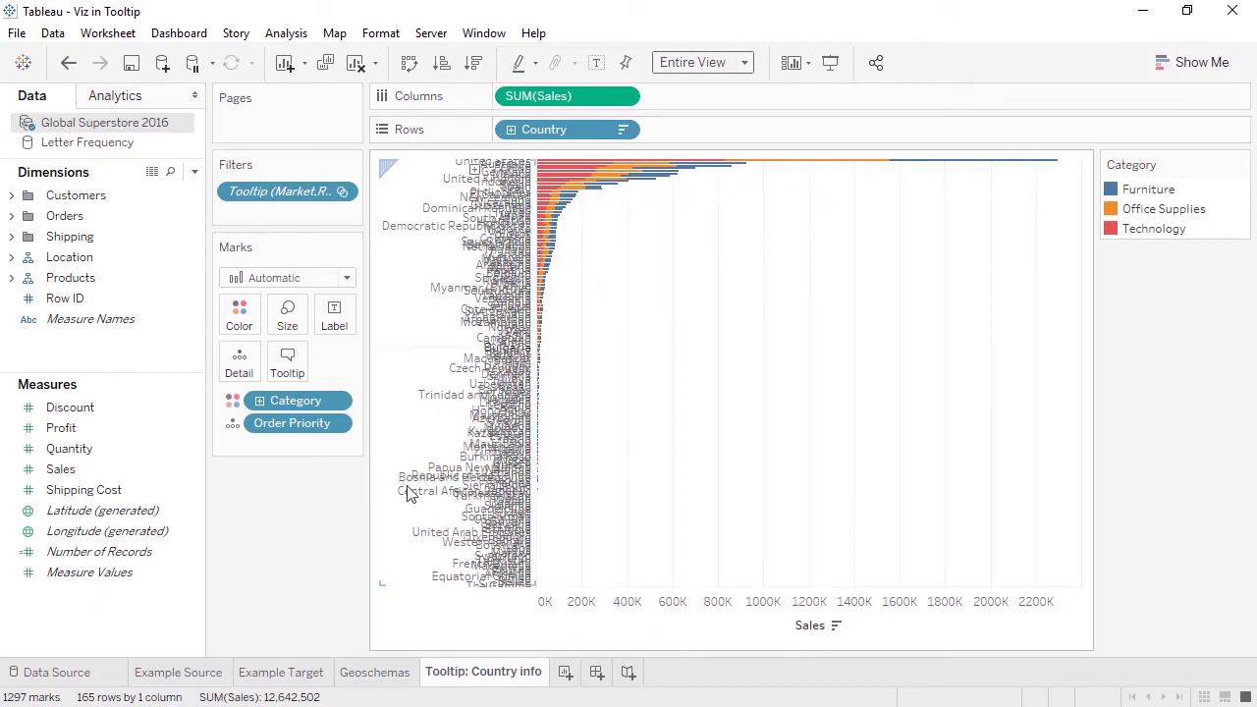
pyautogui.click(374, 673)
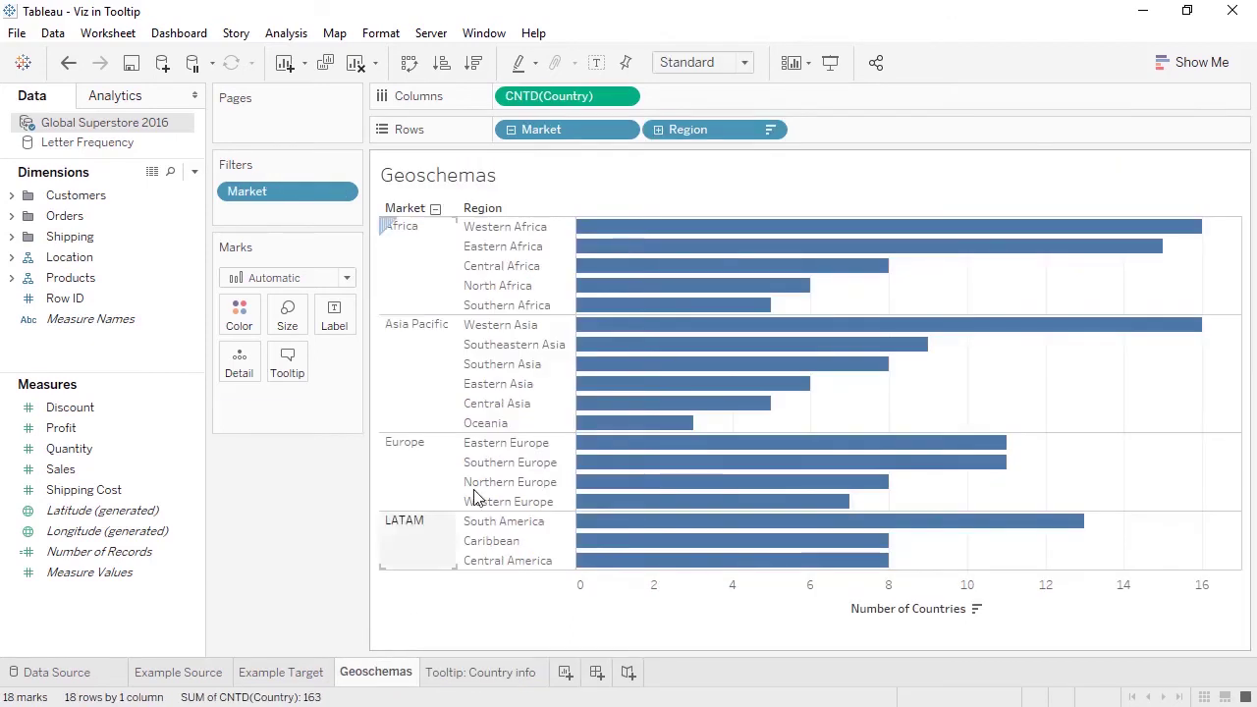
pyautogui.moveTo(602, 381)
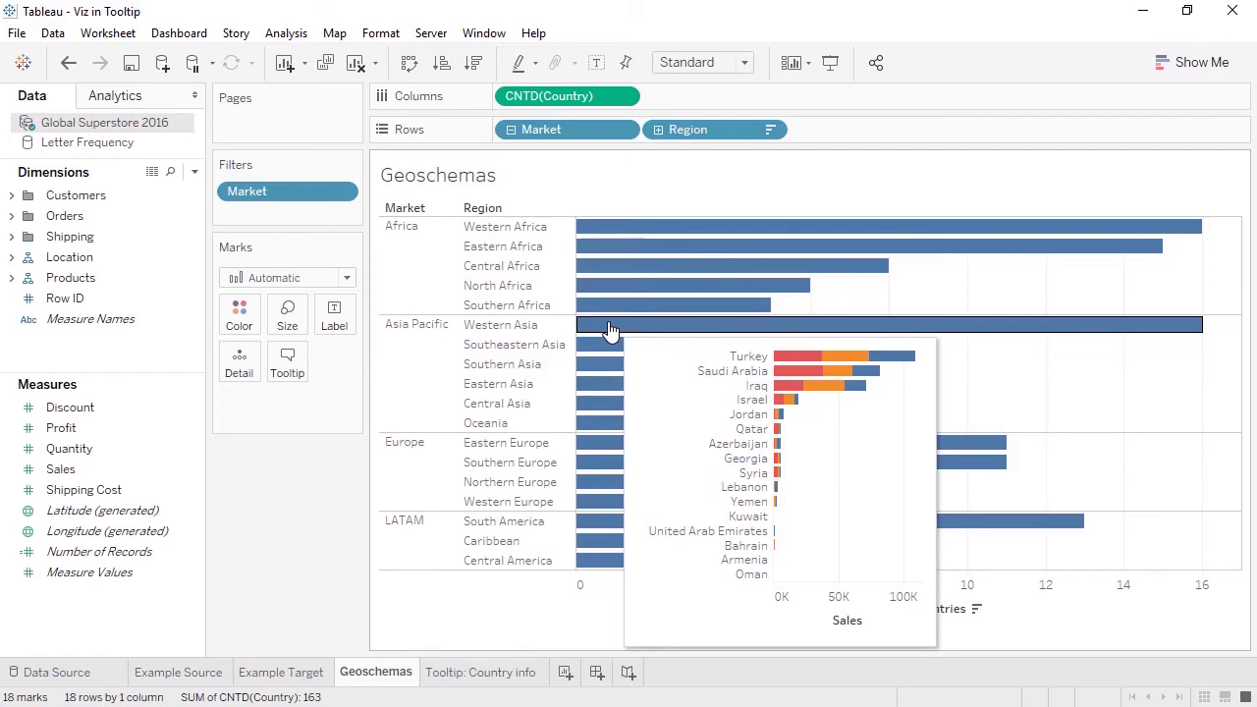
# - Add italic "The <Region> region of <Market> is made up of <CNTD(Country)> different countries. Sale for those countries vary:" to the Geoschemas tooltip, excluding command buttons
pyautogui.click(288, 363)
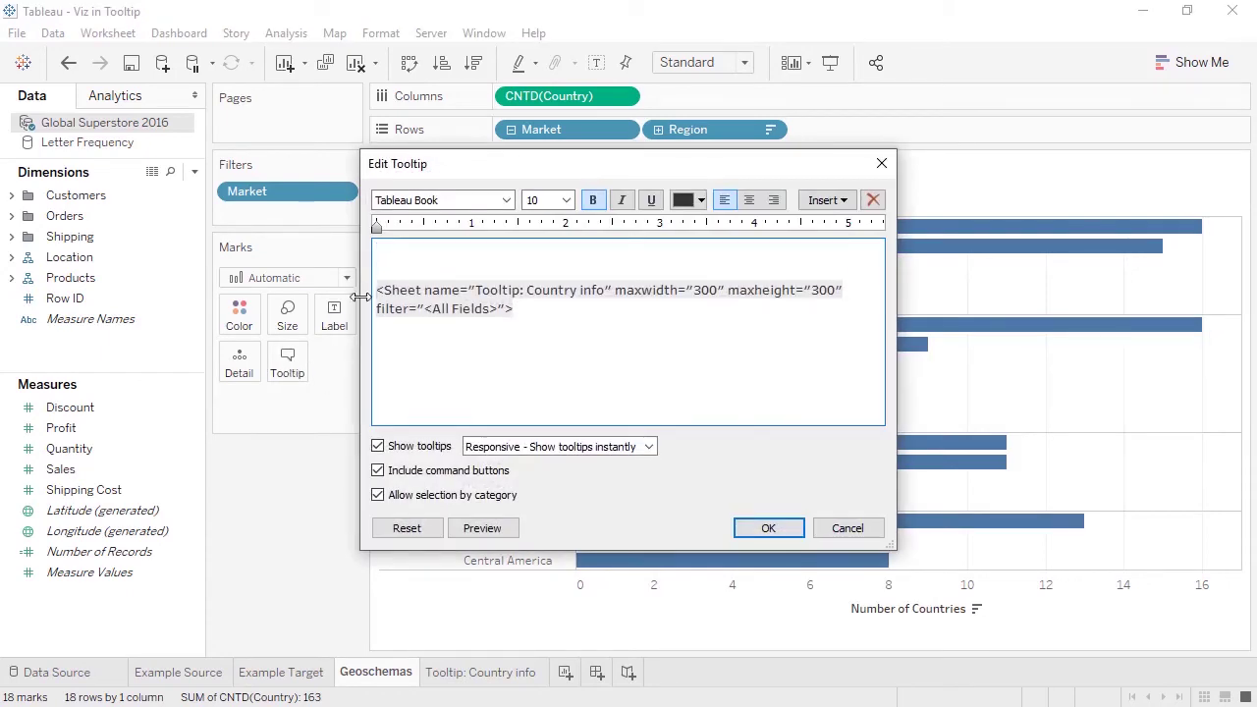
pyautogui.write('The <Region> region of <Market> is made up of <CNTD(Country)> different countries. Sale for those countries vary:')
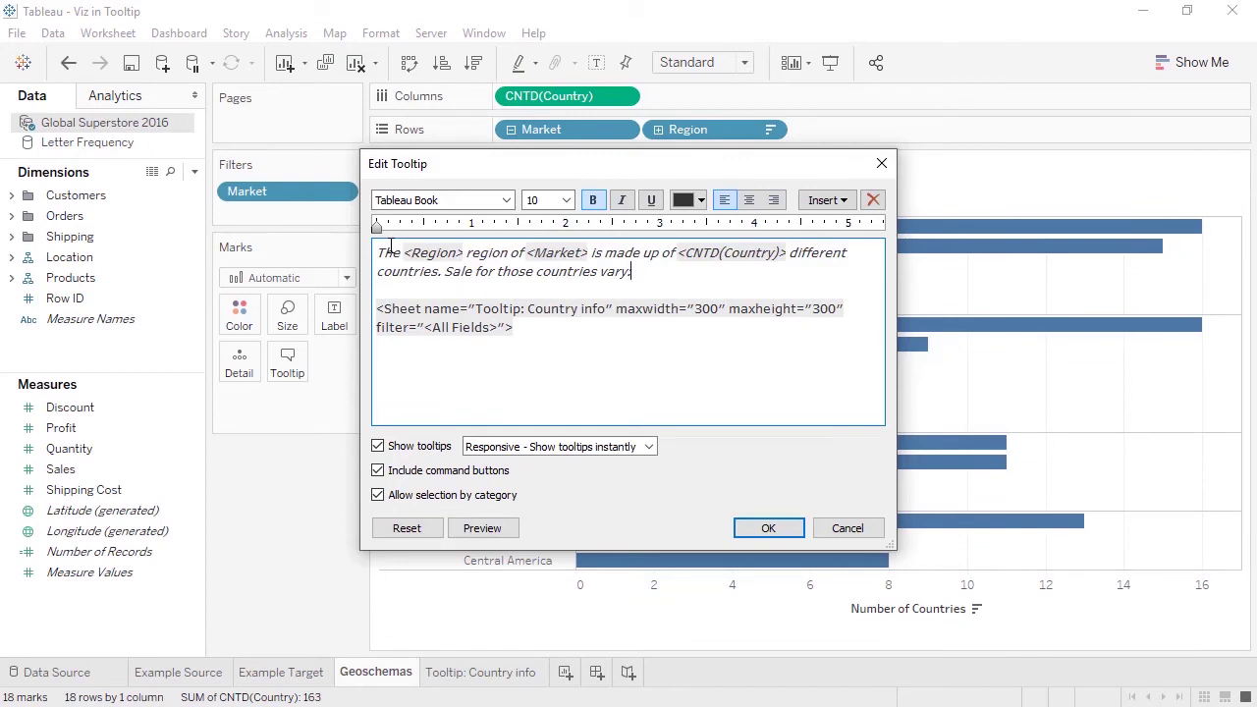
pyautogui.click(378, 471)
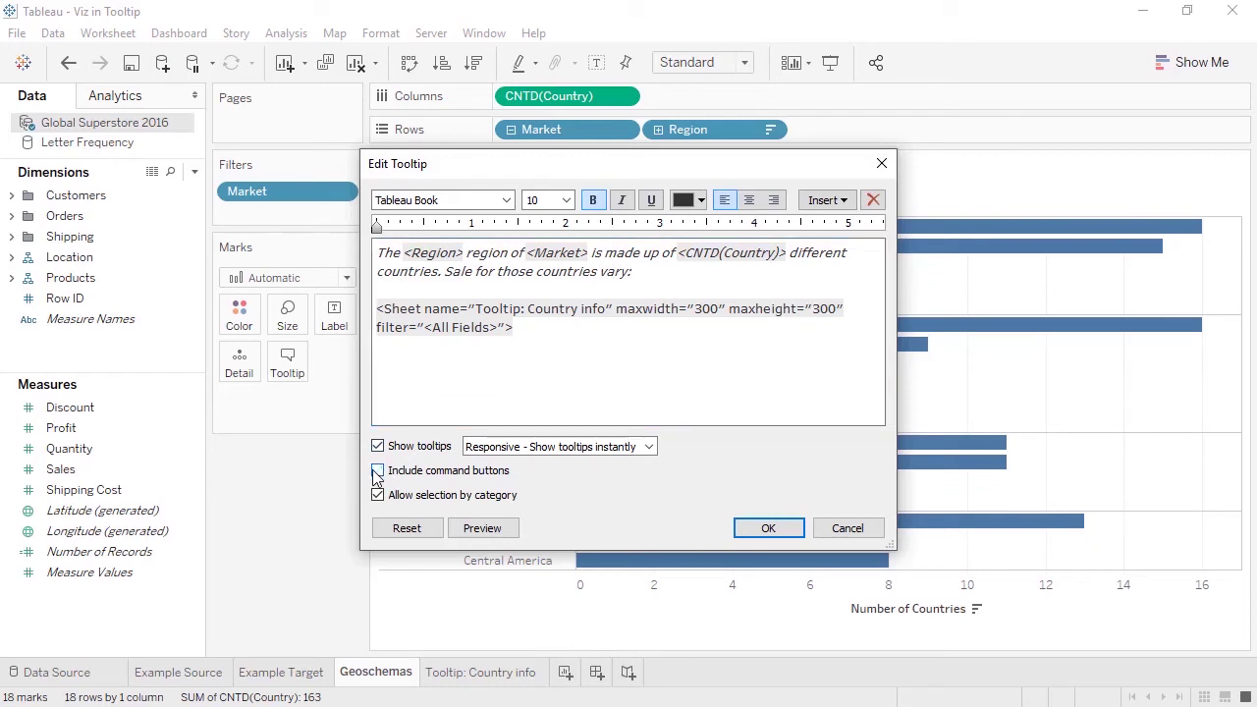
pyautogui.click(768, 527)
pyautogui.moveTo(644, 395)
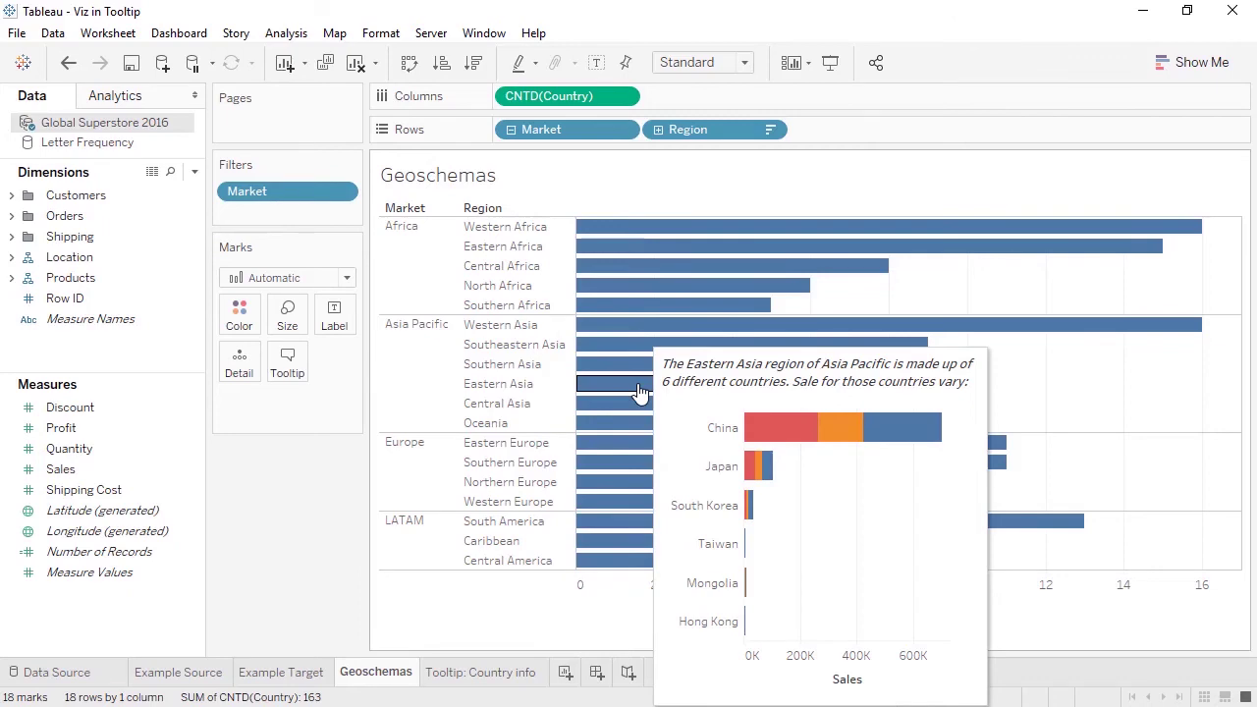
pyautogui.click(293, 363)
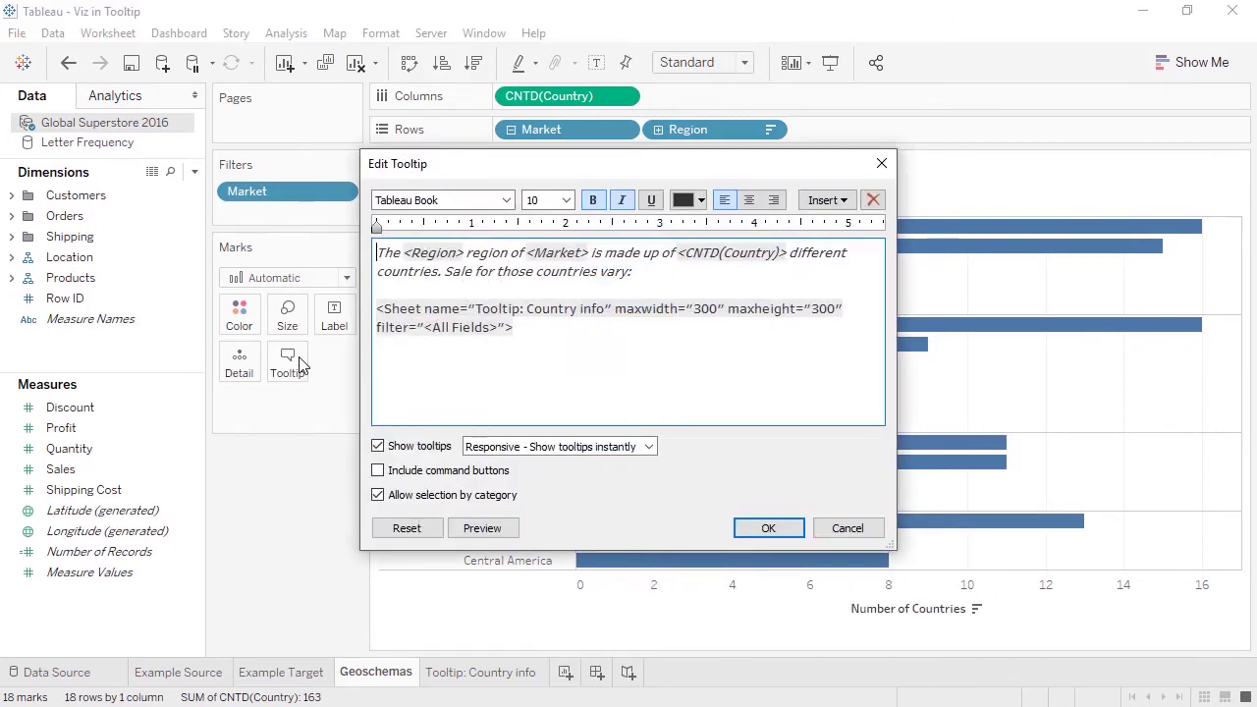
pyautogui.click(830, 531)
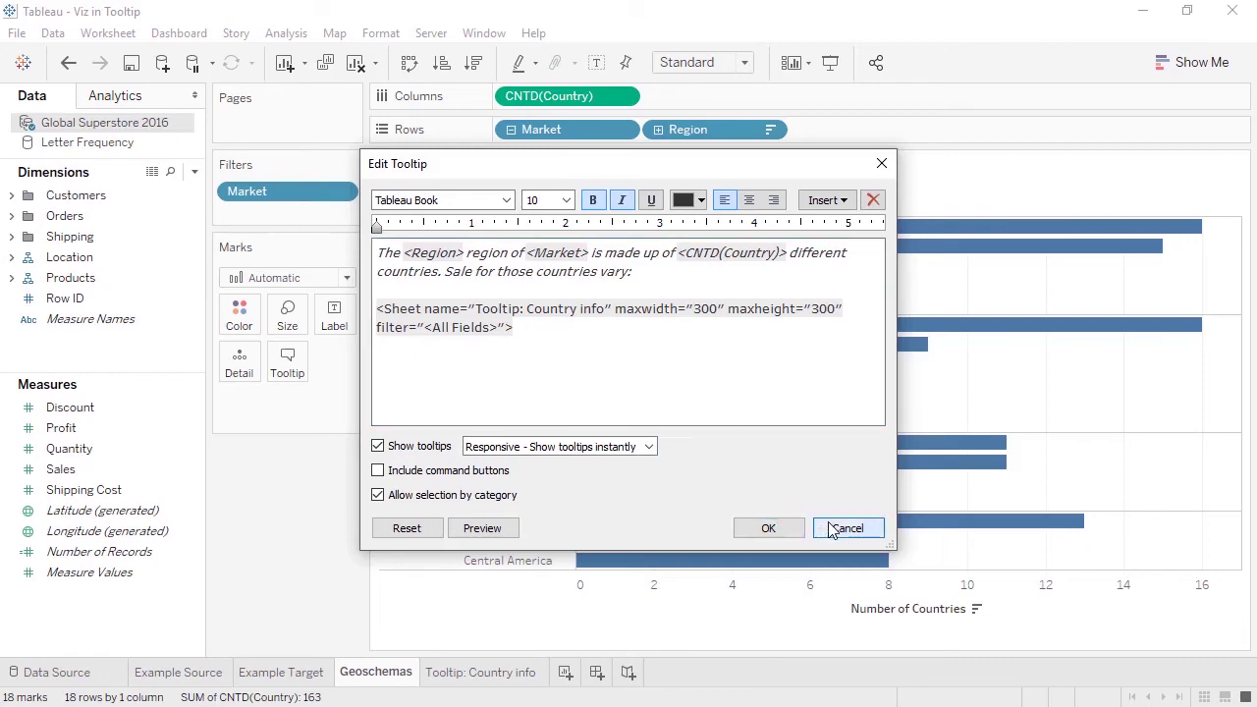
# - Remove the Sales axis title on the Tooltip: Country info sheet and check the chart in the Southeastern Asia tooltip
pyautogui.click(517, 676)
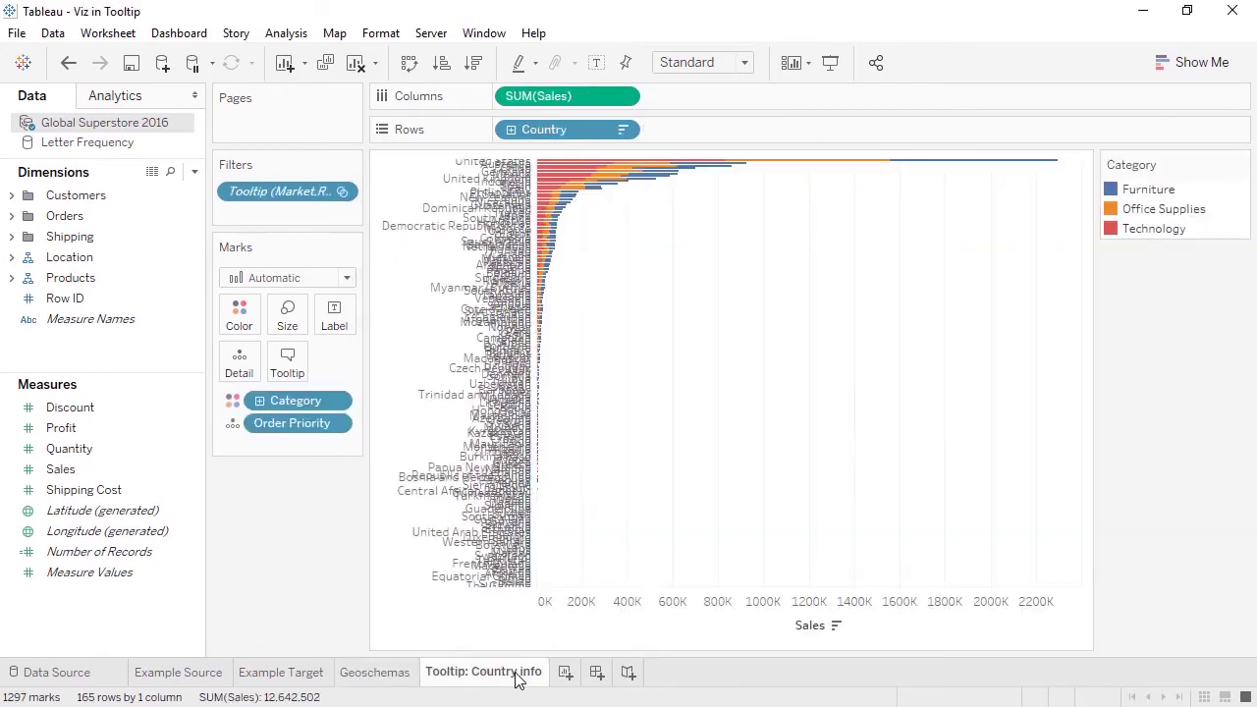
pyautogui.rightClick(593, 623)
pyautogui.click(640, 479)
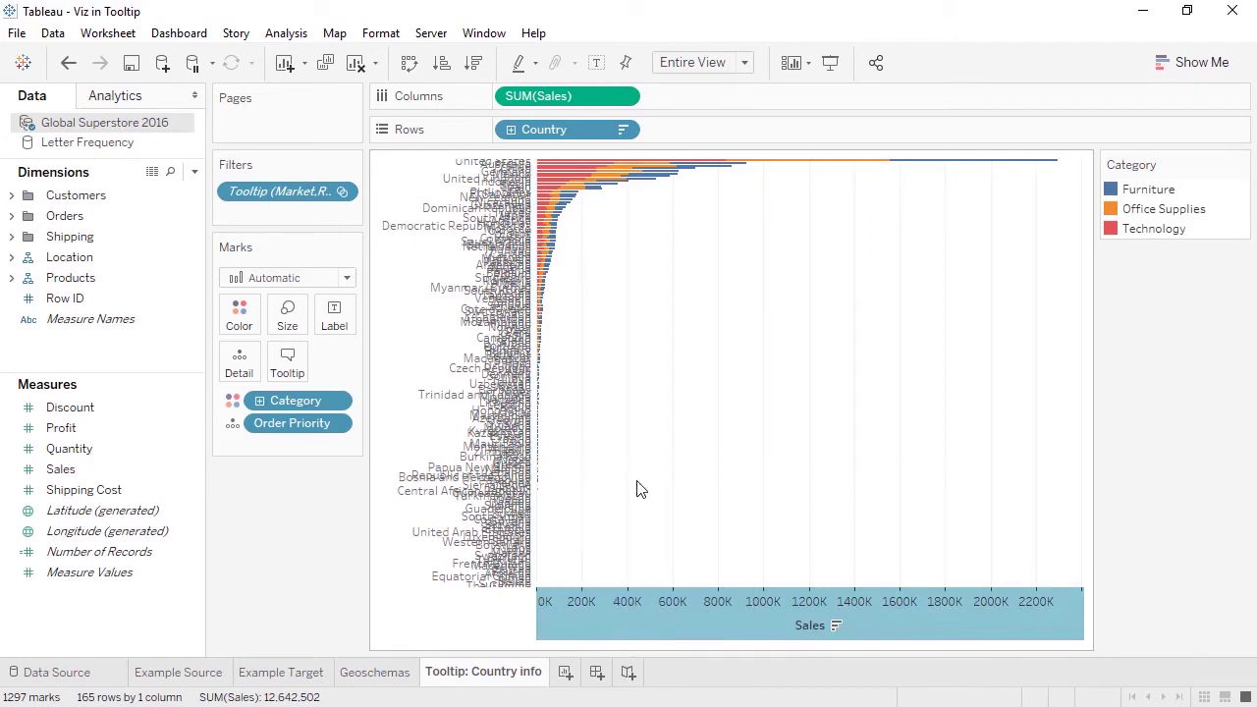
pyautogui.moveTo(646, 430); pyautogui.dragTo(565, 429)
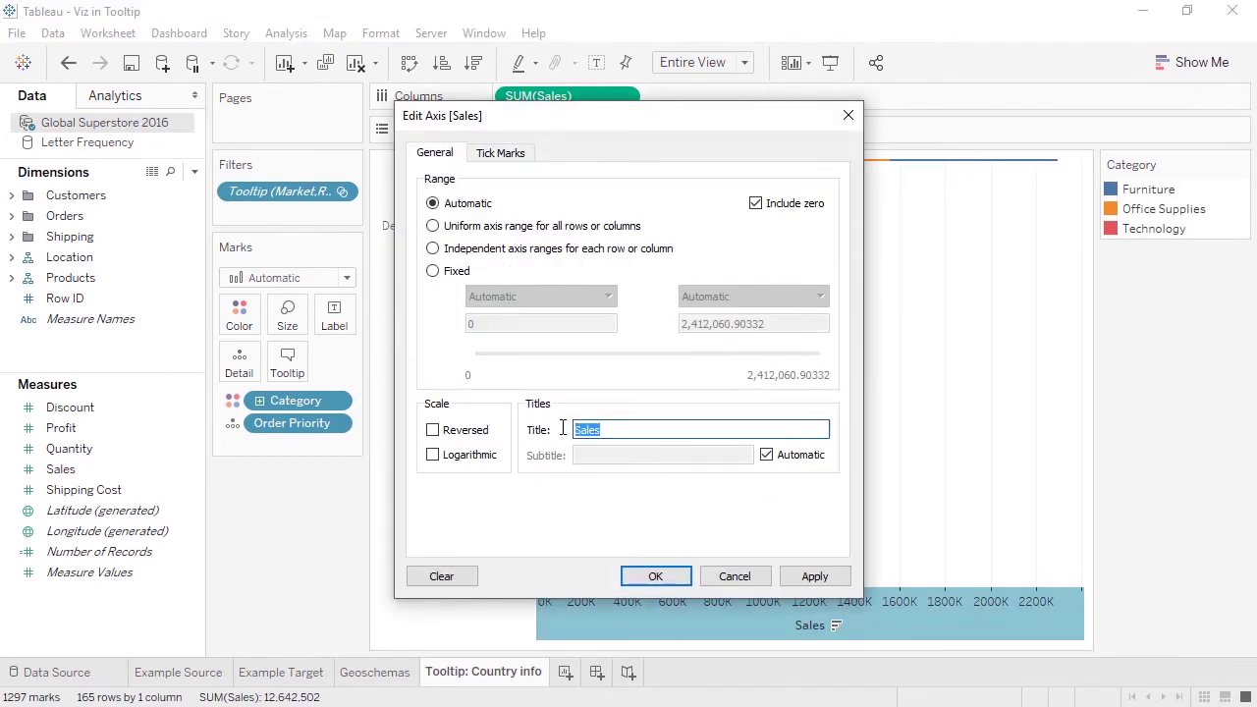
pyautogui.press('BackSpace')
pyautogui.click(656, 578)
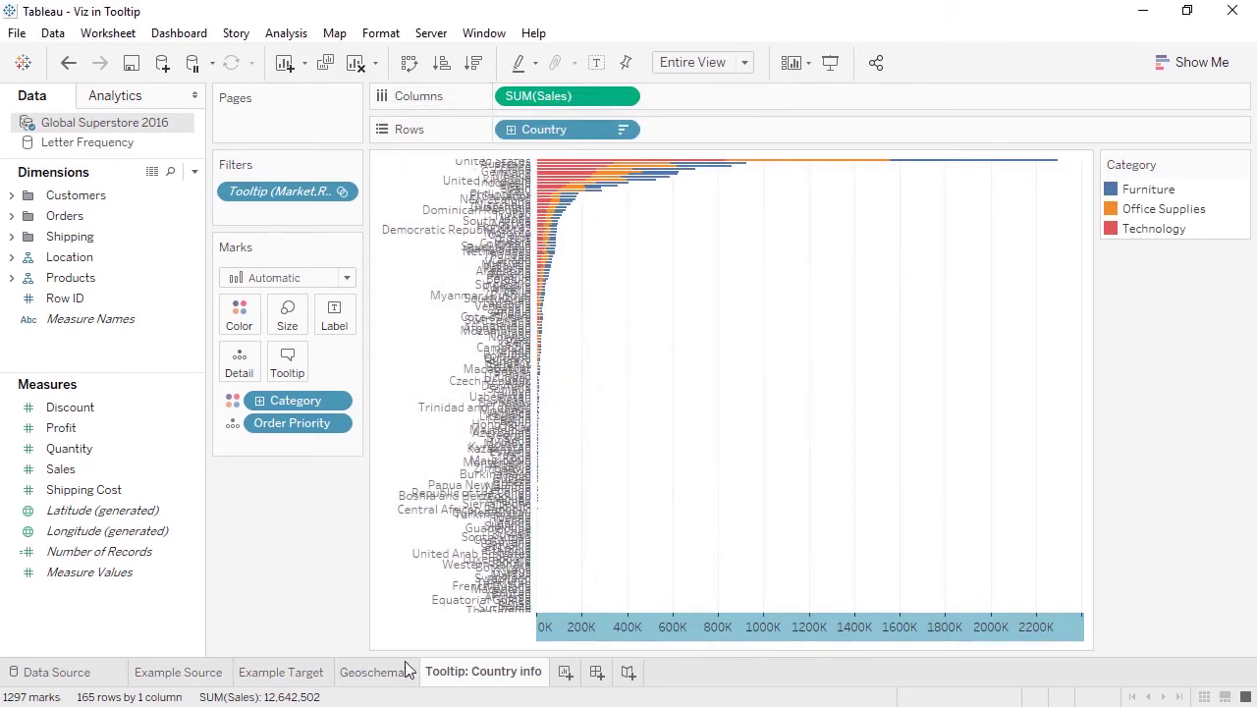
pyautogui.click(375, 672)
pyautogui.moveTo(598, 350)
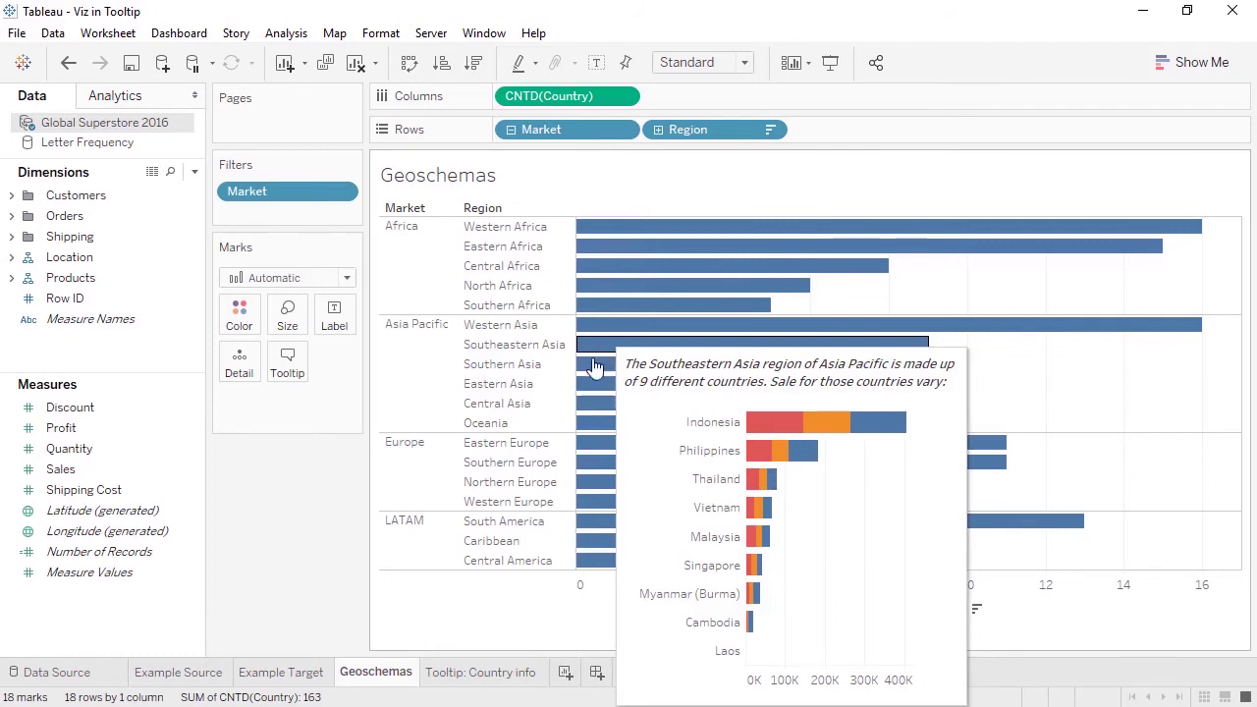
# - Set the Tooltip: Country info sheet's fit to Standard
pyautogui.click(491, 676)
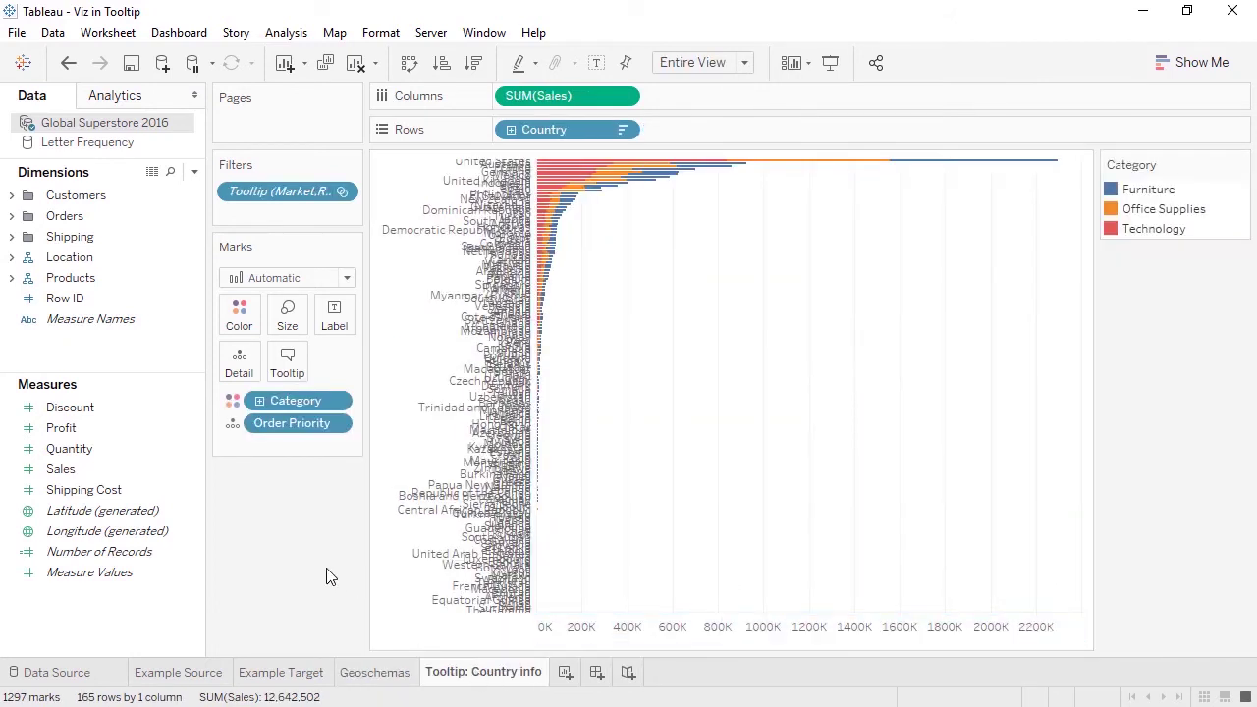
pyautogui.click(718, 62)
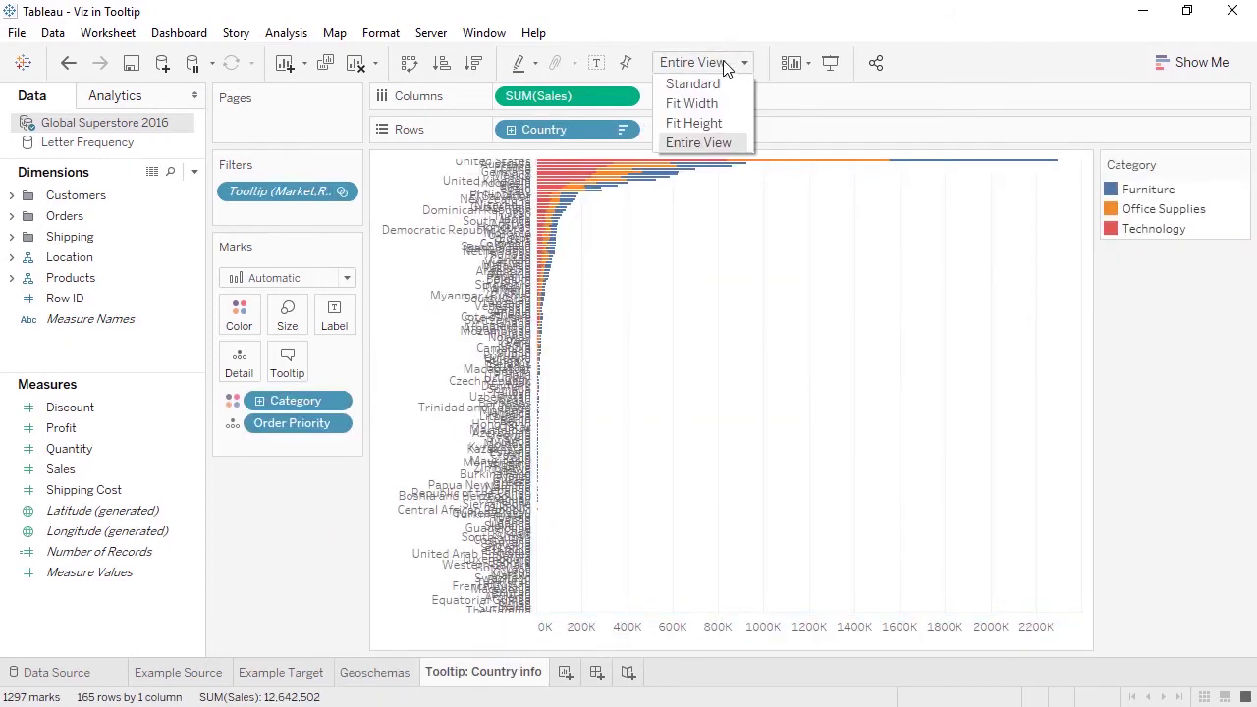
pyautogui.click(692, 84)
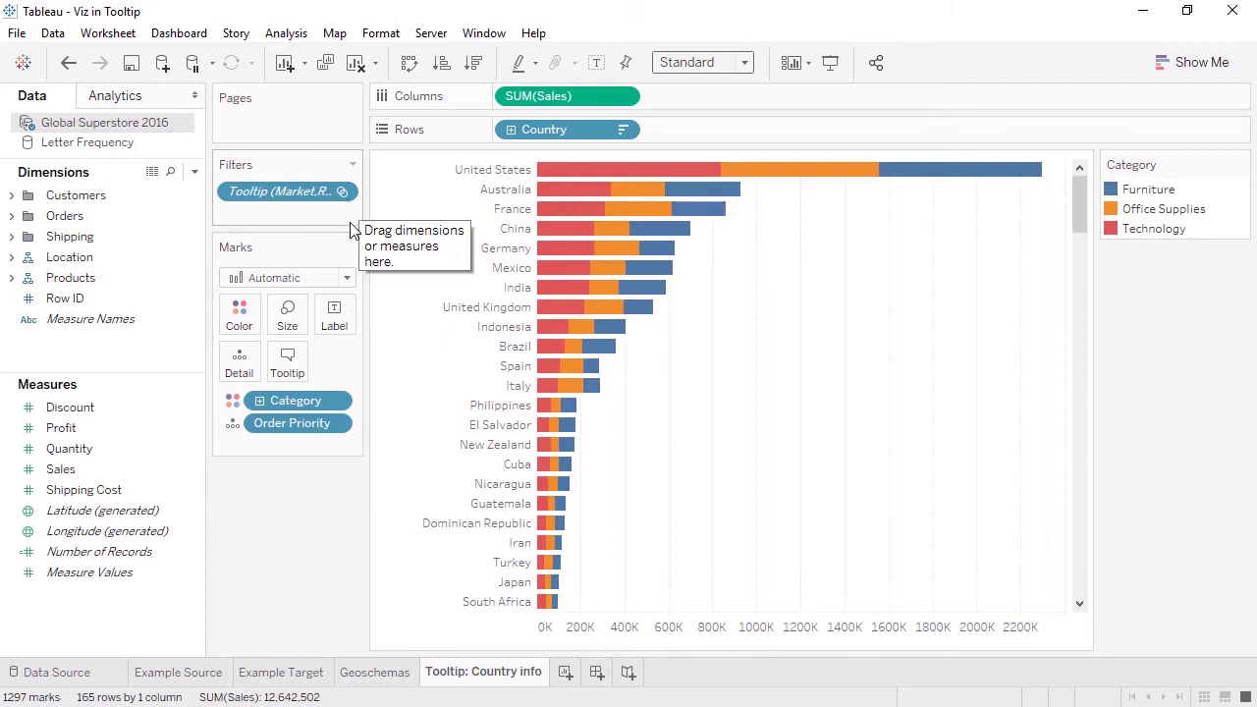
# - Review the embedded sheet's filter setting in the Geoschemas tooltip and examine the Western Europe tooltip with its bar selected
pyautogui.click(363, 676)
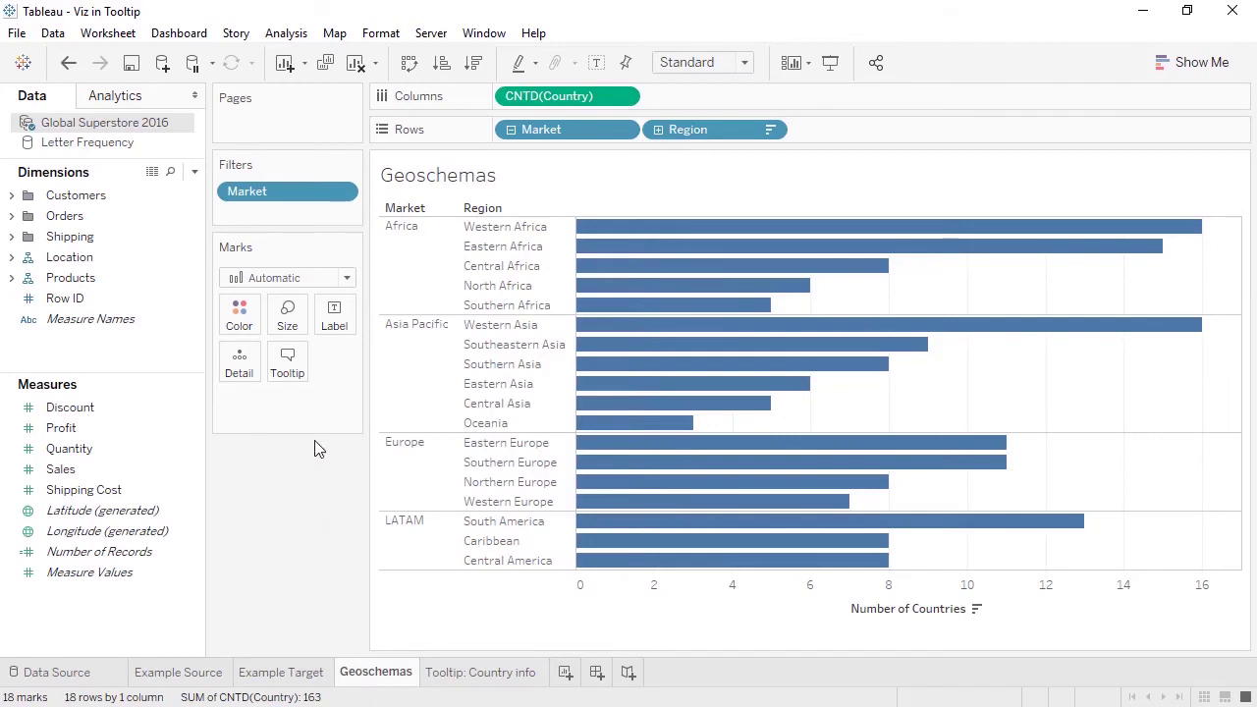
pyautogui.click(291, 369)
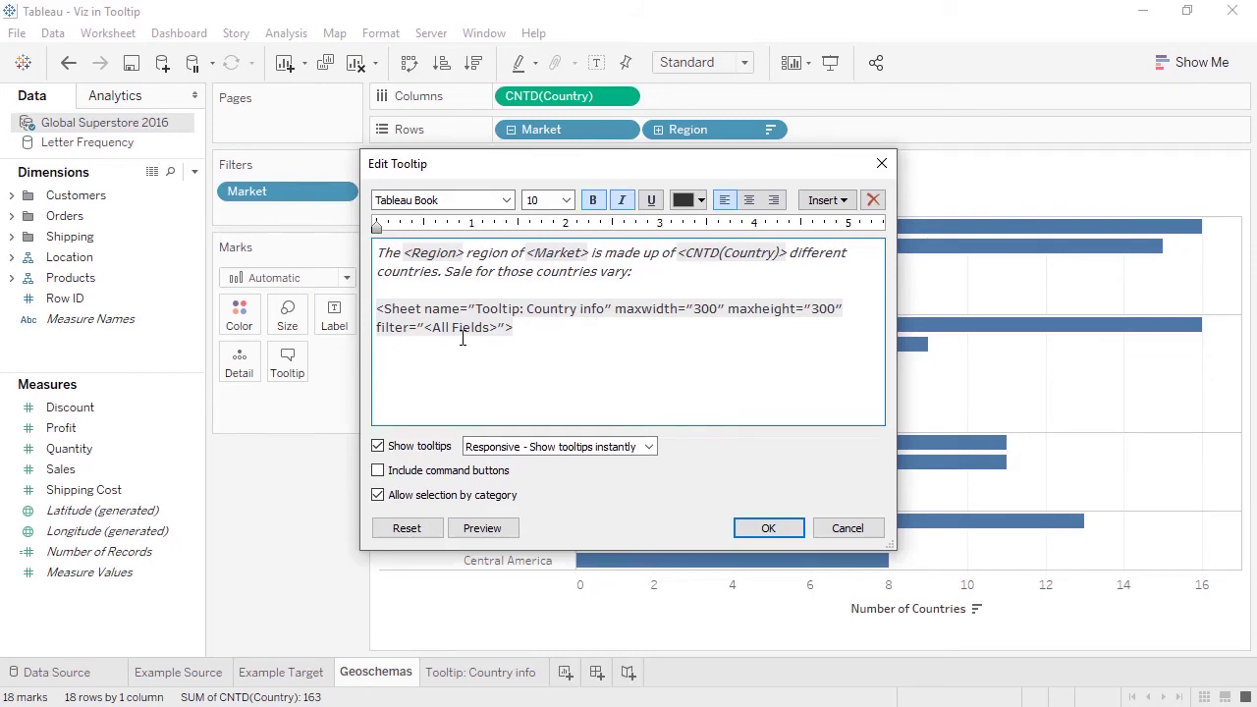
pyautogui.hotkey('ctrl', 'a')
pyautogui.click(842, 527)
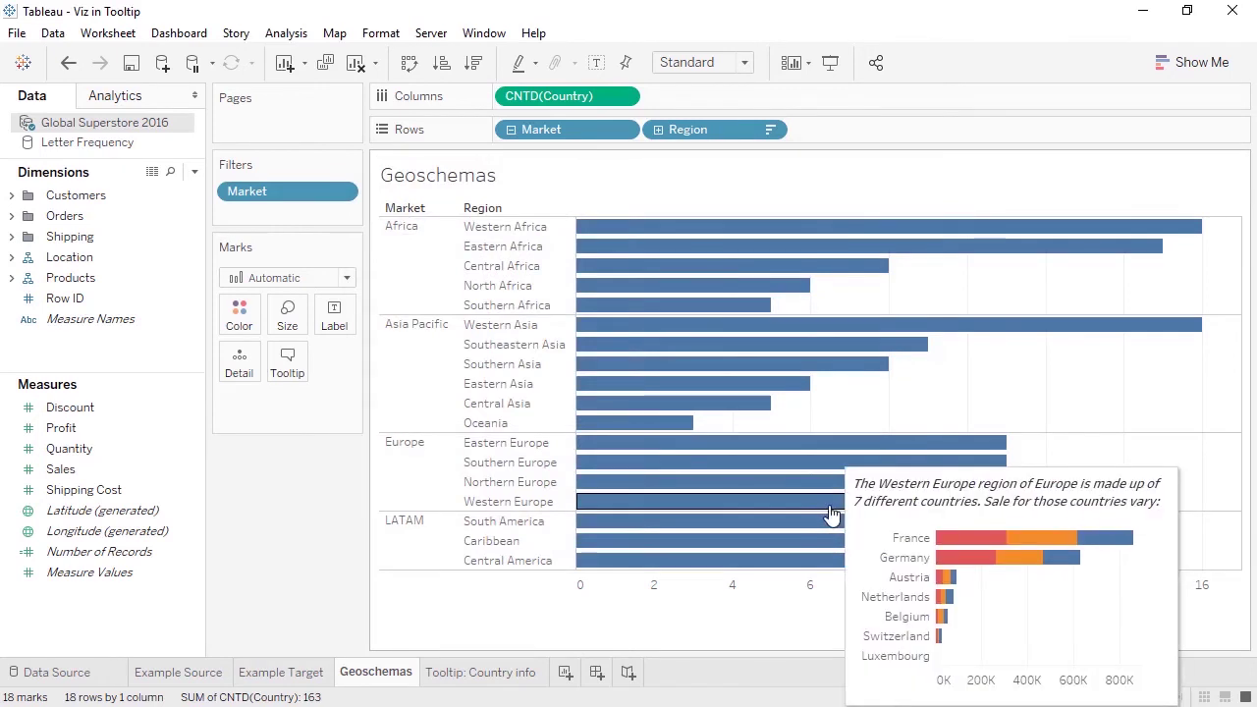
pyautogui.click(830, 507)
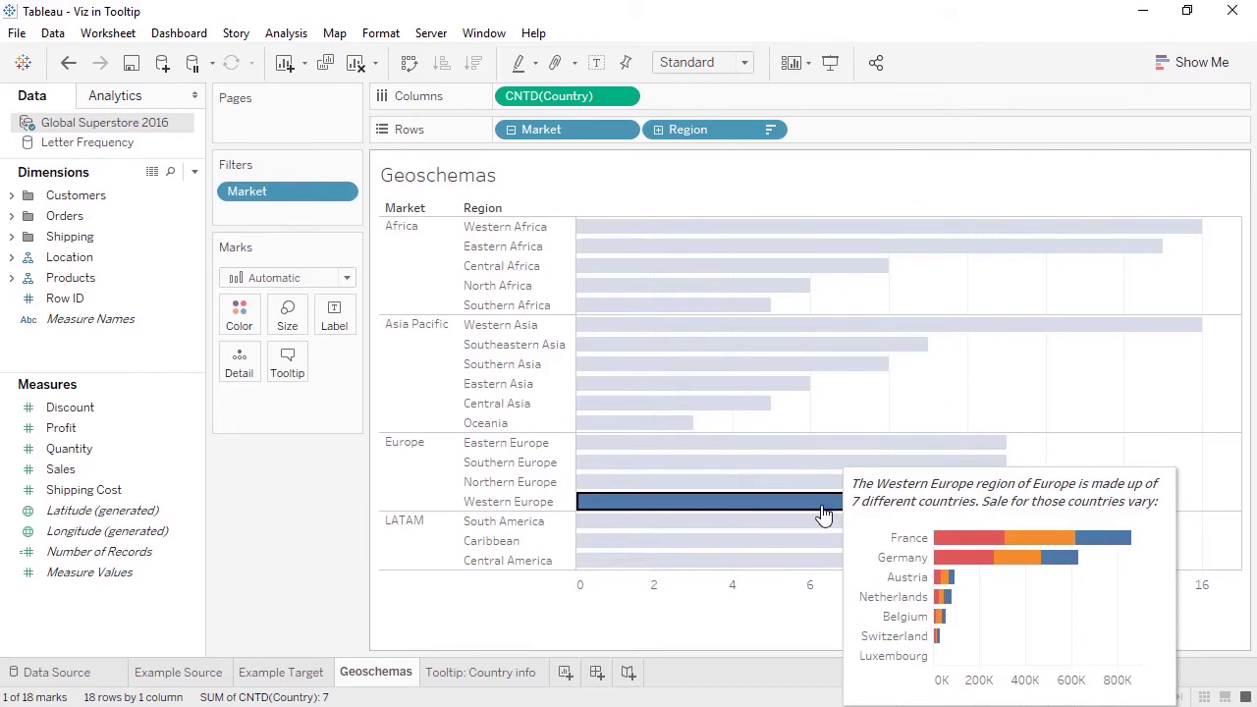
pyautogui.click(826, 508)
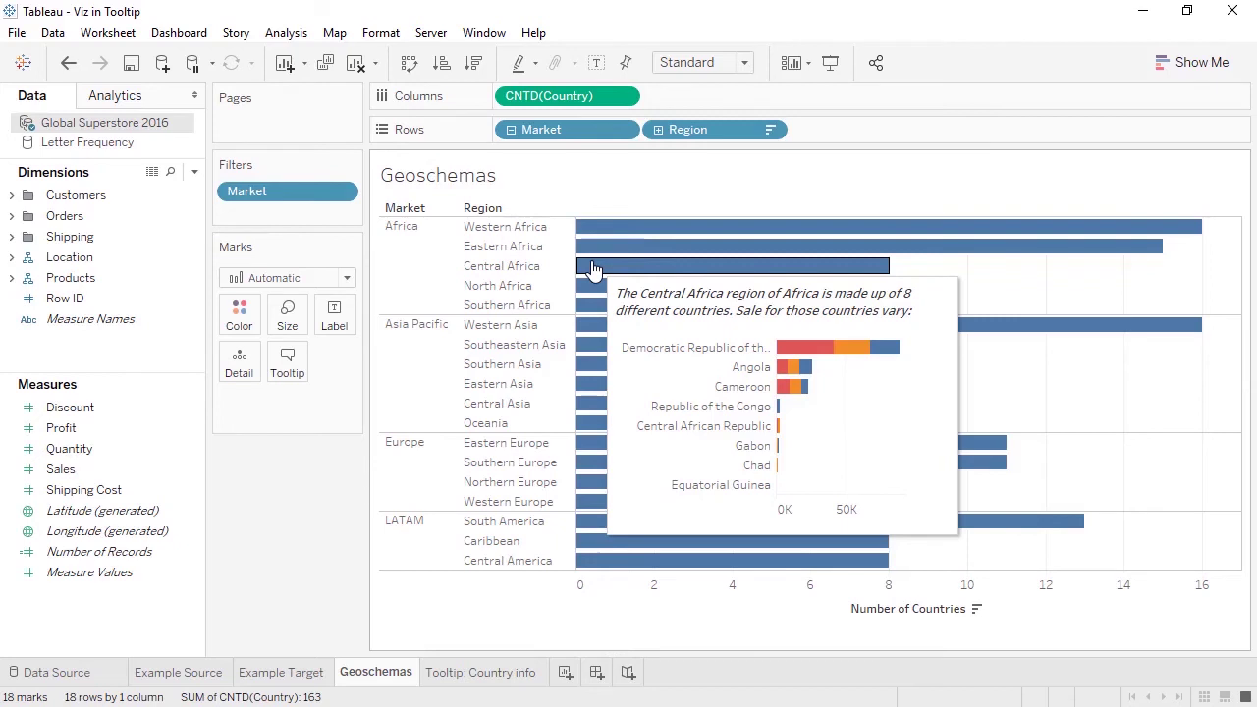
# - Color the Geoschemas bars by Category and compare the tooltips of Central Africa's Technology and Office Supplies segments
pyautogui.click(12, 280)
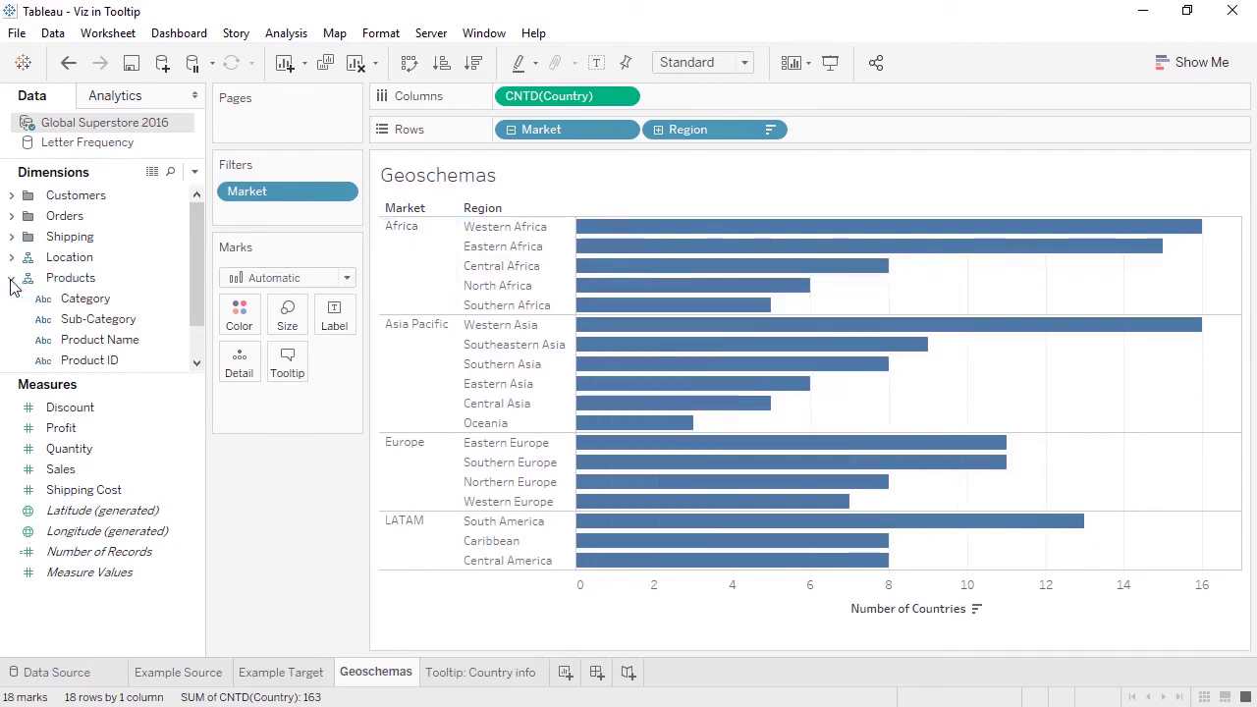
pyautogui.moveTo(98, 300); pyautogui.dragTo(255, 322)
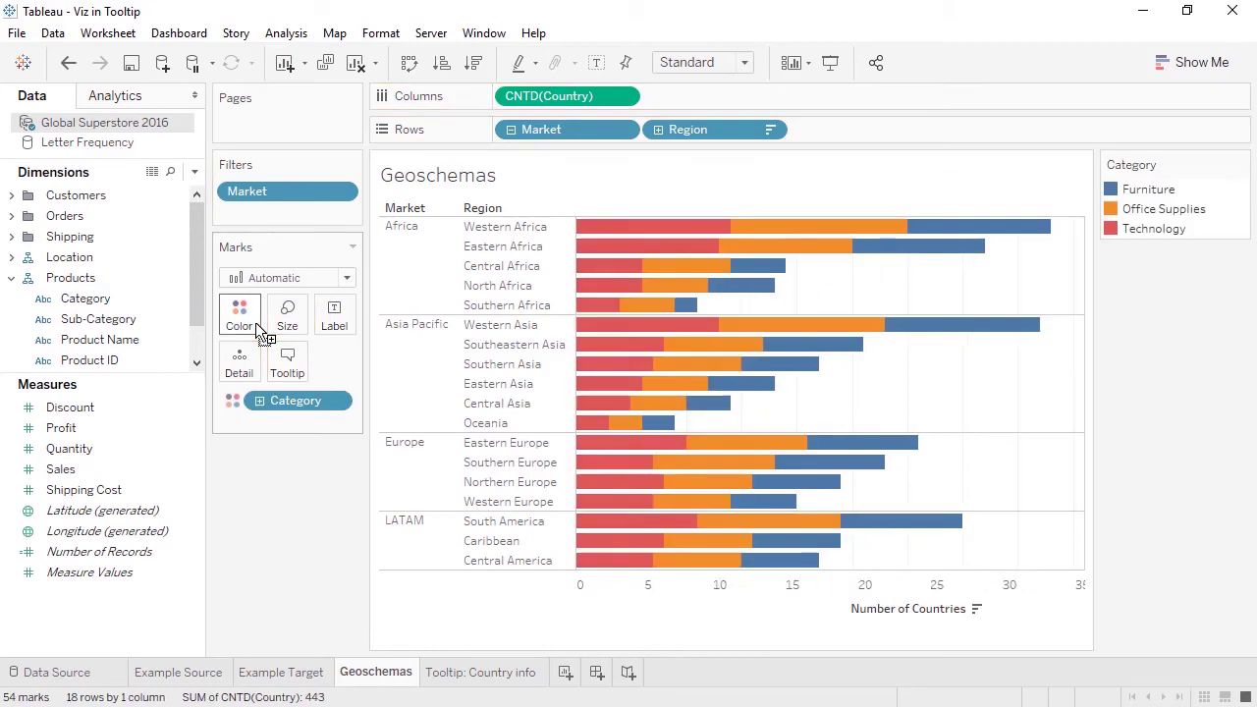
pyautogui.click(13, 279)
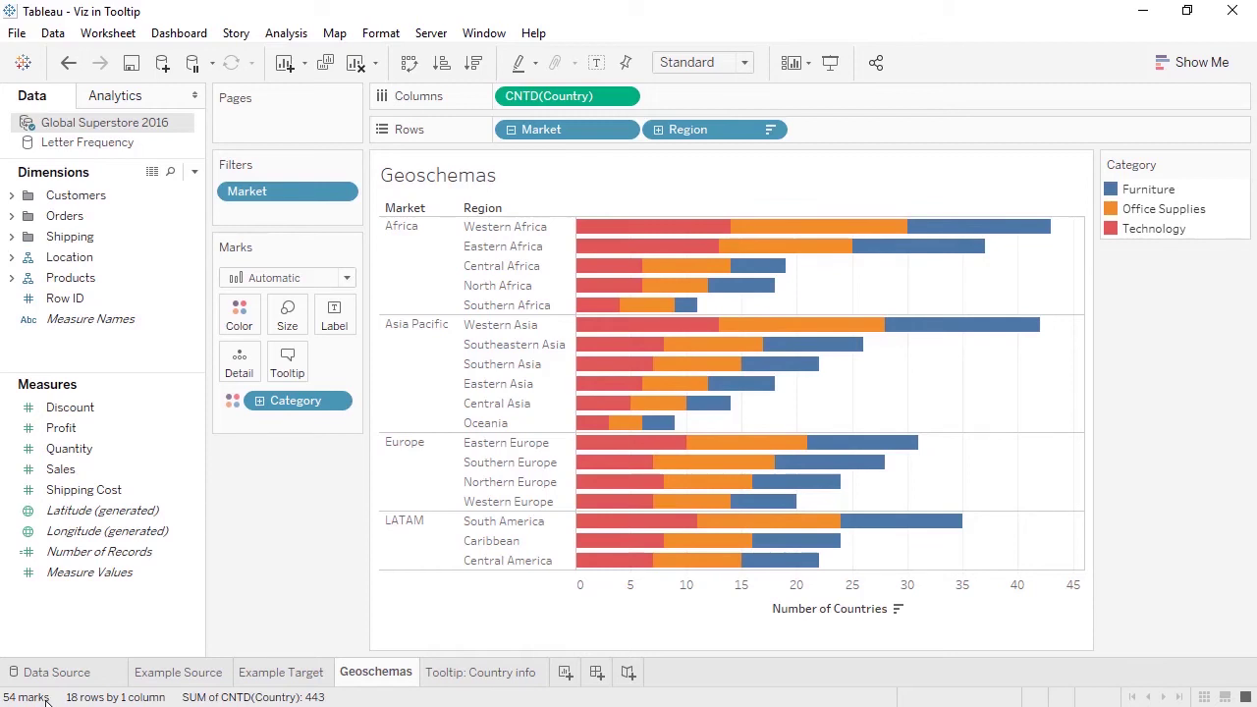
pyautogui.moveTo(590, 272)
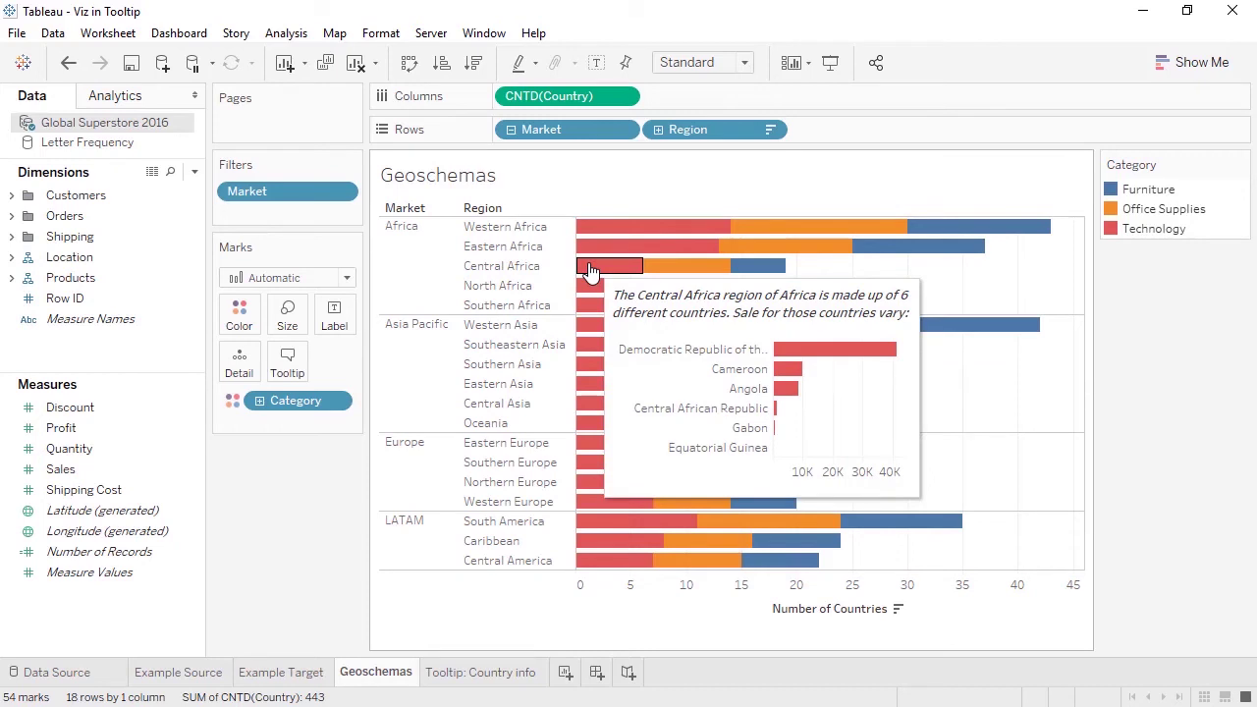
pyautogui.moveTo(666, 273)
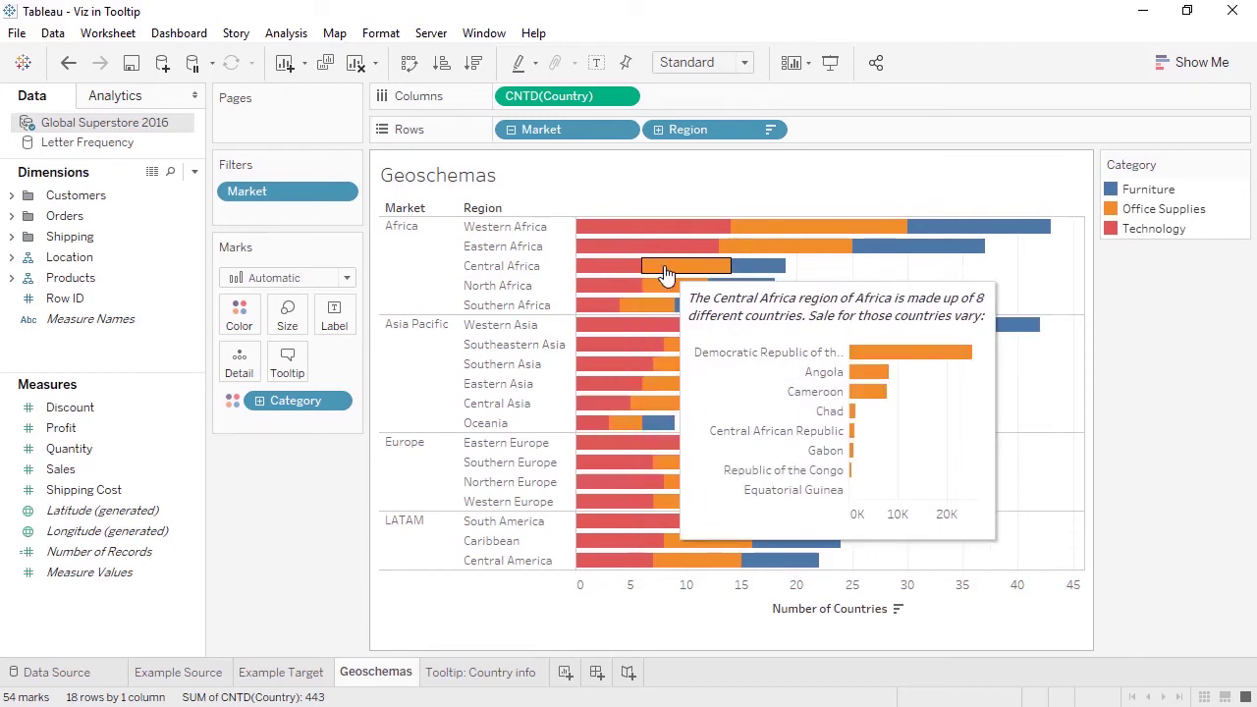
# - Replace the embedded sheet's All Fields filter with Region in the Geoschemas tooltip and check the North Africa tooltip
pyautogui.moveTo(744, 273)
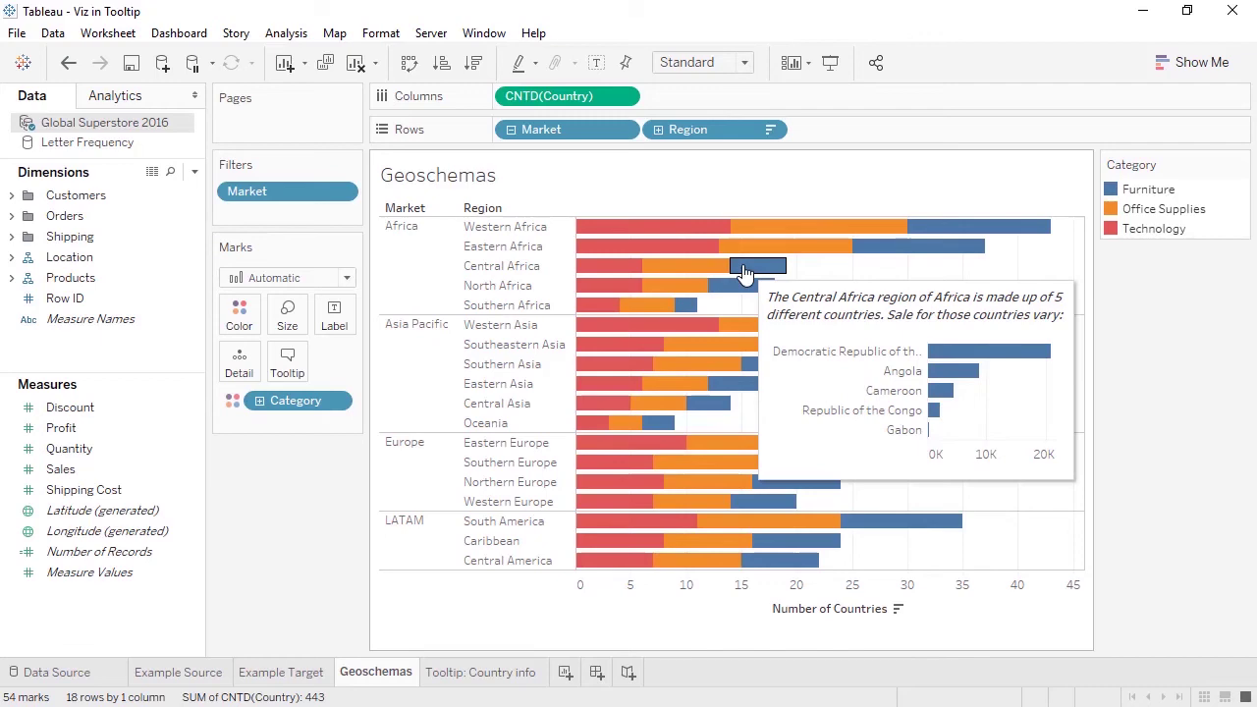
pyautogui.click(298, 370)
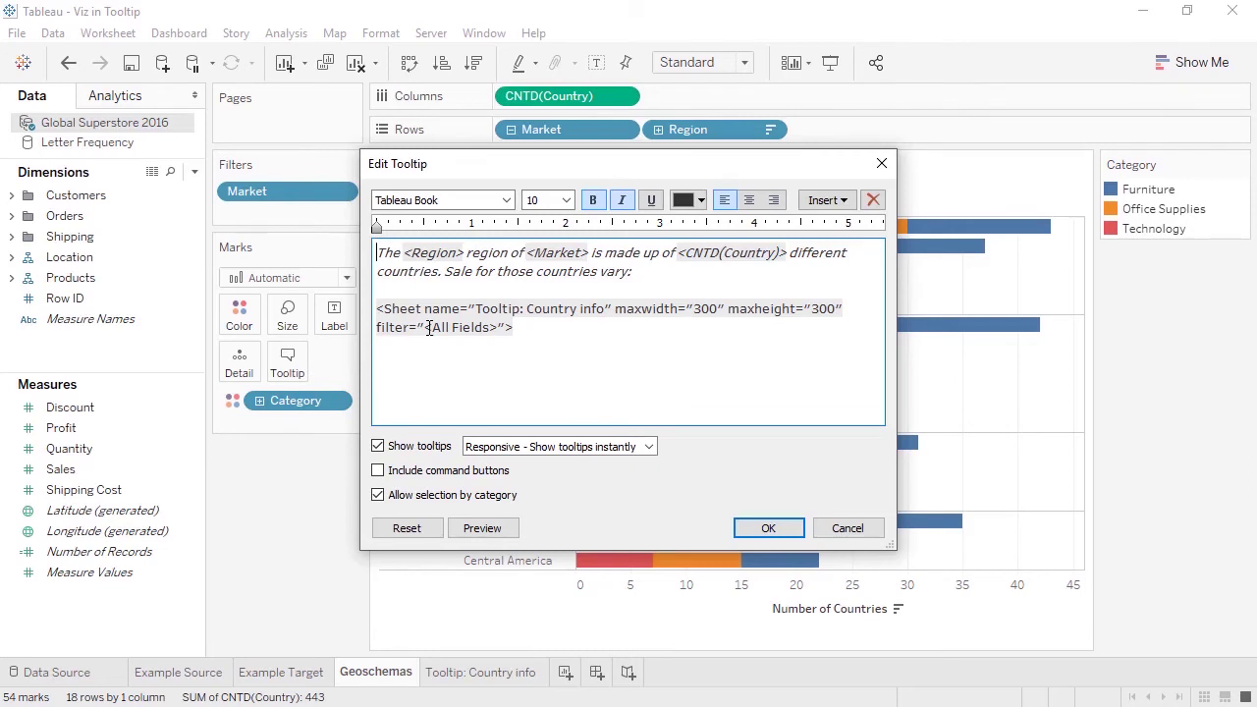
pyautogui.tripleClick(429, 327)
pyautogui.moveTo(429, 327); pyautogui.dragTo(497, 332)
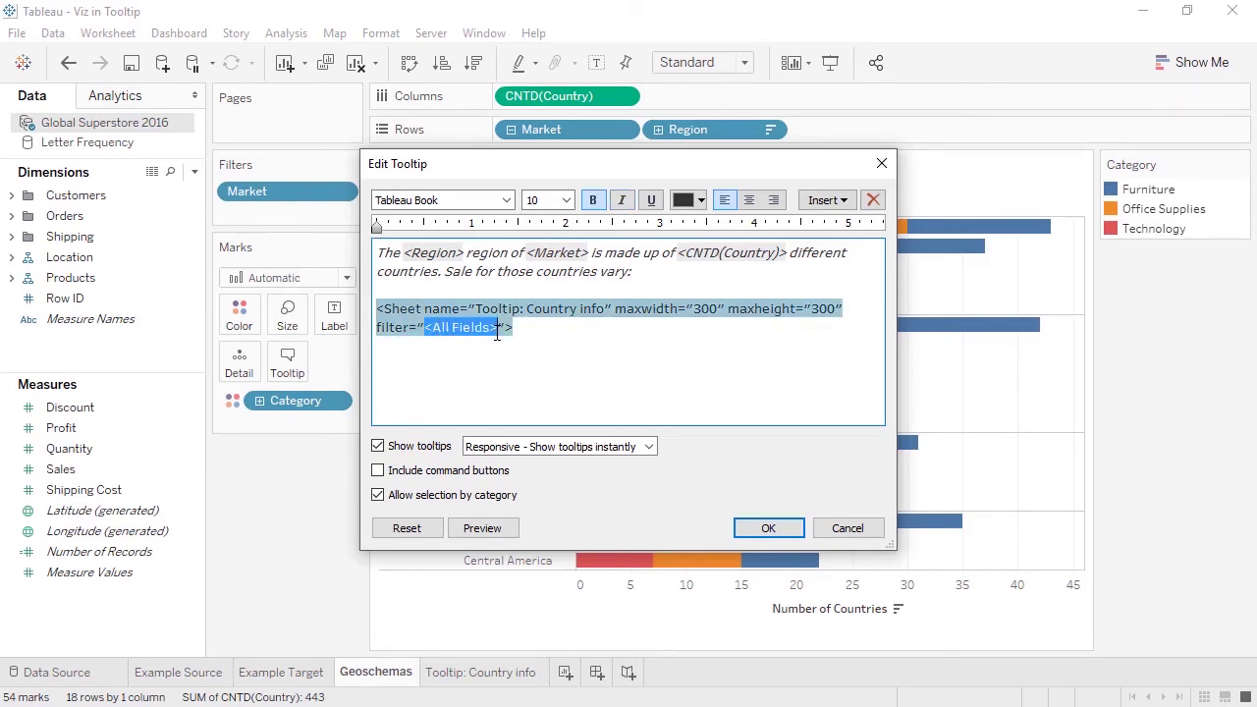
pyautogui.press('BackSpace')
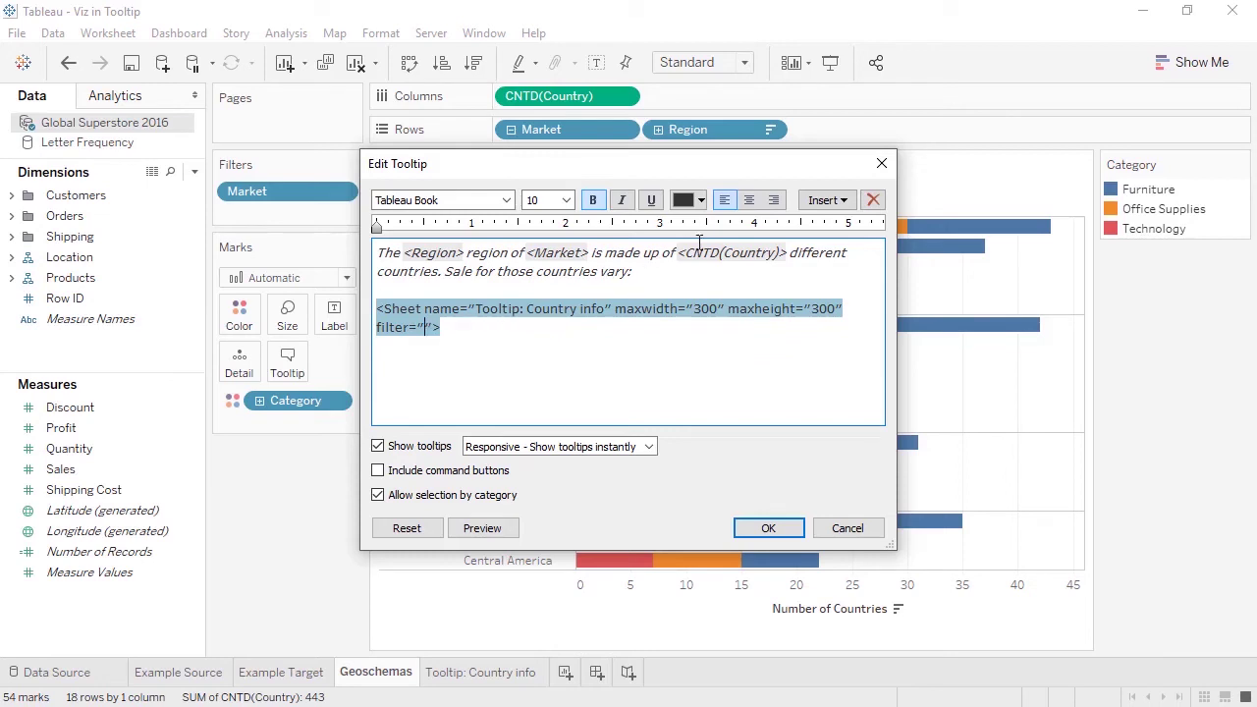
pyautogui.click(807, 208)
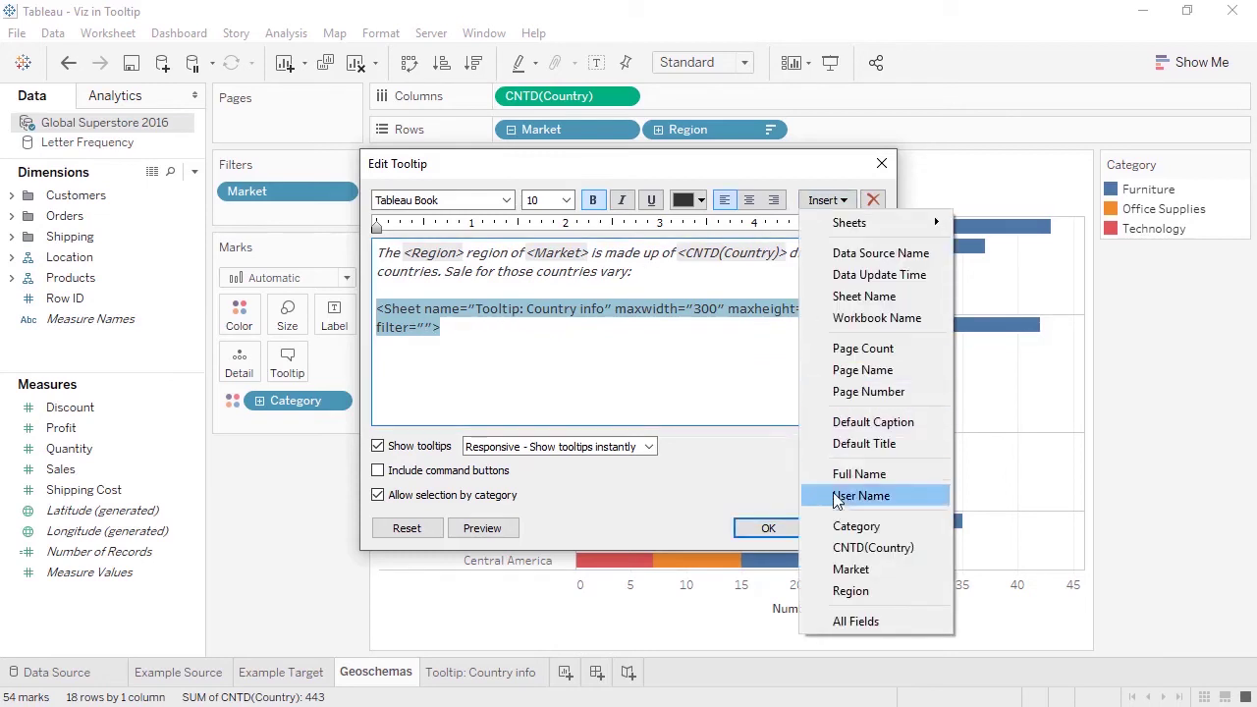
pyautogui.click(846, 590)
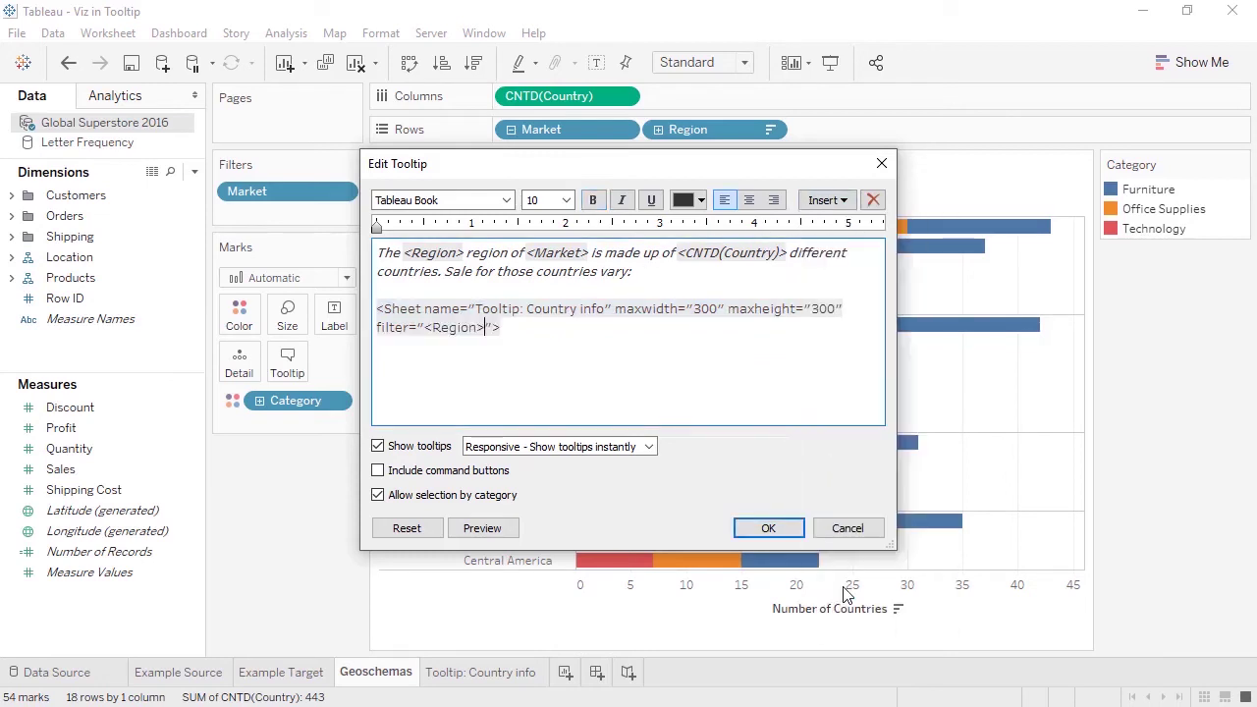
pyautogui.click(769, 528)
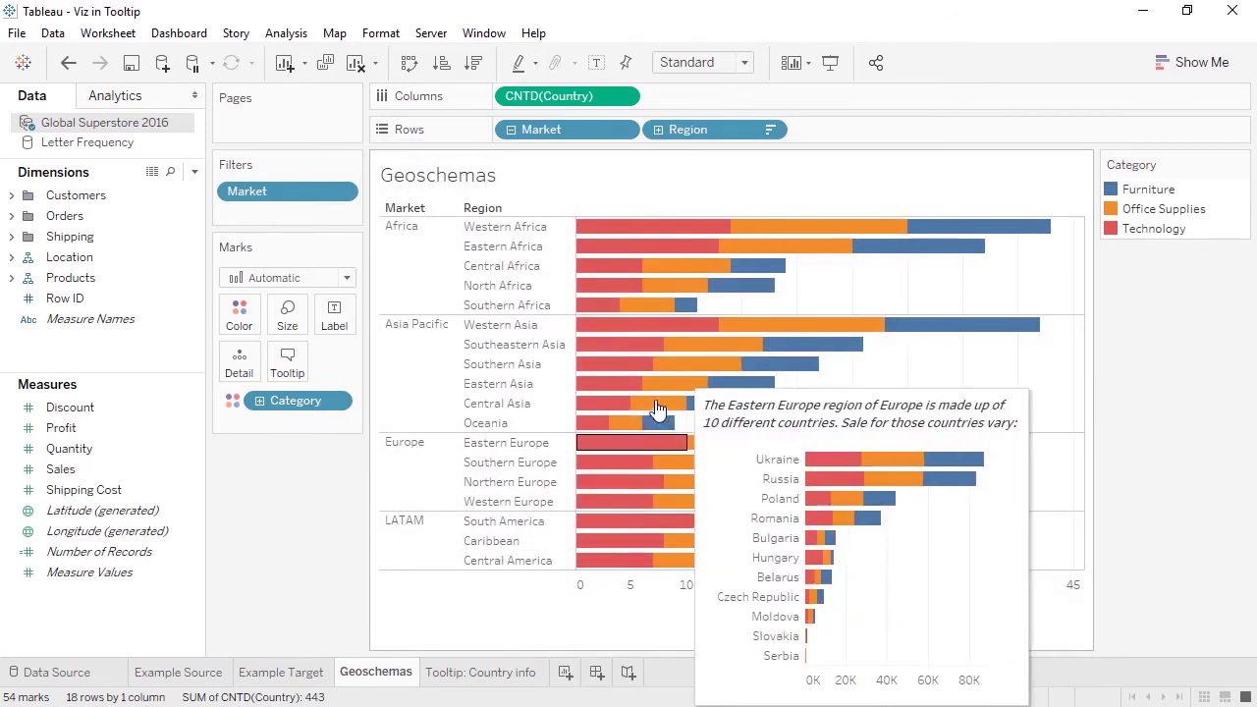
pyautogui.moveTo(629, 306)
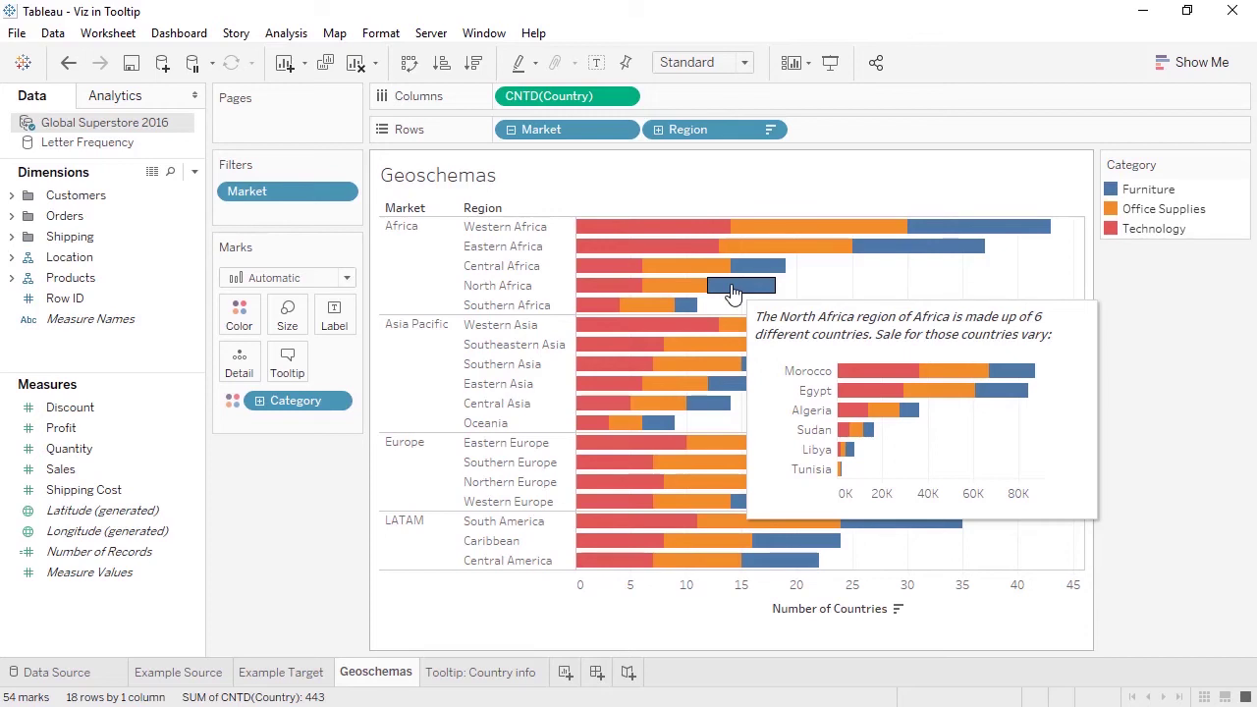
# - Add the line "Technology | Office Supplies | Furniture" above the embedded sheet in the tooltip and color Technology with the legend's red, #e15759
pyautogui.click(293, 365)
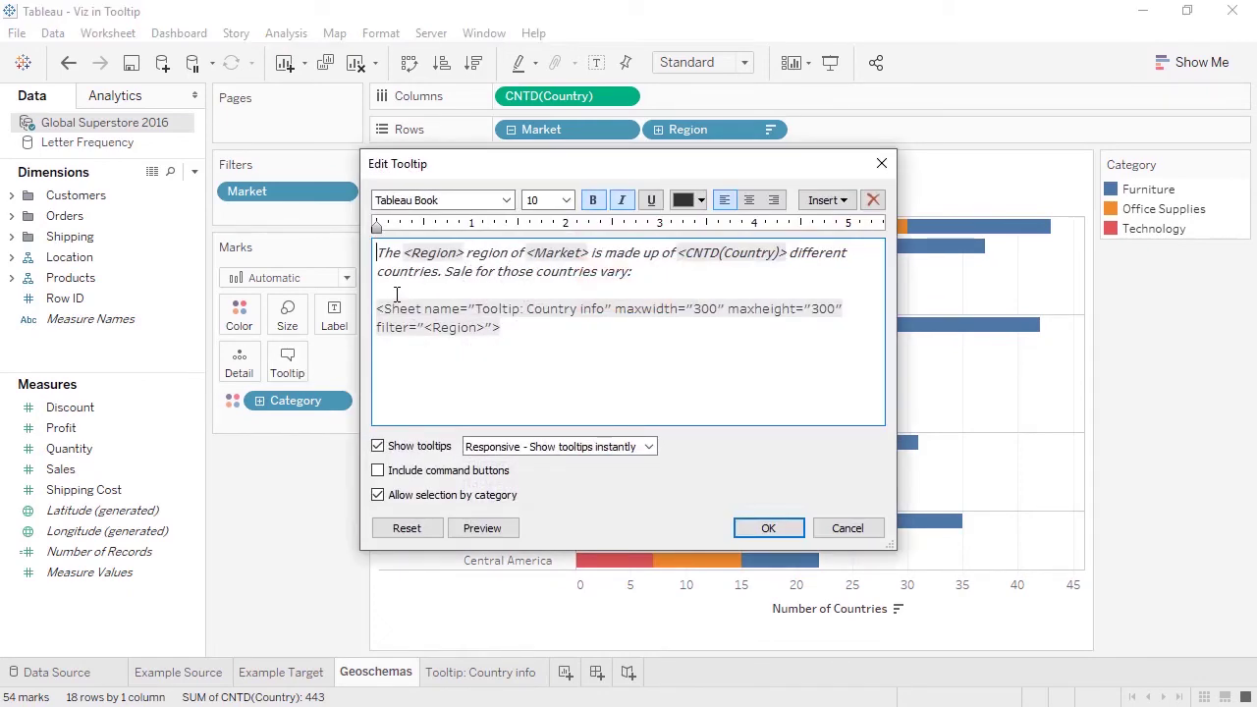
pyautogui.write('Technology | Office Supplies | Furniture')
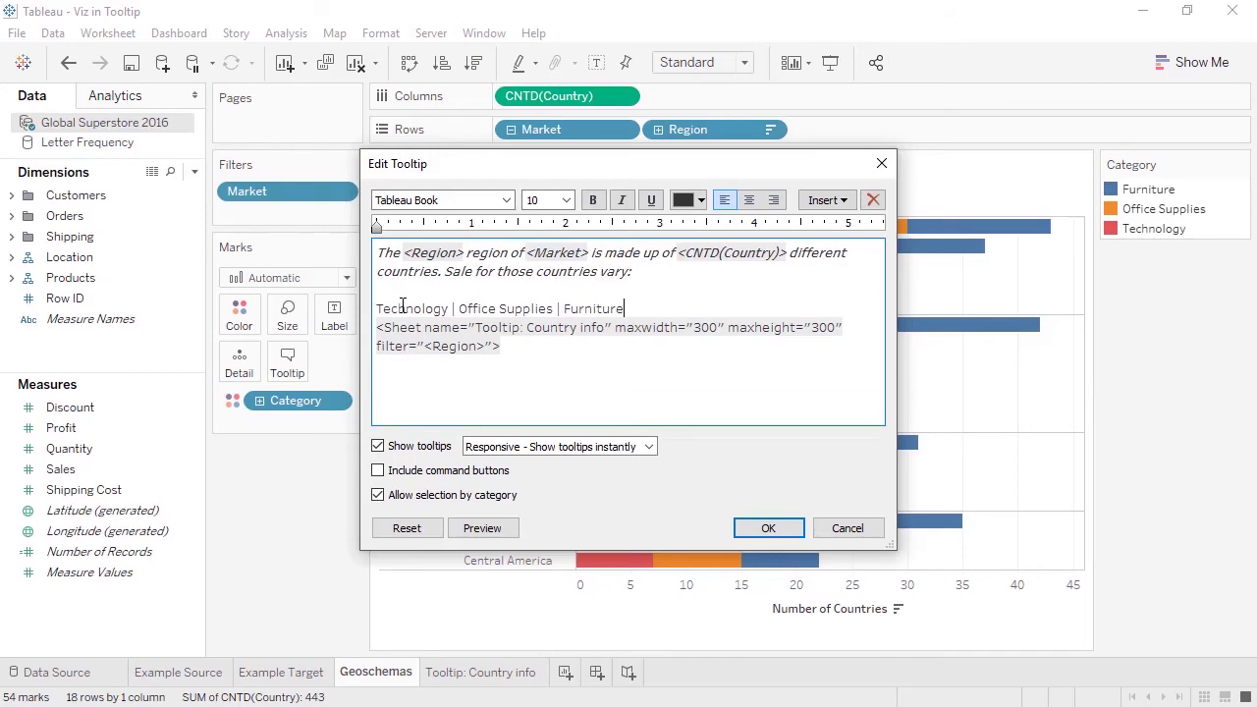
pyautogui.doubleClick(402, 307)
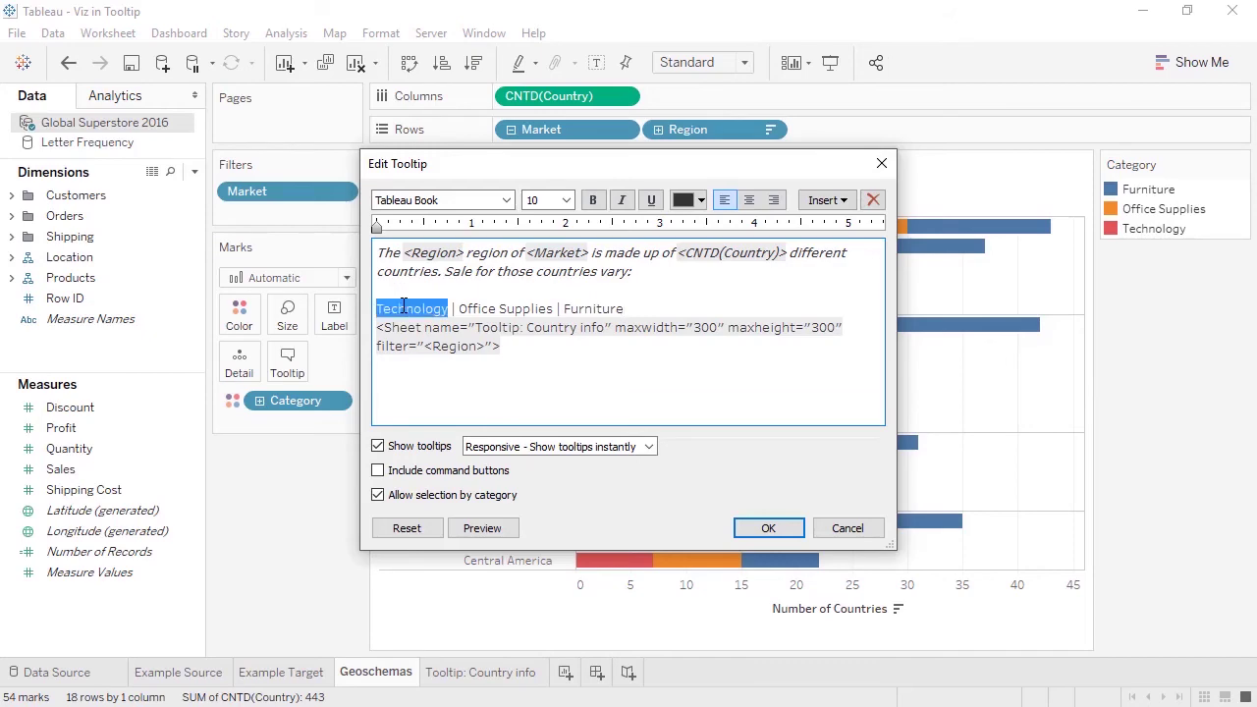
pyautogui.click(702, 200)
pyautogui.click(728, 323)
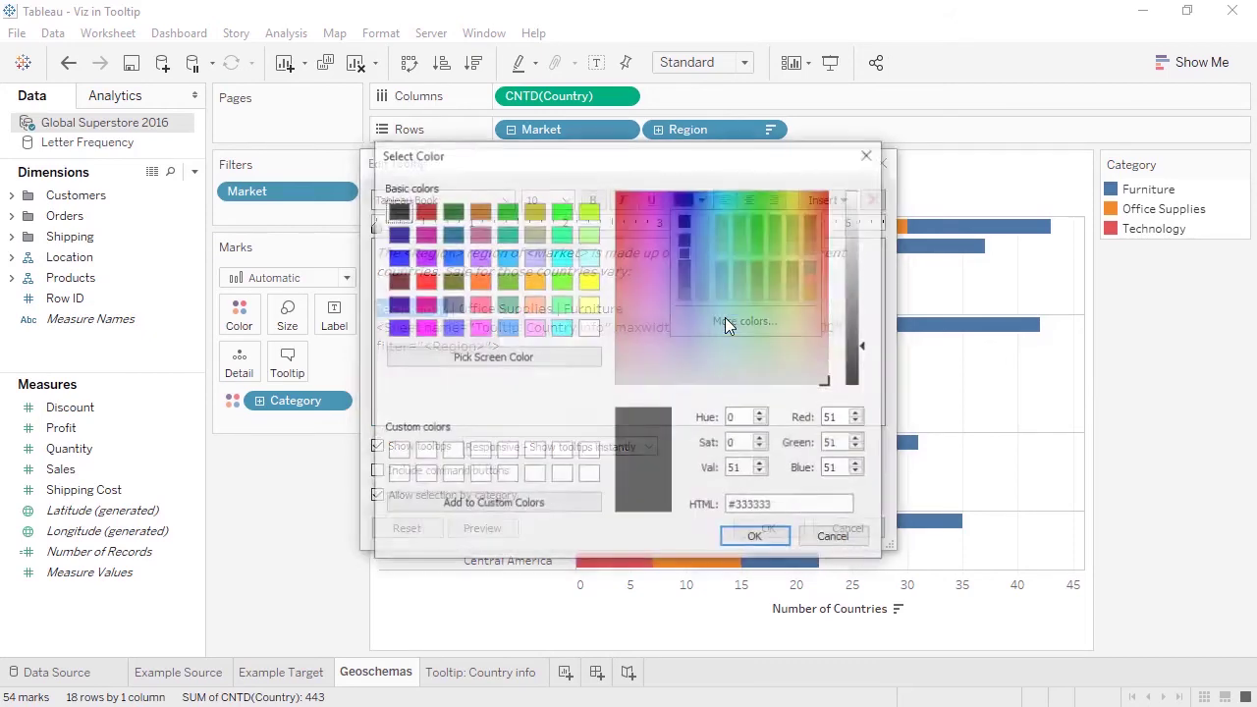
pyautogui.click(547, 362)
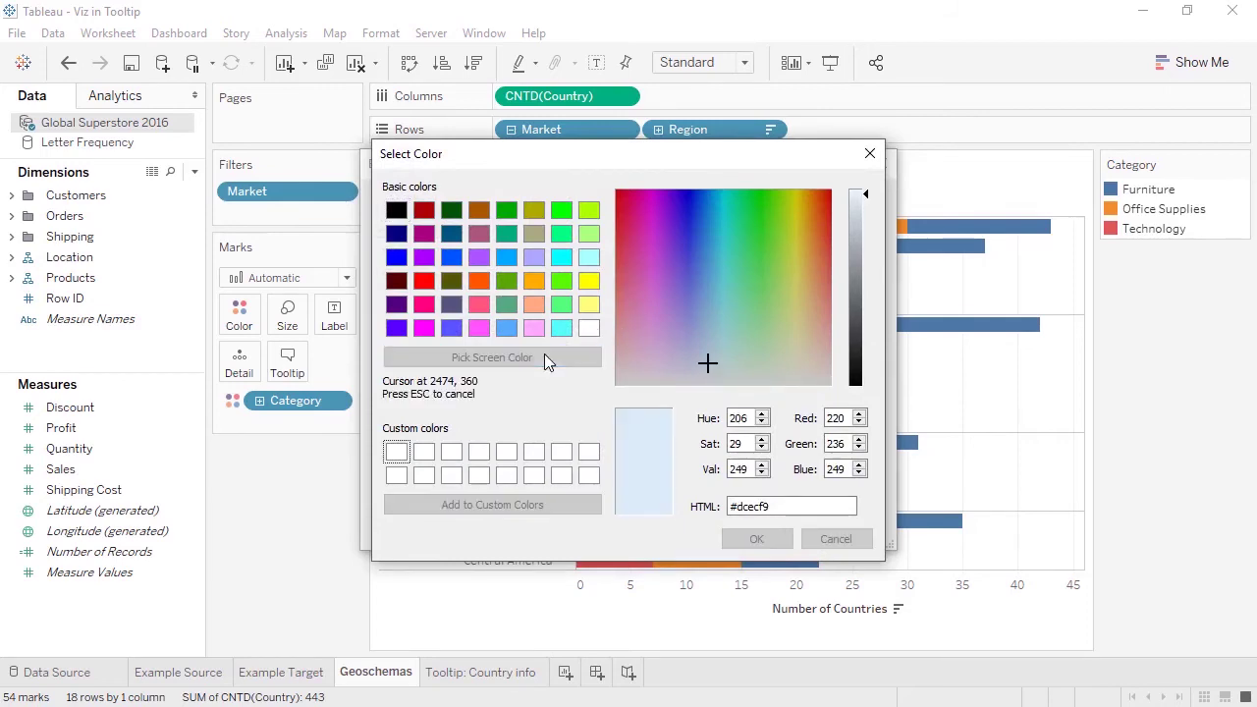
pyautogui.click(1115, 228)
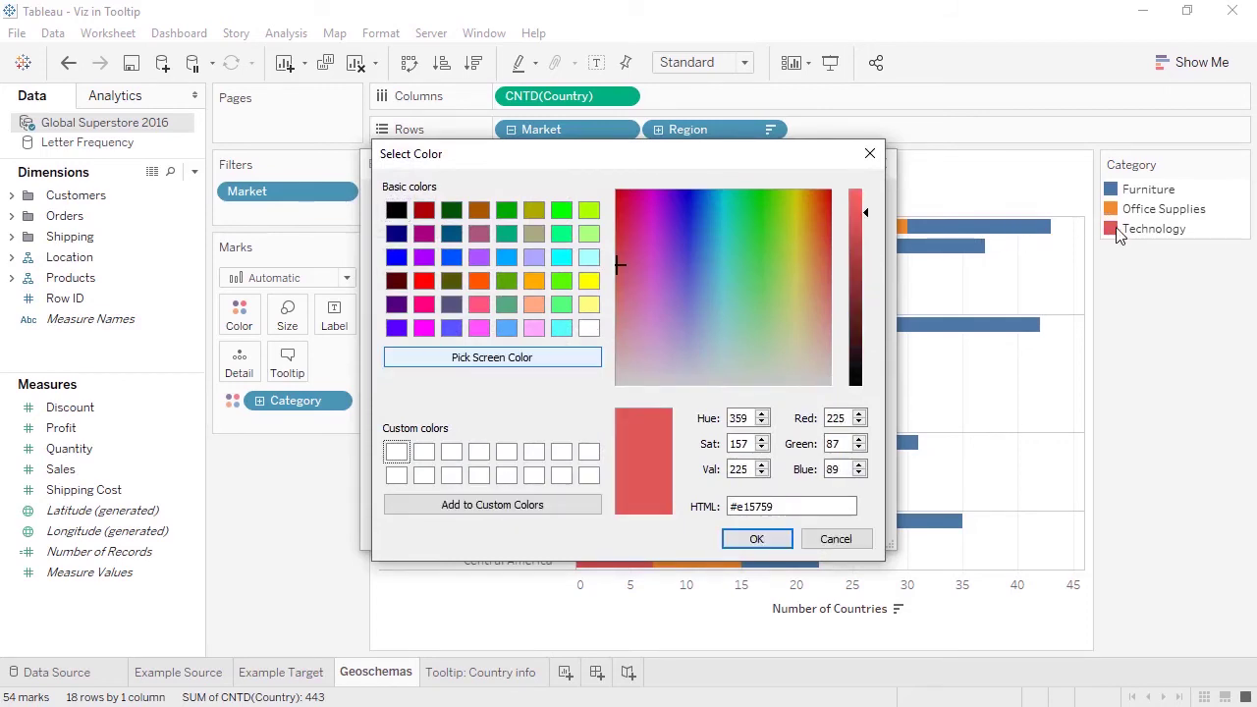
pyautogui.click(786, 546)
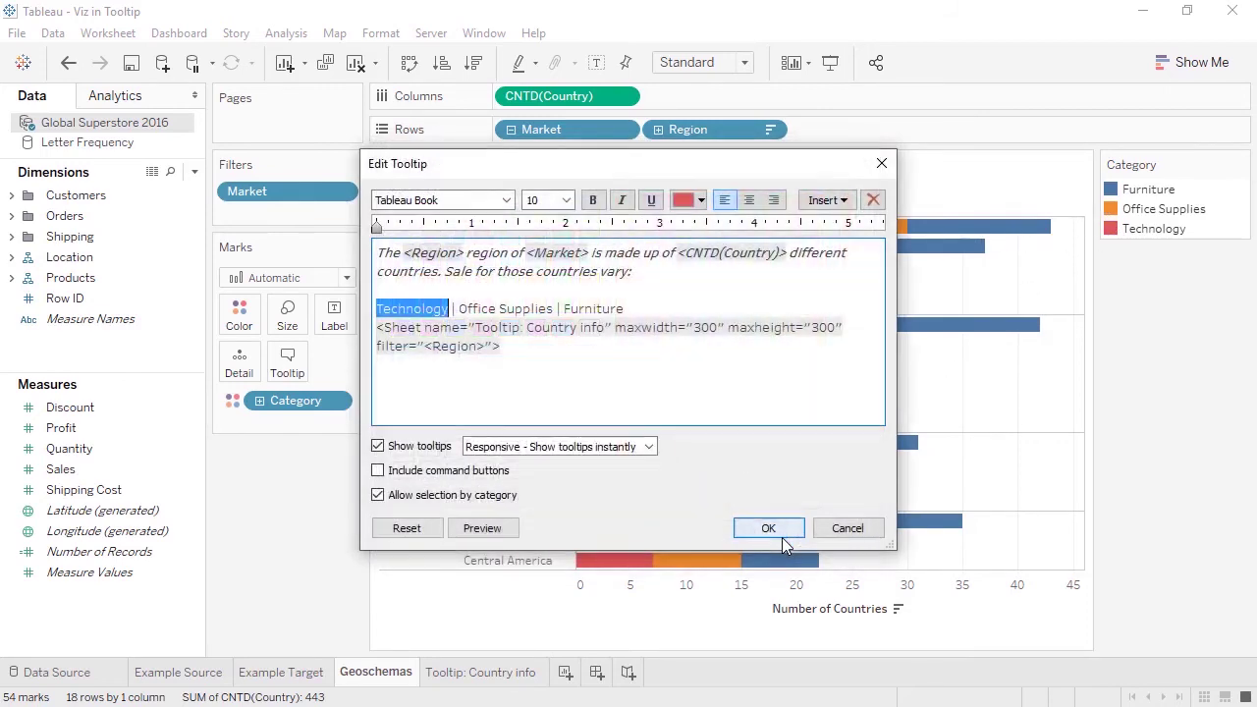
# - Color the Office Supplies text in the tooltip with the legend's orange, #f28e2b
pyautogui.moveTo(556, 310); pyautogui.dragTo(459, 310)
pyautogui.click(701, 199)
pyautogui.click(756, 321)
pyautogui.click(577, 361)
pyautogui.click(1111, 208)
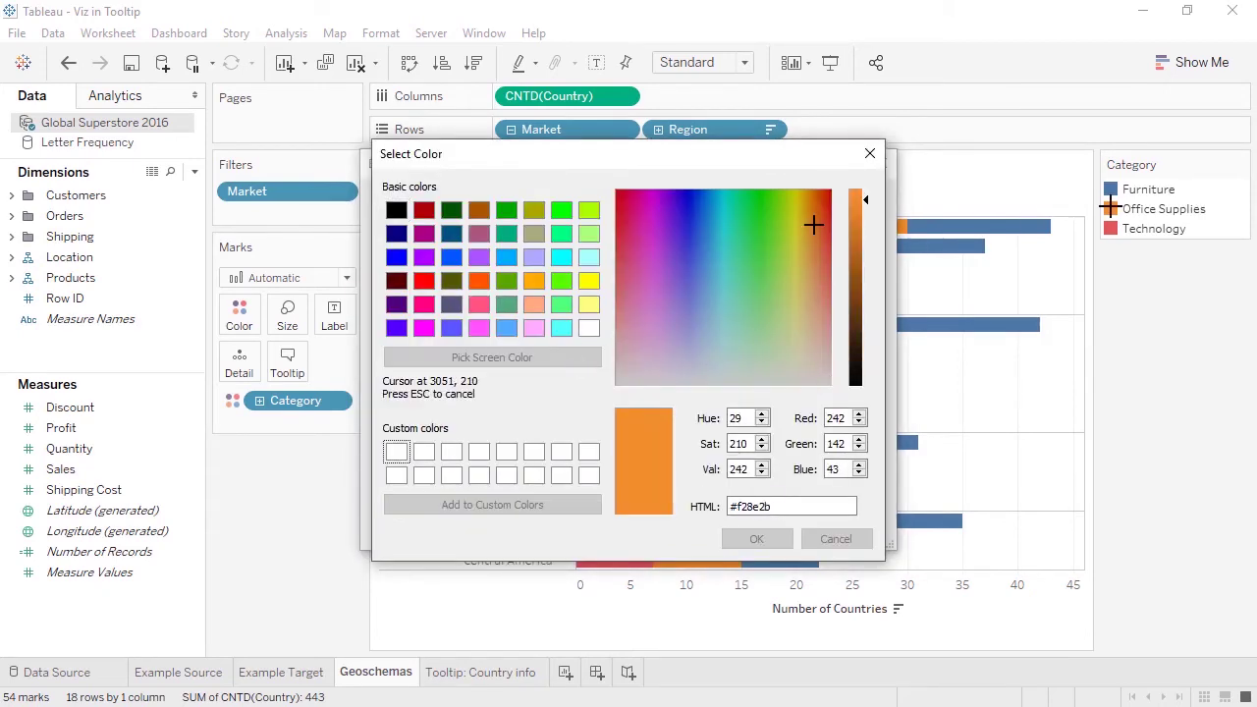
pyautogui.click(756, 538)
# - Color the Furniture text in the tooltip with the legend's blue, apply the tooltip changes and check the South America tooltip
pyautogui.doubleClick(593, 309)
pyautogui.click(700, 199)
pyautogui.click(745, 320)
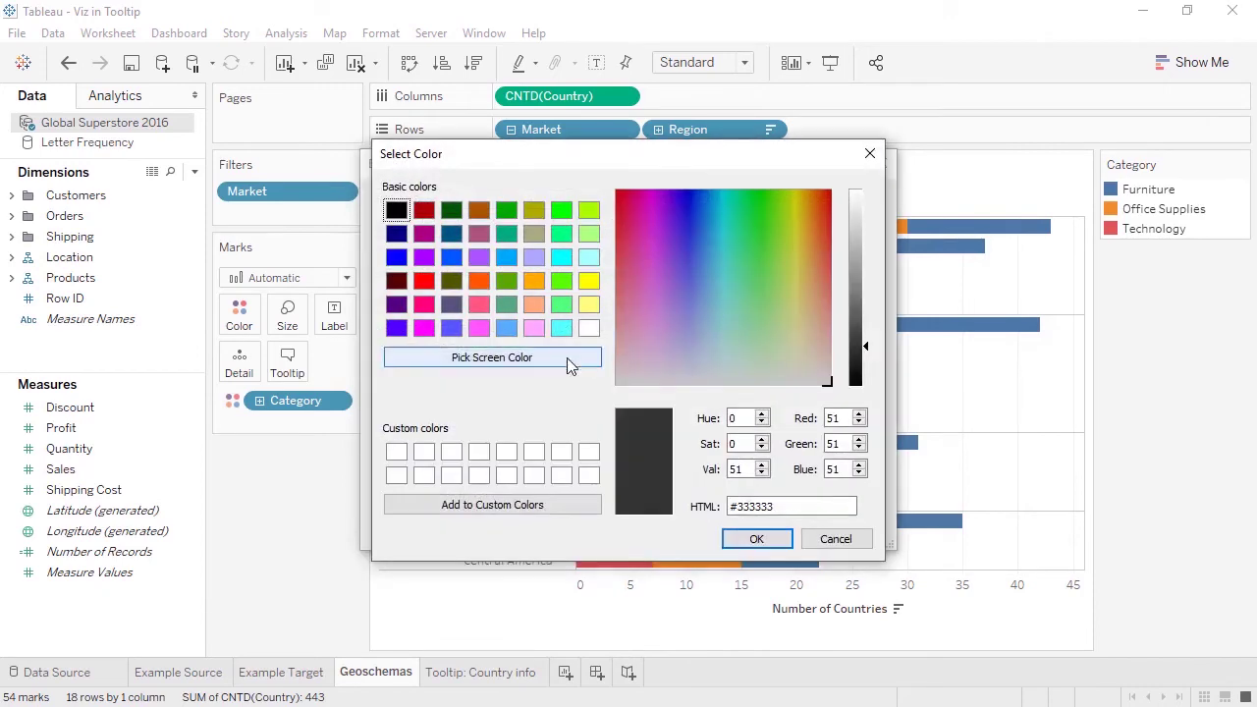
pyautogui.click(564, 359)
pyautogui.click(1111, 189)
pyautogui.click(754, 537)
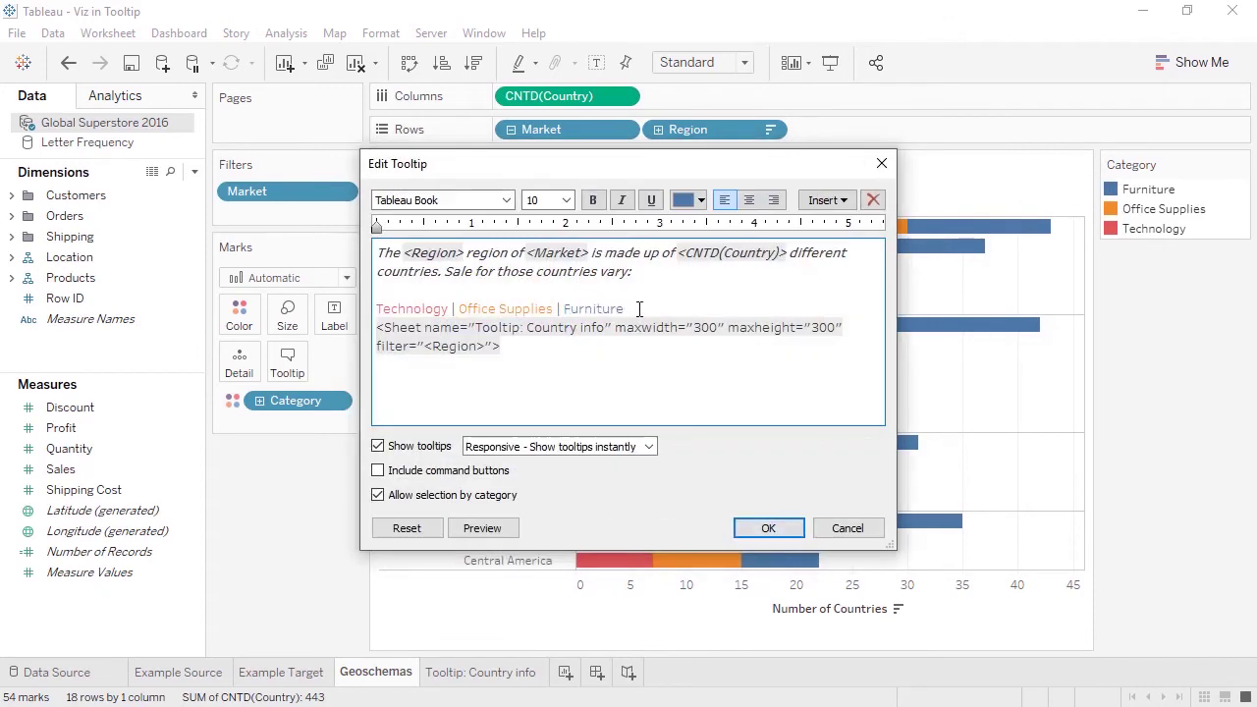
pyautogui.click(764, 528)
pyautogui.moveTo(743, 531)
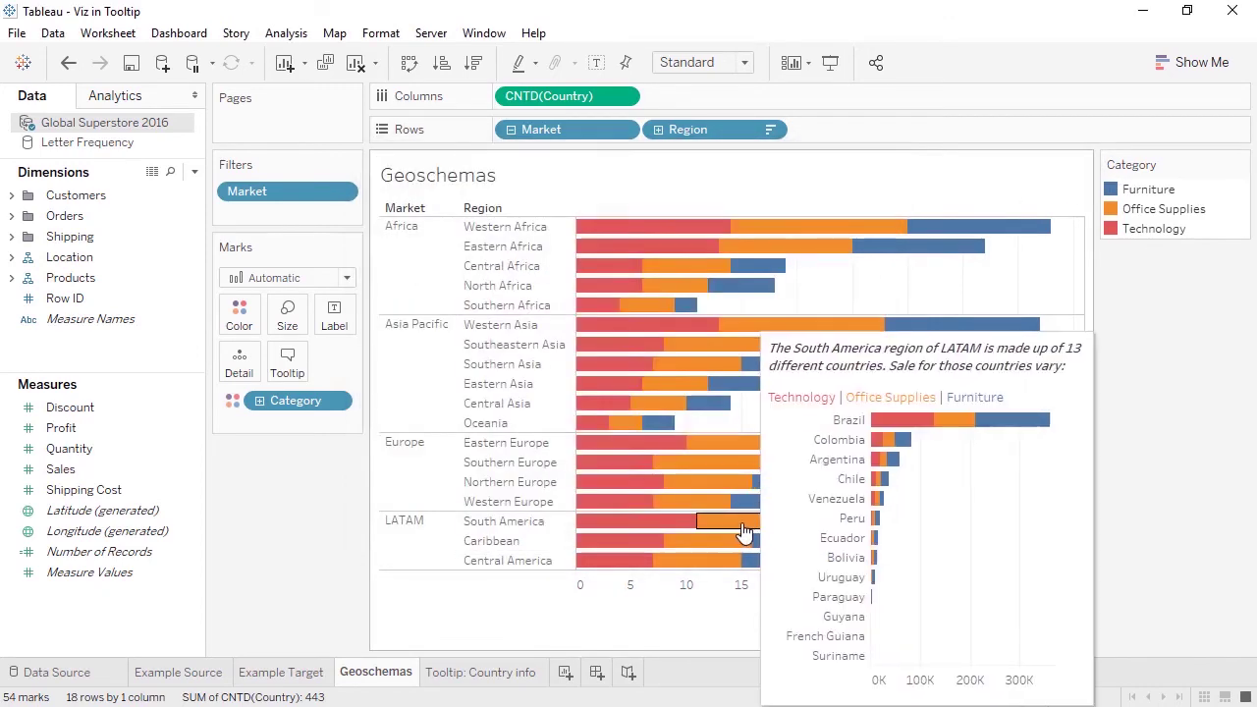
pyautogui.moveTo(683, 482)
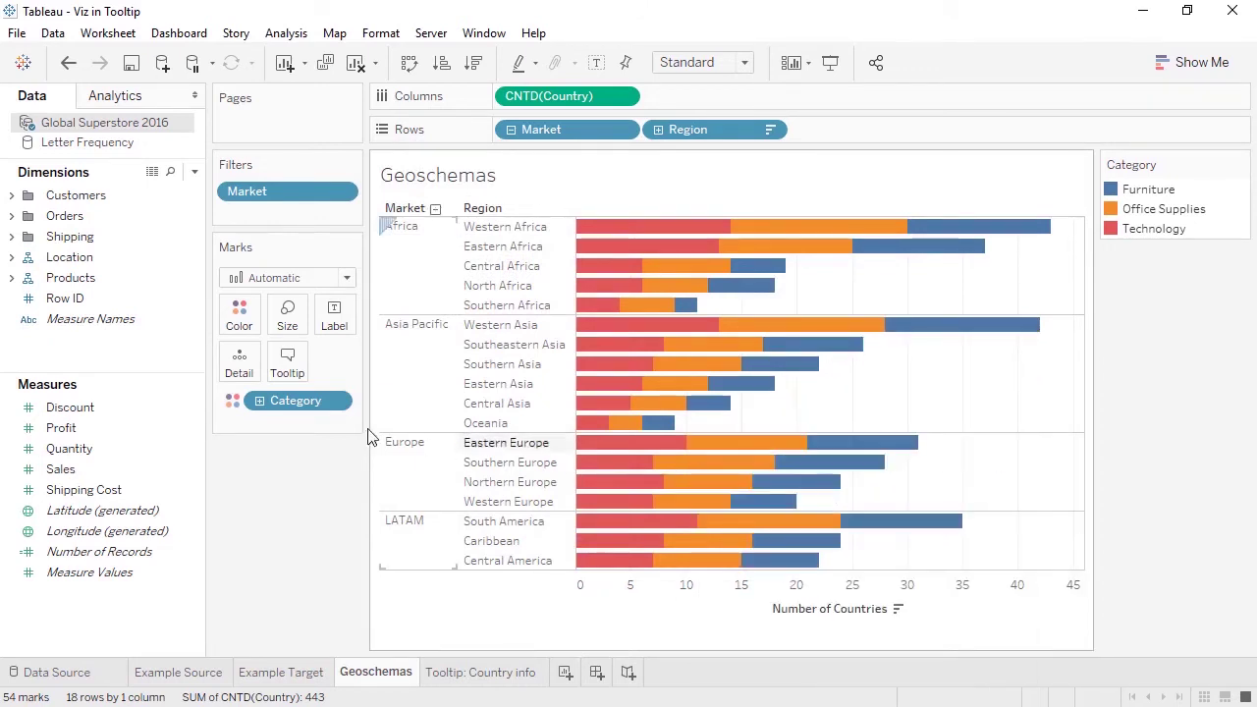
# - Remove Category from the color encoding of the Geoschemas bars
pyautogui.moveTo(302, 410); pyautogui.dragTo(289, 488)
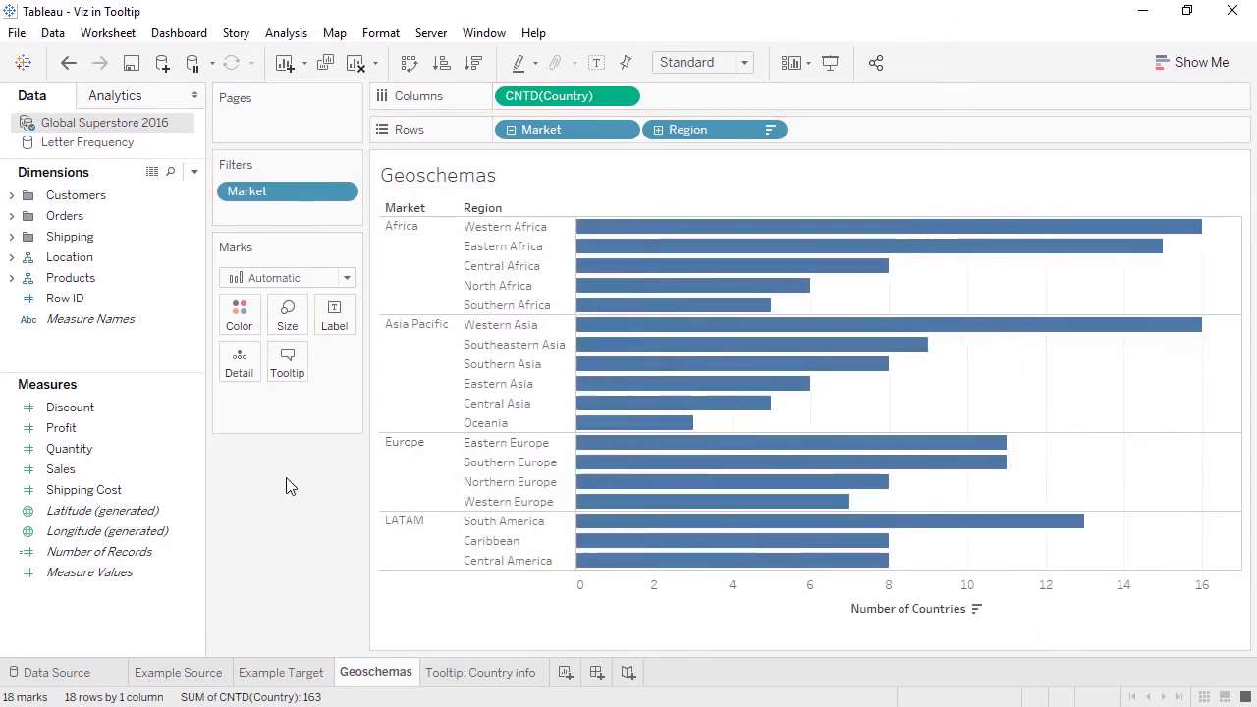
pyautogui.moveTo(630, 275)
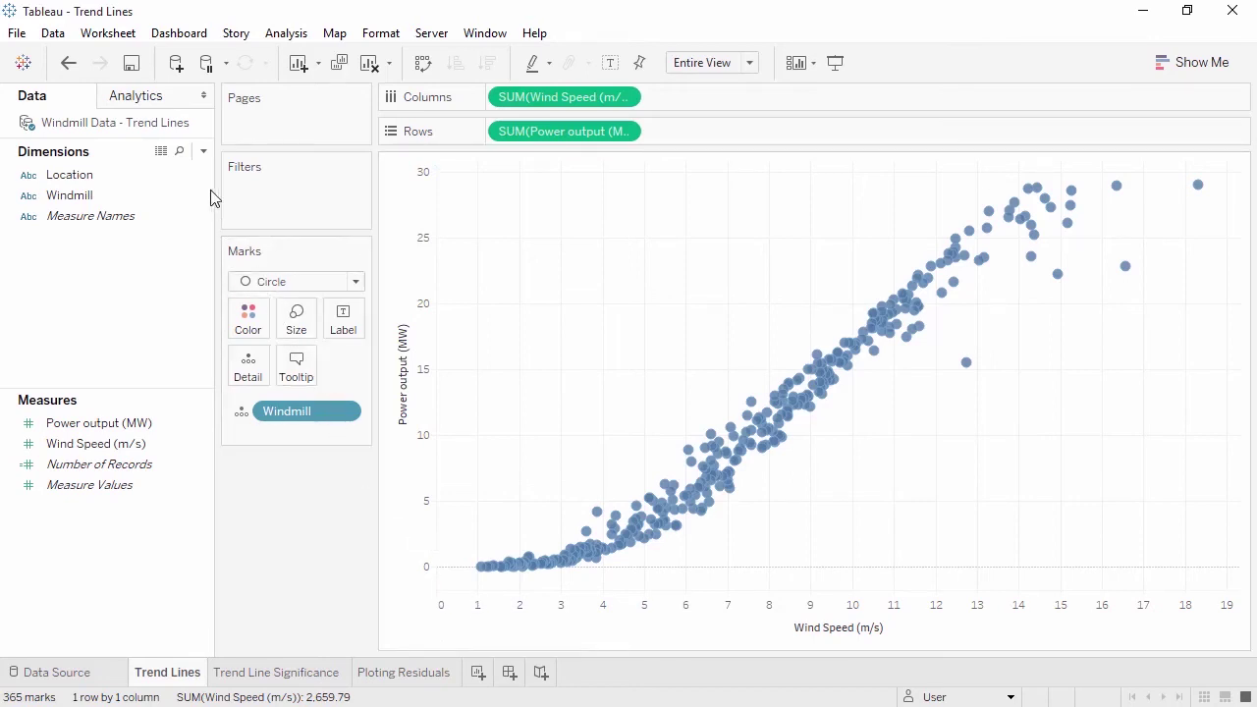
# - Add a linear trend line to the wind speed and power output scatter plot and examine its equation
pyautogui.click(148, 103)
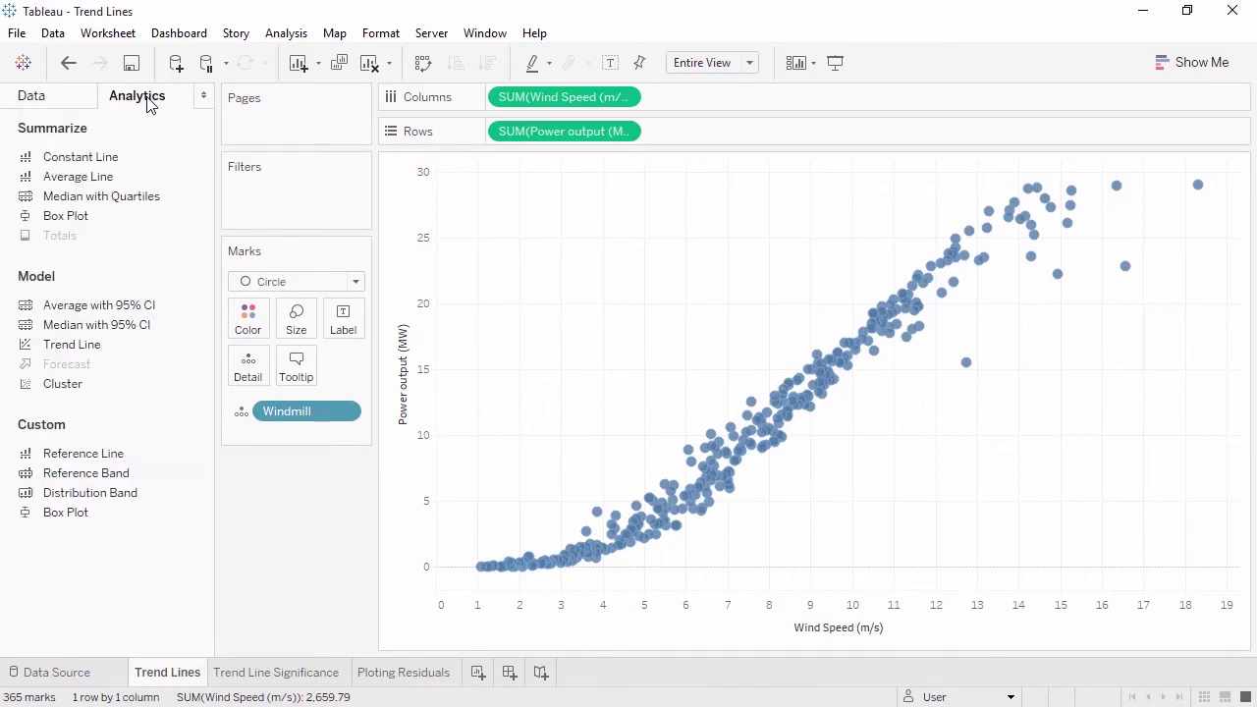
pyautogui.moveTo(103, 348); pyautogui.dragTo(556, 195)
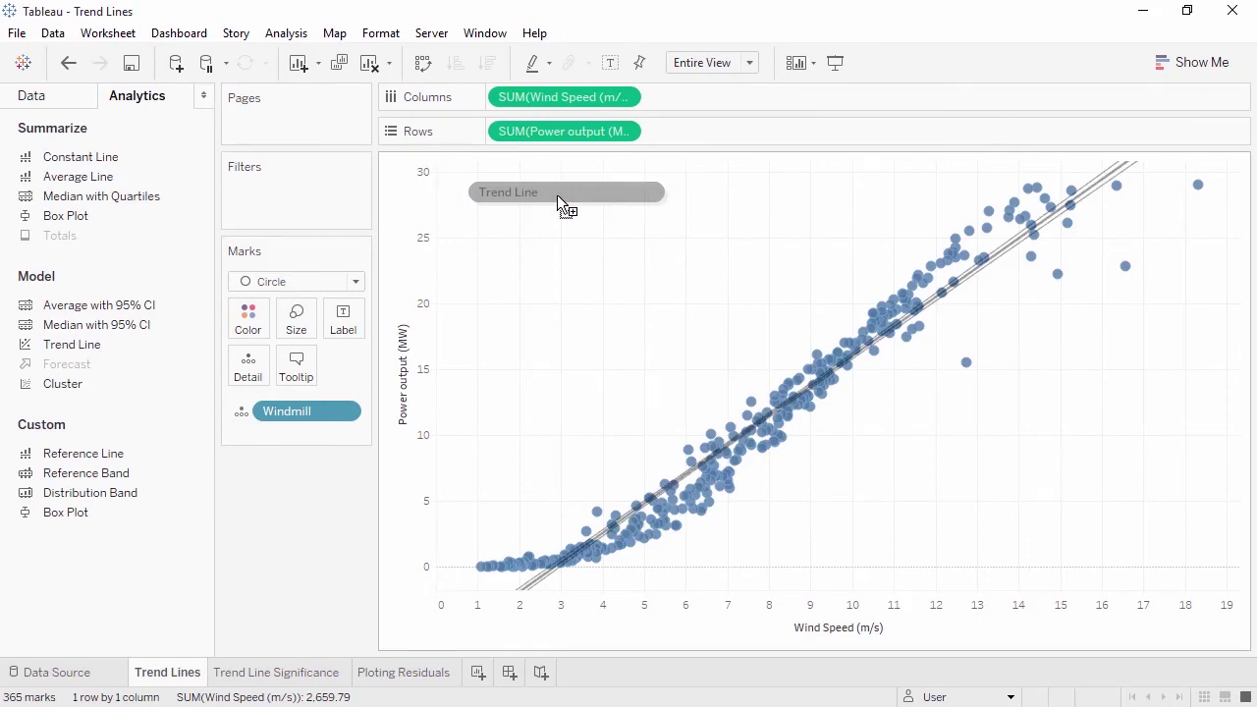
pyautogui.moveTo(538, 577)
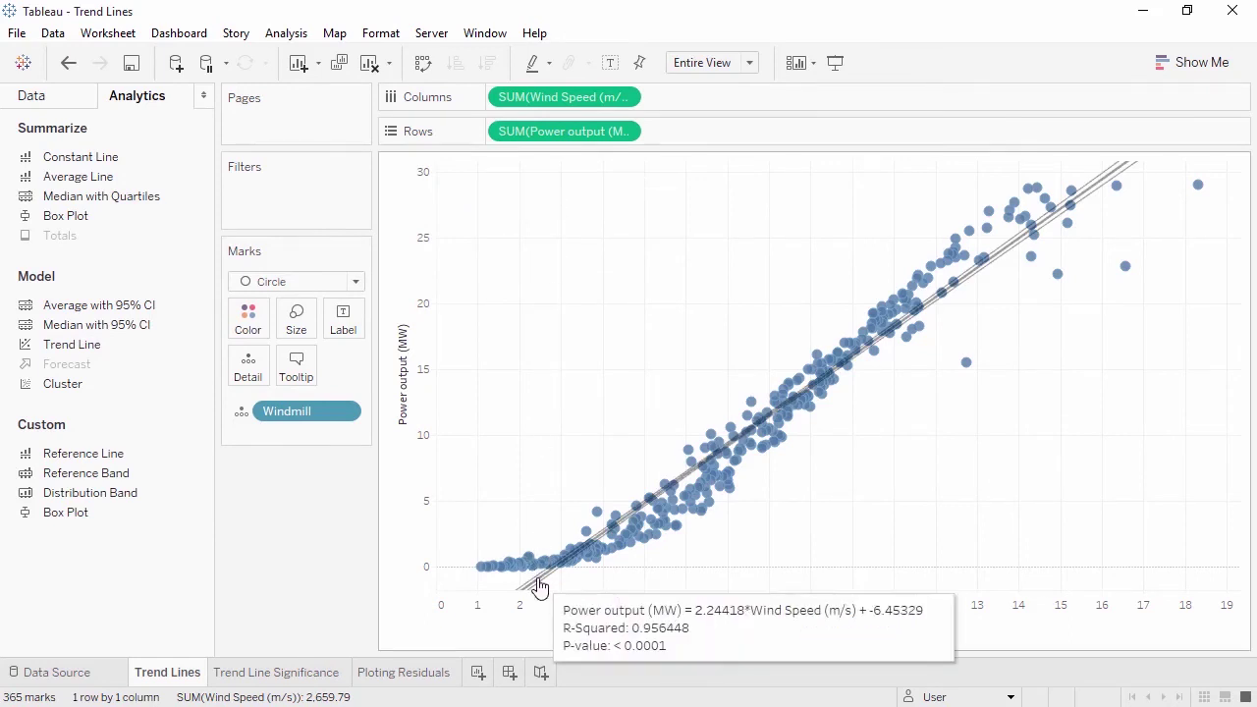
# - Remove the trend line from the scatter plot and undo the removal
pyautogui.moveTo(533, 583); pyautogui.dragTo(319, 568)
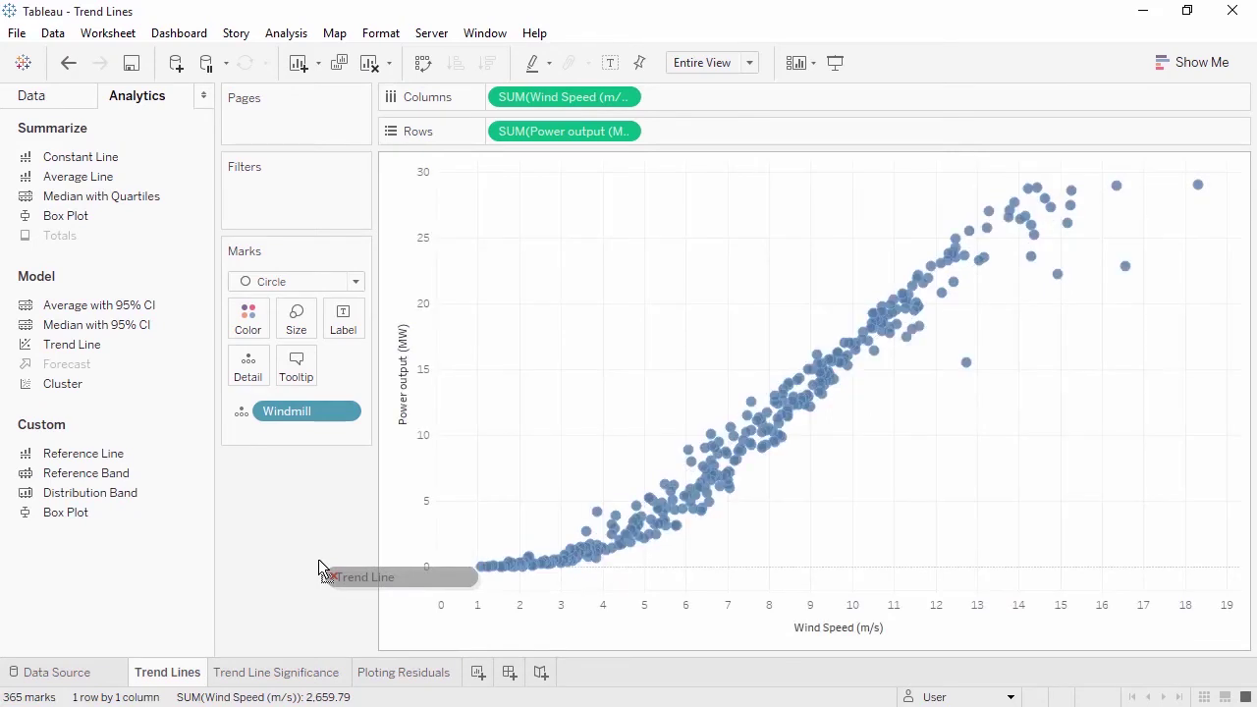
pyautogui.moveTo(319, 569); pyautogui.dragTo(317, 556)
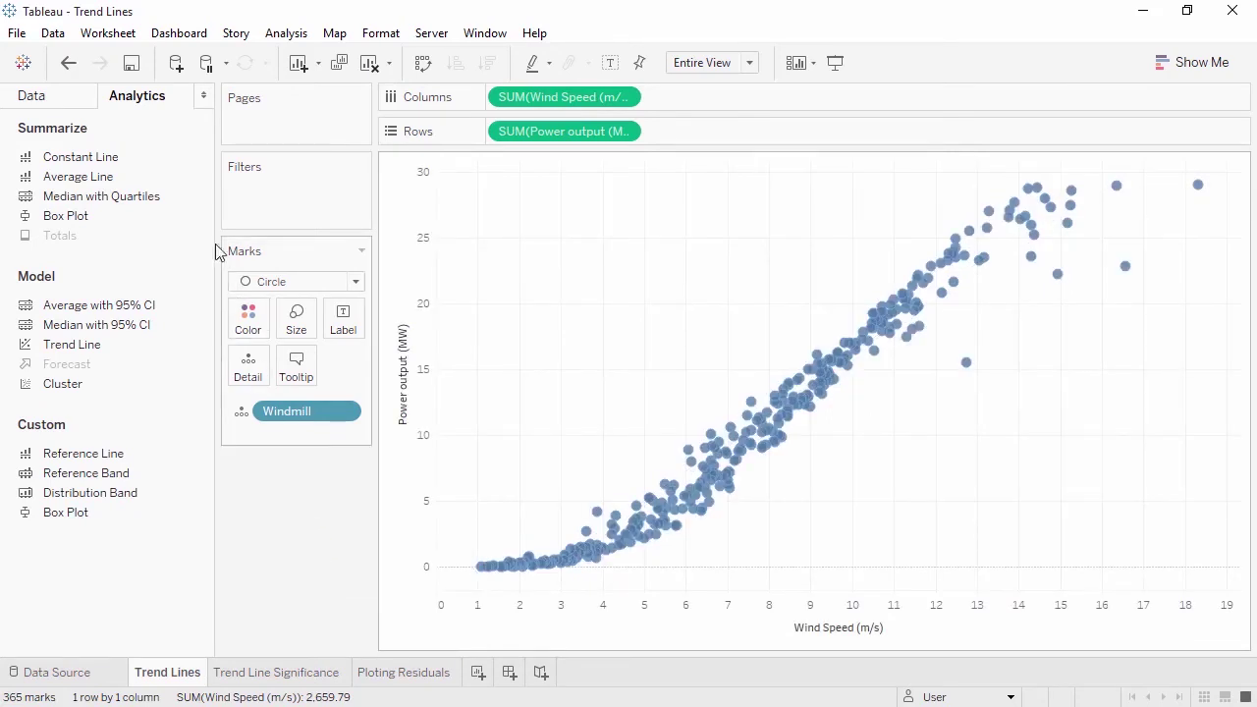
pyautogui.click(70, 71)
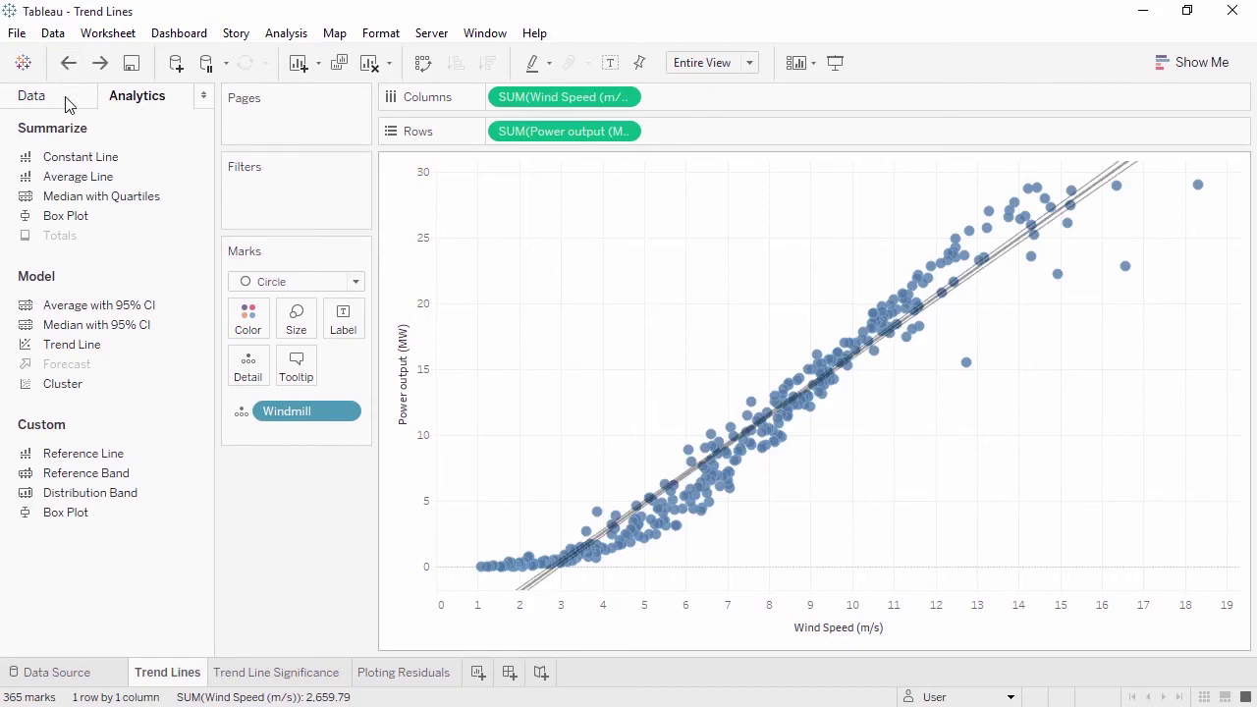
# - Split the scatter plot into rows by Location and move Location from the rows to the color encoding
pyautogui.click(67, 104)
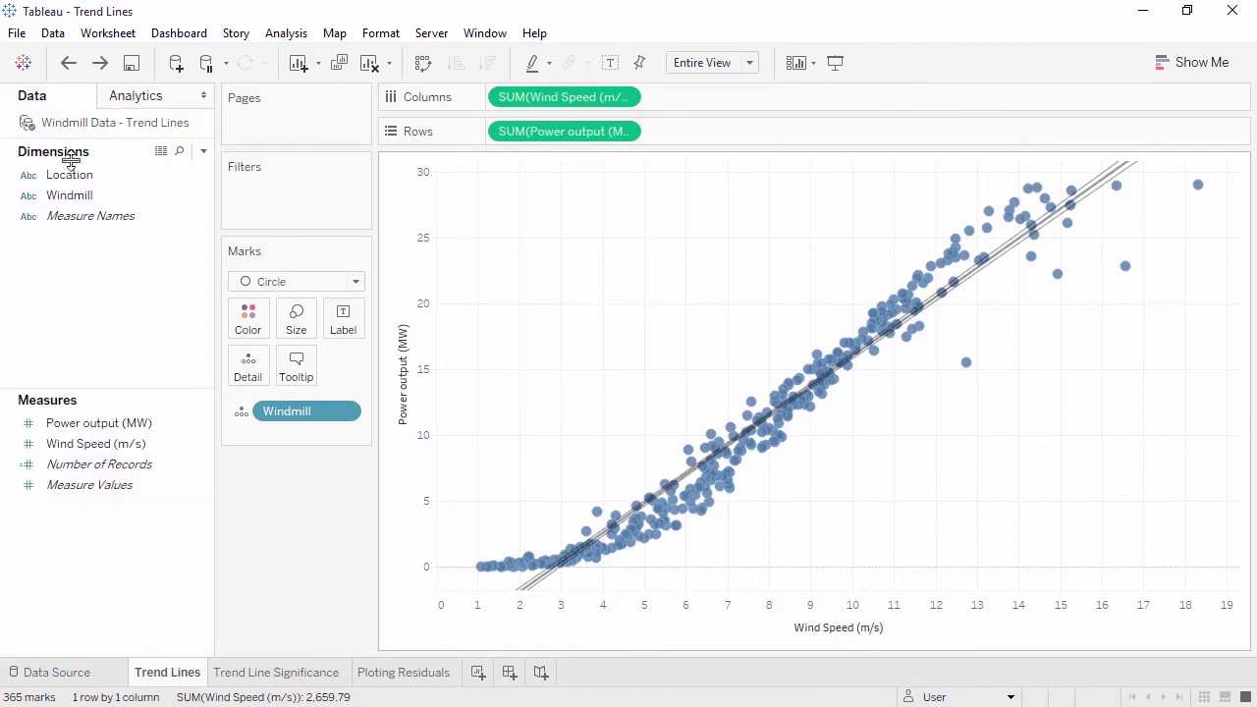
pyautogui.moveTo(68, 174); pyautogui.dragTo(398, 252)
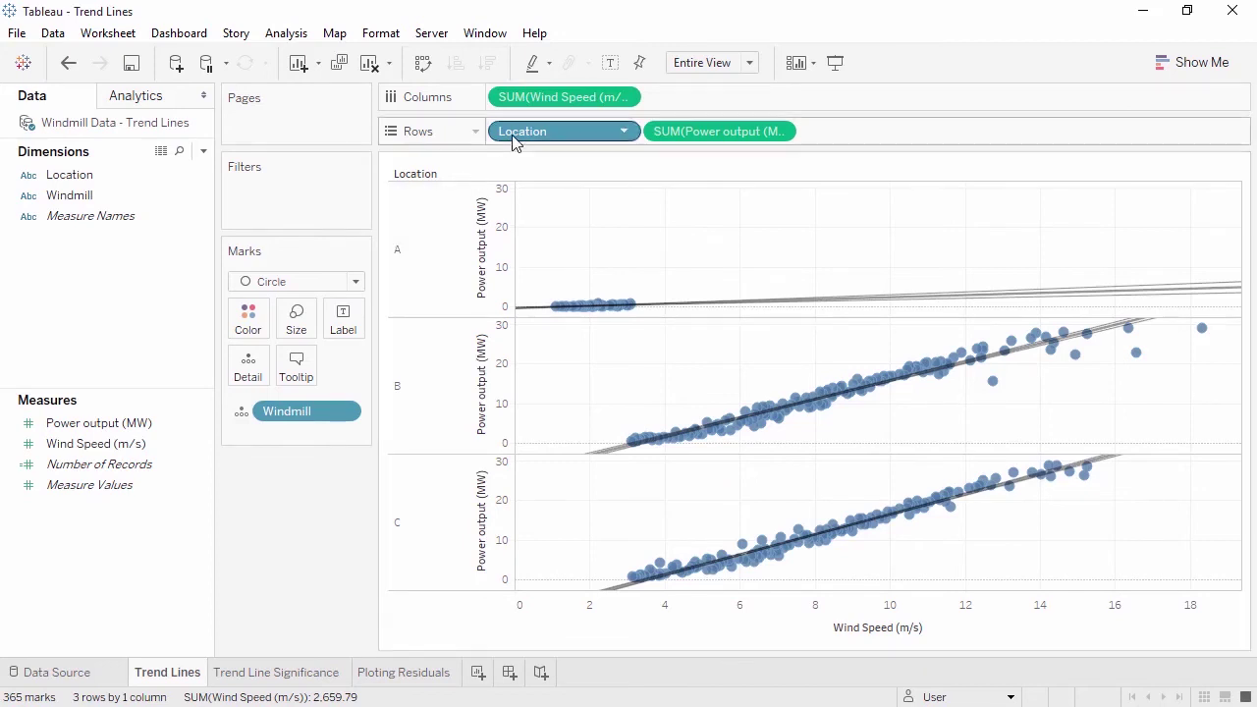
pyautogui.moveTo(513, 139); pyautogui.dragTo(252, 321)
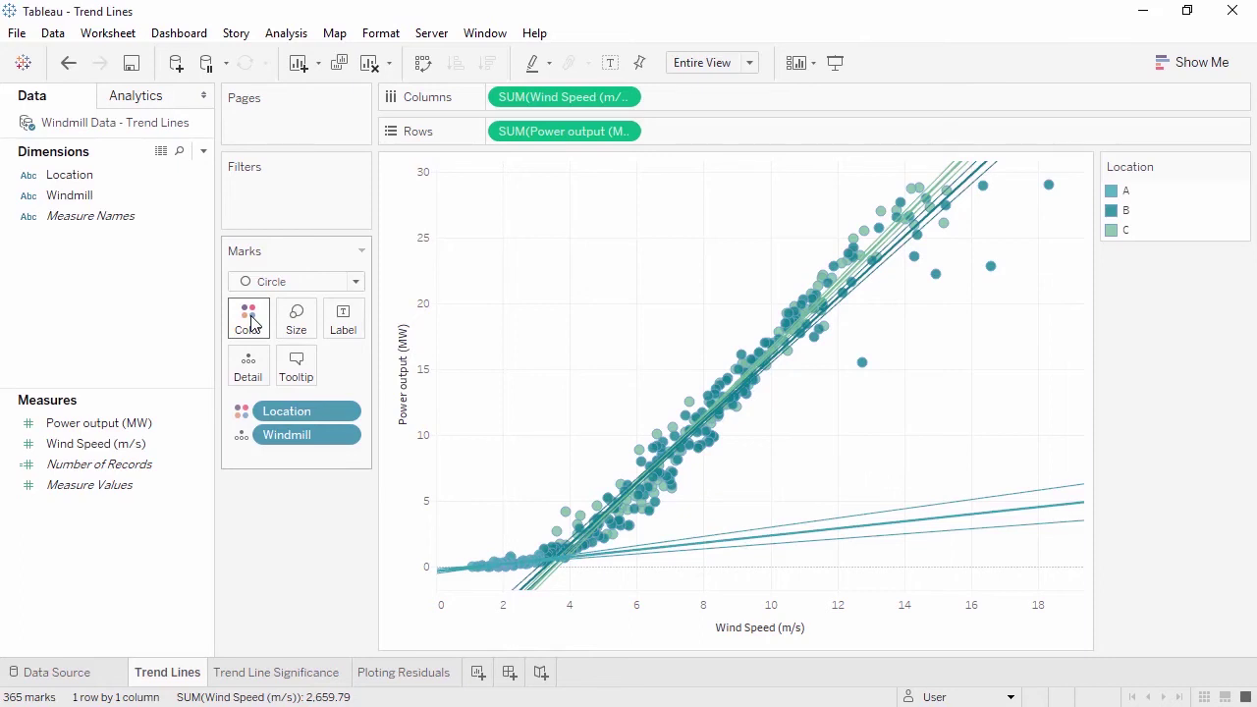
# - Edit the scatter plot's trend lines to disallow a trend line per color and hide the confidence bands
pyautogui.rightClick(496, 320)
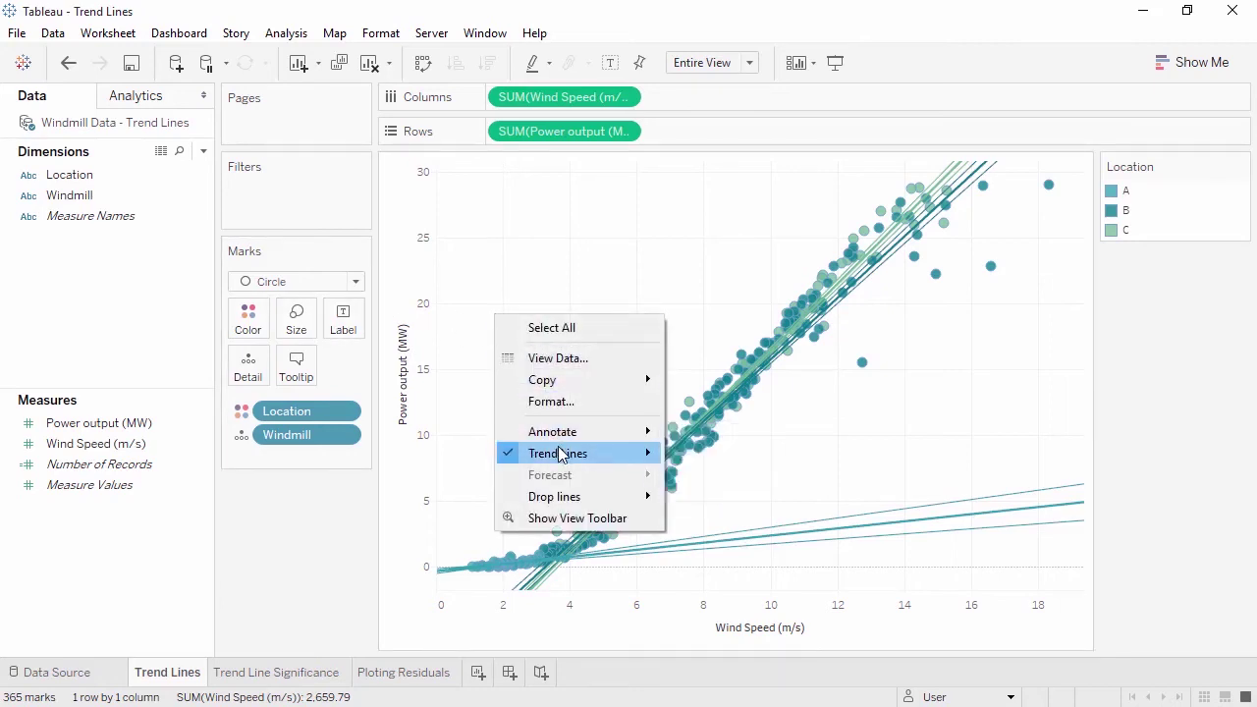
pyautogui.moveTo(634, 462)
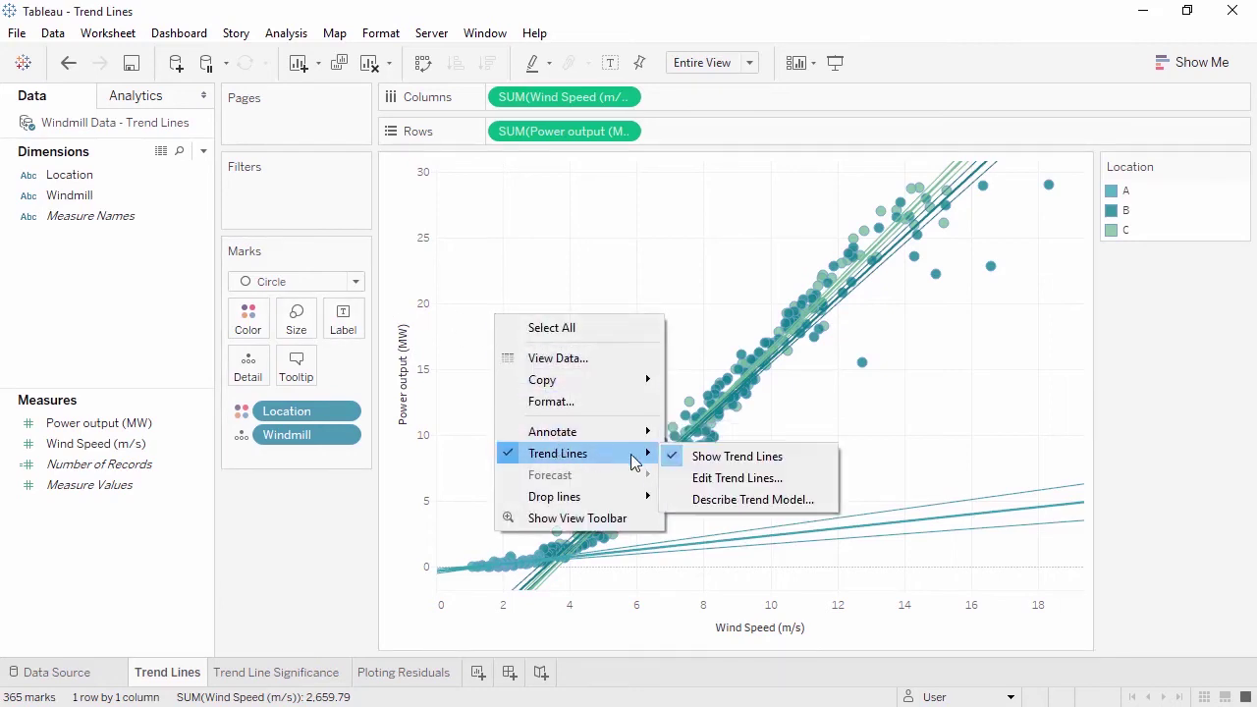
pyautogui.click(743, 480)
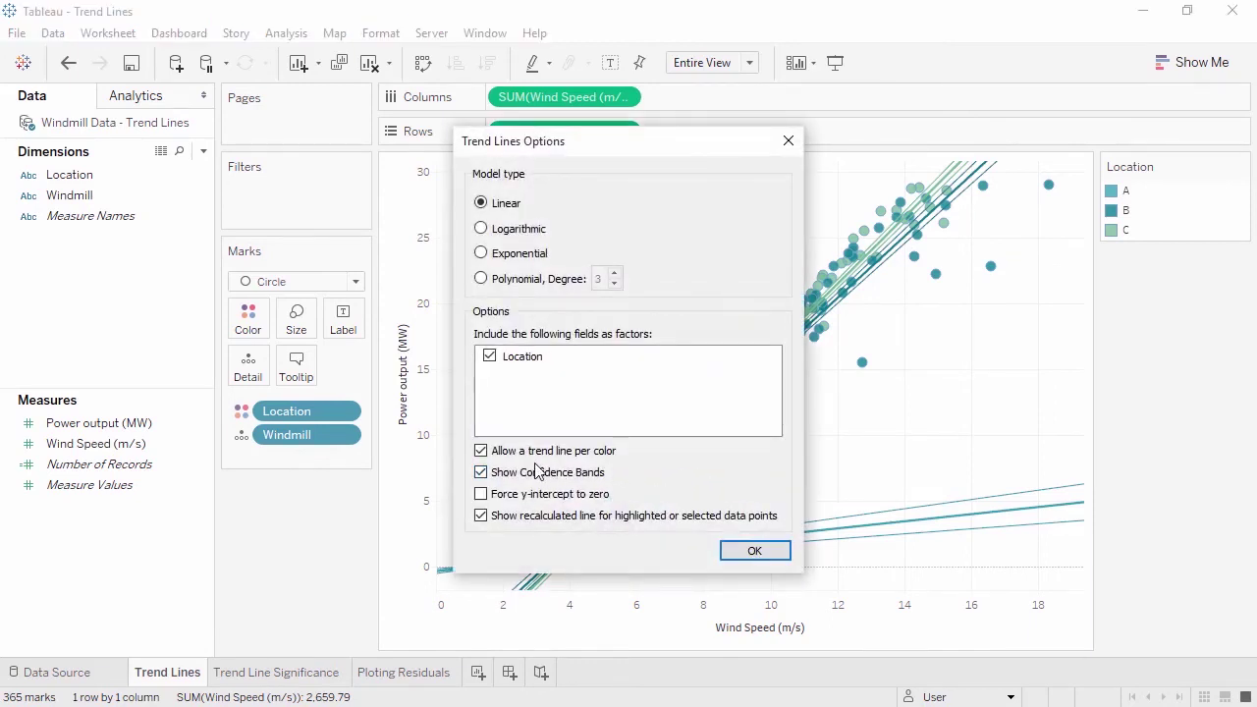
pyautogui.click(480, 452)
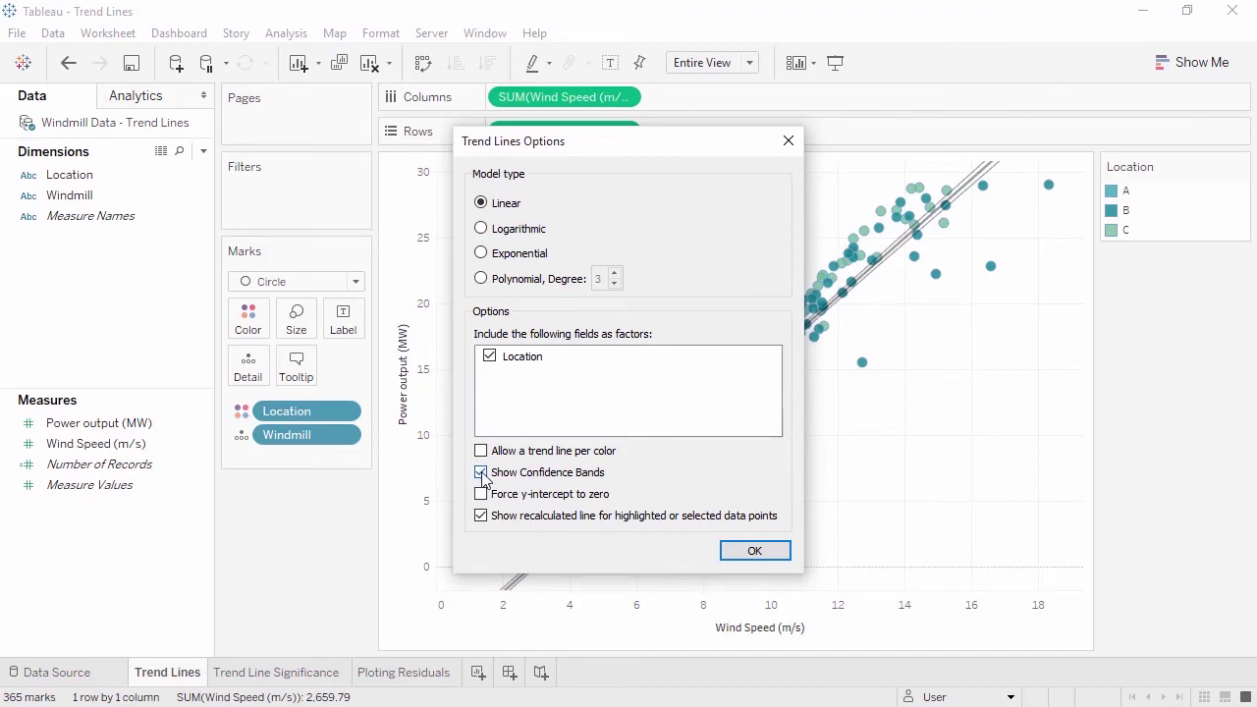
pyautogui.click(480, 472)
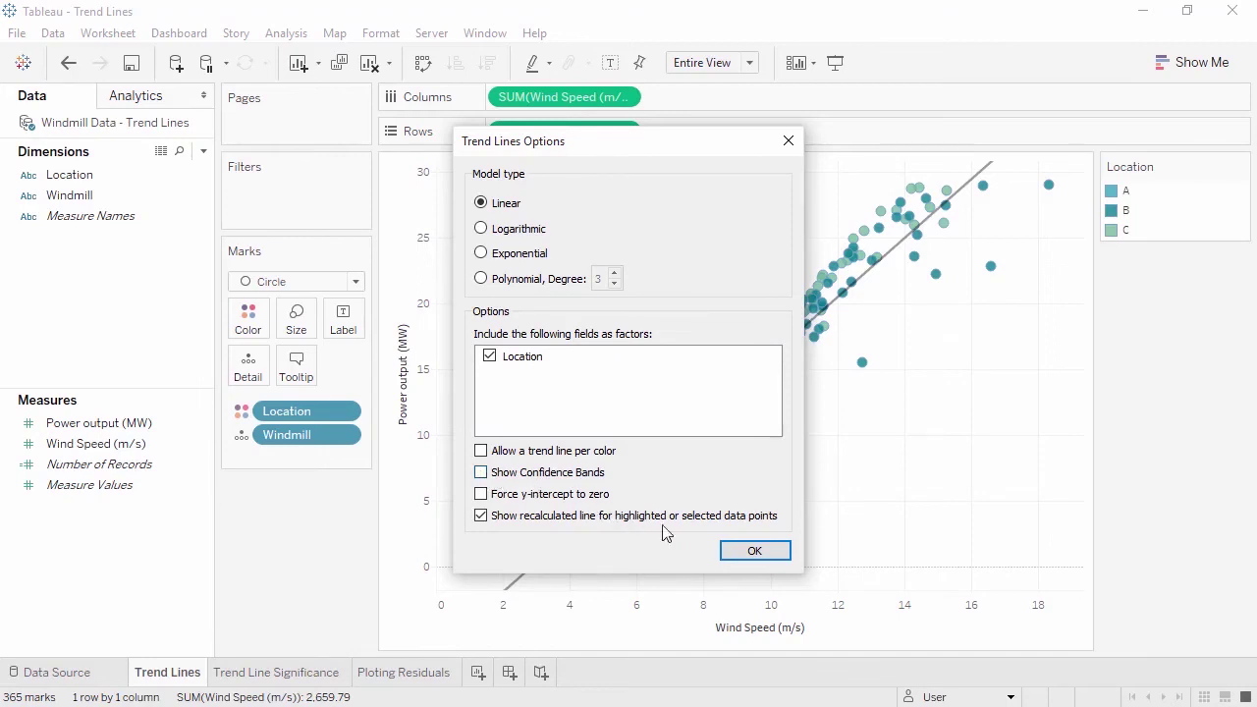
pyautogui.click(738, 553)
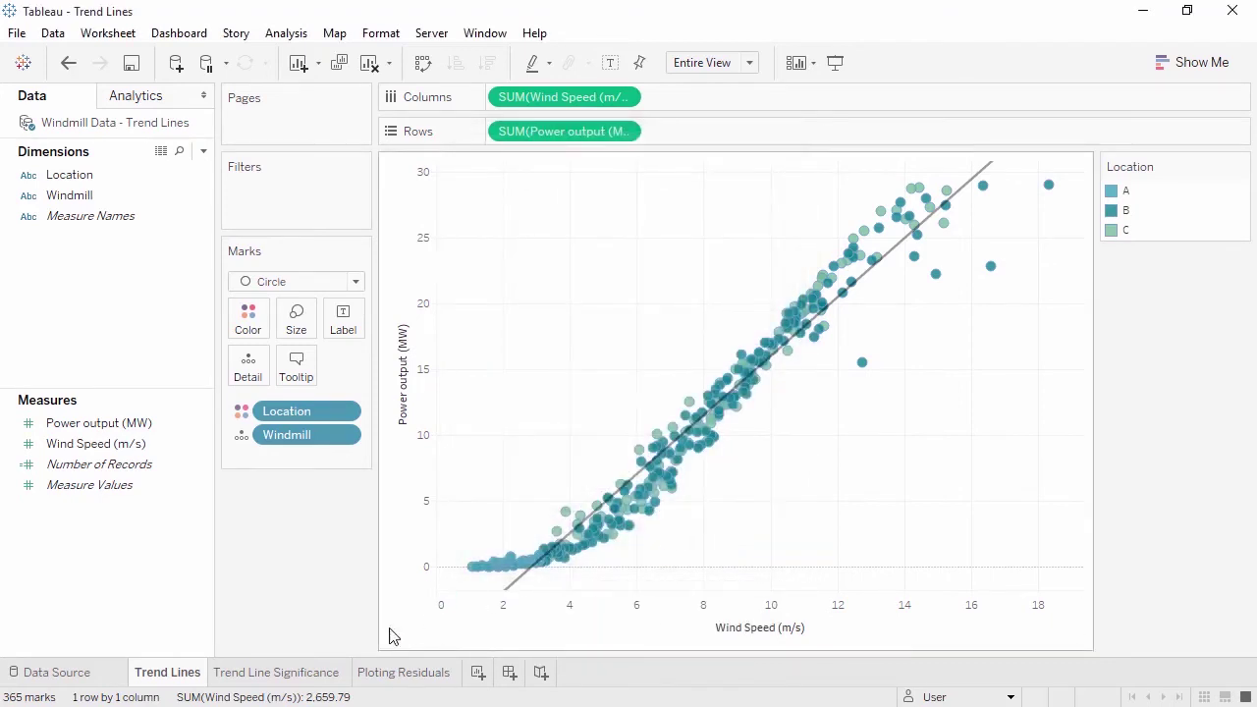
# - Export the Trend Line Significance sheet's data to an Access database named Trend Line Residuals, connecting to it after export as DATA Connection
pyautogui.click(321, 675)
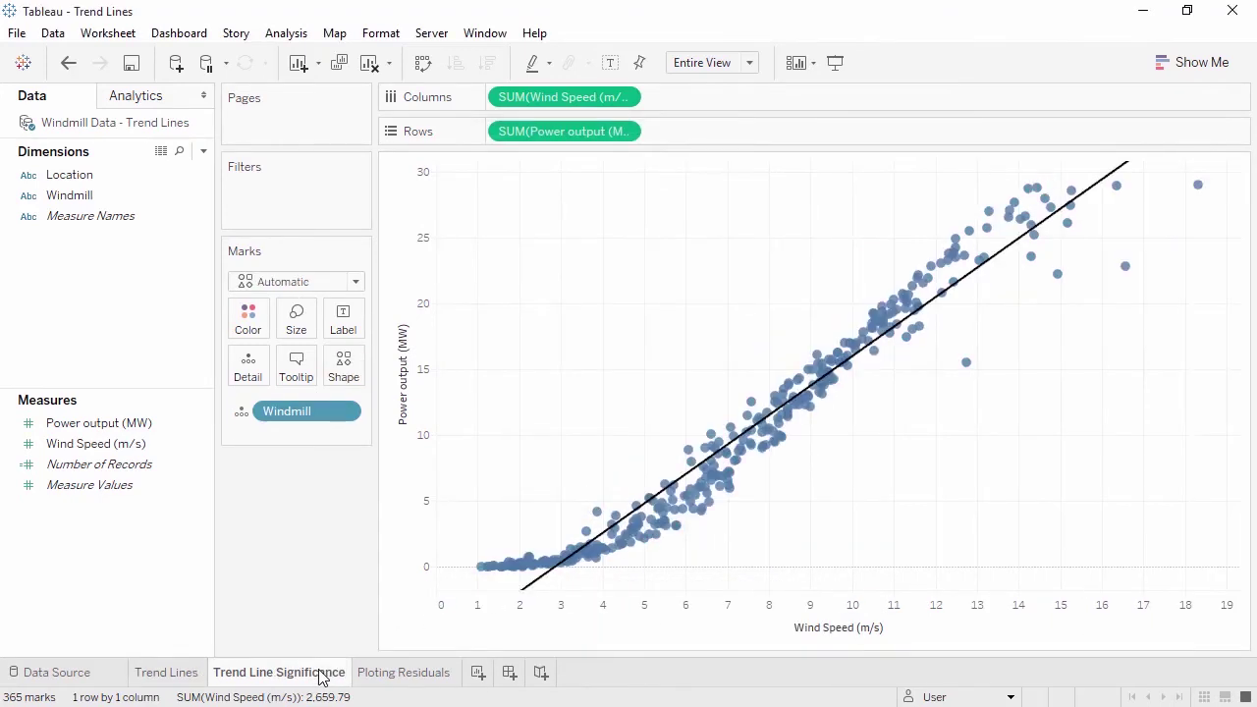
pyautogui.moveTo(530, 589)
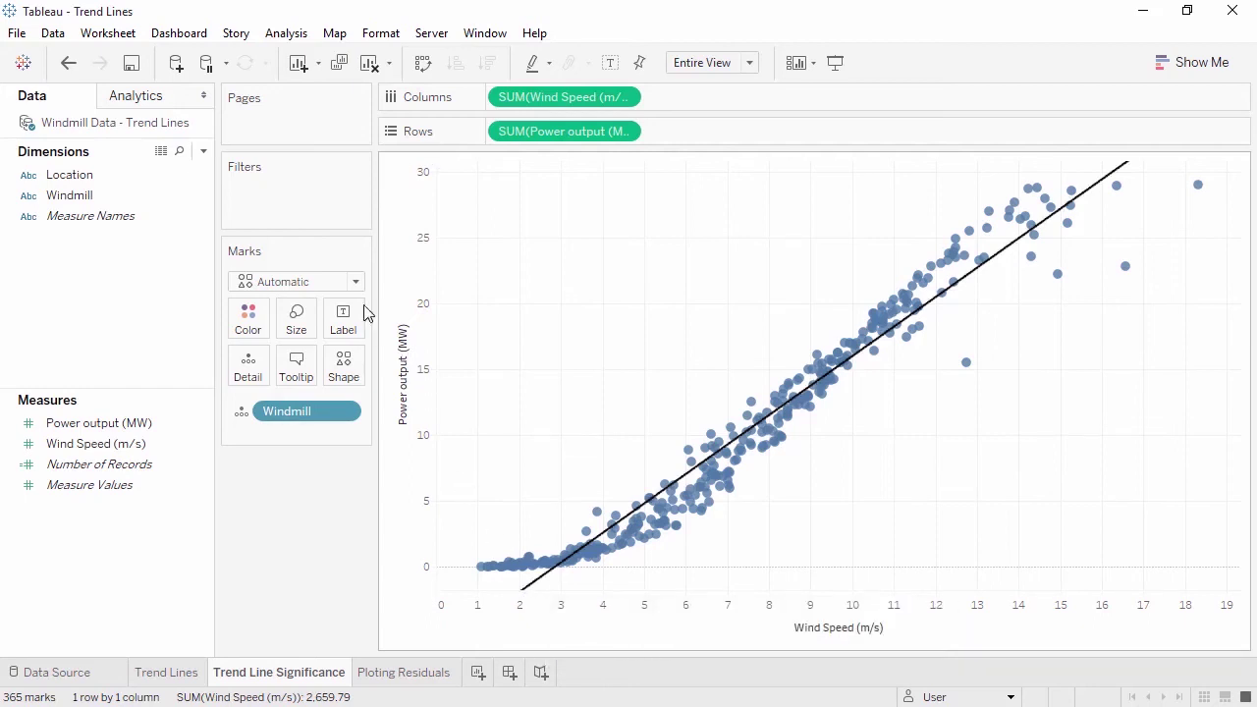
pyautogui.click(113, 34)
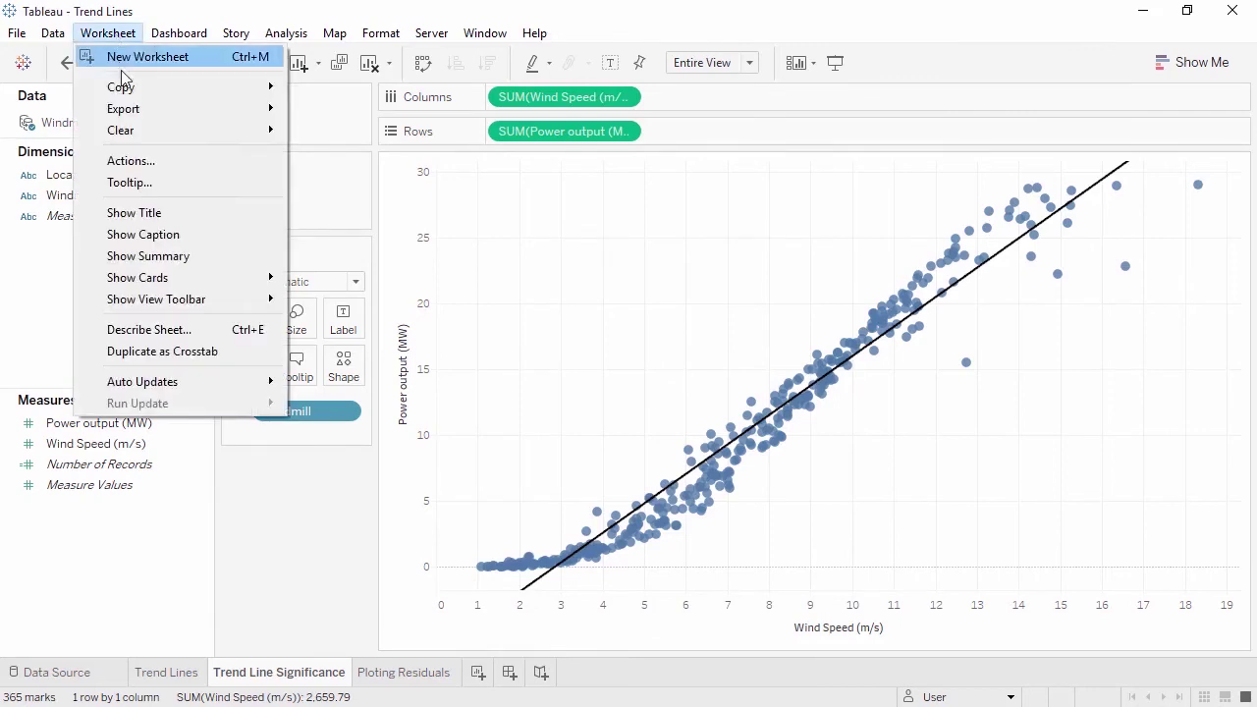
pyautogui.moveTo(123, 108)
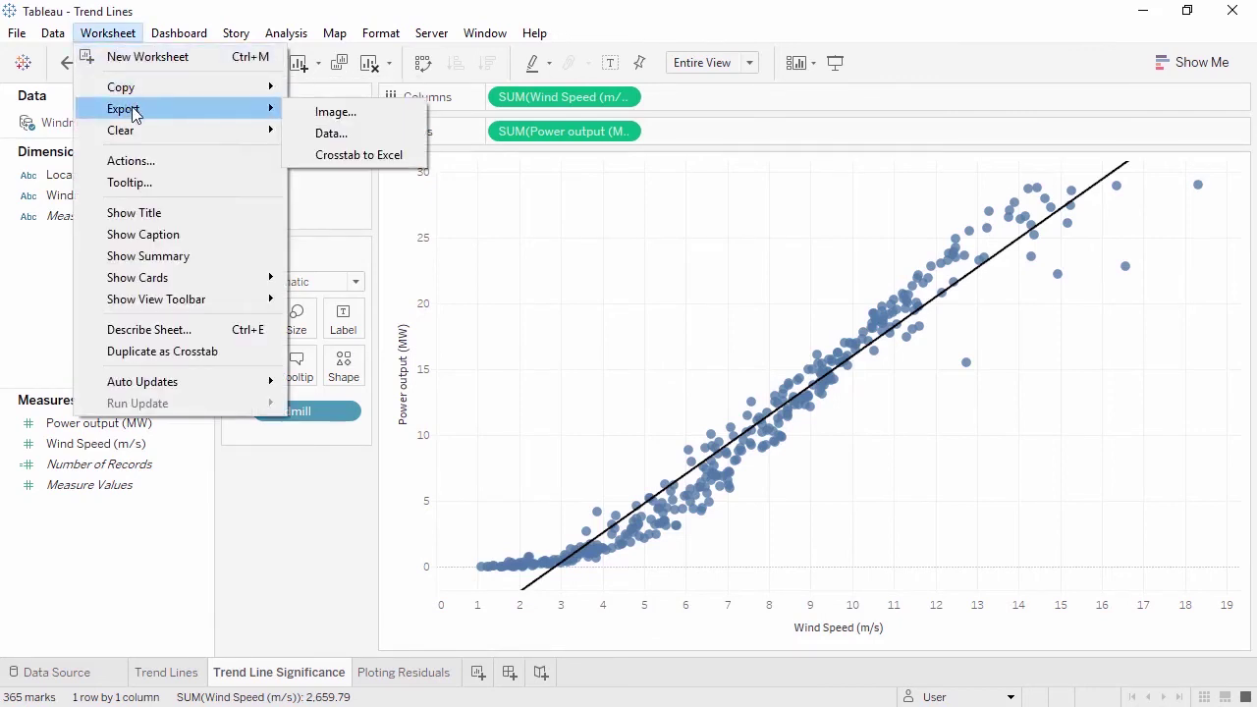
pyautogui.click(334, 133)
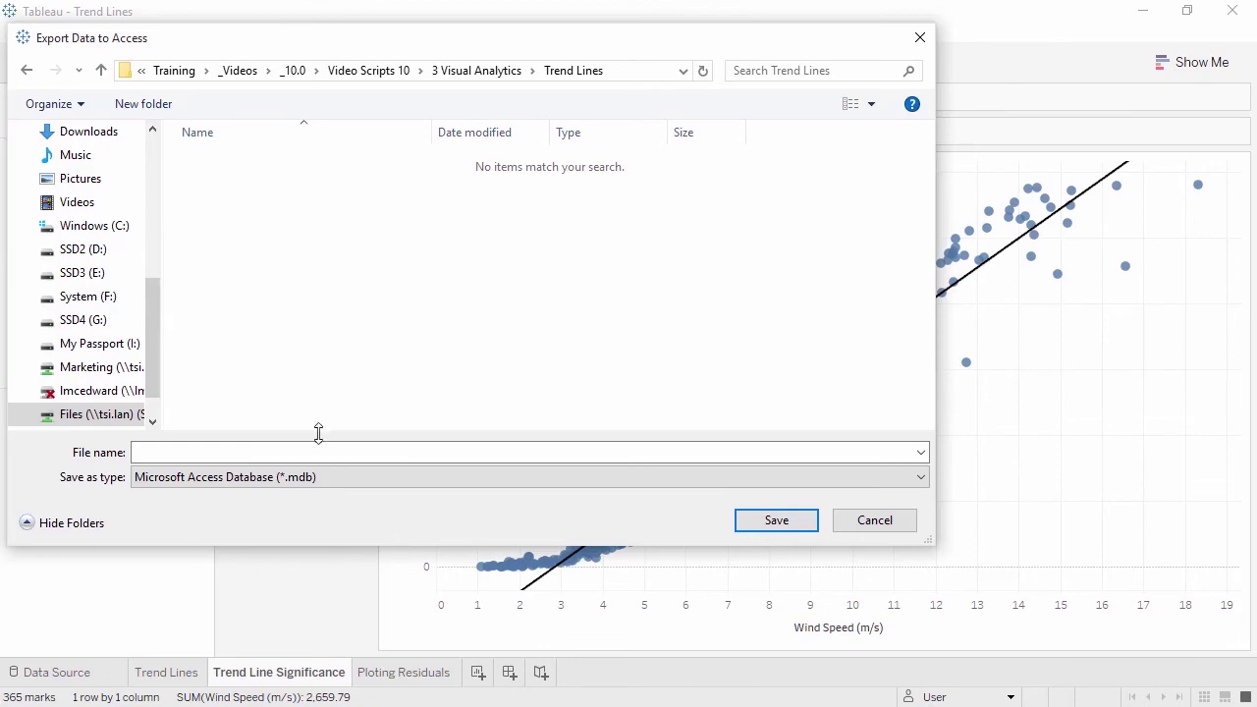
pyautogui.click(321, 448)
pyautogui.write('Trend Line Residuals')
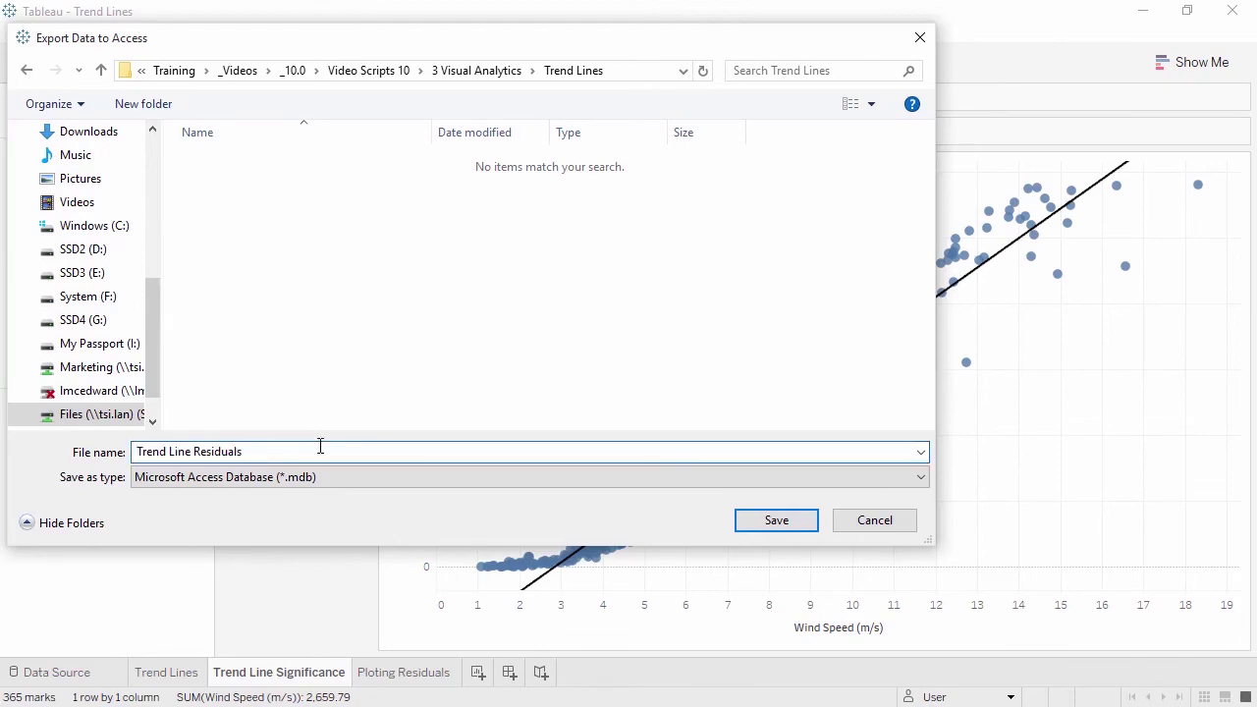
pyautogui.click(769, 530)
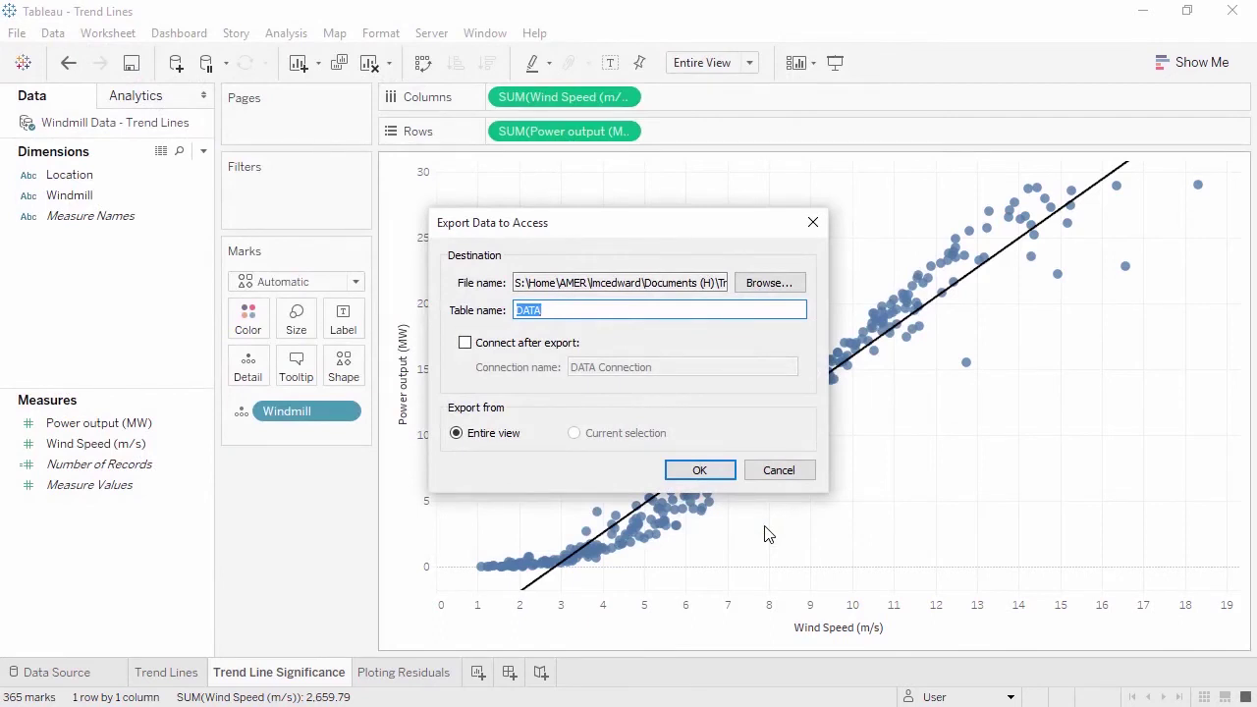
pyautogui.click(468, 344)
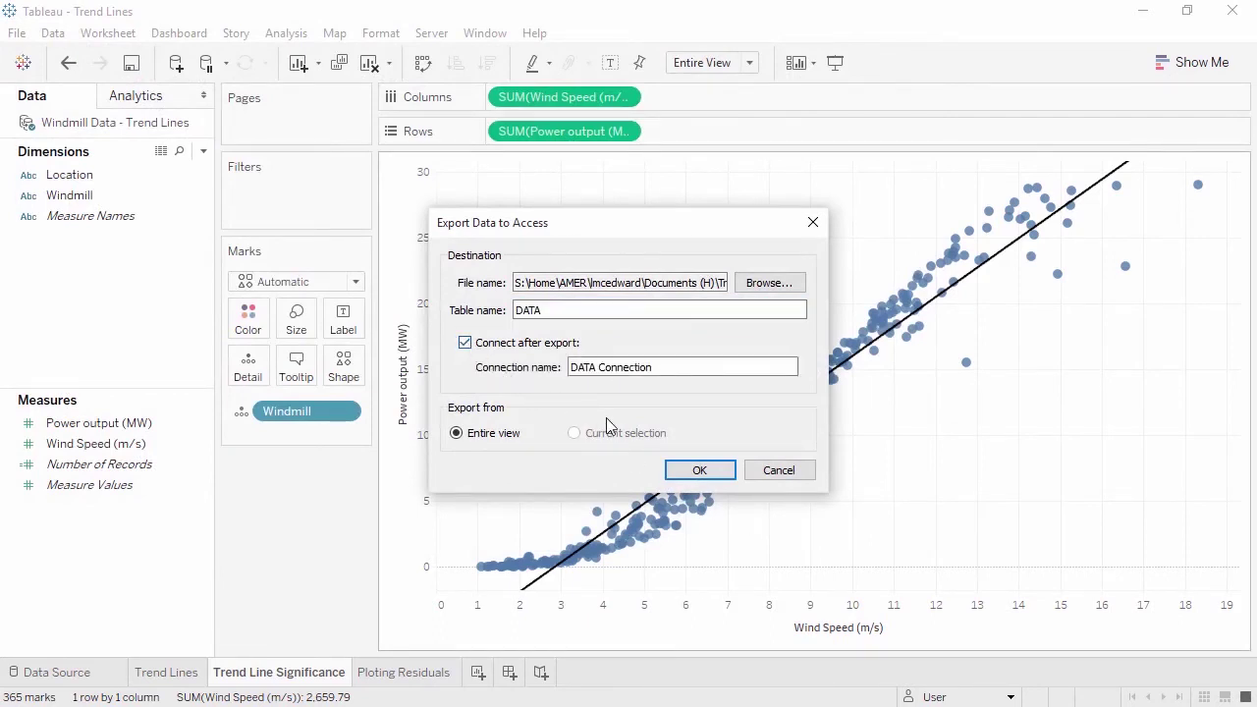
pyautogui.click(676, 469)
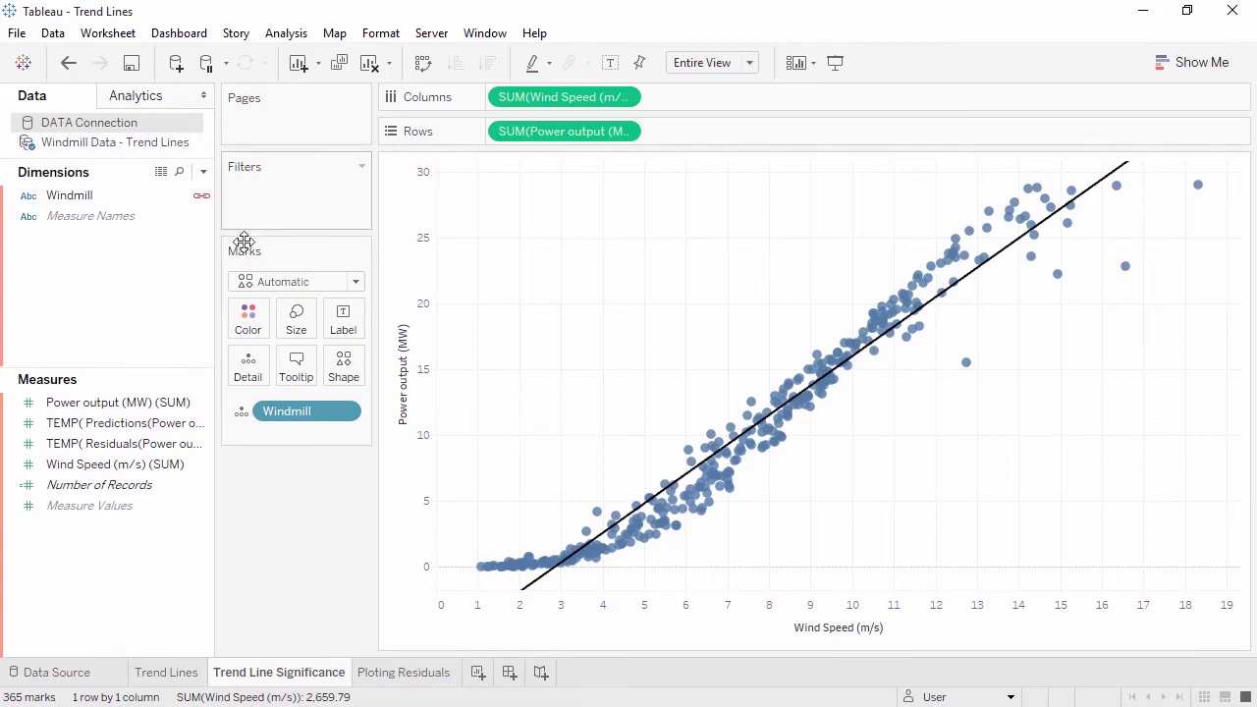
# - On the Ploting Residuals sheet, plot the exported residuals as rows against Wind Speed as columns, with Windmill as detail
pyautogui.click(413, 673)
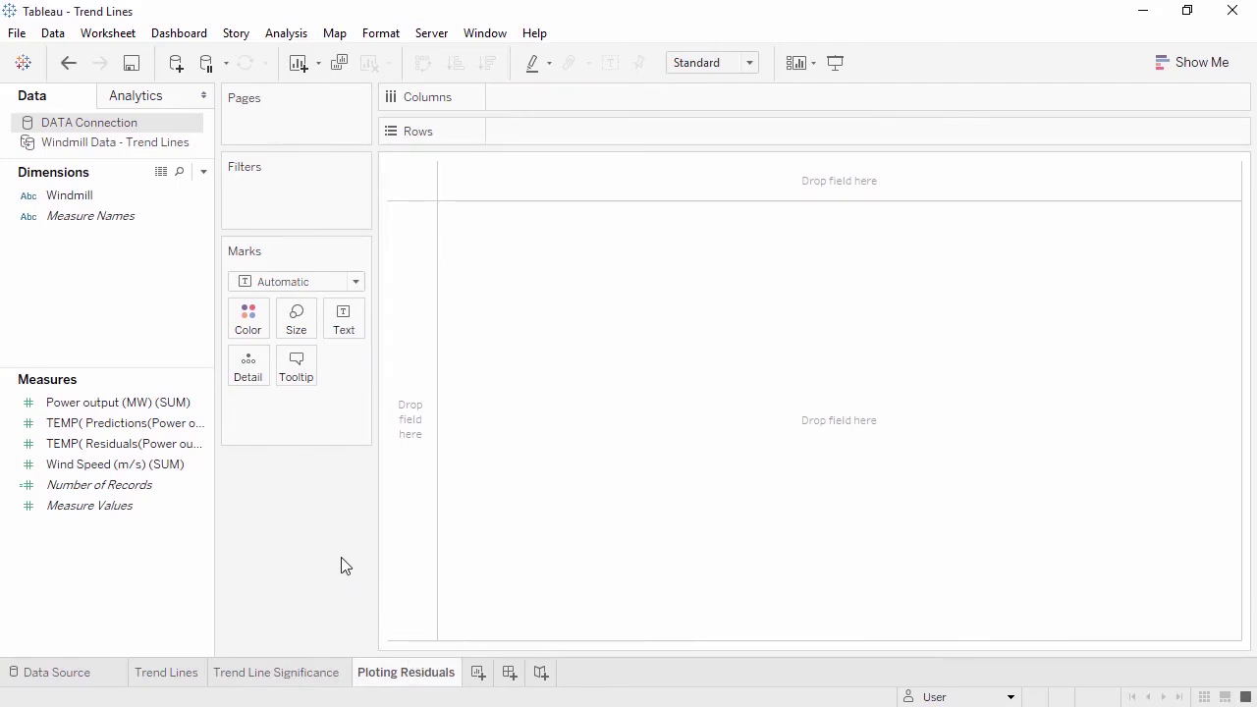
pyautogui.moveTo(185, 465); pyautogui.dragTo(536, 93)
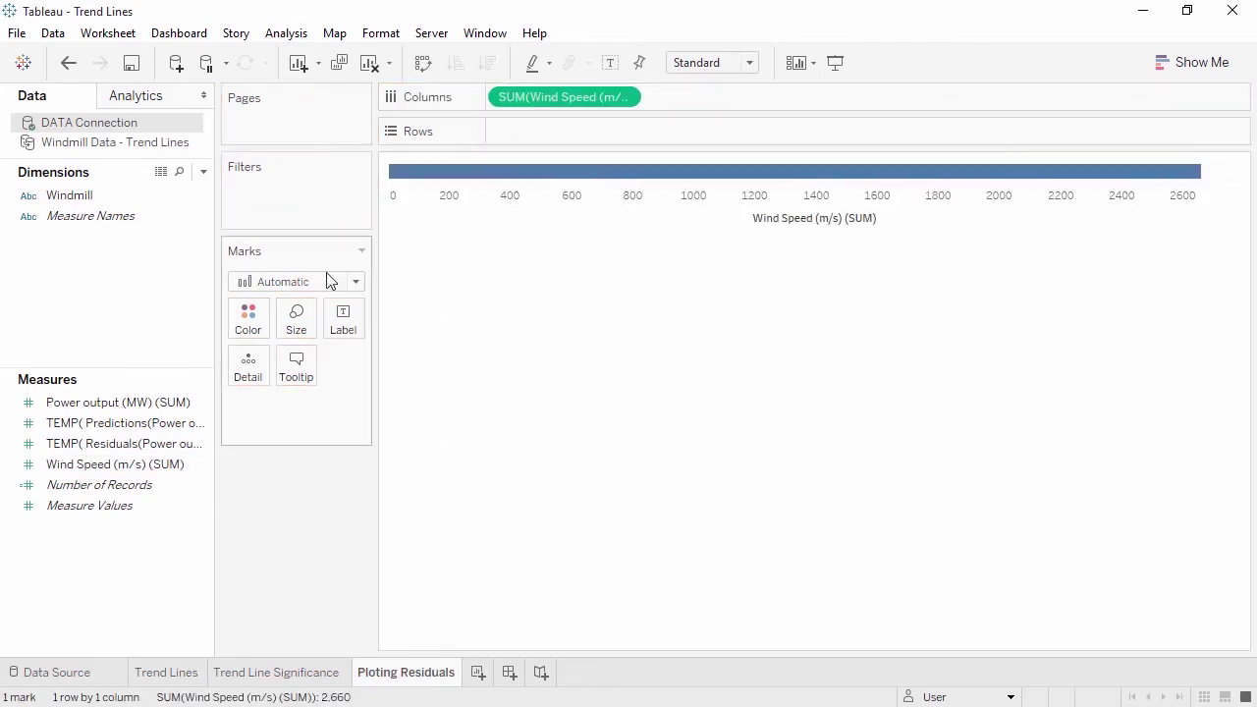
pyautogui.moveTo(147, 444); pyautogui.dragTo(508, 133)
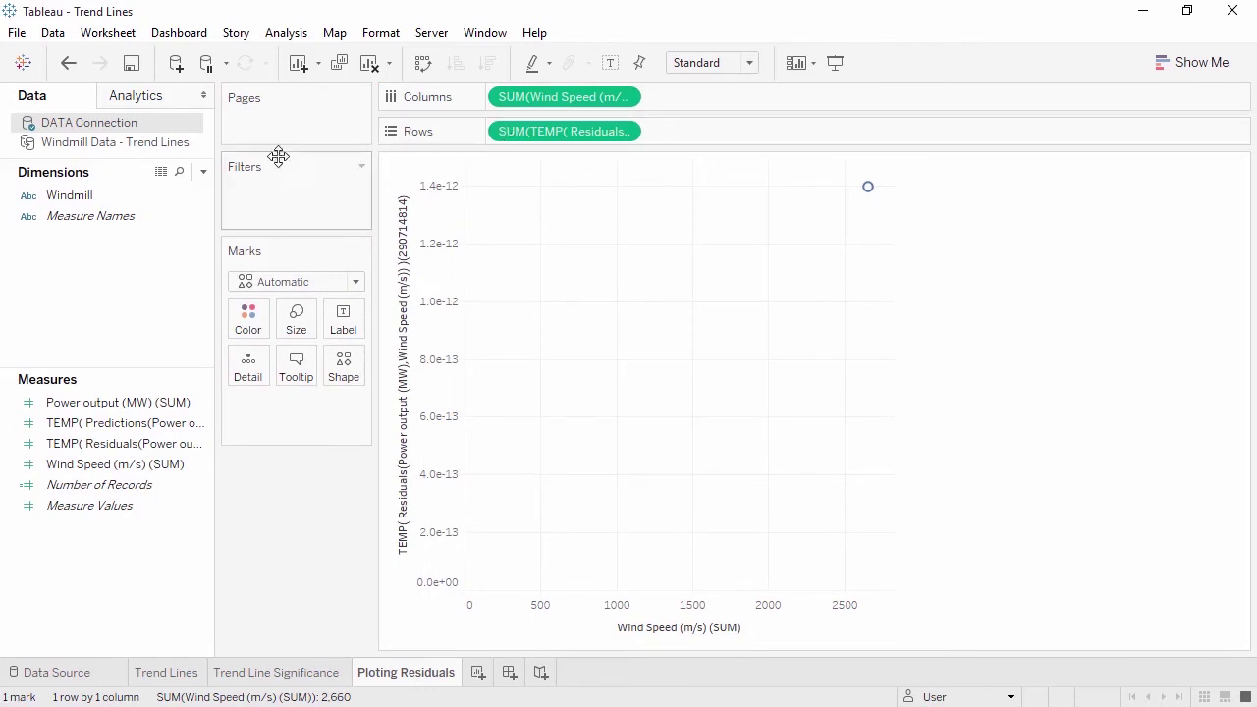
pyautogui.click(171, 198)
pyautogui.moveTo(173, 206); pyautogui.dragTo(253, 372)
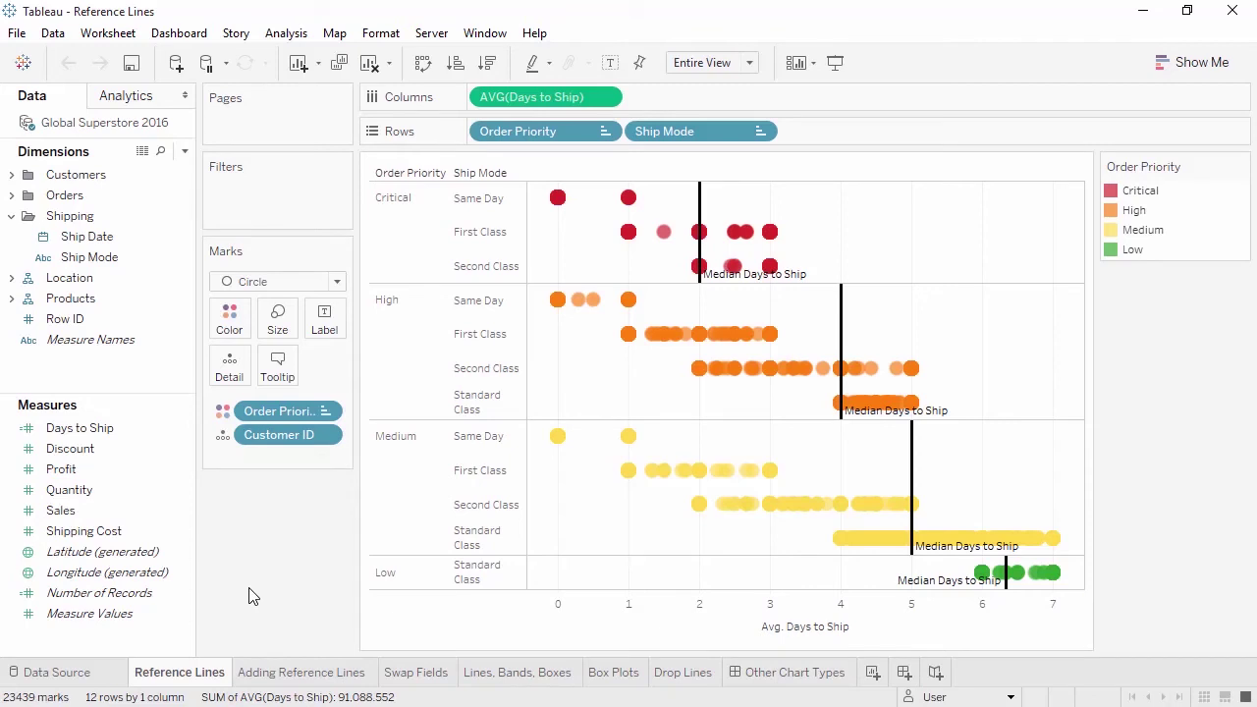
# - On the Adding Reference Lines sheet, add an average Sales reference line across the entire table
pyautogui.click(275, 672)
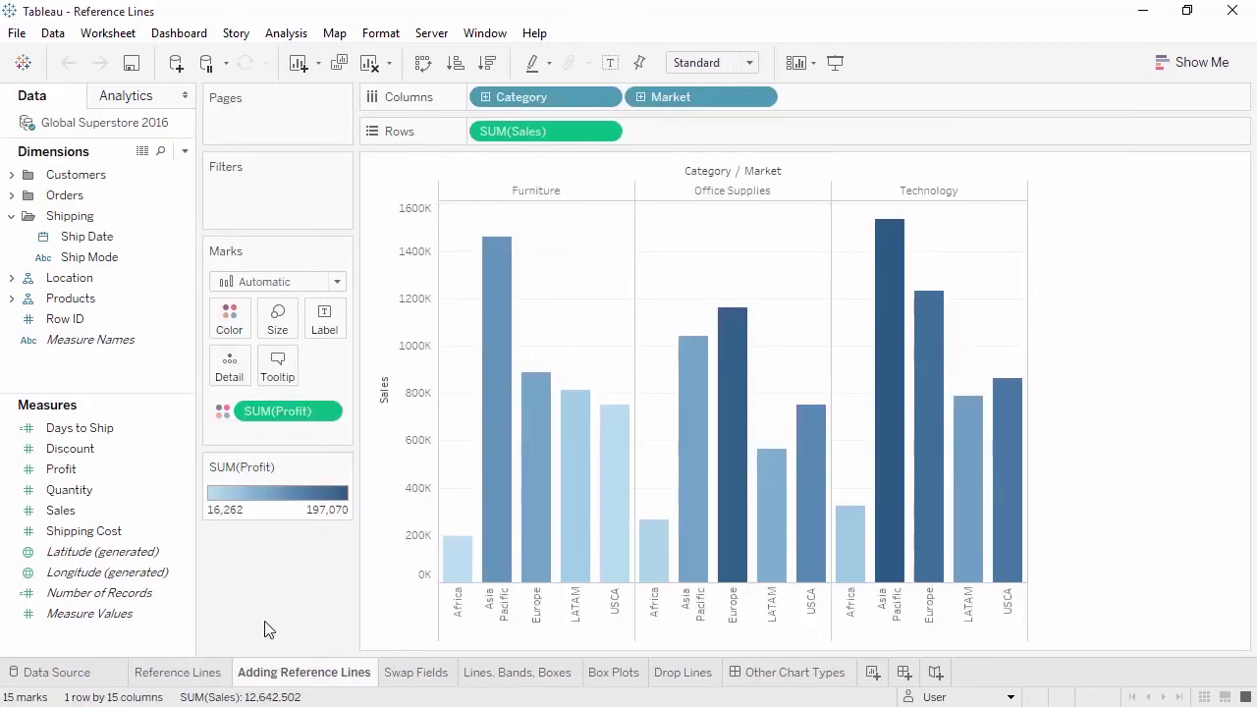
pyautogui.click(128, 95)
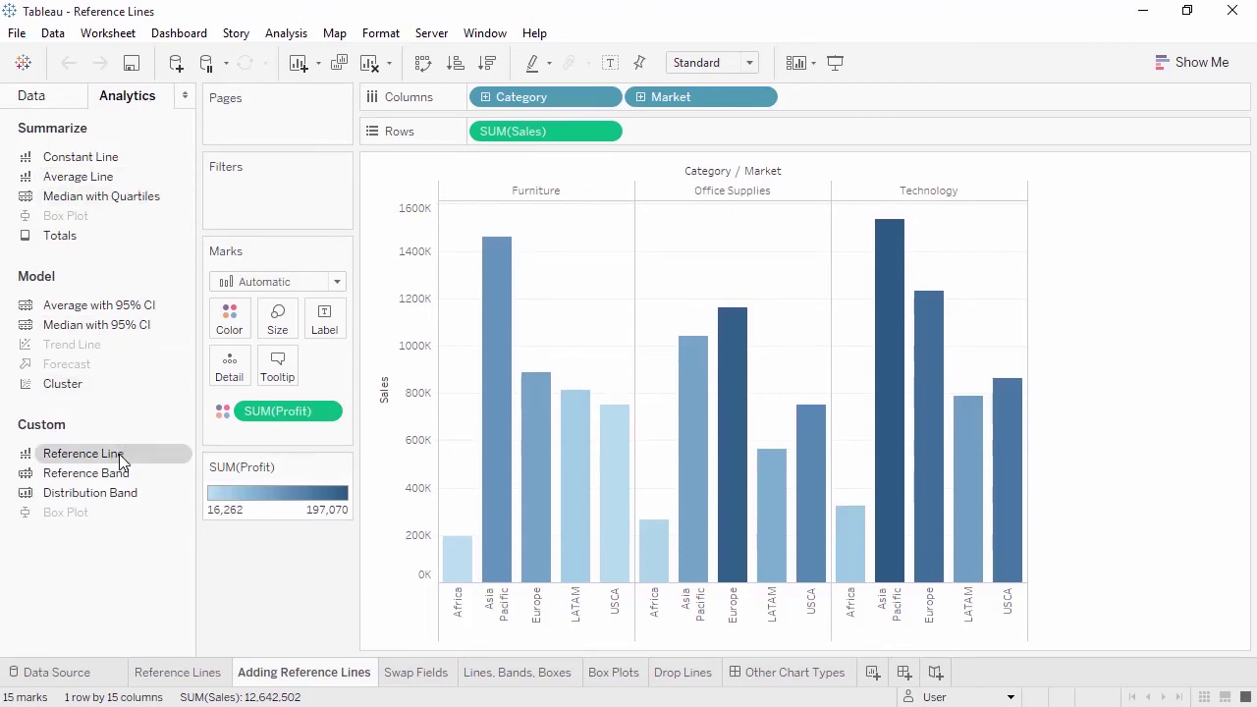
pyautogui.moveTo(120, 457); pyautogui.dragTo(527, 199)
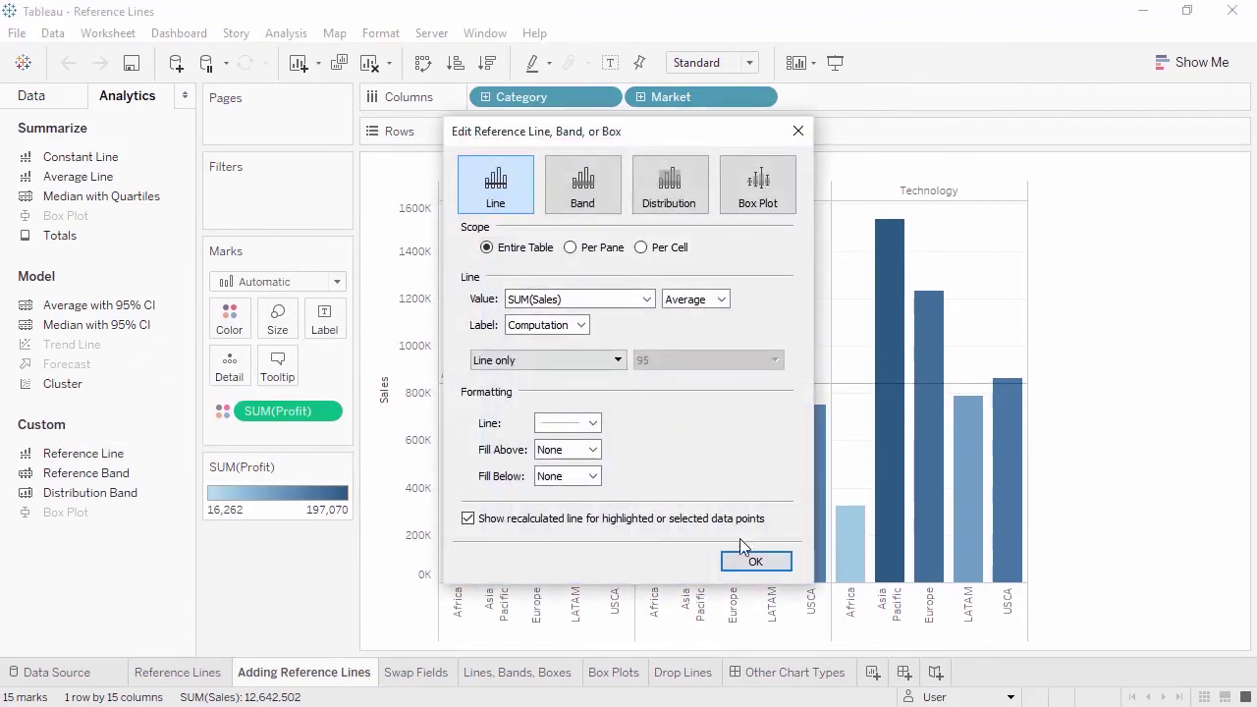
pyautogui.click(756, 562)
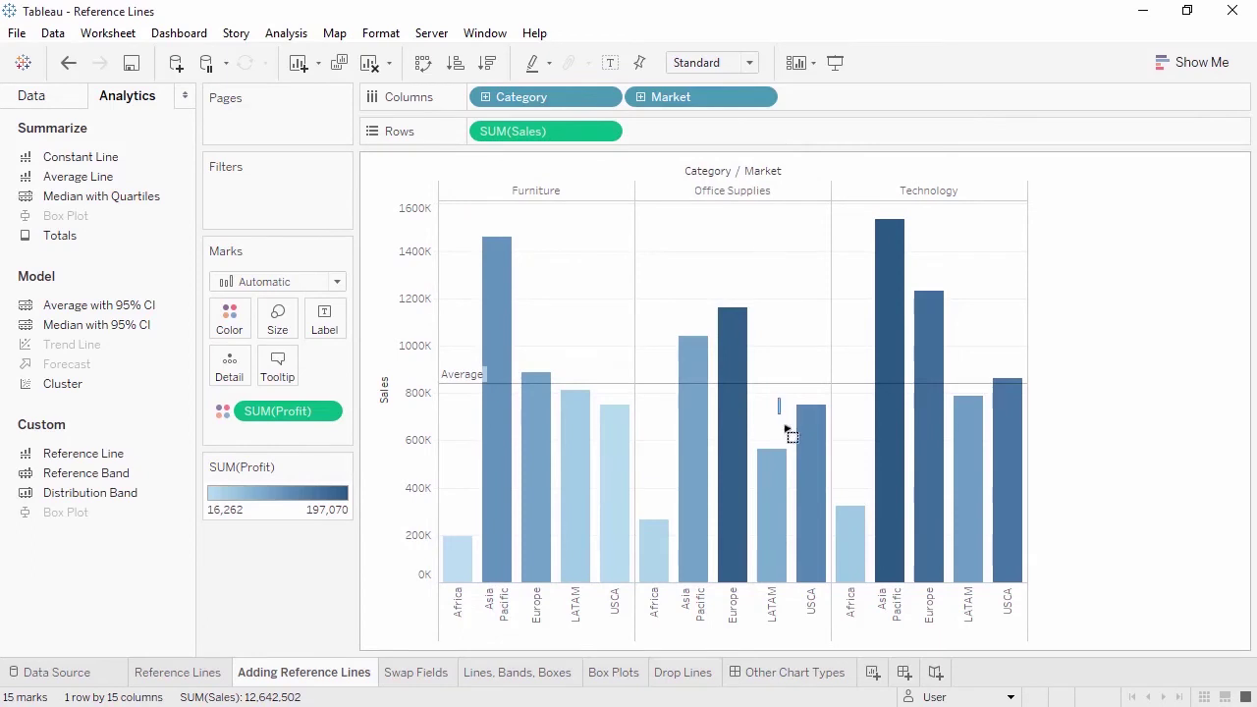
# - Select a few neighbouring bars to check the recalculated average, clear the selection and remove the reference line from the view
pyautogui.moveTo(786, 429); pyautogui.dragTo(851, 514)
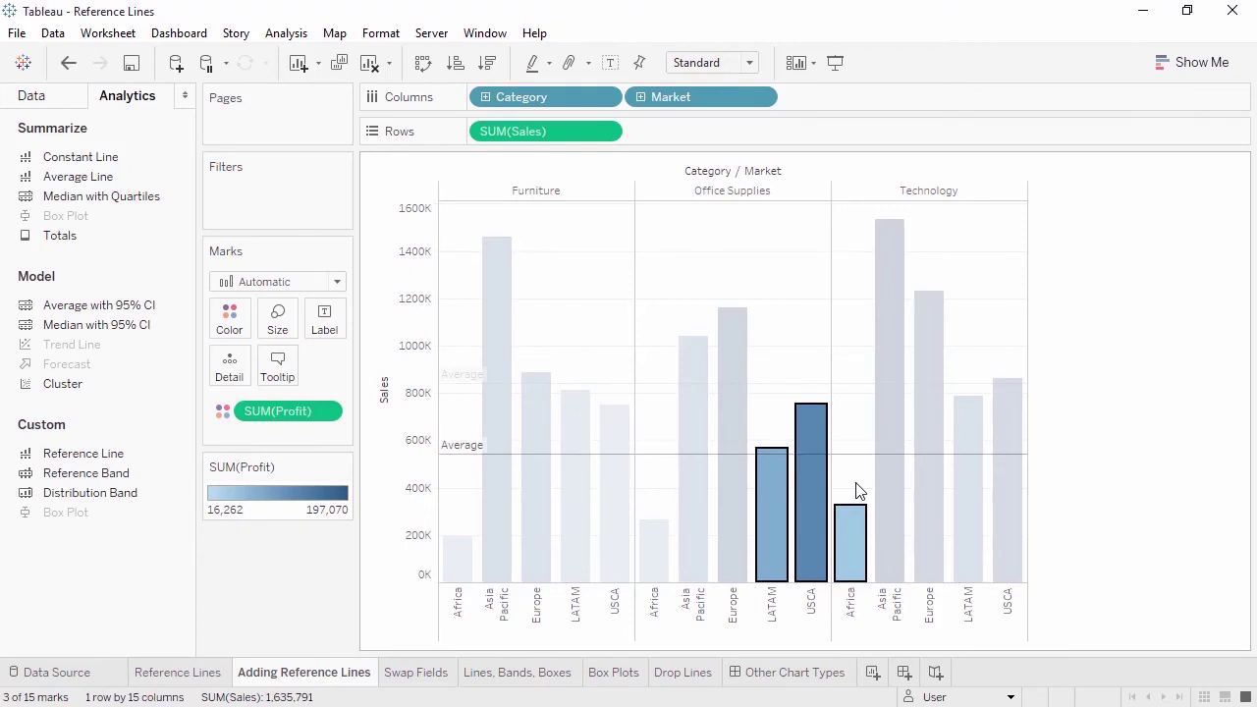
pyautogui.click(855, 488)
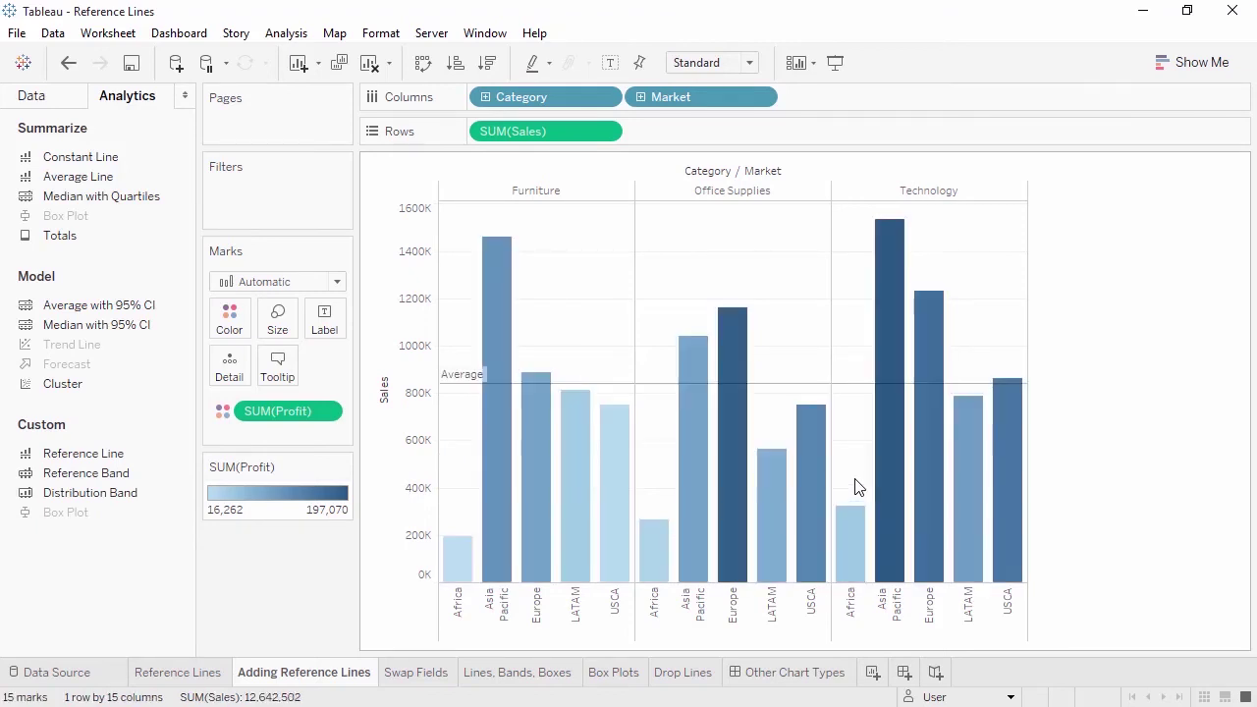
pyautogui.moveTo(814, 391)
pyautogui.moveTo(813, 391); pyautogui.dragTo(202, 550)
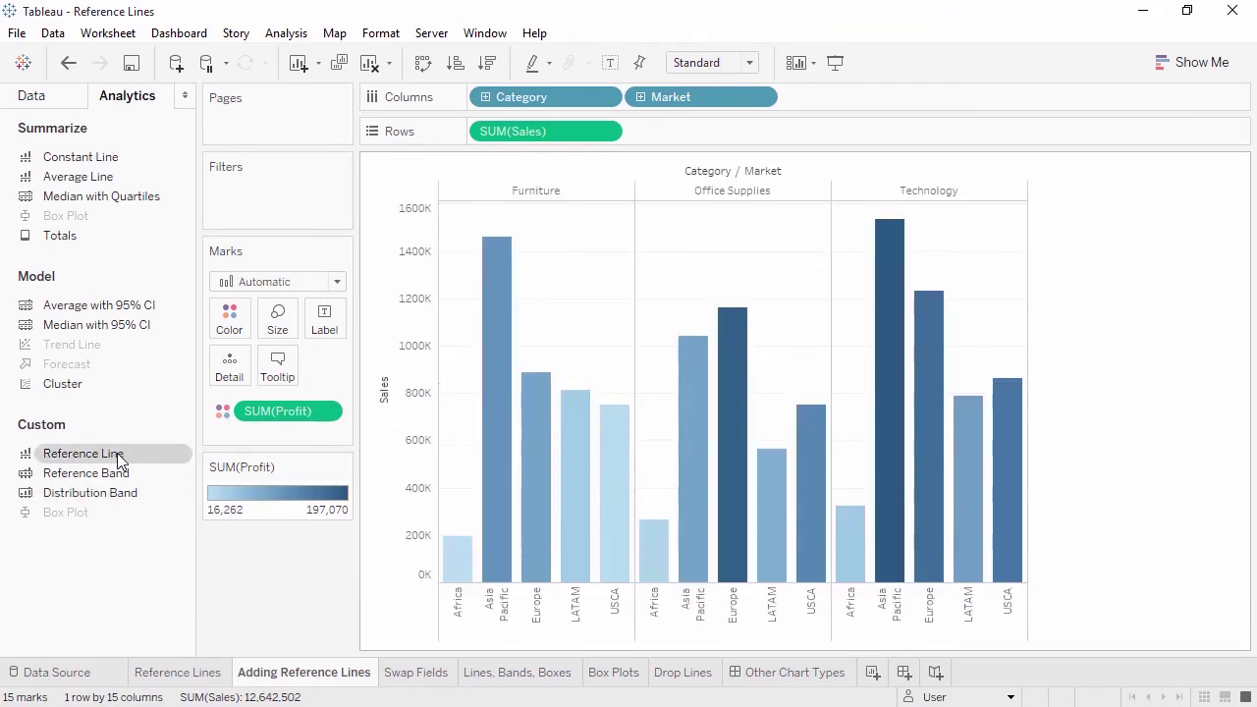
# - Add a new average Sales reference line and set its scope to Entire Table, keeping the chart uncovered by the dialog
pyautogui.moveTo(115, 454); pyautogui.dragTo(595, 201)
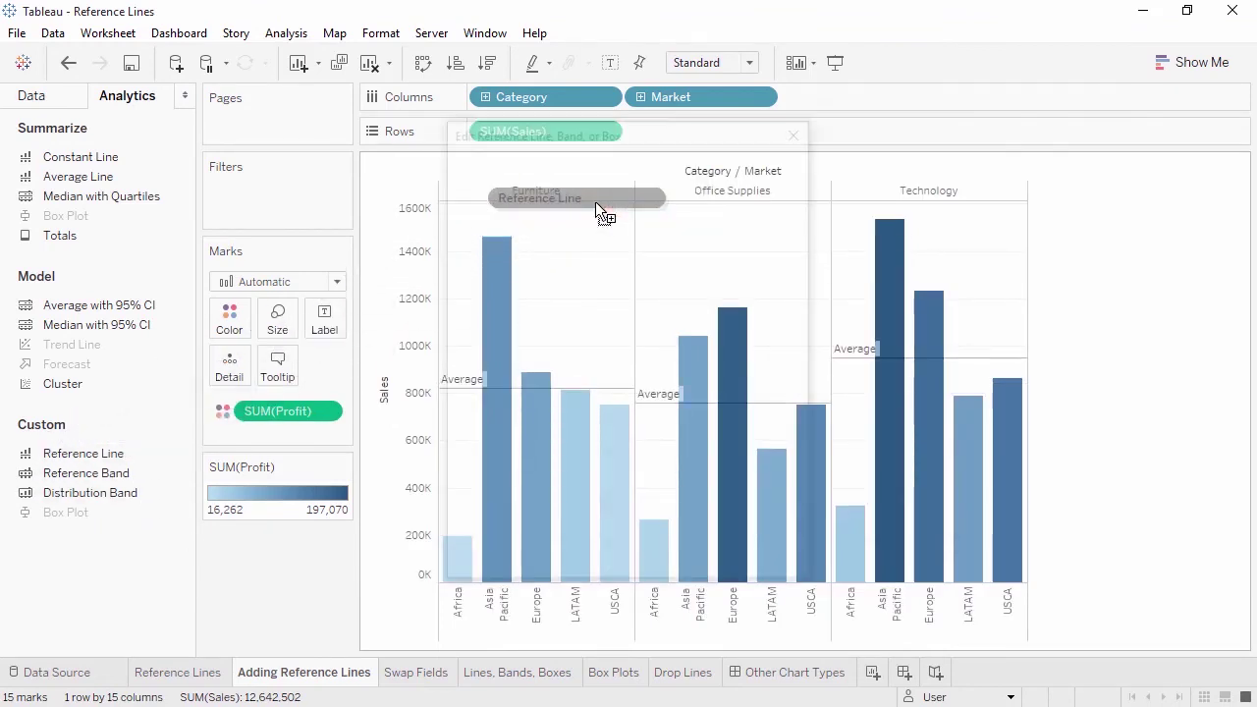
pyautogui.moveTo(616, 140); pyautogui.dragTo(207, 145)
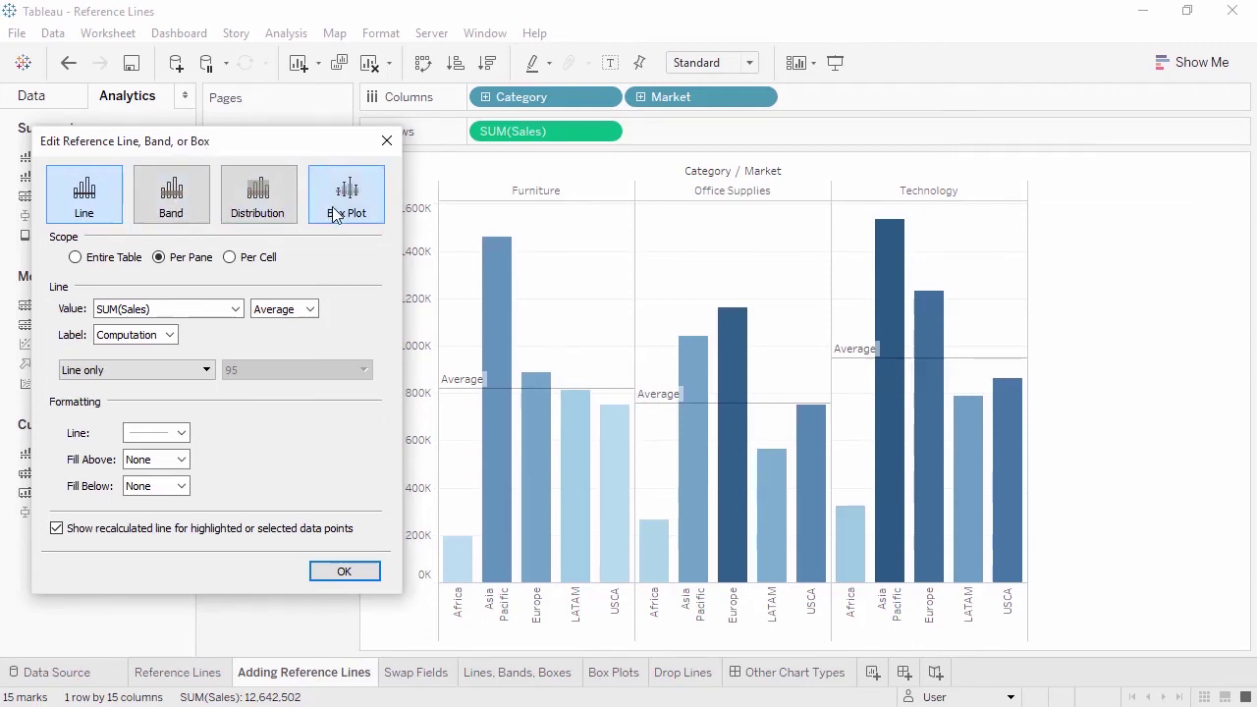
pyautogui.click(75, 258)
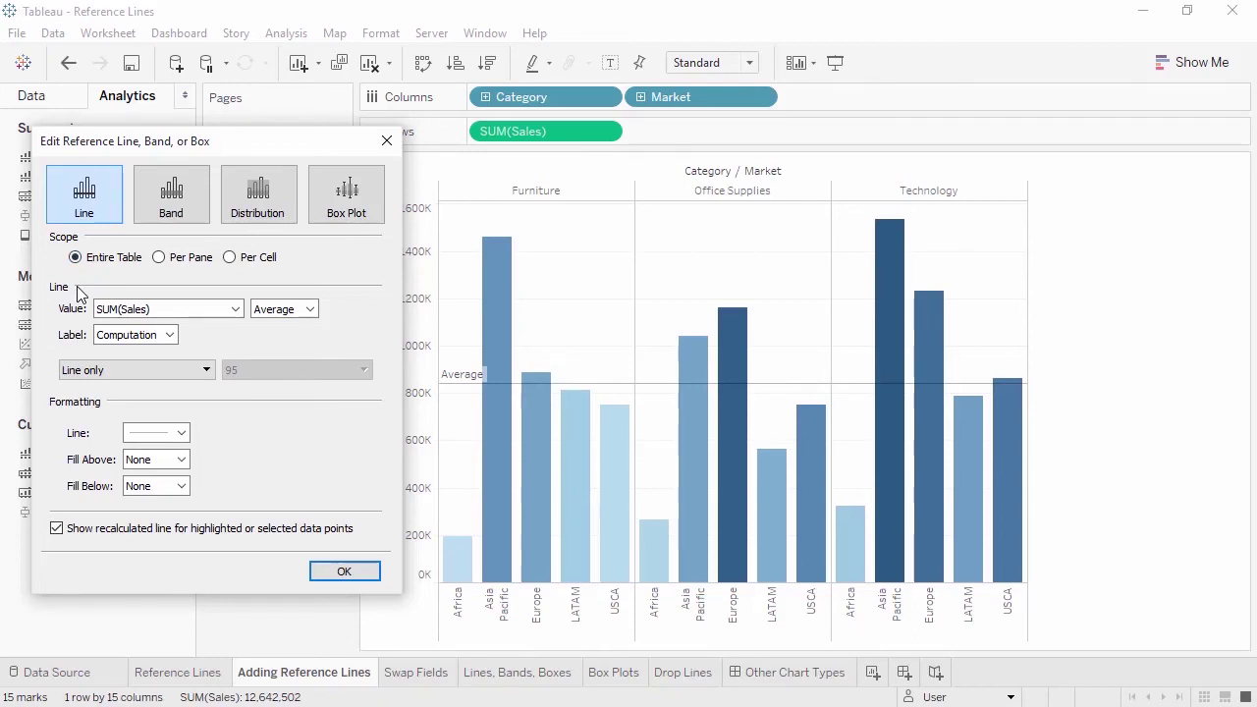
# - Base the reference line on SUM(Profit) with Median as its aggregation
pyautogui.click(172, 315)
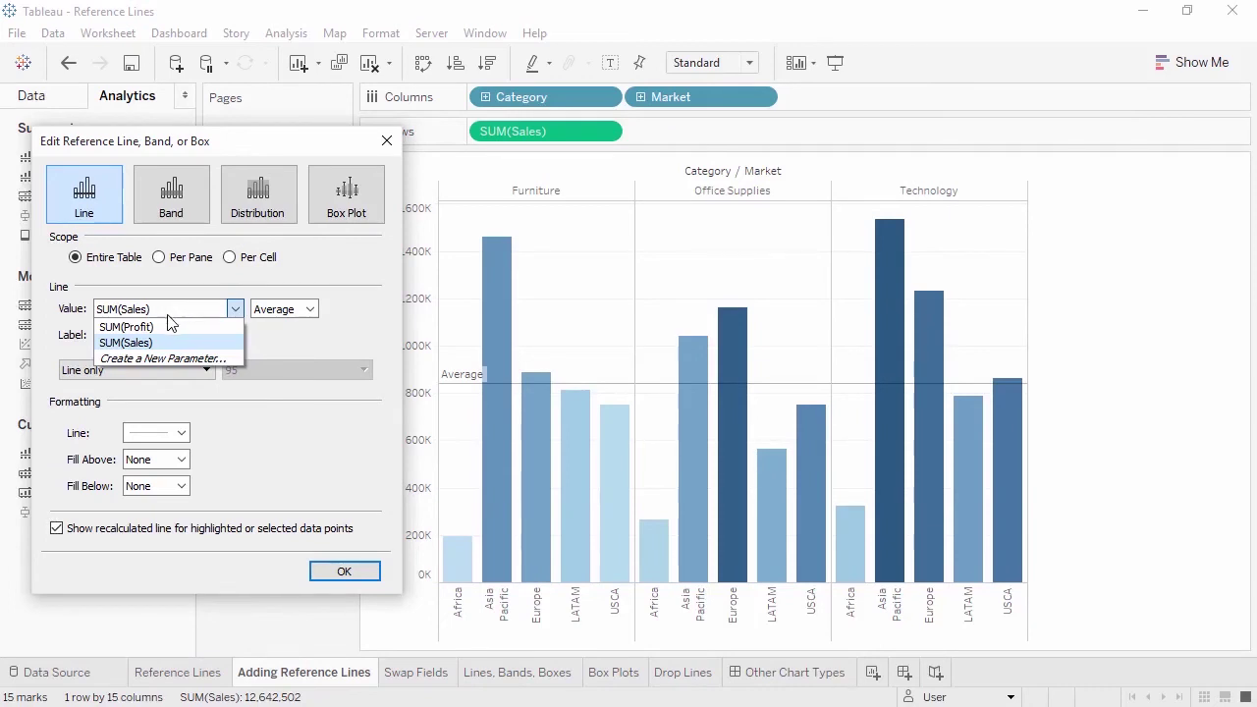
pyautogui.click(169, 327)
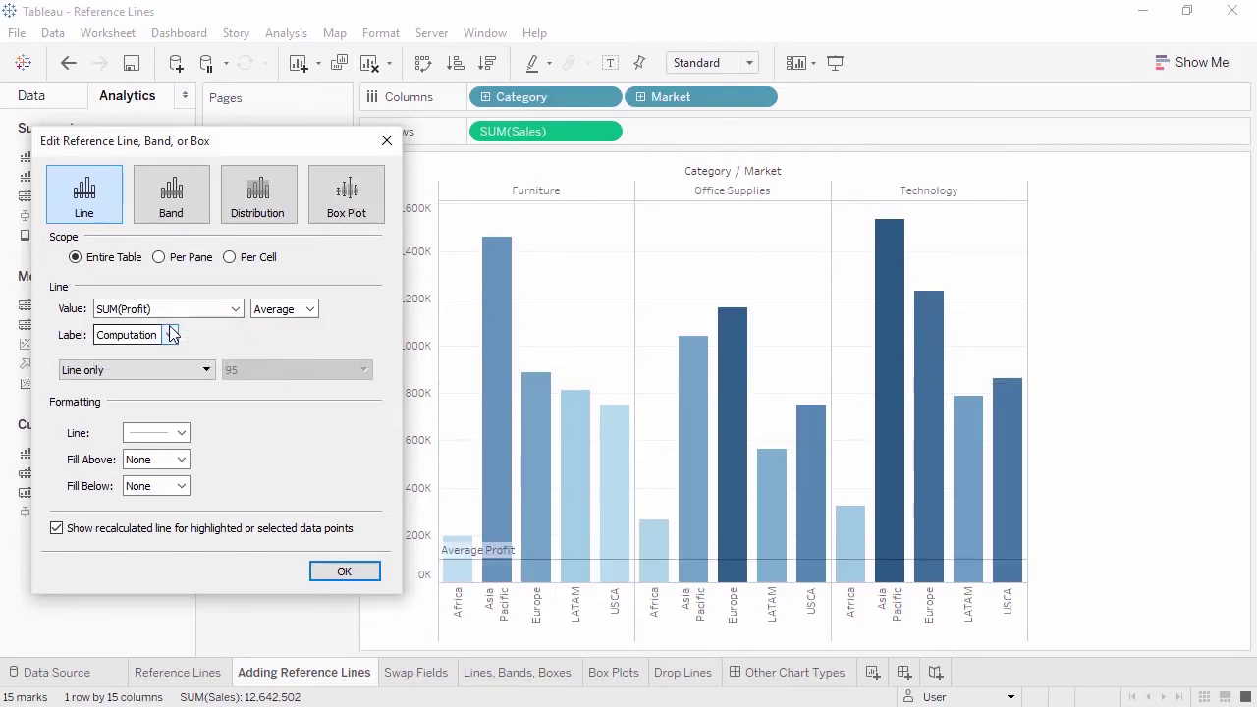
pyautogui.click(295, 310)
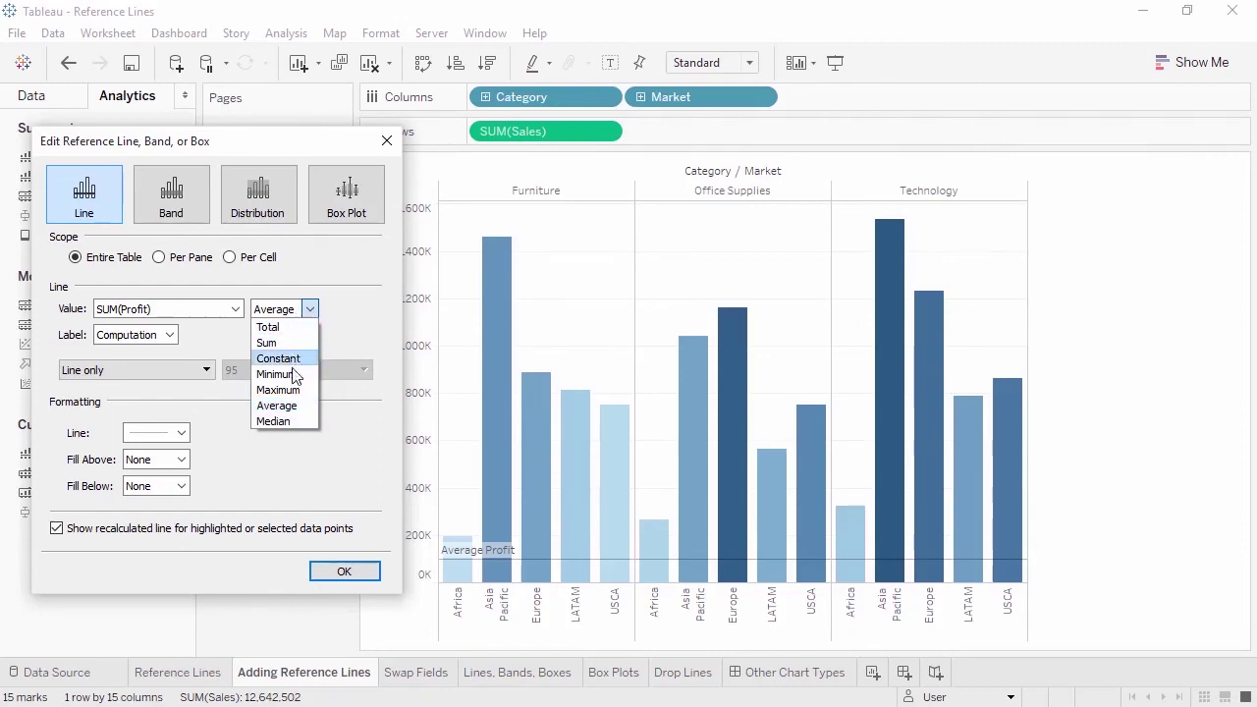
pyautogui.click(290, 421)
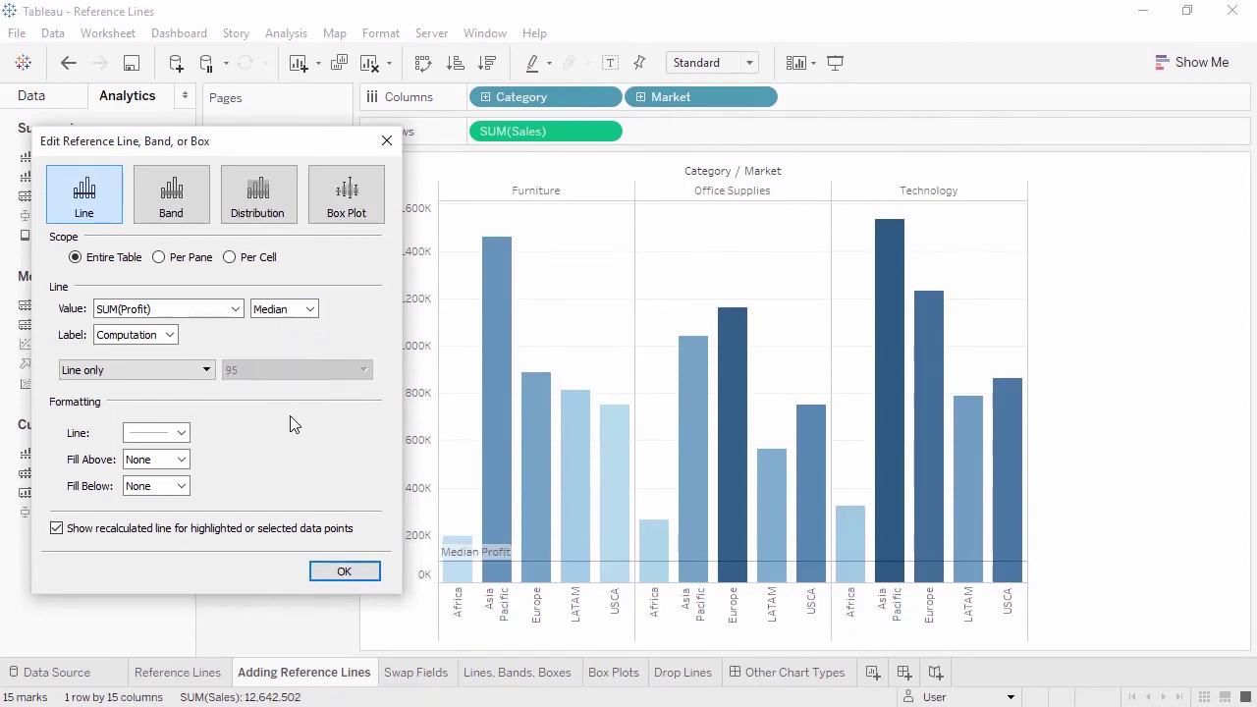
# - Give the median profit line the custom label "<Value>: <Computation> of <Field Name>" and apply the reference line settings
pyautogui.click(170, 335)
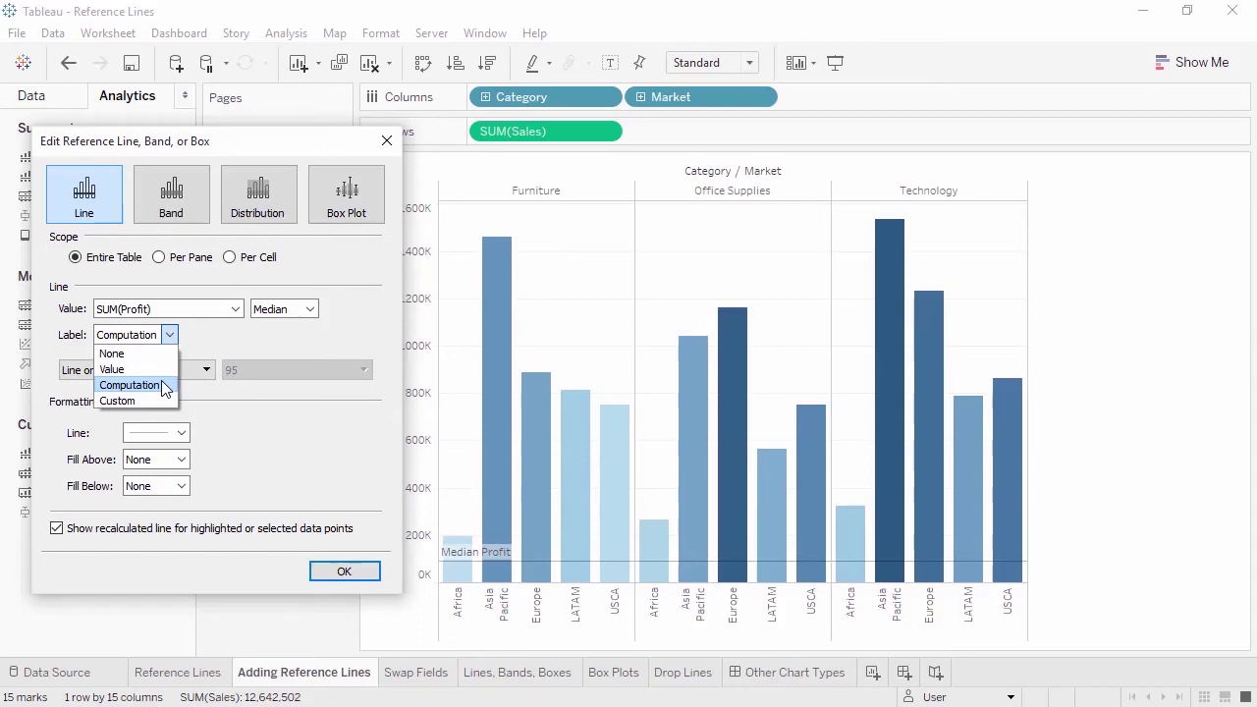
pyautogui.click(163, 401)
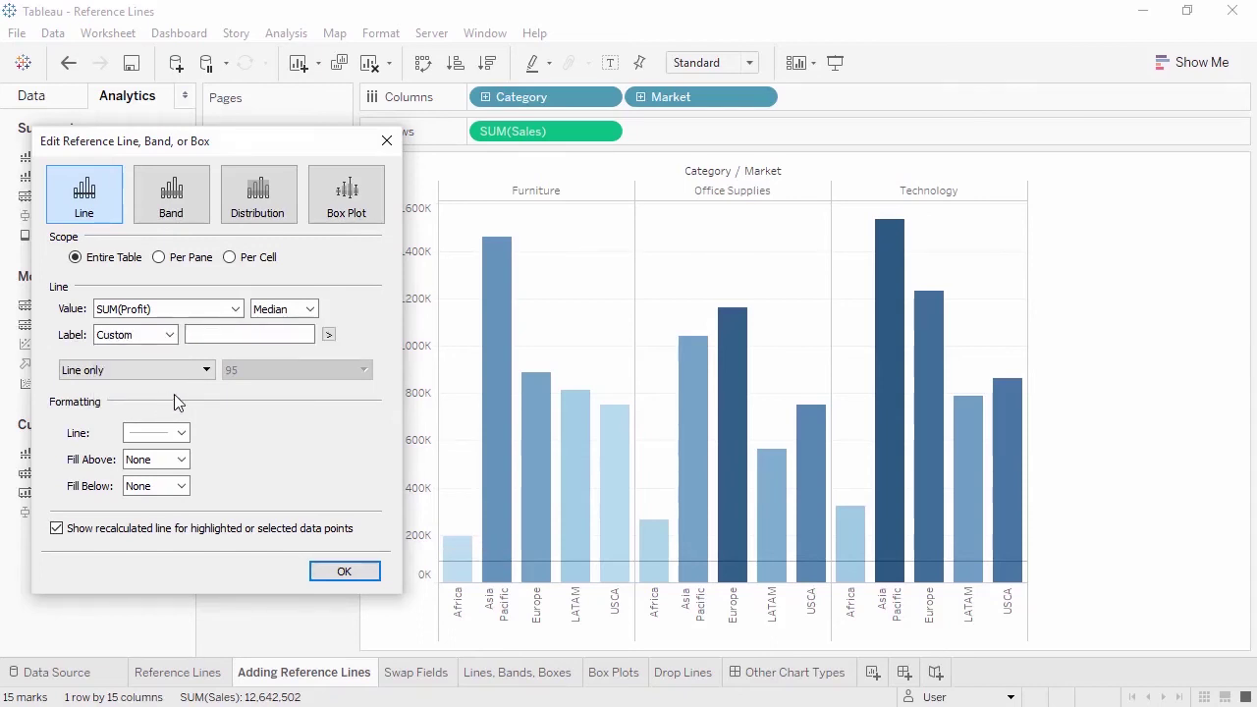
pyautogui.click(328, 336)
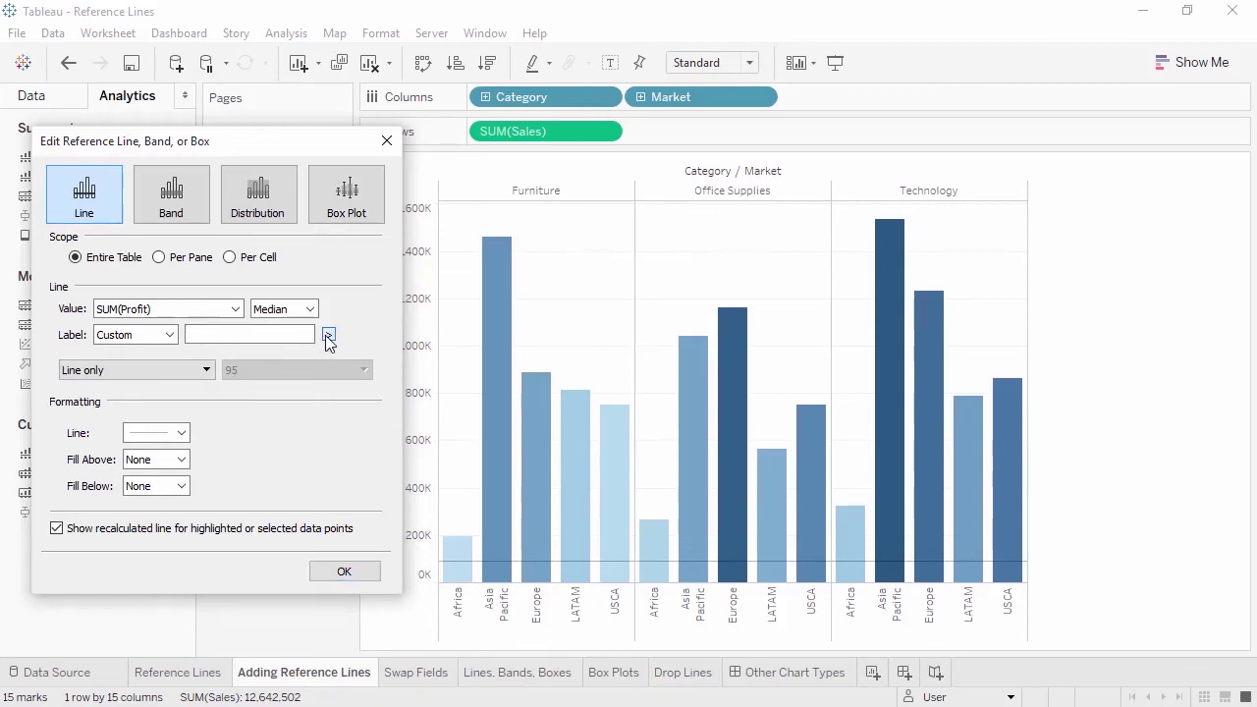
pyautogui.click(344, 417)
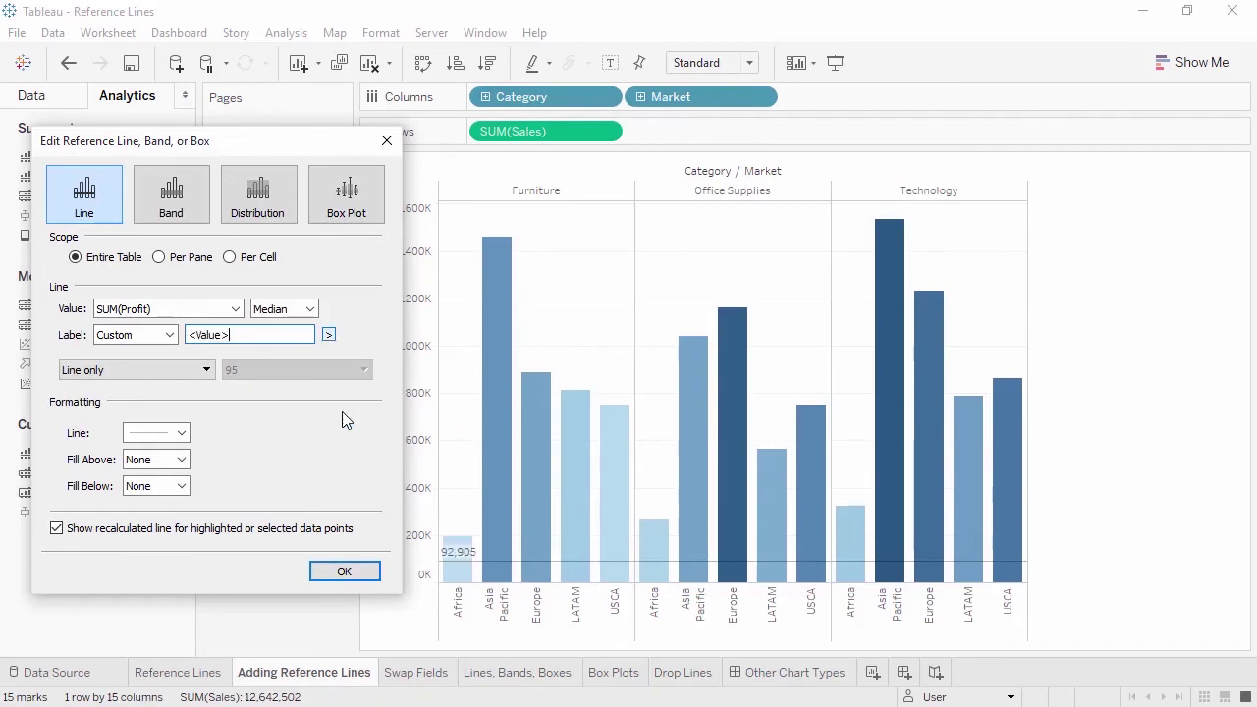
pyautogui.write(':')
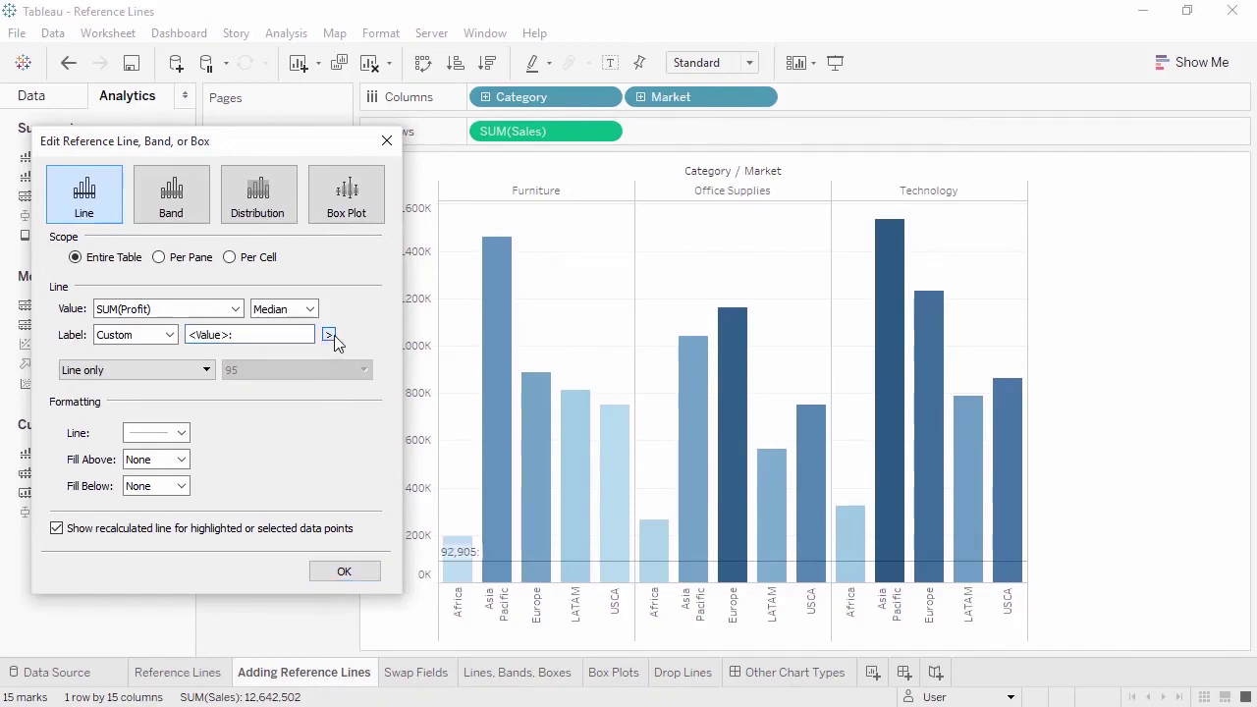
pyautogui.click(329, 335)
pyautogui.click(345, 398)
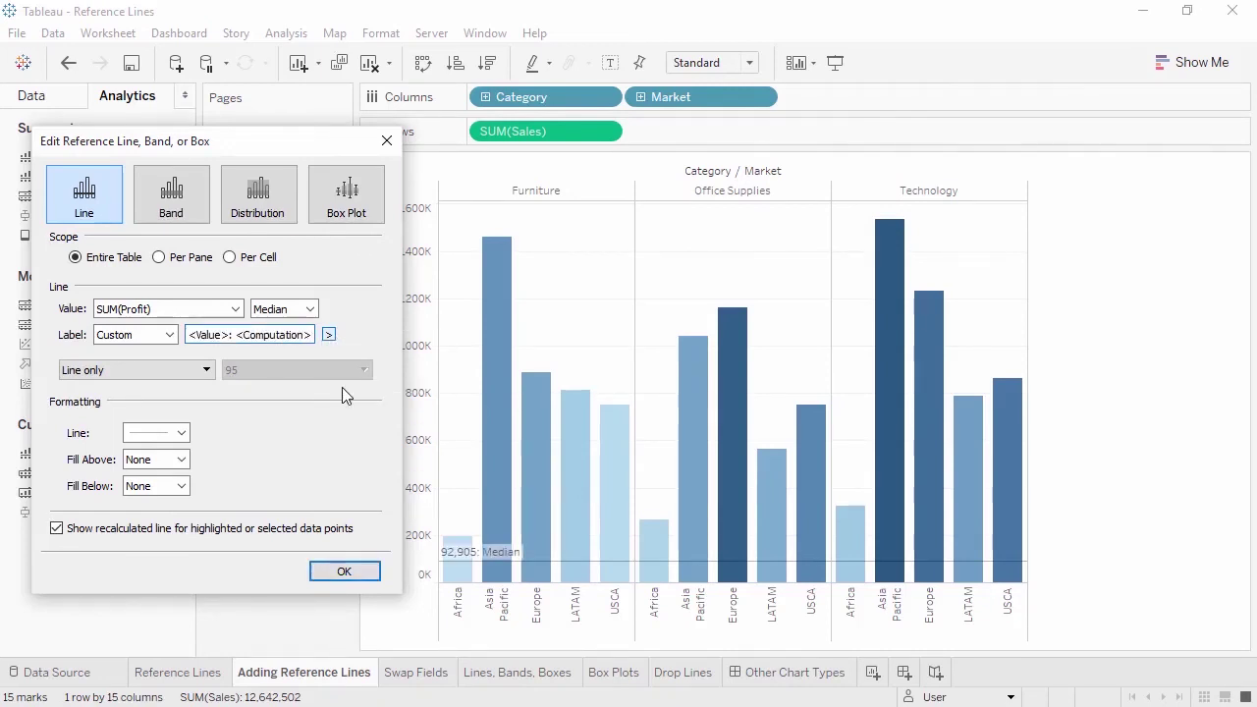
pyautogui.write('of')
pyautogui.click(329, 335)
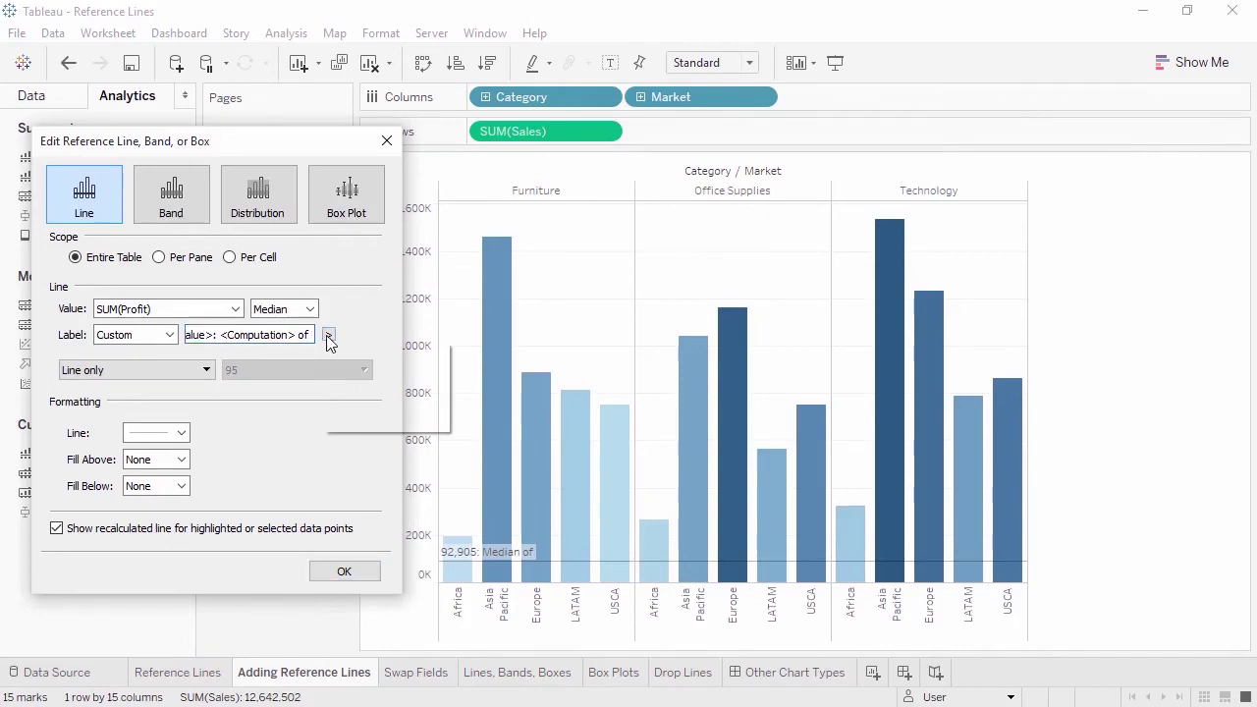
pyautogui.click(339, 354)
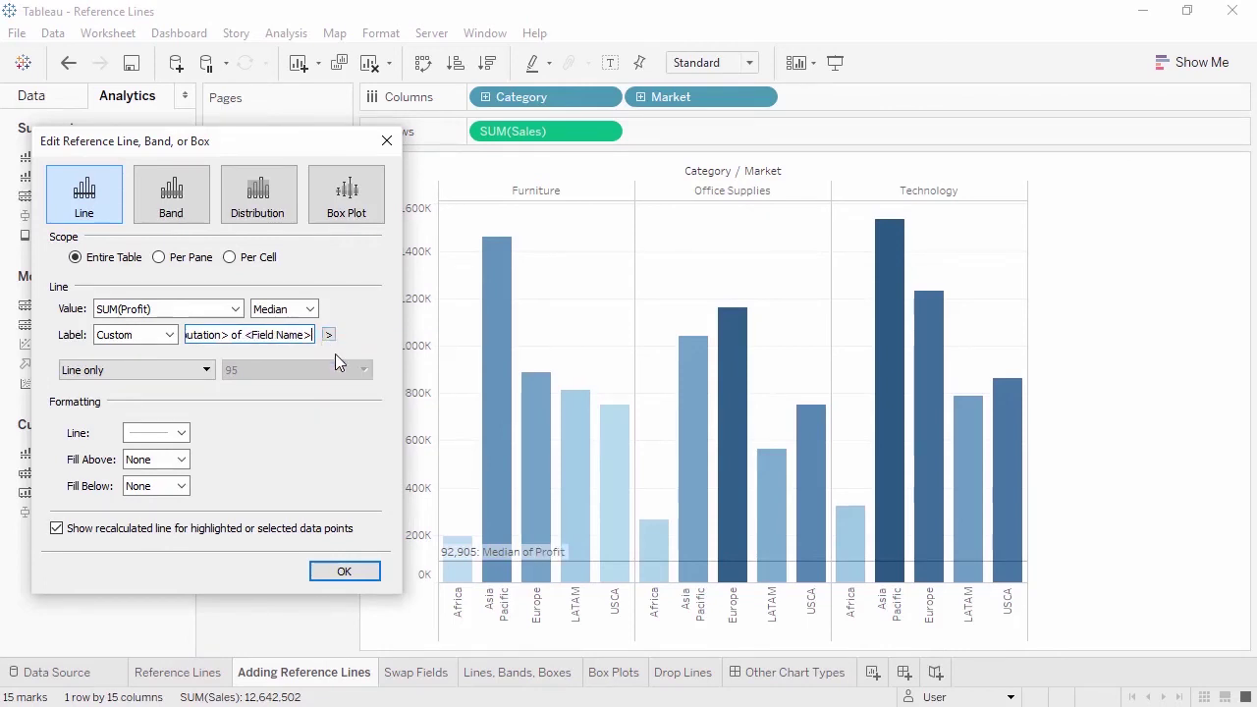
pyautogui.click(340, 573)
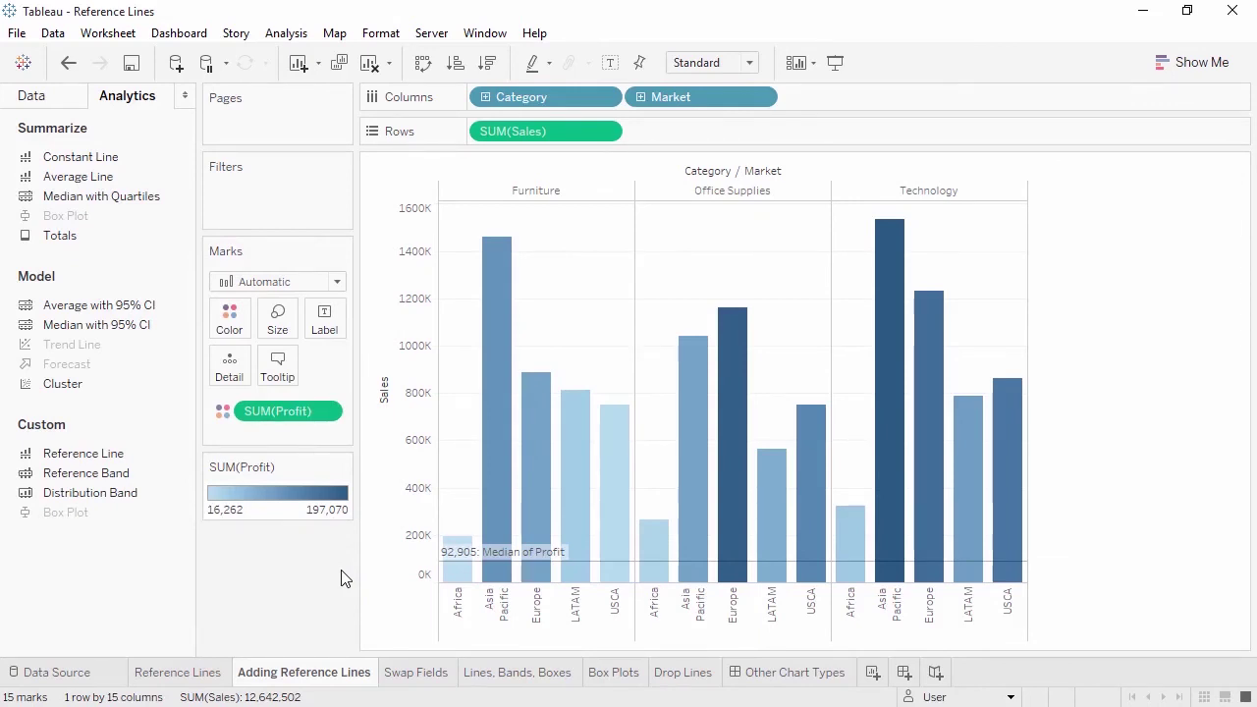
# - Edit the median profit reference line so that it is drawn in the dotted line style
pyautogui.moveTo(469, 570)
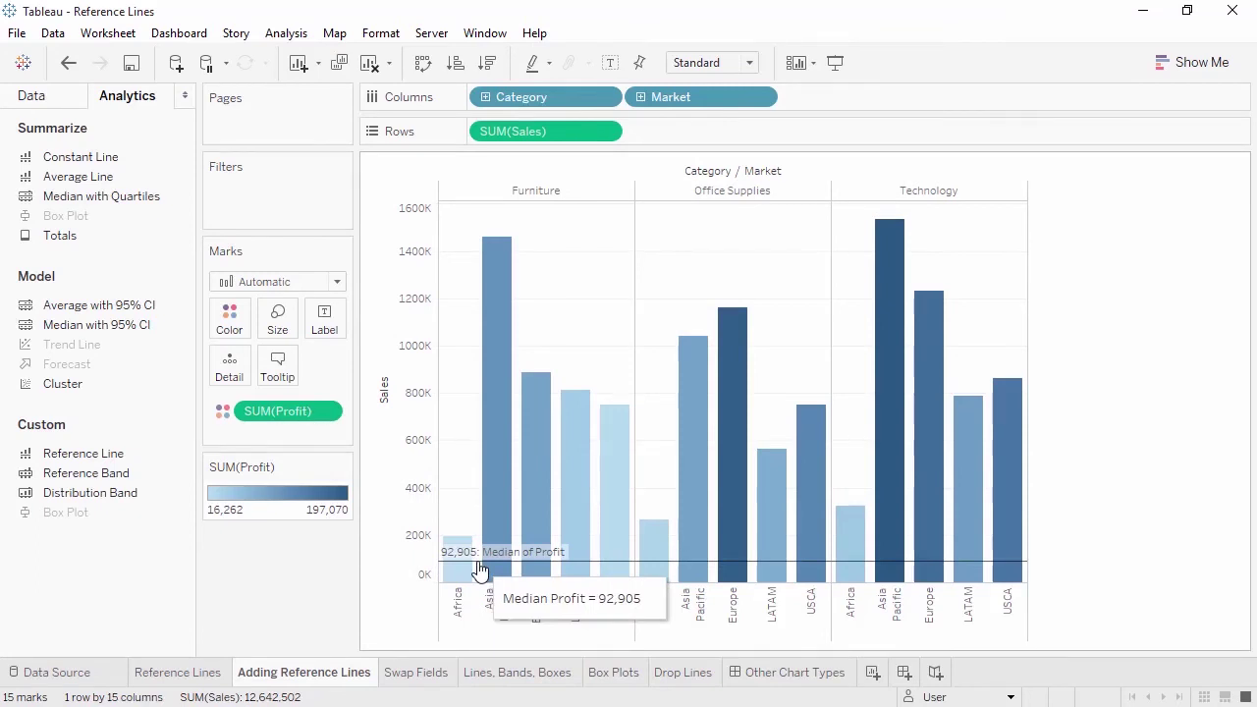
pyautogui.rightClick(478, 569)
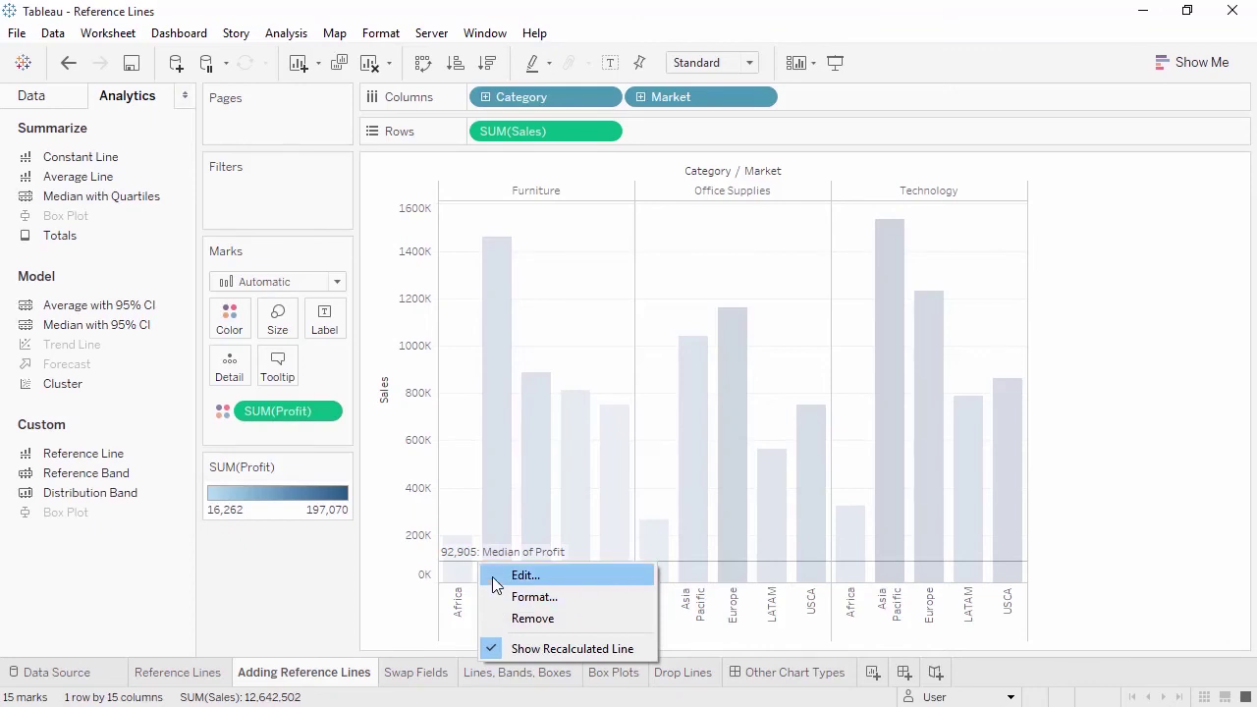
pyautogui.click(496, 579)
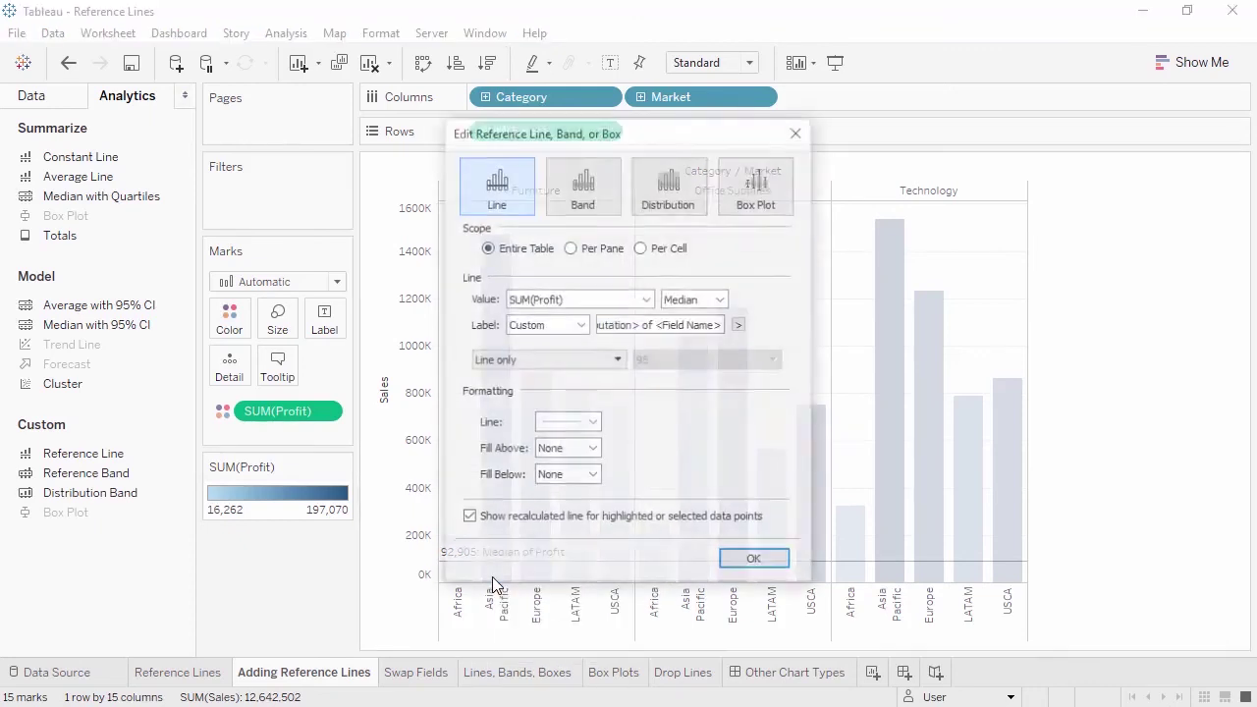
pyautogui.click(556, 424)
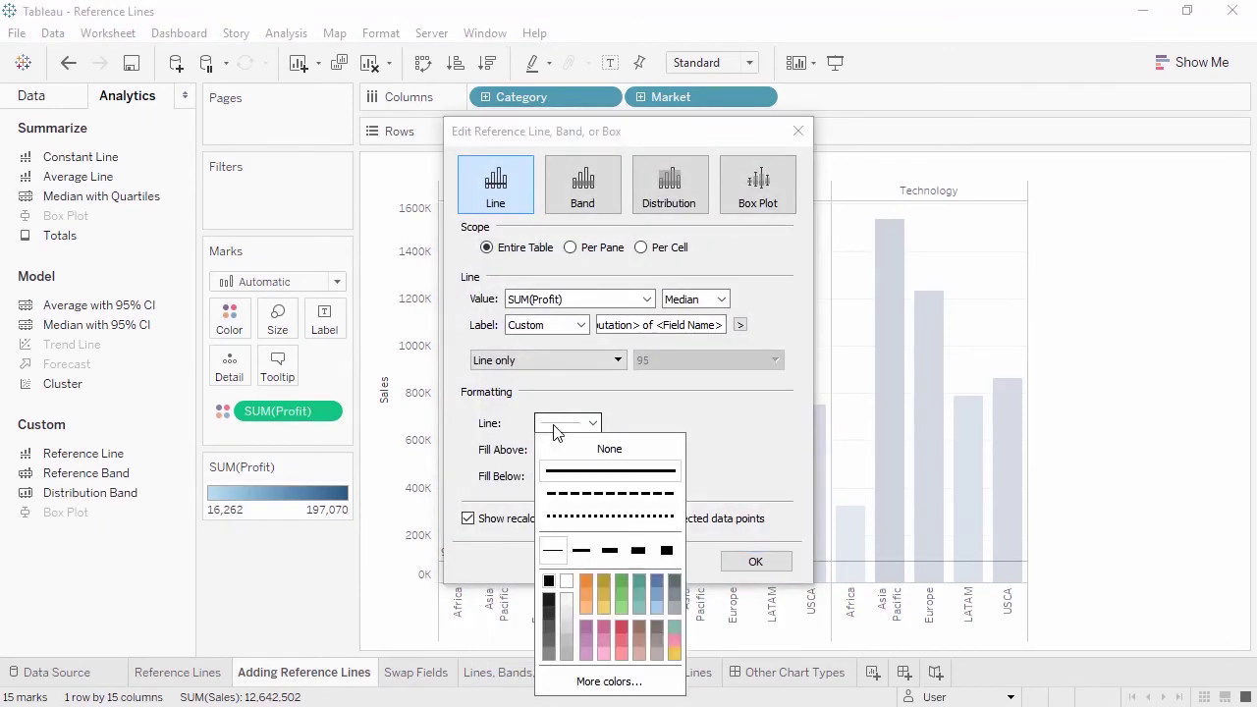
pyautogui.click(567, 517)
pyautogui.click(749, 560)
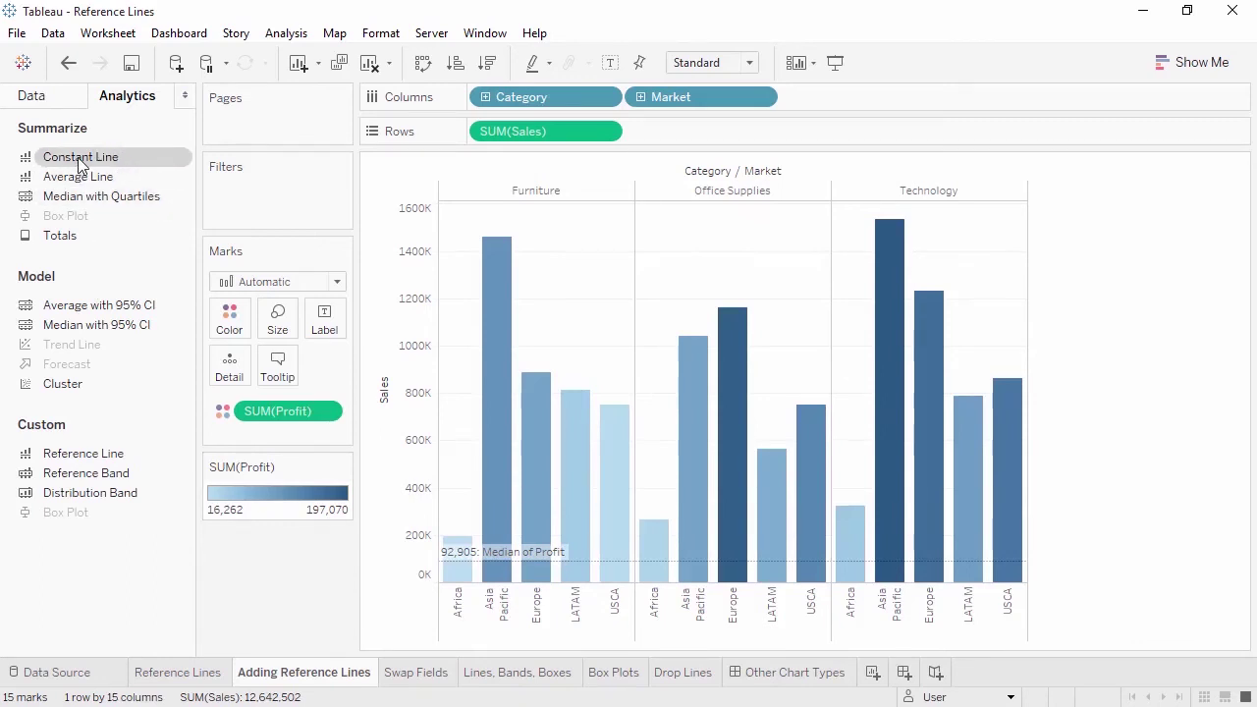
# - Add a constant line to the sales chart at a value of 500000
pyautogui.moveTo(80, 164); pyautogui.dragTo(536, 201)
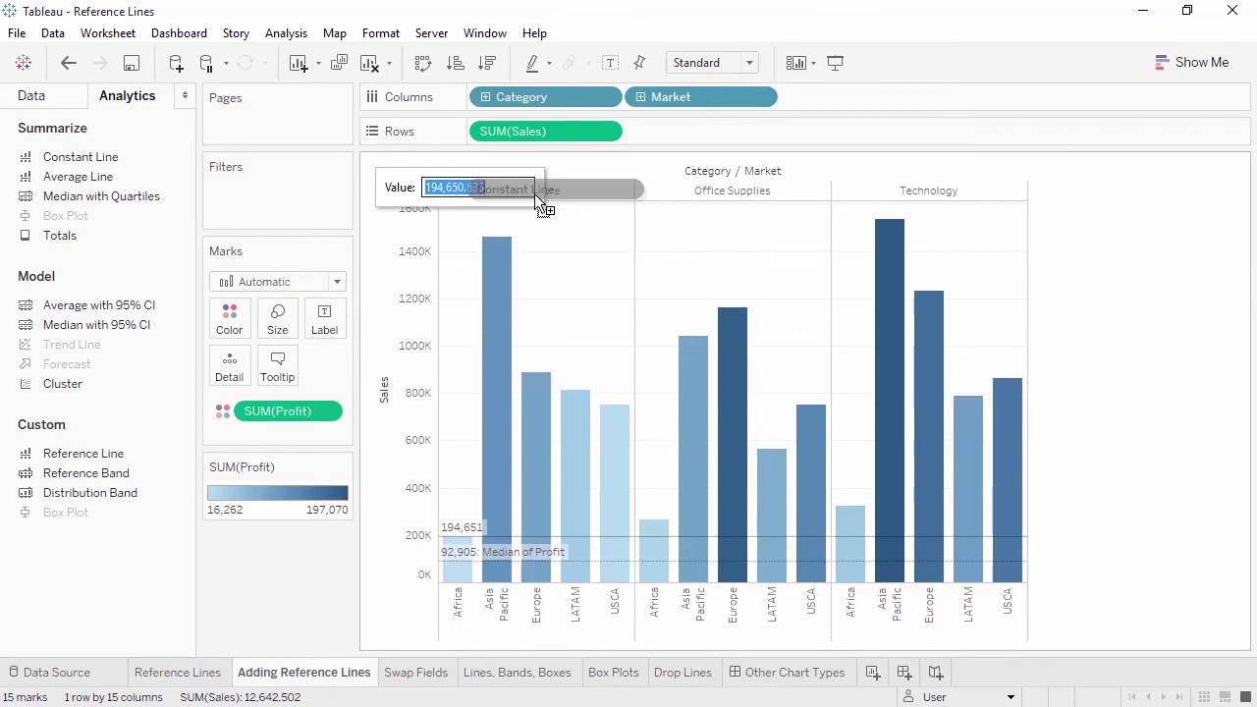
pyautogui.write('500000')
pyautogui.press('Return')
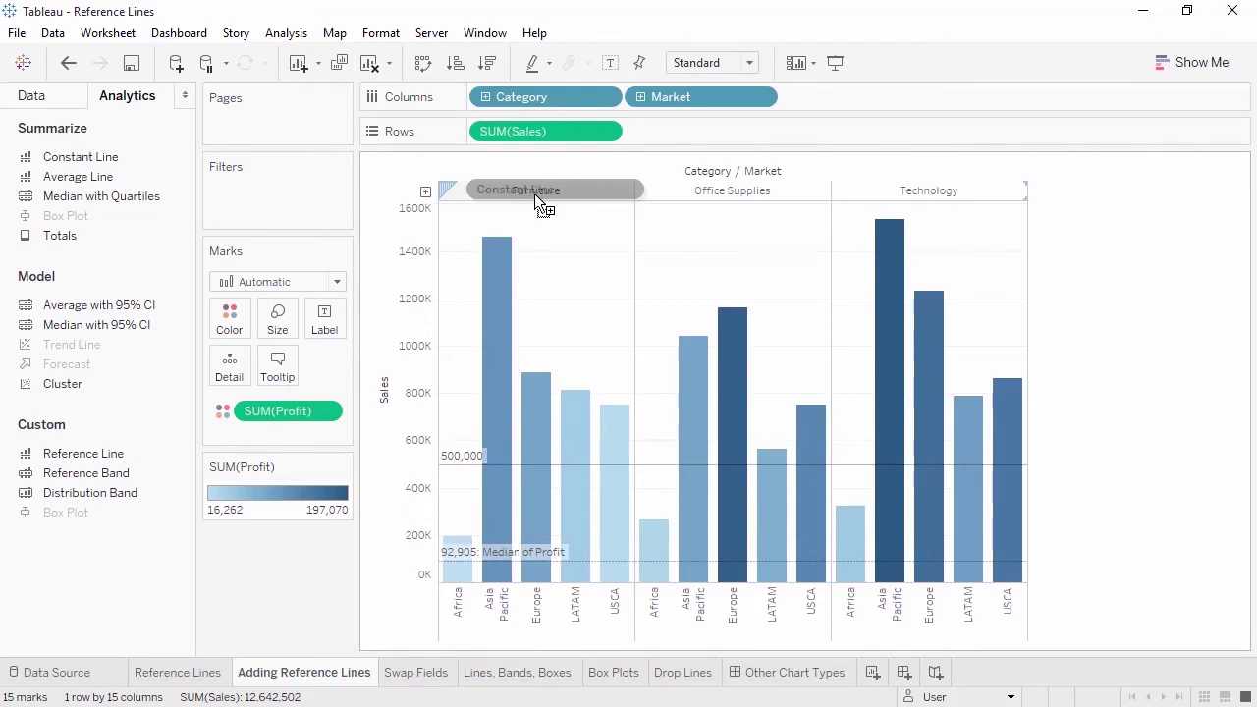
pyautogui.moveTo(534, 194); pyautogui.dragTo(535, 193)
# - Format all reference lines on the sheet with the third line thickness and close the formatting options
pyautogui.click(386, 37)
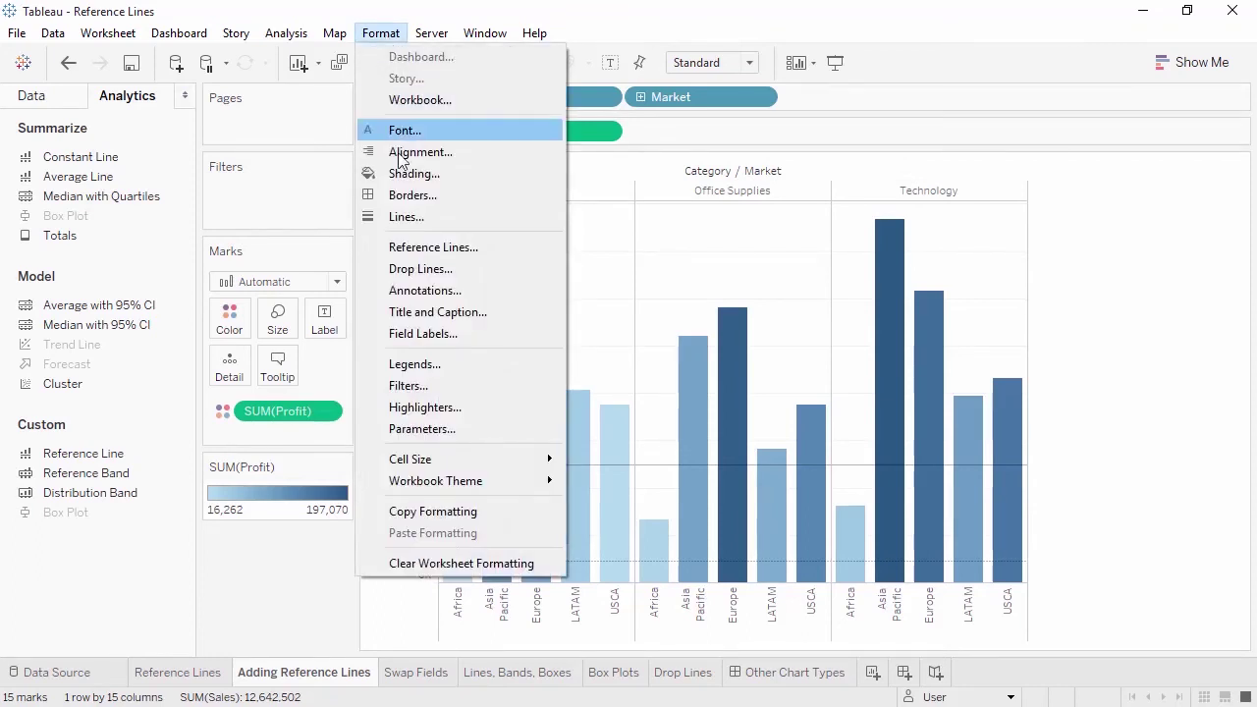
pyautogui.click(411, 252)
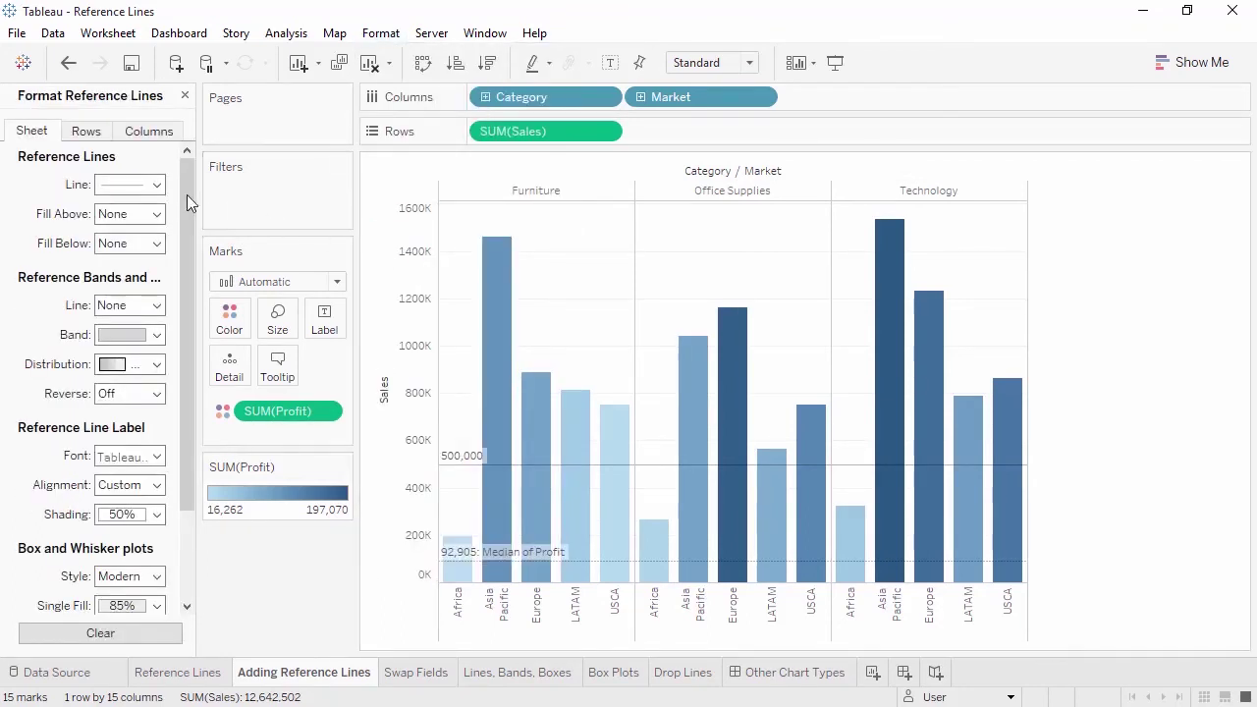
pyautogui.click(157, 187)
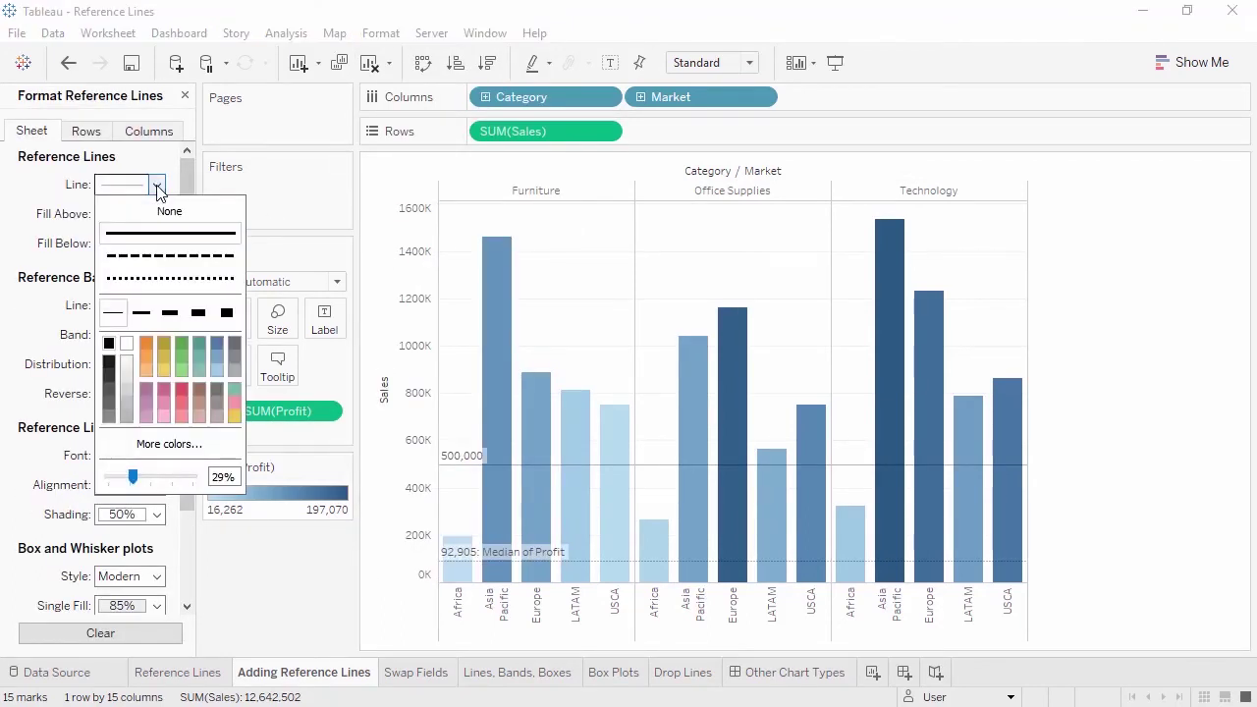
pyautogui.click(169, 313)
pyautogui.click(185, 96)
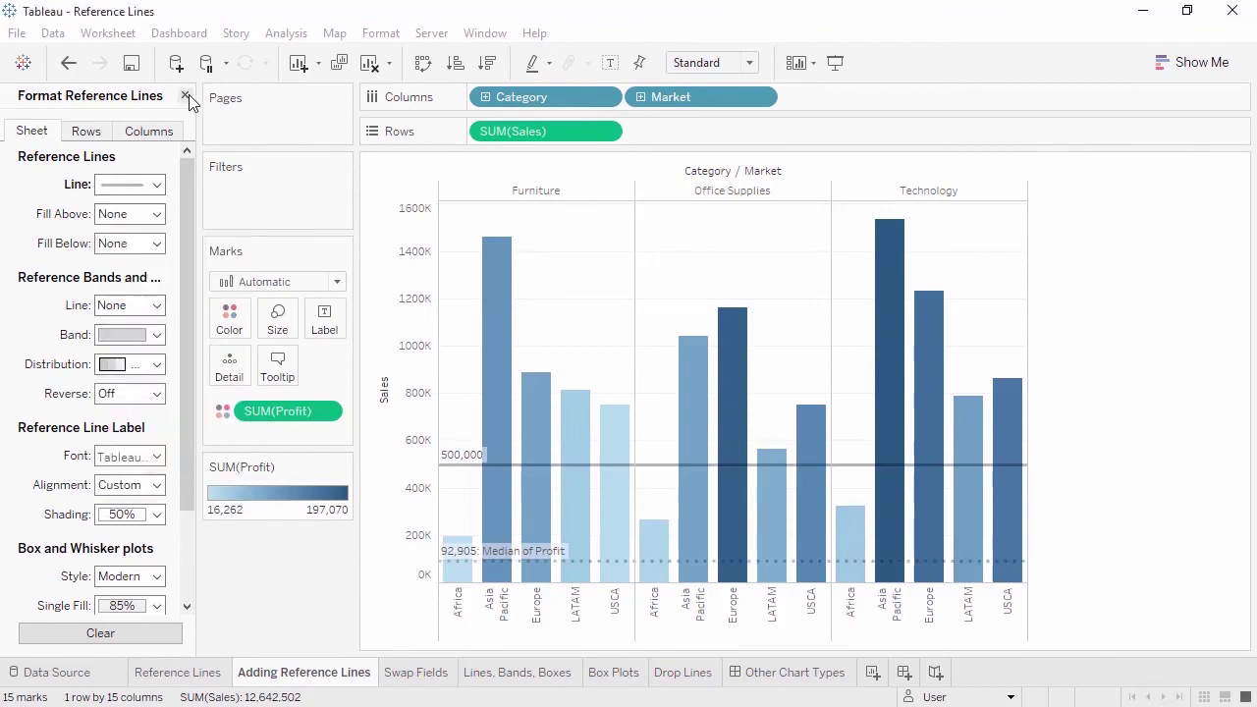
pyautogui.click(185, 95)
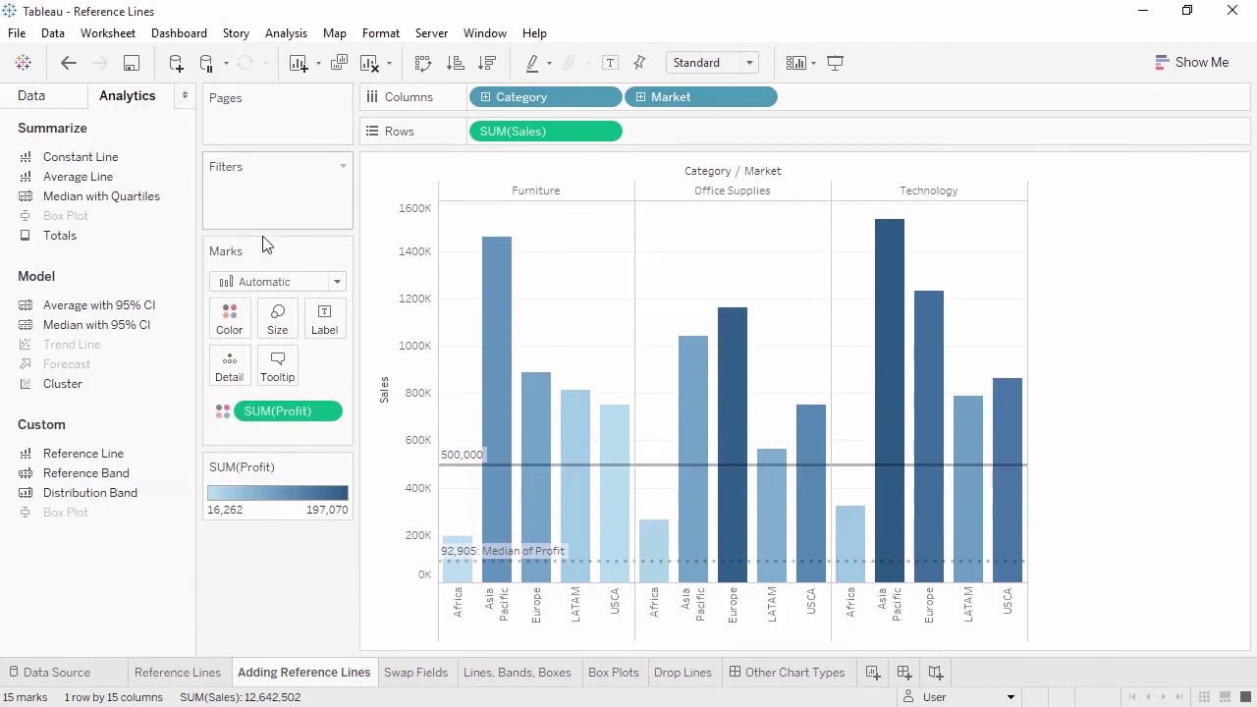
# - On the Swap Fields sheet, swap the reference line fields on the Sales axis
pyautogui.click(397, 673)
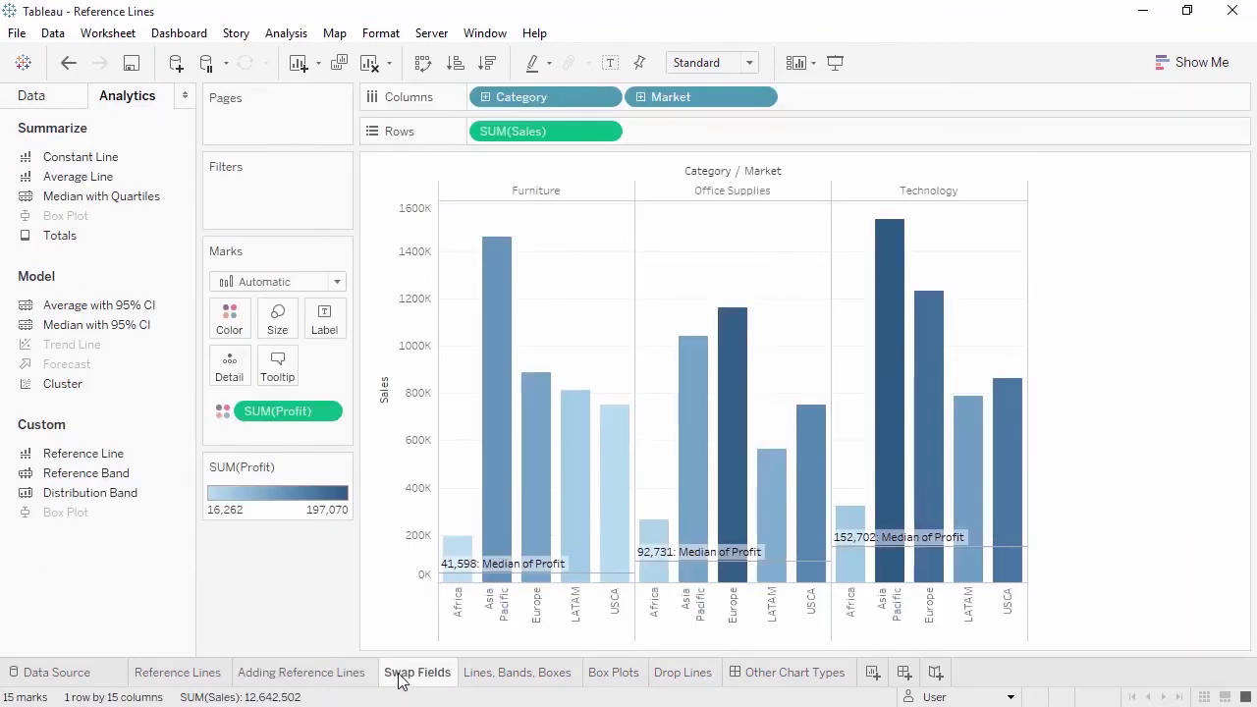
pyautogui.rightClick(412, 502)
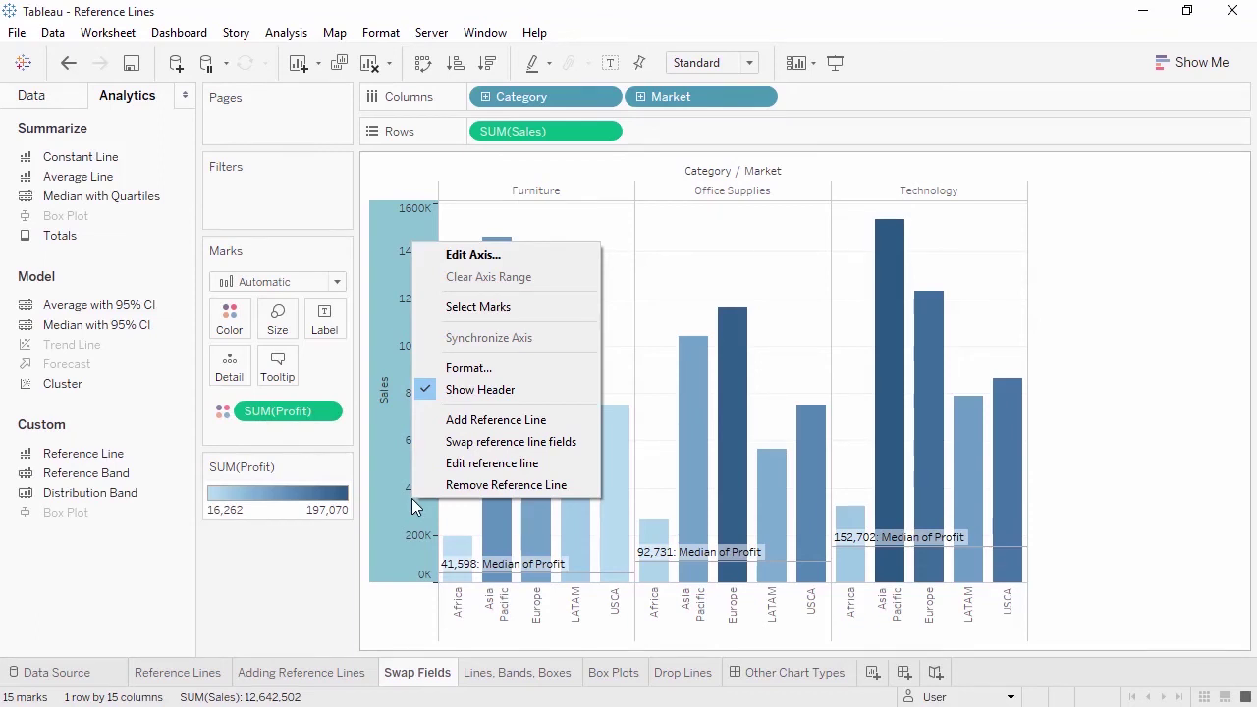
pyautogui.click(434, 450)
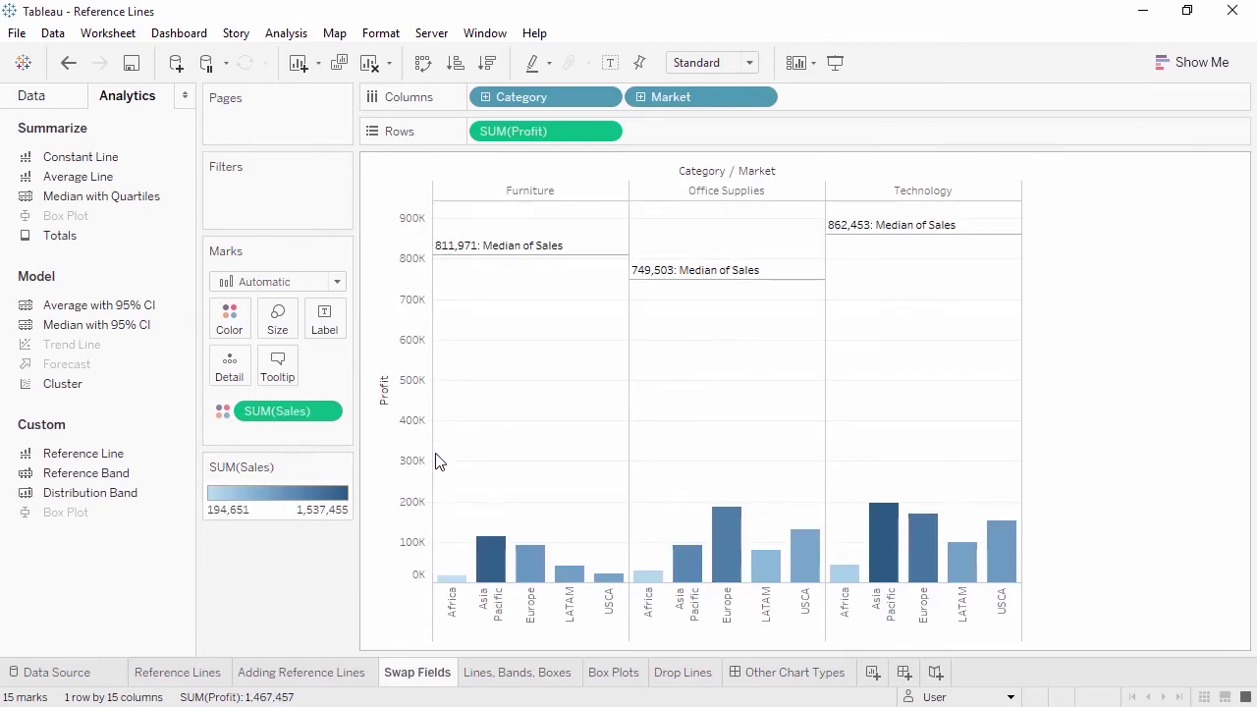
# - On the Lines, Bands, Boxes sheet, add a Per Pane reference band from Median to Average of SUM(Sales)
pyautogui.click(472, 676)
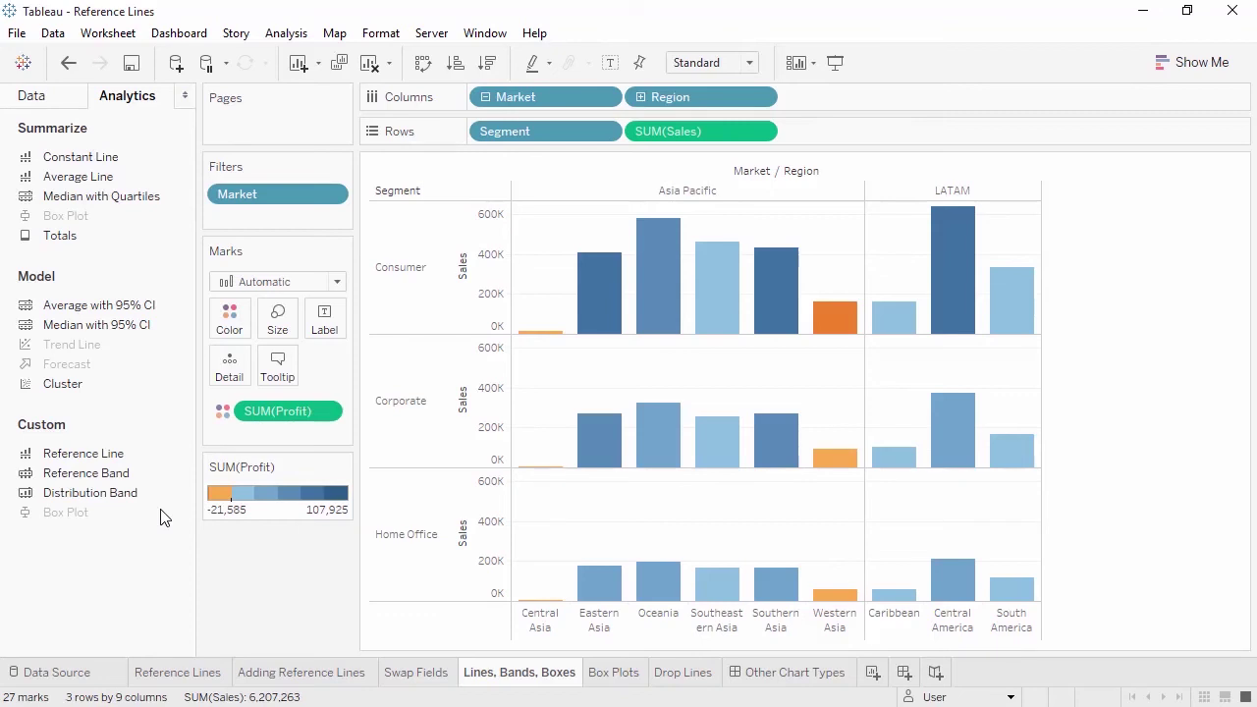
pyautogui.moveTo(154, 475); pyautogui.dragTo(604, 197)
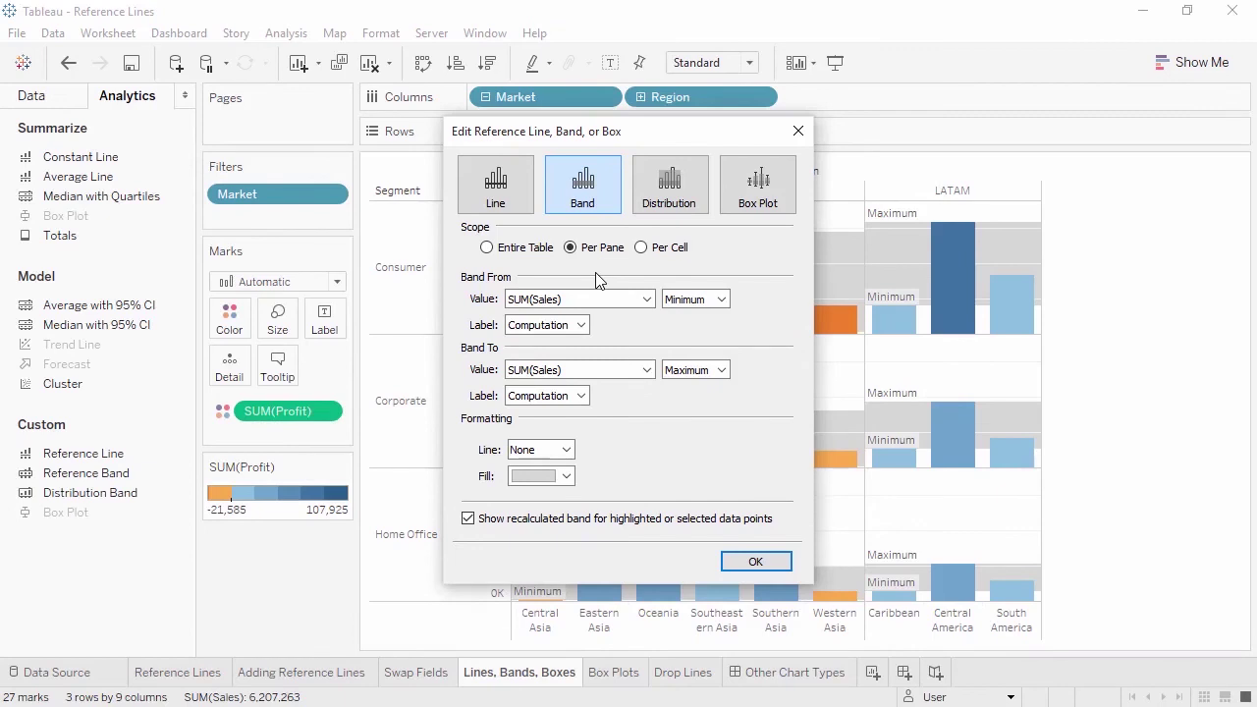
pyautogui.click(704, 299)
pyautogui.click(687, 412)
pyautogui.click(698, 372)
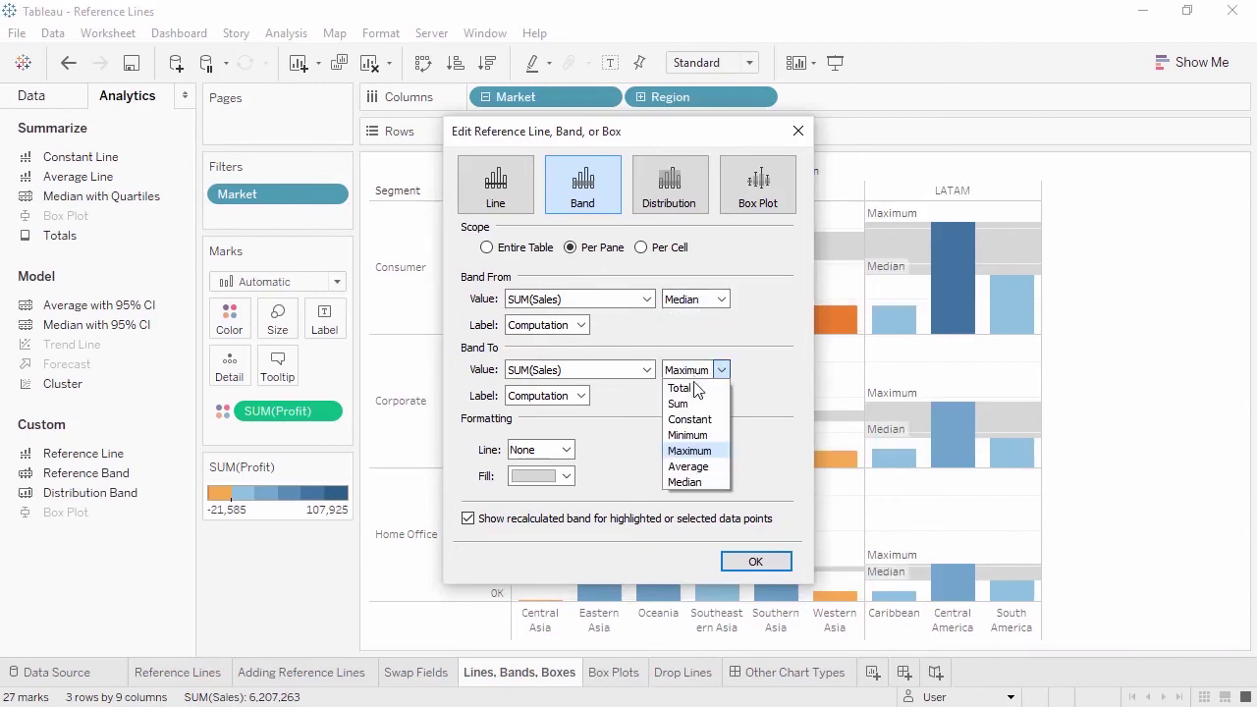
pyautogui.click(694, 467)
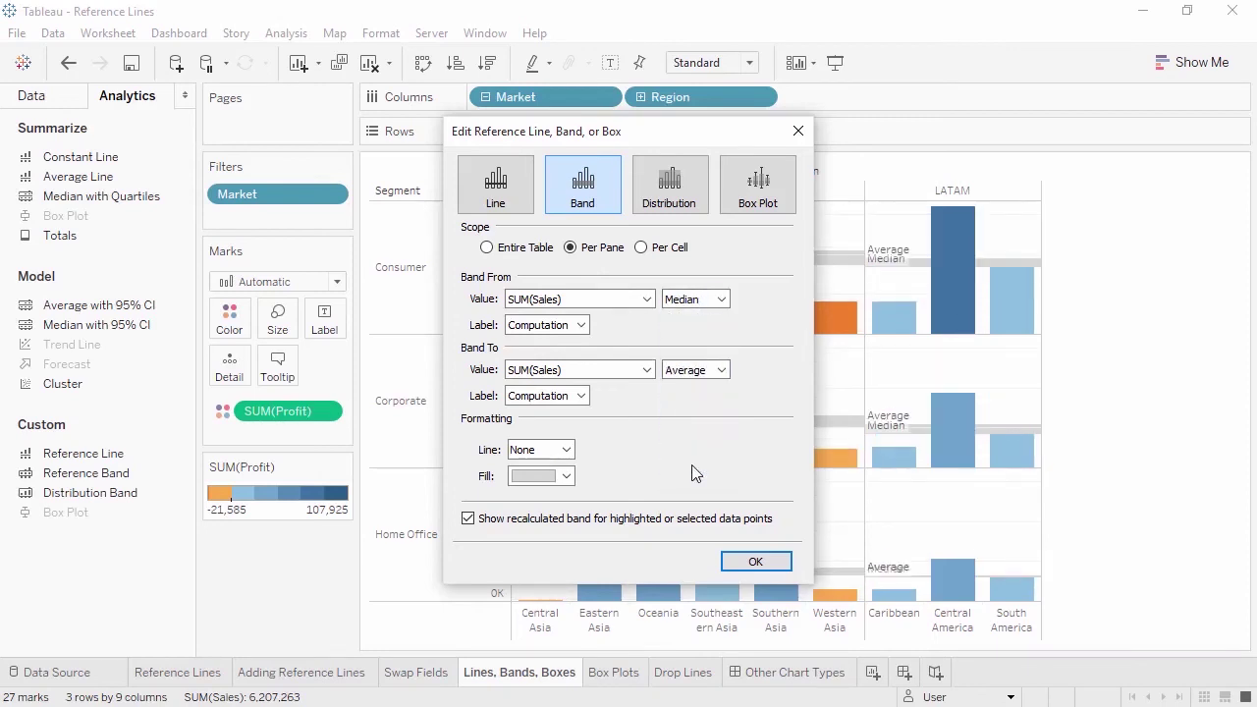
# - Set the label of the band's Average end to None and apply the reference band
pyautogui.click(580, 395)
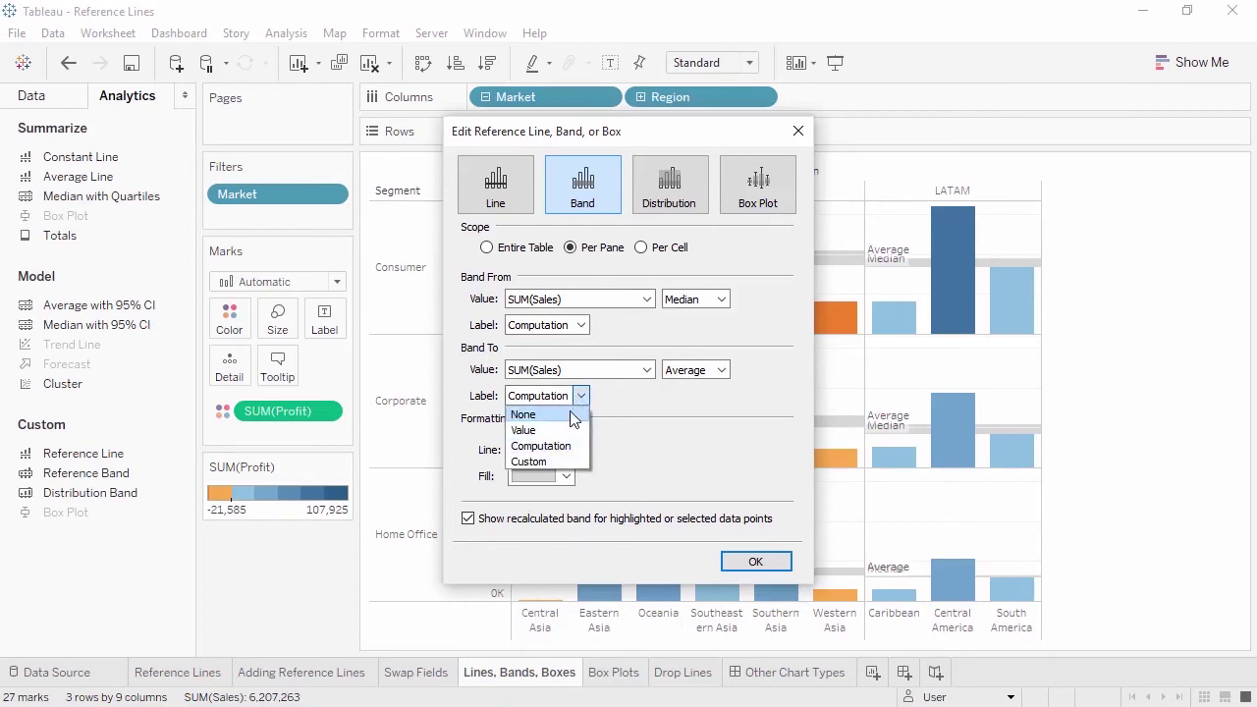
pyautogui.click(572, 415)
pyautogui.click(745, 561)
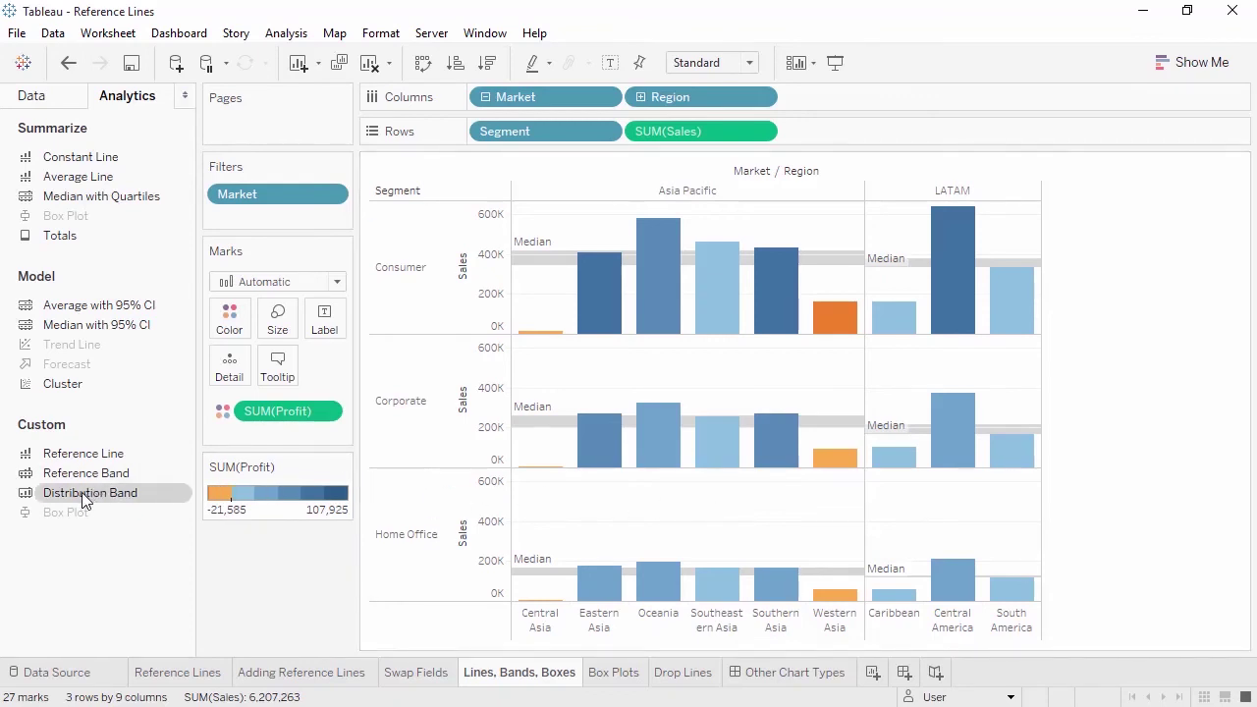
# - Add a Per Cell distribution band at 60%,80% of Average to the sales bars and close its settings
pyautogui.moveTo(84, 497); pyautogui.dragTo(537, 297)
pyautogui.moveTo(674, 221); pyautogui.dragTo(678, 201)
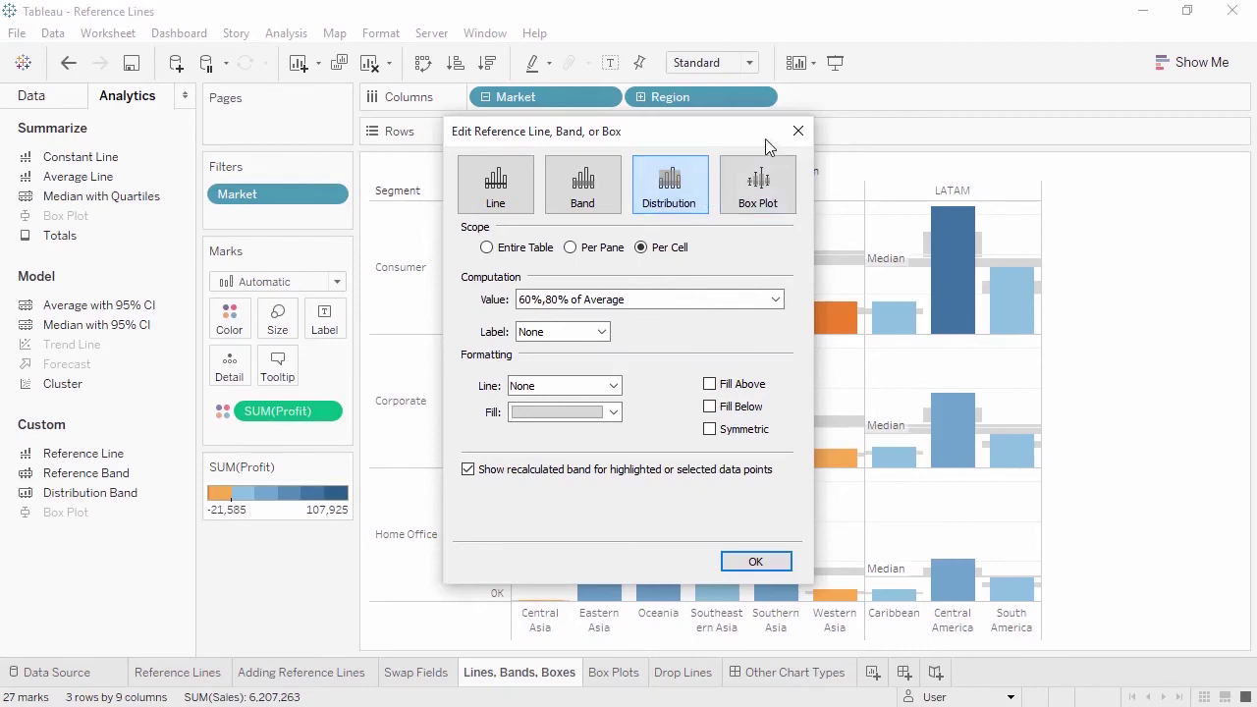
pyautogui.click(798, 131)
# - On the Box Plots sheet, add a box plot with whiskers to data within 1.5 times the IQR and hide underlying marks except outliers
pyautogui.click(616, 672)
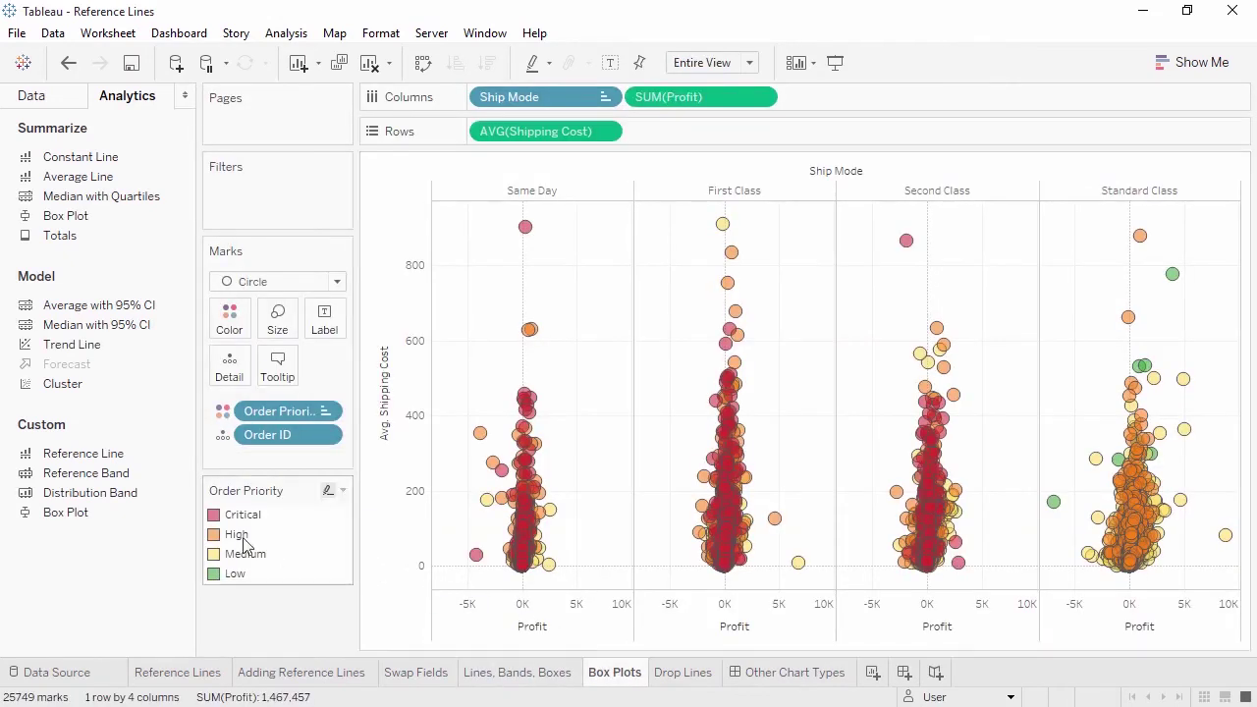
pyautogui.moveTo(131, 514); pyautogui.dragTo(528, 256)
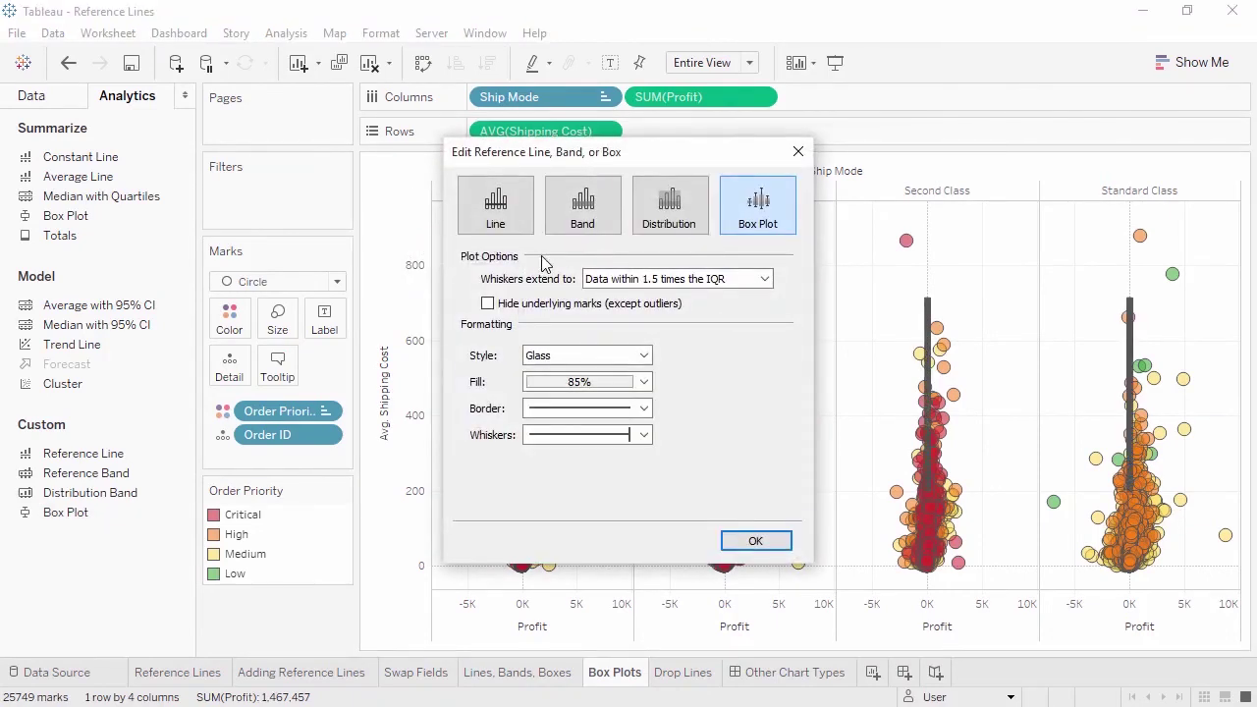
pyautogui.click(592, 281)
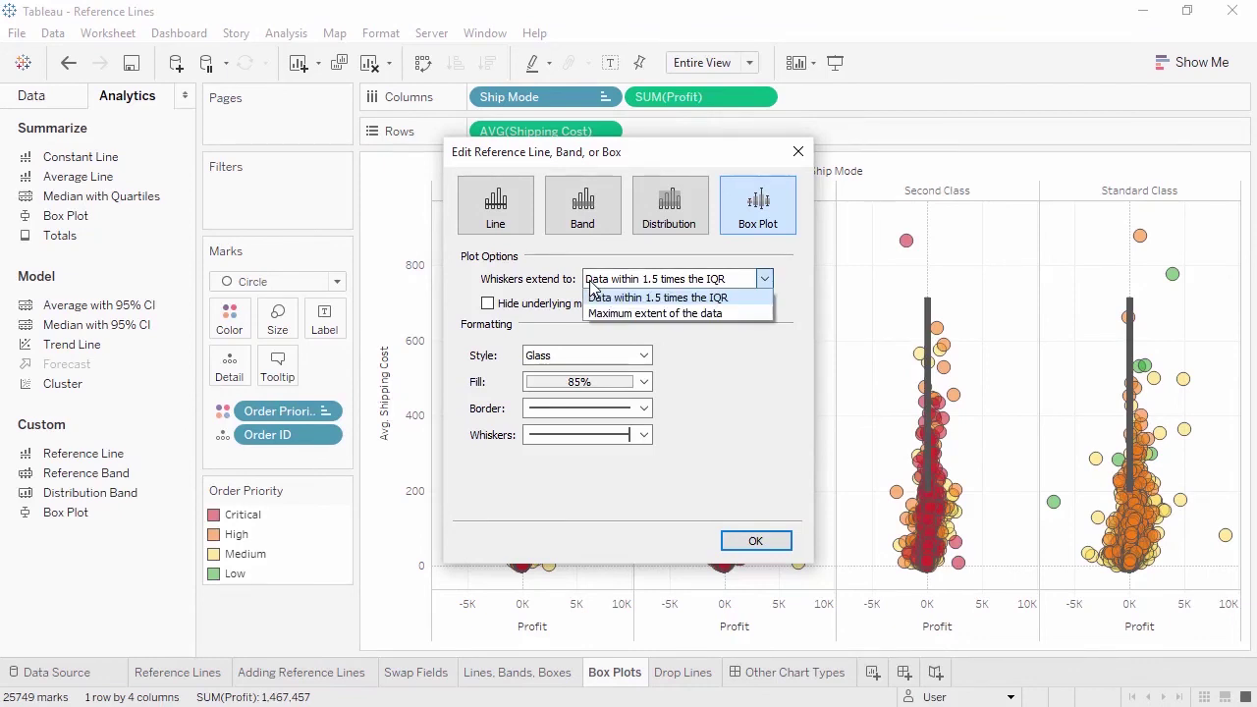
pyautogui.click(591, 284)
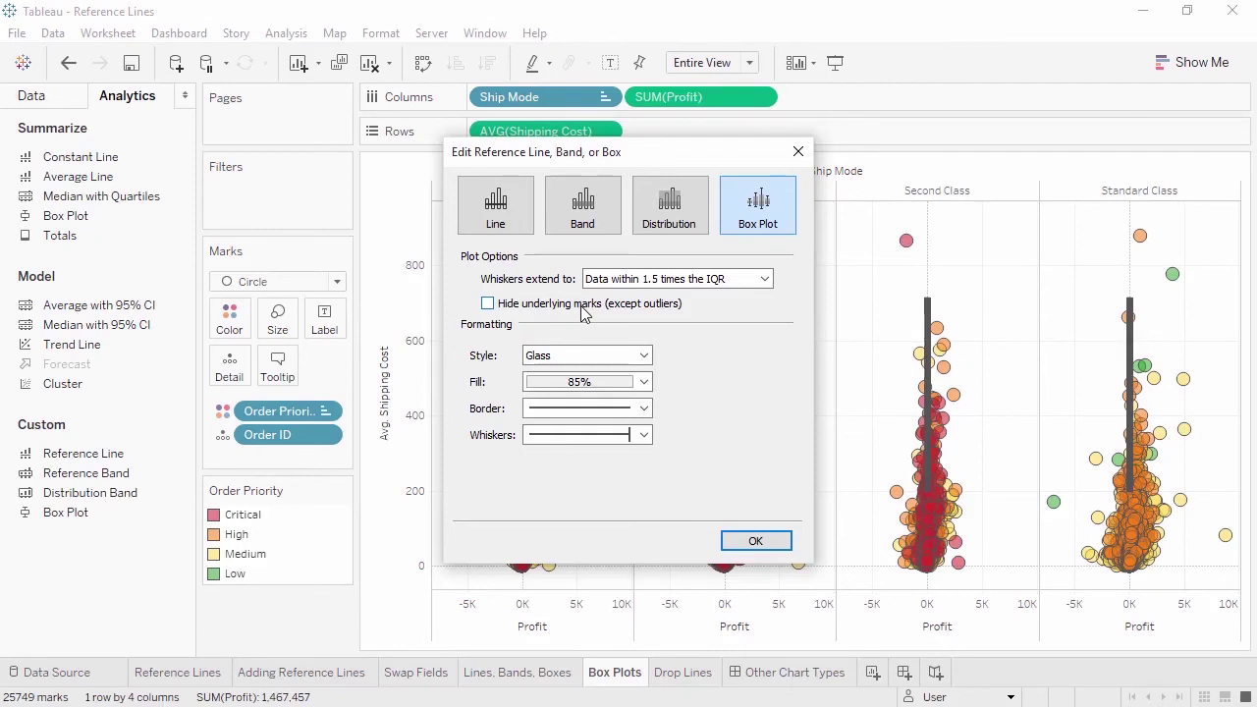
pyautogui.click(582, 309)
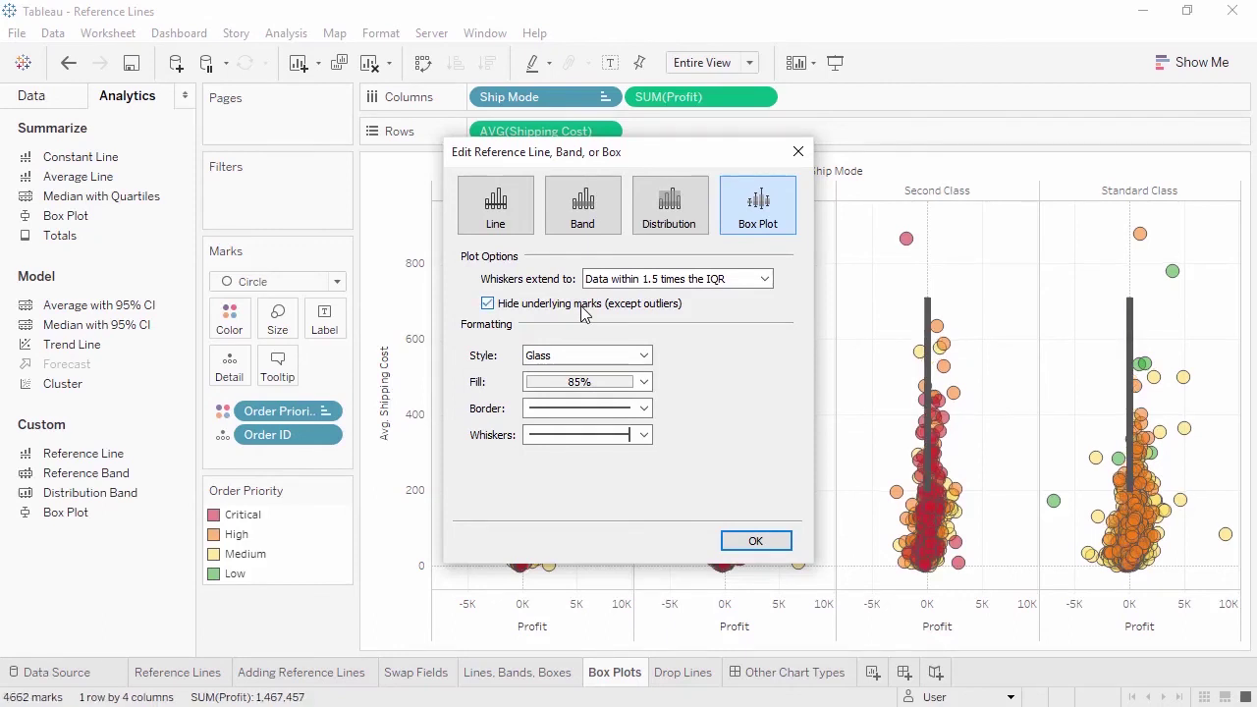
# - Set the box plot's style to Modern, give the whiskers short end caps, and apply the settings
pyautogui.click(591, 363)
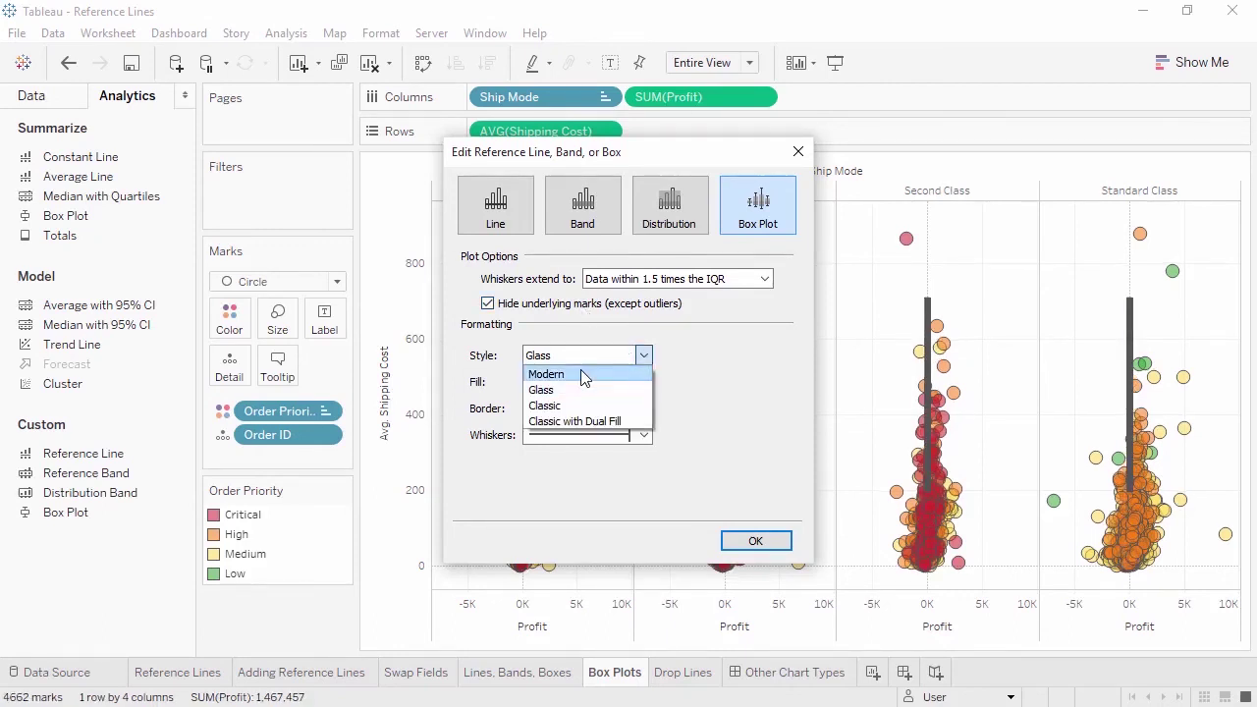
pyautogui.click(580, 370)
pyautogui.click(580, 434)
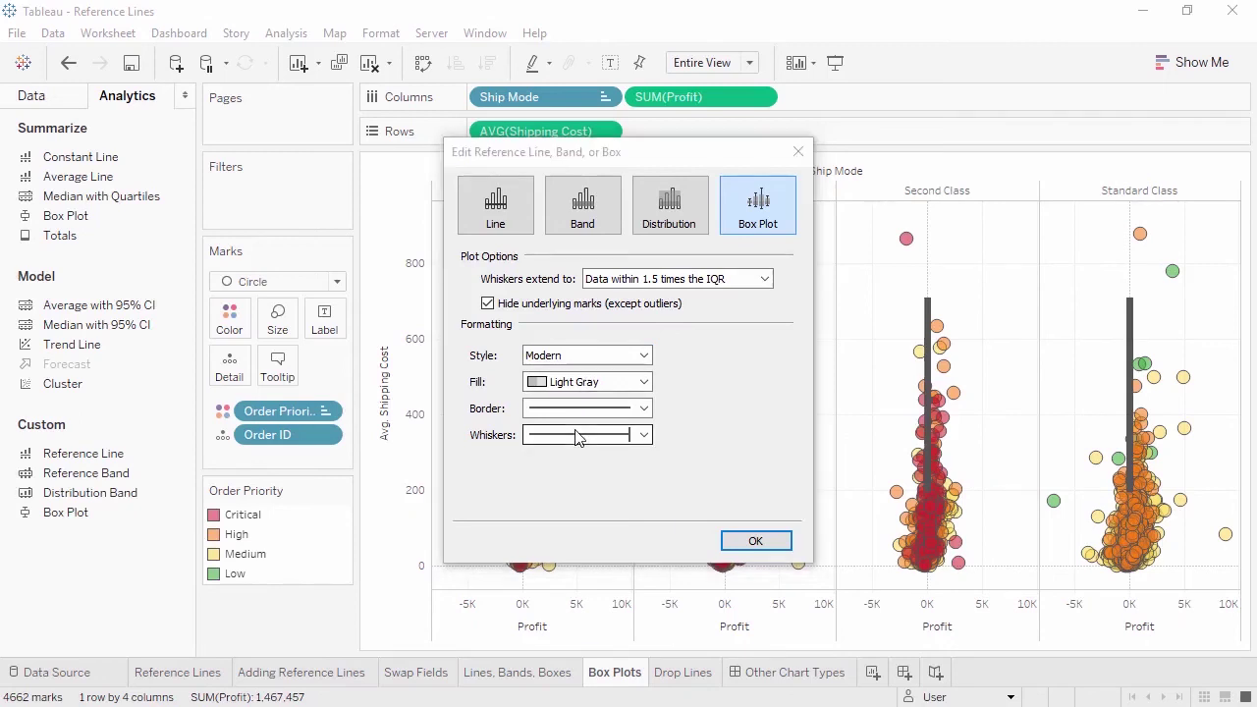
pyautogui.click(587, 466)
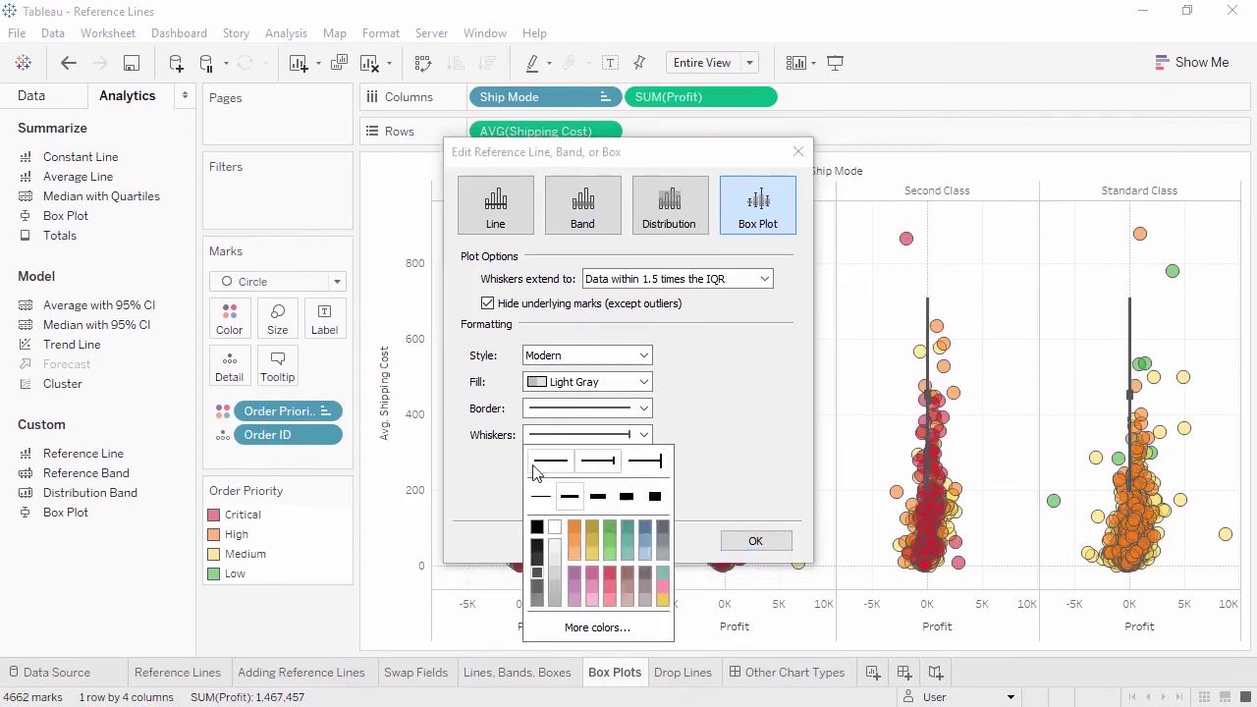
pyautogui.click(487, 481)
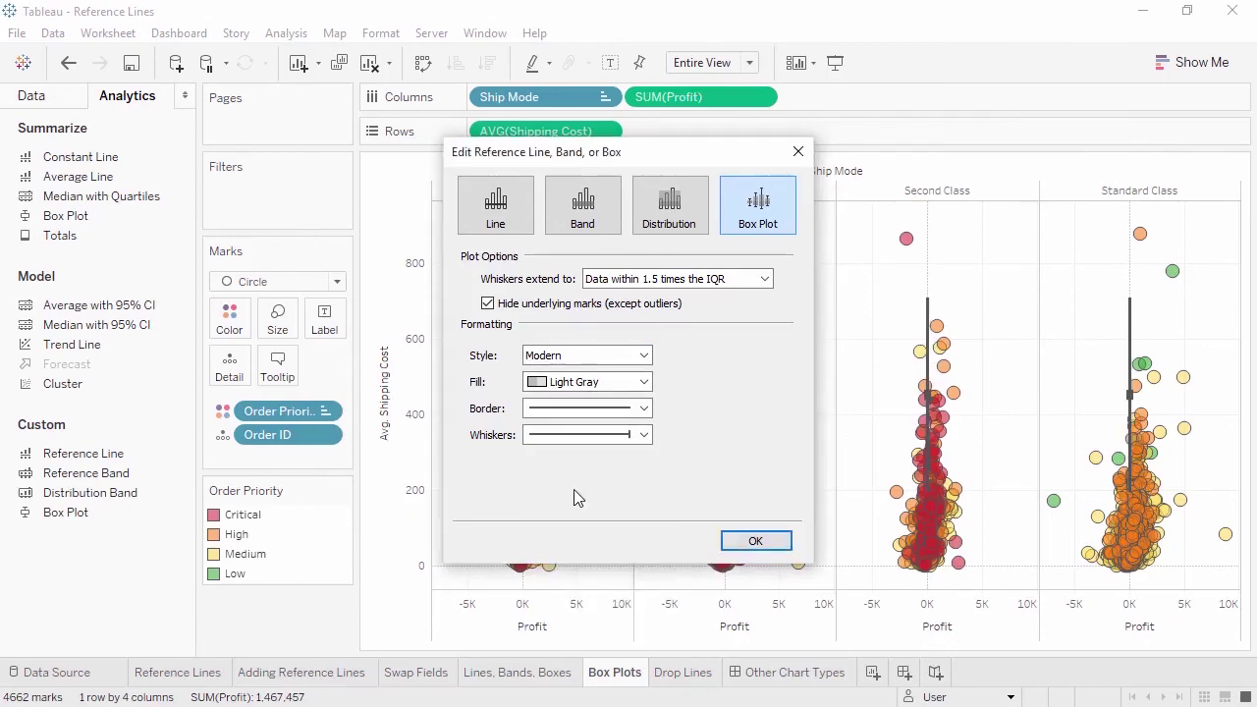
pyautogui.click(749, 542)
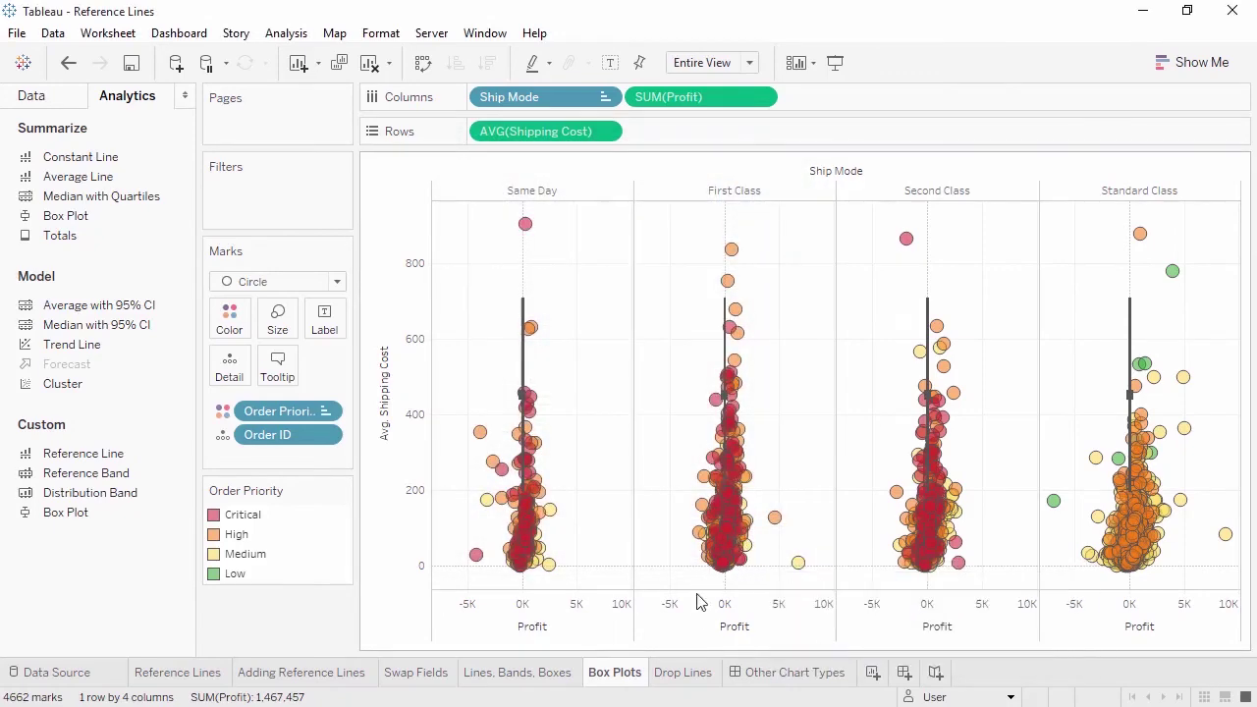
# - On the Drop Lines sheet, show drop lines on the scatter plot and select the California Furniture mark
pyautogui.click(687, 672)
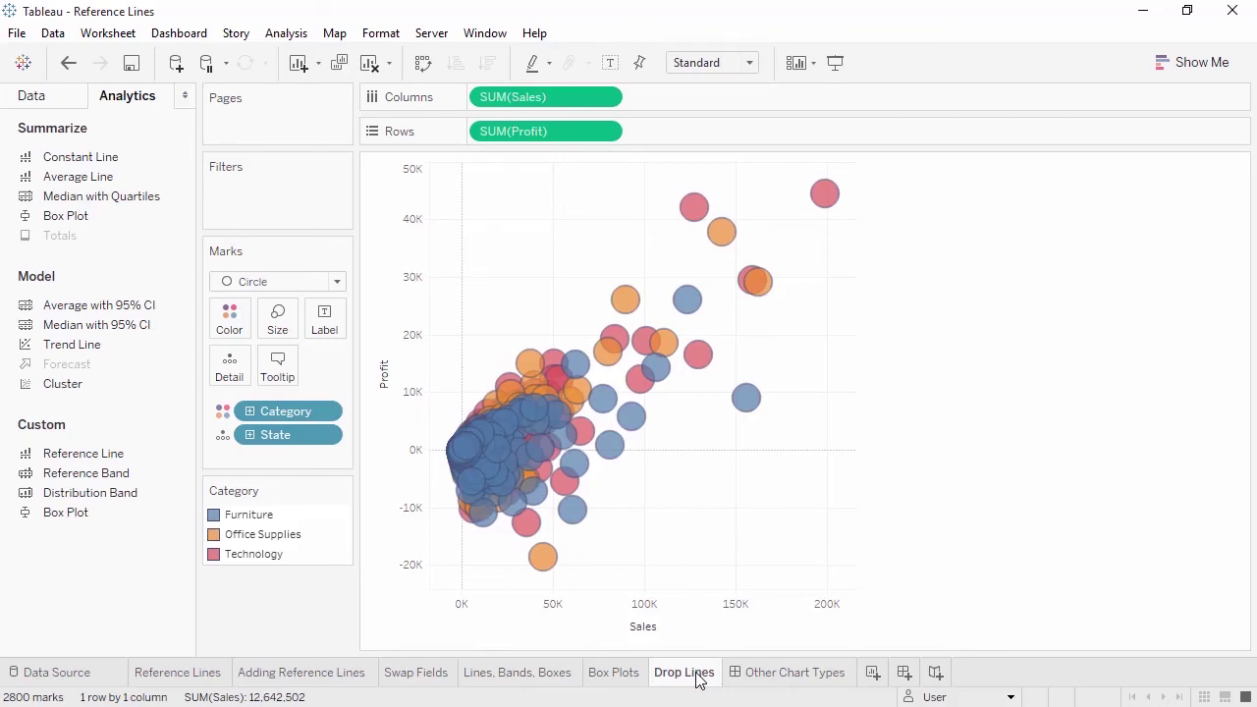
pyautogui.rightClick(681, 548)
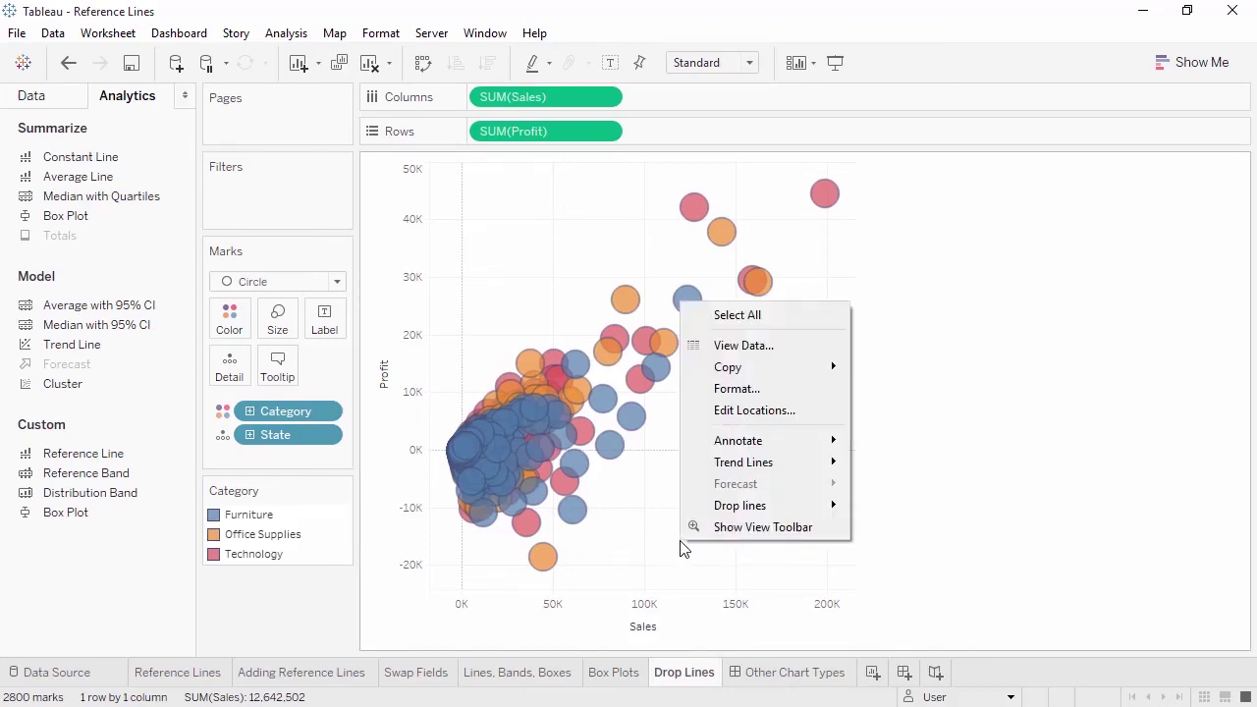
pyautogui.moveTo(717, 508)
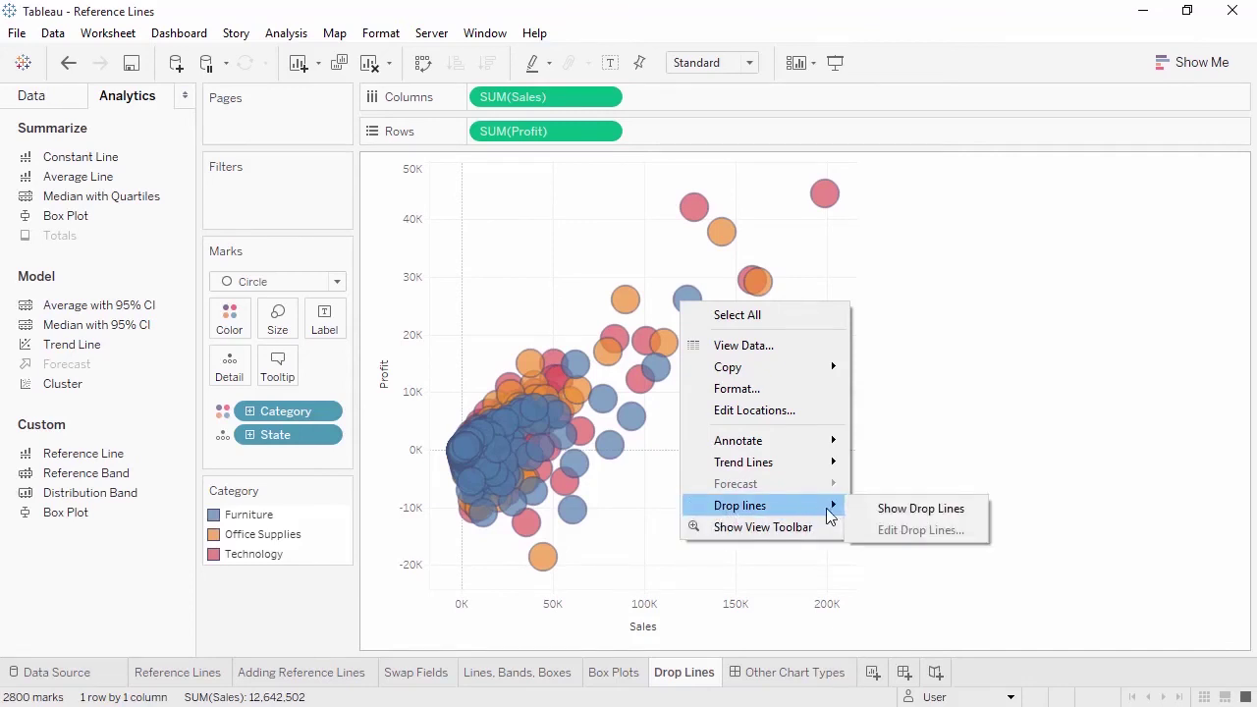
pyautogui.click(877, 508)
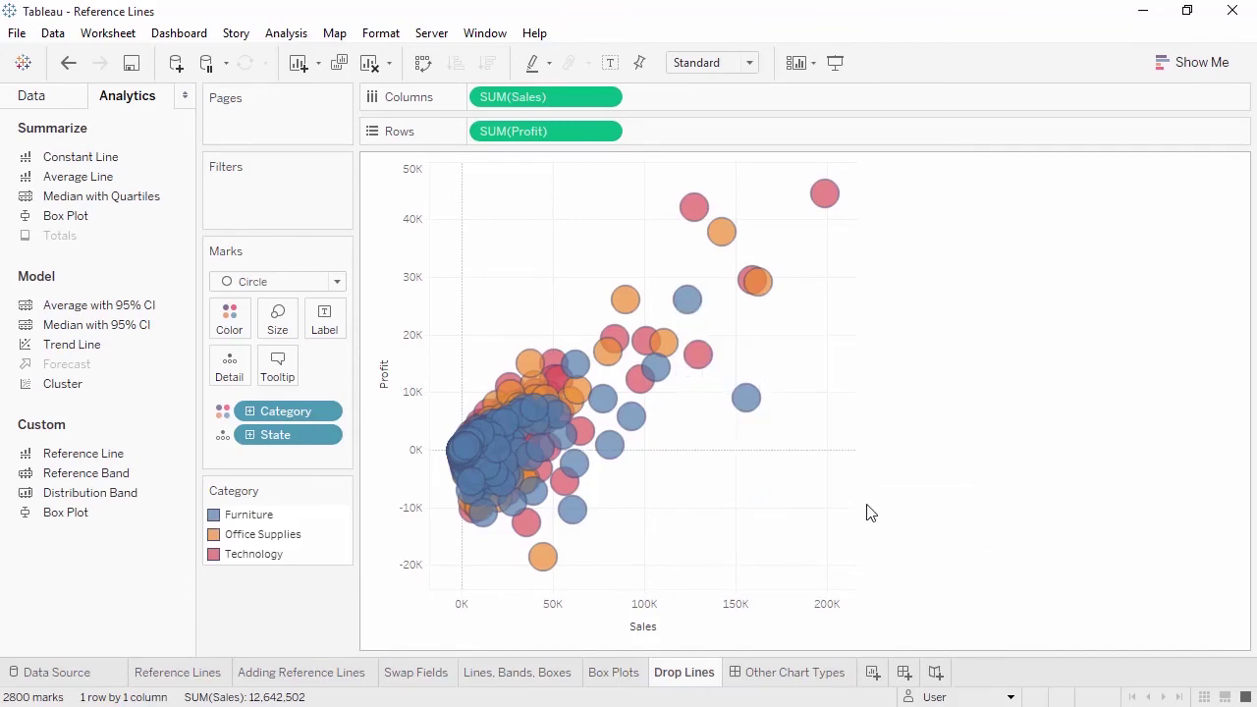
pyautogui.click(747, 400)
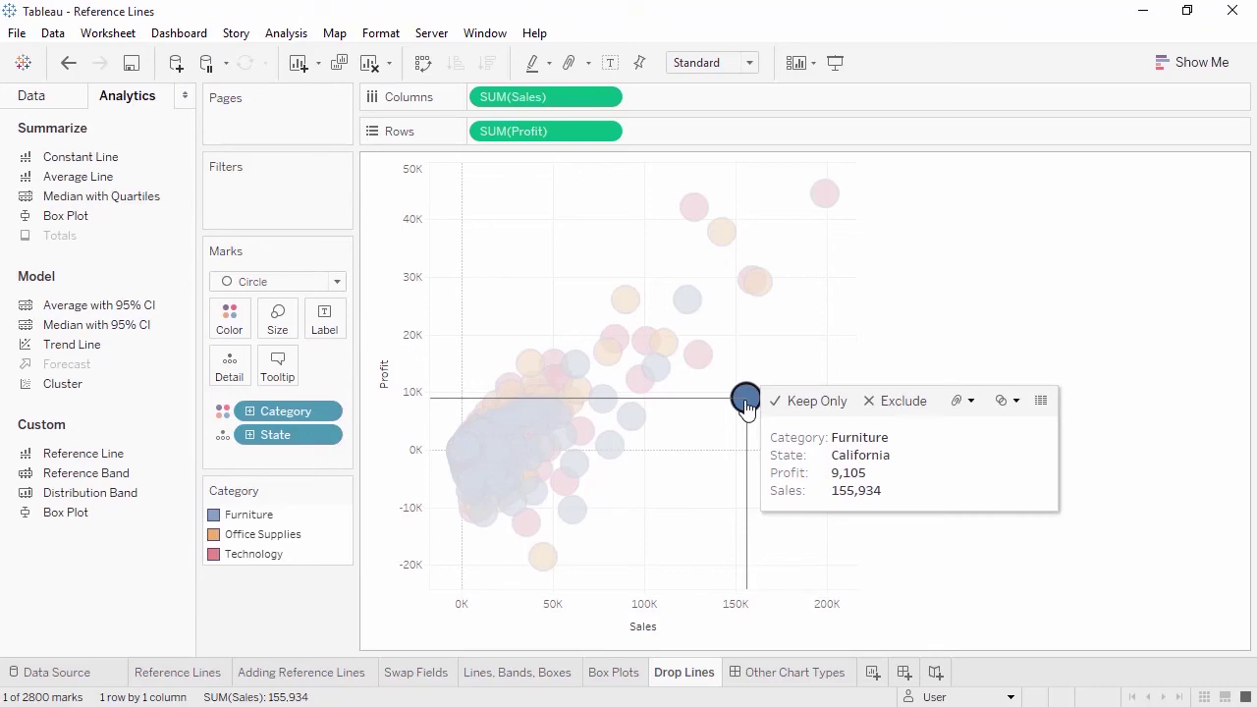
# - Limit the drop lines to the Y axis with Automatic labels and select the California Furniture mark again
pyautogui.rightClick(710, 448)
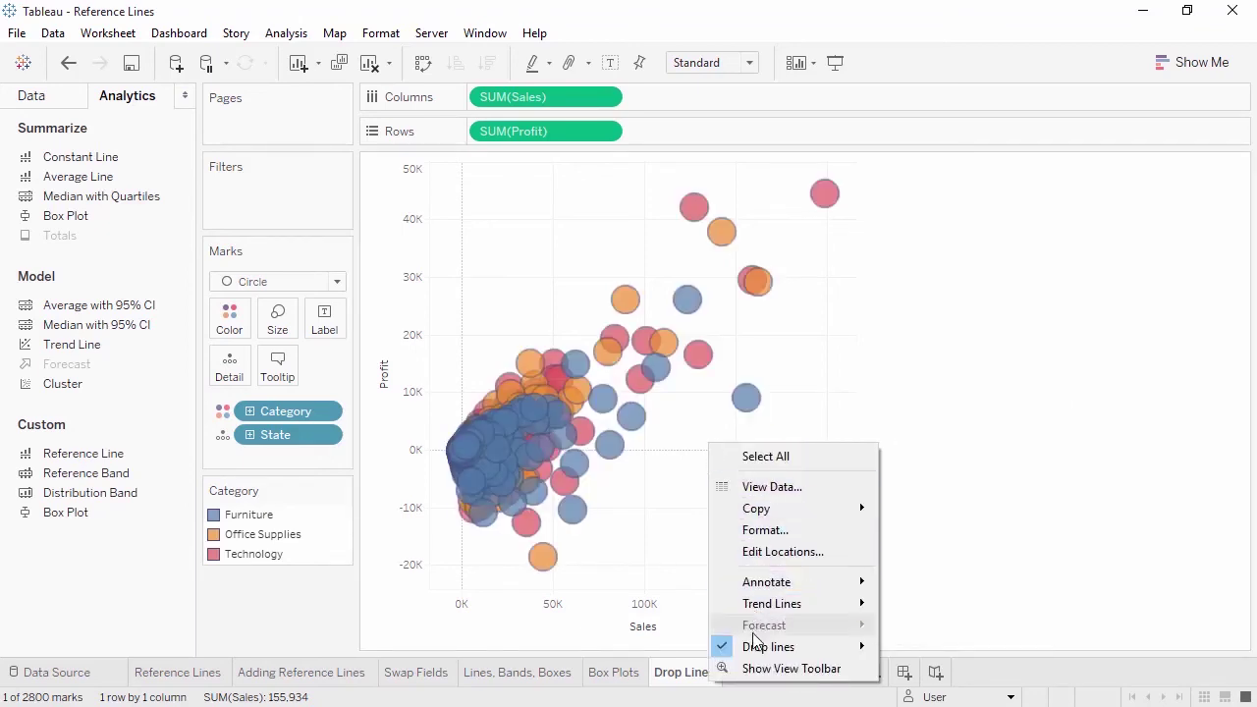
pyautogui.moveTo(763, 650)
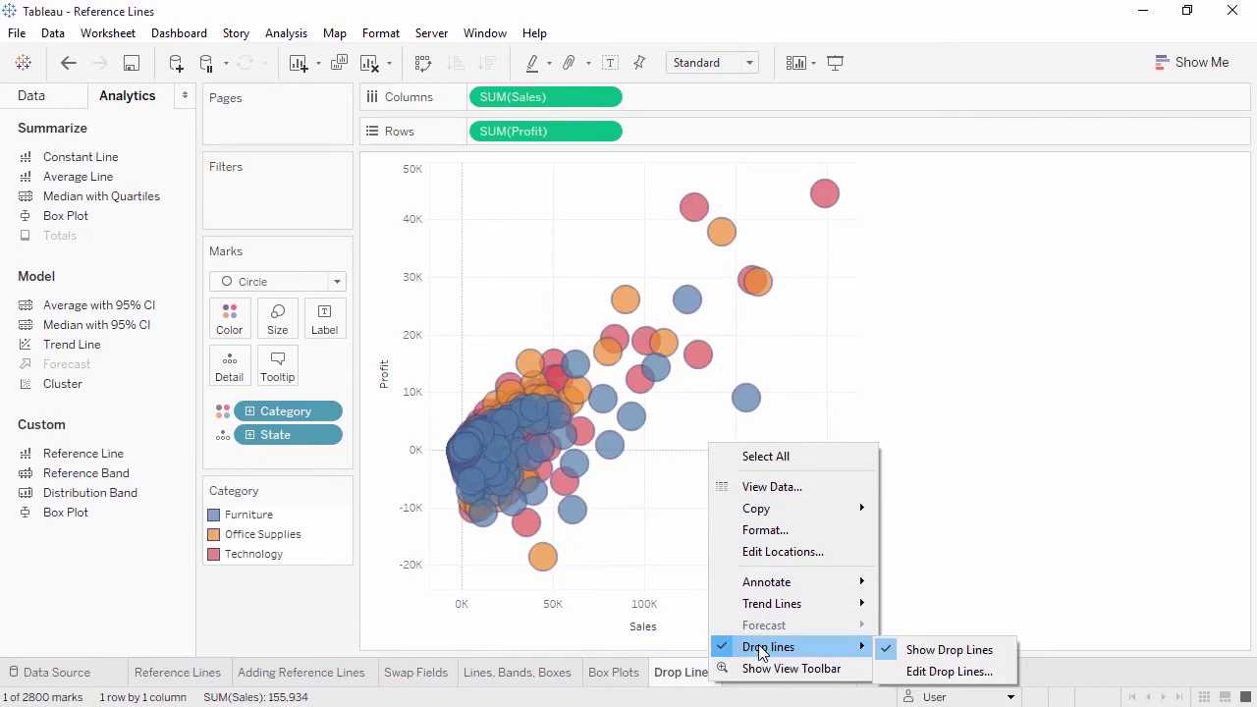
pyautogui.click(921, 674)
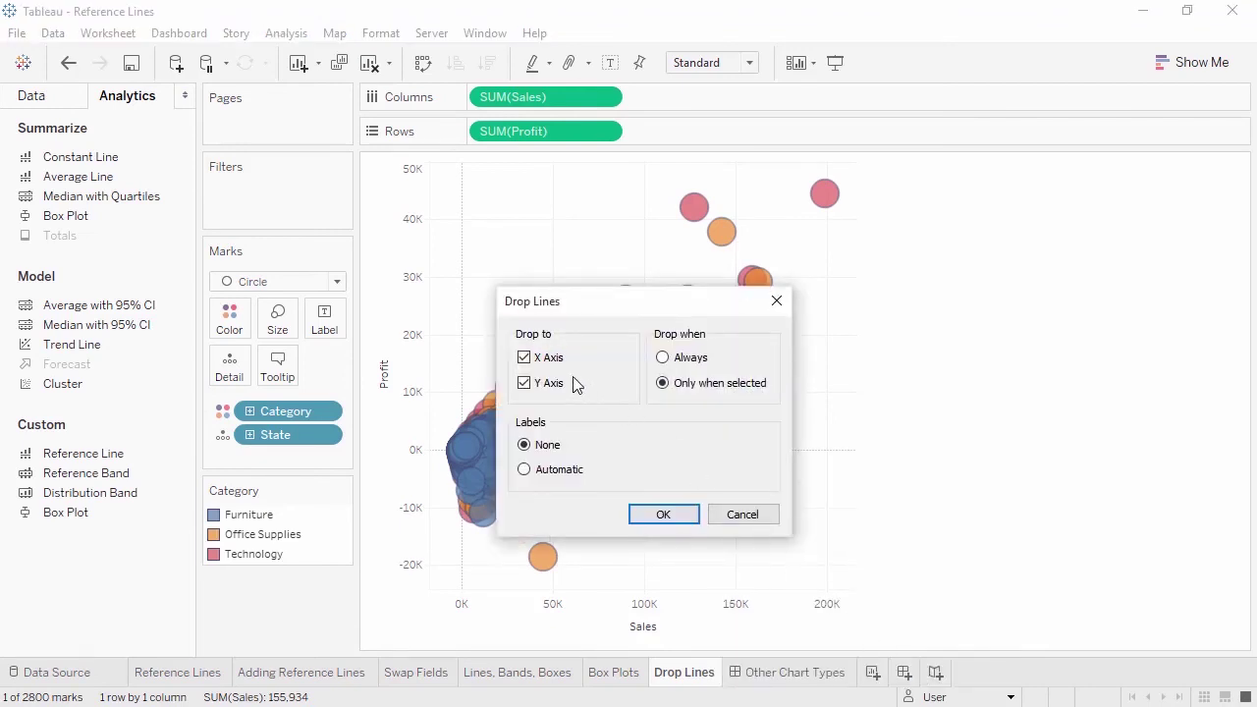
pyautogui.click(524, 357)
pyautogui.click(525, 470)
pyautogui.click(660, 513)
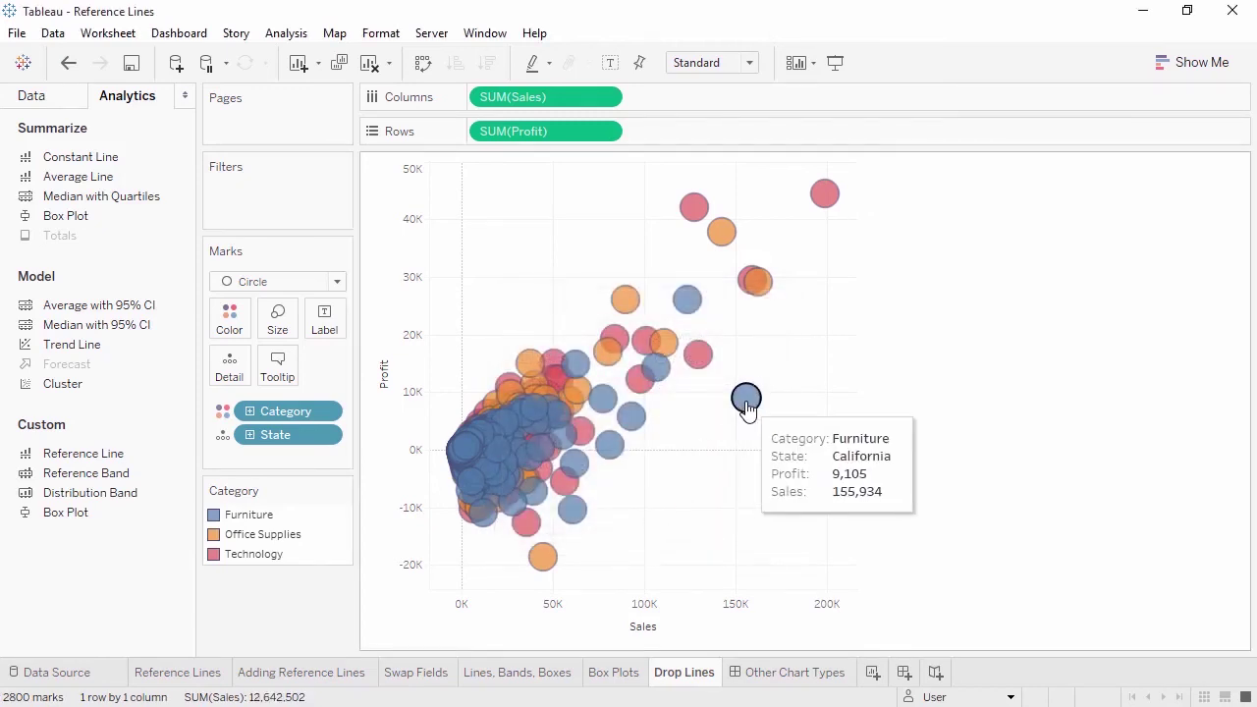
pyautogui.click(745, 399)
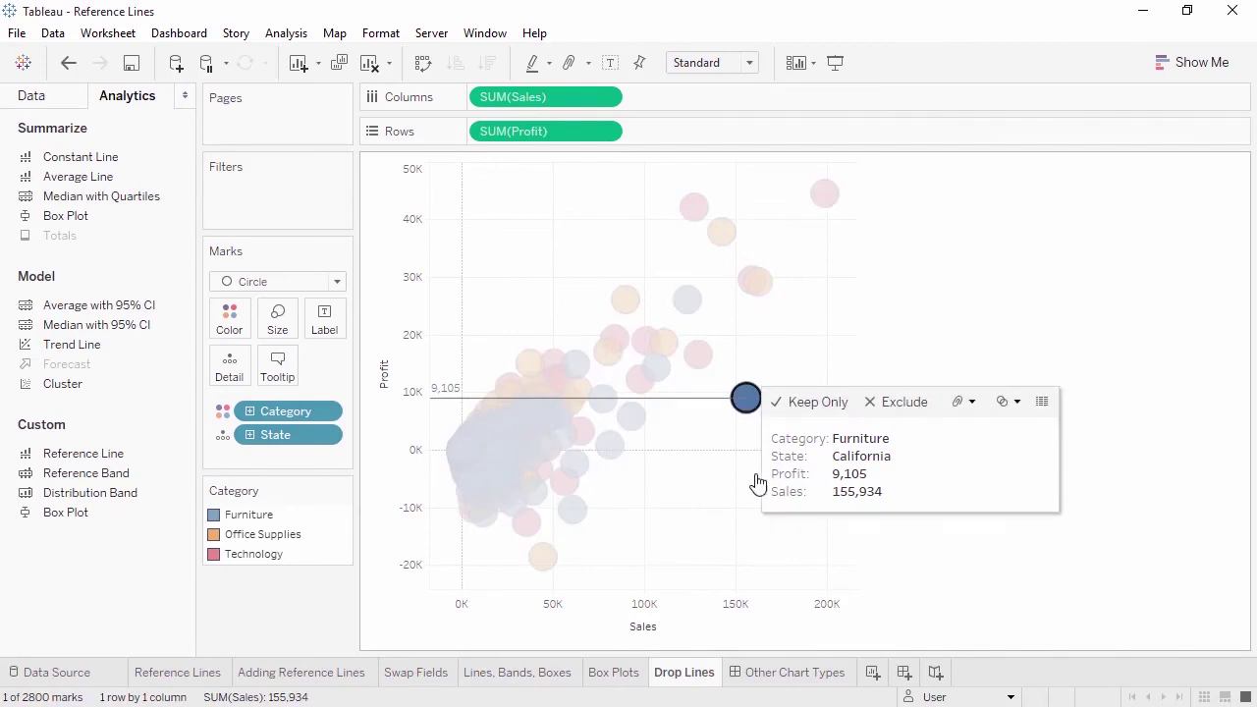
# - On the Other Chart Types dashboard, display the drop lines for the green line's 2014 Q3 mark and the Tables bar
pyautogui.click(767, 674)
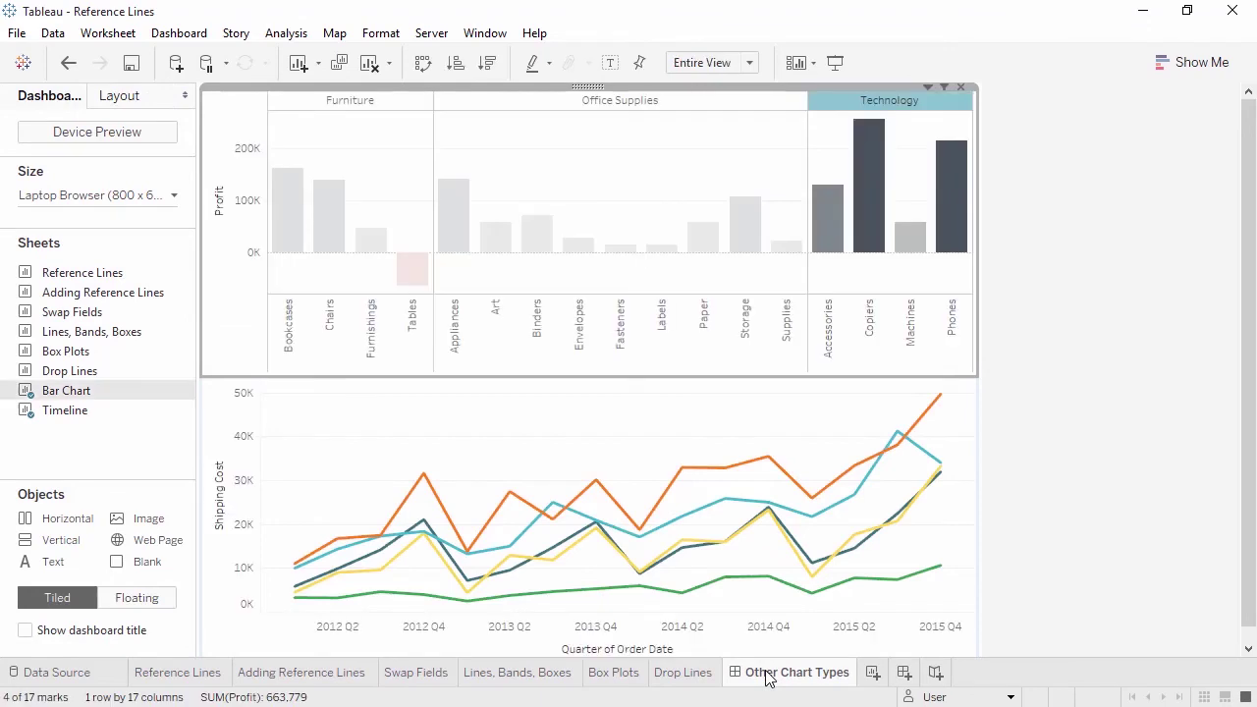
pyautogui.click(726, 580)
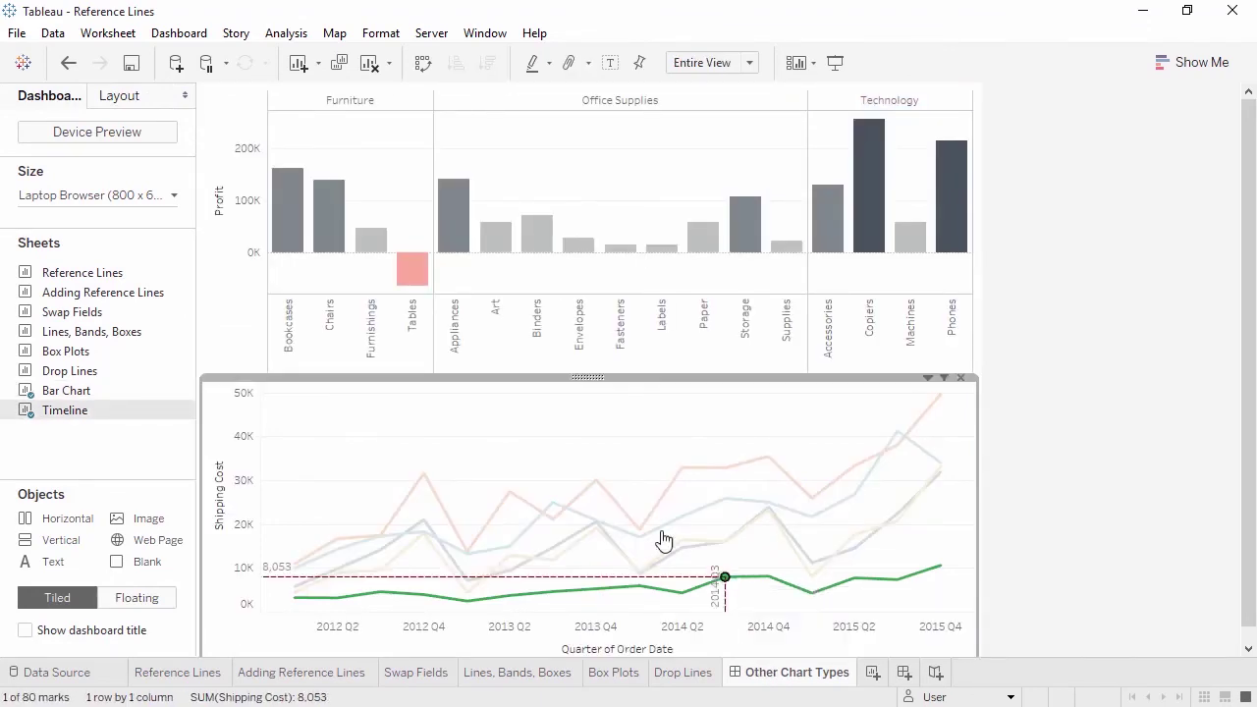
pyautogui.click(505, 340)
pyautogui.click(422, 281)
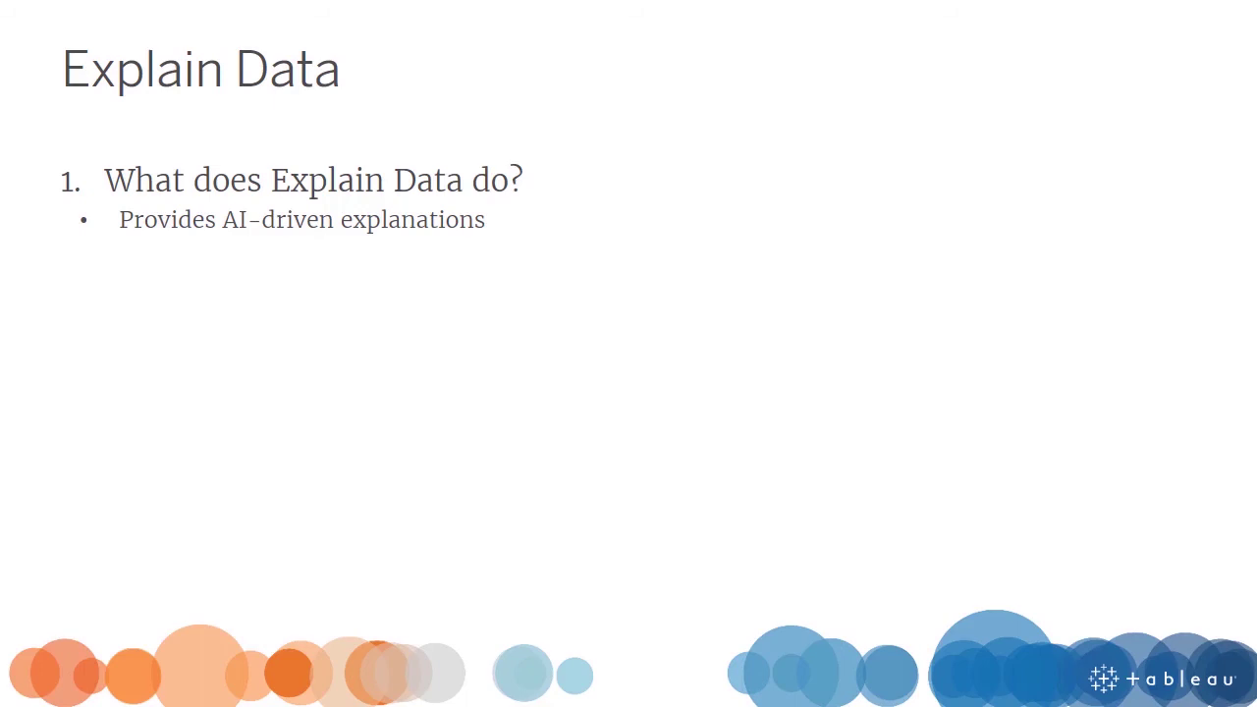
pyautogui.press('Right')
pyautogui.press('Right')
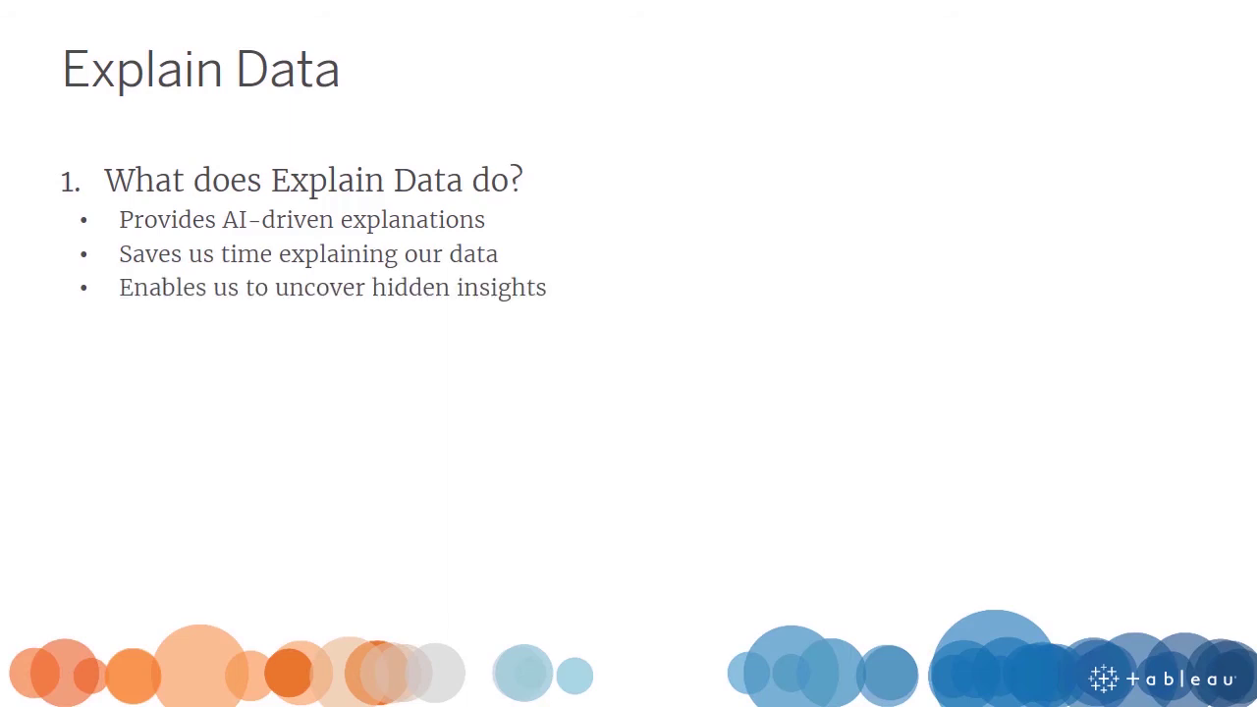
pyautogui.press('Right')
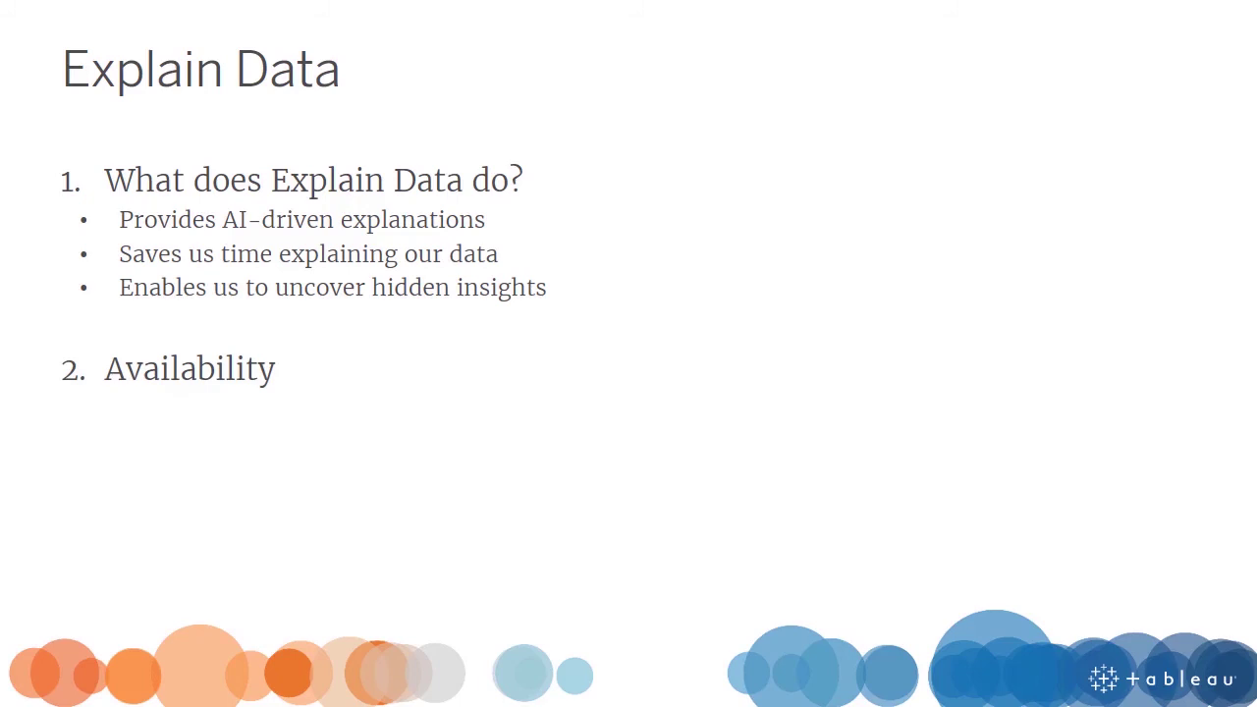
pyautogui.press('Right')
pyautogui.press('Right')
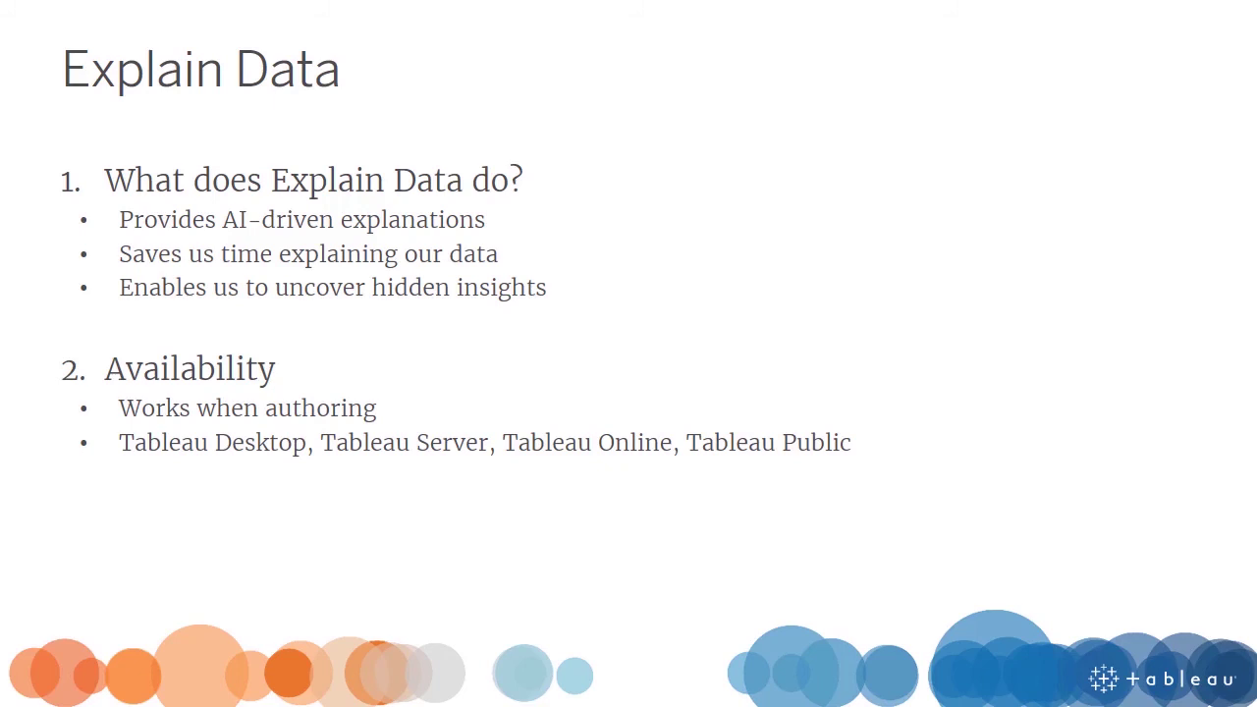
pyautogui.press('Right')
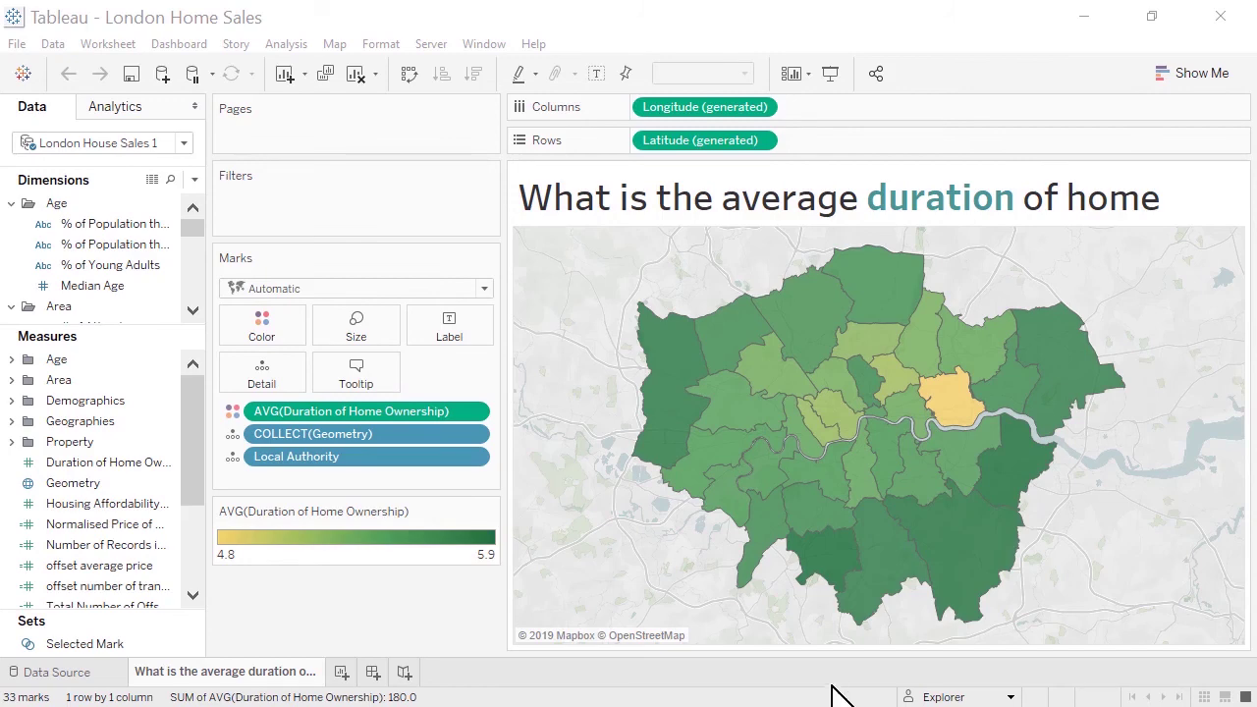
# - In the London Home Sales workbook, run Explain Data on Newham and examine the Residential Group explanation's charts
pyautogui.click(941, 410)
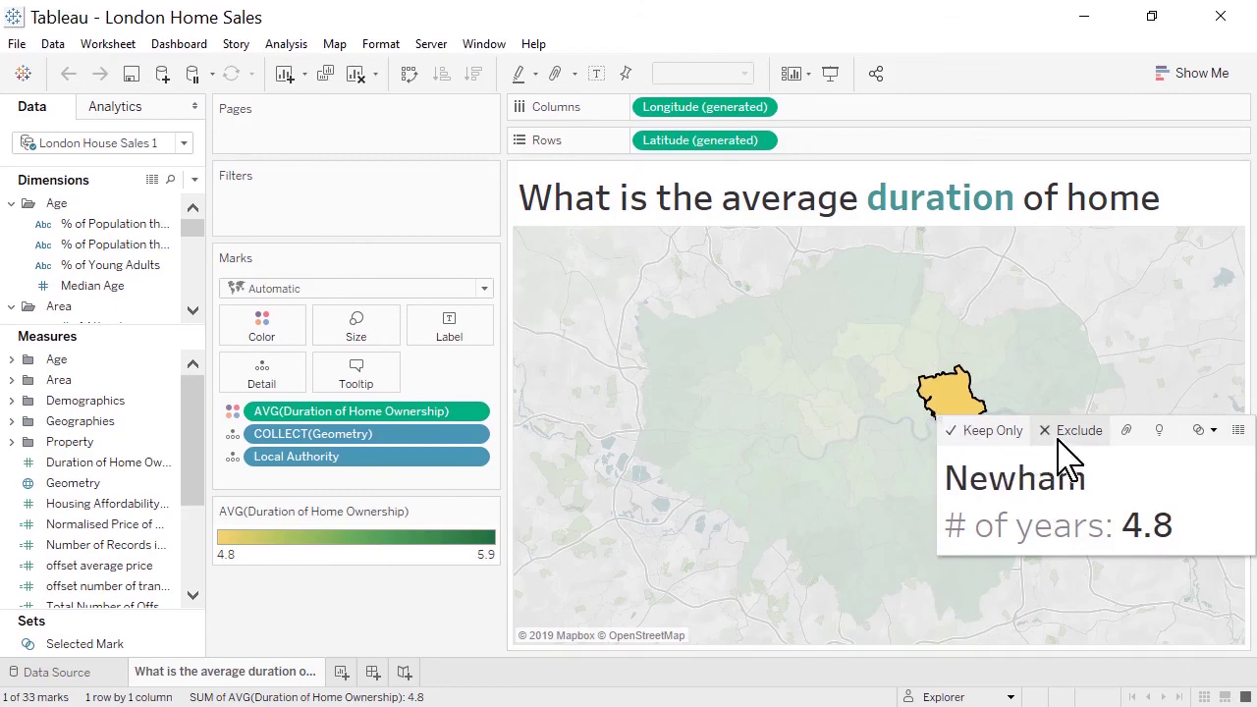
pyautogui.click(1172, 429)
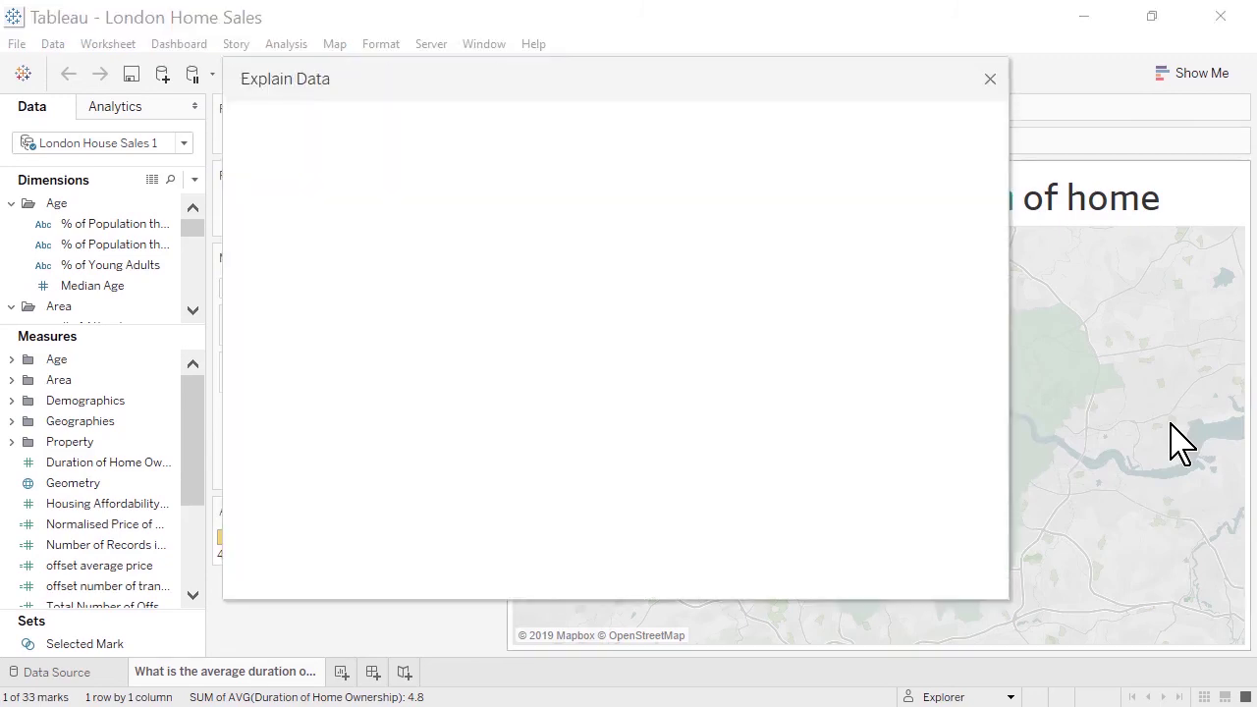
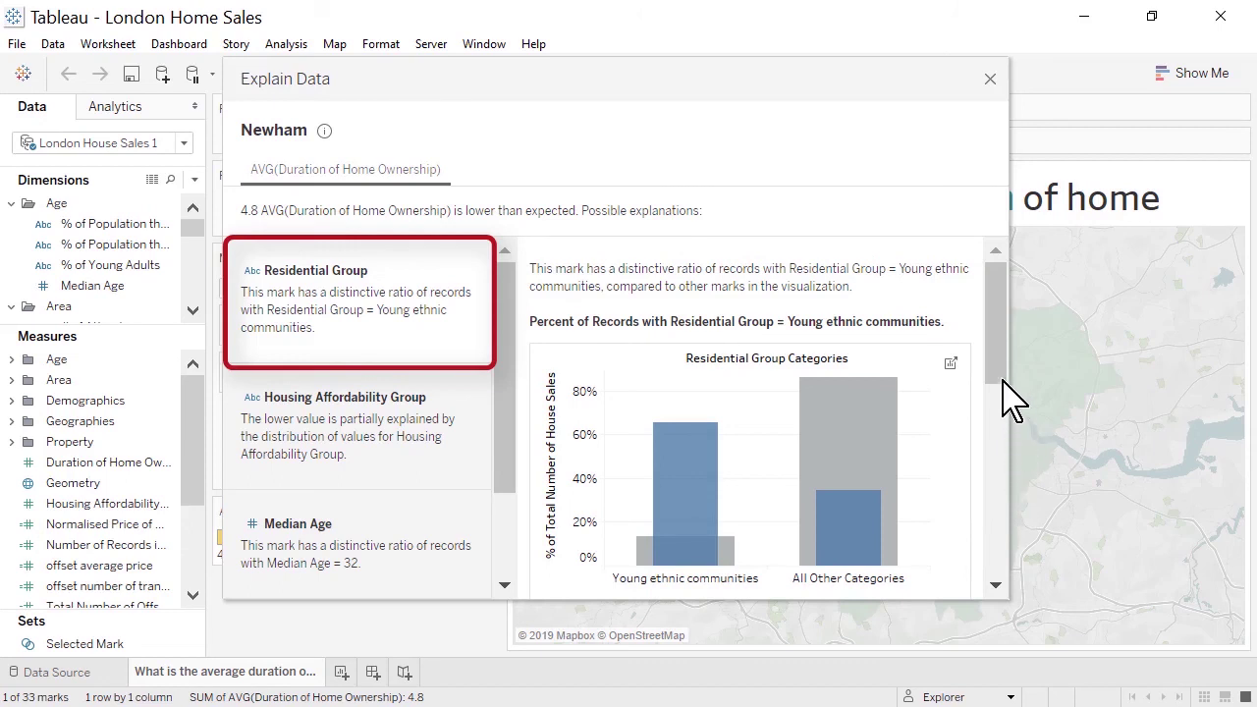
pyautogui.moveTo(1003, 381); pyautogui.dragTo(1002, 396)
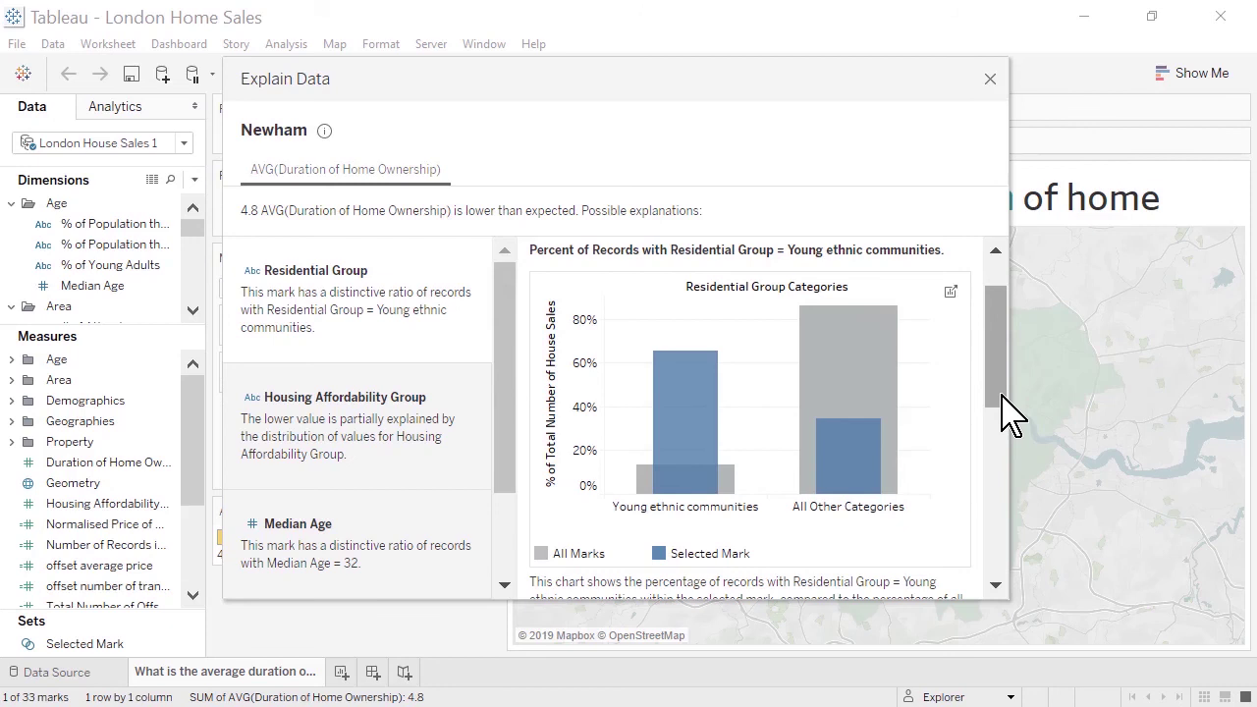
pyautogui.moveTo(1002, 395); pyautogui.dragTo(992, 539)
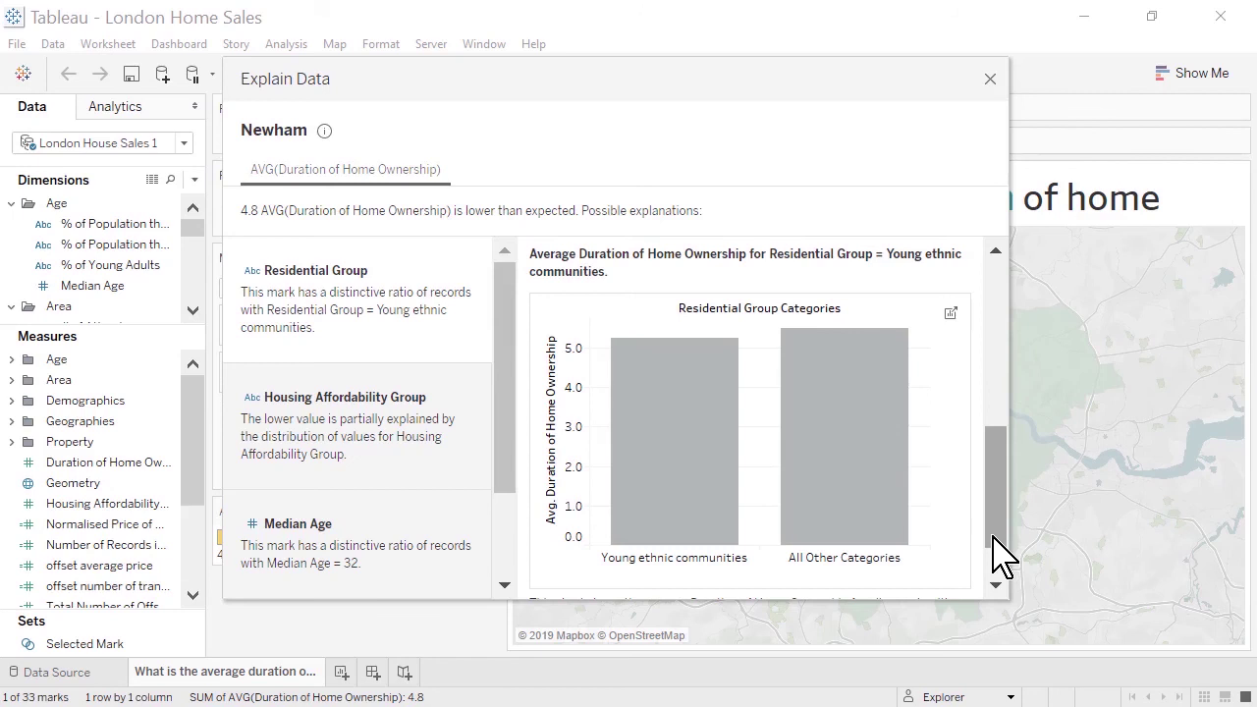
# - Open the Housing Affordability Group explanation for Newham and examine its distribution of values
pyautogui.click(477, 459)
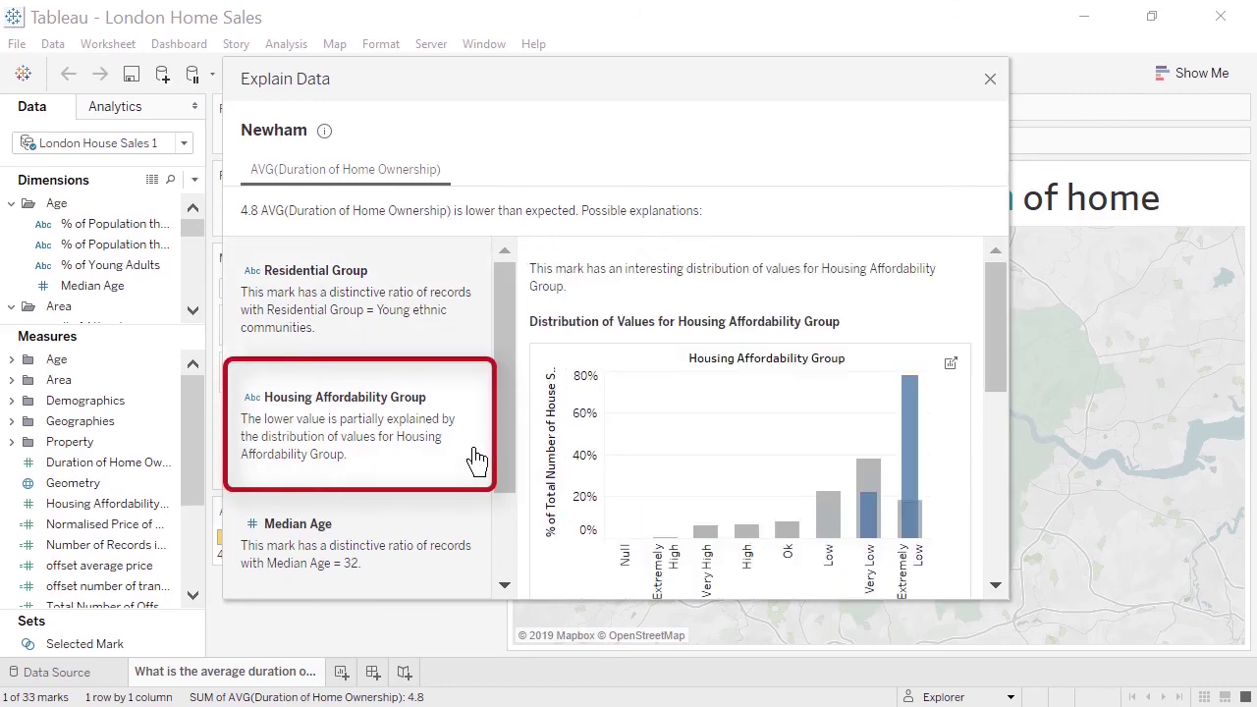
pyautogui.scroll(-1, 997, 312)
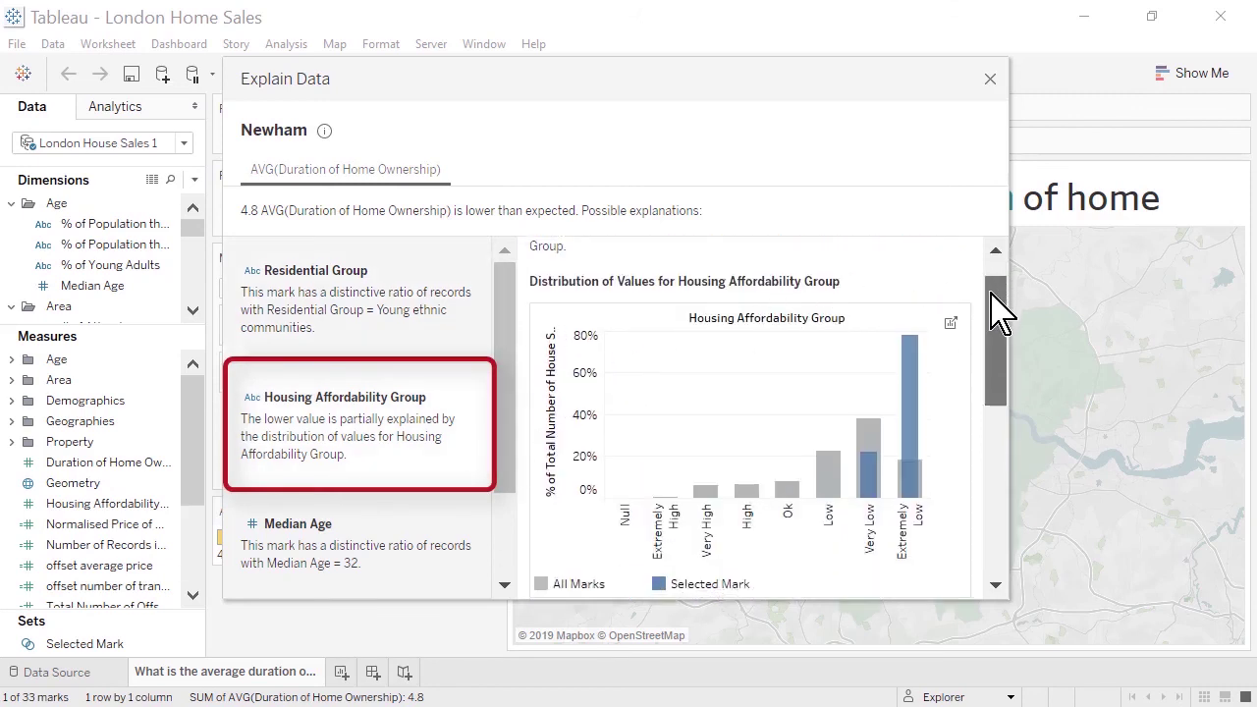
pyautogui.scroll(-1, 997, 312)
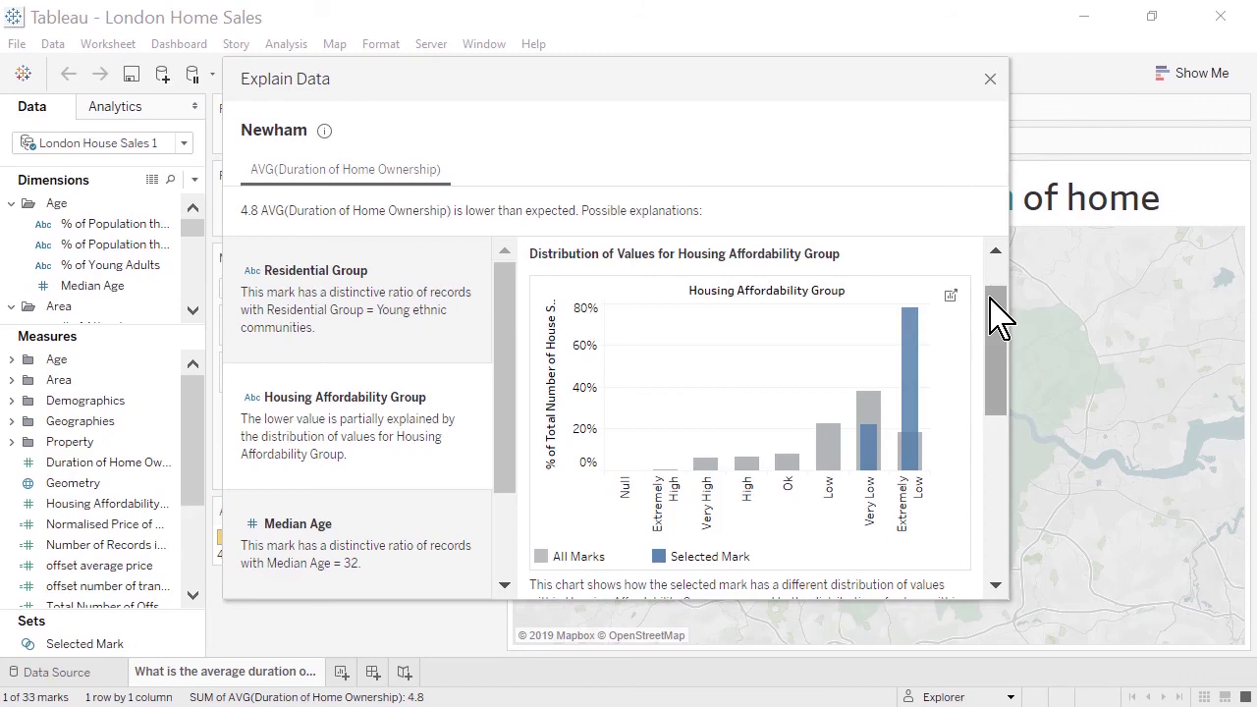
# - Open the Median Age and % of Population that is Retired explanations for Newham and examine their charts
pyautogui.click(461, 531)
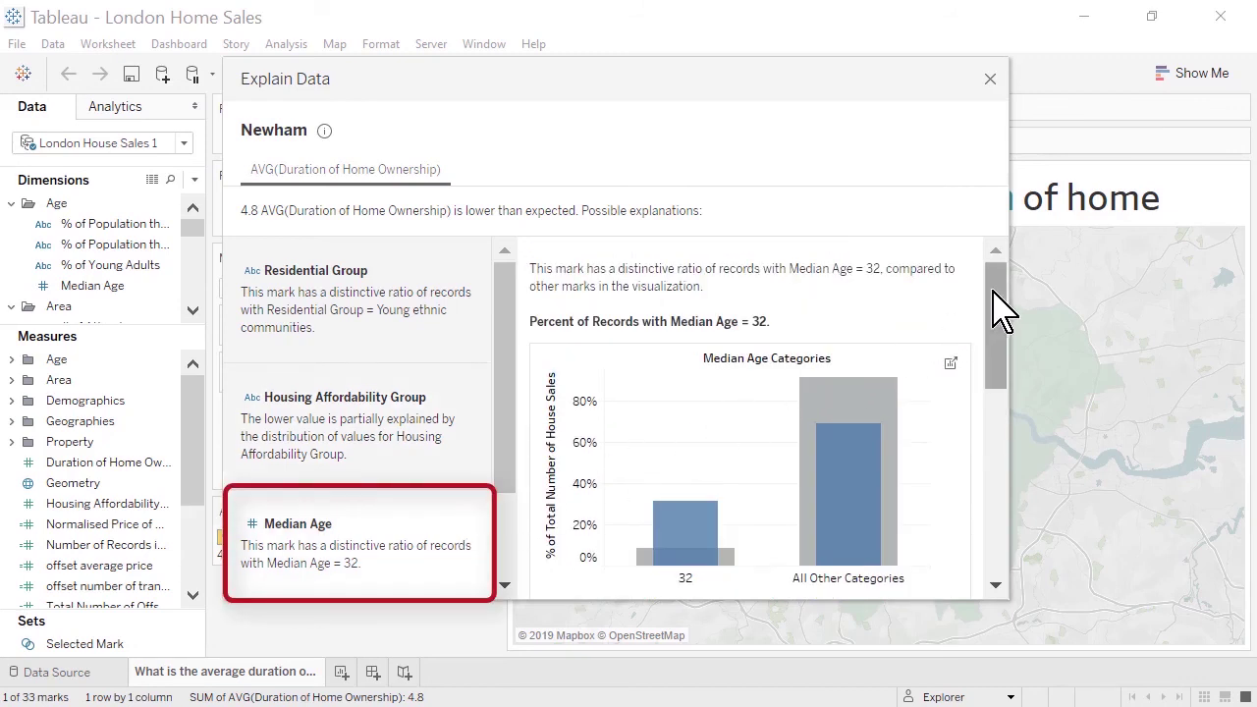
pyautogui.moveTo(1000, 309); pyautogui.dragTo(1004, 330)
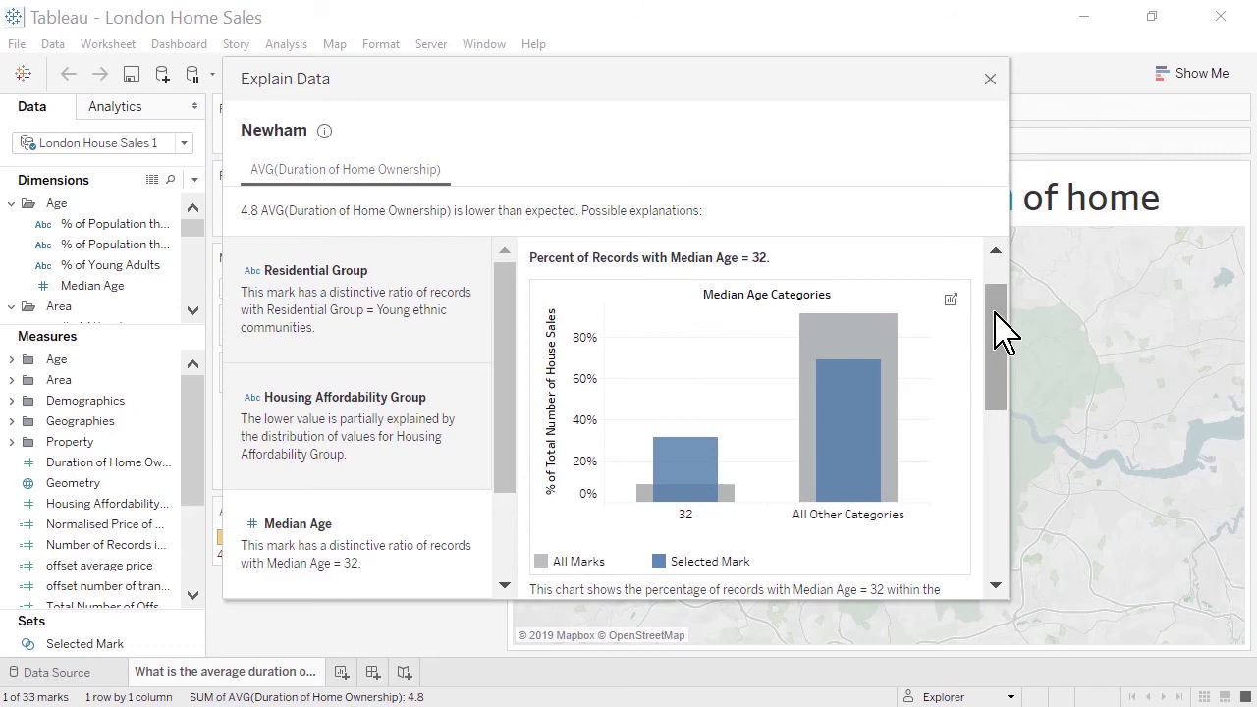
pyautogui.scroll(-3, 506, 524)
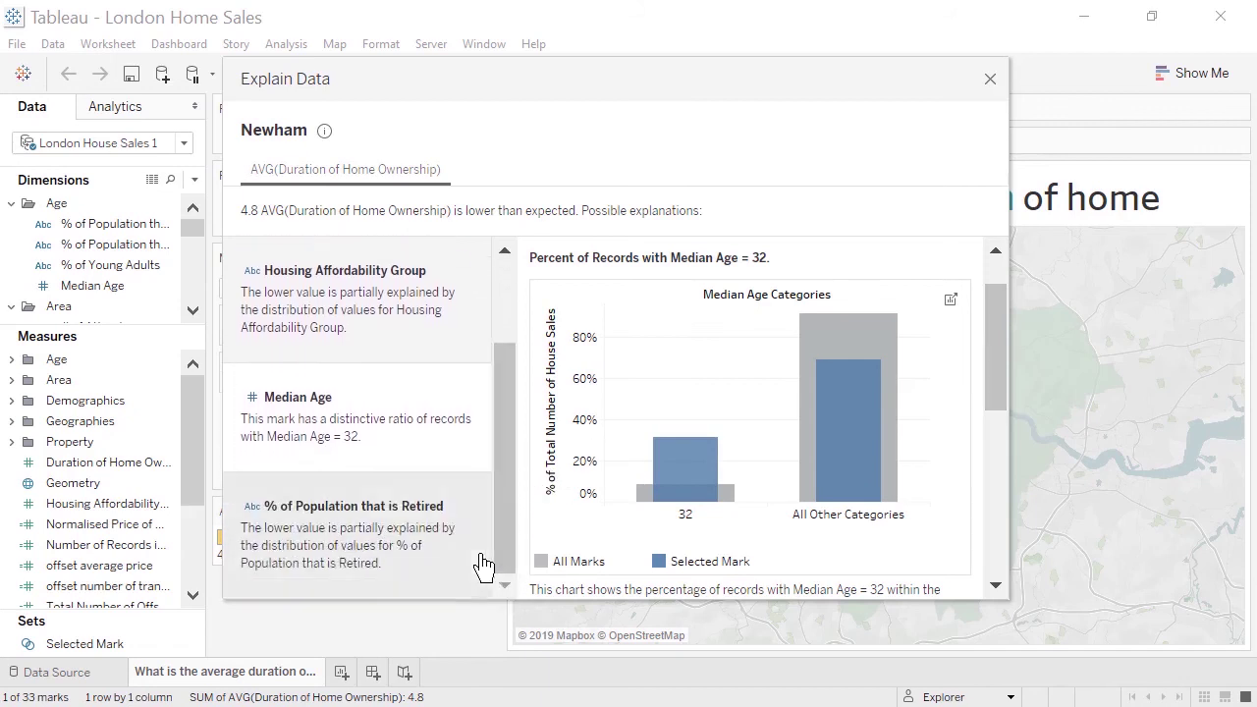
pyautogui.click(474, 546)
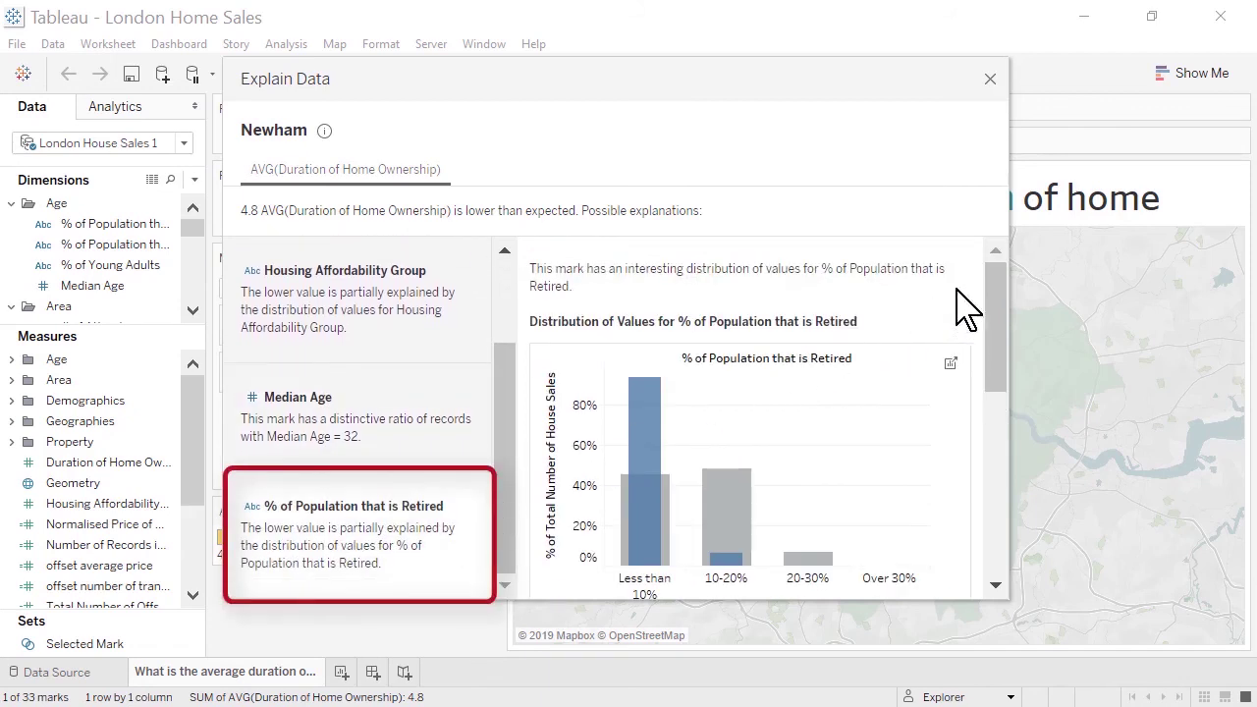
pyautogui.scroll(-2, 996, 312)
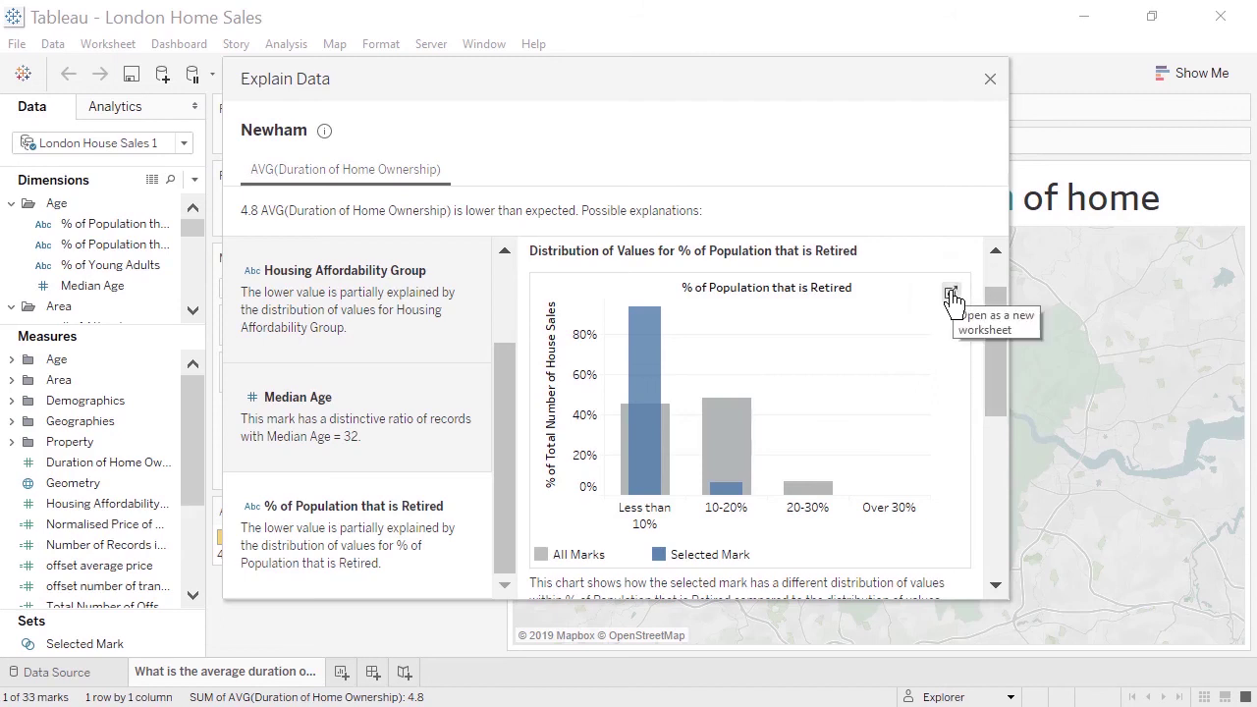
# - Open the % of Population that is Retired chart as a new worksheet, close Explain Data, and add Median Age to Columns
pyautogui.click(951, 295)
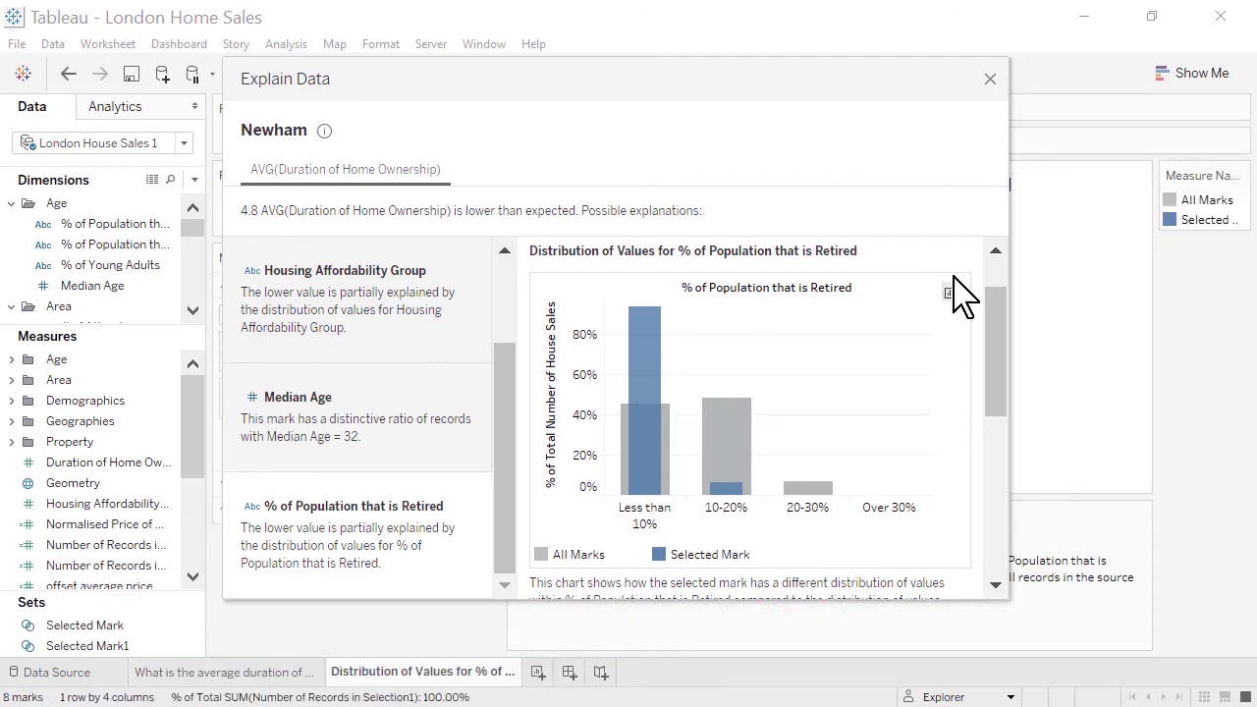
pyautogui.click(991, 79)
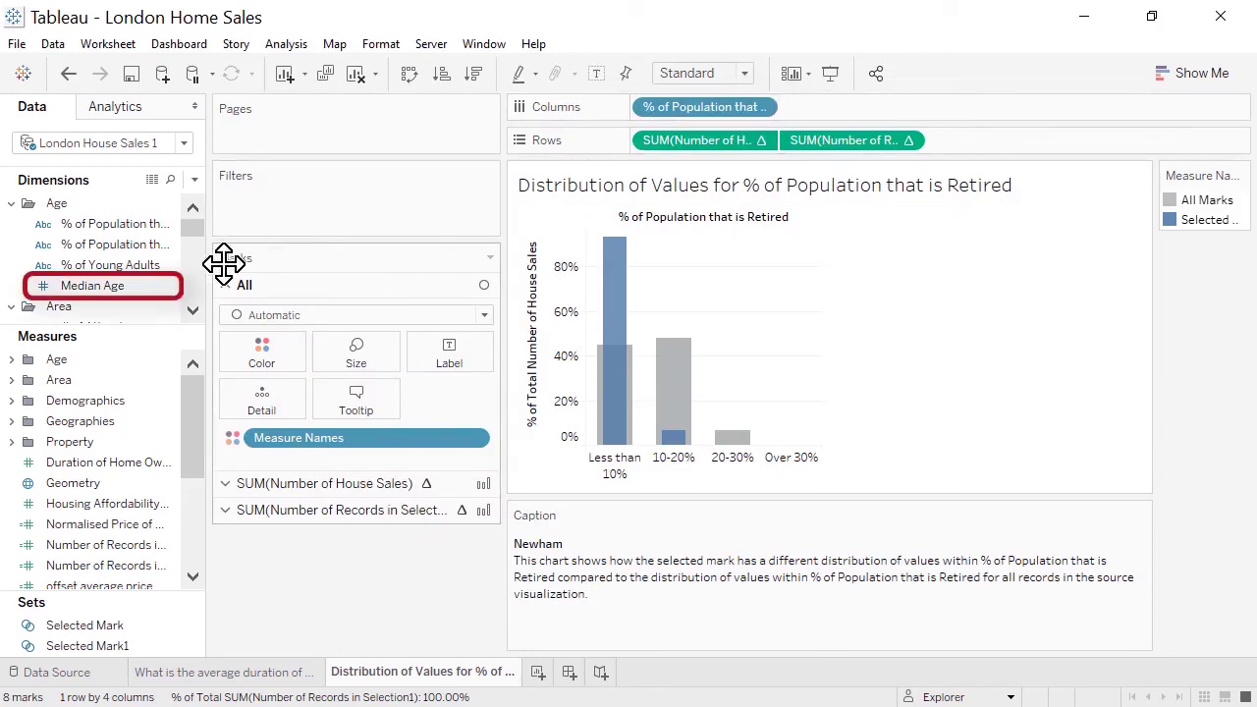
pyautogui.moveTo(115, 287); pyautogui.dragTo(685, 103)
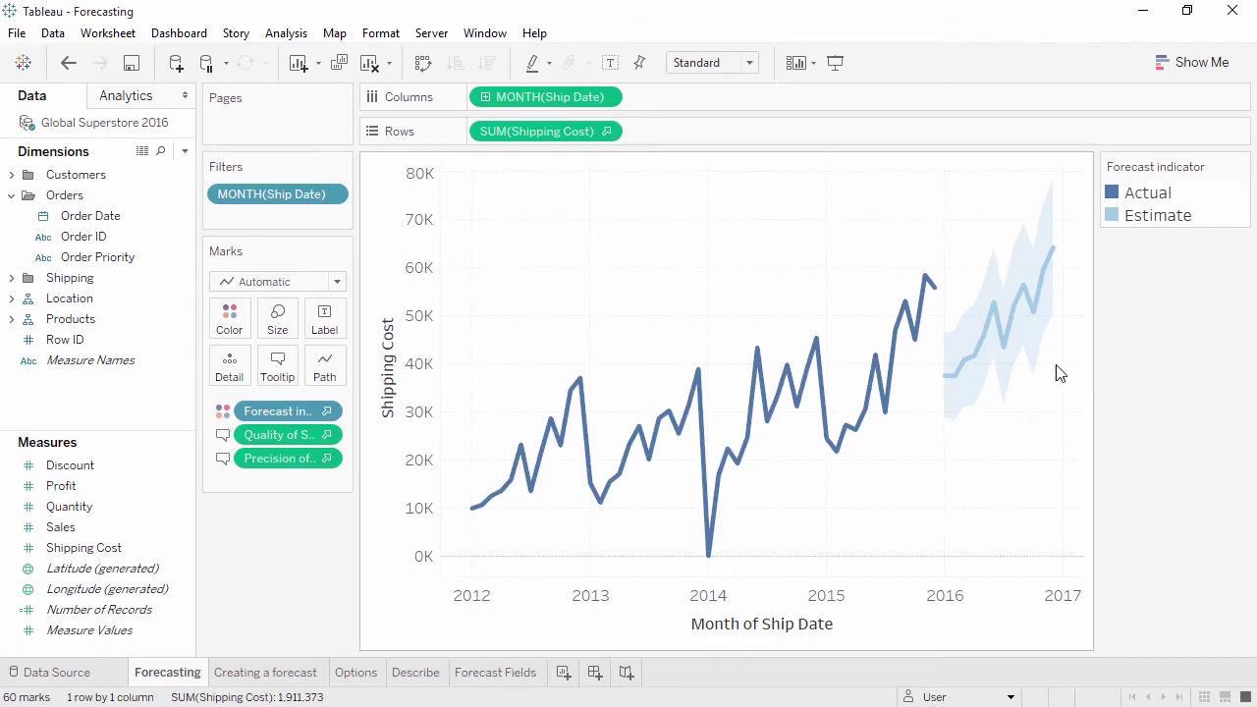
# - In the Forecasting workbook's Creating a forecast sheet, add a forecast to the Profit line chart and change the mark type to Circle
pyautogui.moveTo(1012, 358)
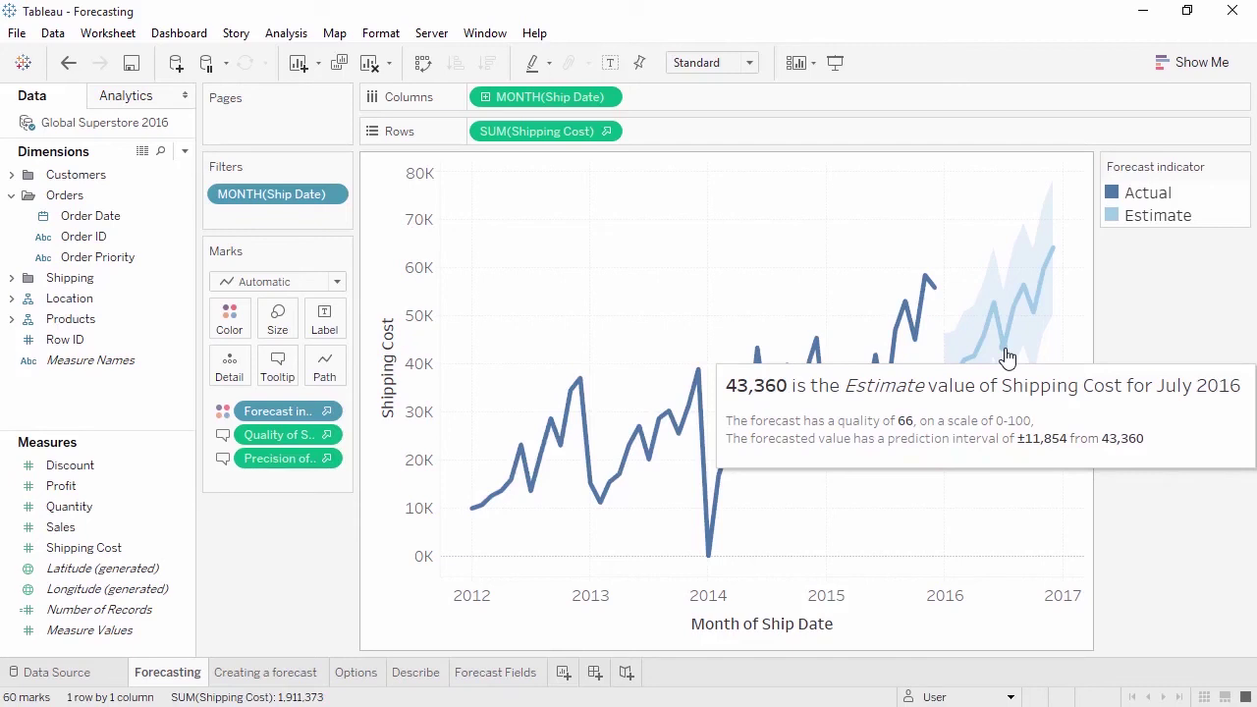
pyautogui.click(300, 674)
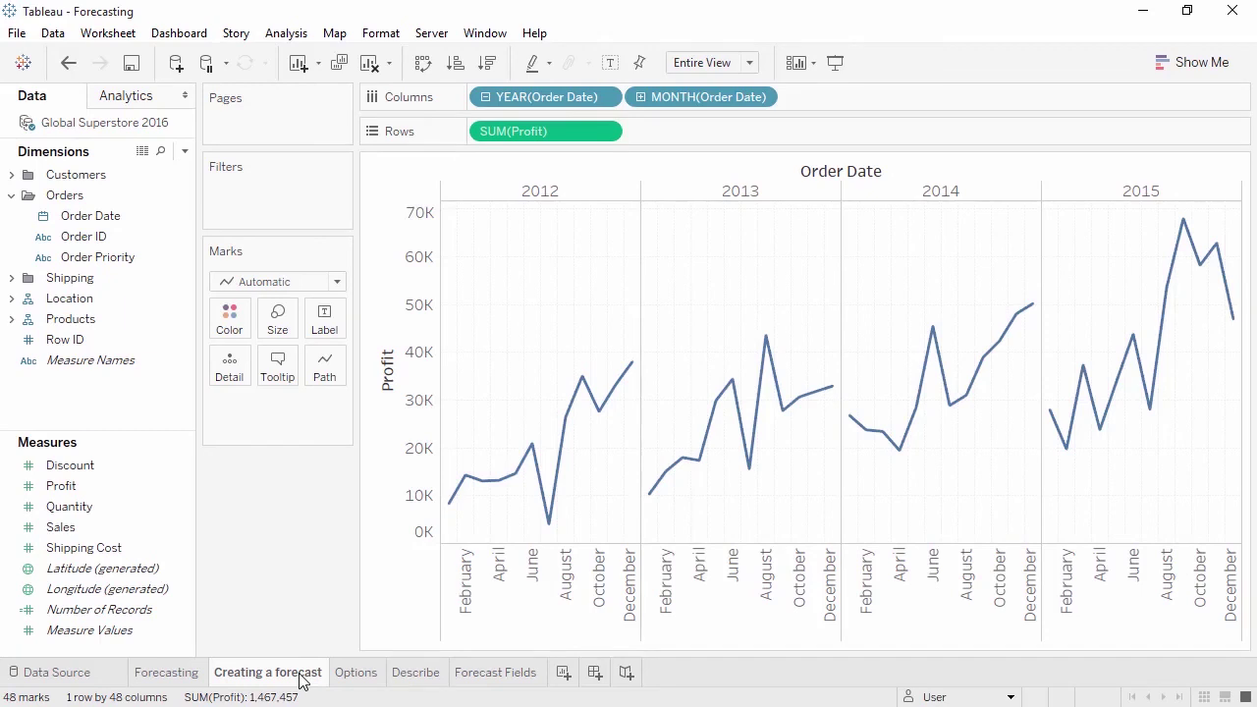
pyautogui.click(158, 98)
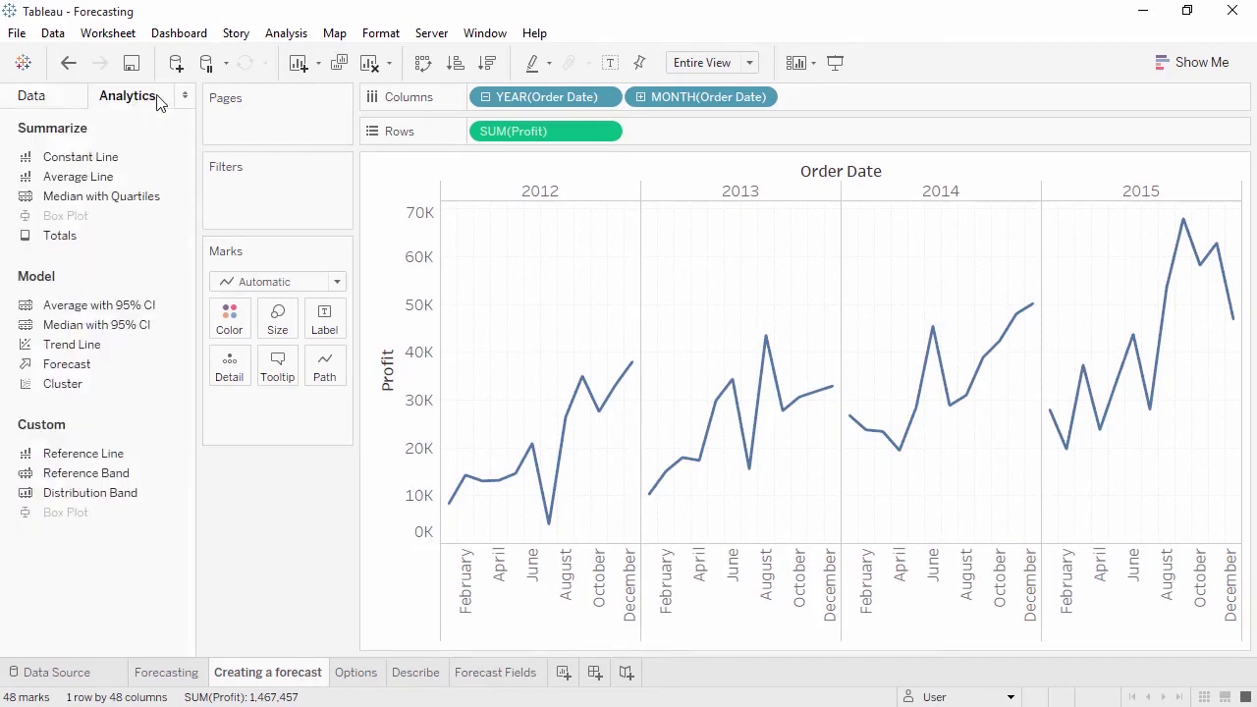
pyautogui.moveTo(86, 362); pyautogui.dragTo(537, 204)
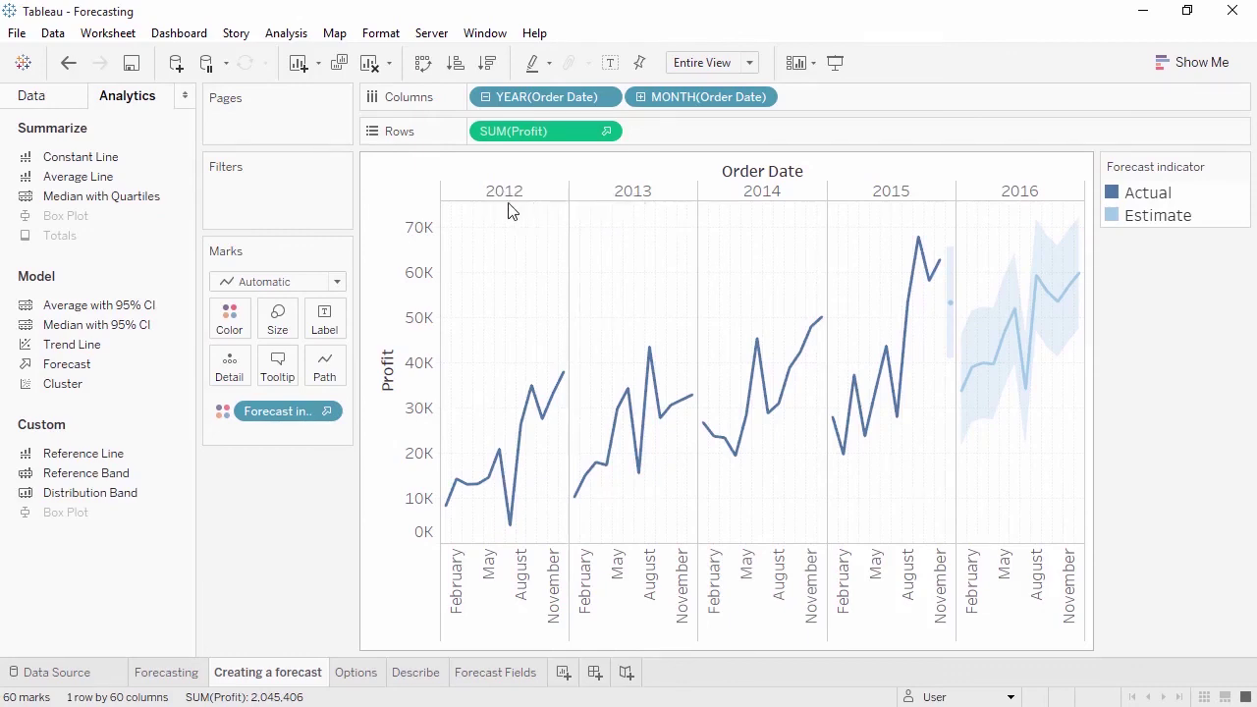
pyautogui.click(337, 282)
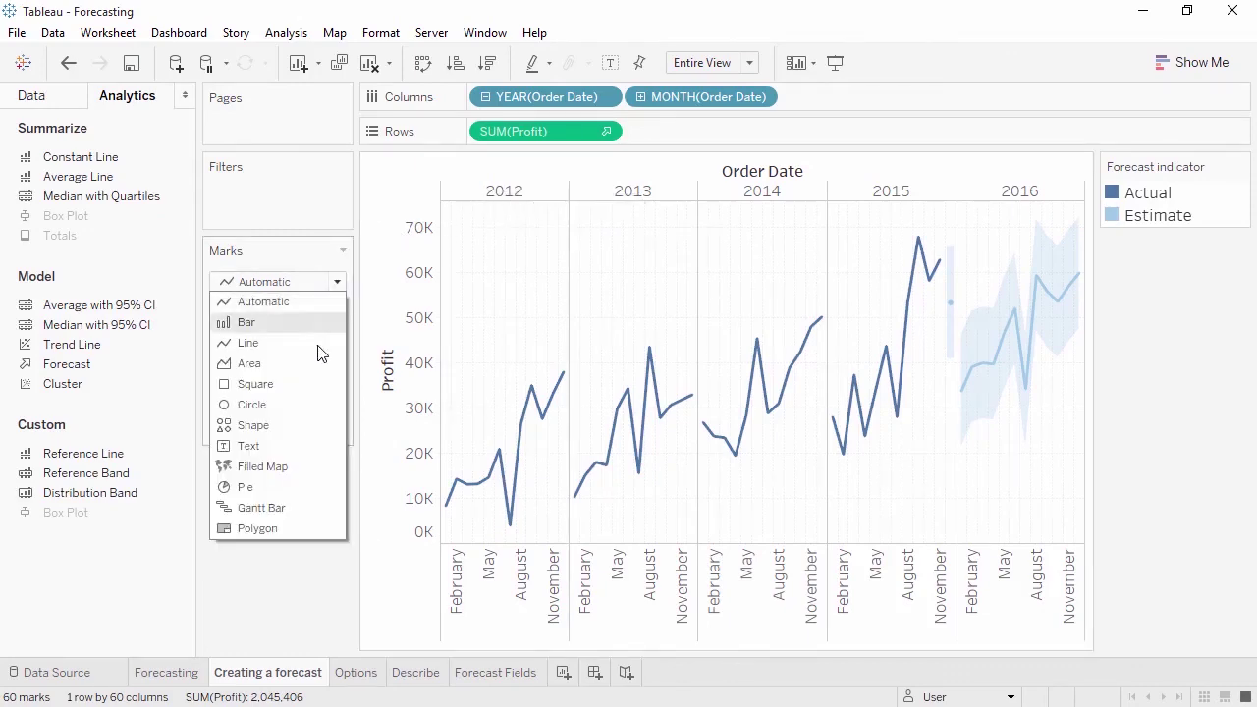
pyautogui.click(299, 404)
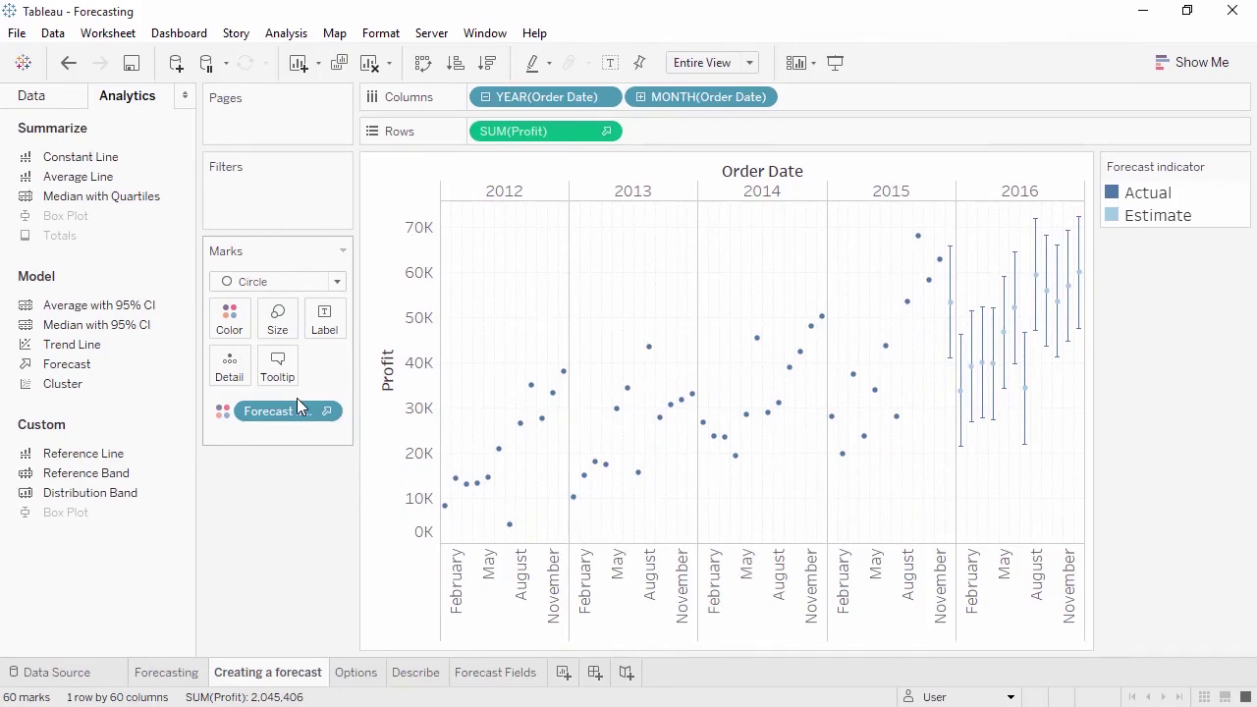
# - On the Options sheet, open the forecast options and set the forecast length to exactly 3 months
pyautogui.click(357, 672)
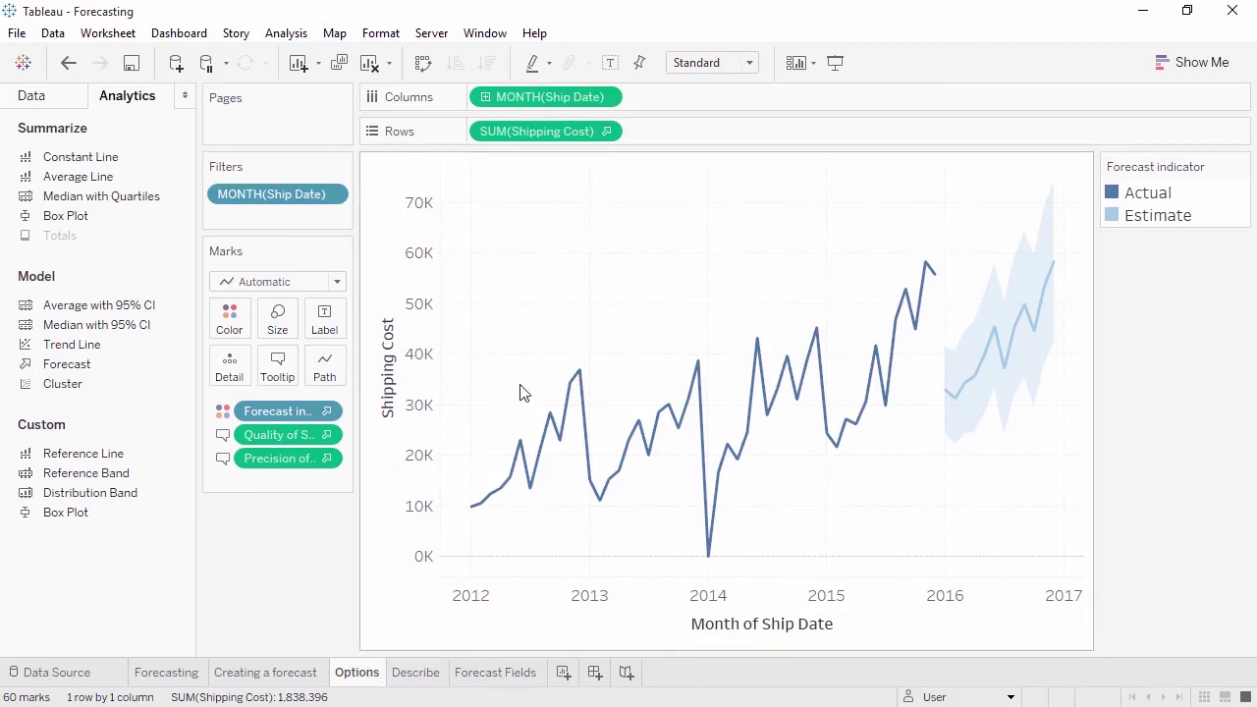
pyautogui.rightClick(532, 360)
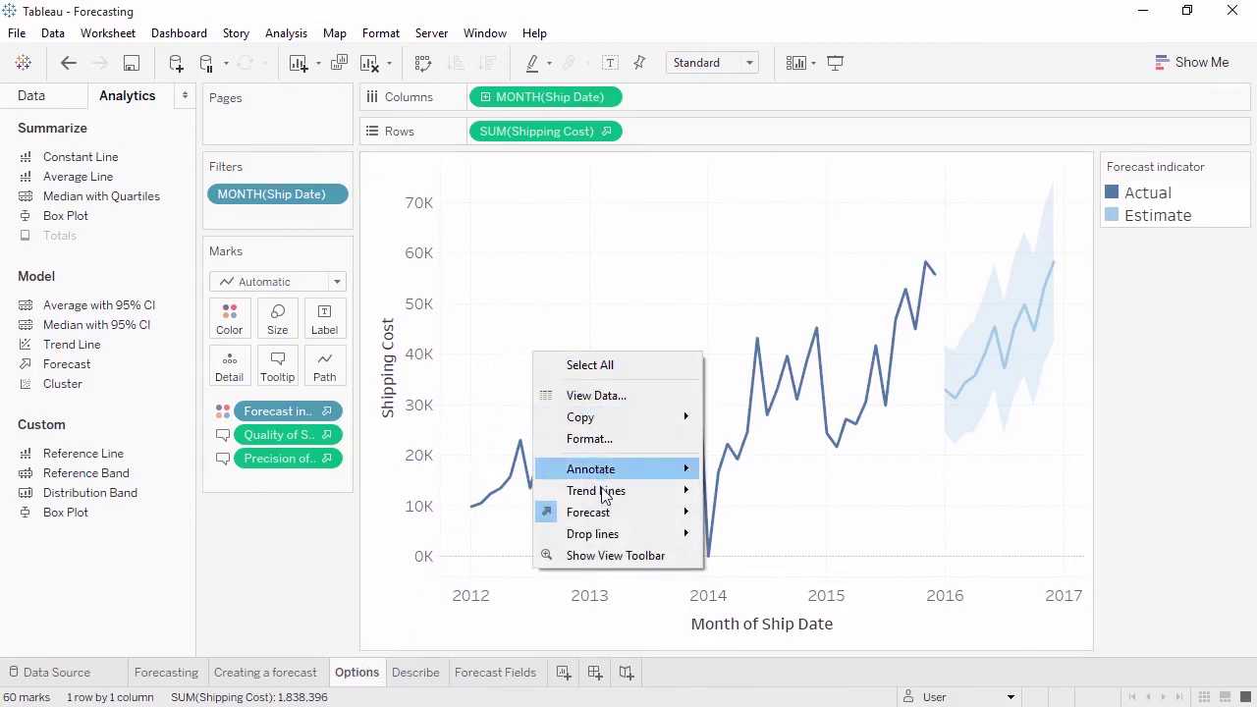
pyautogui.moveTo(609, 513)
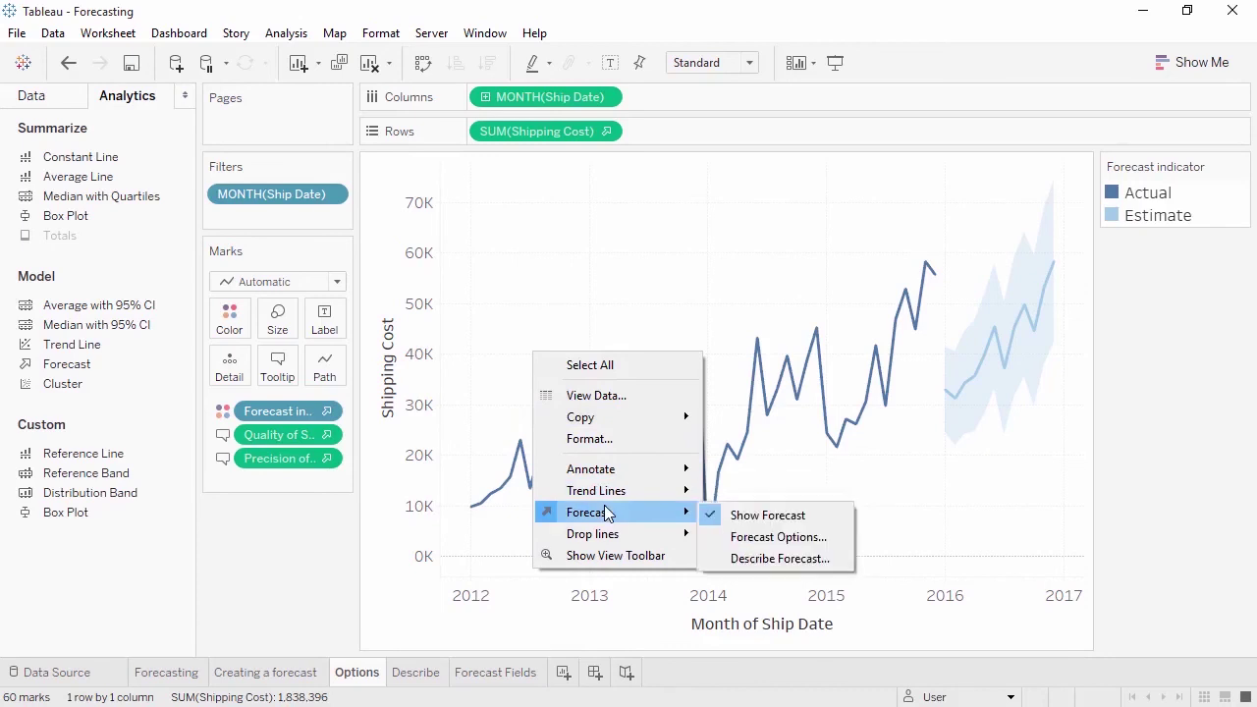
pyautogui.click(735, 537)
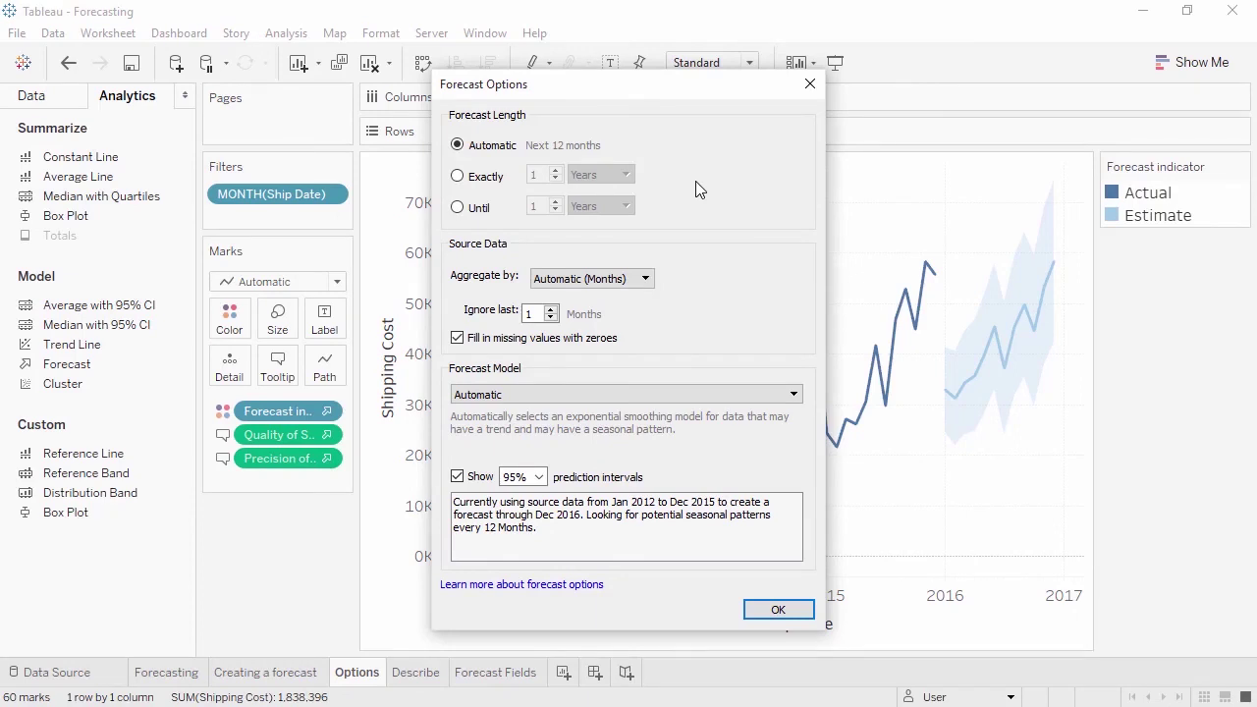
pyautogui.click(458, 177)
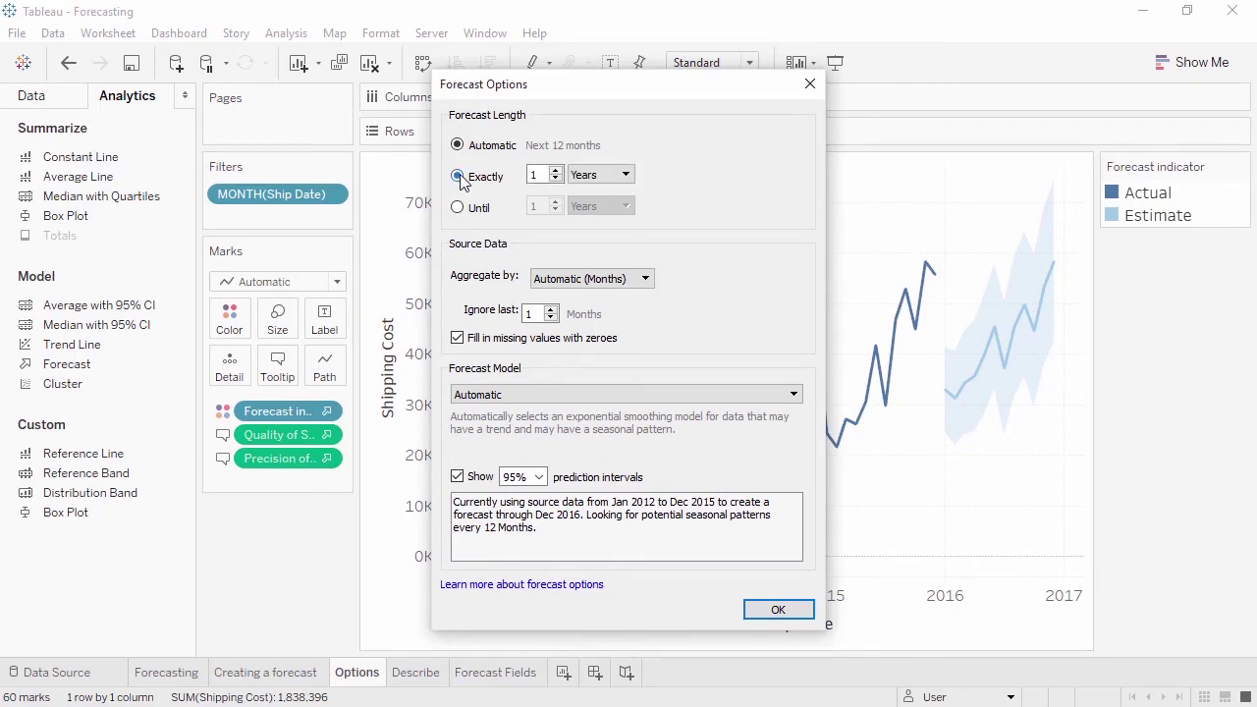
pyautogui.doubleClick(533, 174)
pyautogui.write('3')
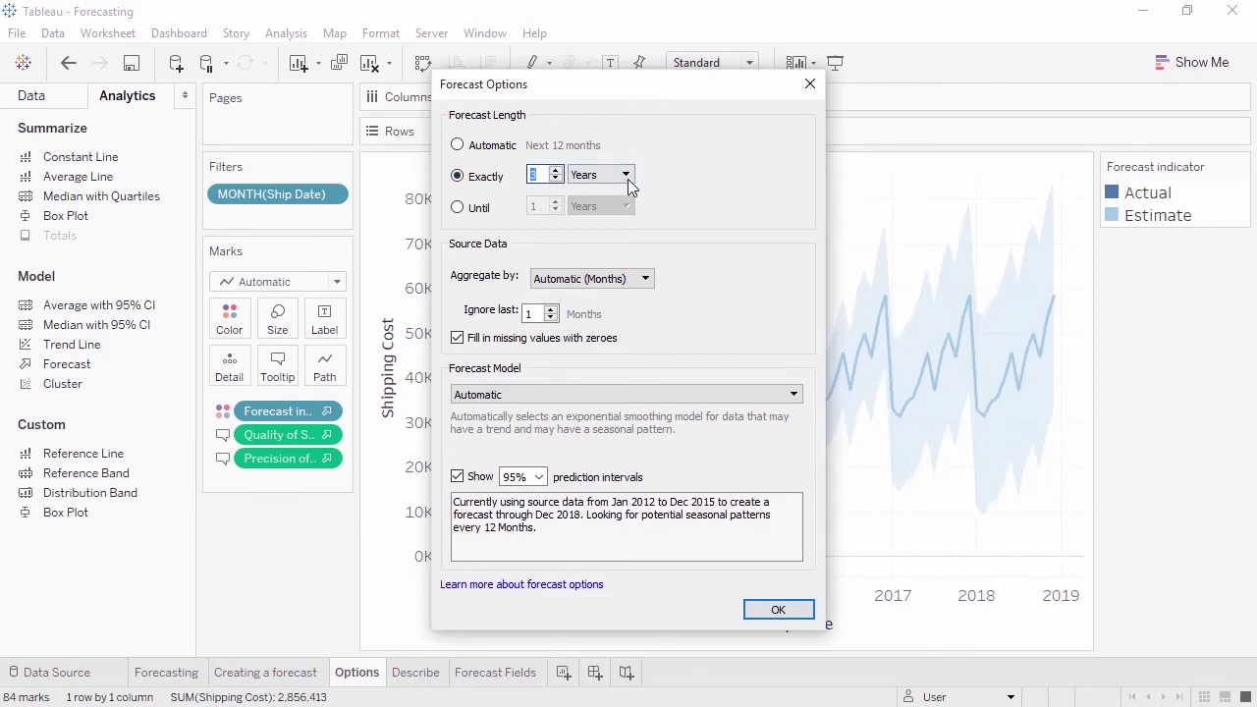
pyautogui.click(625, 175)
pyautogui.click(624, 222)
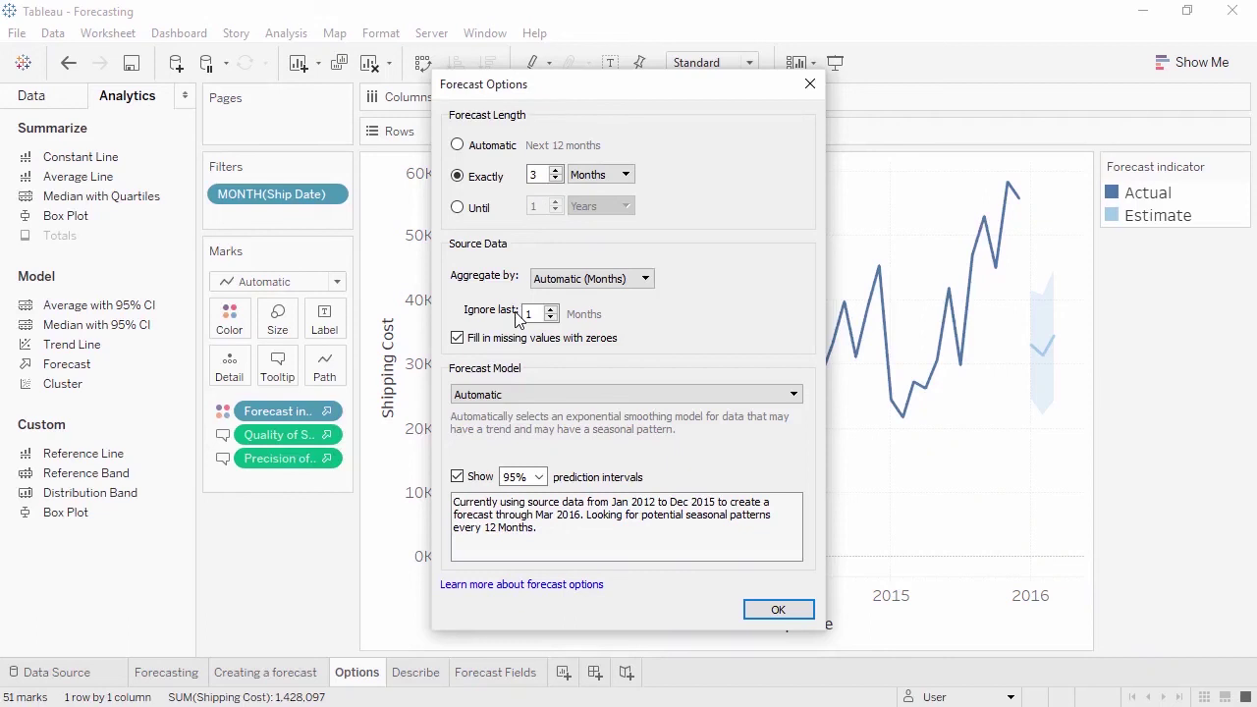
# - Set the forecast model to Custom and look through its trend and season choices
pyautogui.click(538, 395)
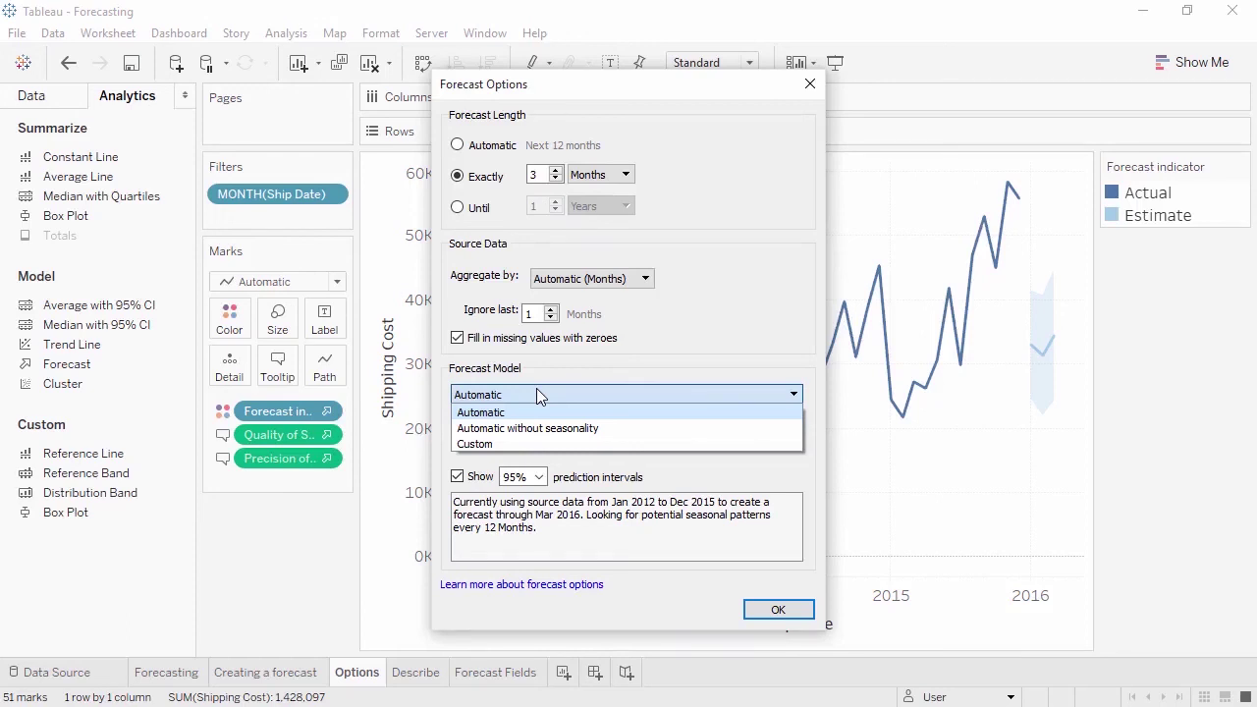
pyautogui.click(539, 440)
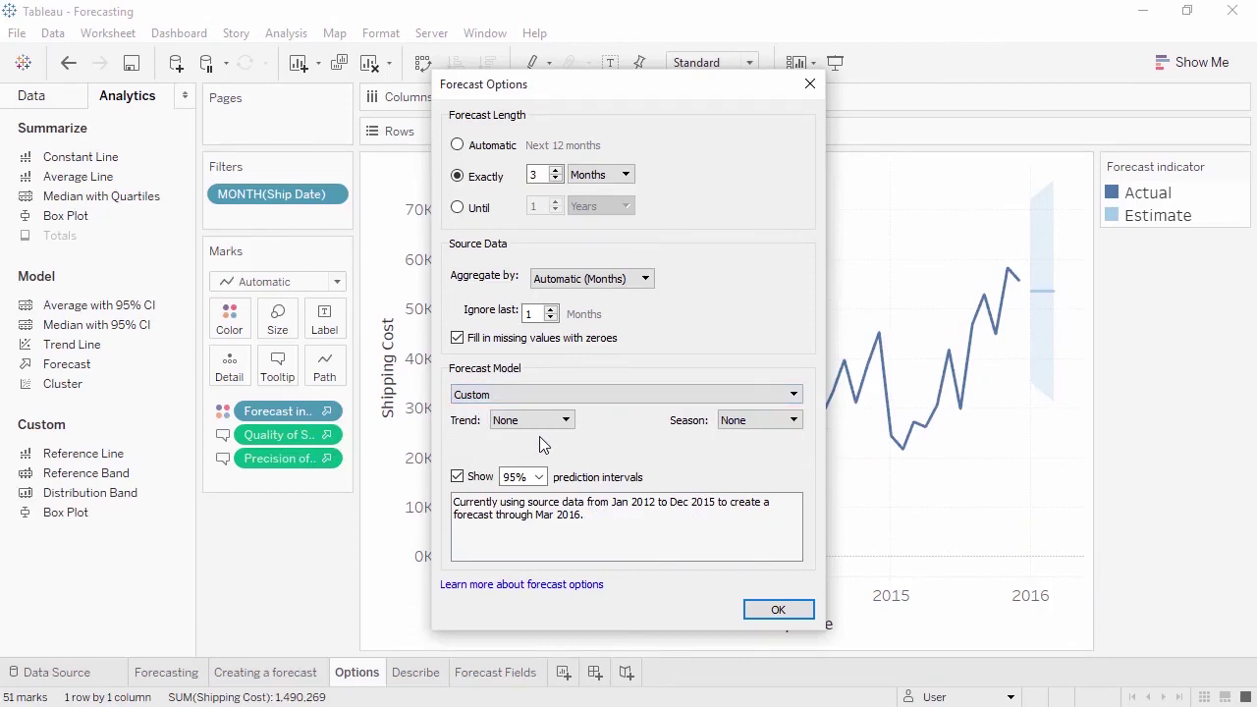
pyautogui.click(541, 422)
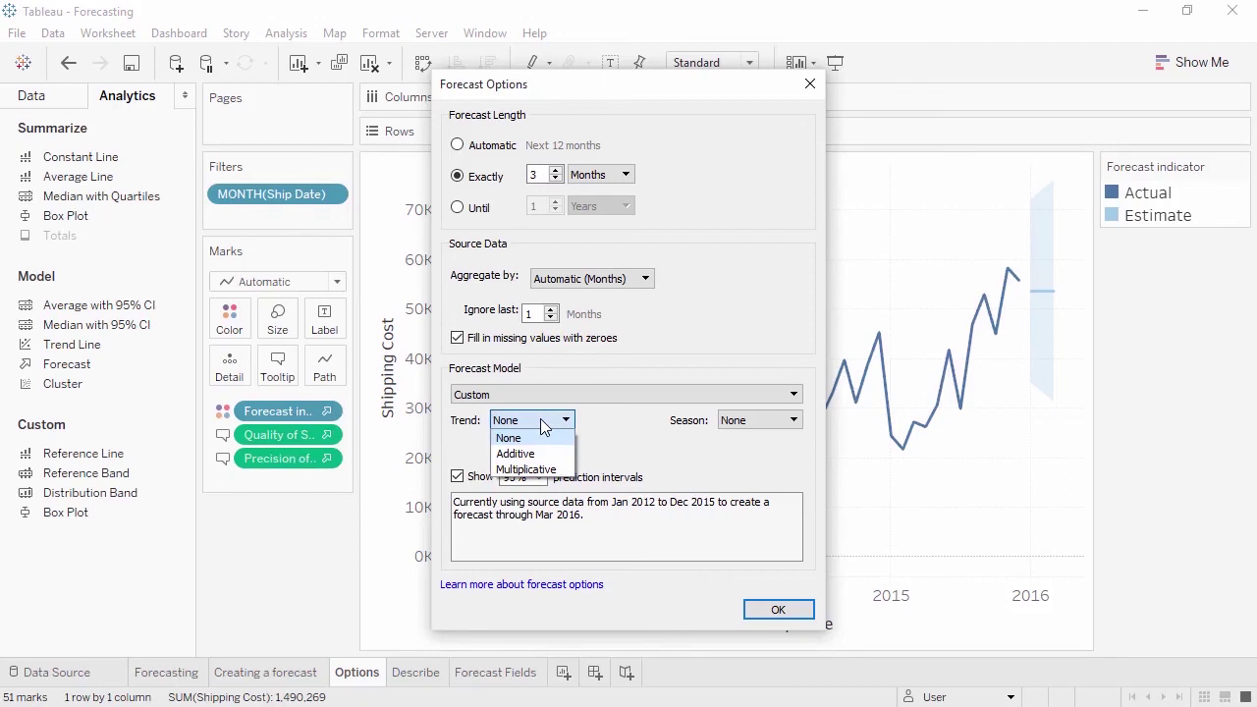
pyautogui.click(738, 420)
pyautogui.click(744, 423)
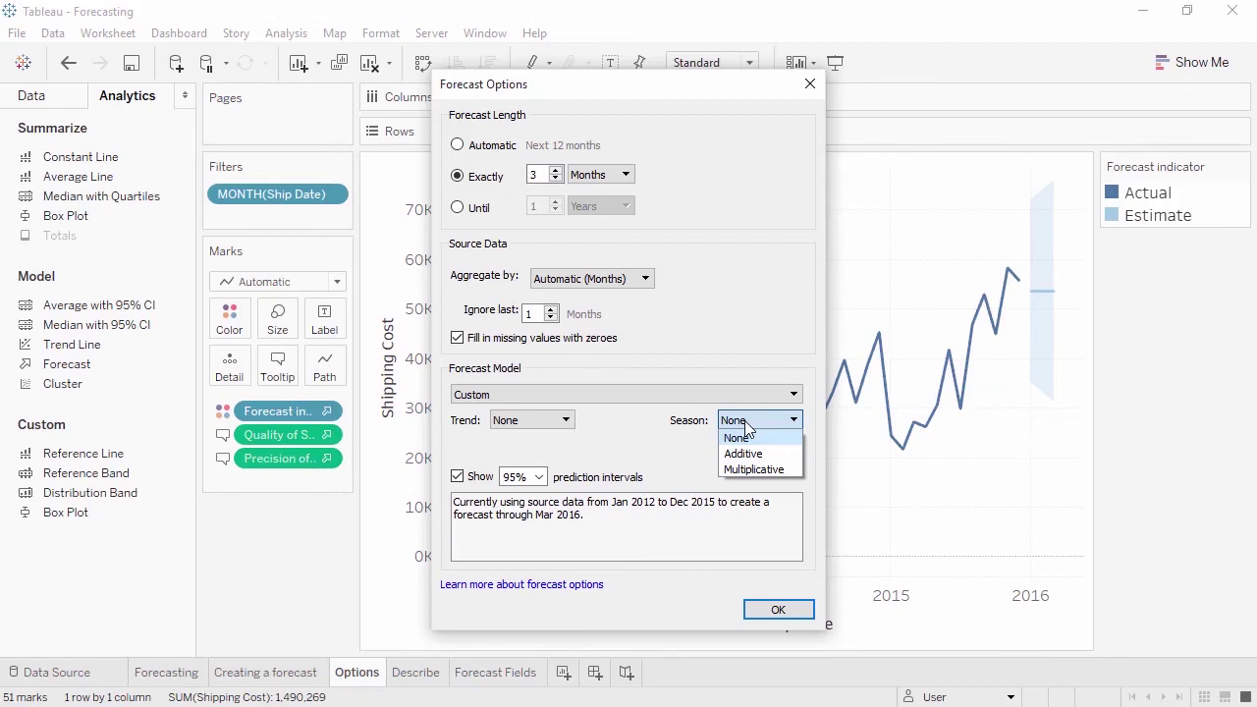
pyautogui.click(626, 589)
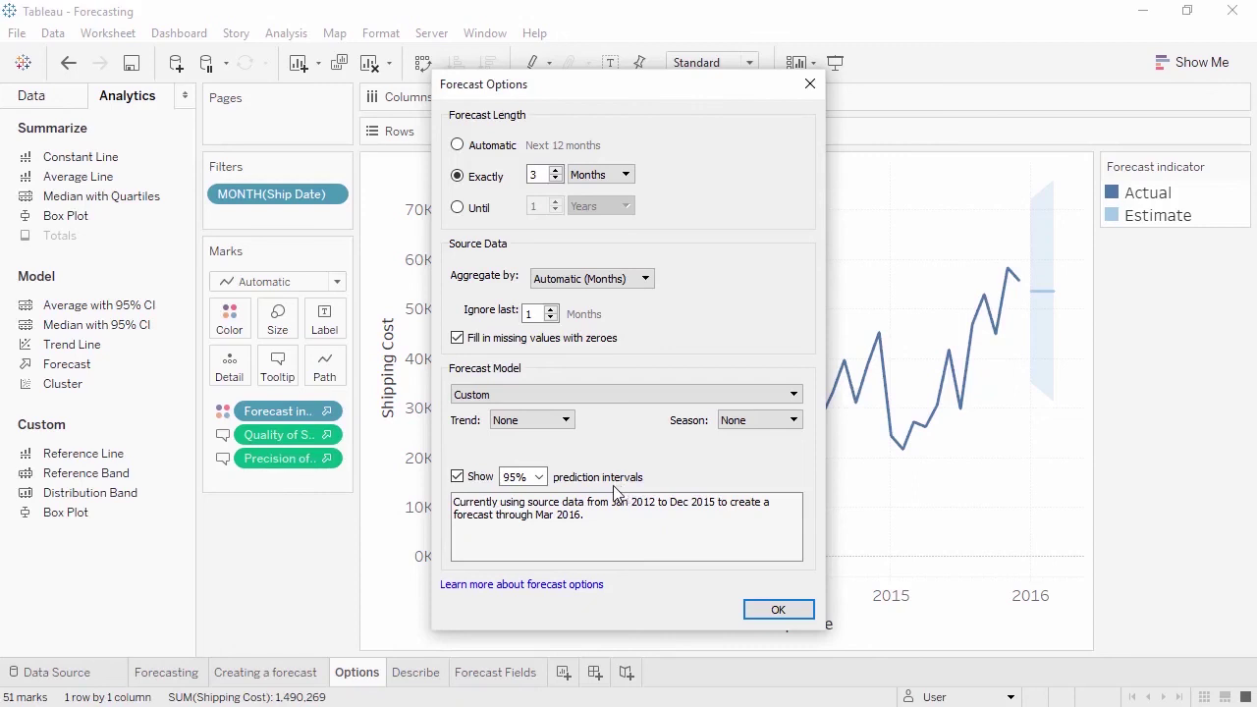
# - Set the forecast's prediction intervals to 99% and apply the forecast options
pyautogui.click(536, 478)
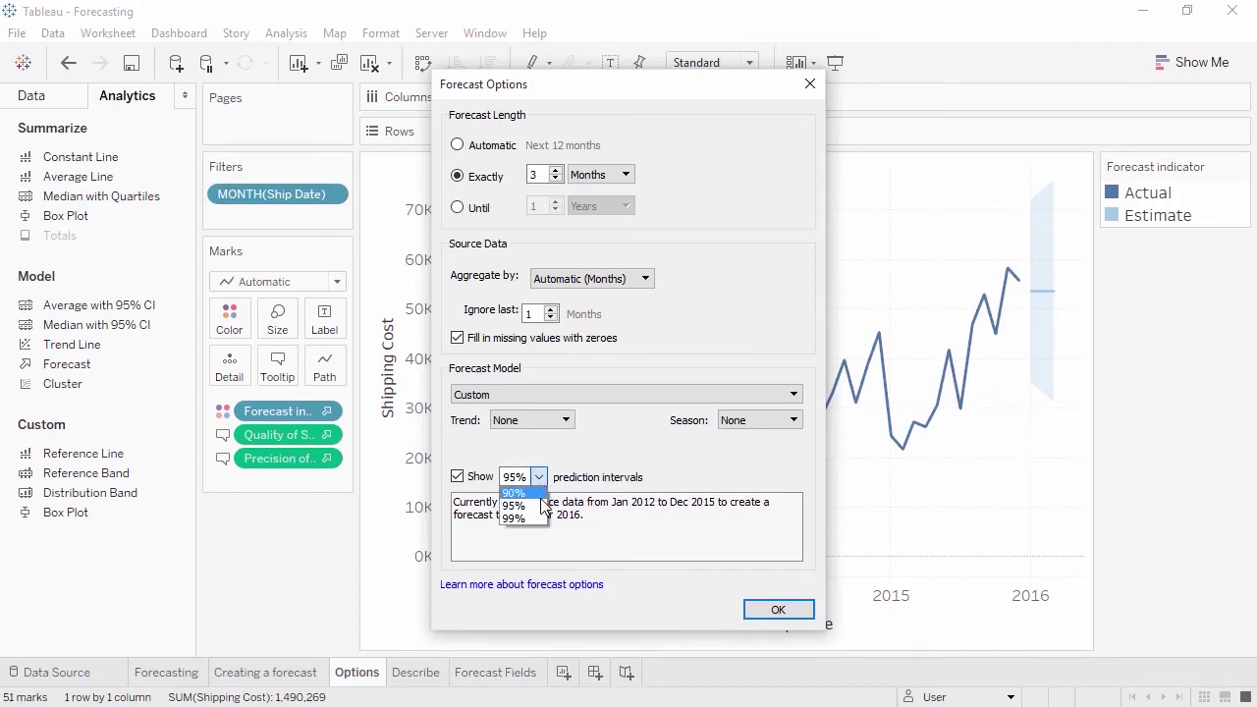
pyautogui.click(540, 518)
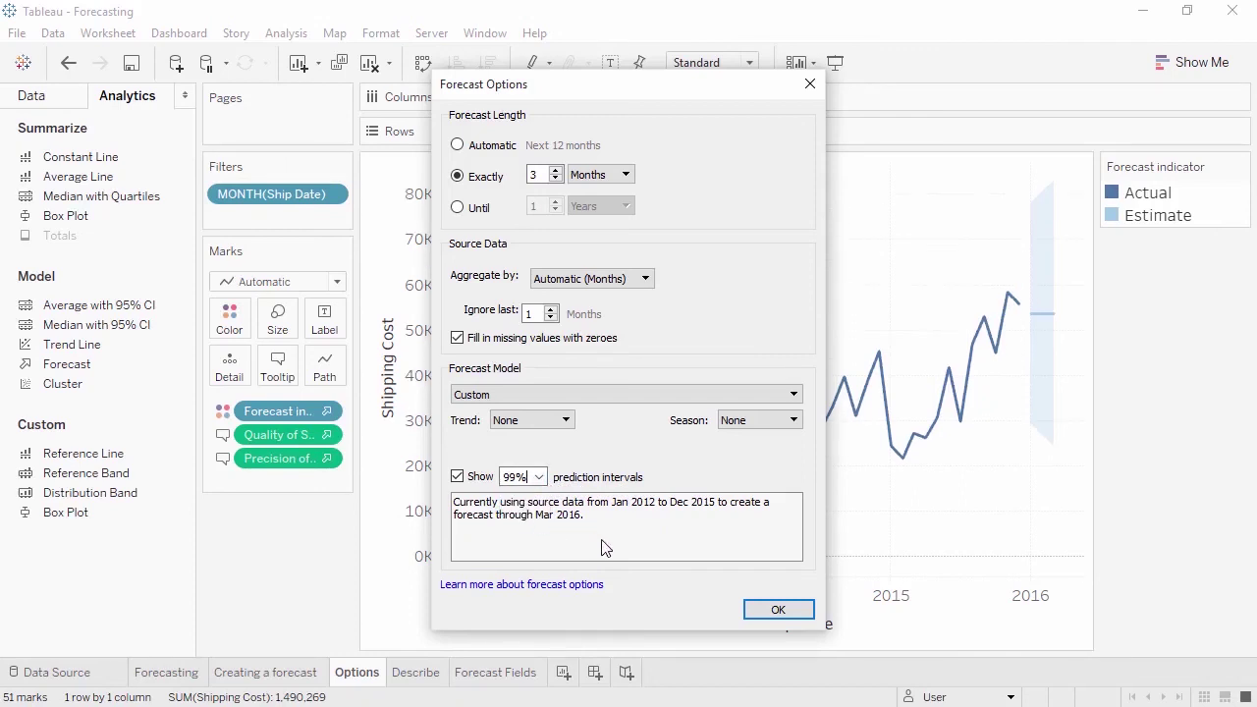
pyautogui.click(775, 609)
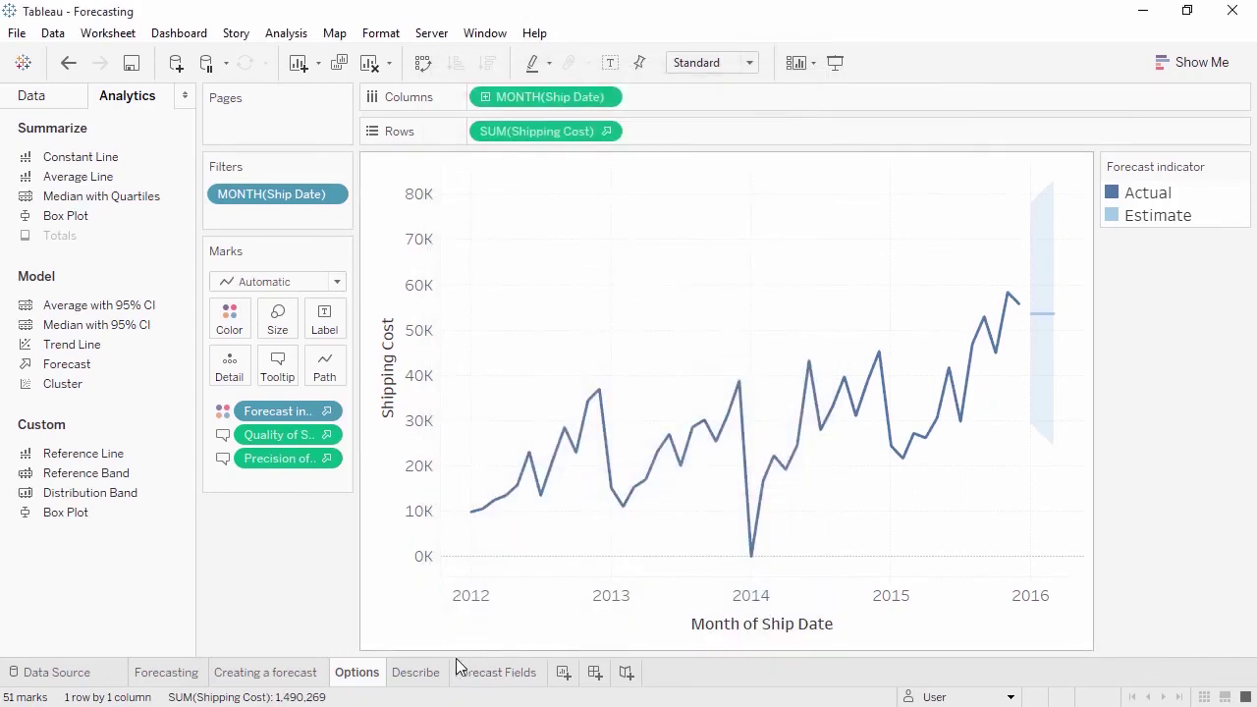
# - On the Describe sheet, open the forecast description and examine its summary and model details for each order priority
pyautogui.click(430, 674)
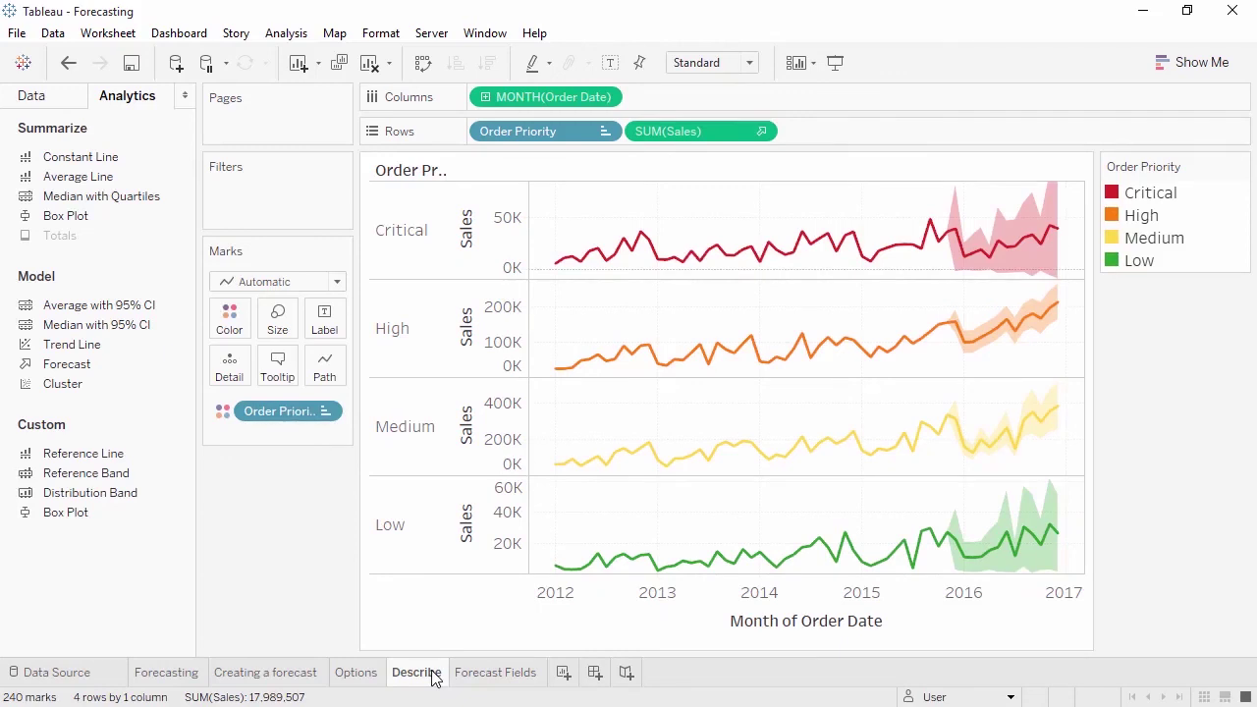
pyautogui.rightClick(596, 532)
pyautogui.moveTo(647, 476)
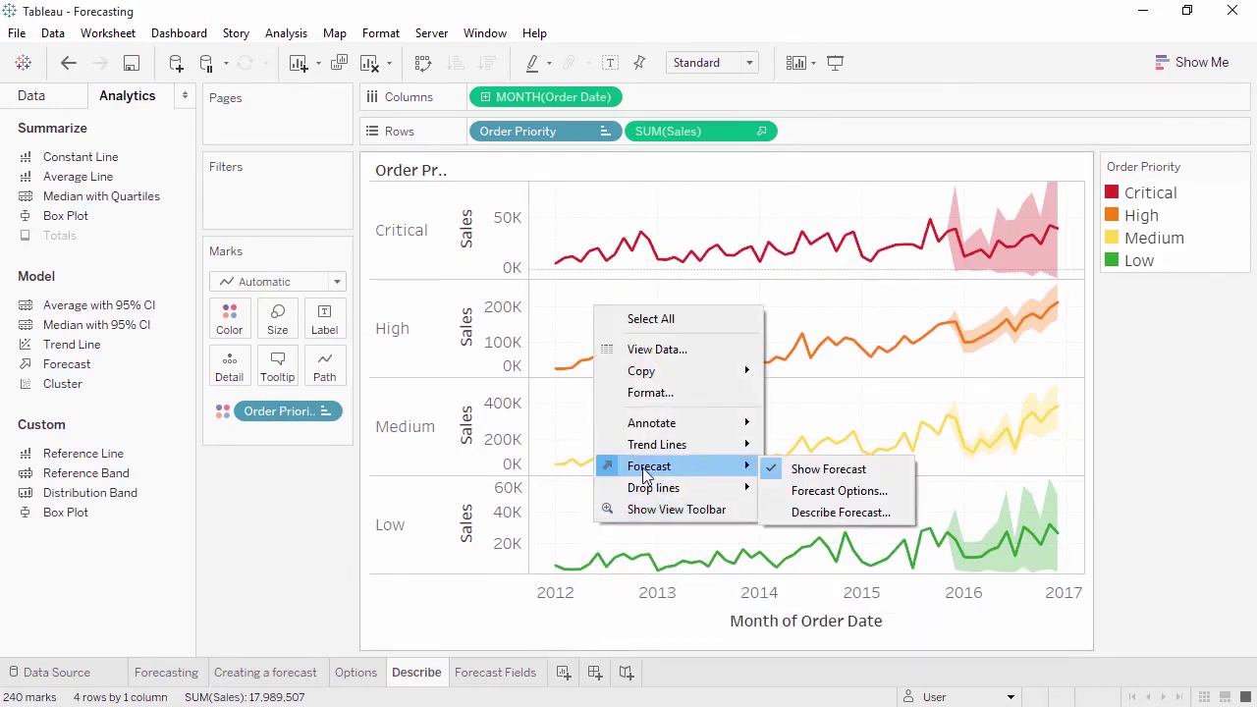
pyautogui.click(841, 511)
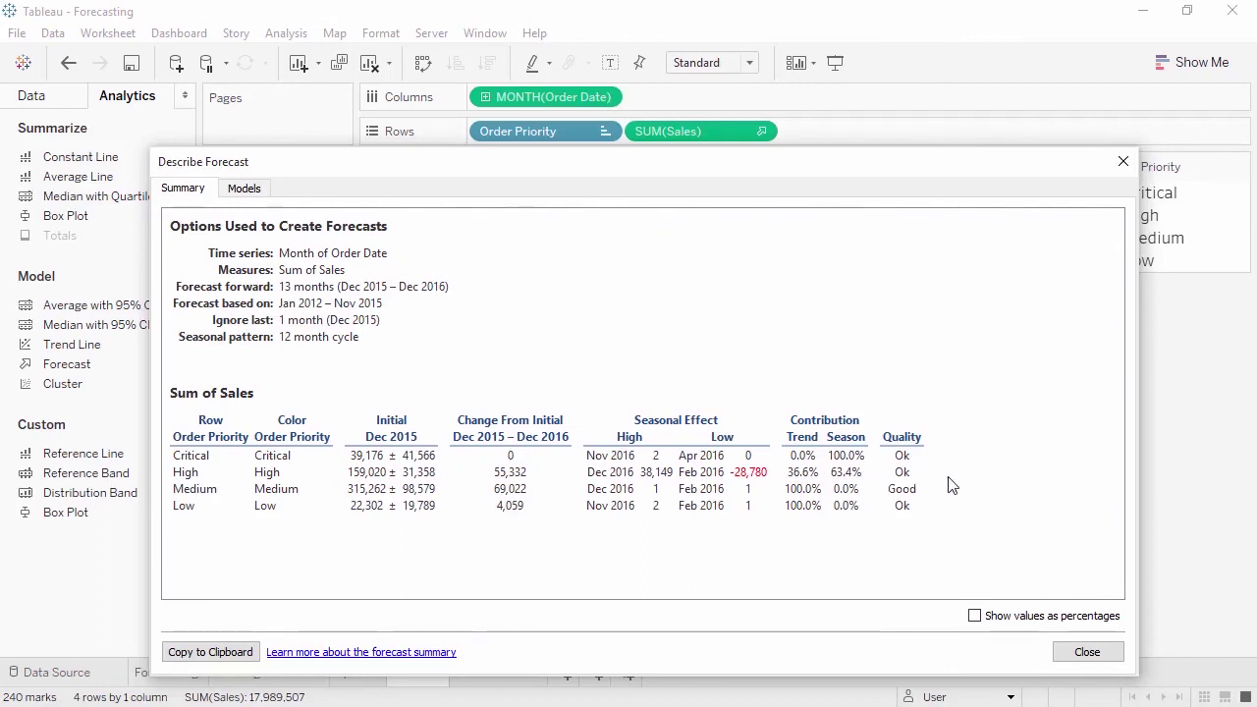
pyautogui.click(241, 187)
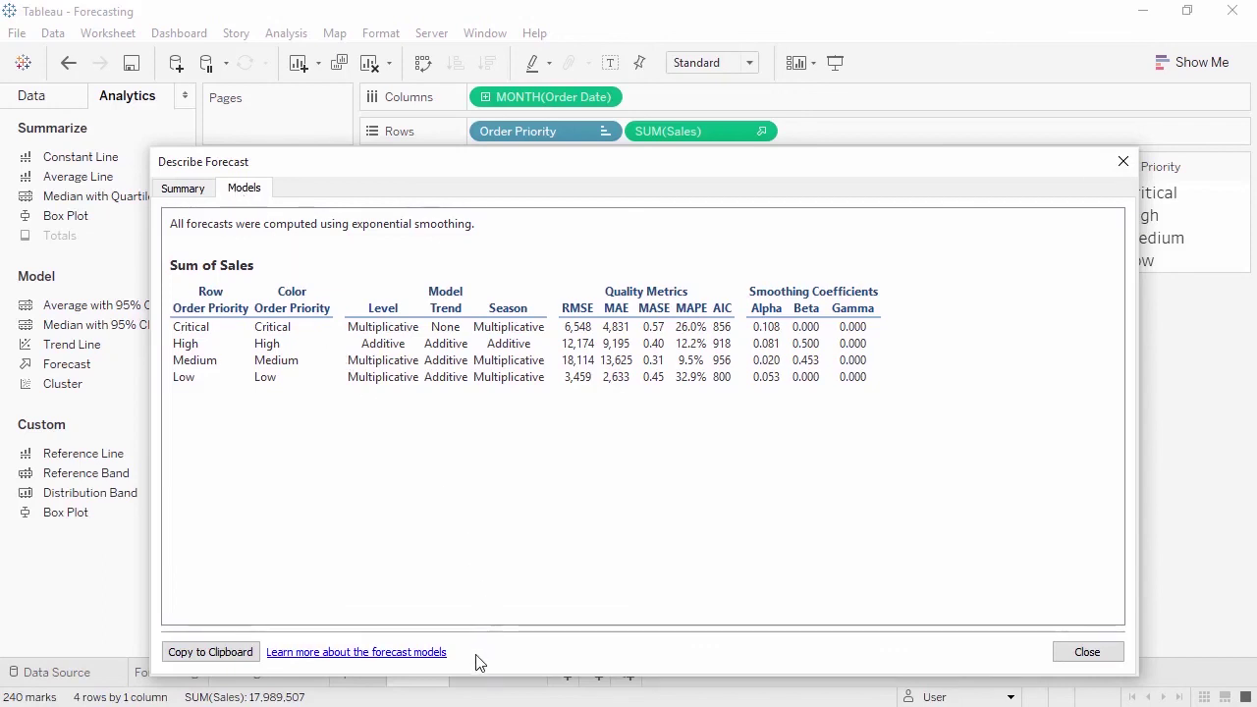
pyautogui.click(1084, 650)
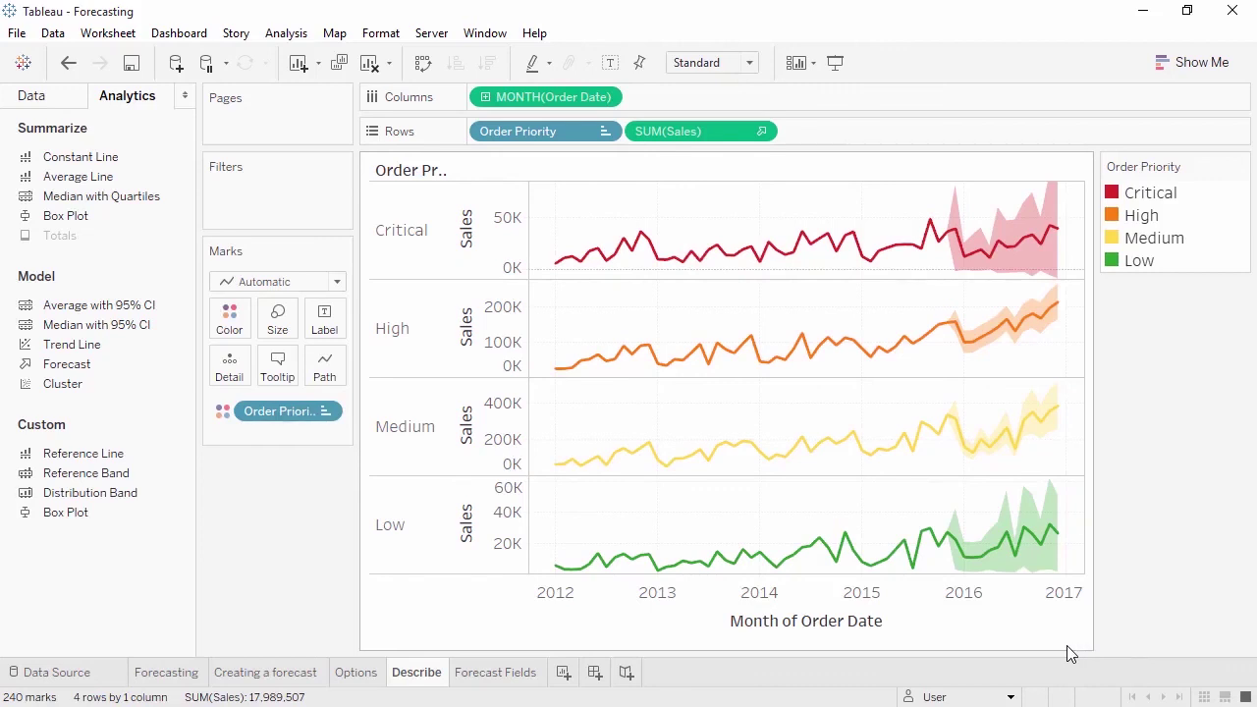
# - On the Forecast Fields sheet, look through the forecast result choices available for the Profit measure in the rows
pyautogui.click(517, 674)
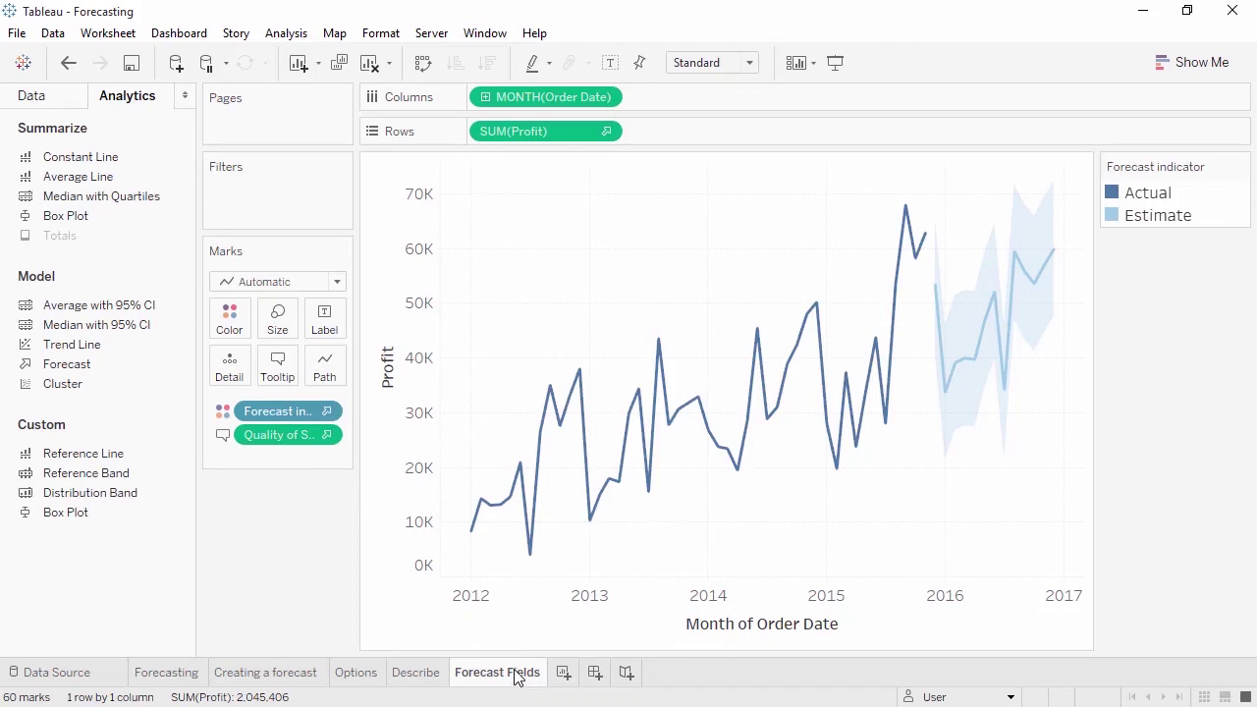
pyautogui.click(605, 130)
pyautogui.moveTo(596, 335)
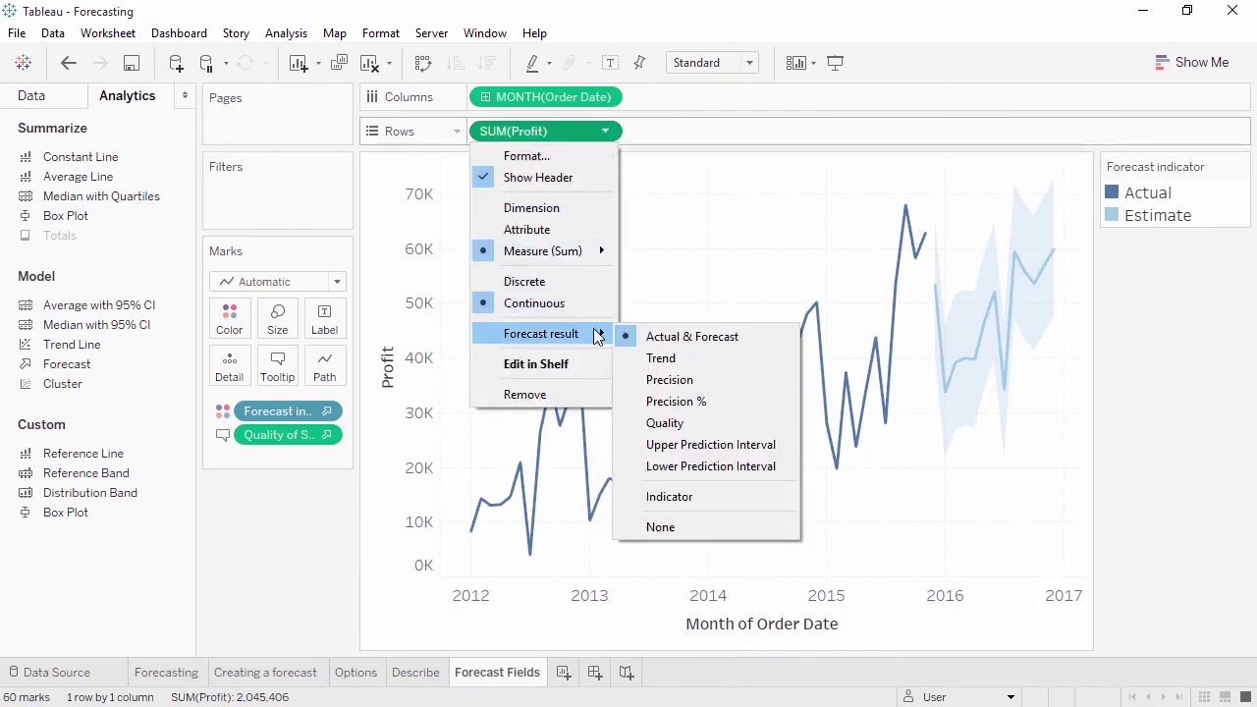
# - Add the Profit measure to the marks' tooltip and set its forecast result to Precision
pyautogui.click(63, 103)
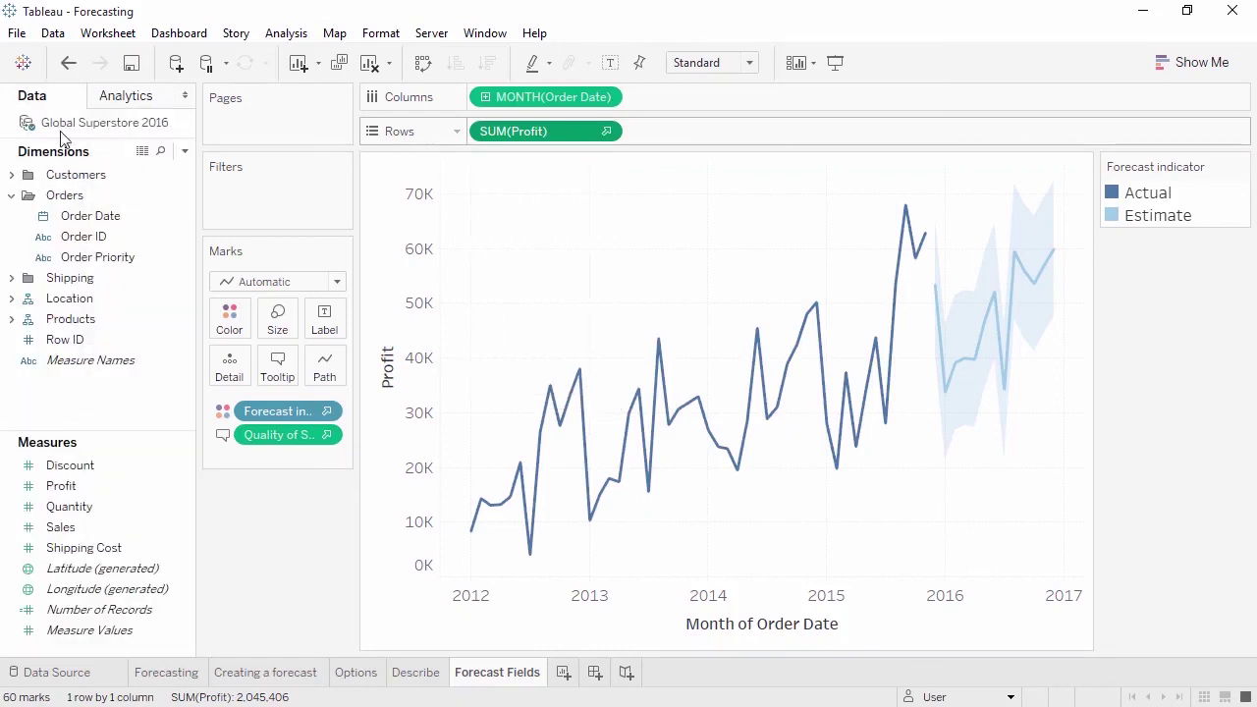
pyautogui.click(98, 487)
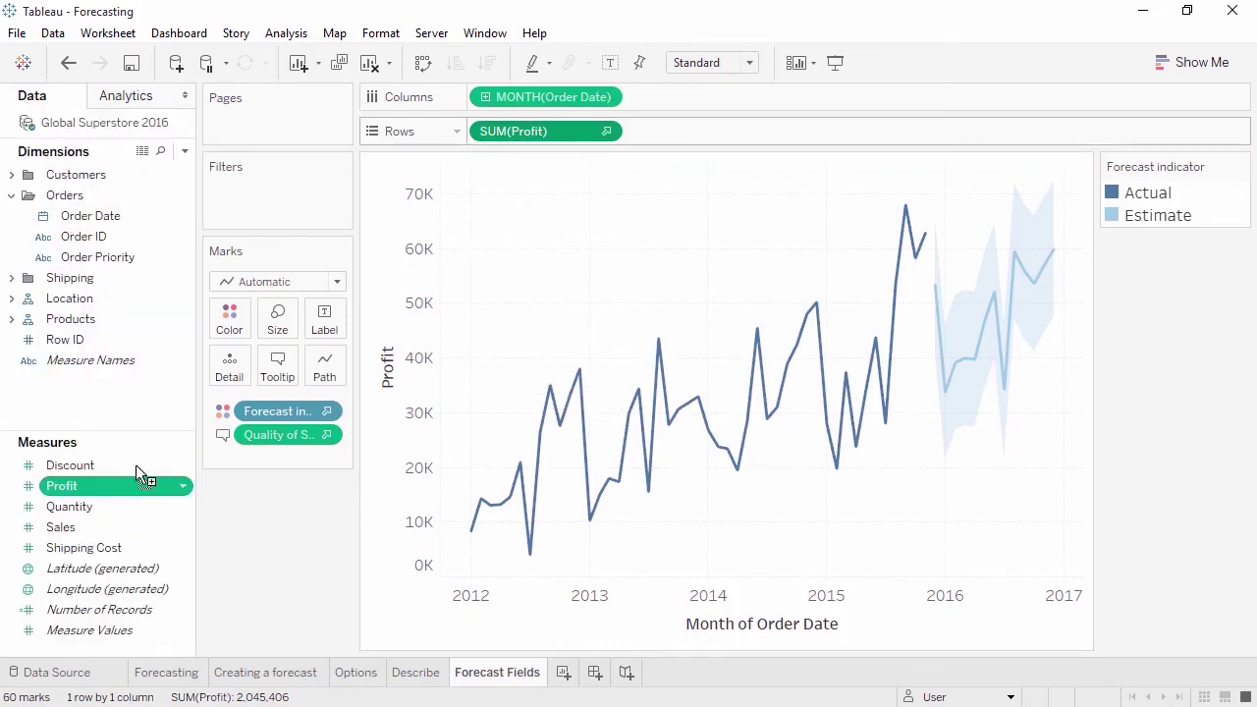
pyautogui.moveTo(136, 464); pyautogui.dragTo(276, 372)
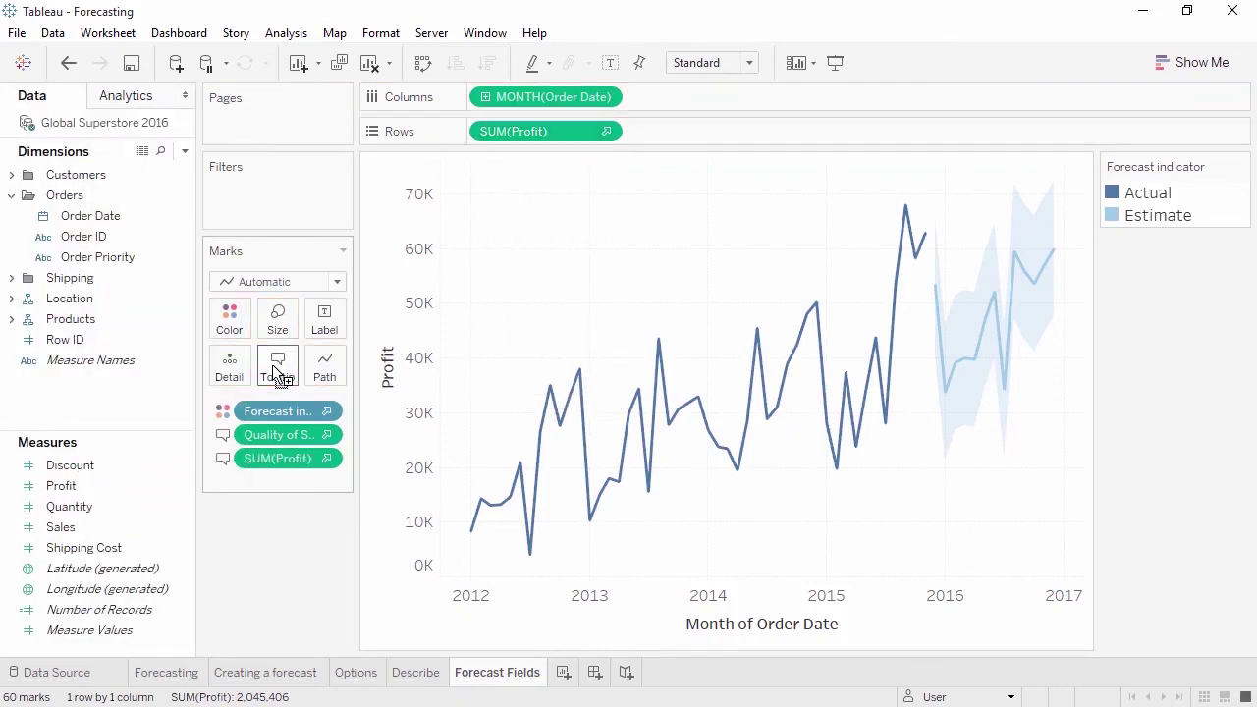
pyautogui.click(327, 463)
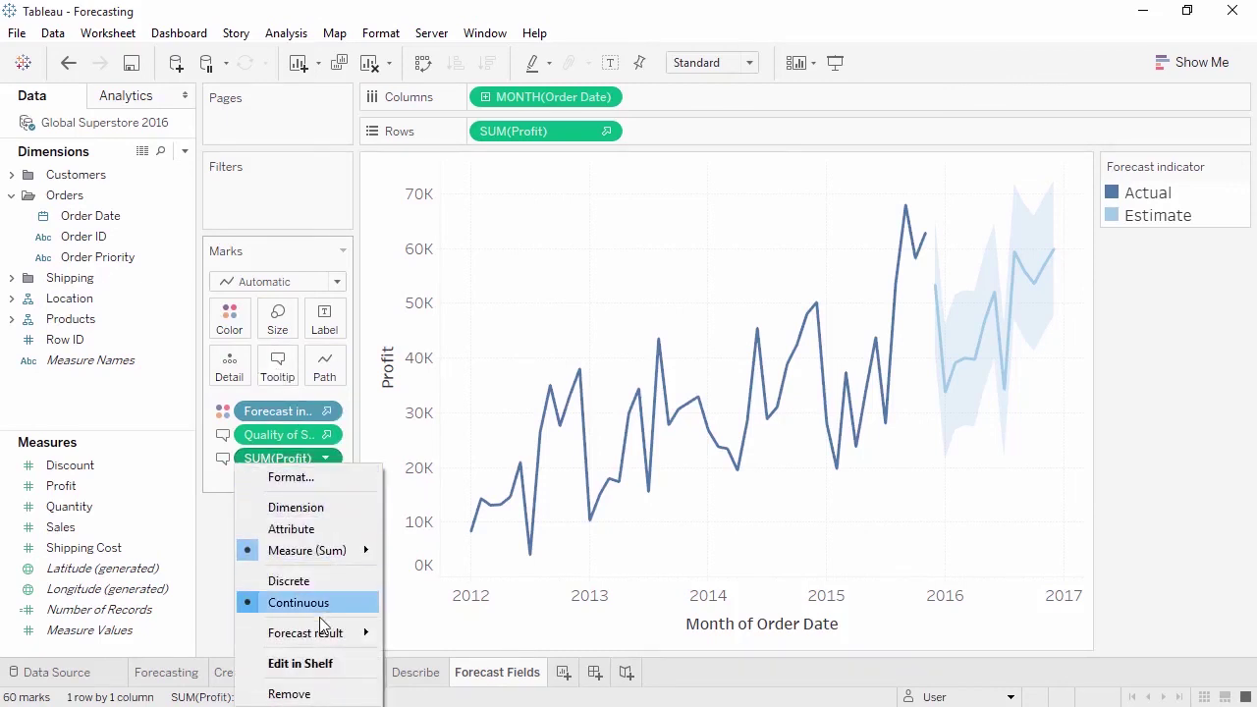
pyautogui.moveTo(322, 630)
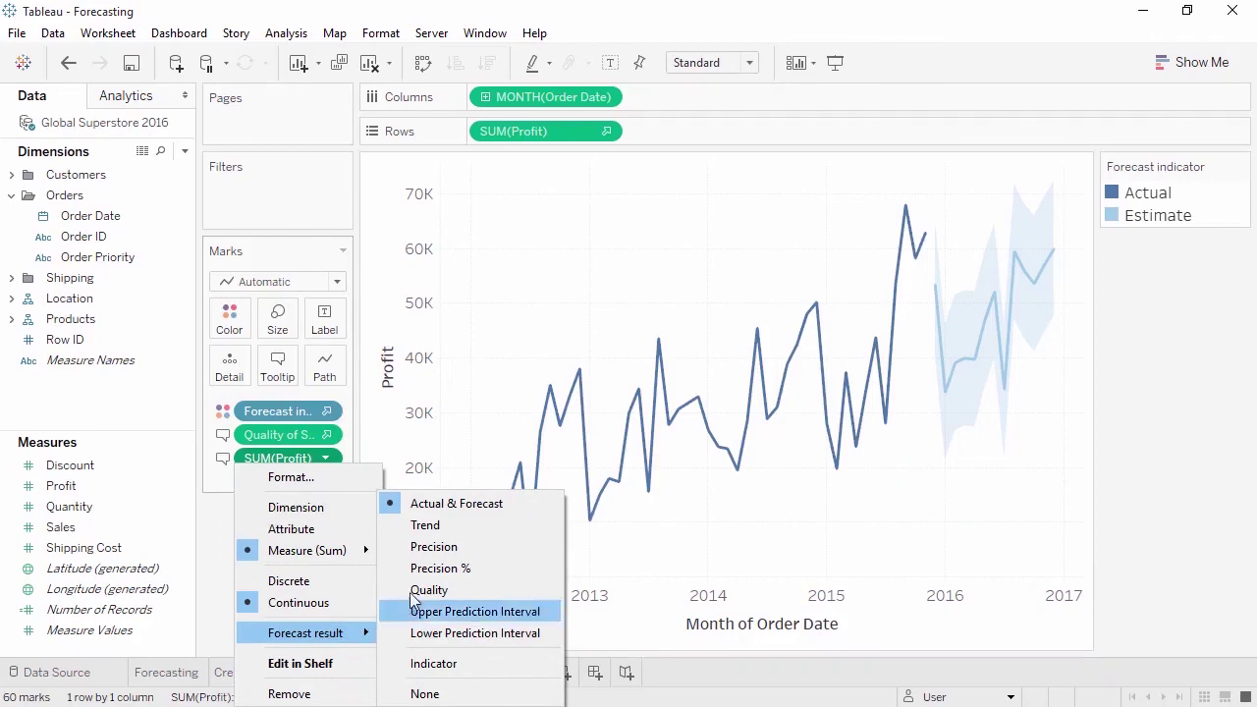
pyautogui.click(433, 546)
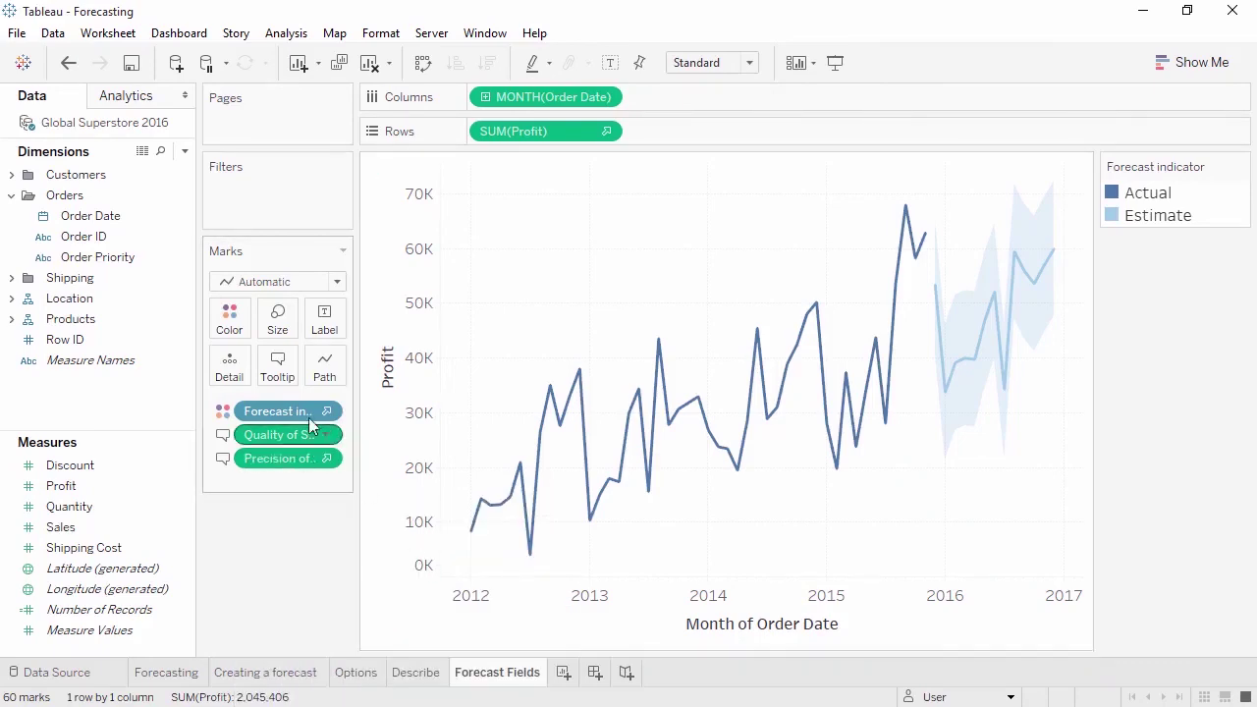
# - Insert the Precision of SUM(Profit) field after the tooltip's "Forecast Precision:" text, apply it and inspect a forecast mark
pyautogui.click(276, 368)
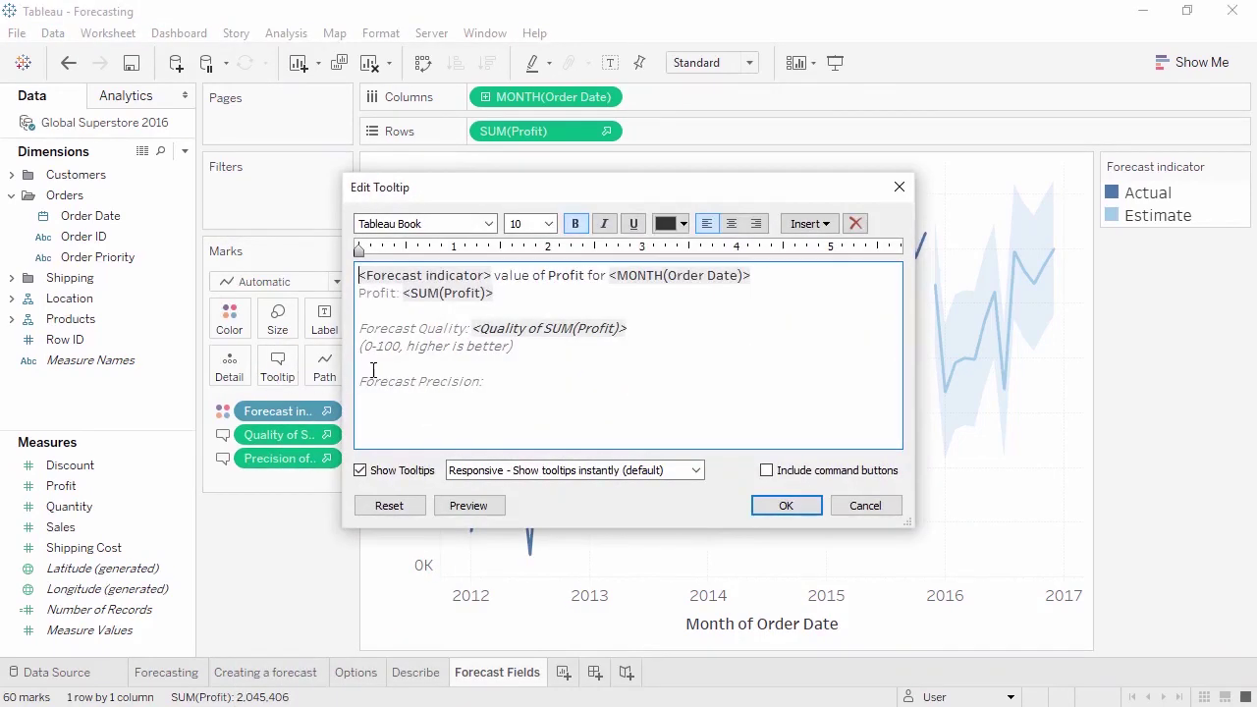
pyautogui.click(511, 385)
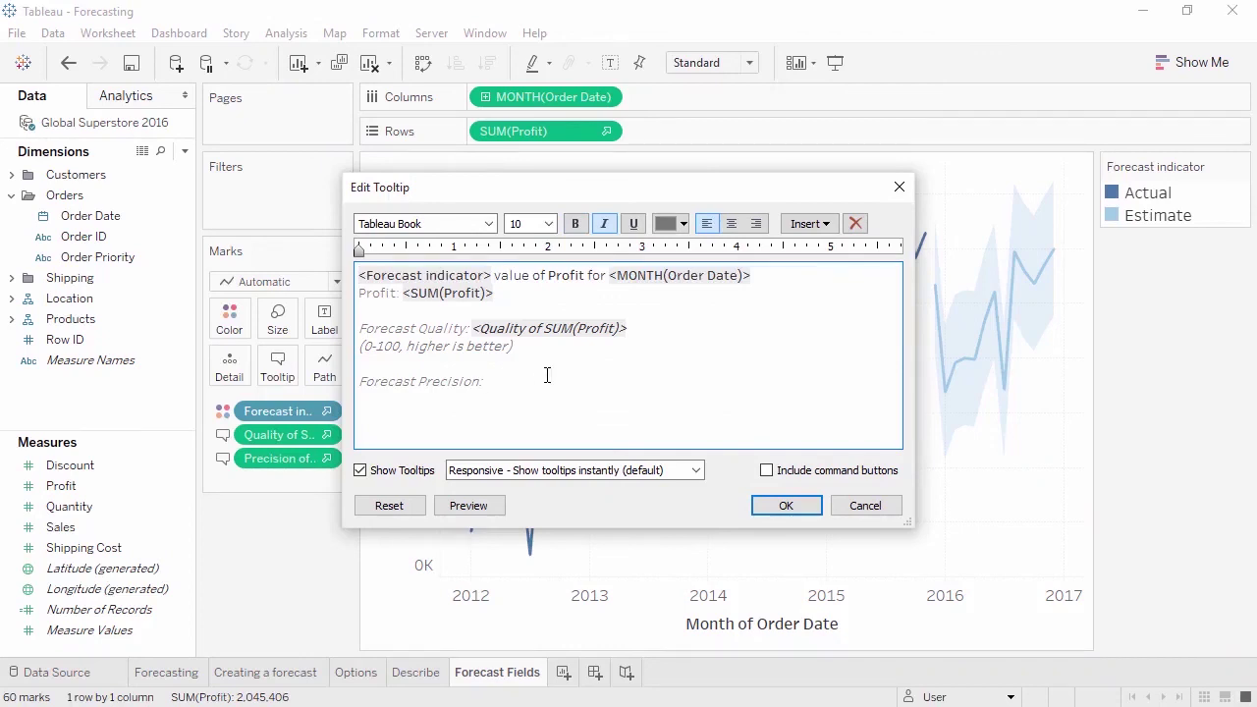
pyautogui.click(822, 225)
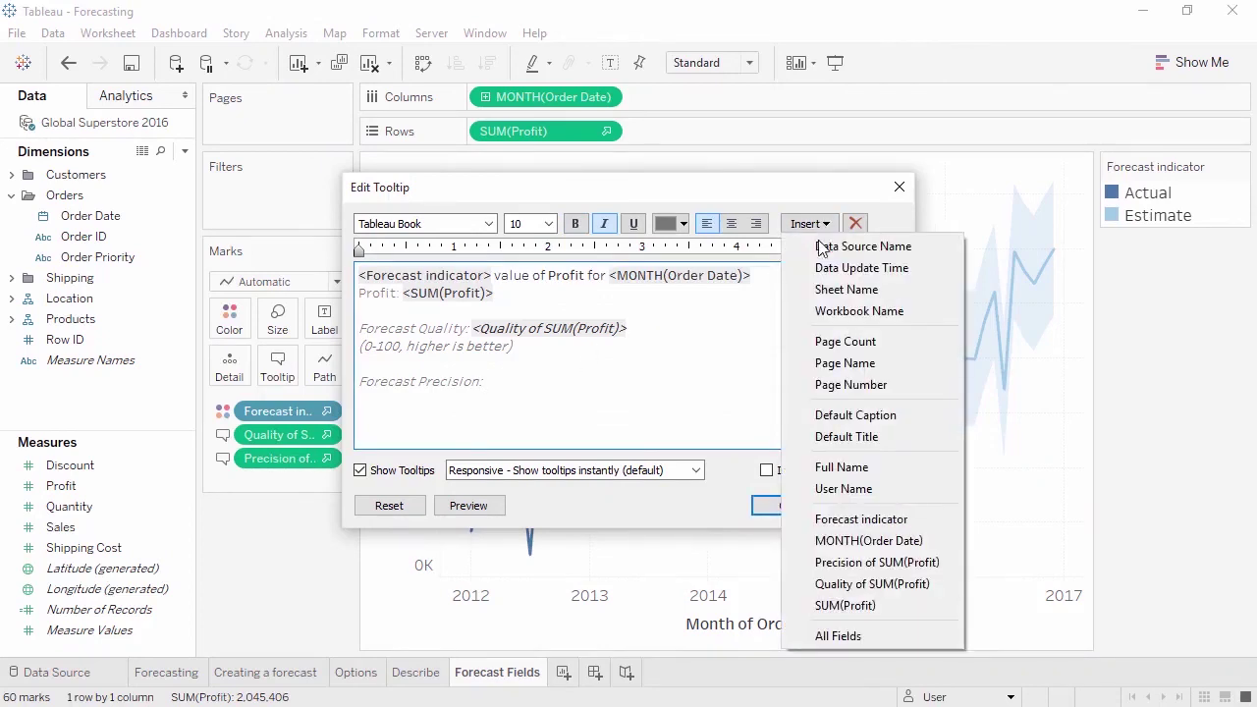
pyautogui.click(836, 563)
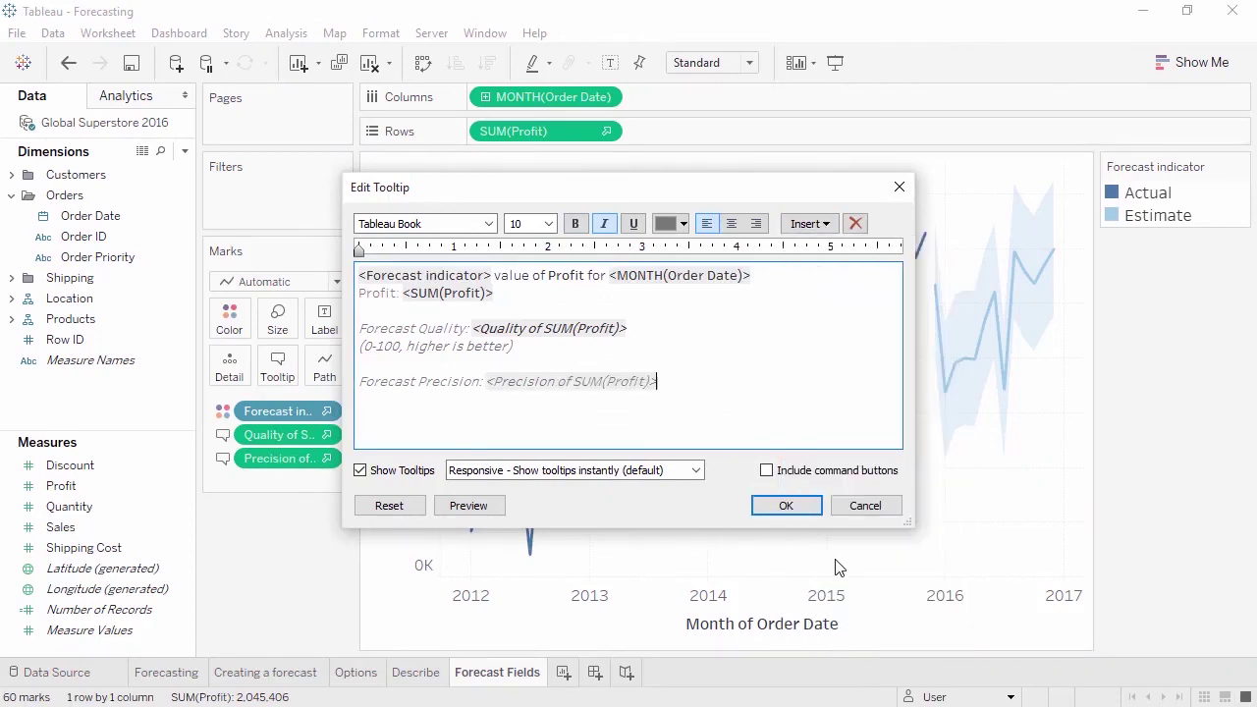
pyautogui.click(812, 511)
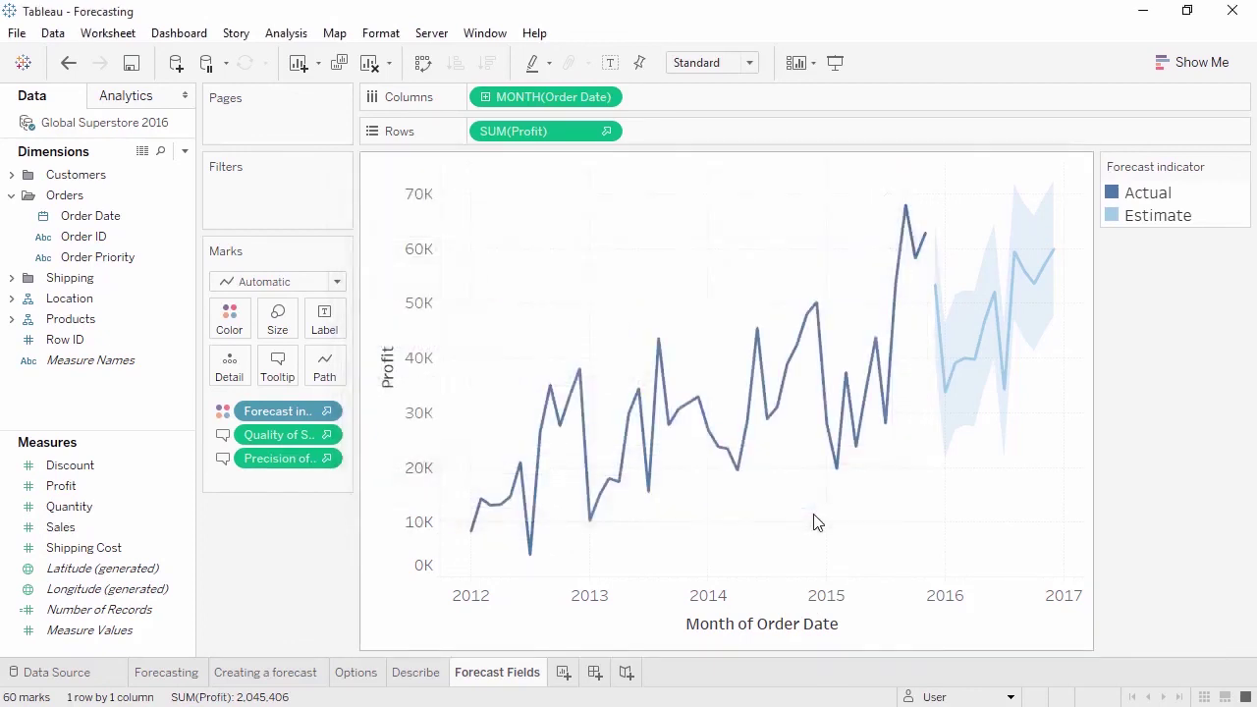
pyautogui.moveTo(963, 381)
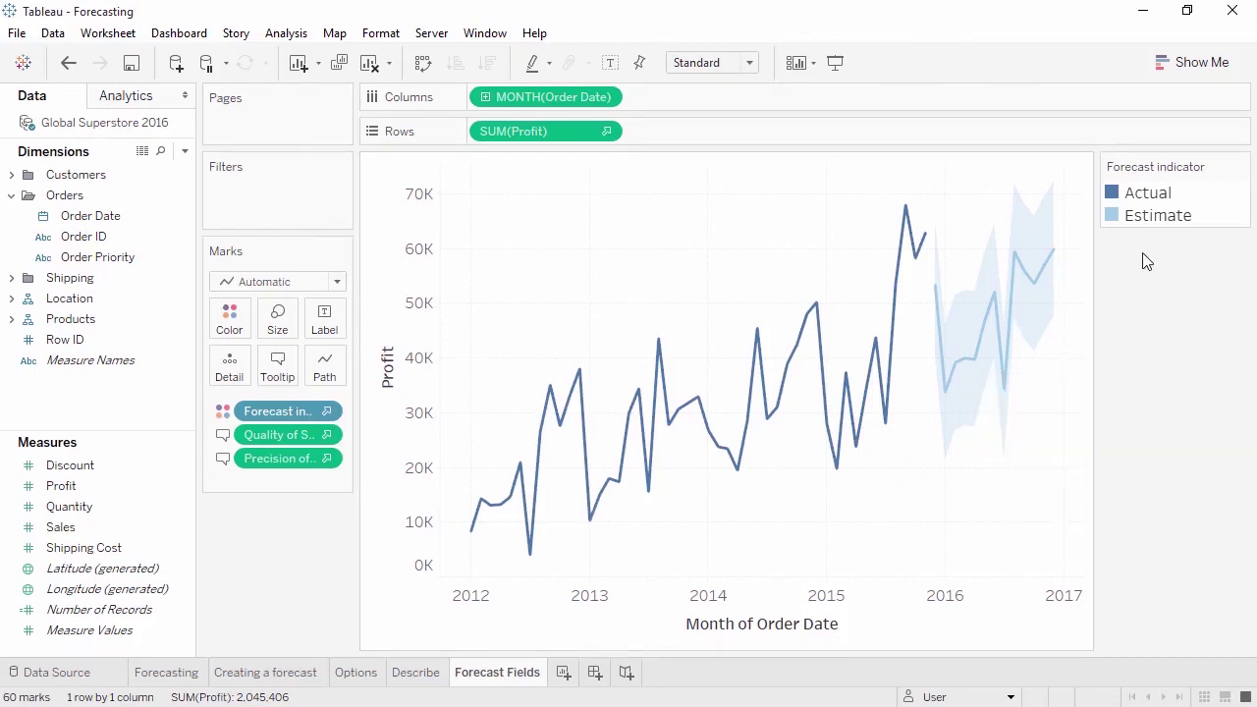
# - Duplicate the Forecast Fields sheet as a crosstab and swap its rows and columns
pyautogui.rightClick(503, 676)
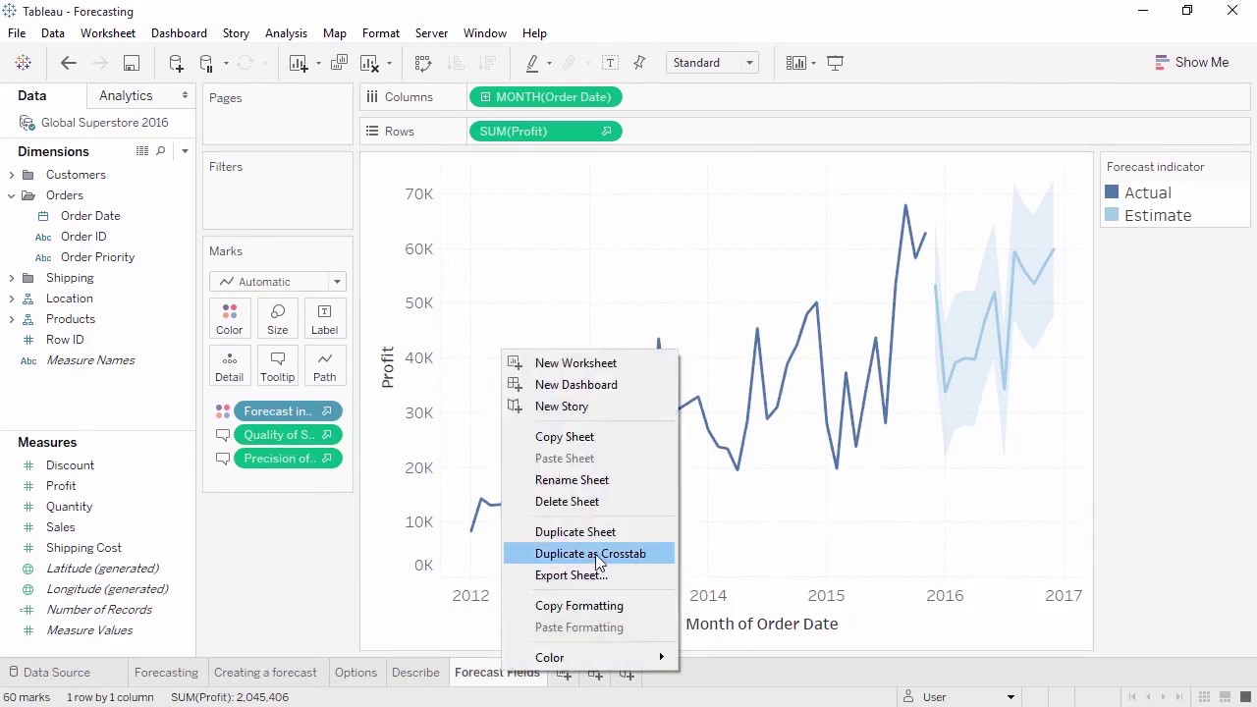
pyautogui.click(597, 556)
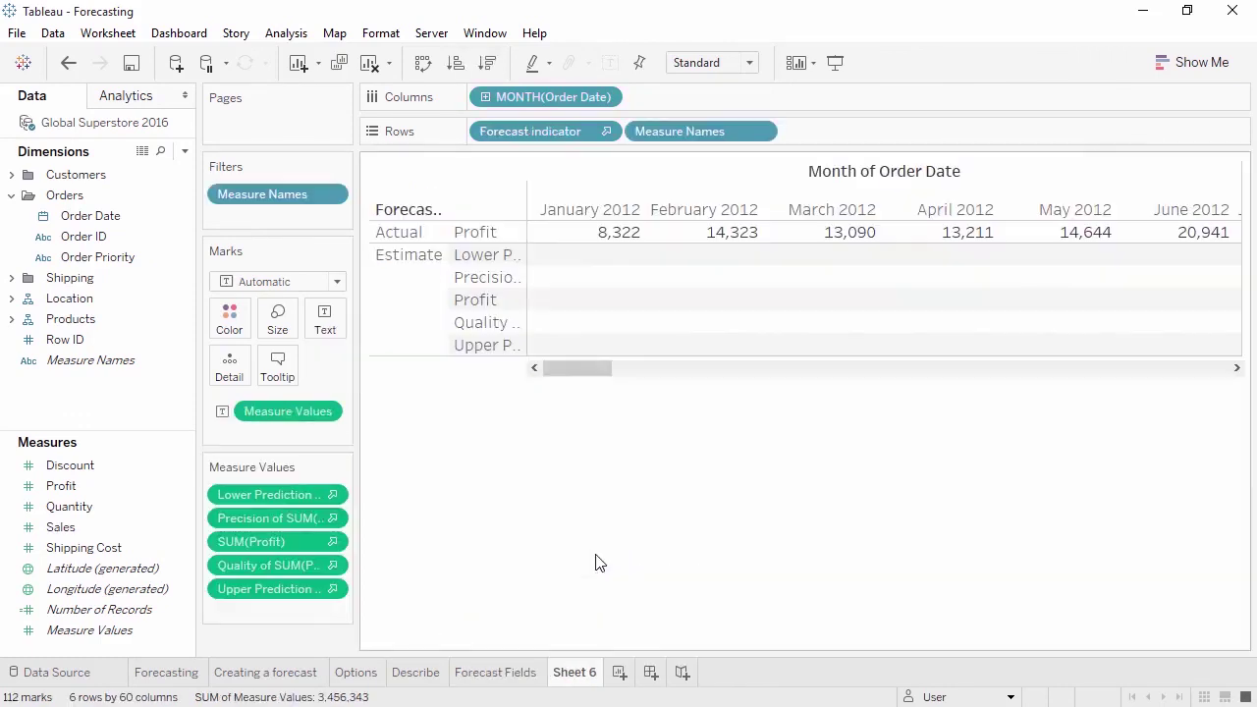
pyautogui.click(423, 63)
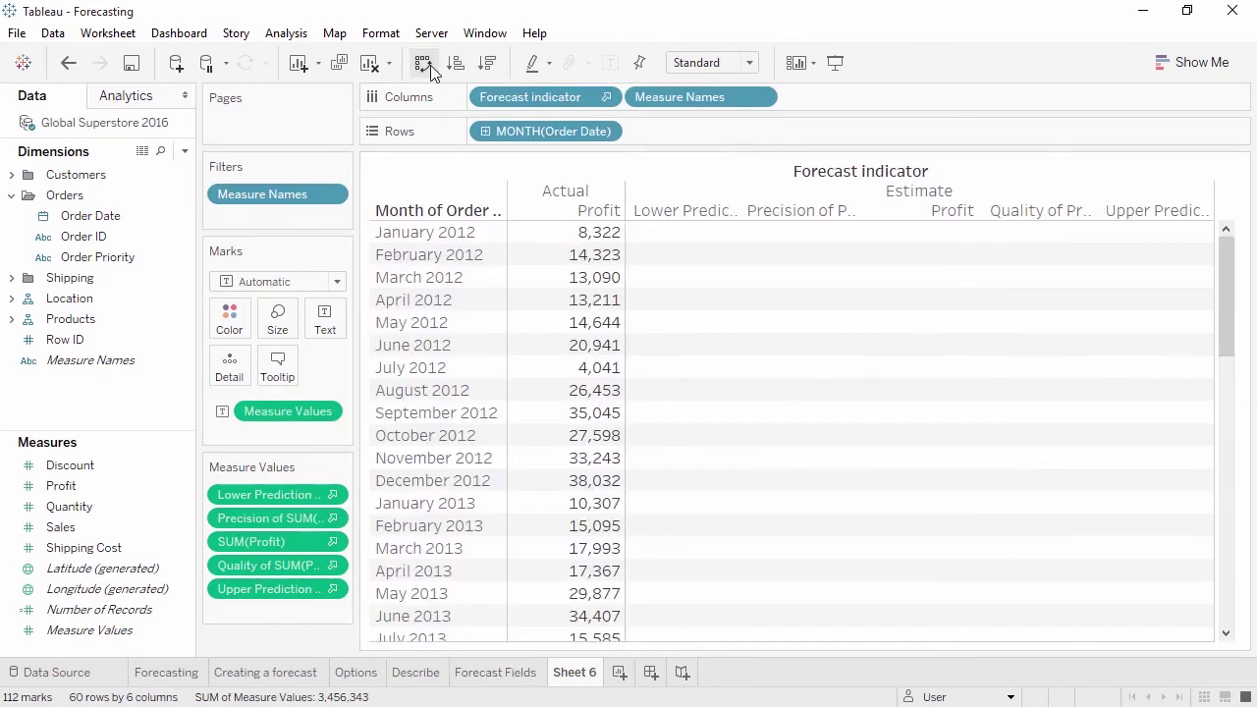
# - Color the crosstab values by Forecast indicator instead of splitting columns, and make the Estimate values orange
pyautogui.moveTo(533, 97); pyautogui.dragTo(238, 328)
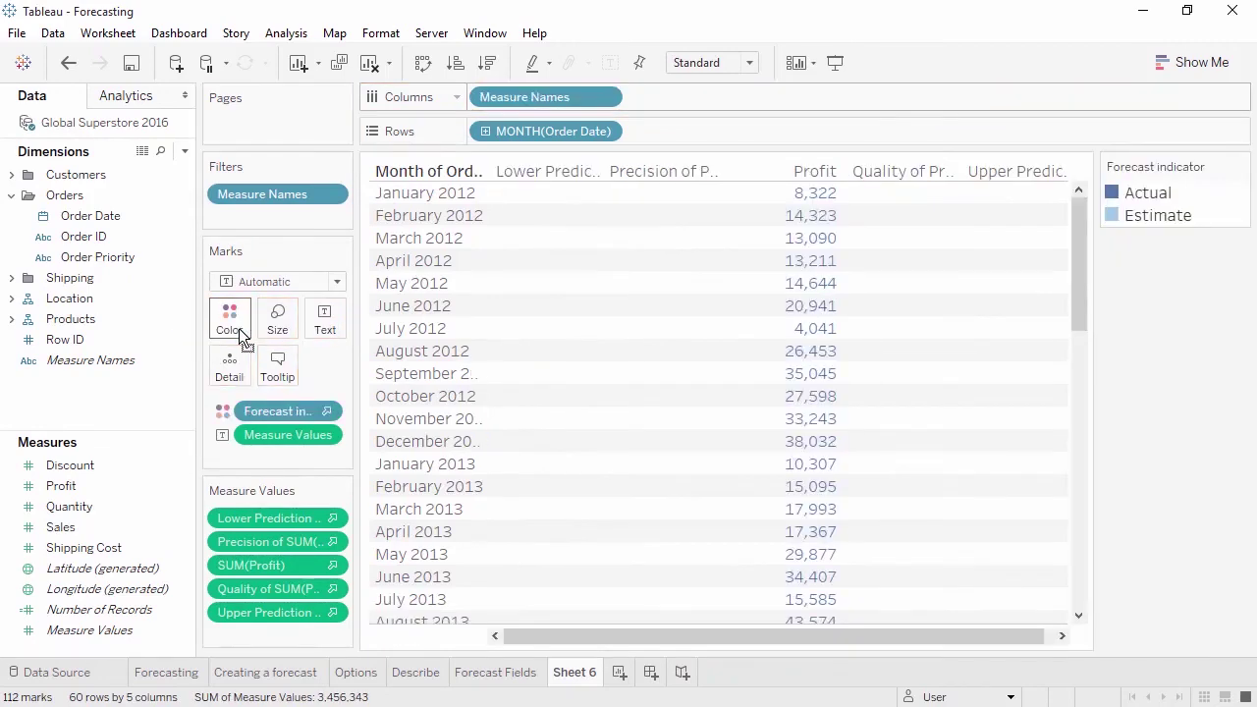
pyautogui.click(238, 328)
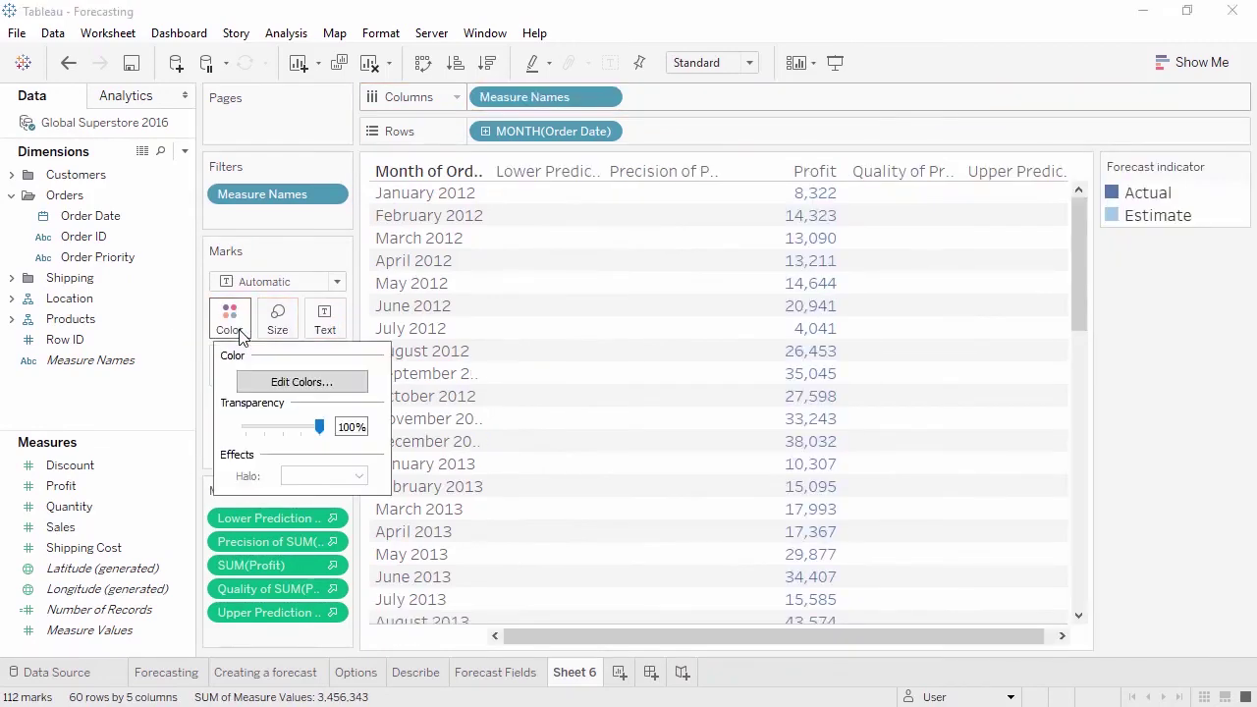
pyautogui.click(263, 384)
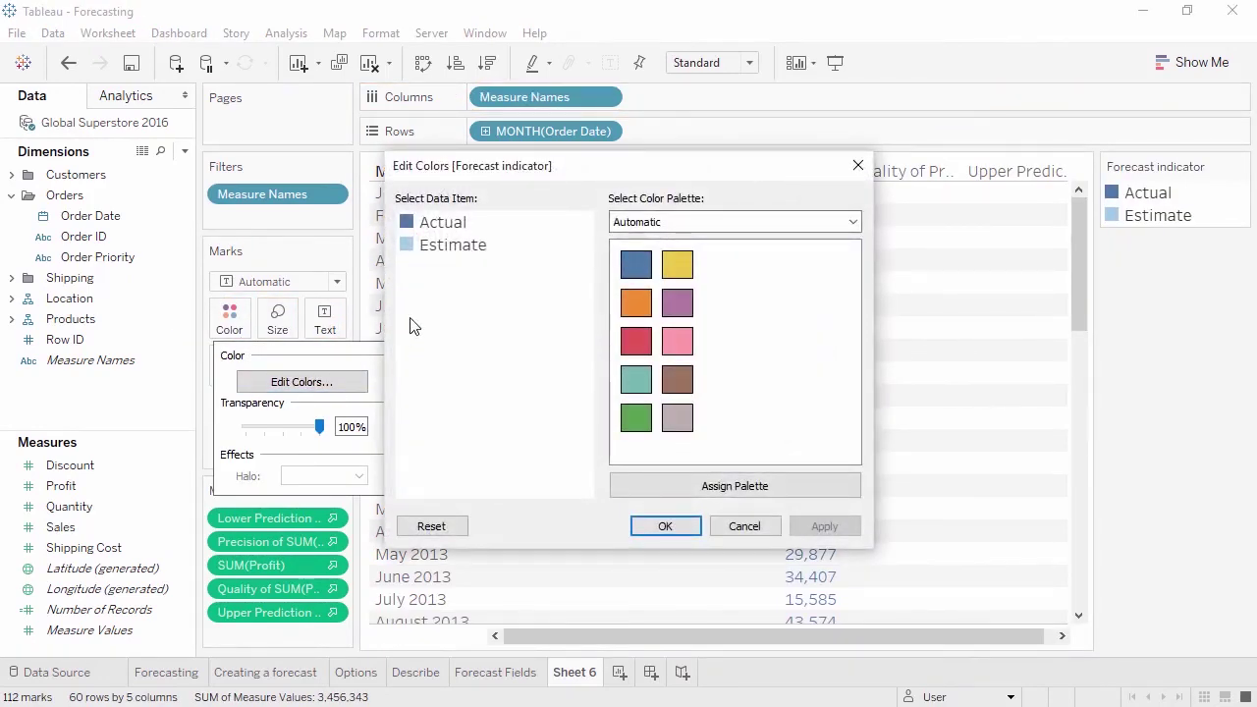
pyautogui.click(450, 248)
pyautogui.click(638, 307)
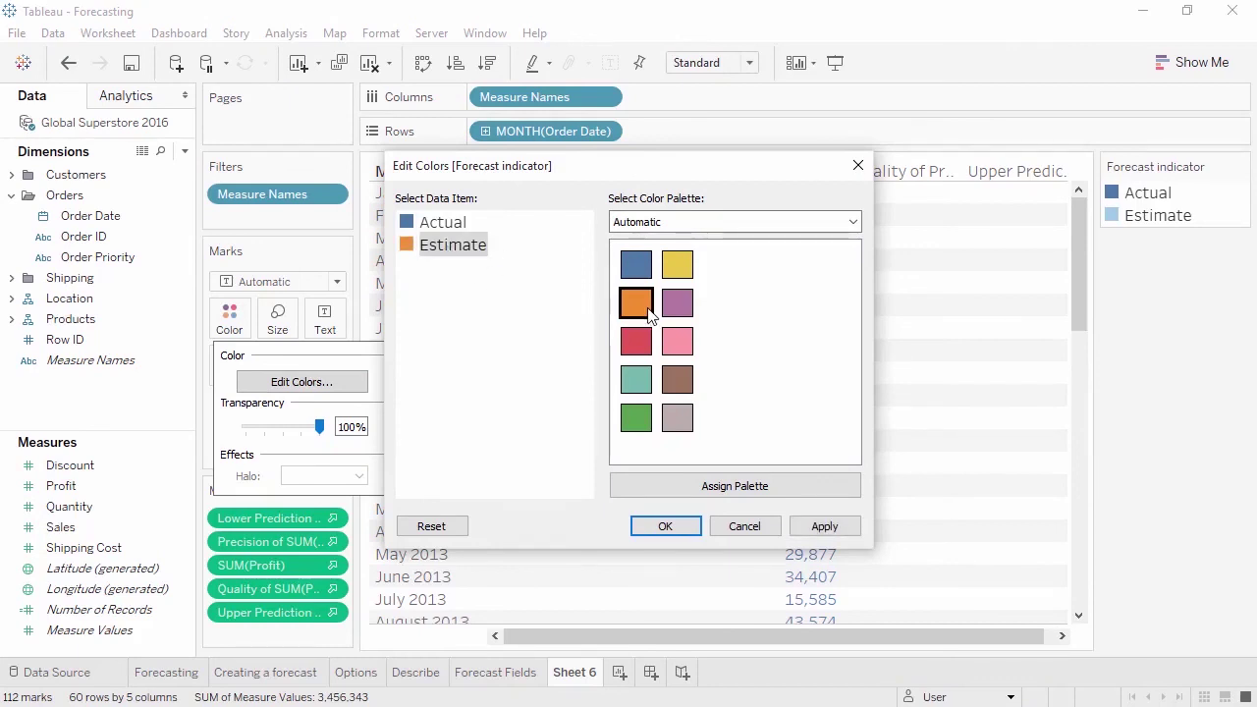
pyautogui.click(651, 527)
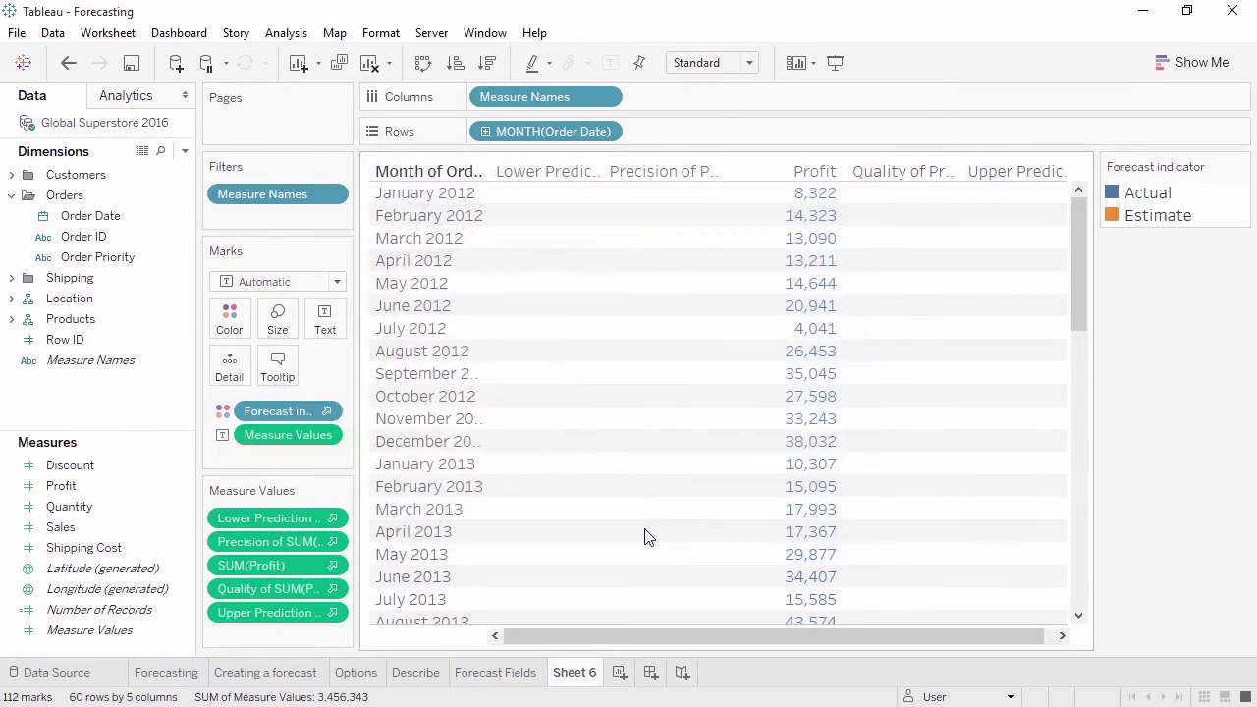
# - Review the crosstab's forecast months and remove the Precision and Quality fields from the measure values
pyautogui.moveTo(1082, 278); pyautogui.dragTo(1100, 556)
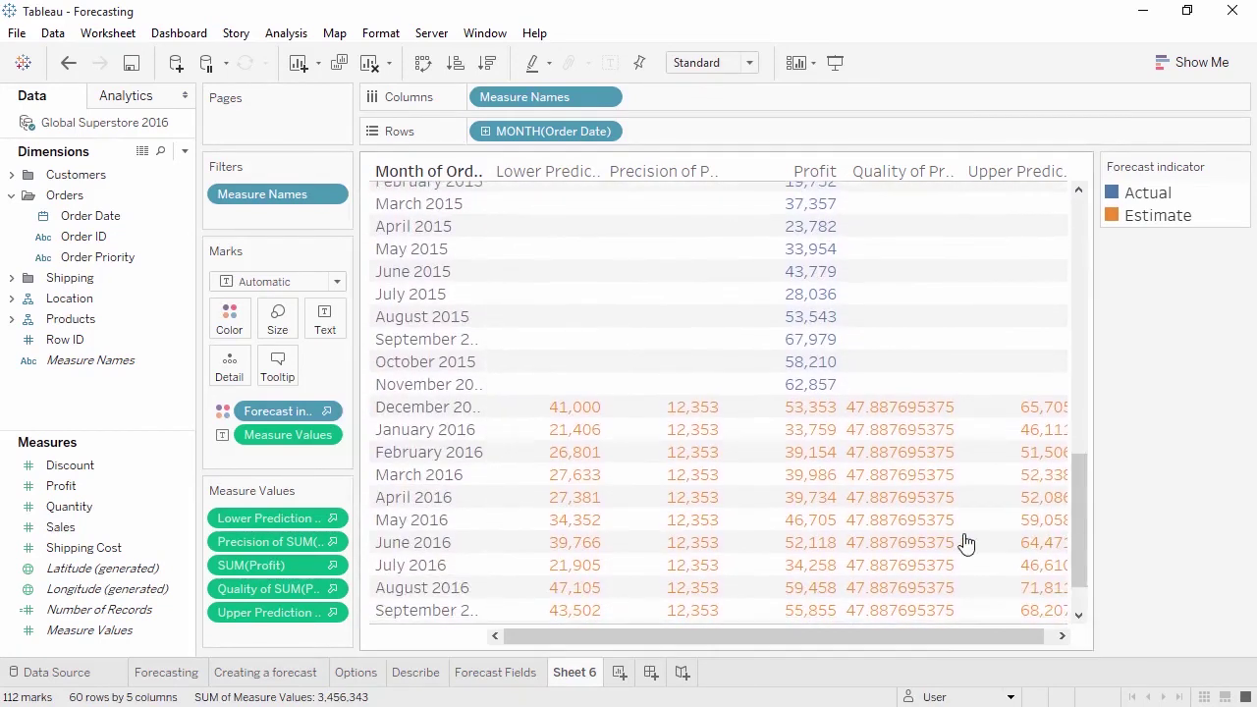
pyautogui.moveTo(270, 541); pyautogui.dragTo(186, 496)
pyautogui.moveTo(241, 565); pyautogui.dragTo(148, 505)
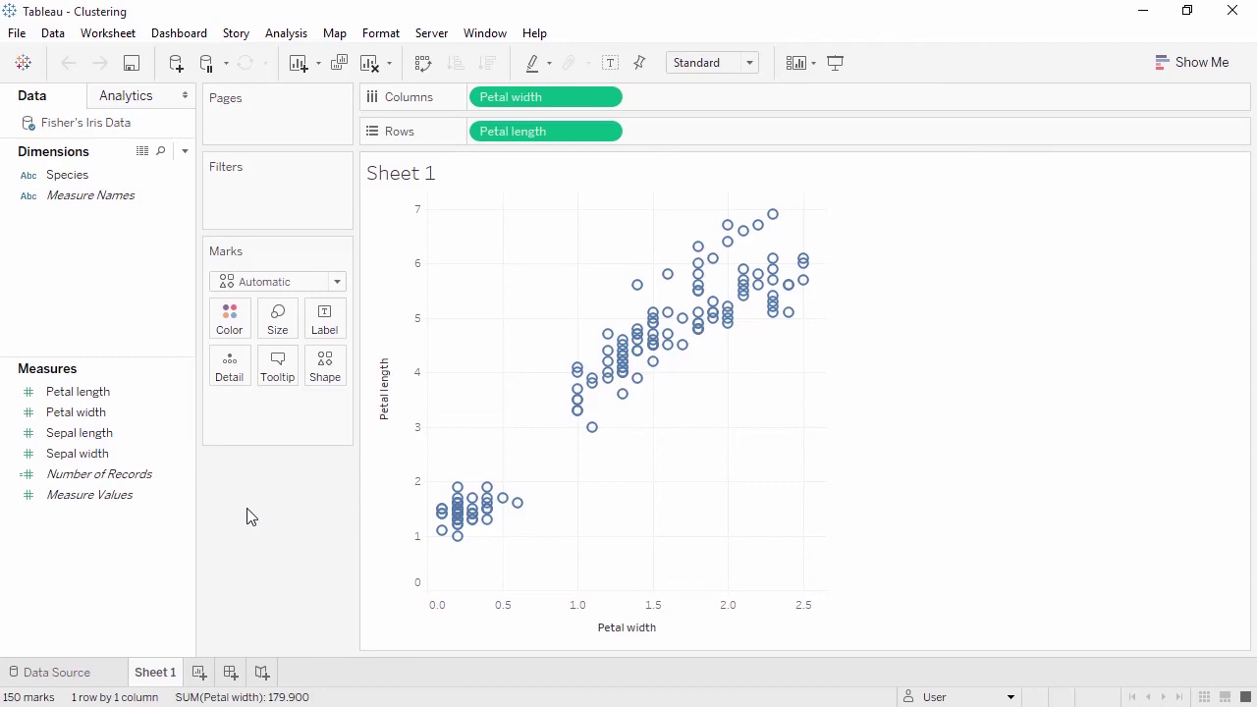
# - In the Clustering workbook, add clusters to the scatter plot of petal length against petal width
pyautogui.click(127, 95)
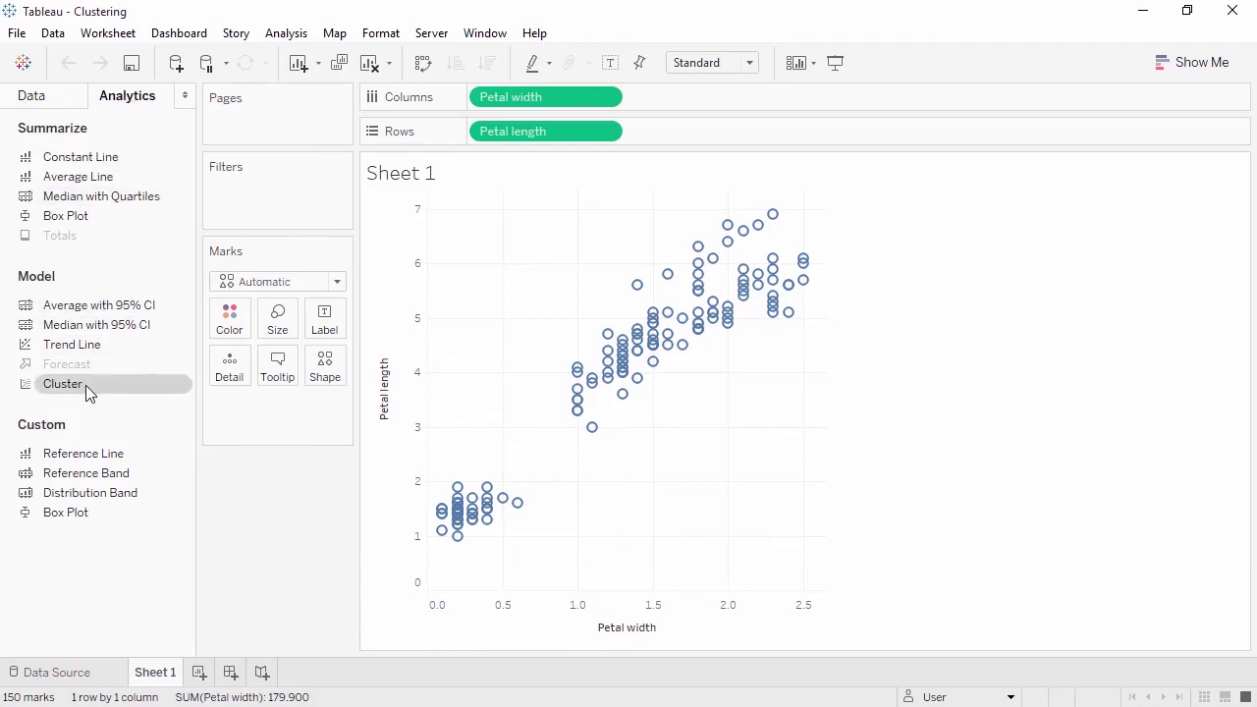
pyautogui.moveTo(85, 385); pyautogui.dragTo(533, 223)
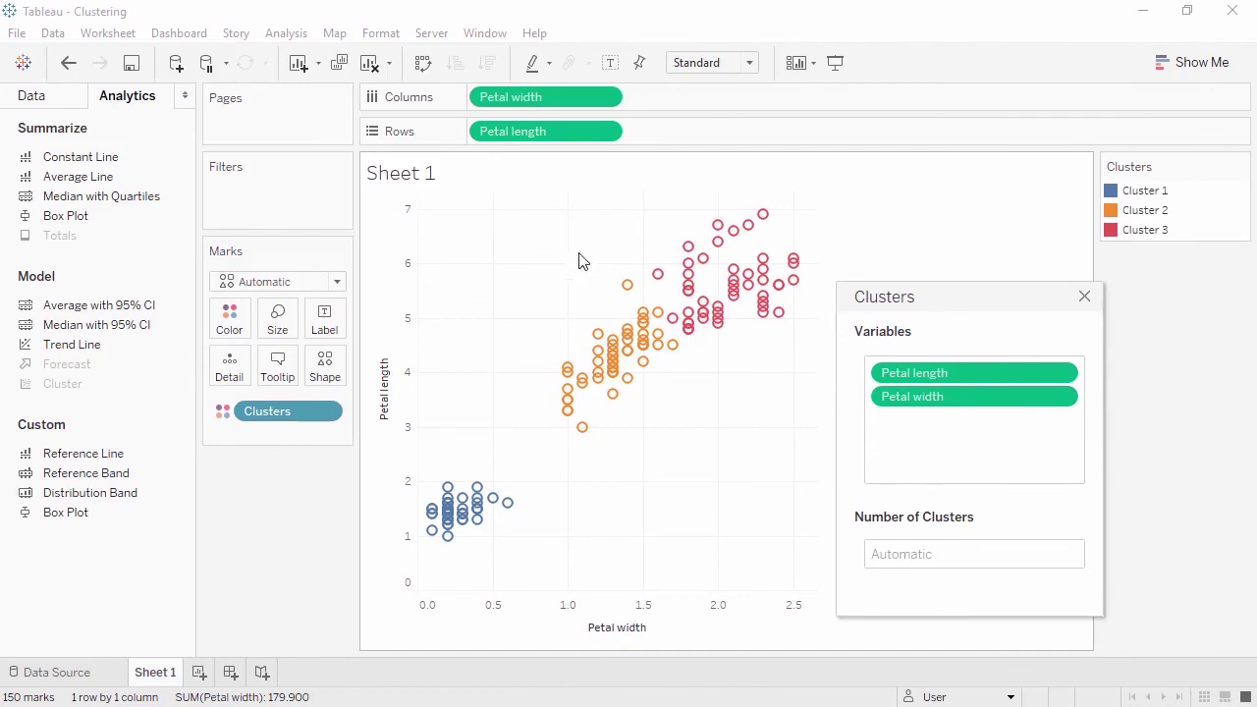
# - Try 2 as the number of clusters, and return the setting to automatic
pyautogui.click(900, 556)
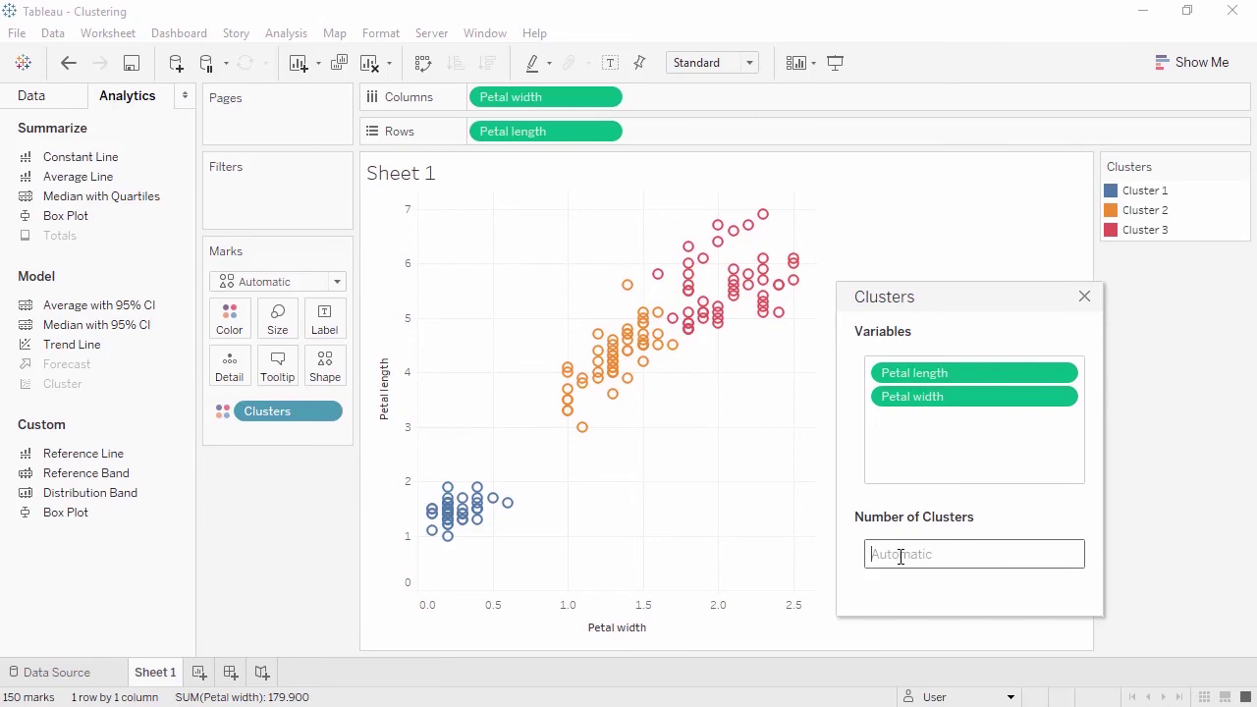
pyautogui.write('2')
pyautogui.press('BackSpace')
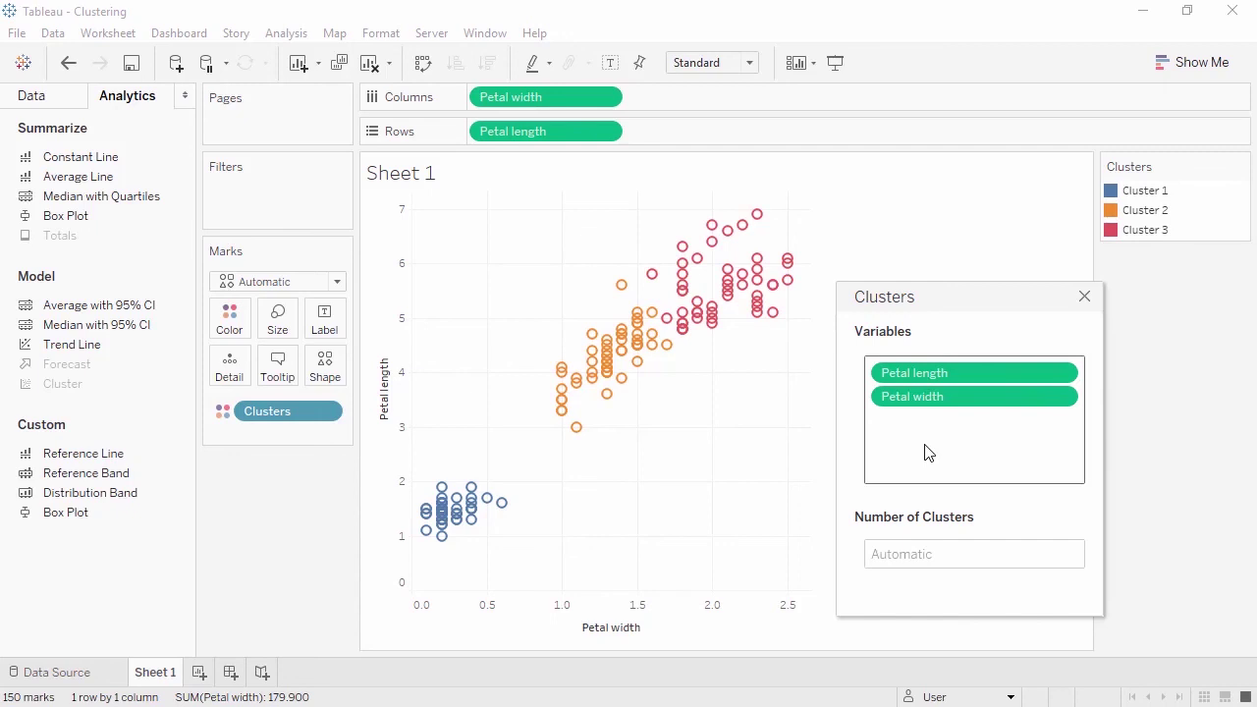
# - Try adding Sepal length from the measures to the clustering variables, and close the cluster settings
pyautogui.click(45, 99)
pyautogui.moveTo(79, 433); pyautogui.dragTo(1183, 488)
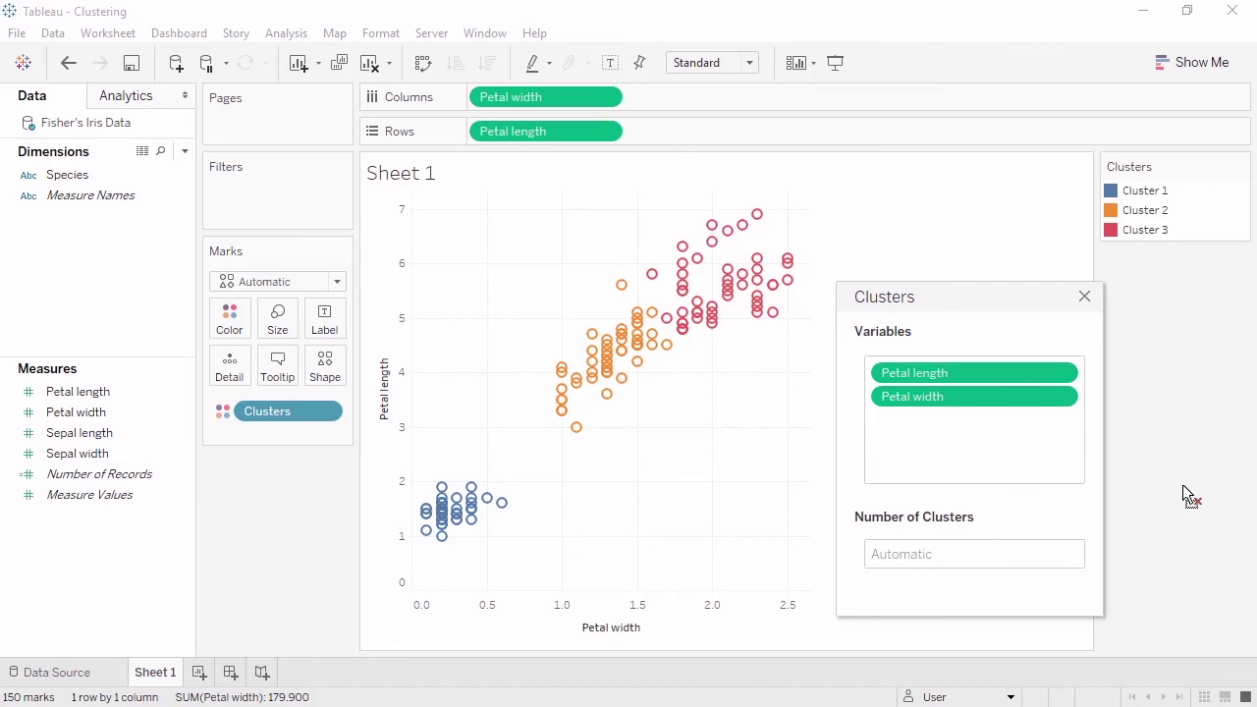
pyautogui.click(1085, 297)
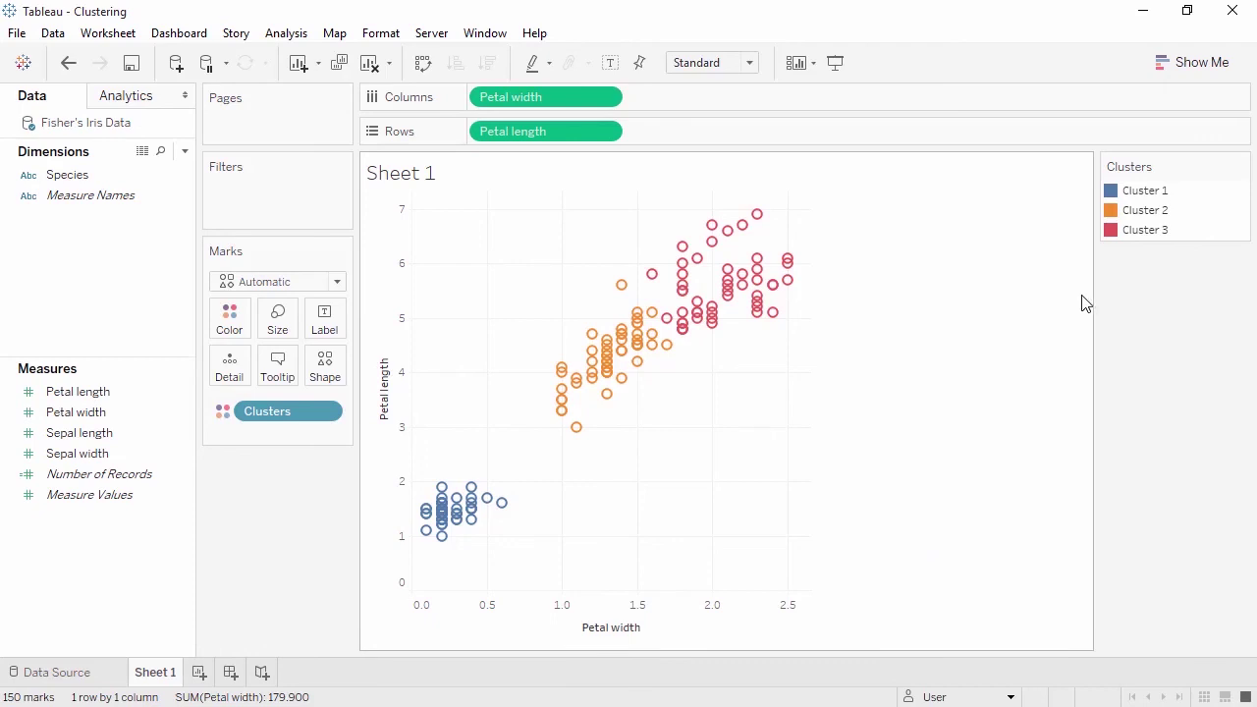
# - Reopen the settings of the Clusters field to check its variables and number of clusters, and close them
pyautogui.rightClick(280, 420)
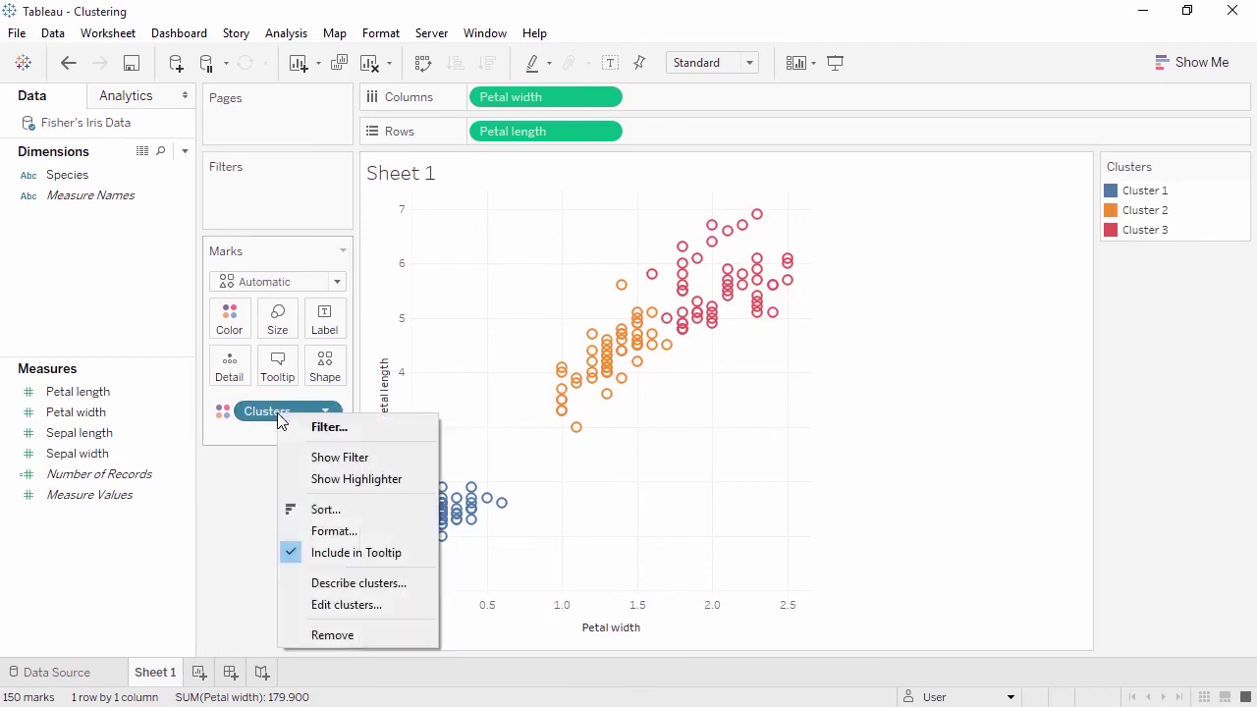
pyautogui.click(318, 605)
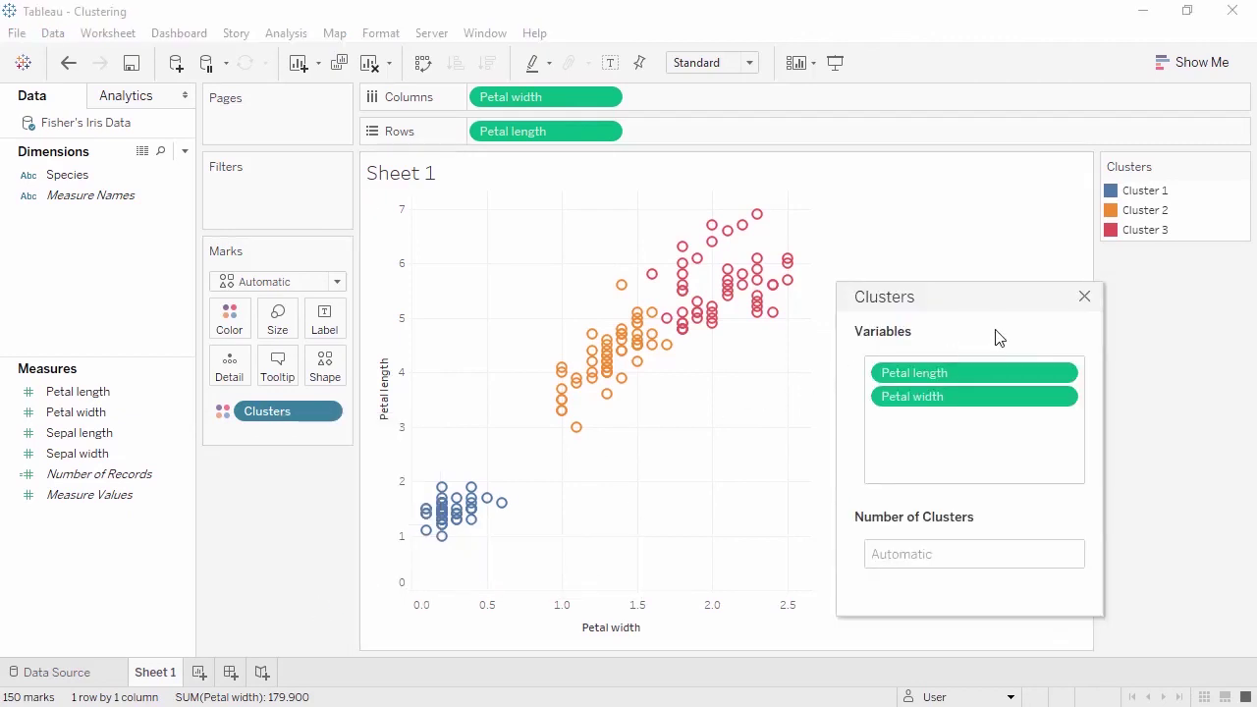
pyautogui.click(1084, 297)
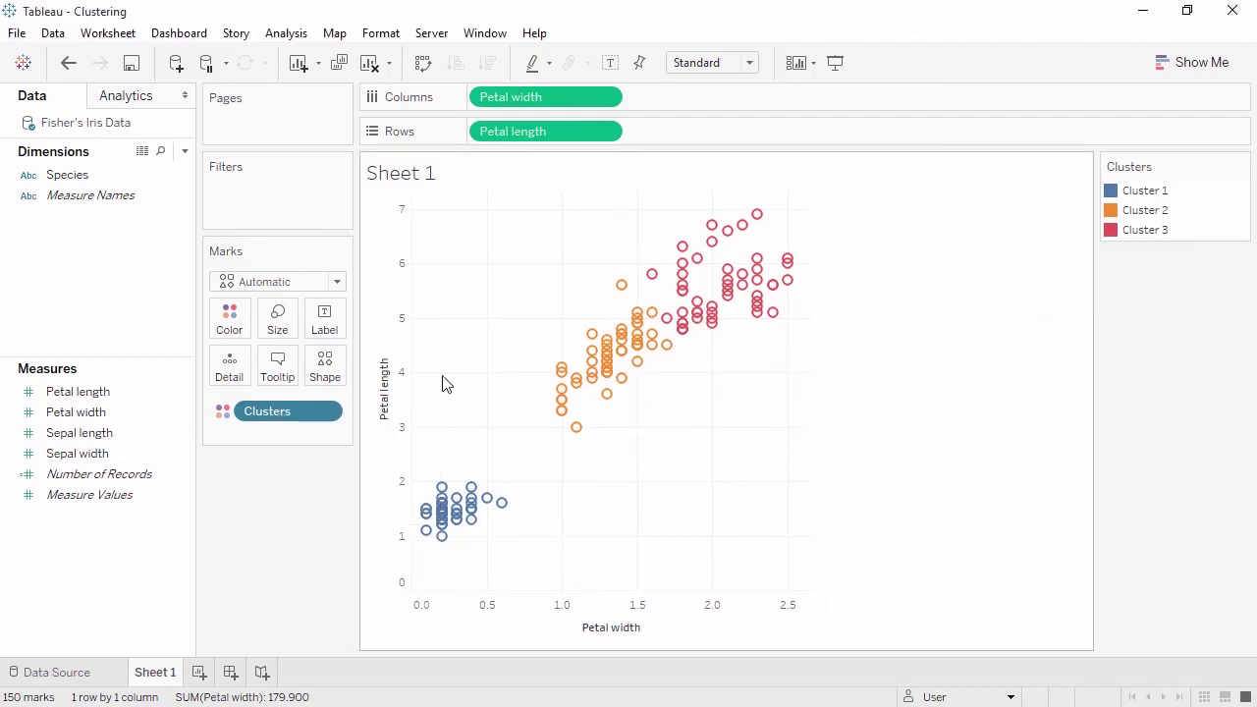
# - Open the description of the Clusters field and examine its clustering inputs, summary diagnostics and cluster centers
pyautogui.rightClick(304, 410)
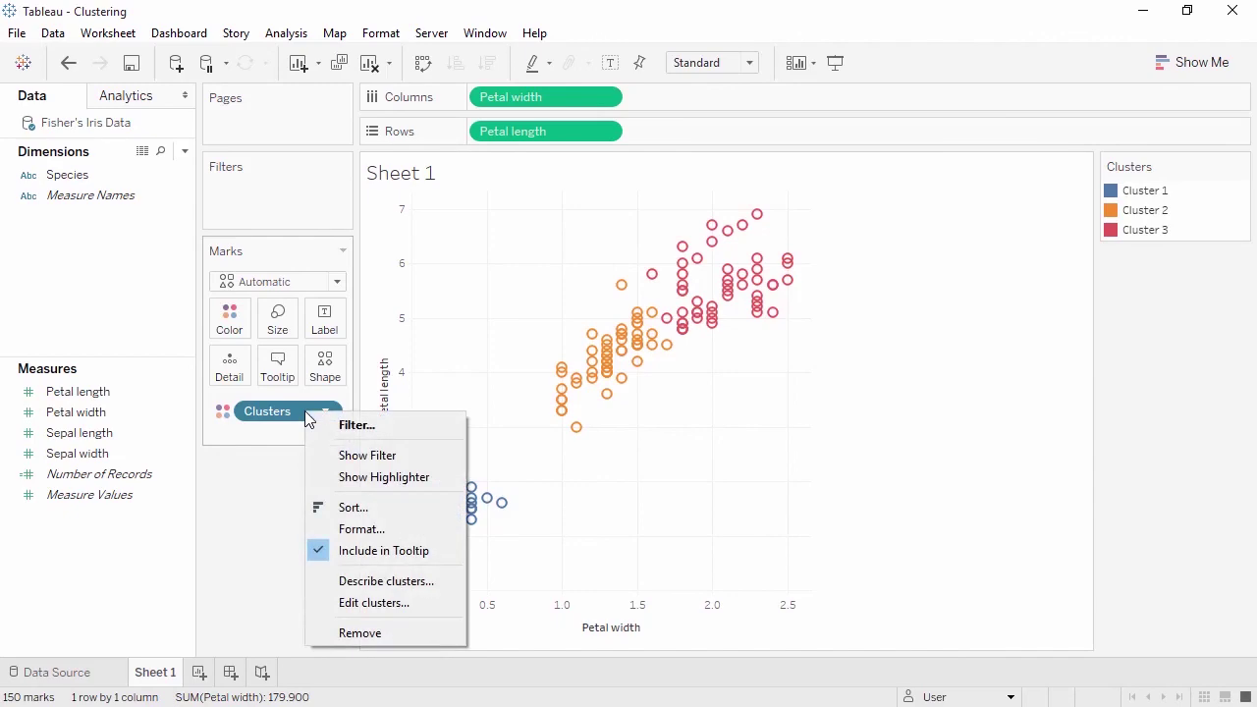
pyautogui.click(330, 584)
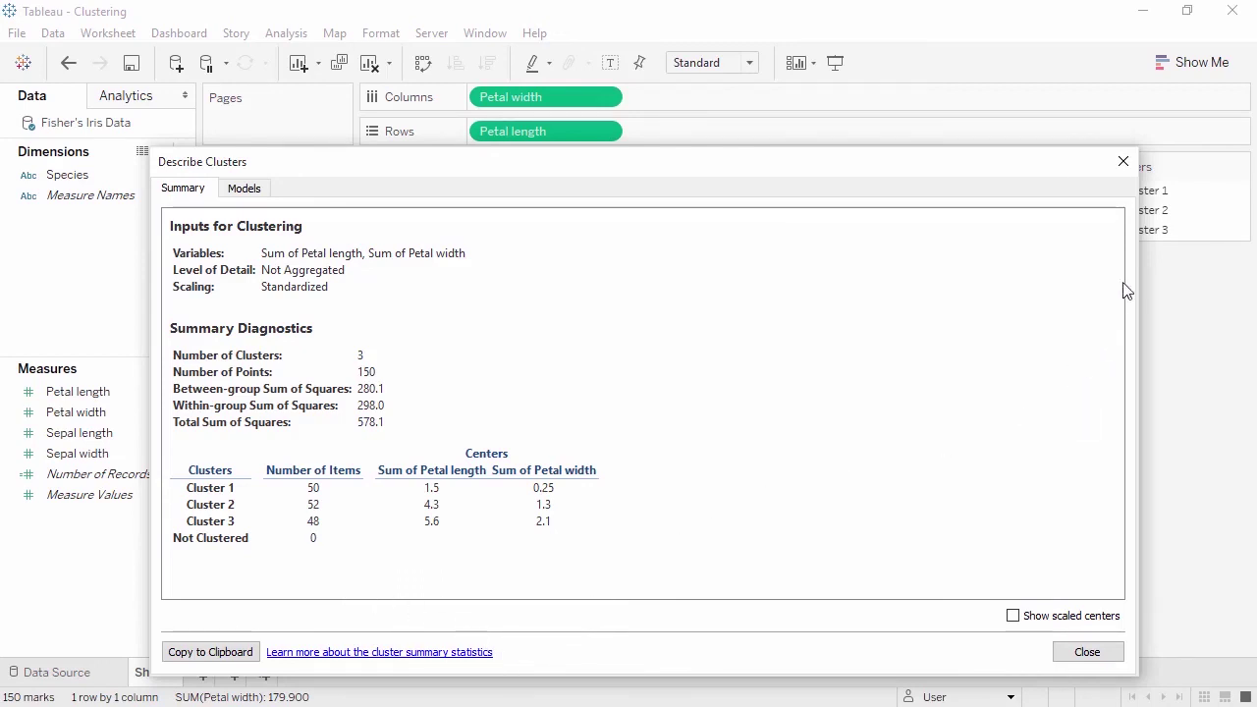
# - Close the cluster description and save the Clusters field from the marks as a group among the dimensions, accepting the suggested name
pyautogui.click(1124, 161)
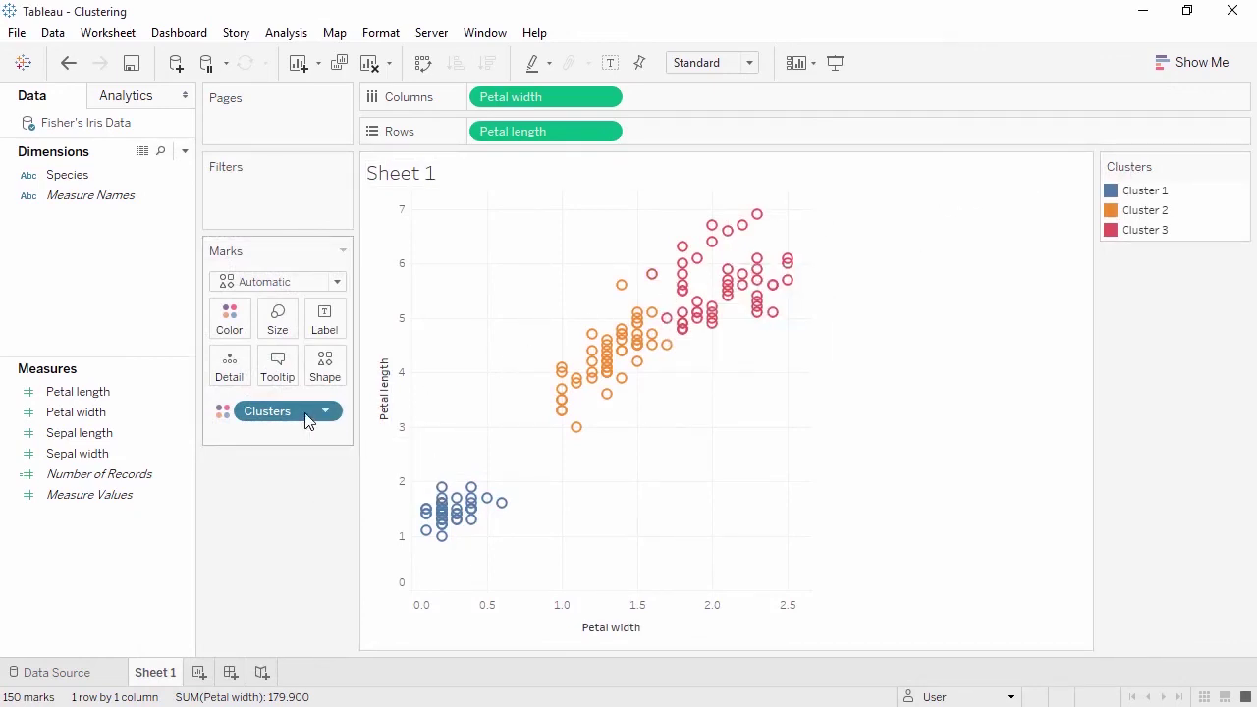
pyautogui.moveTo(308, 413); pyautogui.dragTo(73, 290)
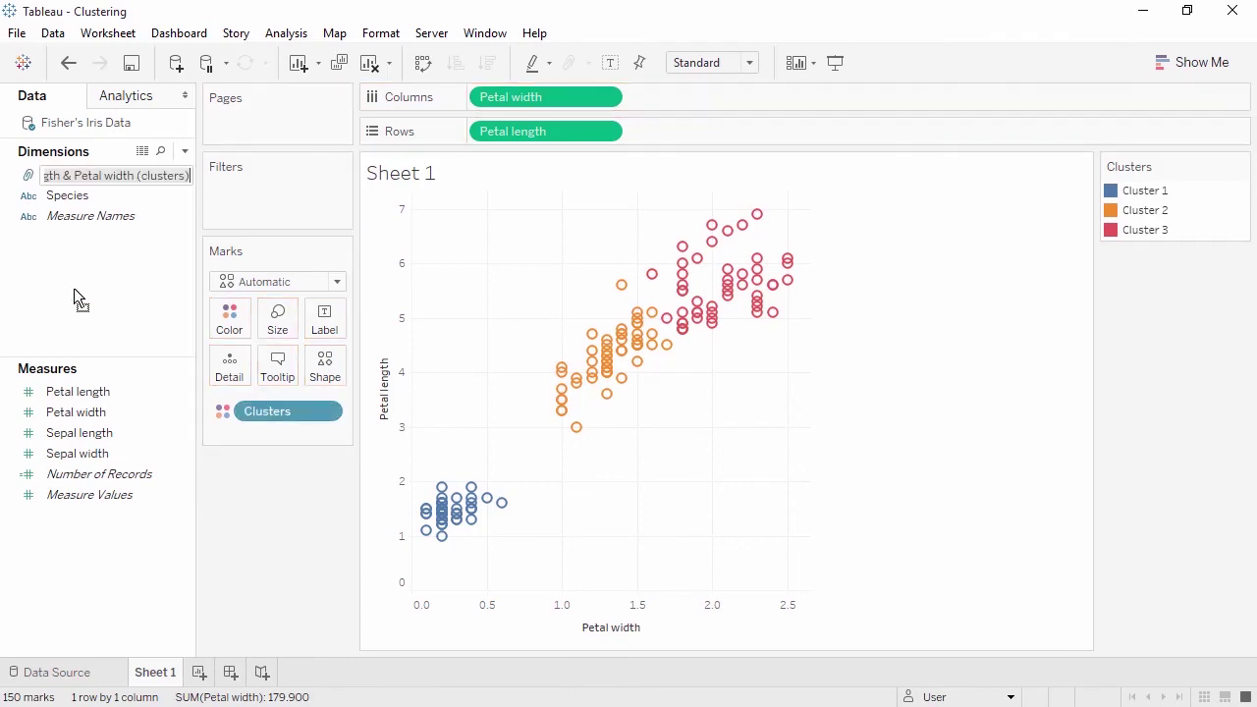
pyautogui.press('Return')
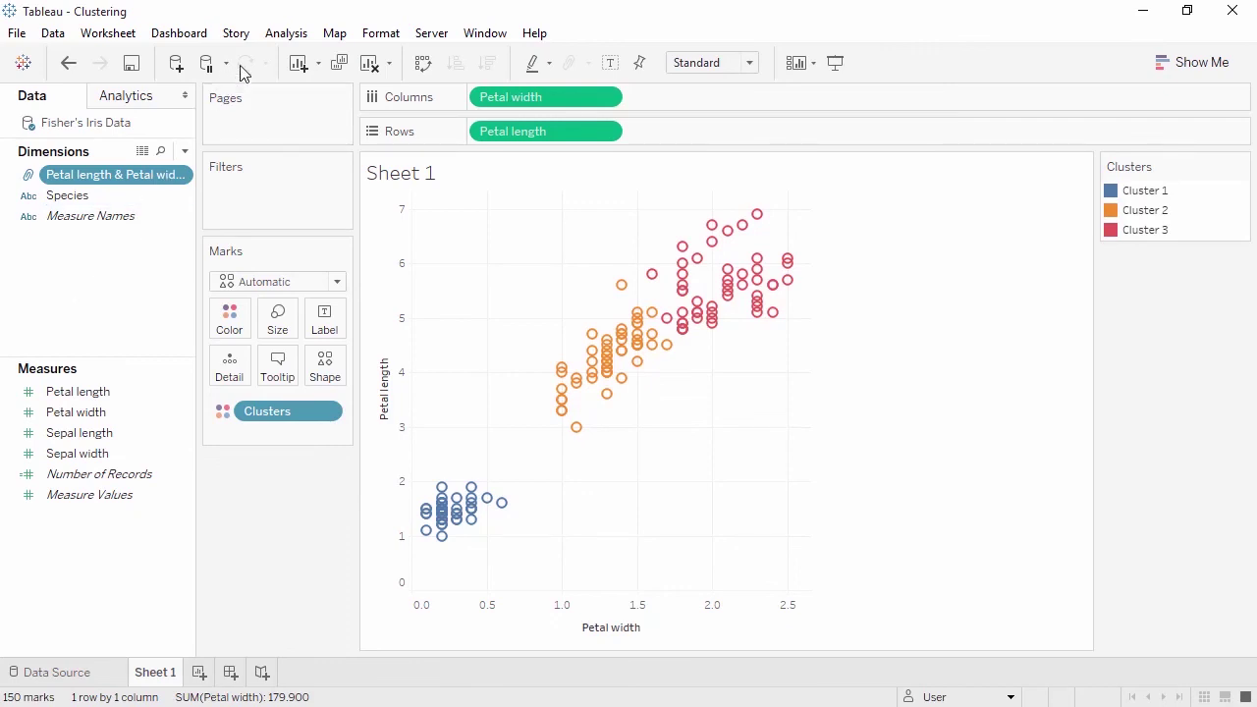
pyautogui.click(285, 33)
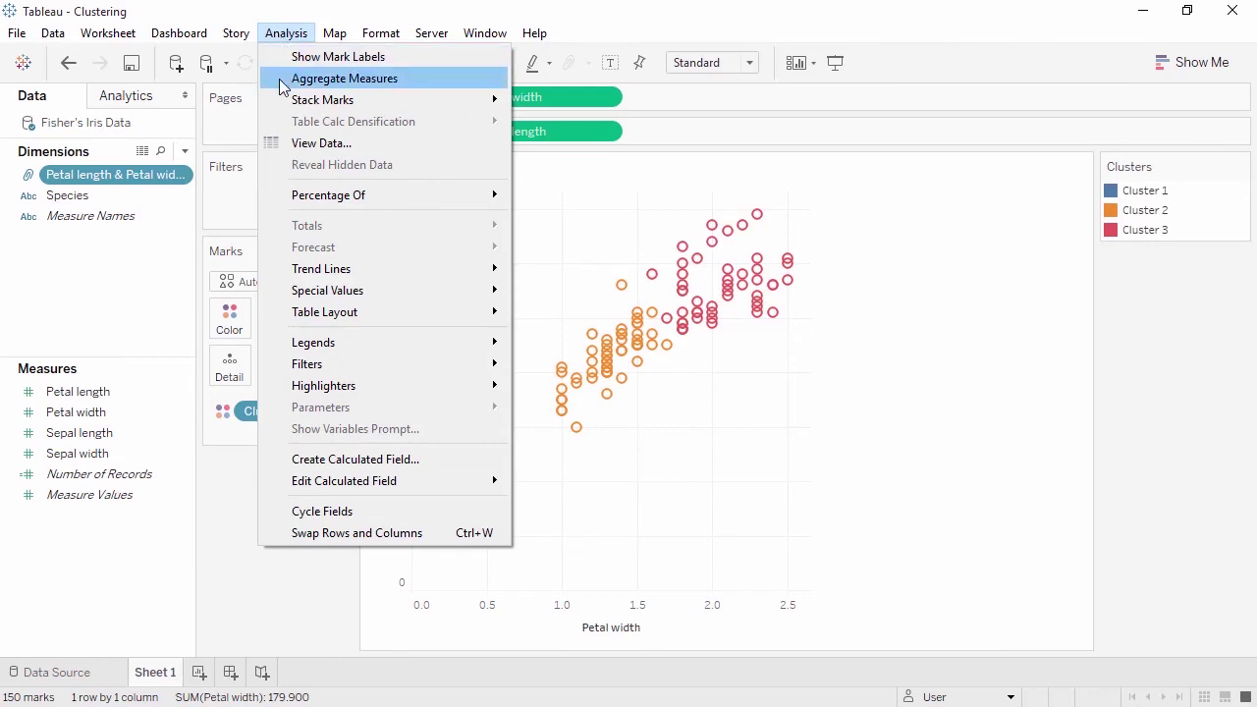
pyautogui.click(152, 263)
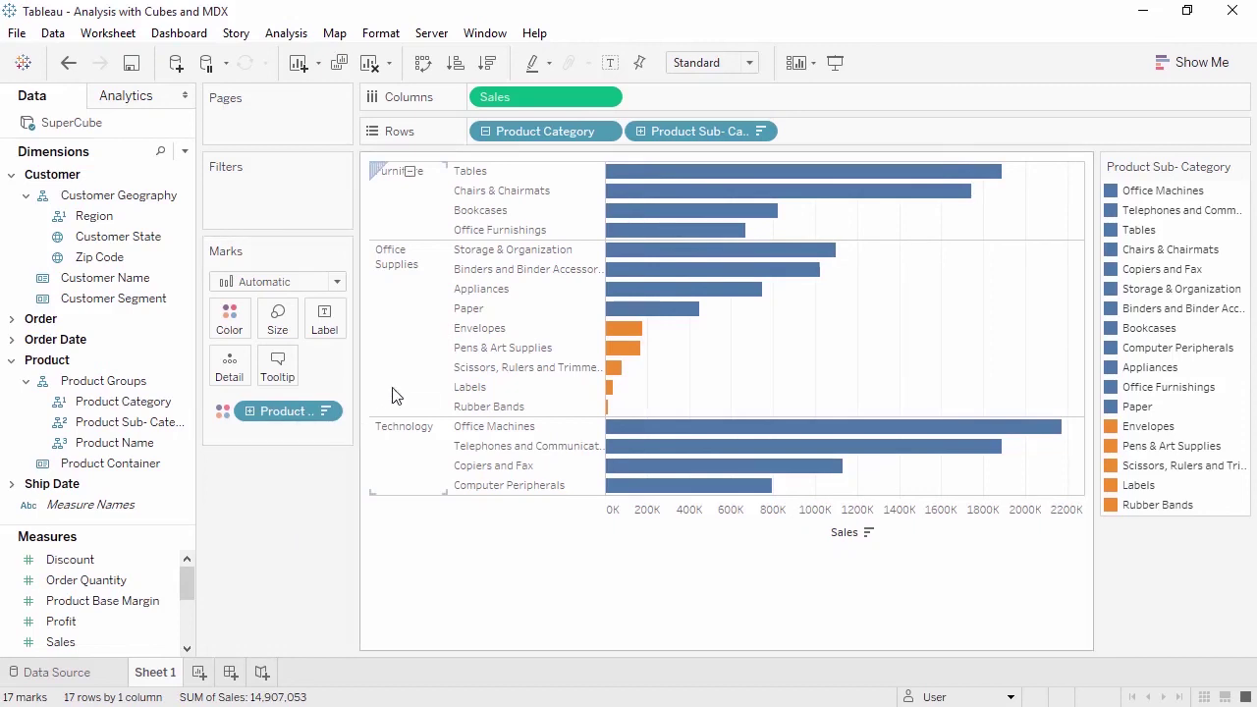
# - Select the five sub-categories from Envelopes to Rubber Bands in the chart, and add a new calculated member named Small Items
pyautogui.click(472, 332)
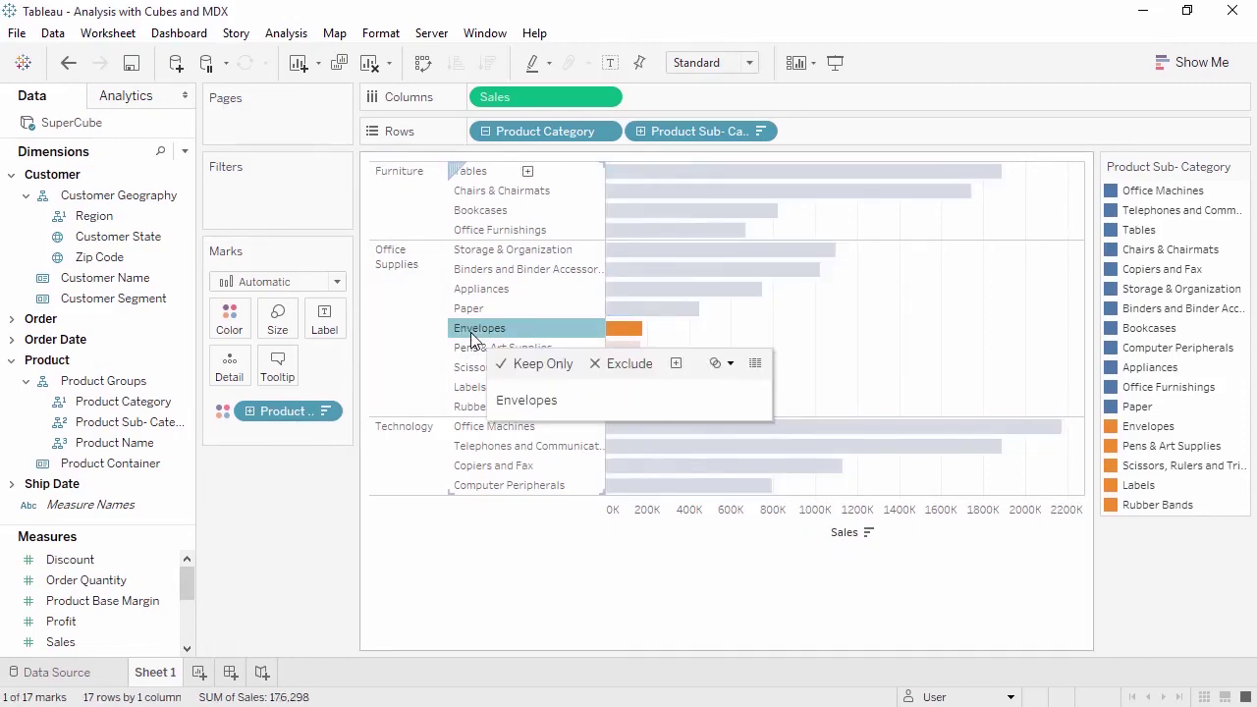
pyautogui.keyDown('shift'); pyautogui.click(468, 406); pyautogui.keyUp('shift')
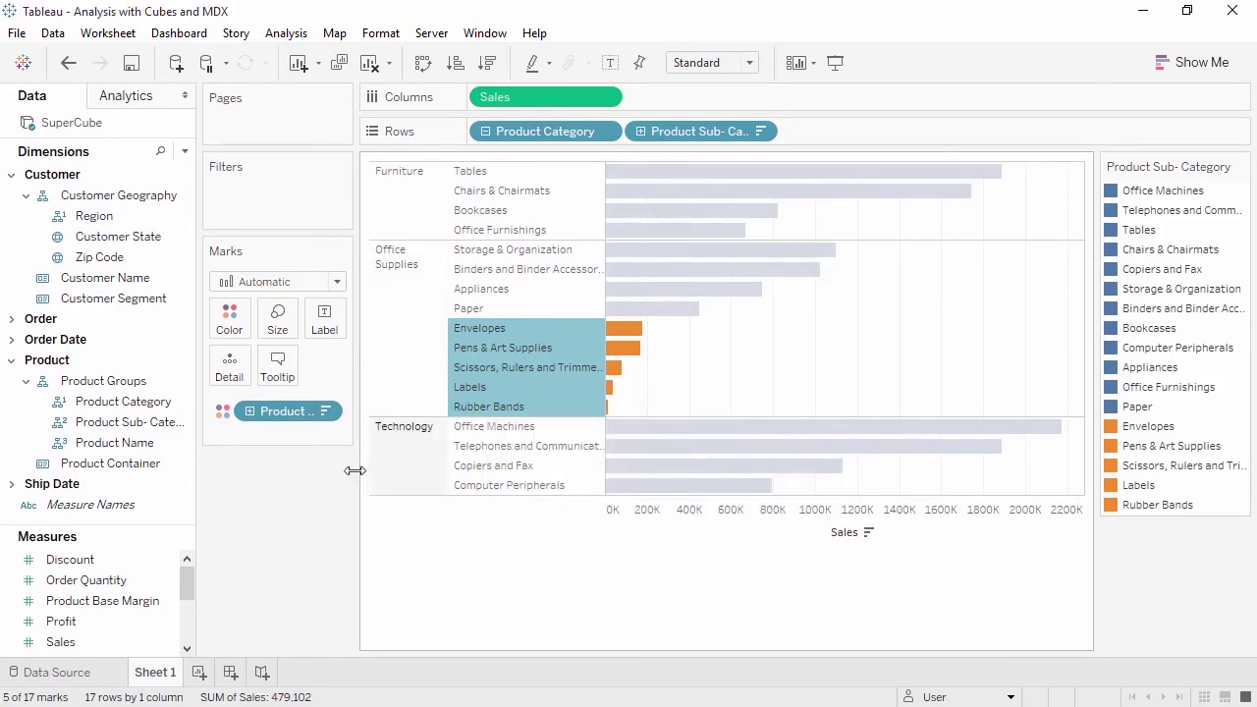
pyautogui.rightClick(178, 525)
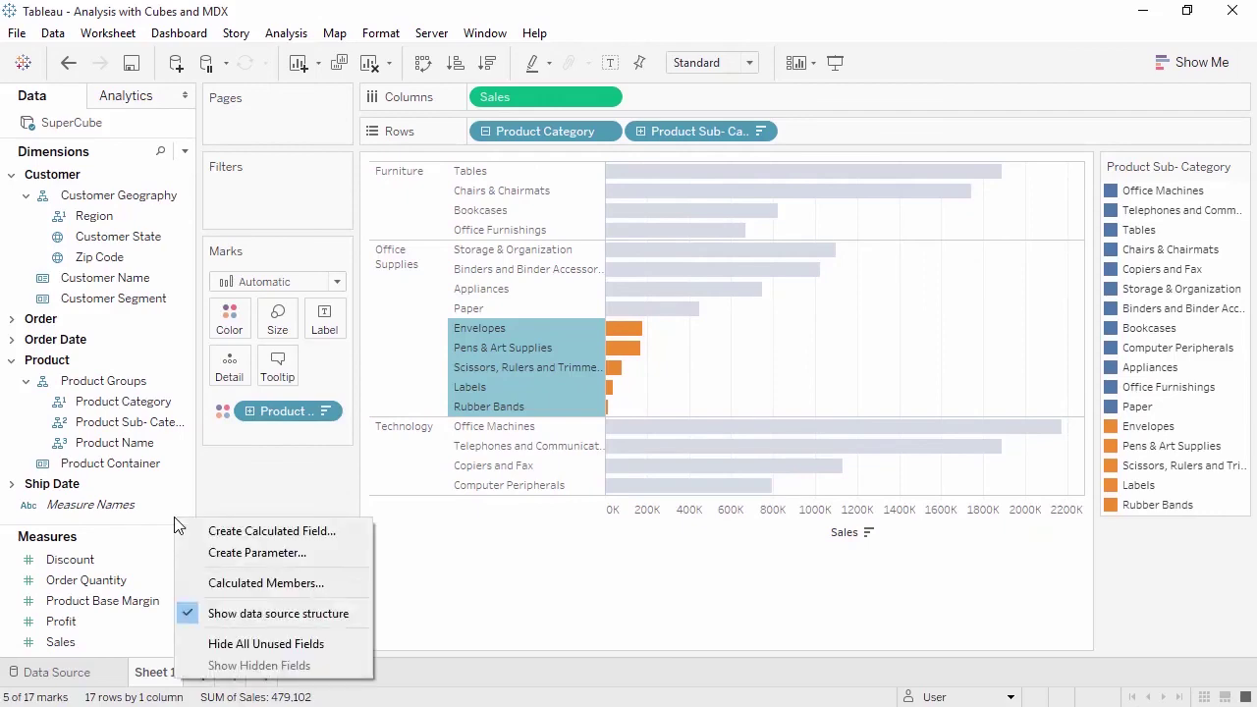
pyautogui.click(249, 585)
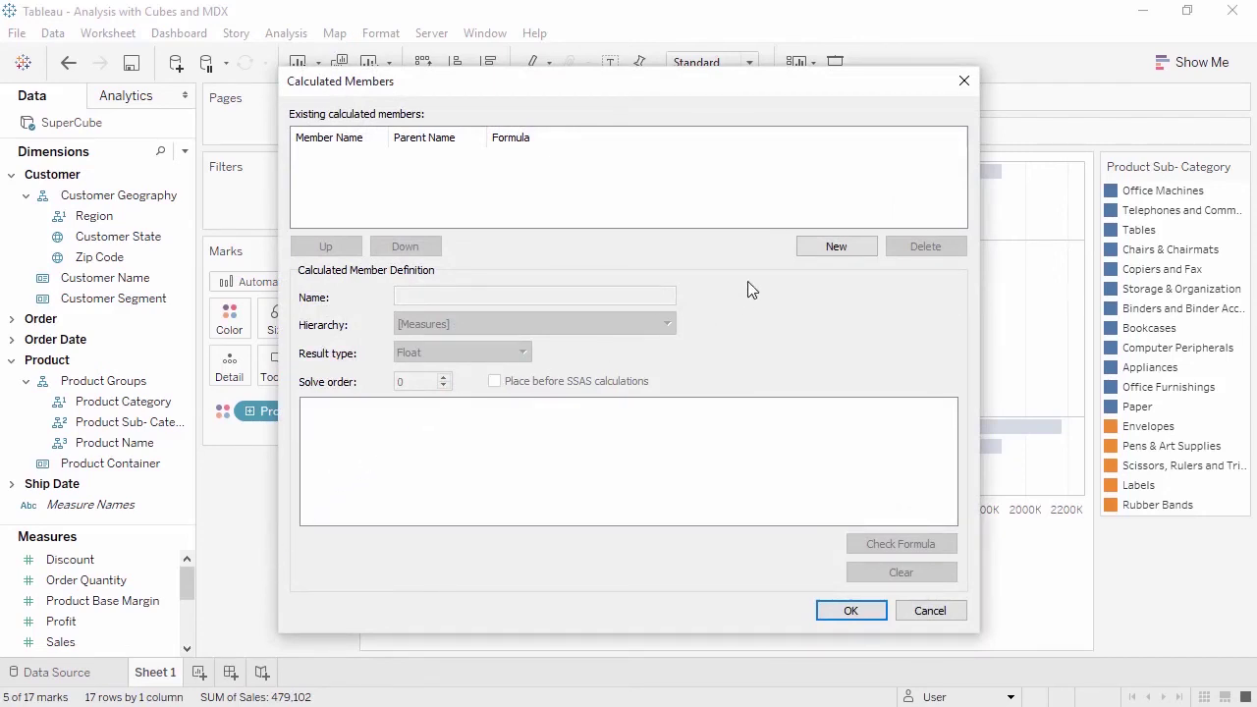
pyautogui.click(837, 250)
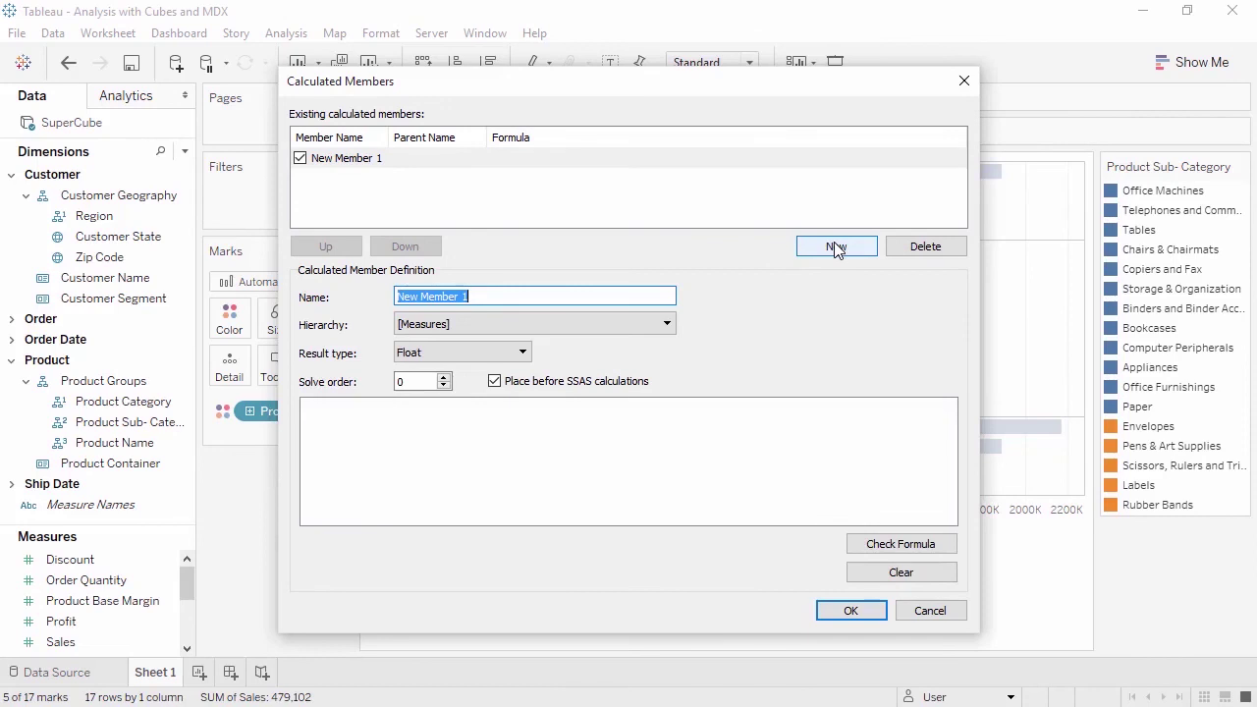
pyautogui.write('Small Items')
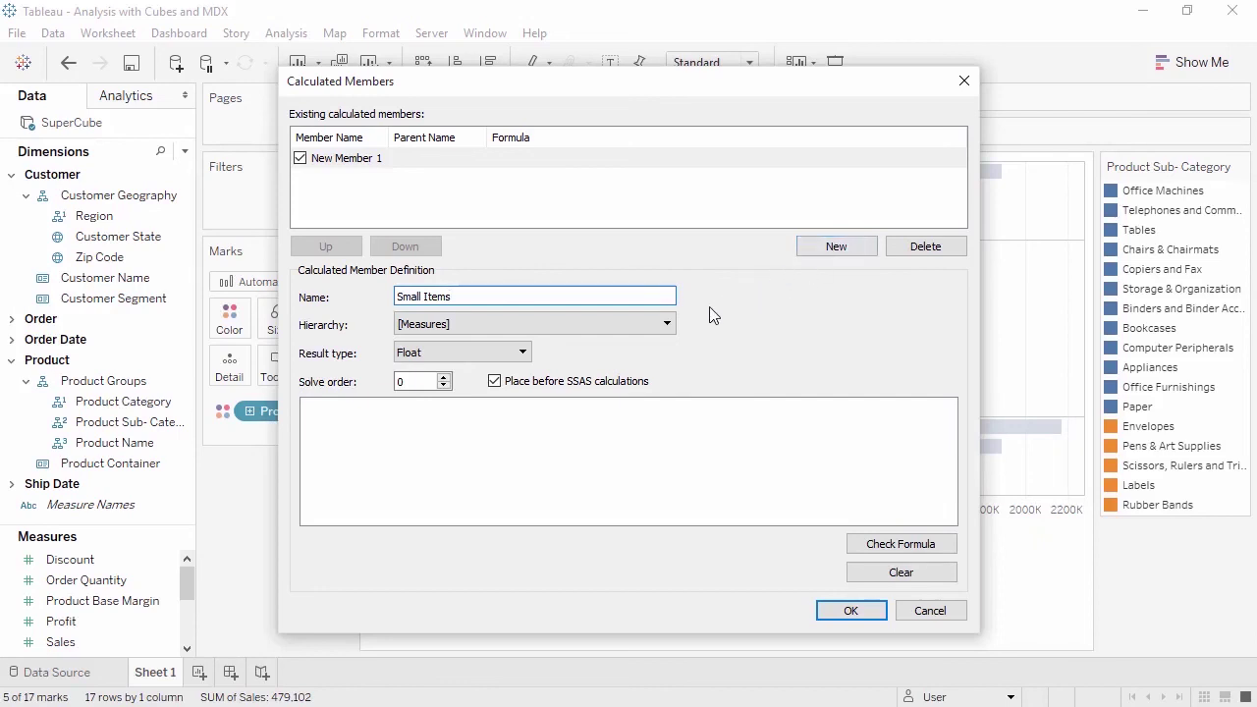
# - Set the Small Items member's hierarchy to [Product].[Product Groups] and choose Office Supplies as its parent member
pyautogui.click(668, 326)
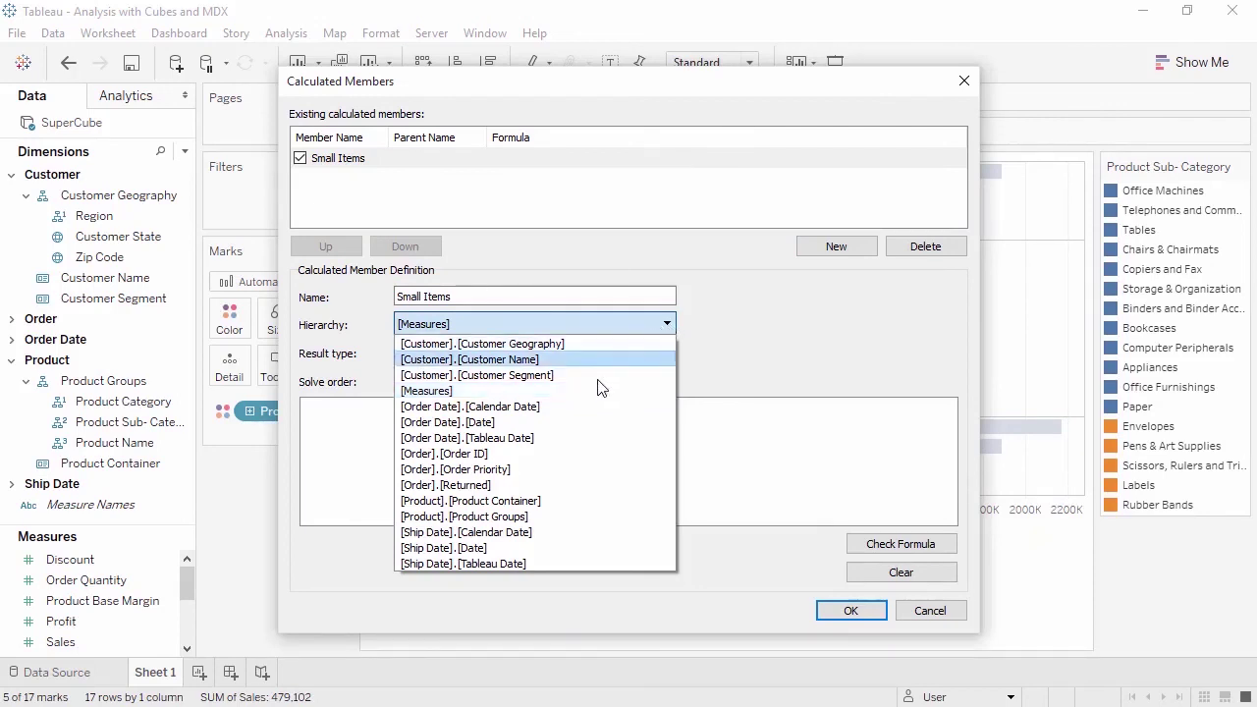
pyautogui.click(553, 519)
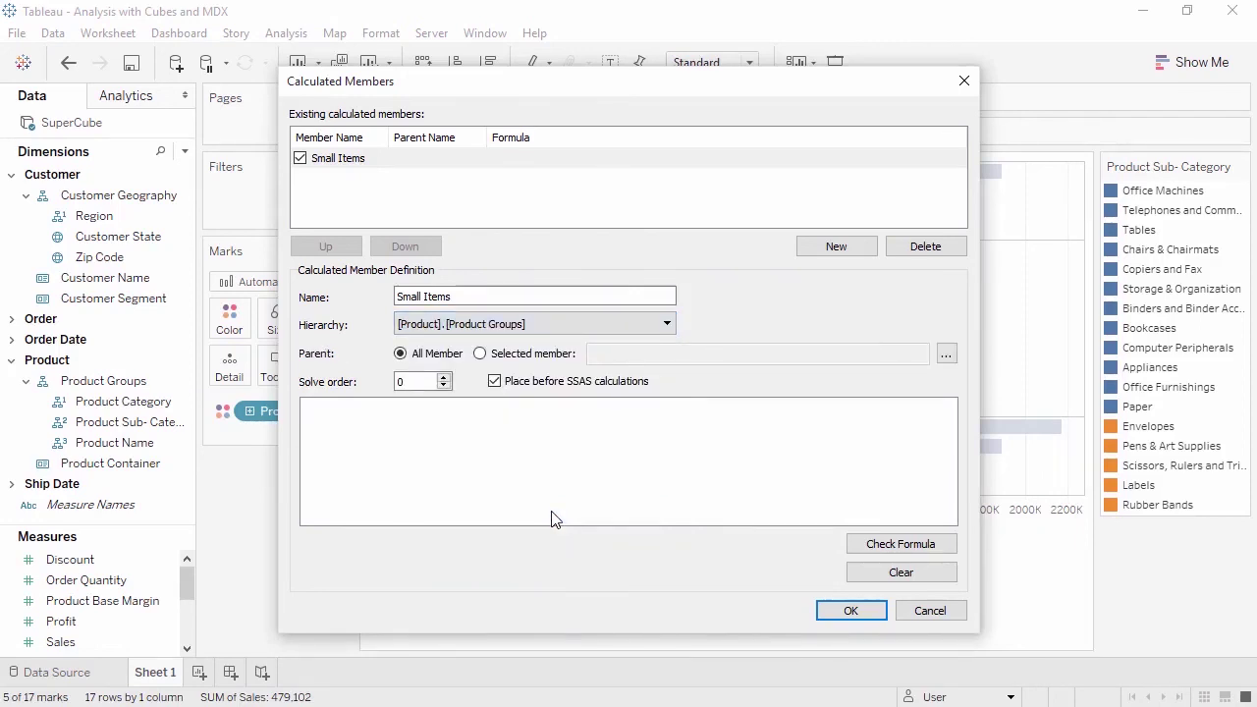
pyautogui.click(481, 356)
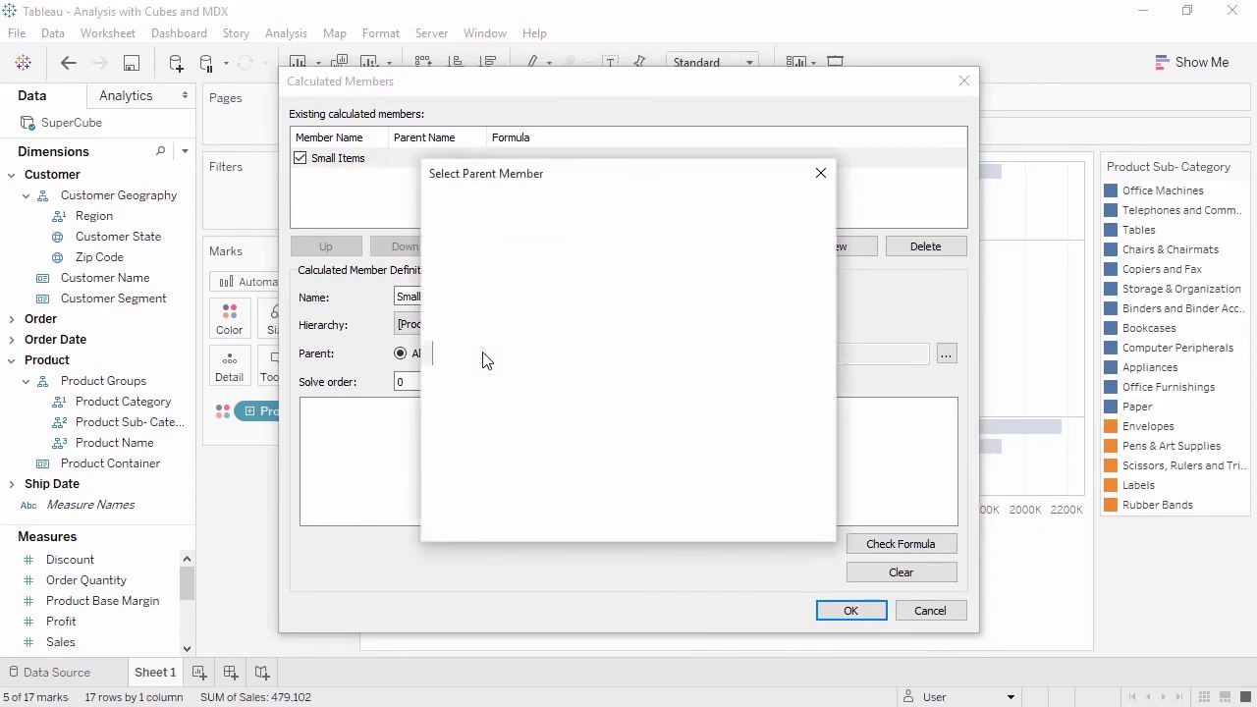
pyautogui.click(467, 247)
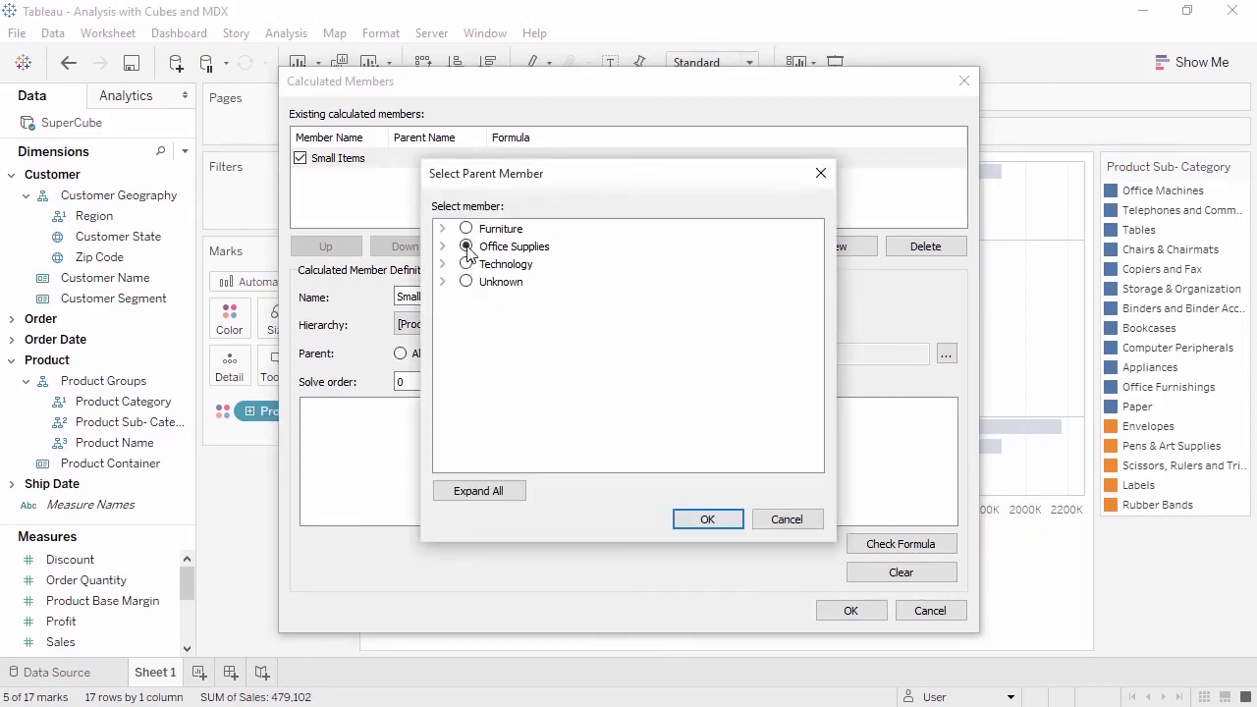
pyautogui.click(685, 521)
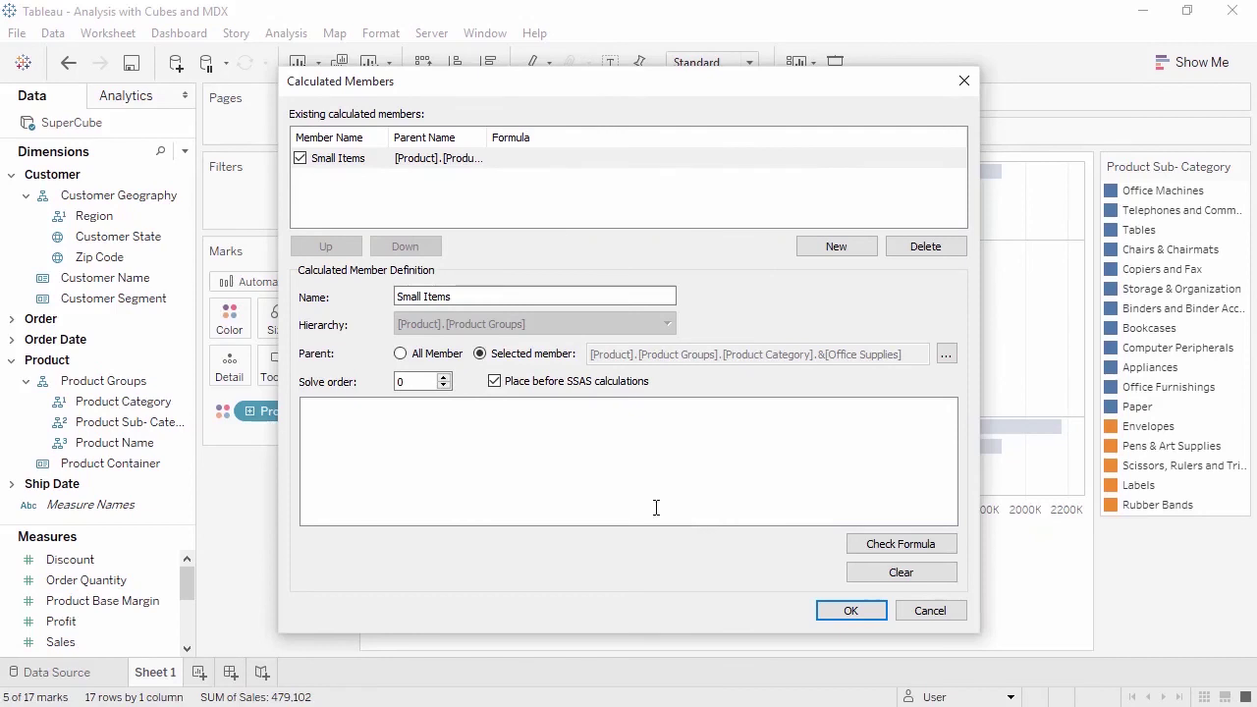
# - Give Small Items a formula summing Envelopes, Pens & Art Supplies, Scissors, Rulers and Trimmers, Labels, and Rubber Bands, check it and save the member
pyautogui.click(650, 504)
pyautogui.rightClick(649, 504)
pyautogui.click(696, 612)
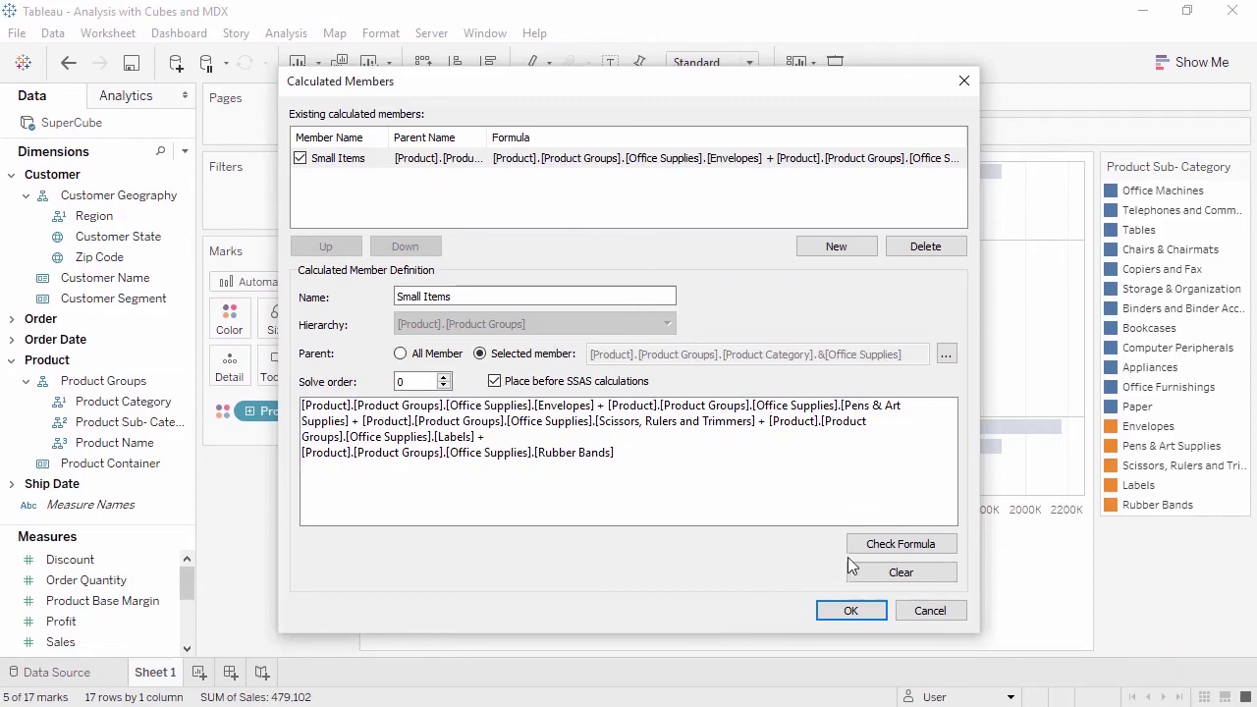
pyautogui.click(875, 555)
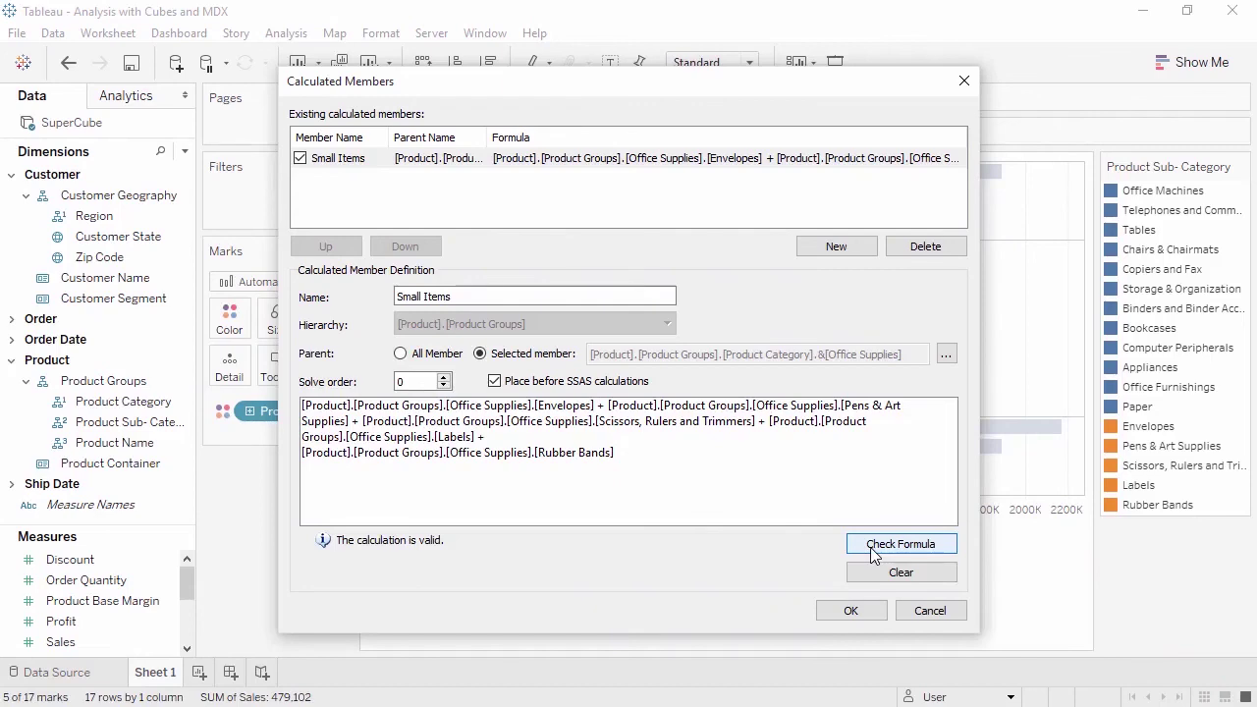
pyautogui.click(850, 611)
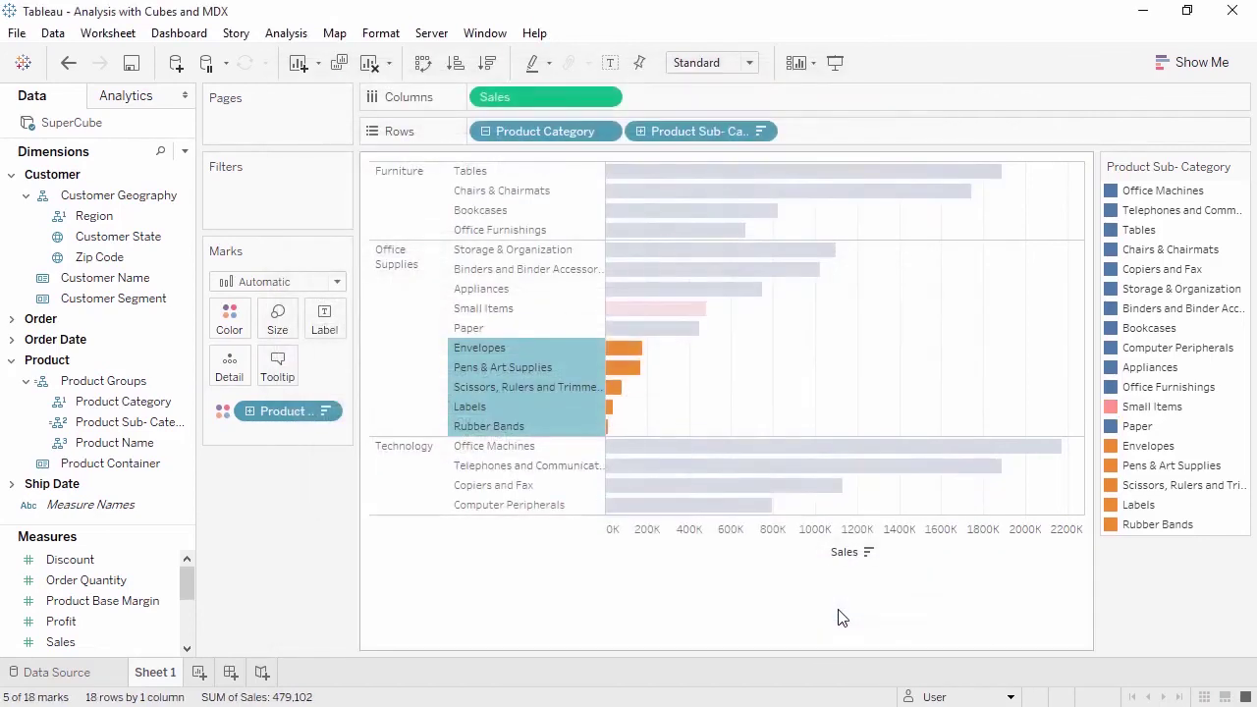
# - Exclude the five sub-categories Envelopes, Pens & Art Supplies, Scissors, Rulers and Trimmers, Labels, and Rubber Bands from the sales chart
pyautogui.click(840, 616)
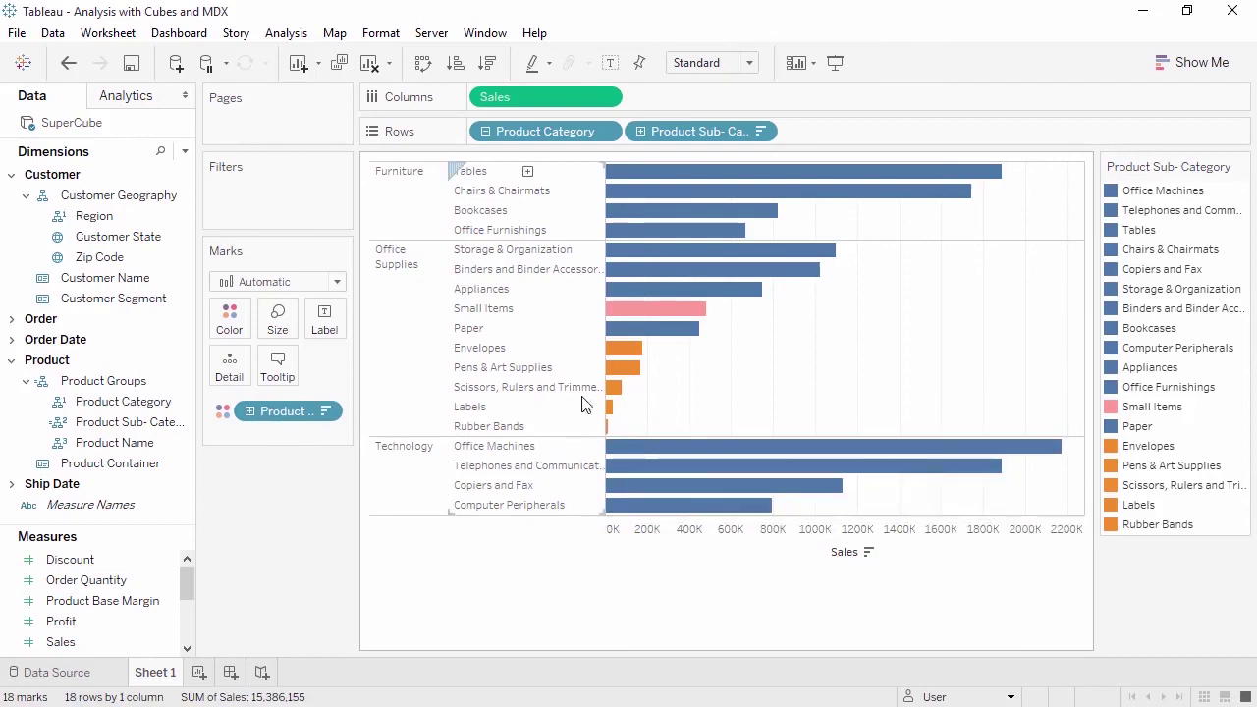
pyautogui.moveTo(555, 355)
pyautogui.moveTo(555, 356); pyautogui.dragTo(539, 432)
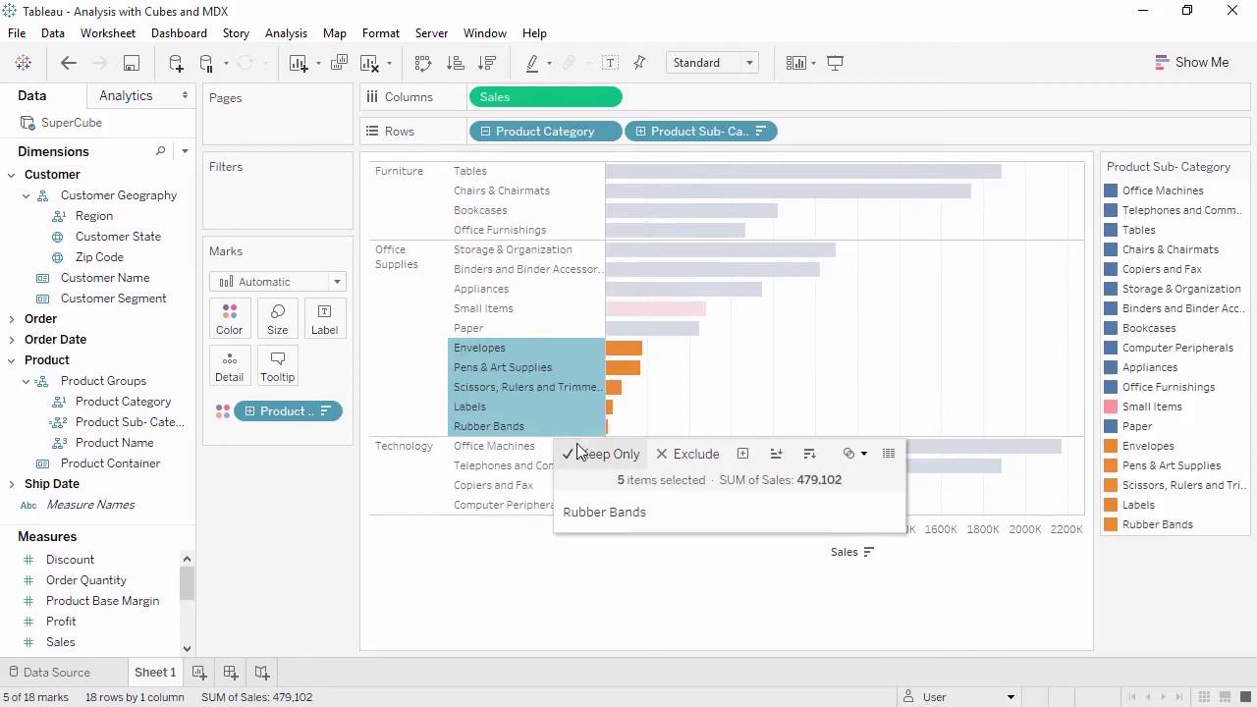
pyautogui.click(667, 462)
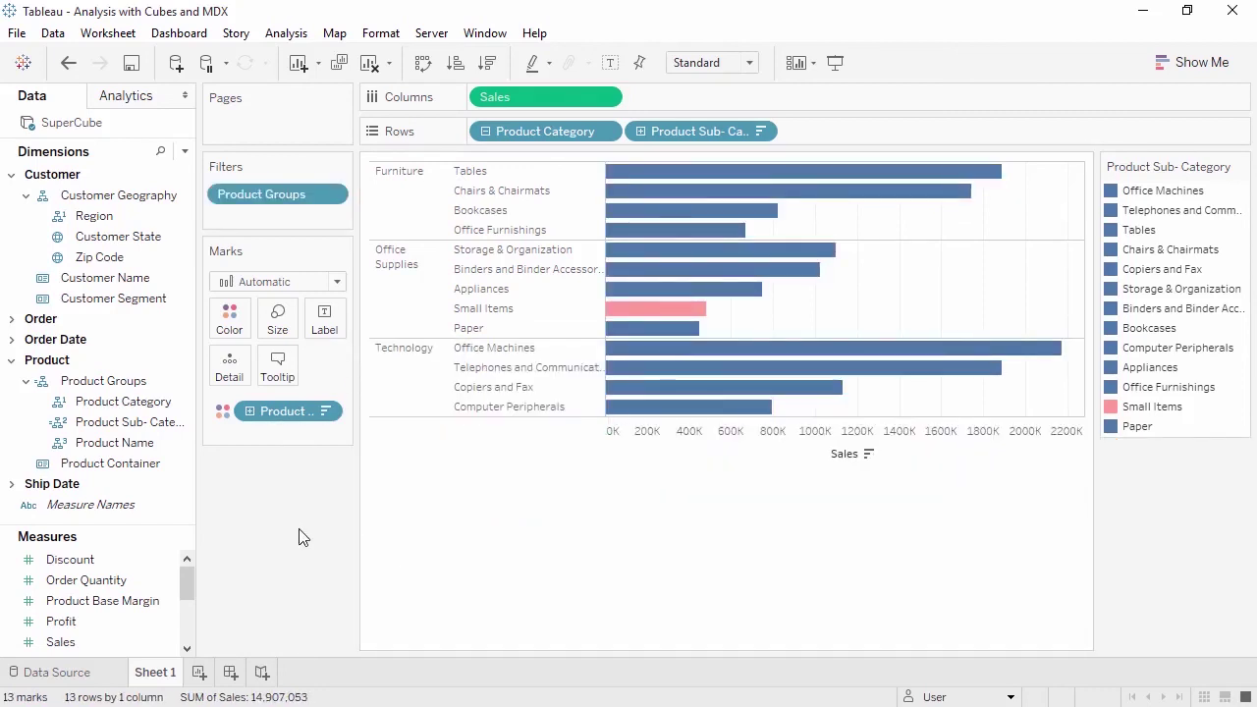
# - Add a new, empty worksheet to the workbook
pyautogui.click(114, 385)
pyautogui.click(199, 673)
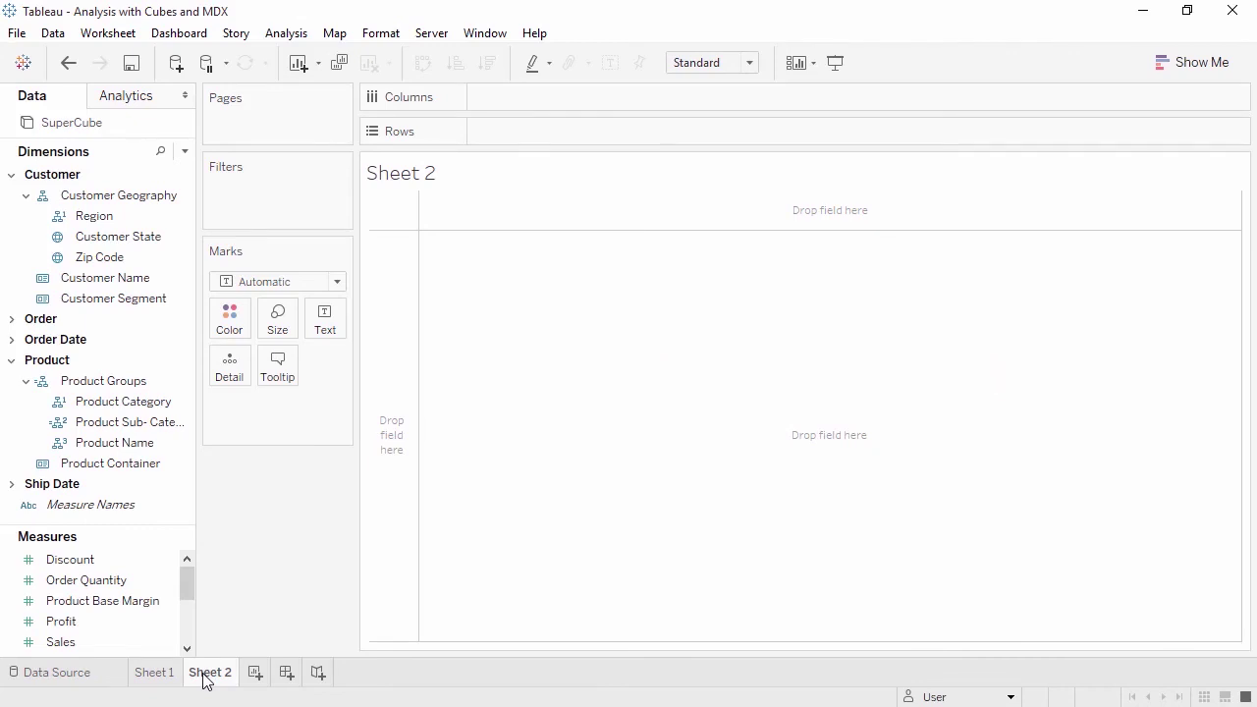
pyautogui.rightClick(143, 528)
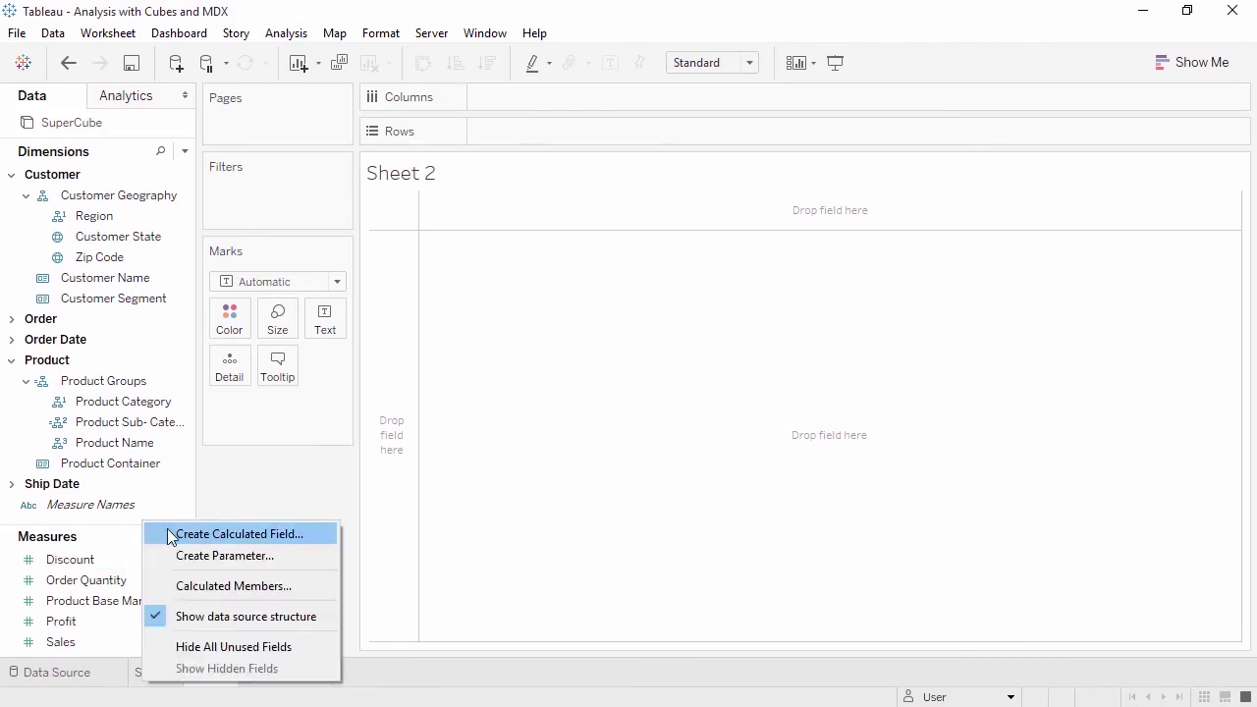
pyautogui.click(169, 534)
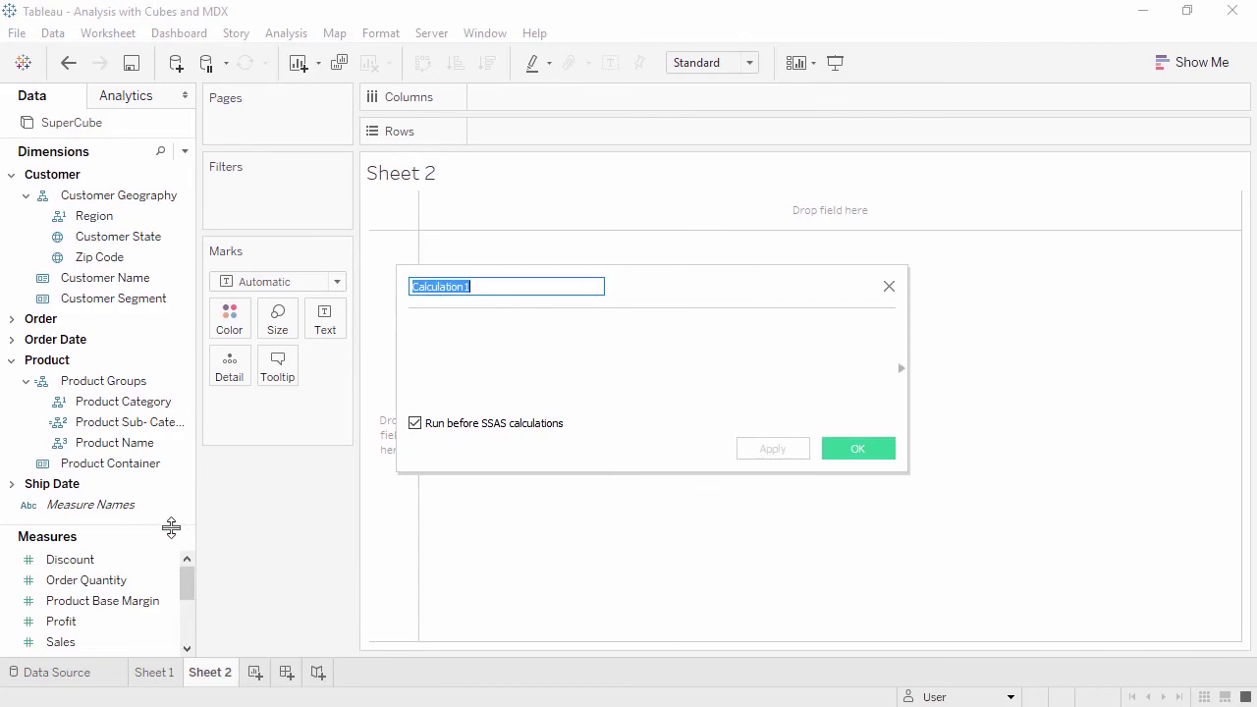
pyautogui.moveTo(102, 221); pyautogui.dragTo(492, 356)
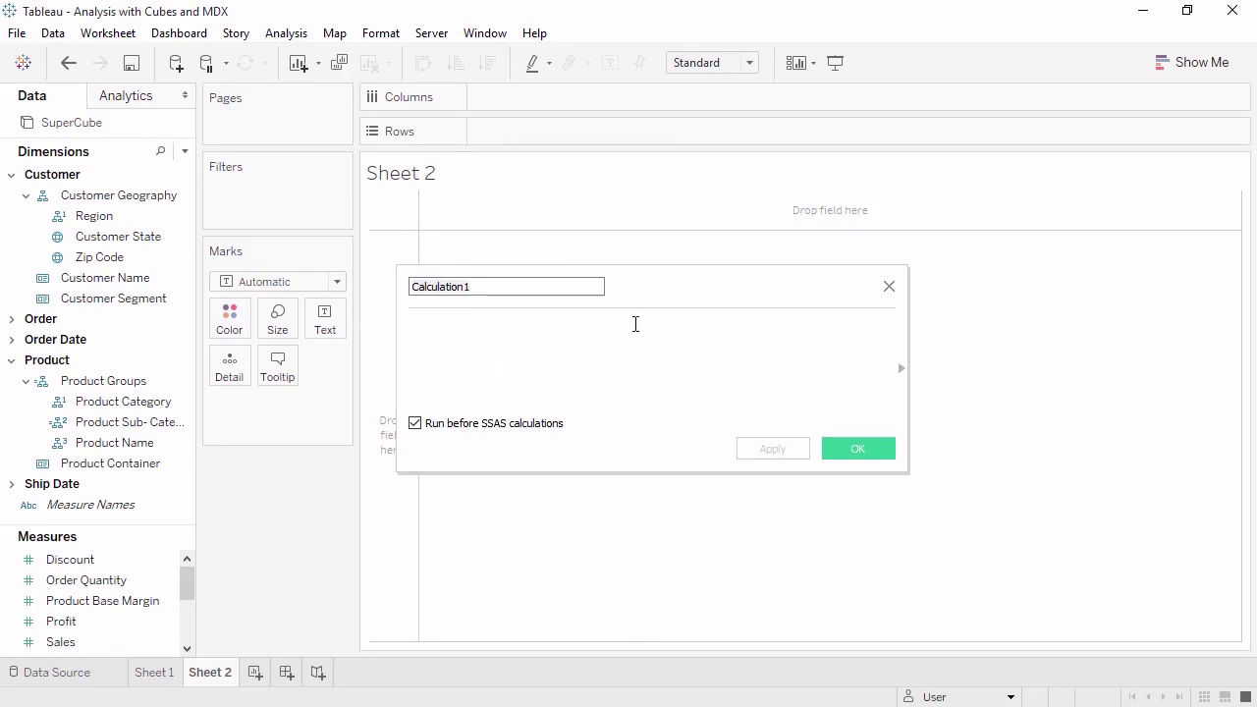
pyautogui.click(889, 286)
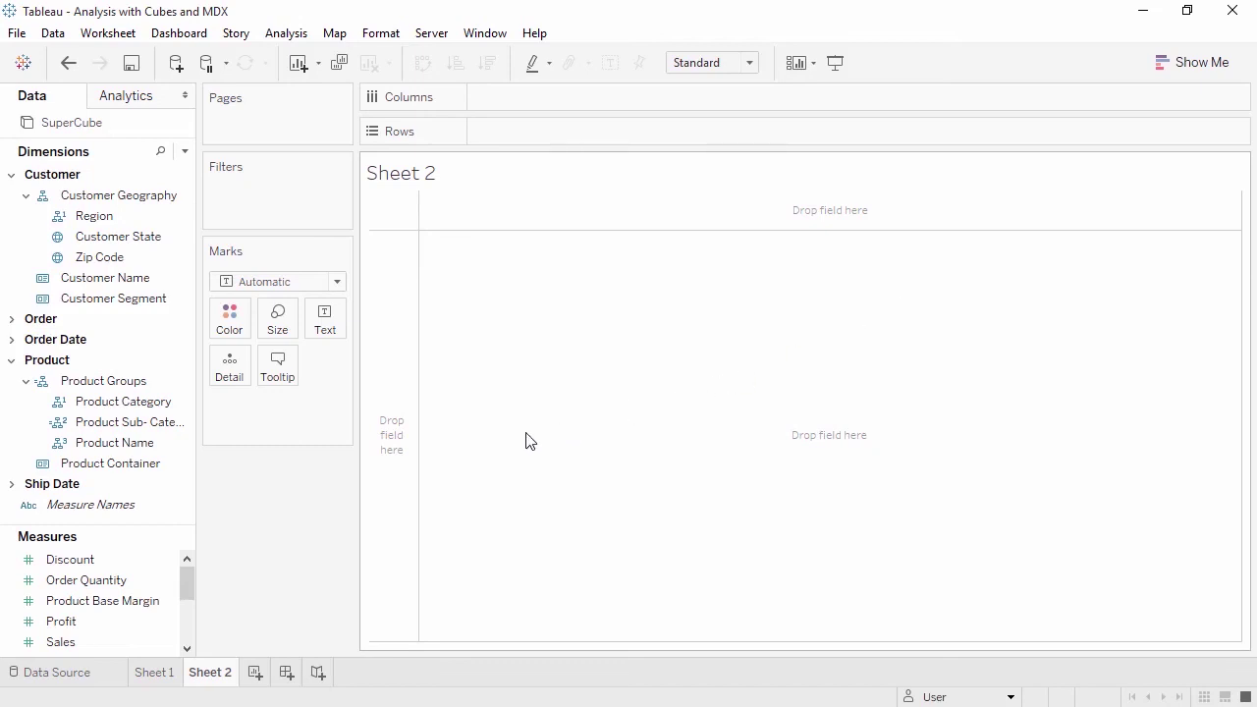
# - Add another calculated member to the SuperCube data source and name it West Sales
pyautogui.rightClick(179, 527)
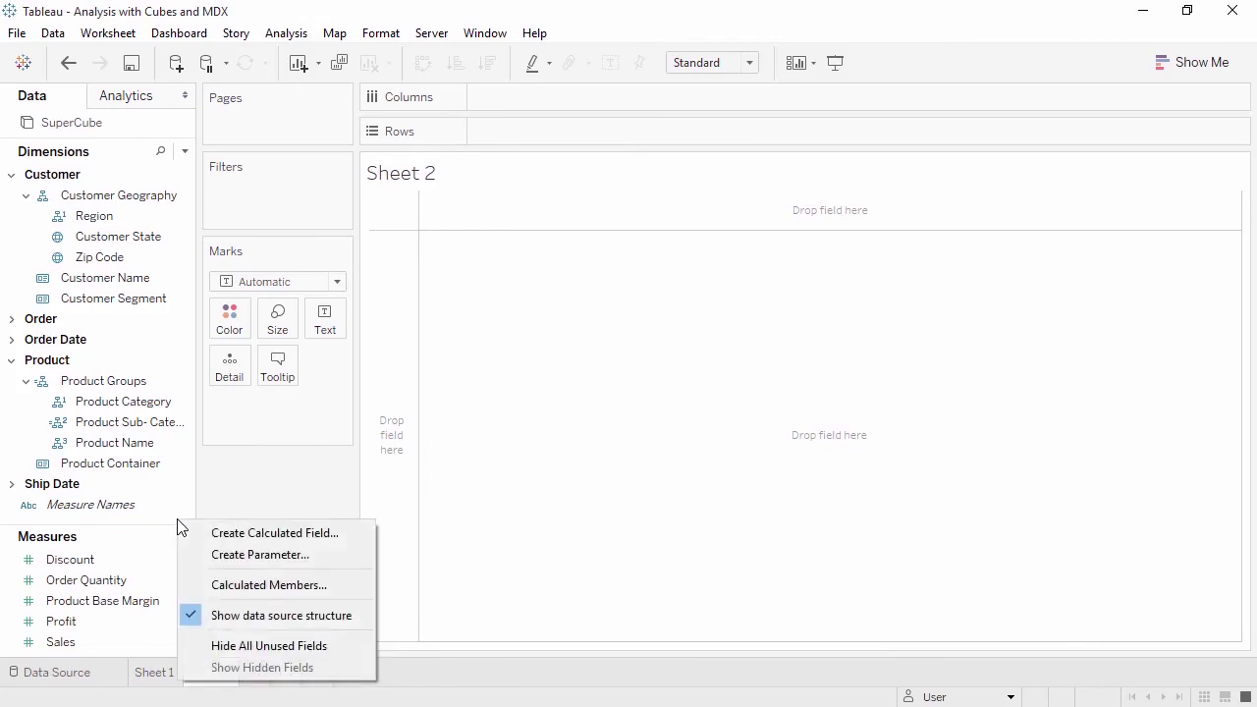
pyautogui.click(208, 588)
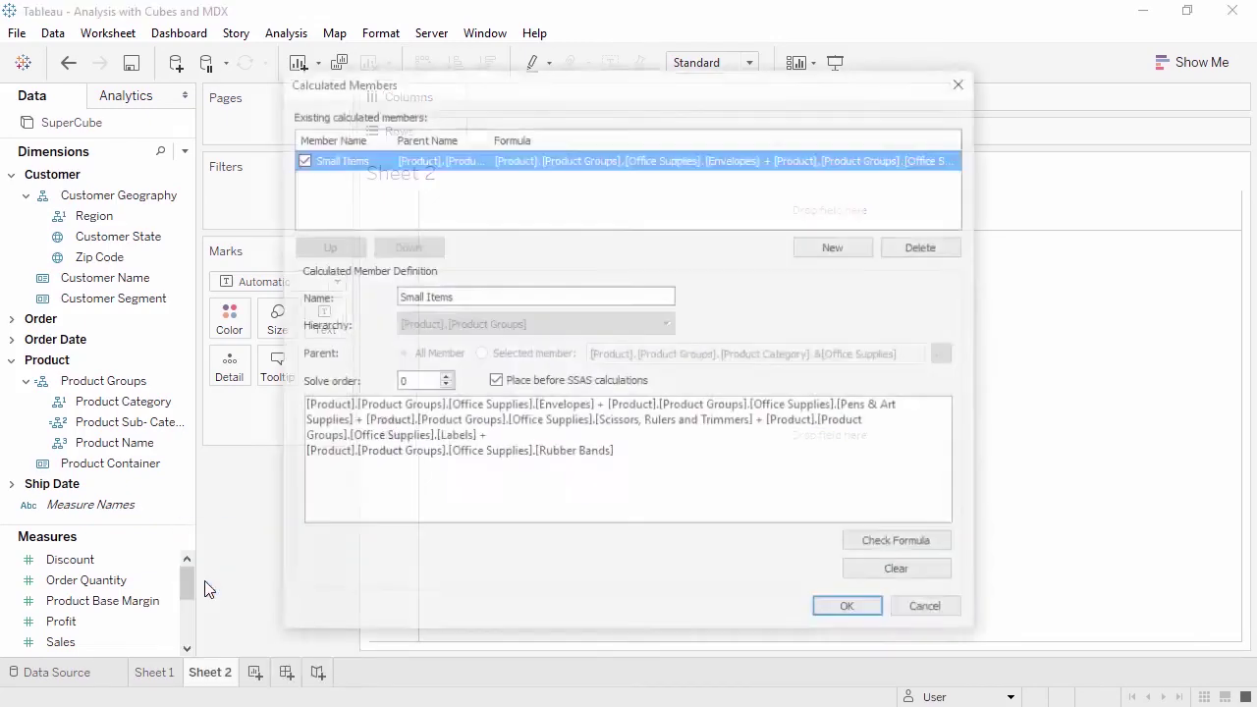
pyautogui.click(833, 248)
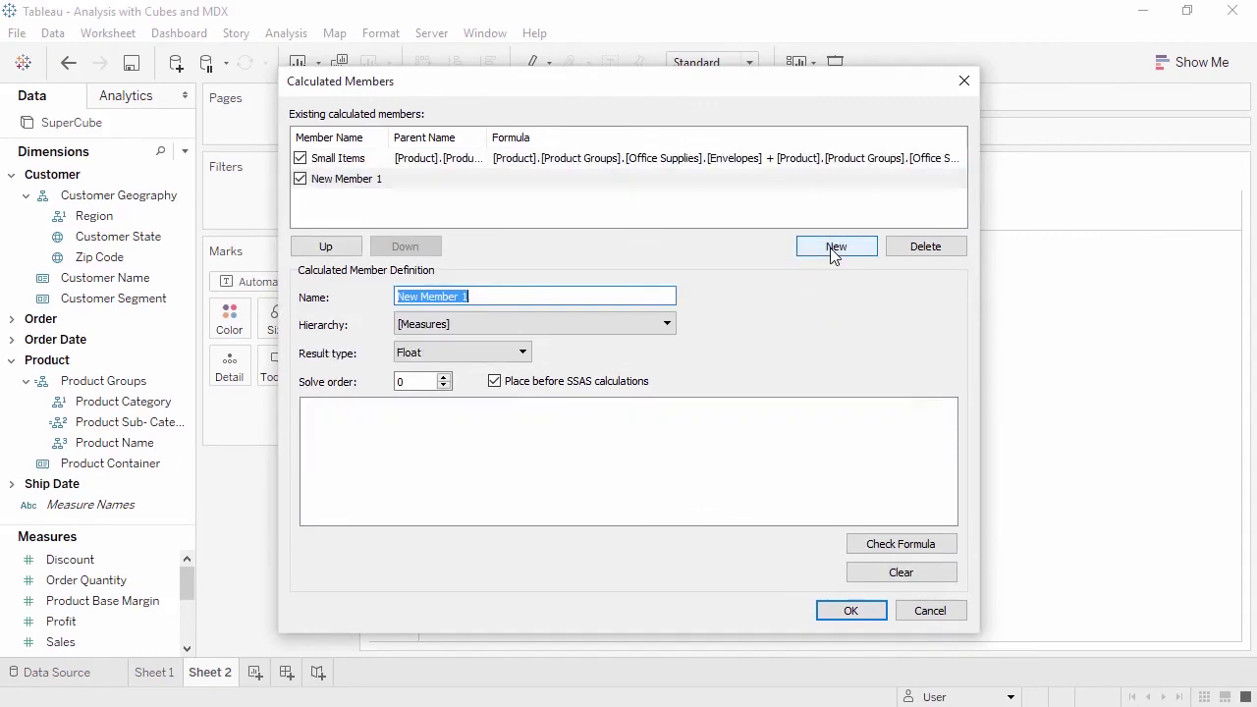
pyautogui.write('West Sales')
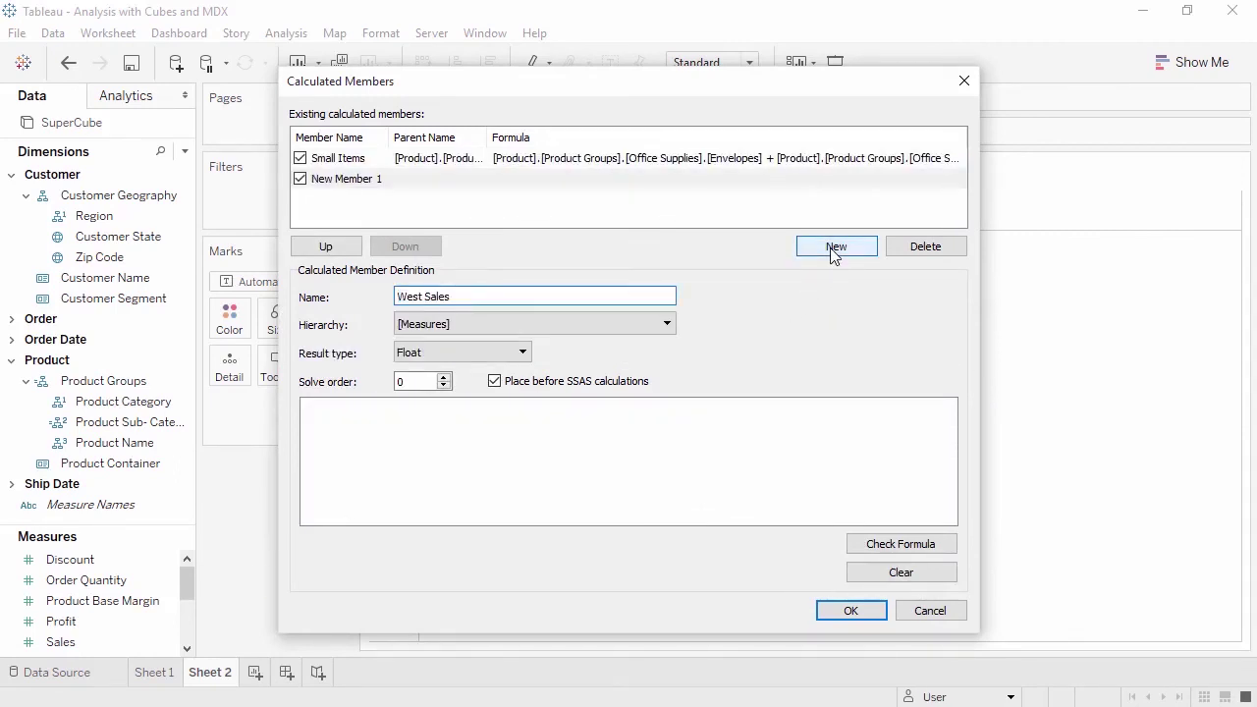
# - Keep West Sales in the [Measures] hierarchy, enter the formula ([Measures].[Sales] , [Customer].[Customer Geography].[Region].[West] ), and save the member
pyautogui.click(668, 325)
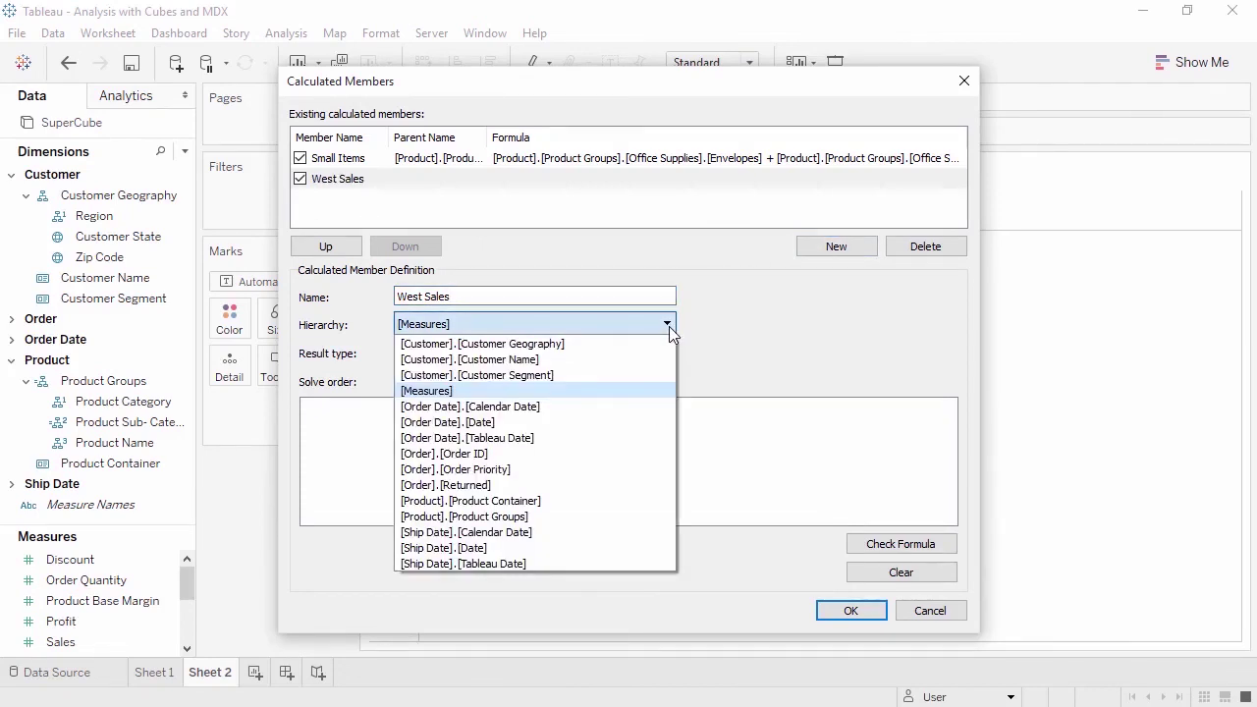
pyautogui.click(669, 326)
pyautogui.click(567, 405)
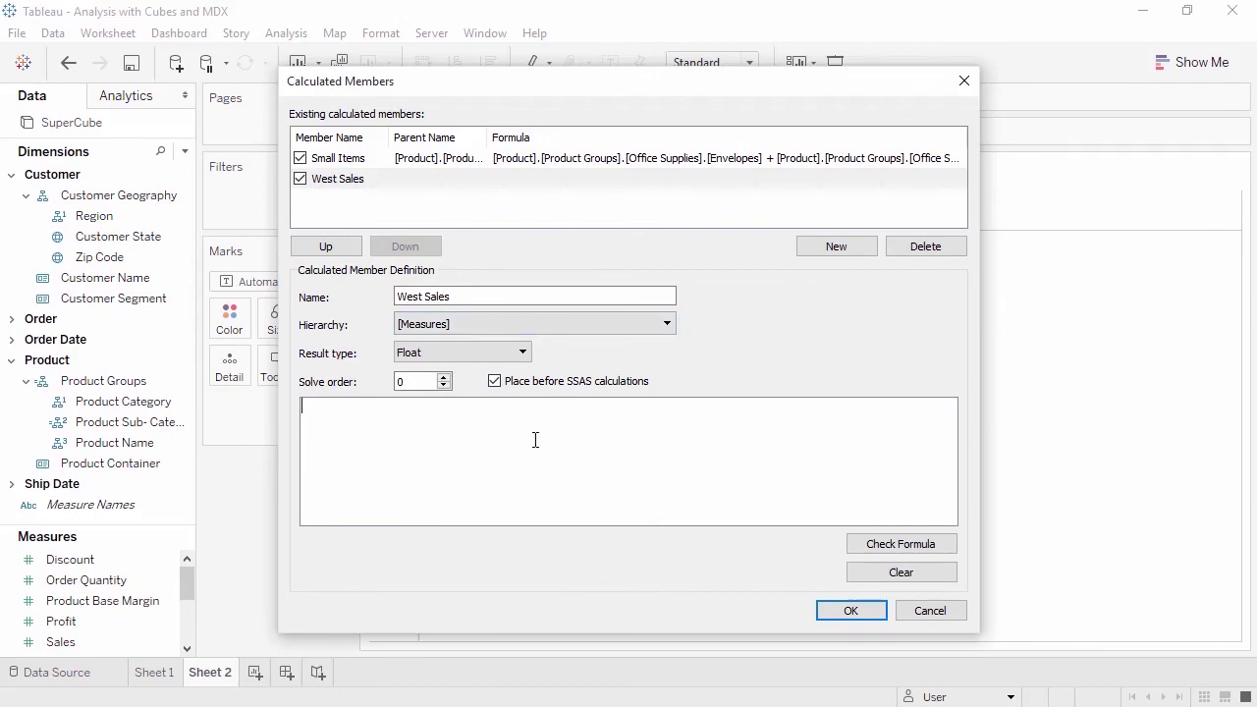
pyautogui.write('([Measures].[Sales] , [Customer].[Customer Geography].[Region].[West] )')
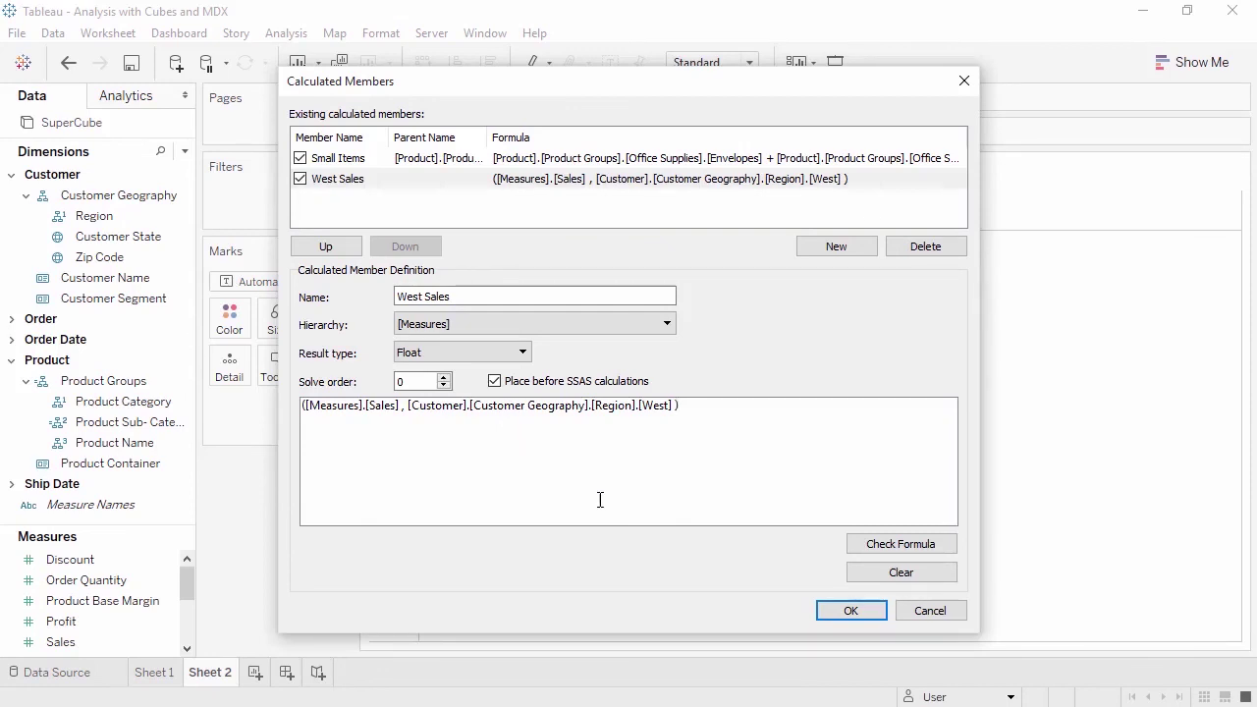
pyautogui.click(830, 611)
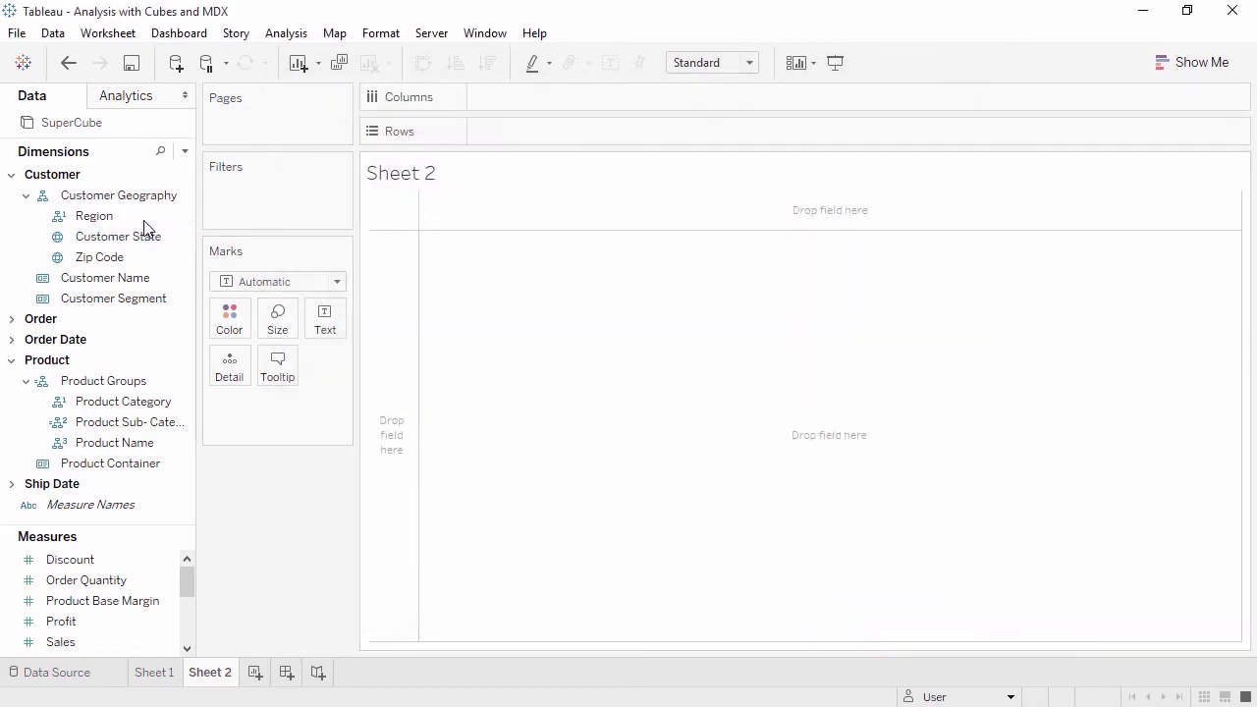
# - Build a bar chart with Region on rows and West Sales on columns, and compare the West and East bars' values
pyautogui.click(117, 216)
pyautogui.moveTo(117, 216); pyautogui.dragTo(384, 366)
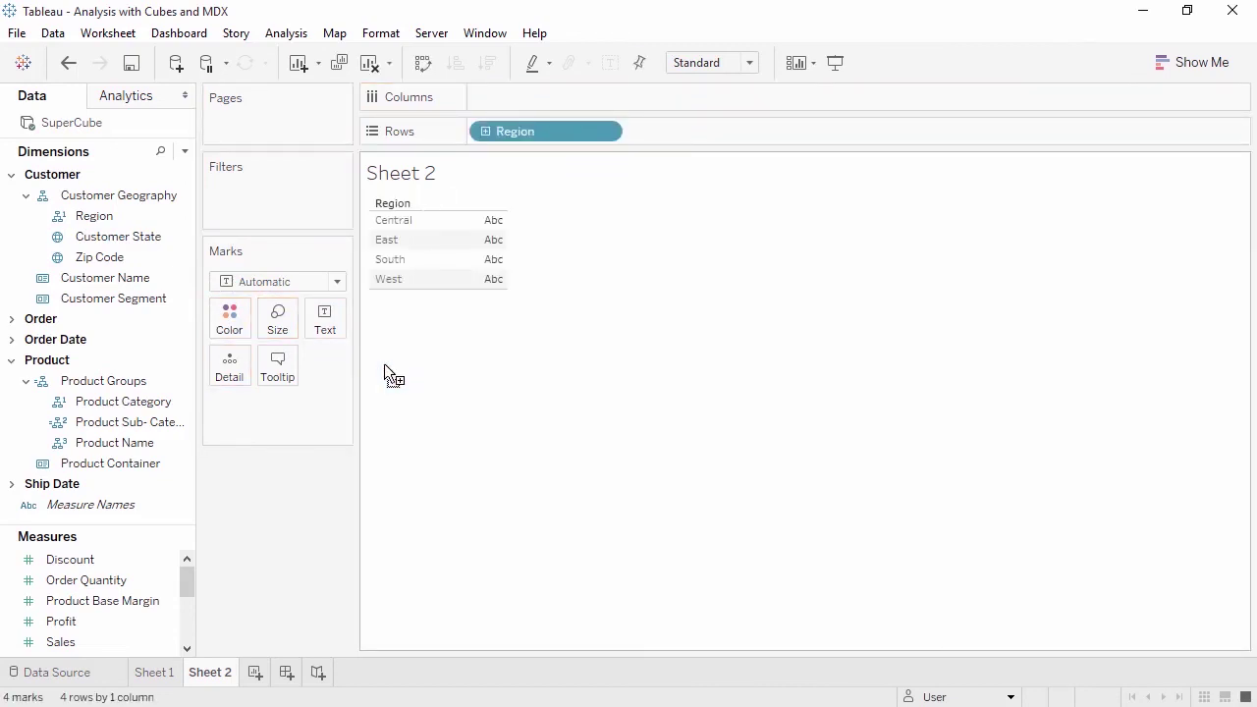
pyautogui.moveTo(151, 512); pyautogui.dragTo(152, 395)
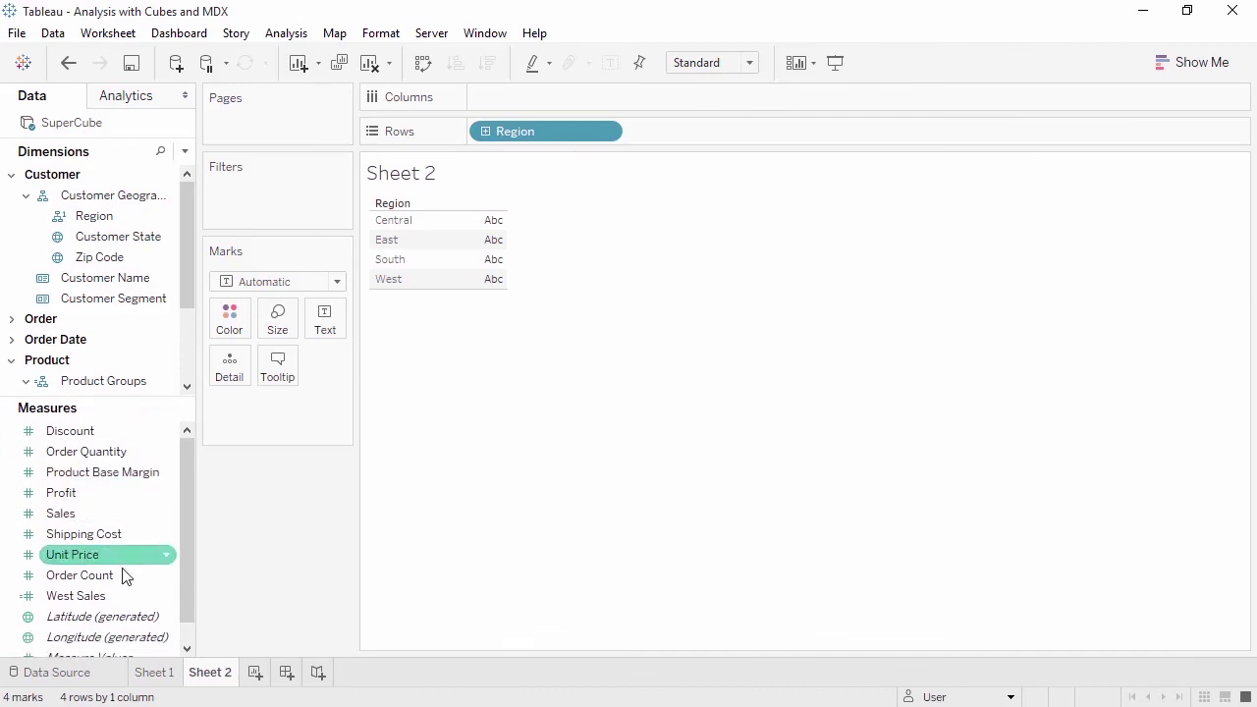
pyautogui.moveTo(121, 596); pyautogui.dragTo(276, 476)
pyautogui.moveTo(462, 285); pyautogui.dragTo(583, 92)
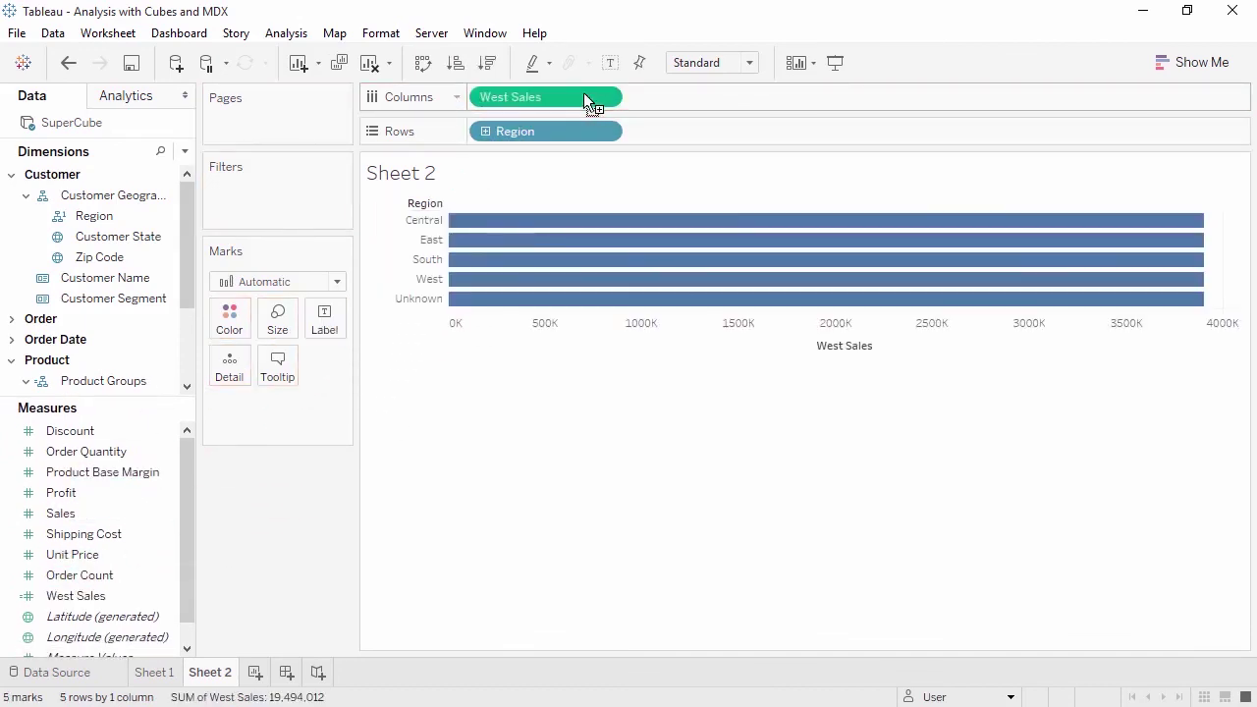
pyautogui.moveTo(553, 288)
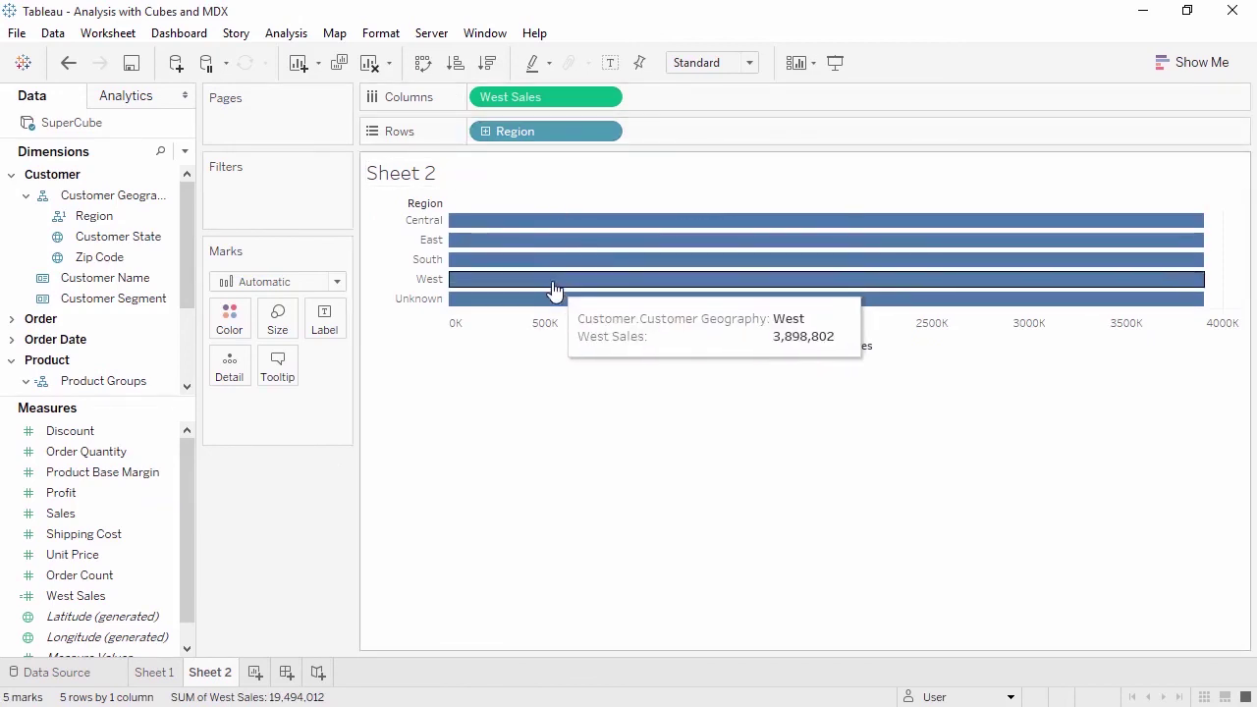
pyautogui.moveTo(555, 261)
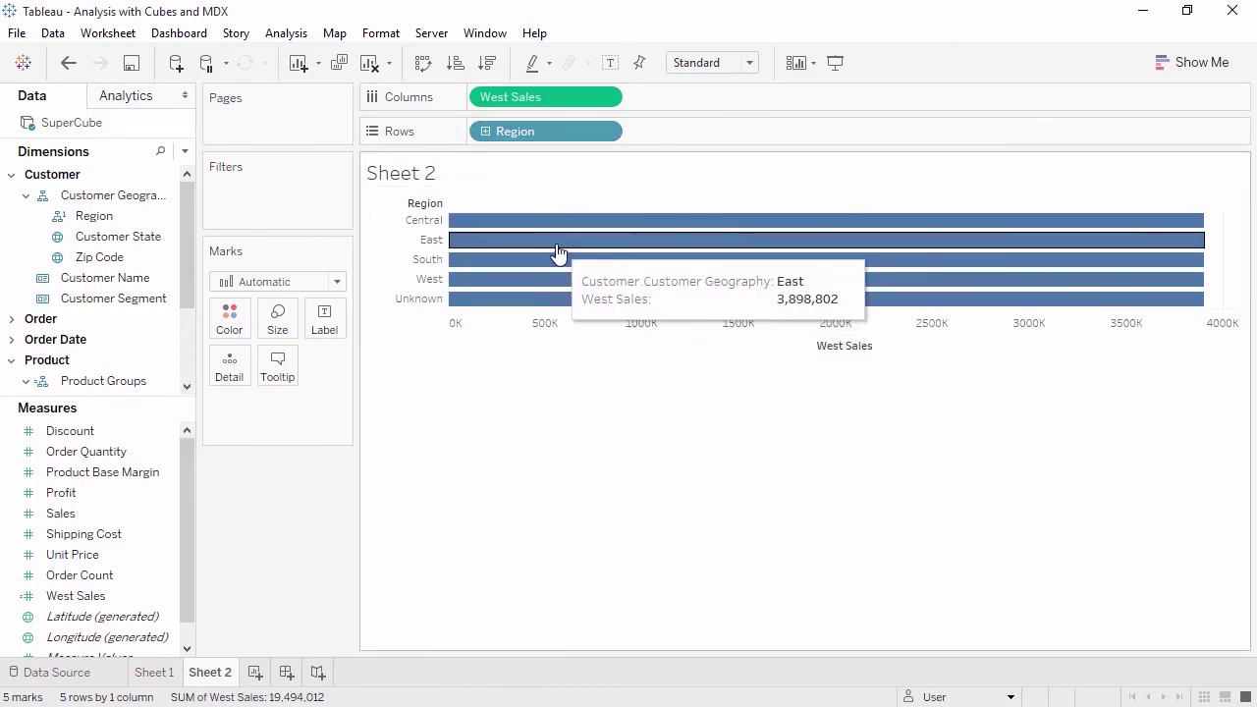